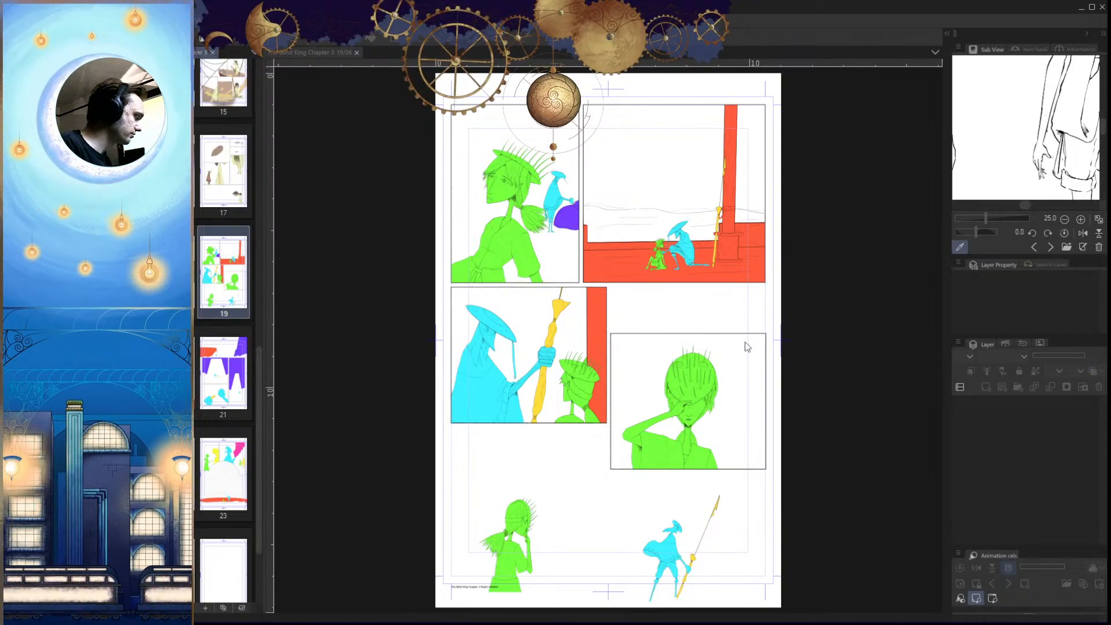
# Step: Look over the flat colours in page 19's upper panels, focusing on the green character in the first panel
pyautogui.moveTo(673, 380); pyautogui.dragTo(656, 544)
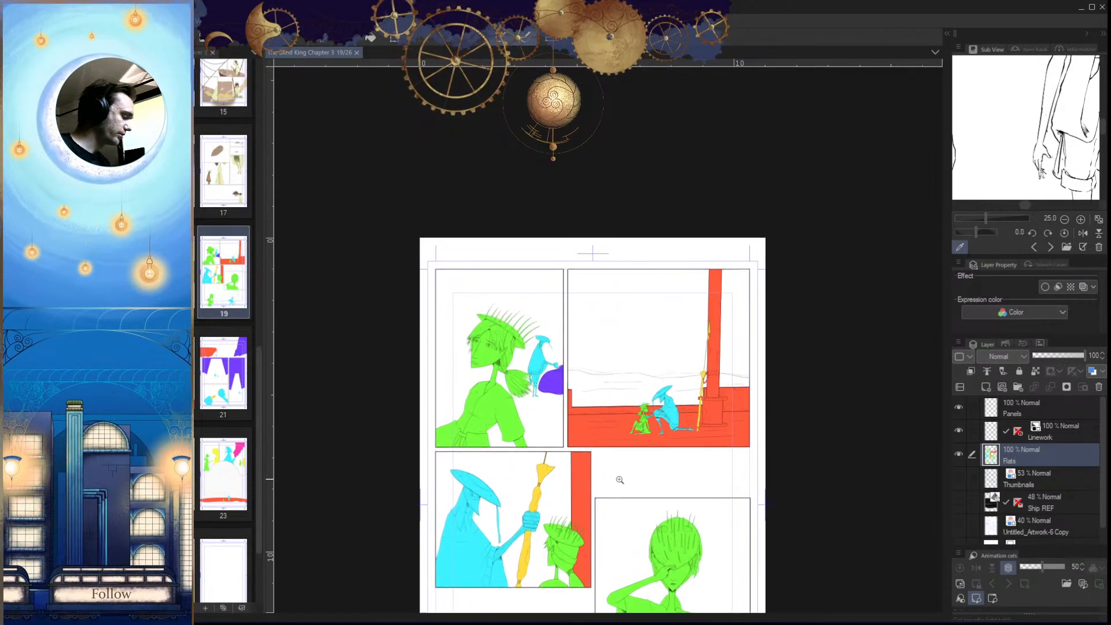
pyautogui.scroll(2, 537, 425)
pyautogui.moveTo(562, 409); pyautogui.dragTo(603, 489)
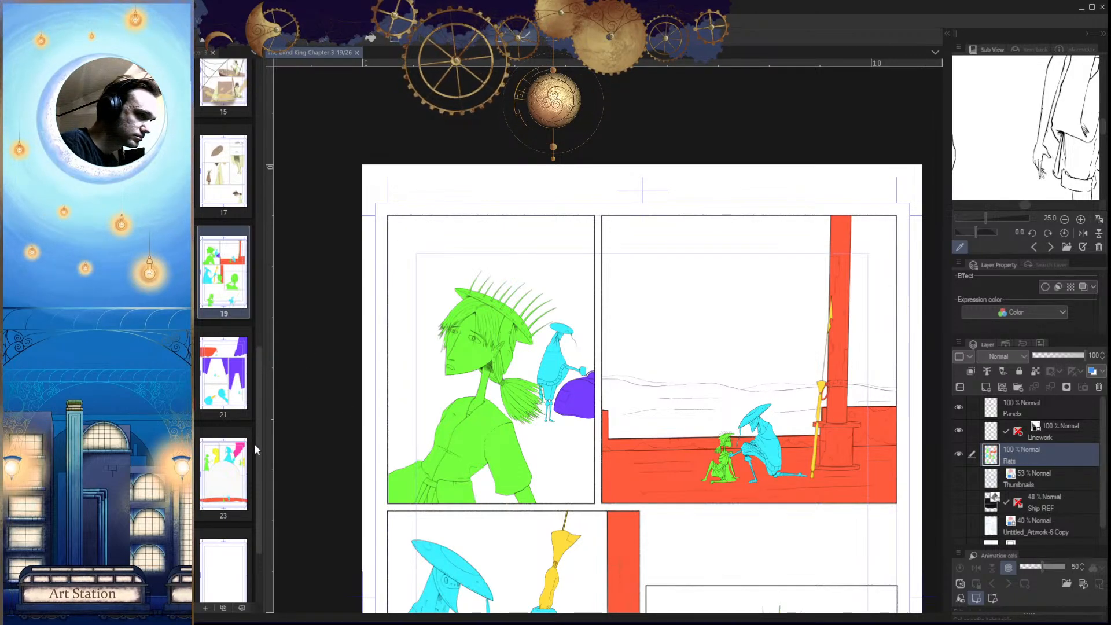
pyautogui.scroll(2, 258, 362)
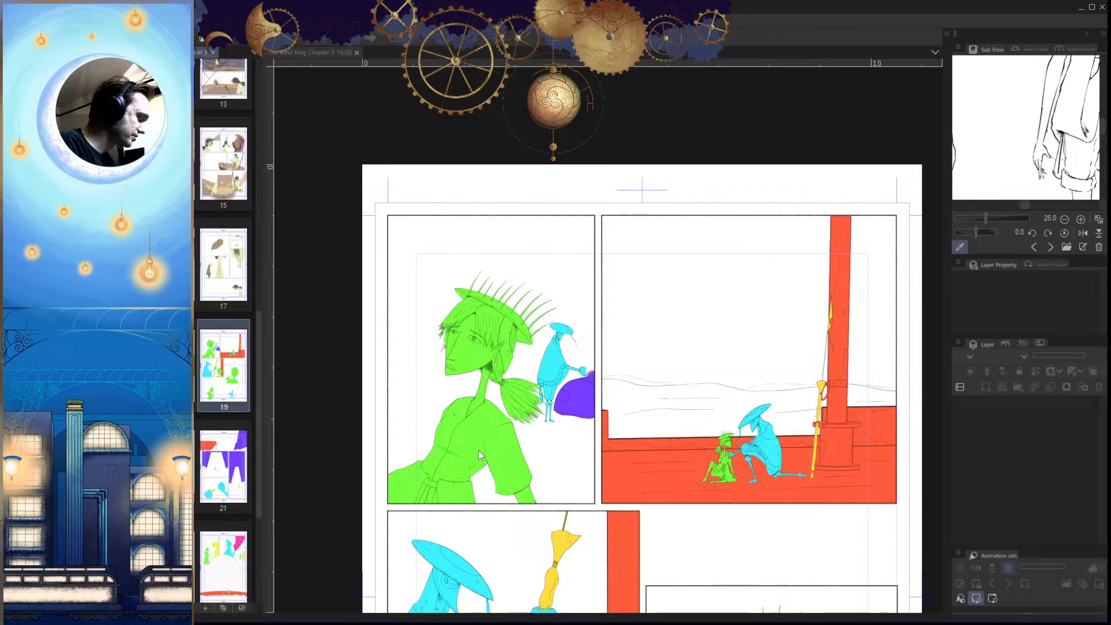
pyautogui.scroll(3, 540, 468)
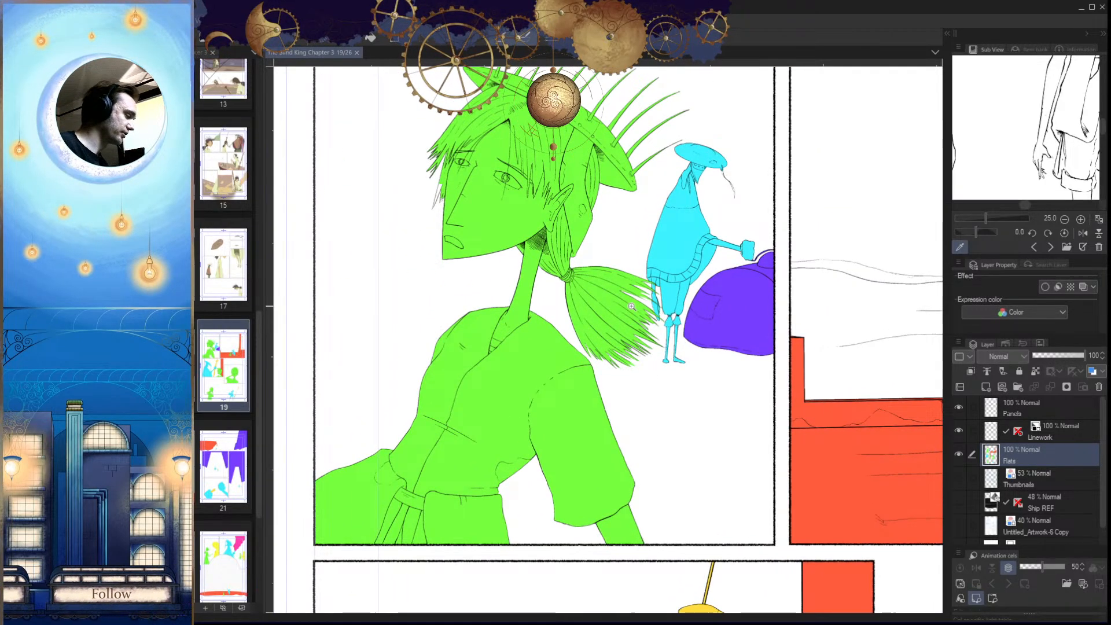
pyautogui.scroll(-3, 673, 469)
pyautogui.scroll(2, 635, 515)
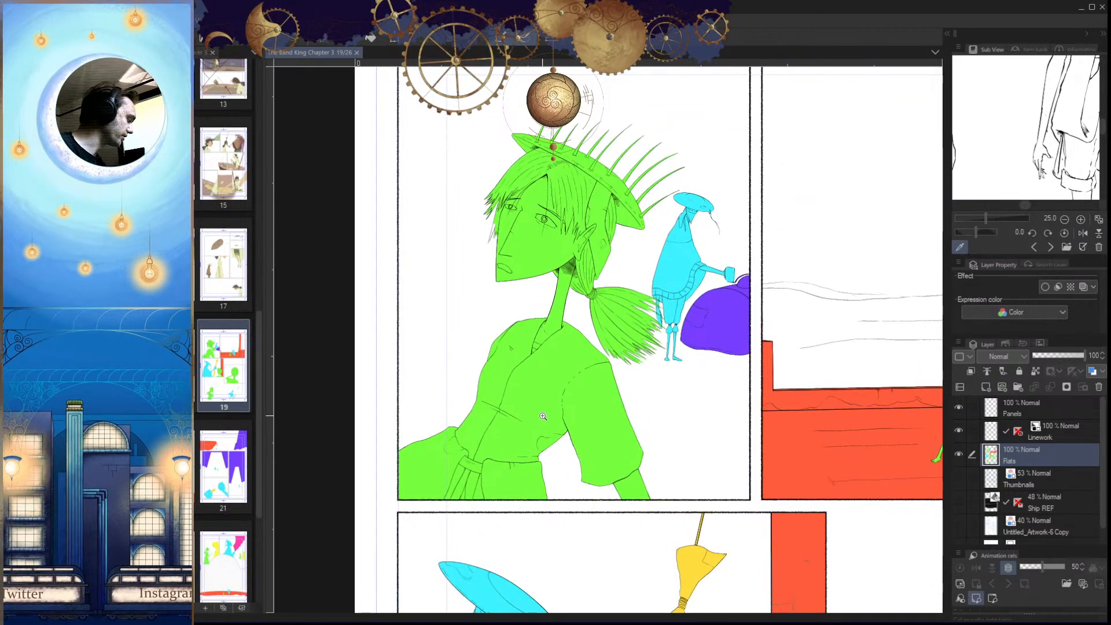
pyautogui.scroll(-3, 734, 455)
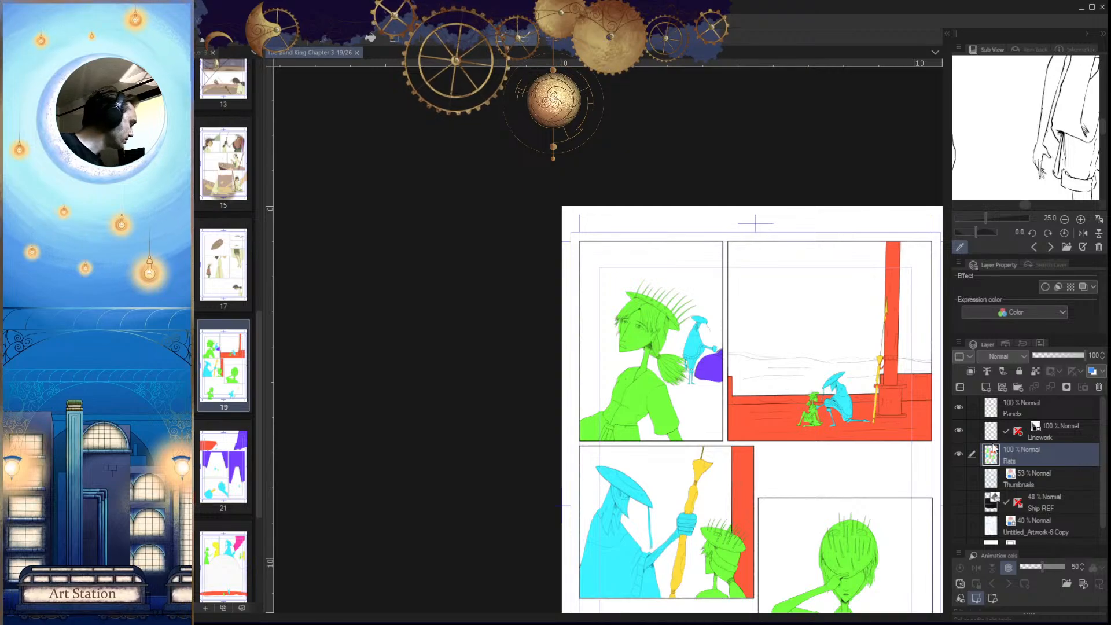
# Step: Add a new layer named Color above the Flats layer and clip it to the layer below
pyautogui.click(986, 386)
pyautogui.doubleClick(1011, 461)
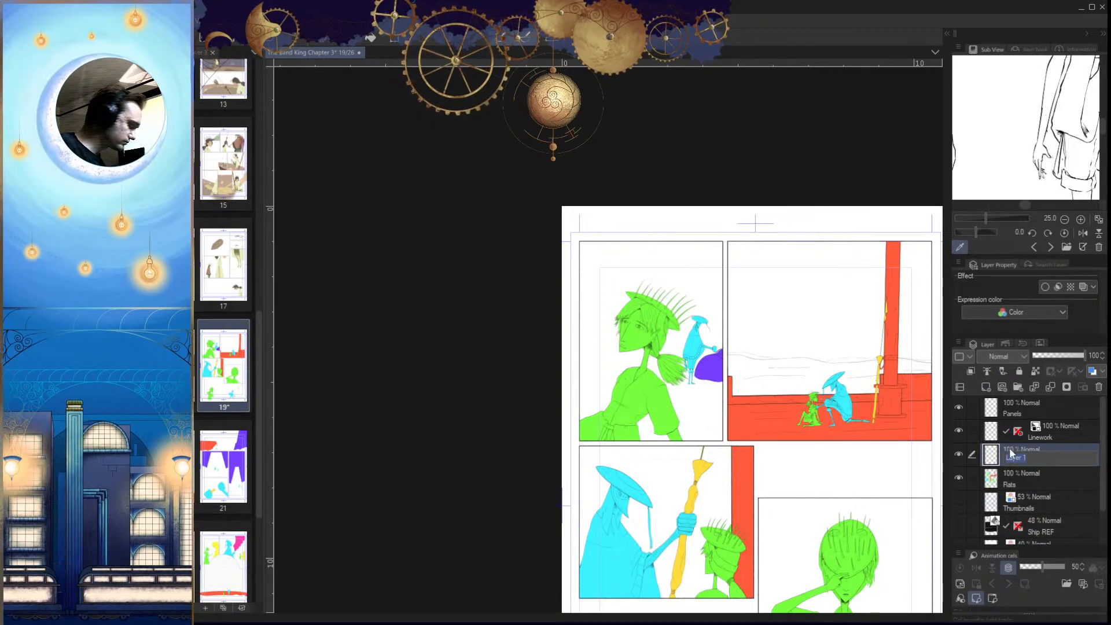
pyautogui.write('Color')
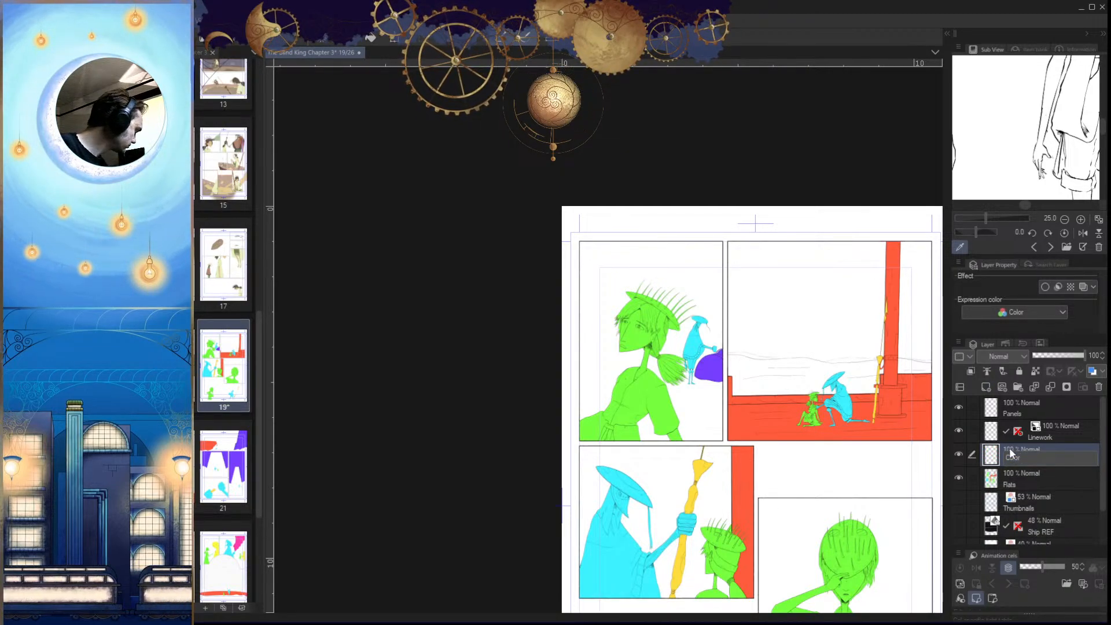
pyautogui.rightClick(1012, 455)
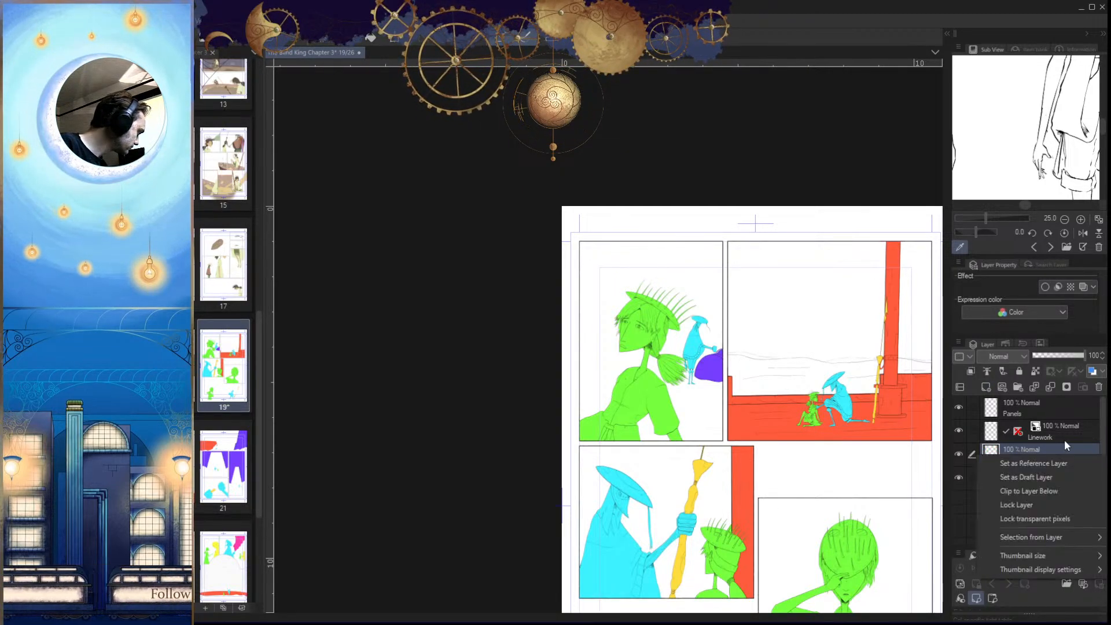
pyautogui.click(1039, 491)
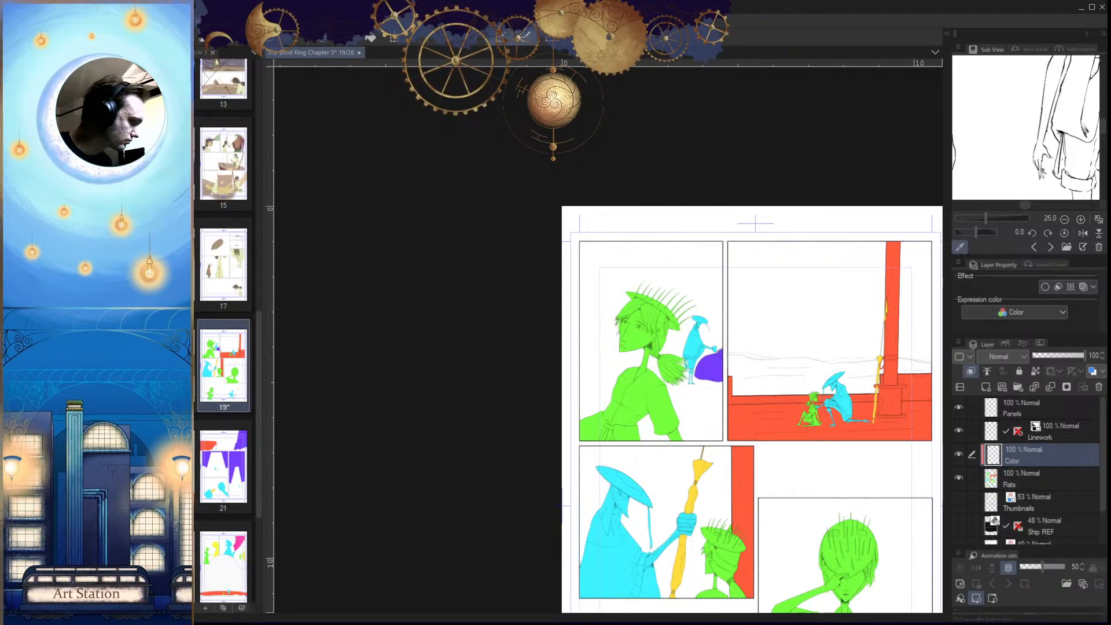
# Step: Open the coloured page above page 19 for reference, return to page 19, and examine the green character's head
pyautogui.doubleClick(235, 270)
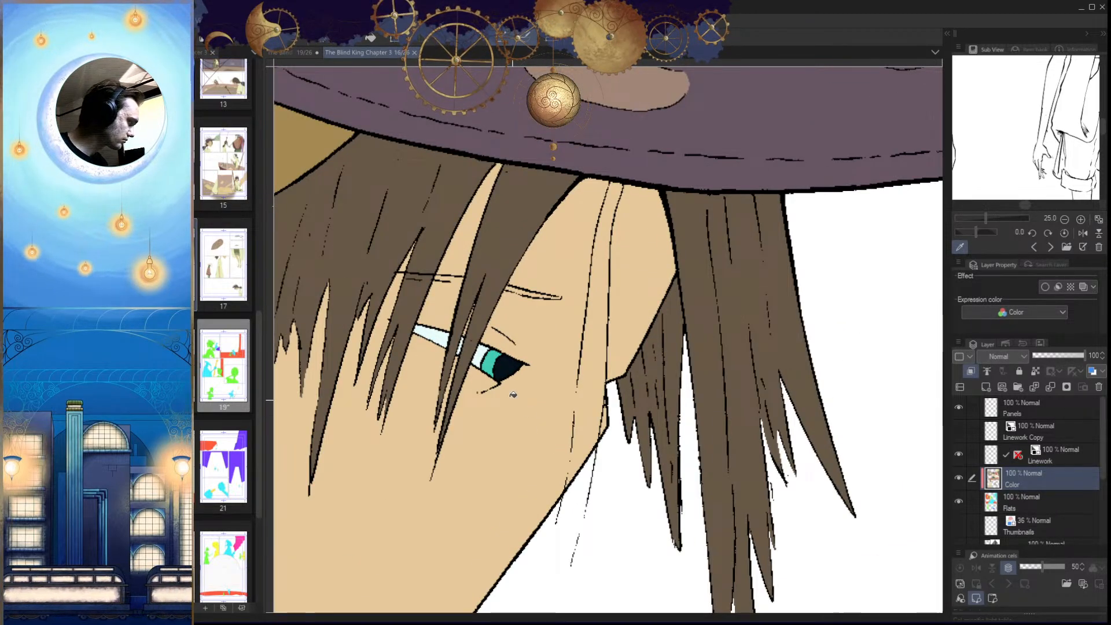
pyautogui.click(293, 52)
pyautogui.scroll(3, 680, 456)
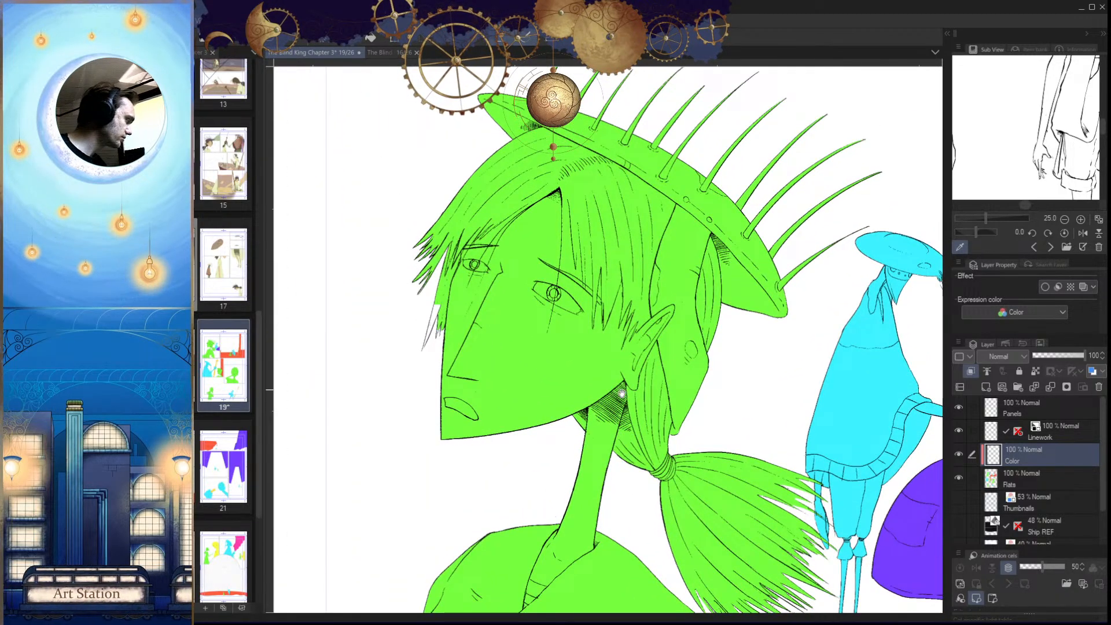
pyautogui.moveTo(621, 436); pyautogui.dragTo(668, 478)
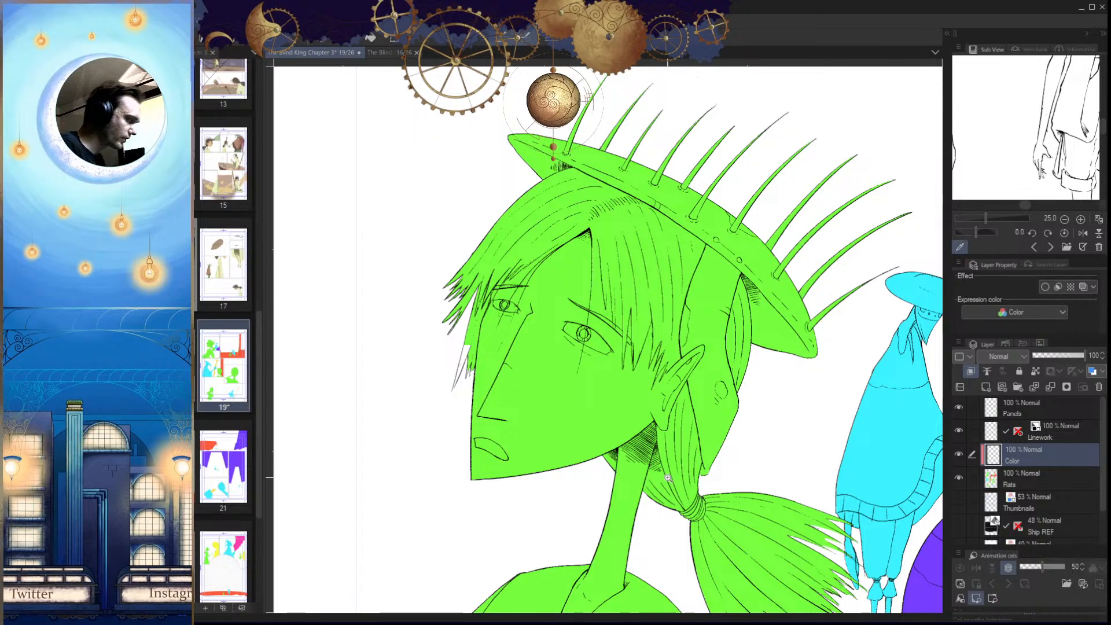
pyautogui.moveTo(587, 388); pyautogui.dragTo(663, 386)
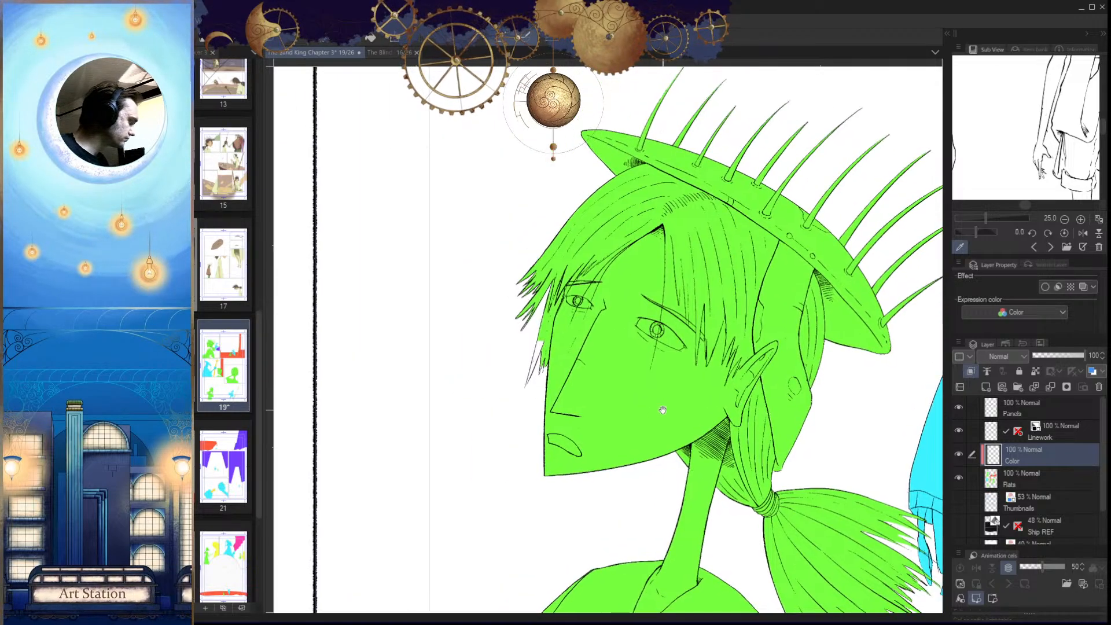
# Step: On the Flats layer, paint green into the unfilled loose hair strand beside the character's face
pyautogui.scroll(4, 544, 353)
pyautogui.click(1044, 482)
pyautogui.scroll(4, 498, 370)
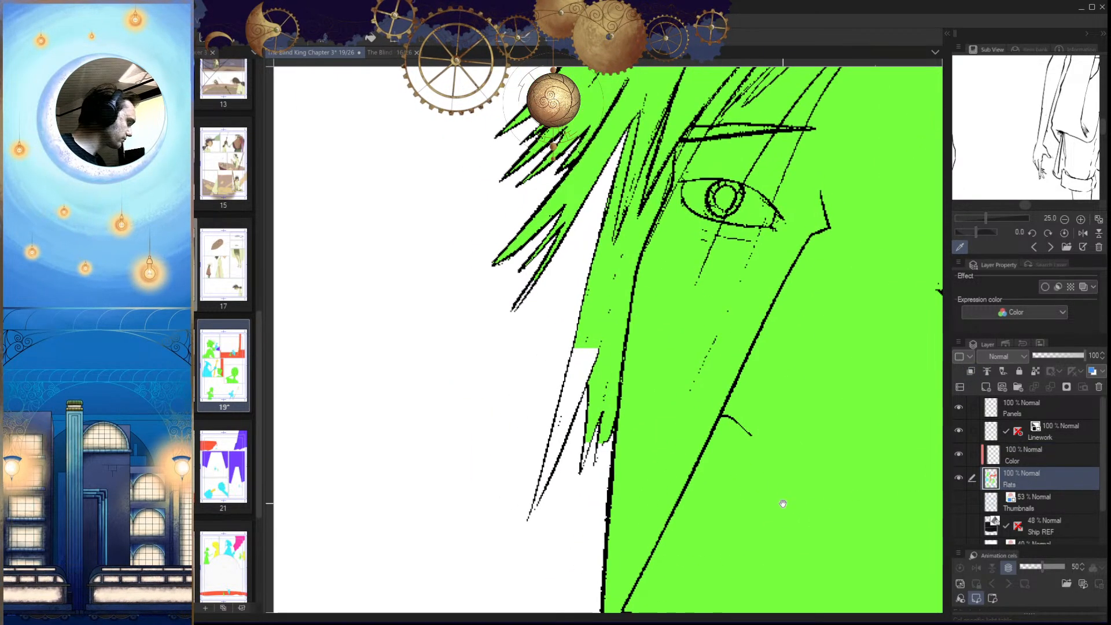
pyautogui.click(543, 294)
pyautogui.moveTo(543, 294); pyautogui.dragTo(446, 602)
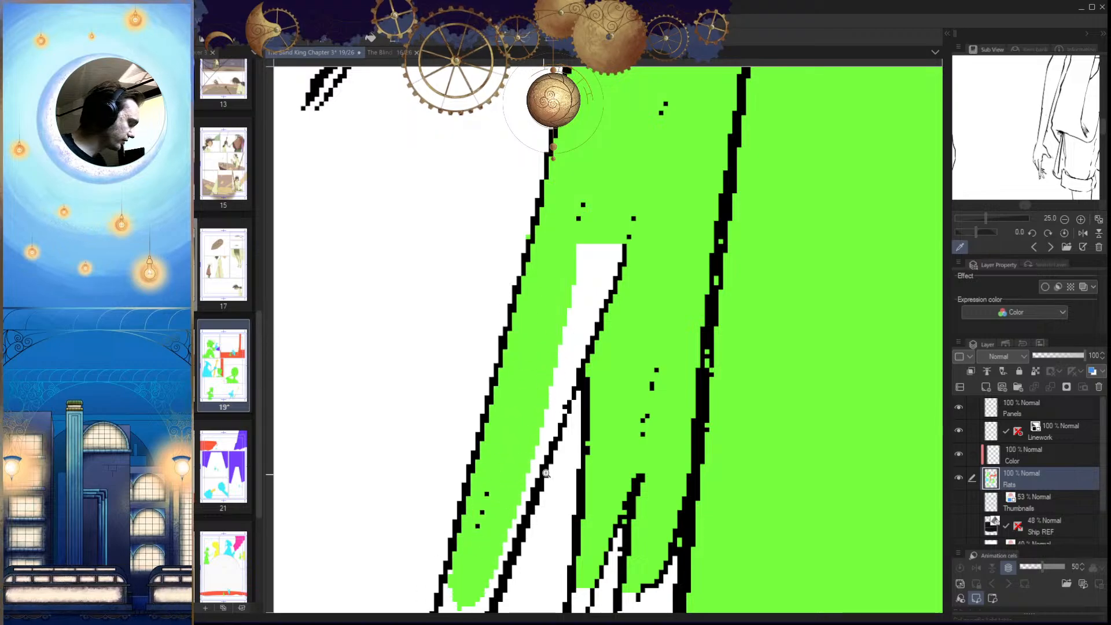
# Step: Extend the green fill down to the tip of the loose hair strand, redoing the stroke that spills over the linework
pyautogui.scroll(-4, 572, 267)
pyautogui.moveTo(619, 246)
pyautogui.mouseDown()
pyautogui.moveTo(535, 477)
pyautogui.moveTo(533, 530)
pyautogui.mouseUp()
pyautogui.scroll(3, 637, 399)
pyautogui.moveTo(636, 364); pyautogui.dragTo(611, 465)
pyautogui.moveTo(686, 446); pyautogui.dragTo(698, 415)
pyautogui.moveTo(698, 333)
pyautogui.mouseDown()
pyautogui.moveTo(677, 384)
pyautogui.moveTo(695, 363)
pyautogui.moveTo(683, 357)
pyautogui.moveTo(674, 393)
pyautogui.moveTo(728, 330)
pyautogui.mouseUp()
pyautogui.moveTo(585, 256)
pyautogui.mouseDown()
pyautogui.moveTo(531, 466)
pyautogui.moveTo(573, 434)
pyautogui.mouseUp()
pyautogui.scroll(2, 573, 434)
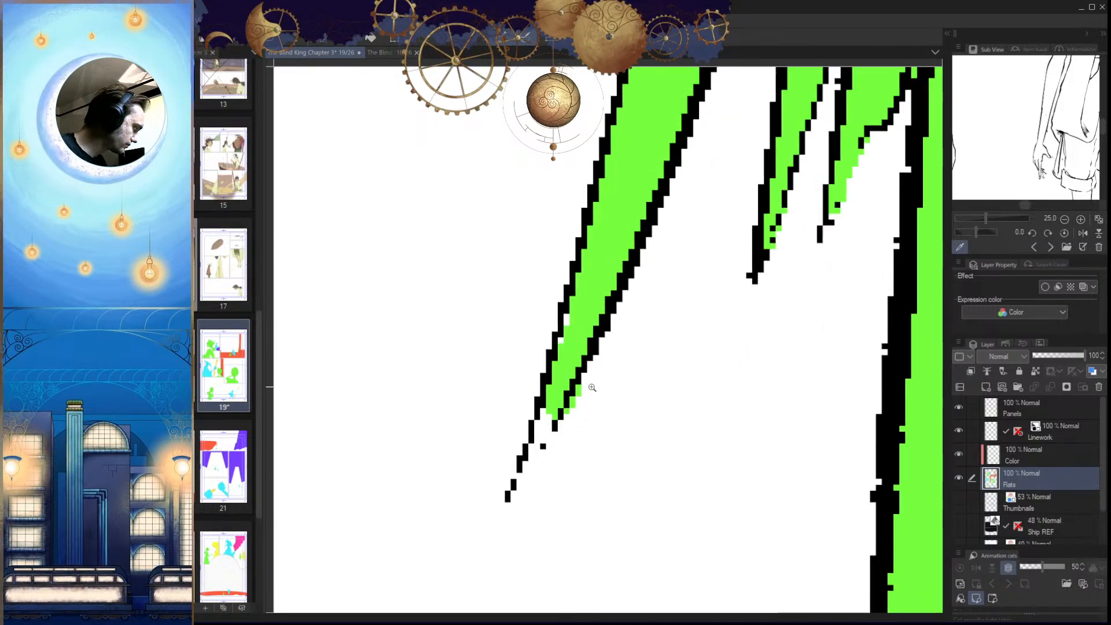
pyautogui.hotkey('ctrl', 'z')
pyautogui.moveTo(580, 308); pyautogui.dragTo(517, 480)
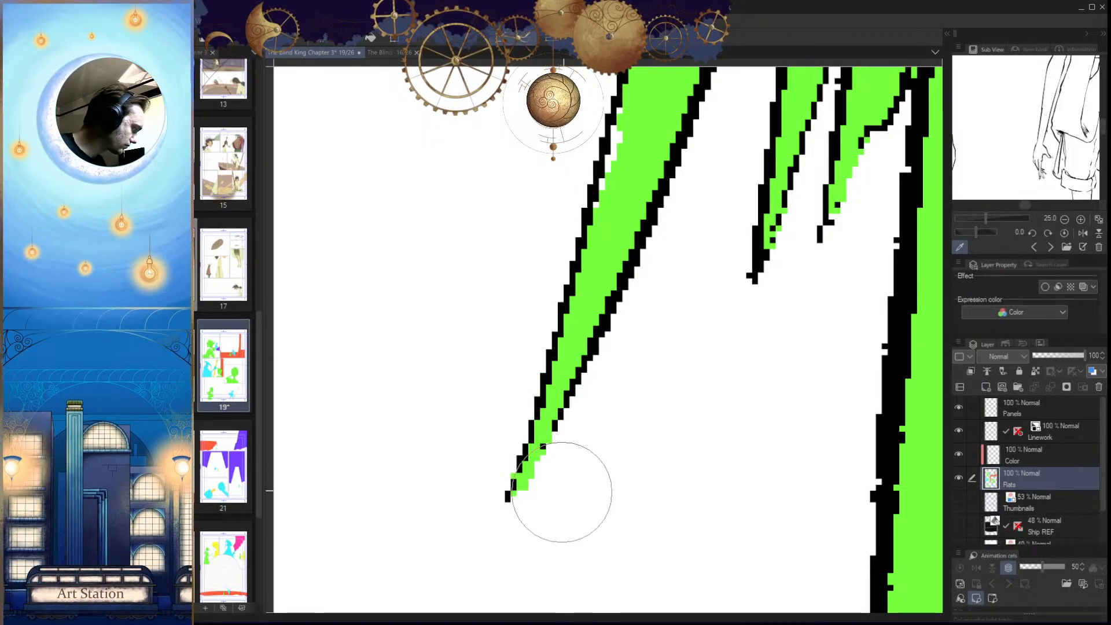
# Step: Fill the white sliver where the loose strand meets the neighbouring hair strands with green
pyautogui.scroll(-4, 558, 492)
pyautogui.scroll(2, 588, 496)
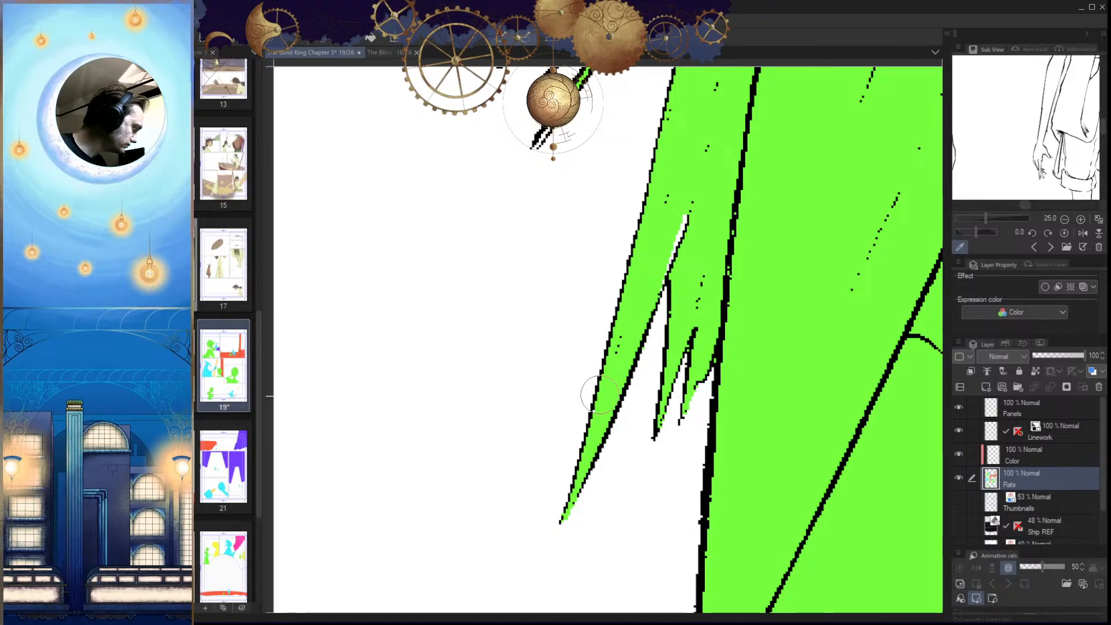
pyautogui.scroll(-2, 591, 399)
pyautogui.scroll(3, 662, 315)
pyautogui.moveTo(662, 316); pyautogui.dragTo(634, 419)
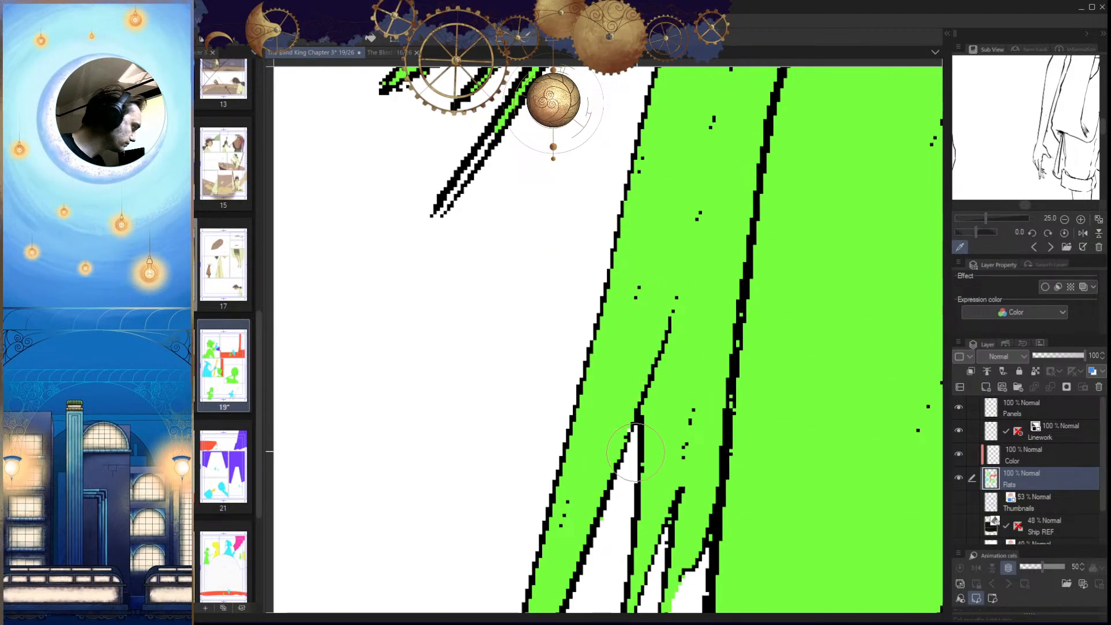
pyautogui.scroll(-2, 625, 475)
pyautogui.scroll(2, 650, 438)
pyautogui.scroll(-1, 650, 438)
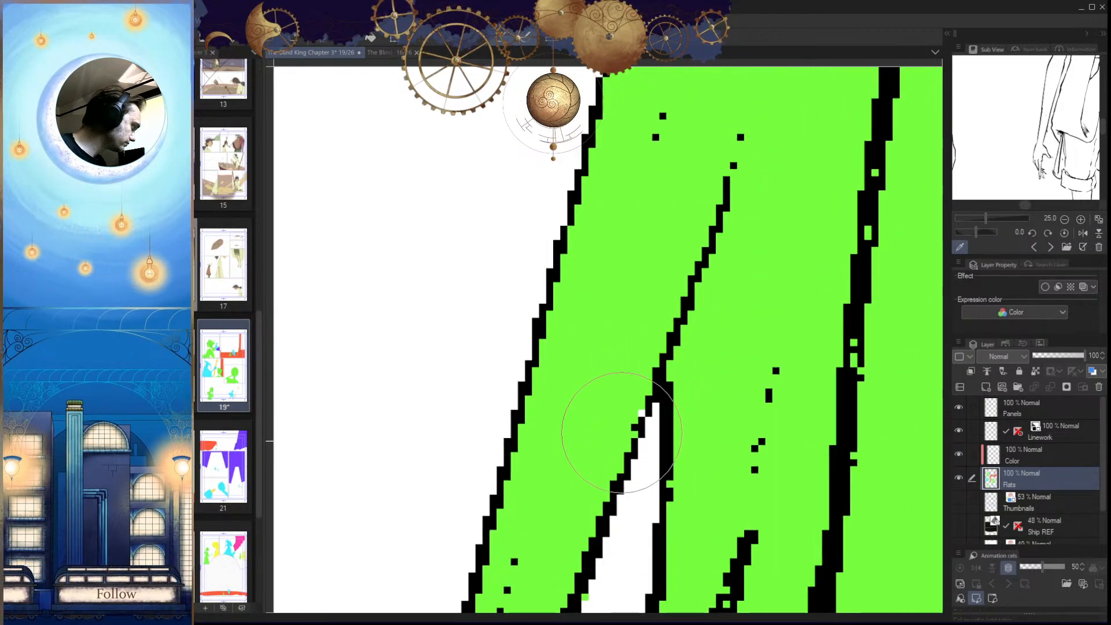
pyautogui.scroll(-2, 613, 492)
# Step: Paint green into the unfilled strand among the ponytail's ragged ends and flip the canvas view
pyautogui.scroll(-2, 606, 502)
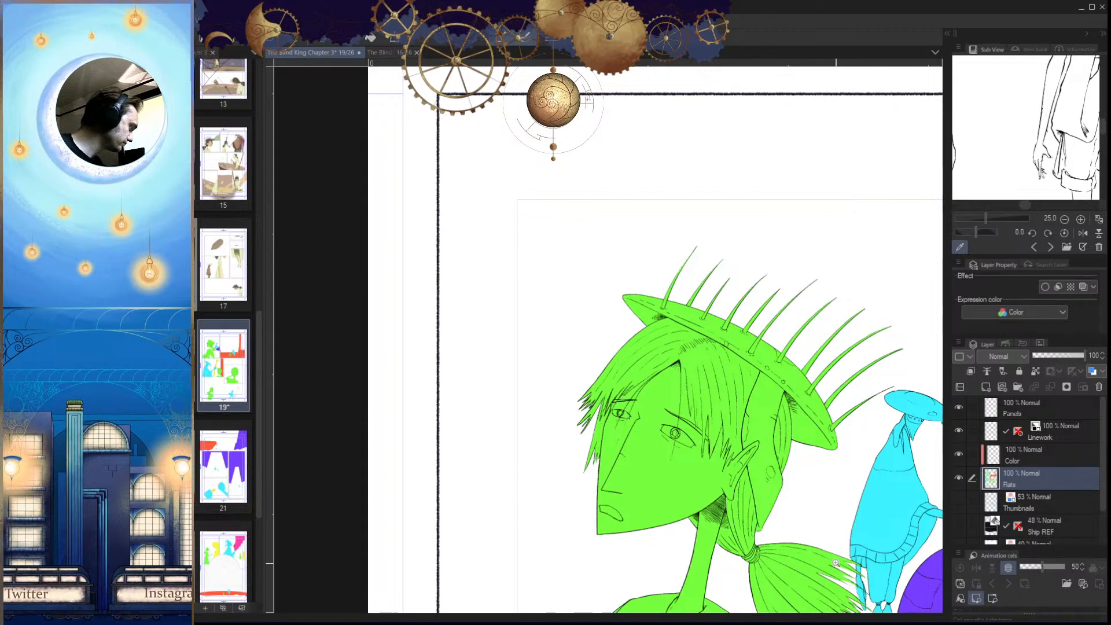
pyautogui.scroll(2, 736, 592)
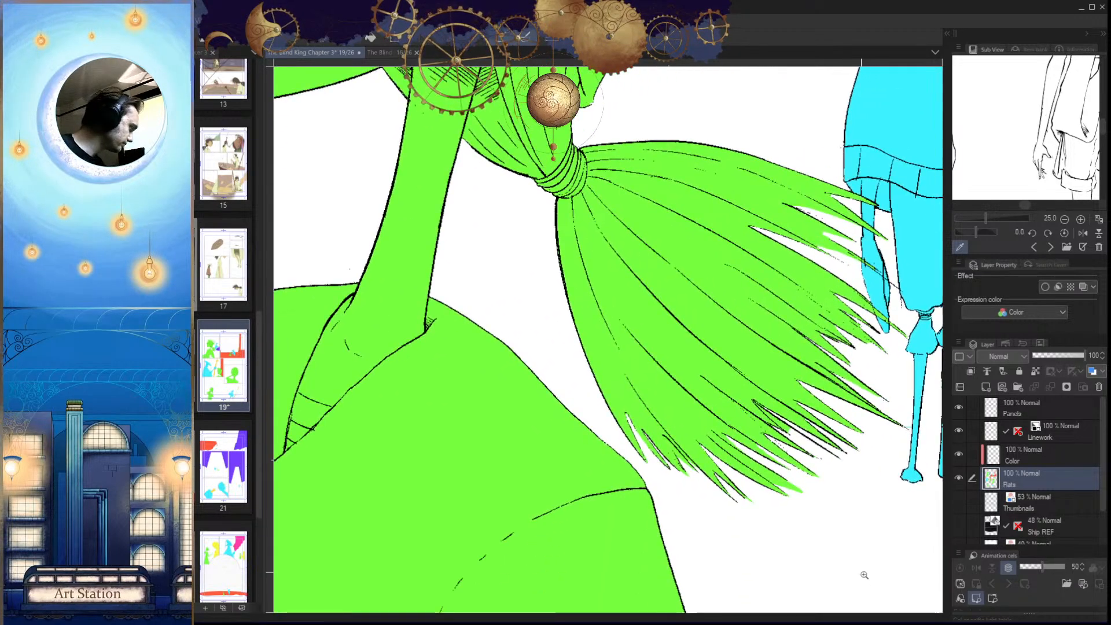
pyautogui.scroll(2, 852, 494)
pyautogui.scroll(3, 852, 495)
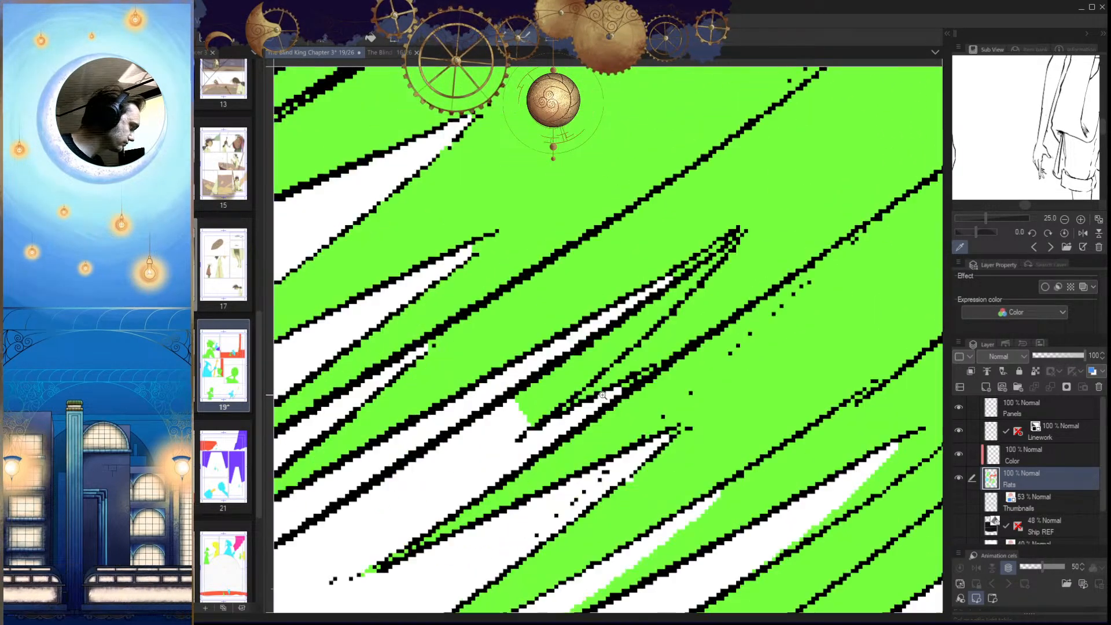
pyautogui.moveTo(778, 344); pyautogui.dragTo(536, 468)
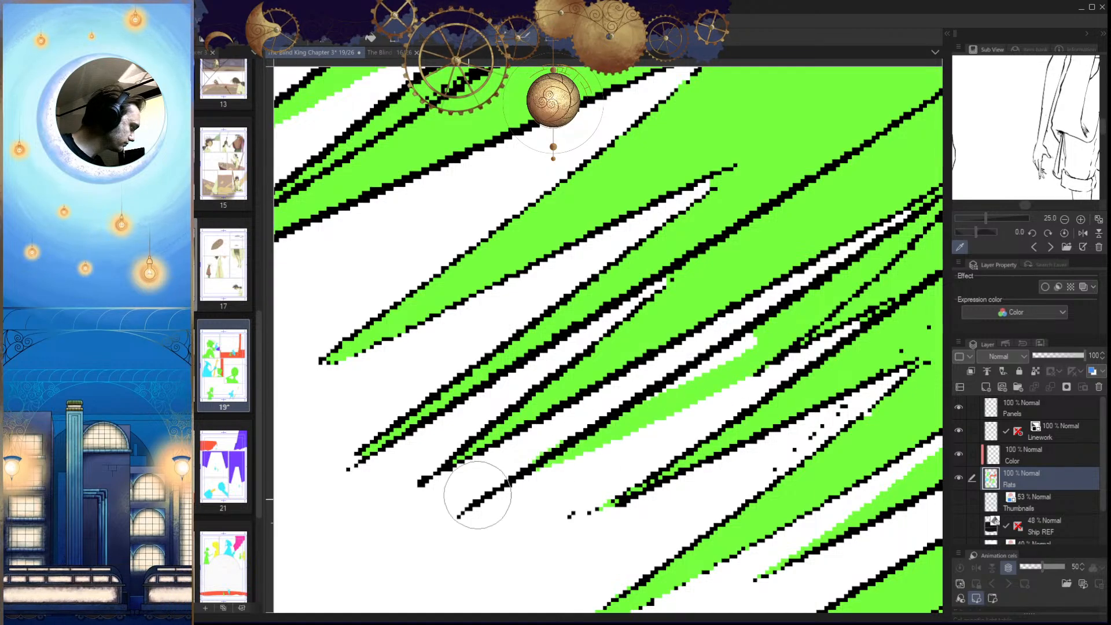
pyautogui.hotkey('ctrl', 'z')
pyautogui.moveTo(782, 337); pyautogui.dragTo(489, 487)
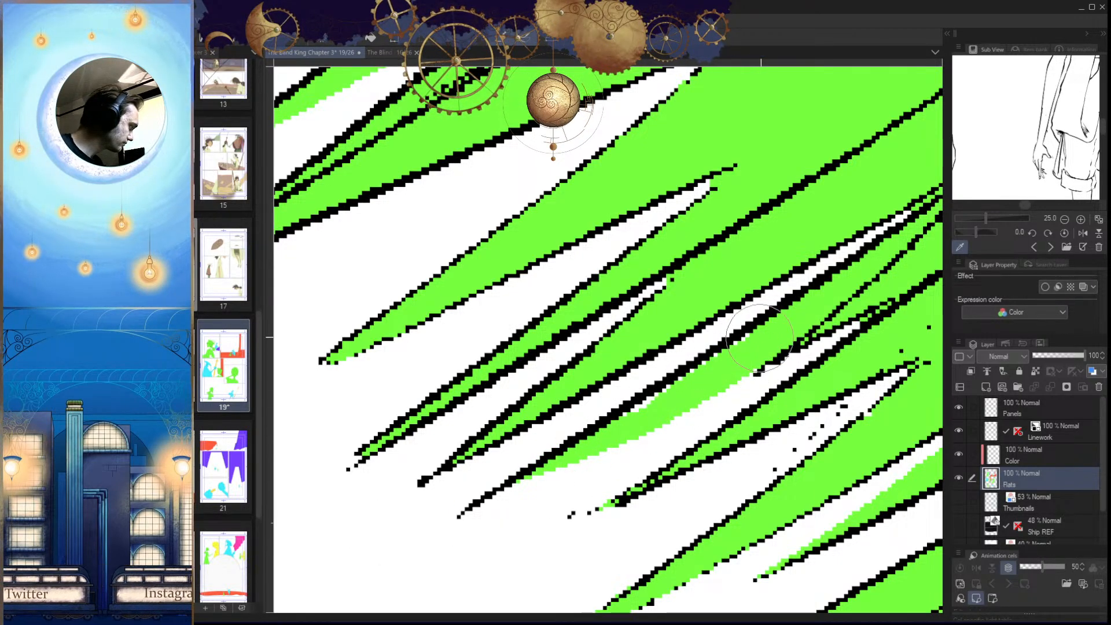
pyautogui.moveTo(767, 380)
pyautogui.mouseDown()
pyautogui.moveTo(717, 440)
pyautogui.moveTo(682, 521)
pyautogui.mouseUp()
pyautogui.press('h')
pyautogui.scroll(5, 694, 319)
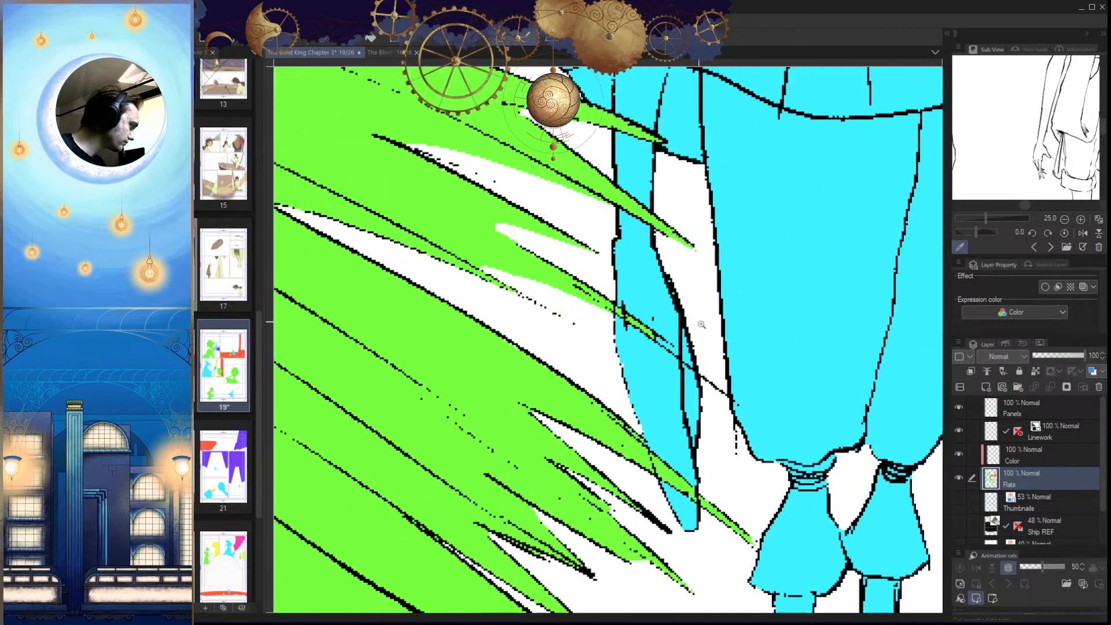
# Step: Start a point-by-point selection outline along the fringe strands above the character's far eyebrow
pyautogui.scroll(-10, 744, 442)
pyautogui.moveTo(590, 450); pyautogui.dragTo(593, 522)
pyautogui.moveTo(556, 406); pyautogui.dragTo(642, 533)
pyautogui.moveTo(532, 425); pyautogui.dragTo(582, 430)
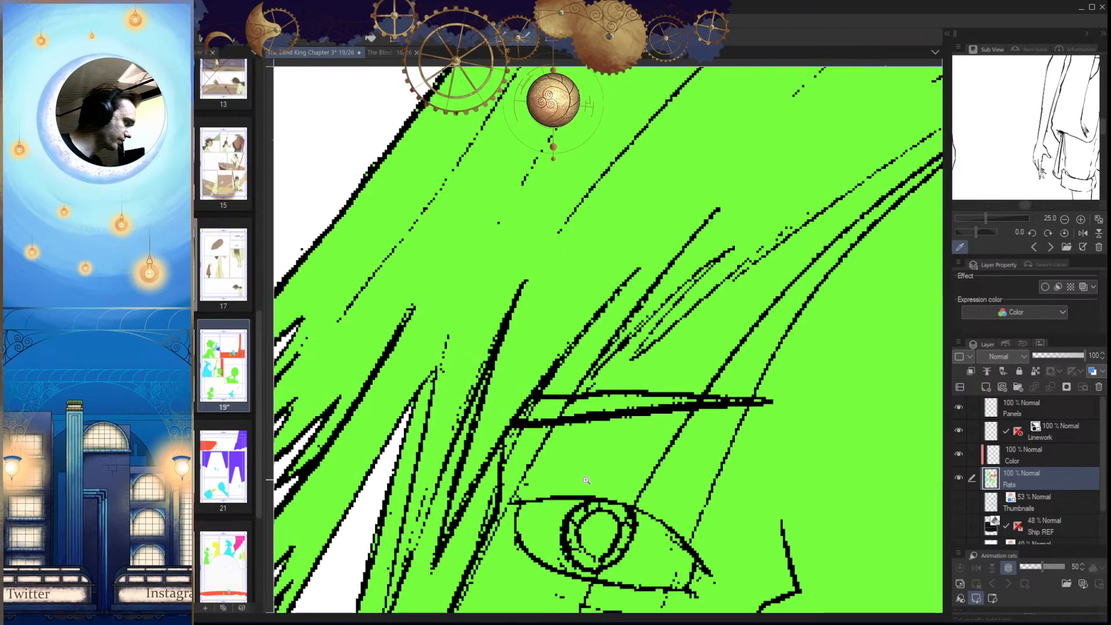
pyautogui.click(637, 268)
pyautogui.click(571, 398)
pyautogui.click(638, 330)
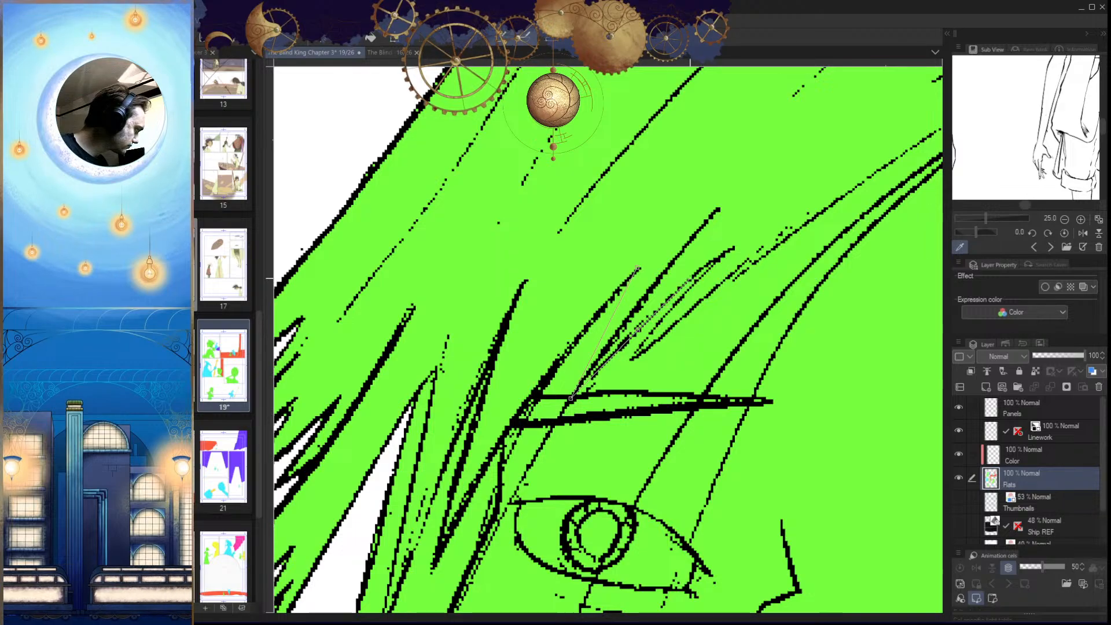
pyautogui.click(671, 308)
pyautogui.click(632, 358)
pyautogui.click(687, 316)
# Step: Continue the selection outline past the fine fringe strands and up the broken hair line toward the parting
pyautogui.moveTo(748, 276); pyautogui.dragTo(660, 373)
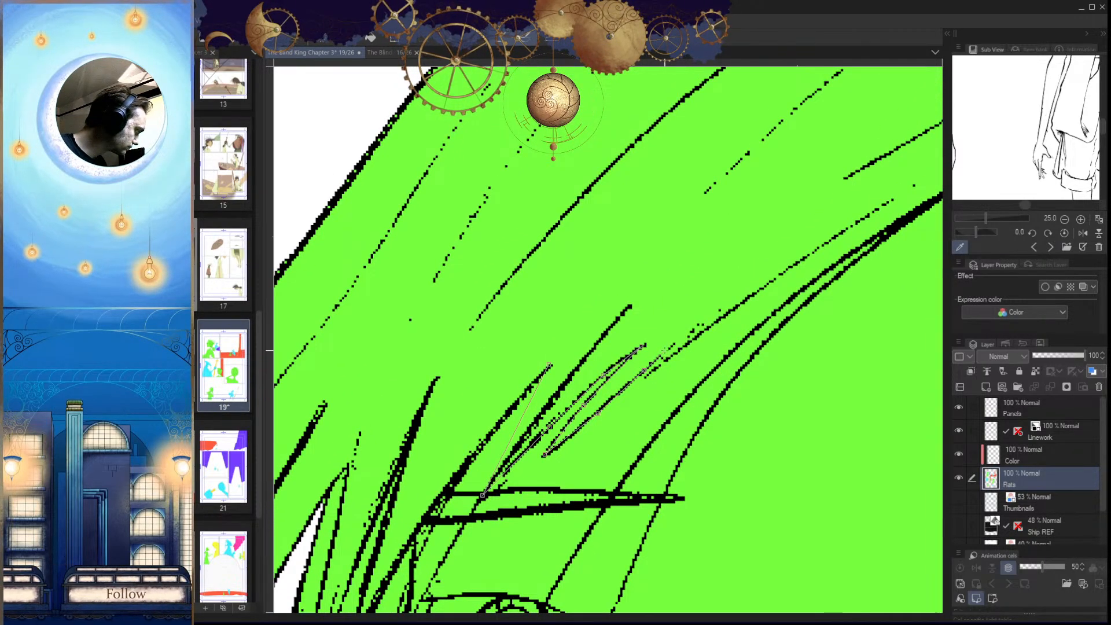
pyautogui.moveTo(724, 318); pyautogui.dragTo(609, 412)
pyautogui.click(739, 317)
pyautogui.click(776, 295)
pyautogui.moveTo(800, 371); pyautogui.dragTo(747, 335)
pyautogui.click(661, 328)
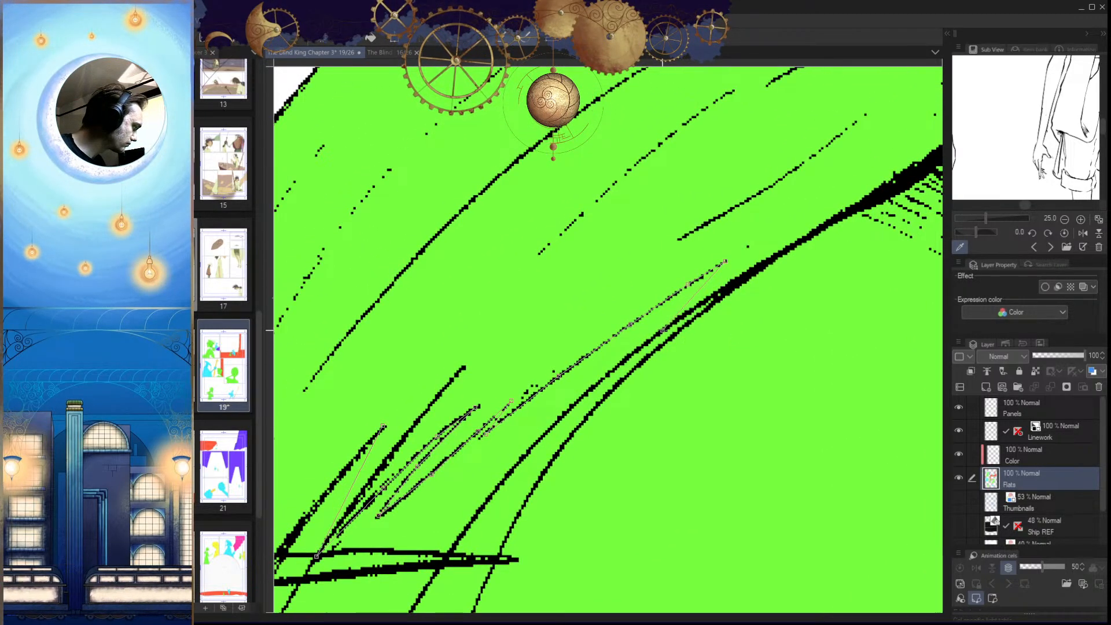
# Step: Carry the selection outline around the end of the broken hair line and onto the thick hairline
pyautogui.moveTo(752, 272); pyautogui.dragTo(663, 357)
pyautogui.click(662, 354)
pyautogui.click(736, 312)
pyautogui.moveTo(788, 282); pyautogui.dragTo(700, 349)
pyautogui.click(722, 333)
pyautogui.click(764, 304)
pyautogui.click(776, 304)
pyautogui.moveTo(772, 408); pyautogui.dragTo(744, 361)
pyautogui.press('Delete')
# Step: Trace the selection outline over the peak of the hair parting and down its vertical edge on the forehead
pyautogui.click(747, 264)
pyautogui.click(757, 326)
pyautogui.moveTo(746, 406); pyautogui.dragTo(744, 295)
pyautogui.click(754, 310)
pyautogui.click(754, 407)
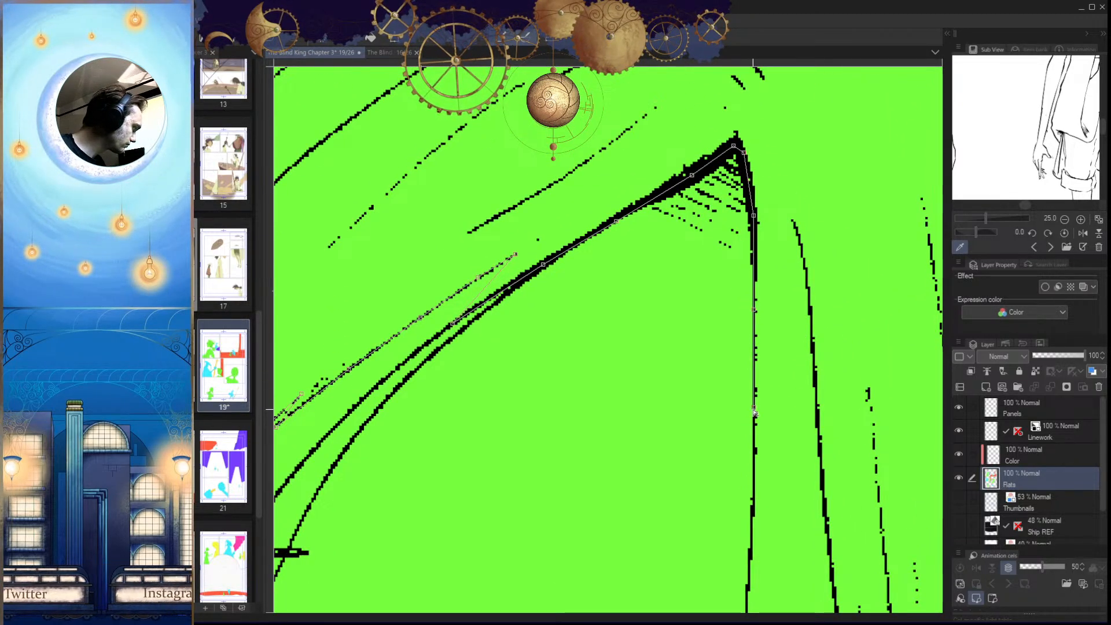
pyautogui.moveTo(748, 479); pyautogui.dragTo(757, 332)
pyautogui.moveTo(756, 409); pyautogui.dragTo(775, 279)
pyautogui.moveTo(780, 130); pyautogui.dragTo(662, 580)
pyautogui.press('BackSpace')
pyautogui.press('BackSpace')
pyautogui.press('BackSpace')
pyautogui.press('BackSpace')
pyautogui.press('BackSpace')
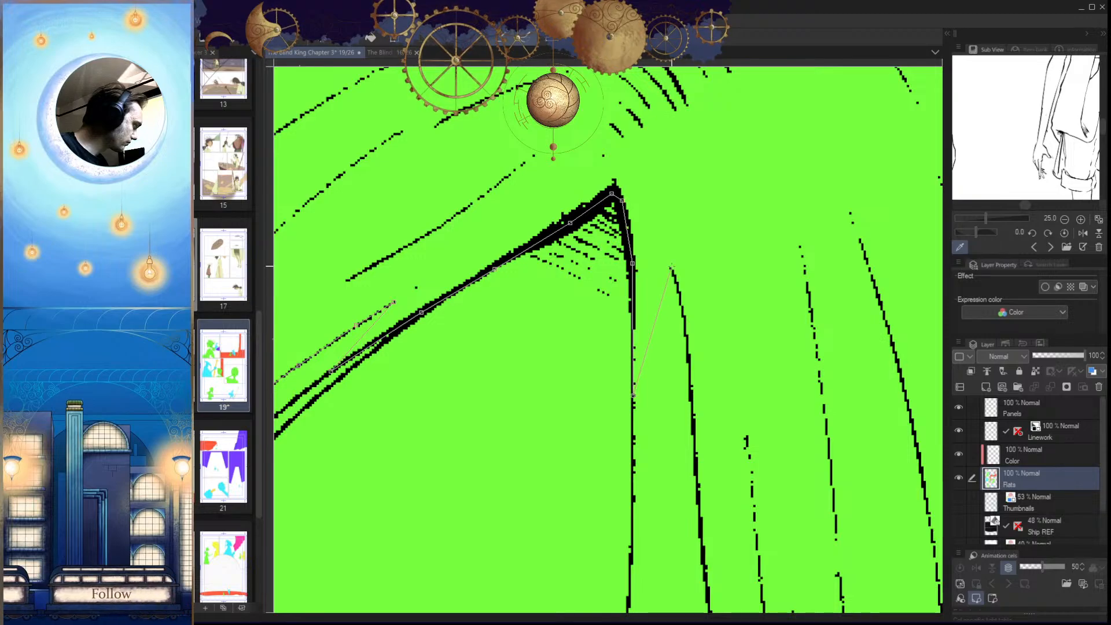
# Step: Continue the selection outline from the forehead edge down the first fringe strand, around its tip and toward the neighbouring strand
pyautogui.moveTo(692, 387); pyautogui.dragTo(674, 272)
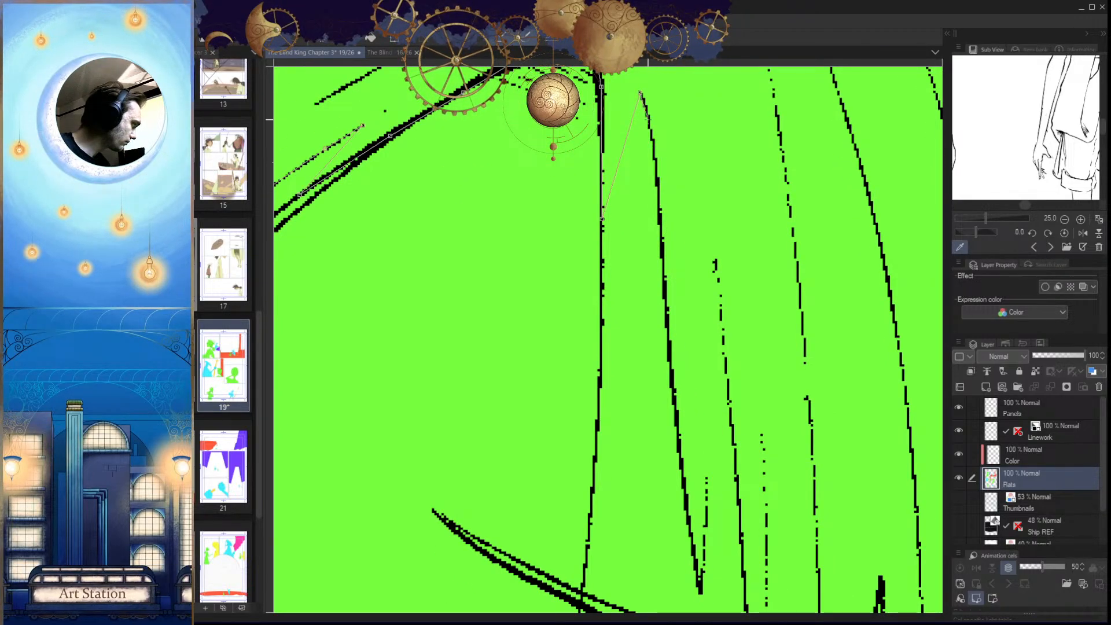
pyautogui.moveTo(661, 265); pyautogui.dragTo(662, 169)
pyautogui.click(666, 183)
pyautogui.click(671, 253)
pyautogui.click(675, 298)
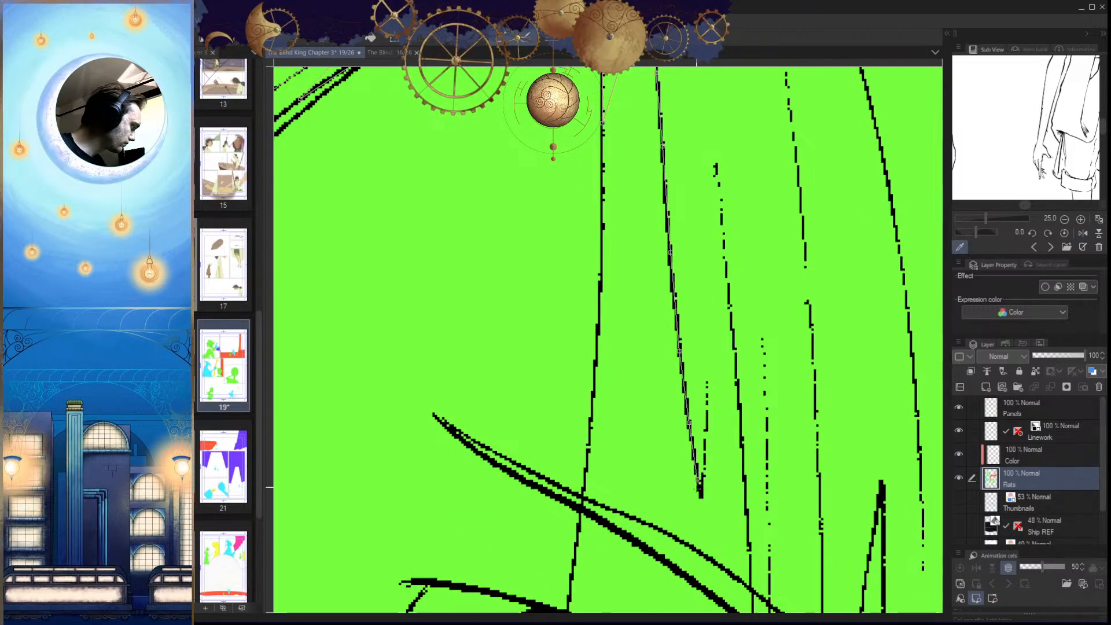
pyautogui.click(721, 278)
pyautogui.click(726, 259)
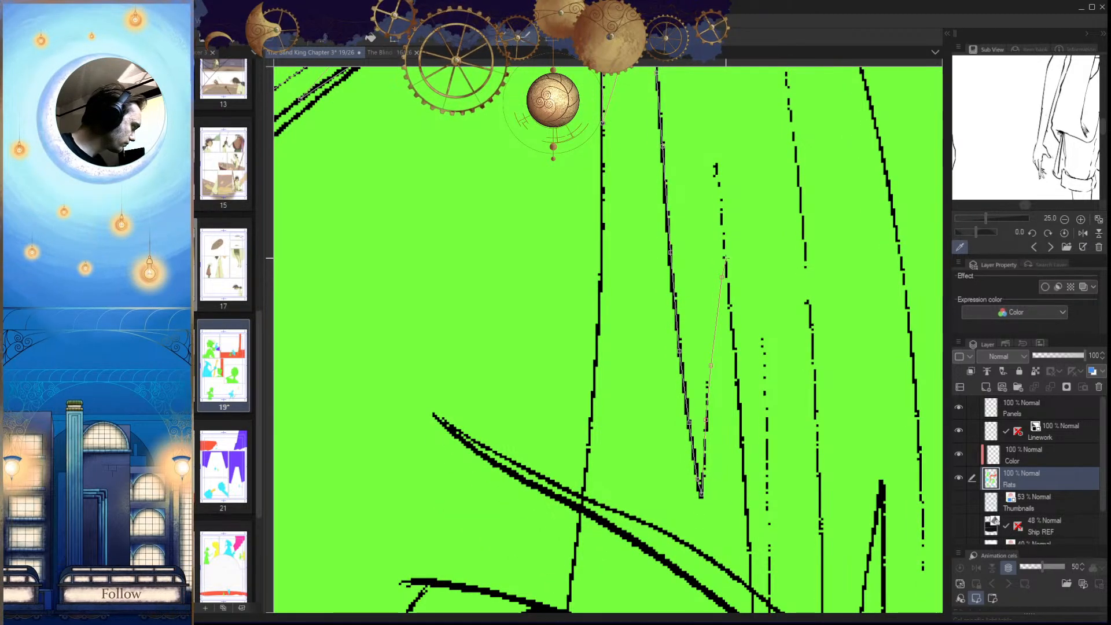
# Step: Trace the selection outline around the thin fringe strands above the near eyebrow and onto the long strand beside them
pyautogui.click(735, 353)
pyautogui.moveTo(735, 354); pyautogui.dragTo(726, 262)
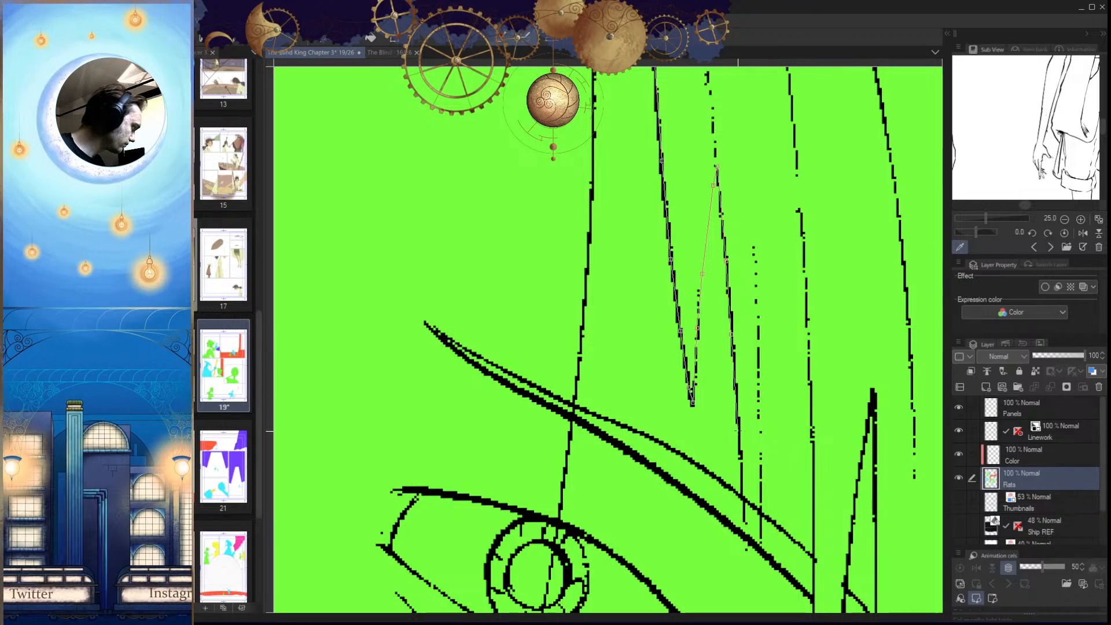
pyautogui.moveTo(761, 380); pyautogui.dragTo(713, 475)
pyautogui.click(705, 346)
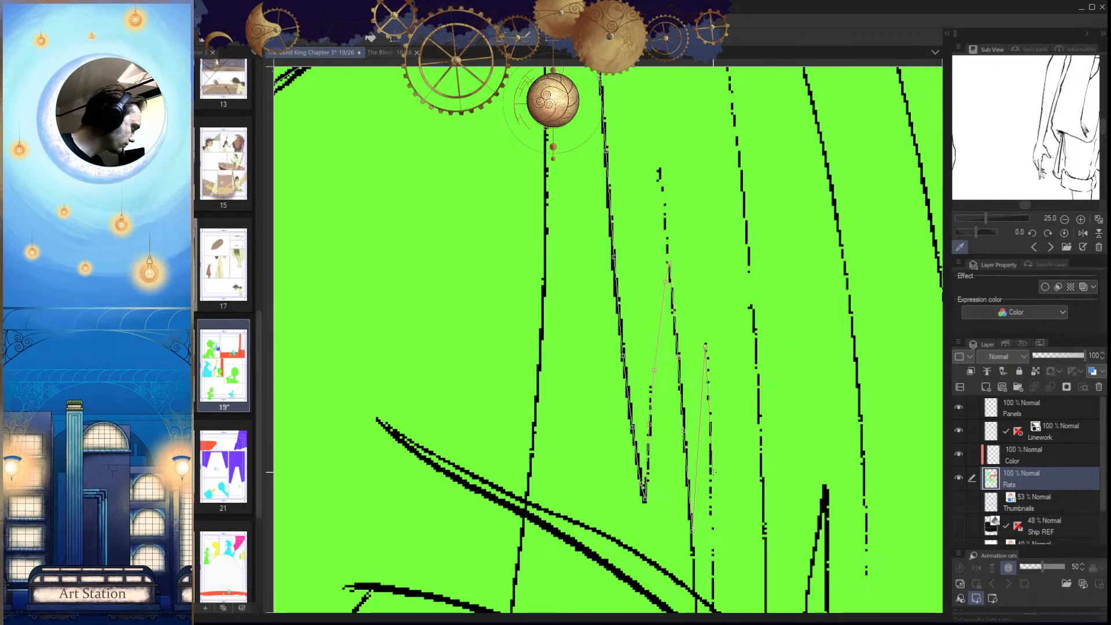
pyautogui.scroll(-3, 717, 431)
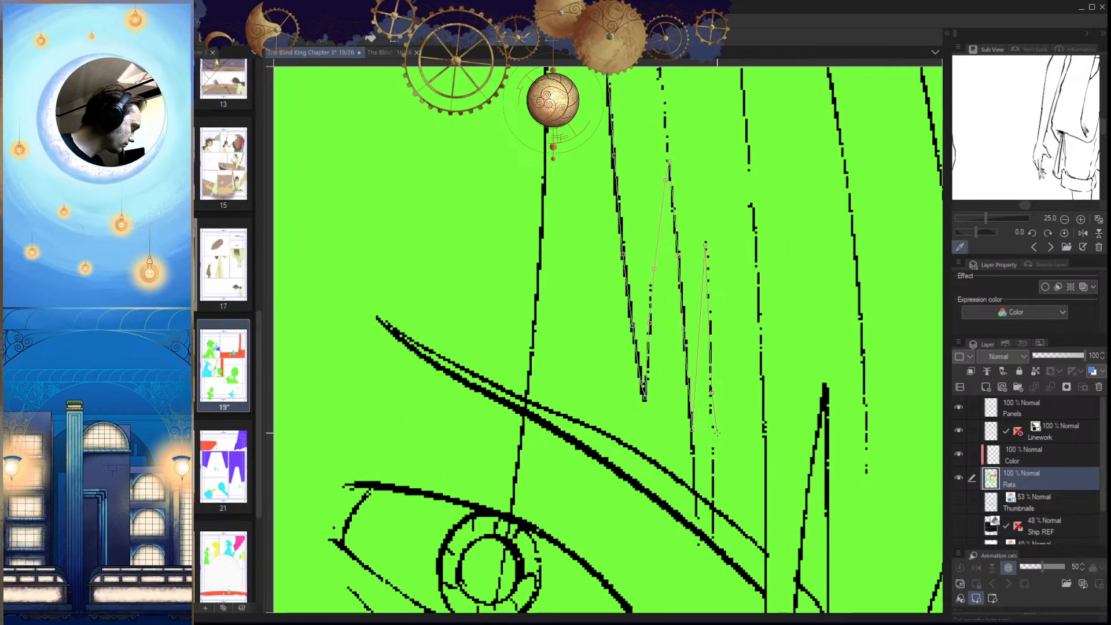
pyautogui.moveTo(712, 451); pyautogui.dragTo(723, 274)
pyautogui.click(741, 253)
pyautogui.scroll(-3, 722, 345)
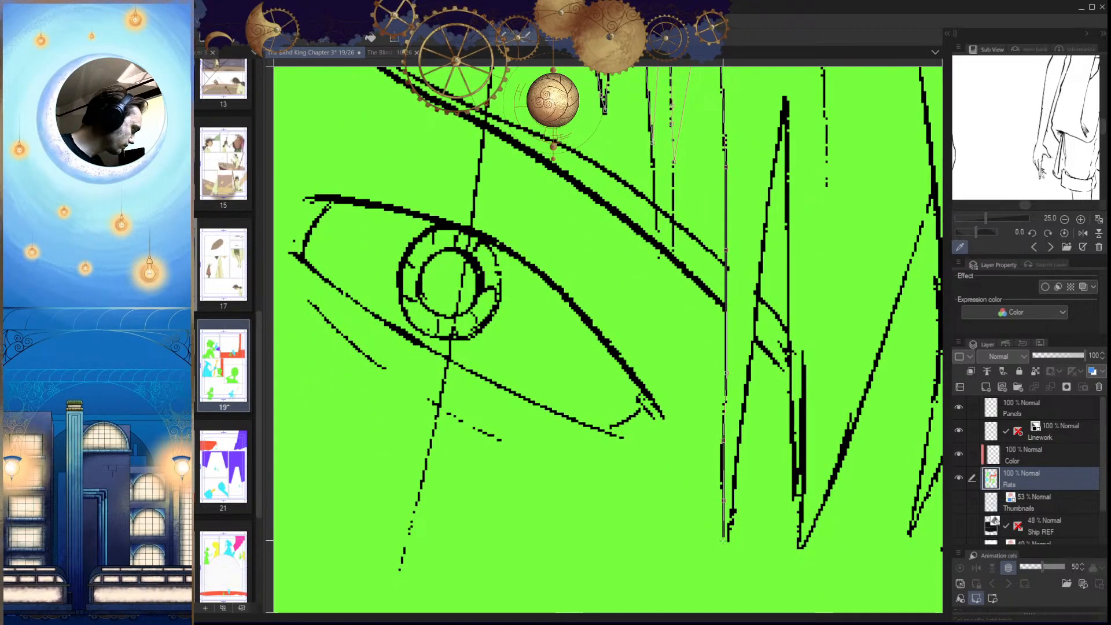
# Step: Trace the selection outline up the tall narrow gap beside the near eye and down its far edge
pyautogui.click(734, 480)
pyautogui.click(745, 411)
pyautogui.moveTo(745, 403); pyautogui.dragTo(713, 503)
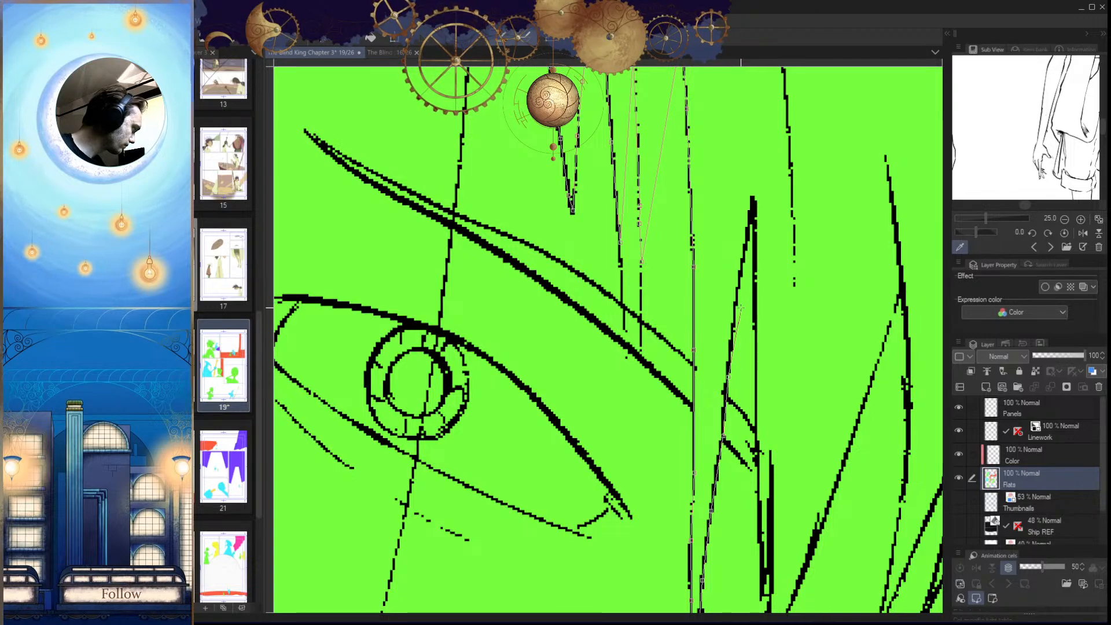
pyautogui.click(756, 273)
pyautogui.click(756, 392)
pyautogui.moveTo(755, 394); pyautogui.dragTo(732, 284)
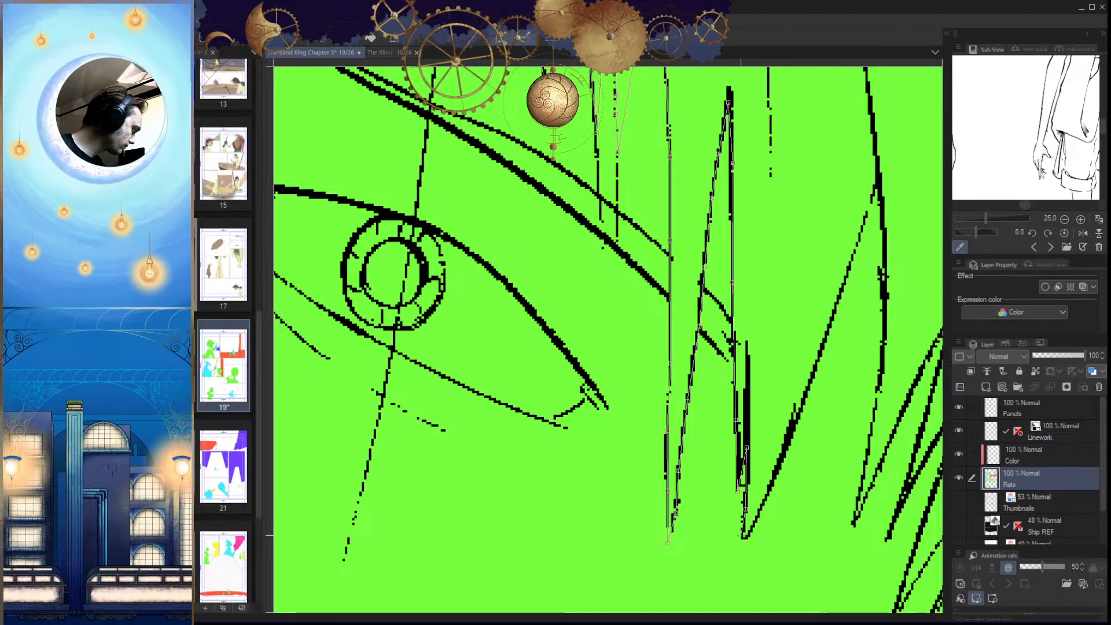
# Step: Carry the selection outline around the thick strand's tip, up the wide gap between the strands and down the next strand
pyautogui.click(774, 482)
pyautogui.moveTo(796, 421); pyautogui.dragTo(733, 519)
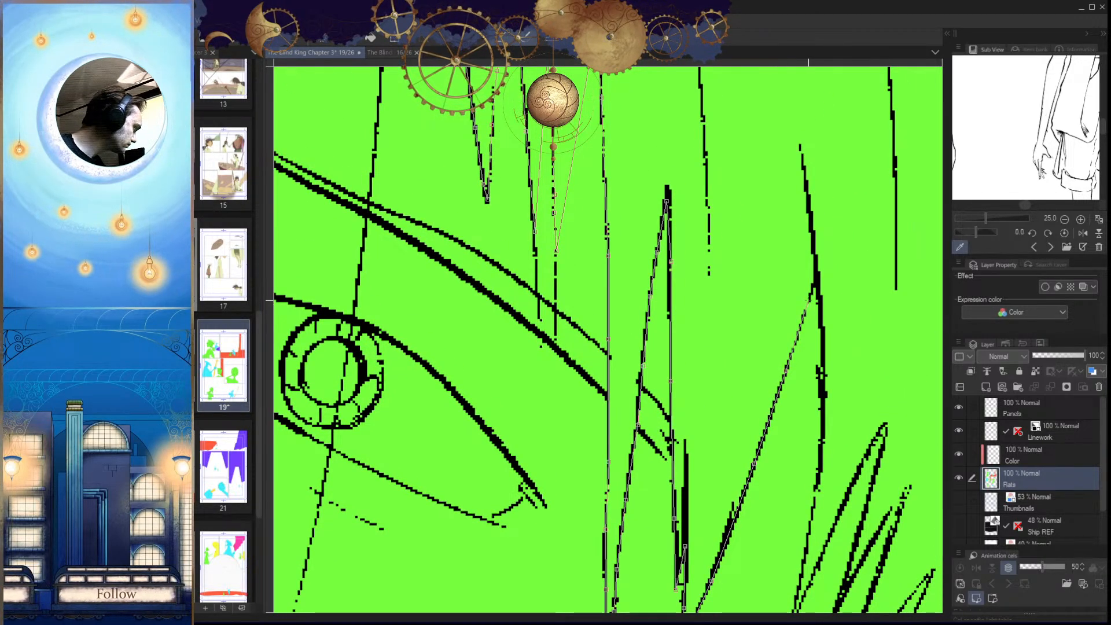
pyautogui.click(823, 350)
pyautogui.moveTo(823, 431); pyautogui.dragTo(784, 324)
pyautogui.click(783, 316)
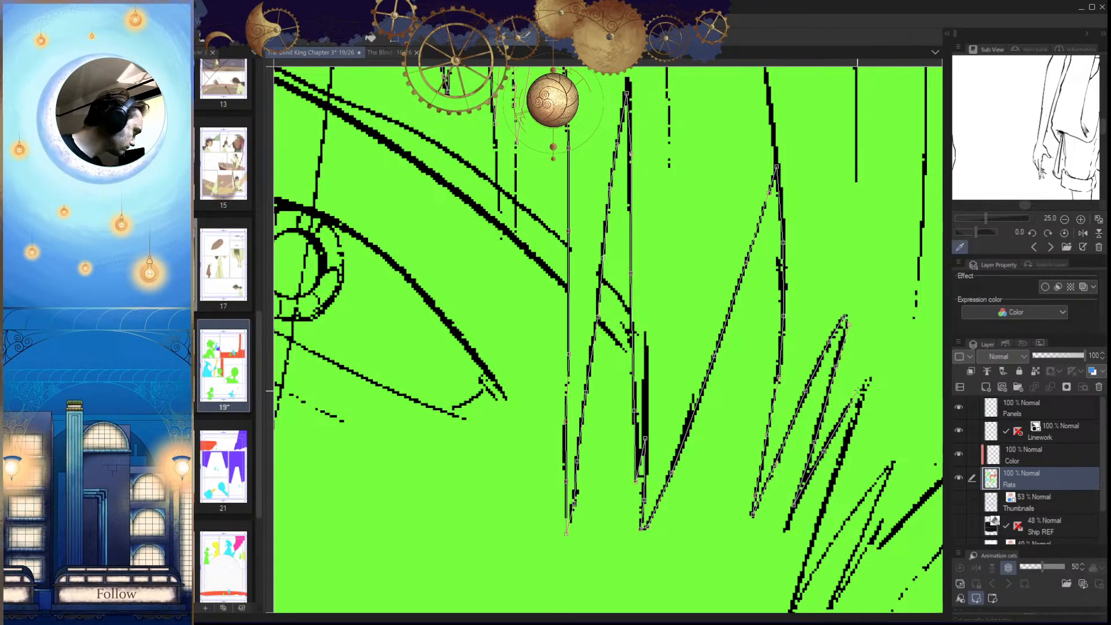
# Step: Trace the selection outline through the jagged, narrow fringe tips in front of the near ear
pyautogui.moveTo(838, 470); pyautogui.dragTo(854, 307)
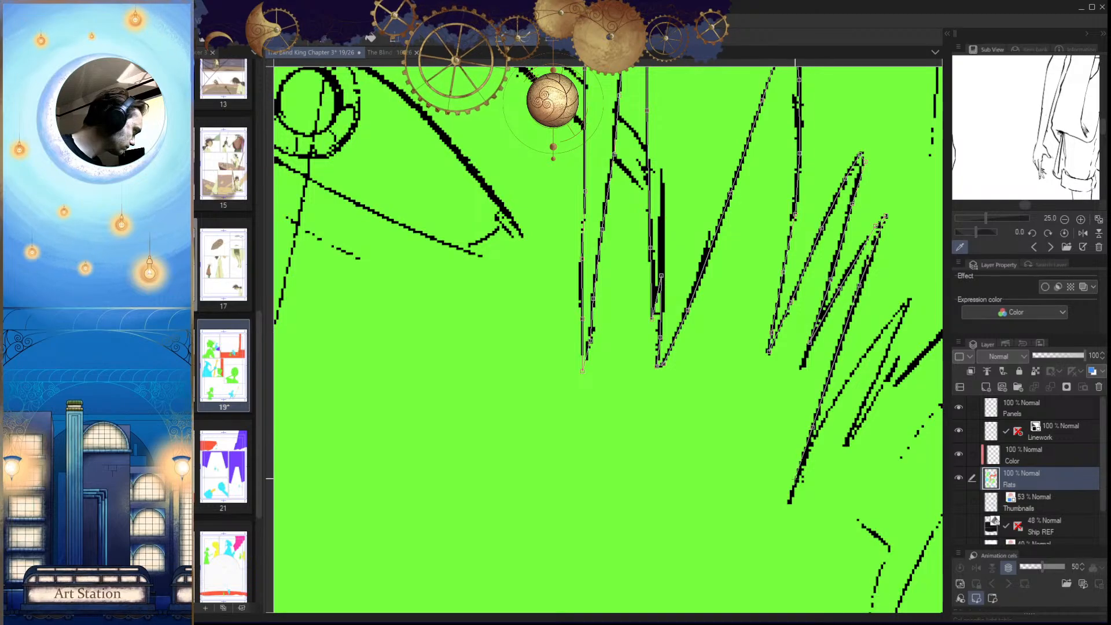
pyautogui.click(859, 361)
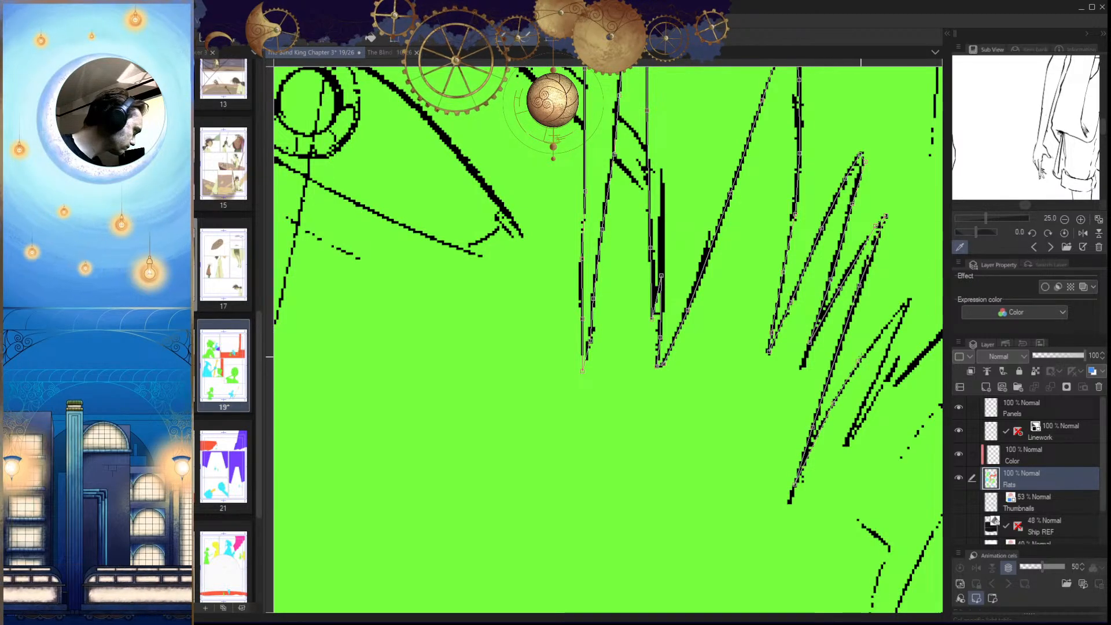
pyautogui.moveTo(868, 360); pyautogui.dragTo(800, 435)
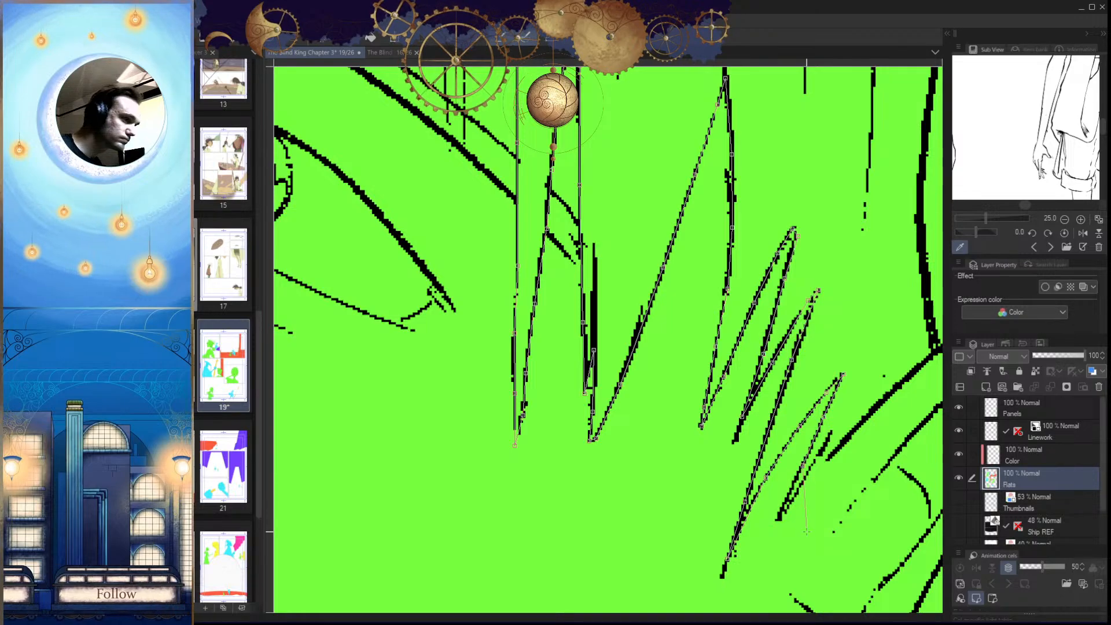
pyautogui.moveTo(808, 510); pyautogui.dragTo(754, 410)
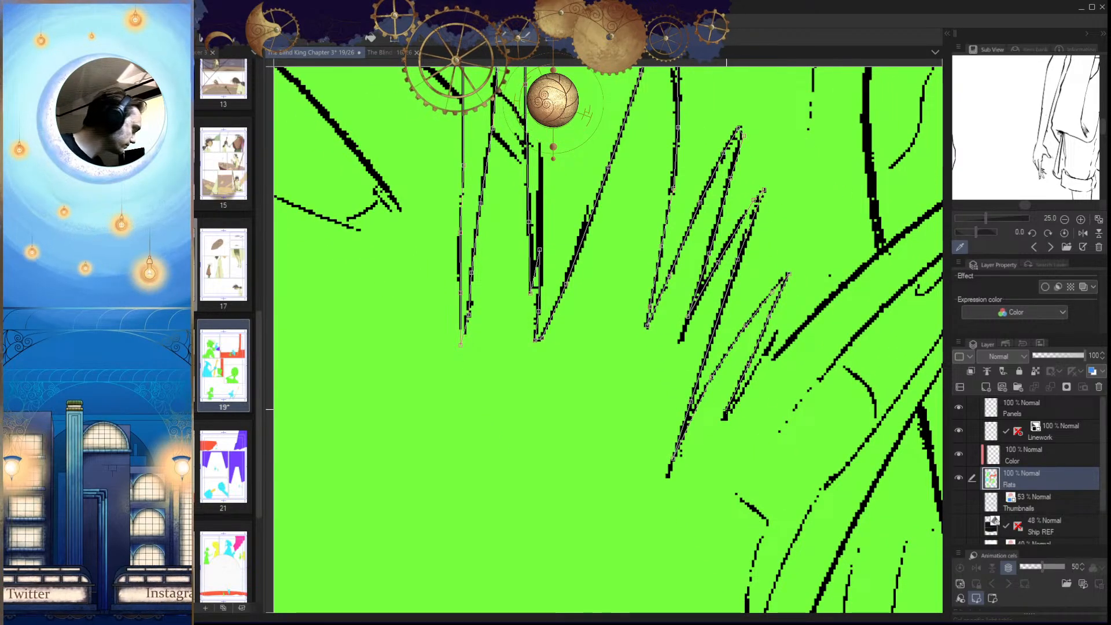
pyautogui.click(777, 334)
pyautogui.click(774, 360)
# Step: Carry the selection outline along the ear's upper edge and onto the thick hairline above it
pyautogui.moveTo(845, 294); pyautogui.dragTo(676, 397)
pyautogui.click(681, 383)
pyautogui.click(707, 275)
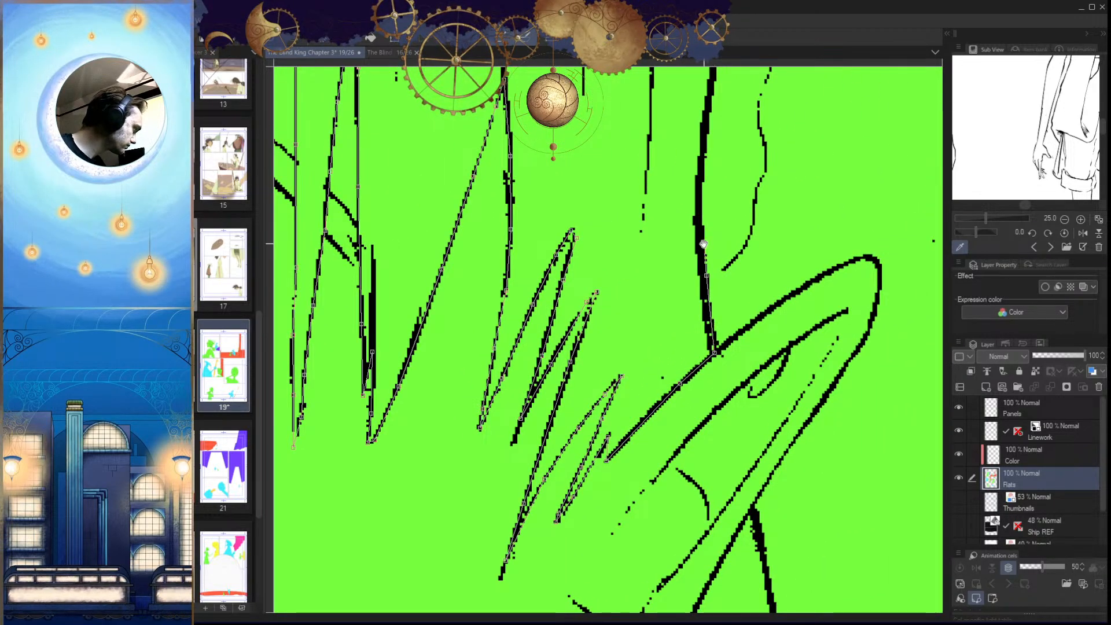
pyautogui.moveTo(700, 247); pyautogui.dragTo(676, 445)
pyautogui.click(676, 395)
pyautogui.moveTo(689, 291); pyautogui.dragTo(676, 463)
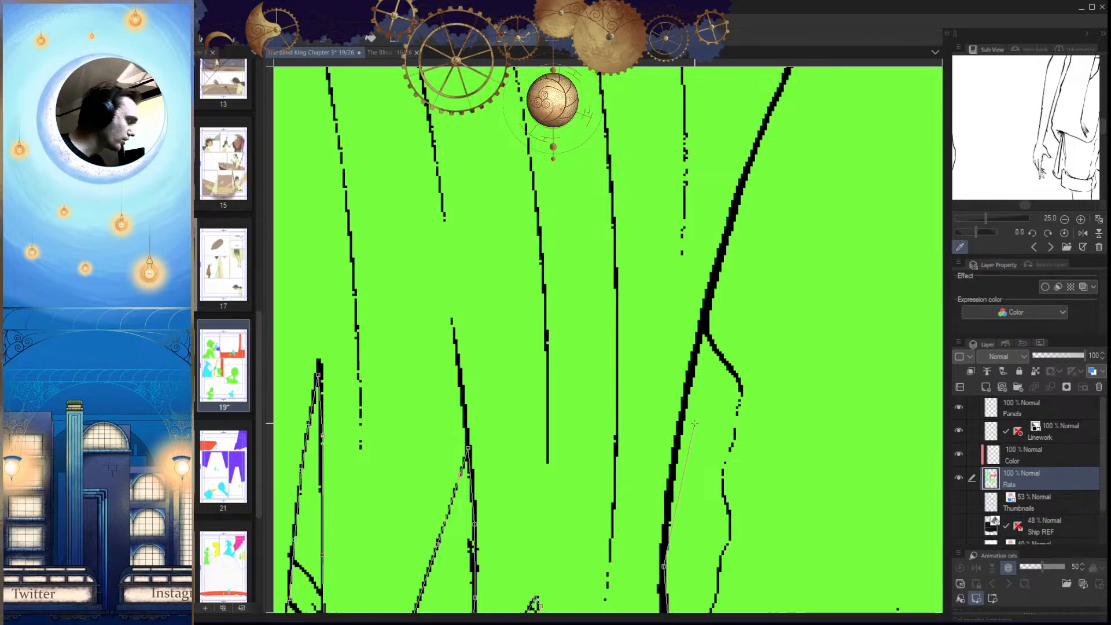
# Step: Follow the thick side hairline with the selection outline toward the hat brim
pyautogui.moveTo(730, 217); pyautogui.dragTo(675, 389)
pyautogui.click(678, 377)
pyautogui.moveTo(687, 350); pyautogui.dragTo(640, 481)
pyautogui.click(678, 388)
pyautogui.click(719, 298)
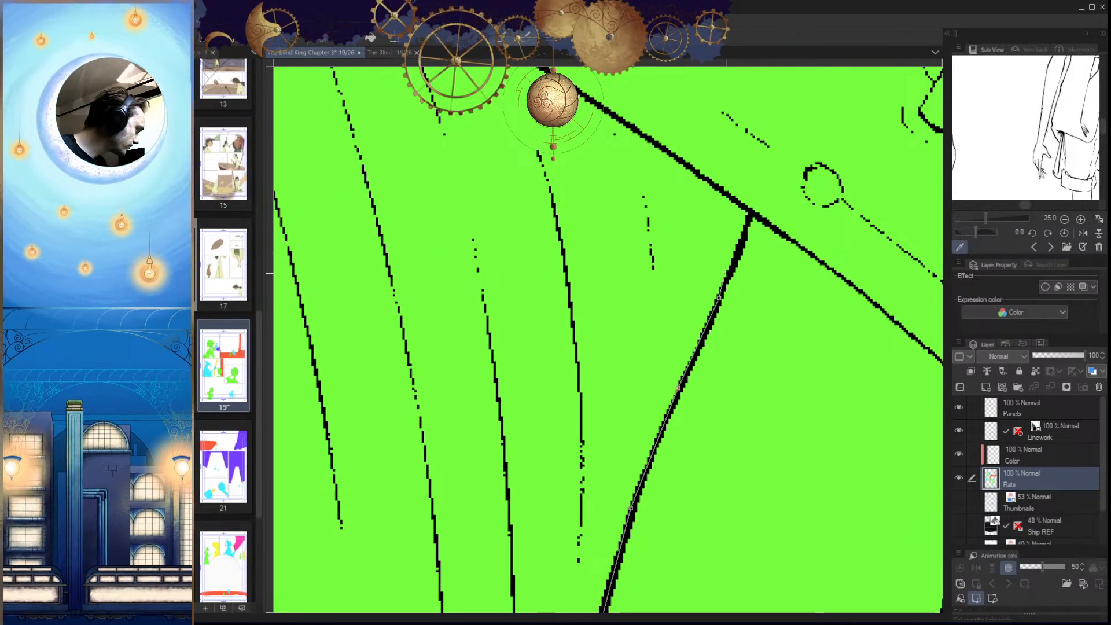
# Step: Run the selection outline along the hat brim's edge from the side hairline to the far side of the crown
pyautogui.moveTo(750, 208); pyautogui.dragTo(807, 394)
pyautogui.click(683, 307)
pyautogui.click(558, 219)
pyautogui.moveTo(482, 175); pyautogui.dragTo(644, 313)
pyautogui.click(614, 291)
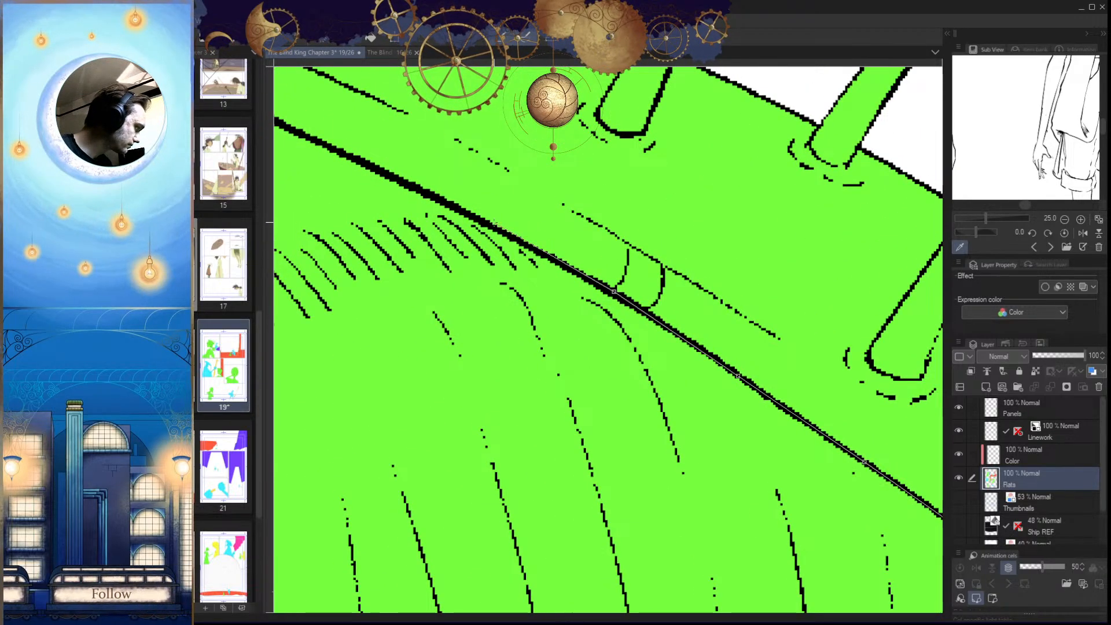
pyautogui.moveTo(500, 209); pyautogui.dragTo(590, 290)
pyautogui.click(547, 295)
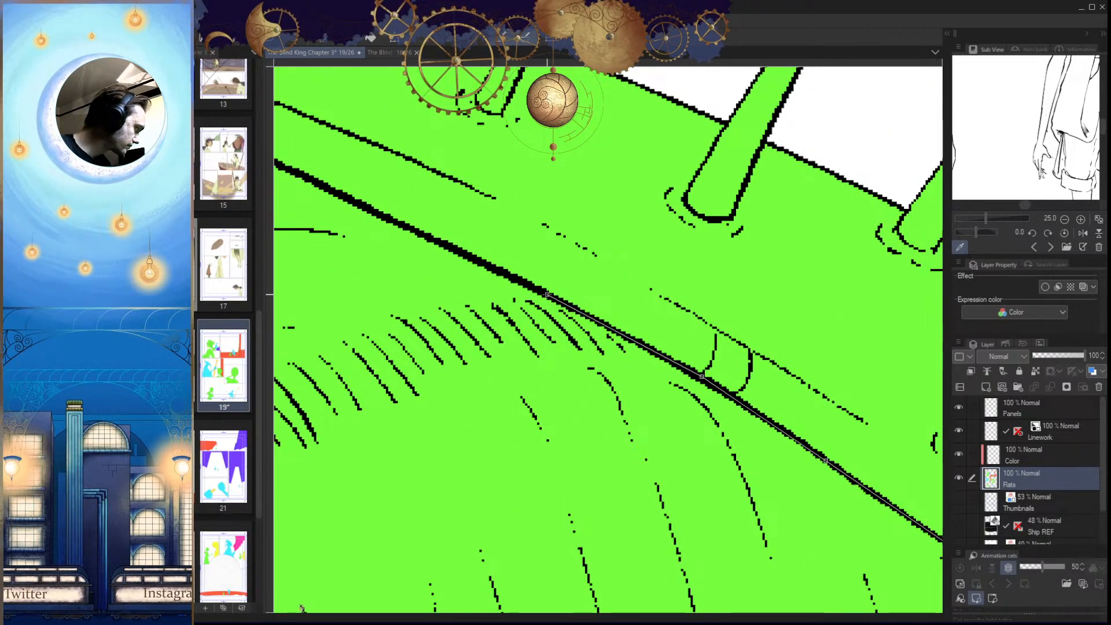
pyautogui.click(443, 241)
pyautogui.moveTo(390, 206); pyautogui.dragTo(640, 338)
pyautogui.click(561, 308)
pyautogui.click(416, 238)
pyautogui.moveTo(374, 194); pyautogui.dragTo(669, 339)
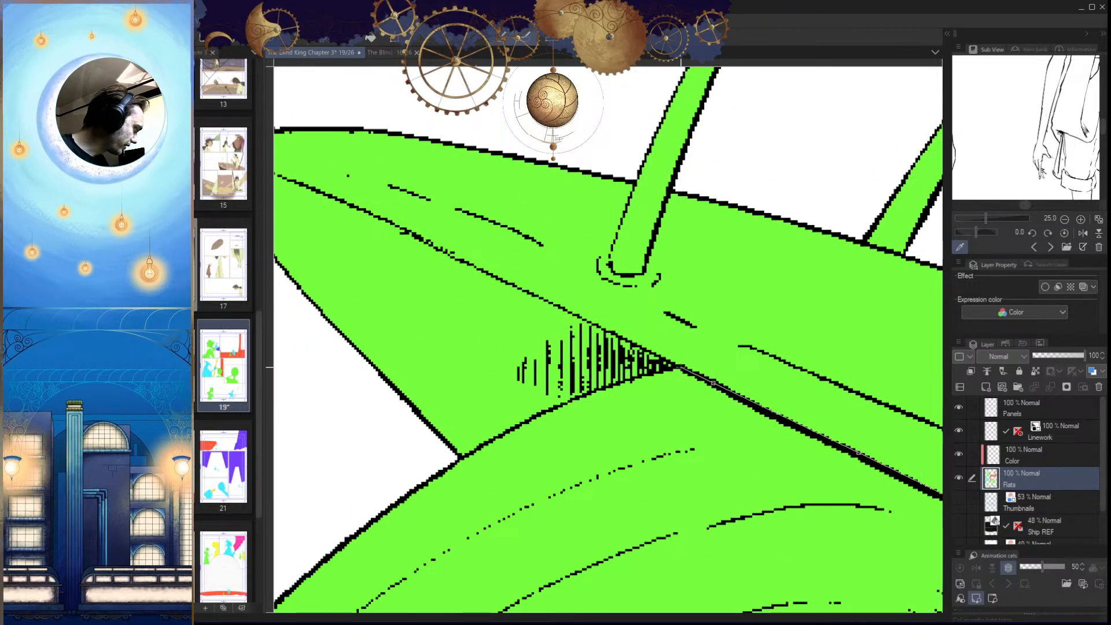
# Step: Carry the selection outline from the hat brim down around the outer contour of the hair
pyautogui.moveTo(449, 466); pyautogui.dragTo(628, 362)
pyautogui.click(574, 379)
pyautogui.click(472, 429)
pyautogui.moveTo(408, 521); pyautogui.dragTo(827, 110)
pyautogui.click(541, 366)
pyautogui.moveTo(460, 544); pyautogui.dragTo(631, 151)
pyautogui.click(492, 317)
# Step: Enclose the loose hair tips on the face's far side by placing outline points in the white space around them
pyautogui.click(435, 502)
pyautogui.moveTo(465, 570); pyautogui.dragTo(412, 320)
pyautogui.moveTo(414, 473); pyautogui.dragTo(357, 243)
pyautogui.click(415, 464)
pyautogui.click(473, 523)
pyautogui.moveTo(777, 515); pyautogui.dragTo(650, 369)
pyautogui.moveTo(607, 510); pyautogui.dragTo(598, 549)
pyautogui.click(446, 528)
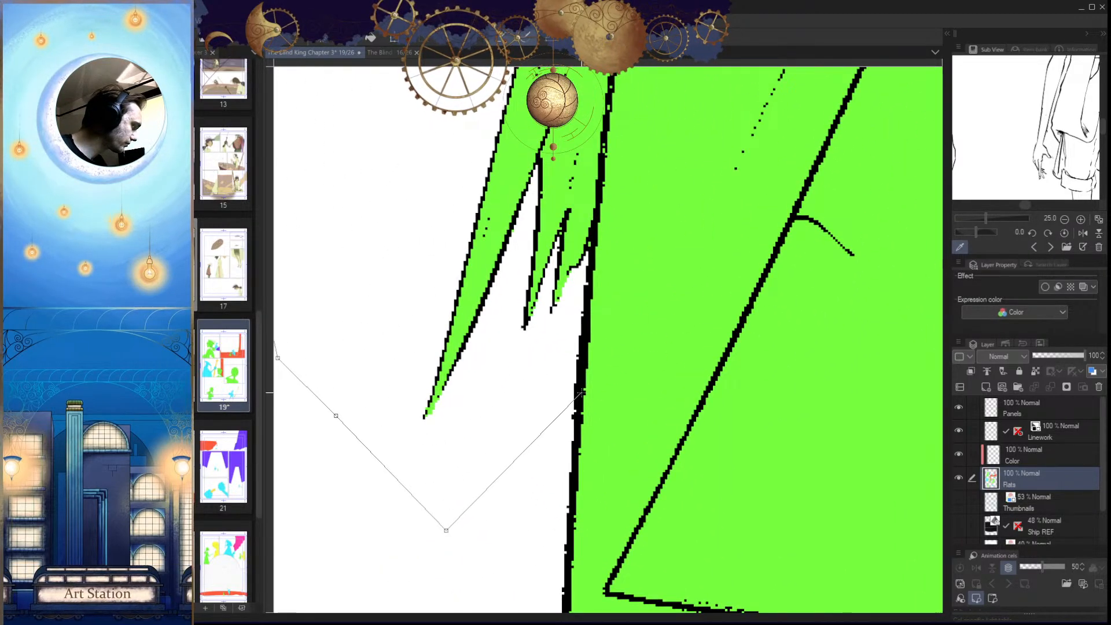
# Step: Trace the selection outline up the far edge of the face to the fringe and close it
pyautogui.click(583, 393)
pyautogui.moveTo(590, 336); pyautogui.dragTo(571, 504)
pyautogui.click(579, 369)
pyautogui.moveTo(584, 302); pyautogui.dragTo(566, 486)
pyautogui.click(584, 348)
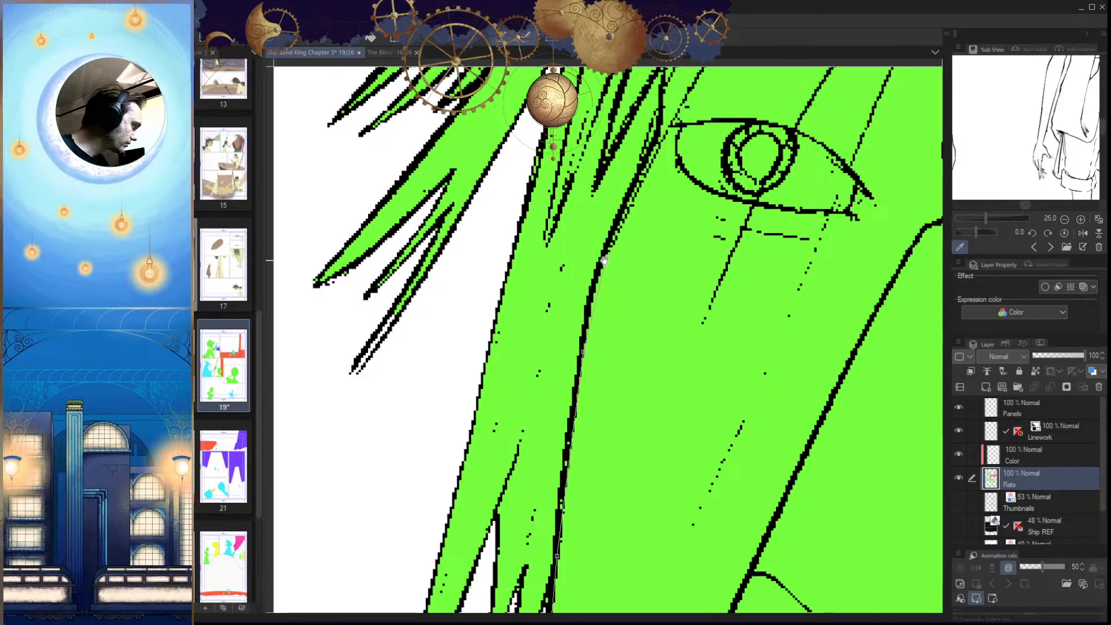
pyautogui.moveTo(610, 248); pyautogui.dragTo(570, 373)
pyautogui.moveTo(619, 255); pyautogui.dragTo(573, 333)
pyautogui.moveTo(620, 201); pyautogui.dragTo(535, 313)
pyautogui.click(589, 246)
pyautogui.click(631, 204)
# Step: Fill the selected hair with brown using the Fill tool
pyautogui.press('g')
pyautogui.click(629, 181)
pyautogui.click(744, 193)
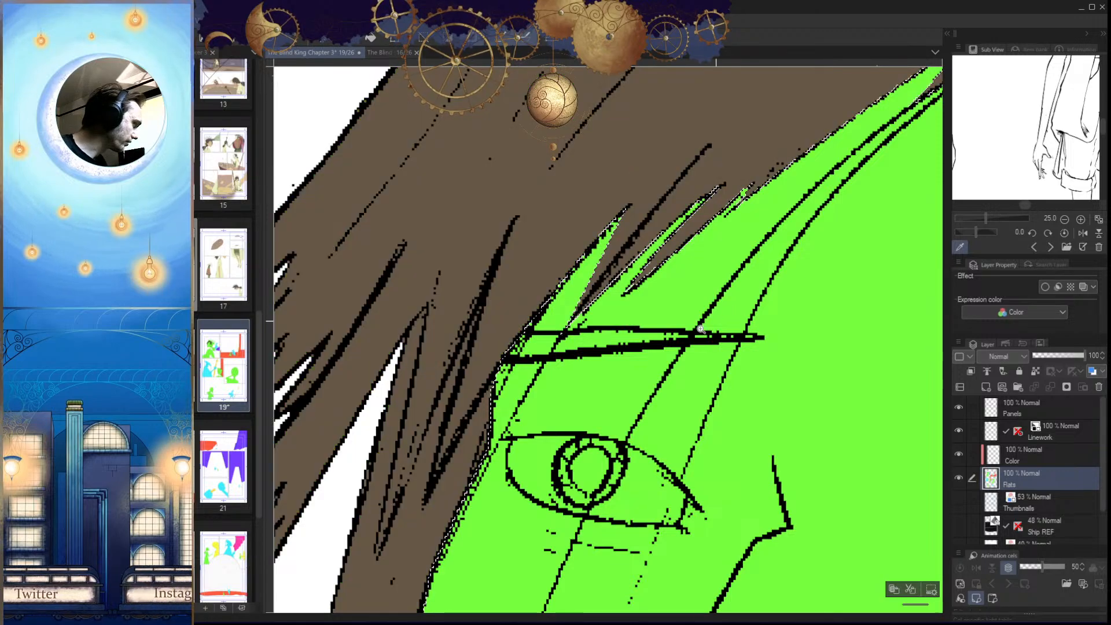
# Step: Try selecting the hair strip behind the ear under the hat brim and filling it with brown, then deselect
pyautogui.scroll(-8, 732, 313)
pyautogui.moveTo(853, 463); pyautogui.dragTo(685, 455)
pyautogui.scroll(3, 635, 391)
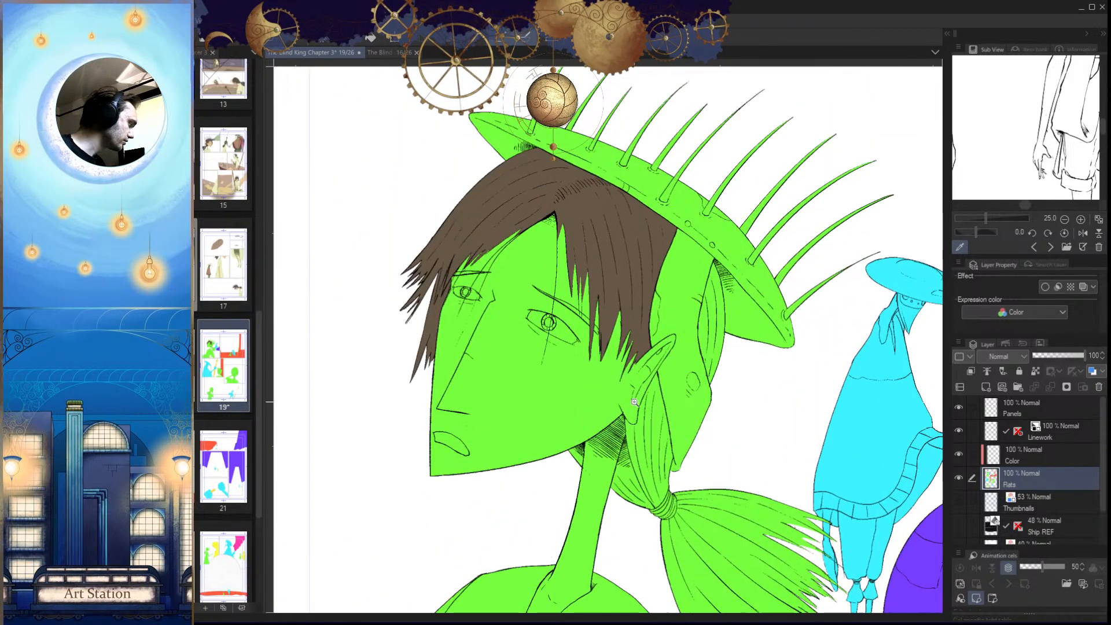
pyautogui.press('h')
pyautogui.moveTo(504, 307)
pyautogui.mouseDown()
pyautogui.moveTo(670, 328)
pyautogui.moveTo(603, 411)
pyautogui.moveTo(612, 389)
pyautogui.mouseUp()
pyautogui.click(566, 405)
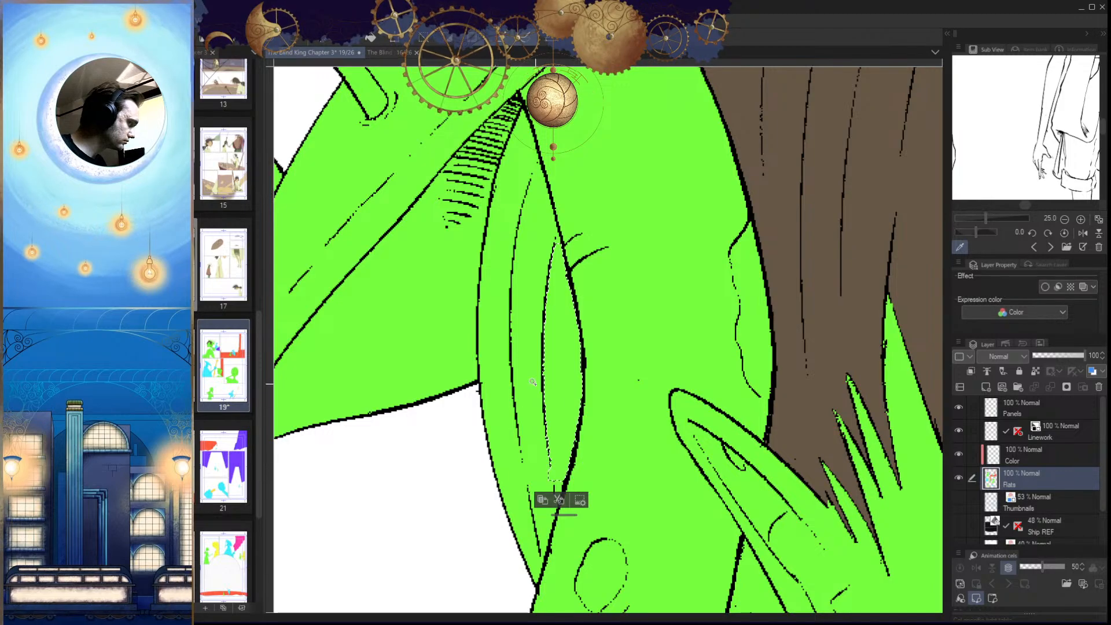
pyautogui.keyDown('shift'); pyautogui.click(534, 467); pyautogui.keyUp('shift')
pyautogui.hotkey('alt', 'Delete')
pyautogui.hotkey('ctrl', 'd')
# Step: Try painting brown over the leftover green spots at the ends of the hair strip behind the ear
pyautogui.moveTo(571, 366); pyautogui.dragTo(588, 310)
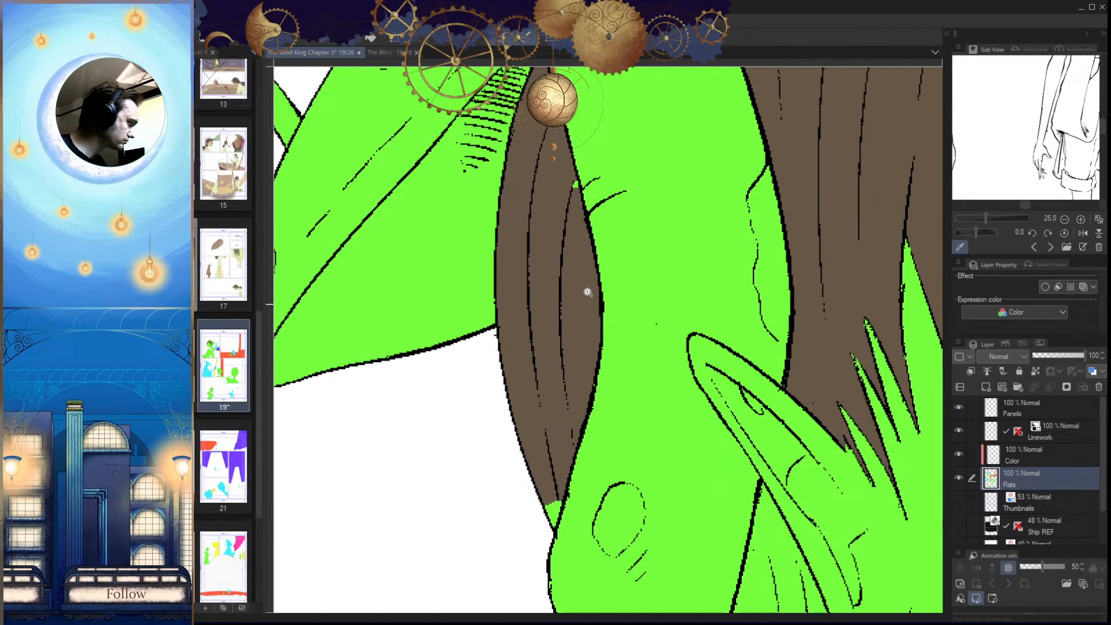
pyautogui.moveTo(567, 211); pyautogui.dragTo(619, 206)
pyautogui.moveTo(581, 154); pyautogui.dragTo(582, 171)
pyautogui.moveTo(592, 312); pyautogui.dragTo(555, 316)
pyautogui.moveTo(568, 457)
pyautogui.mouseDown()
pyautogui.moveTo(577, 336)
pyautogui.moveTo(643, 464)
pyautogui.mouseUp()
pyautogui.moveTo(566, 488); pyautogui.dragTo(550, 576)
pyautogui.moveTo(547, 512); pyautogui.dragTo(569, 541)
# Step: Undo the brown touch-ups and the fill of the hair strip behind the ear
pyautogui.hotkey('ctrl', 'z')
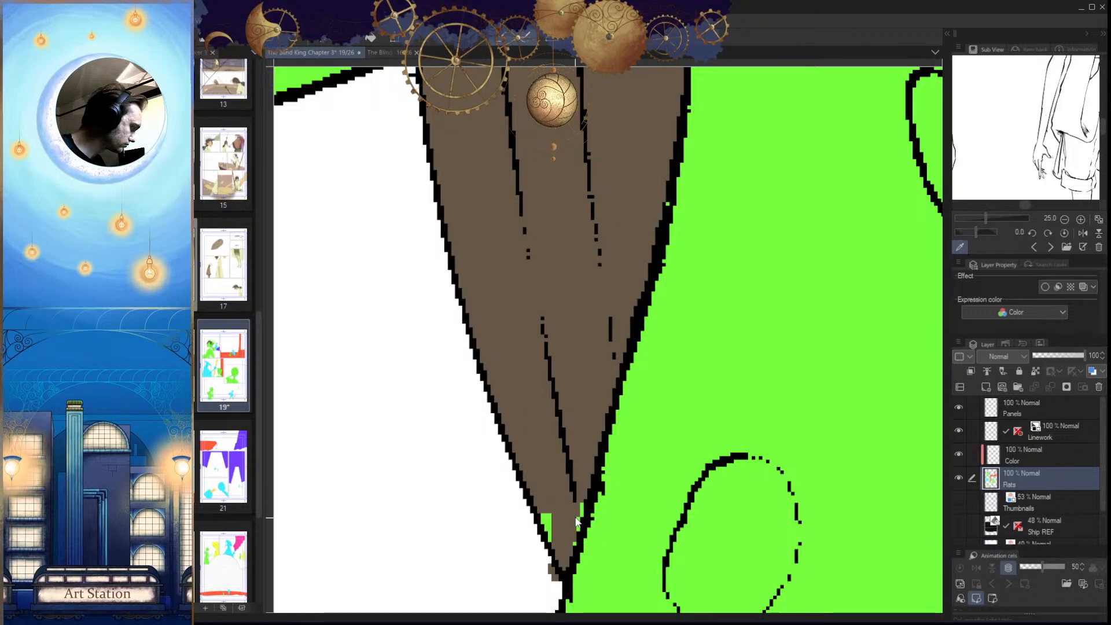
pyautogui.hotkey('ctrl', 'z')
pyautogui.moveTo(637, 446); pyautogui.dragTo(608, 403)
pyautogui.hotkey('ctrl', 'z')
pyautogui.press('h')
pyautogui.hotkey('ctrl', 'z')
pyautogui.moveTo(706, 401); pyautogui.dragTo(723, 432)
pyautogui.hotkey('ctrl', 'z')
pyautogui.moveTo(625, 421); pyautogui.dragTo(772, 458)
# Step: Select the brown hair shape, switch to the Color layer, fill the hair with brown there and deselect
pyautogui.click(629, 338)
pyautogui.hotkey('ctrl', 'd')
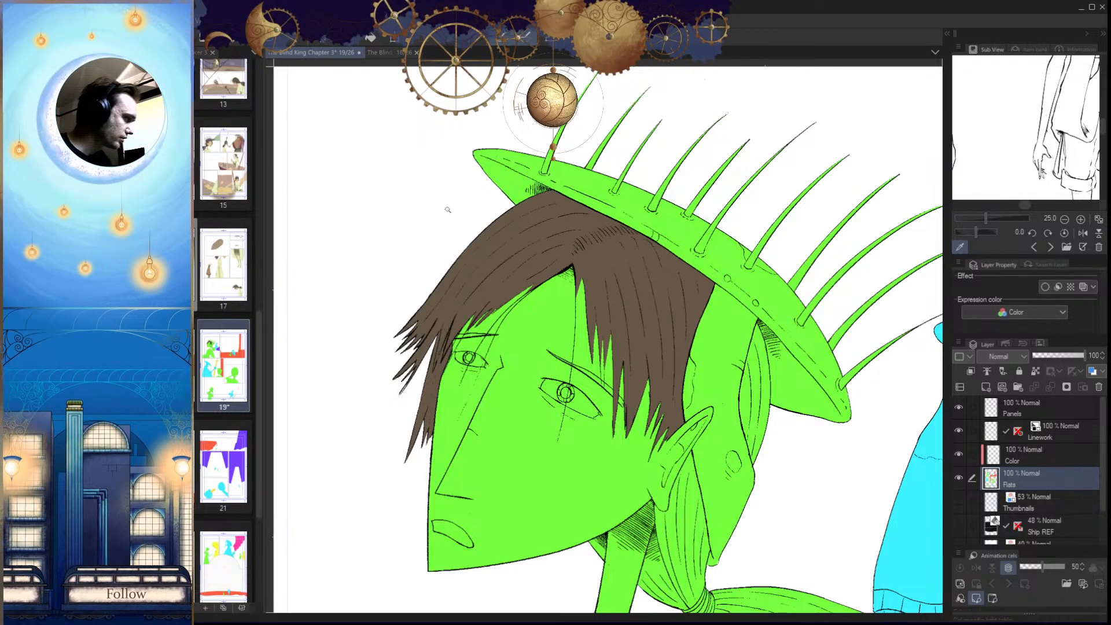
pyautogui.click(633, 337)
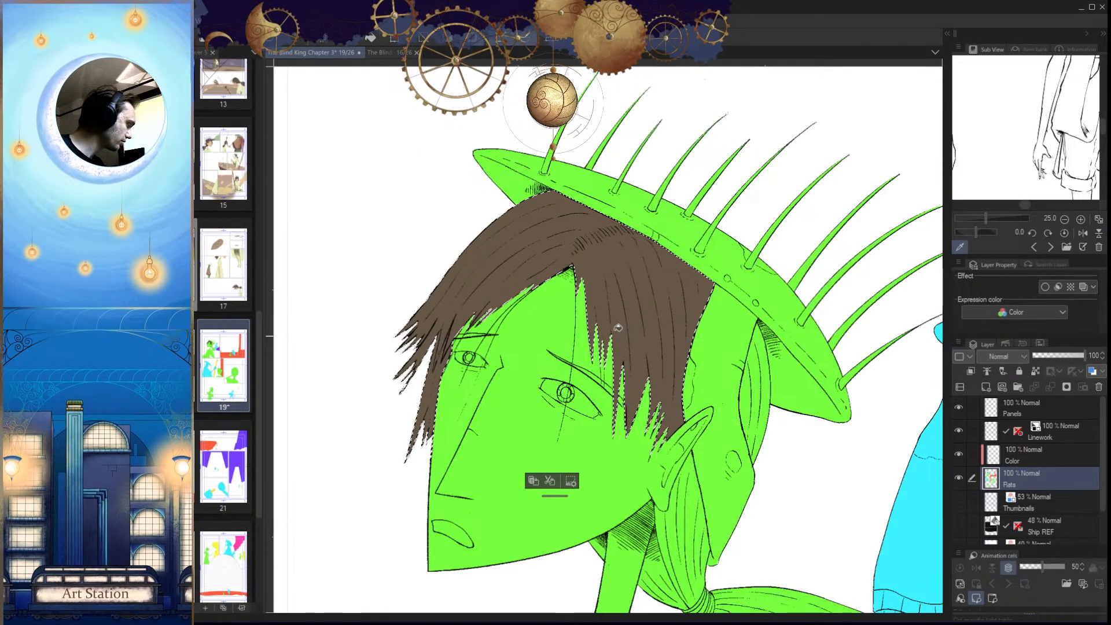
pyautogui.hotkey('alt', 'Delete')
pyautogui.click(1026, 463)
pyautogui.click(644, 329)
pyautogui.hotkey('ctrl', 'd')
# Step: Touch up the brown around the narrow fringe tips in front of the near ear on the Color layer
pyautogui.moveTo(774, 430); pyautogui.dragTo(753, 457)
pyautogui.moveTo(632, 447); pyautogui.dragTo(677, 471)
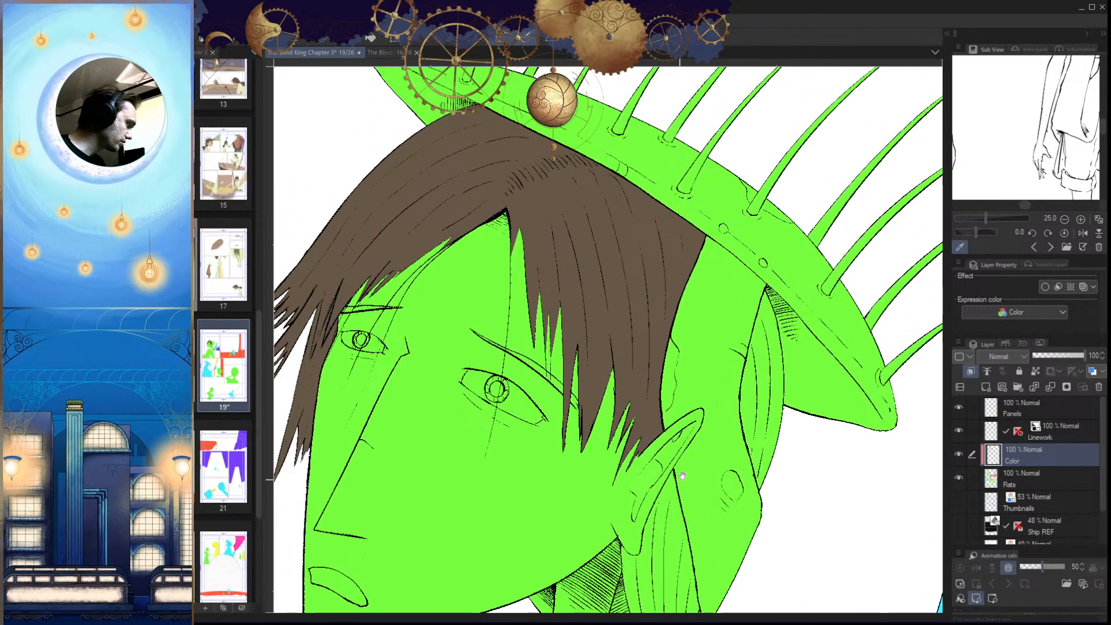
pyautogui.moveTo(581, 342); pyautogui.dragTo(645, 433)
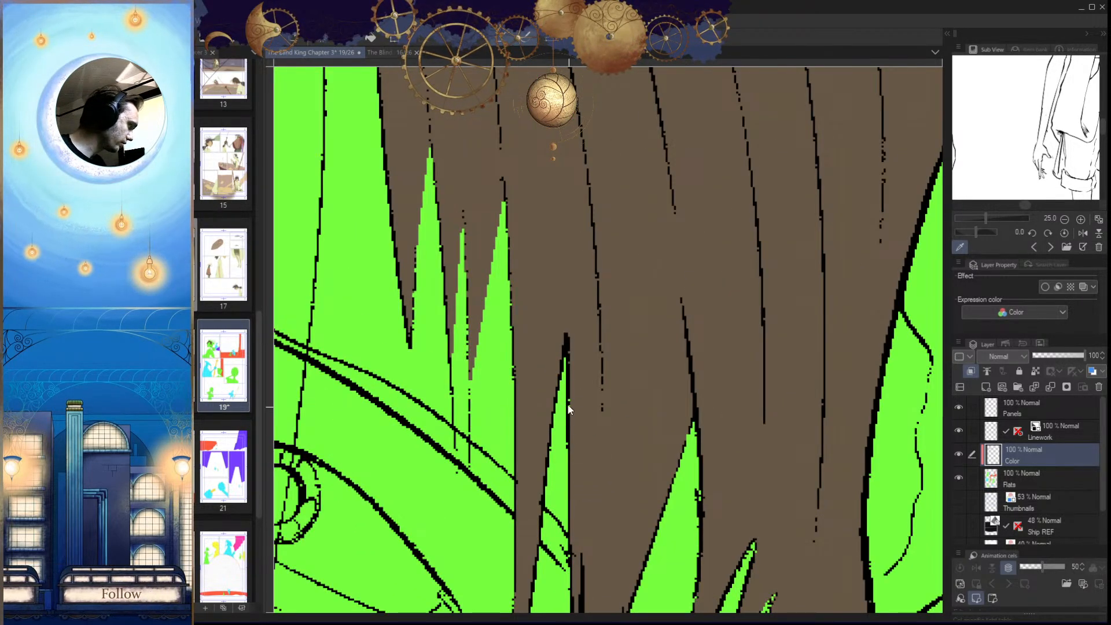
pyautogui.moveTo(757, 467); pyautogui.dragTo(732, 472)
pyautogui.moveTo(770, 538)
pyautogui.mouseDown()
pyautogui.moveTo(717, 419)
pyautogui.moveTo(758, 425)
pyautogui.mouseUp()
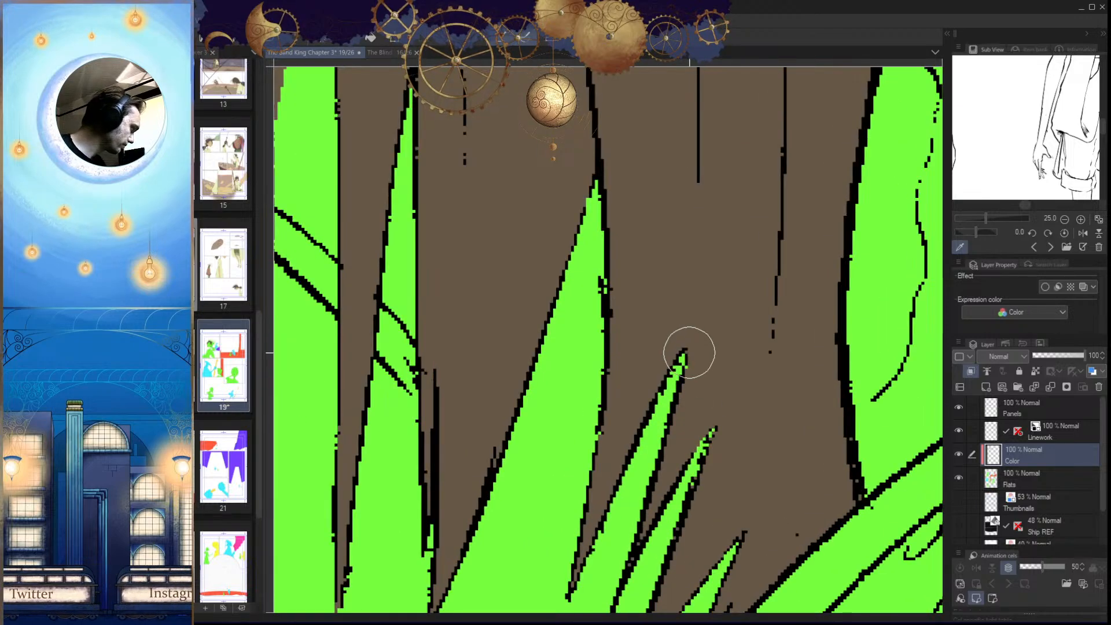
pyautogui.moveTo(782, 461); pyautogui.dragTo(752, 457)
pyautogui.moveTo(796, 498); pyautogui.dragTo(674, 438)
# Step: Select the hair strip behind the ear below the hat brim, fill it with brown on the Color layer and deselect
pyautogui.press('h')
pyautogui.moveTo(549, 382); pyautogui.dragTo(622, 386)
pyautogui.moveTo(577, 393); pyautogui.dragTo(565, 411)
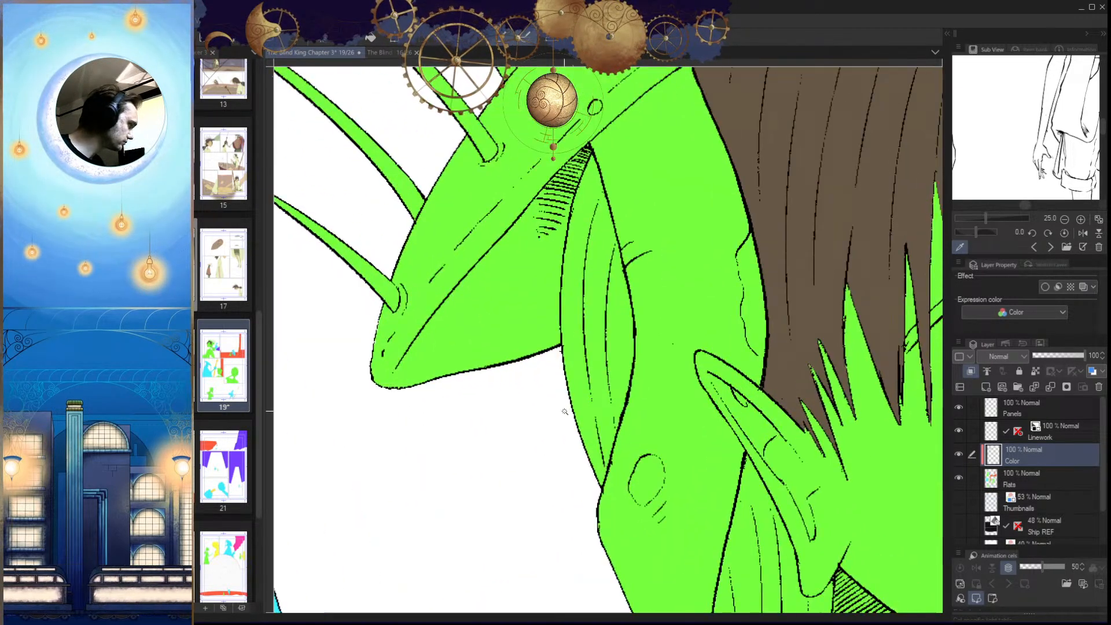
pyautogui.keyDown('shift'); pyautogui.click(598, 339); pyautogui.keyUp('shift')
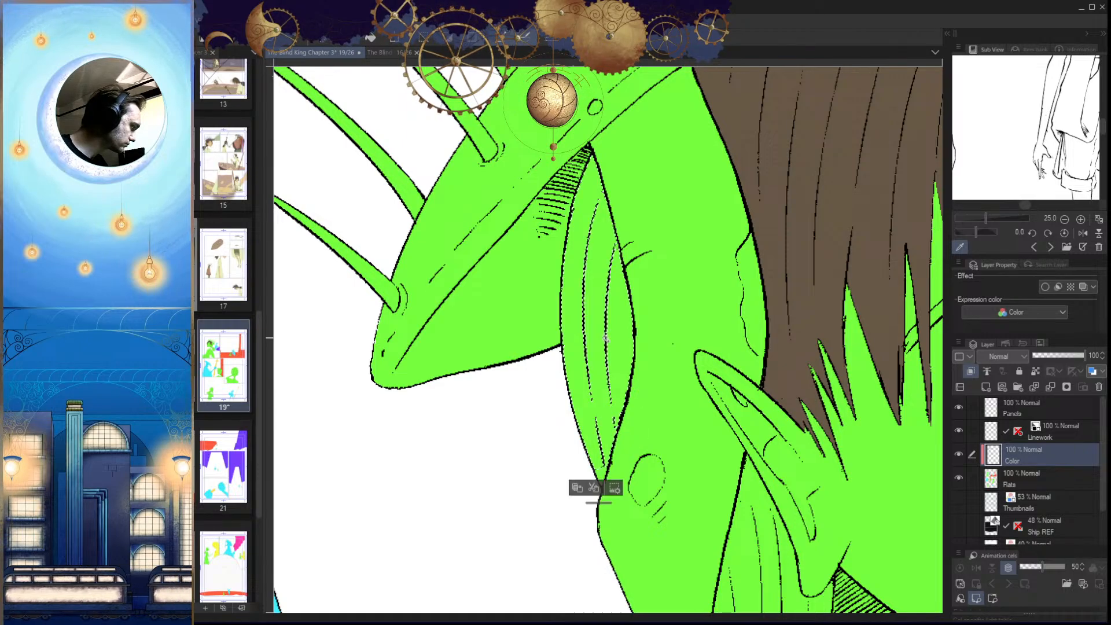
pyautogui.press('g')
pyautogui.click(598, 448)
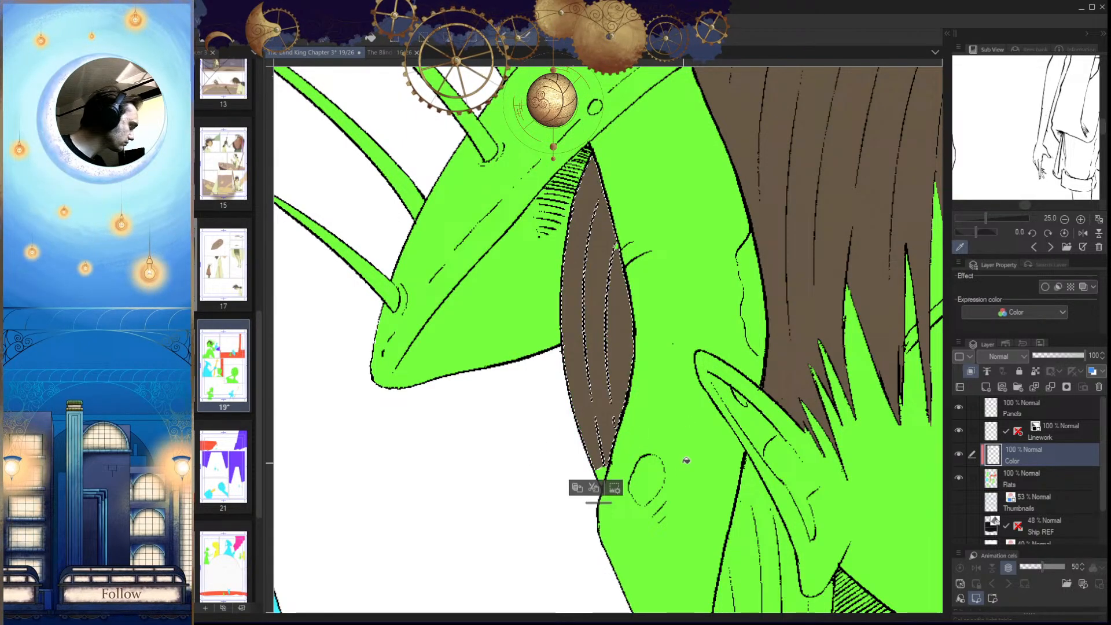
pyautogui.hotkey('ctrl', 'd')
# Step: Paint brown over the remaining green spots at the lower tip and edges of the hair strip behind the ear
pyautogui.moveTo(656, 438); pyautogui.dragTo(661, 392)
pyautogui.press('p')
pyautogui.moveTo(601, 419)
pyautogui.mouseDown()
pyautogui.moveTo(648, 418)
pyautogui.moveTo(608, 447)
pyautogui.moveTo(591, 491)
pyautogui.mouseUp()
pyautogui.moveTo(629, 433); pyautogui.dragTo(585, 434)
pyautogui.moveTo(645, 350); pyautogui.dragTo(622, 448)
pyautogui.moveTo(615, 451)
pyautogui.mouseDown()
pyautogui.moveTo(662, 451)
pyautogui.moveTo(612, 484)
pyautogui.moveTo(627, 426)
pyautogui.moveTo(612, 394)
pyautogui.mouseUp()
pyautogui.moveTo(616, 259); pyautogui.dragTo(636, 487)
pyautogui.moveTo(623, 344); pyautogui.dragTo(613, 337)
pyautogui.moveTo(632, 405)
pyautogui.mouseDown()
pyautogui.moveTo(565, 498)
pyautogui.moveTo(598, 531)
pyautogui.moveTo(603, 519)
pyautogui.mouseUp()
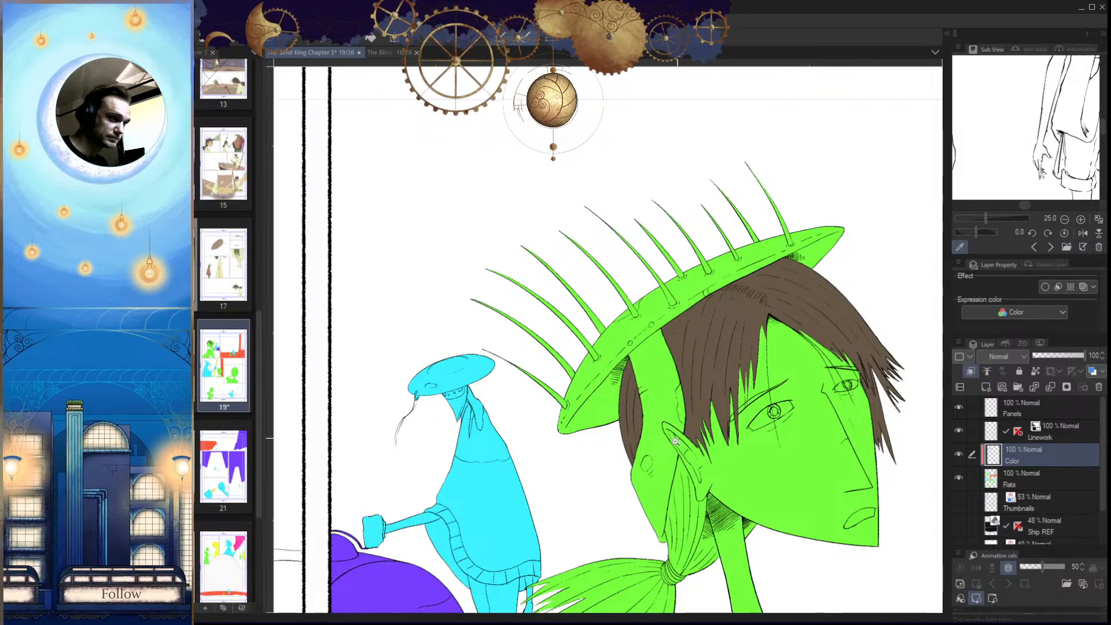
# Step: Select the gathered hair between the near ear and the hair tie, fill it with brown and deselect
pyautogui.moveTo(659, 439); pyautogui.dragTo(638, 377)
pyautogui.moveTo(707, 479); pyautogui.dragTo(677, 421)
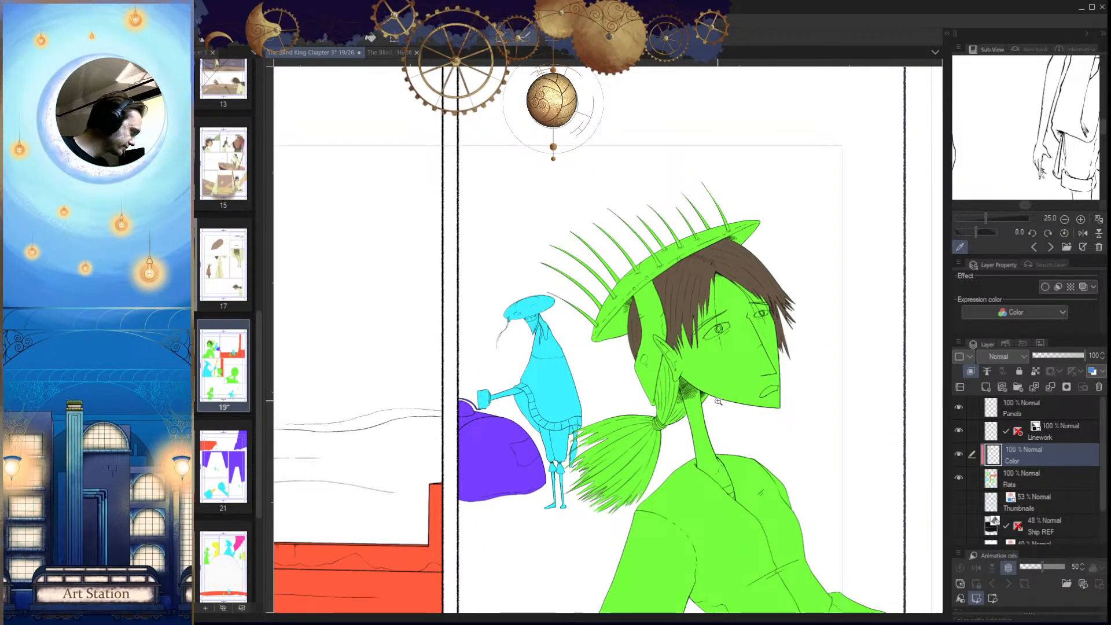
pyautogui.moveTo(721, 465); pyautogui.dragTo(707, 485)
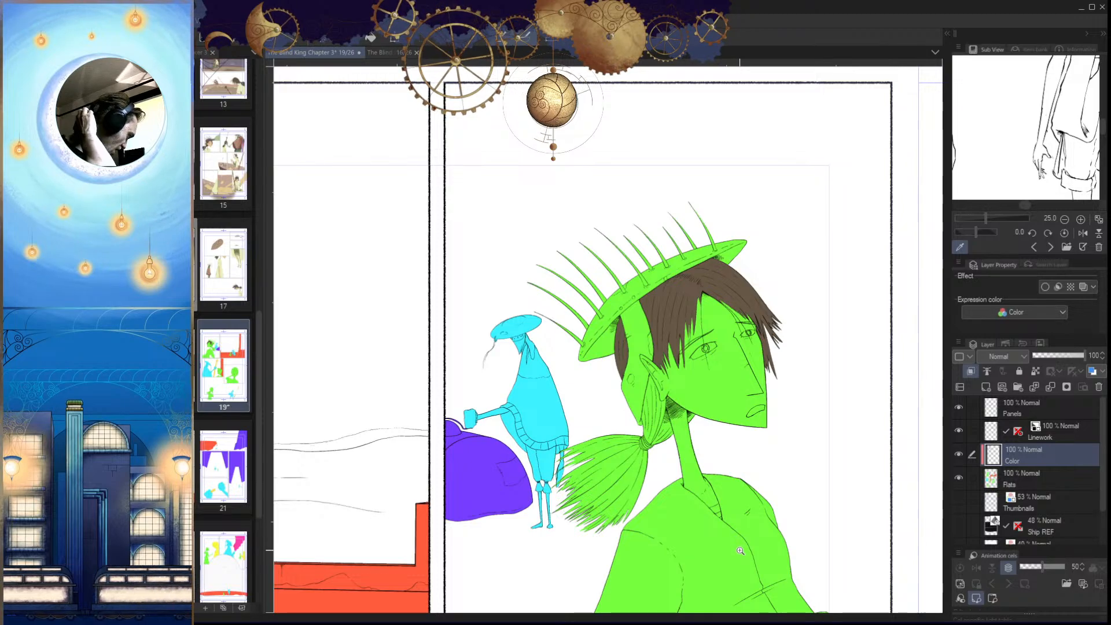
pyautogui.moveTo(644, 380)
pyautogui.mouseDown()
pyautogui.moveTo(692, 370)
pyautogui.moveTo(660, 379)
pyautogui.mouseUp()
pyautogui.moveTo(712, 523); pyautogui.dragTo(675, 514)
pyautogui.moveTo(640, 457)
pyautogui.mouseDown()
pyautogui.moveTo(665, 459)
pyautogui.moveTo(650, 502)
pyautogui.mouseUp()
pyautogui.moveTo(613, 420); pyautogui.dragTo(635, 429)
pyautogui.click(632, 438)
pyautogui.click(616, 422)
pyautogui.click(592, 389)
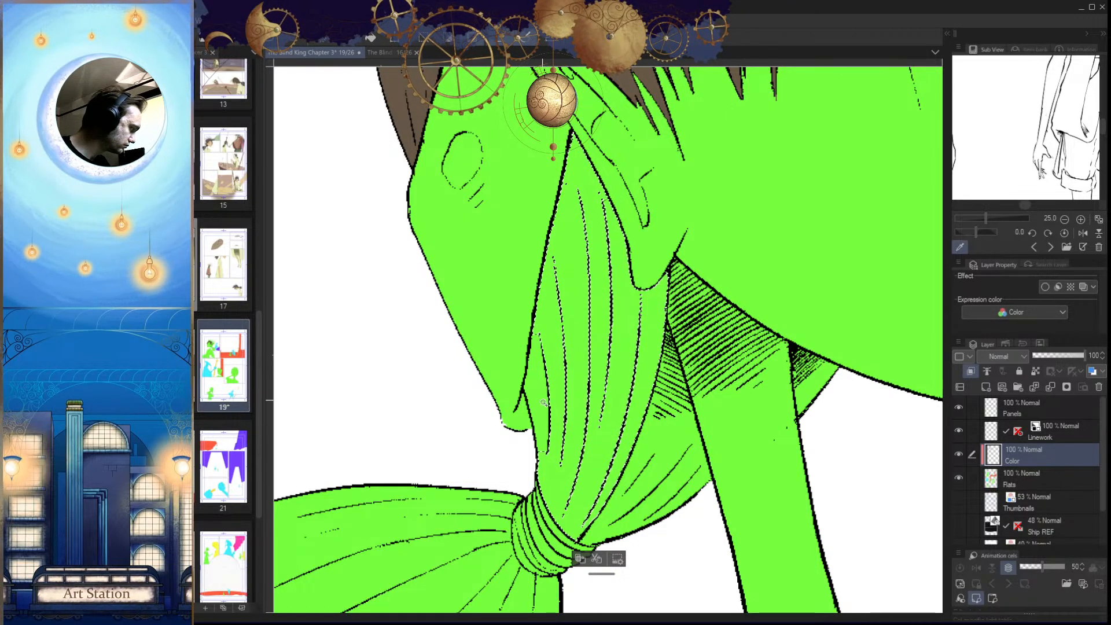
pyautogui.hotkey('alt', 'Delete')
pyautogui.hotkey('ctrl', 'd')
# Step: Touch up the brown along the edges of the gathered hair beneath the near ear
pyautogui.moveTo(552, 392); pyautogui.dragTo(580, 384)
pyautogui.moveTo(542, 301)
pyautogui.mouseDown()
pyautogui.moveTo(535, 318)
pyautogui.moveTo(543, 306)
pyautogui.mouseUp()
pyautogui.moveTo(632, 135); pyautogui.dragTo(604, 277)
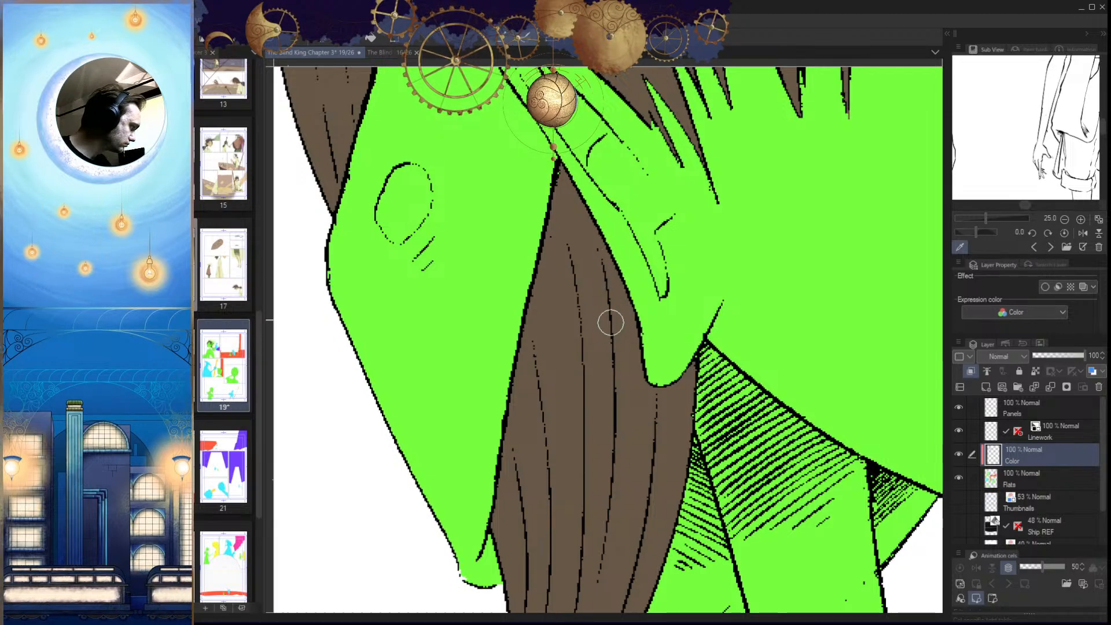
pyautogui.scroll(-2, 657, 355)
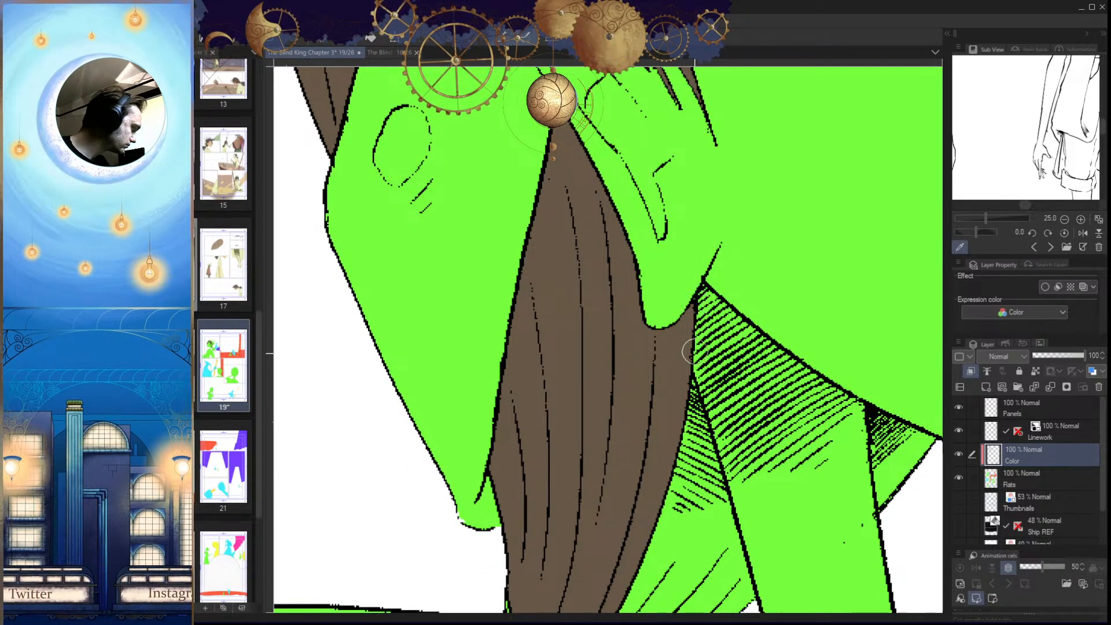
pyautogui.scroll(-3, 690, 345)
pyautogui.moveTo(691, 468); pyautogui.dragTo(582, 427)
# Step: Outline the remaining hair section between the hair tie and the neck, including its hatched shadow, fill it with brown and deselect
pyautogui.scroll(4, 576, 428)
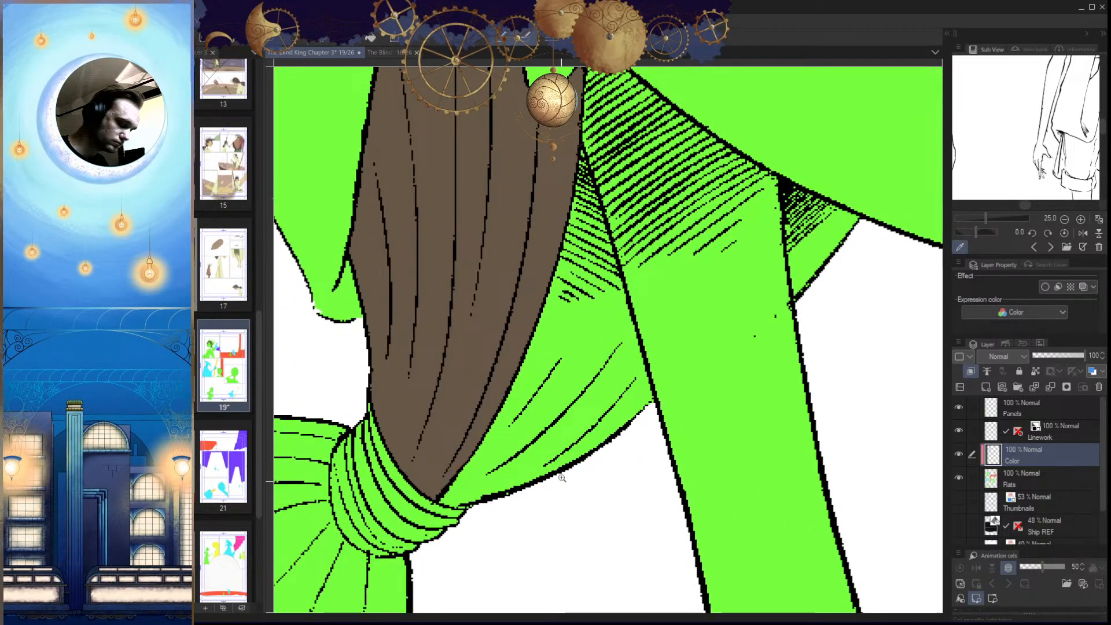
pyautogui.moveTo(466, 510); pyautogui.dragTo(492, 510)
pyautogui.click(422, 496)
pyautogui.click(440, 506)
pyautogui.click(470, 509)
pyautogui.click(522, 515)
pyautogui.click(640, 477)
pyautogui.click(692, 448)
pyautogui.click(737, 375)
pyautogui.moveTo(736, 374); pyautogui.dragTo(724, 578)
pyautogui.click(681, 422)
pyautogui.click(654, 318)
pyautogui.click(629, 238)
pyautogui.click(617, 202)
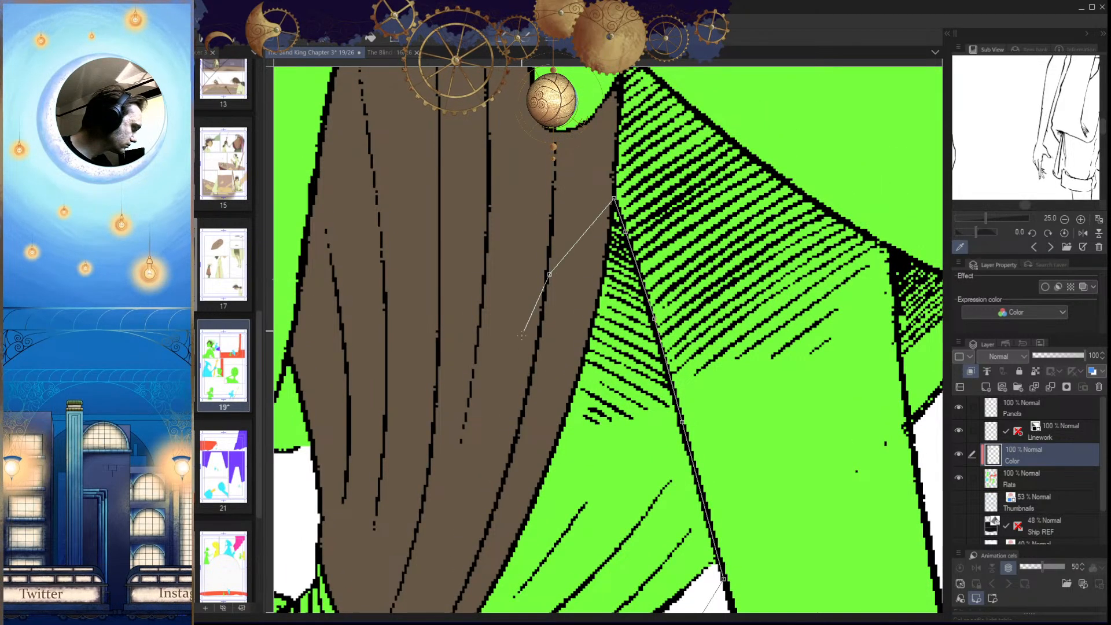
pyautogui.moveTo(445, 545); pyautogui.dragTo(497, 334)
pyautogui.click(491, 358)
pyautogui.click(467, 430)
pyautogui.click(462, 489)
pyautogui.hotkey('alt', 'Delete')
pyautogui.hotkey('ctrl', 'd')
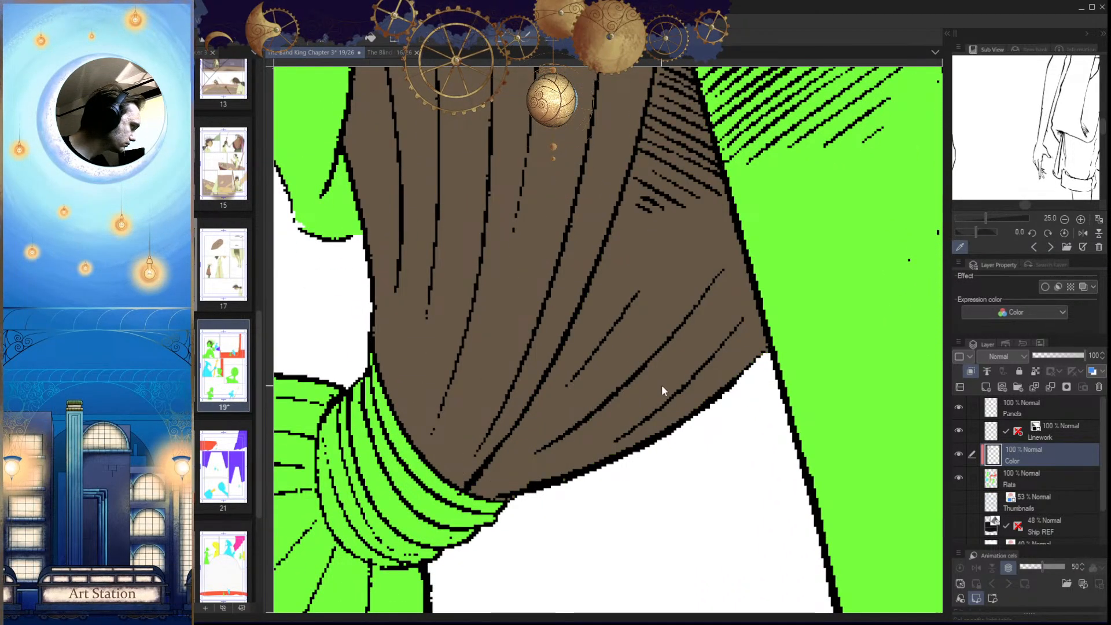
# Step: Outline the small hatched hair patch under the jaw on the far side of the neck, fill it with brown and deselect
pyautogui.moveTo(689, 393); pyautogui.dragTo(650, 441)
pyautogui.scroll(5, 650, 441)
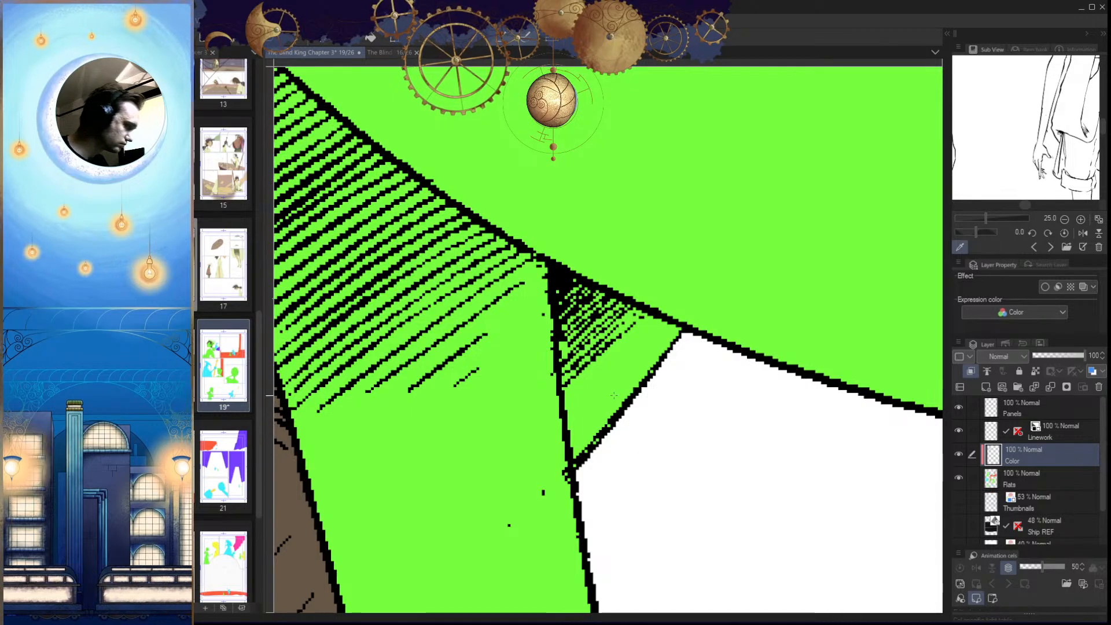
pyautogui.click(549, 261)
pyautogui.click(558, 351)
pyautogui.click(563, 418)
pyautogui.click(573, 472)
pyautogui.click(601, 499)
pyautogui.click(641, 487)
pyautogui.click(642, 307)
pyautogui.click(592, 283)
pyautogui.click(550, 263)
pyautogui.hotkey('alt', 'Delete')
pyautogui.hotkey('ctrl', 'd')
pyautogui.moveTo(657, 365)
pyautogui.mouseDown()
pyautogui.moveTo(666, 354)
pyautogui.moveTo(652, 470)
pyautogui.mouseUp()
pyautogui.moveTo(585, 509); pyautogui.dragTo(694, 410)
pyautogui.click(677, 409)
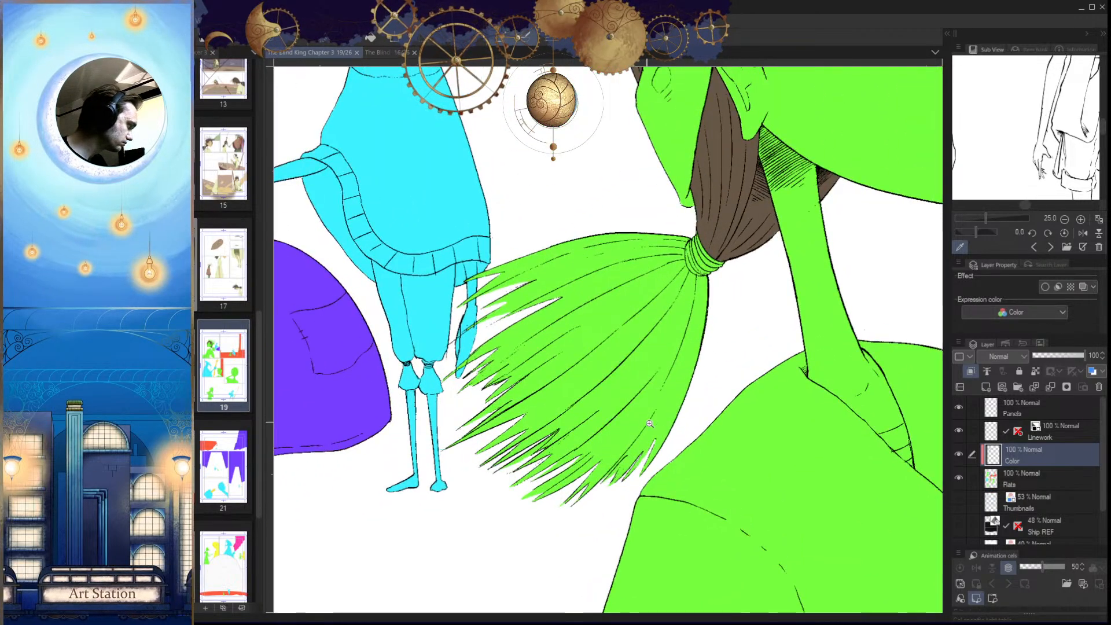
pyautogui.click(669, 407)
pyautogui.moveTo(706, 139); pyautogui.dragTo(639, 321)
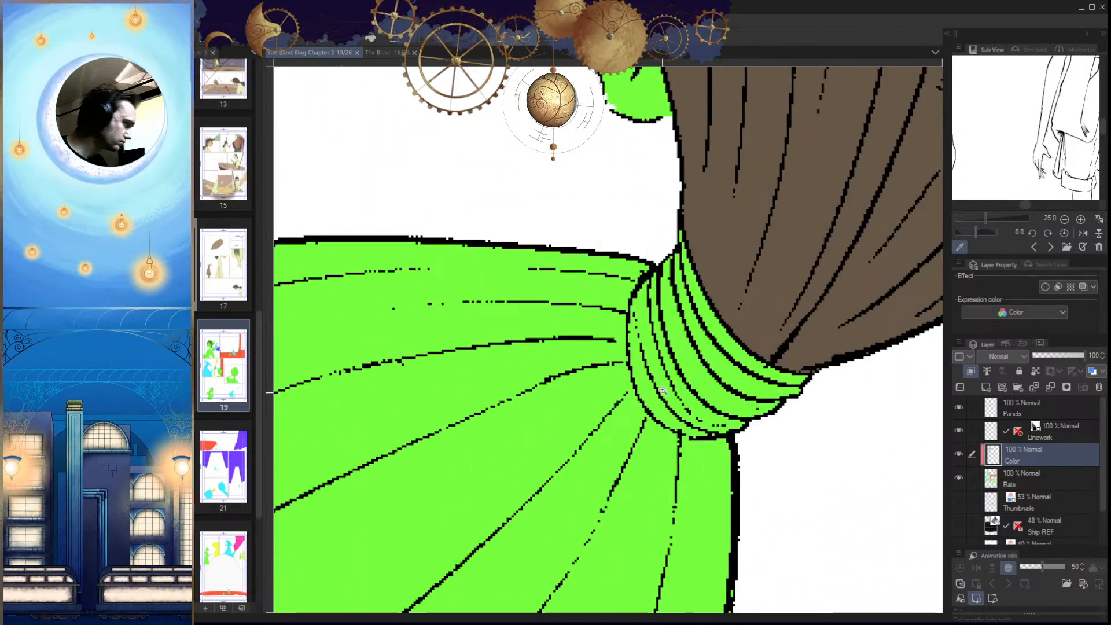
pyautogui.scroll(2, 663, 398)
pyautogui.moveTo(670, 359); pyautogui.dragTo(650, 433)
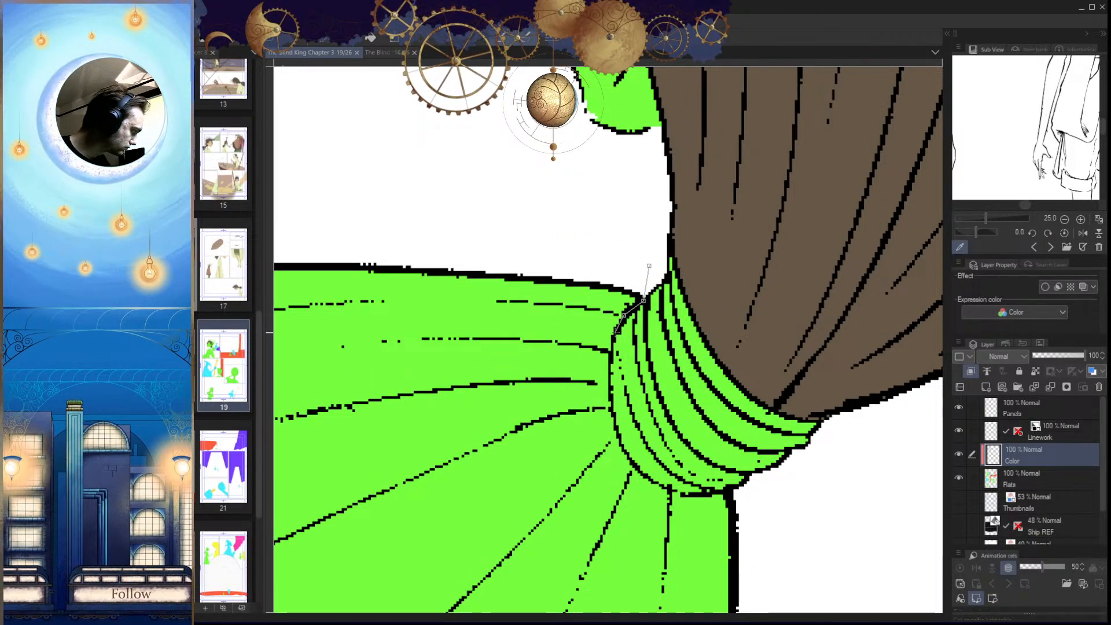
pyautogui.doubleClick(609, 397)
pyautogui.hotkey('ctrl', 'd')
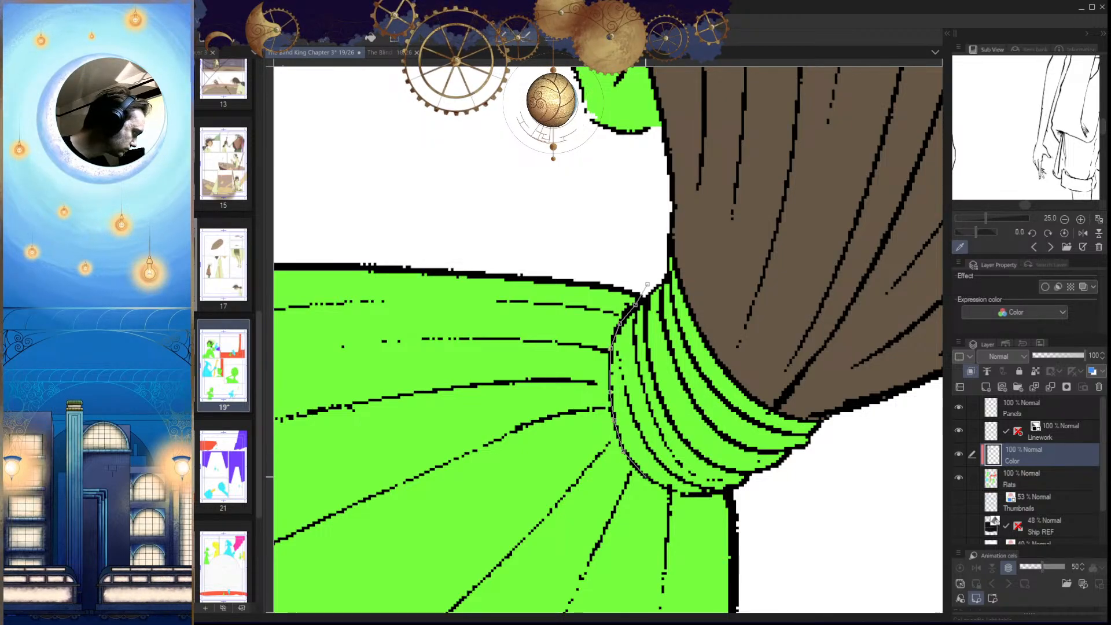
# Step: Outline the whole ponytail from the edge of the hair tie around its jagged tips and back, forming a closed selection
pyautogui.click(766, 517)
pyautogui.click(774, 564)
pyautogui.moveTo(763, 581); pyautogui.dragTo(730, 307)
pyautogui.moveTo(750, 567); pyautogui.dragTo(752, 292)
pyautogui.moveTo(717, 579); pyautogui.dragTo(766, 303)
pyautogui.click(757, 341)
pyautogui.moveTo(603, 548); pyautogui.dragTo(747, 265)
pyautogui.click(694, 347)
pyautogui.click(530, 503)
pyautogui.moveTo(425, 540); pyautogui.dragTo(940, 233)
pyautogui.click(650, 456)
pyautogui.moveTo(342, 410); pyautogui.dragTo(680, 501)
pyautogui.click(538, 481)
pyautogui.moveTo(450, 287); pyautogui.dragTo(609, 620)
pyautogui.moveTo(507, 201); pyautogui.dragTo(506, 521)
pyautogui.click(411, 382)
pyautogui.click(456, 168)
pyautogui.moveTo(533, 110); pyautogui.dragTo(352, 517)
pyautogui.moveTo(377, 435); pyautogui.dragTo(348, 580)
pyautogui.click(425, 283)
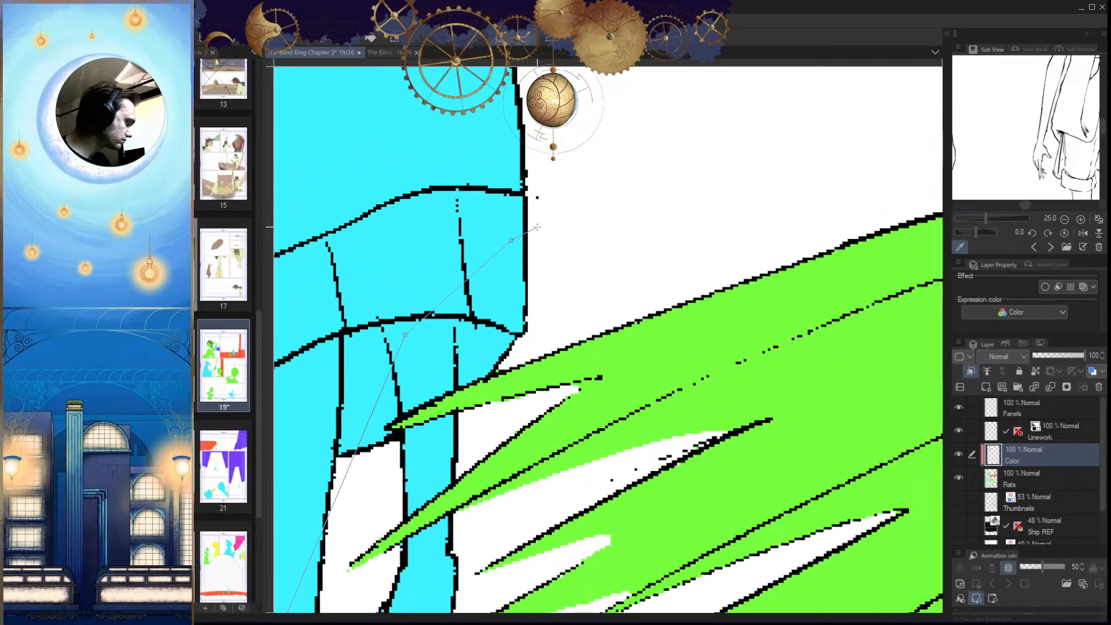
pyautogui.click(550, 223)
pyautogui.click(625, 209)
pyautogui.moveTo(714, 231); pyautogui.dragTo(580, 293)
pyautogui.moveTo(666, 277); pyautogui.dragTo(315, 414)
pyautogui.click(581, 351)
pyautogui.moveTo(809, 397); pyautogui.dragTo(438, 290)
pyautogui.click(563, 347)
pyautogui.click(546, 376)
pyautogui.moveTo(629, 408); pyautogui.dragTo(512, 497)
pyautogui.moveTo(500, 570); pyautogui.dragTo(750, 305)
# Step: Exclude the cyan figure from the ponytail selection using the Flats layer, fill the ponytail brown on the Color layer and deselect
pyautogui.click(1033, 476)
pyautogui.moveTo(607, 367)
pyautogui.mouseDown()
pyautogui.moveTo(707, 394)
pyautogui.moveTo(655, 357)
pyautogui.mouseUp()
pyautogui.moveTo(728, 422); pyautogui.dragTo(595, 481)
pyautogui.click(1013, 463)
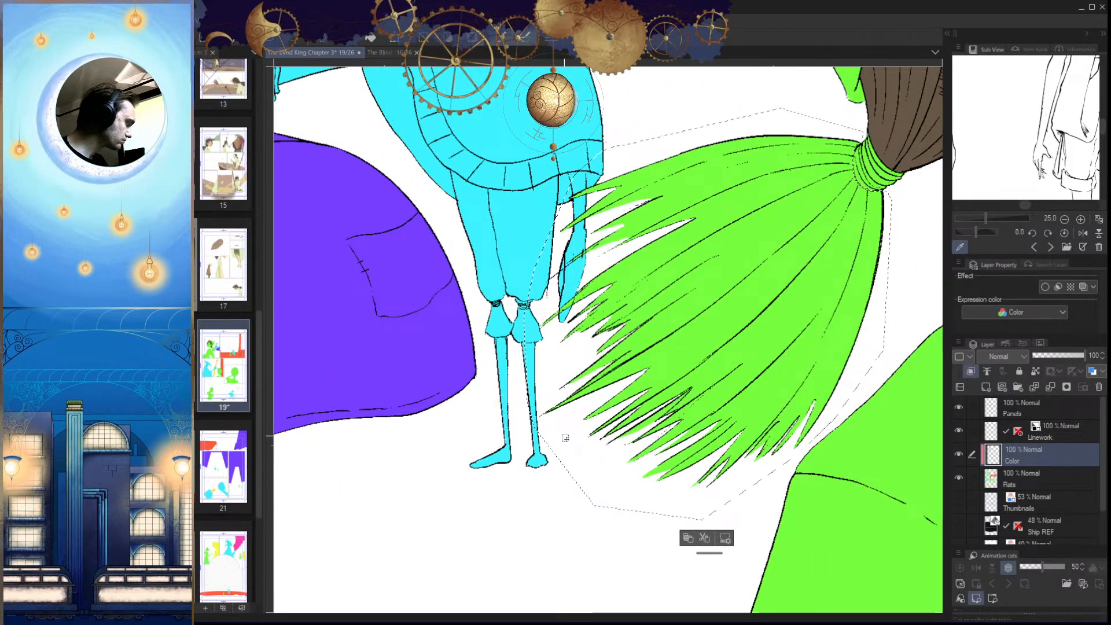
pyautogui.click(1005, 479)
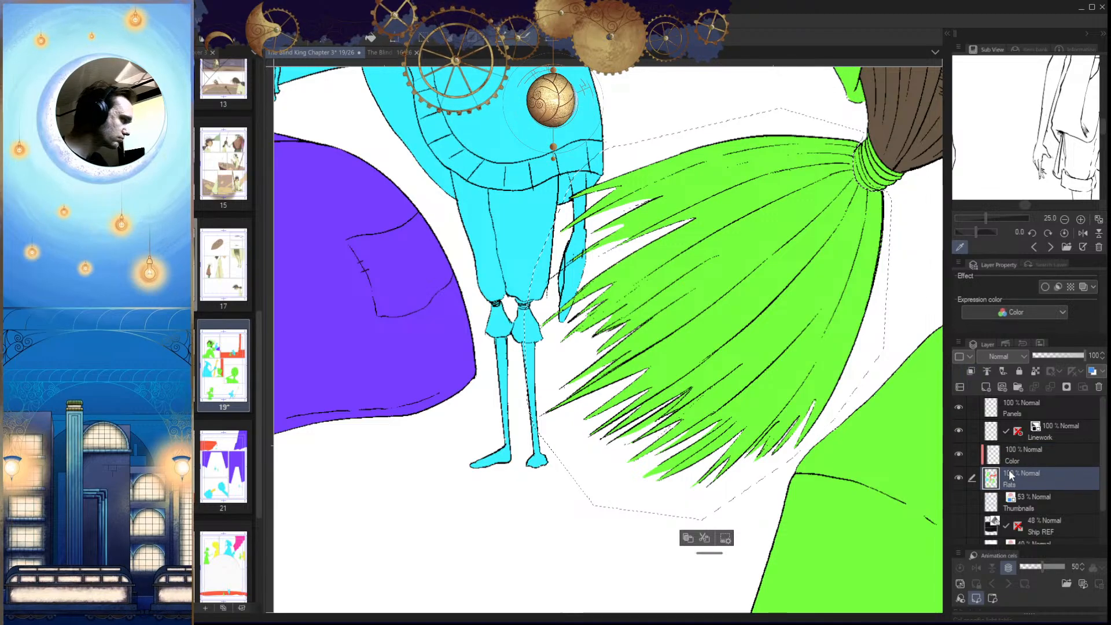
pyautogui.moveTo(581, 225); pyautogui.dragTo(566, 335)
pyautogui.moveTo(566, 335); pyautogui.dragTo(643, 329)
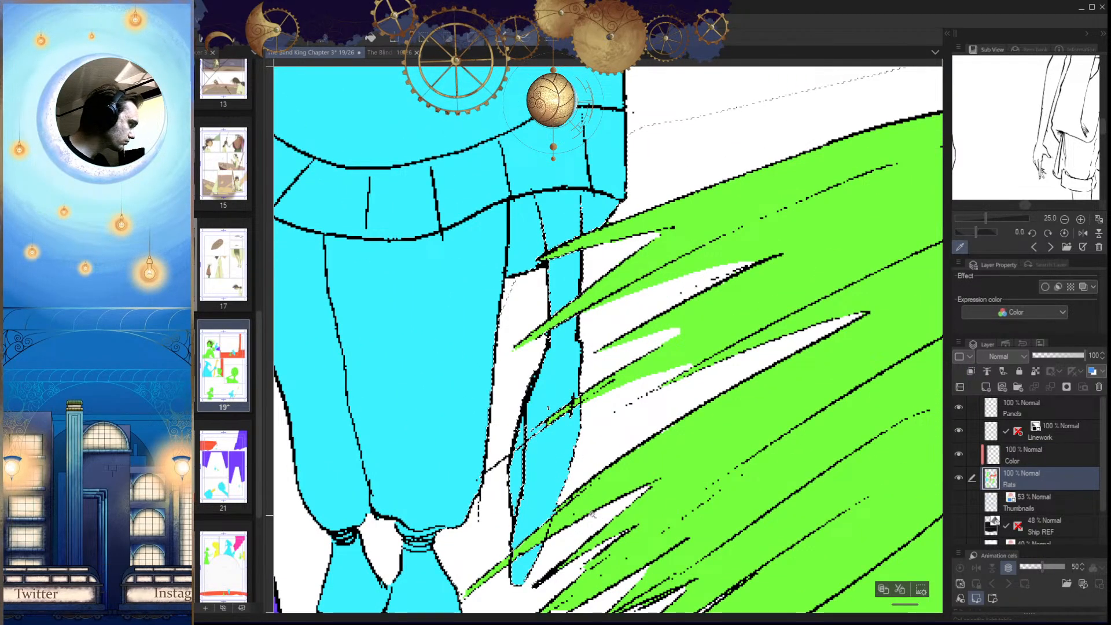
pyautogui.moveTo(548, 455); pyautogui.dragTo(480, 403)
pyautogui.click(1008, 460)
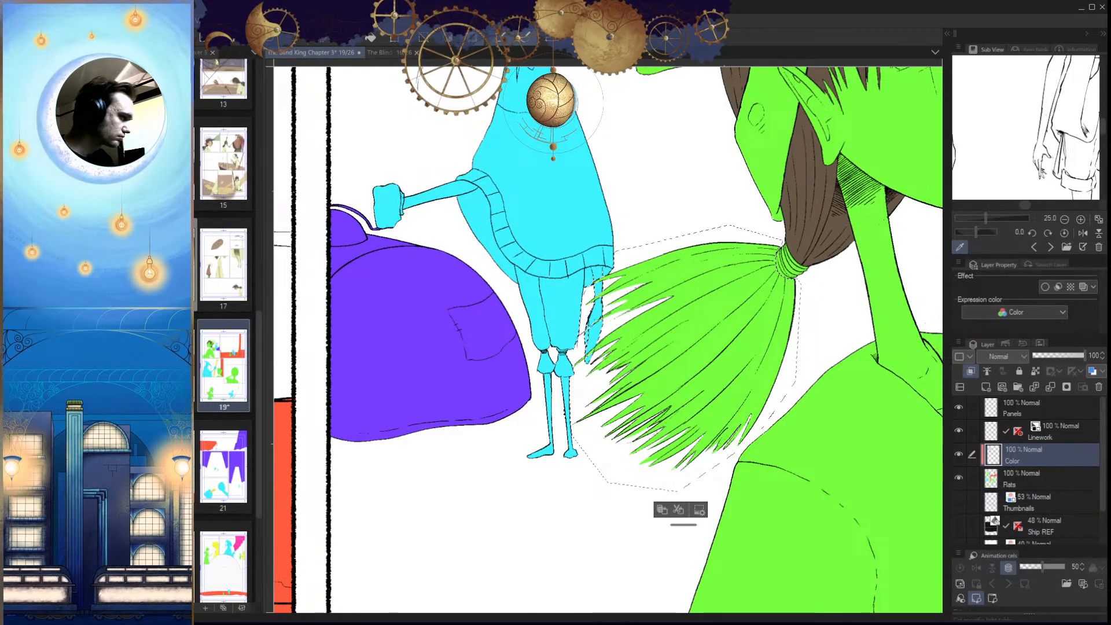
pyautogui.click(714, 350)
pyautogui.hotkey('ctrl', 'd')
# Step: Switch to page 16, sample the orange of the character's hair tie and return to page 19
pyautogui.moveTo(764, 439); pyautogui.dragTo(683, 489)
pyautogui.press('h')
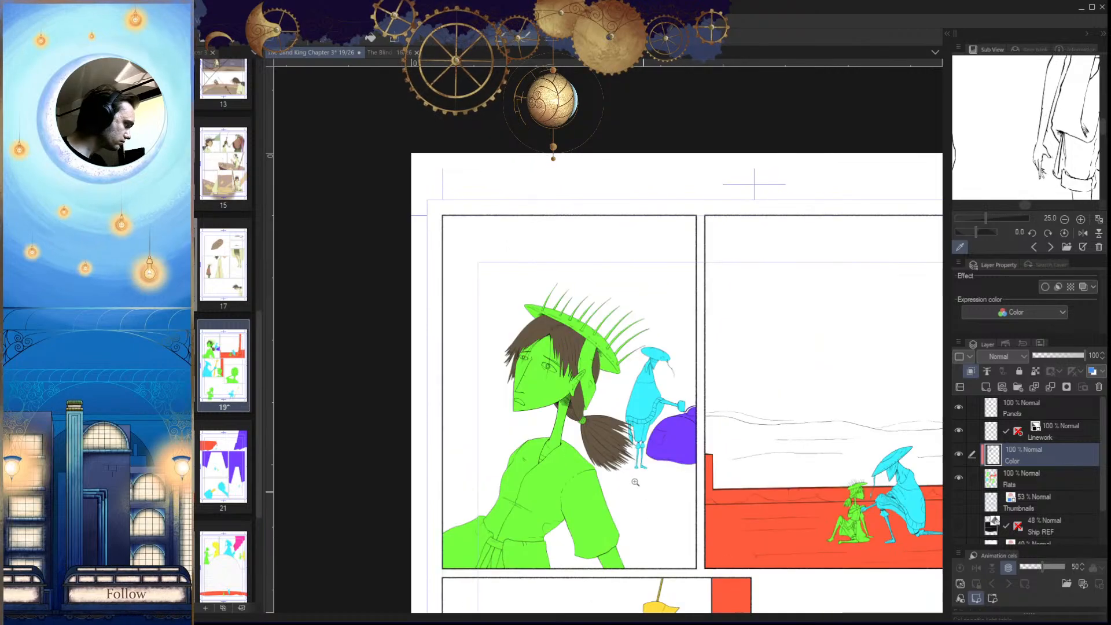
pyautogui.moveTo(597, 425); pyautogui.dragTo(616, 398)
pyautogui.click(389, 52)
pyautogui.moveTo(685, 455); pyautogui.dragTo(634, 468)
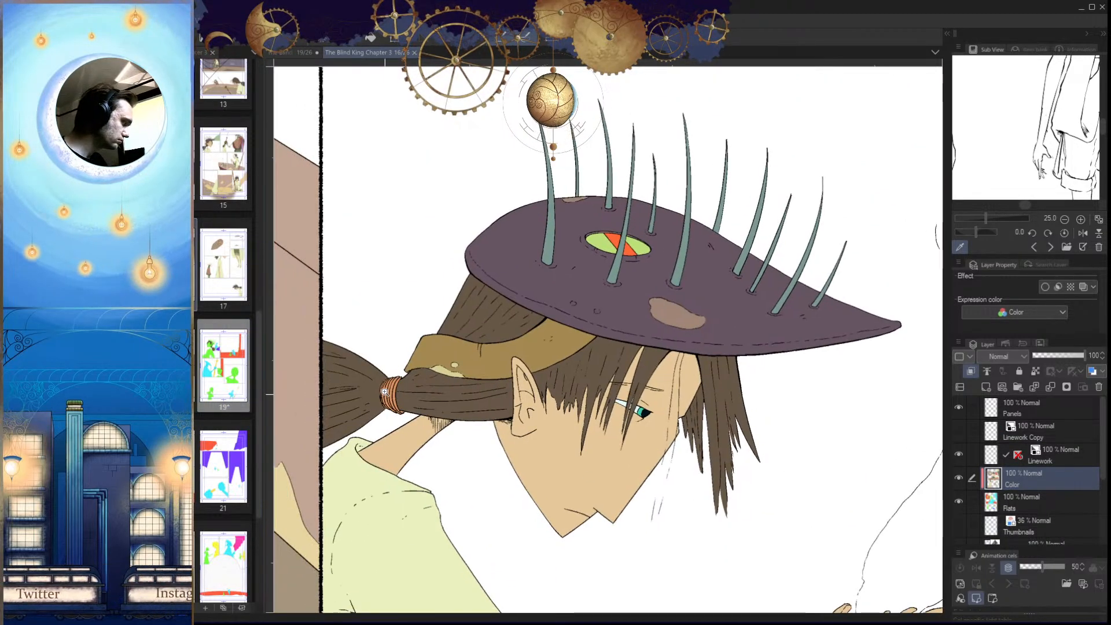
pyautogui.moveTo(383, 394); pyautogui.dragTo(492, 389)
pyautogui.click(304, 52)
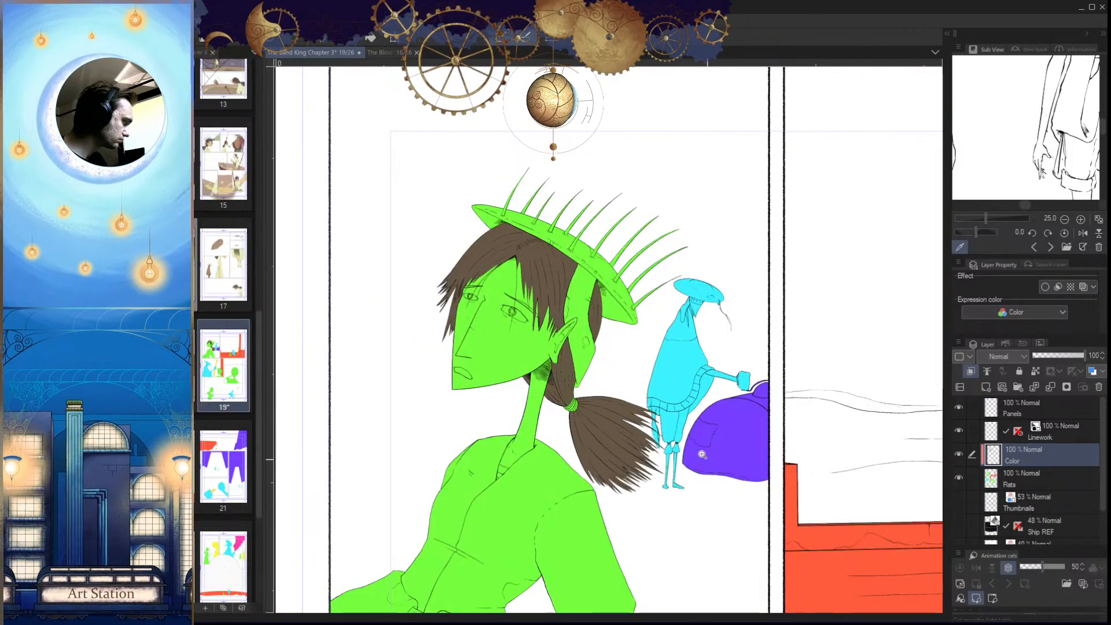
# Step: Outline the hair tie, fill it with the sampled orange on the Color layer, deselect and save the page
pyautogui.moveTo(573, 463); pyautogui.dragTo(622, 463)
pyautogui.click(624, 230)
pyautogui.click(558, 182)
pyautogui.click(534, 178)
pyautogui.click(475, 191)
pyautogui.click(418, 259)
pyautogui.click(362, 377)
pyautogui.click(397, 470)
pyautogui.click(504, 496)
pyautogui.click(624, 229)
pyautogui.press('g')
pyautogui.click(555, 336)
pyautogui.hotkey('ctrl', 'd')
pyautogui.moveTo(599, 375); pyautogui.dragTo(619, 392)
pyautogui.hotkey('ctrl', 's')
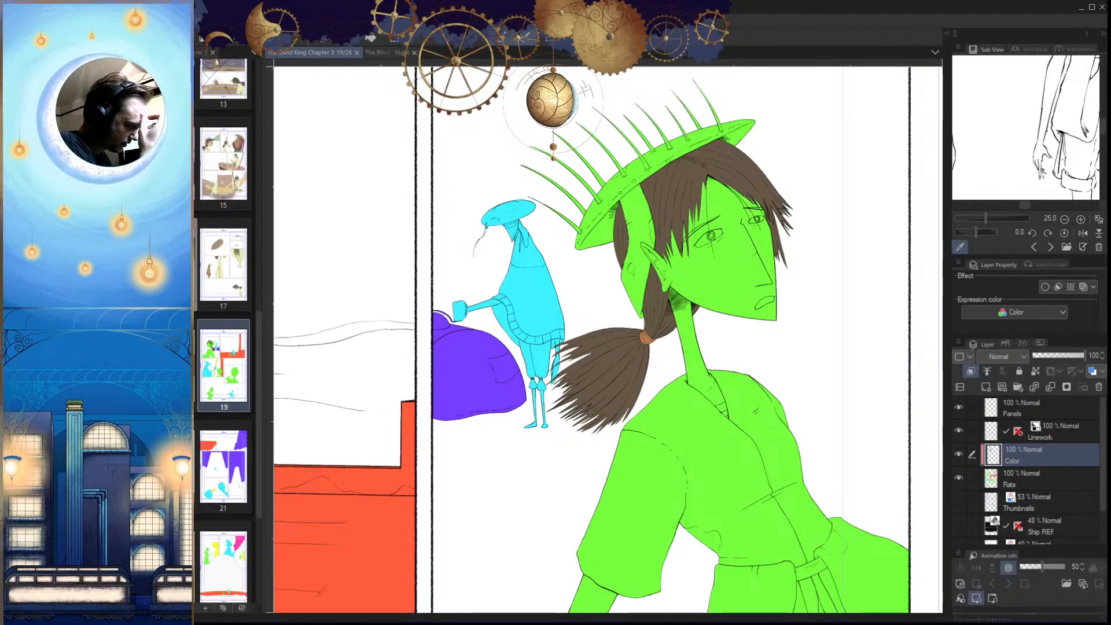
# Step: Open and close another coloured page, examine the character's face, hair and hat colours on page 16, and return to page 19
pyautogui.doubleClick(172, 366)
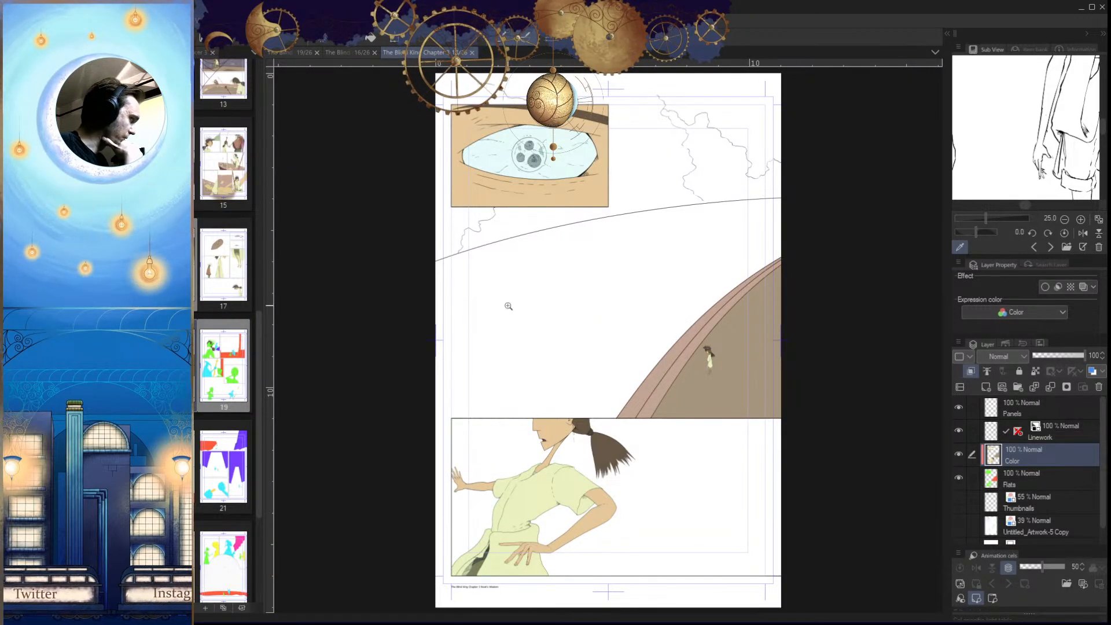
pyautogui.click(472, 53)
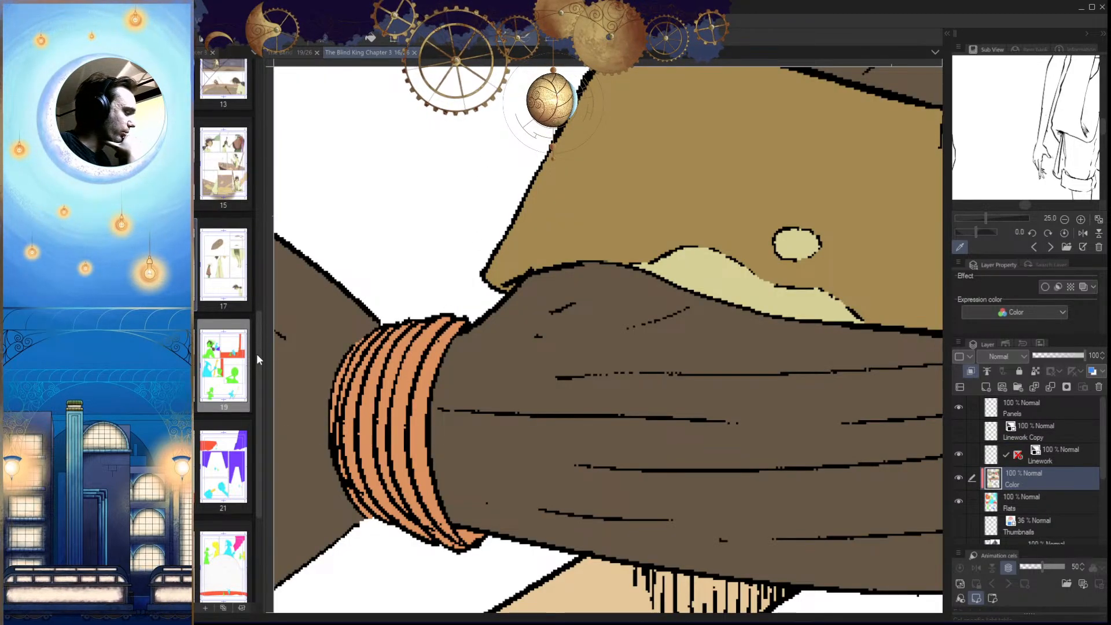
pyautogui.scroll(-6, 440, 489)
pyautogui.moveTo(535, 530); pyautogui.dragTo(551, 438)
pyautogui.press('h')
pyautogui.moveTo(733, 473); pyautogui.dragTo(668, 443)
pyautogui.scroll(-2, 668, 442)
pyautogui.press('h')
pyautogui.scroll(4, 668, 488)
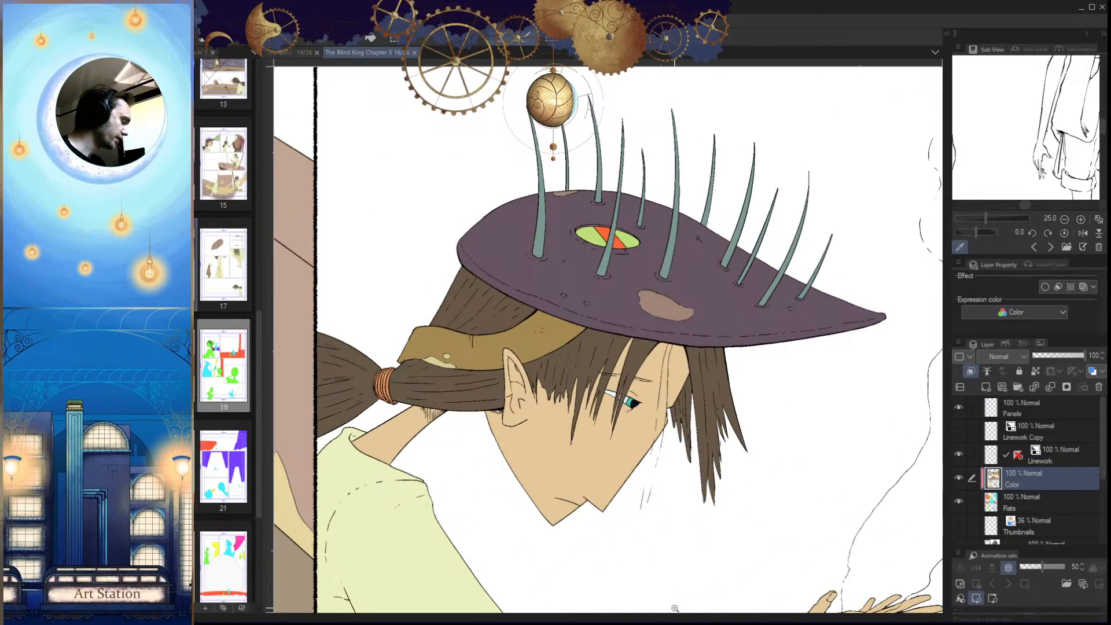
pyautogui.scroll(1, 635, 490)
pyautogui.scroll(-1, 636, 490)
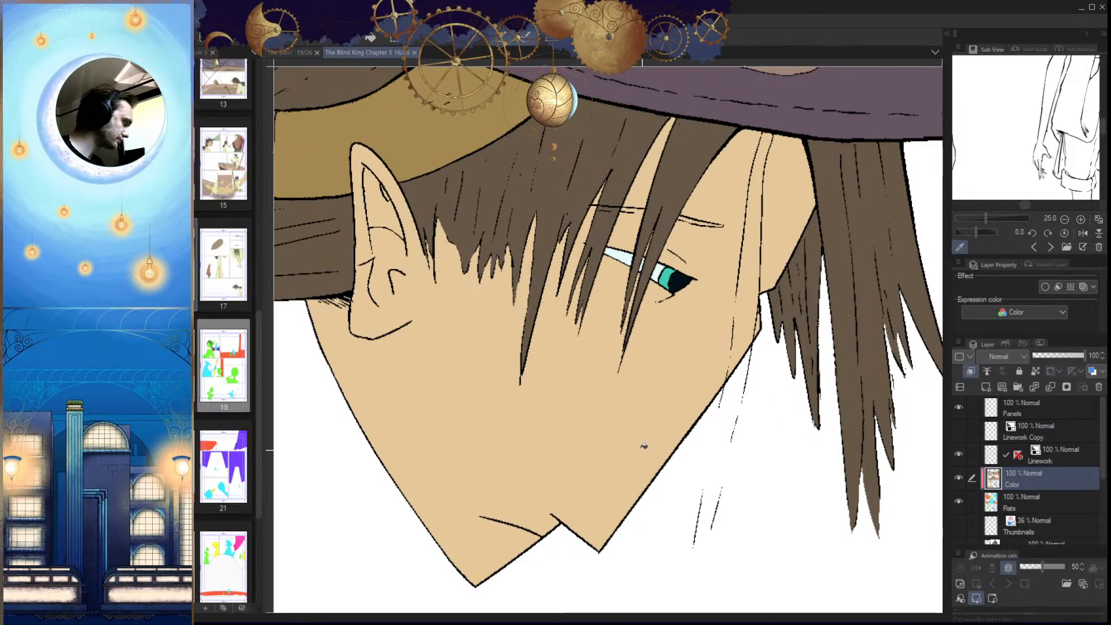
pyautogui.click(305, 51)
pyautogui.scroll(2, 734, 464)
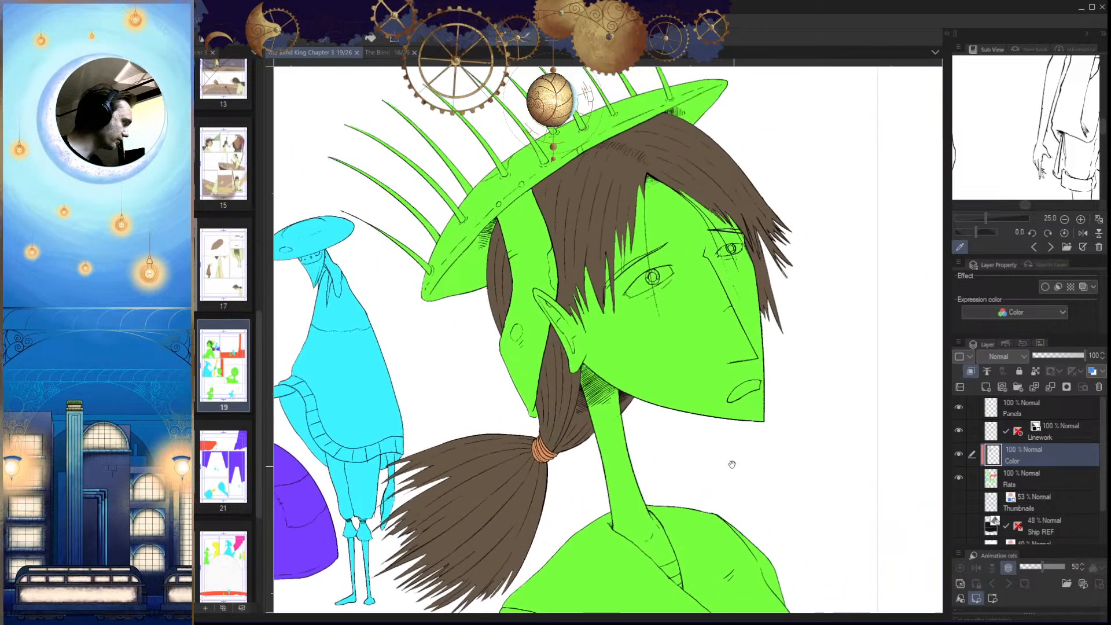
# Step: Start a polyline selection around the front of the character's face and under the jaw to the base of the neck
pyautogui.press('h')
pyautogui.scroll(3, 614, 430)
pyautogui.moveTo(649, 472); pyautogui.dragTo(676, 446)
pyautogui.click(474, 120)
pyautogui.click(385, 258)
pyautogui.click(351, 380)
pyautogui.click(347, 492)
pyautogui.click(380, 556)
pyautogui.click(424, 591)
pyautogui.click(577, 578)
pyautogui.moveTo(696, 535); pyautogui.dragTo(634, 330)
pyautogui.click(584, 420)
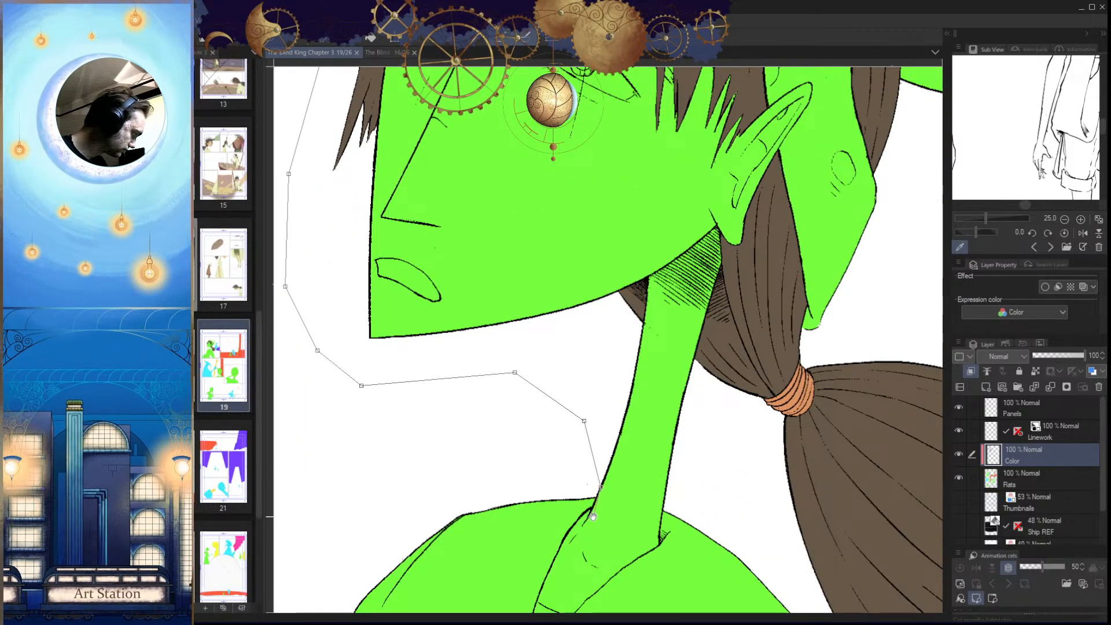
# Step: Continue the selection along the collar line and across the neck opening to the back of the neck
pyautogui.moveTo(601, 489); pyautogui.dragTo(624, 387)
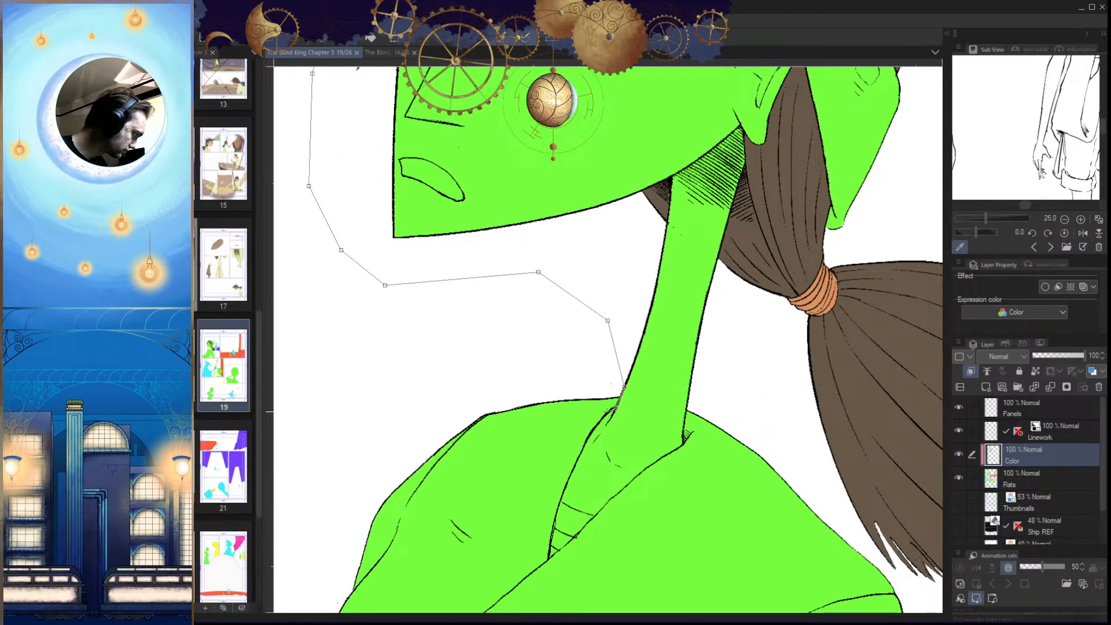
pyautogui.click(581, 456)
pyautogui.click(568, 480)
pyautogui.click(560, 501)
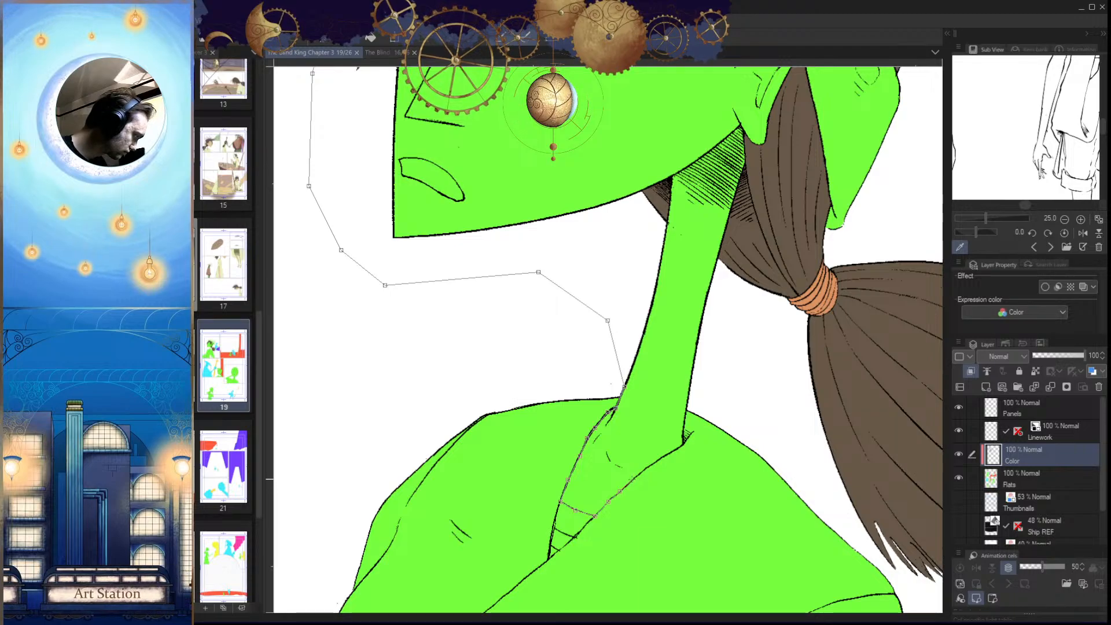
pyautogui.click(679, 447)
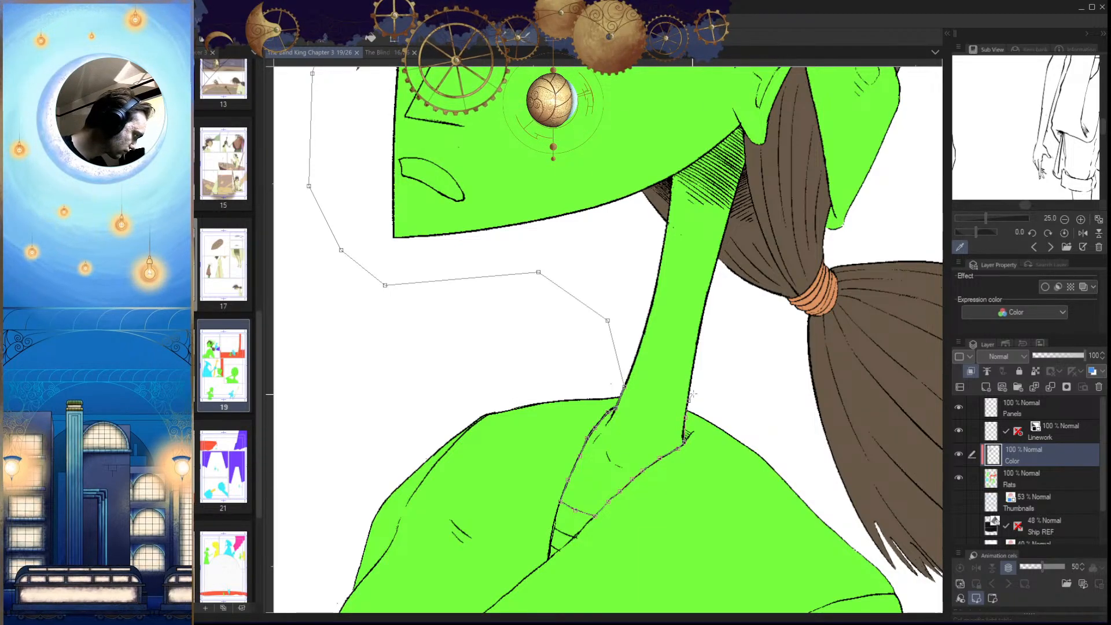
# Step: Close the selection up the back of the neck, around the ear and through the hair above the forehead
pyautogui.moveTo(758, 291); pyautogui.dragTo(702, 483)
pyautogui.click(713, 450)
pyautogui.moveTo(750, 312); pyautogui.dragTo(674, 474)
pyautogui.click(674, 474)
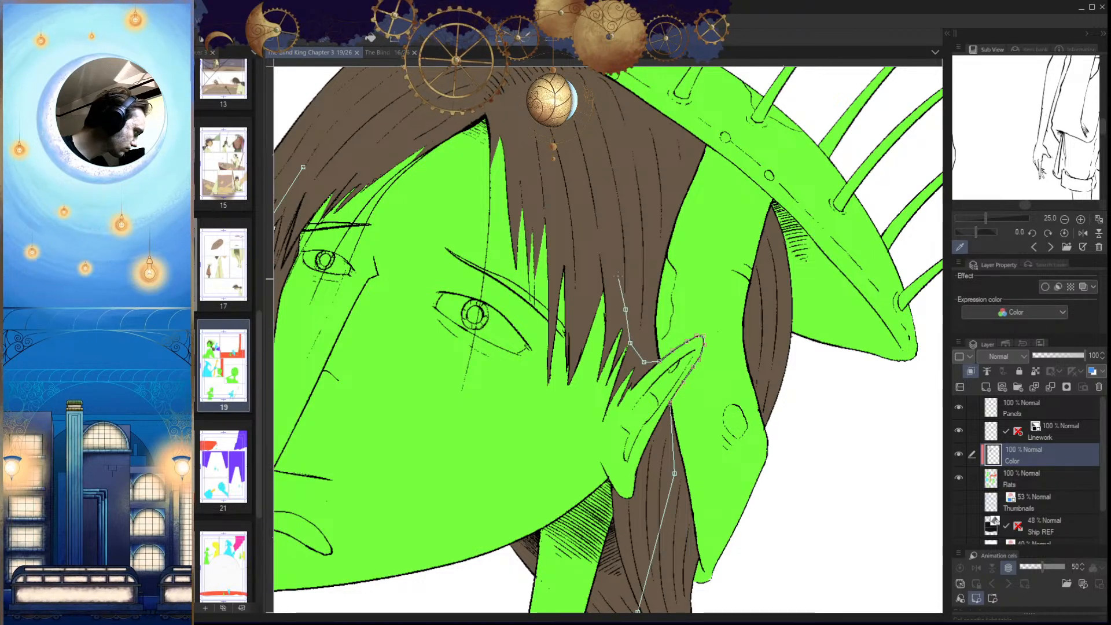
pyautogui.moveTo(606, 251); pyautogui.dragTo(665, 508)
pyautogui.click(481, 331)
pyautogui.click(362, 424)
# Step: Fill the selected face, ear and neck with the tan skin tone on the Color layer and deselect
pyautogui.press('g')
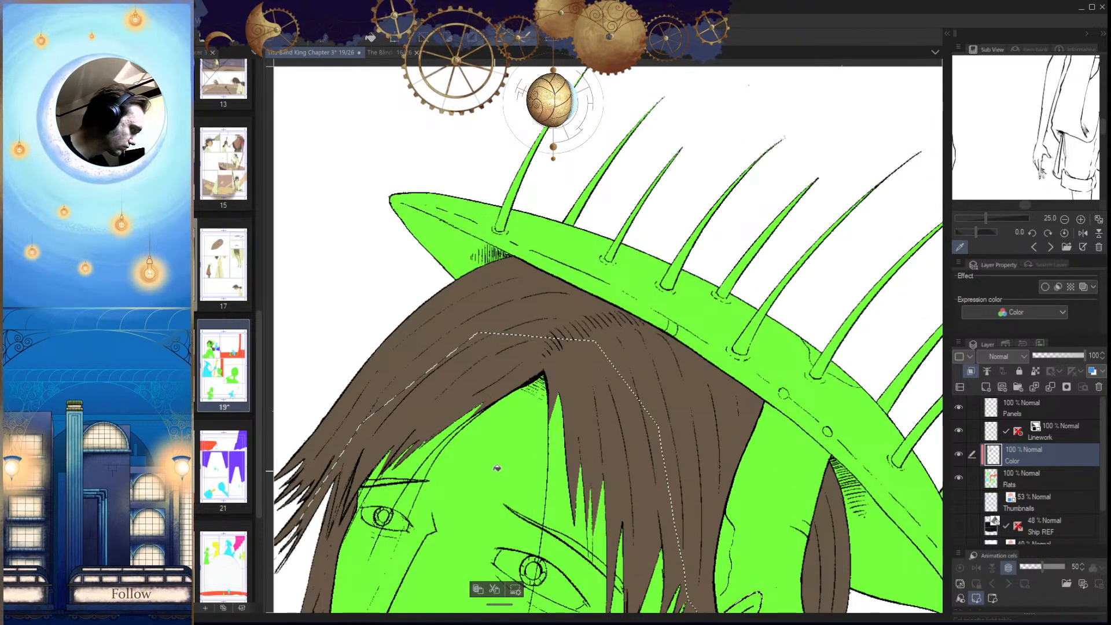
pyautogui.click(497, 467)
pyautogui.scroll(-3, 636, 468)
pyautogui.moveTo(663, 578); pyautogui.dragTo(647, 369)
pyautogui.hotkey('ctrl', 'd')
# Step: Touch up the colour edges along the neckline and at the hatched corner of the collar with a small round brush
pyautogui.moveTo(598, 456)
pyautogui.mouseDown()
pyautogui.moveTo(675, 454)
pyautogui.moveTo(611, 446)
pyautogui.moveTo(644, 360)
pyautogui.mouseUp()
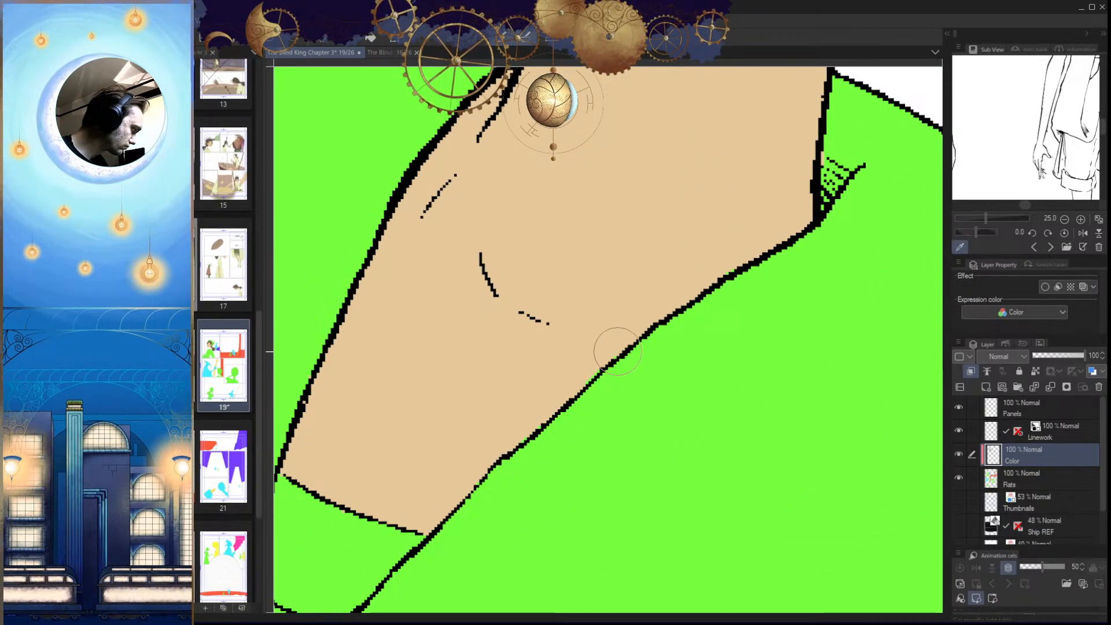
pyautogui.moveTo(593, 447); pyautogui.dragTo(656, 389)
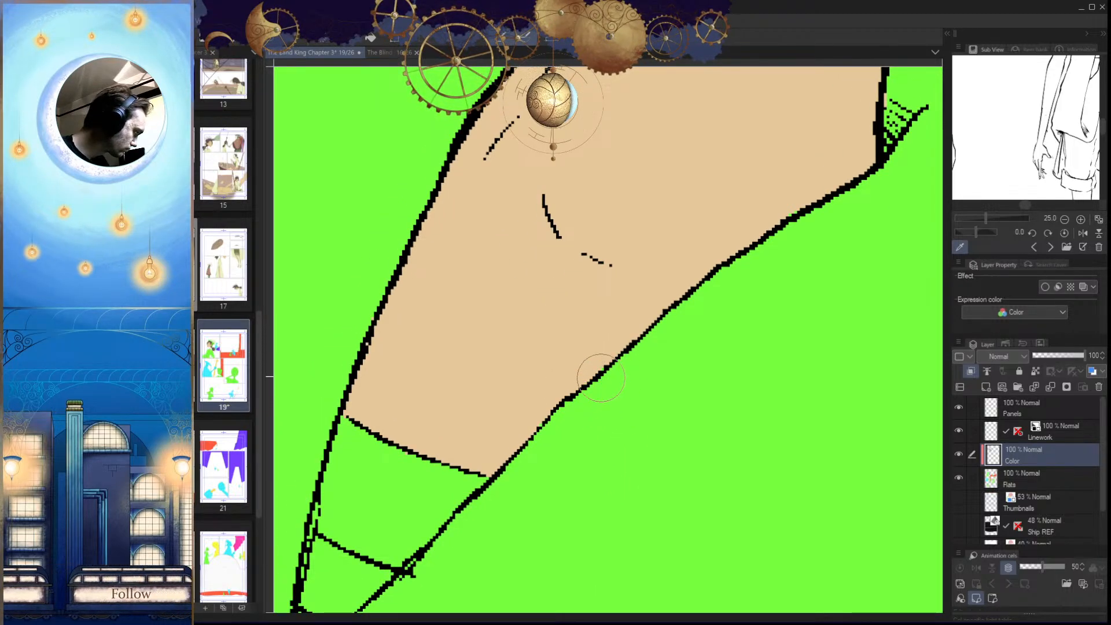
pyautogui.moveTo(533, 430)
pyautogui.mouseDown()
pyautogui.moveTo(665, 485)
pyautogui.moveTo(660, 546)
pyautogui.mouseUp()
pyautogui.moveTo(589, 347)
pyautogui.mouseDown()
pyautogui.moveTo(536, 454)
pyautogui.moveTo(477, 531)
pyautogui.mouseUp()
pyautogui.moveTo(638, 463); pyautogui.dragTo(704, 468)
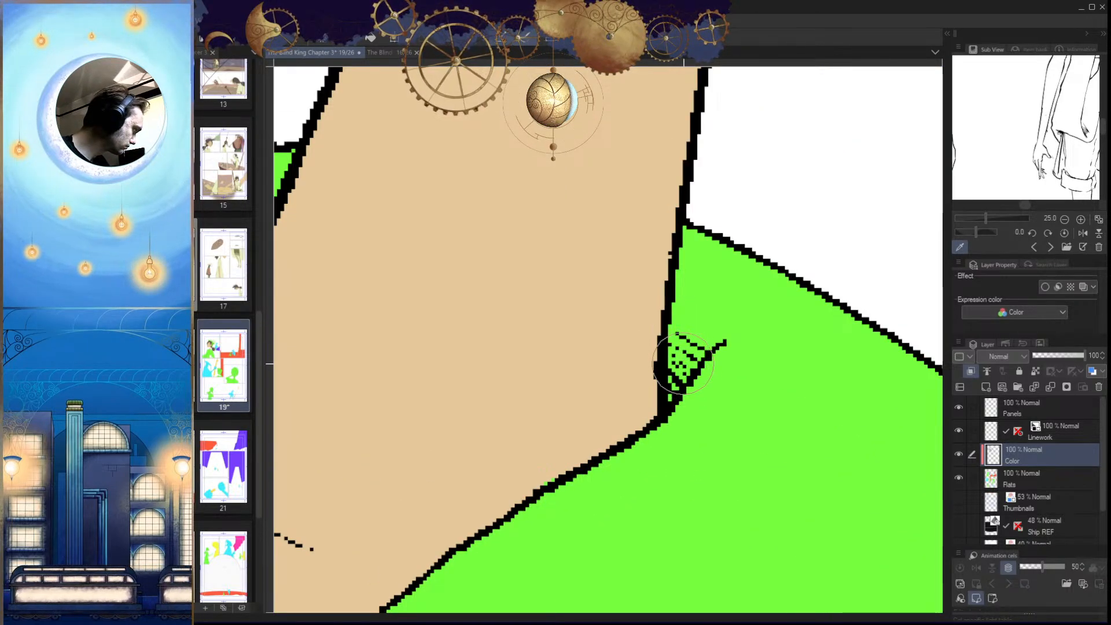
pyautogui.moveTo(555, 359); pyautogui.dragTo(519, 507)
pyautogui.moveTo(685, 416); pyautogui.dragTo(631, 419)
pyautogui.moveTo(759, 288); pyautogui.dragTo(642, 463)
pyautogui.moveTo(659, 385); pyautogui.dragTo(568, 382)
pyautogui.moveTo(613, 425); pyautogui.dragTo(698, 279)
# Step: Sample the pale eye white from the character's eye on page 16 and return to the smaller eye on page 19
pyautogui.click(382, 52)
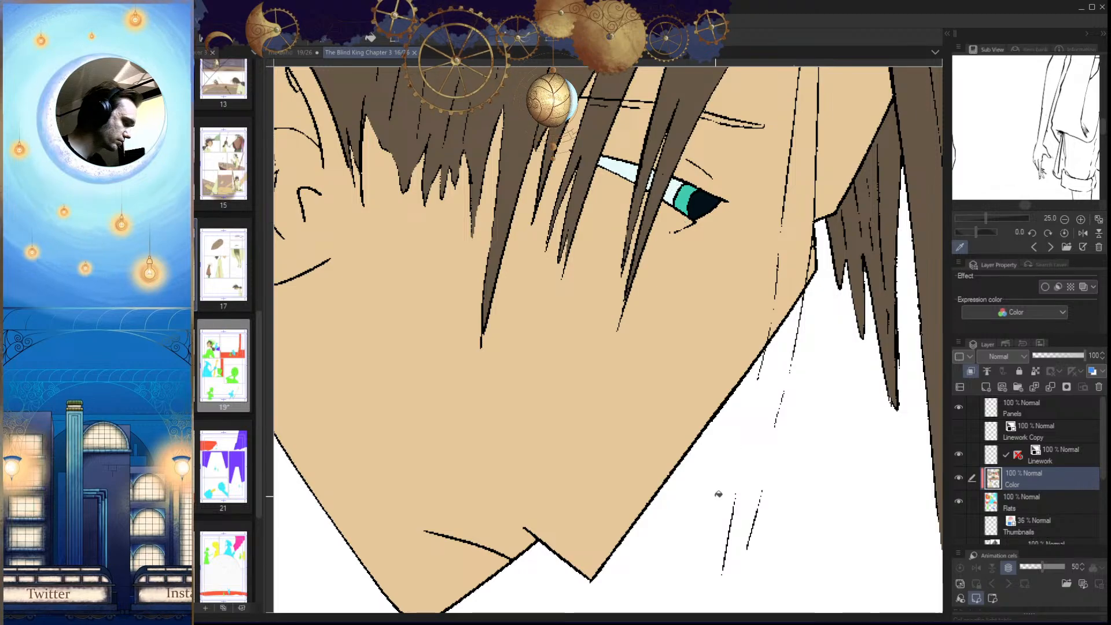
pyautogui.click(295, 54)
pyautogui.moveTo(571, 366); pyautogui.dragTo(634, 348)
pyautogui.moveTo(496, 319); pyautogui.dragTo(559, 381)
pyautogui.click(560, 381)
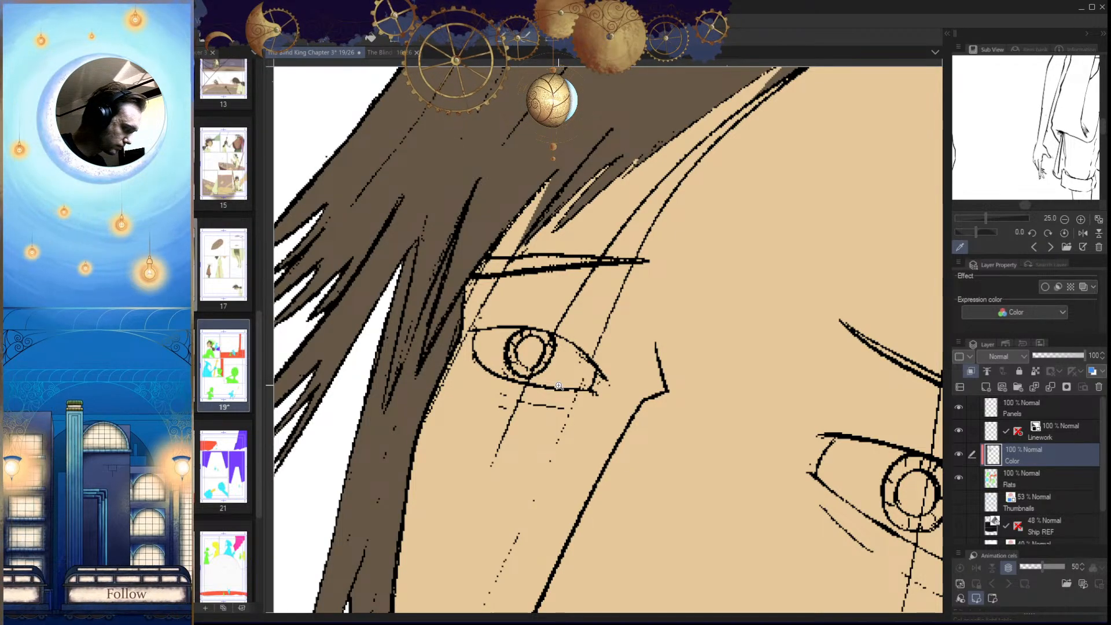
pyautogui.moveTo(585, 388); pyautogui.dragTo(642, 410)
pyautogui.click(643, 411)
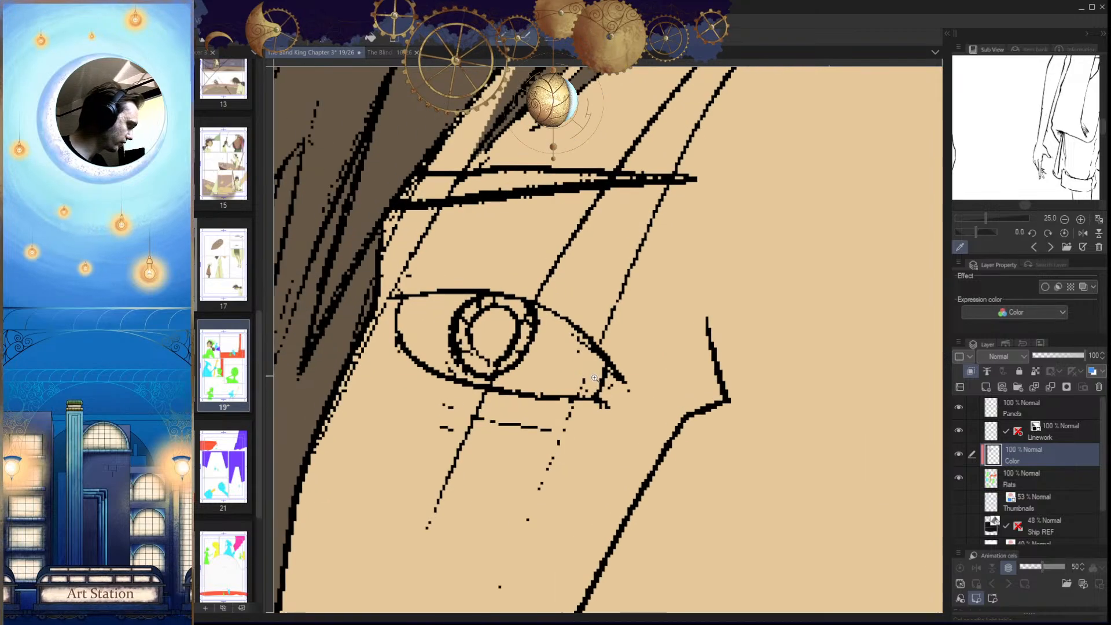
# Step: Outline the smaller eye, fill it with the pale eye white on the Color layer and deselect
pyautogui.click(644, 412)
pyautogui.click(619, 399)
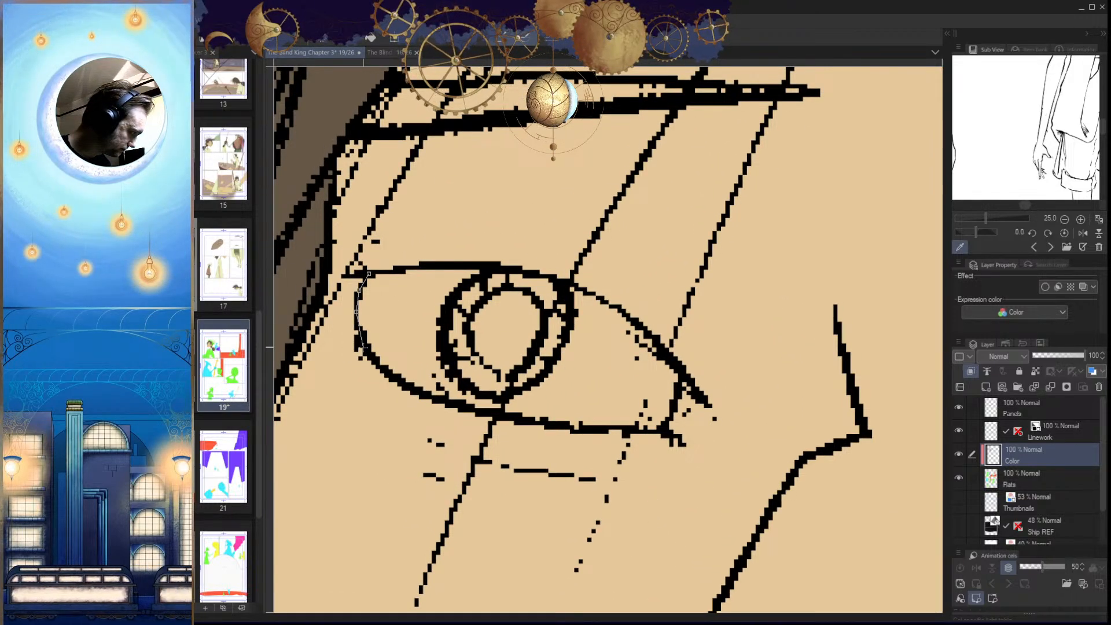
pyautogui.click(533, 421)
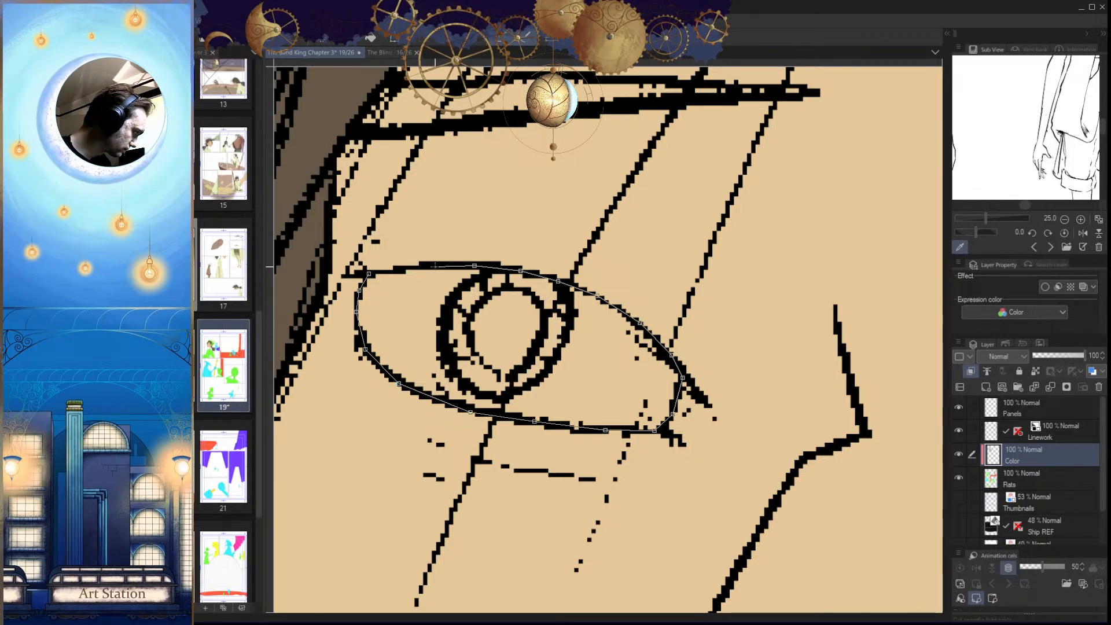
pyautogui.click(369, 274)
pyautogui.moveTo(605, 412); pyautogui.dragTo(627, 448)
pyautogui.hotkey('alt', 'Delete')
pyautogui.hotkey('ctrl', 'd')
# Step: Reduce the brush size and paint the iris ring of the smaller eye teal
pyautogui.scroll(1, 544, 414)
pyautogui.moveTo(514, 283)
pyautogui.mouseDown()
pyautogui.moveTo(499, 286)
pyautogui.moveTo(451, 380)
pyautogui.mouseUp()
pyautogui.press('[')
pyautogui.press('[')
pyautogui.press('[')
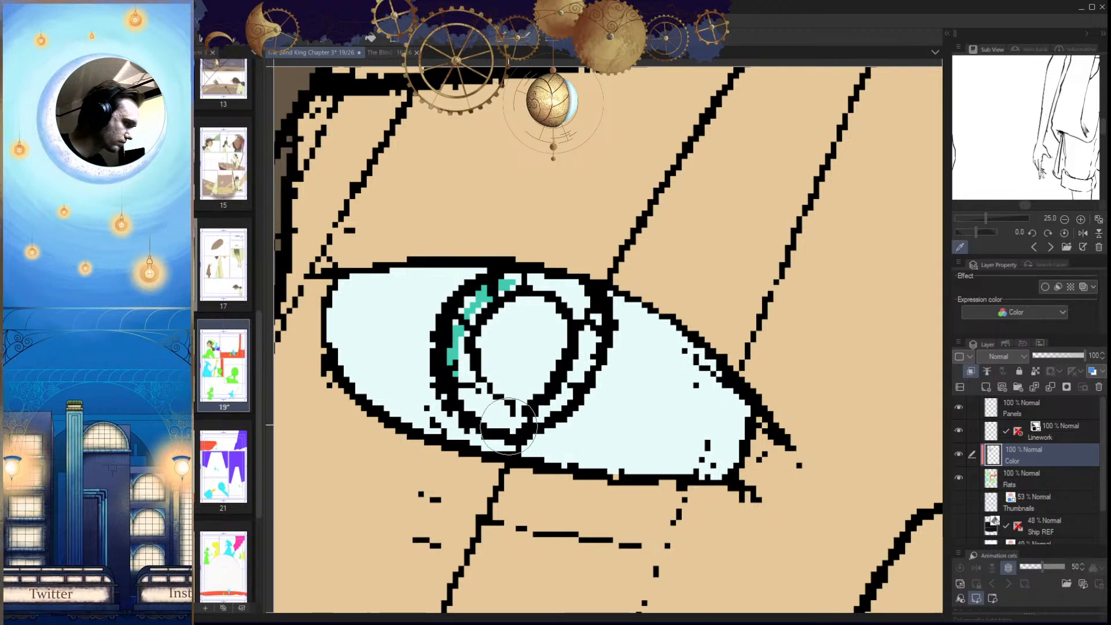
pyautogui.moveTo(466, 309)
pyautogui.mouseDown()
pyautogui.moveTo(472, 414)
pyautogui.moveTo(536, 423)
pyautogui.moveTo(584, 376)
pyautogui.moveTo(589, 316)
pyautogui.moveTo(544, 275)
pyautogui.moveTo(512, 289)
pyautogui.mouseUp()
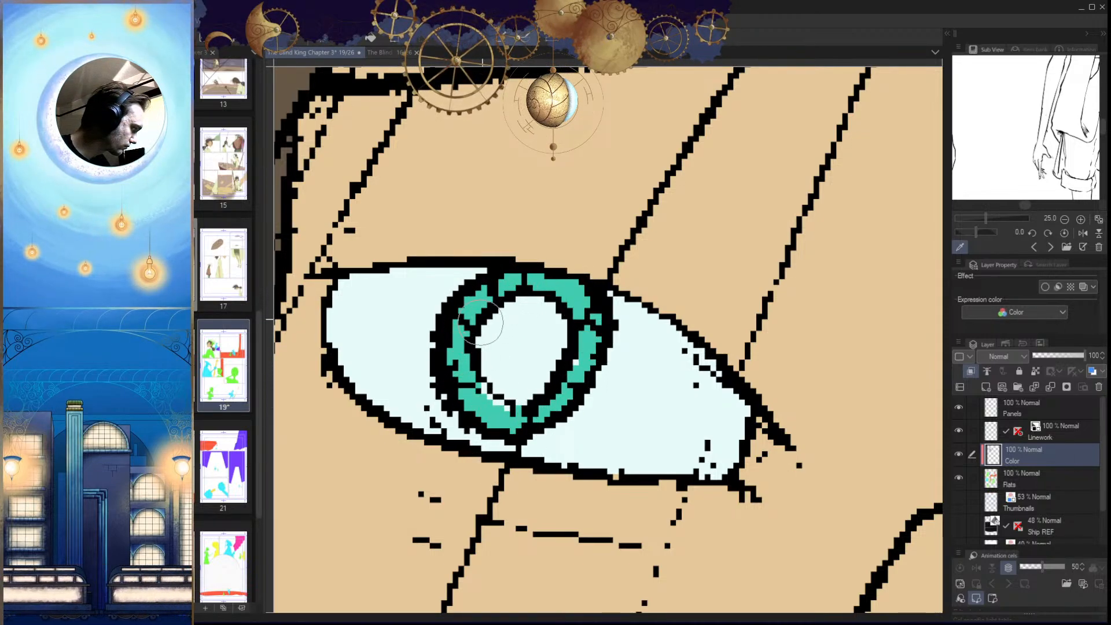
pyautogui.moveTo(506, 418); pyautogui.dragTo(535, 427)
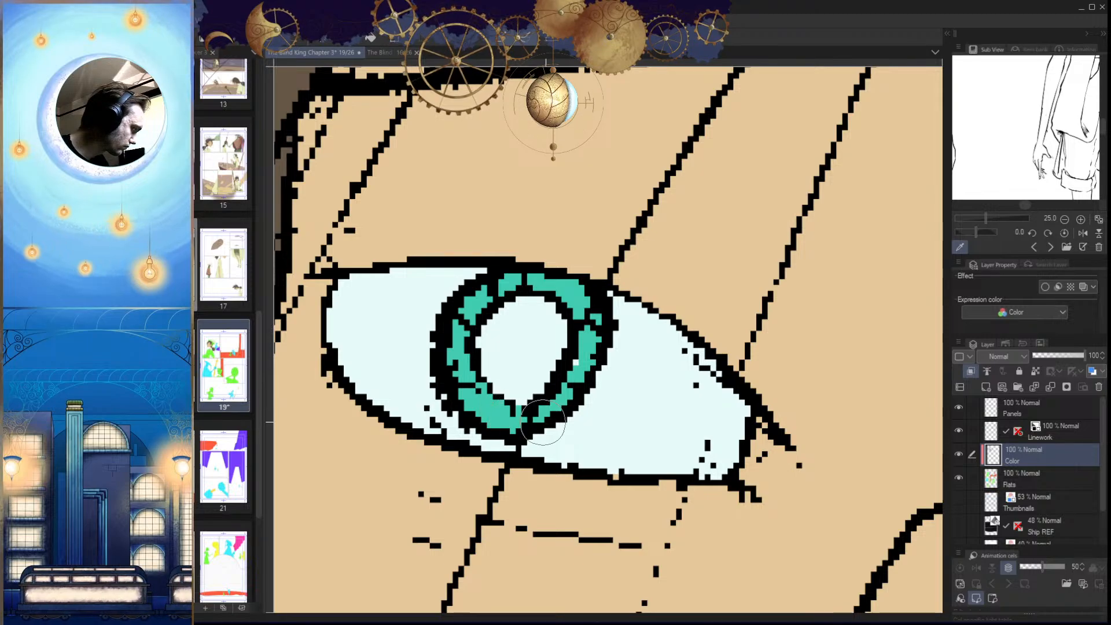
pyautogui.moveTo(649, 415); pyautogui.dragTo(639, 475)
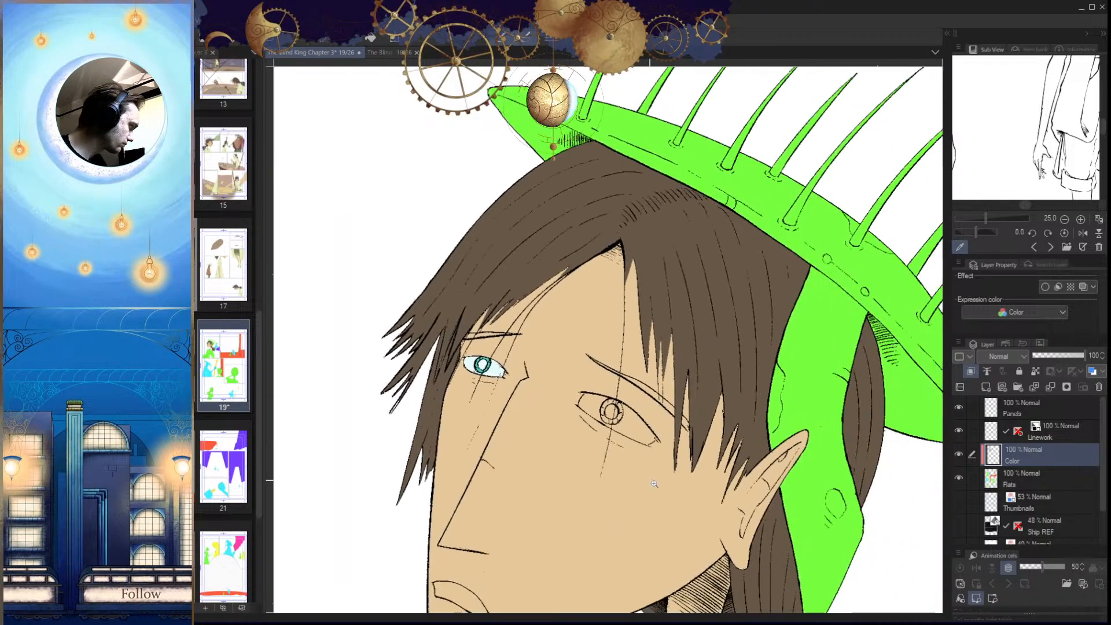
# Step: Outline the larger eye along its lids, fill it with the pale eye white and deselect
pyautogui.moveTo(608, 524); pyautogui.dragTo(610, 471)
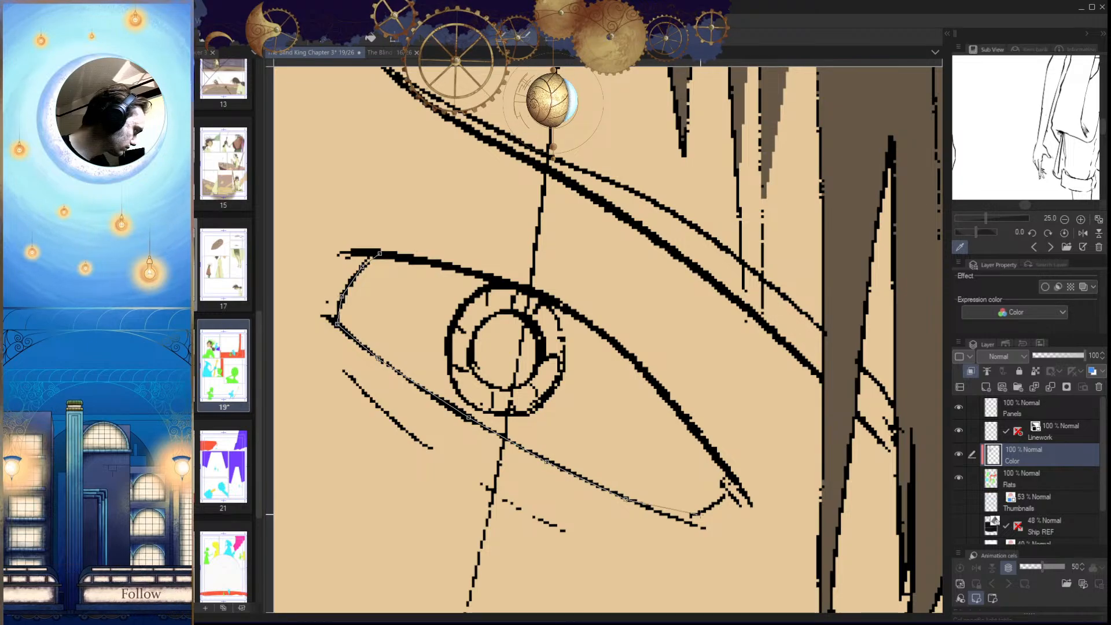
pyautogui.moveTo(689, 512); pyautogui.dragTo(566, 471)
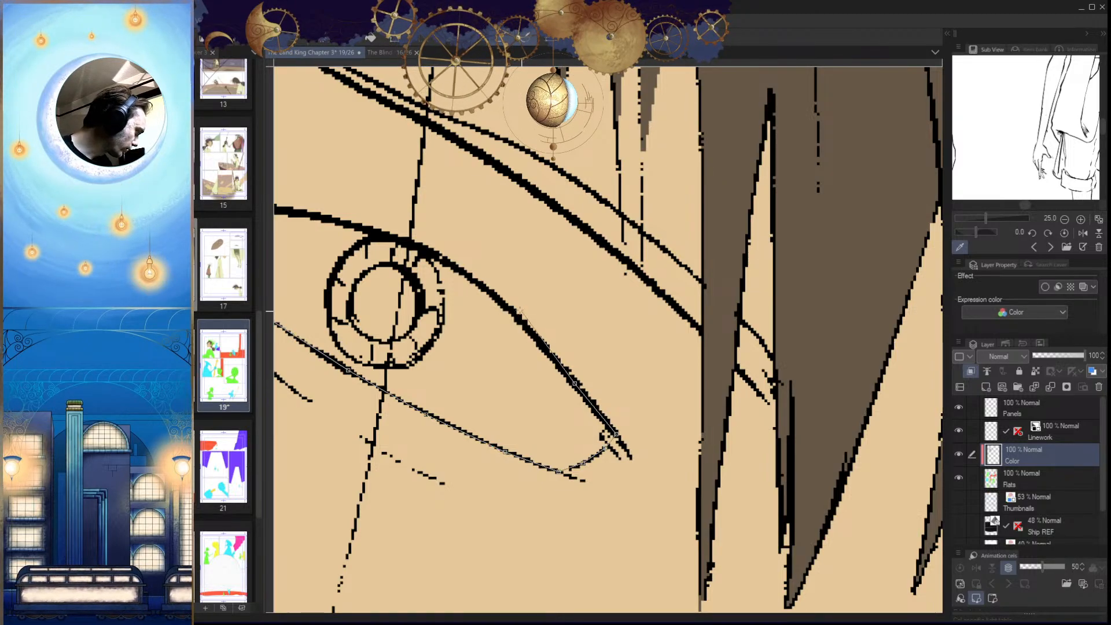
pyautogui.moveTo(423, 245); pyautogui.dragTo(617, 344)
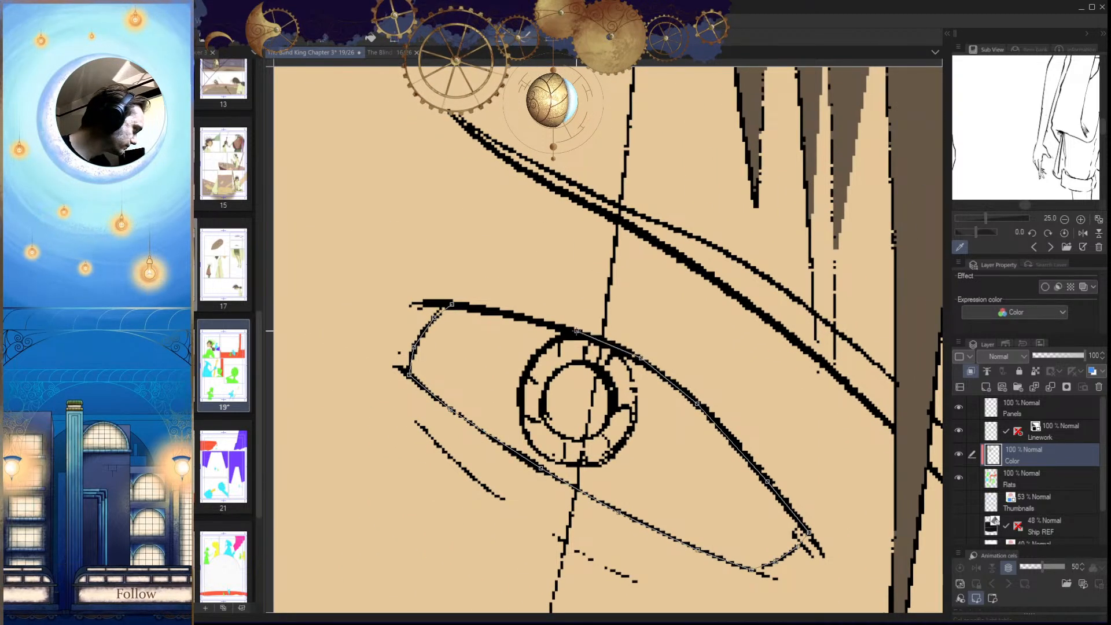
pyautogui.click(450, 305)
pyautogui.hotkey('alt', 'Delete')
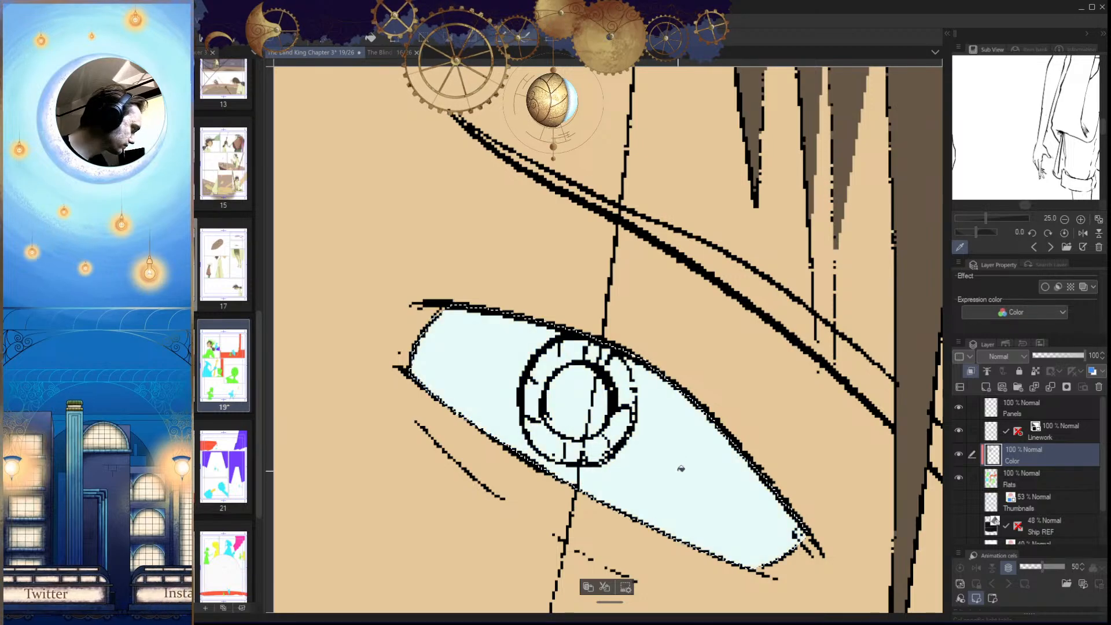
pyautogui.hotkey('ctrl', 'd')
# Step: Paint the iris ring of the larger eye teal, keeping within the linework
pyautogui.moveTo(634, 444); pyautogui.dragTo(645, 444)
pyautogui.click(645, 444)
pyautogui.moveTo(541, 298)
pyautogui.mouseDown()
pyautogui.moveTo(487, 378)
pyautogui.moveTo(494, 427)
pyautogui.moveTo(526, 451)
pyautogui.moveTo(564, 458)
pyautogui.moveTo(600, 444)
pyautogui.moveTo(620, 408)
pyautogui.moveTo(615, 349)
pyautogui.moveTo(568, 312)
pyautogui.mouseUp()
pyautogui.moveTo(500, 446)
pyautogui.mouseDown()
pyautogui.moveTo(541, 463)
pyautogui.moveTo(586, 459)
pyautogui.moveTo(615, 408)
pyautogui.moveTo(597, 435)
pyautogui.moveTo(566, 448)
pyautogui.moveTo(532, 448)
pyautogui.moveTo(513, 423)
pyautogui.mouseUp()
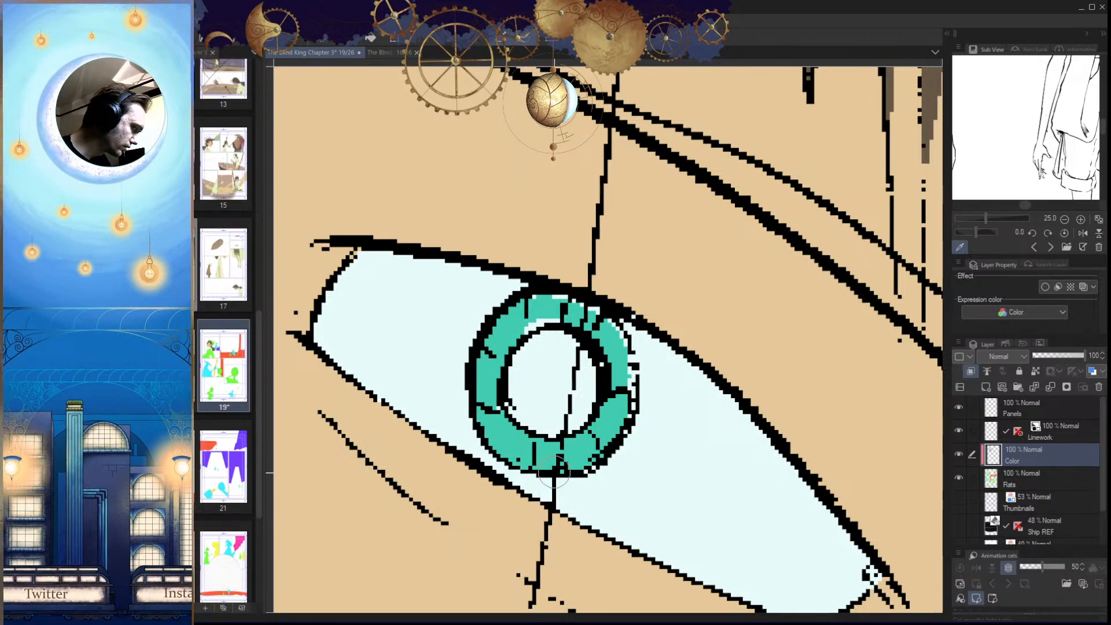
pyautogui.moveTo(554, 469); pyautogui.dragTo(571, 464)
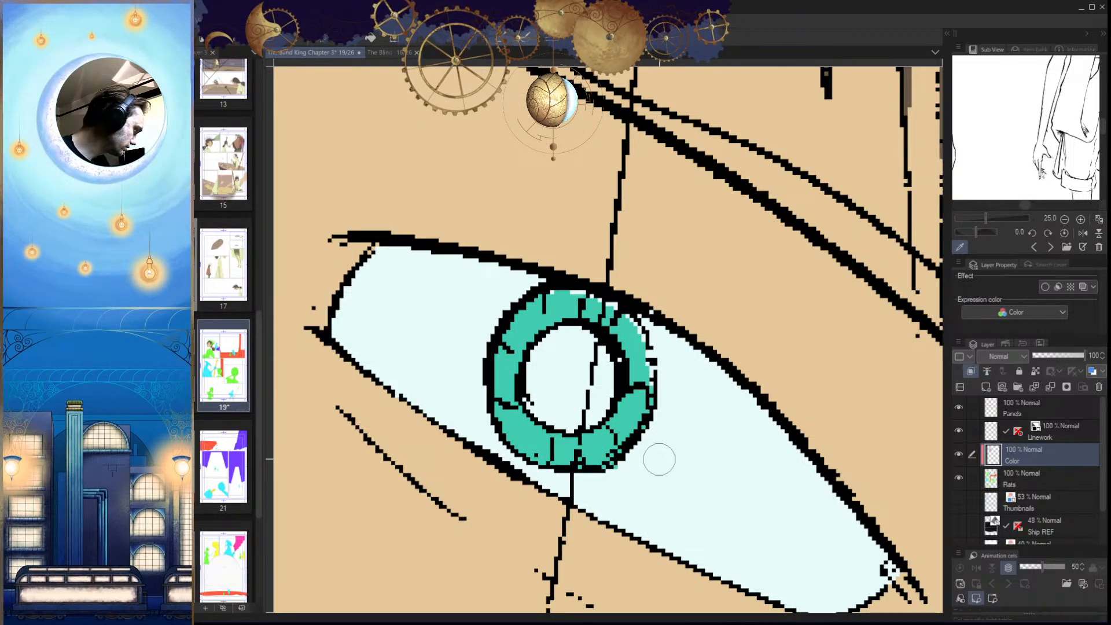
pyautogui.moveTo(636, 338)
pyautogui.mouseDown()
pyautogui.moveTo(610, 307)
pyautogui.moveTo(567, 294)
pyautogui.mouseUp()
pyautogui.moveTo(647, 431); pyautogui.dragTo(553, 430)
# Step: Sample the near-black pupil colour on page 16, fill both pupils on page 19 with it and save the page
pyautogui.click(383, 53)
pyautogui.moveTo(684, 359); pyautogui.dragTo(680, 390)
pyautogui.click(307, 53)
pyautogui.moveTo(633, 443); pyautogui.dragTo(697, 443)
pyautogui.click(475, 315)
pyautogui.click(873, 464)
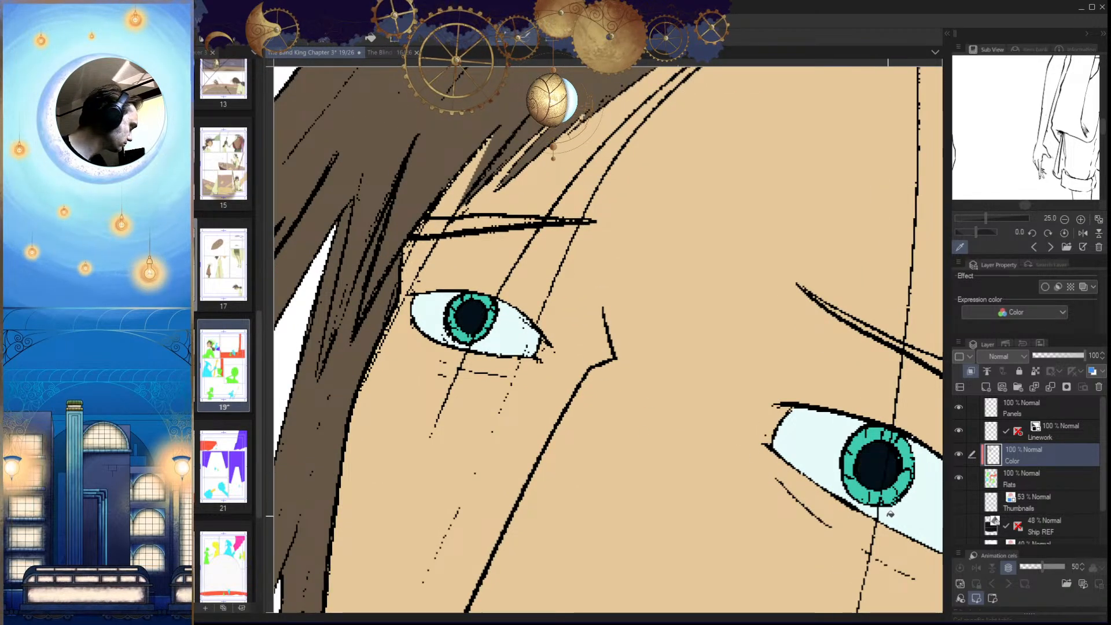
pyautogui.moveTo(898, 462)
pyautogui.mouseDown()
pyautogui.moveTo(688, 435)
pyautogui.moveTo(729, 435)
pyautogui.mouseUp()
pyautogui.press('p')
pyautogui.moveTo(687, 464); pyautogui.dragTo(648, 427)
pyautogui.hotkey('ctrl', 's')
pyautogui.scroll(-1, 669, 482)
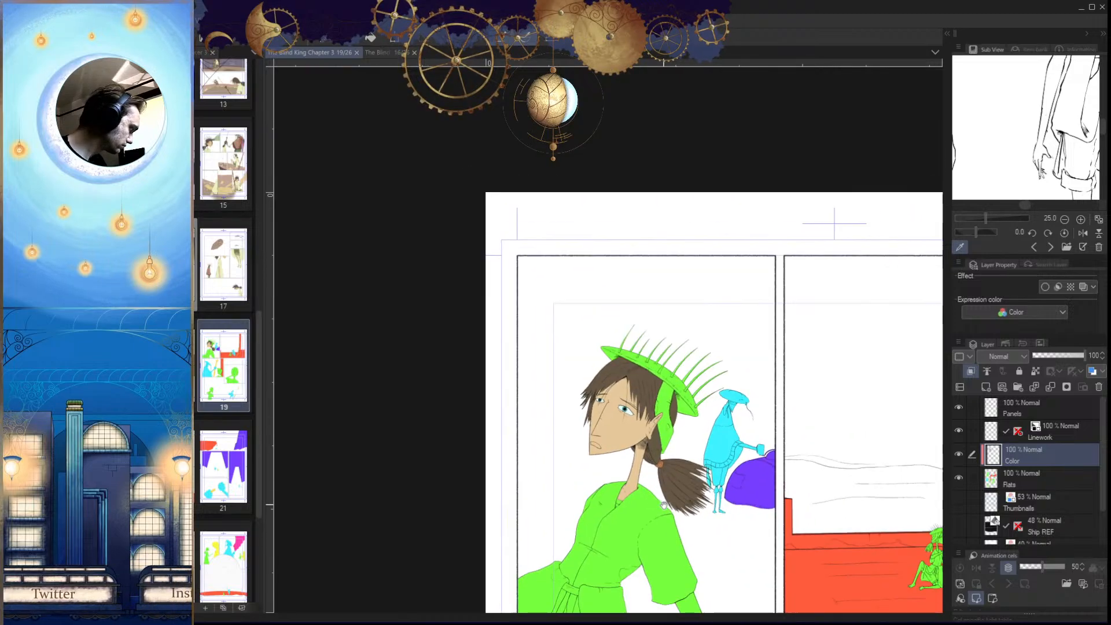
# Step: Open another coloured page showing the character's open mouth and sample the mouth's dark purple
pyautogui.press('h')
pyautogui.press('h')
pyautogui.scroll(-1, 683, 526)
pyautogui.moveTo(661, 539)
pyautogui.mouseDown()
pyautogui.moveTo(578, 475)
pyautogui.moveTo(676, 570)
pyautogui.moveTo(664, 517)
pyautogui.mouseUp()
pyautogui.hotkey('ctrl', 'Tab')
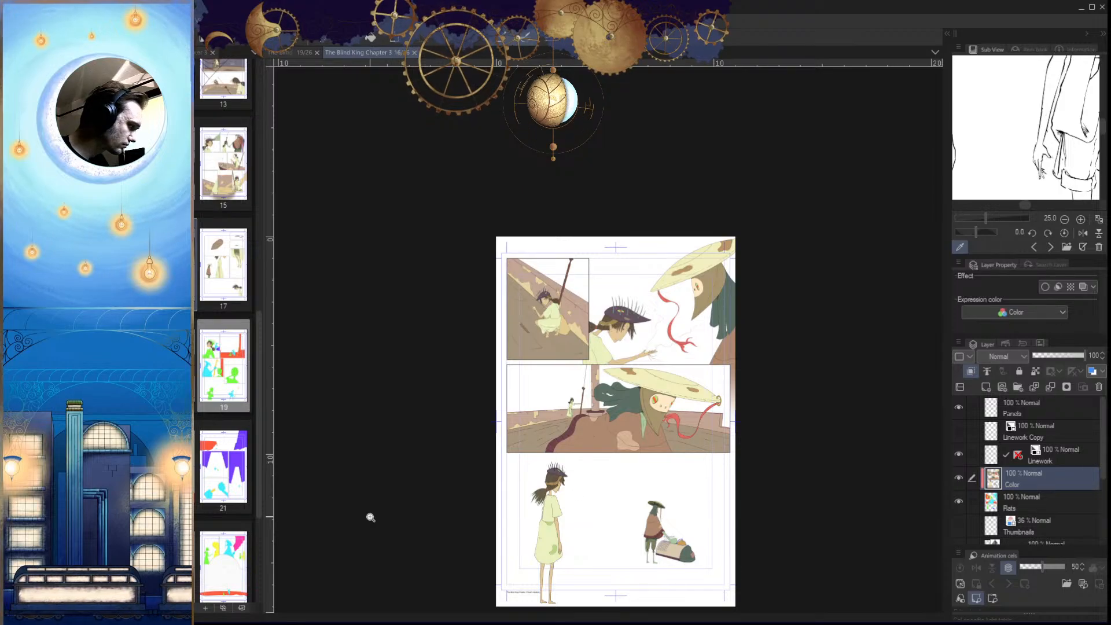
pyautogui.doubleClick(171, 365)
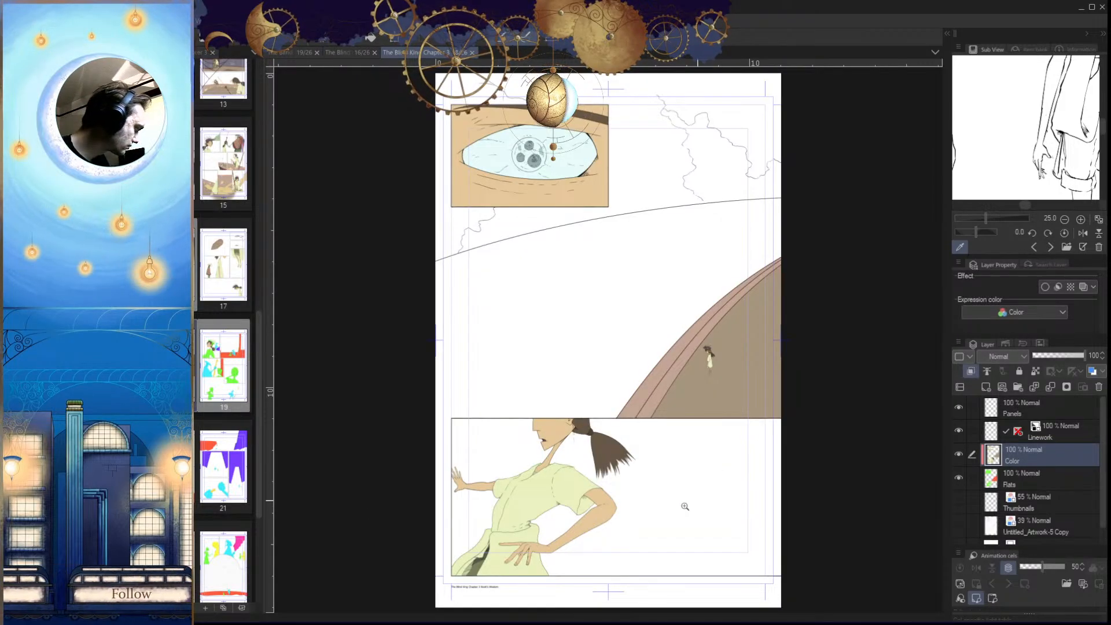
pyautogui.moveTo(548, 455); pyautogui.dragTo(605, 455)
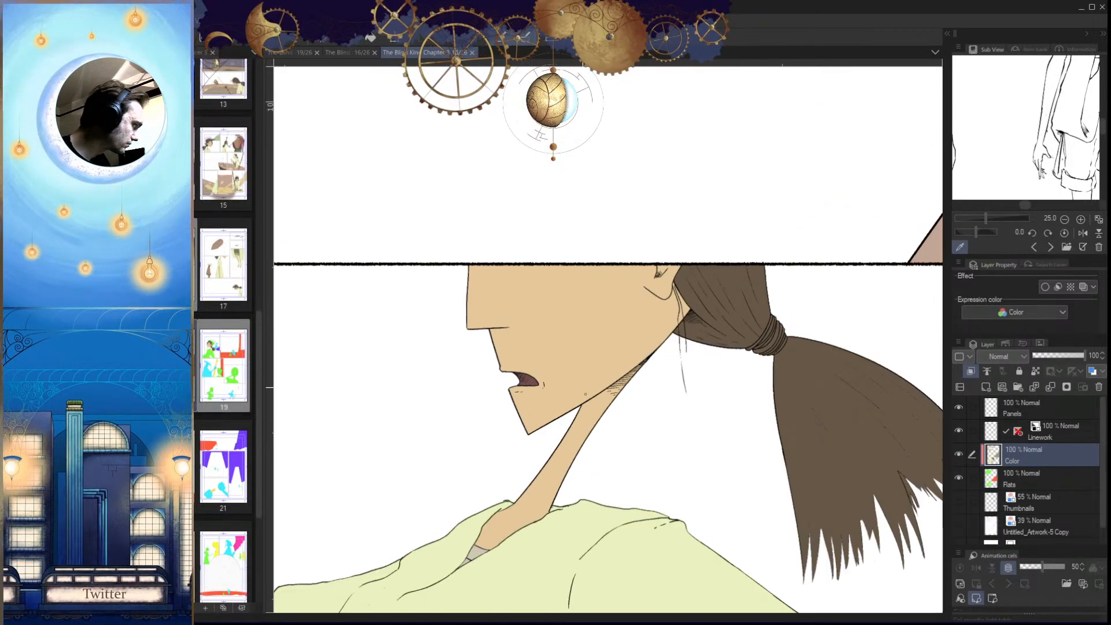
pyautogui.click(350, 52)
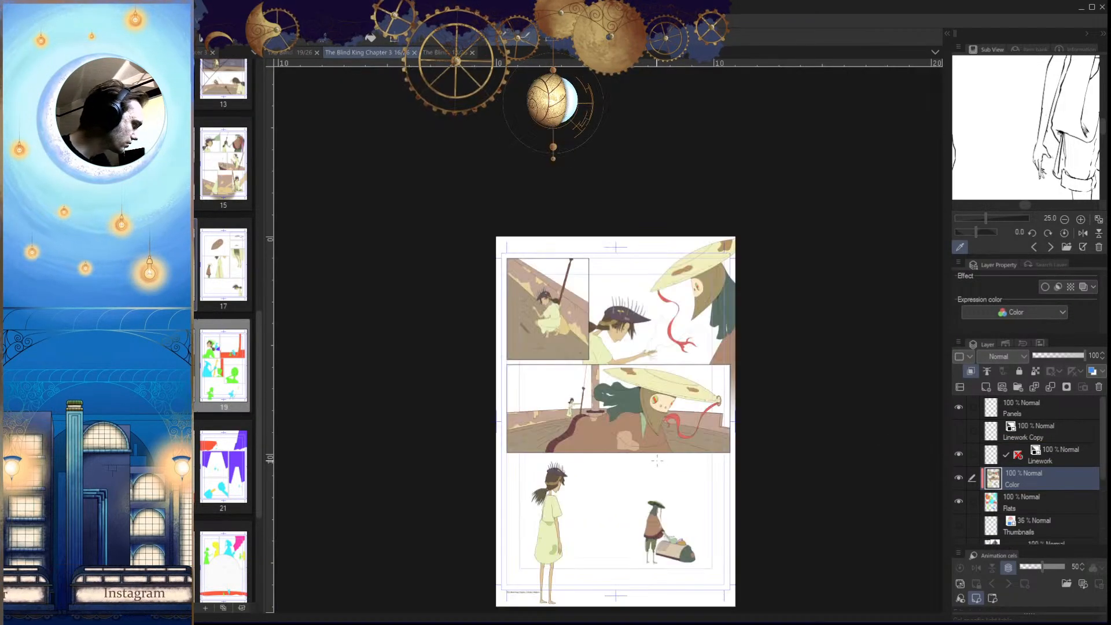
# Step: Return to page 19, outline the mouth, fill it with the dark purple on the Color layer and deselect
pyautogui.click(301, 53)
pyautogui.moveTo(544, 410); pyautogui.dragTo(636, 405)
pyautogui.moveTo(496, 335); pyautogui.dragTo(525, 335)
pyautogui.click(512, 313)
pyautogui.hotkey('alt', 'Delete')
pyautogui.hotkey('ctrl', 'd')
pyautogui.moveTo(617, 395); pyautogui.dragTo(504, 501)
pyautogui.moveTo(686, 520); pyautogui.dragTo(607, 470)
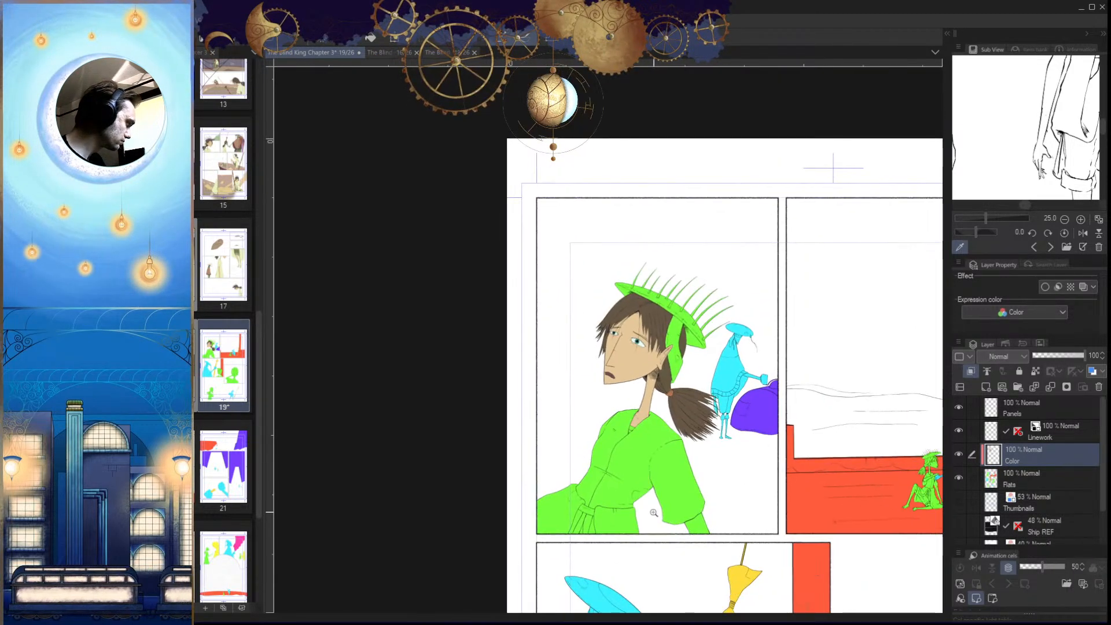
# Step: Sample the pale yellow-green of the character's dress on page 16 and return to page 19
pyautogui.press('h')
pyautogui.press('h')
pyautogui.moveTo(666, 489); pyautogui.dragTo(620, 498)
pyautogui.moveTo(731, 514); pyautogui.dragTo(646, 503)
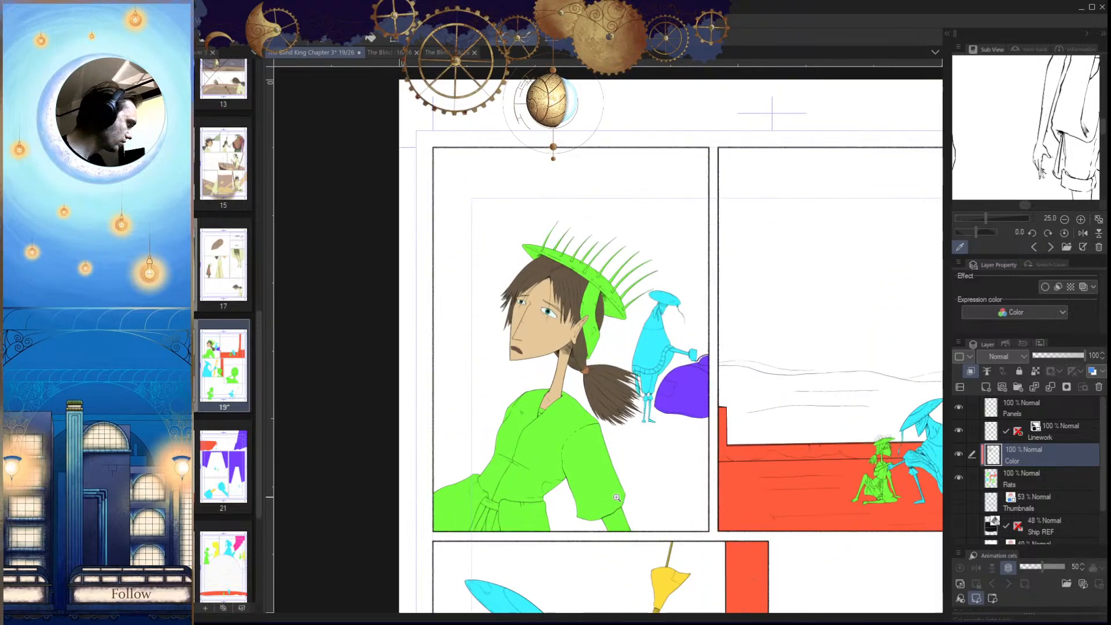
pyautogui.click(387, 51)
pyautogui.moveTo(618, 328); pyautogui.dragTo(680, 328)
pyautogui.click(300, 52)
# Step: Enclose the character's dress and forearm in the first panel with a closed polyline selection
pyautogui.moveTo(563, 460); pyautogui.dragTo(594, 471)
pyautogui.click(603, 272)
pyautogui.click(564, 257)
pyautogui.click(505, 267)
pyautogui.click(459, 306)
pyautogui.click(414, 375)
pyautogui.click(392, 425)
pyautogui.click(371, 485)
pyautogui.click(392, 511)
pyautogui.click(524, 507)
pyautogui.click(646, 511)
pyautogui.click(714, 507)
pyautogui.click(730, 480)
pyautogui.click(714, 440)
pyautogui.click(682, 383)
pyautogui.click(648, 312)
pyautogui.click(603, 272)
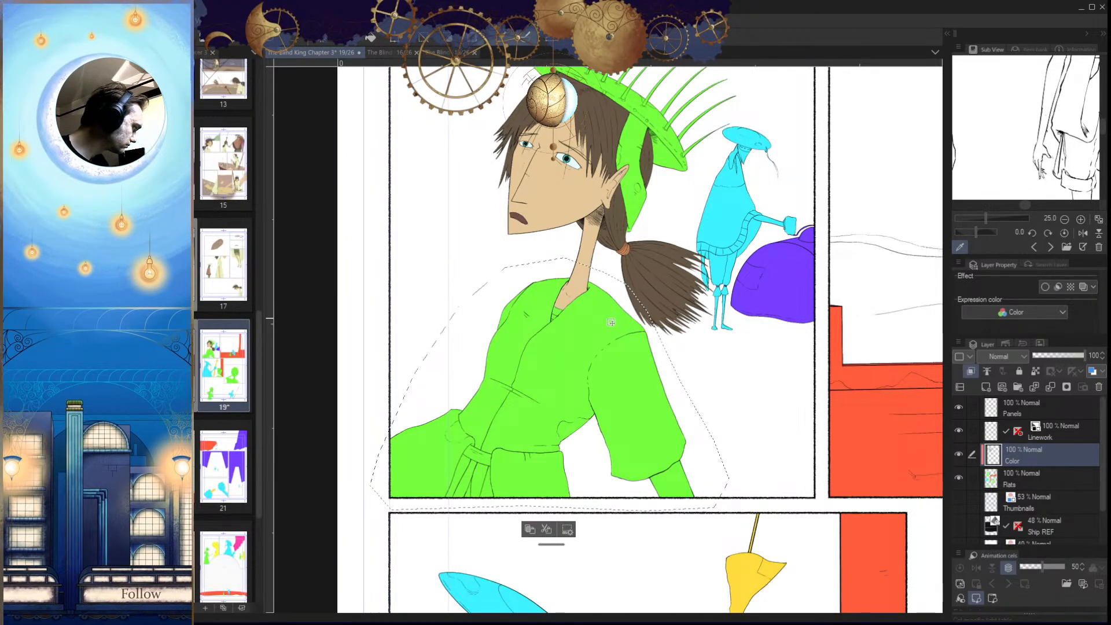
# Step: Fill the selected dress area with the pale yellow-green on the Color layer and deselect
pyautogui.press('g')
pyautogui.click(628, 399)
pyautogui.hotkey('ctrl', 'd')
# Step: Outline the forearm below the sleeve and fill it with the tan skin tone
pyautogui.moveTo(637, 456)
pyautogui.mouseDown()
pyautogui.moveTo(609, 441)
pyautogui.moveTo(710, 446)
pyautogui.mouseUp()
pyautogui.click(645, 453)
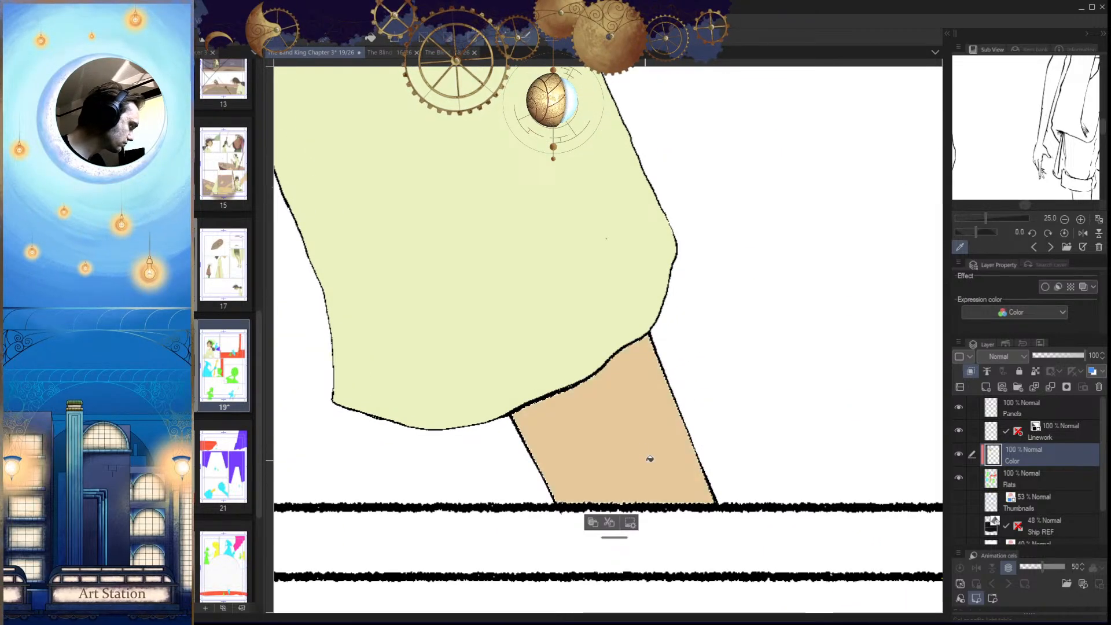
pyautogui.moveTo(724, 511); pyautogui.dragTo(690, 570)
pyautogui.moveTo(595, 439); pyautogui.dragTo(554, 417)
# Step: Sample the light grey of the undershirt at the character's neckline on a finished page and return to page 19
pyautogui.click(395, 55)
pyautogui.moveTo(547, 417); pyautogui.dragTo(579, 492)
pyautogui.moveTo(693, 535); pyautogui.dragTo(579, 472)
pyautogui.moveTo(660, 373); pyautogui.dragTo(613, 426)
pyautogui.moveTo(579, 316); pyautogui.dragTo(531, 252)
pyautogui.click(433, 53)
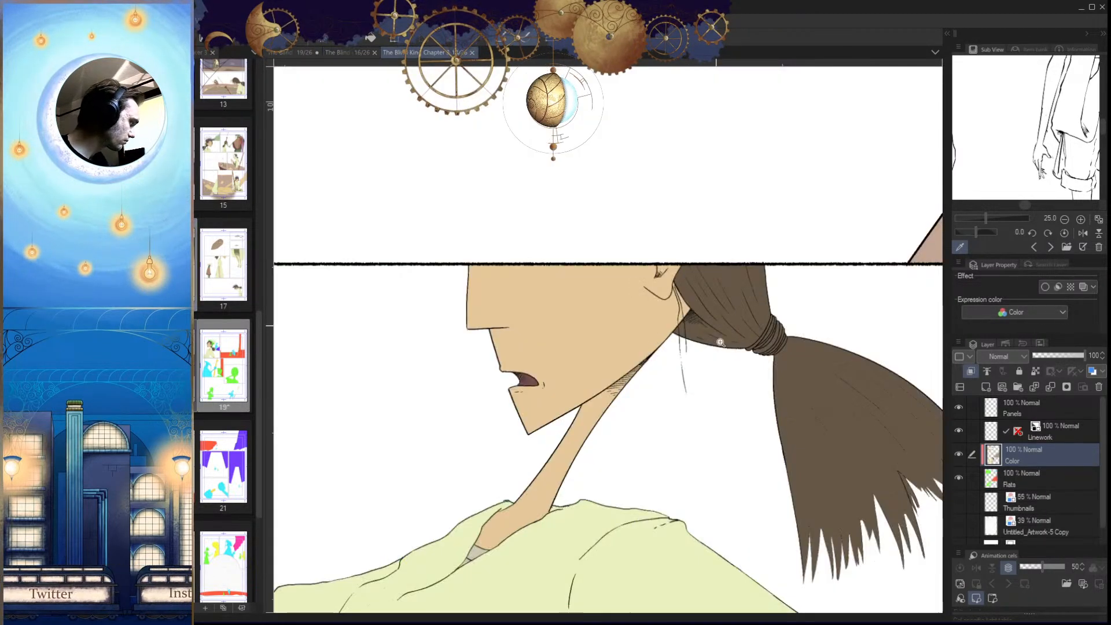
pyautogui.moveTo(508, 545); pyautogui.dragTo(457, 557)
pyautogui.click(309, 52)
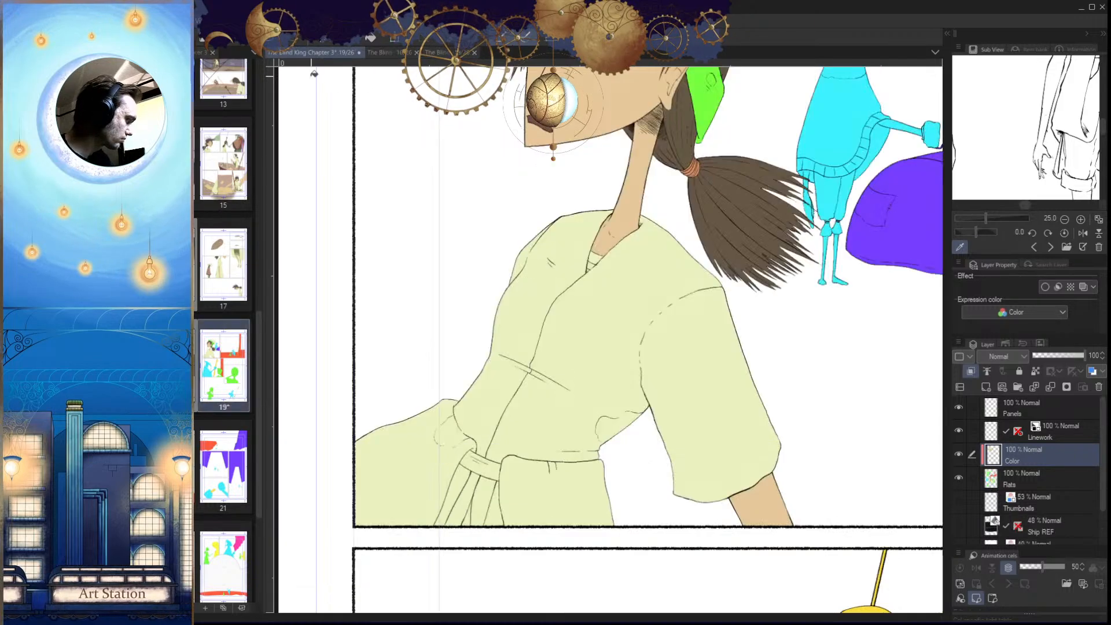
# Step: Fill the undershirt sections in the dress's V-neckline with light grey, deselect, and touch up the fill's edges with the pen
pyautogui.scroll(2, 592, 263)
pyautogui.scroll(3, 611, 311)
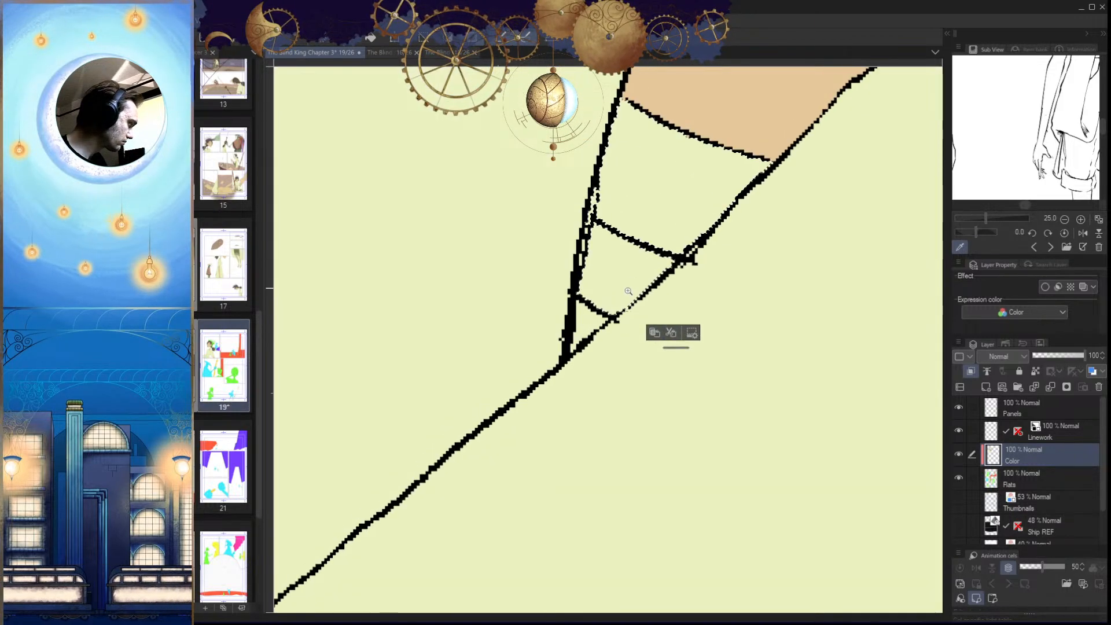
pyautogui.click(614, 306)
pyautogui.click(596, 315)
pyautogui.click(667, 216)
pyautogui.hotkey('ctrl', 'd')
pyautogui.press('p')
pyautogui.moveTo(630, 238); pyautogui.dragTo(602, 274)
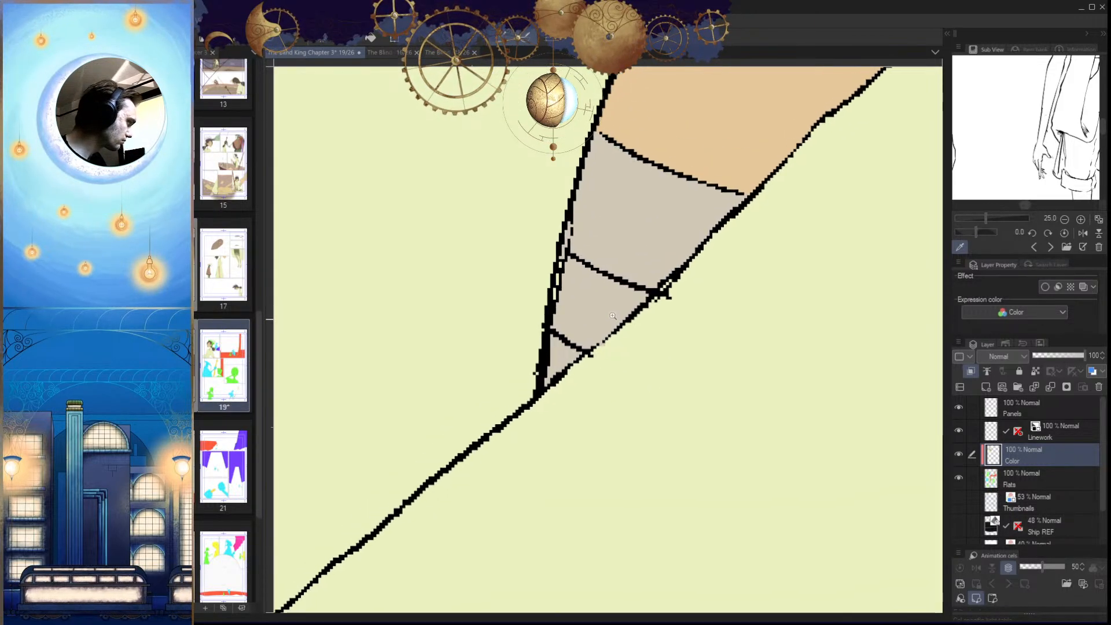
pyautogui.scroll(2, 587, 274)
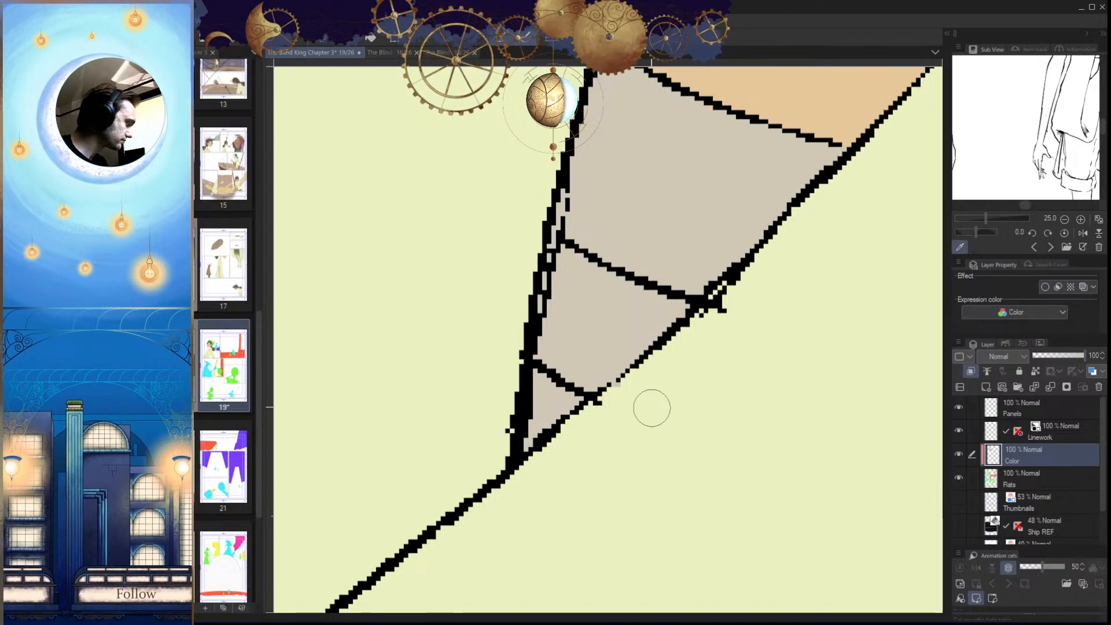
pyautogui.moveTo(674, 408); pyautogui.dragTo(491, 423)
pyautogui.moveTo(863, 567); pyautogui.dragTo(713, 516)
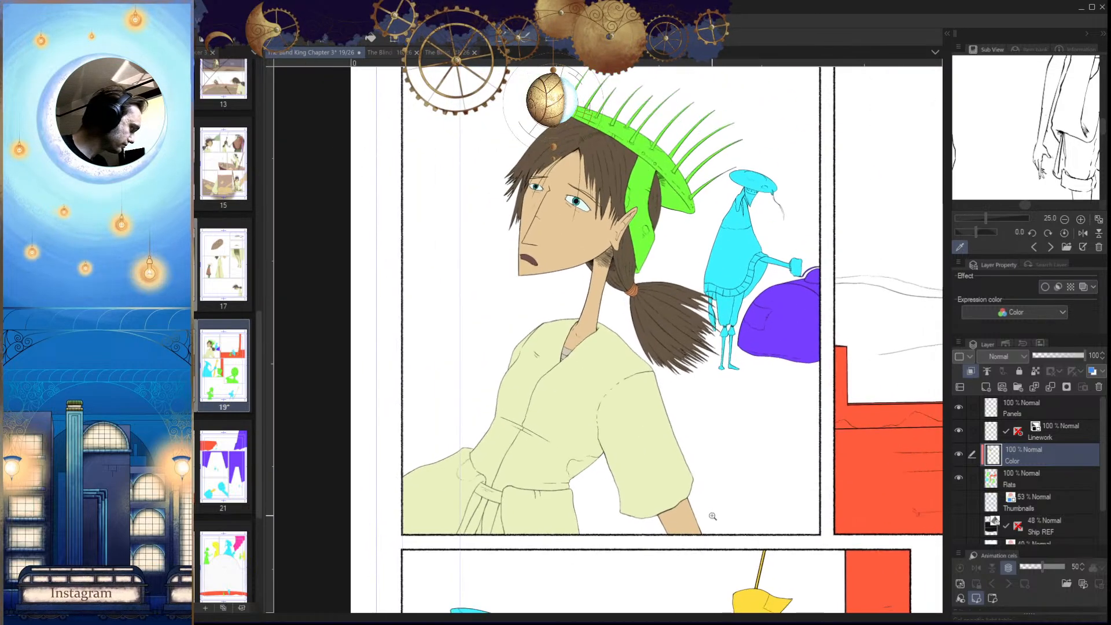
# Step: Sample the red of the hat ribbon on page 16 and fill the waist sash on page 19 with it
pyautogui.click(386, 53)
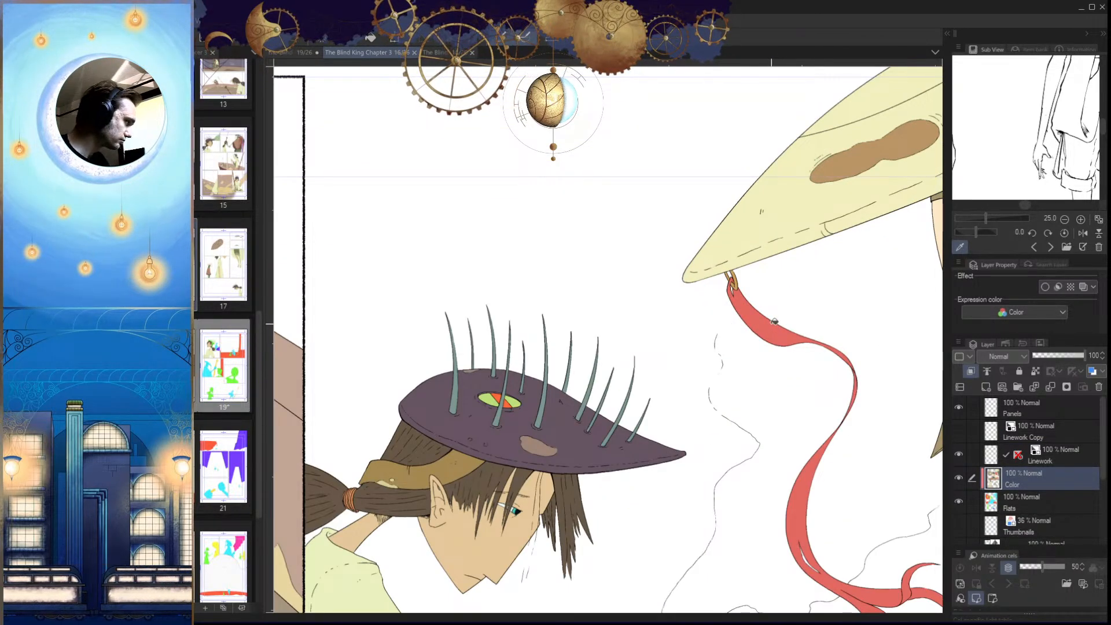
pyautogui.click(301, 53)
pyautogui.moveTo(508, 408); pyautogui.dragTo(564, 399)
pyautogui.click(563, 355)
pyautogui.hotkey('alt', 'Delete')
pyautogui.hotkey('ctrl', 'd')
pyautogui.moveTo(596, 366); pyautogui.dragTo(640, 371)
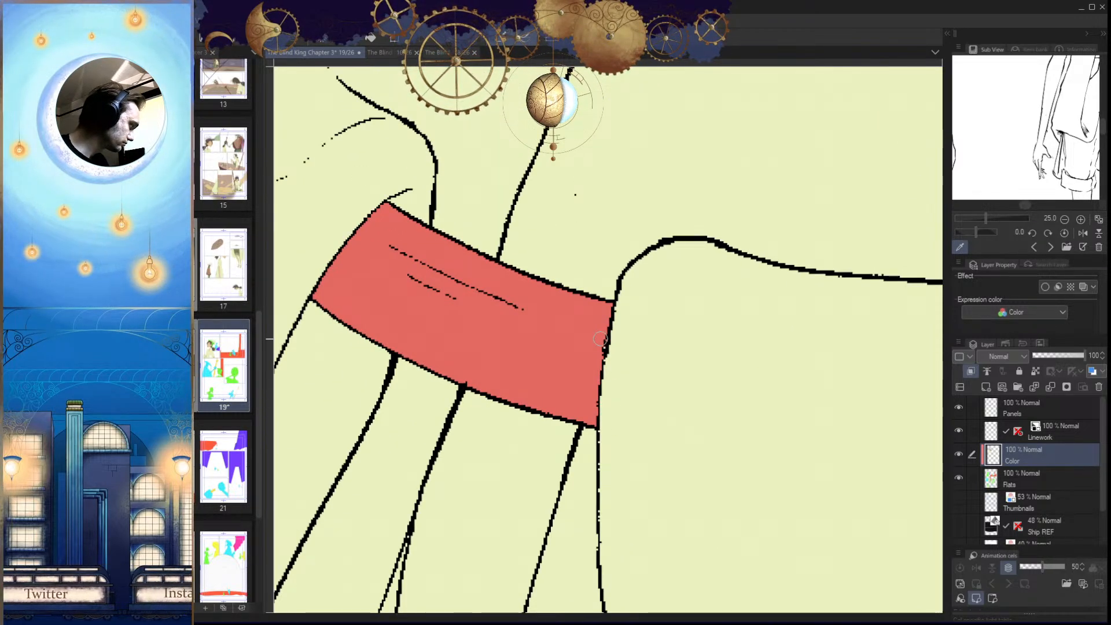
pyautogui.moveTo(639, 427); pyautogui.dragTo(653, 471)
pyautogui.moveTo(654, 471); pyautogui.dragTo(650, 487)
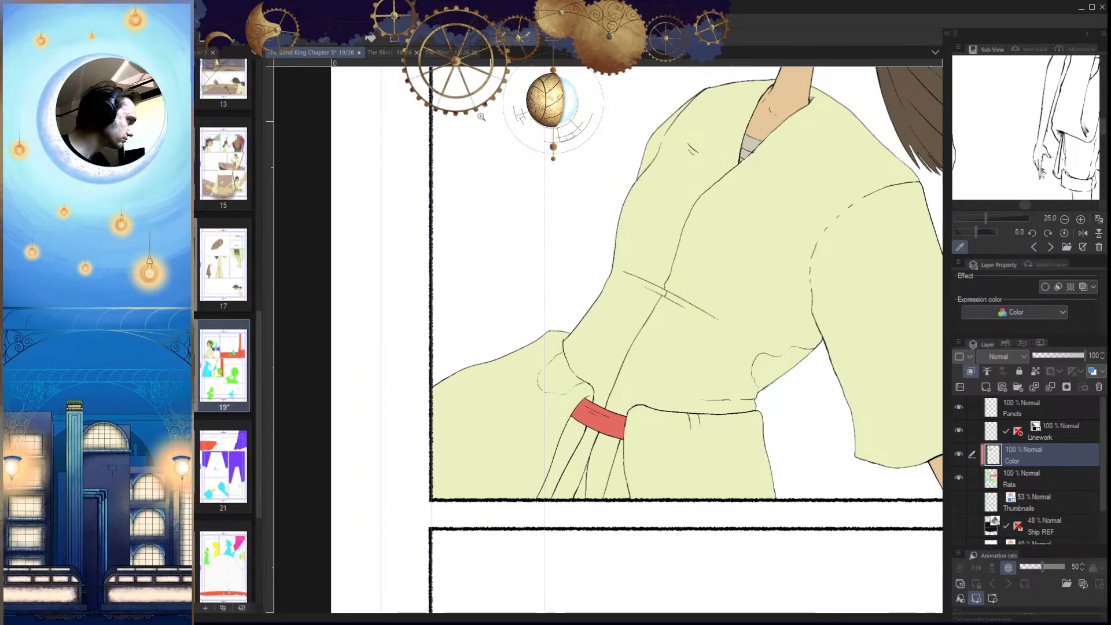
# Step: Sample the dark green clothing under the dress on a finished page and fill the narrow gap below page 19's sash with it
pyautogui.hotkey('ctrl', 'Tab')
pyautogui.hotkey('ctrl', 'Tab')
pyautogui.moveTo(553, 495); pyautogui.dragTo(607, 386)
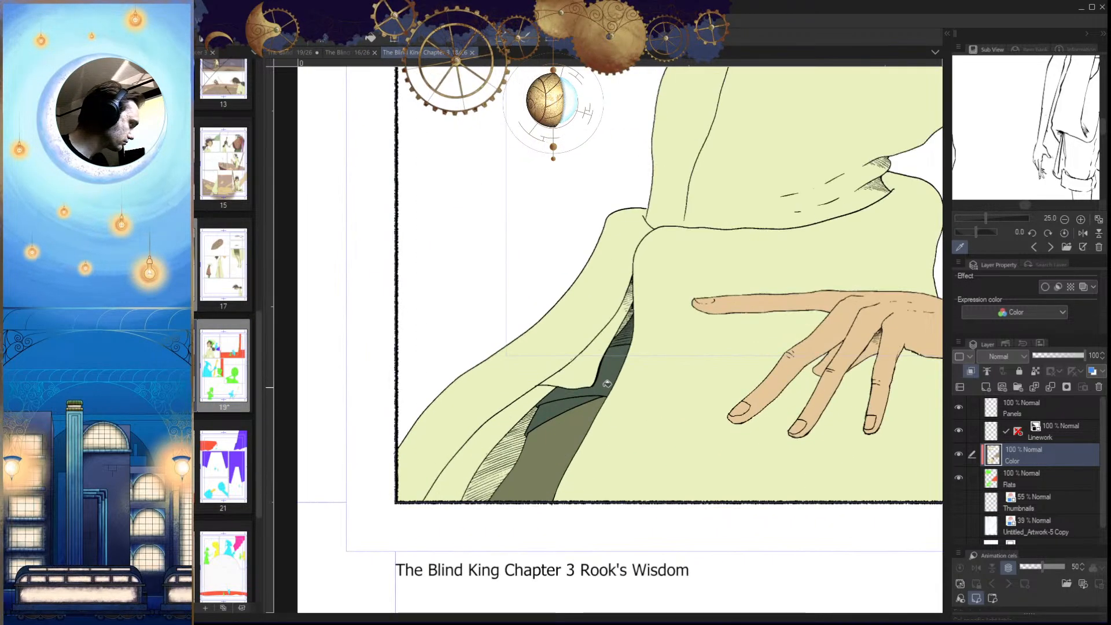
pyautogui.click(284, 55)
pyautogui.moveTo(590, 503)
pyautogui.mouseDown()
pyautogui.moveTo(637, 426)
pyautogui.moveTo(627, 339)
pyautogui.mouseUp()
pyautogui.click(569, 485)
pyautogui.press('p')
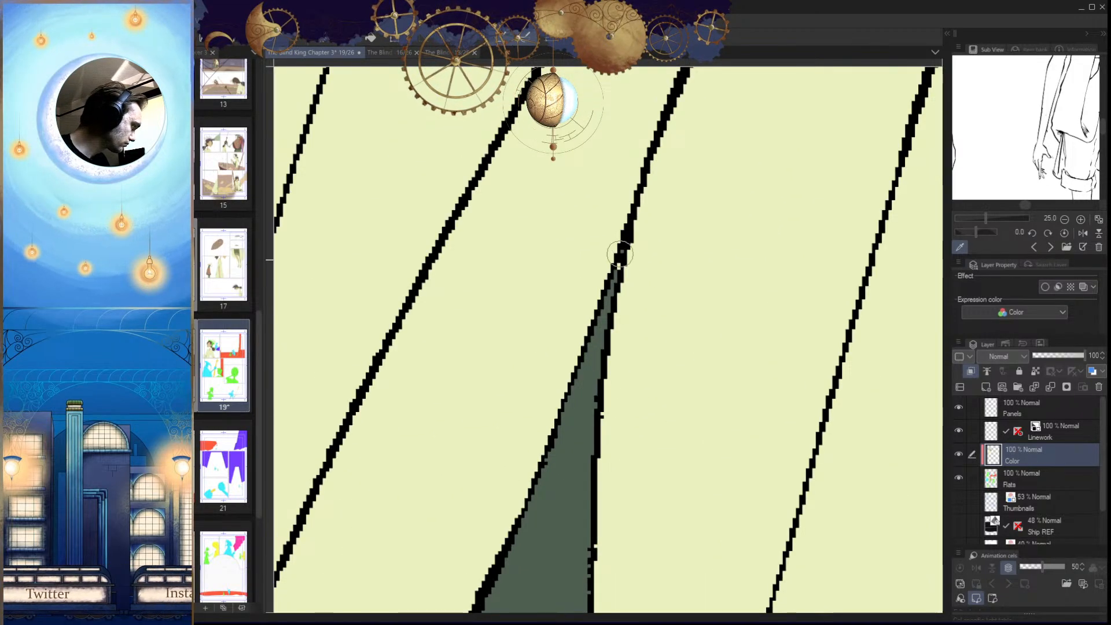
pyautogui.moveTo(658, 426); pyautogui.dragTo(686, 490)
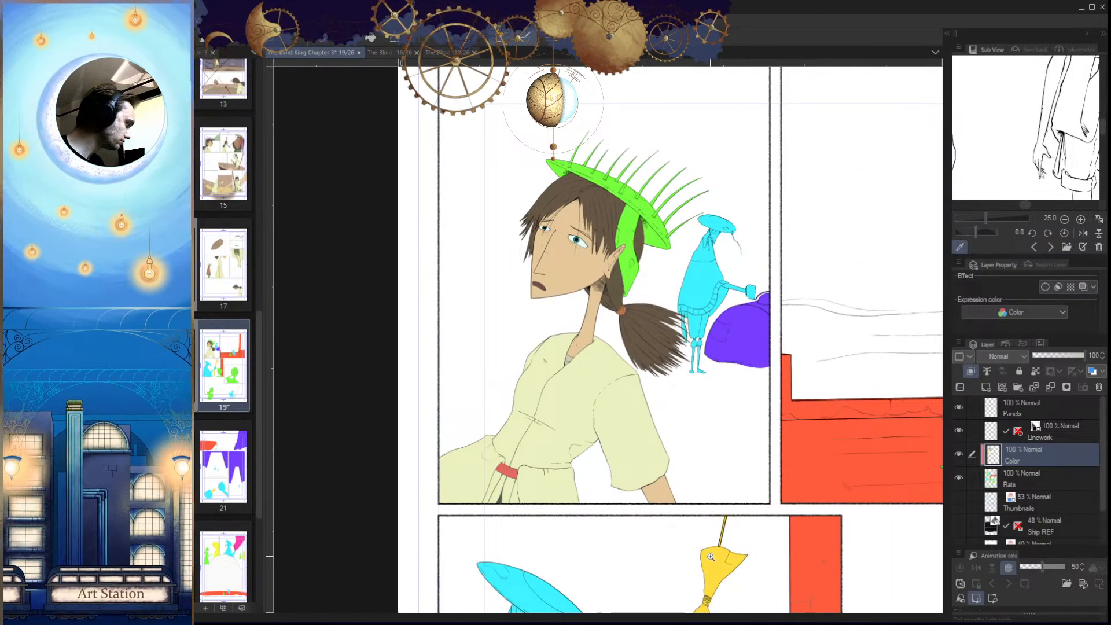
pyautogui.moveTo(698, 440); pyautogui.dragTo(663, 503)
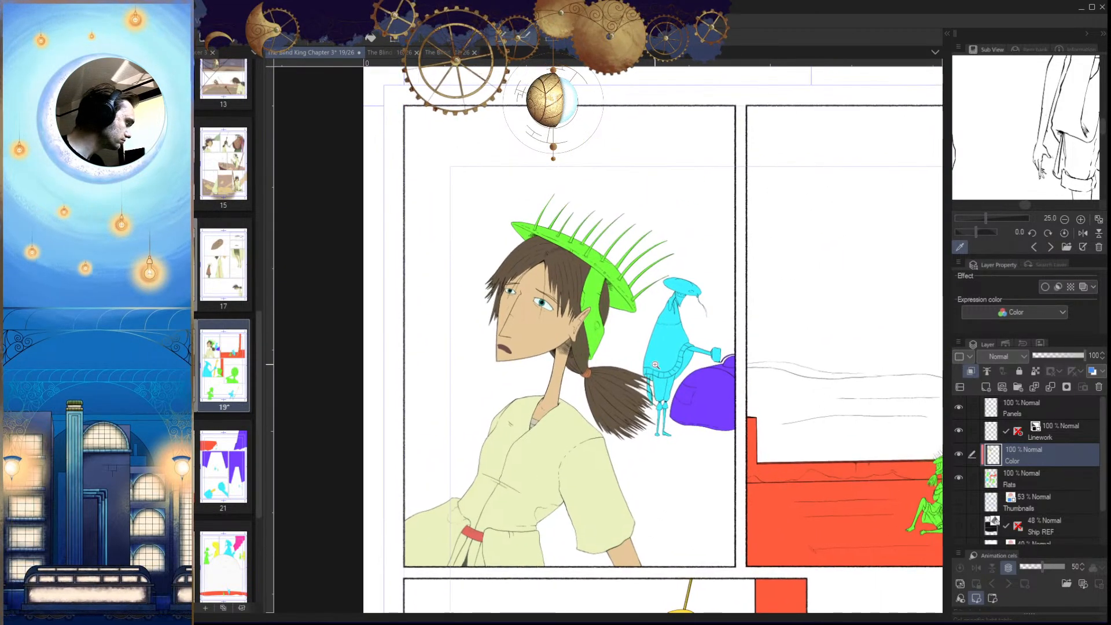
# Step: Sample the golden brown of the hat strap on page 16 and fill the strap behind the ear on page 19, including its tip
pyautogui.click(382, 53)
pyautogui.scroll(1, 652, 353)
pyautogui.scroll(3, 417, 472)
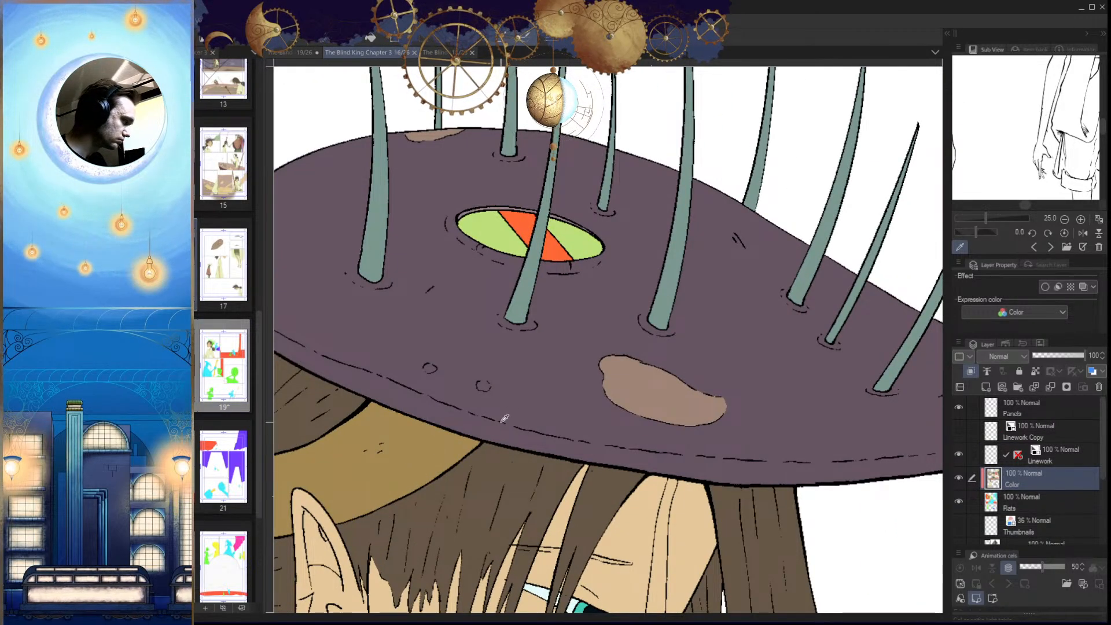
pyautogui.click(290, 53)
pyautogui.scroll(4, 551, 379)
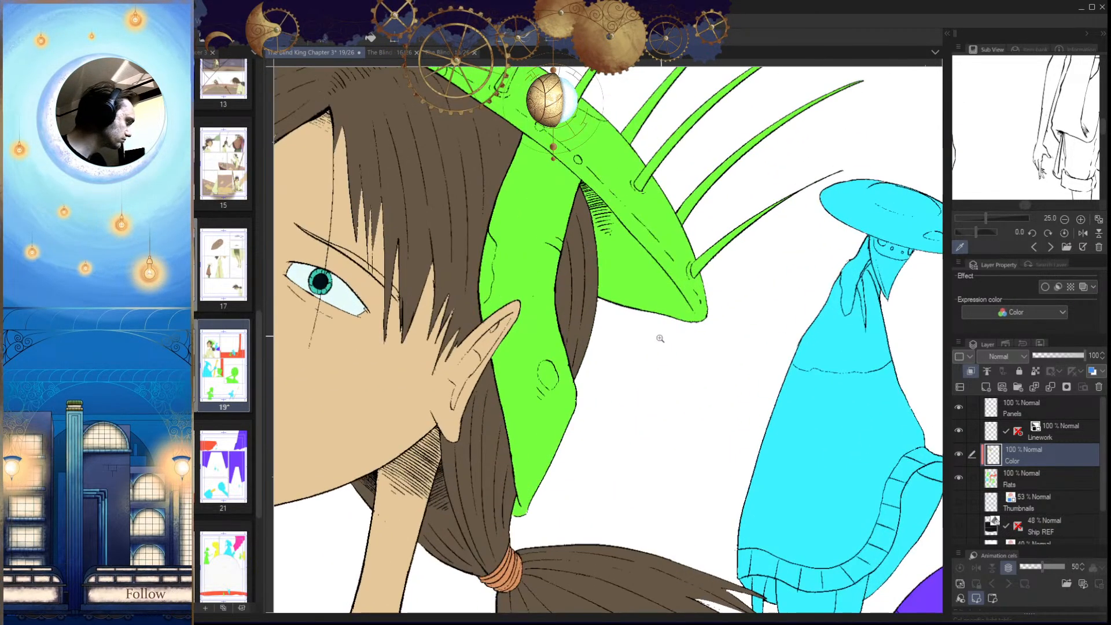
pyautogui.click(560, 426)
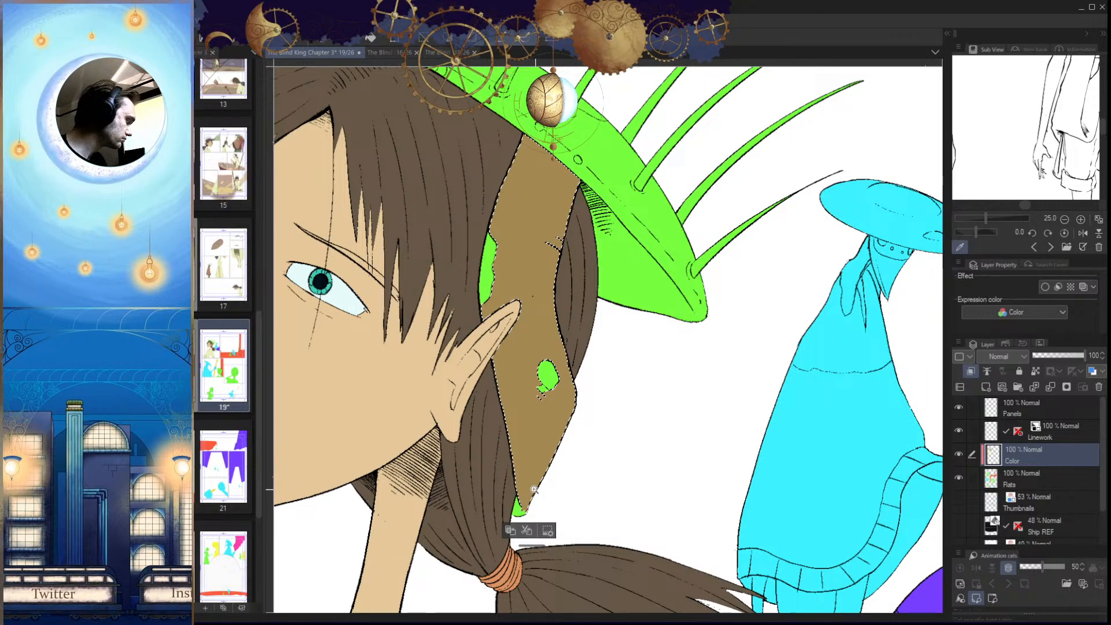
pyautogui.scroll(5, 538, 457)
pyautogui.click(512, 469)
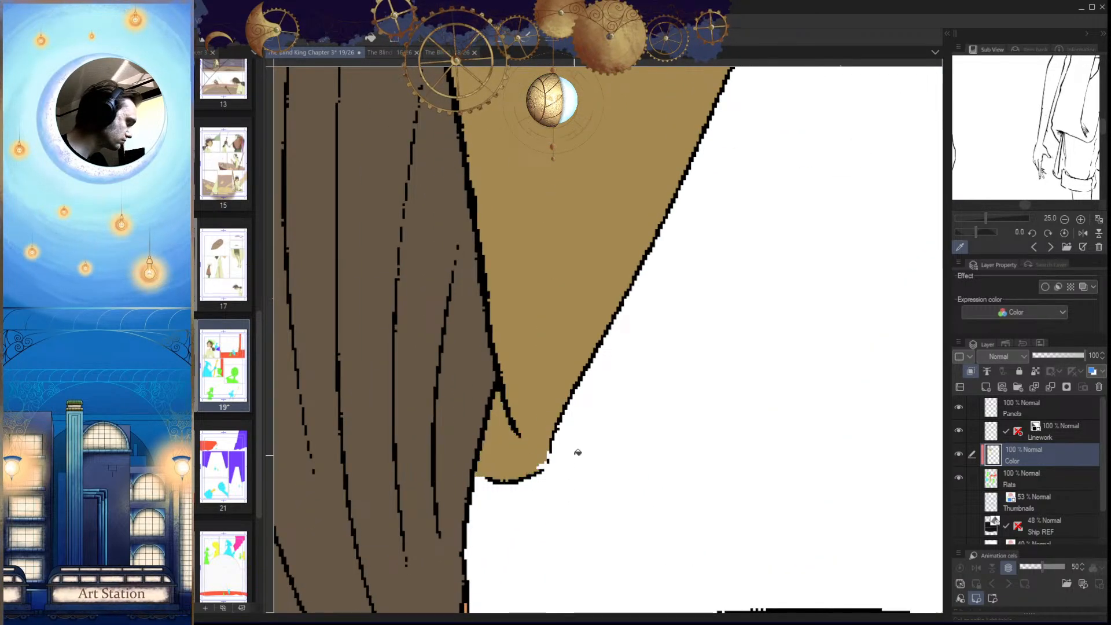
# Step: Clean up the golden brown around the strap's oval patch, painting over the green spill between the patch outline and the crease lines
pyautogui.scroll(-5, 555, 444)
pyautogui.scroll(5, 554, 445)
pyautogui.press('h')
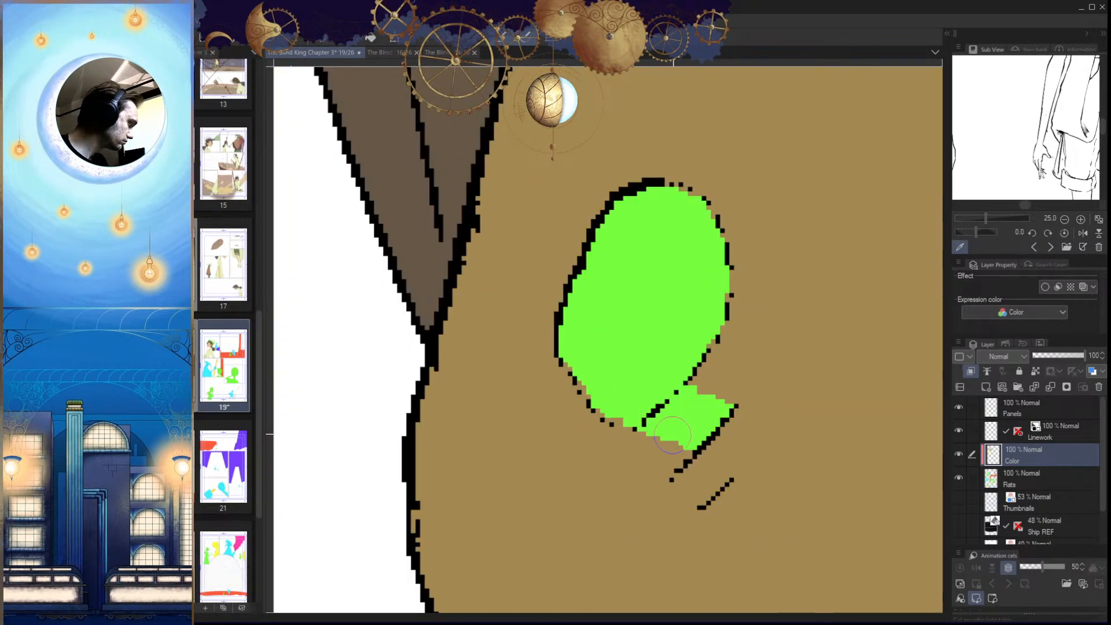
pyautogui.moveTo(686, 433)
pyautogui.mouseDown()
pyautogui.moveTo(722, 389)
pyautogui.moveTo(746, 401)
pyautogui.mouseUp()
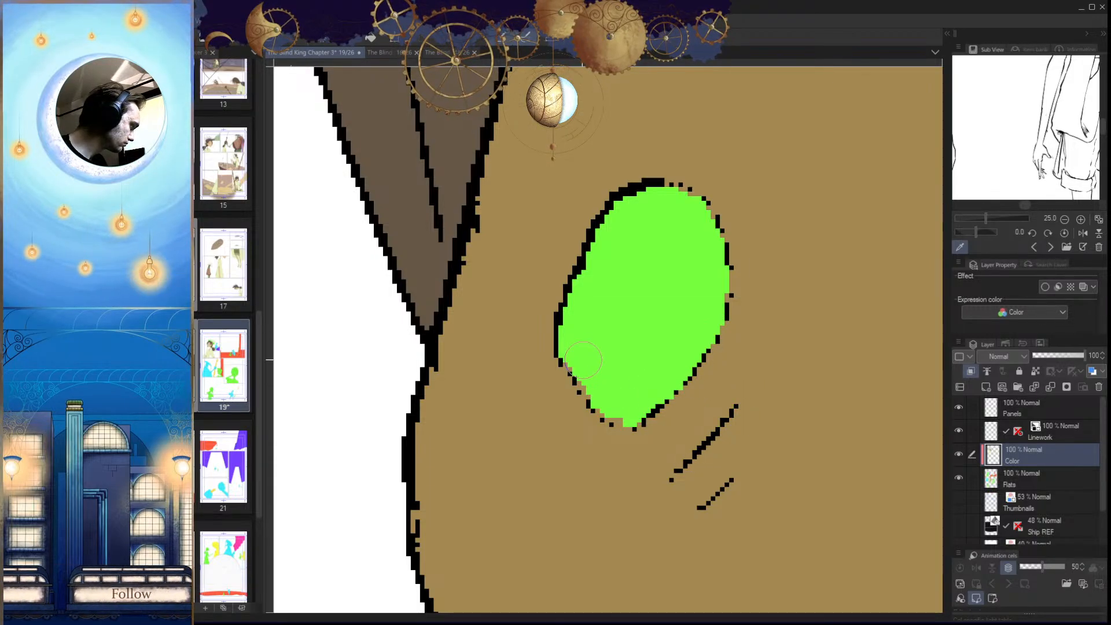
pyautogui.press('h')
pyautogui.scroll(2, 648, 369)
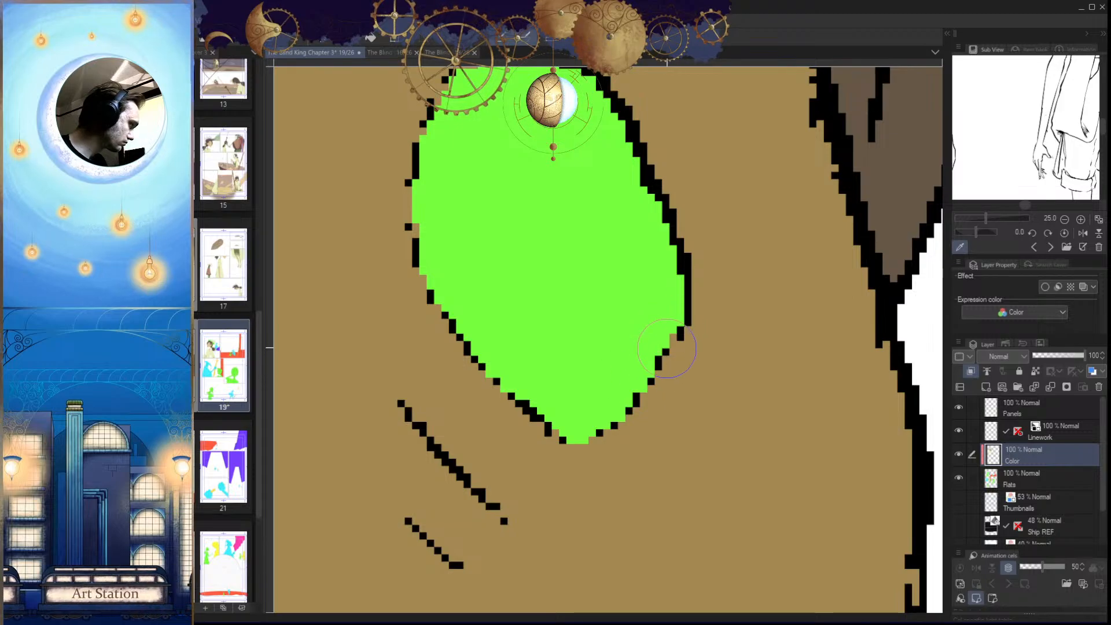
pyautogui.moveTo(483, 292); pyautogui.dragTo(574, 392)
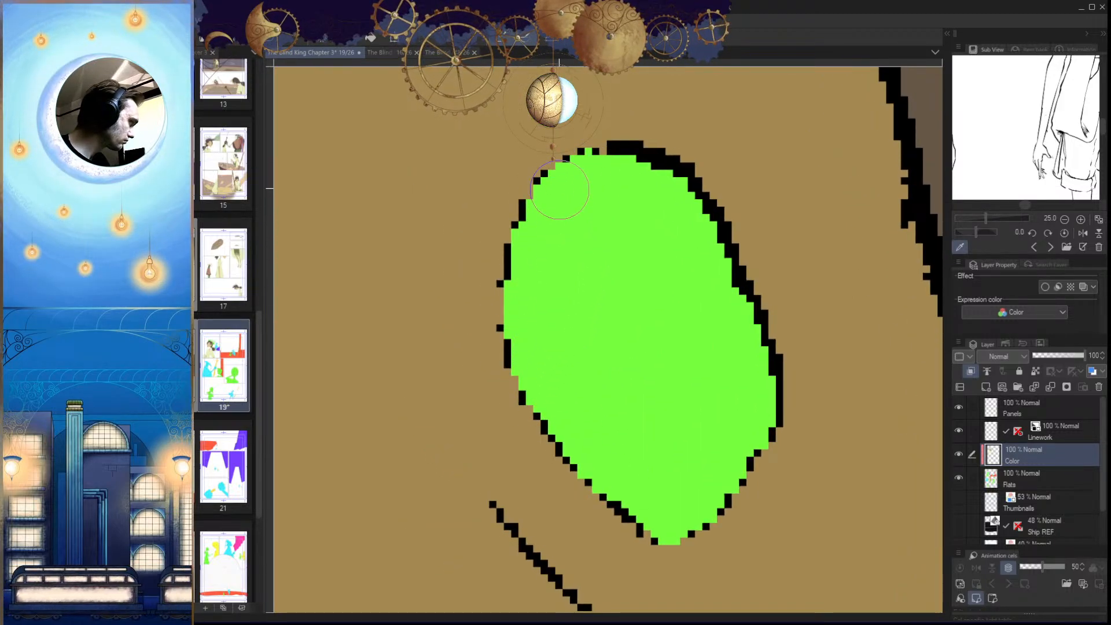
pyautogui.moveTo(653, 321); pyautogui.dragTo(598, 464)
pyautogui.press('h')
pyautogui.moveTo(657, 382); pyautogui.dragTo(637, 478)
pyautogui.moveTo(629, 278); pyautogui.dragTo(740, 238)
pyautogui.press('h')
pyautogui.moveTo(683, 469)
pyautogui.mouseDown()
pyautogui.moveTo(681, 370)
pyautogui.moveTo(773, 269)
pyautogui.moveTo(531, 362)
pyautogui.mouseUp()
pyautogui.moveTo(763, 399); pyautogui.dragTo(688, 474)
pyautogui.moveTo(794, 535); pyautogui.dragTo(689, 499)
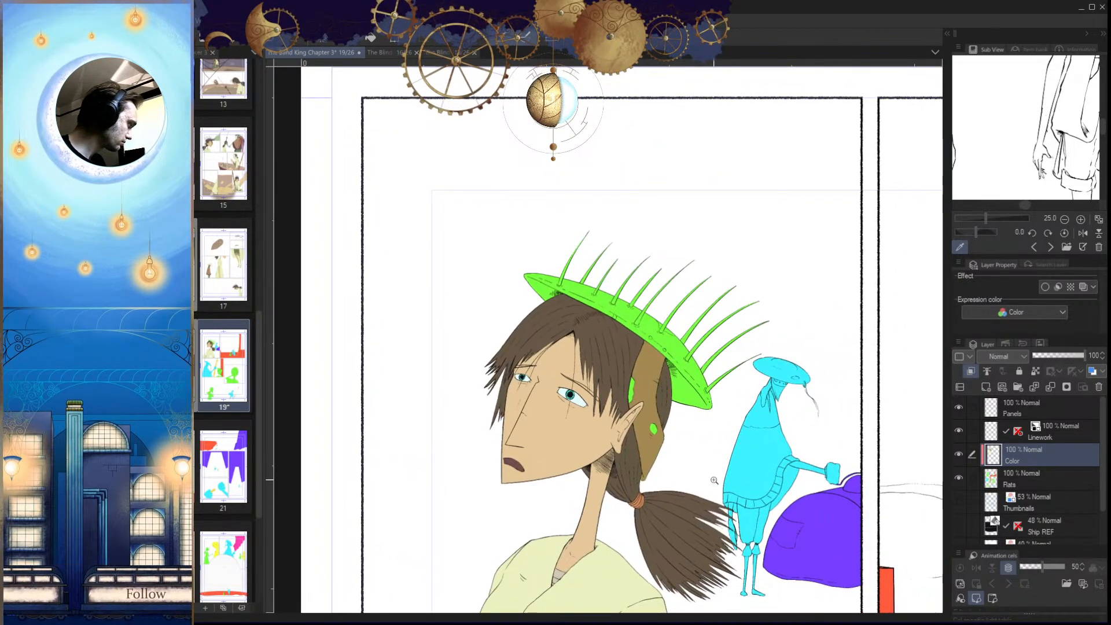
# Step: Enclose the hat and its spikes with a polyline selection, fill their green areas with dark purple, and deselect
pyautogui.moveTo(683, 426); pyautogui.dragTo(723, 395)
pyautogui.moveTo(693, 399); pyautogui.dragTo(701, 457)
pyautogui.press('h')
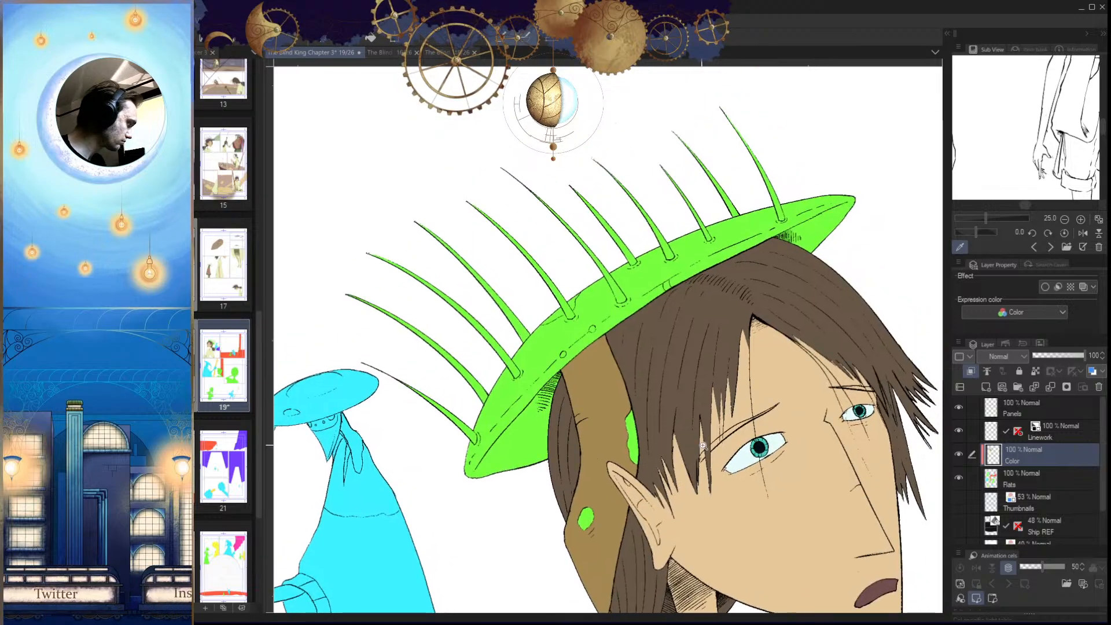
pyautogui.click(593, 377)
pyautogui.click(571, 415)
pyautogui.click(564, 453)
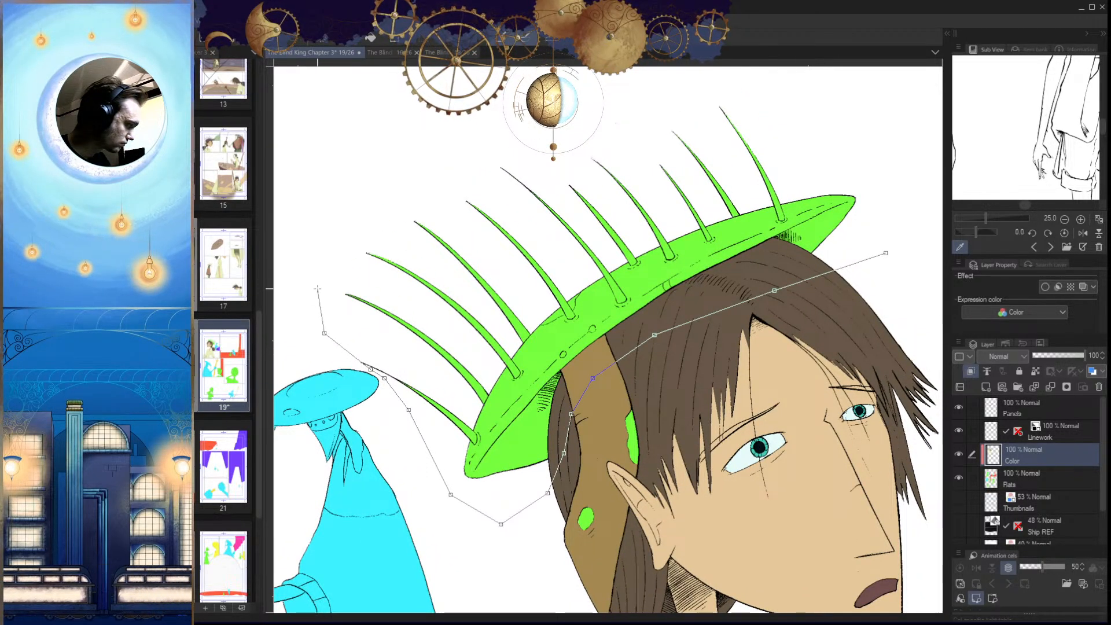
pyautogui.click(885, 252)
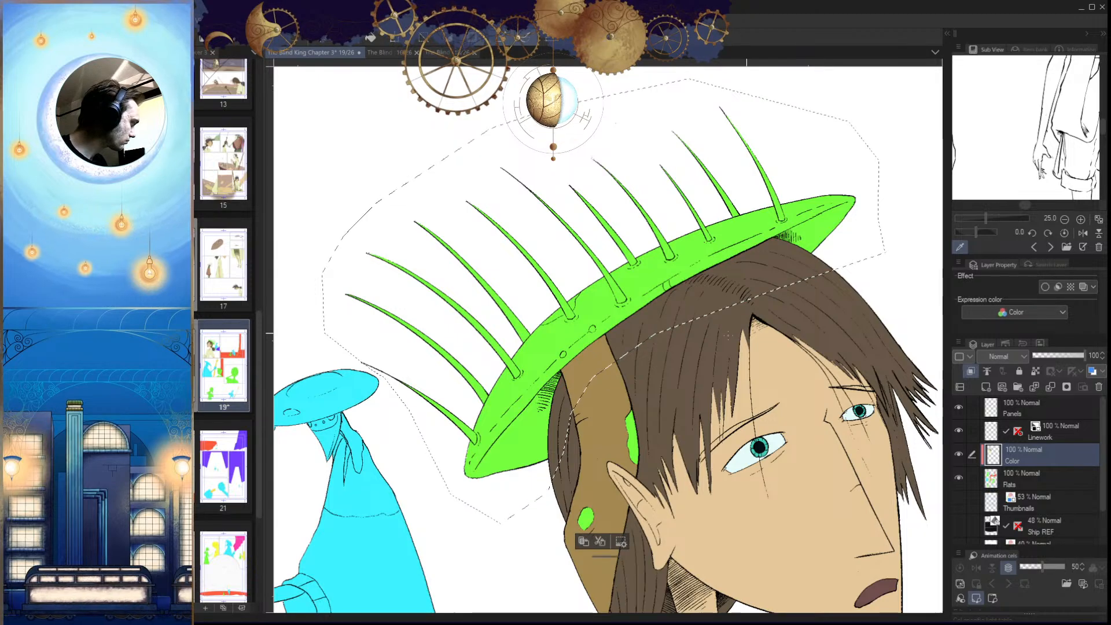
pyautogui.click(642, 289)
pyautogui.hotkey('ctrl', 'd')
pyautogui.moveTo(671, 385); pyautogui.dragTo(611, 444)
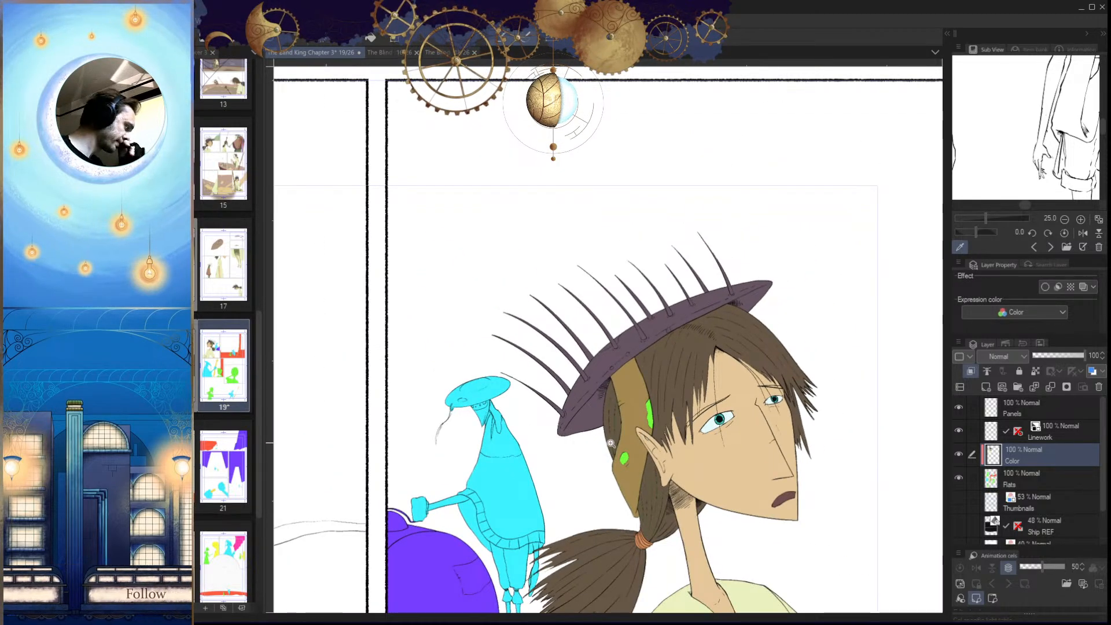
# Step: Sample the pale yellow of the strap patches and the grey-teal of the hat spikes on page 16, then return to page 19
pyautogui.click(386, 53)
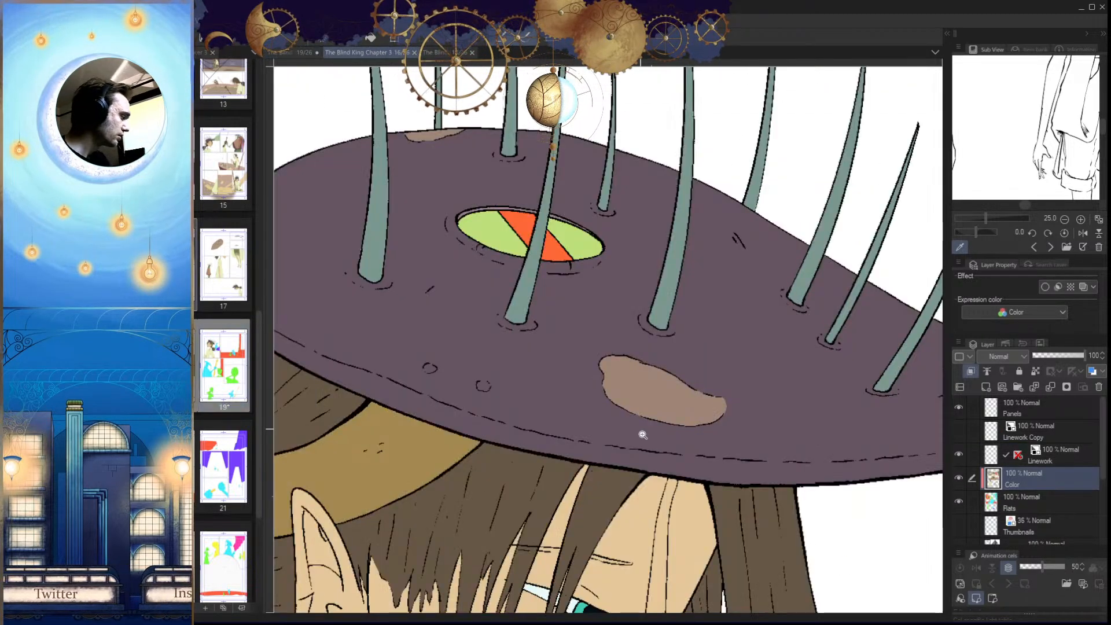
pyautogui.moveTo(481, 485); pyautogui.dragTo(376, 502)
pyautogui.moveTo(295, 509); pyautogui.dragTo(515, 449)
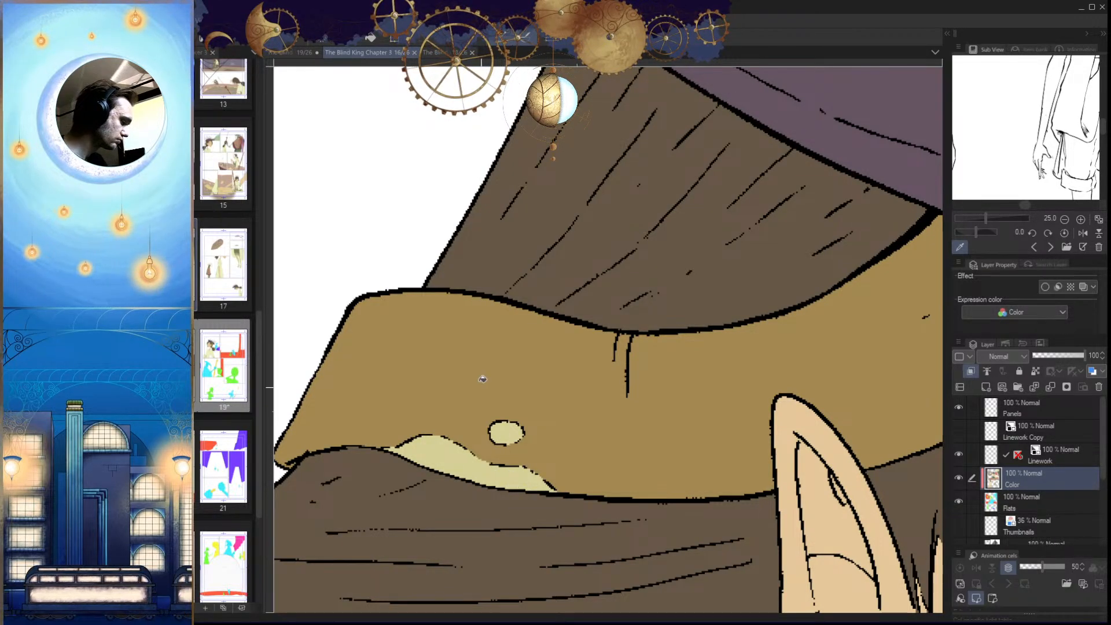
pyautogui.moveTo(715, 354)
pyautogui.mouseDown()
pyautogui.moveTo(622, 354)
pyautogui.moveTo(711, 335)
pyautogui.mouseUp()
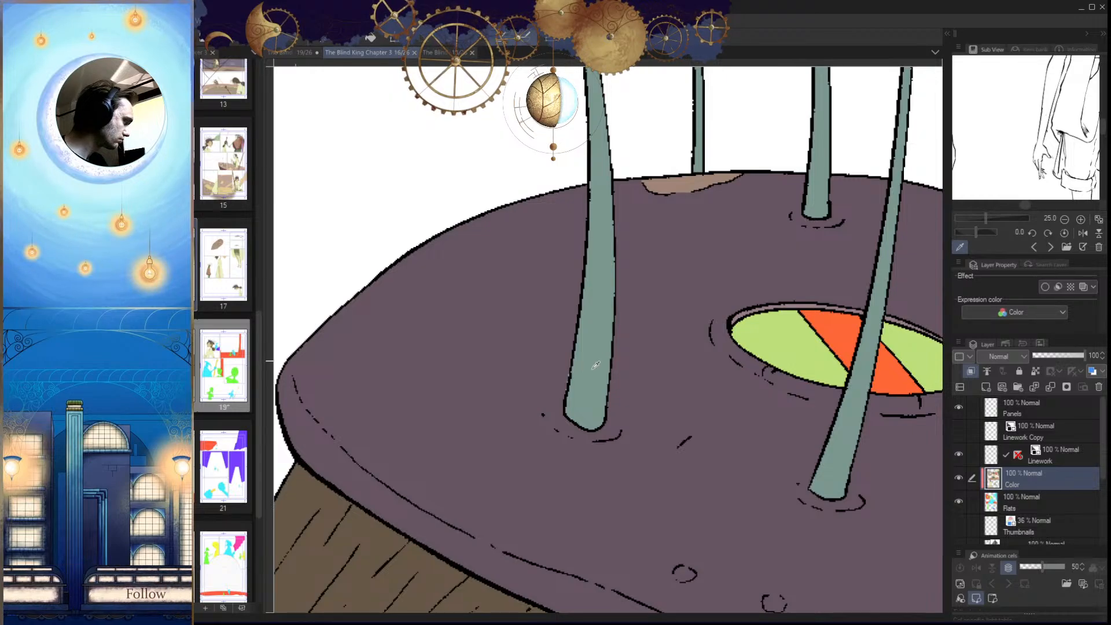
pyautogui.click(301, 53)
# Step: Fill the strap's edge patch and oval patch with pale yellow and deselect
pyautogui.moveTo(587, 375); pyautogui.dragTo(627, 412)
pyautogui.moveTo(732, 512); pyautogui.dragTo(551, 383)
pyautogui.click(629, 398)
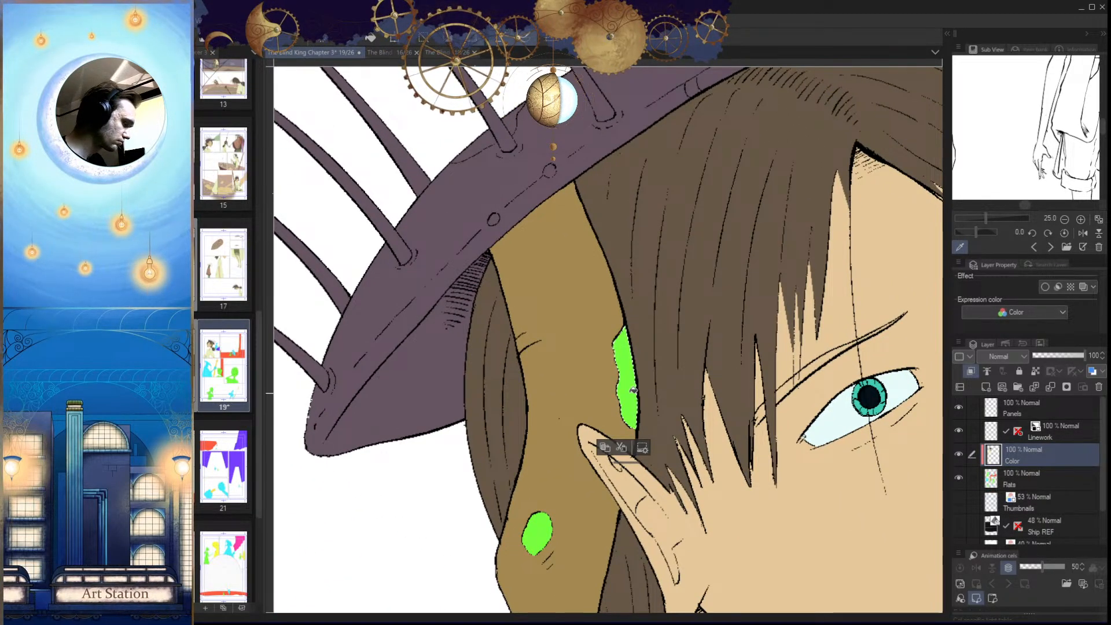
pyautogui.press('Delete')
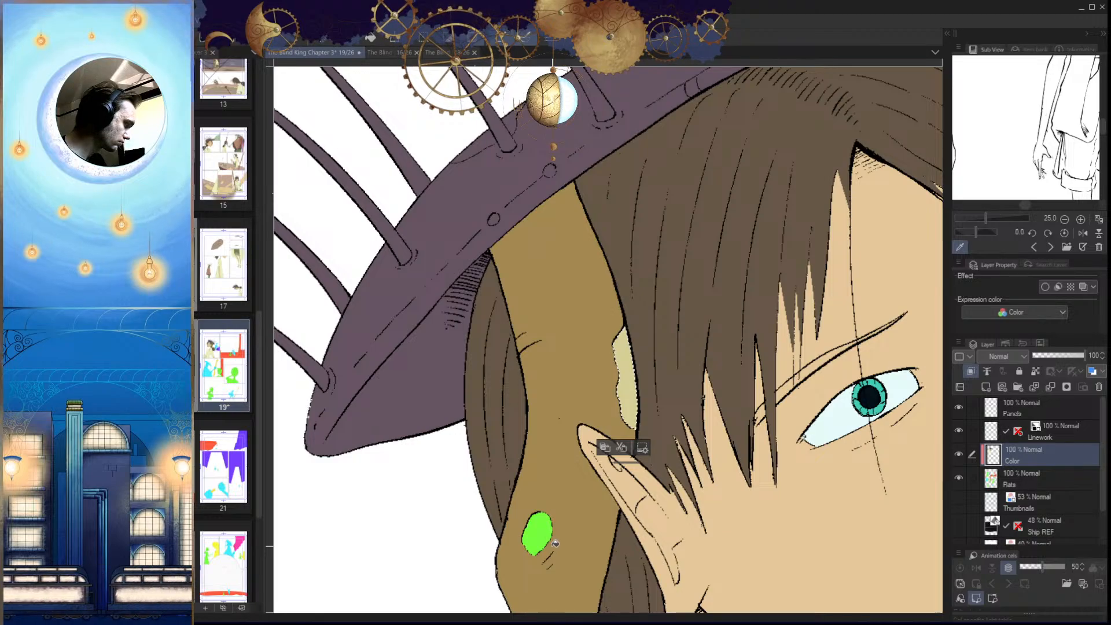
pyautogui.hotkey('ctrl', 'd')
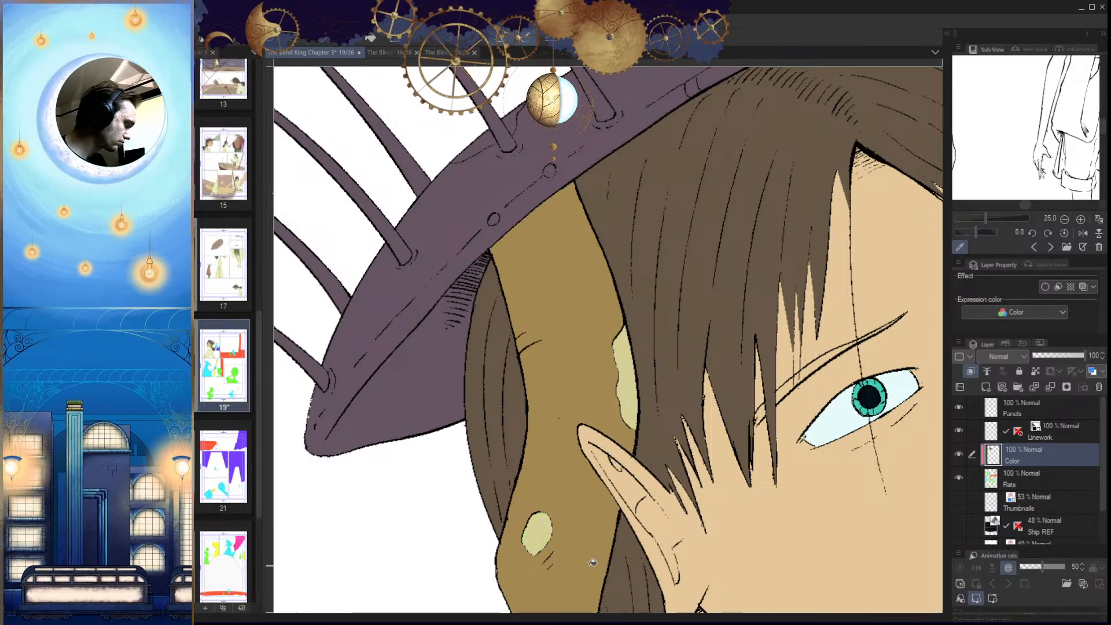
# Step: Examine the coloured head and hat in normal and mirrored view, toggling the Linework layer's visibility off and on
pyautogui.moveTo(592, 526); pyautogui.dragTo(589, 476)
pyautogui.press('h')
pyautogui.moveTo(620, 385); pyautogui.dragTo(633, 462)
pyautogui.moveTo(582, 416); pyautogui.dragTo(633, 430)
pyautogui.press('h')
pyautogui.moveTo(618, 481); pyautogui.dragTo(620, 423)
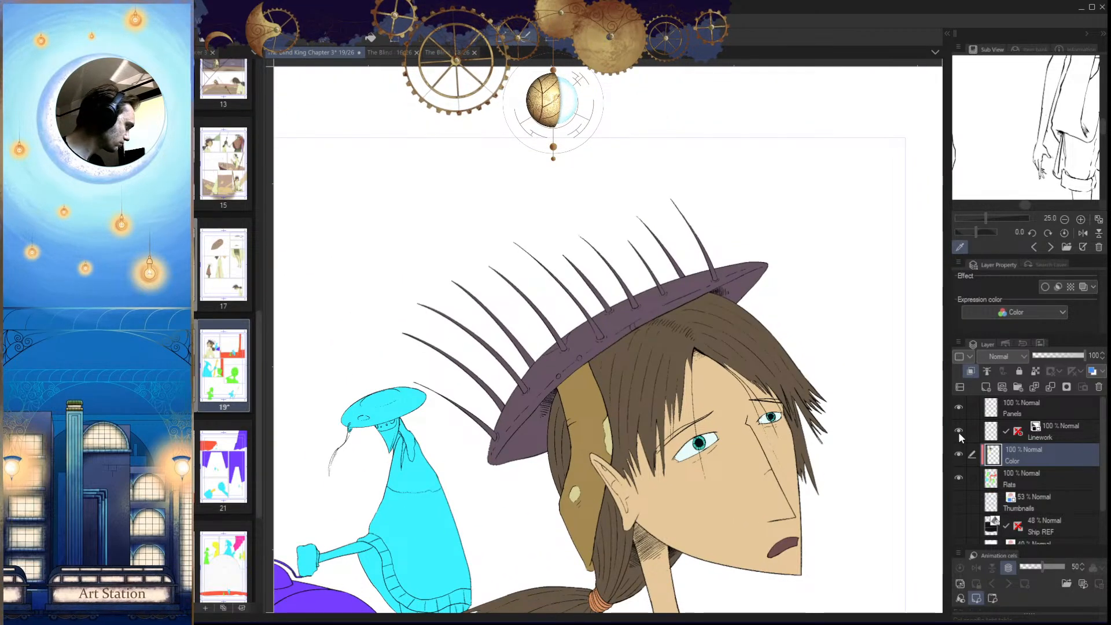
pyautogui.click(958, 431)
pyautogui.click(960, 430)
pyautogui.moveTo(726, 509); pyautogui.dragTo(741, 456)
pyautogui.moveTo(740, 456); pyautogui.dragTo(698, 463)
pyautogui.press('h')
pyautogui.press('h')
# Step: Select the purple areas of all the spikes along the hat brim together in one selection
pyautogui.moveTo(641, 353); pyautogui.dragTo(665, 449)
pyautogui.moveTo(549, 542); pyautogui.dragTo(567, 530)
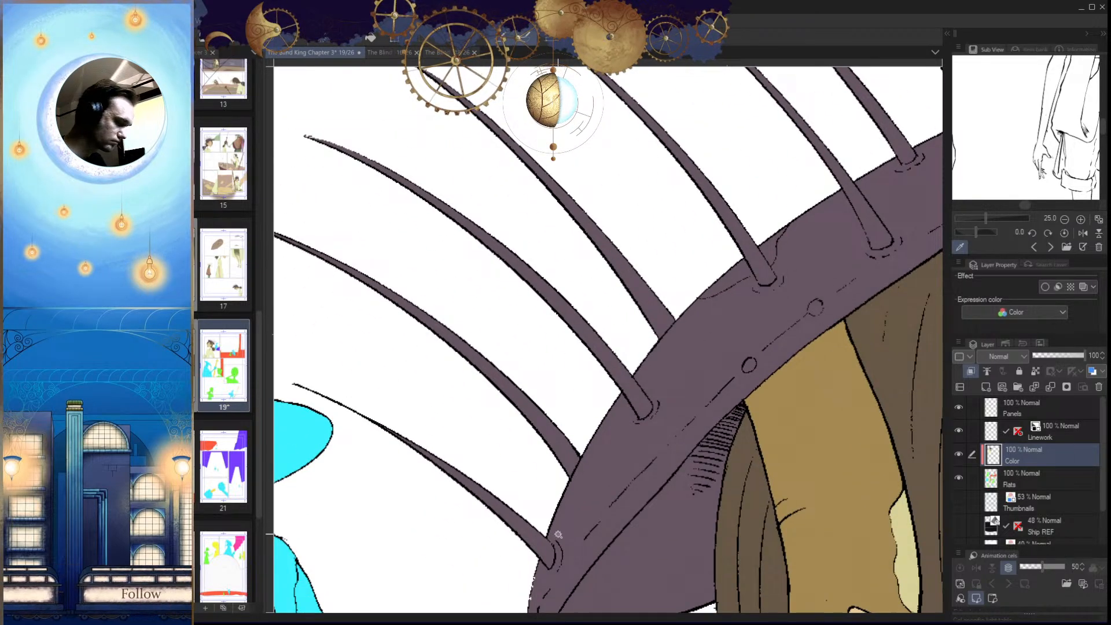
pyautogui.click(528, 531)
pyautogui.click(565, 448)
pyautogui.click(606, 360)
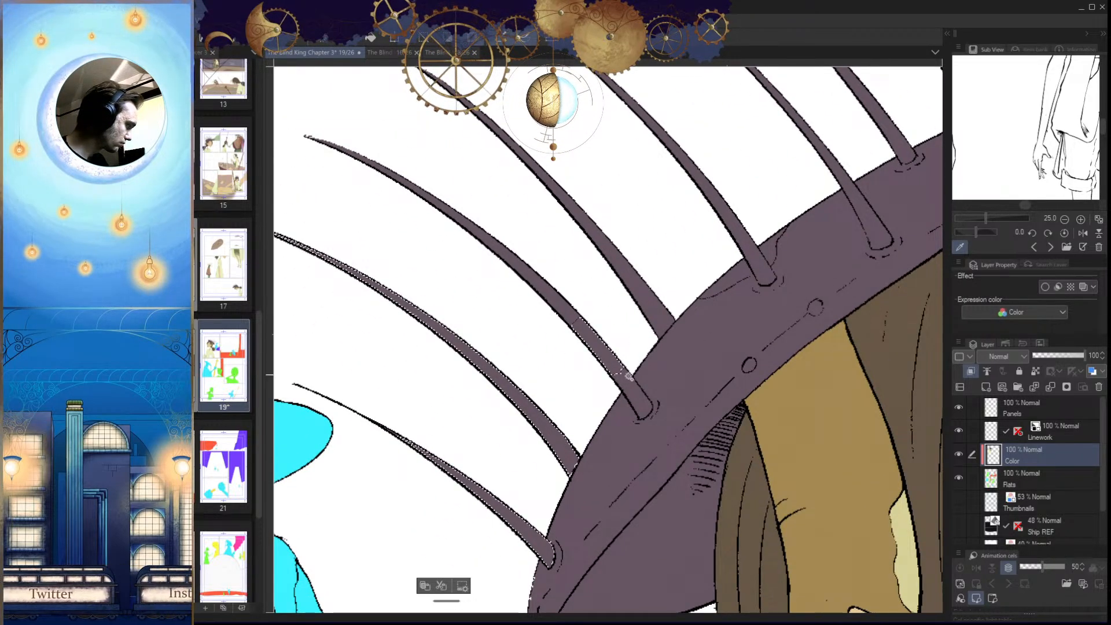
pyautogui.click(631, 397)
pyautogui.click(626, 389)
pyautogui.moveTo(700, 259); pyautogui.dragTo(631, 375)
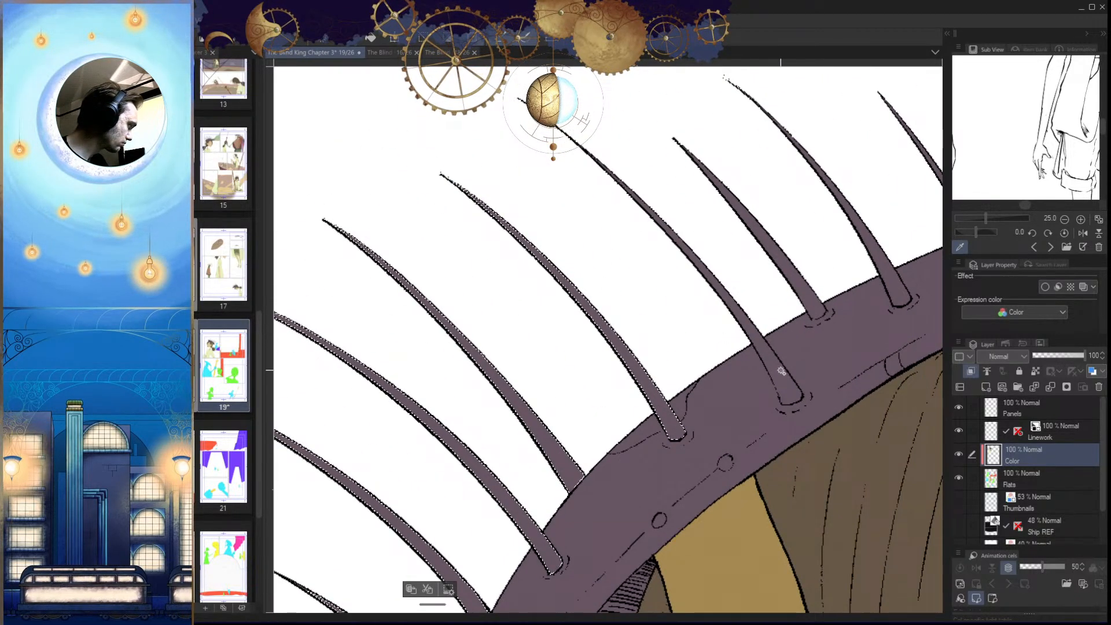
pyautogui.moveTo(781, 369); pyautogui.dragTo(667, 371)
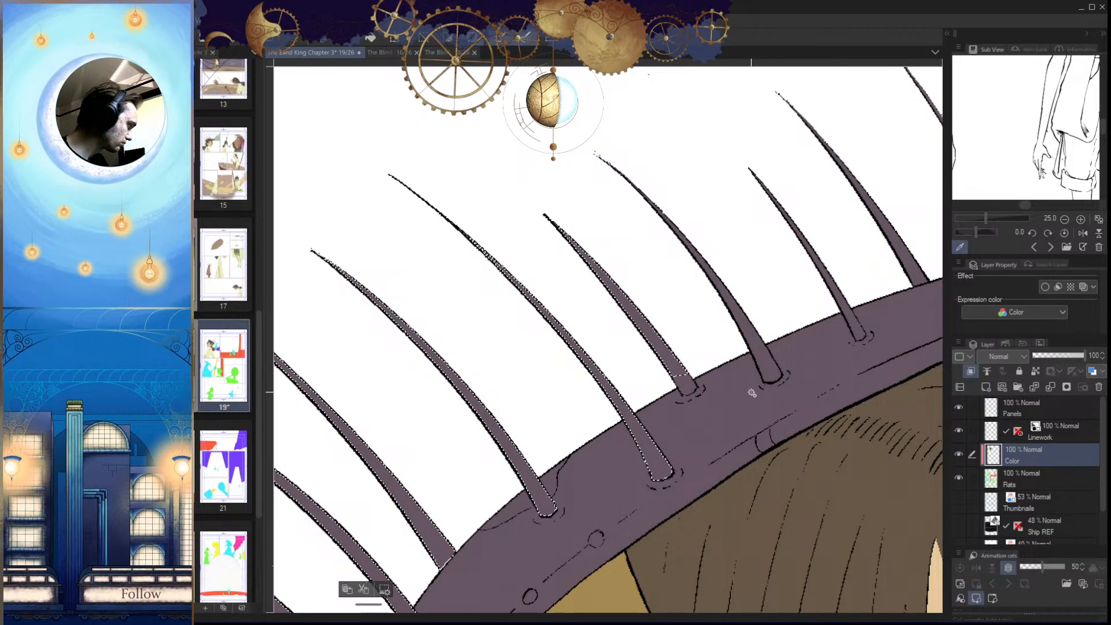
pyautogui.moveTo(826, 361)
pyautogui.mouseDown()
pyautogui.moveTo(725, 396)
pyautogui.moveTo(745, 422)
pyautogui.mouseUp()
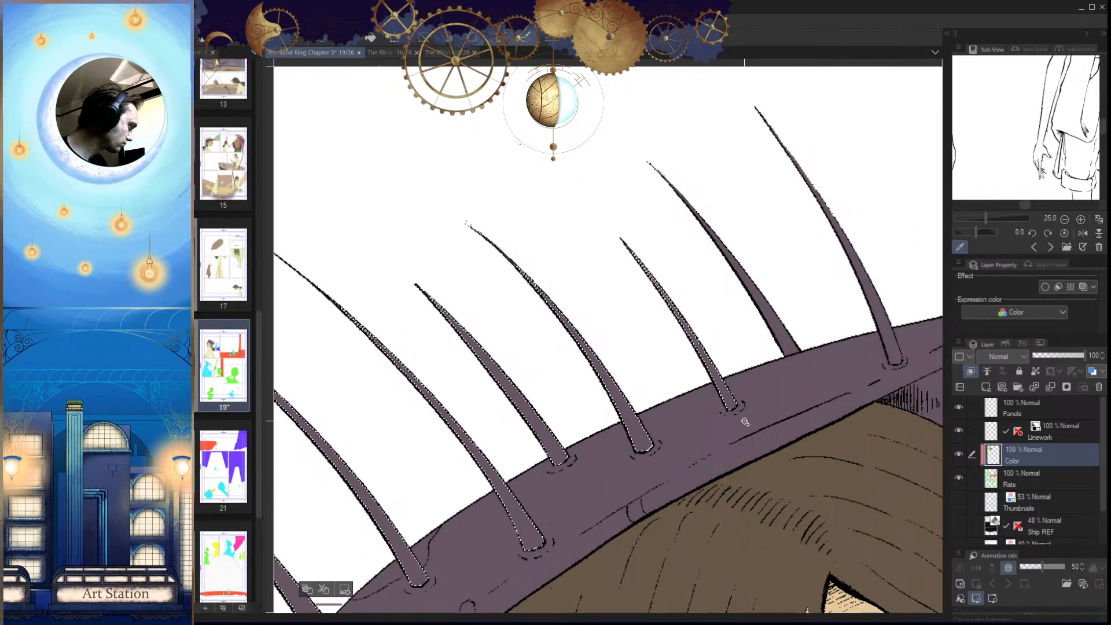
pyautogui.click(789, 340)
pyautogui.click(881, 318)
pyautogui.moveTo(873, 425); pyautogui.dragTo(811, 390)
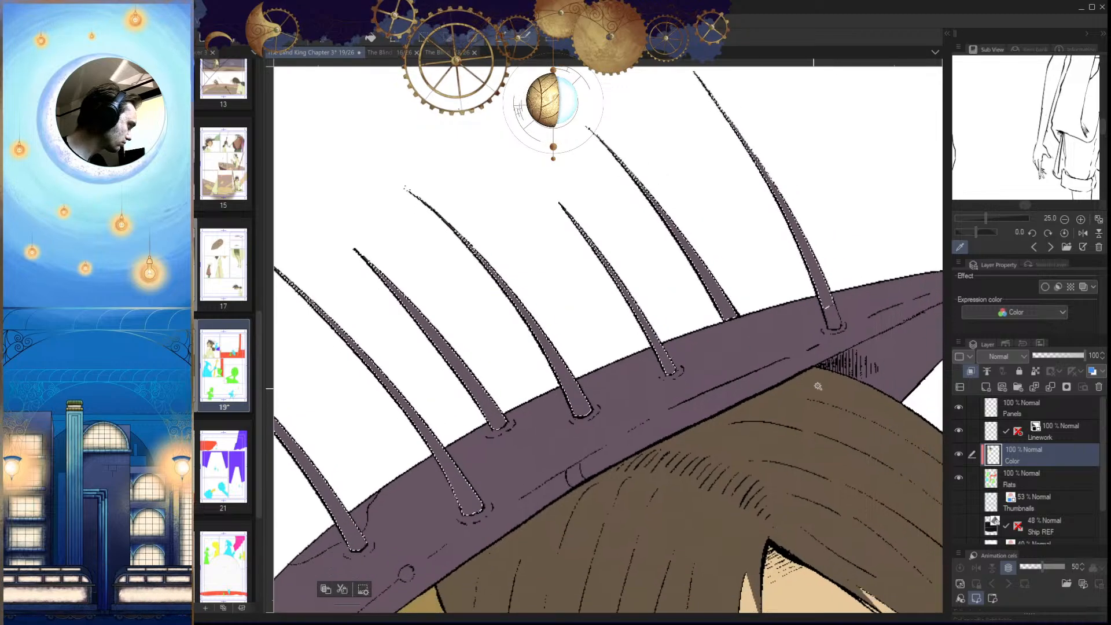
# Step: Fill the five selected spikes nearest the front of the hat with grey-teal
pyautogui.moveTo(828, 351); pyautogui.dragTo(805, 349)
pyautogui.press('g')
pyautogui.click(811, 310)
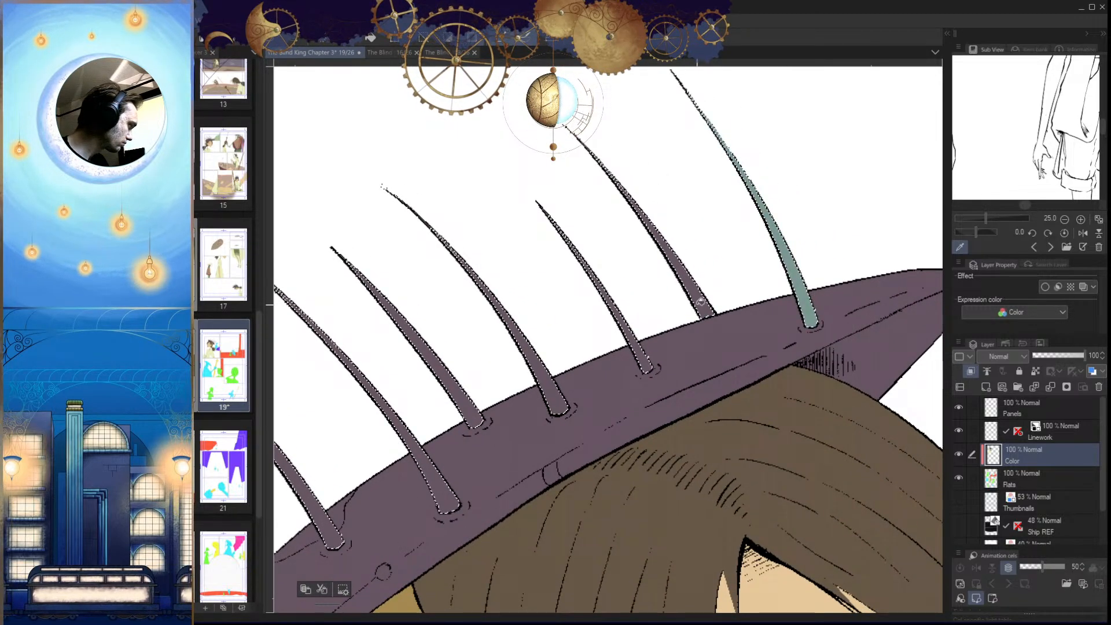
pyautogui.click(704, 309)
pyautogui.click(632, 334)
pyautogui.click(550, 389)
pyautogui.click(470, 410)
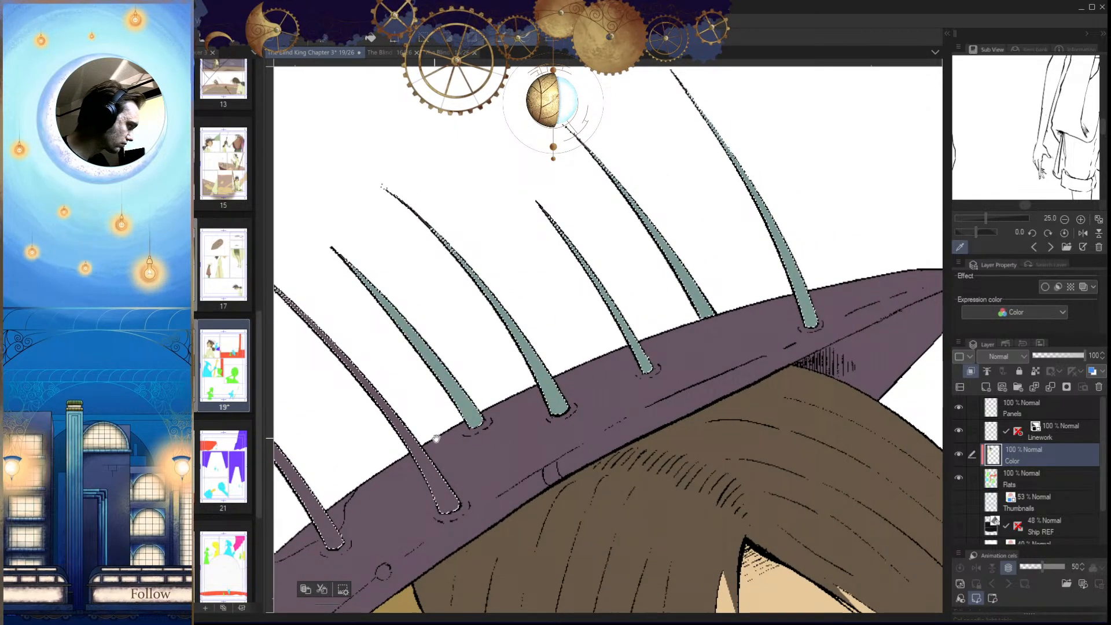
# Step: Fill the remaining selected spikes toward the back of the hat with grey-teal and deselect
pyautogui.moveTo(429, 450); pyautogui.dragTo(567, 393)
pyautogui.click(561, 401)
pyautogui.click(448, 445)
pyautogui.moveTo(359, 509); pyautogui.dragTo(497, 400)
pyautogui.click(494, 402)
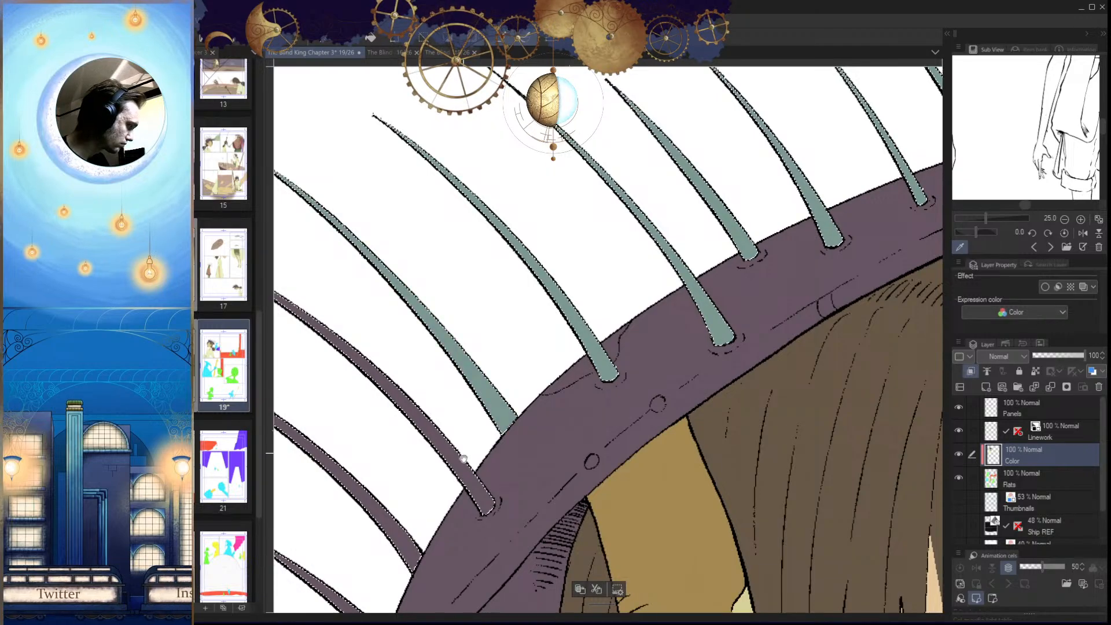
pyautogui.moveTo(466, 457); pyautogui.dragTo(542, 411)
pyautogui.click(538, 416)
pyautogui.click(468, 475)
pyautogui.moveTo(403, 546); pyautogui.dragTo(530, 430)
pyautogui.click(477, 370)
pyautogui.hotkey('ctrl', 'd')
# Step: Paint over the leftover purple at the narrow tips of the hat spikes with grey-teal
pyautogui.moveTo(462, 365); pyautogui.dragTo(508, 429)
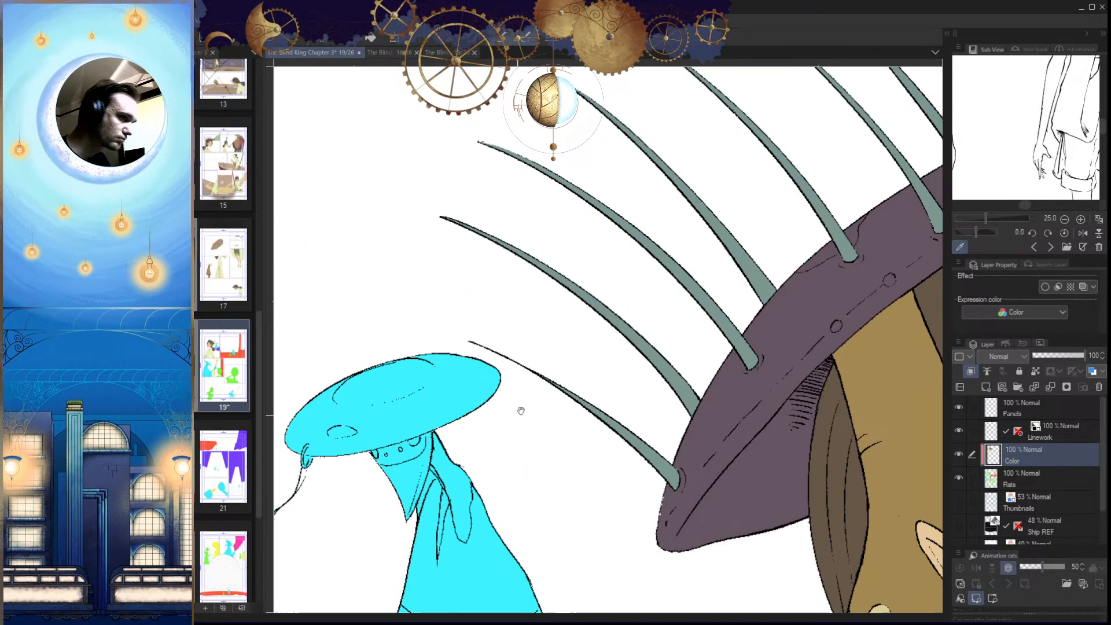
pyautogui.moveTo(664, 310); pyautogui.dragTo(568, 466)
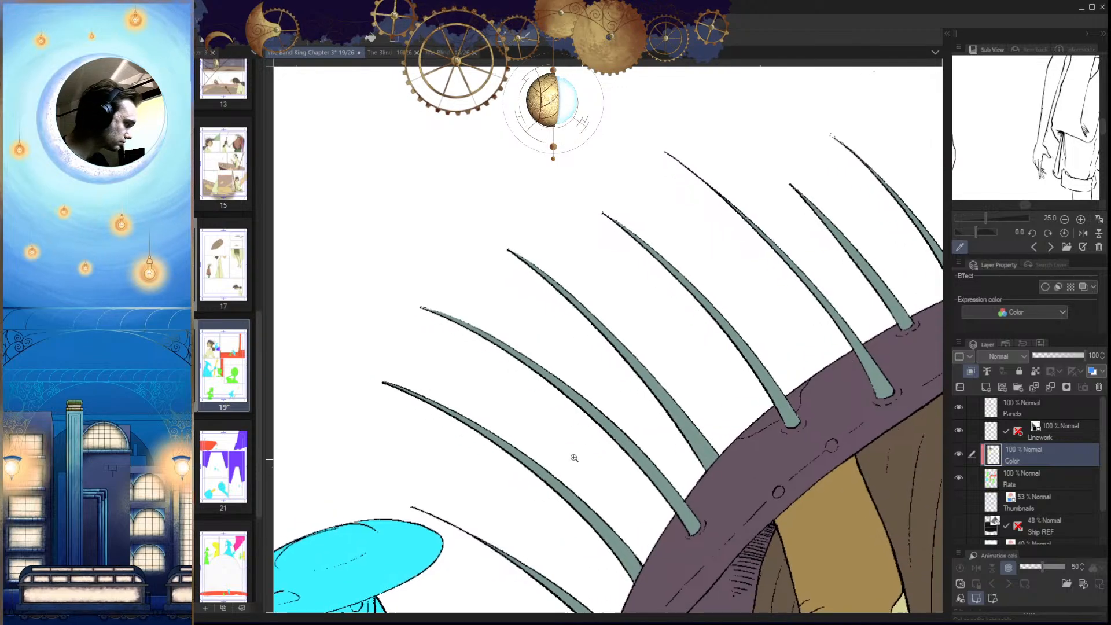
pyautogui.click(439, 405)
pyautogui.click(355, 358)
pyautogui.moveTo(526, 297); pyautogui.dragTo(524, 490)
pyautogui.moveTo(830, 271); pyautogui.dragTo(507, 377)
pyautogui.moveTo(452, 223); pyautogui.dragTo(418, 200)
pyautogui.moveTo(690, 251)
pyautogui.mouseDown()
pyautogui.moveTo(496, 374)
pyautogui.moveTo(385, 487)
pyautogui.mouseUp()
pyautogui.moveTo(694, 357); pyautogui.dragTo(441, 484)
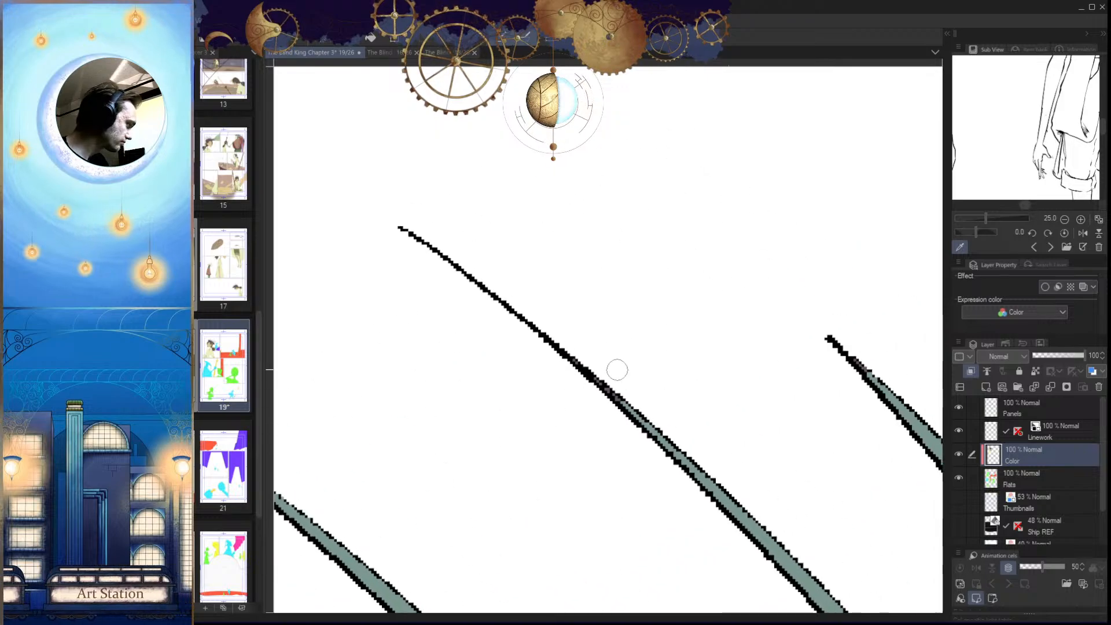
pyautogui.moveTo(563, 346); pyautogui.dragTo(647, 431)
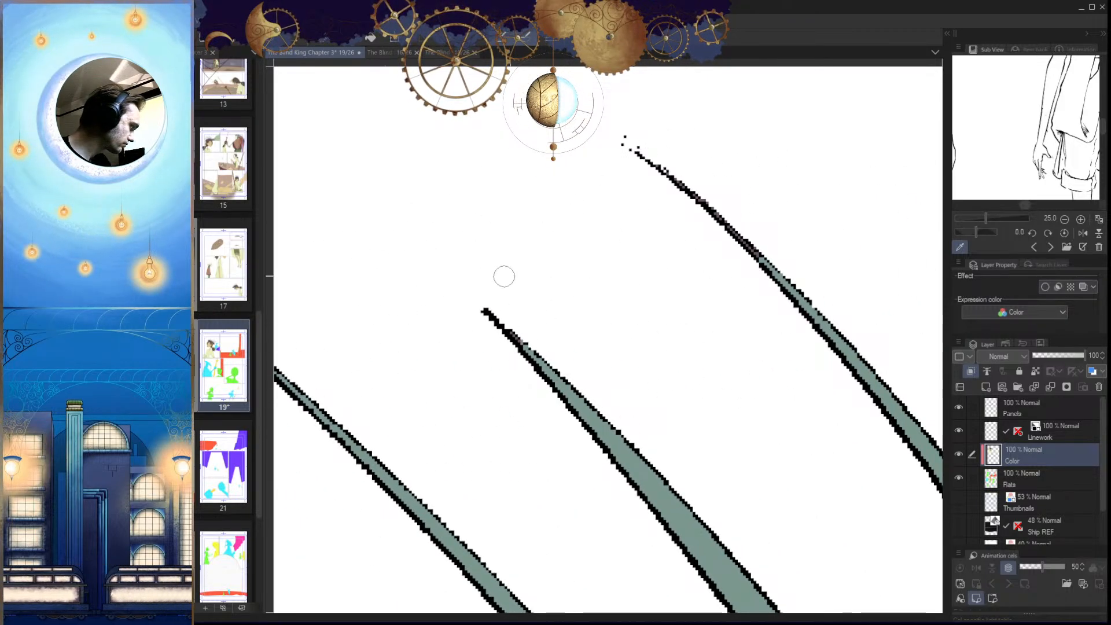
pyautogui.moveTo(706, 409); pyautogui.dragTo(606, 386)
pyautogui.moveTo(758, 446); pyautogui.dragTo(573, 471)
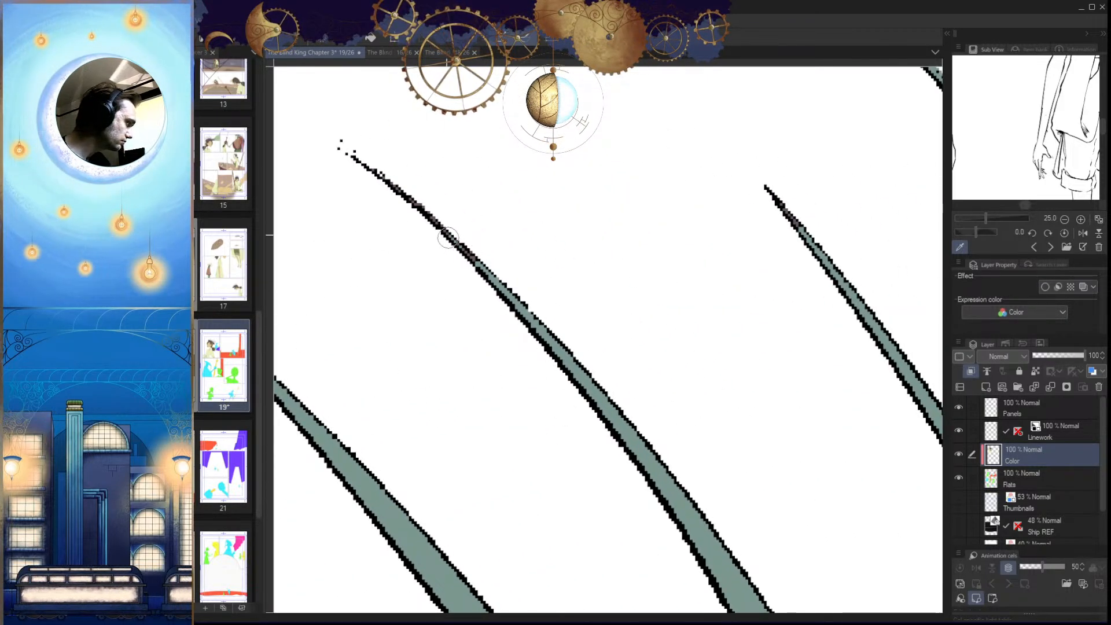
pyautogui.moveTo(712, 397); pyautogui.dragTo(497, 443)
pyautogui.moveTo(692, 266); pyautogui.dragTo(533, 347)
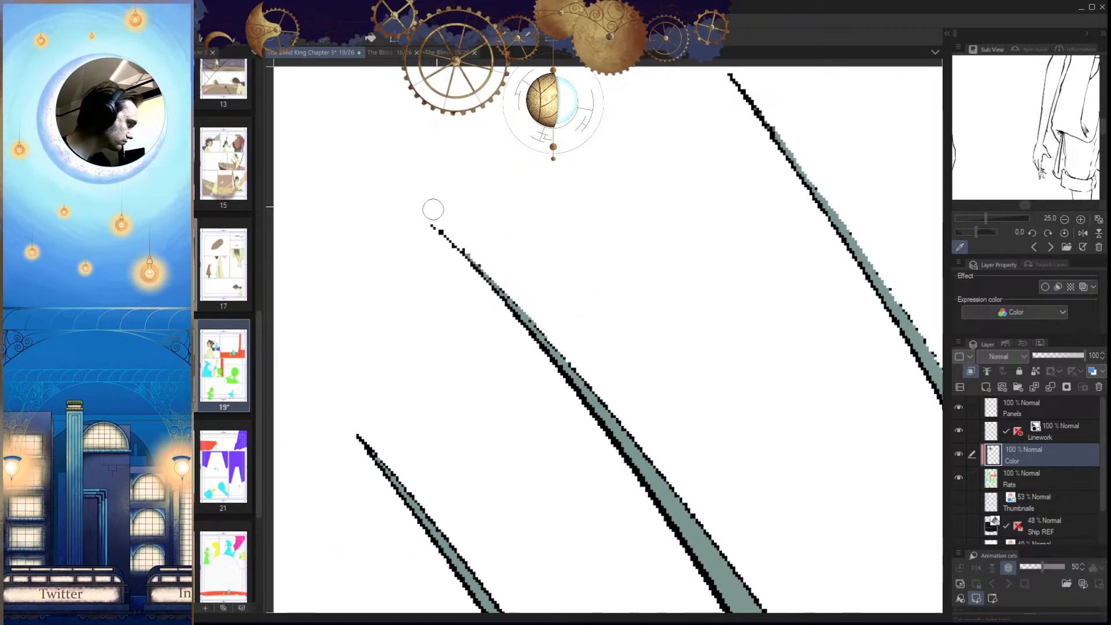
pyautogui.moveTo(752, 325); pyautogui.dragTo(479, 488)
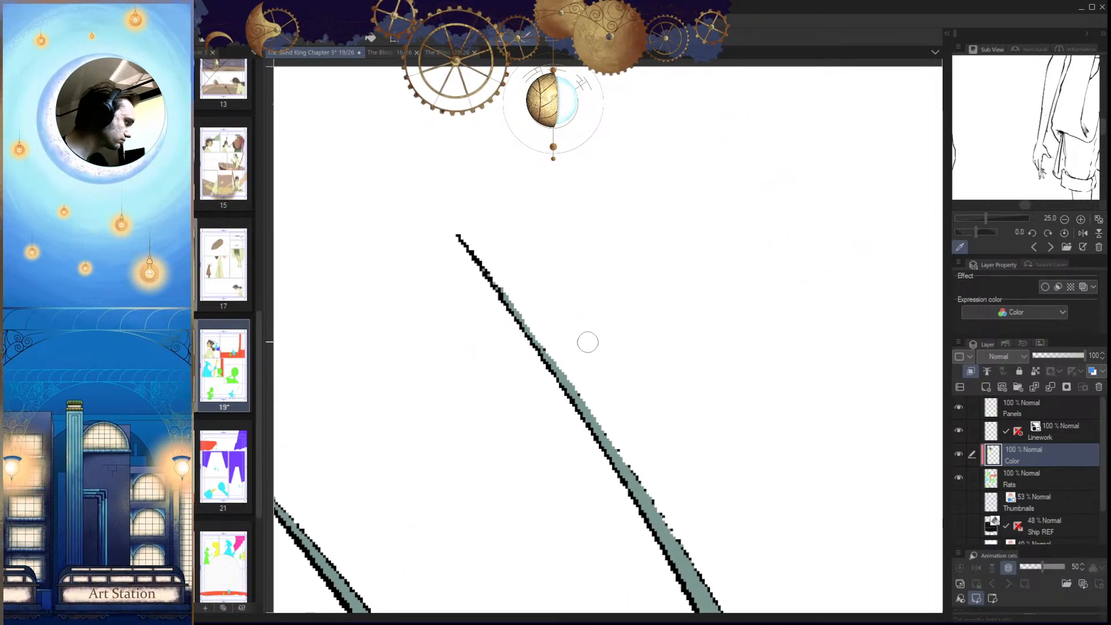
pyautogui.scroll(-5, 579, 341)
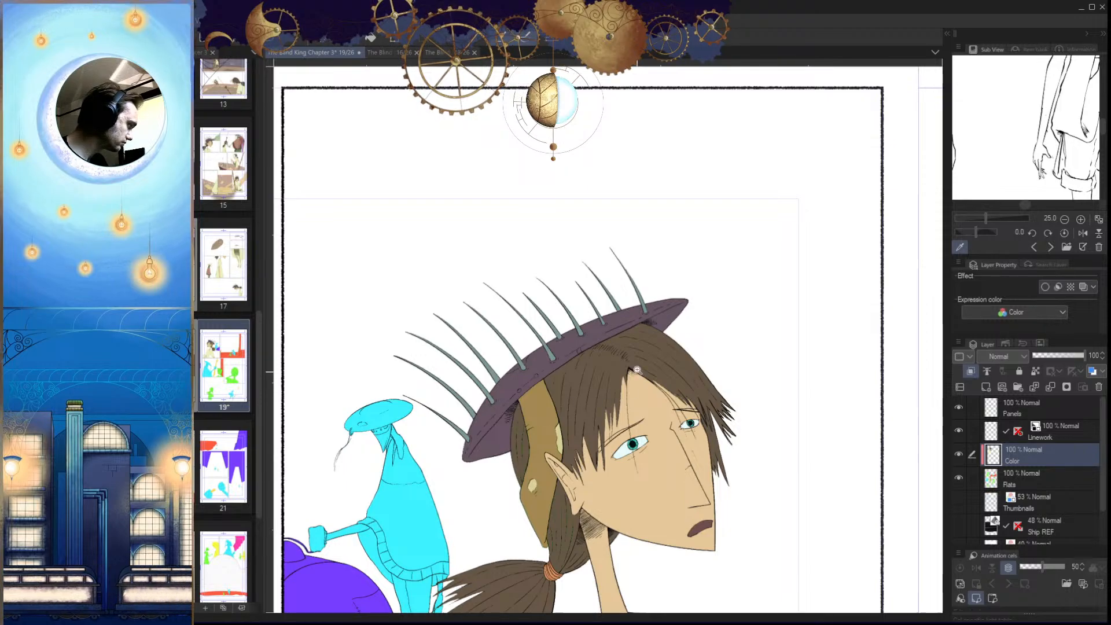
# Step: Sample the light brown of the hat's patch on page 16, then return to page 19
pyautogui.scroll(3, 637, 374)
pyautogui.click(390, 52)
pyautogui.scroll(-4, 668, 380)
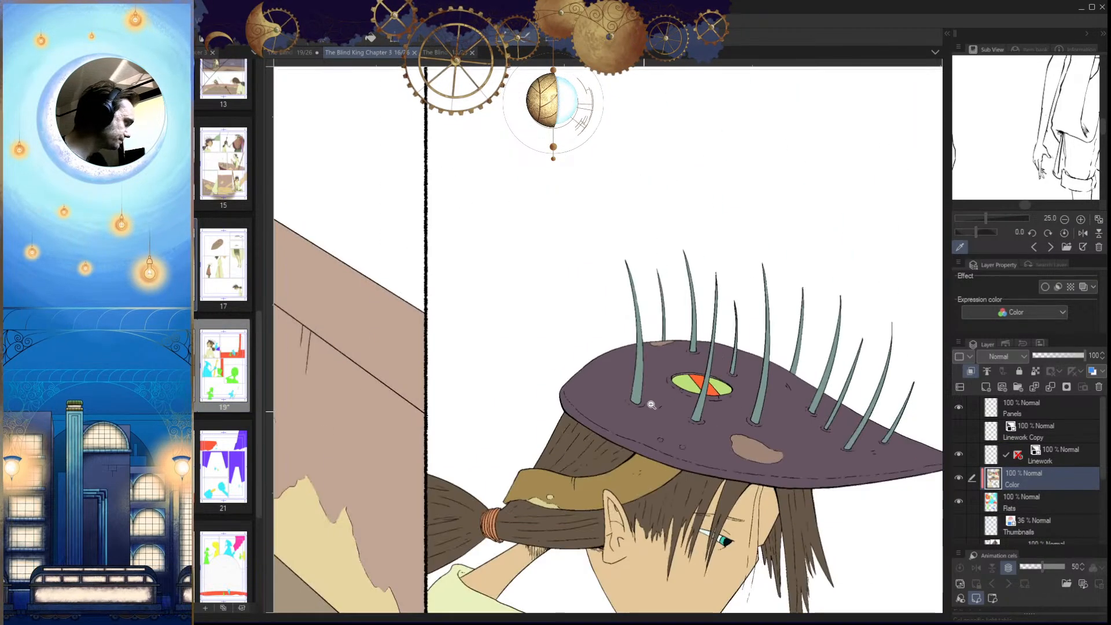
pyautogui.scroll(5, 677, 347)
pyautogui.click(299, 53)
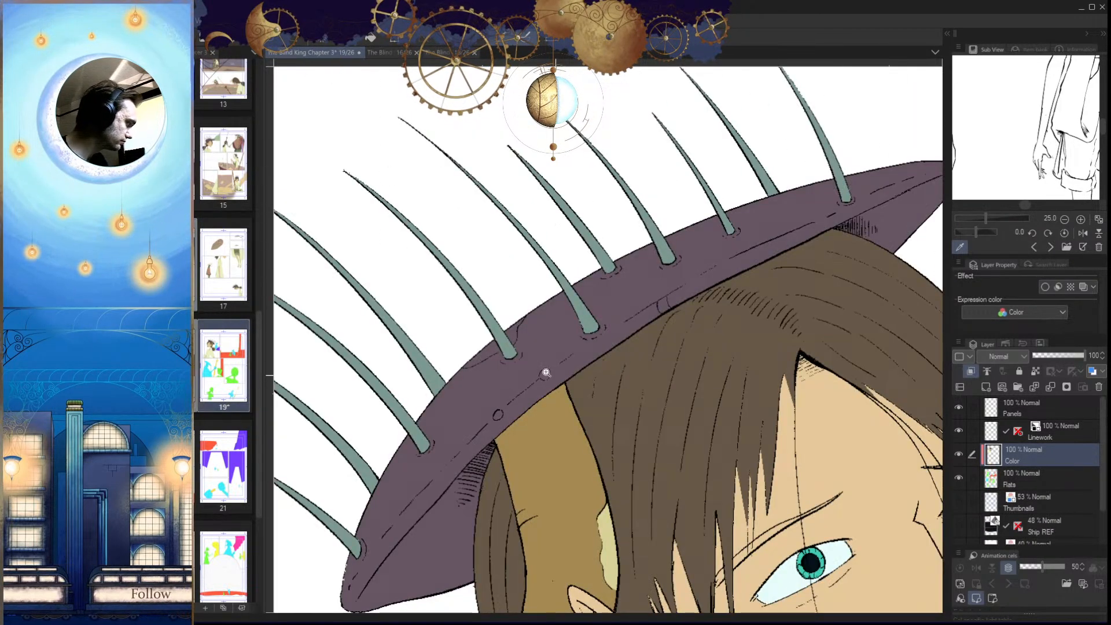
# Step: Colour the part of the brim patch behind the spike light brown, filling it in with the pen up to its outline
pyautogui.scroll(4, 453, 318)
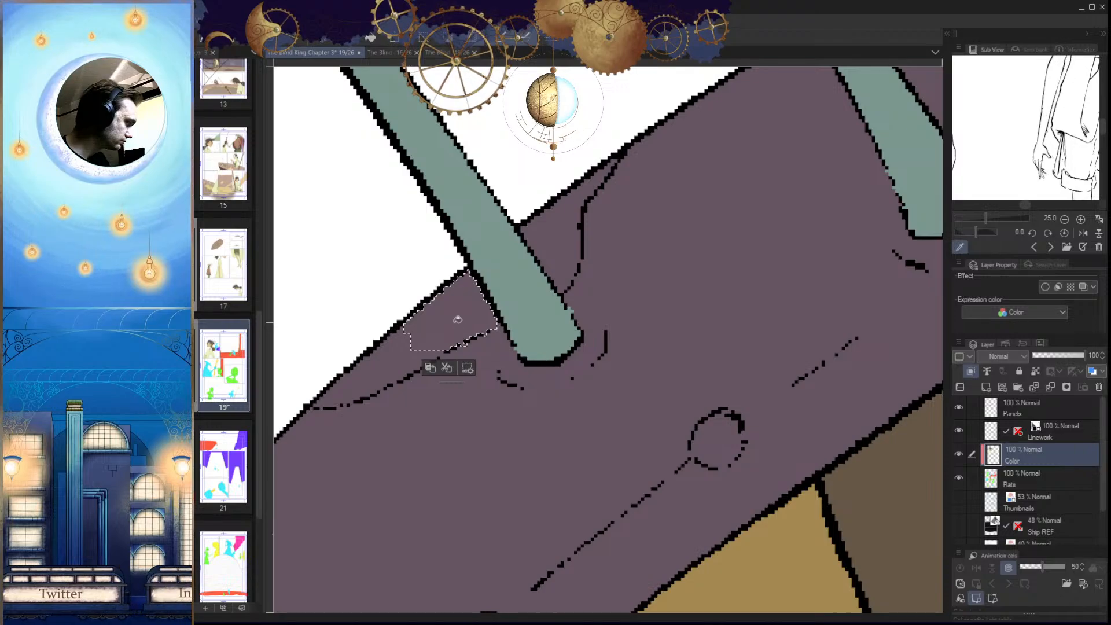
pyautogui.click(456, 320)
pyautogui.hotkey('ctrl', 'd')
pyautogui.moveTo(455, 349)
pyautogui.mouseDown()
pyautogui.moveTo(548, 327)
pyautogui.moveTo(369, 403)
pyautogui.mouseUp()
pyautogui.scroll(2, 548, 327)
pyautogui.press('p')
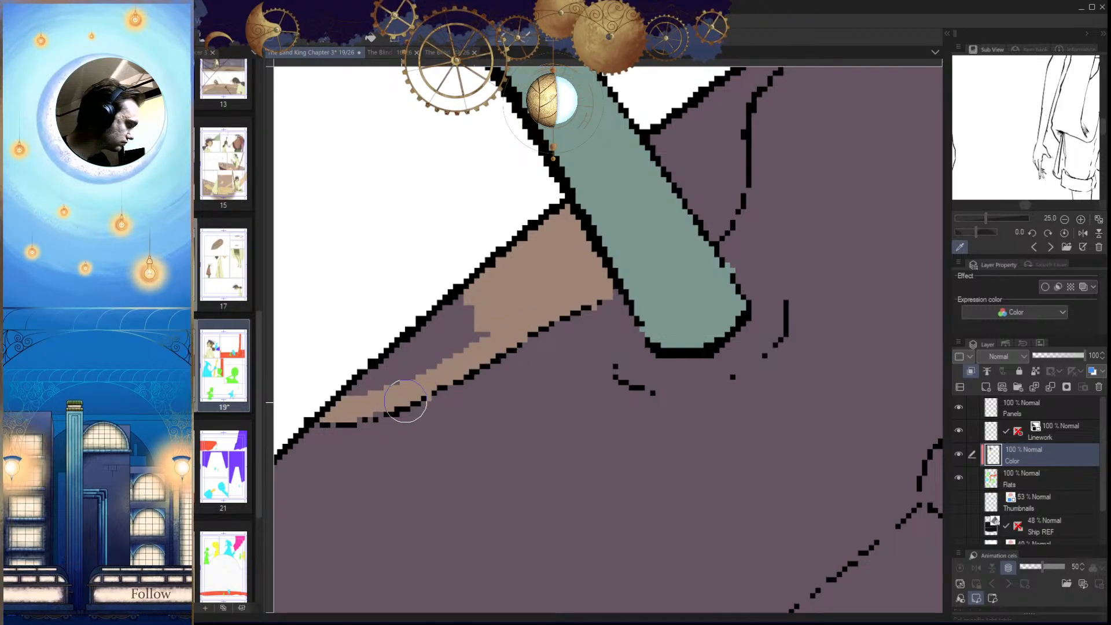
pyautogui.moveTo(497, 341)
pyautogui.mouseDown()
pyautogui.moveTo(352, 399)
pyautogui.moveTo(466, 301)
pyautogui.moveTo(470, 327)
pyautogui.mouseUp()
# Step: Select the brim patch's remaining area on the front side of the spike, fill it with light brown, and deselect
pyautogui.moveTo(546, 318); pyautogui.dragTo(340, 528)
pyautogui.press('w')
pyautogui.click(528, 371)
pyautogui.hotkey('alt', 'Delete')
pyautogui.hotkey('ctrl', 'd')
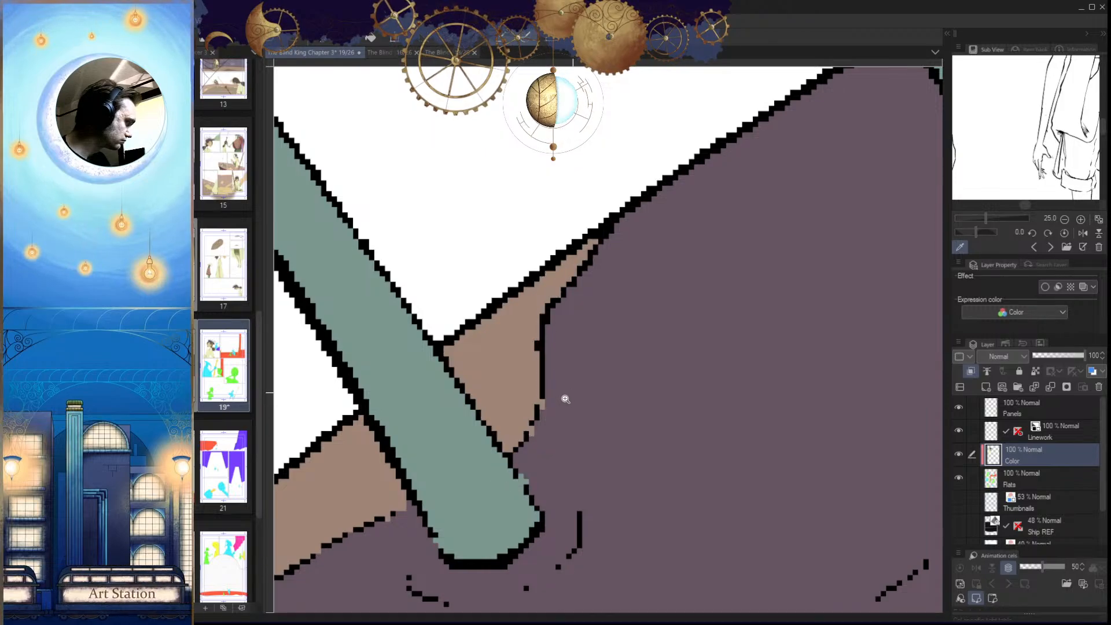
# Step: Inspect the spike bases and the brim edge along the whole hat for colouring gaps
pyautogui.scroll(-5, 578, 389)
pyautogui.moveTo(703, 391); pyautogui.dragTo(583, 455)
pyautogui.moveTo(452, 454); pyautogui.dragTo(486, 423)
pyautogui.scroll(5, 485, 424)
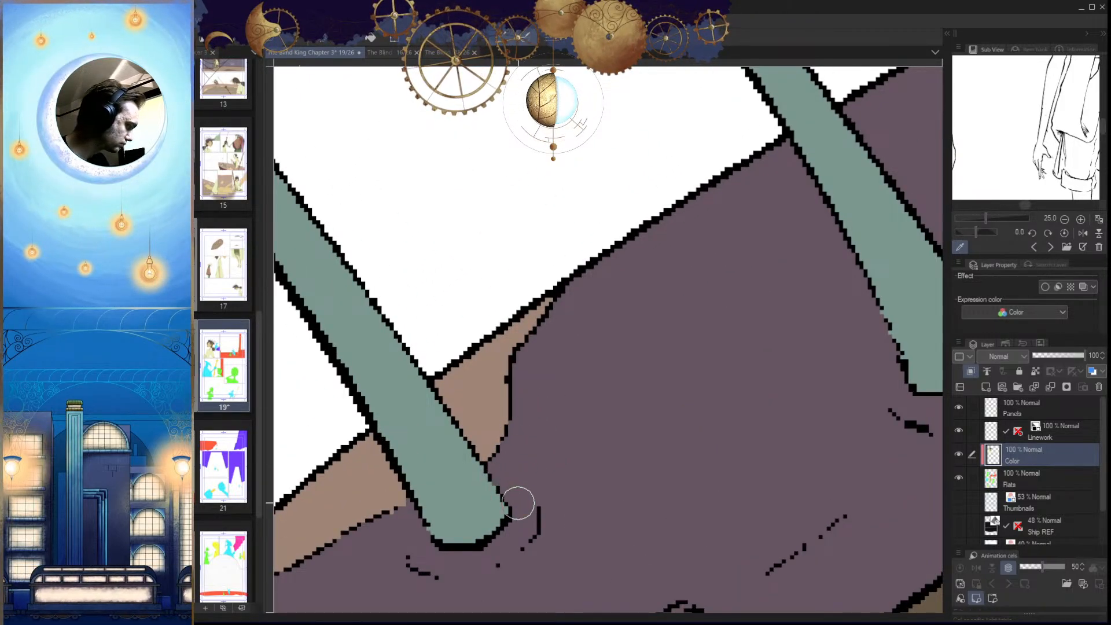
pyautogui.scroll(-5, 416, 533)
pyautogui.scroll(2, 565, 472)
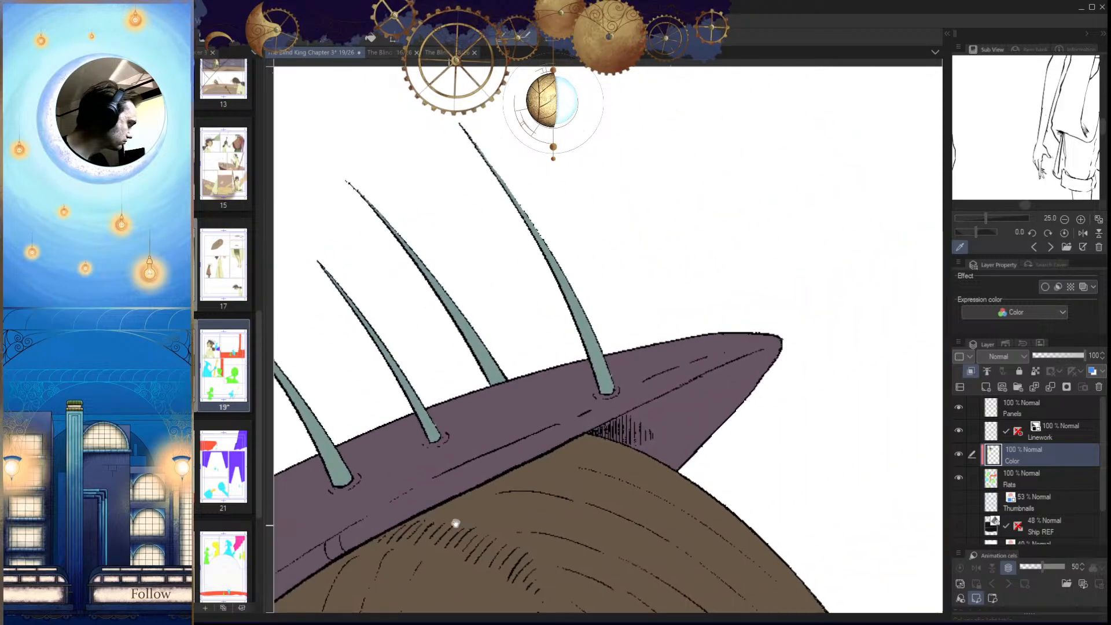
pyautogui.scroll(5, 616, 400)
pyautogui.scroll(-5, 596, 409)
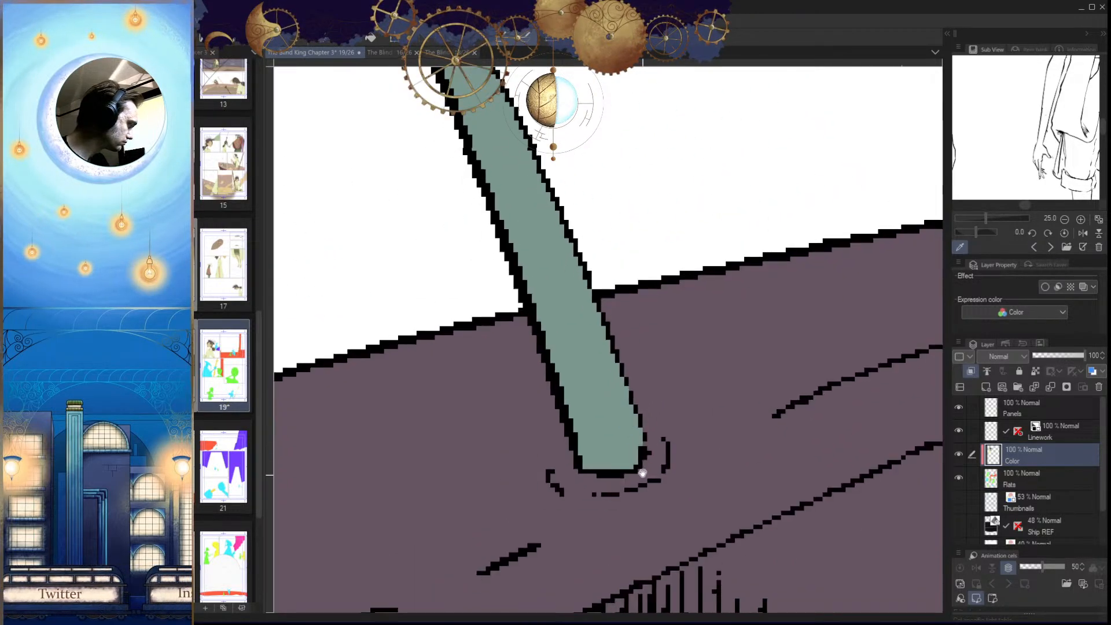
pyautogui.scroll(5, 441, 422)
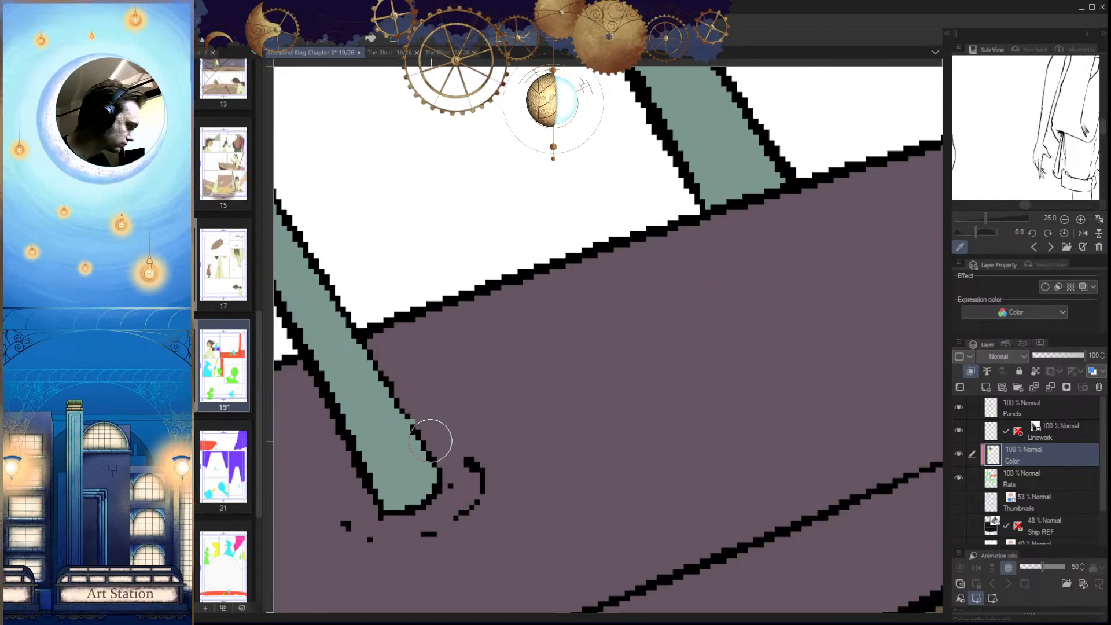
pyautogui.scroll(-5, 511, 467)
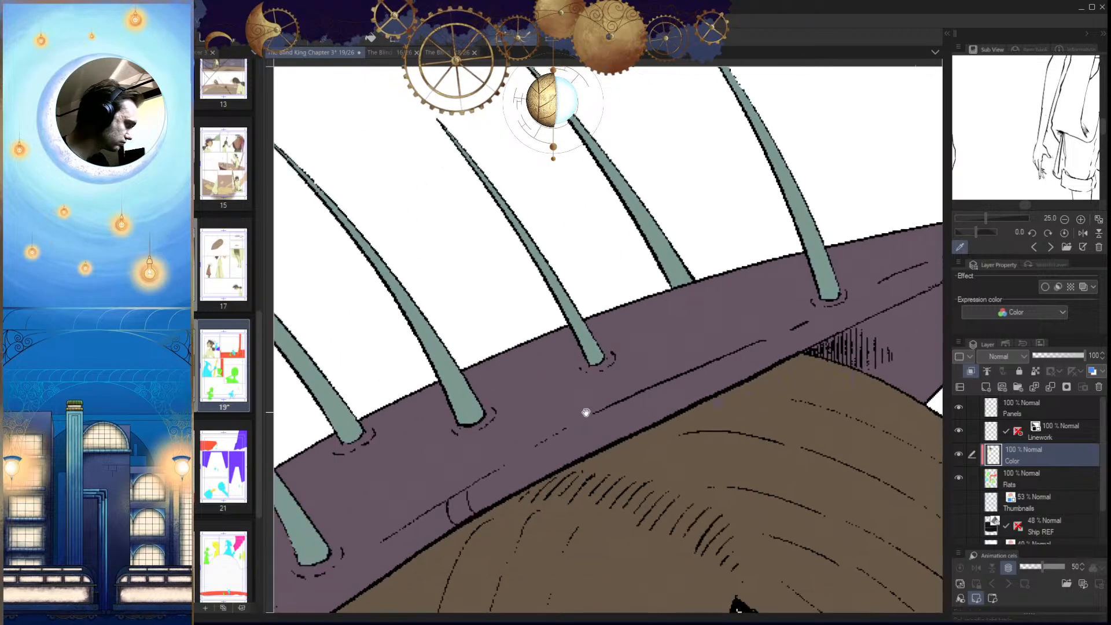
pyautogui.scroll(-5, 493, 413)
pyautogui.scroll(5, 501, 440)
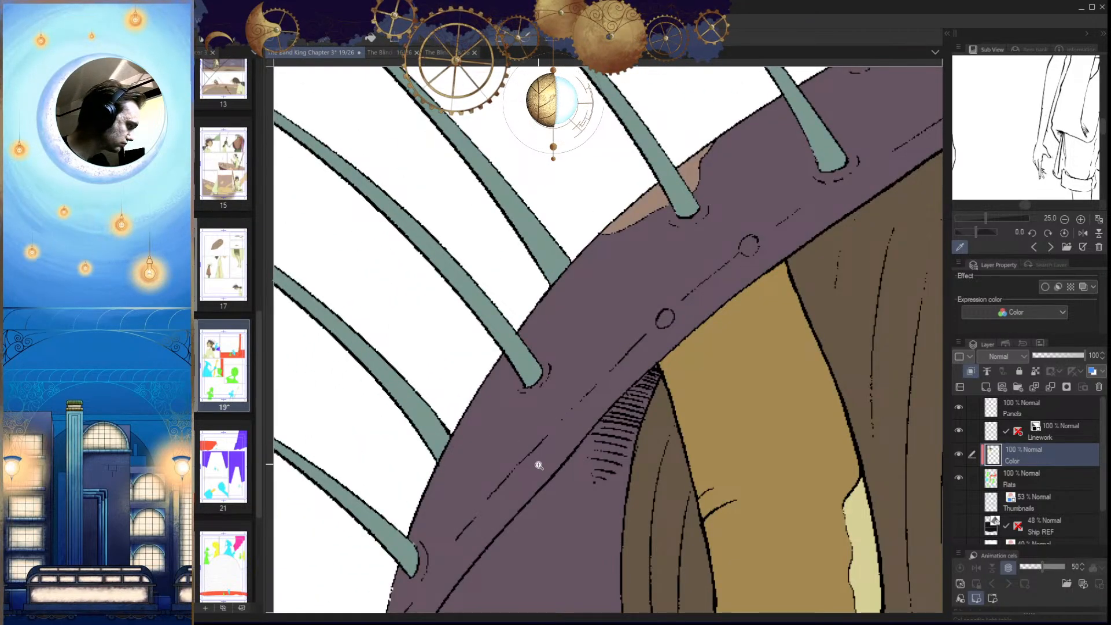
pyautogui.scroll(-5, 573, 407)
# Step: Save the page and view it mirrored at a reduced size
pyautogui.hotkey('ctrl', 's')
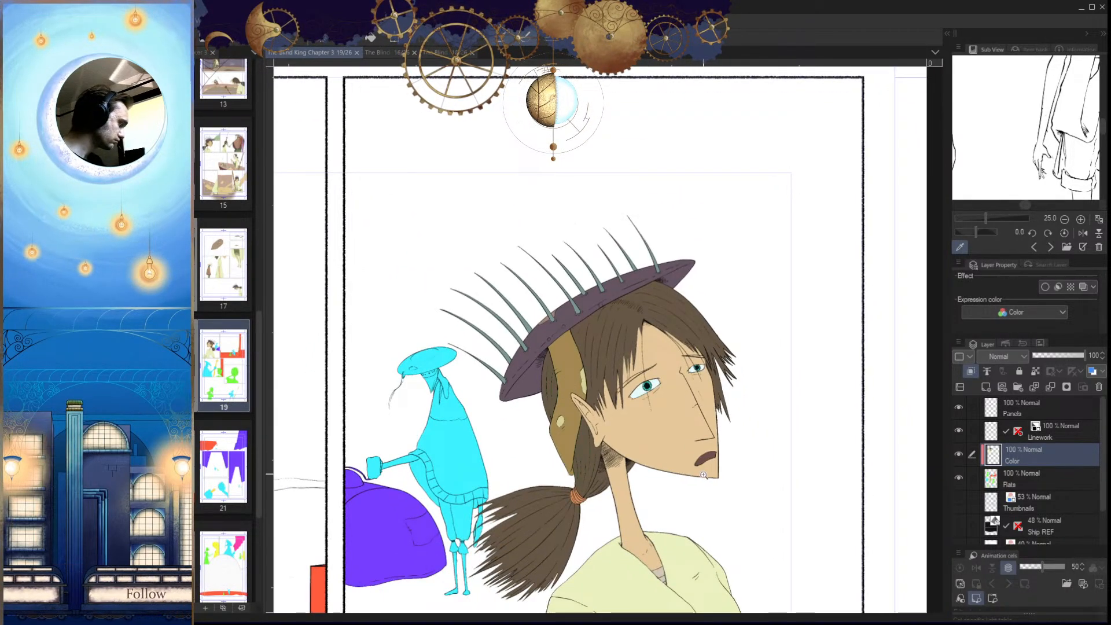
pyautogui.scroll(-5, 685, 419)
pyautogui.press('h')
pyautogui.scroll(-3, 699, 546)
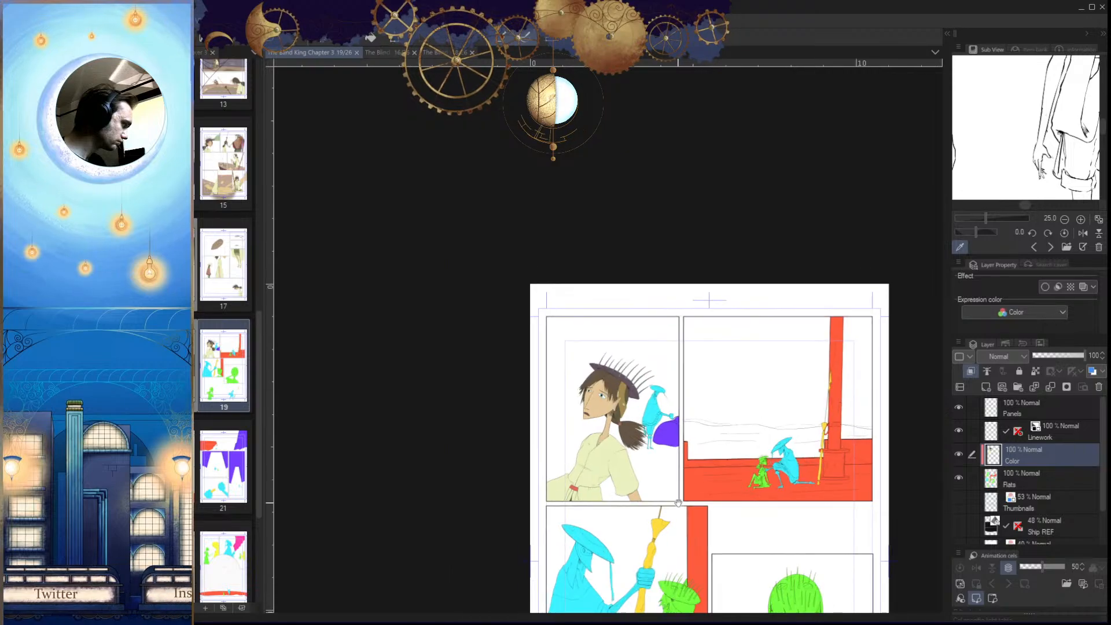
# Step: Examine the colours of the wide-hatted masked character on page 16, then return to page 19
pyautogui.click(389, 53)
pyautogui.scroll(-8, 694, 400)
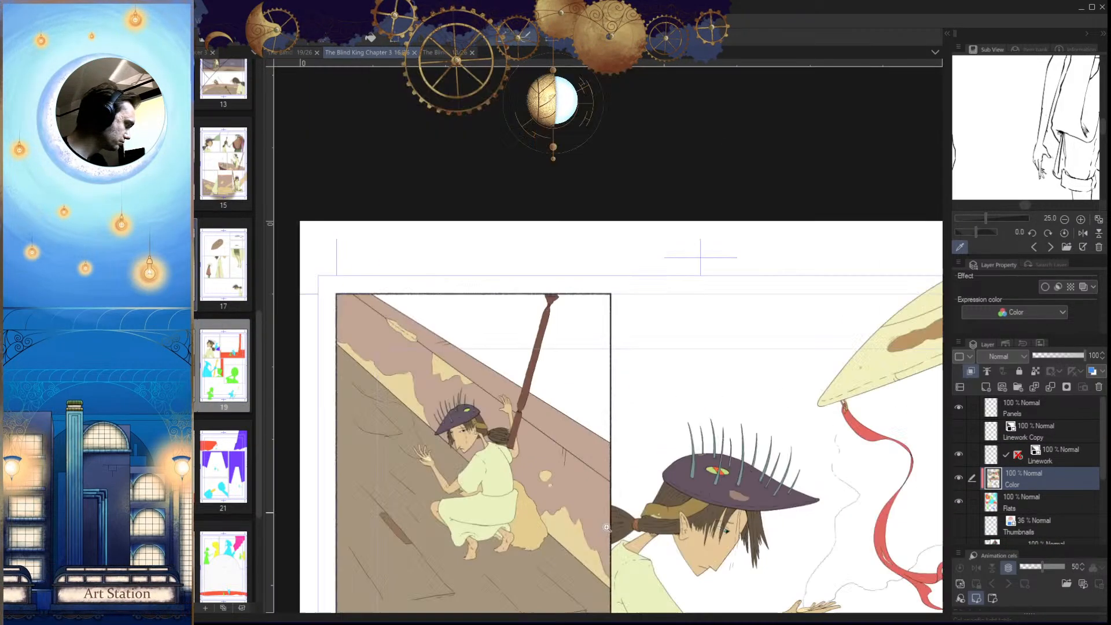
pyautogui.moveTo(749, 461); pyautogui.dragTo(650, 352)
pyautogui.scroll(2, 690, 439)
pyautogui.scroll(-1, 689, 438)
pyautogui.scroll(2, 739, 418)
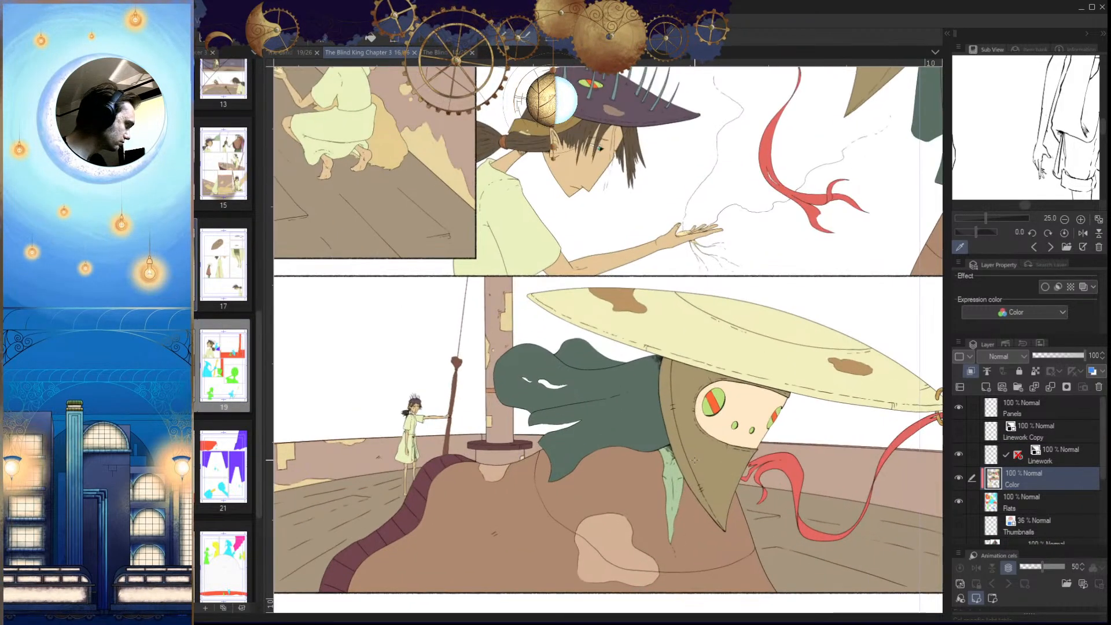
pyautogui.click(296, 52)
# Step: On the Flats layer, erase the cyan inside the small ring on the cyan character's hat brim
pyautogui.scroll(10, 664, 400)
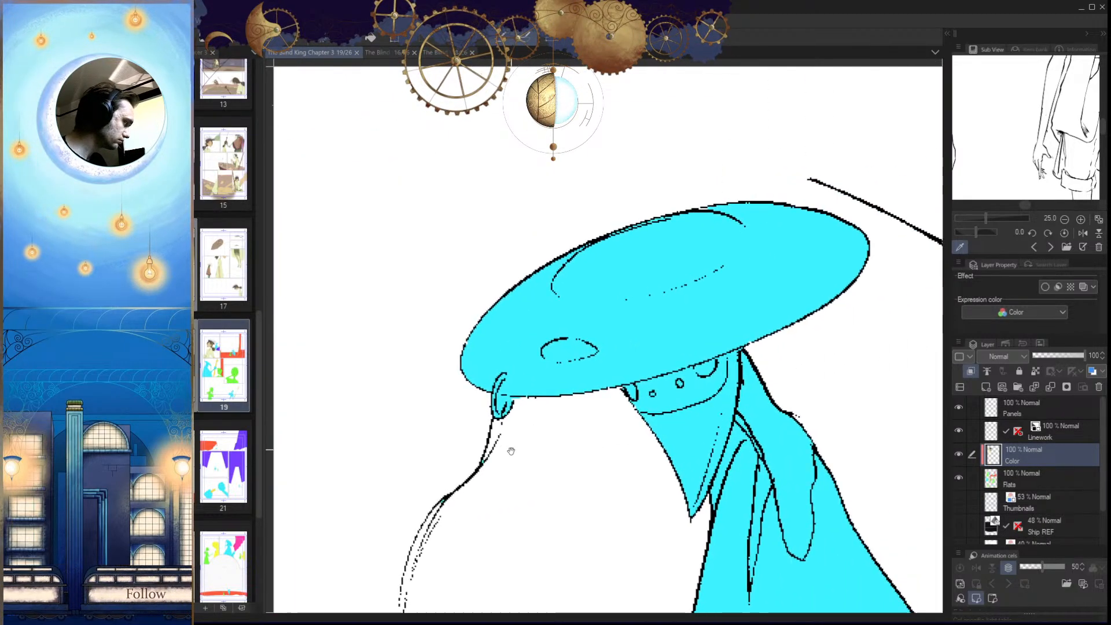
pyautogui.scroll(4, 665, 515)
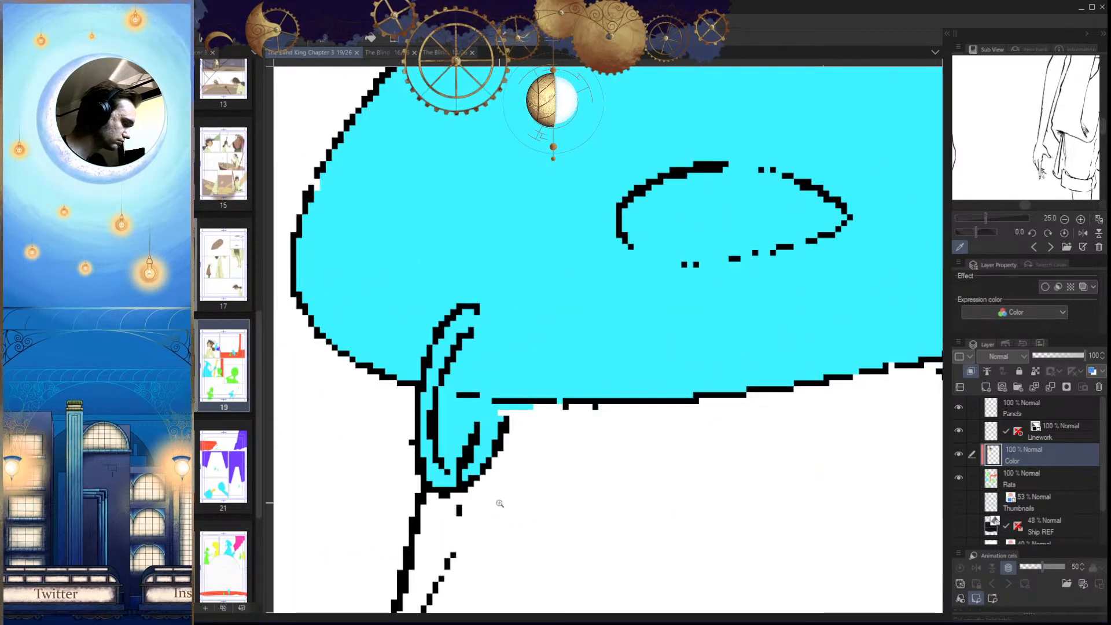
pyautogui.click(1017, 480)
pyautogui.moveTo(475, 412)
pyautogui.mouseDown()
pyautogui.moveTo(458, 445)
pyautogui.moveTo(448, 431)
pyautogui.moveTo(486, 419)
pyautogui.moveTo(483, 405)
pyautogui.moveTo(466, 414)
pyautogui.mouseUp()
pyautogui.scroll(-5, 466, 414)
pyautogui.scroll(2, 575, 461)
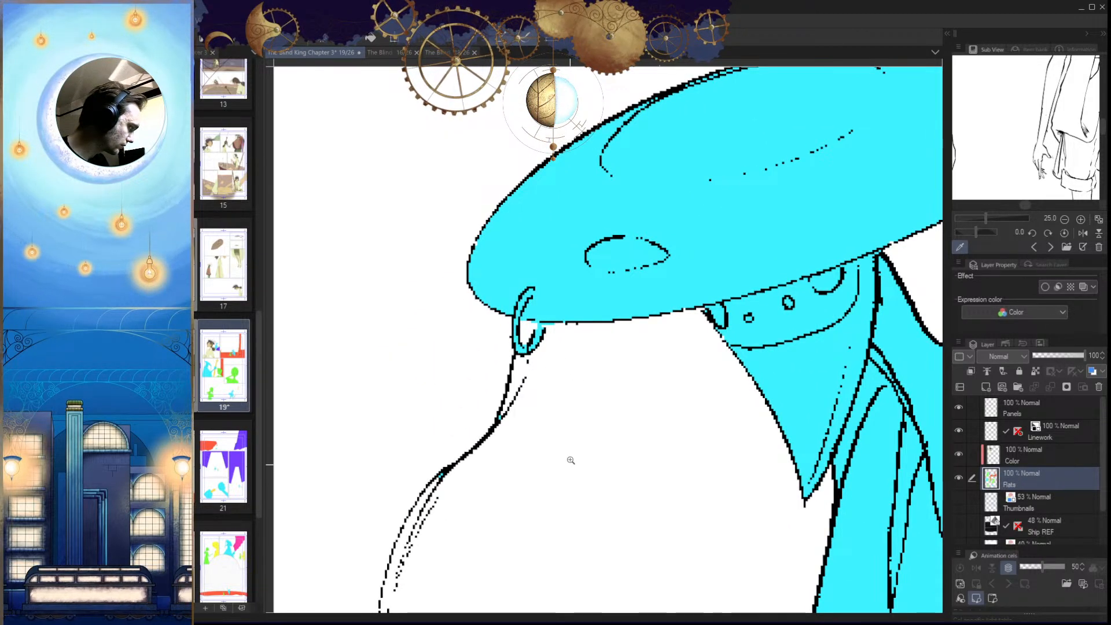
# Step: On the Flats layer, paint cyan into the upper part of the ribbon hanging from the hat-brim ring
pyautogui.scroll(4, 563, 361)
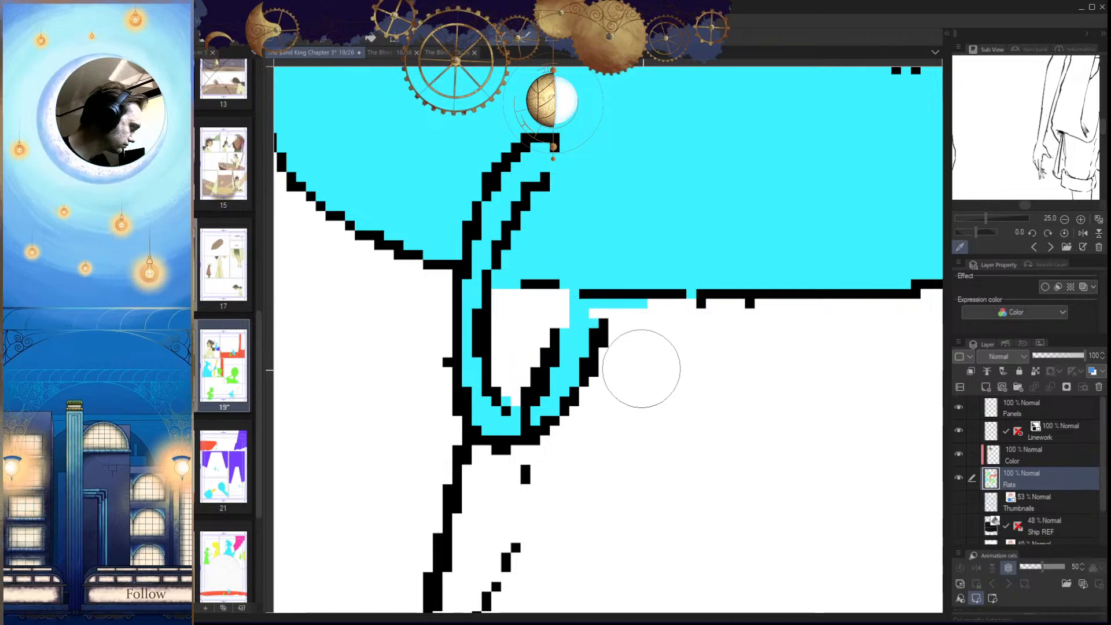
pyautogui.scroll(-6, 633, 359)
pyautogui.scroll(4, 609, 387)
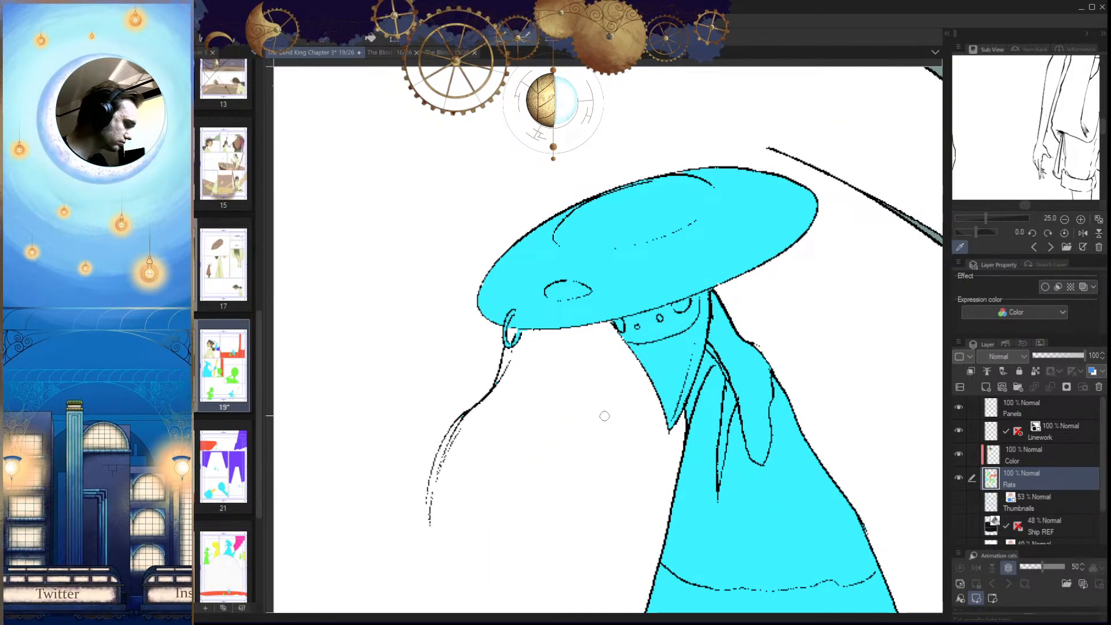
pyautogui.scroll(4, 516, 341)
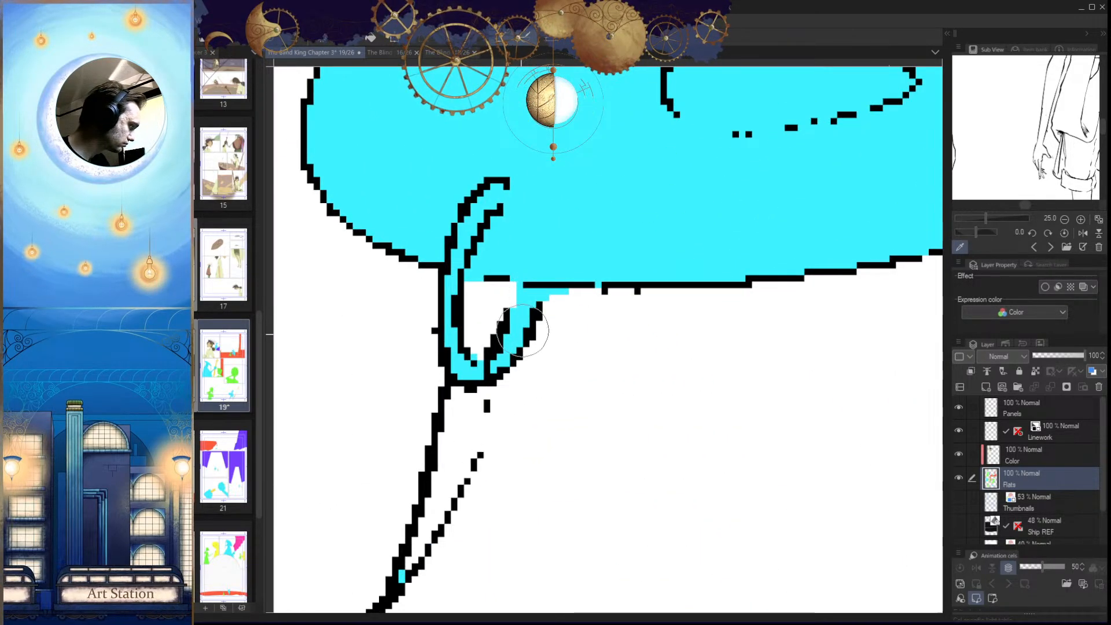
pyautogui.scroll(-3, 510, 340)
pyautogui.scroll(3, 510, 342)
pyautogui.moveTo(512, 344); pyautogui.dragTo(489, 443)
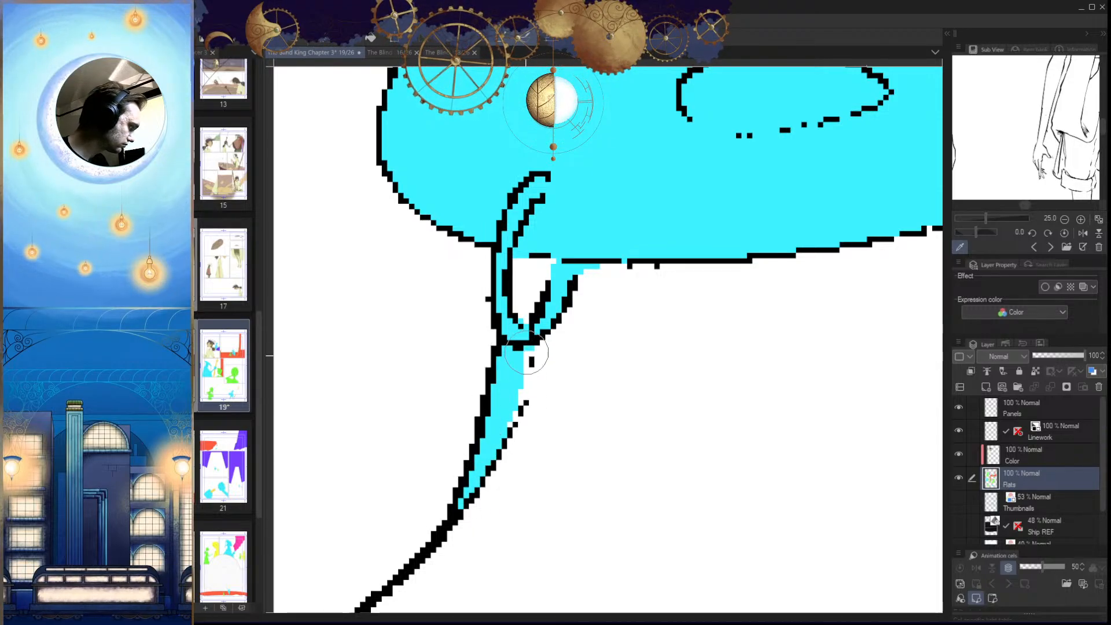
# Step: Paint the curved lower tail of the hat ribbon cyan down to its tip on the Flats layer
pyautogui.scroll(-4, 466, 527)
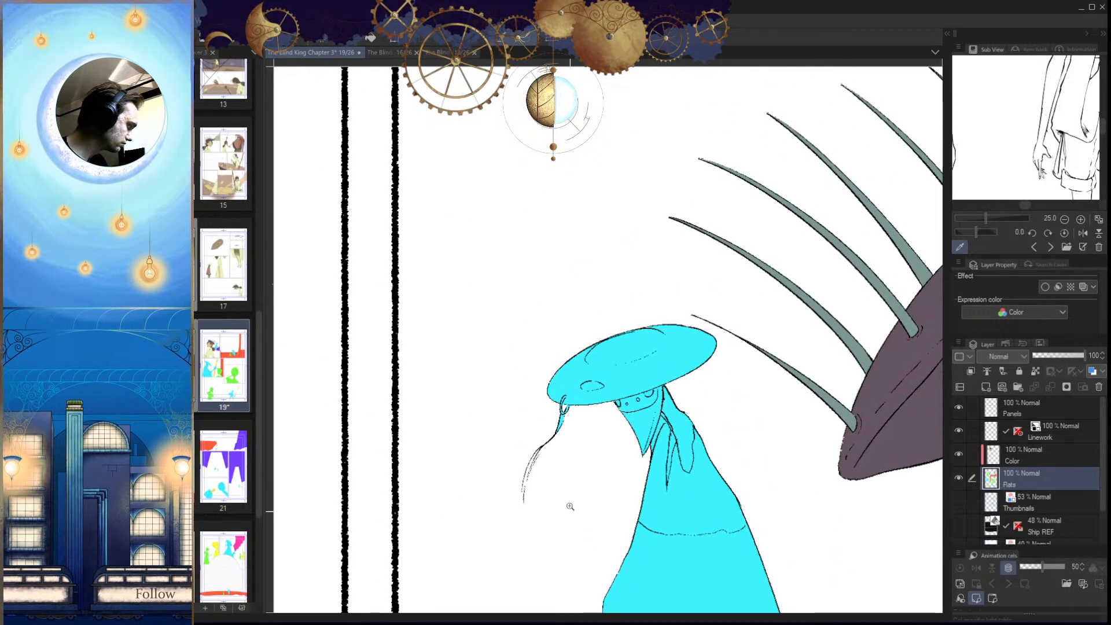
pyautogui.scroll(5, 558, 437)
pyautogui.moveTo(506, 448); pyautogui.dragTo(492, 499)
pyautogui.moveTo(504, 460)
pyautogui.mouseDown()
pyautogui.moveTo(562, 297)
pyautogui.moveTo(530, 447)
pyautogui.mouseUp()
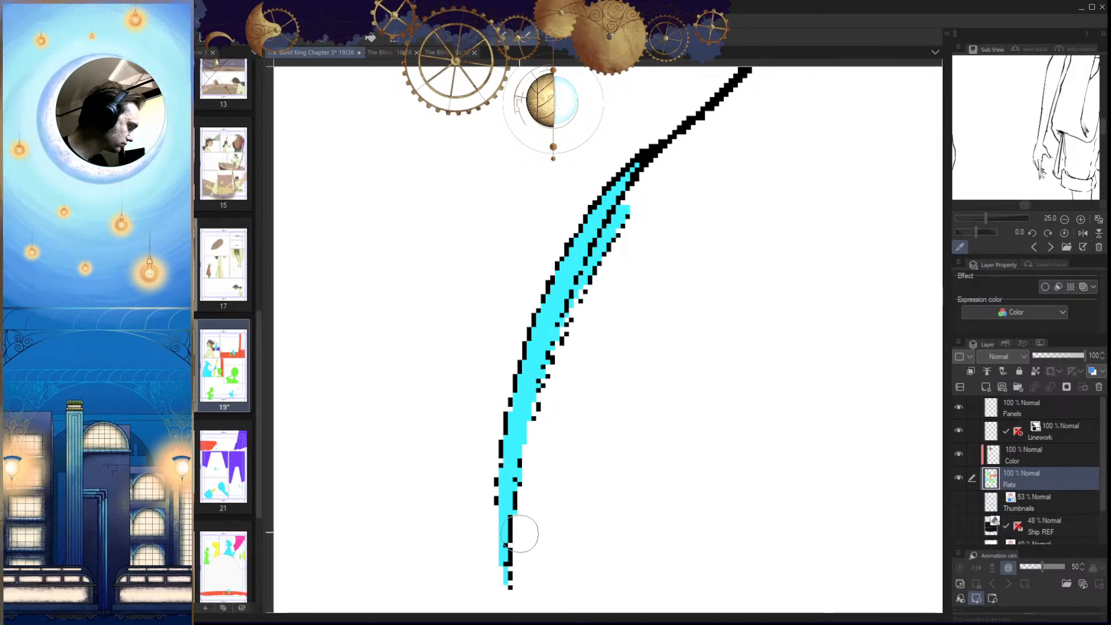
pyautogui.scroll(-6, 523, 561)
pyautogui.scroll(2, 466, 515)
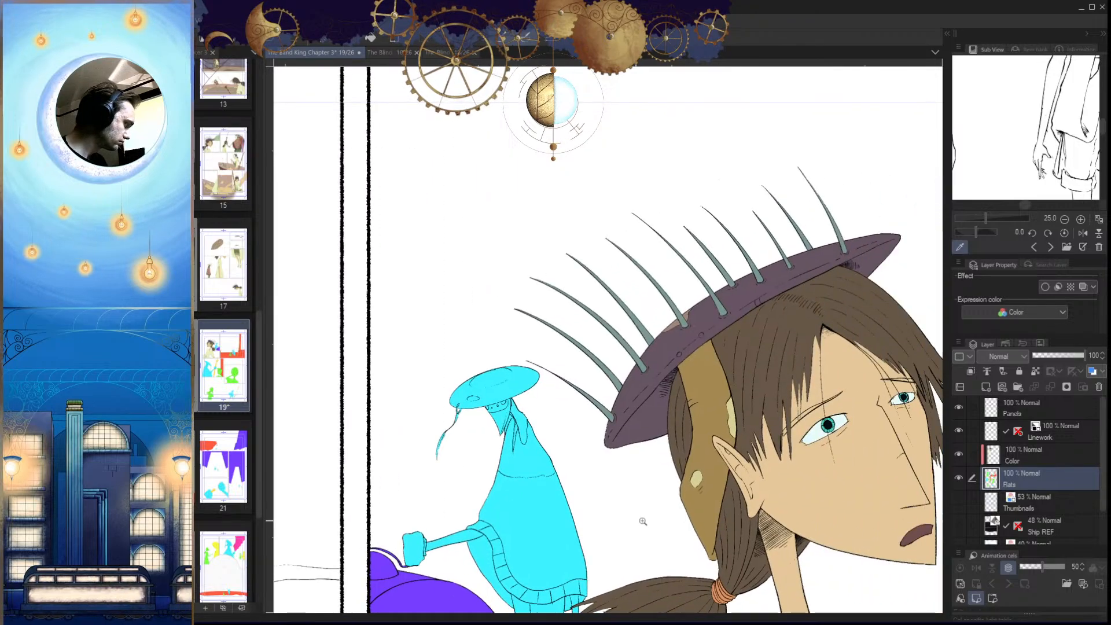
# Step: On the Color layer, select the cyan character's wide hat area and fill it with pale yellow
pyautogui.scroll(5, 485, 428)
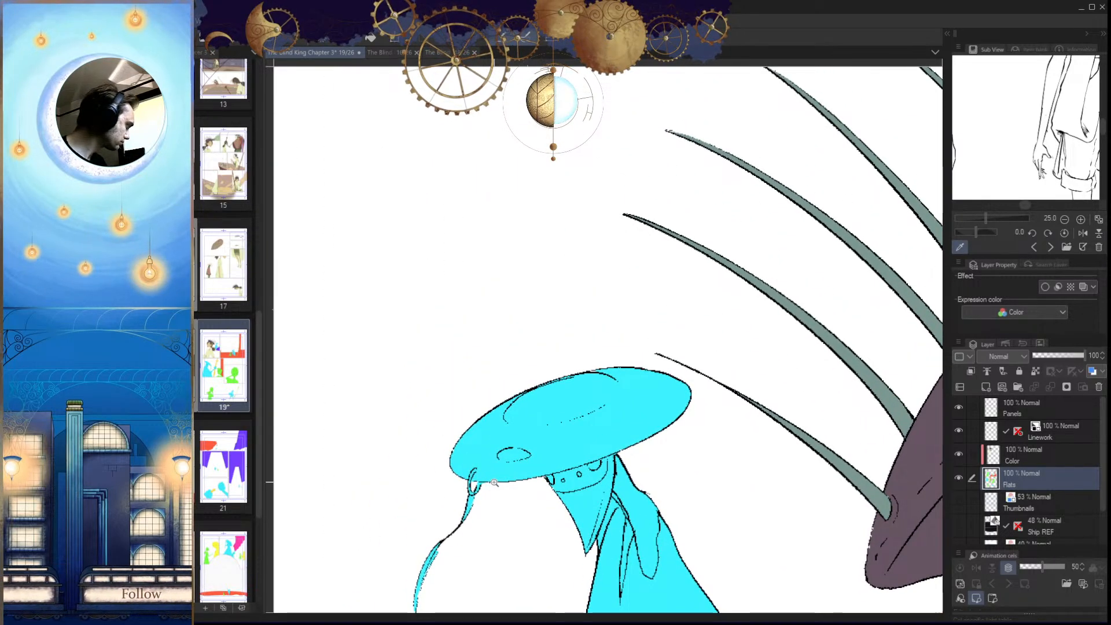
pyautogui.click(1027, 458)
pyautogui.scroll(4, 492, 521)
pyautogui.scroll(-1, 492, 521)
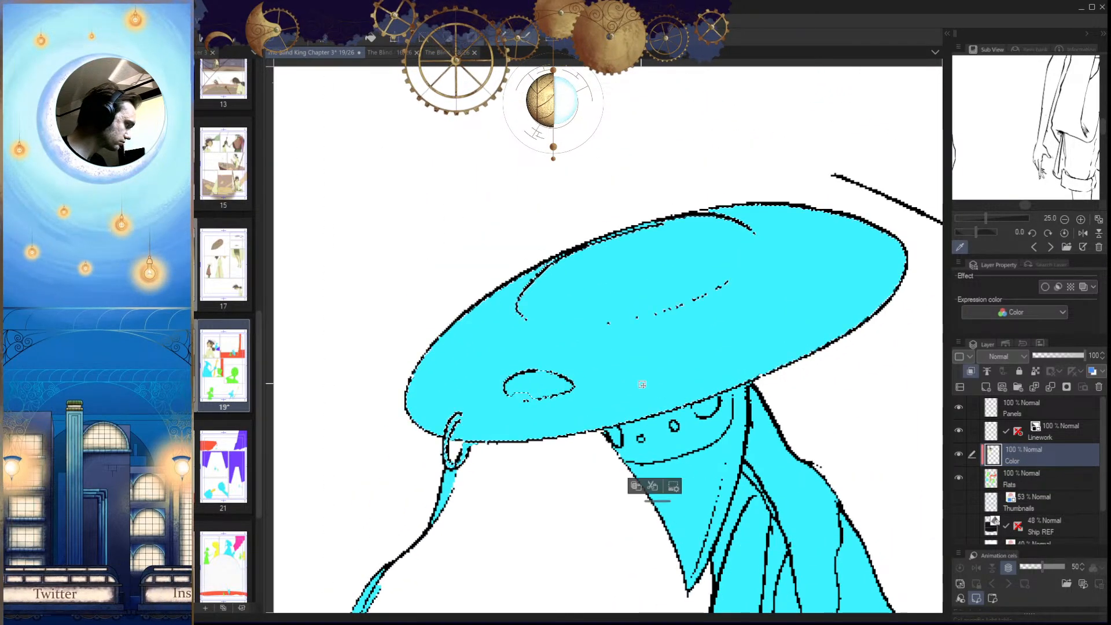
pyautogui.press('g')
pyautogui.click(590, 405)
pyautogui.hotkey('ctrl', 'd')
# Step: Fill the remaining cyan oval on the hat with pale yellow and cover the leftover gaps along the hat outline
pyautogui.scroll(2, 547, 395)
pyautogui.press('w')
pyautogui.click(541, 396)
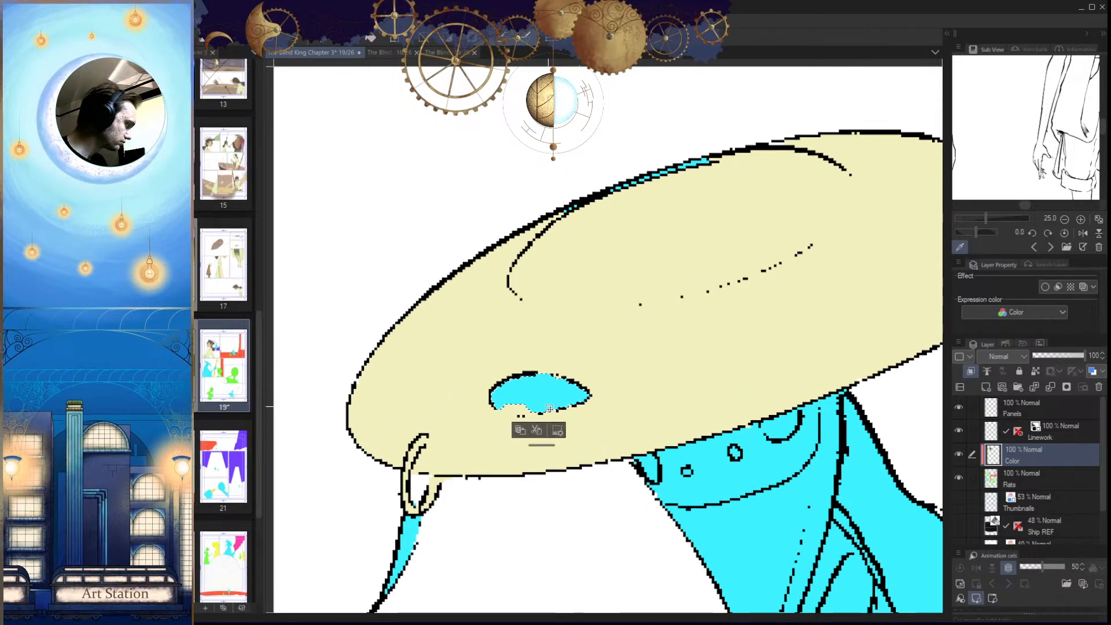
pyautogui.press('g')
pyautogui.click(544, 396)
pyautogui.hotkey('ctrl', 'd')
pyautogui.moveTo(680, 209); pyautogui.dragTo(648, 279)
pyautogui.moveTo(525, 415); pyautogui.dragTo(577, 361)
pyautogui.moveTo(748, 421); pyautogui.dragTo(487, 472)
pyautogui.moveTo(463, 387)
pyautogui.mouseDown()
pyautogui.moveTo(516, 260)
pyautogui.moveTo(497, 284)
pyautogui.mouseUp()
# Step: Check the hat's patch colour on page 16 and paint the oval patch on page 19's hat brown
pyautogui.click(397, 57)
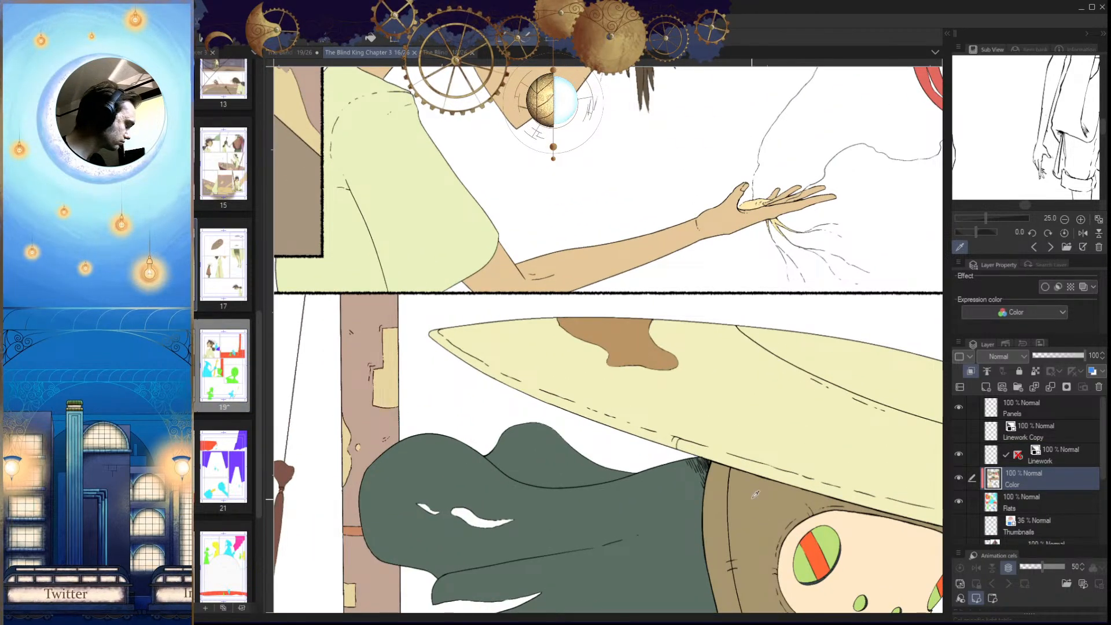
pyautogui.click(289, 52)
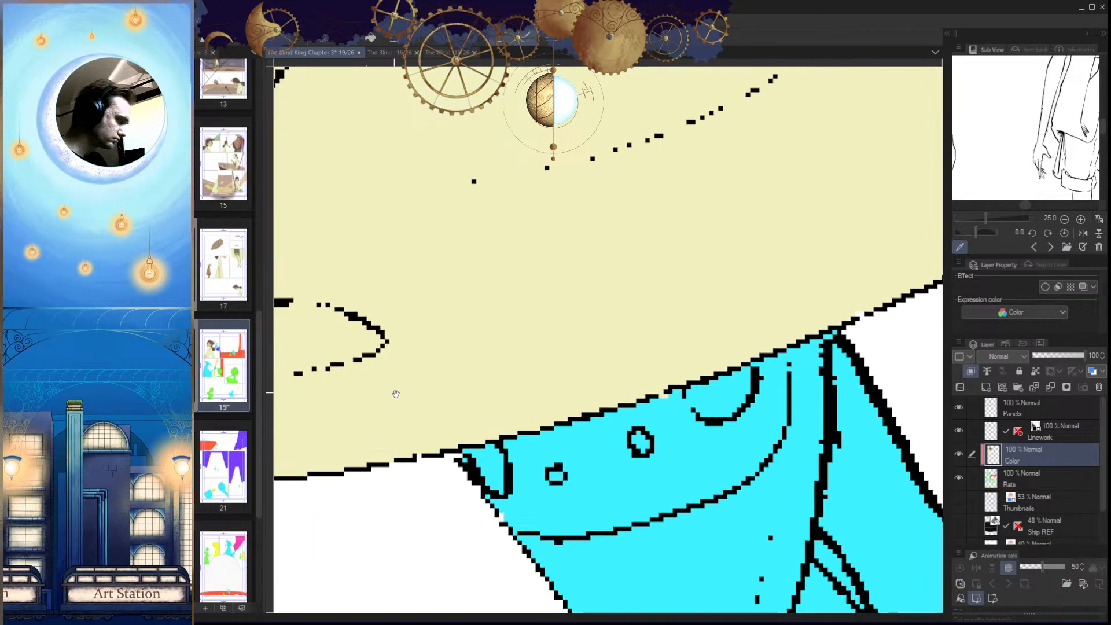
pyautogui.moveTo(621, 354)
pyautogui.mouseDown()
pyautogui.moveTo(587, 345)
pyautogui.moveTo(541, 359)
pyautogui.moveTo(528, 385)
pyautogui.moveTo(586, 407)
pyautogui.moveTo(666, 382)
pyautogui.moveTo(615, 404)
pyautogui.moveTo(676, 393)
pyautogui.moveTo(714, 373)
pyautogui.moveTo(710, 357)
pyautogui.moveTo(608, 291)
pyautogui.moveTo(761, 351)
pyautogui.moveTo(719, 363)
pyautogui.moveTo(735, 379)
pyautogui.moveTo(456, 360)
pyautogui.moveTo(453, 395)
pyautogui.mouseUp()
pyautogui.scroll(2, 671, 400)
pyautogui.moveTo(550, 383); pyautogui.dragTo(625, 390)
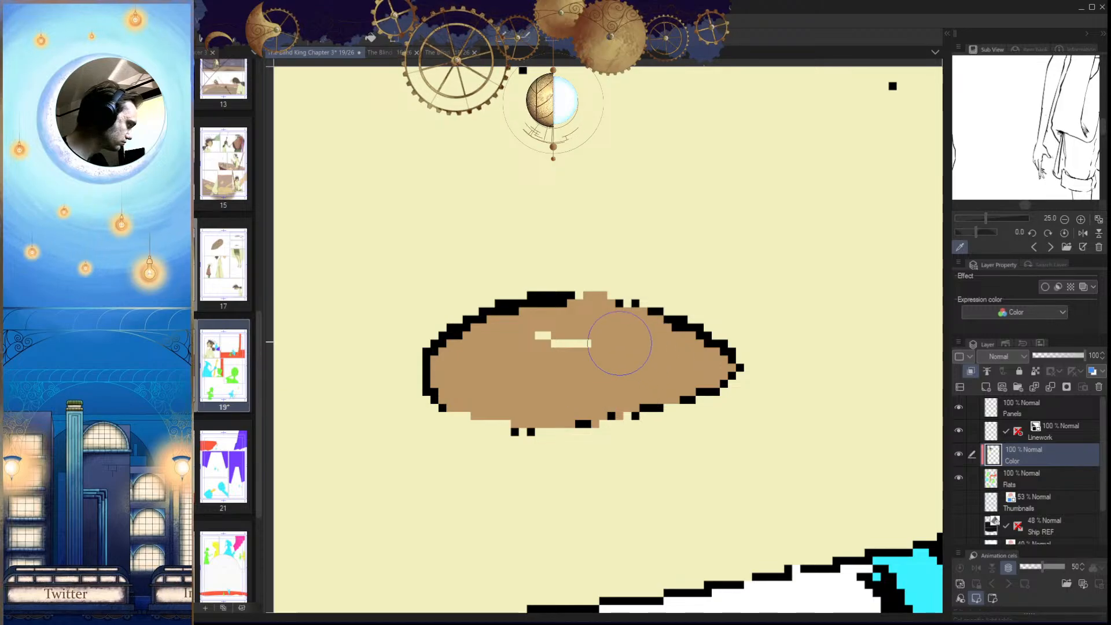
pyautogui.moveTo(631, 346); pyautogui.dragTo(532, 350)
pyautogui.scroll(-8, 625, 400)
pyautogui.scroll(4, 607, 367)
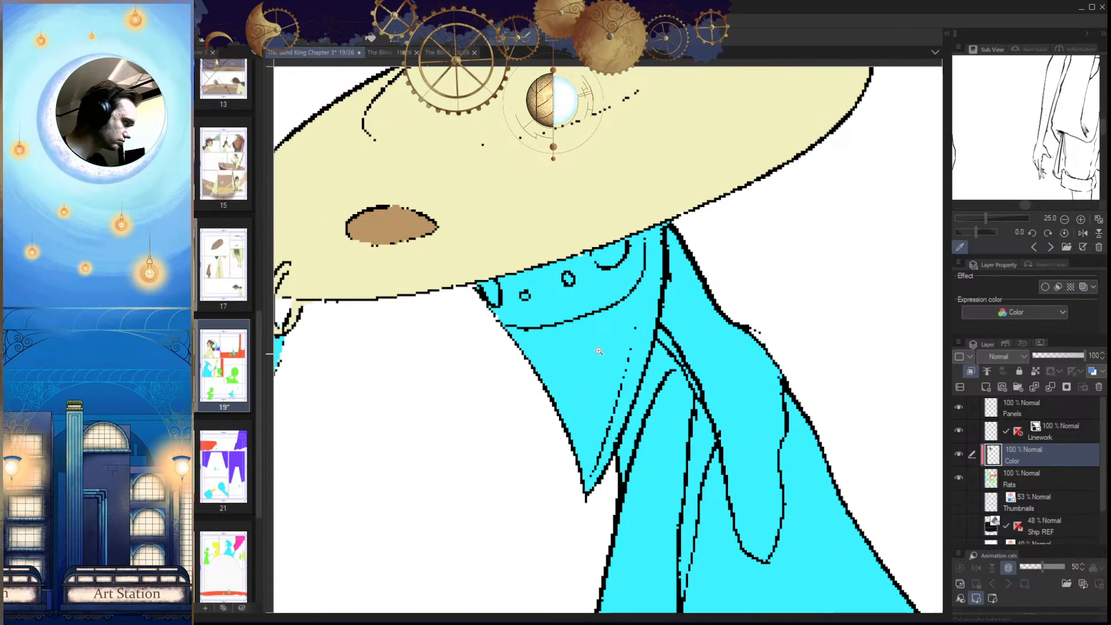
# Step: Paint the hood's back edge olive brown from the hat brim down to the pointed tip
pyautogui.scroll(2, 603, 355)
pyautogui.moveTo(702, 172)
pyautogui.mouseDown()
pyautogui.moveTo(660, 395)
pyautogui.moveTo(615, 526)
pyautogui.mouseUp()
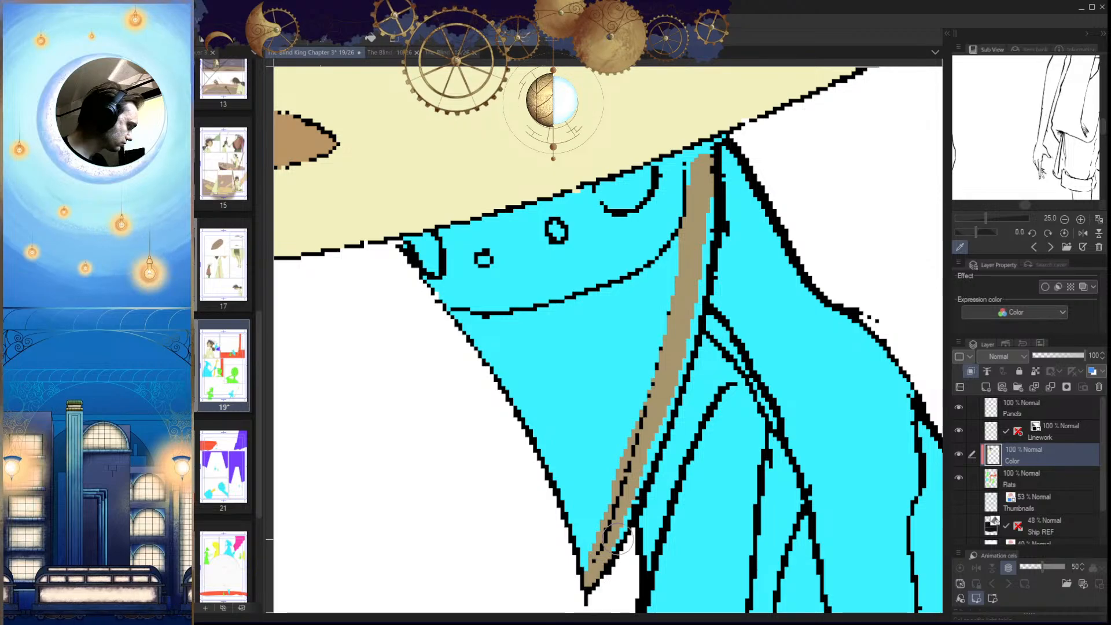
pyautogui.moveTo(705, 249); pyautogui.dragTo(661, 427)
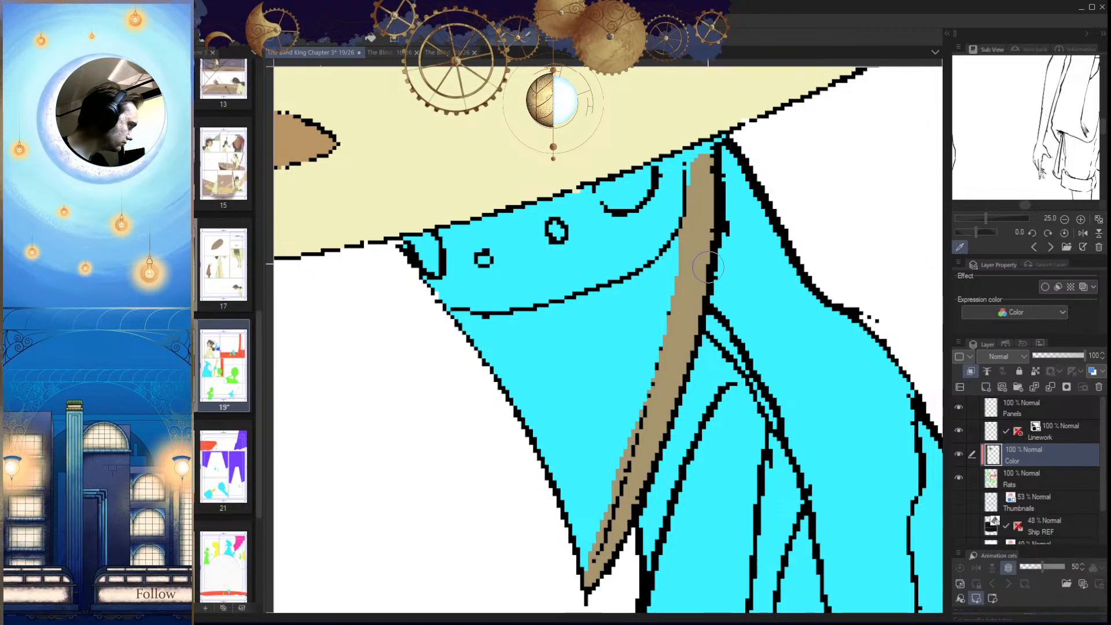
pyautogui.moveTo(698, 159); pyautogui.dragTo(696, 234)
pyautogui.moveTo(698, 178); pyautogui.dragTo(697, 251)
pyautogui.moveTo(697, 252); pyautogui.dragTo(718, 250)
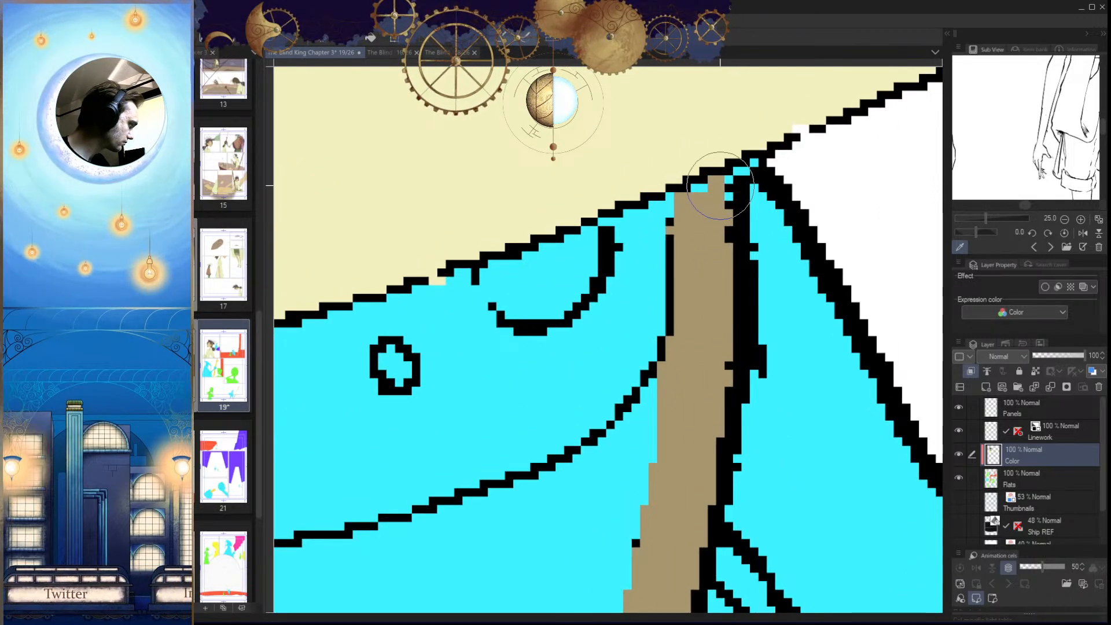
pyautogui.moveTo(694, 197)
pyautogui.mouseDown()
pyautogui.moveTo(722, 240)
pyautogui.moveTo(746, 184)
pyautogui.mouseUp()
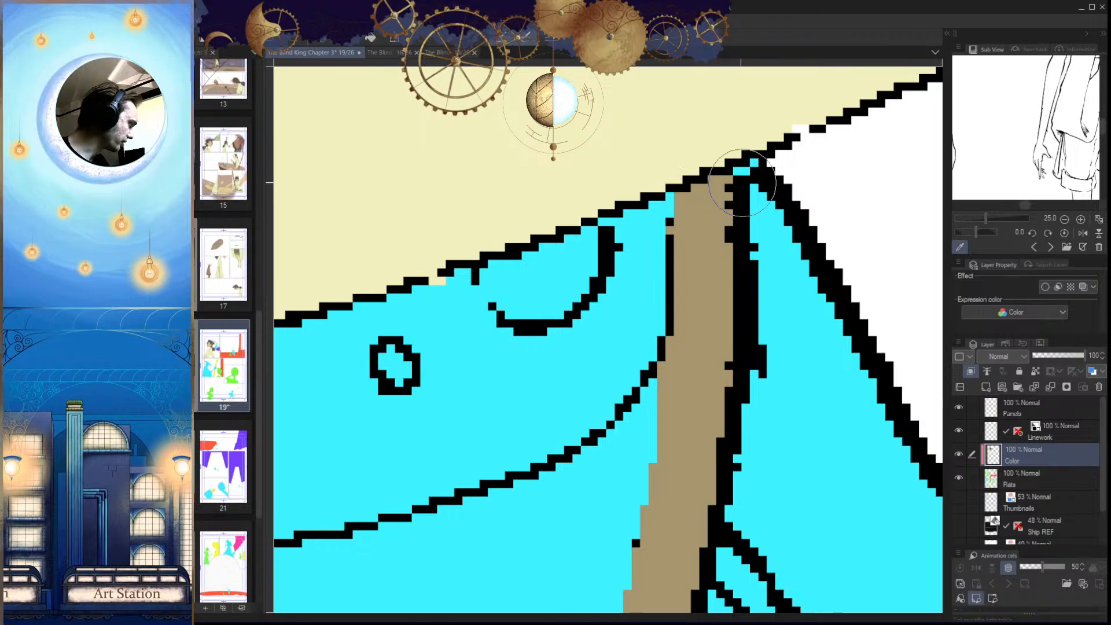
pyautogui.moveTo(764, 303); pyautogui.dragTo(718, 383)
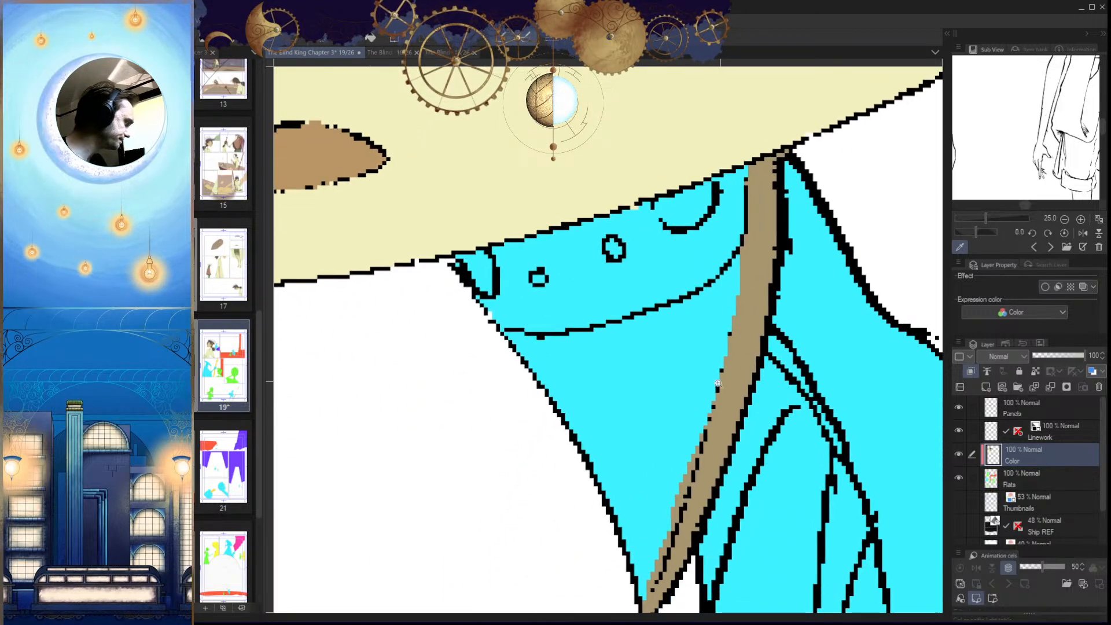
# Step: Paint an olive-brown band along the underside of the curved face-opening line, joining the hood's back edge
pyautogui.click(741, 313)
pyautogui.moveTo(752, 278)
pyautogui.mouseDown()
pyautogui.moveTo(540, 359)
pyautogui.moveTo(386, 341)
pyautogui.mouseUp()
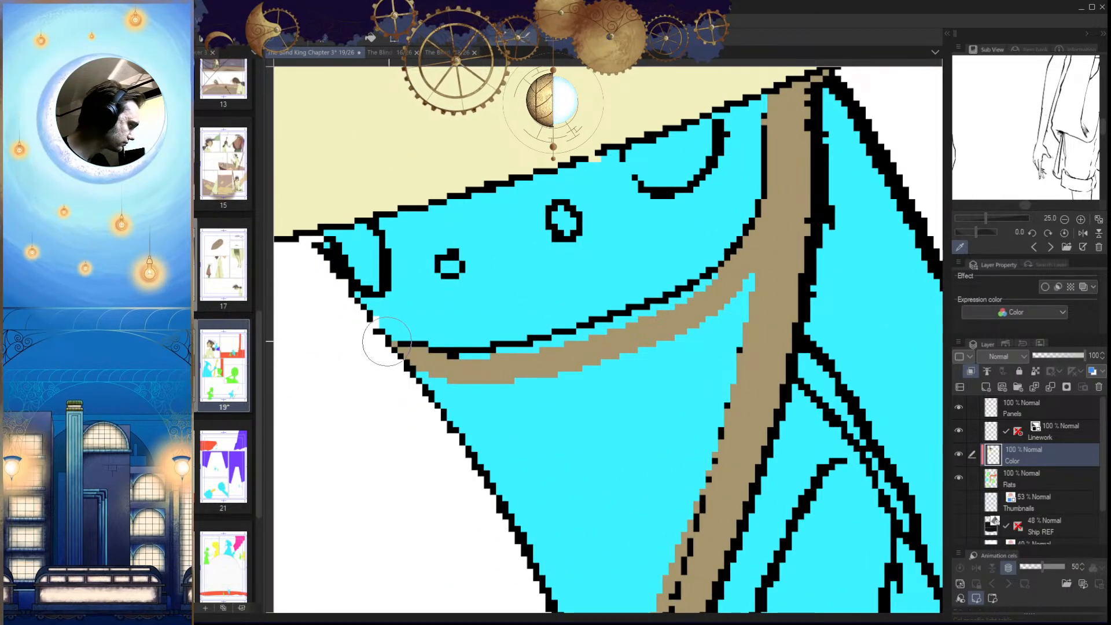
pyautogui.moveTo(476, 380)
pyautogui.mouseDown()
pyautogui.moveTo(677, 308)
pyautogui.moveTo(774, 256)
pyautogui.moveTo(599, 326)
pyautogui.mouseUp()
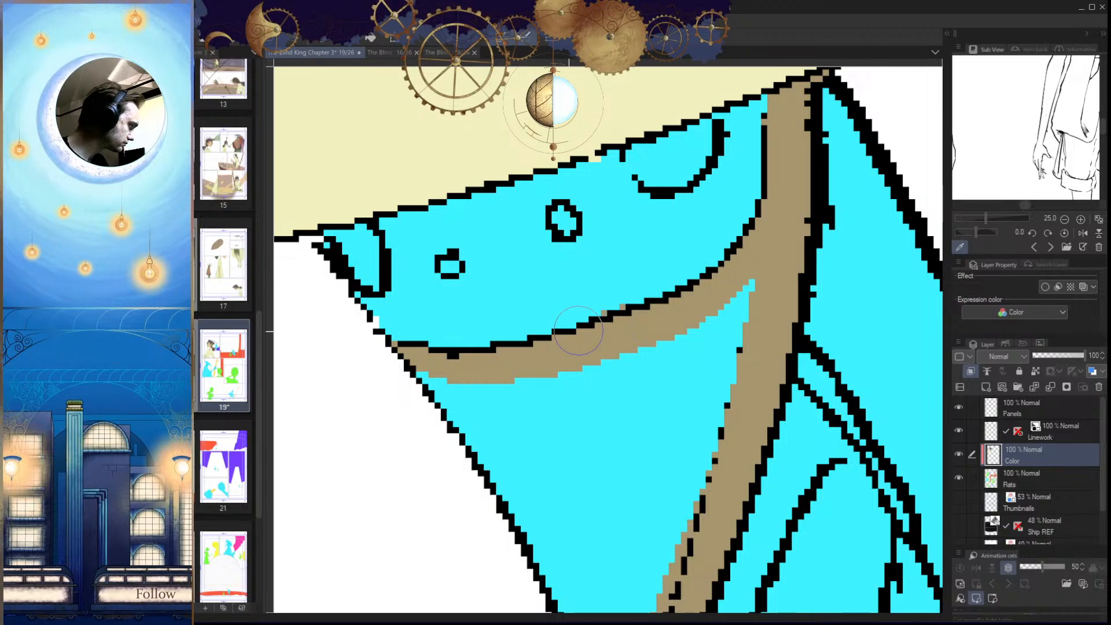
pyautogui.moveTo(698, 323); pyautogui.dragTo(716, 280)
pyautogui.moveTo(573, 408)
pyautogui.mouseDown()
pyautogui.moveTo(617, 298)
pyautogui.moveTo(653, 247)
pyautogui.mouseUp()
pyautogui.moveTo(689, 172); pyautogui.dragTo(654, 184)
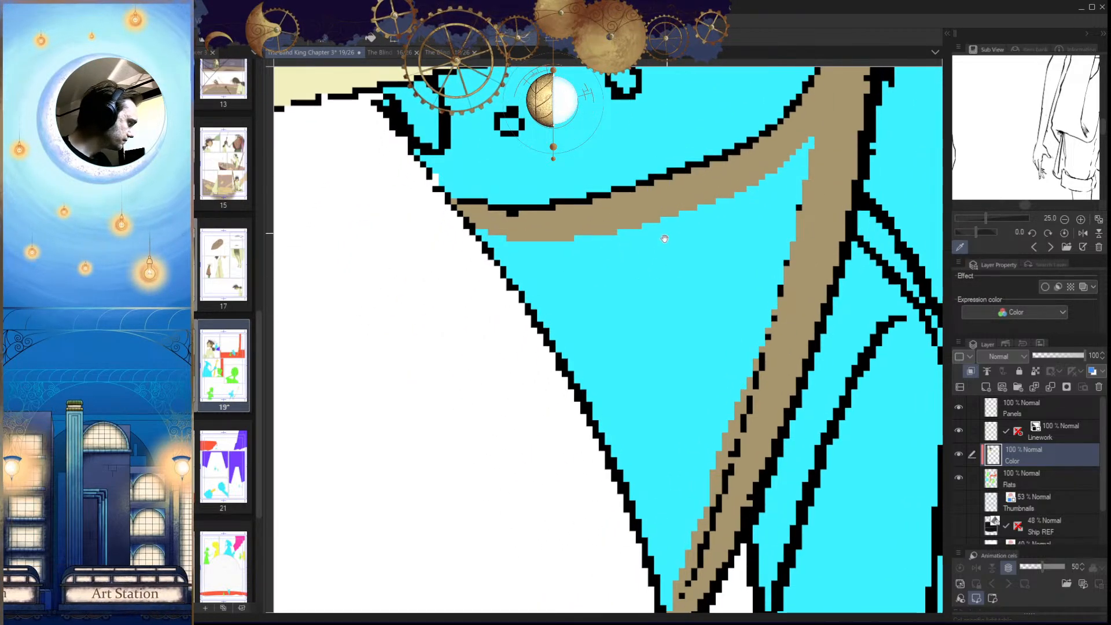
# Step: With the view mirrored, outline the hood's front edge in olive brown and fill the enclosed lower hood area
pyautogui.press('h')
pyautogui.moveTo(716, 267); pyautogui.dragTo(708, 211)
pyautogui.moveTo(712, 163); pyautogui.dragTo(532, 585)
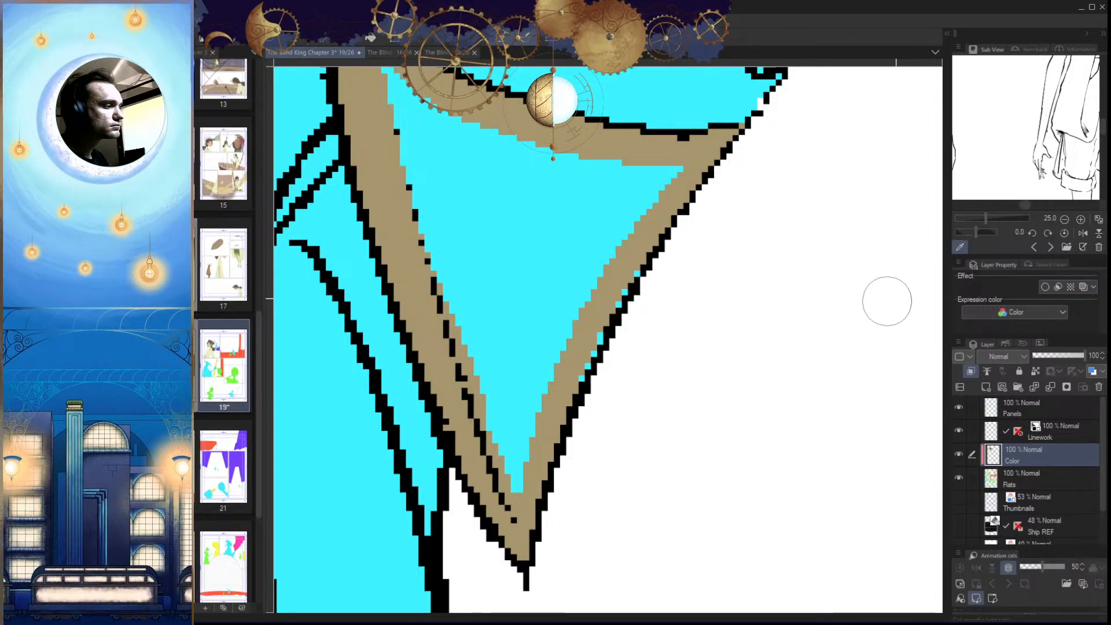
pyautogui.click(569, 349)
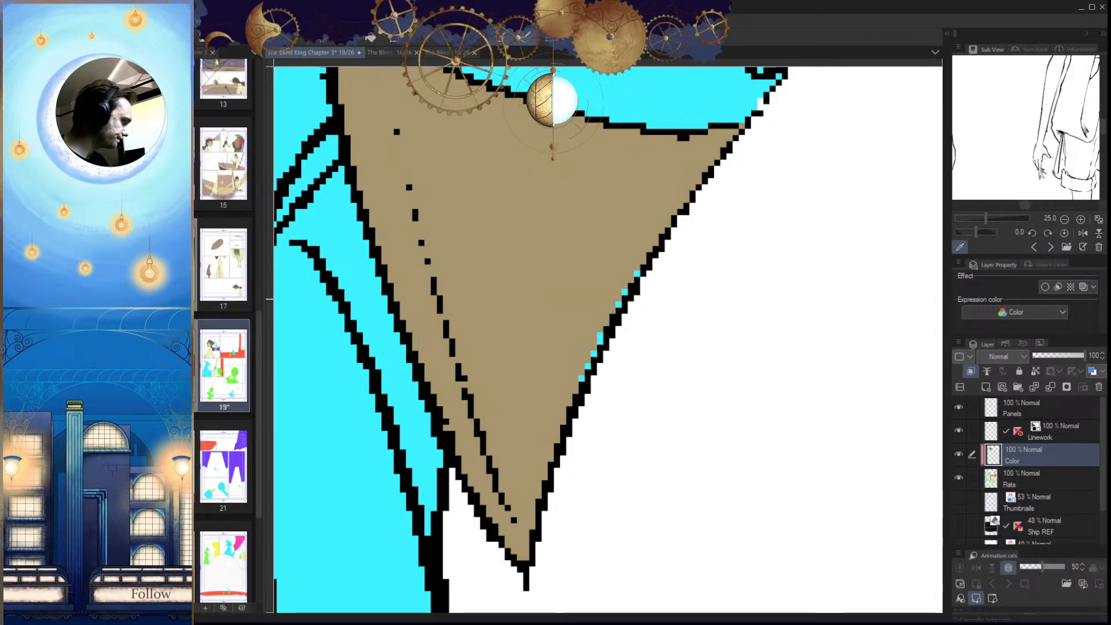
pyautogui.scroll(-4, 585, 437)
pyautogui.scroll(2, 649, 376)
pyautogui.scroll(-3, 574, 438)
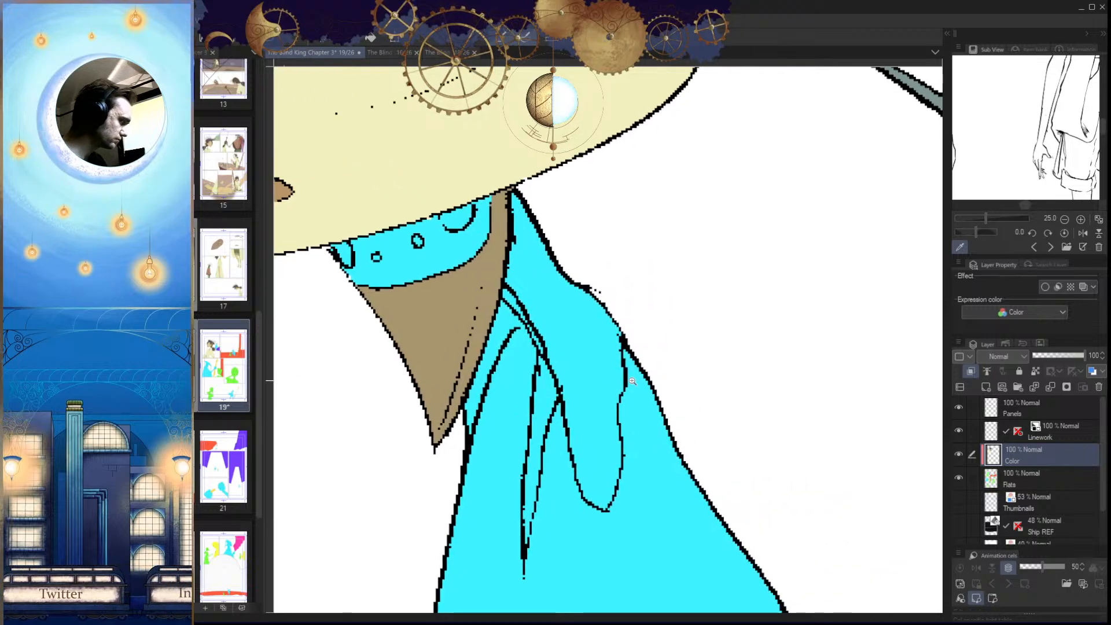
pyautogui.moveTo(574, 438); pyautogui.dragTo(639, 439)
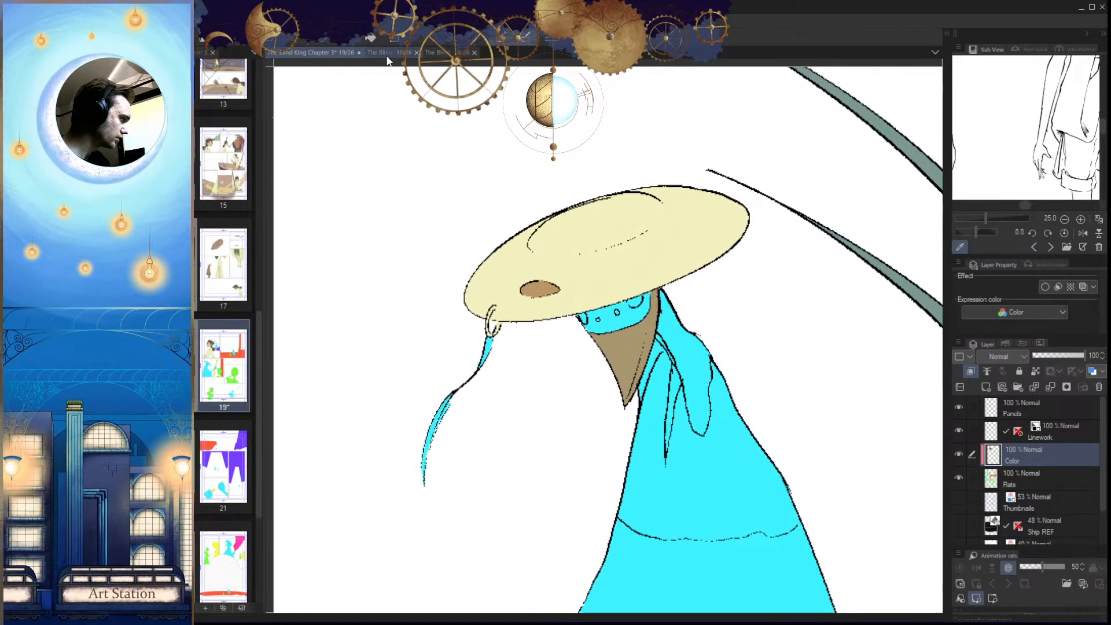
# Step: Check the hat ring's colour on page 16 and paint the small brim ring on page 19 brown
pyautogui.click(389, 52)
pyautogui.scroll(-3, 640, 348)
pyautogui.moveTo(920, 532); pyautogui.dragTo(602, 481)
pyautogui.scroll(5, 699, 492)
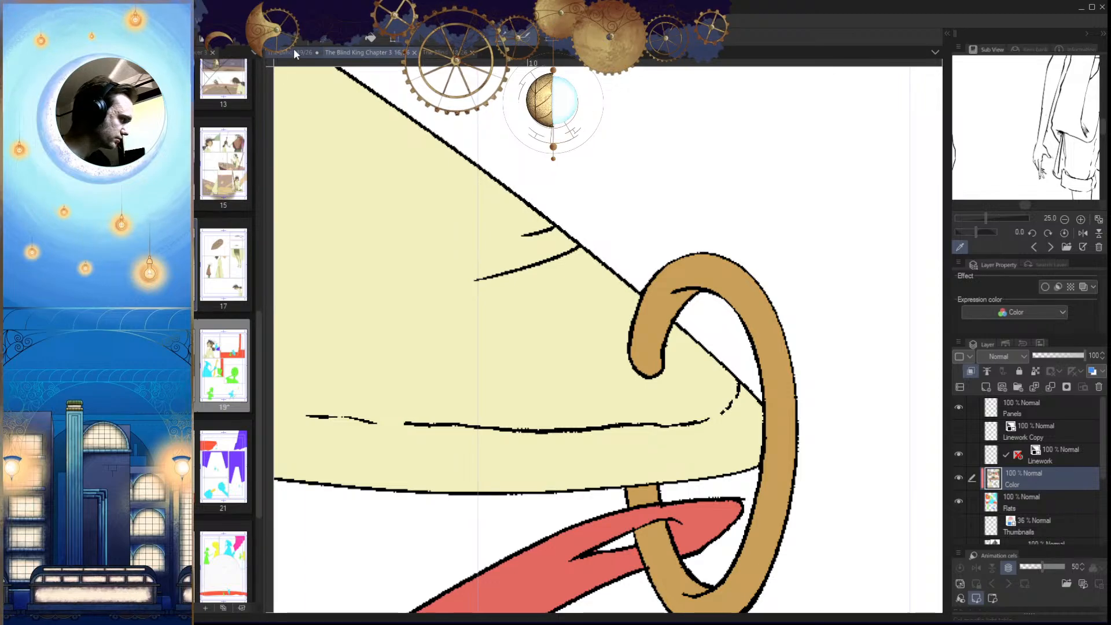
pyautogui.hotkey('ctrl', 'Tab')
pyautogui.scroll(6, 532, 310)
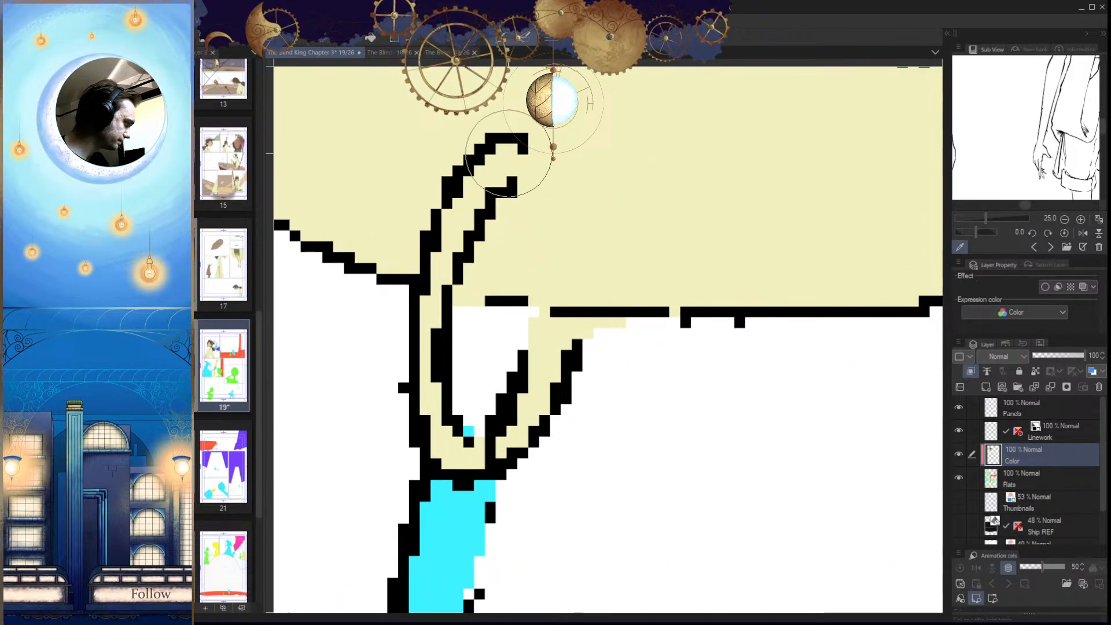
pyautogui.moveTo(509, 153); pyautogui.dragTo(434, 296)
pyautogui.moveTo(464, 215)
pyautogui.mouseDown()
pyautogui.moveTo(427, 377)
pyautogui.moveTo(446, 409)
pyautogui.moveTo(510, 436)
pyautogui.moveTo(546, 322)
pyautogui.moveTo(528, 367)
pyautogui.moveTo(558, 323)
pyautogui.moveTo(588, 336)
pyautogui.moveTo(627, 325)
pyautogui.moveTo(625, 339)
pyautogui.mouseUp()
pyautogui.scroll(-3, 624, 330)
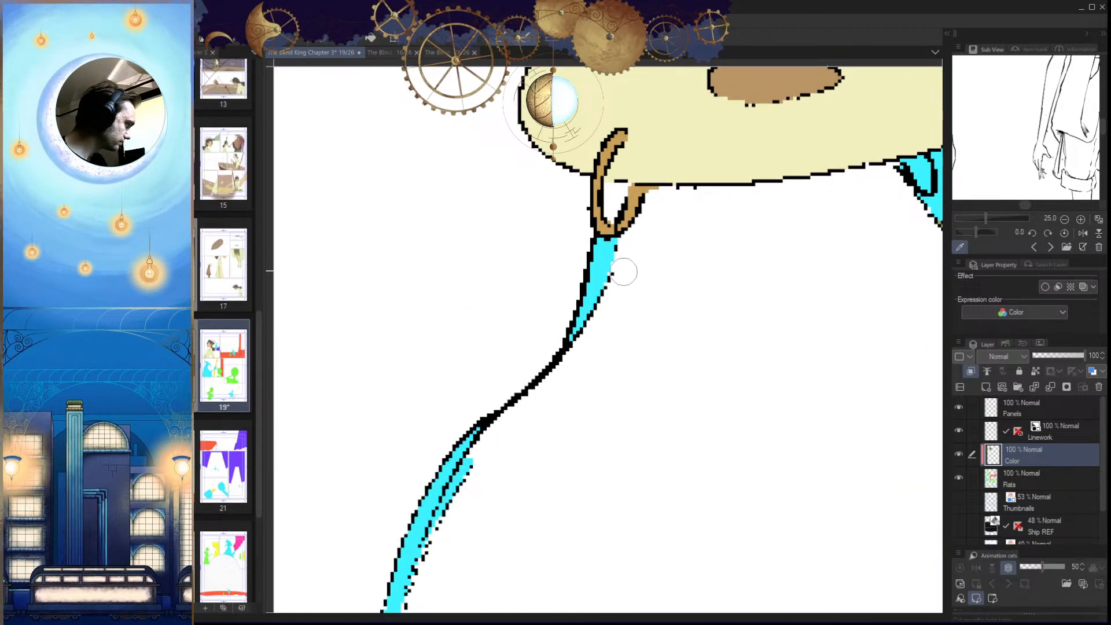
# Step: Paint the ribbon hanging from the hat ring coral red along its full length on the Color layer
pyautogui.click(604, 242)
pyautogui.moveTo(593, 301); pyautogui.dragTo(608, 240)
pyautogui.moveTo(622, 194); pyautogui.dragTo(586, 263)
pyautogui.moveTo(517, 378)
pyautogui.mouseDown()
pyautogui.moveTo(622, 257)
pyautogui.moveTo(535, 376)
pyautogui.moveTo(521, 425)
pyautogui.mouseUp()
pyautogui.moveTo(593, 275)
pyautogui.mouseDown()
pyautogui.moveTo(570, 312)
pyautogui.moveTo(503, 547)
pyautogui.mouseUp()
pyautogui.moveTo(517, 387); pyautogui.dragTo(513, 546)
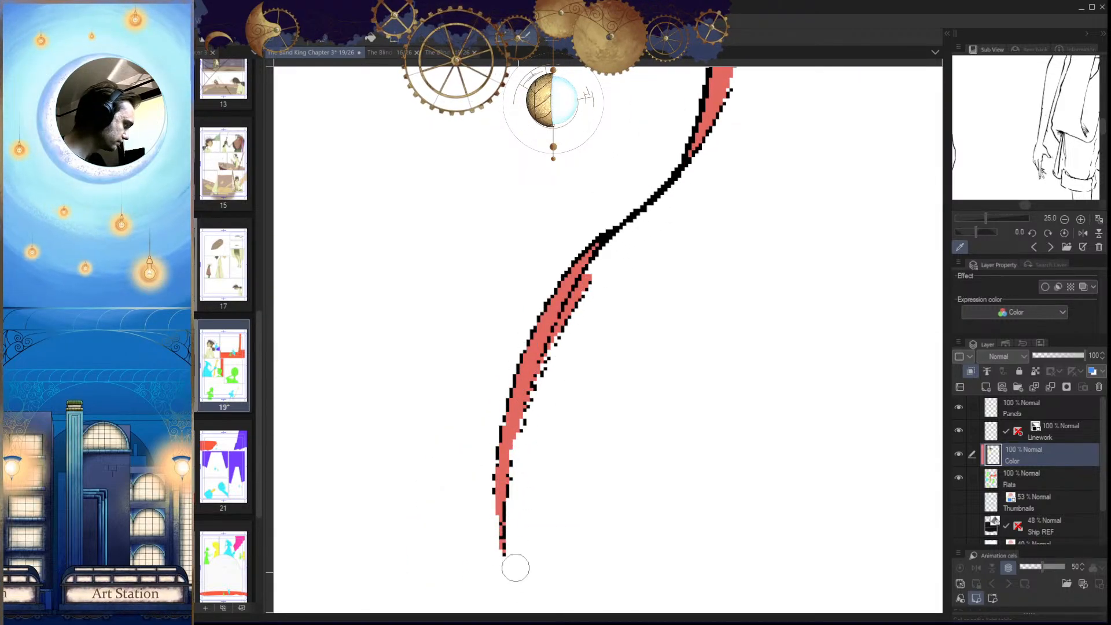
pyautogui.moveTo(580, 330); pyautogui.dragTo(492, 342)
pyautogui.moveTo(600, 394)
pyautogui.mouseDown()
pyautogui.moveTo(539, 380)
pyautogui.moveTo(584, 374)
pyautogui.mouseUp()
pyautogui.moveTo(509, 324); pyautogui.dragTo(568, 446)
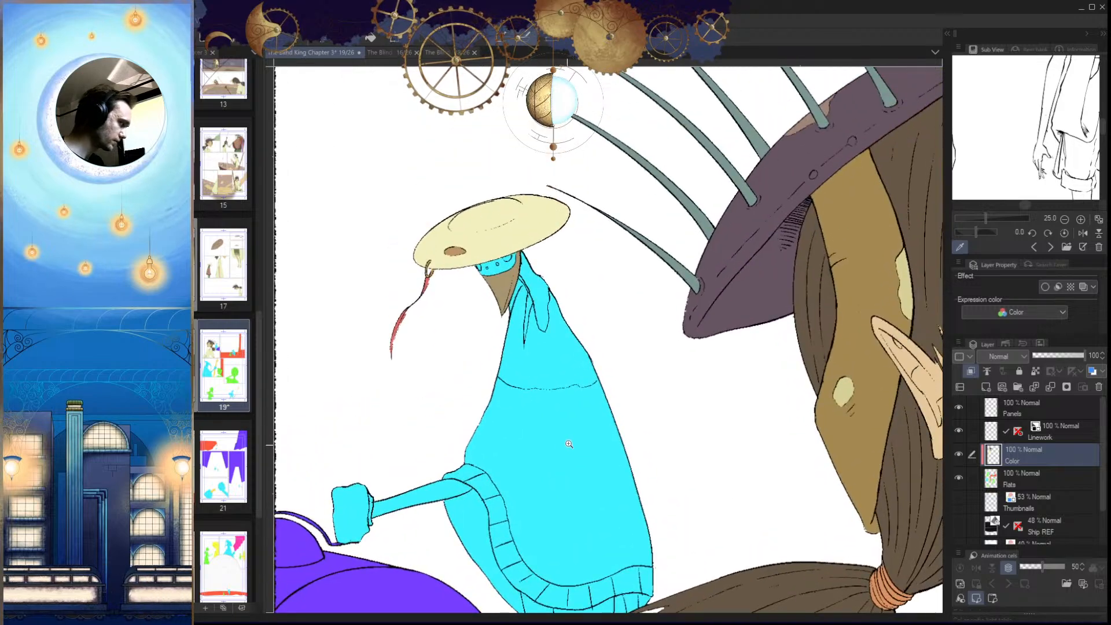
# Step: Check the masked character's face colour on page 16 and fill the face area on page 19 pale peach
pyautogui.hotkey('ctrl', 'Tab')
pyautogui.moveTo(602, 308); pyautogui.dragTo(518, 335)
pyautogui.moveTo(557, 401); pyautogui.dragTo(603, 474)
pyautogui.moveTo(503, 443); pyautogui.dragTo(585, 442)
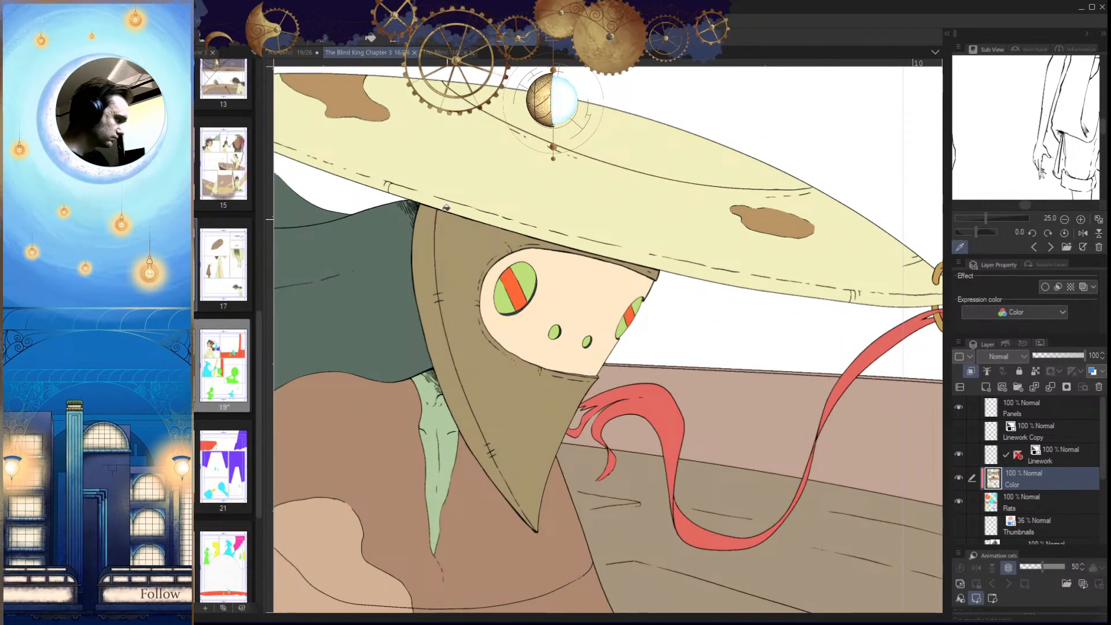
pyautogui.click(293, 51)
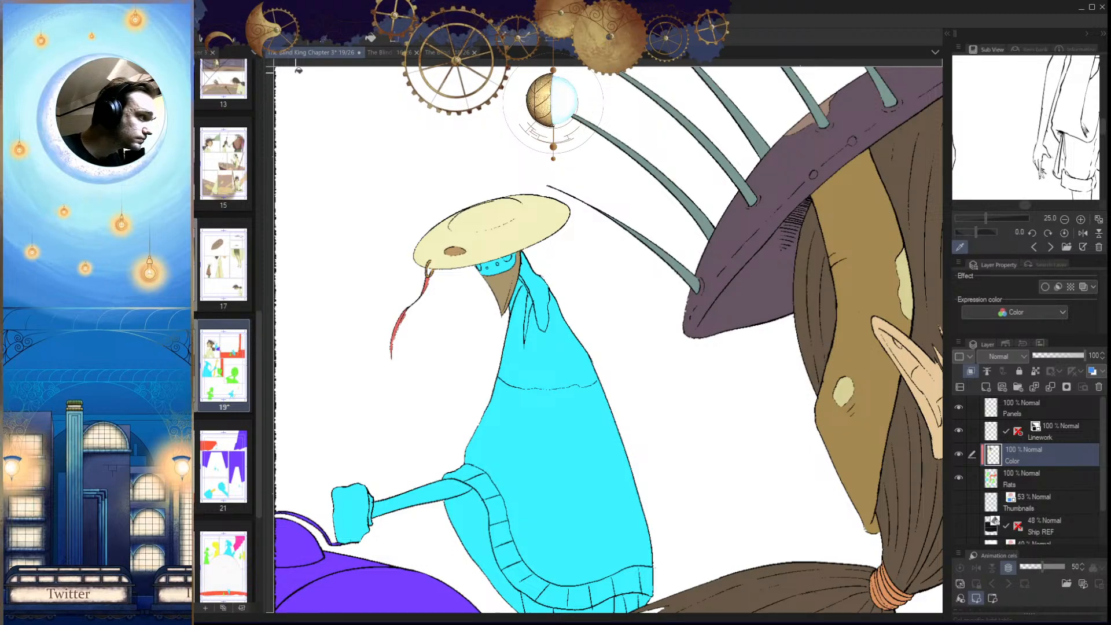
pyautogui.moveTo(511, 257); pyautogui.dragTo(590, 347)
pyautogui.moveTo(463, 342); pyautogui.dragTo(719, 310)
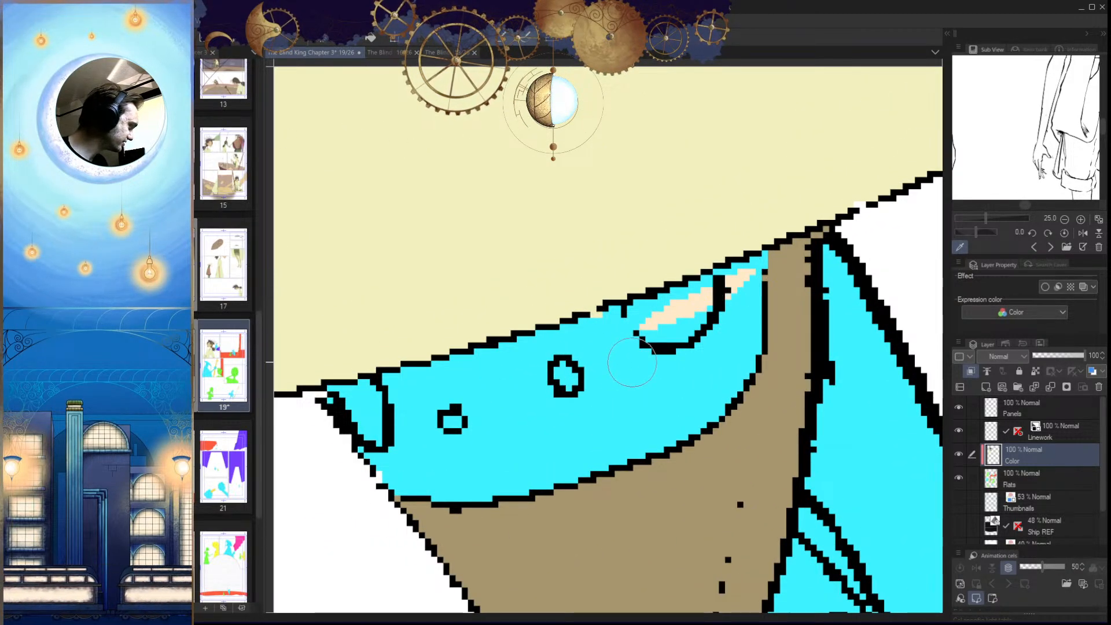
pyautogui.moveTo(636, 391); pyautogui.dragTo(678, 352)
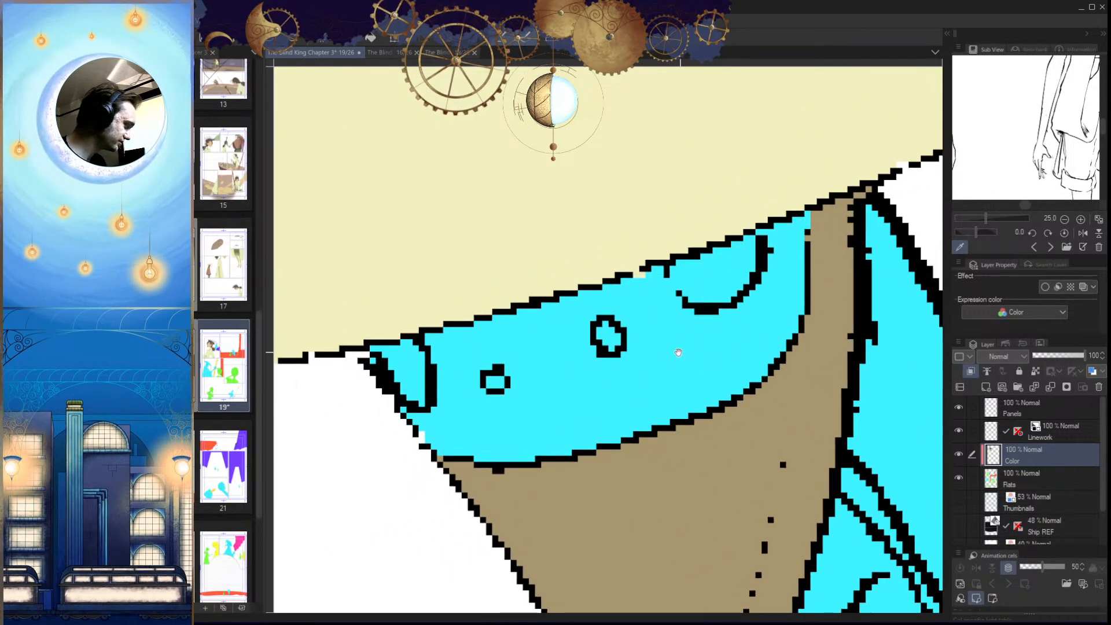
pyautogui.click(329, 327)
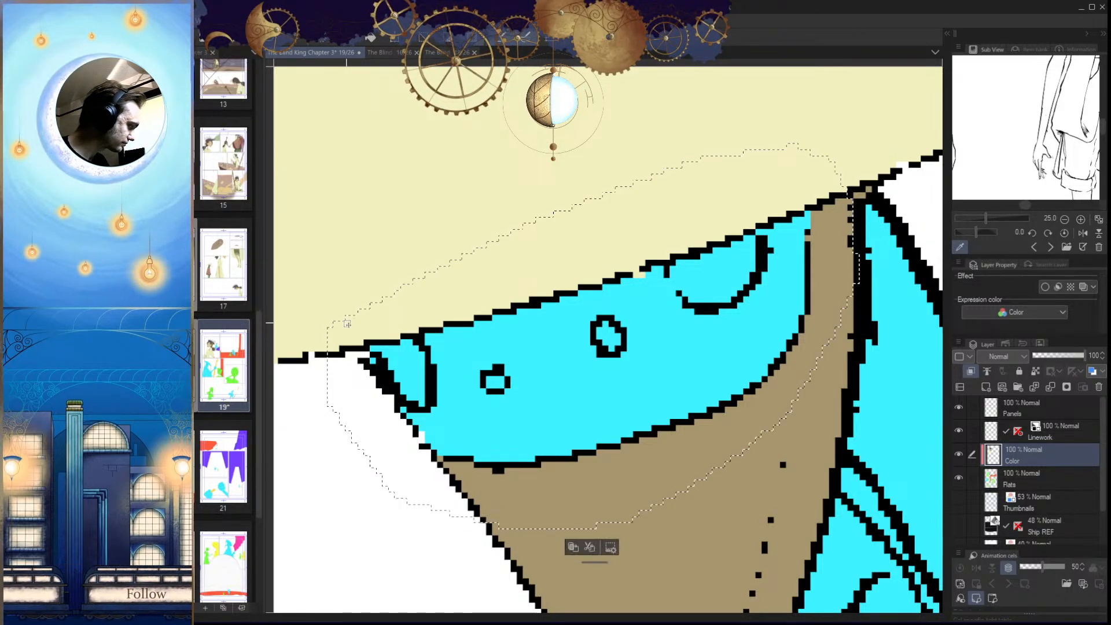
pyautogui.press('g')
pyautogui.click(612, 384)
pyautogui.hotkey('ctrl', 'd')
# Step: Fill the character's cloak brown from the shoulders down to the ruffled hem
pyautogui.moveTo(659, 316); pyautogui.dragTo(620, 404)
pyautogui.scroll(3, 650, 316)
pyautogui.press('b')
pyautogui.moveTo(623, 461); pyautogui.dragTo(645, 426)
pyautogui.moveTo(567, 432); pyautogui.dragTo(548, 379)
pyautogui.moveTo(663, 492); pyautogui.dragTo(611, 269)
pyautogui.moveTo(660, 370); pyautogui.dragTo(674, 538)
pyautogui.press('g')
pyautogui.click(665, 432)
pyautogui.moveTo(642, 492); pyautogui.dragTo(646, 554)
pyautogui.moveTo(635, 547); pyautogui.dragTo(686, 394)
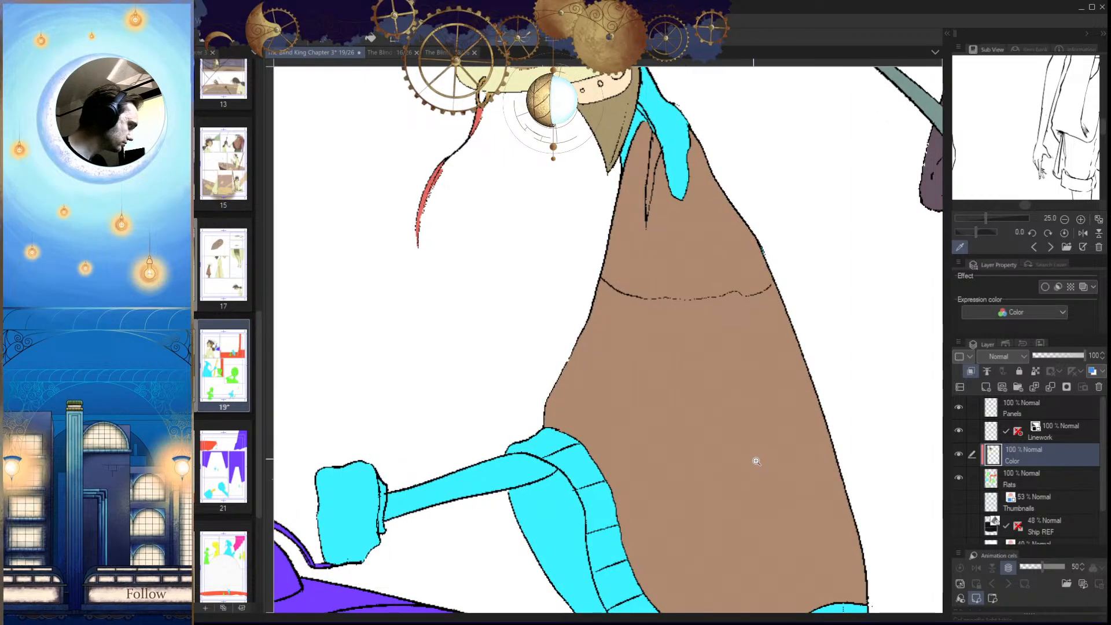
# Step: Check the mask's eye colour on page 16 and fill the large eye beside the hood on page 19 light green
pyautogui.moveTo(749, 454); pyautogui.dragTo(612, 291)
pyautogui.moveTo(772, 458); pyautogui.dragTo(689, 427)
pyautogui.moveTo(632, 284); pyautogui.dragTo(641, 484)
pyautogui.moveTo(640, 470); pyautogui.dragTo(650, 471)
pyautogui.moveTo(550, 312); pyautogui.dragTo(551, 423)
pyautogui.moveTo(551, 423); pyautogui.dragTo(537, 427)
pyautogui.click(395, 52)
pyautogui.scroll(3, 539, 312)
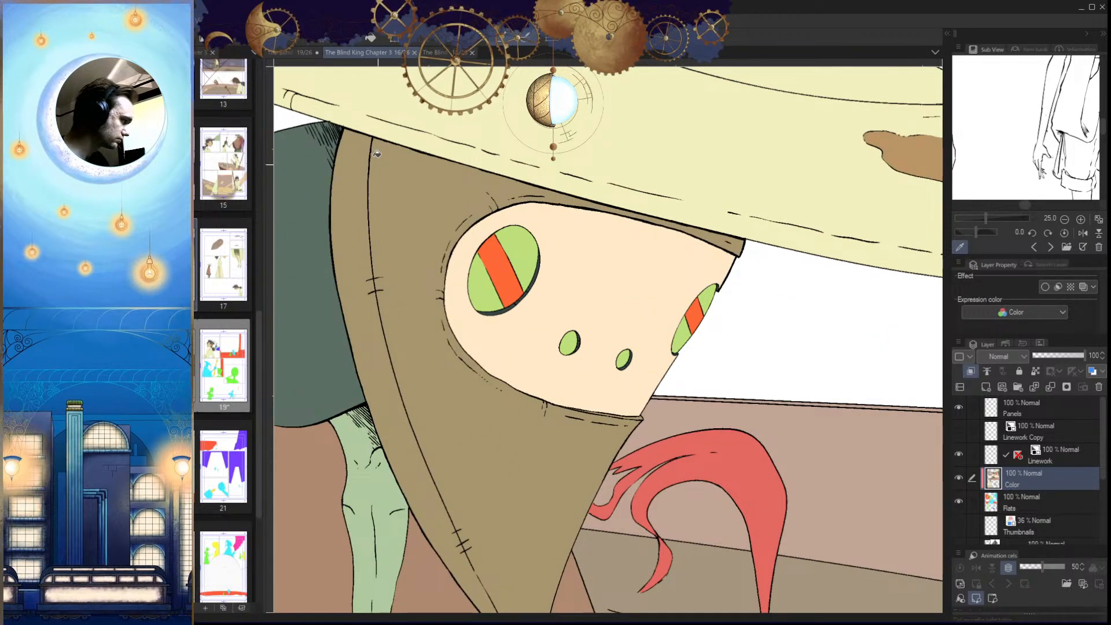
pyautogui.click(299, 53)
pyautogui.moveTo(487, 311); pyautogui.dragTo(505, 305)
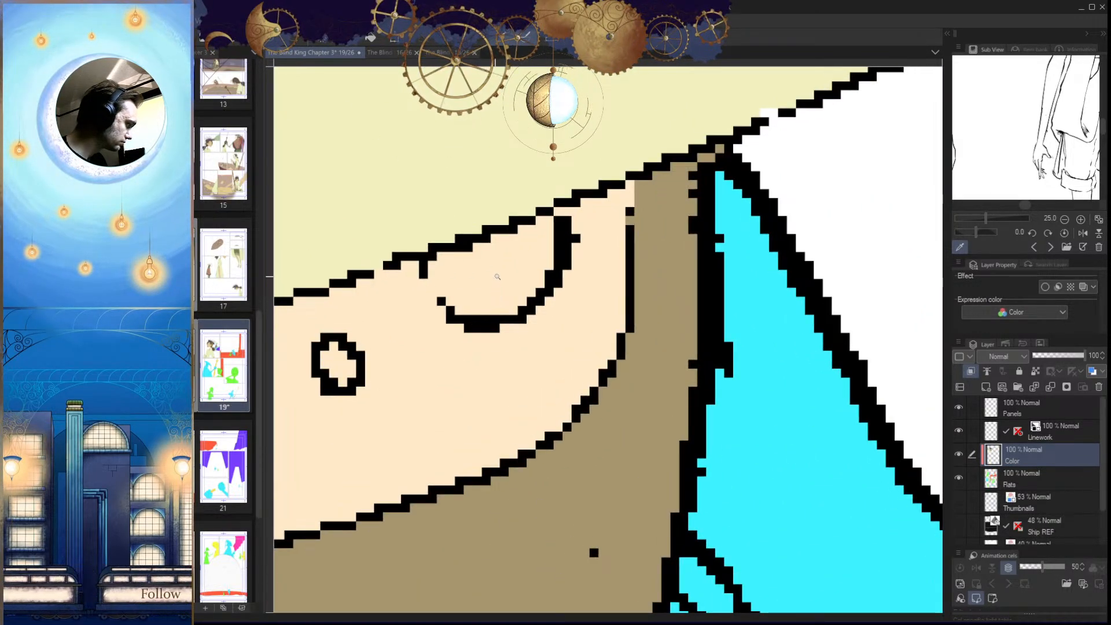
pyautogui.click(495, 278)
pyautogui.hotkey('alt', 'Delete')
# Step: Paint the two small nostril holes and the eye at the face's front edge light green
pyautogui.moveTo(431, 364); pyautogui.dragTo(675, 286)
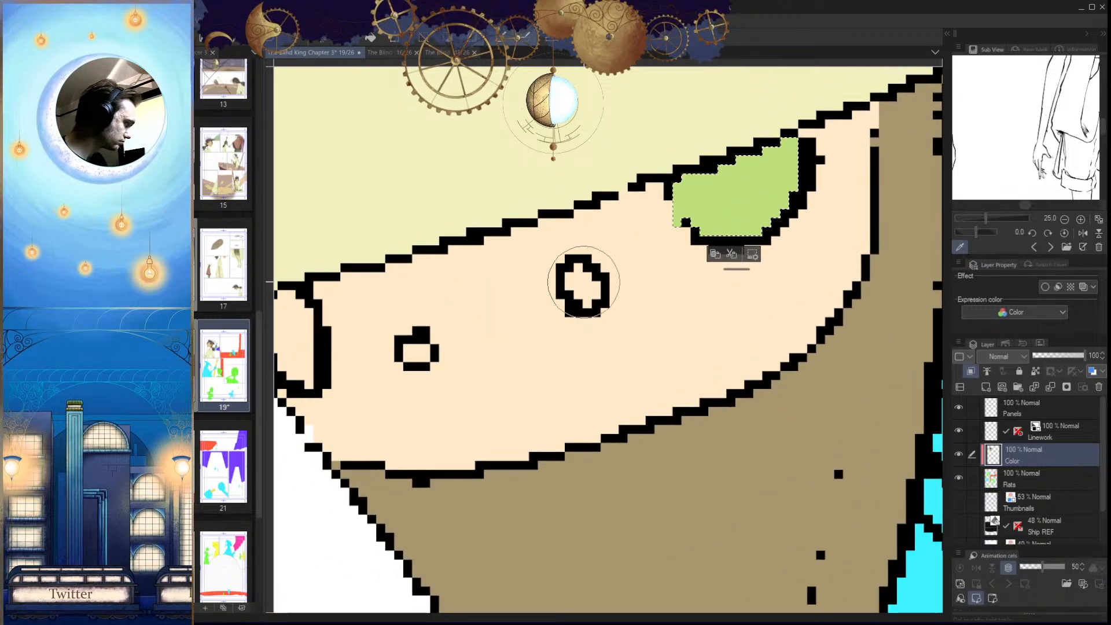
pyautogui.hotkey('ctrl', 'd')
pyautogui.click(581, 287)
pyautogui.click(413, 351)
pyautogui.moveTo(433, 365); pyautogui.dragTo(600, 353)
pyautogui.moveTo(435, 294)
pyautogui.mouseDown()
pyautogui.moveTo(443, 334)
pyautogui.moveTo(462, 308)
pyautogui.mouseUp()
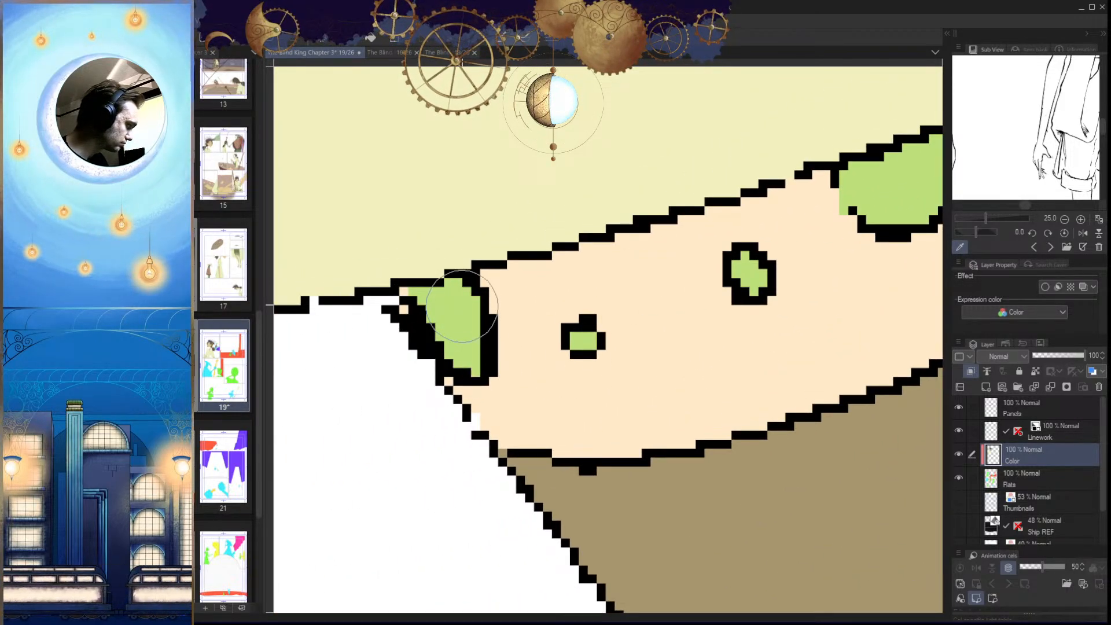
# Step: Paint the narrow pointed strip hanging over the brown cloak pale sage green down to its tip
pyautogui.scroll(-8, 548, 398)
pyautogui.scroll(4, 576, 443)
pyautogui.moveTo(591, 431); pyautogui.dragTo(590, 354)
pyautogui.moveTo(568, 396)
pyautogui.mouseDown()
pyautogui.moveTo(563, 429)
pyautogui.moveTo(548, 296)
pyautogui.mouseUp()
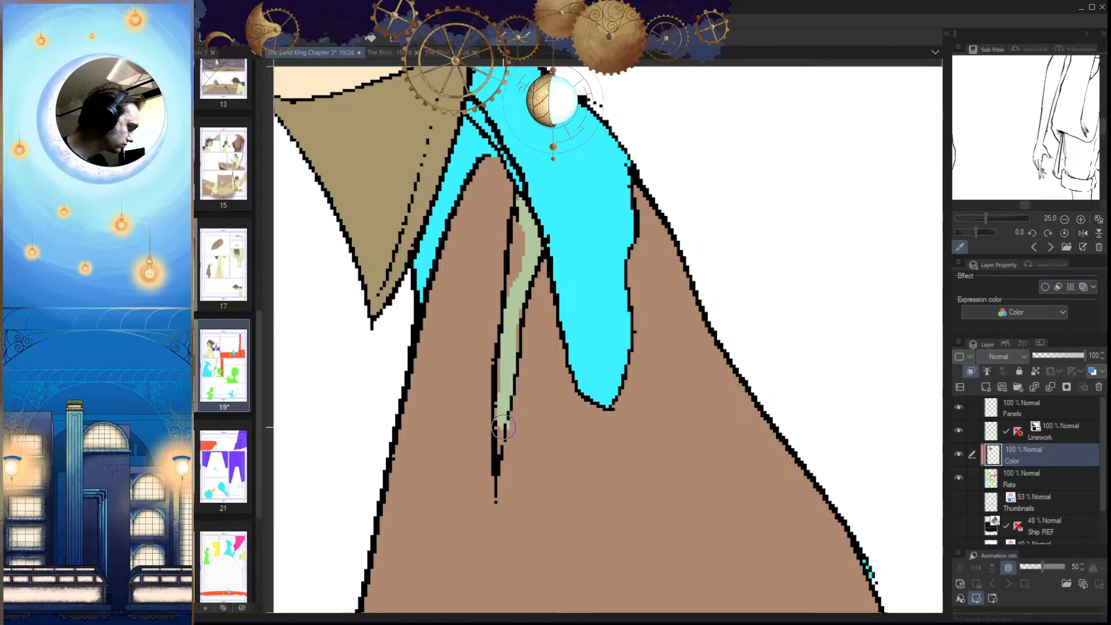
pyautogui.moveTo(519, 470); pyautogui.dragTo(498, 482)
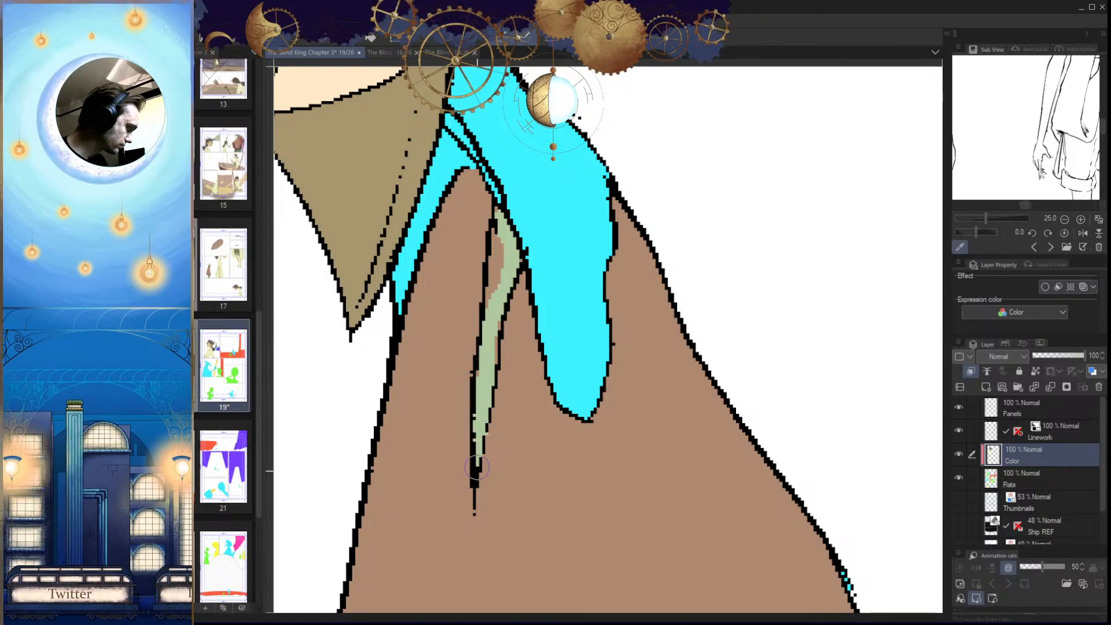
pyautogui.scroll(3, 475, 459)
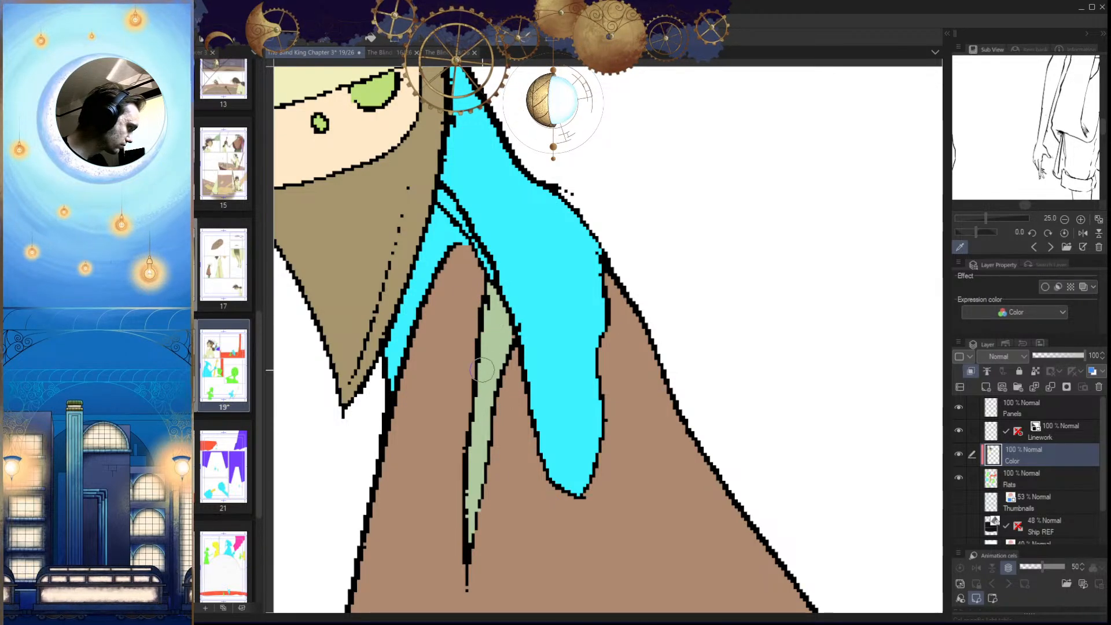
# Step: With the view mirrored, paint the thin band running from the hood to the hanging strip pale sage green
pyautogui.moveTo(511, 337); pyautogui.dragTo(518, 380)
pyautogui.press('h')
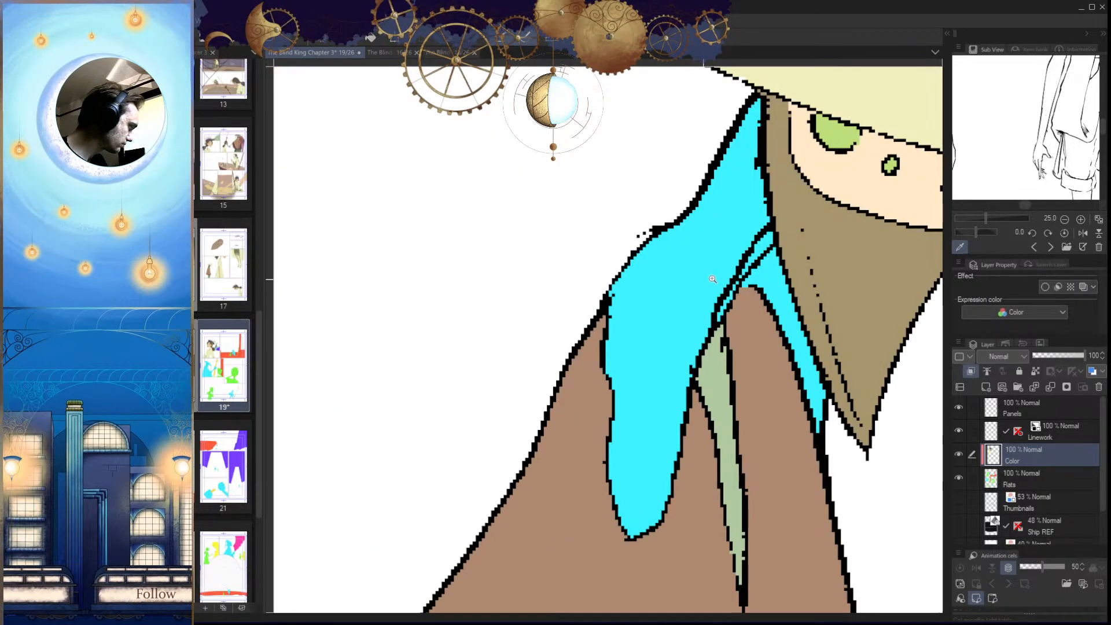
pyautogui.keyDown('ctrl'); pyautogui.click(776, 267); pyautogui.keyUp('ctrl')
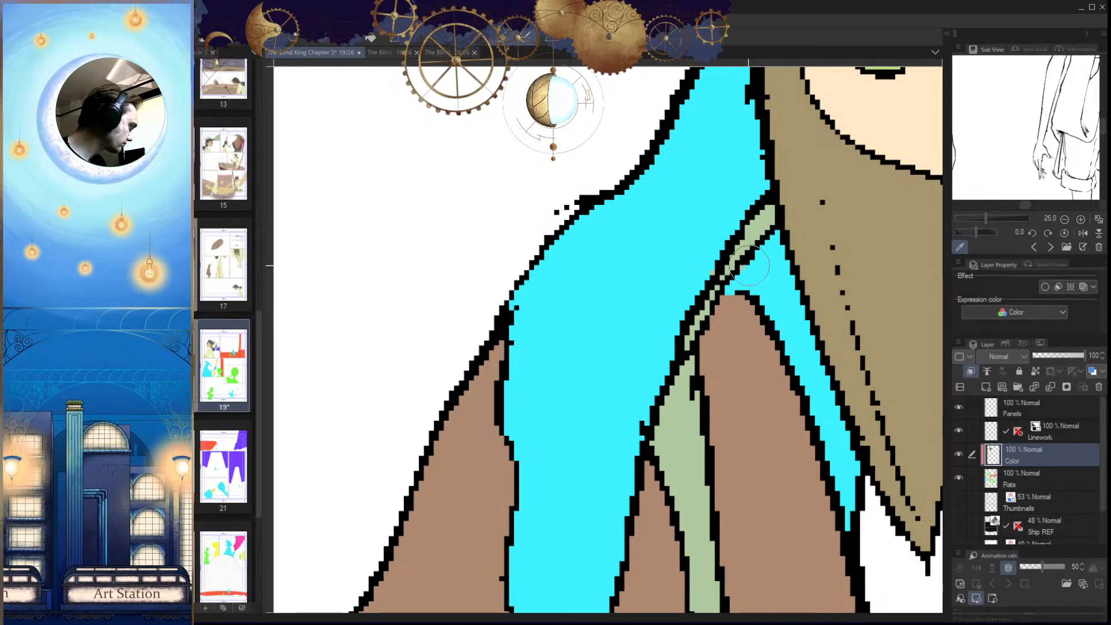
pyautogui.moveTo(681, 379); pyautogui.dragTo(624, 382)
pyautogui.press('h')
# Step: Select the outstretched arm, cuff and hand and fill them pale sage green, touching up the cuff line
pyautogui.moveTo(615, 559); pyautogui.dragTo(625, 461)
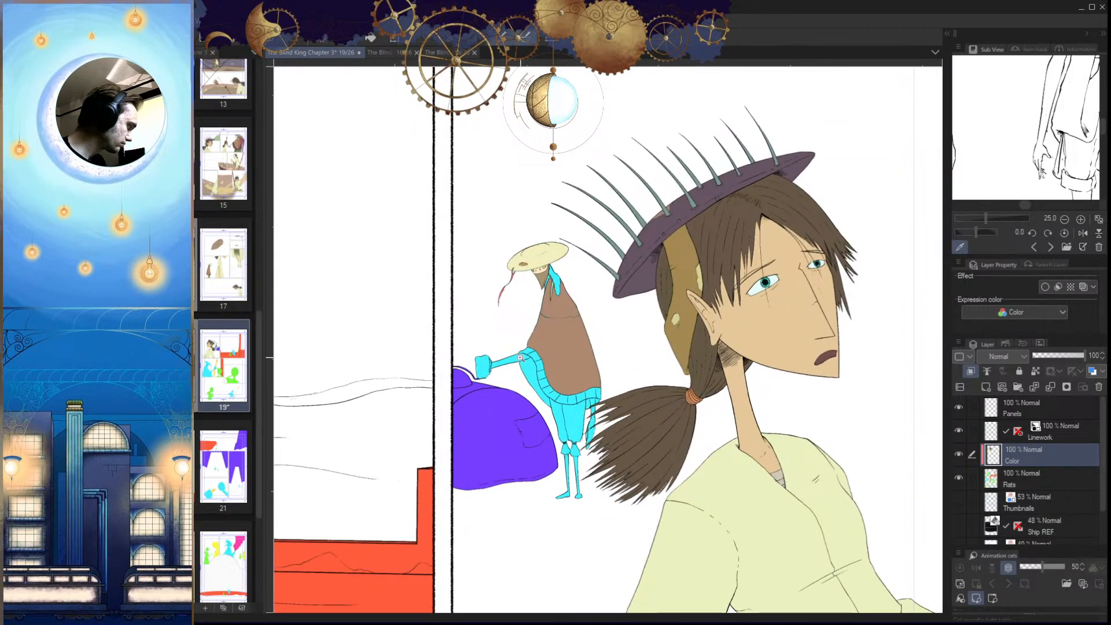
pyautogui.moveTo(521, 359); pyautogui.dragTo(553, 374)
pyautogui.moveTo(502, 417); pyautogui.dragTo(634, 404)
pyautogui.click(467, 409)
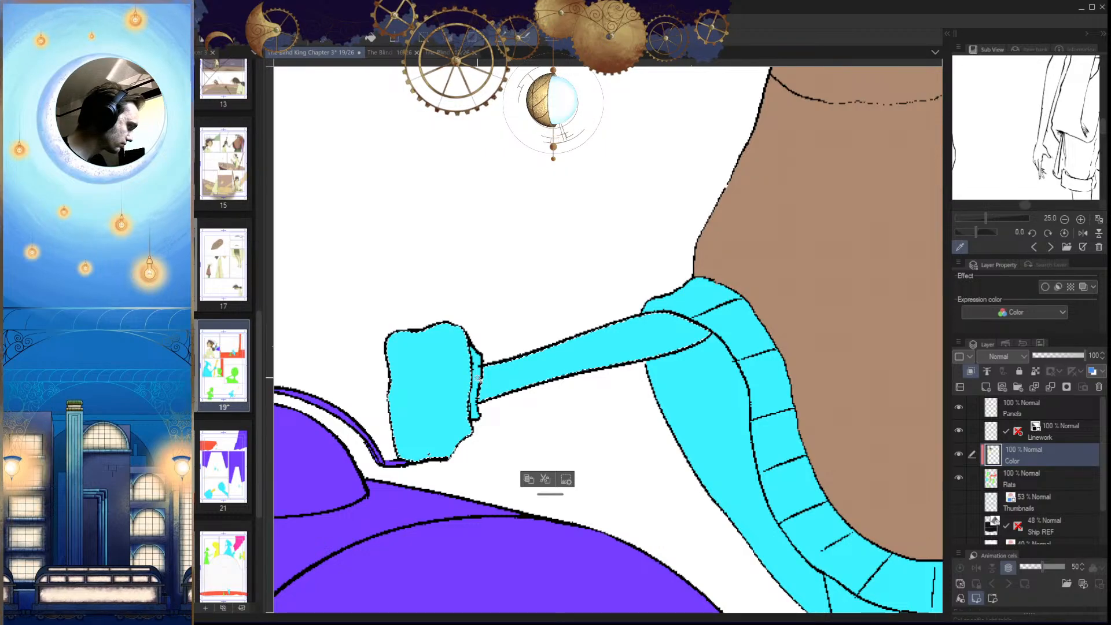
pyautogui.click(551, 376)
pyautogui.click(431, 400)
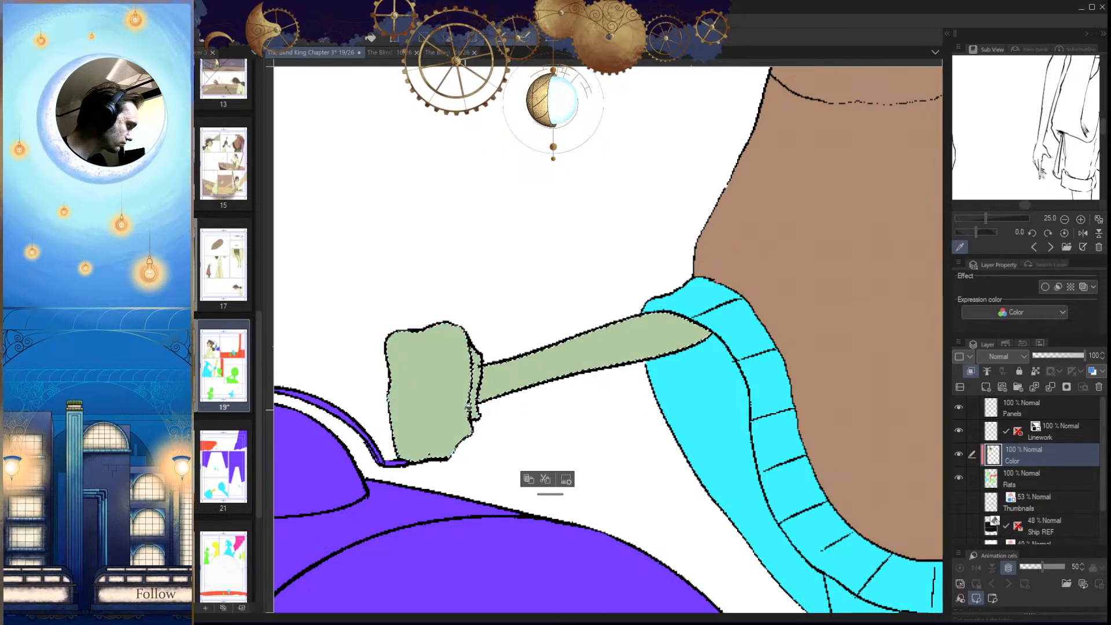
pyautogui.scroll(5, 437, 441)
pyautogui.moveTo(601, 296); pyautogui.dragTo(521, 397)
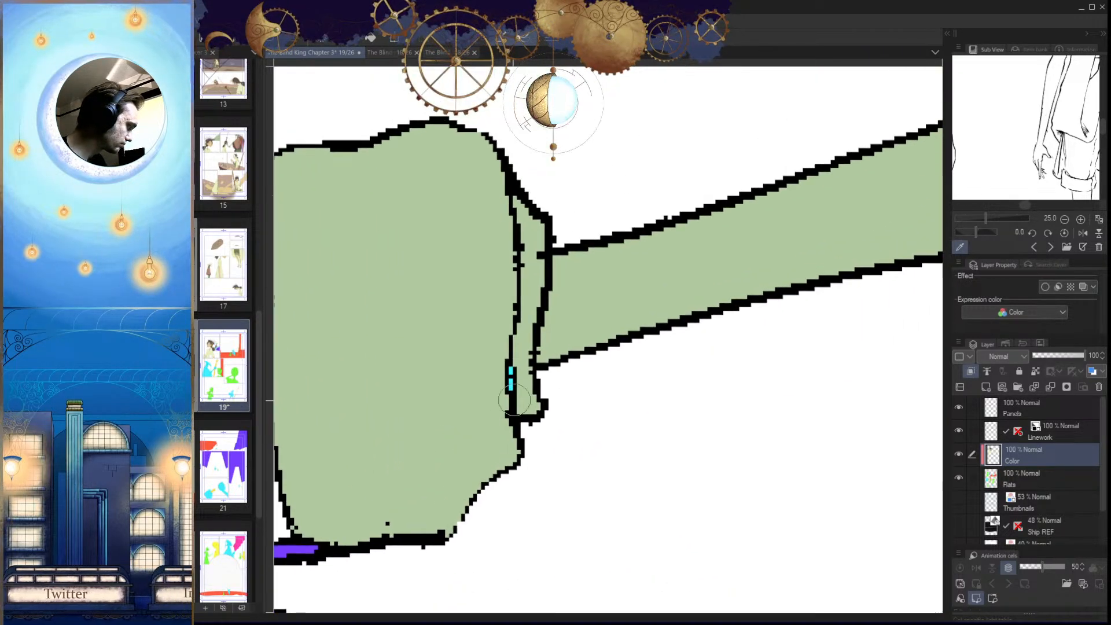
# Step: Fill the middle section of the lowered arm behind the woman's ponytail strands pale sage green
pyautogui.scroll(-5, 544, 448)
pyautogui.scroll(-3, 665, 459)
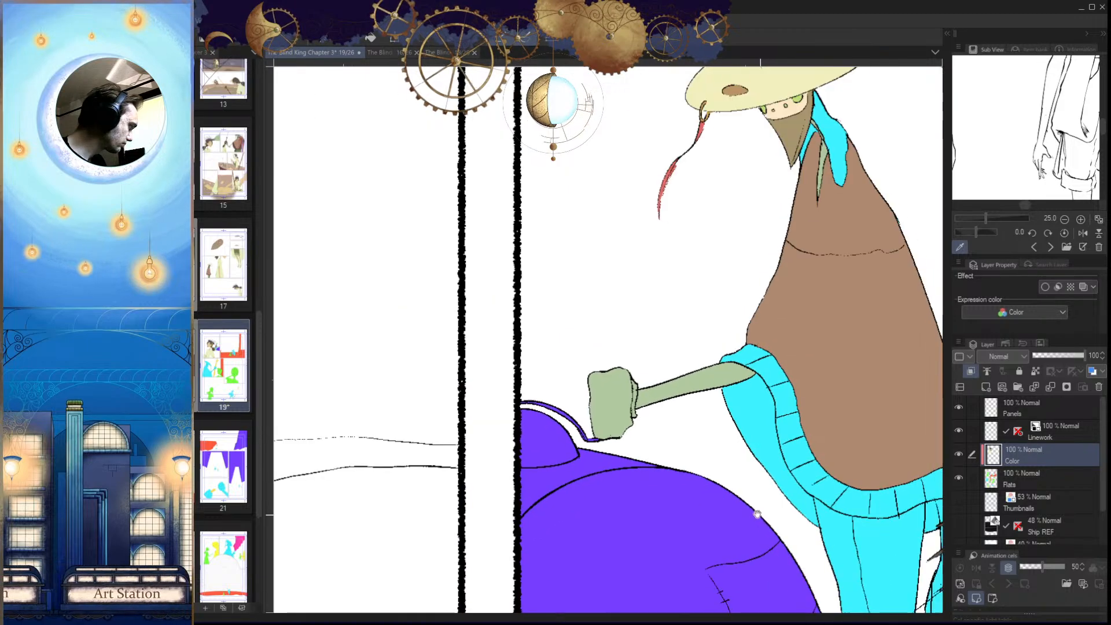
pyautogui.scroll(8, 629, 373)
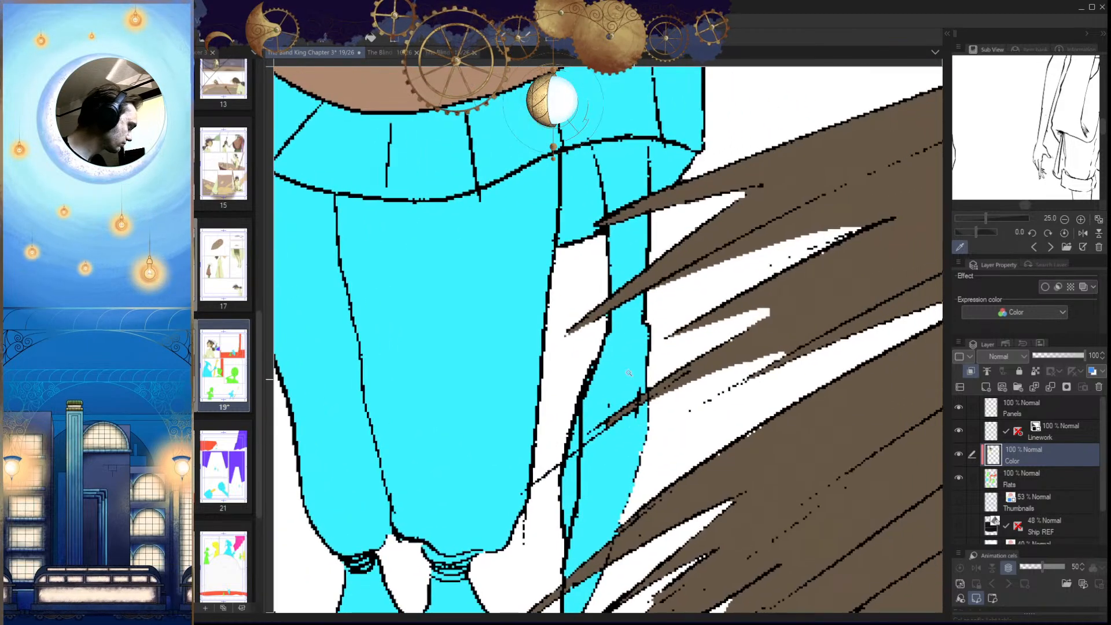
pyautogui.click(629, 372)
pyautogui.moveTo(632, 488); pyautogui.dragTo(594, 399)
pyautogui.scroll(2, 594, 397)
pyautogui.press('g')
pyautogui.click(594, 397)
pyautogui.click(613, 289)
pyautogui.moveTo(614, 352); pyautogui.dragTo(604, 387)
pyautogui.hotkey('ctrl', 'd')
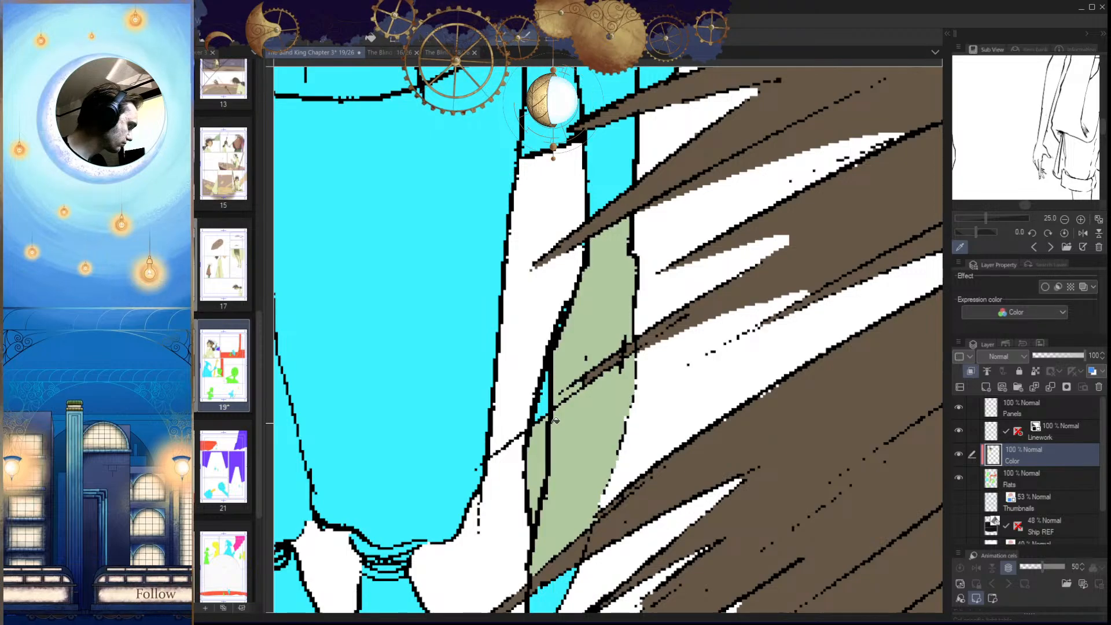
# Step: Paint the pointed lower end of the lowered arm pale sage green between the hair strands
pyautogui.moveTo(579, 567); pyautogui.dragTo(622, 333)
pyautogui.scroll(2, 622, 333)
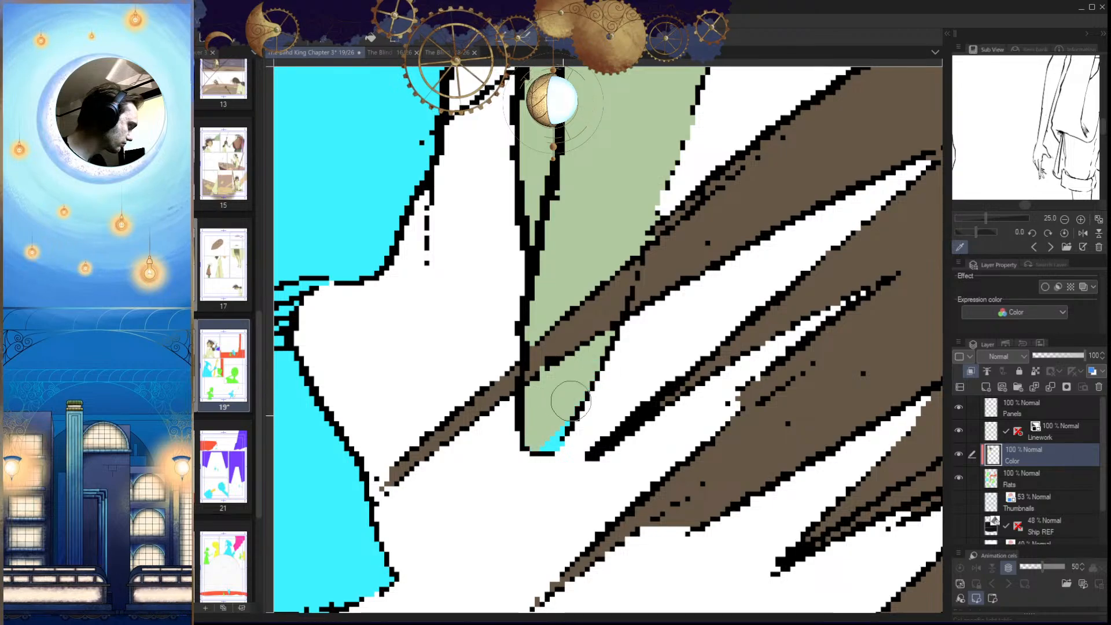
pyautogui.moveTo(561, 446); pyautogui.dragTo(543, 541)
# Step: Fill the upper part of the lowered arm beneath the cloak's ruffled hem pale sage green
pyautogui.scroll(-4, 544, 540)
pyautogui.moveTo(569, 315); pyautogui.dragTo(528, 461)
pyautogui.scroll(2, 528, 461)
pyautogui.moveTo(515, 521)
pyautogui.mouseDown()
pyautogui.moveTo(547, 403)
pyautogui.moveTo(509, 524)
pyautogui.mouseUp()
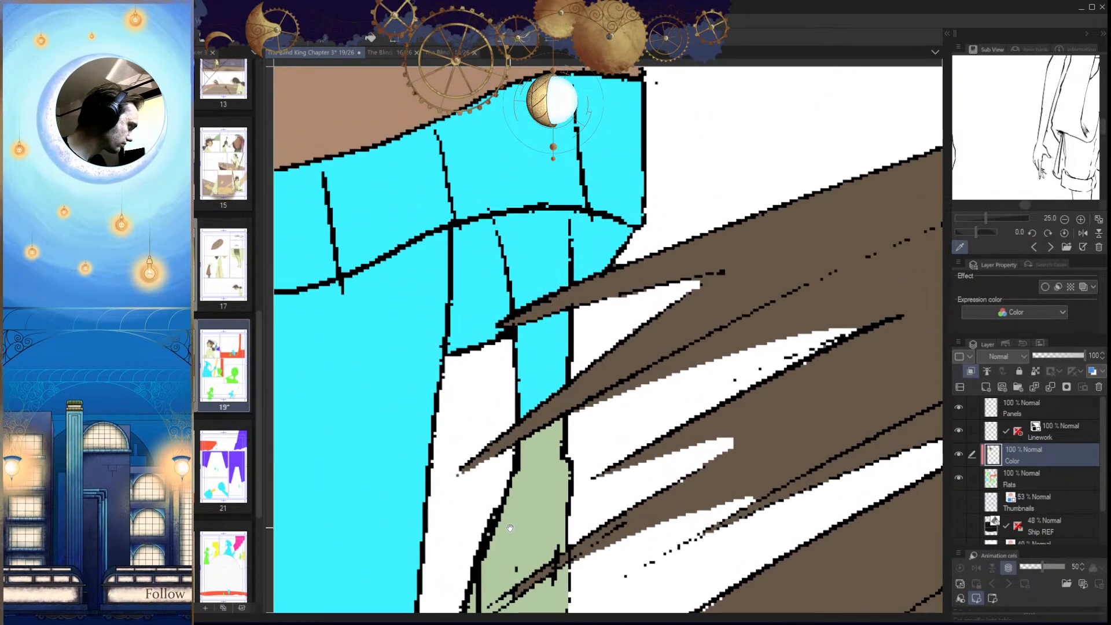
pyautogui.click(546, 281)
pyautogui.hotkey('ctrl', 'd')
pyautogui.scroll(3, 573, 249)
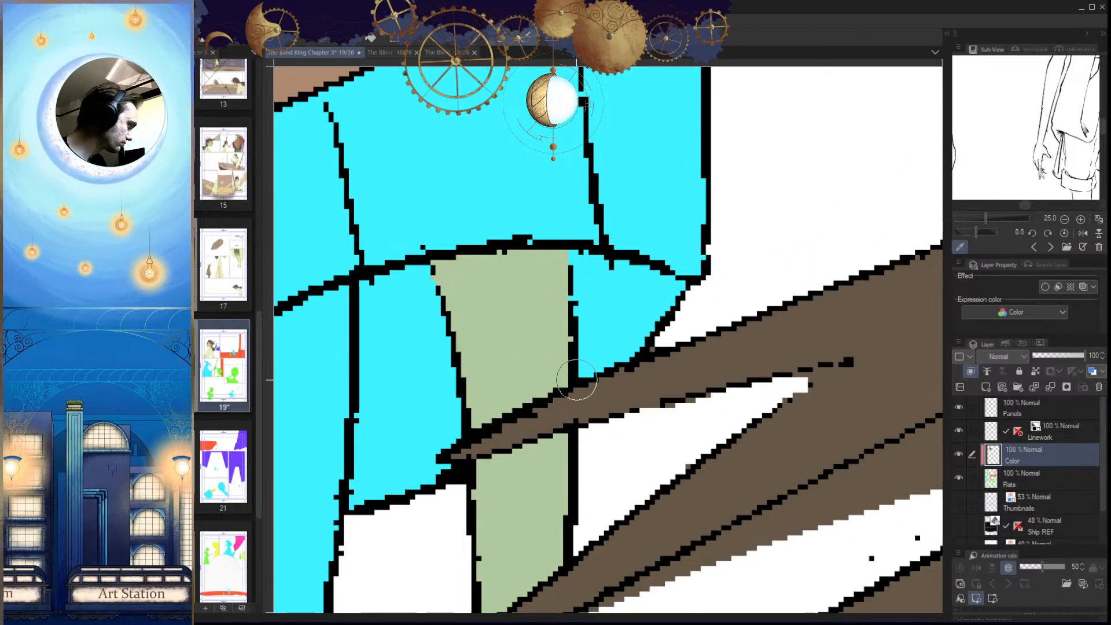
# Step: Select both lower legs and feet below the trouser cuffs and fill them pale sage green
pyautogui.scroll(-5, 574, 399)
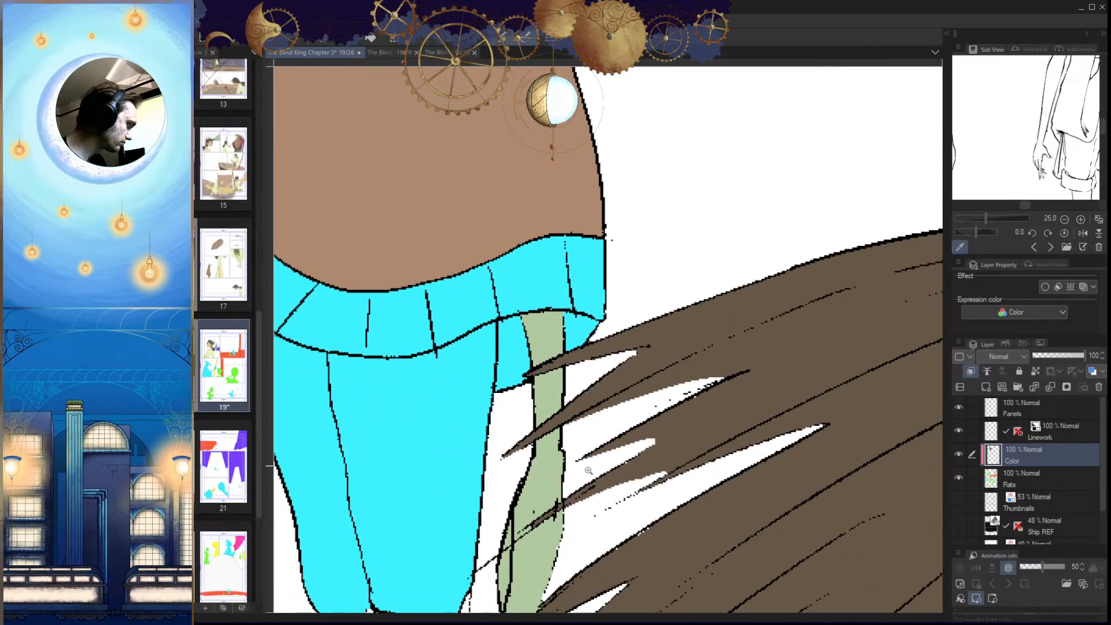
pyautogui.scroll(-3, 584, 477)
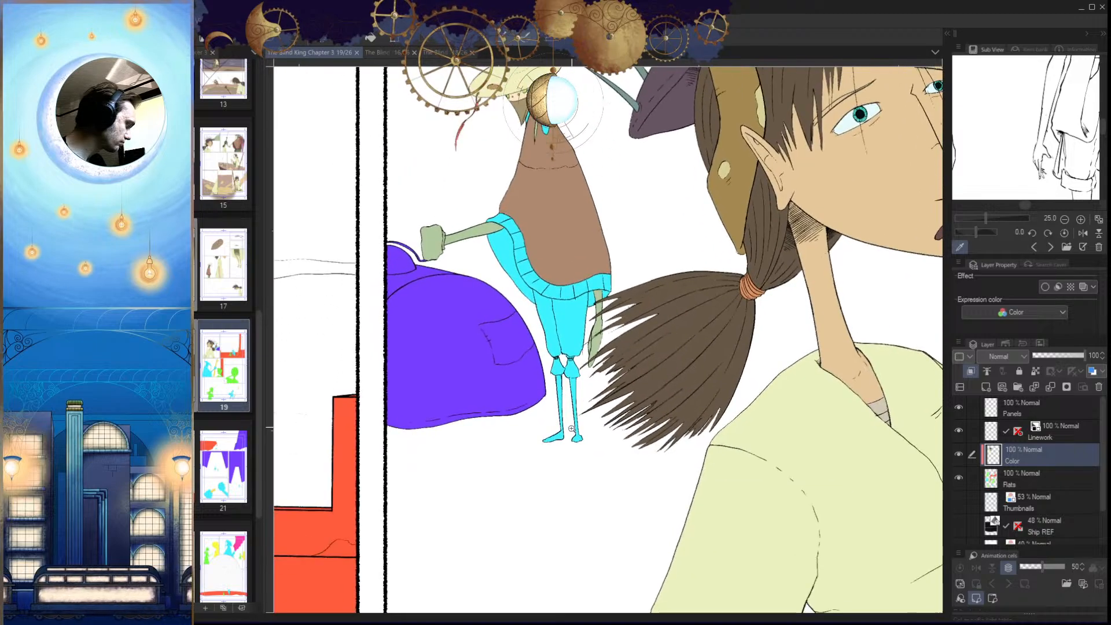
pyautogui.scroll(4, 596, 405)
pyautogui.click(597, 405)
pyautogui.keyDown('shift'); pyautogui.click(523, 407); pyautogui.keyUp('shift')
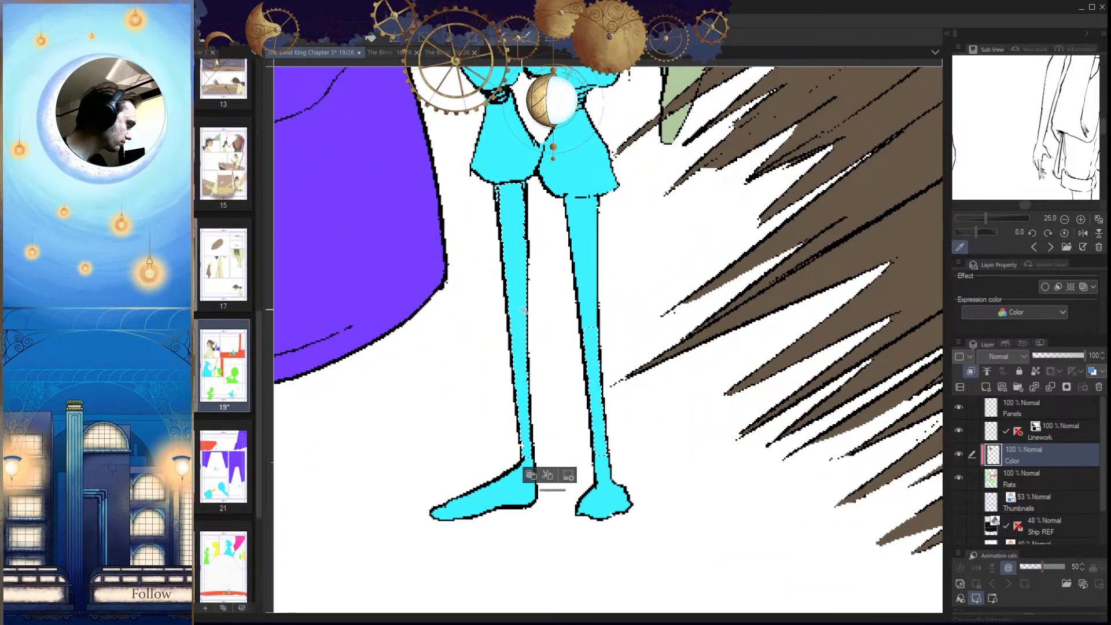
pyautogui.keyDown('shift'); pyautogui.click(514, 488); pyautogui.keyUp('shift')
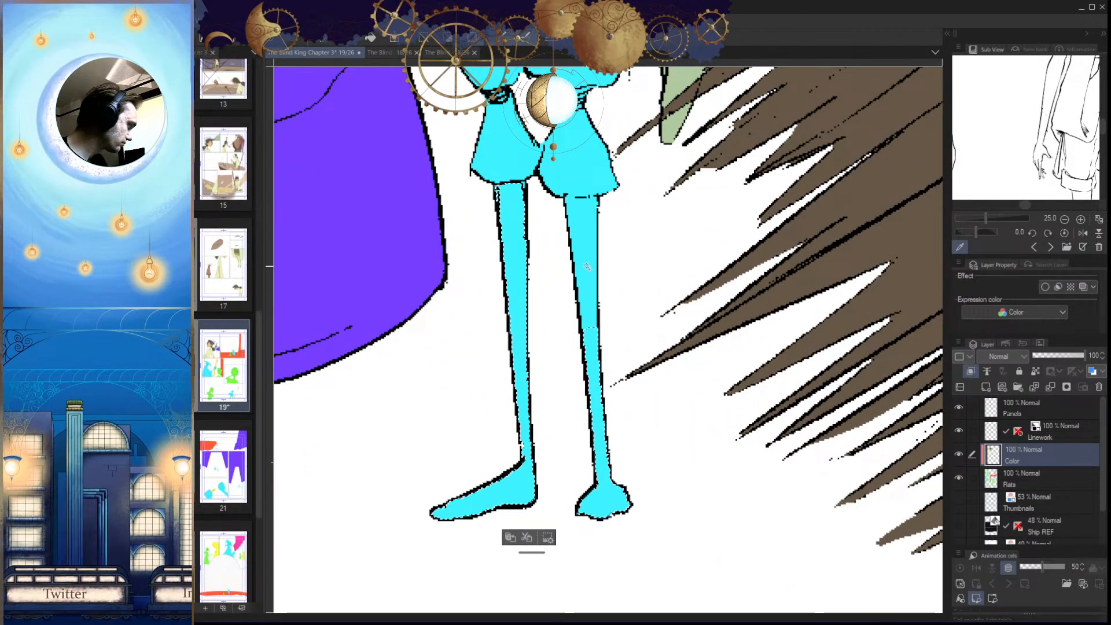
pyautogui.click(595, 345)
pyautogui.click(524, 428)
pyautogui.hotkey('ctrl', 'd')
pyautogui.moveTo(541, 347); pyautogui.dragTo(537, 374)
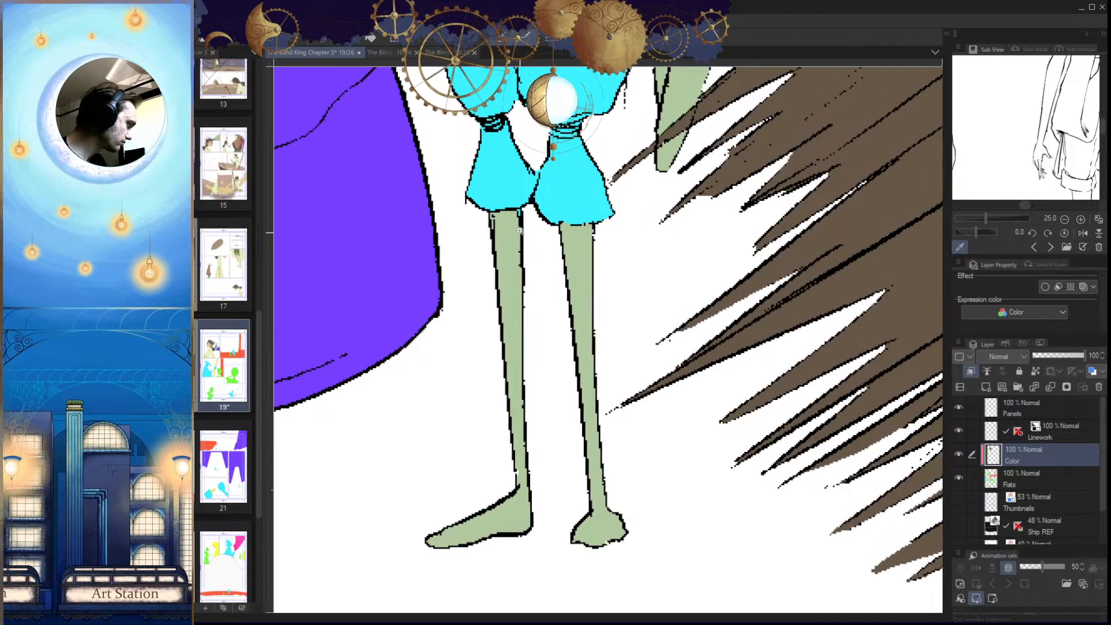
# Step: Look over the partly coloured figure in normal and mirrored view and bring up page 16 for colour reference
pyautogui.scroll(3, 521, 218)
pyautogui.press('p')
pyautogui.scroll(-3, 695, 360)
pyautogui.moveTo(677, 545); pyautogui.dragTo(662, 464)
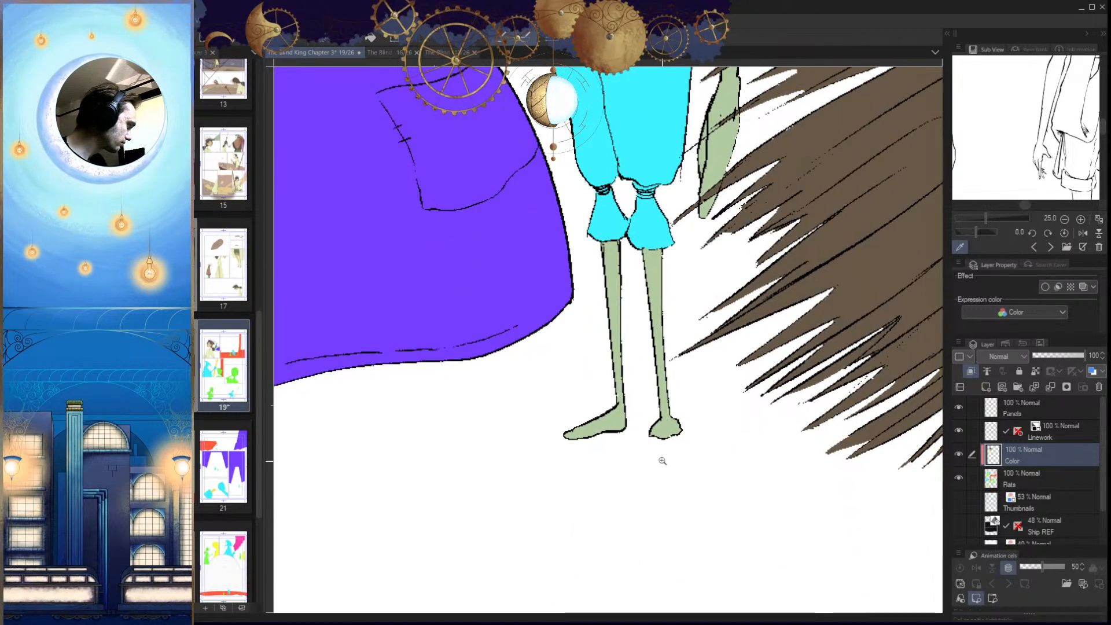
pyautogui.scroll(3, 661, 454)
pyautogui.scroll(-6, 660, 444)
pyautogui.moveTo(523, 493); pyautogui.dragTo(447, 521)
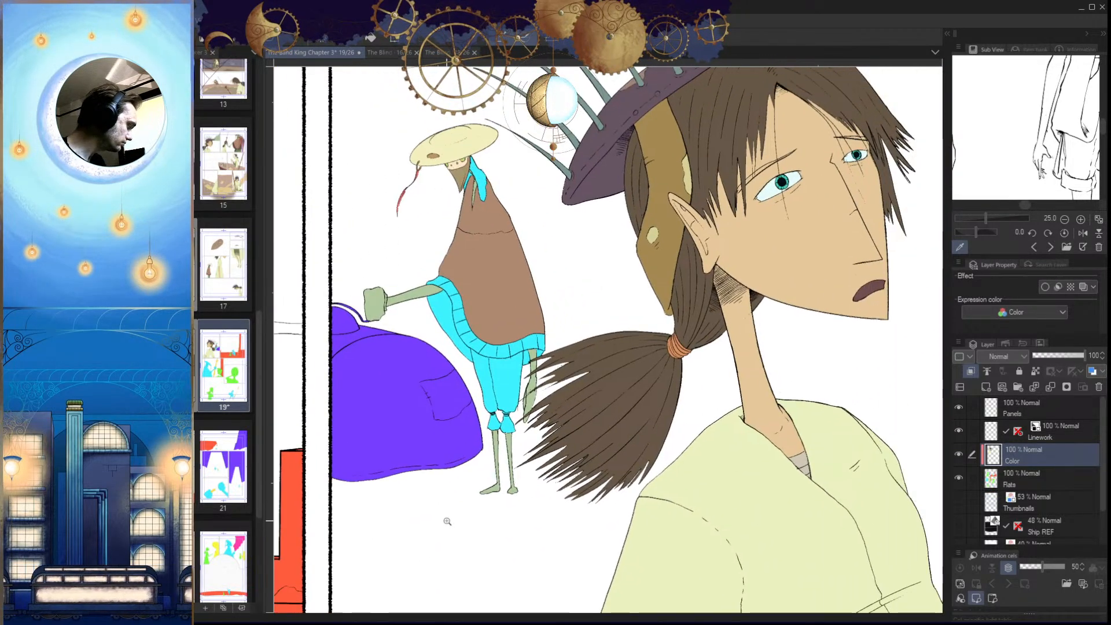
pyautogui.scroll(-2, 594, 437)
pyautogui.moveTo(592, 440); pyautogui.dragTo(604, 519)
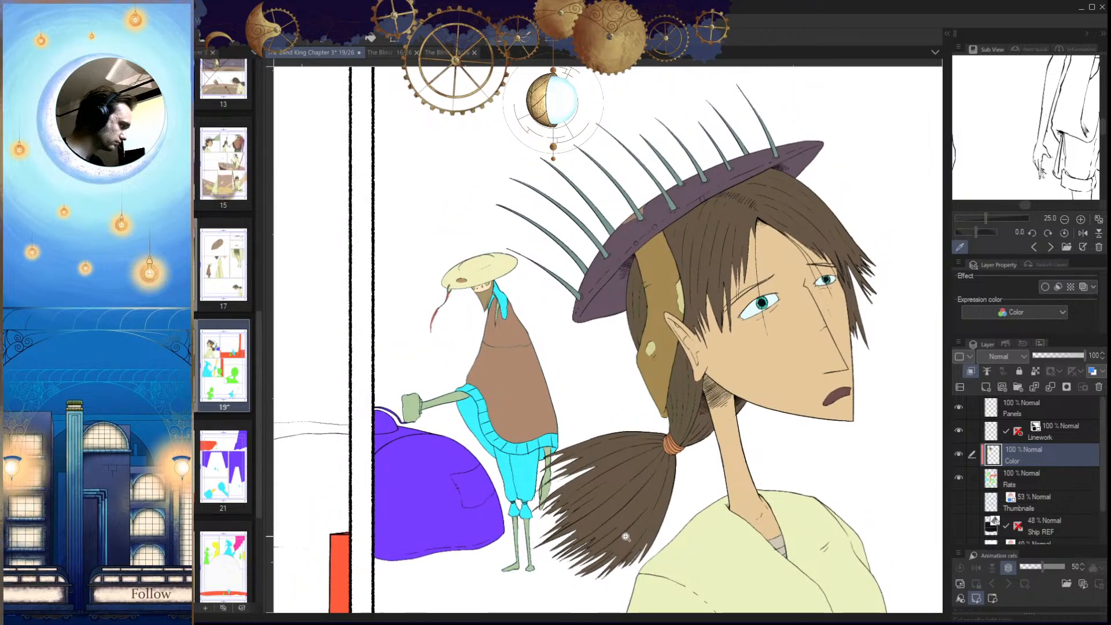
pyautogui.press('h')
pyautogui.scroll(-2, 749, 503)
pyautogui.scroll(-2, 697, 515)
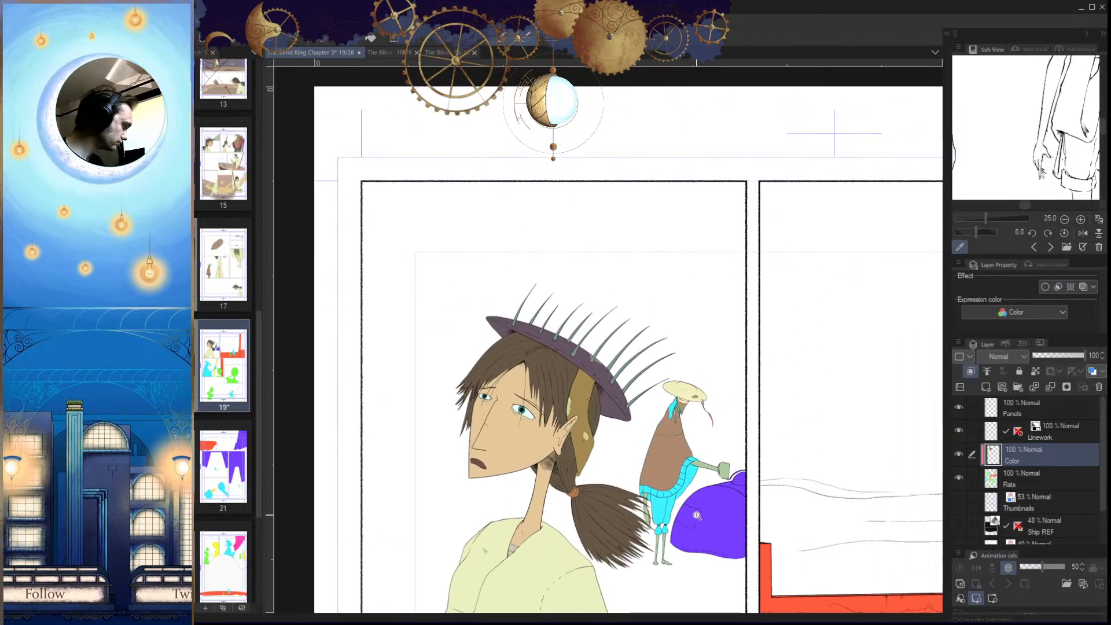
pyautogui.click(398, 53)
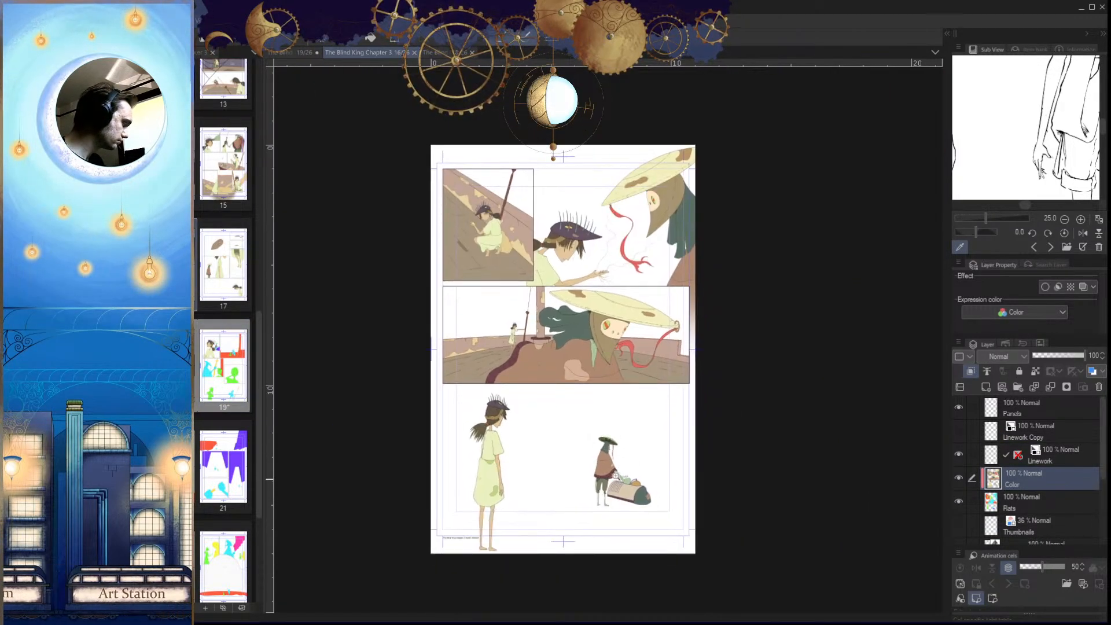
# Step: Select the segments of the cloak's ruffled hem on page 19 and fill them dark maroon, using page 16 as colour reference
pyautogui.scroll(5, 620, 482)
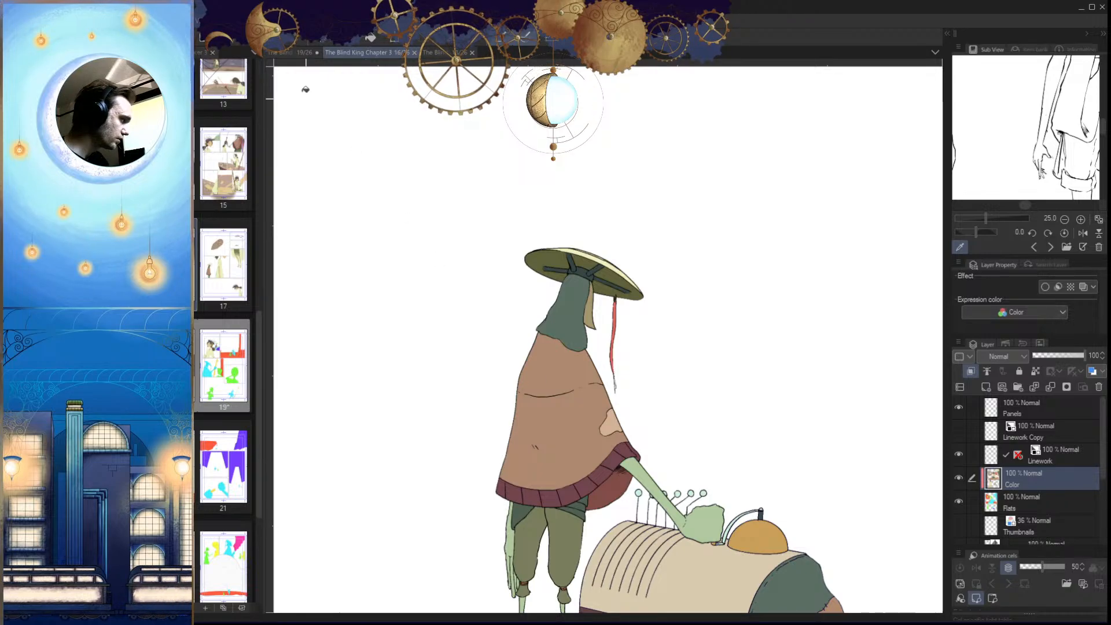
pyautogui.click(292, 52)
pyautogui.scroll(4, 662, 344)
pyautogui.scroll(3, 611, 479)
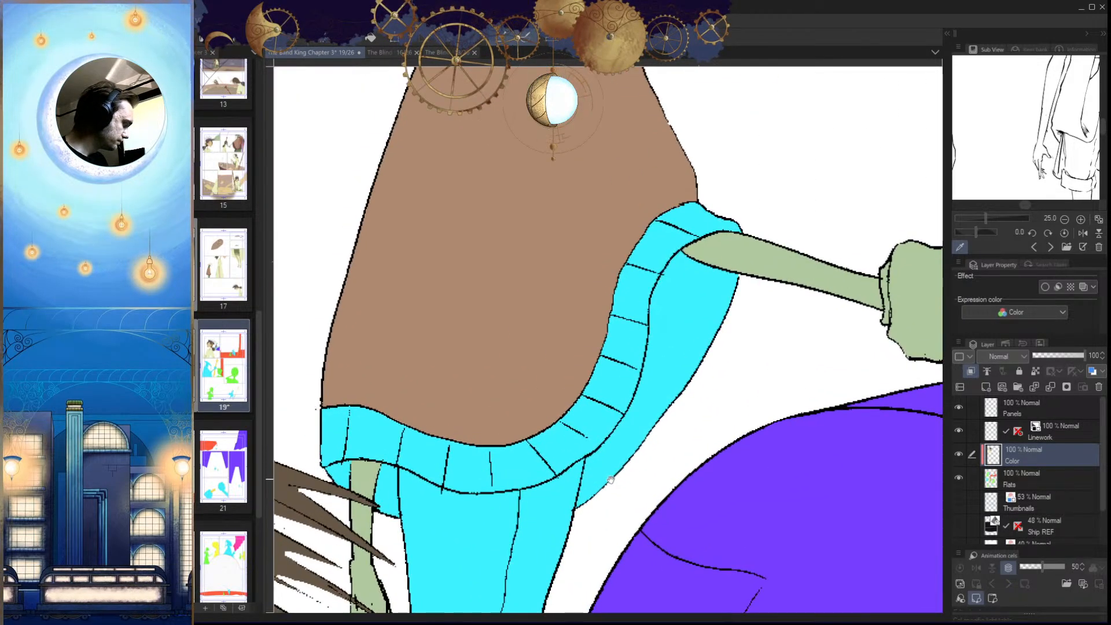
pyautogui.click(436, 468)
pyautogui.click(471, 472)
pyautogui.click(517, 467)
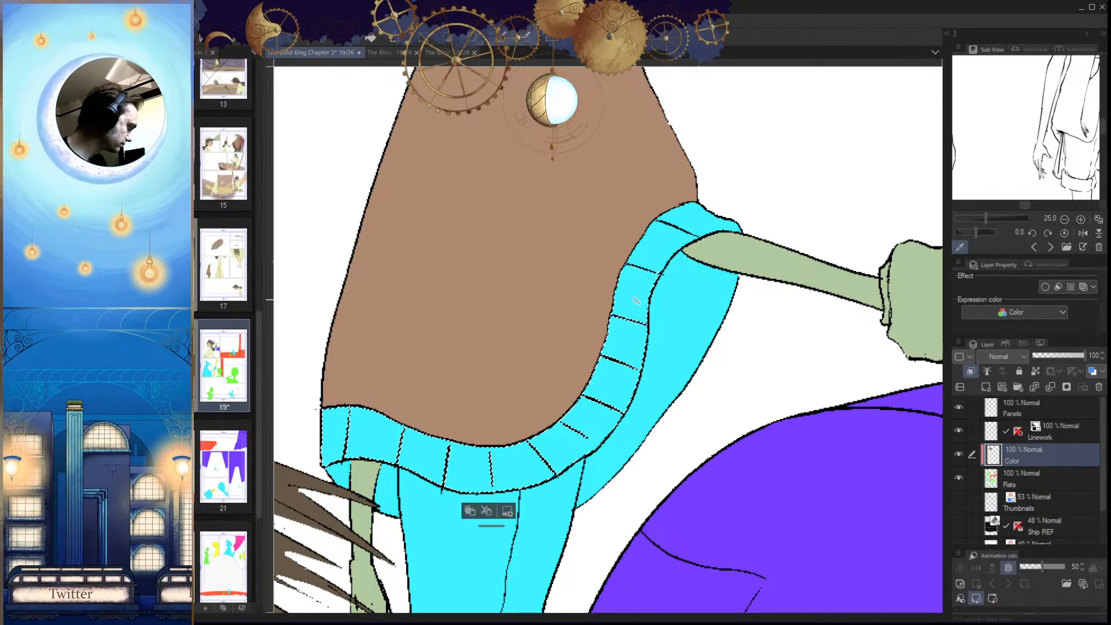
pyautogui.click(696, 225)
pyautogui.press('b')
pyautogui.moveTo(692, 230)
pyautogui.mouseDown()
pyautogui.moveTo(670, 242)
pyautogui.moveTo(648, 285)
pyautogui.moveTo(598, 423)
pyautogui.moveTo(557, 468)
pyautogui.moveTo(524, 465)
pyautogui.mouseUp()
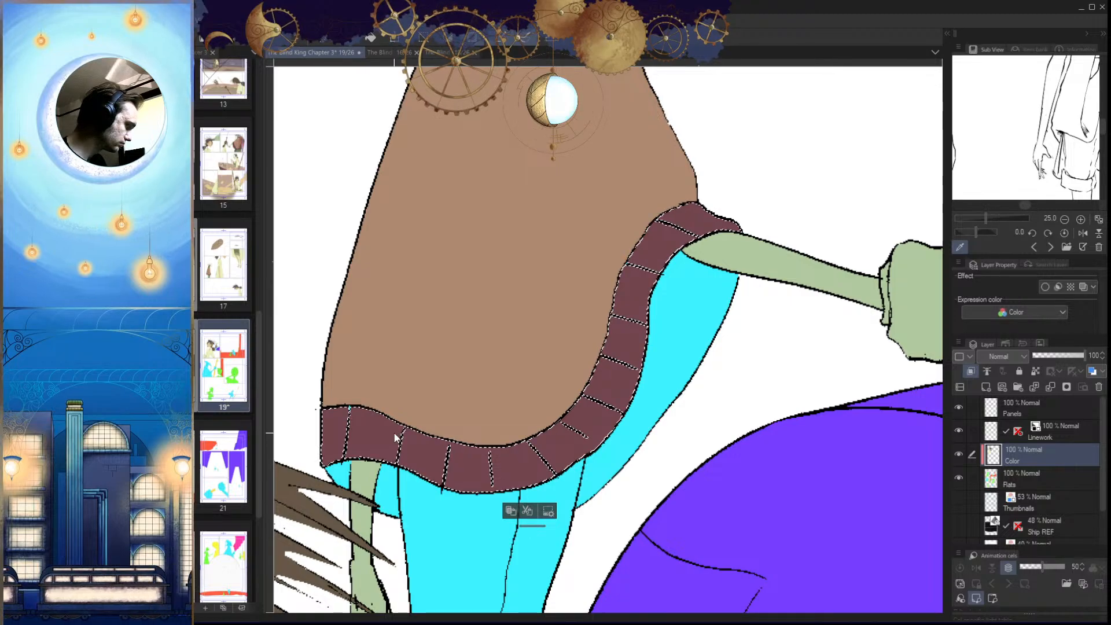
# Step: Touch up small colour gaps along the outline of the cloak's maroon ruffled hem
pyautogui.scroll(6, 363, 401)
pyautogui.scroll(-5, 451, 468)
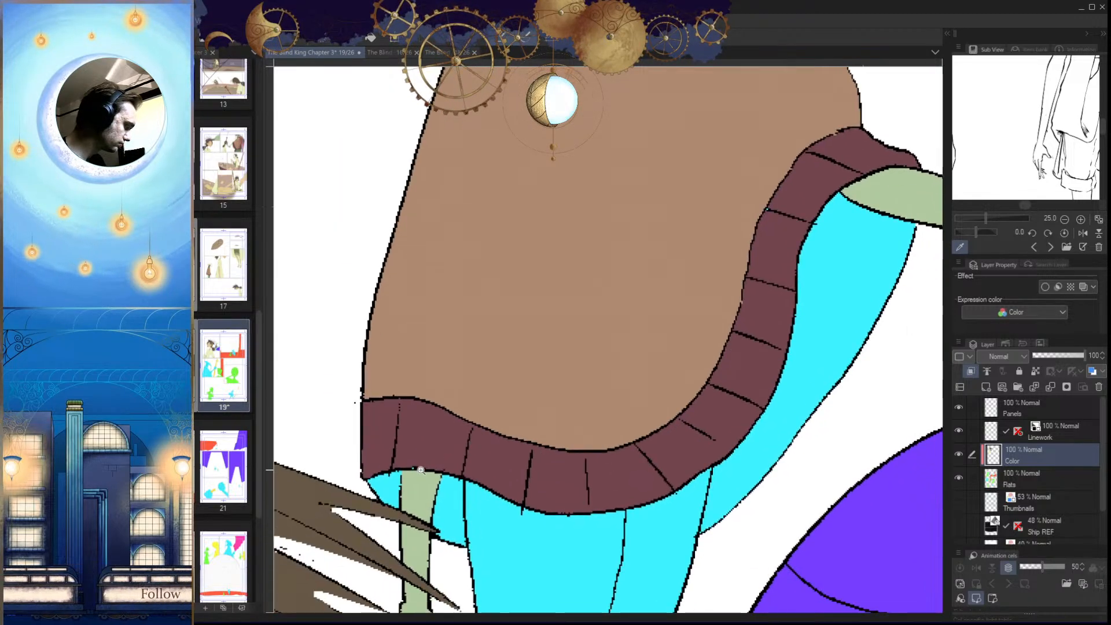
pyautogui.scroll(5, 394, 459)
pyautogui.scroll(-5, 616, 463)
pyautogui.moveTo(913, 422); pyautogui.dragTo(657, 442)
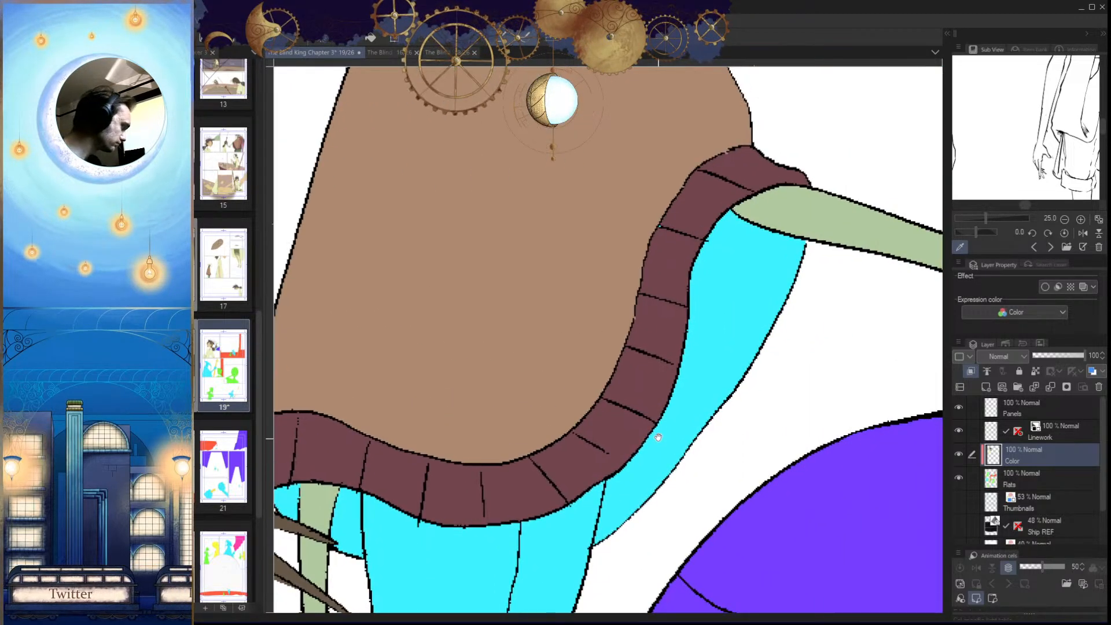
pyautogui.moveTo(709, 330); pyautogui.dragTo(640, 453)
pyautogui.scroll(5, 610, 365)
pyautogui.moveTo(560, 535); pyautogui.dragTo(619, 287)
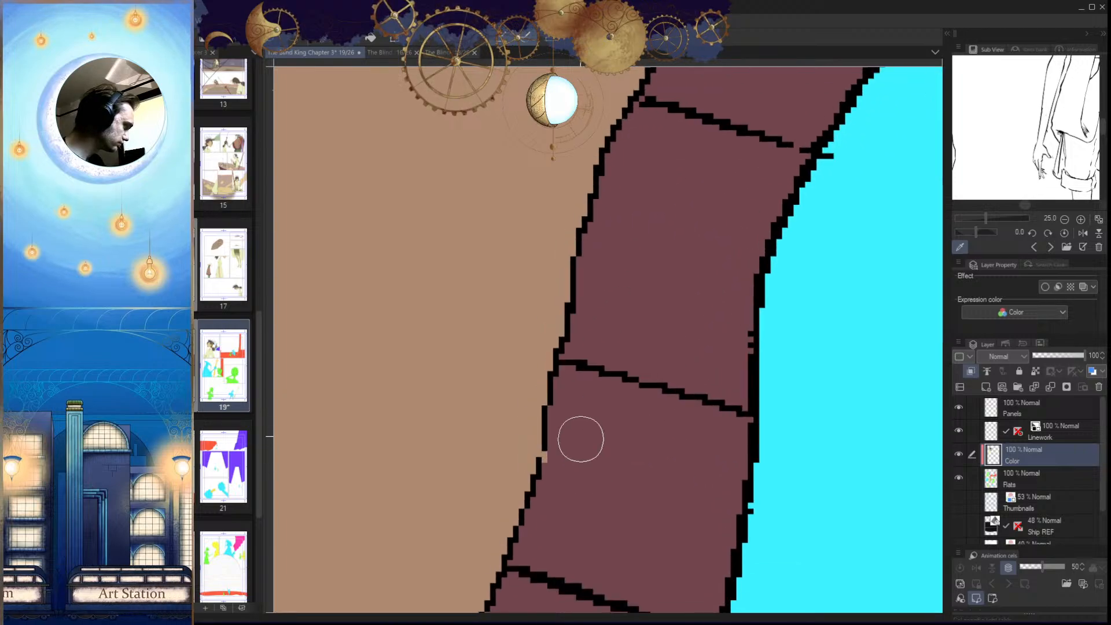
pyautogui.scroll(-5, 560, 468)
pyautogui.scroll(5, 665, 301)
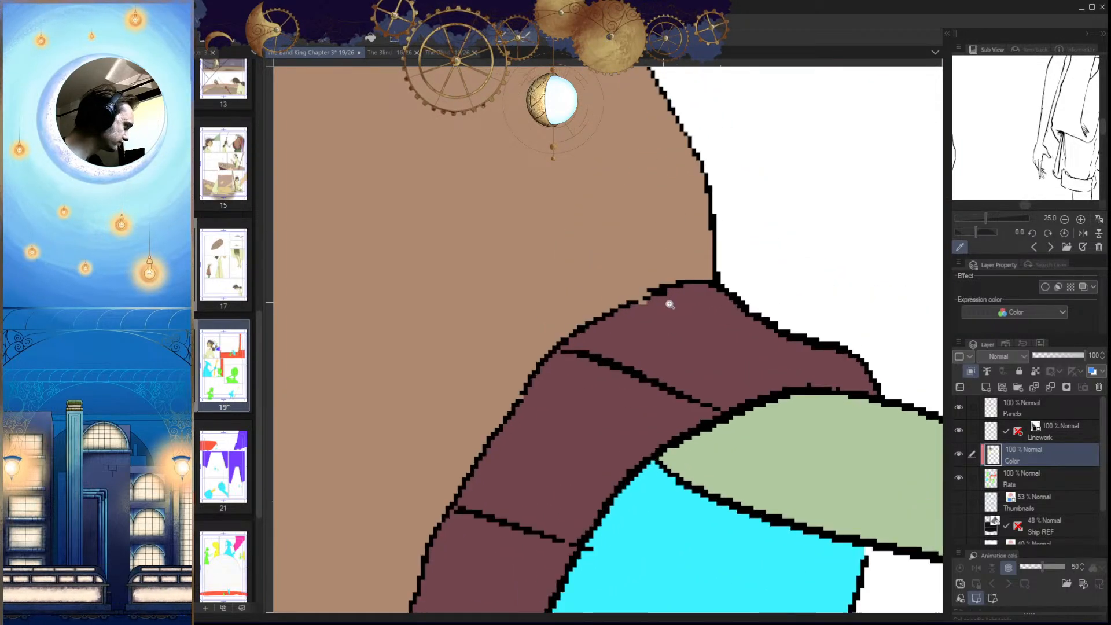
pyautogui.scroll(-8, 565, 451)
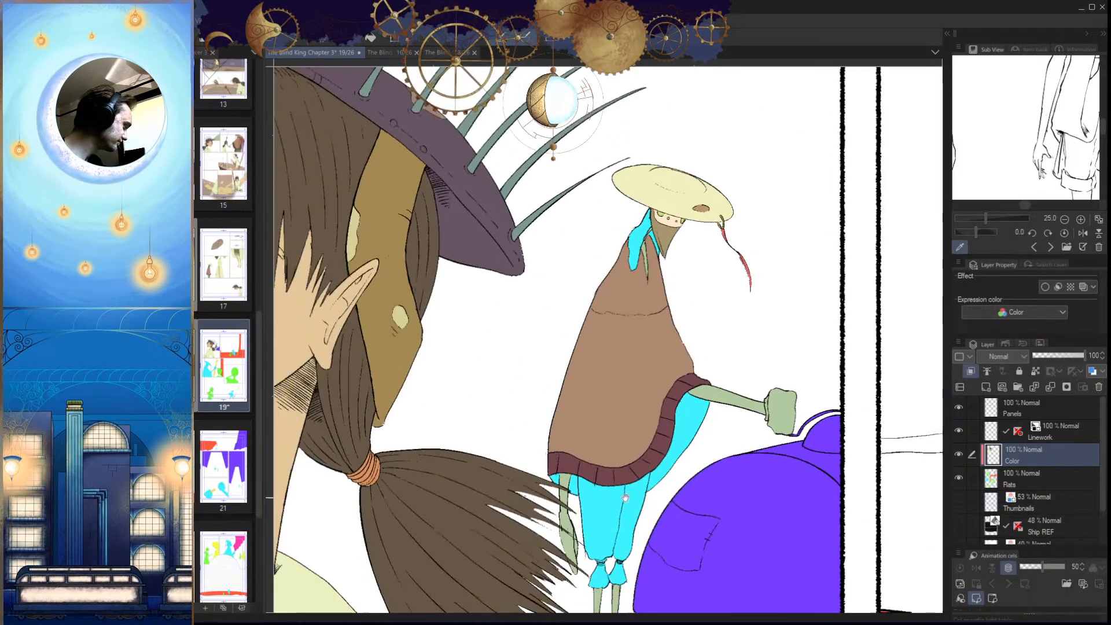
# Step: Fill the cloak's inner lining around the lowered arm with the reddish brown used on page 16
pyautogui.moveTo(625, 498); pyautogui.dragTo(629, 429)
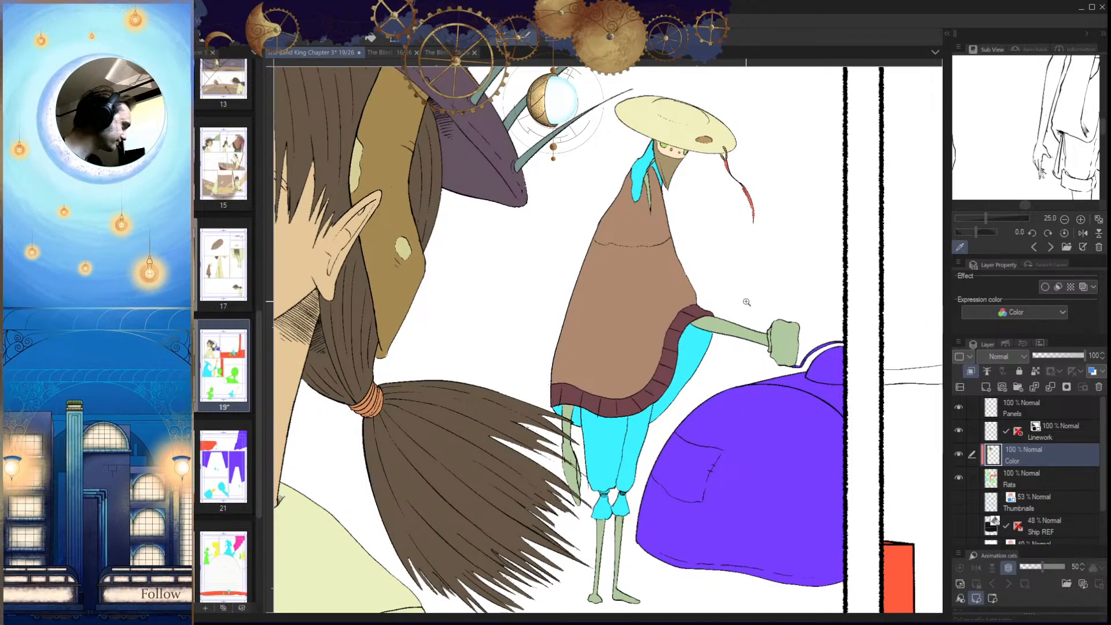
pyautogui.click(382, 52)
pyautogui.scroll(-2, 662, 283)
pyautogui.scroll(6, 663, 462)
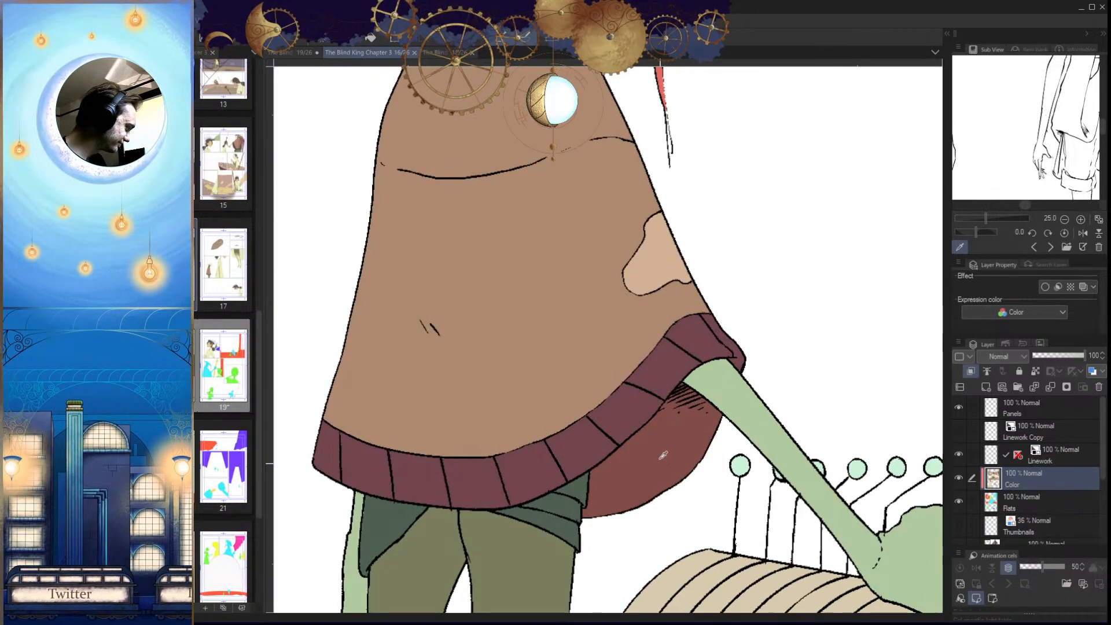
pyautogui.click(302, 53)
pyautogui.scroll(6, 504, 440)
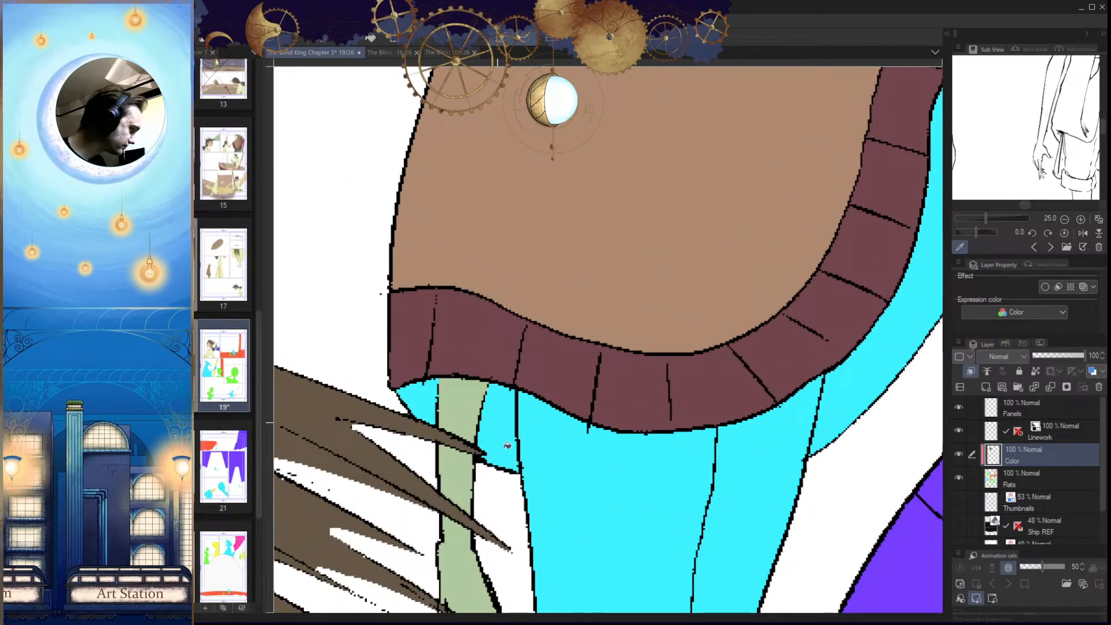
pyautogui.click(537, 490)
pyautogui.hotkey('ctrl', 'z')
pyautogui.moveTo(543, 494); pyautogui.dragTo(537, 459)
pyautogui.press('w')
pyautogui.click(494, 394)
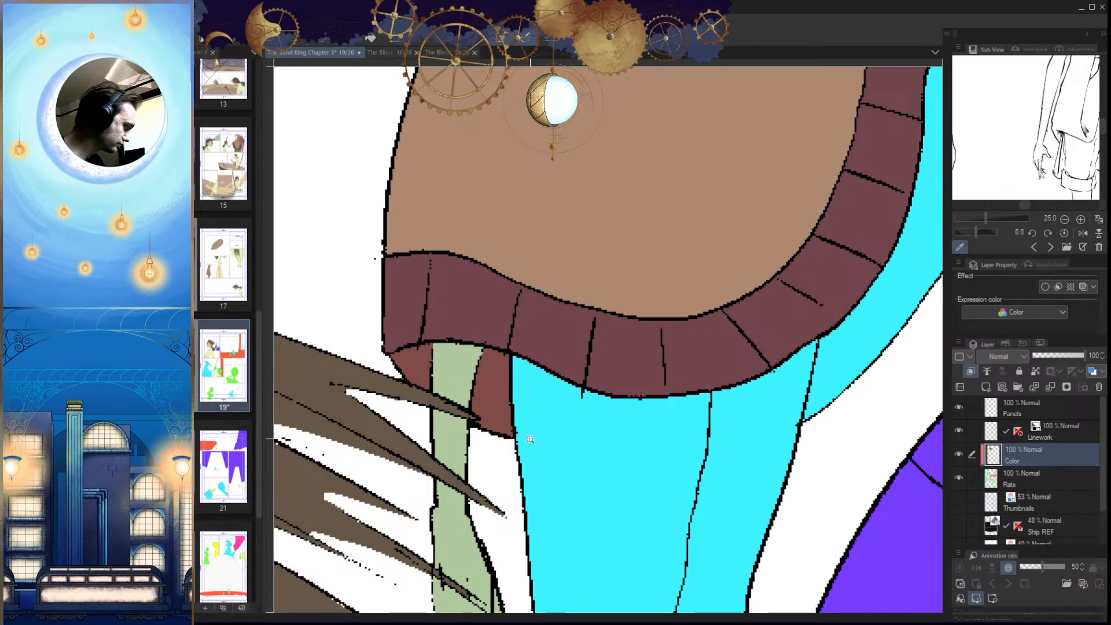
# Step: Fill the cloak's lining beneath the outstretched arm reddish brown and check its narrow lower tip
pyautogui.scroll(-4, 540, 480)
pyautogui.moveTo(539, 480); pyautogui.dragTo(510, 486)
pyautogui.scroll(2, 580, 429)
pyautogui.click(567, 403)
pyautogui.hotkey('alt', 'Delete')
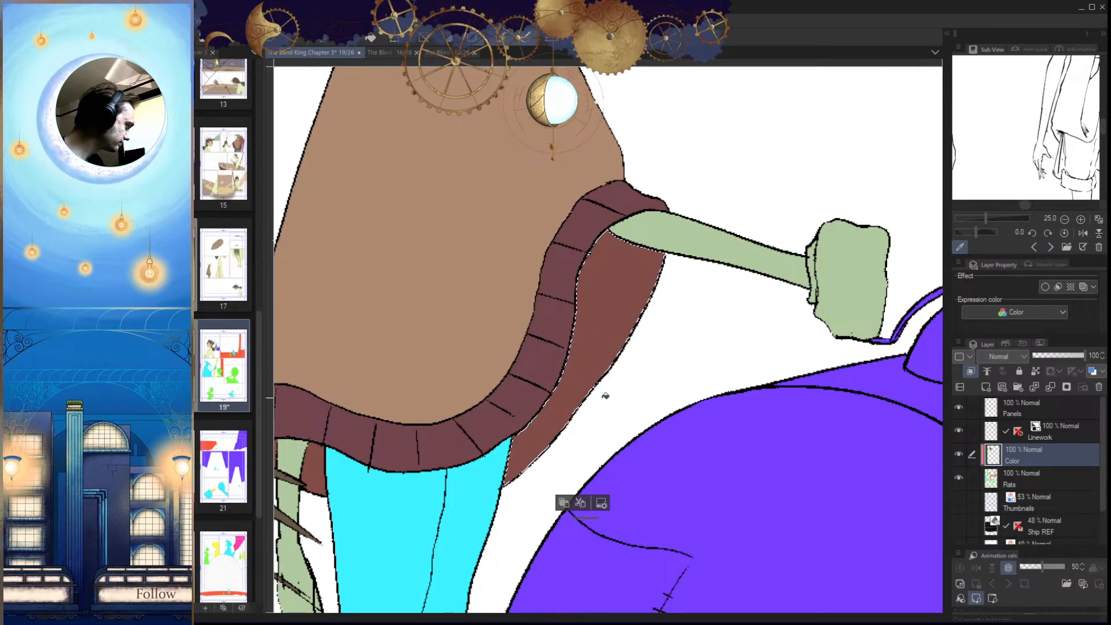
pyautogui.hotkey('ctrl', 'd')
pyautogui.moveTo(621, 393); pyautogui.dragTo(601, 441)
pyautogui.scroll(1, 600, 441)
pyautogui.scroll(-2, 598, 471)
pyautogui.scroll(5, 631, 463)
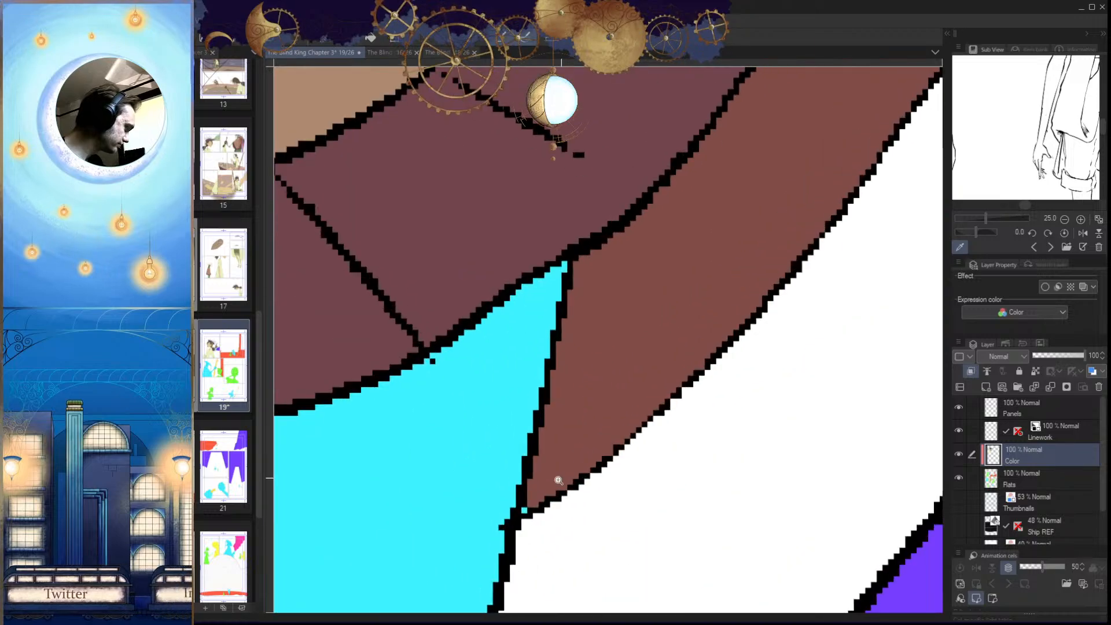
pyautogui.scroll(-5, 627, 466)
pyautogui.moveTo(681, 404); pyautogui.dragTo(624, 550)
pyautogui.scroll(-2, 624, 550)
pyautogui.moveTo(646, 488); pyautogui.dragTo(641, 538)
# Step: Fill both parts of the cloth hanging at the masked character's neck dark green, matching page 16
pyautogui.click(392, 54)
pyautogui.scroll(-2, 613, 397)
pyautogui.moveTo(616, 75); pyautogui.dragTo(641, 253)
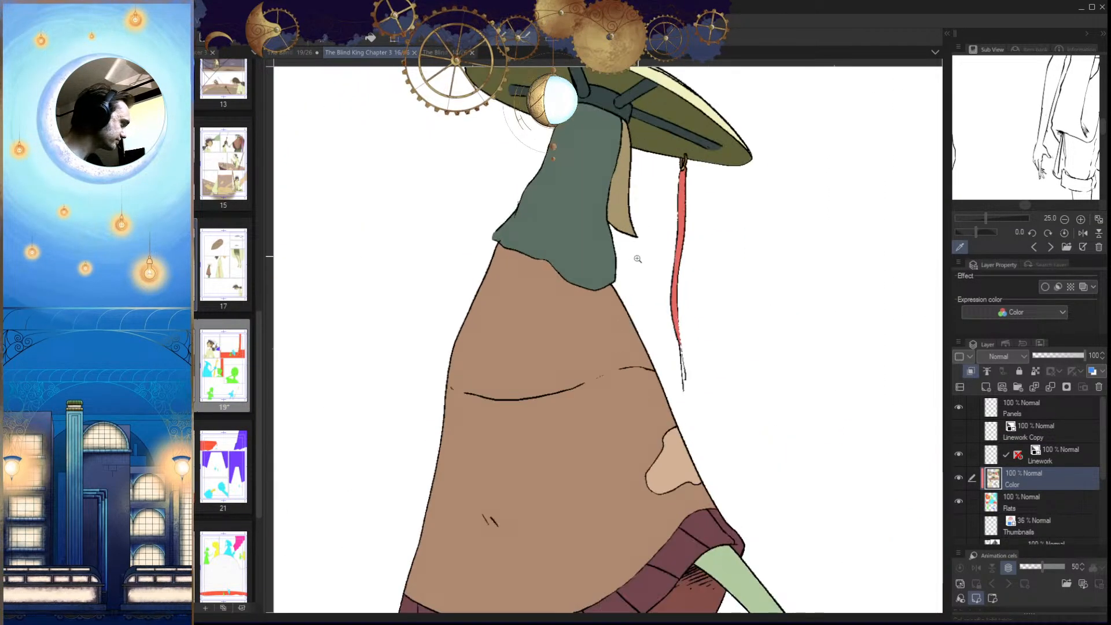
pyautogui.click(285, 55)
pyautogui.scroll(5, 584, 334)
pyautogui.click(568, 315)
pyautogui.hotkey('alt', 'Delete')
pyautogui.hotkey('ctrl', 'd')
pyautogui.moveTo(620, 369)
pyautogui.mouseDown()
pyautogui.moveTo(597, 374)
pyautogui.moveTo(616, 388)
pyautogui.mouseUp()
pyautogui.click(610, 338)
pyautogui.hotkey('alt', 'Delete')
pyautogui.hotkey('ctrl', 'd')
pyautogui.moveTo(661, 426); pyautogui.dragTo(602, 394)
pyautogui.moveTo(651, 457); pyautogui.dragTo(629, 329)
# Step: Select both trouser legs below the cloak and fill them with the olive green from page 16
pyautogui.click(382, 53)
pyautogui.scroll(-3, 619, 370)
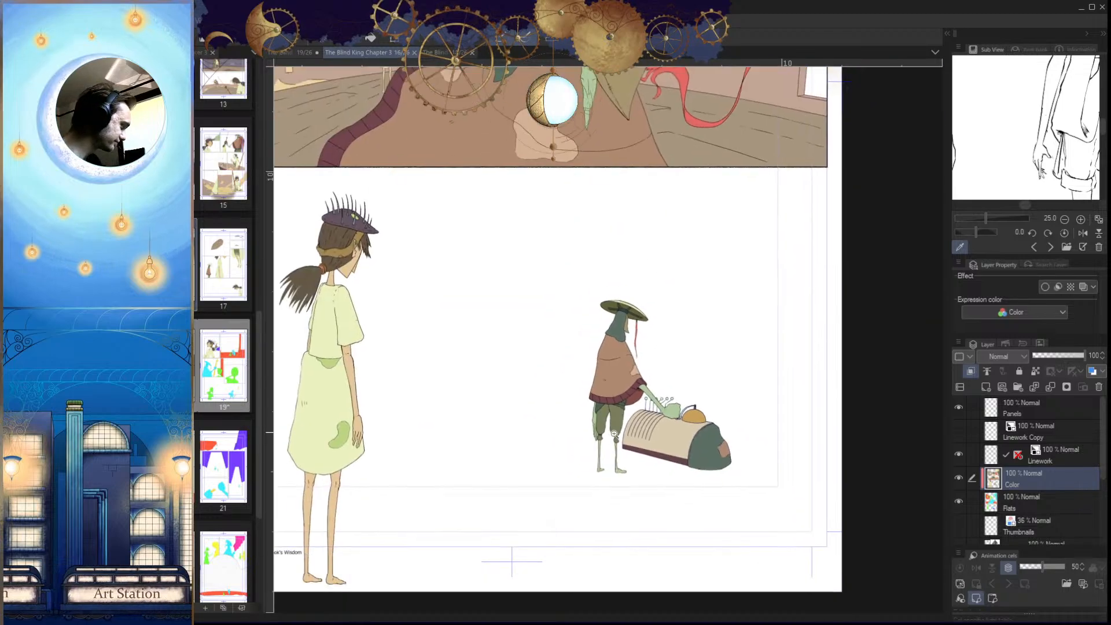
pyautogui.scroll(4, 625, 397)
pyautogui.click(296, 53)
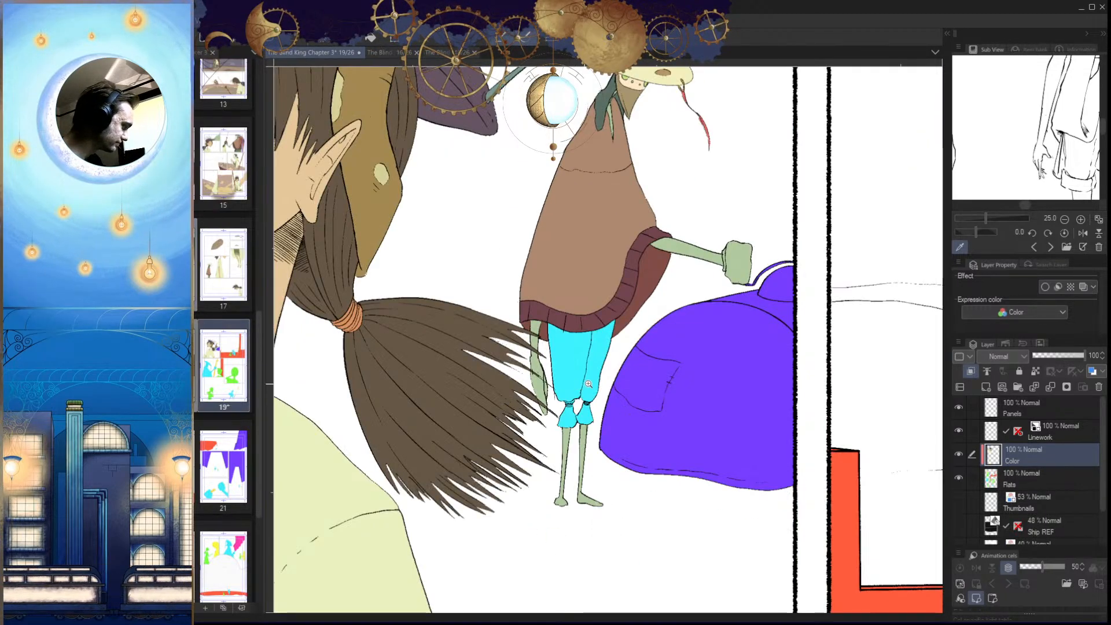
pyautogui.scroll(4, 573, 384)
pyautogui.click(550, 365)
pyautogui.keyDown('shift'); pyautogui.click(631, 390); pyautogui.keyUp('shift')
pyautogui.hotkey('alt', 'Delete')
pyautogui.hotkey('ctrl', 'd')
pyautogui.scroll(1, 629, 498)
# Step: Fill both flared trouser cuffs below the ties olive green and clean up stray pixels along the trouser edges
pyautogui.moveTo(630, 498); pyautogui.dragTo(627, 462)
pyautogui.scroll(2, 627, 461)
pyautogui.scroll(-3, 579, 376)
pyautogui.scroll(3, 562, 364)
pyautogui.click(562, 364)
pyautogui.keyDown('shift'); pyautogui.click(619, 388); pyautogui.keyUp('shift')
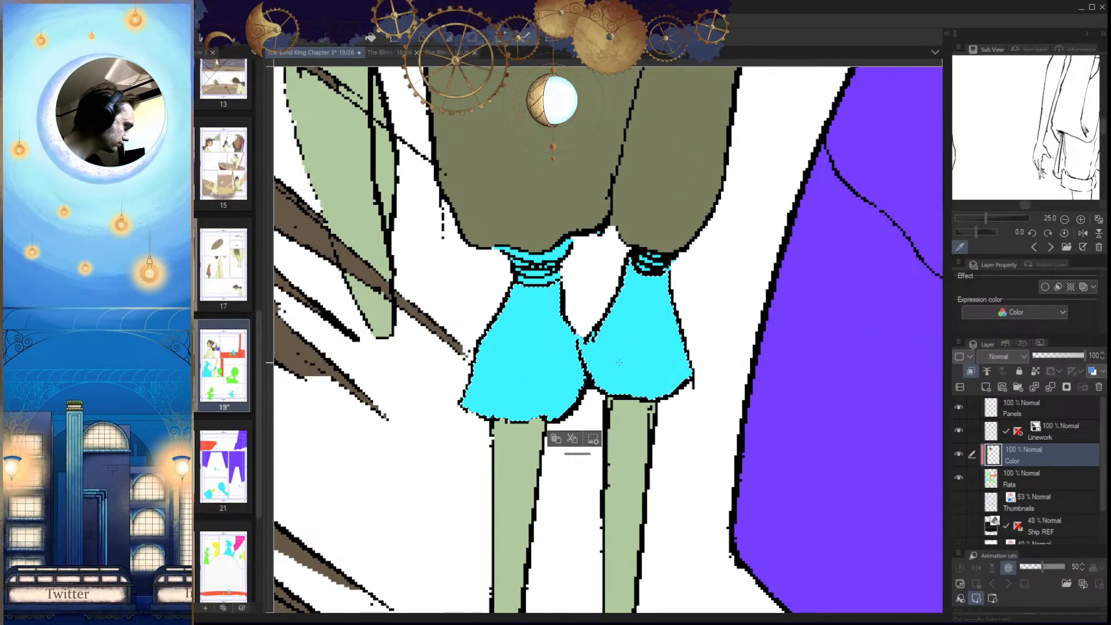
pyautogui.hotkey('alt', 'Delete')
pyautogui.hotkey('ctrl', 'd')
pyautogui.scroll(1, 604, 322)
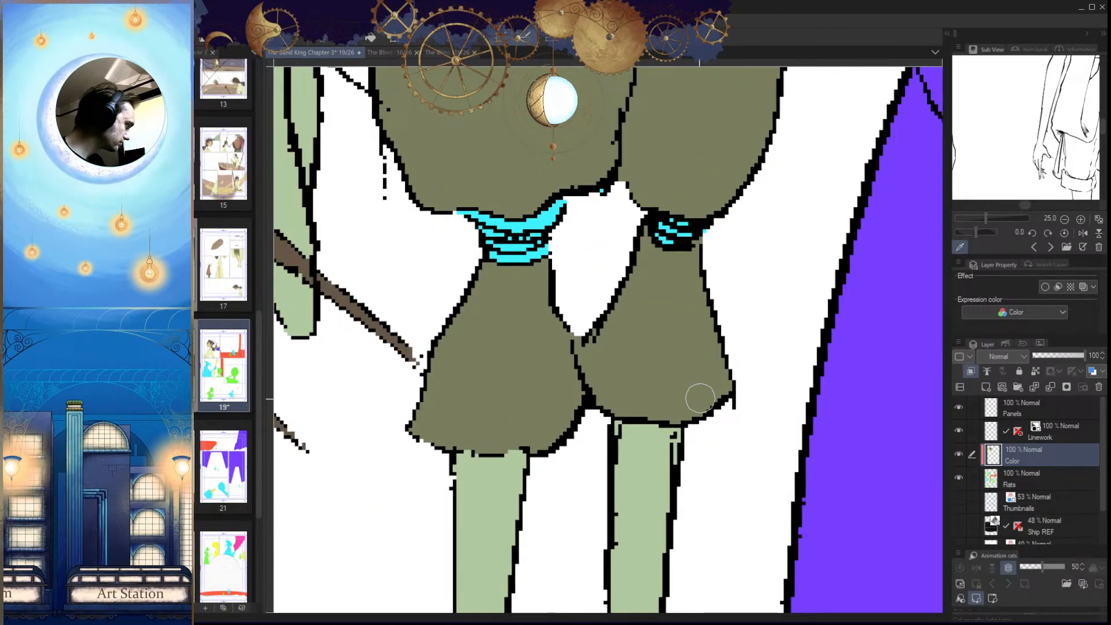
pyautogui.moveTo(716, 263); pyautogui.dragTo(682, 313)
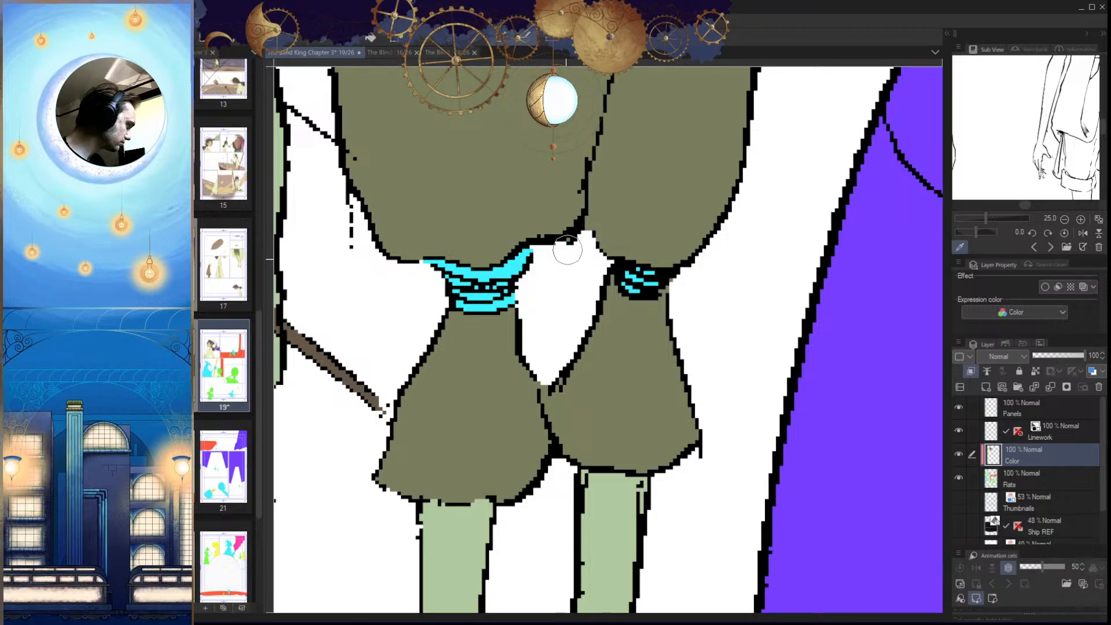
# Step: Paint the ties above both trouser cuffs orange, as on page 16, and save the page
pyautogui.hotkey('ctrl', '0')
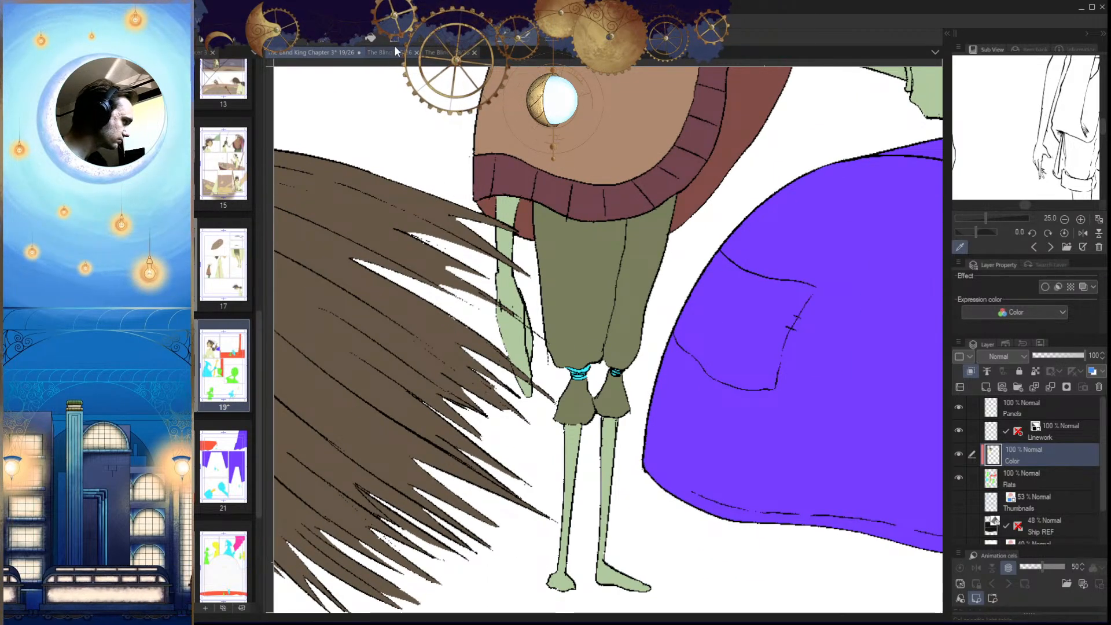
pyautogui.click(392, 51)
pyautogui.click(563, 388)
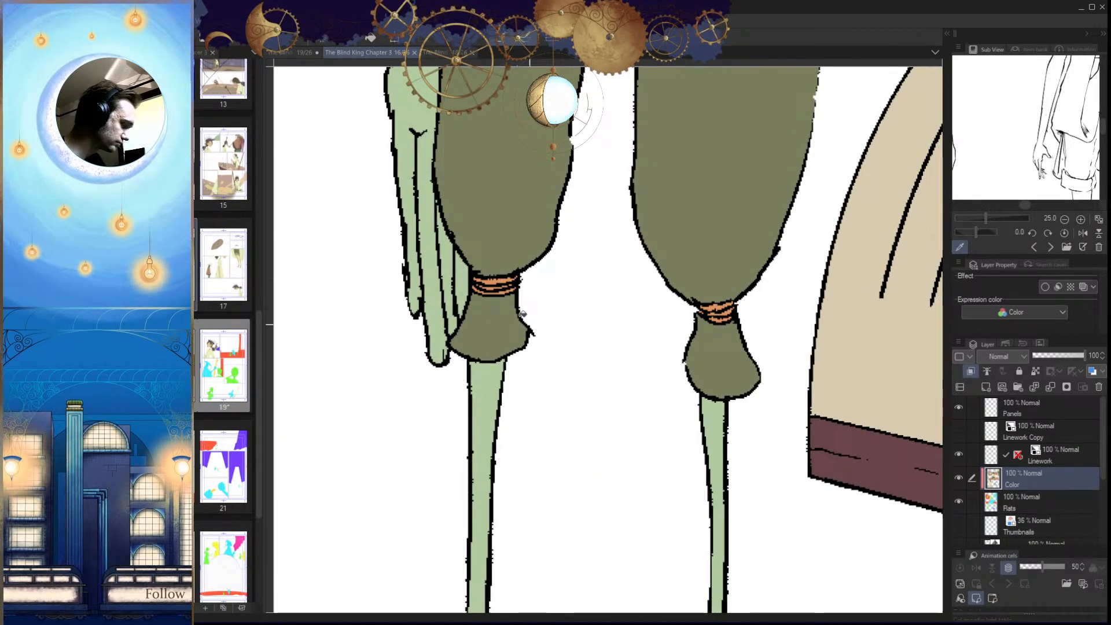
pyautogui.click(297, 53)
pyautogui.moveTo(648, 263)
pyautogui.mouseDown()
pyautogui.moveTo(560, 324)
pyautogui.moveTo(451, 312)
pyautogui.moveTo(539, 353)
pyautogui.moveTo(434, 336)
pyautogui.moveTo(482, 385)
pyautogui.moveTo(637, 377)
pyautogui.moveTo(479, 350)
pyautogui.moveTo(525, 365)
pyautogui.mouseUp()
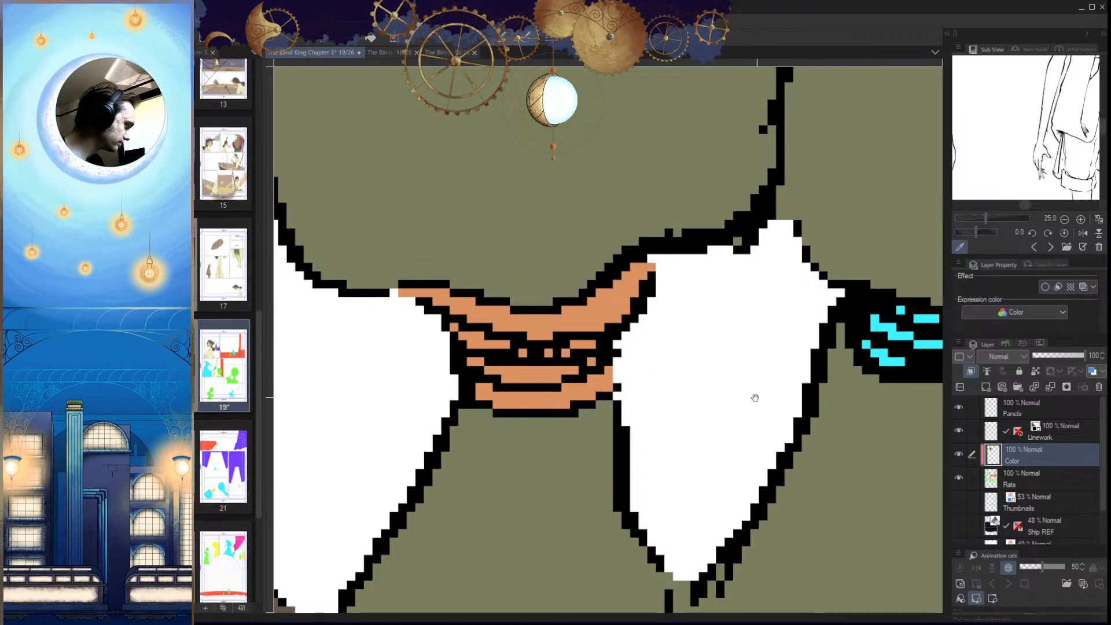
pyautogui.moveTo(759, 394); pyautogui.dragTo(381, 400)
pyautogui.moveTo(608, 351); pyautogui.dragTo(540, 340)
pyautogui.moveTo(644, 377)
pyautogui.mouseDown()
pyautogui.moveTo(658, 471)
pyautogui.moveTo(547, 588)
pyautogui.mouseUp()
pyautogui.hotkey('ctrl', 's')
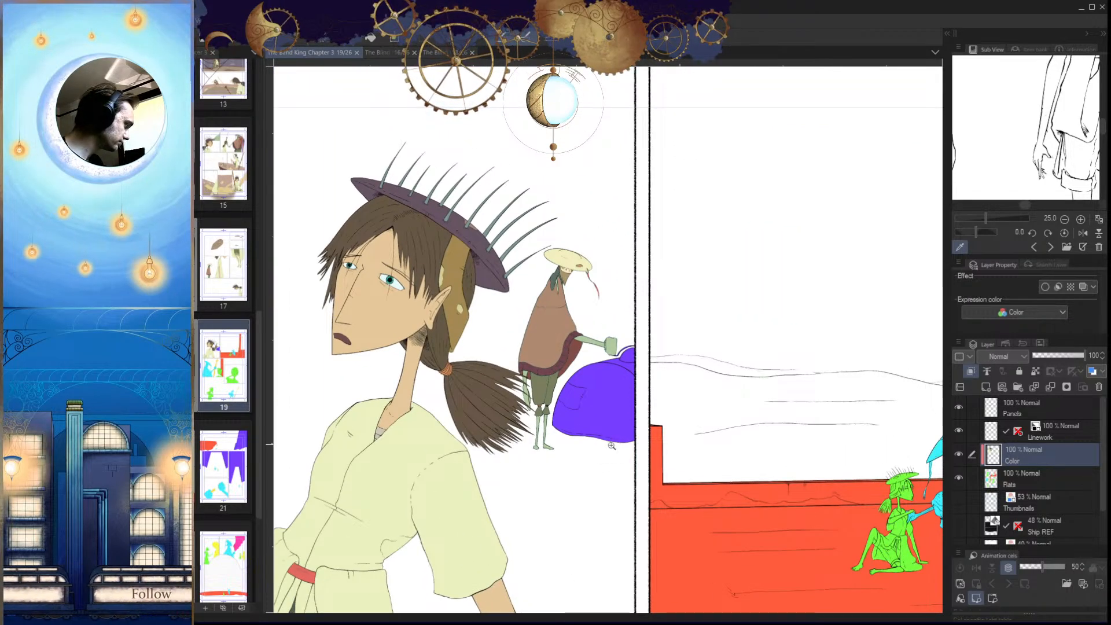
# Step: Fill the large rounded end of the object beside the masked character dark green, using page 16 as reference
pyautogui.moveTo(588, 504); pyautogui.dragTo(564, 520)
pyautogui.moveTo(530, 302); pyautogui.dragTo(617, 380)
pyautogui.moveTo(525, 223); pyautogui.dragTo(445, 272)
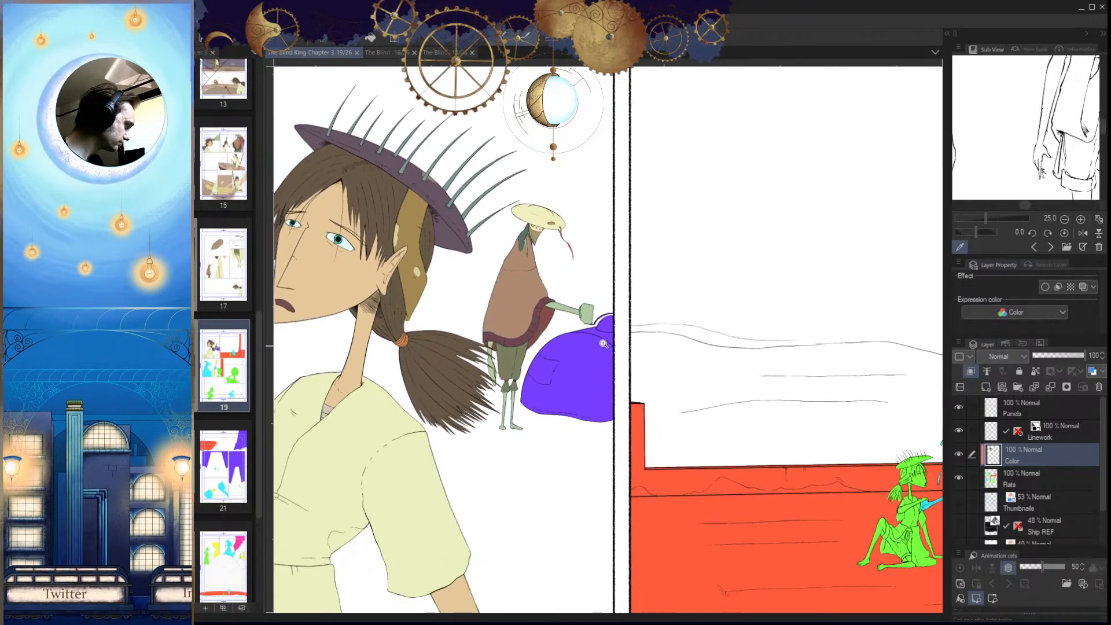
pyautogui.click(377, 50)
pyautogui.moveTo(657, 385); pyautogui.dragTo(757, 407)
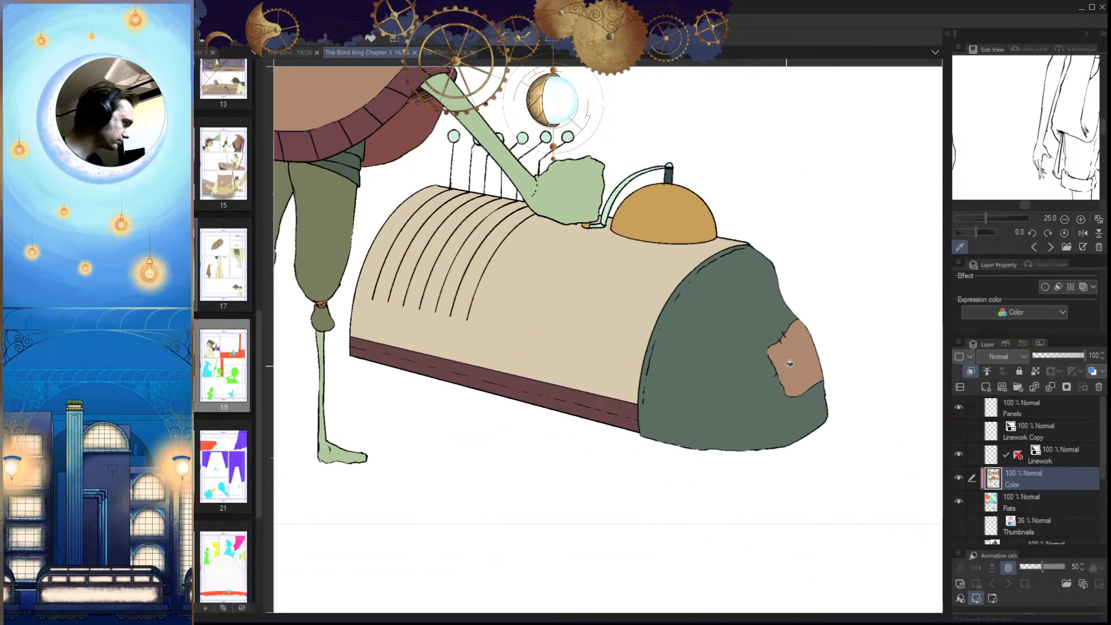
pyautogui.click(293, 51)
pyautogui.scroll(5, 596, 376)
pyautogui.press('w')
pyautogui.click(629, 453)
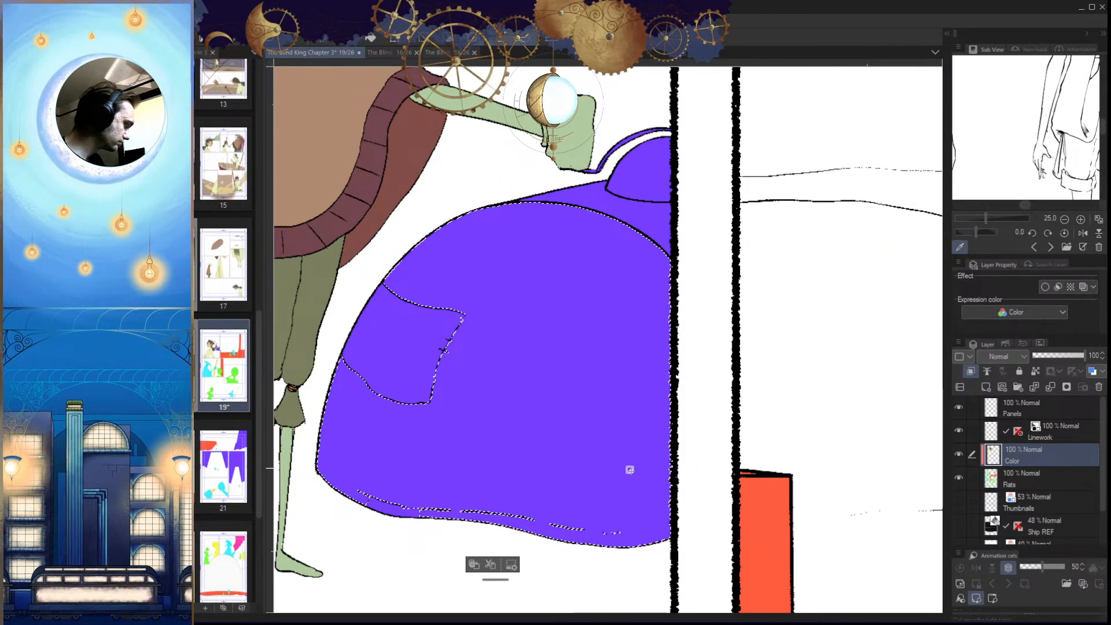
pyautogui.click(537, 447)
pyautogui.hotkey('ctrl', 'd')
# Step: Select the patch on the object's dark green end and fill it light brown
pyautogui.moveTo(558, 474); pyautogui.dragTo(578, 450)
pyautogui.moveTo(432, 361); pyautogui.dragTo(460, 359)
pyautogui.press('w')
pyautogui.click(441, 349)
pyautogui.click(449, 354)
pyautogui.hotkey('ctrl', 'd')
pyautogui.moveTo(496, 255)
pyautogui.mouseDown()
pyautogui.moveTo(511, 305)
pyautogui.moveTo(561, 308)
pyautogui.mouseUp()
# Step: Clean up the colour boundary between the brown patch and the green surface along the patch's stitched edge
pyautogui.press('p')
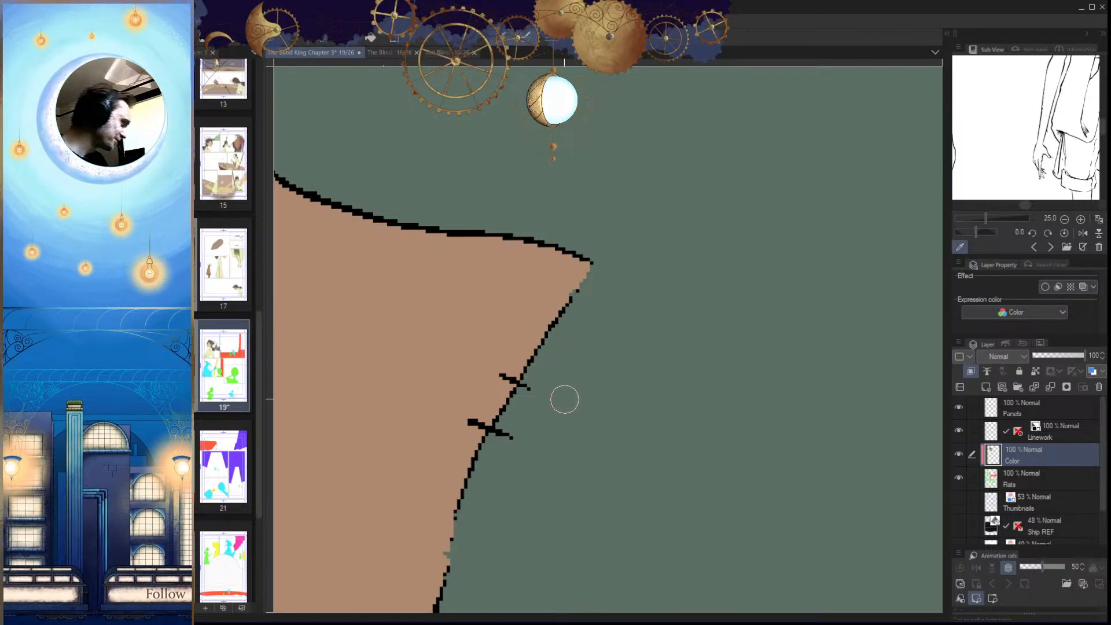
pyautogui.moveTo(530, 435); pyautogui.dragTo(594, 302)
pyautogui.moveTo(527, 409); pyautogui.dragTo(532, 371)
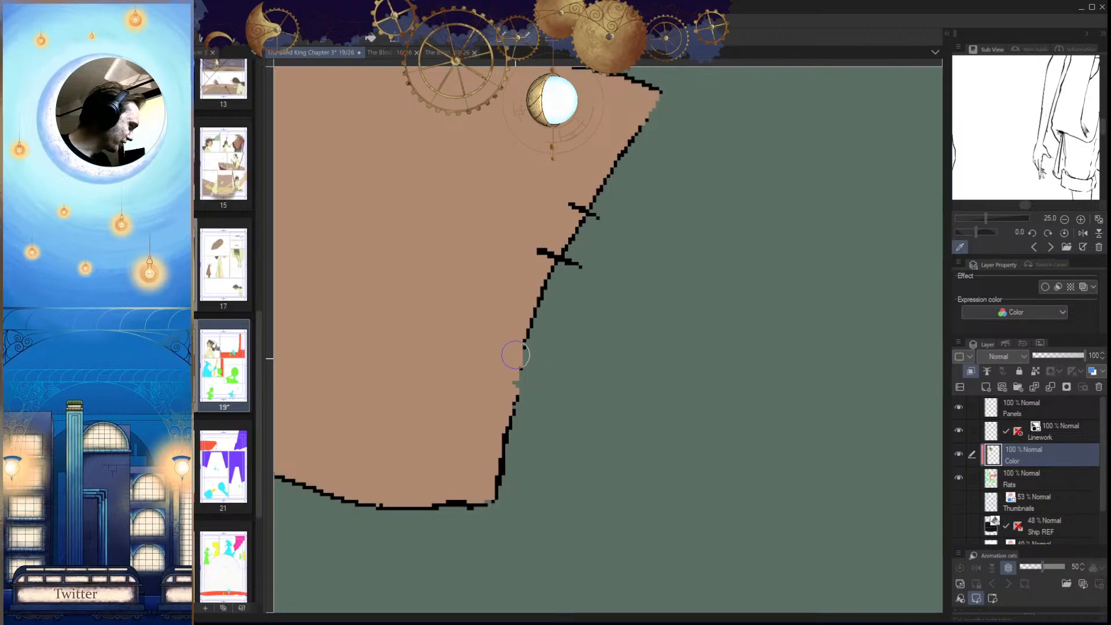
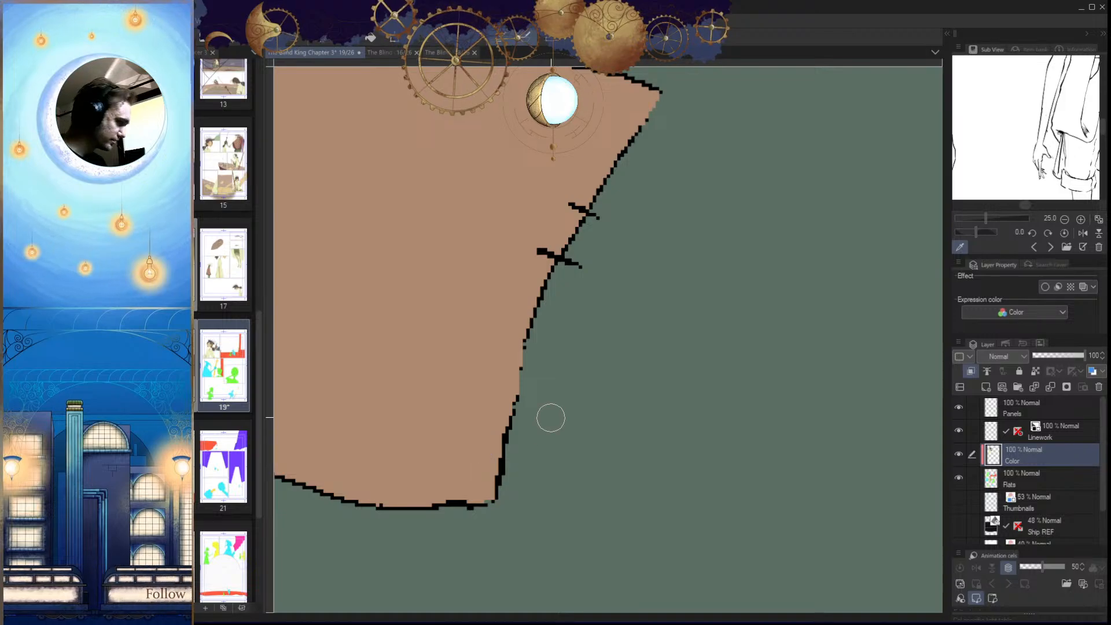
pyautogui.moveTo(549, 421); pyautogui.dragTo(428, 425)
pyautogui.moveTo(723, 599); pyautogui.dragTo(662, 551)
pyautogui.moveTo(662, 451); pyautogui.dragTo(630, 550)
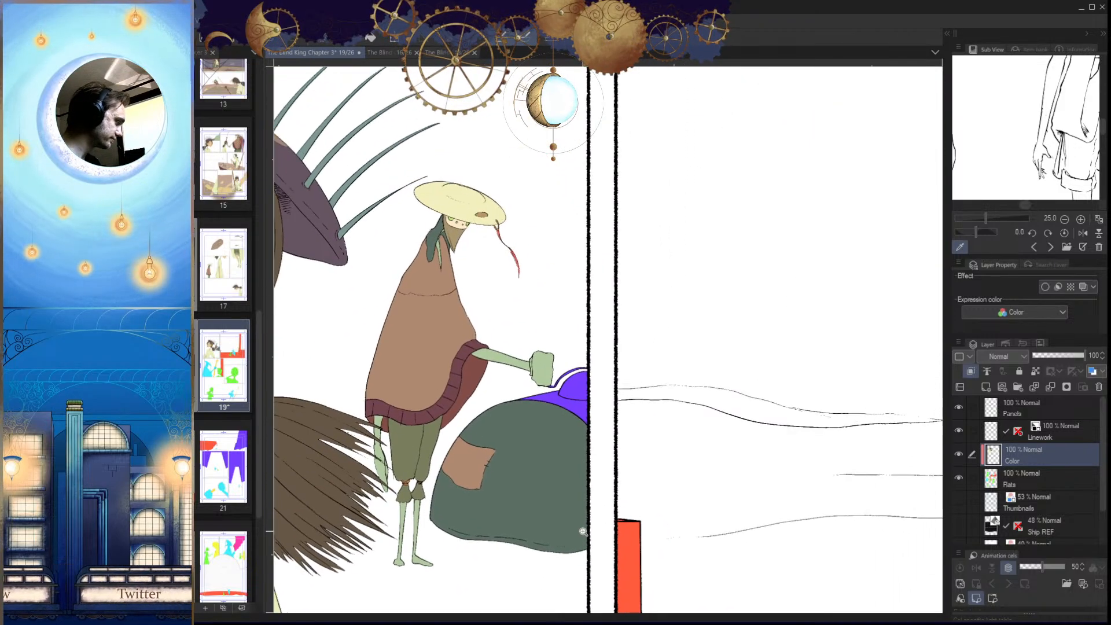
# Step: Fill the object's upper body between the green end and the dome beige, matching the object on page 16
pyautogui.click(384, 53)
pyautogui.moveTo(600, 437); pyautogui.dragTo(530, 437)
pyautogui.moveTo(619, 366); pyautogui.dragTo(642, 347)
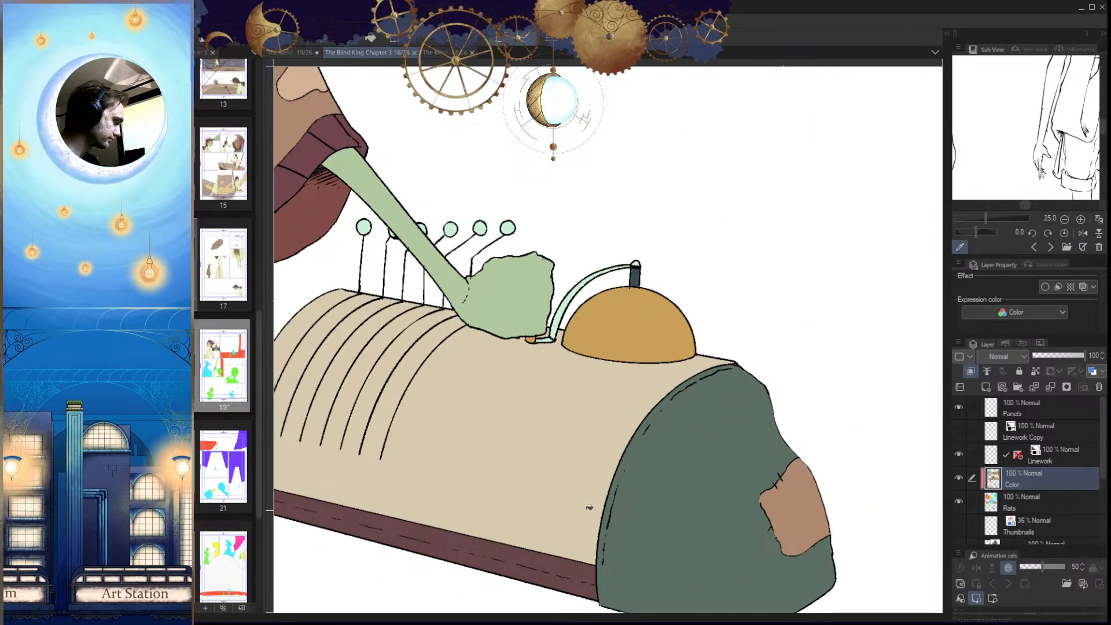
pyautogui.click(294, 53)
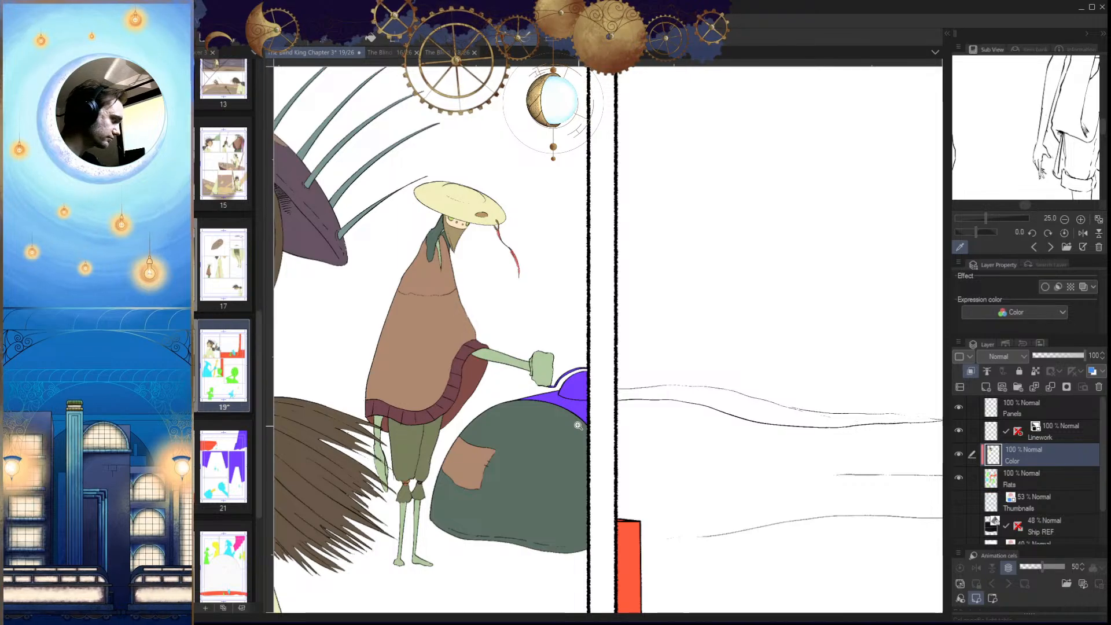
pyautogui.moveTo(605, 395); pyautogui.dragTo(657, 395)
pyautogui.click(543, 441)
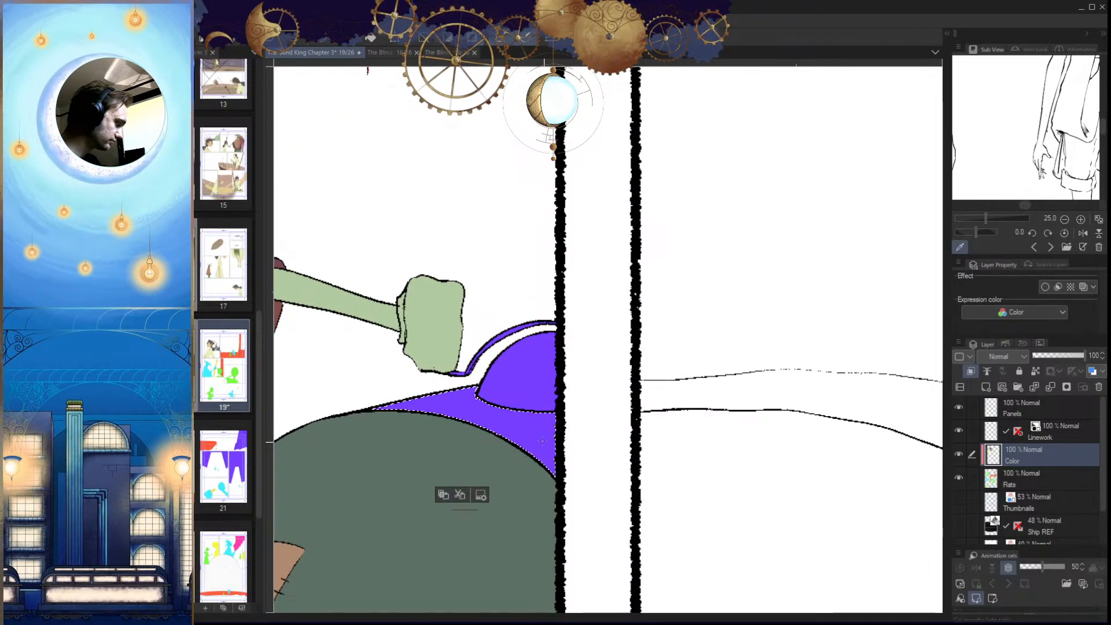
pyautogui.hotkey('alt', 'Delete')
pyautogui.hotkey('ctrl', 'd')
# Step: Fill the dome on top of the object ochre, as on page 16
pyautogui.moveTo(472, 401); pyautogui.dragTo(519, 474)
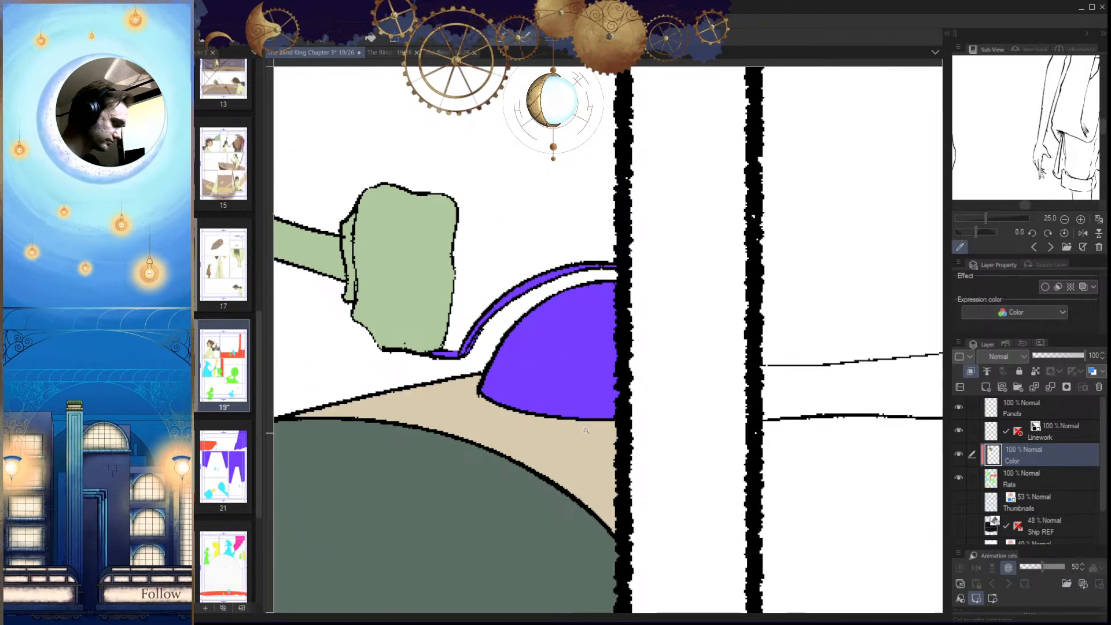
pyautogui.click(566, 375)
pyautogui.hotkey('alt', 'Delete')
pyautogui.hotkey('ctrl', 'd')
pyautogui.moveTo(609, 322); pyautogui.dragTo(604, 375)
pyautogui.moveTo(604, 373); pyautogui.dragTo(659, 369)
pyautogui.moveTo(665, 290); pyautogui.dragTo(620, 295)
pyautogui.moveTo(648, 397); pyautogui.dragTo(600, 496)
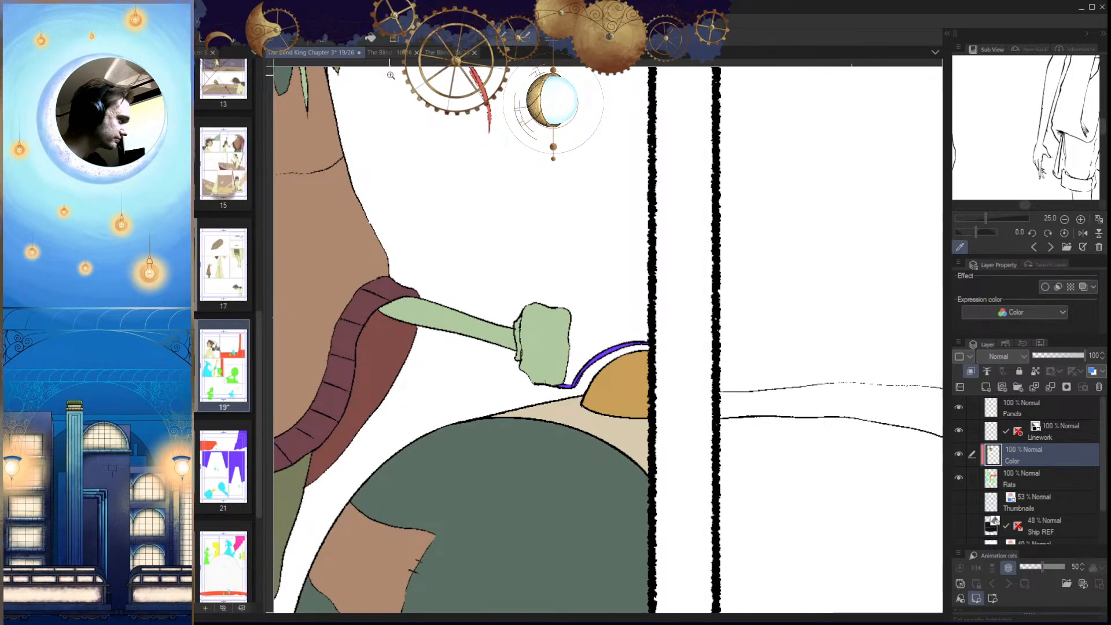
# Step: Select the curved arm above the dome, fill it pale mint green to match page 16, and save the page
pyautogui.click(391, 53)
pyautogui.click(581, 388)
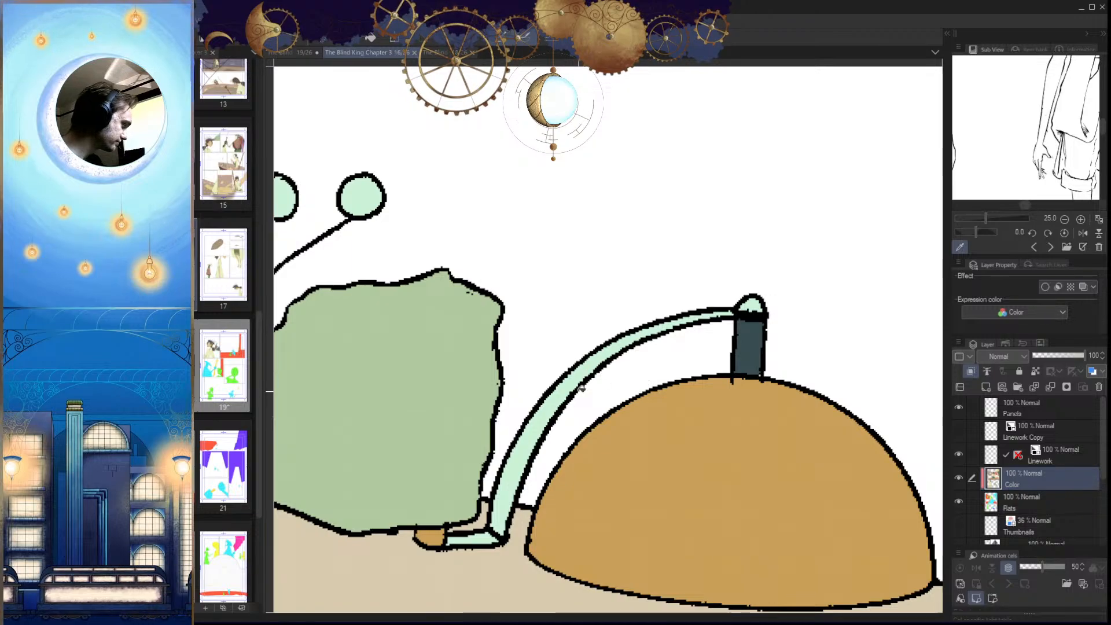
pyautogui.click(296, 54)
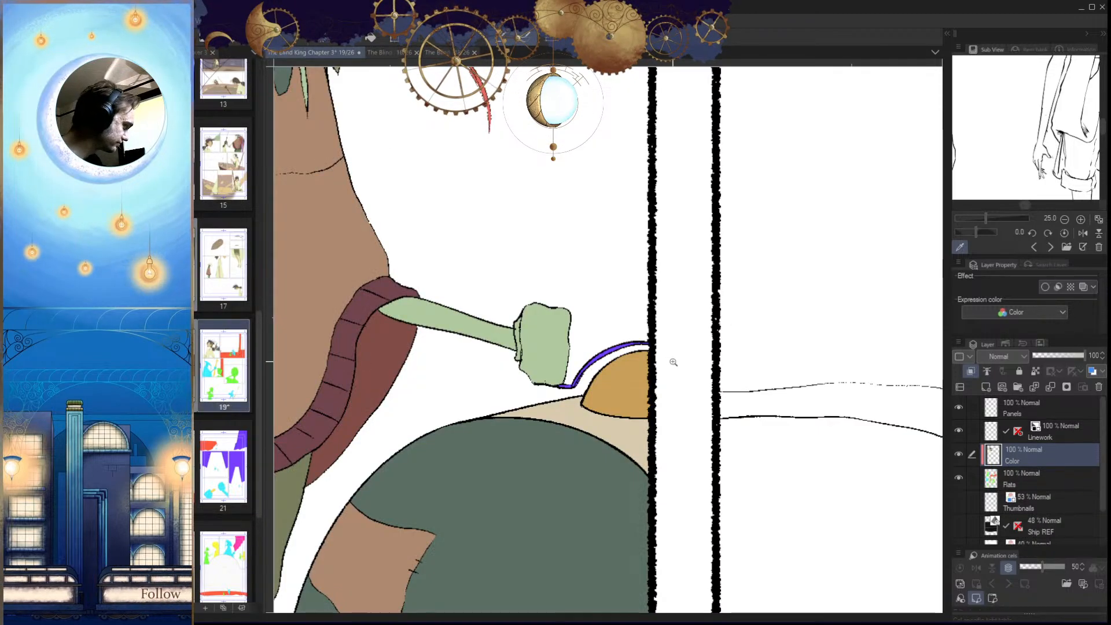
pyautogui.click(671, 362)
pyautogui.click(516, 386)
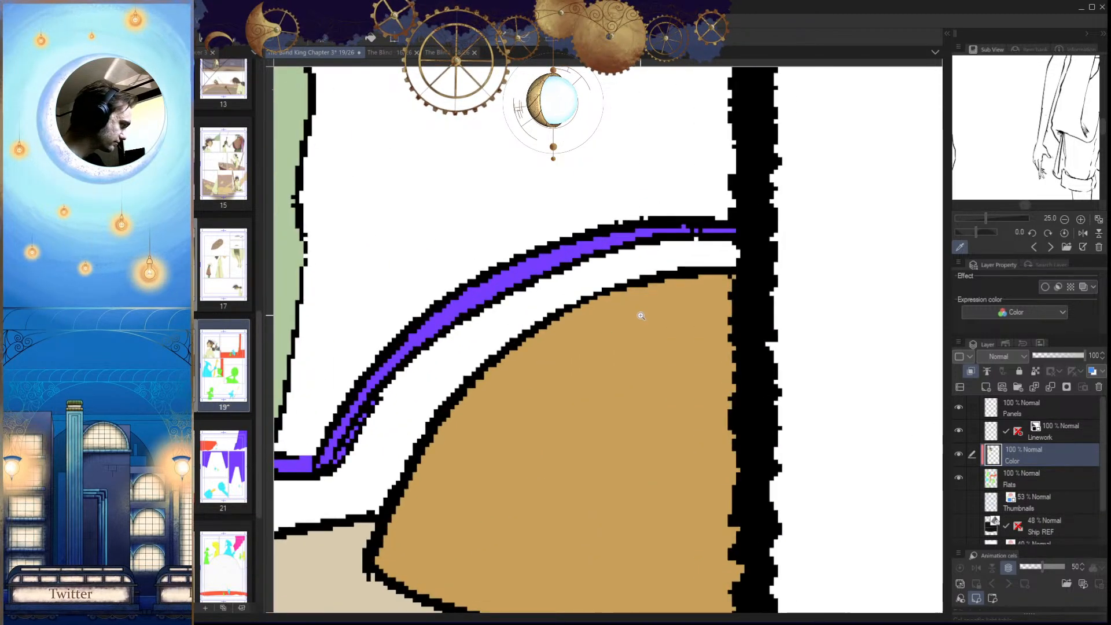
pyautogui.keyDown('alt'); pyautogui.click(638, 318); pyautogui.keyUp('alt')
pyautogui.click(430, 368)
pyautogui.click(364, 405)
pyautogui.click(378, 428)
pyautogui.click(445, 424)
pyautogui.click(465, 416)
pyautogui.click(565, 310)
pyautogui.click(638, 288)
pyautogui.click(709, 279)
pyautogui.click(709, 236)
pyautogui.click(666, 203)
pyautogui.click(585, 215)
pyautogui.click(526, 239)
pyautogui.click(466, 284)
pyautogui.click(431, 367)
pyautogui.click(531, 308)
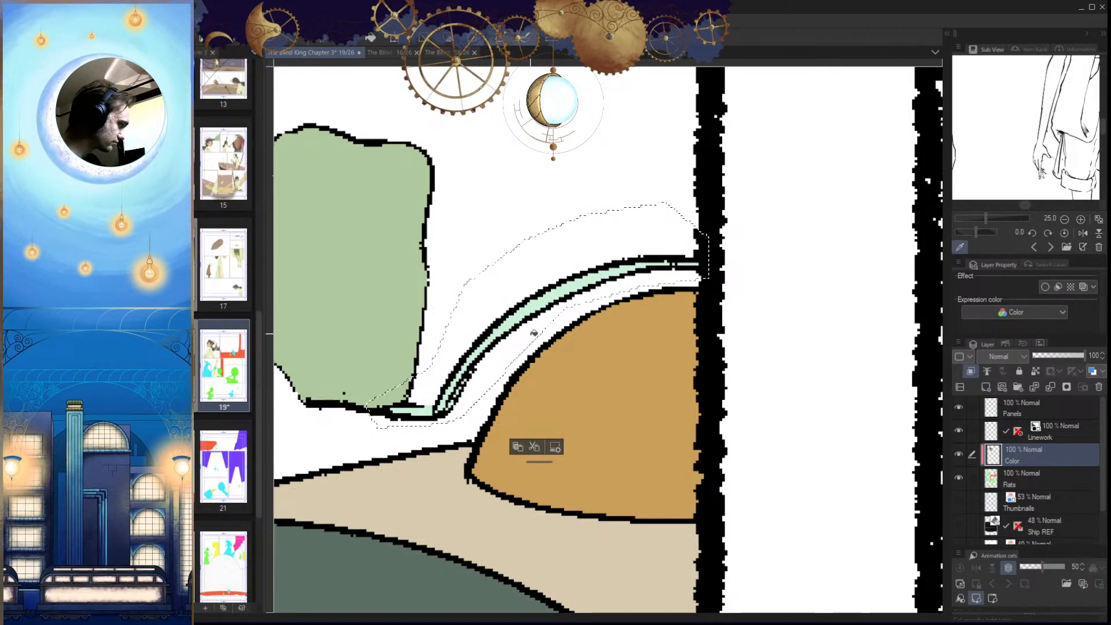
pyautogui.hotkey('ctrl', 'd')
pyautogui.moveTo(599, 317); pyautogui.dragTo(493, 414)
pyautogui.moveTo(577, 362); pyautogui.dragTo(585, 434)
pyautogui.hotkey('ctrl', 's')
# Step: Examine the coloured first panel and the remaining flat-coloured panels of page 19, also checking the view mirrored
pyautogui.moveTo(576, 474); pyautogui.dragTo(456, 492)
pyautogui.press('h')
pyautogui.press('h')
pyautogui.moveTo(494, 369); pyautogui.dragTo(518, 354)
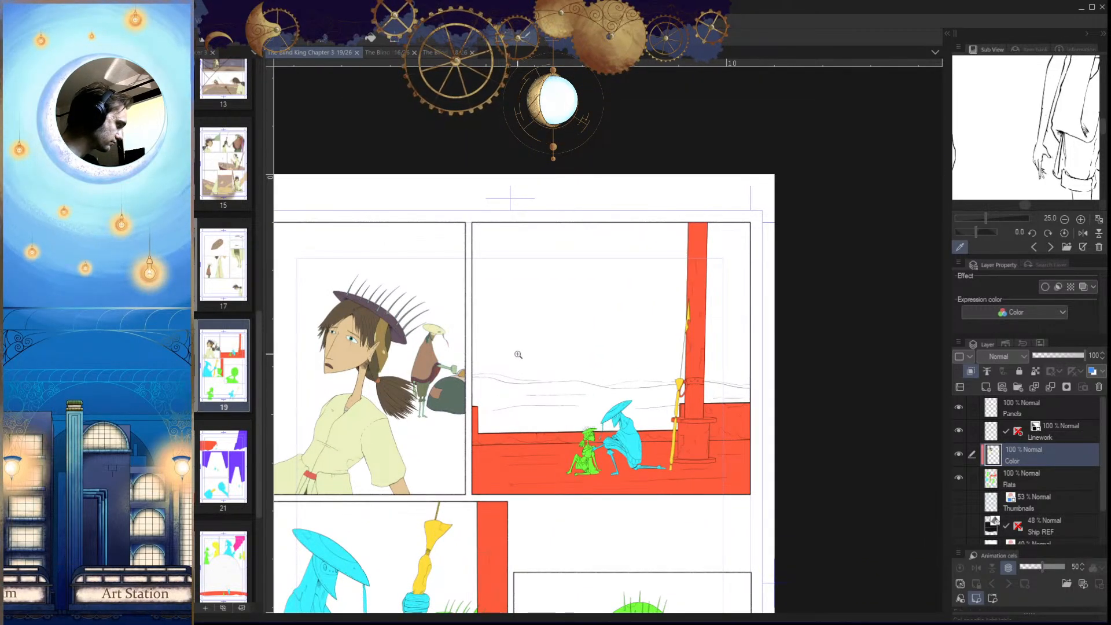
pyautogui.moveTo(574, 508); pyautogui.dragTo(492, 501)
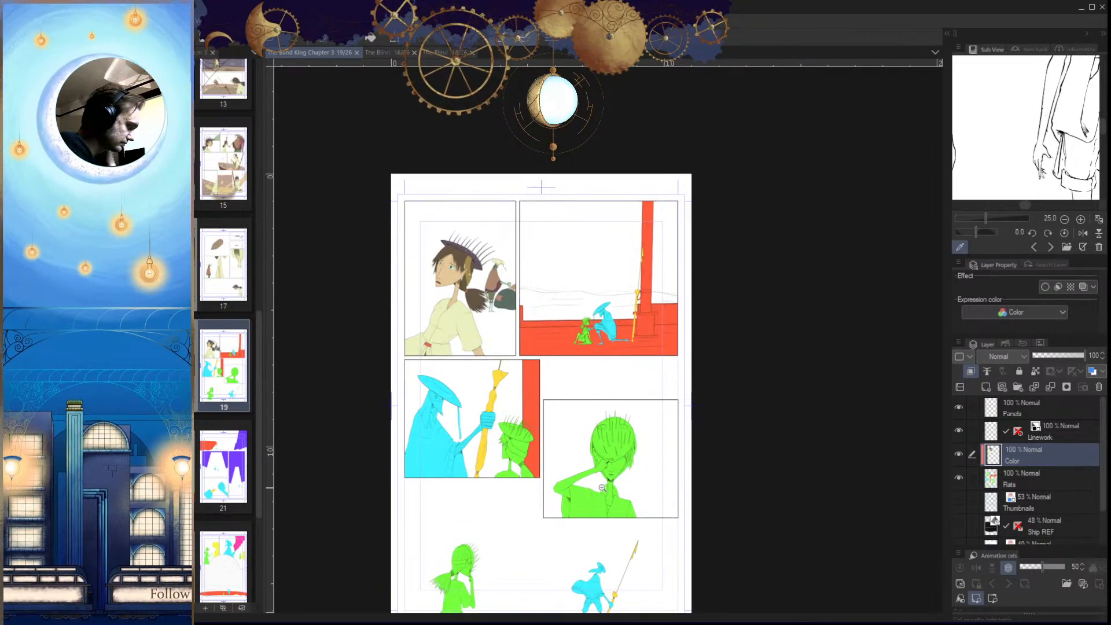
pyautogui.moveTo(593, 438); pyautogui.dragTo(652, 551)
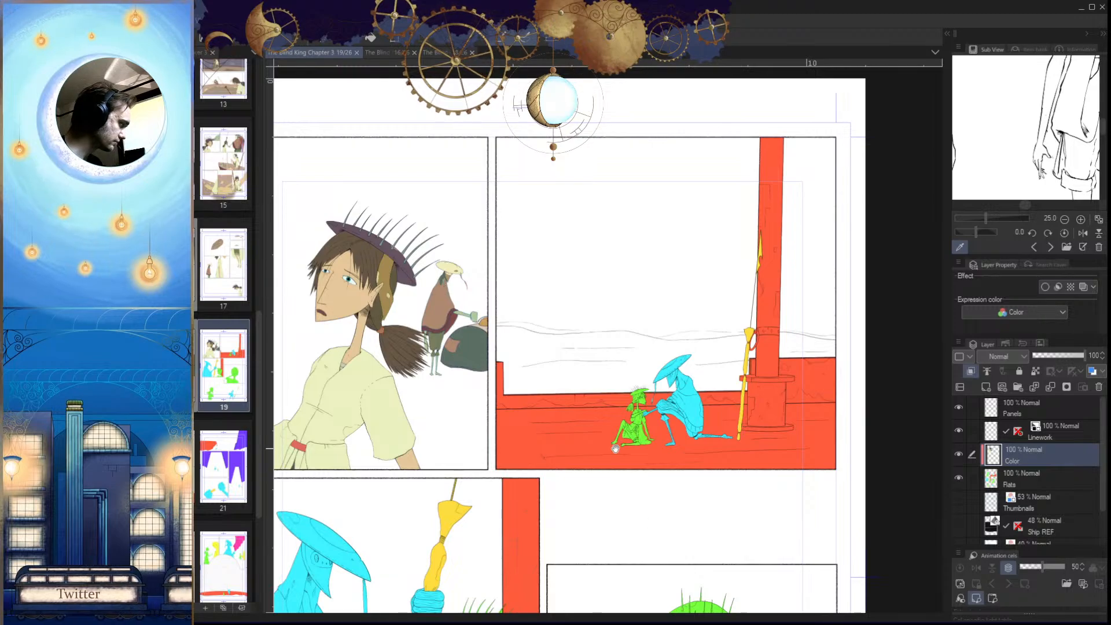
pyautogui.moveTo(615, 442); pyautogui.dragTo(613, 483)
pyautogui.moveTo(622, 555); pyautogui.dragTo(584, 566)
pyautogui.moveTo(619, 504); pyautogui.dragTo(666, 433)
pyautogui.moveTo(605, 459); pyautogui.dragTo(553, 422)
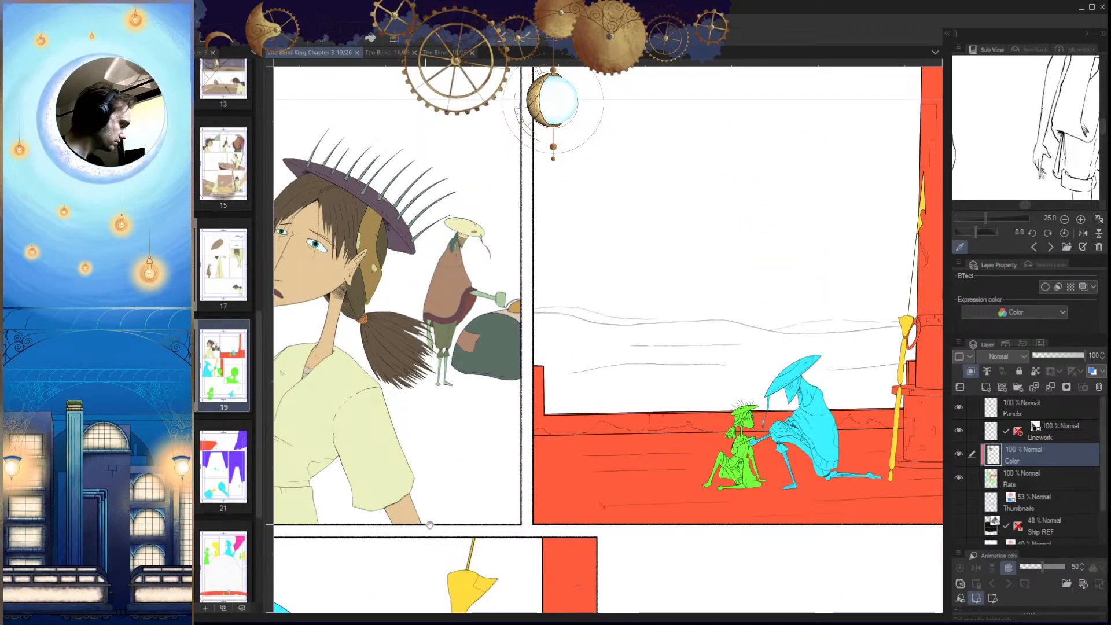
pyautogui.moveTo(418, 524); pyautogui.dragTo(512, 536)
pyautogui.moveTo(407, 424); pyautogui.dragTo(463, 383)
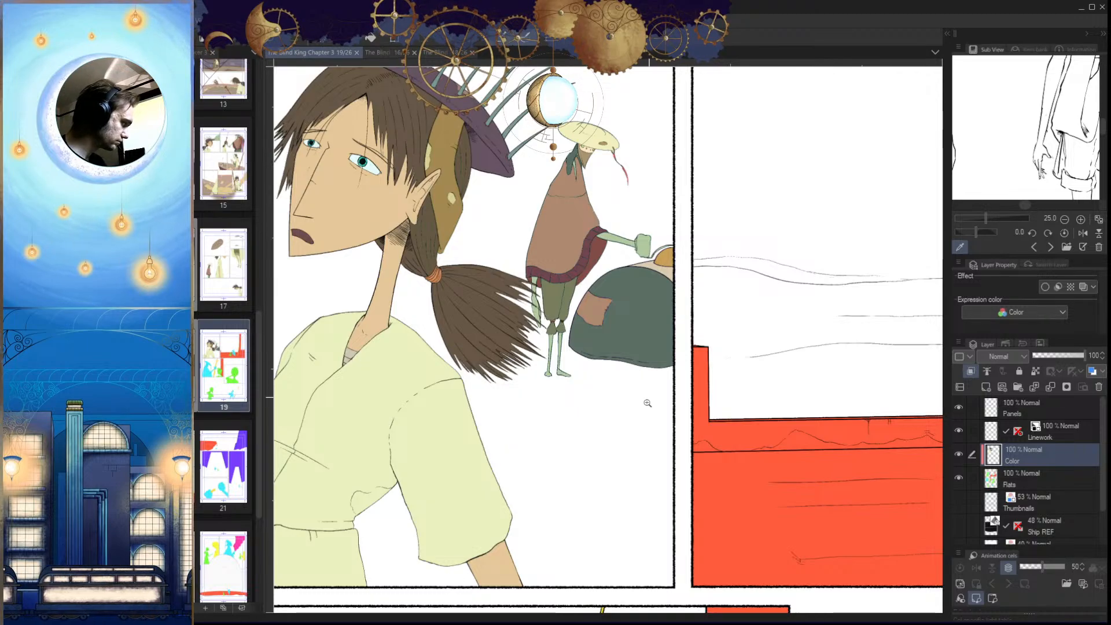
pyautogui.moveTo(650, 392); pyautogui.dragTo(599, 426)
pyautogui.moveTo(671, 496); pyautogui.dragTo(594, 520)
pyautogui.moveTo(502, 392); pyautogui.dragTo(532, 396)
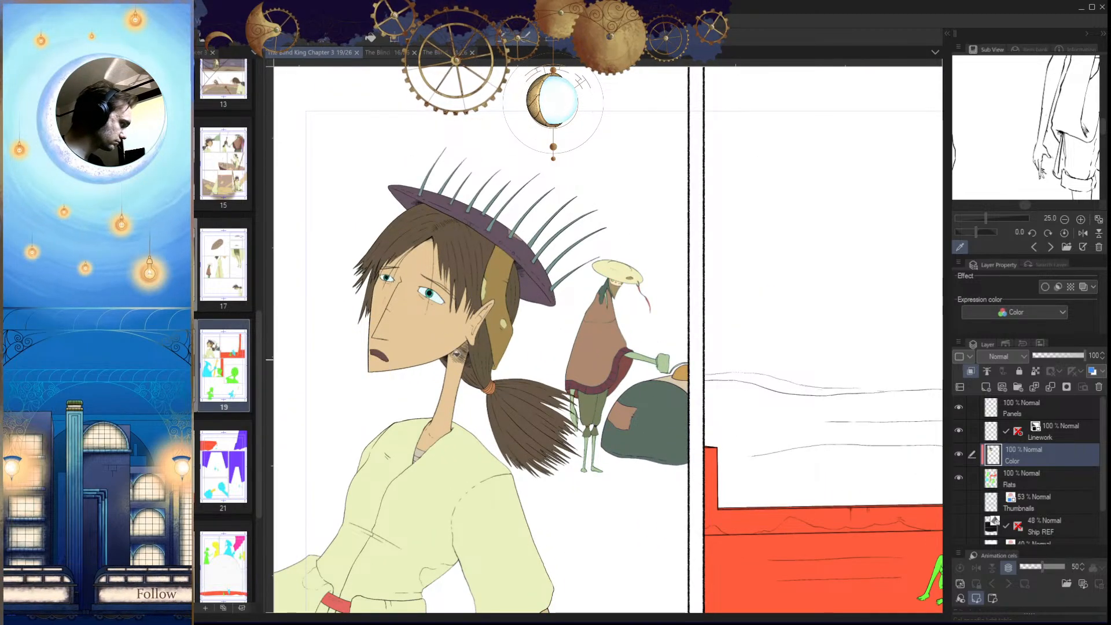
pyautogui.moveTo(739, 531); pyautogui.dragTo(320, 401)
# Step: Touch up the flat colour at the tips of the seated girl's ponytail in the second panel on the Flats layer
pyautogui.moveTo(556, 387); pyautogui.dragTo(636, 414)
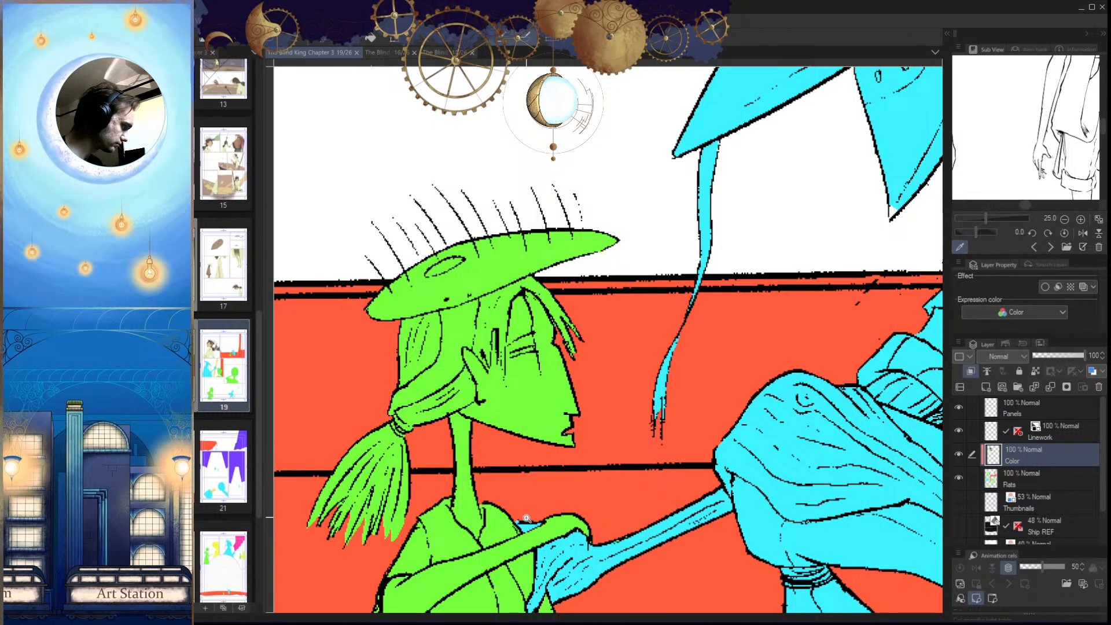
pyautogui.moveTo(557, 483); pyautogui.dragTo(594, 491)
pyautogui.moveTo(501, 416); pyautogui.dragTo(548, 429)
pyautogui.moveTo(443, 564); pyautogui.dragTo(547, 446)
pyautogui.moveTo(497, 500); pyautogui.dragTo(522, 502)
pyautogui.moveTo(464, 533); pyautogui.dragTo(589, 446)
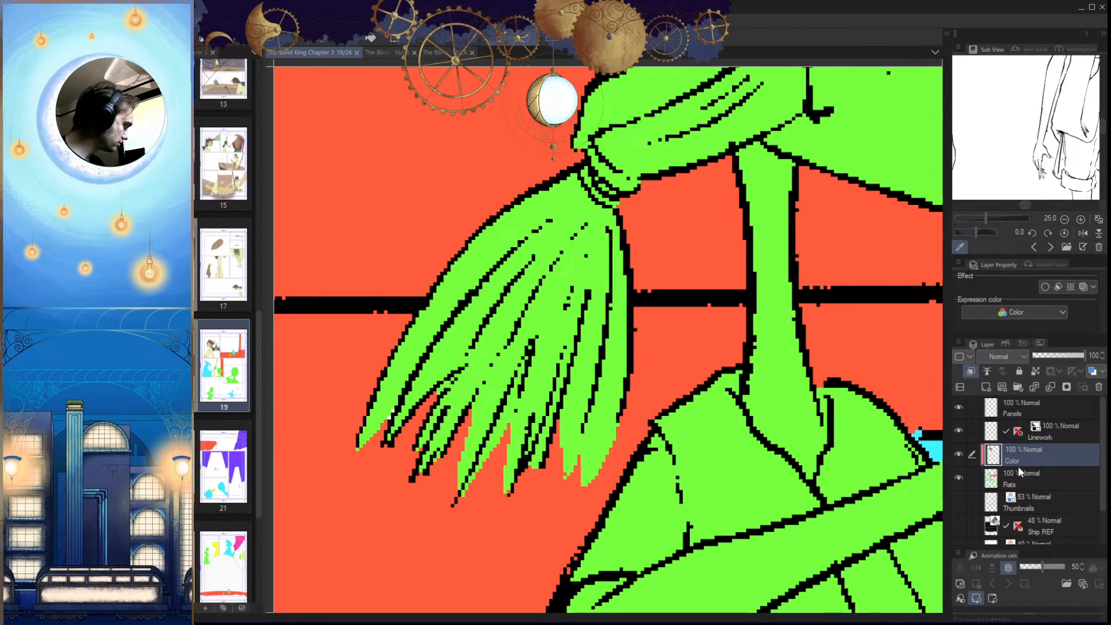
pyautogui.click(1000, 485)
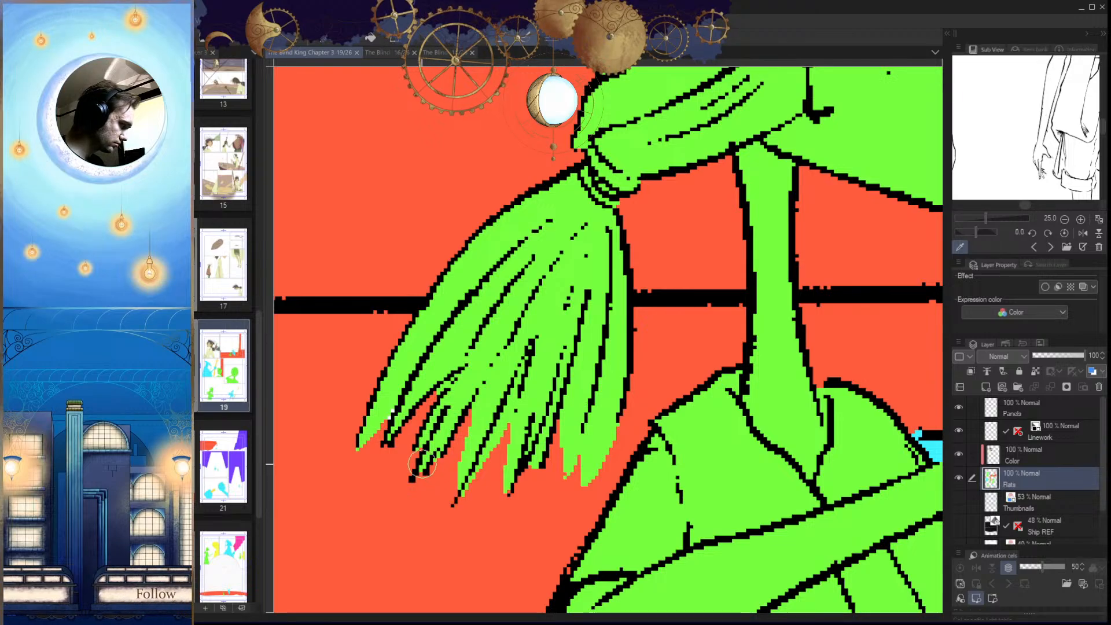
pyautogui.moveTo(628, 457); pyautogui.dragTo(441, 506)
pyautogui.click(1007, 462)
# Step: Select the seated girl's hair, including fringe and ponytail, around her face and hat, and fill it dark brown on the Color layer
pyautogui.moveTo(710, 490); pyautogui.dragTo(607, 472)
pyautogui.moveTo(606, 473); pyautogui.dragTo(486, 435)
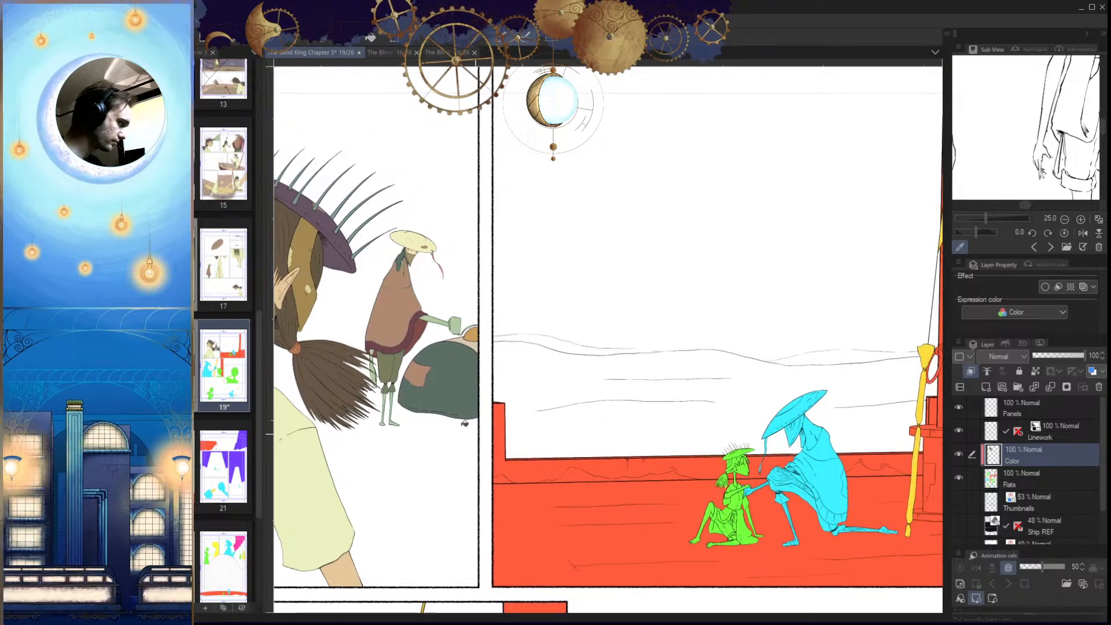
pyautogui.moveTo(335, 462); pyautogui.dragTo(374, 526)
pyautogui.moveTo(717, 510); pyautogui.dragTo(451, 544)
pyautogui.moveTo(474, 503); pyautogui.dragTo(614, 475)
pyautogui.moveTo(510, 410); pyautogui.dragTo(549, 420)
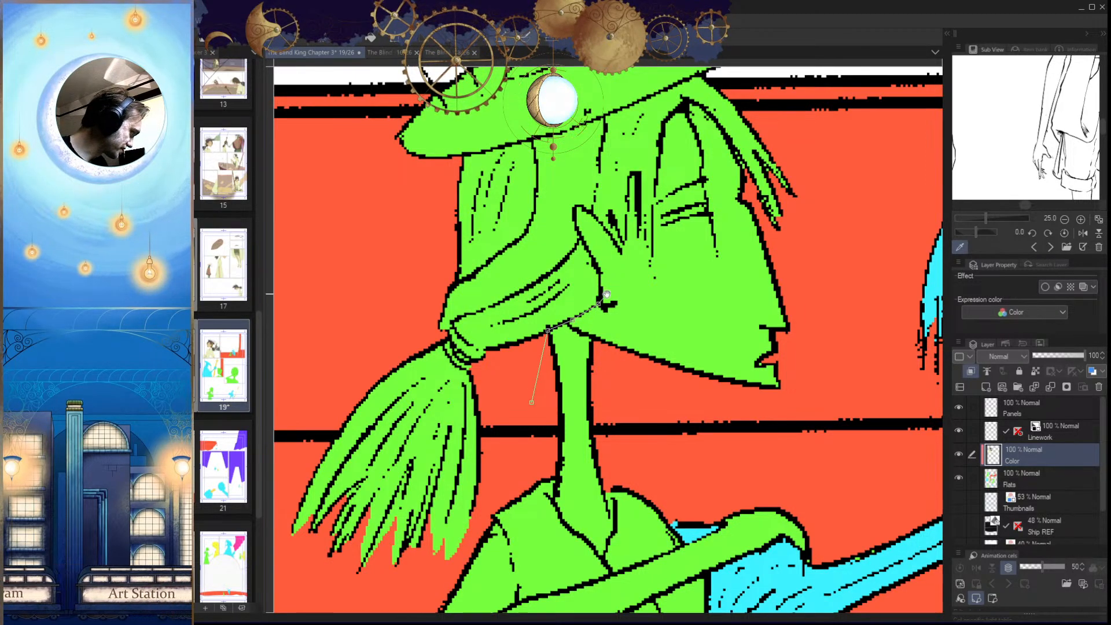
pyautogui.moveTo(614, 282); pyautogui.dragTo(579, 350)
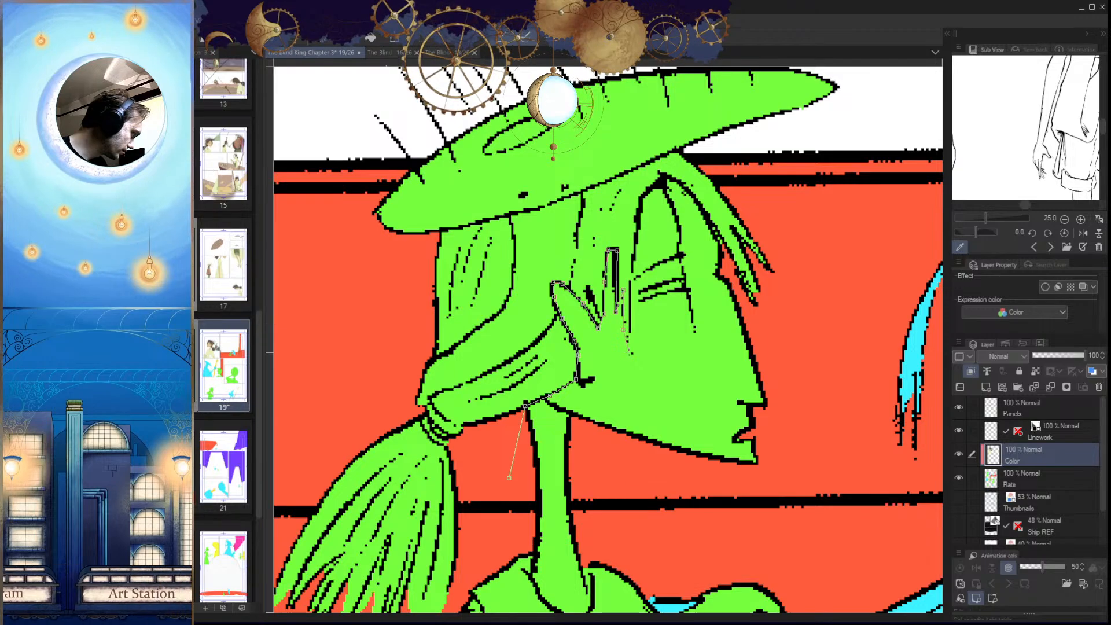
pyautogui.moveTo(509, 478)
pyautogui.mouseDown()
pyautogui.moveTo(499, 525)
pyautogui.moveTo(452, 577)
pyautogui.mouseUp()
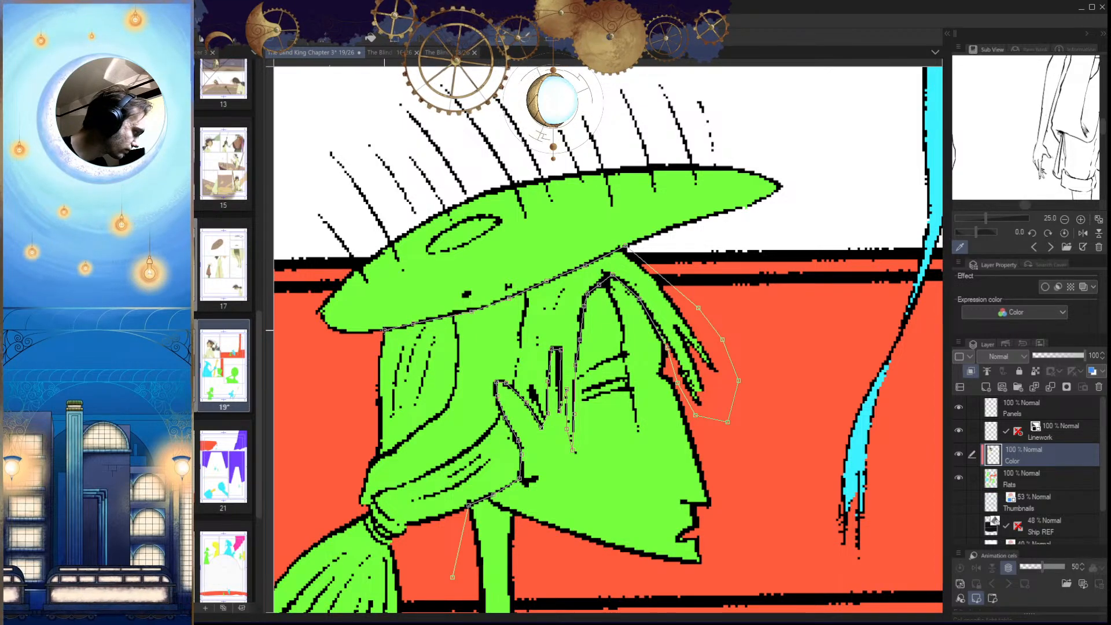
pyautogui.moveTo(315, 449); pyautogui.dragTo(463, 301)
pyautogui.click(429, 365)
pyautogui.moveTo(382, 423); pyautogui.dragTo(425, 297)
pyautogui.click(356, 469)
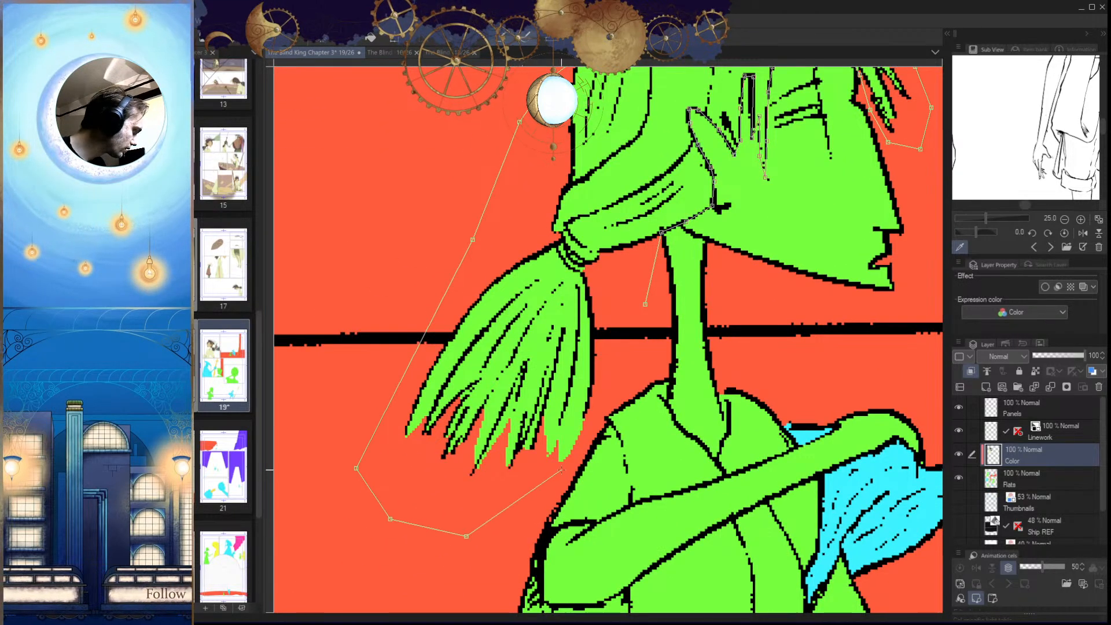
pyautogui.doubleClick(609, 391)
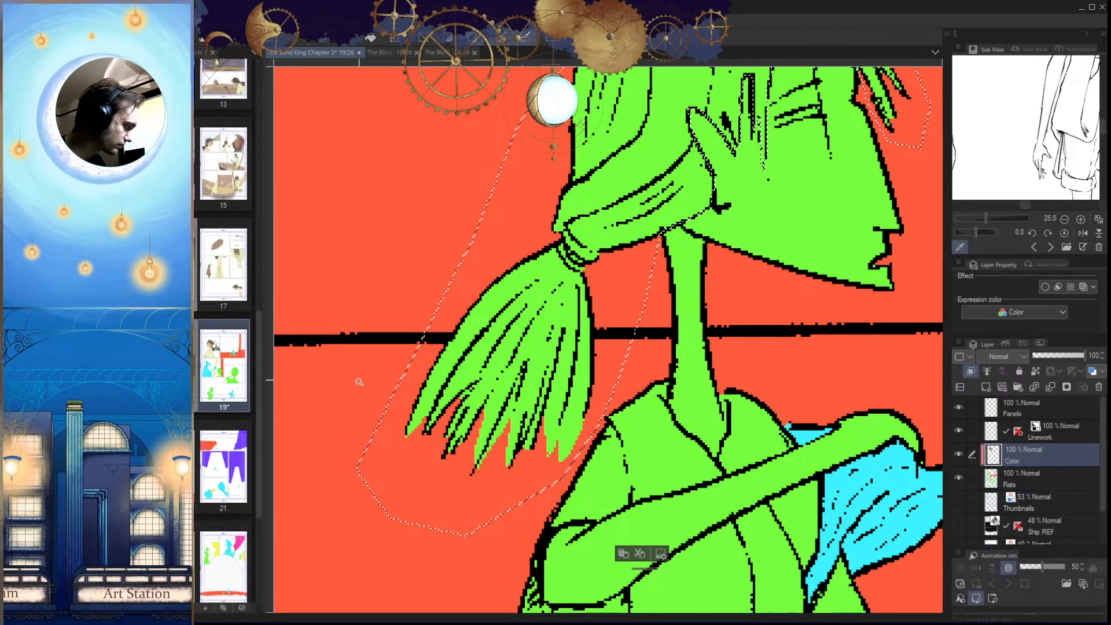
pyautogui.moveTo(648, 384); pyautogui.dragTo(526, 520)
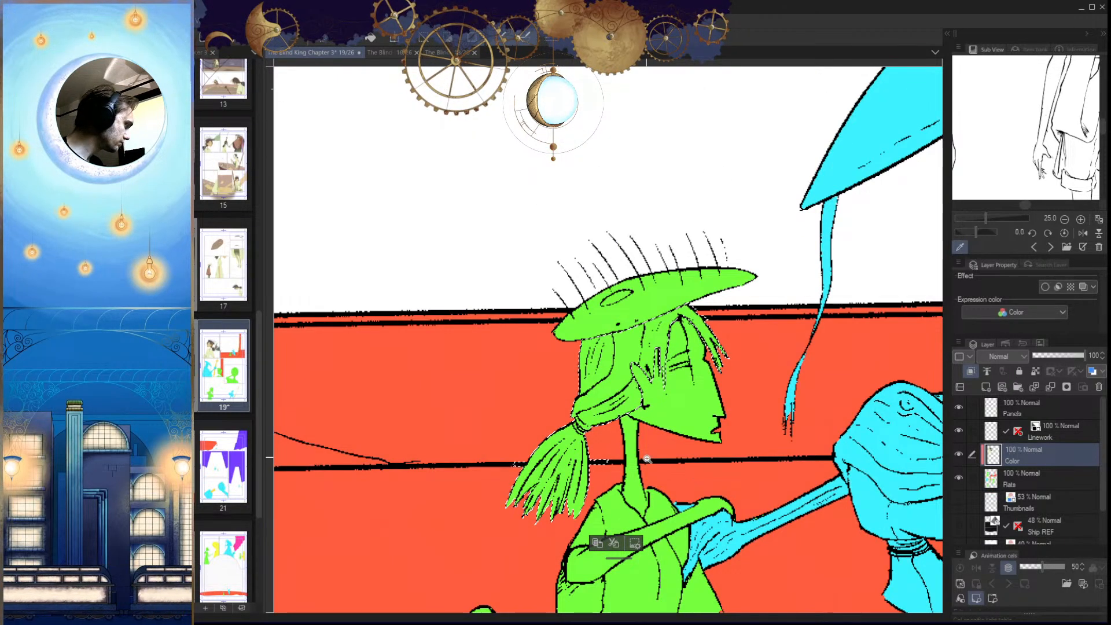
pyautogui.moveTo(613, 458); pyautogui.dragTo(497, 439)
pyautogui.moveTo(498, 440); pyautogui.dragTo(551, 438)
pyautogui.click(551, 438)
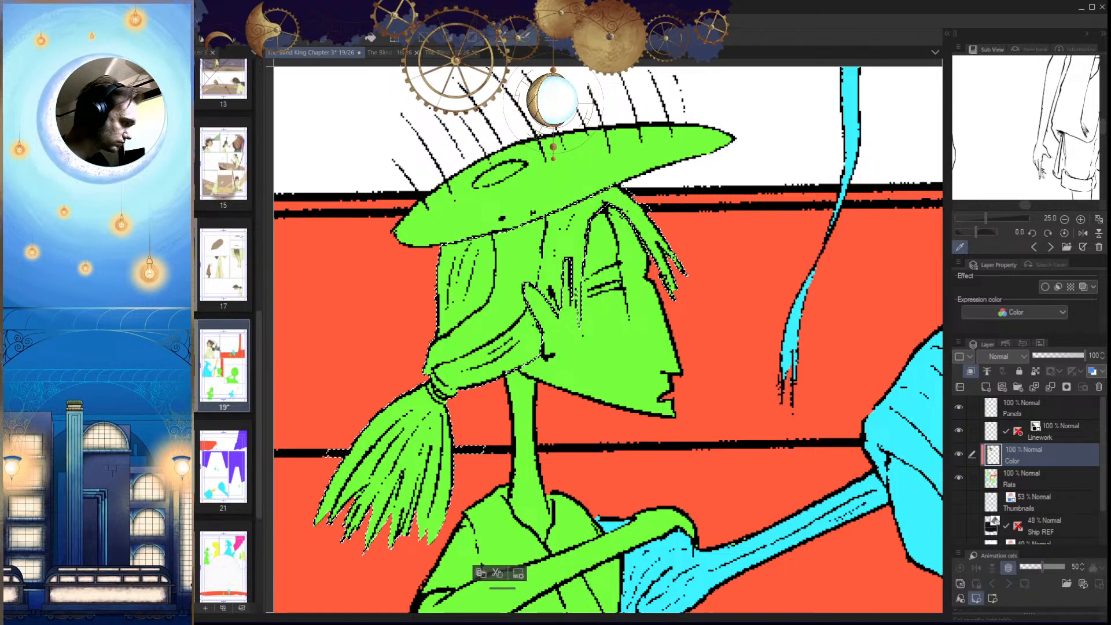
pyautogui.click(483, 327)
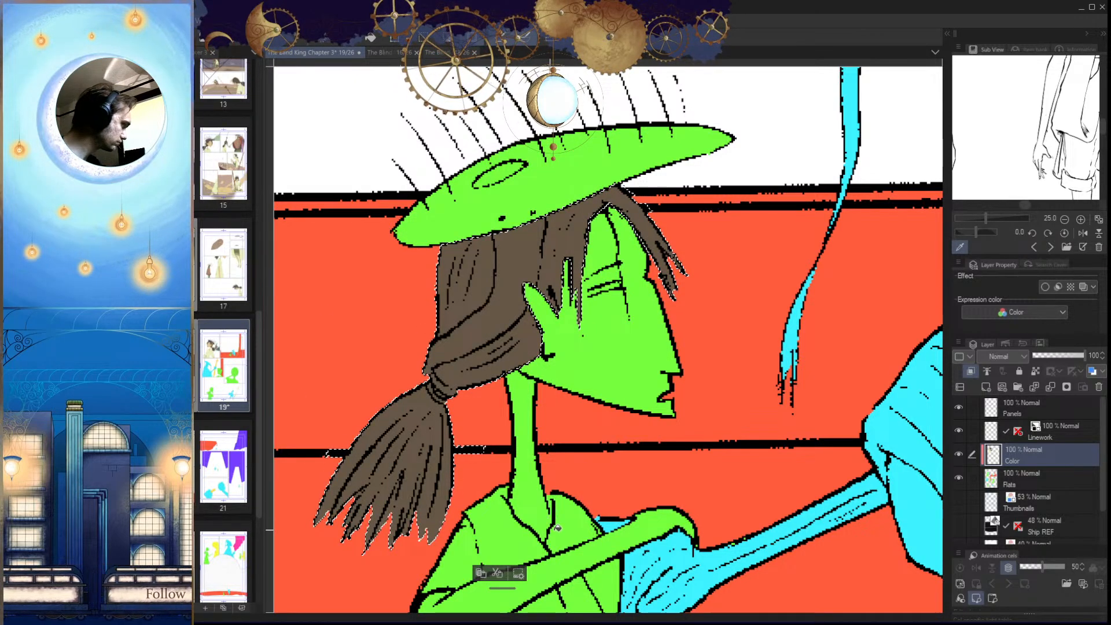
pyautogui.hotkey('ctrl', 'd')
pyautogui.hotkey('ctrl', '0')
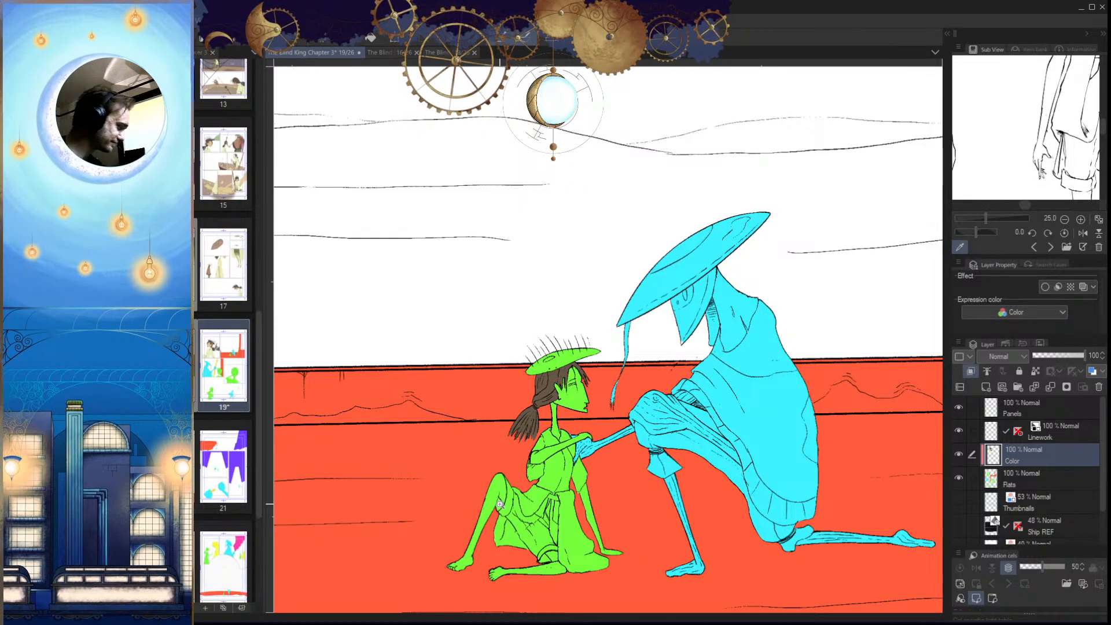
# Step: Consult the spiked hat on page 16 as colour reference for the seated girl's hat
pyautogui.moveTo(588, 480); pyautogui.dragTo(615, 481)
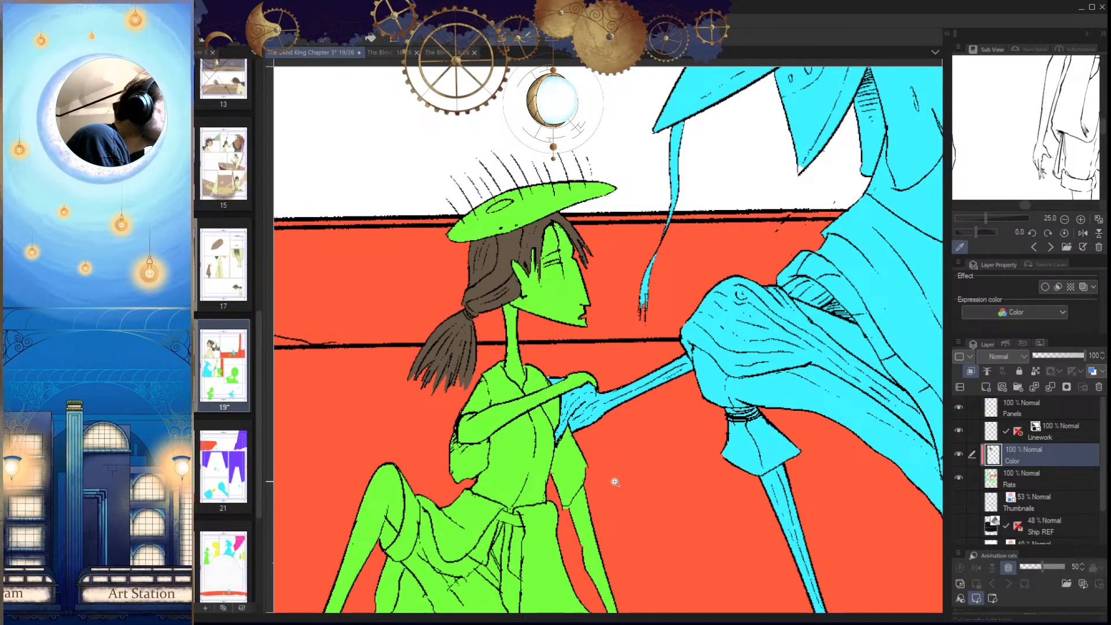
pyautogui.moveTo(612, 491); pyautogui.dragTo(570, 434)
pyautogui.moveTo(602, 379); pyautogui.dragTo(660, 430)
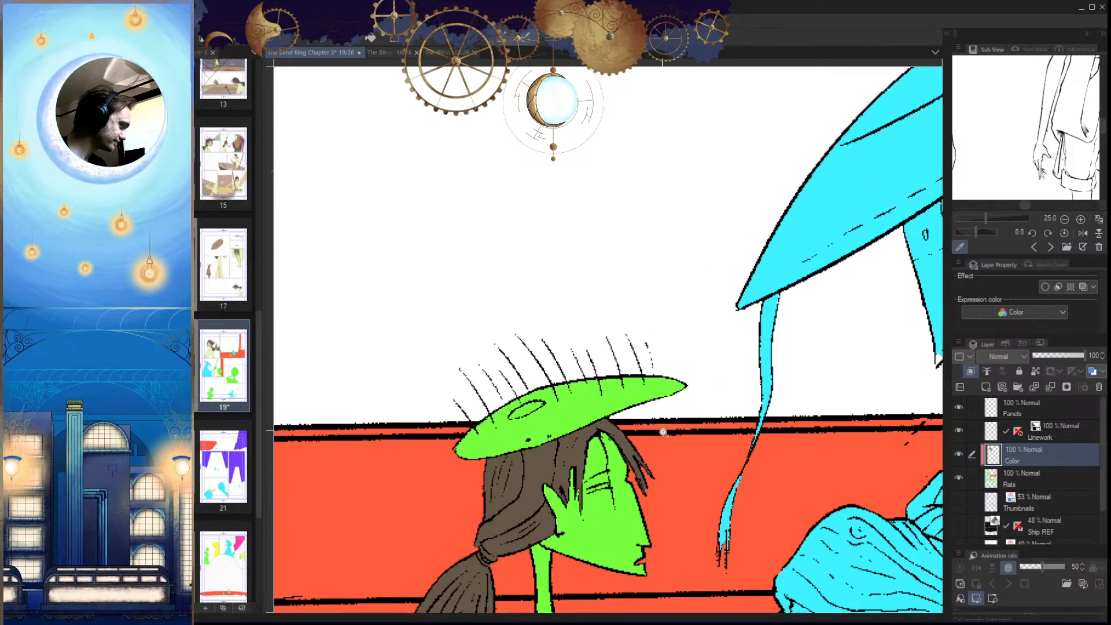
pyautogui.hotkey('ctrl', '0')
pyautogui.click(386, 51)
pyautogui.moveTo(689, 302); pyautogui.dragTo(615, 481)
pyautogui.moveTo(494, 271); pyautogui.dragTo(625, 324)
pyautogui.moveTo(482, 322); pyautogui.dragTo(533, 342)
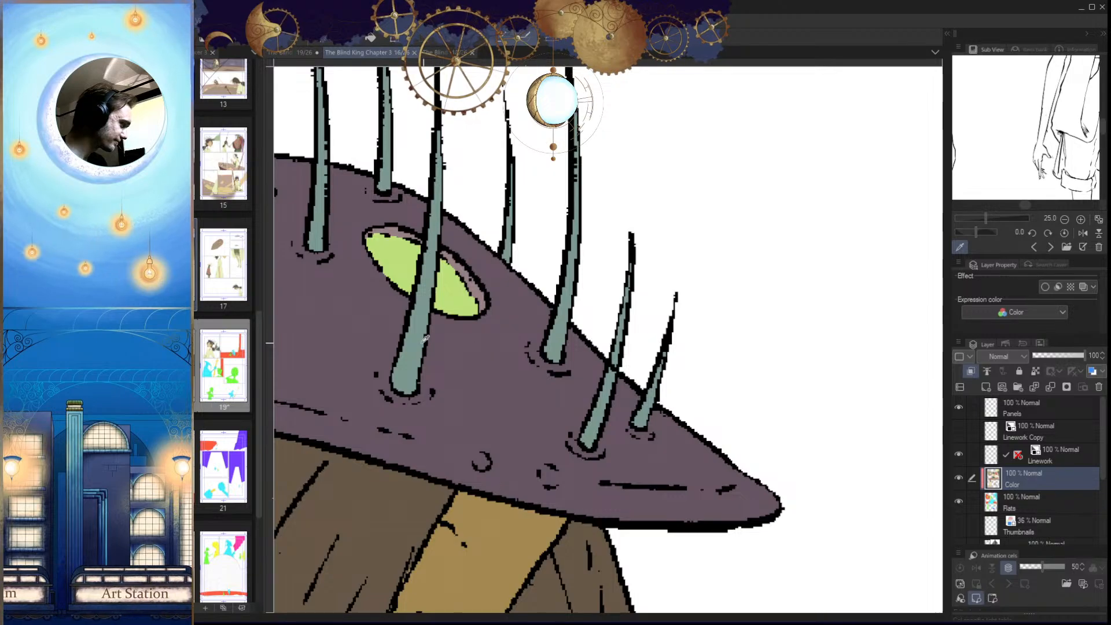
pyautogui.click(299, 52)
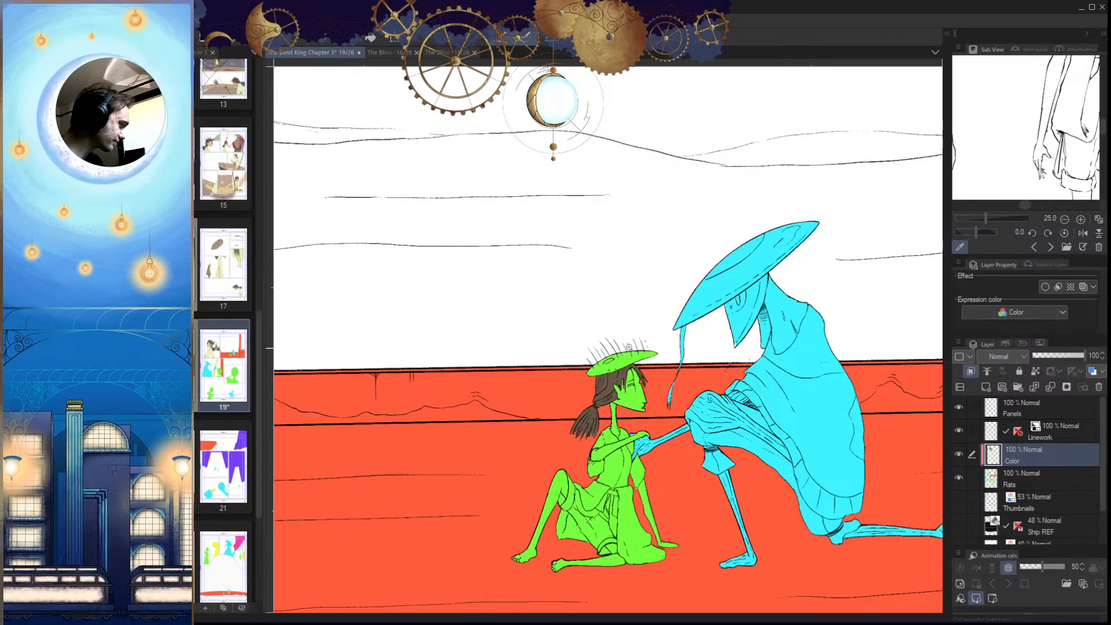
# Step: Draw a selection around the seated girl's hat and all of its spikes in the second panel
pyautogui.moveTo(633, 351); pyautogui.dragTo(702, 366)
pyautogui.moveTo(636, 469); pyautogui.dragTo(646, 409)
pyautogui.moveTo(627, 427); pyautogui.dragTo(663, 393)
pyautogui.click(882, 307)
pyautogui.click(829, 328)
pyautogui.click(696, 372)
pyautogui.click(657, 380)
pyautogui.click(587, 419)
pyautogui.click(510, 463)
pyautogui.click(455, 485)
pyautogui.click(379, 485)
pyautogui.click(327, 447)
pyautogui.click(334, 330)
pyautogui.click(438, 220)
pyautogui.click(525, 174)
pyautogui.click(641, 166)
pyautogui.click(882, 307)
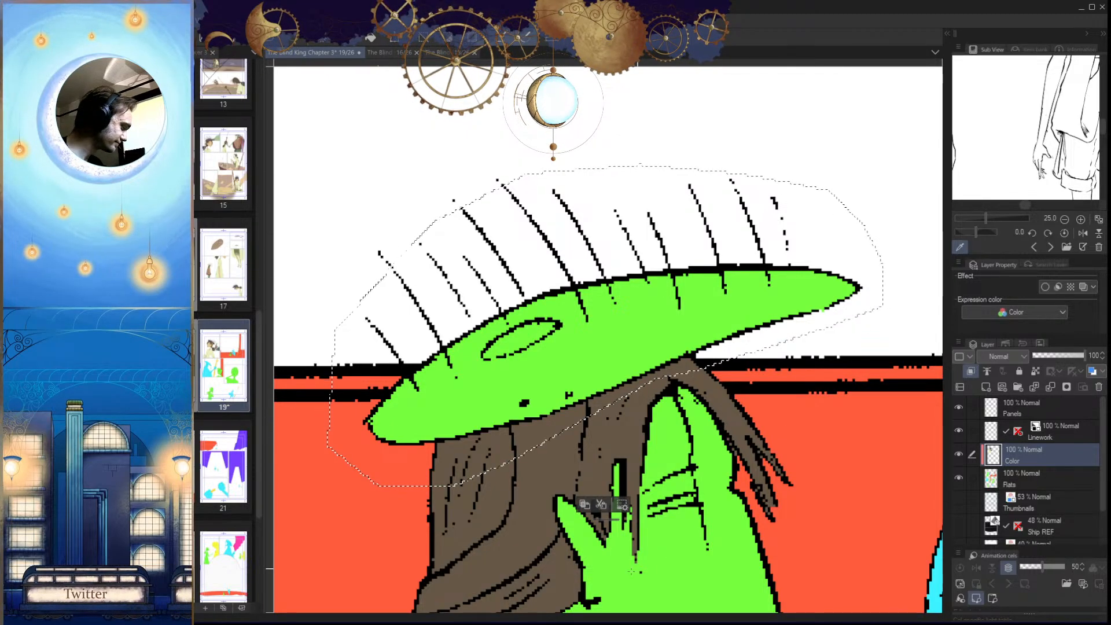
# Step: Trim the selection to the seated girl's hat using the Flats layer and fill it dark purple on the Color layer
pyautogui.click(1028, 481)
pyautogui.press('w')
pyautogui.keyDown('alt'); pyautogui.click(798, 456); pyautogui.keyUp('alt')
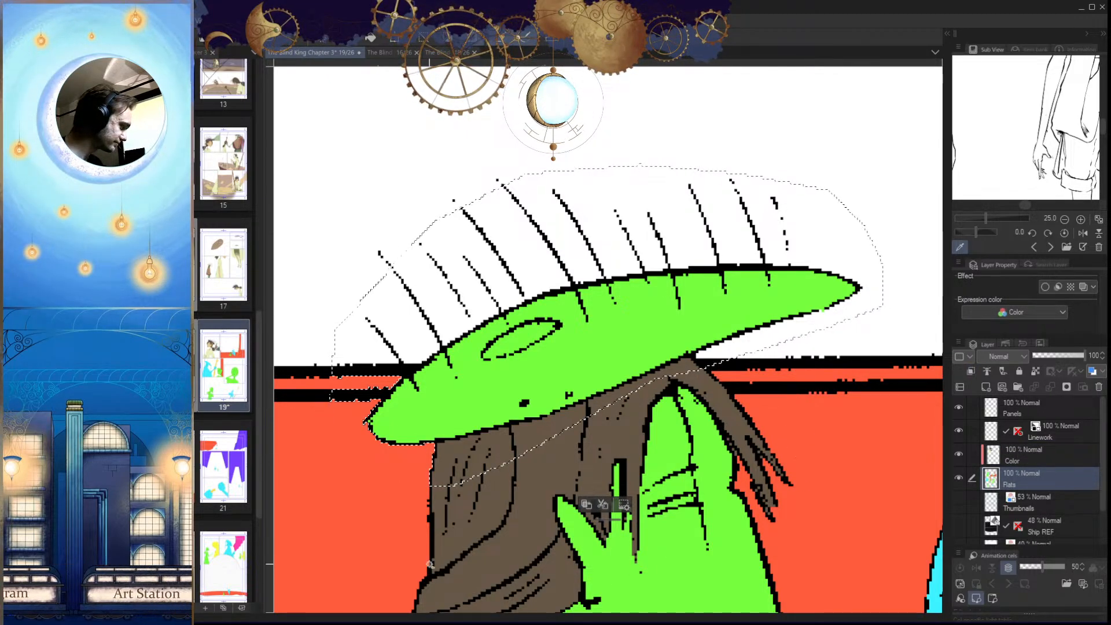
pyautogui.click(1011, 462)
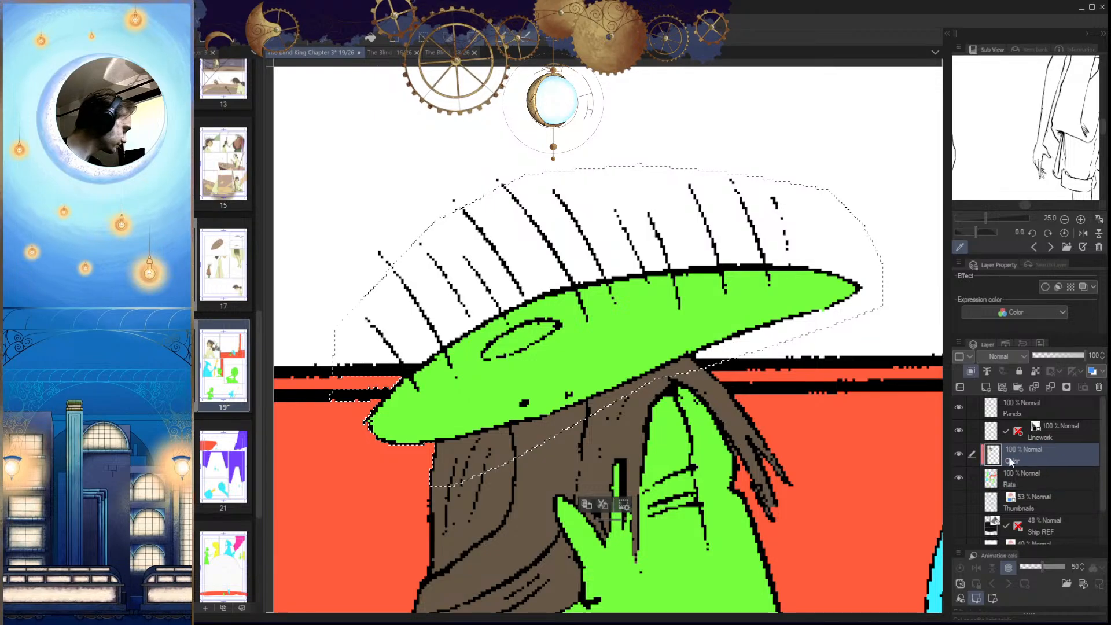
pyautogui.click(669, 341)
pyautogui.hotkey('ctrl', 'd')
pyautogui.moveTo(654, 389); pyautogui.dragTo(527, 491)
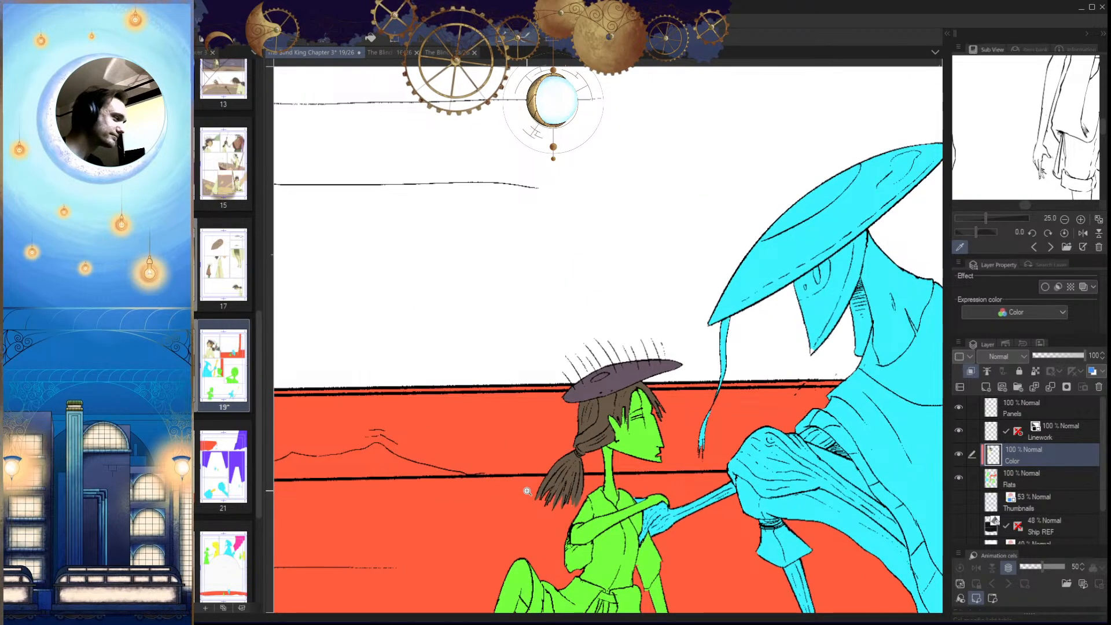
# Step: Consult the coloured girl on page 16, examining the headband across her hair in the lower panel
pyautogui.click(386, 53)
pyautogui.moveTo(608, 344); pyautogui.dragTo(512, 524)
pyautogui.moveTo(565, 372); pyautogui.dragTo(492, 509)
pyautogui.moveTo(533, 399); pyautogui.dragTo(623, 134)
pyautogui.moveTo(661, 302); pyautogui.dragTo(563, 446)
pyautogui.moveTo(567, 373); pyautogui.dragTo(576, 266)
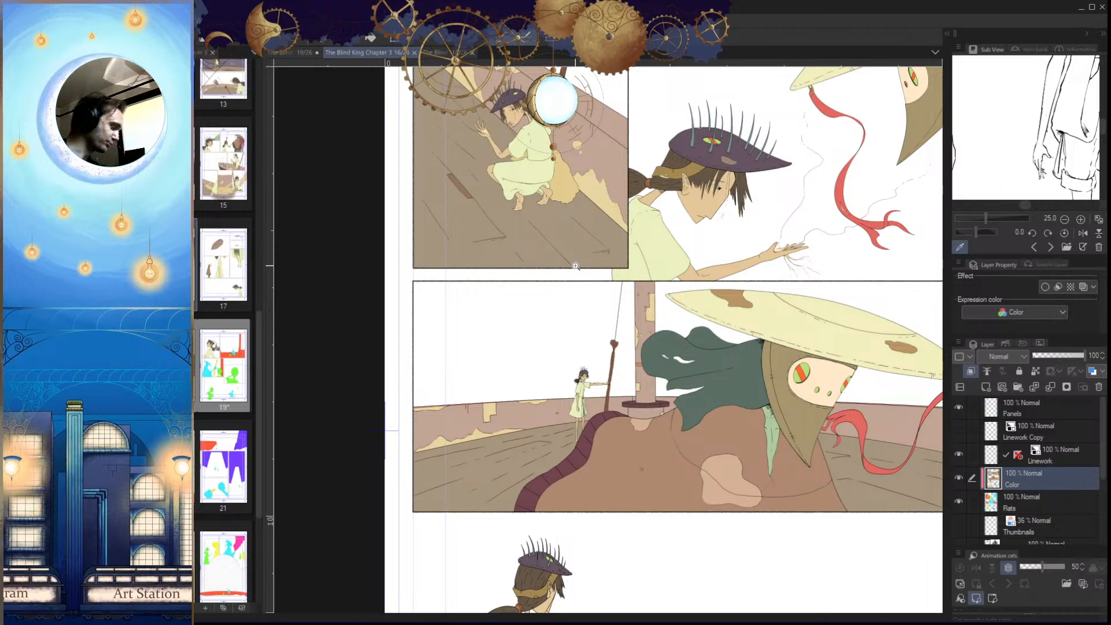
pyautogui.moveTo(614, 491); pyautogui.dragTo(640, 366)
pyautogui.moveTo(528, 506); pyautogui.dragTo(600, 463)
pyautogui.moveTo(557, 503); pyautogui.dragTo(648, 433)
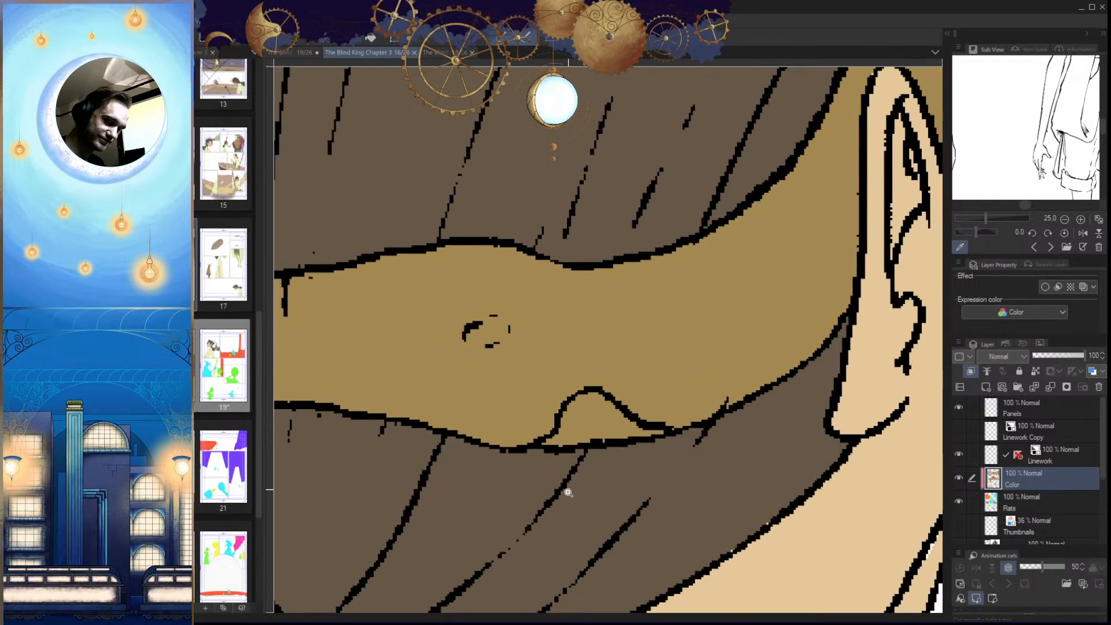
# Step: Outline and fill the curved patch on the lower edge of the girl's headband on page 16 with pale yellow
pyautogui.moveTo(572, 482); pyautogui.dragTo(589, 466)
pyautogui.moveTo(619, 374)
pyautogui.mouseDown()
pyautogui.moveTo(587, 362)
pyautogui.moveTo(533, 431)
pyautogui.mouseUp()
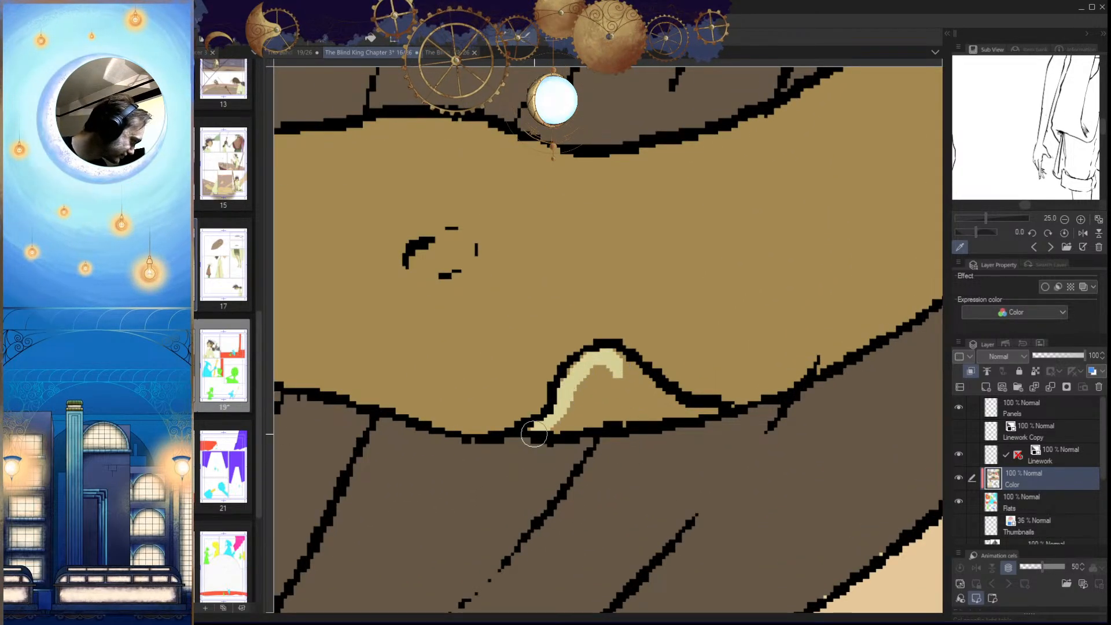
pyautogui.moveTo(608, 426); pyautogui.dragTo(622, 412)
pyautogui.moveTo(593, 339)
pyautogui.mouseDown()
pyautogui.moveTo(576, 327)
pyautogui.moveTo(501, 427)
pyautogui.moveTo(759, 422)
pyautogui.moveTo(700, 405)
pyautogui.moveTo(624, 404)
pyautogui.mouseUp()
pyautogui.click(551, 431)
pyautogui.moveTo(708, 392); pyautogui.dragTo(637, 331)
pyautogui.hotkey('ctrl', 'z')
pyautogui.moveTo(712, 398)
pyautogui.mouseDown()
pyautogui.moveTo(606, 321)
pyautogui.moveTo(673, 402)
pyautogui.moveTo(589, 286)
pyautogui.moveTo(515, 349)
pyautogui.moveTo(623, 329)
pyautogui.moveTo(602, 277)
pyautogui.moveTo(608, 288)
pyautogui.moveTo(588, 282)
pyautogui.moveTo(515, 332)
pyautogui.moveTo(554, 365)
pyautogui.moveTo(630, 332)
pyautogui.moveTo(641, 306)
pyautogui.moveTo(626, 342)
pyautogui.moveTo(590, 325)
pyautogui.mouseUp()
pyautogui.press('g')
pyautogui.click(628, 368)
# Step: Paint the small oval spot on the girl's headband on page 16 pale yellow
pyautogui.scroll(-4, 636, 414)
pyautogui.scroll(6, 598, 315)
pyautogui.press('p')
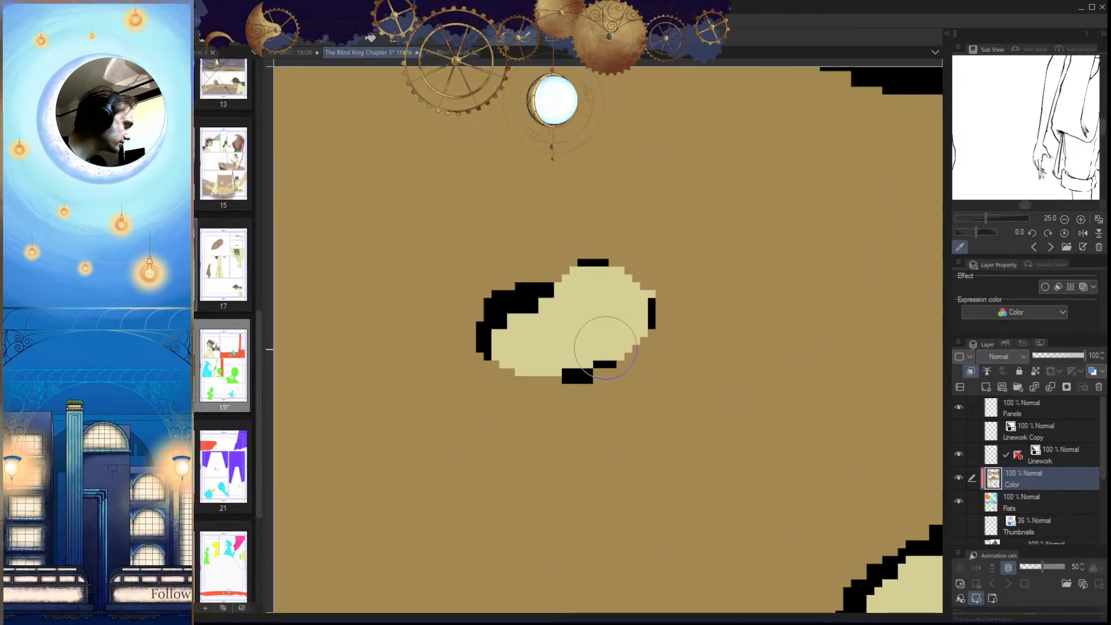
pyautogui.scroll(-5, 649, 465)
pyautogui.scroll(-3, 649, 465)
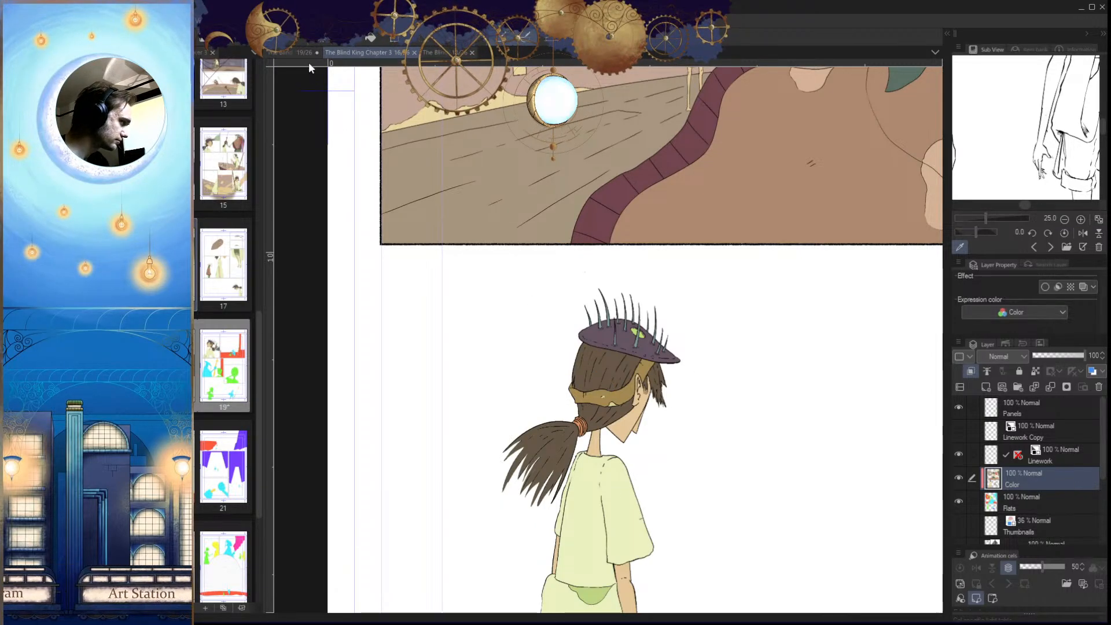
# Step: Compare the headband on page 16 with the seated girl's hair on page 19
pyautogui.click(295, 52)
pyautogui.scroll(3, 631, 429)
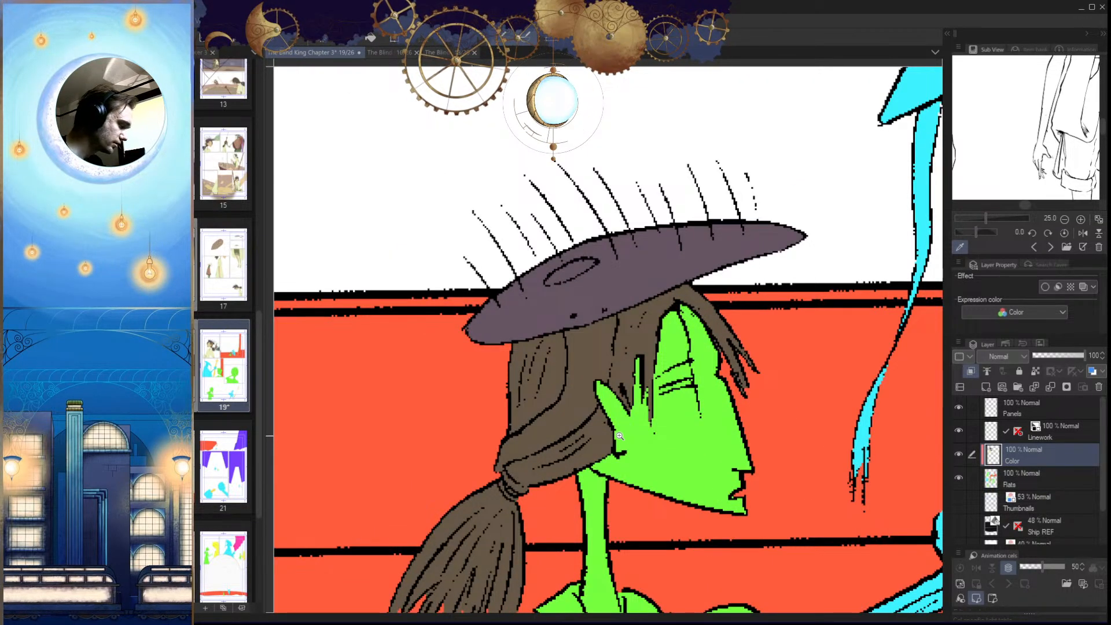
pyautogui.click(379, 53)
pyautogui.scroll(-3, 642, 427)
pyautogui.scroll(5, 640, 408)
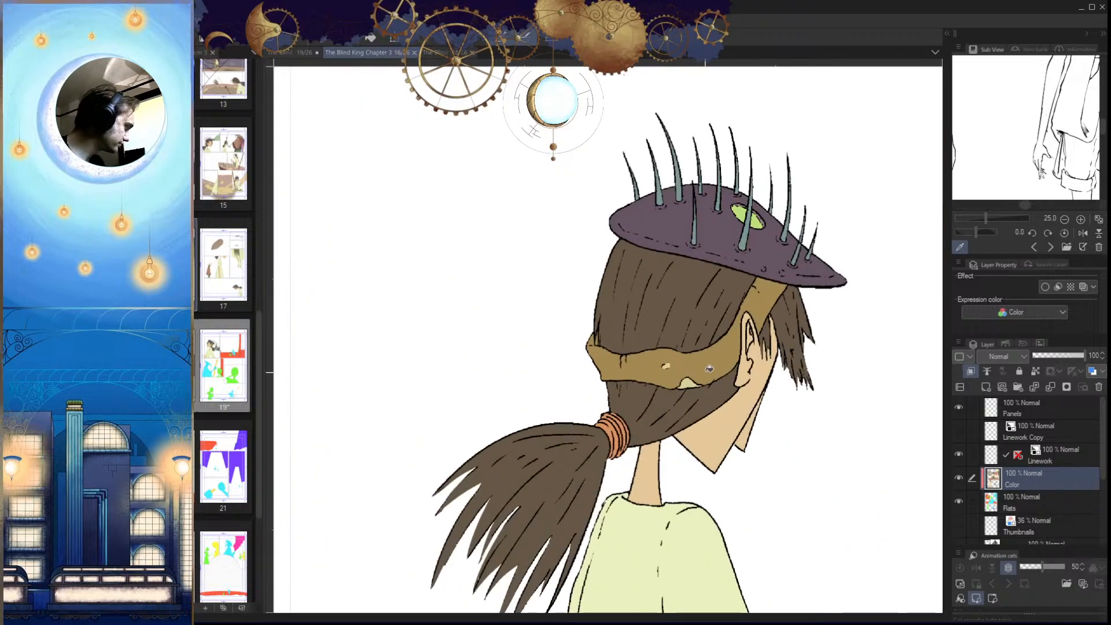
pyautogui.click(293, 53)
pyautogui.scroll(3, 610, 377)
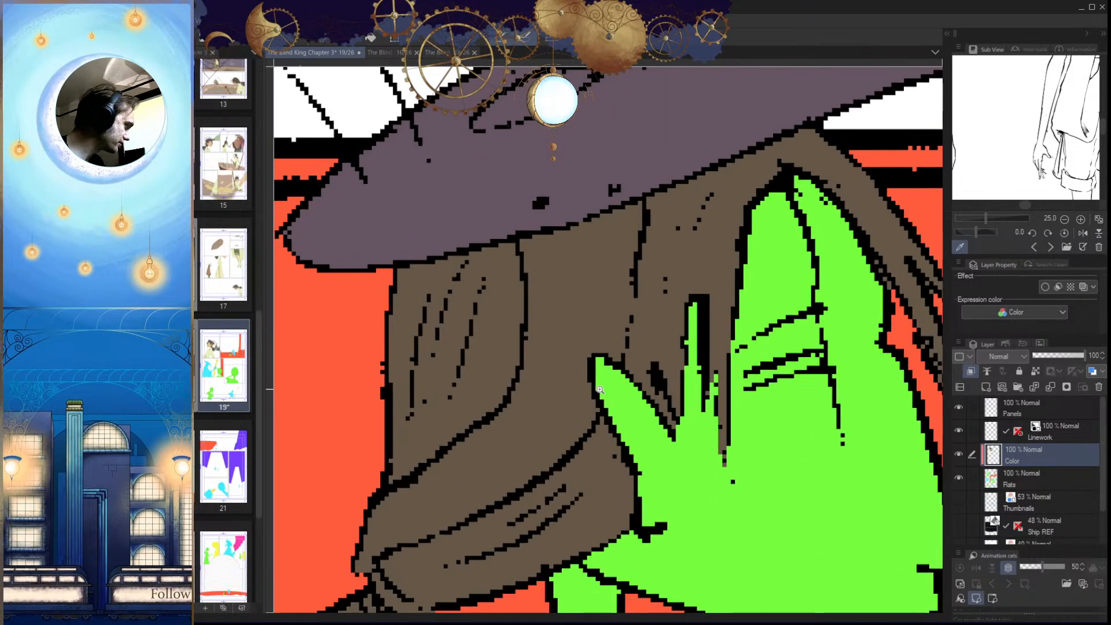
# Step: Paint a thin tan strip above the seated girl's ear to close the gap in the headband's front edge
pyautogui.moveTo(627, 278); pyautogui.dragTo(616, 370)
pyautogui.scroll(3, 640, 278)
pyautogui.hotkey('ctrl', 'z')
pyautogui.moveTo(634, 246); pyautogui.dragTo(608, 386)
pyautogui.scroll(-5, 608, 386)
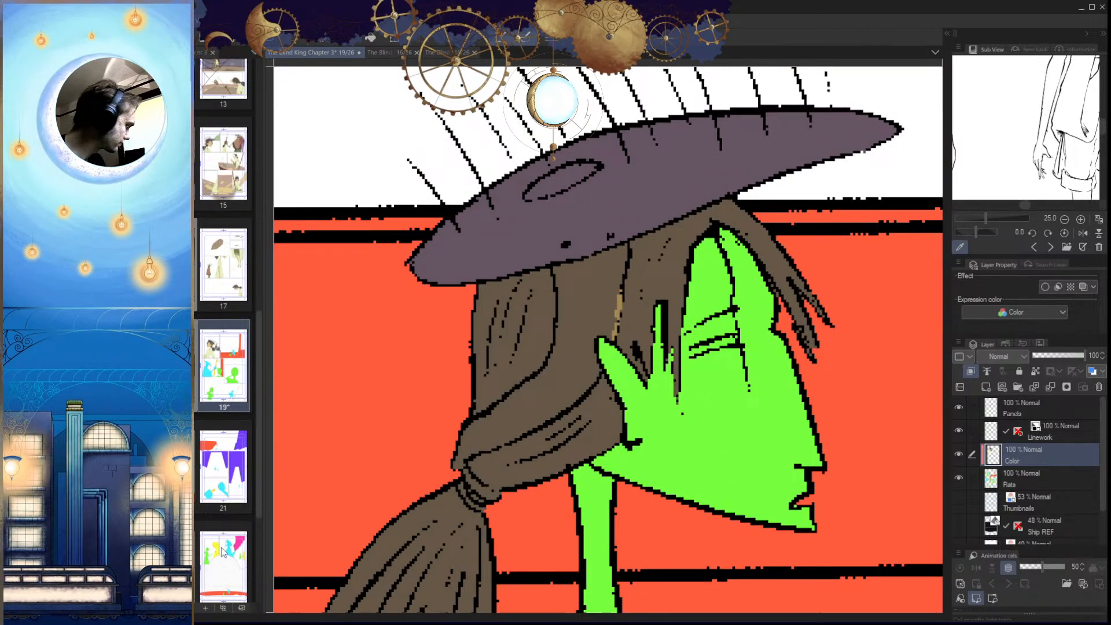
# Step: Fill the seated girl's headband tan from the hat down to the hair tie on the Color layer
pyautogui.click(574, 324)
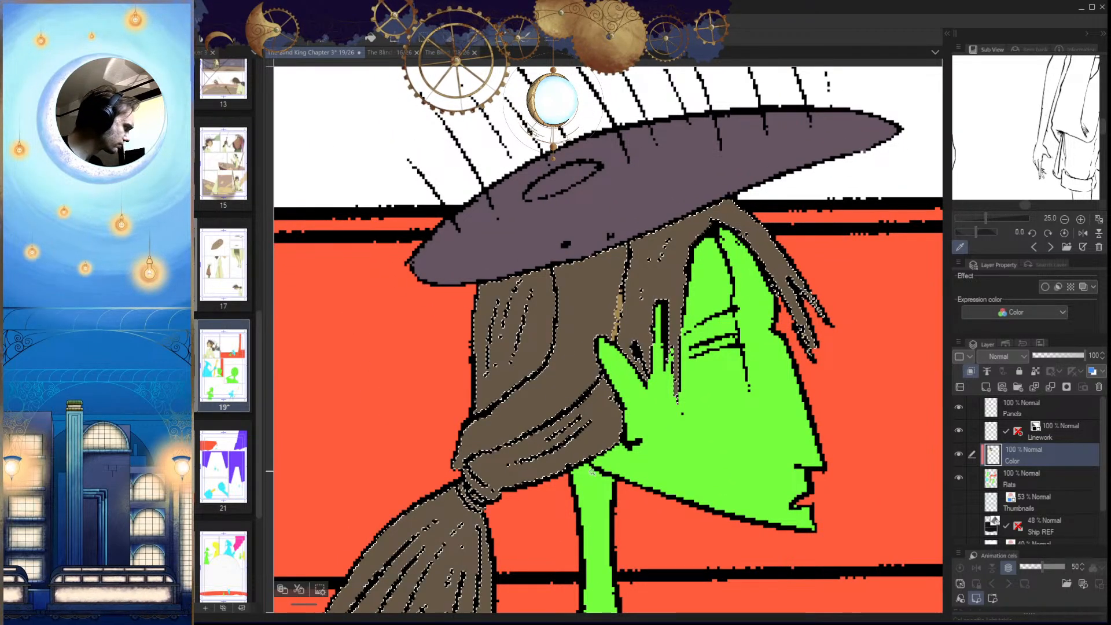
pyautogui.hotkey('ctrl', 'd')
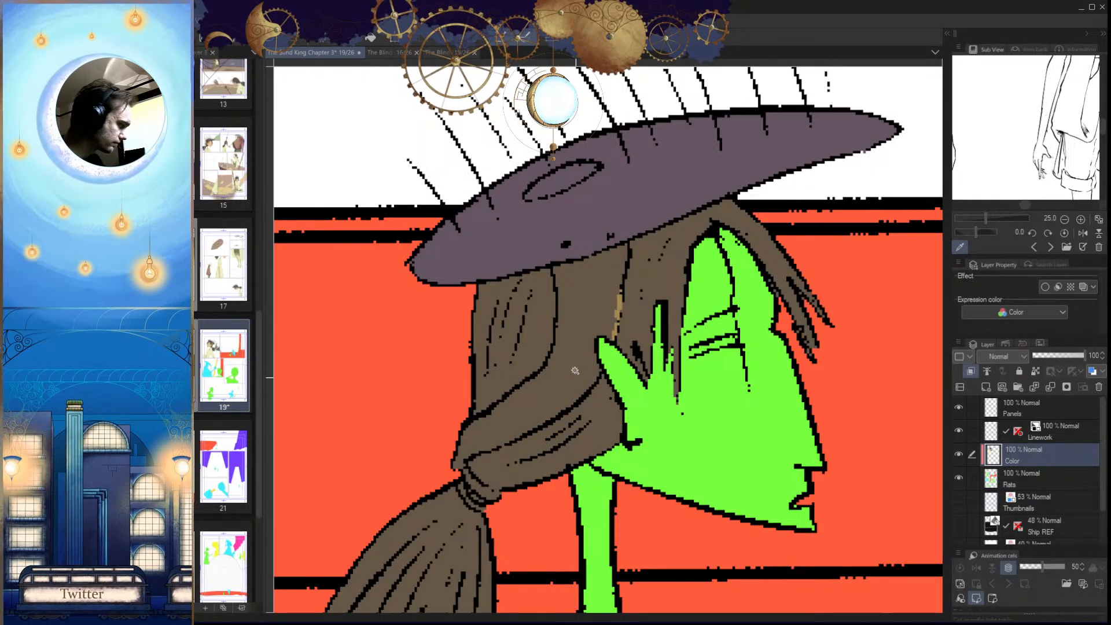
pyautogui.click(549, 370)
pyautogui.click(478, 449)
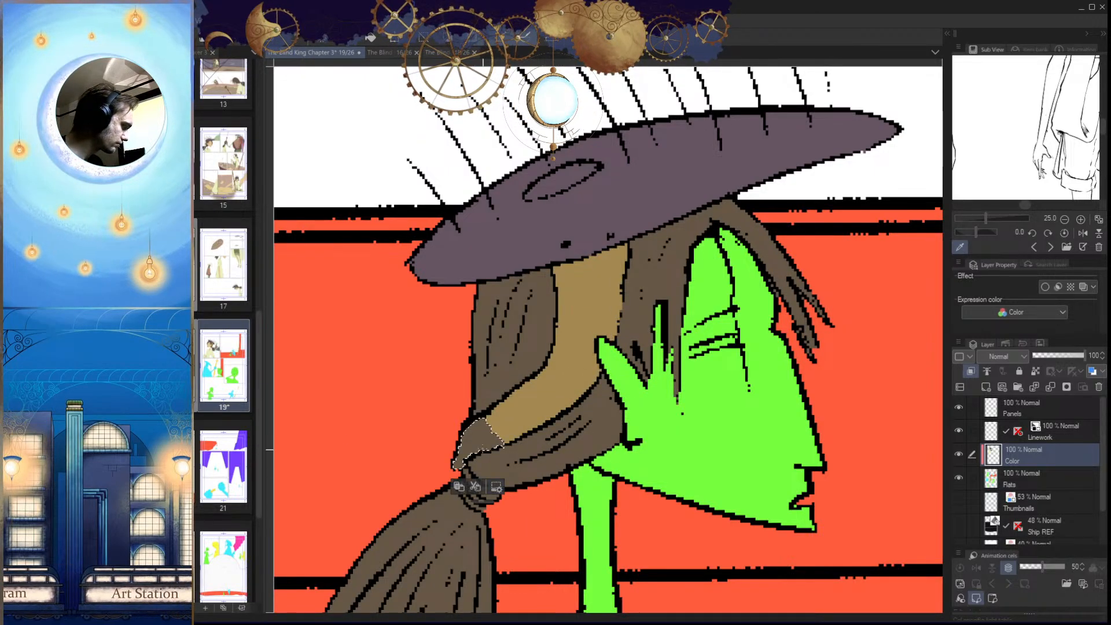
pyautogui.hotkey('alt', 'Delete')
pyautogui.hotkey('ctrl', 'd')
pyautogui.moveTo(558, 405); pyautogui.dragTo(535, 447)
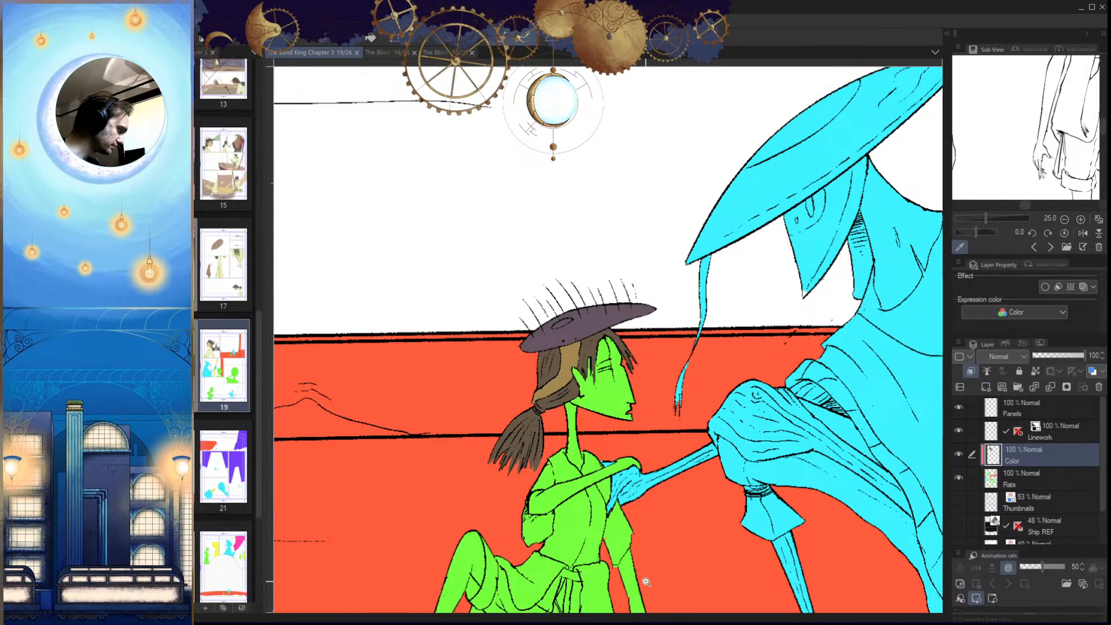
# Step: Touch up the dark brown colour at the tips of the seated girl's ponytail
pyautogui.scroll(6, 516, 486)
pyautogui.moveTo(521, 486)
pyautogui.mouseDown()
pyautogui.moveTo(502, 466)
pyautogui.moveTo(502, 478)
pyautogui.mouseUp()
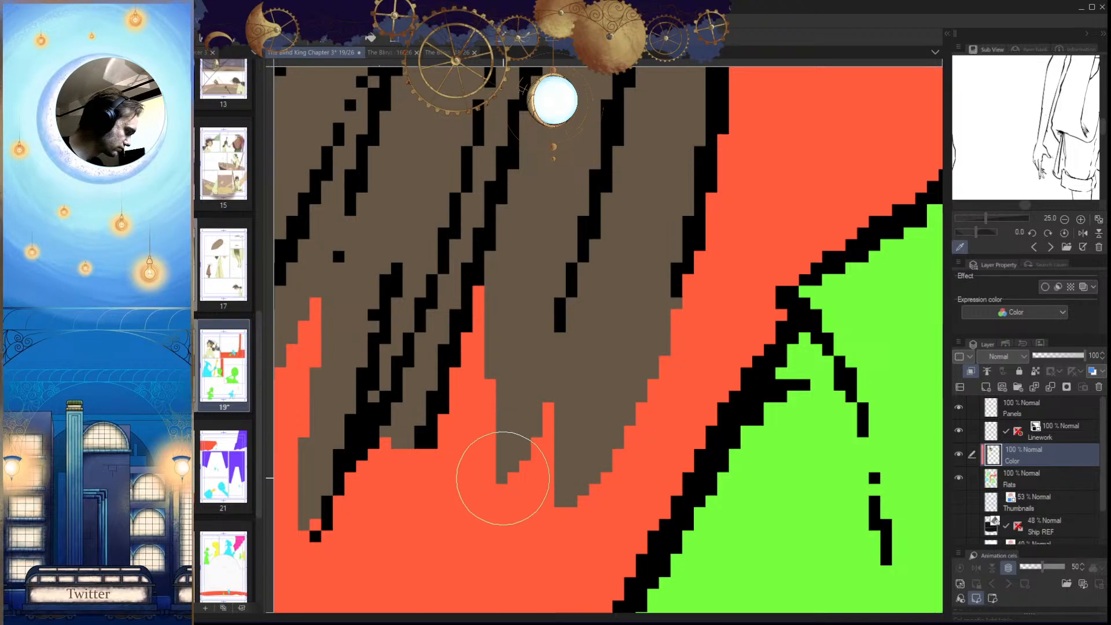
pyautogui.scroll(-8, 628, 463)
# Step: Examine the finished girl in the first panel of page 19 and compare her with the seated girl
pyautogui.moveTo(617, 472); pyautogui.dragTo(578, 493)
pyautogui.scroll(1, 517, 413)
pyautogui.moveTo(575, 421); pyautogui.dragTo(651, 518)
pyautogui.scroll(-5, 554, 471)
pyautogui.scroll(3, 399, 394)
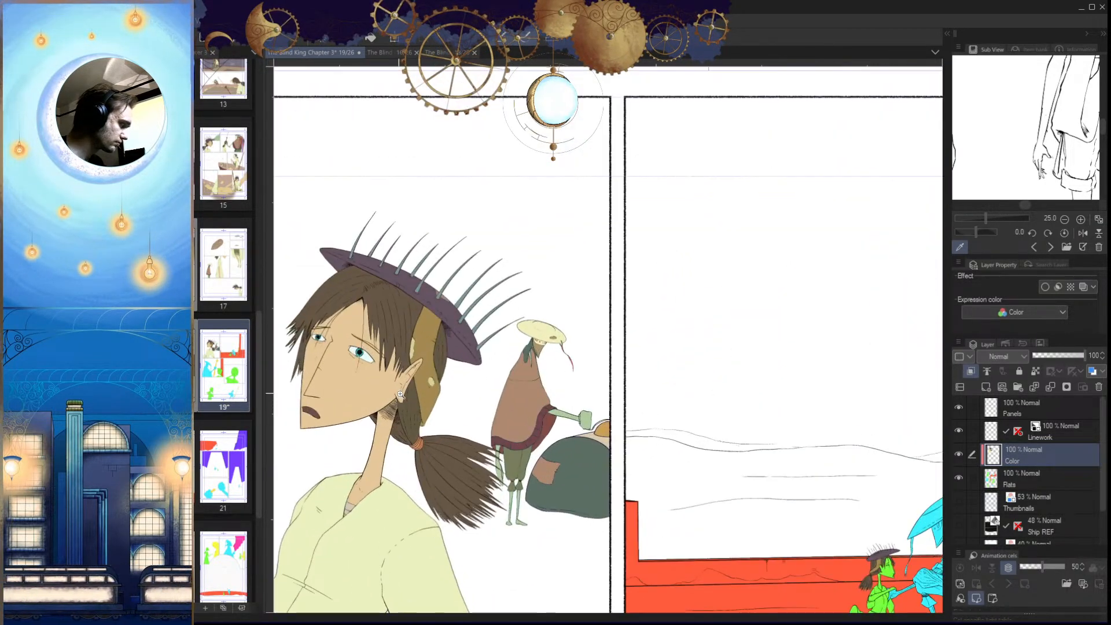
pyautogui.moveTo(541, 495); pyautogui.dragTo(472, 492)
pyautogui.moveTo(592, 540); pyautogui.dragTo(466, 500)
pyautogui.moveTo(538, 477); pyautogui.dragTo(604, 495)
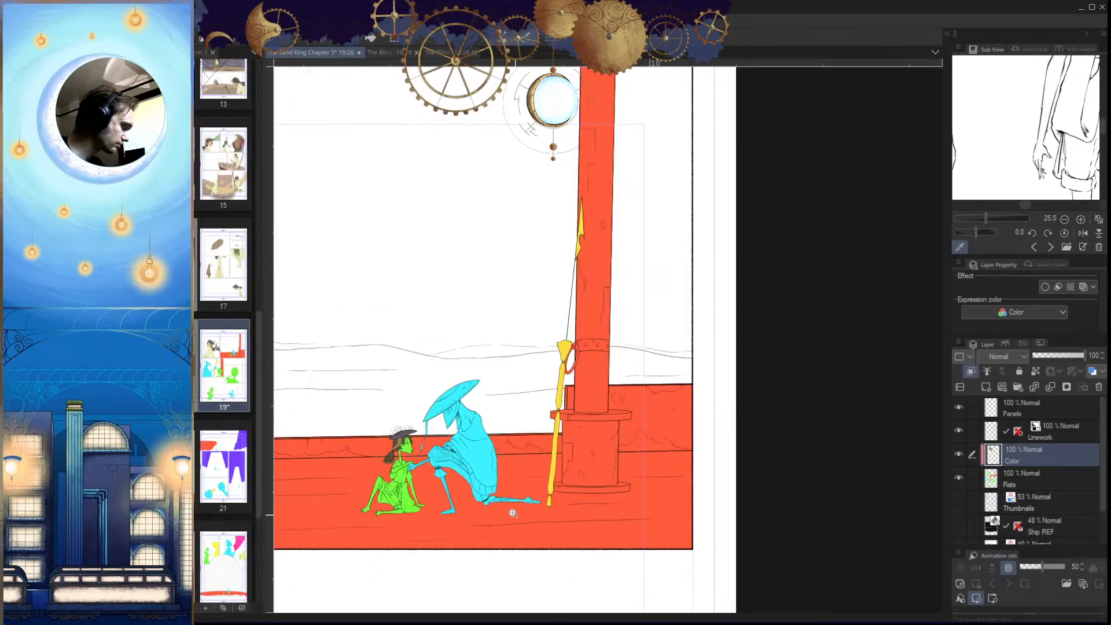
pyautogui.moveTo(397, 459); pyautogui.dragTo(471, 469)
pyautogui.moveTo(379, 384); pyautogui.dragTo(467, 472)
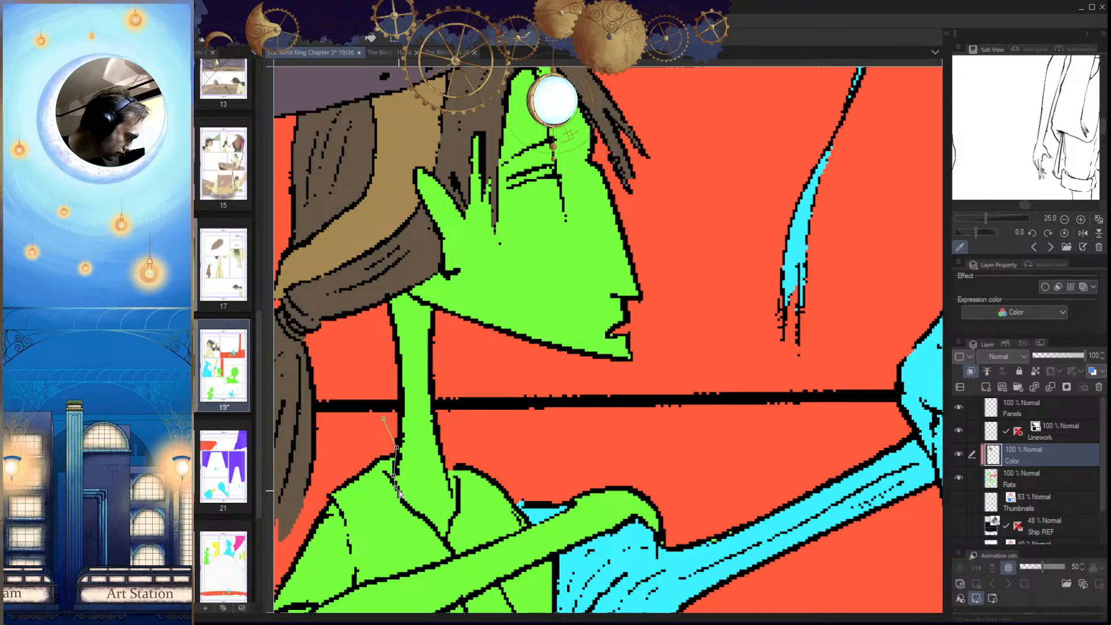
pyautogui.doubleClick(447, 545)
pyautogui.hotkey('ctrl', 'd')
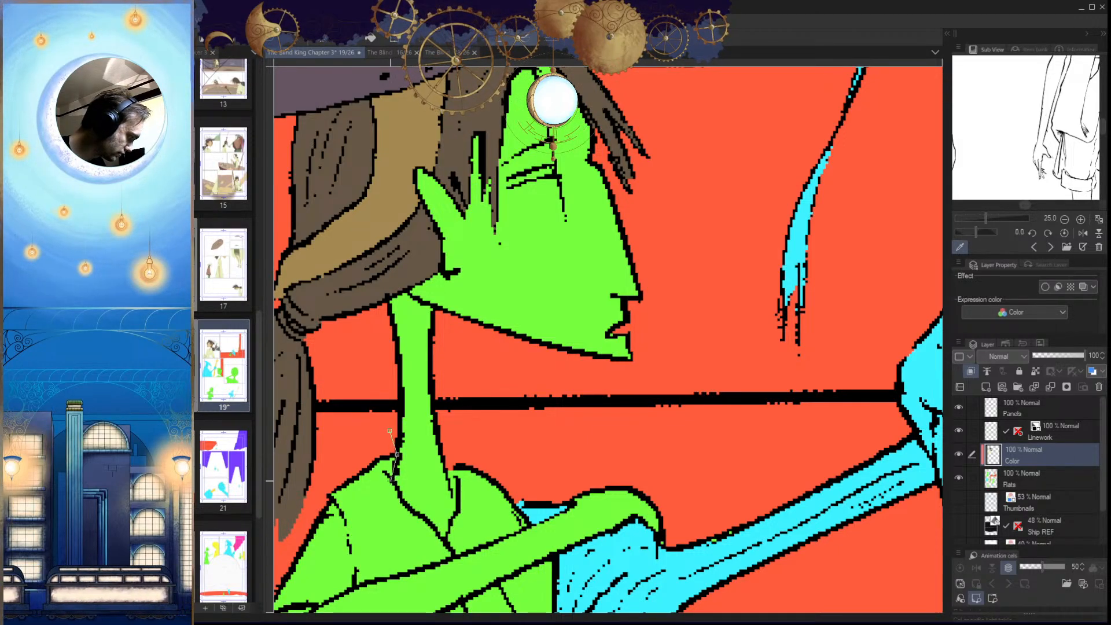
pyautogui.doubleClick(429, 525)
pyautogui.hotkey('ctrl', 'd')
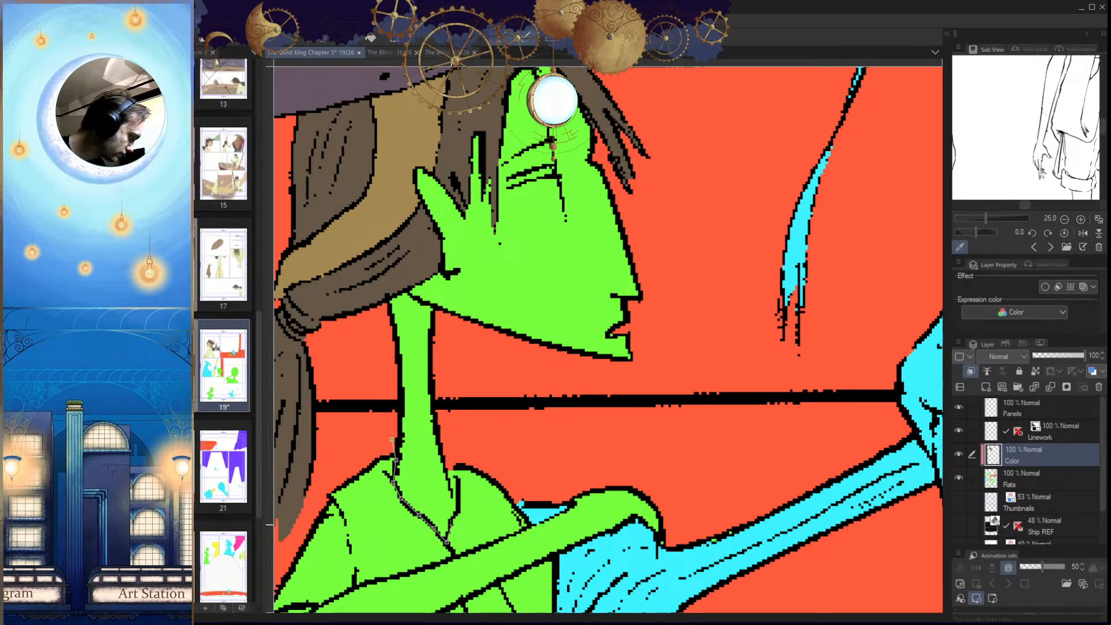
# Step: Draw a polyline selection around the seated girl's face and neck, following the V-shaped collar of her shirt
pyautogui.click(682, 346)
pyautogui.click(687, 320)
pyautogui.moveTo(670, 222); pyautogui.dragTo(662, 367)
pyautogui.click(670, 295)
pyautogui.click(375, 255)
pyautogui.moveTo(367, 436); pyautogui.dragTo(424, 298)
pyautogui.click(404, 339)
pyautogui.click(418, 402)
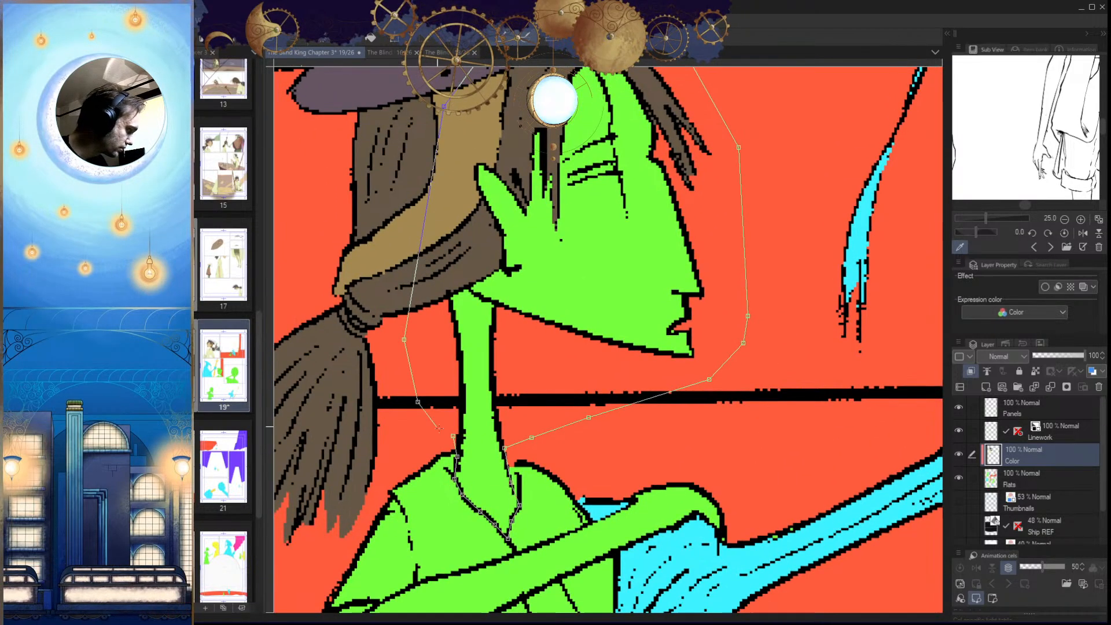
pyautogui.doubleClick(457, 448)
pyautogui.moveTo(566, 432); pyautogui.dragTo(509, 460)
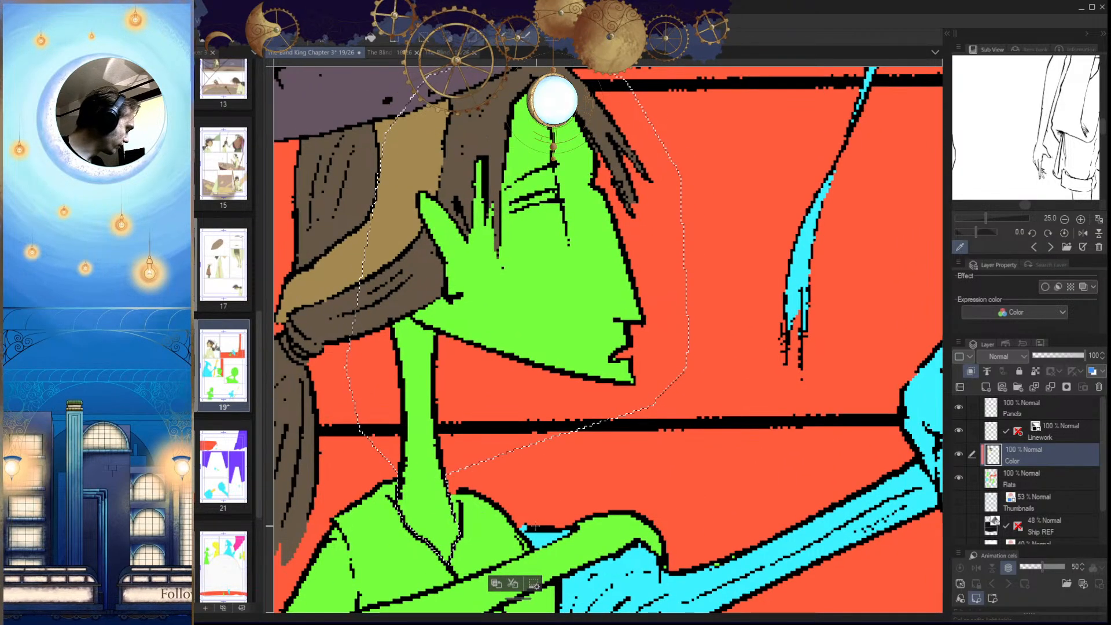
# Step: Trim the selection using the Flats layer and fill the seated girl's face and neck with light skin tone on the Color layer
pyautogui.click(1036, 478)
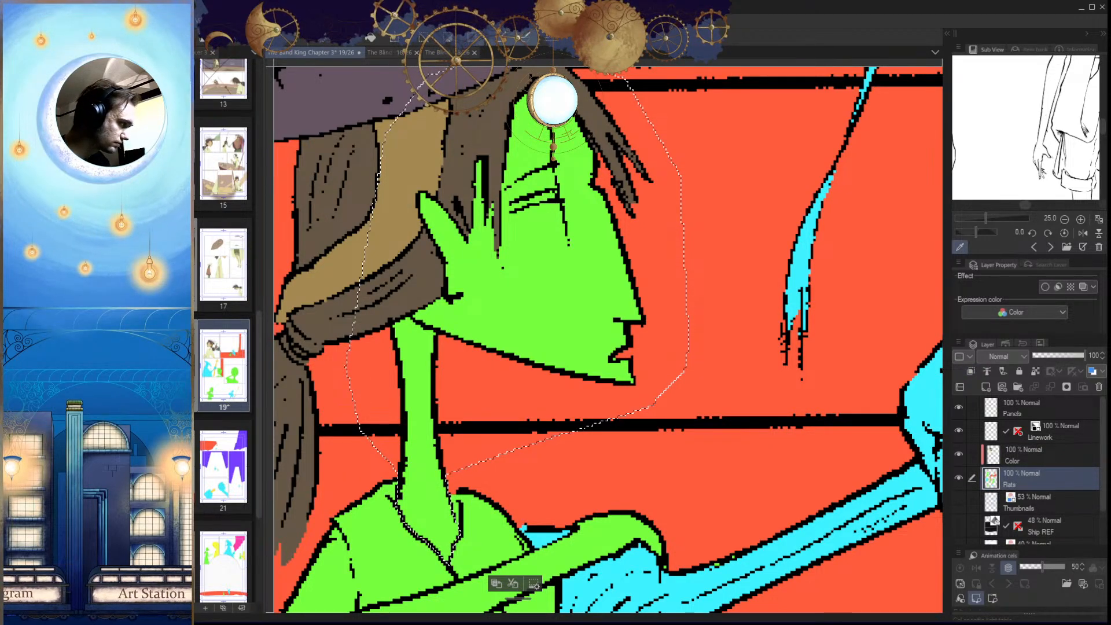
pyautogui.click(646, 476)
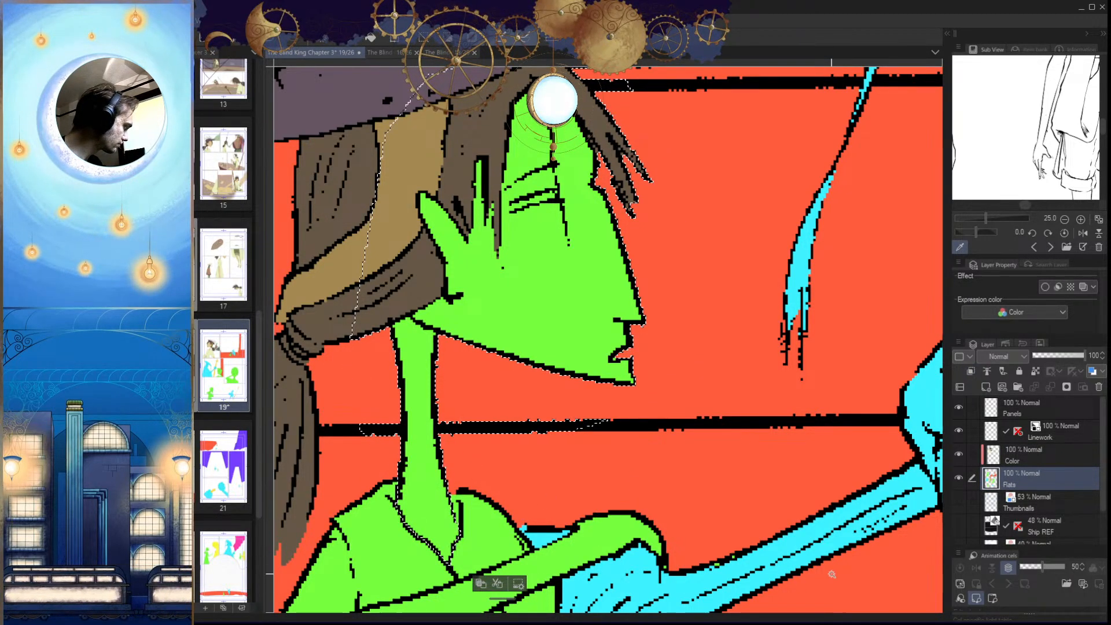
pyautogui.click(1016, 454)
pyautogui.hotkey('alt', 'Delete')
pyautogui.moveTo(613, 277); pyautogui.dragTo(538, 605)
pyautogui.hotkey('ctrl', 'd')
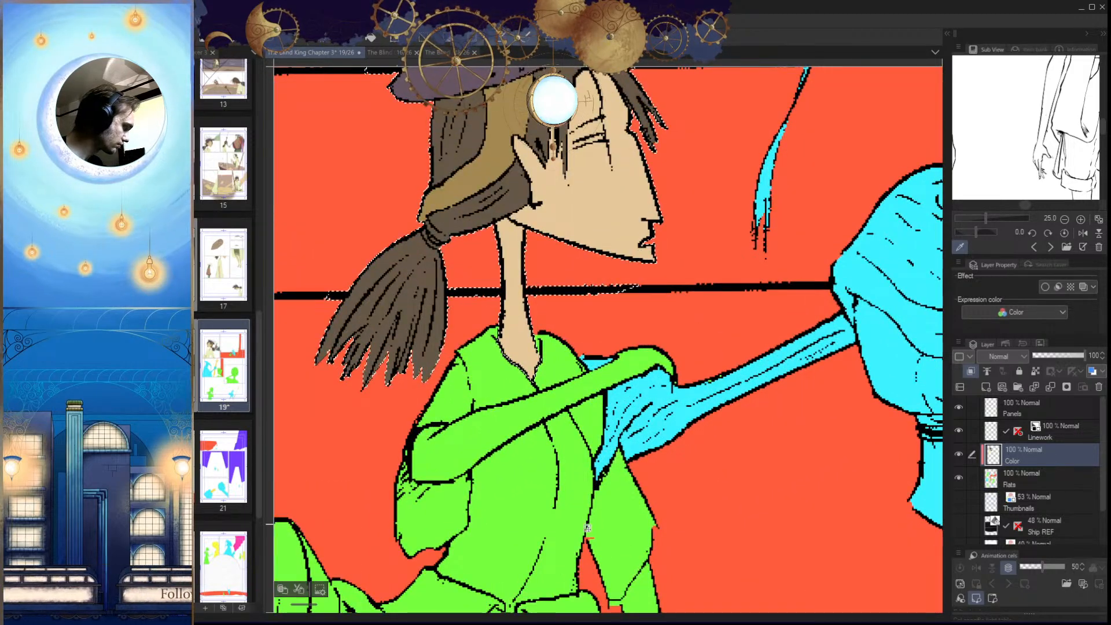
pyautogui.hotkey('ctrl', 'd')
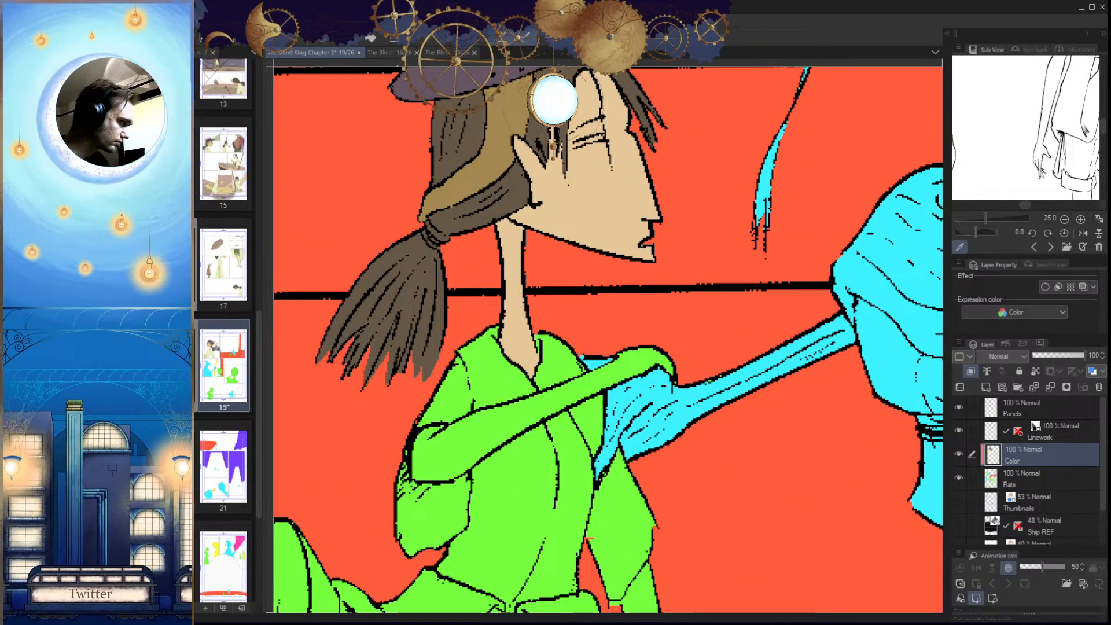
# Step: Select the seated girl's raised forearm and her lowered arm and fill both with the light skin tone
pyautogui.moveTo(582, 384); pyautogui.dragTo(542, 403)
pyautogui.click(621, 375)
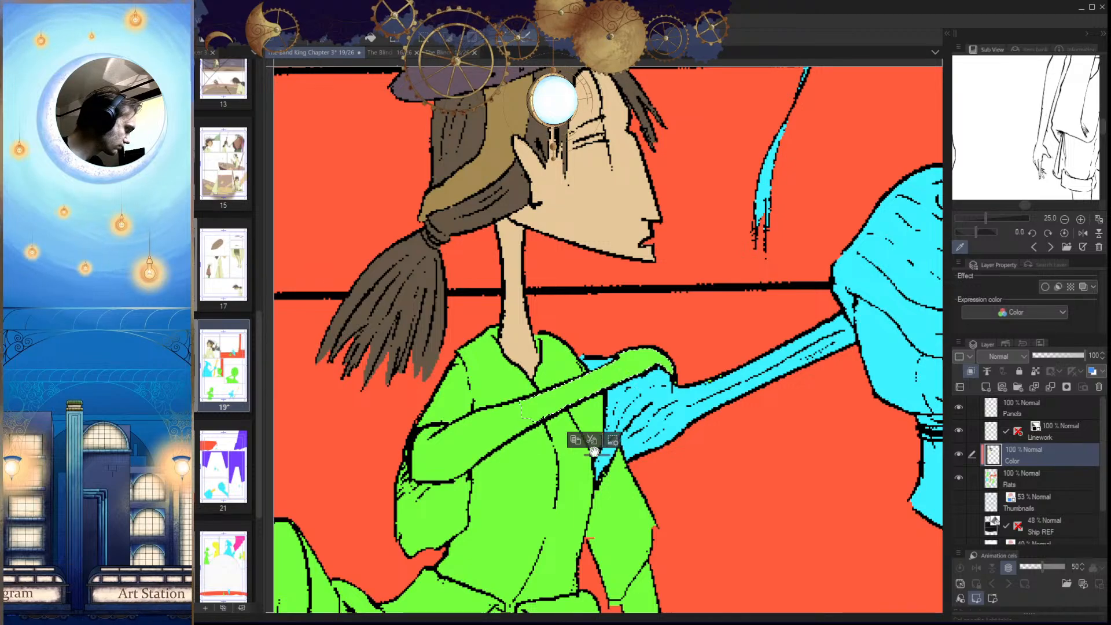
pyautogui.click(492, 429)
pyautogui.hotkey('alt', 'Delete')
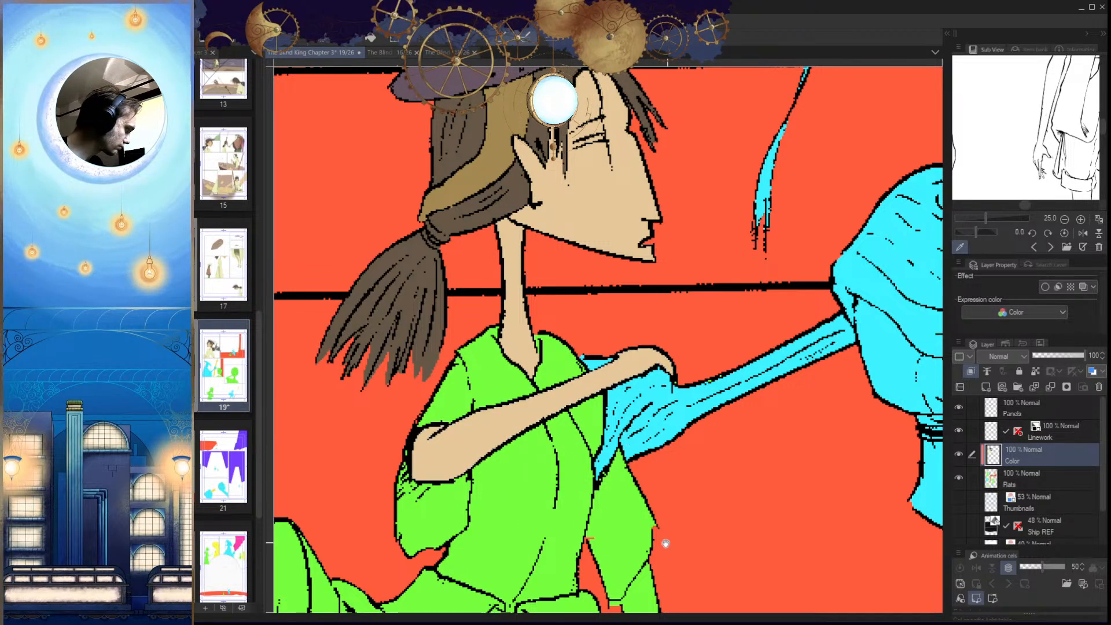
pyautogui.scroll(-10, 665, 533)
pyautogui.hotkey('alt', 'Delete')
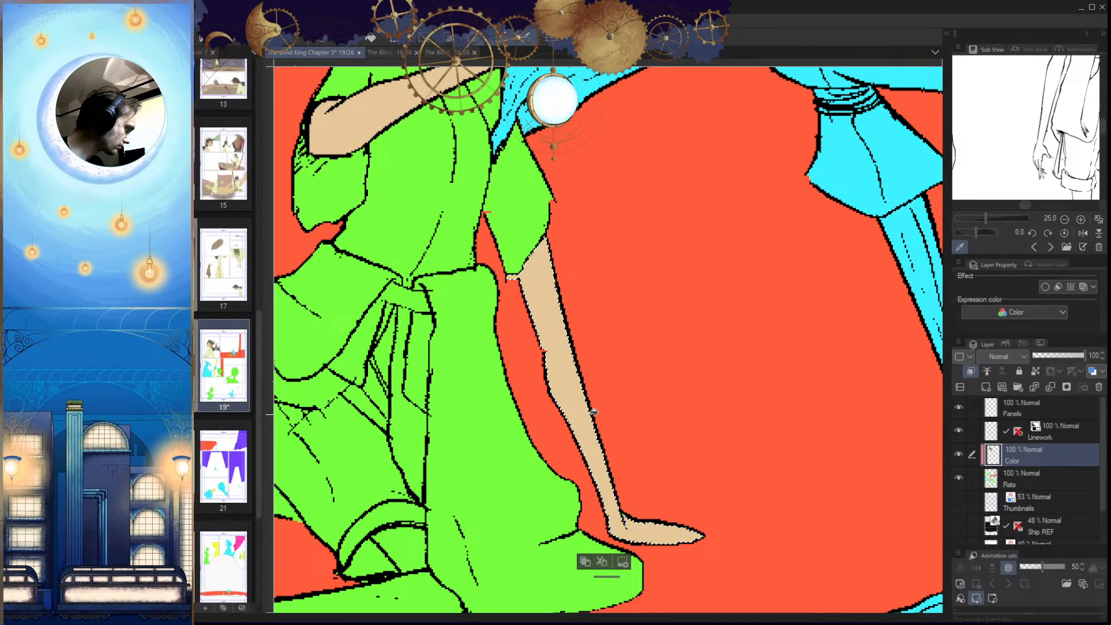
# Step: Make the Flats layer active and hide the Color layer to inspect the flats at the seated girl's lowered sleeve
pyautogui.scroll(1, 607, 448)
pyautogui.click(540, 325)
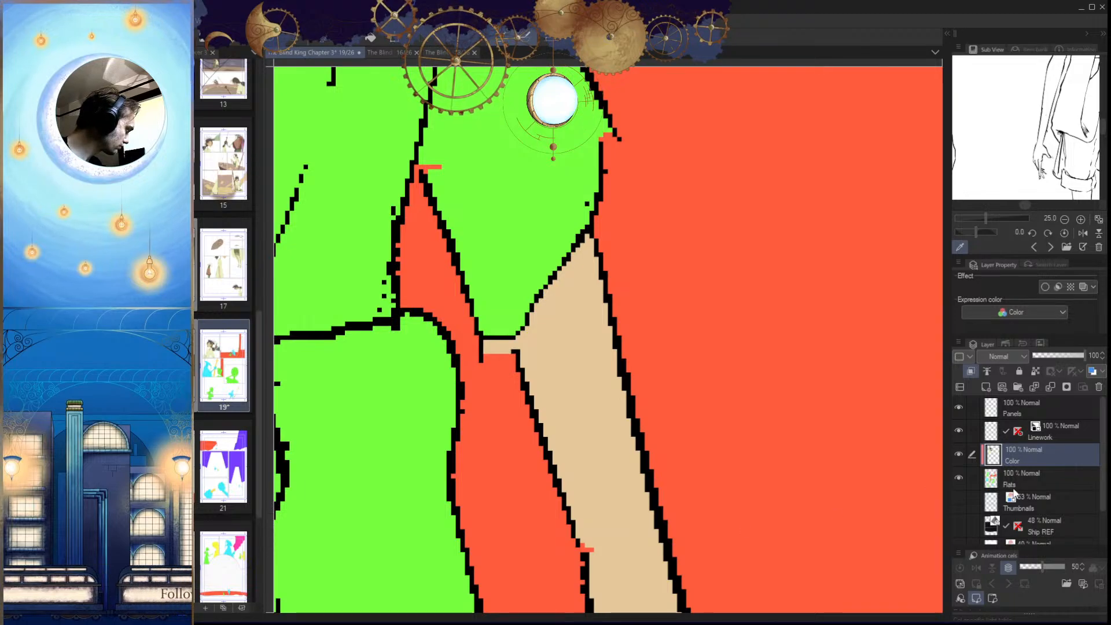
pyautogui.click(1007, 484)
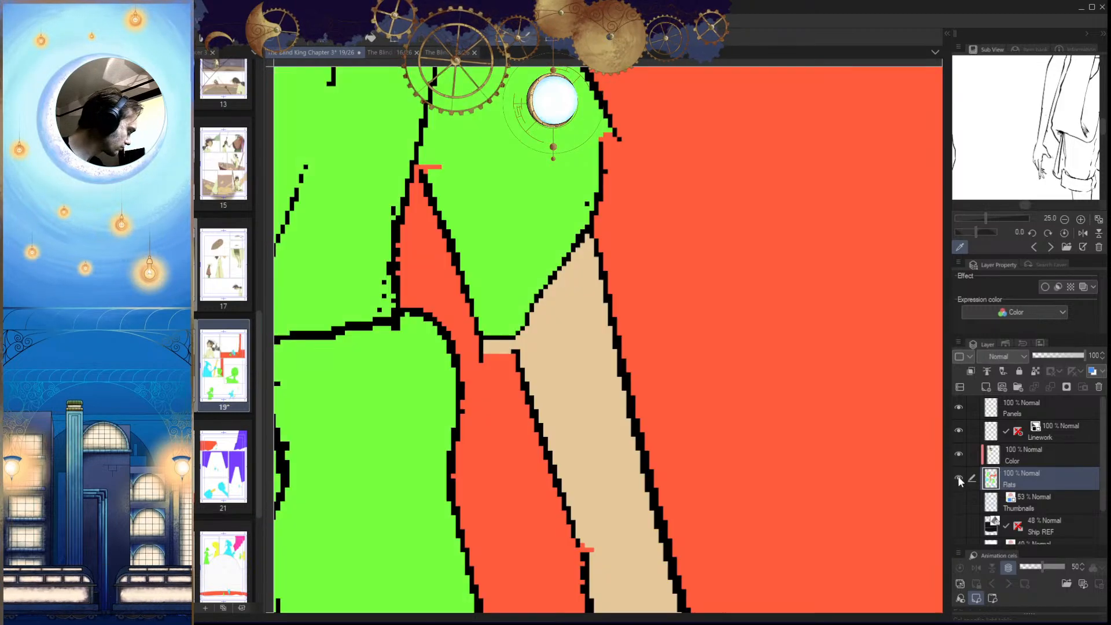
pyautogui.click(959, 454)
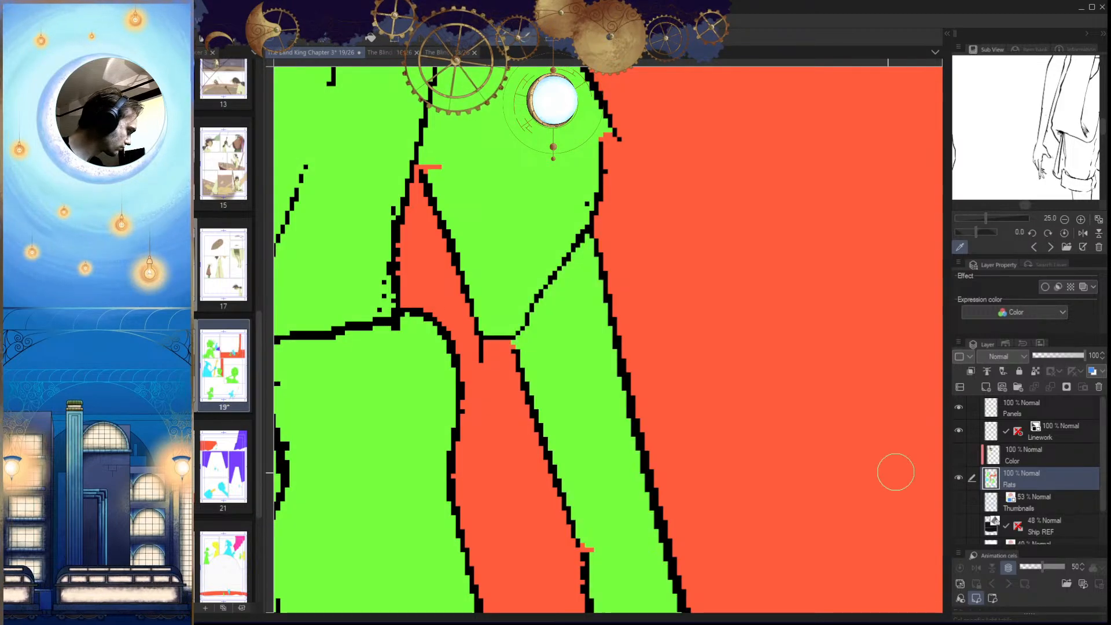
# Step: Show the Color layer above the flats, make it active and remove the stray skin color beneath the girl's sleeve
pyautogui.click(959, 478)
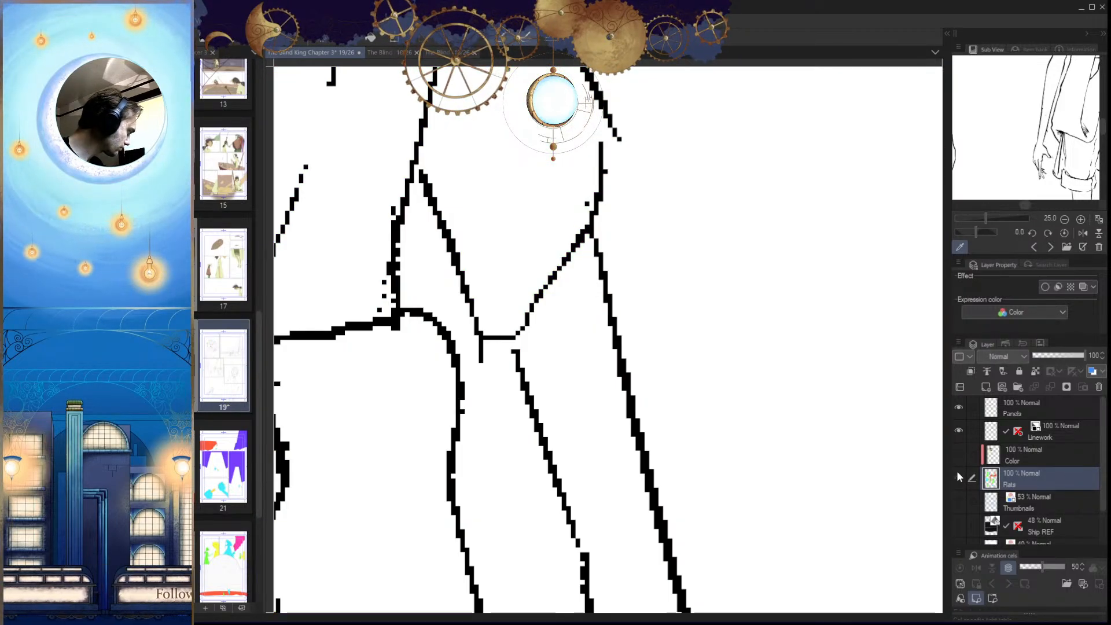
pyautogui.click(959, 478)
pyautogui.click(959, 454)
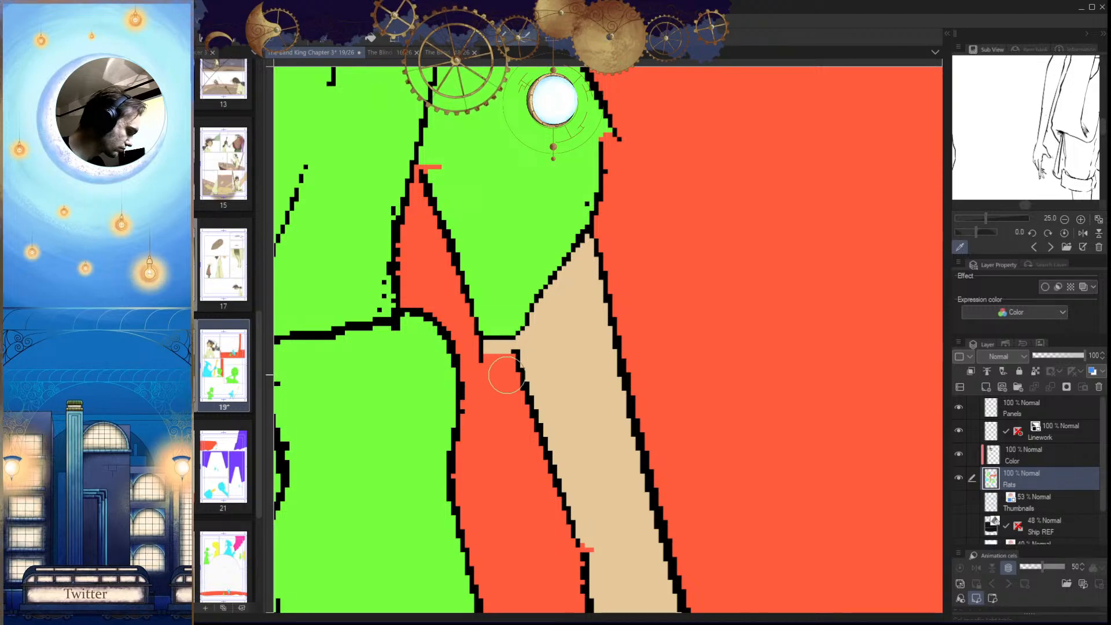
pyautogui.click(999, 457)
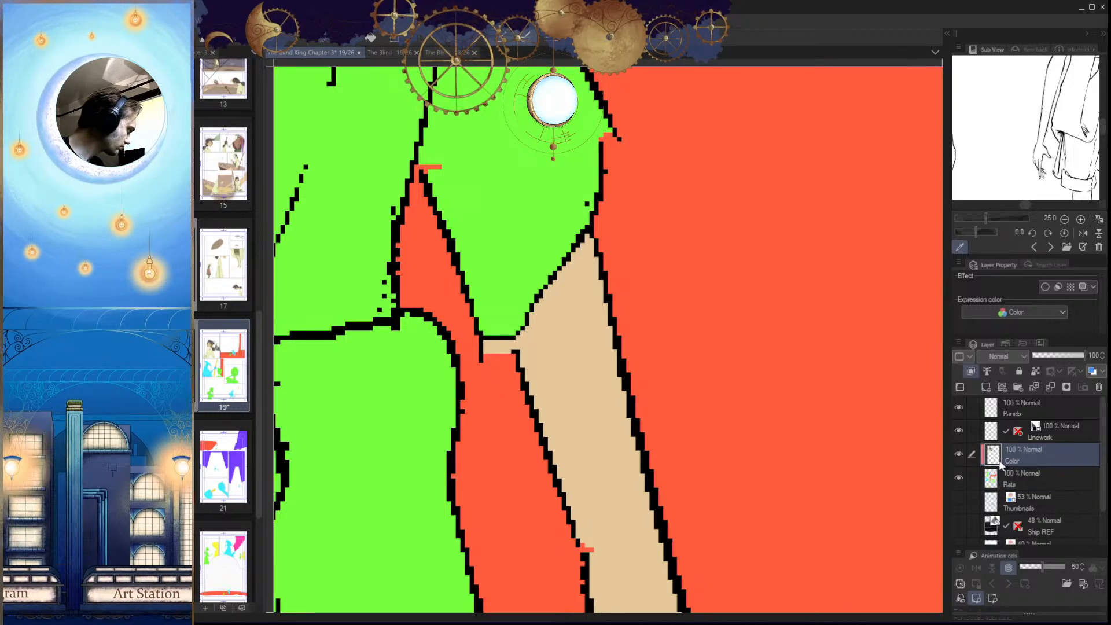
pyautogui.moveTo(485, 349)
pyautogui.mouseDown()
pyautogui.moveTo(511, 360)
pyautogui.moveTo(498, 344)
pyautogui.moveTo(500, 369)
pyautogui.moveTo(518, 366)
pyautogui.moveTo(575, 459)
pyautogui.mouseUp()
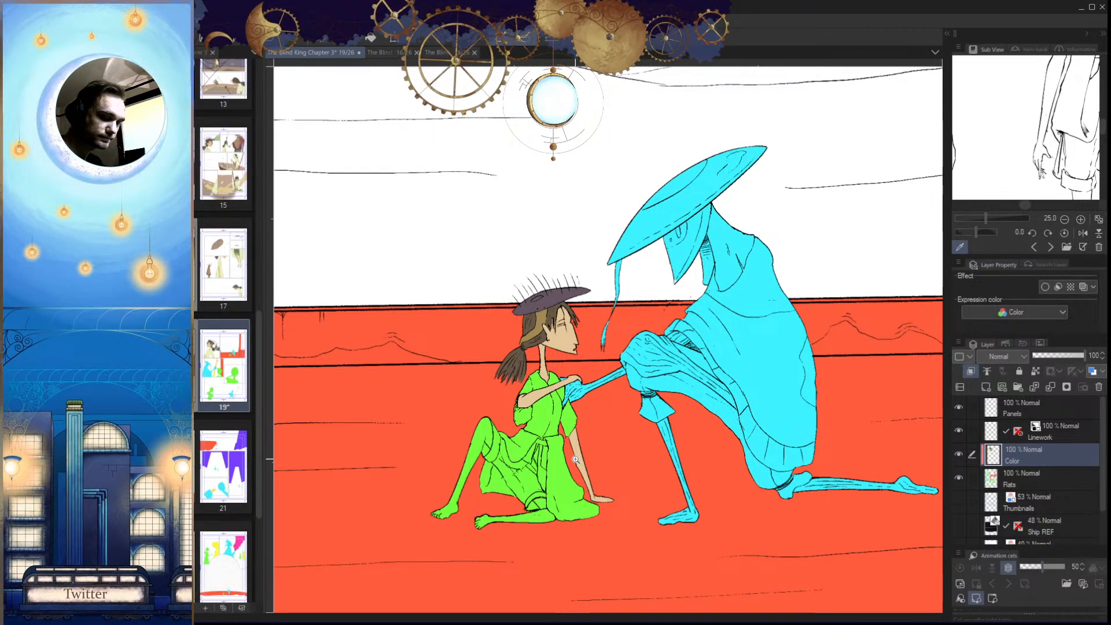
pyautogui.moveTo(598, 430); pyautogui.dragTo(701, 414)
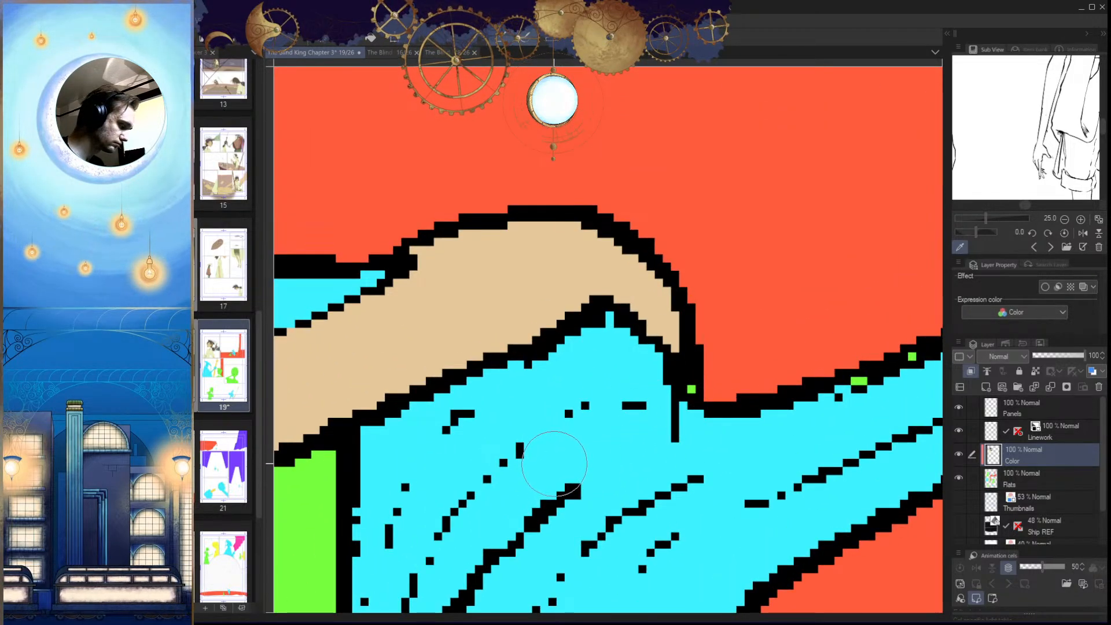
pyautogui.moveTo(714, 412); pyautogui.dragTo(673, 504)
pyautogui.moveTo(672, 504); pyautogui.dragTo(682, 495)
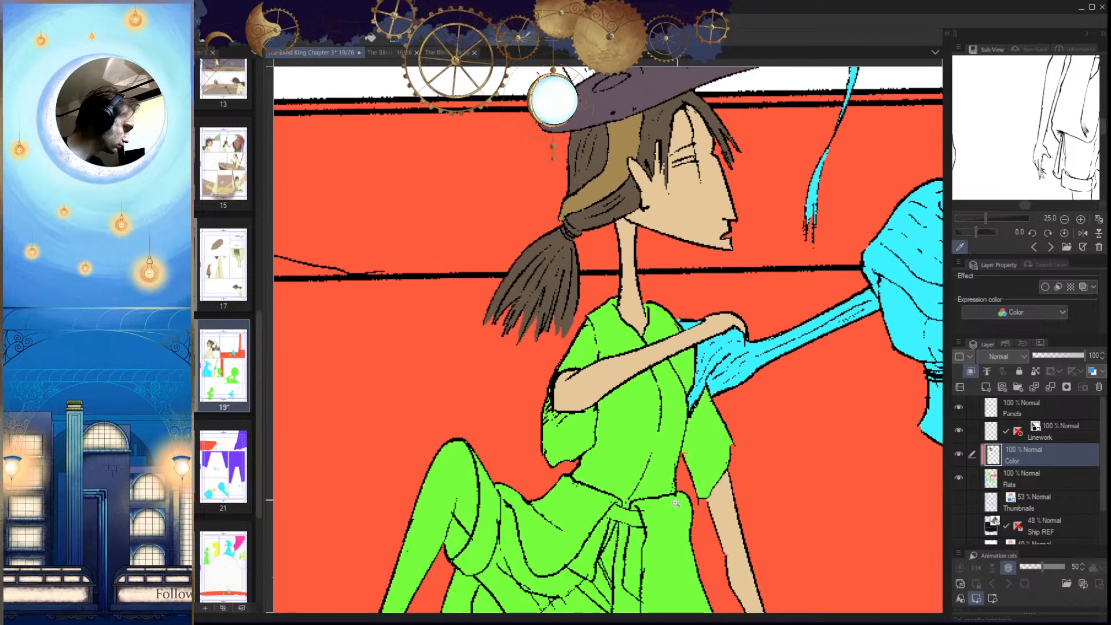
pyautogui.moveTo(620, 399); pyautogui.dragTo(431, 474)
pyautogui.moveTo(682, 469); pyautogui.dragTo(619, 486)
# Step: Consult the girl's colored design on page 16, then fill the oval spot on her hat yellow-green on page 19
pyautogui.click(396, 53)
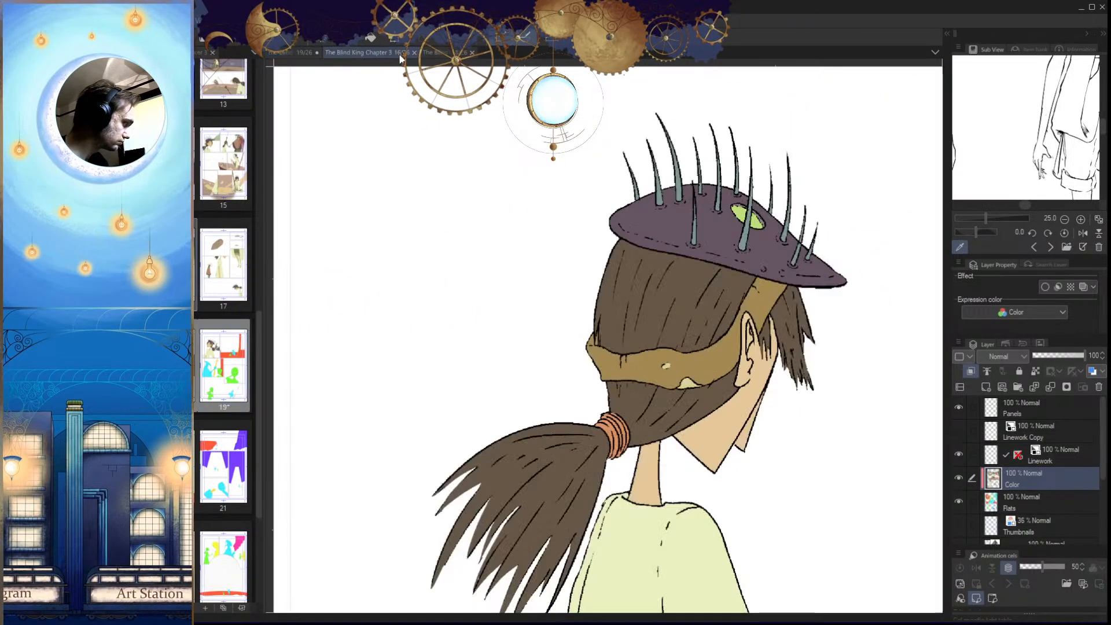
pyautogui.moveTo(620, 422); pyautogui.dragTo(567, 428)
pyautogui.moveTo(689, 325); pyautogui.dragTo(729, 342)
pyautogui.moveTo(664, 373); pyautogui.dragTo(640, 426)
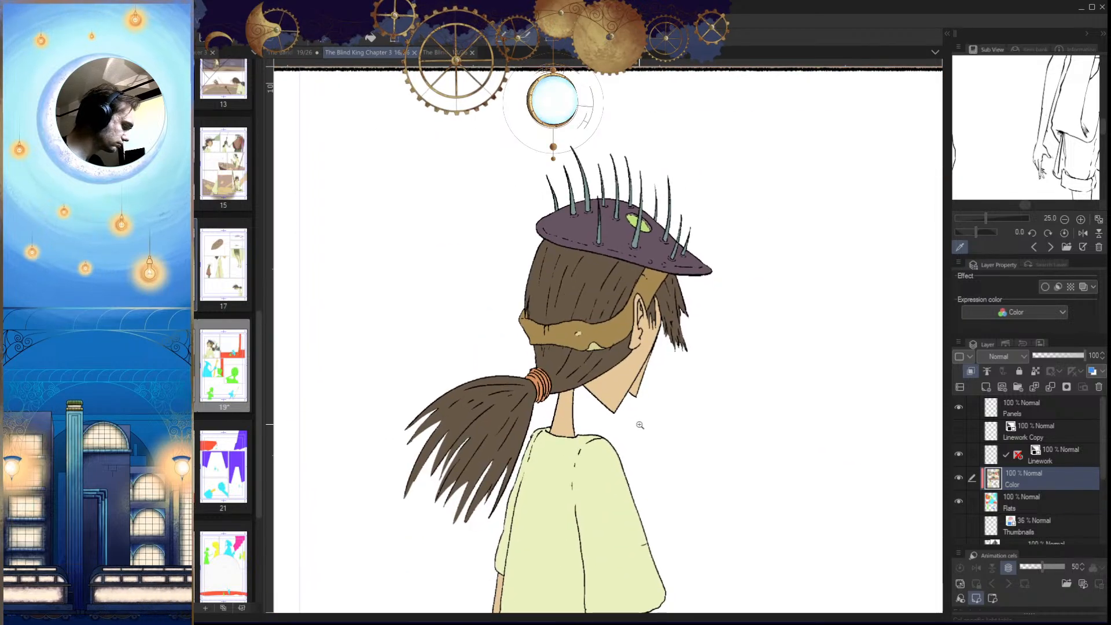
pyautogui.keyDown('alt'); pyautogui.click(614, 523); pyautogui.keyUp('alt')
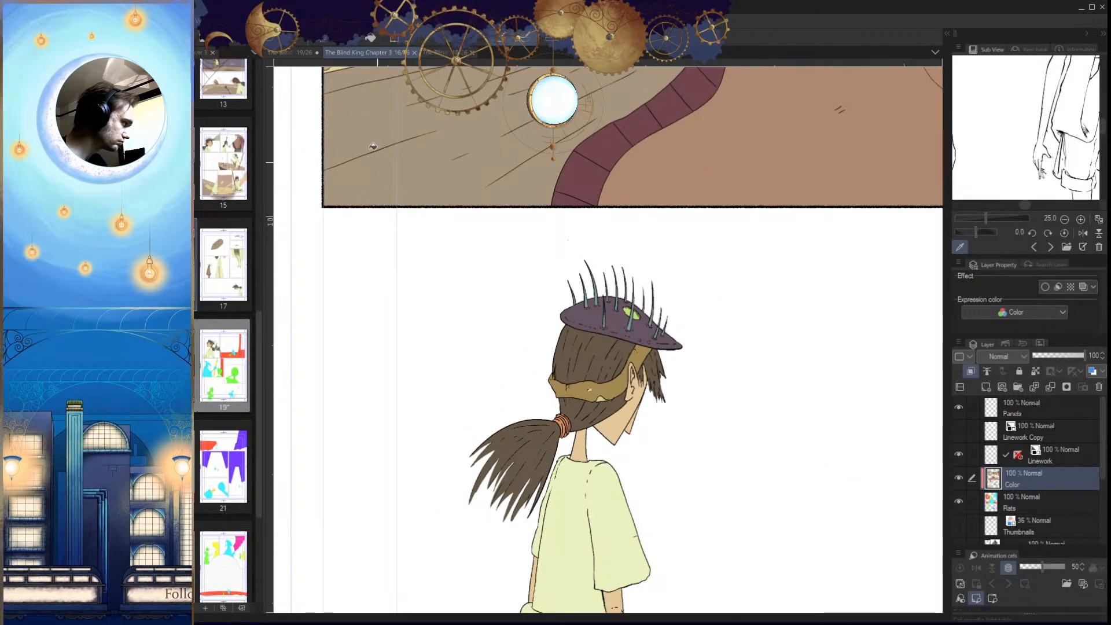
pyautogui.click(298, 54)
pyautogui.keyDown('ctrl'); pyautogui.click(552, 341); pyautogui.keyUp('ctrl')
pyautogui.moveTo(481, 290); pyautogui.dragTo(533, 354)
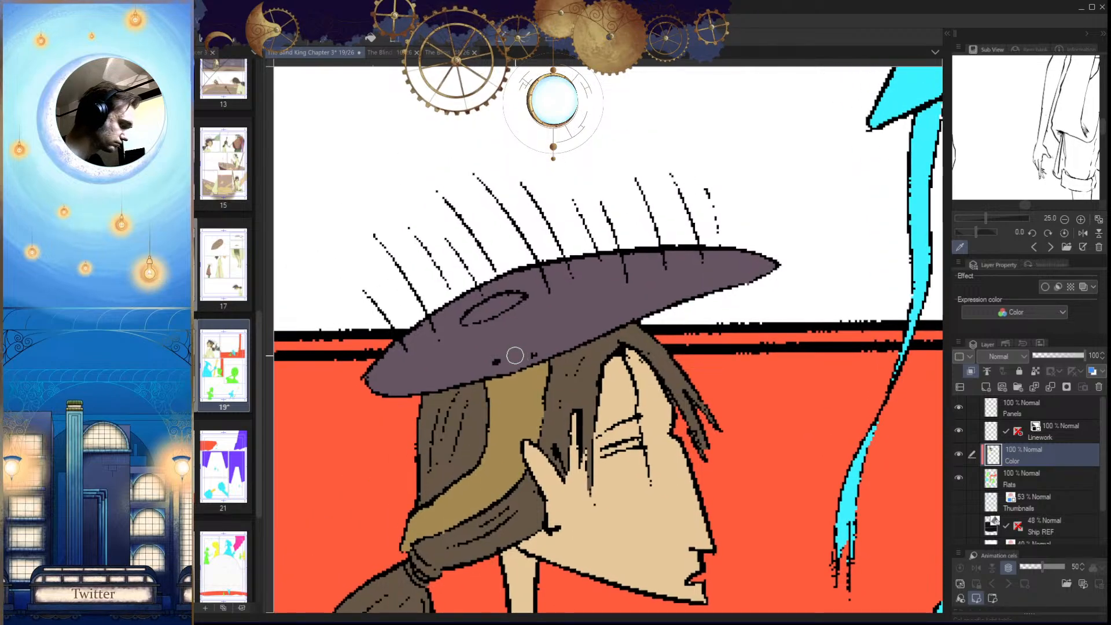
pyautogui.keyDown('ctrl'); pyautogui.click(496, 320); pyautogui.keyUp('ctrl')
pyautogui.moveTo(556, 250)
pyautogui.mouseDown()
pyautogui.moveTo(528, 244)
pyautogui.moveTo(408, 320)
pyautogui.moveTo(553, 273)
pyautogui.moveTo(612, 240)
pyautogui.moveTo(462, 294)
pyautogui.moveTo(547, 267)
pyautogui.moveTo(461, 321)
pyautogui.moveTo(393, 327)
pyautogui.moveTo(540, 320)
pyautogui.moveTo(429, 326)
pyautogui.moveTo(490, 310)
pyautogui.moveTo(395, 324)
pyautogui.moveTo(419, 323)
pyautogui.mouseUp()
pyautogui.hotkey('ctrl', 'z')
# Step: Examine the Flats layer around the girl's tunic and sleeve for color gaps
pyautogui.hotkey('ctrl', 'alt', '0')
pyautogui.moveTo(624, 409); pyautogui.dragTo(587, 365)
pyautogui.keyDown('ctrl'); pyautogui.click(587, 365); pyautogui.keyUp('ctrl')
pyautogui.keyDown('ctrl'); pyautogui.click(571, 454); pyautogui.keyUp('ctrl')
pyautogui.keyDown('ctrl'); pyautogui.click(574, 461); pyautogui.keyUp('ctrl')
pyautogui.keyDown('ctrl'); pyautogui.click(584, 405); pyautogui.keyUp('ctrl')
pyautogui.moveTo(579, 467); pyautogui.dragTo(521, 498)
pyautogui.click(1008, 486)
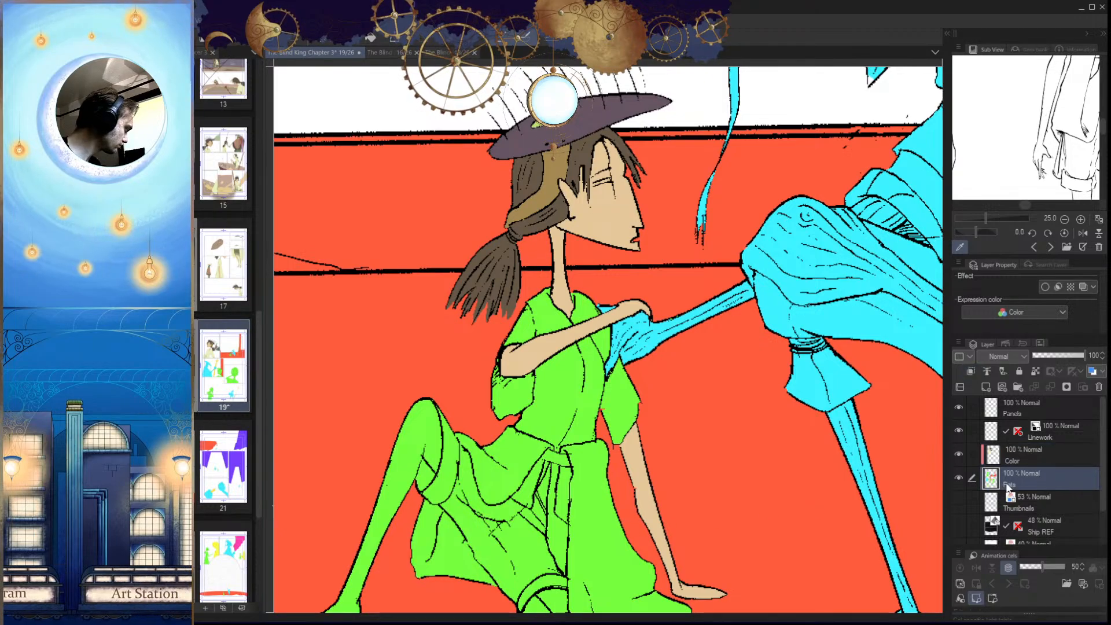
pyautogui.scroll(5, 671, 497)
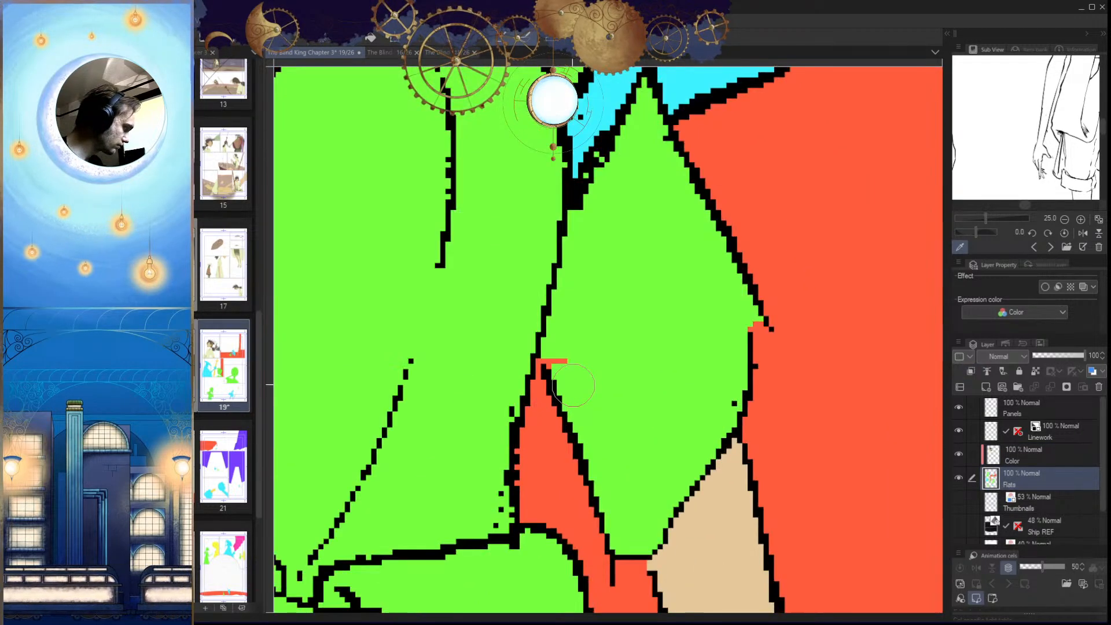
pyautogui.scroll(-5, 656, 473)
# Step: With the Color layer active, trace a selection along the tunic's front hem and sash down to the skirt's lower edge
pyautogui.click(1032, 459)
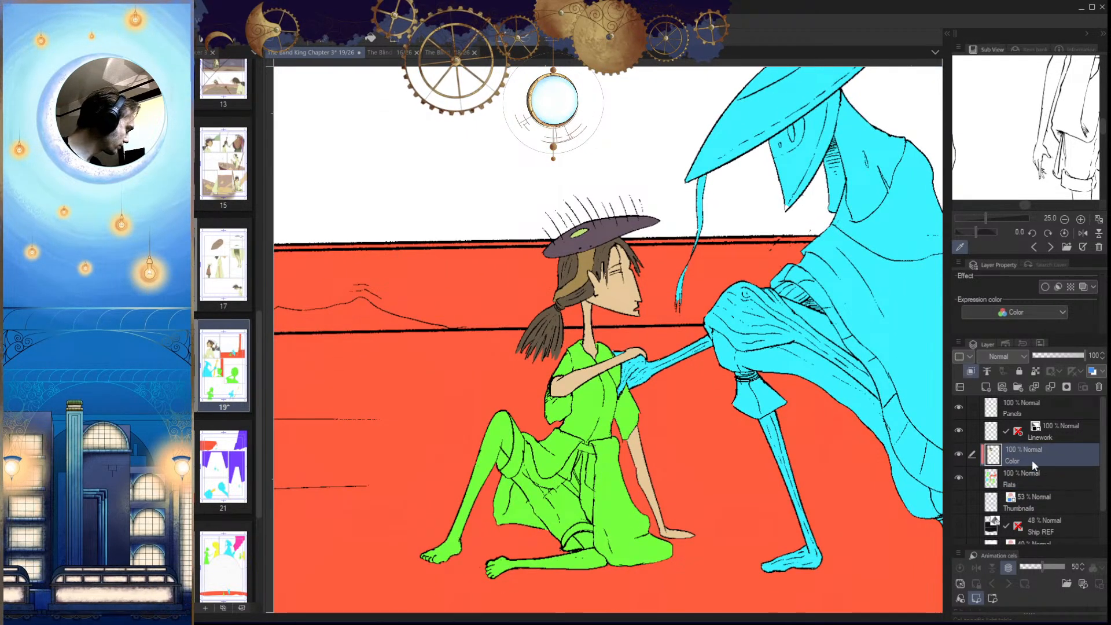
pyautogui.moveTo(663, 482); pyautogui.dragTo(640, 491)
pyautogui.click(590, 392)
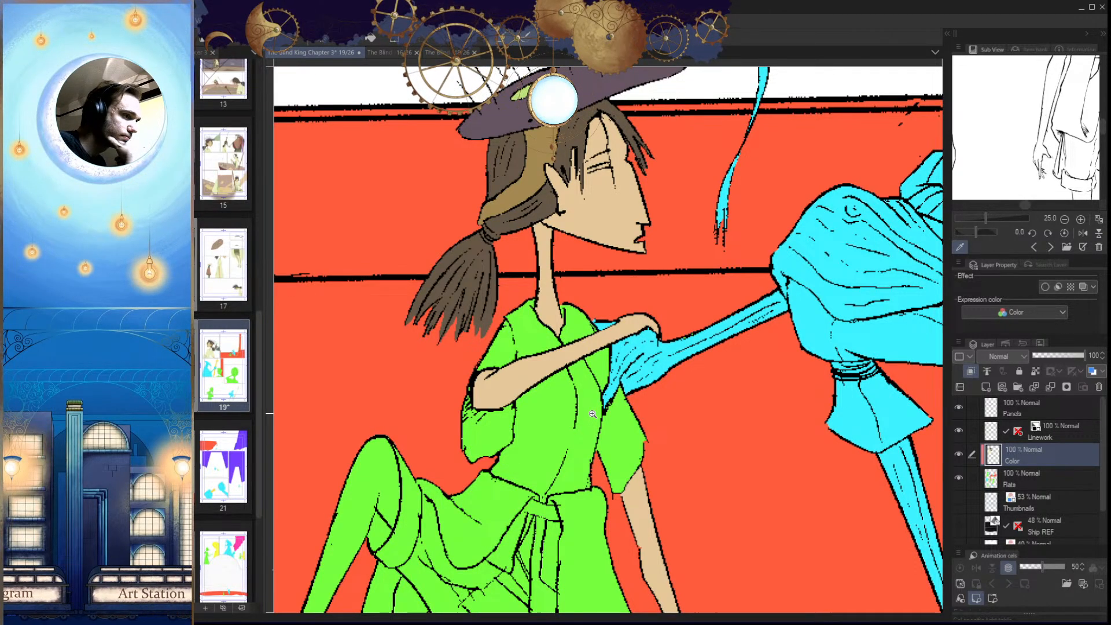
pyautogui.scroll(2, 550, 498)
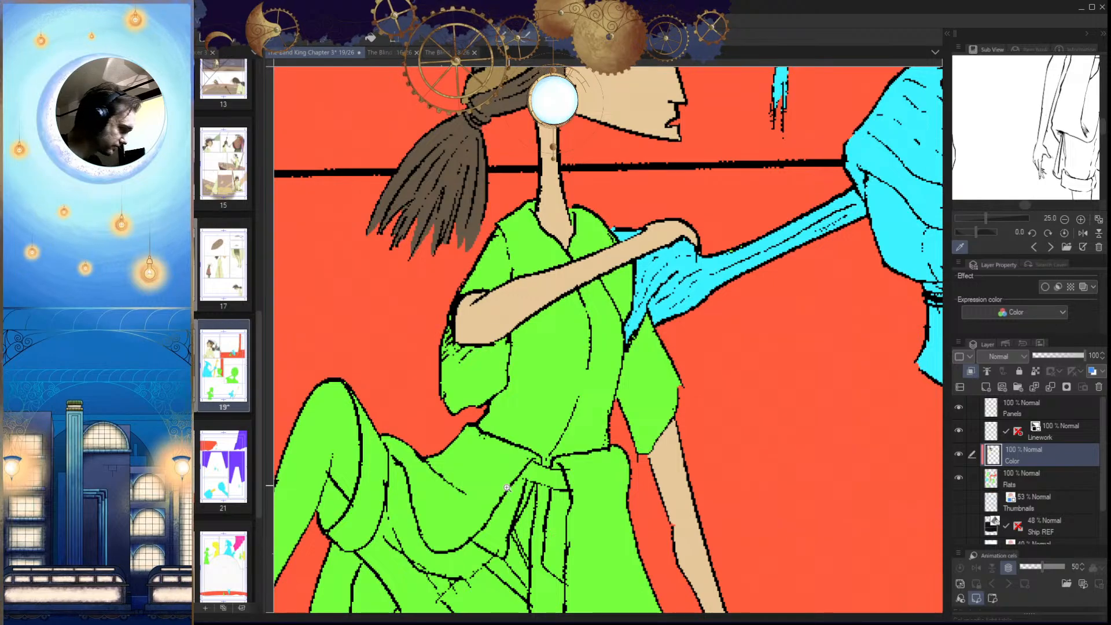
pyautogui.scroll(2, 513, 482)
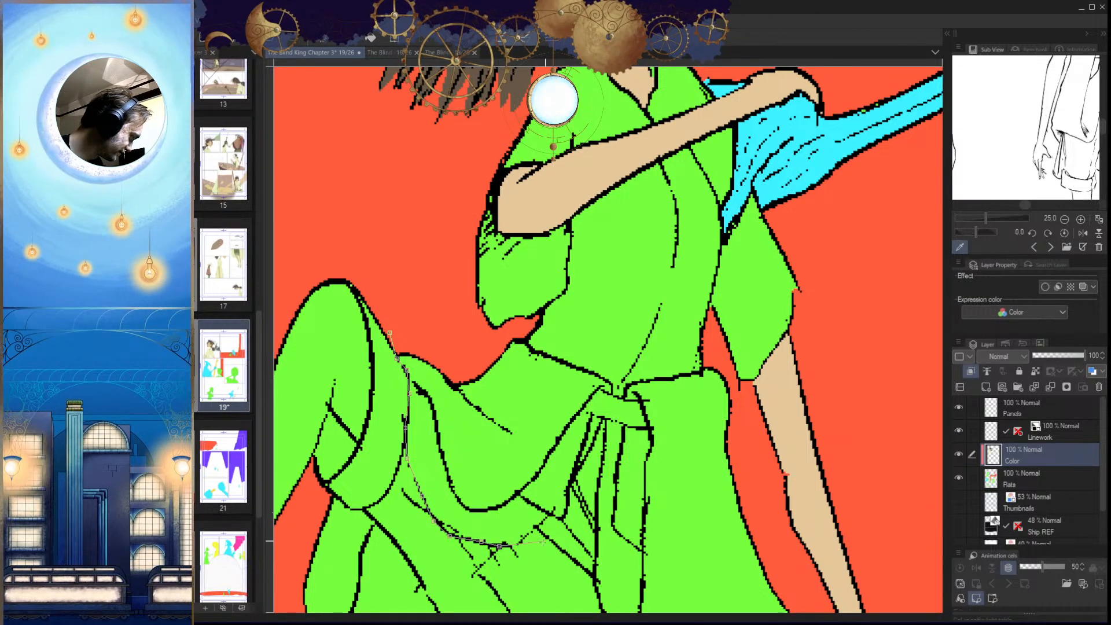
pyautogui.moveTo(620, 523); pyautogui.dragTo(504, 478)
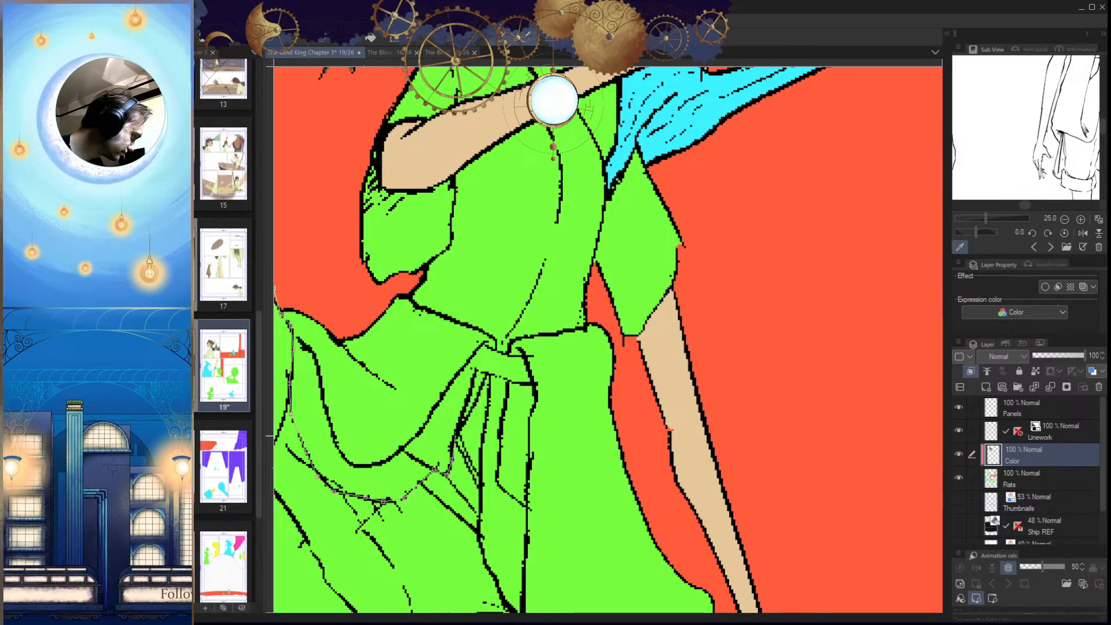
pyautogui.moveTo(495, 399); pyautogui.dragTo(471, 448)
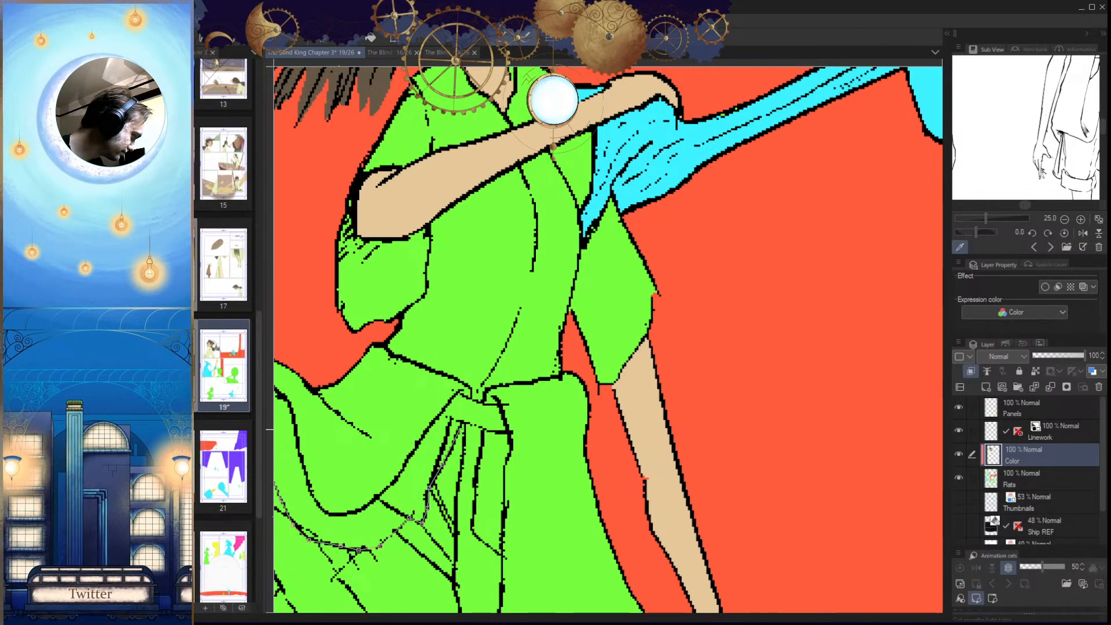
pyautogui.moveTo(464, 517); pyautogui.dragTo(459, 421)
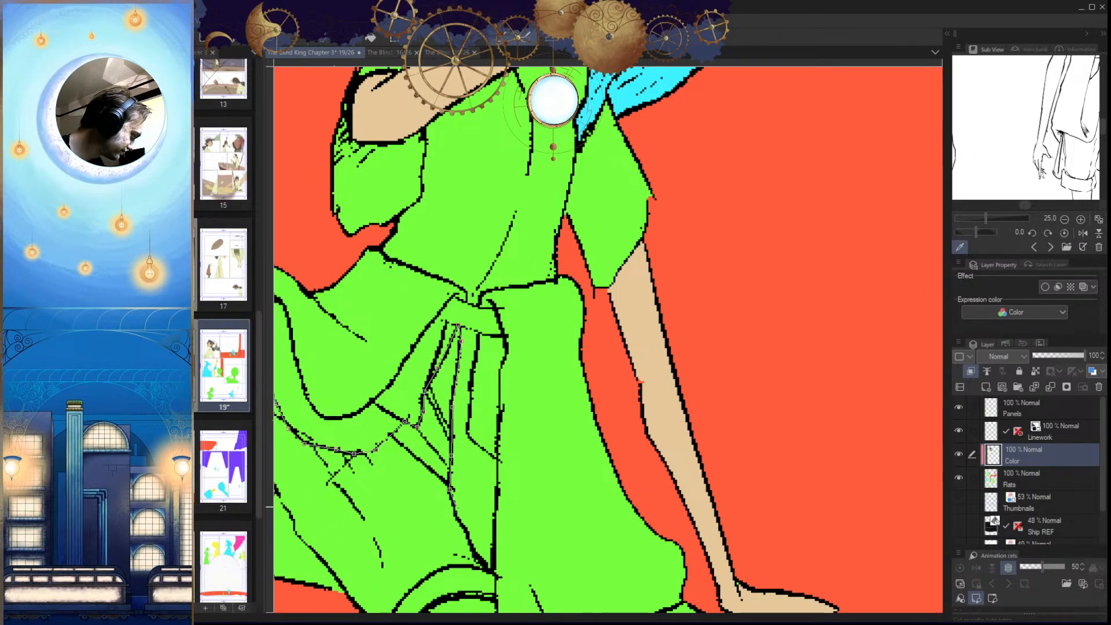
pyautogui.moveTo(494, 544); pyautogui.dragTo(468, 428)
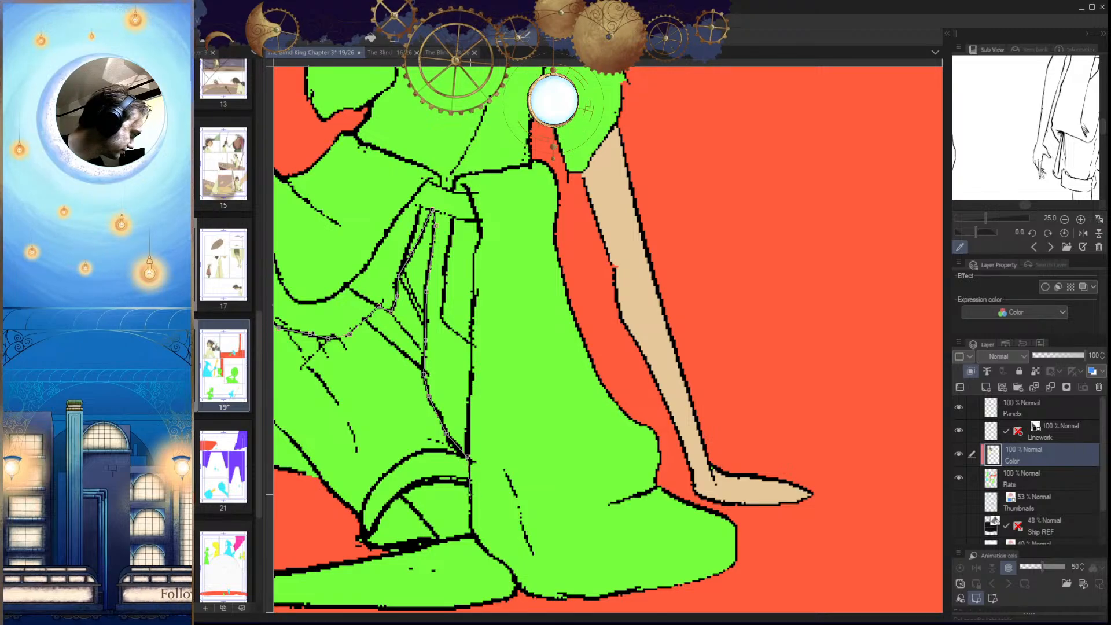
pyautogui.moveTo(471, 521); pyautogui.dragTo(475, 438)
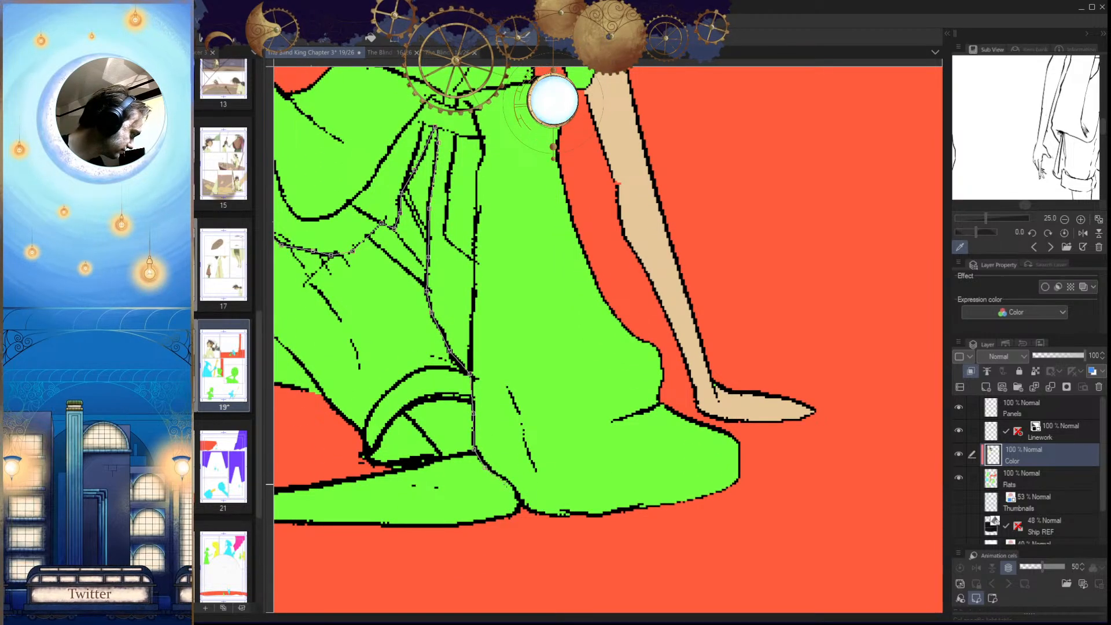
# Step: Close the selection around the outside of the girl's supporting arm, shoulders and back so it encloses the tunic
pyautogui.click(771, 371)
pyautogui.moveTo(711, 247); pyautogui.dragTo(704, 528)
pyautogui.click(735, 431)
pyautogui.click(706, 334)
pyautogui.click(687, 188)
pyautogui.click(636, 155)
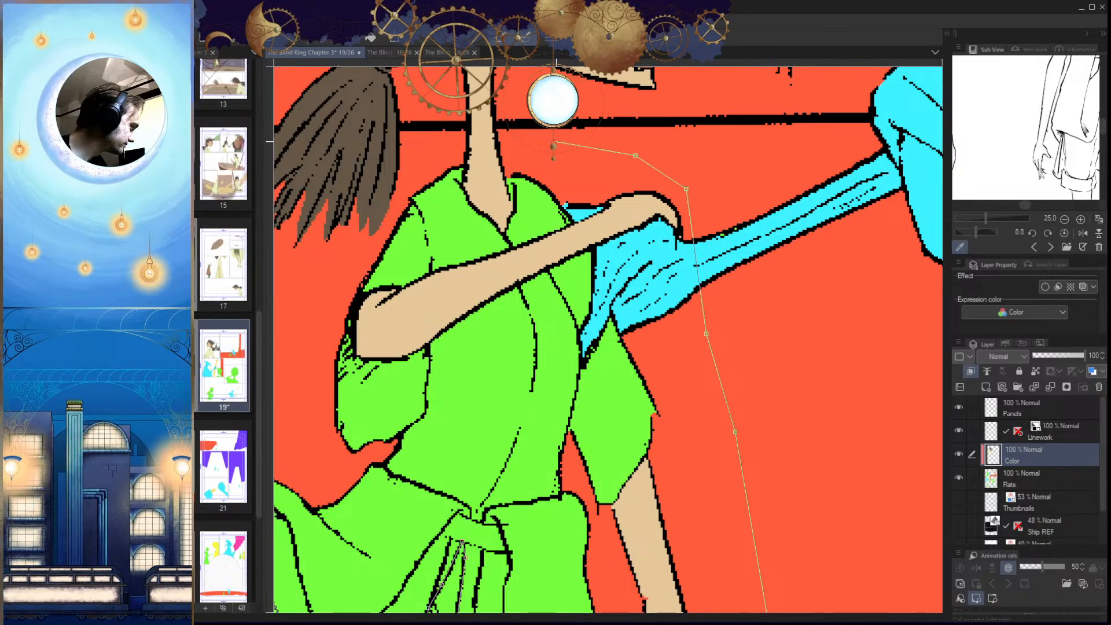
pyautogui.moveTo(295, 420); pyautogui.dragTo(409, 274)
pyautogui.click(363, 313)
pyautogui.moveTo(428, 356); pyautogui.dragTo(414, 374)
# Step: Use the Flats layer to trim the red background out of the selection around the girl's tunic
pyautogui.moveTo(707, 505); pyautogui.dragTo(764, 538)
pyautogui.moveTo(614, 532); pyautogui.dragTo(664, 526)
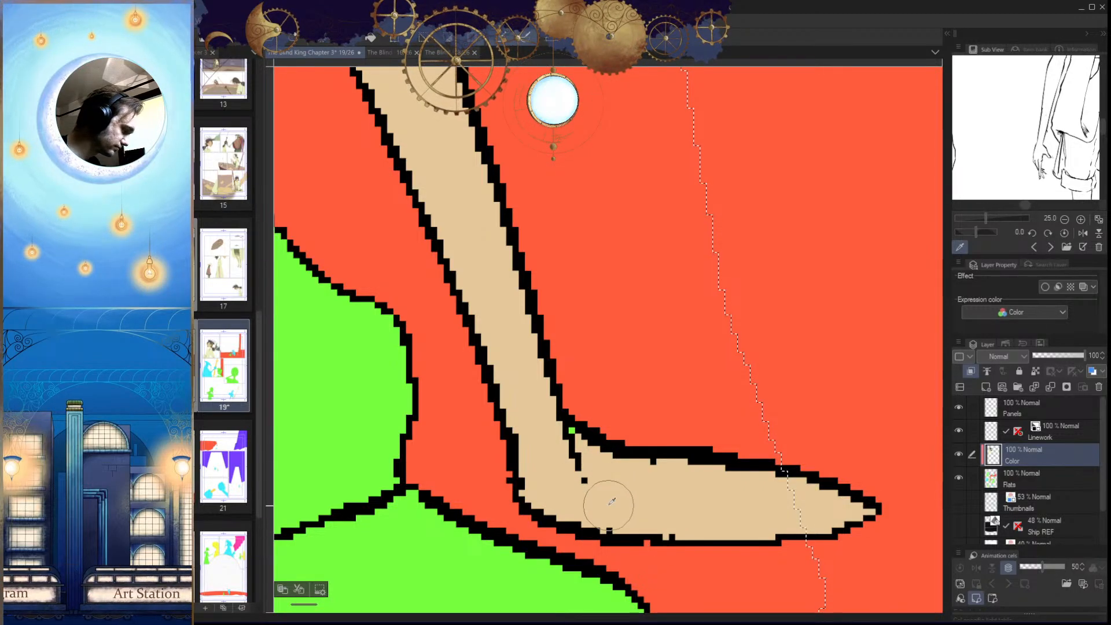
pyautogui.moveTo(583, 445); pyautogui.dragTo(528, 500)
pyautogui.scroll(2, 589, 481)
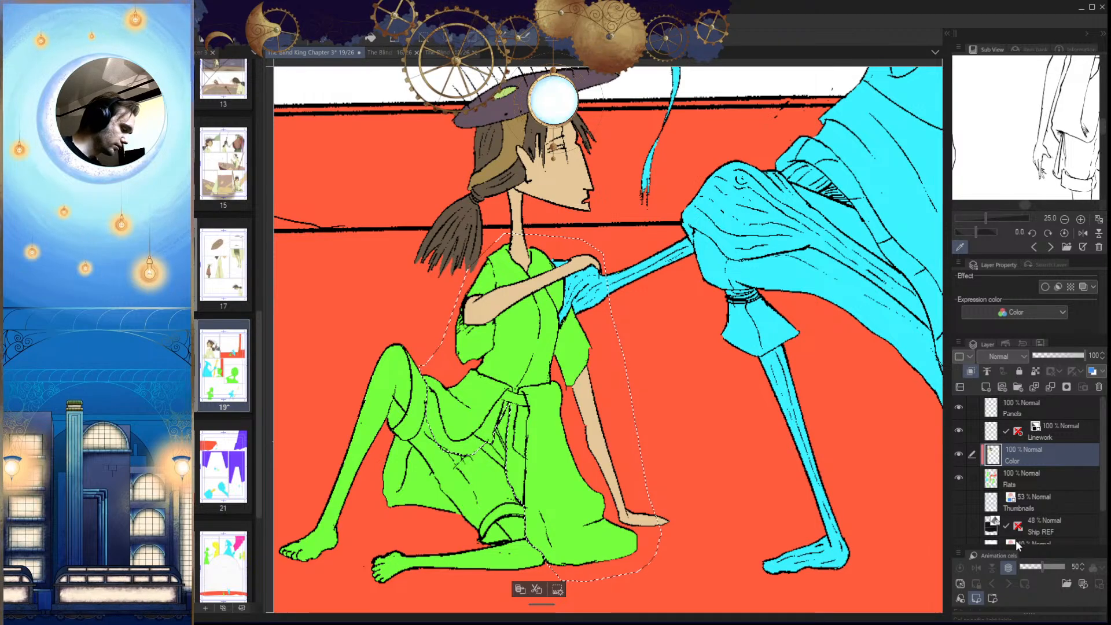
pyautogui.click(1010, 483)
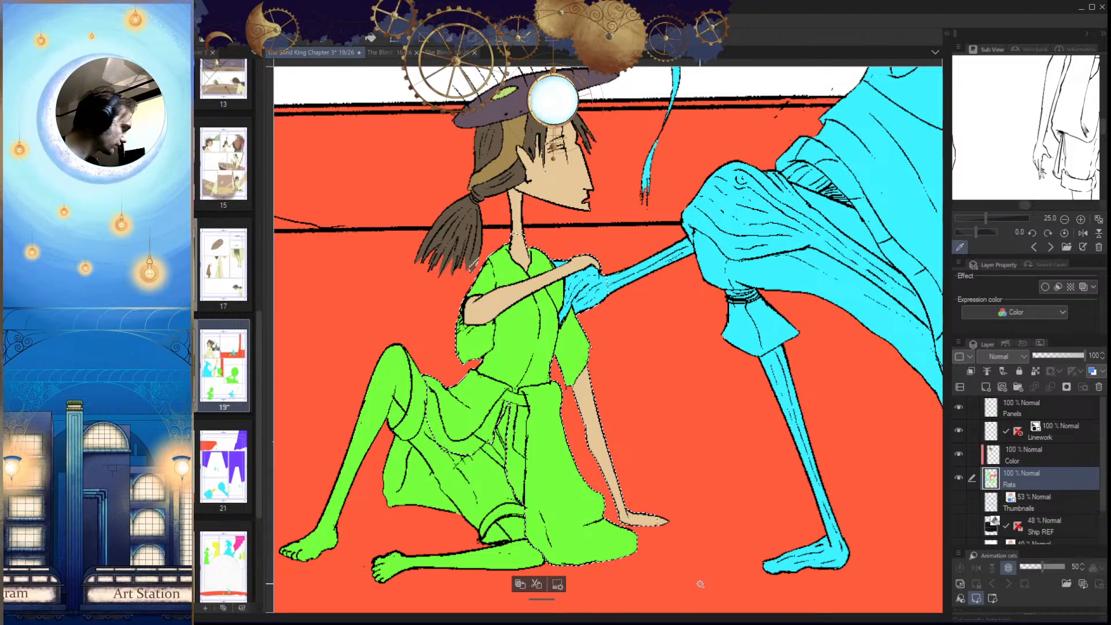
# Step: Try filling the selected tunic area with cream on the Color layer, then undo the fill and deselection
pyautogui.click(1021, 454)
pyautogui.click(546, 417)
pyautogui.hotkey('ctrl', 'd')
pyautogui.moveTo(602, 461); pyautogui.dragTo(618, 493)
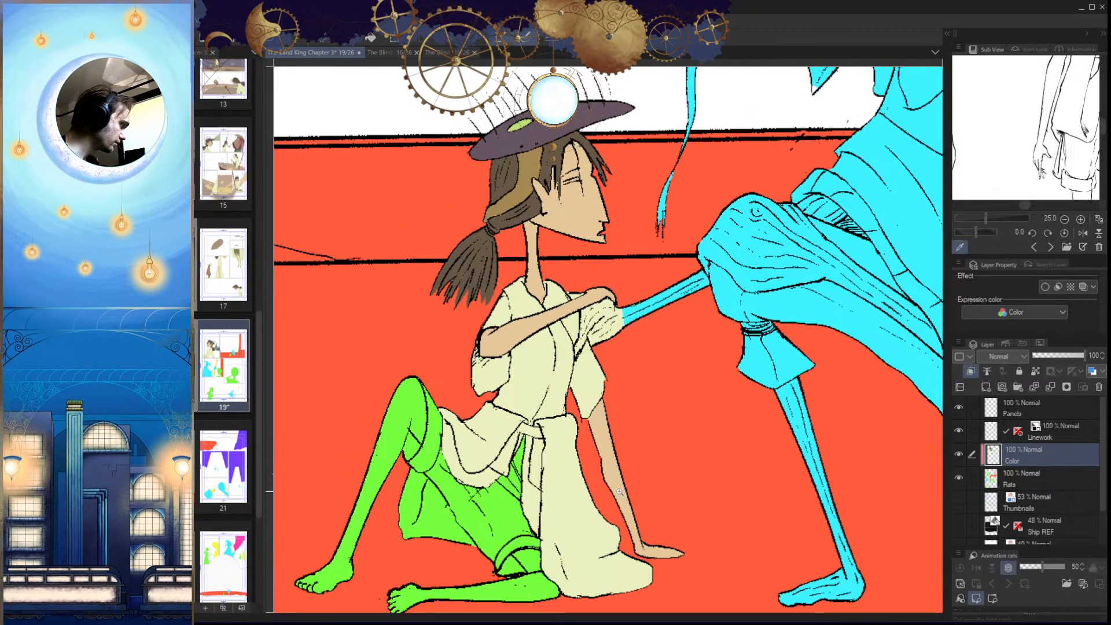
pyautogui.hotkey('ctrl', 'z')
pyautogui.hotkey('ctrl', 'z')
# Step: Exclude the kneeling figure's blue hand from the selection using Flats, then fill the tunic with cream on the Color layer
pyautogui.click(1022, 485)
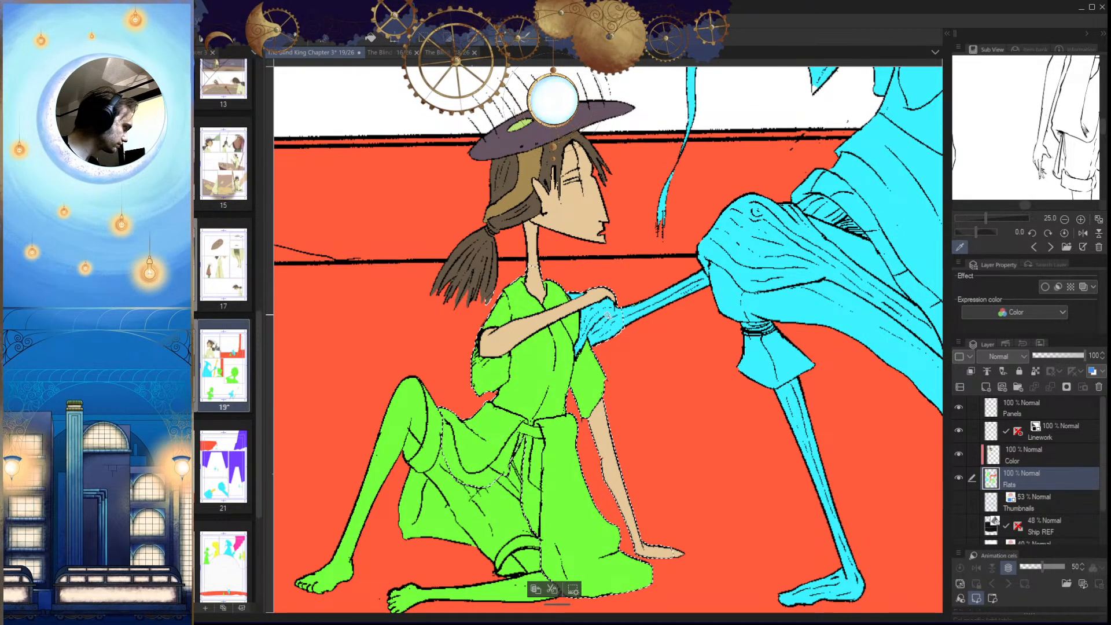
pyautogui.moveTo(576, 290); pyautogui.dragTo(665, 289)
pyautogui.moveTo(658, 382); pyautogui.dragTo(596, 399)
pyautogui.moveTo(631, 417); pyautogui.dragTo(599, 389)
pyautogui.hotkey('alt', ']')
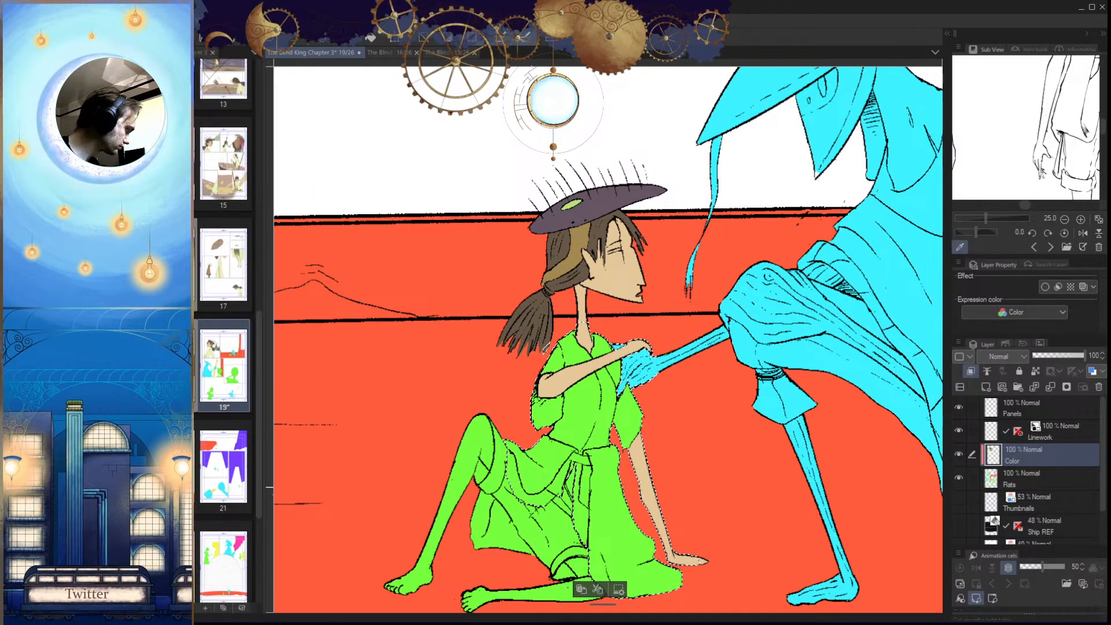
pyautogui.hotkey('ctrl', 'd')
pyautogui.moveTo(648, 554); pyautogui.dragTo(610, 515)
# Step: Select and fill both parts of the cloth flap beneath the girl's thigh with cream, and save the page
pyautogui.moveTo(573, 480); pyautogui.dragTo(677, 479)
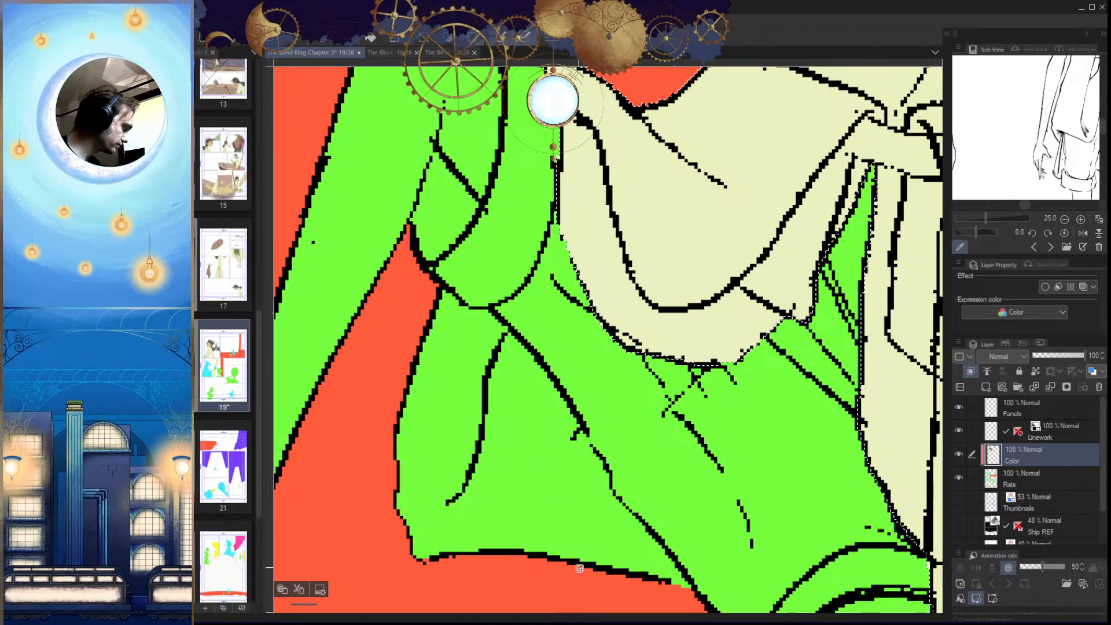
pyautogui.click(588, 522)
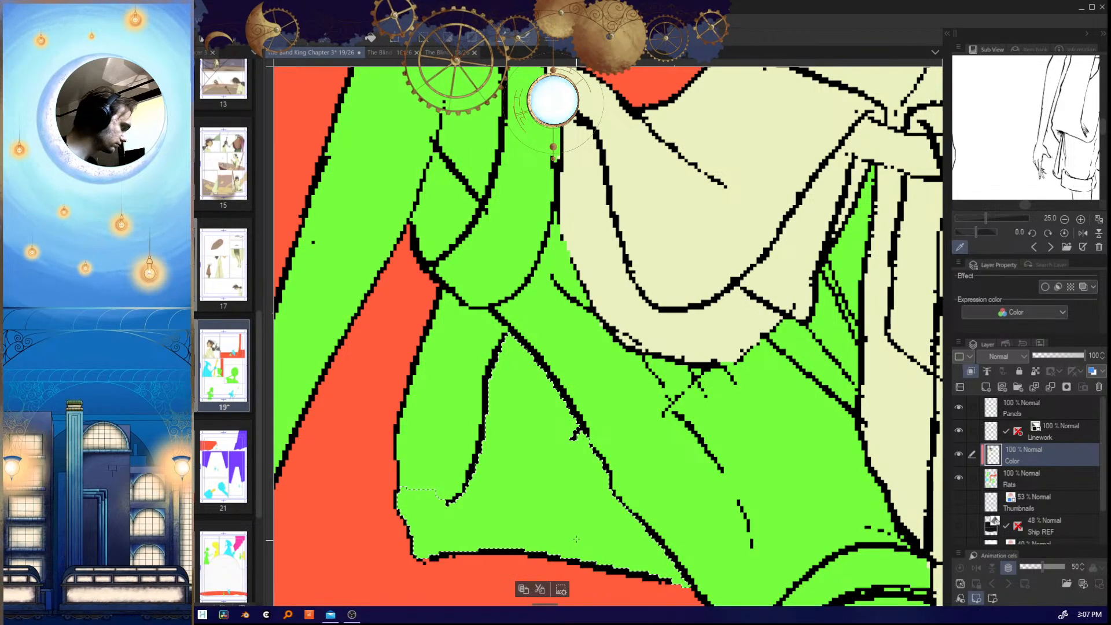
pyautogui.hotkey('alt', 'Delete')
pyautogui.hotkey('ctrl', 'd')
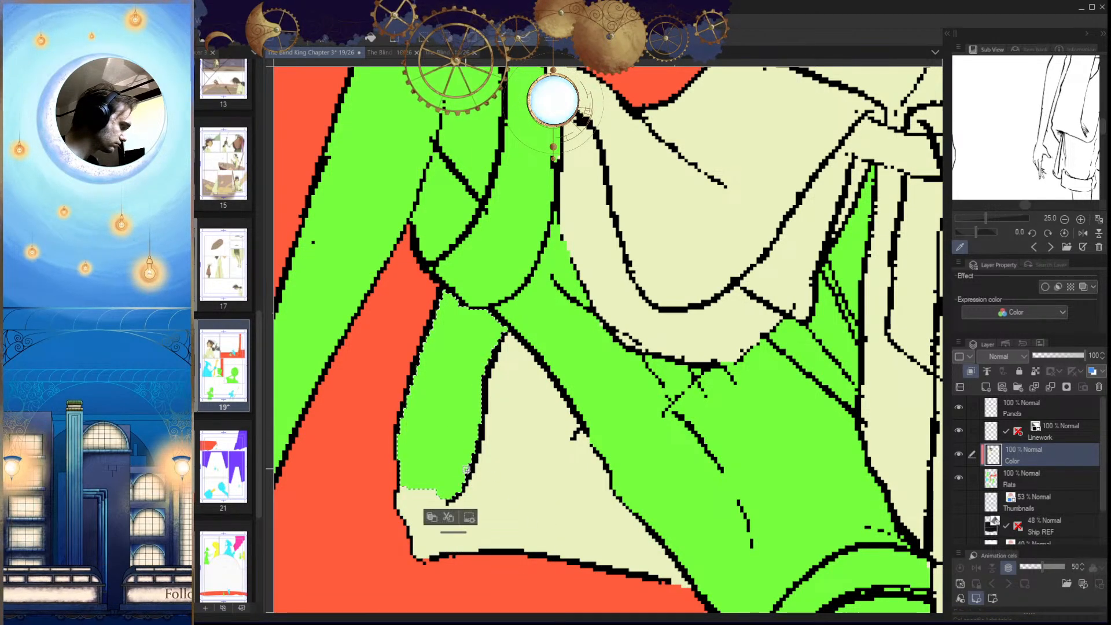
pyautogui.hotkey('alt', 'Delete')
pyautogui.scroll(-10, 633, 530)
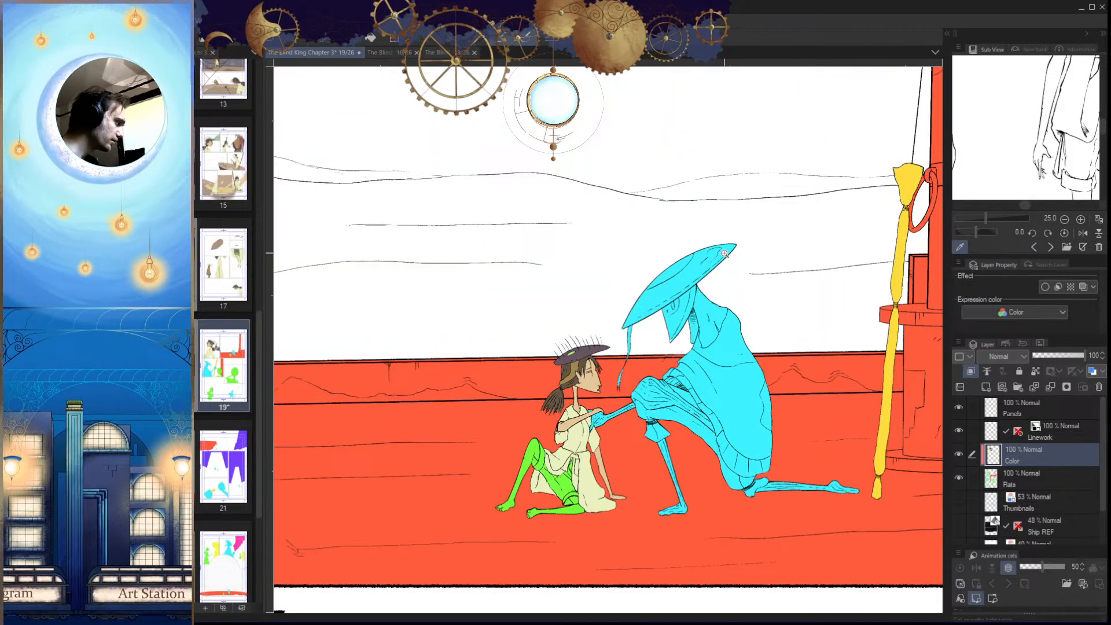
pyautogui.scroll(-2, 626, 427)
pyautogui.scroll(7, 624, 451)
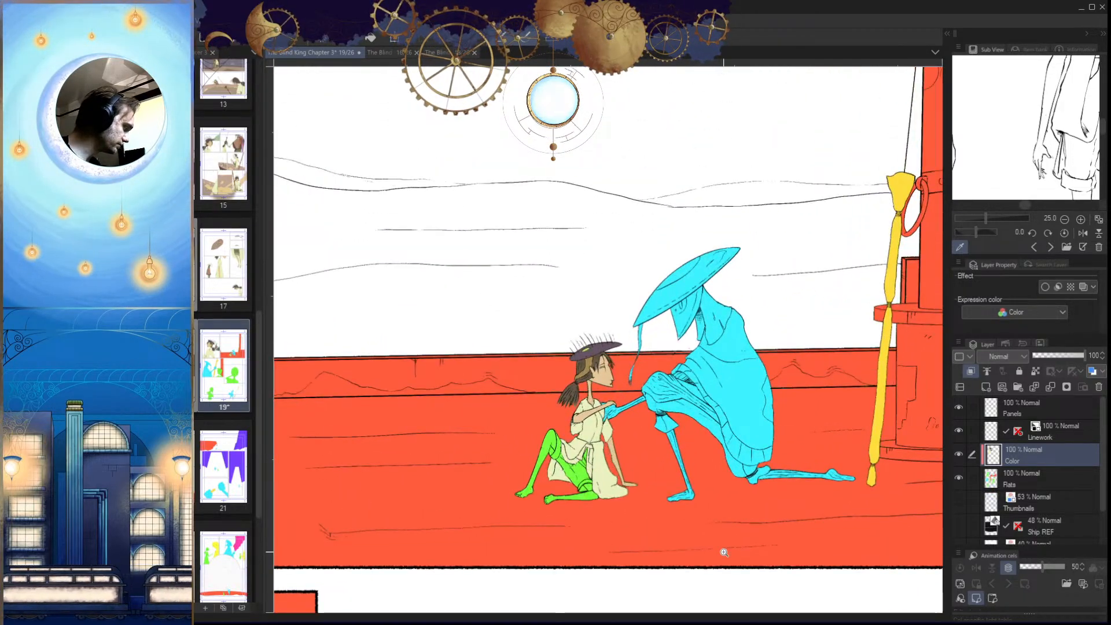
pyautogui.scroll(-2, 623, 468)
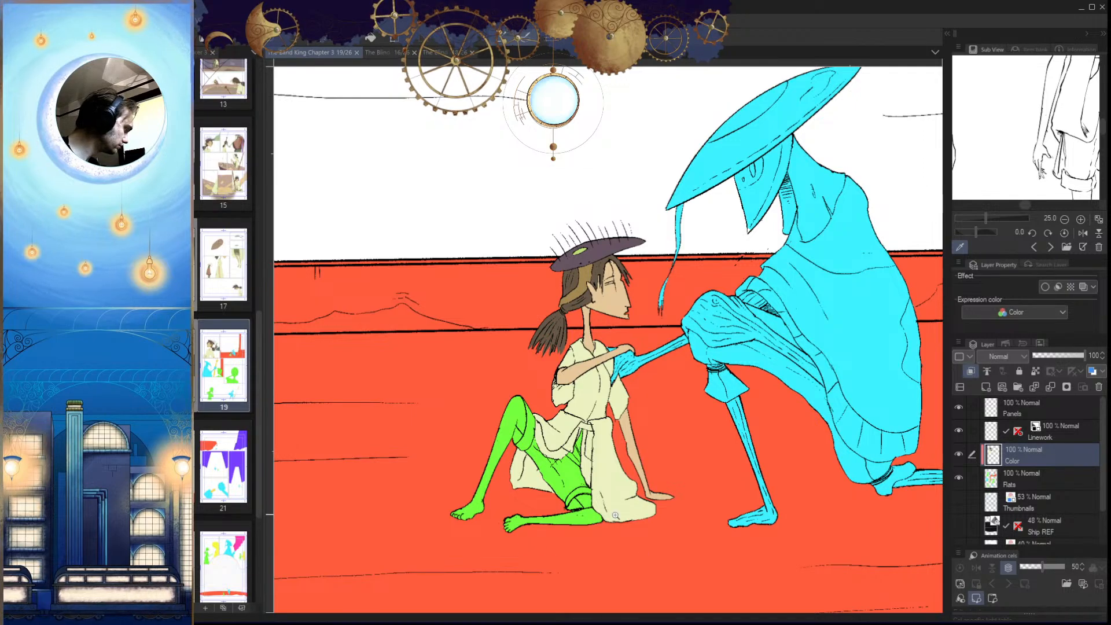
# Step: Select the girl's raised bare leg and fill it with her skin tone on the Color layer
pyautogui.moveTo(601, 514); pyautogui.dragTo(615, 476)
pyautogui.moveTo(531, 413); pyautogui.dragTo(556, 412)
pyautogui.click(509, 405)
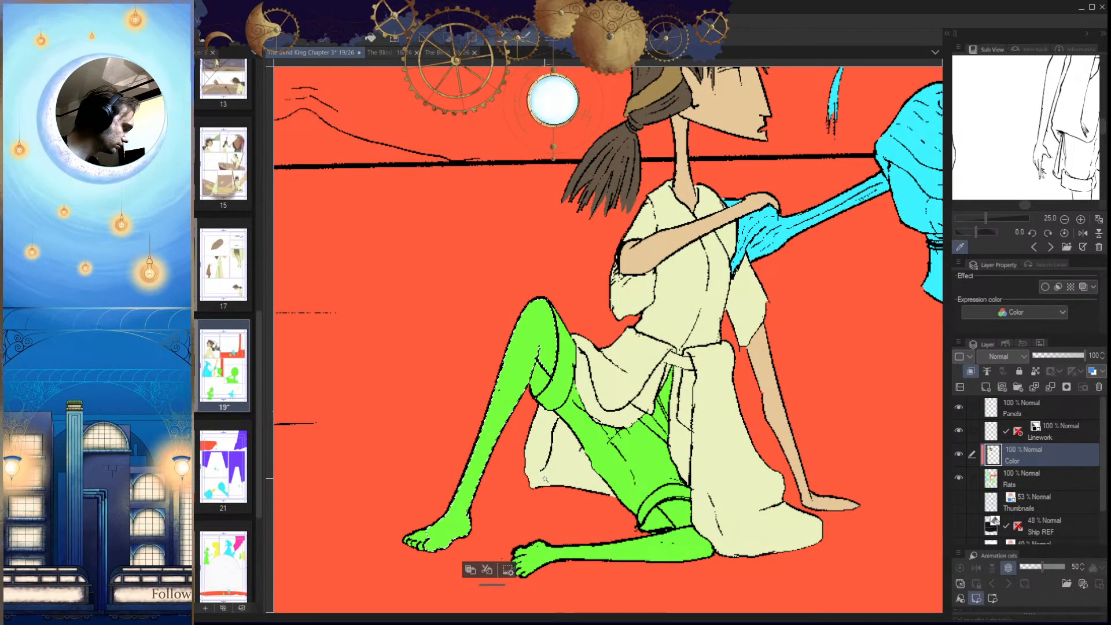
pyautogui.scroll(4, 545, 479)
pyautogui.scroll(-1, 498, 483)
pyautogui.moveTo(498, 484)
pyautogui.mouseDown()
pyautogui.moveTo(451, 491)
pyautogui.moveTo(605, 475)
pyautogui.moveTo(466, 516)
pyautogui.moveTo(504, 499)
pyautogui.moveTo(490, 472)
pyautogui.moveTo(485, 495)
pyautogui.mouseUp()
pyautogui.hotkey('alt', 'Delete')
# Step: Fill the girl's folded lower leg and foot with the same skin tone
pyautogui.moveTo(619, 471); pyautogui.dragTo(566, 496)
pyautogui.moveTo(860, 492); pyautogui.dragTo(643, 490)
pyautogui.click(644, 490)
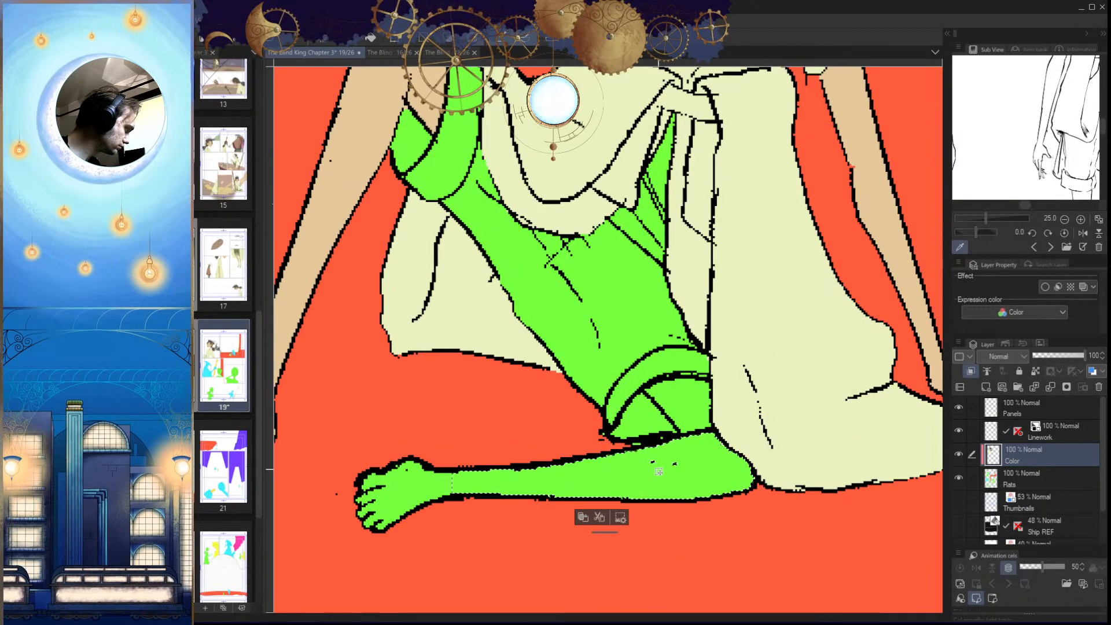
pyautogui.hotkey('alt', 'Delete')
pyautogui.hotkey('ctrl', 'd')
pyautogui.moveTo(463, 514)
pyautogui.mouseDown()
pyautogui.moveTo(520, 497)
pyautogui.moveTo(502, 492)
pyautogui.mouseUp()
pyautogui.click(476, 475)
pyautogui.hotkey('alt', 'Delete')
pyautogui.hotkey('ctrl', 'd')
pyautogui.moveTo(471, 454); pyautogui.dragTo(526, 454)
pyautogui.moveTo(481, 435)
pyautogui.mouseDown()
pyautogui.moveTo(463, 448)
pyautogui.moveTo(456, 513)
pyautogui.mouseUp()
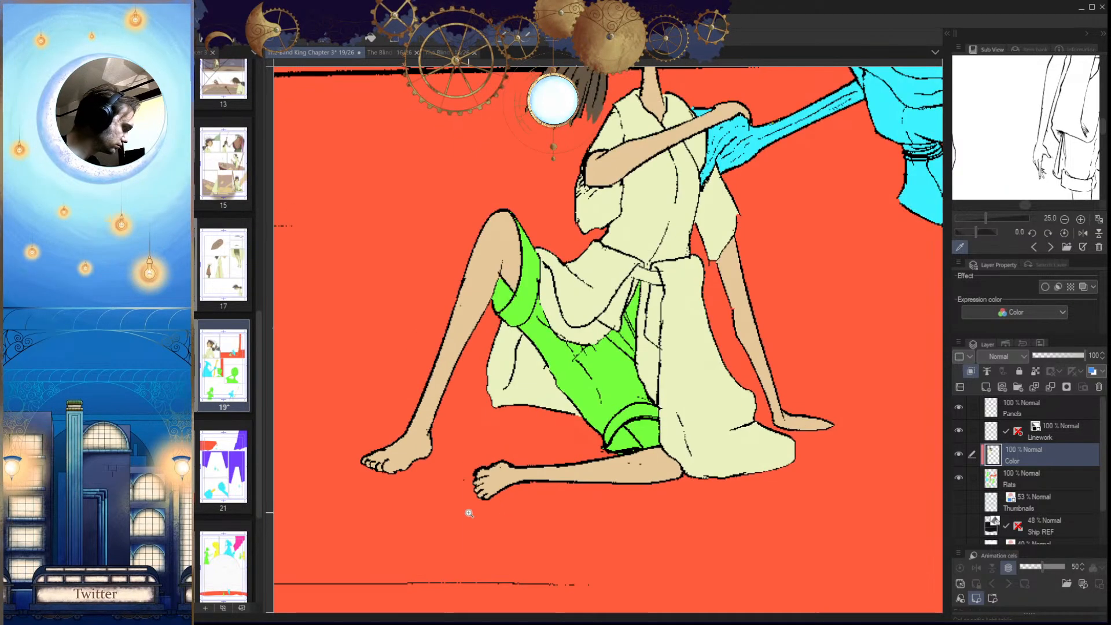
# Step: Fill the bare skin patch inside the lower shorts cuff with skin tone and save the page
pyautogui.moveTo(723, 491); pyautogui.dragTo(595, 511)
pyautogui.moveTo(534, 465); pyautogui.dragTo(552, 543)
pyautogui.click(526, 435)
pyautogui.hotkey('alt', 'Delete')
pyautogui.hotkey('ctrl', 'd')
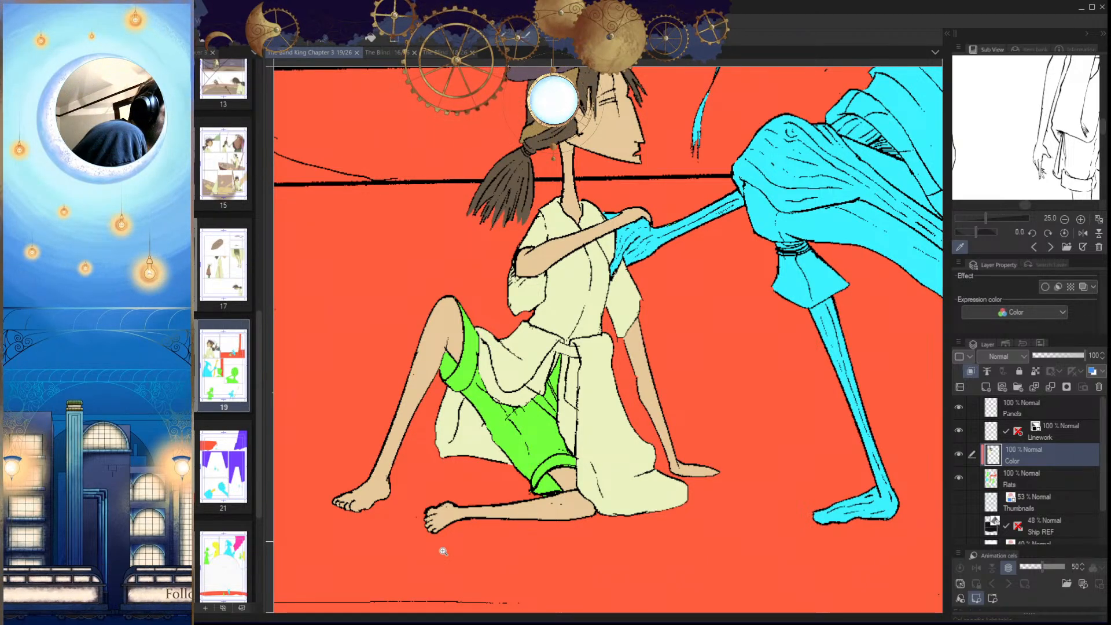
# Step: Sample the dark green from the girl's outfit in the first panel and color the opening between the tunic flaps with it
pyautogui.moveTo(617, 466); pyautogui.dragTo(559, 474)
pyautogui.moveTo(596, 423); pyautogui.dragTo(602, 496)
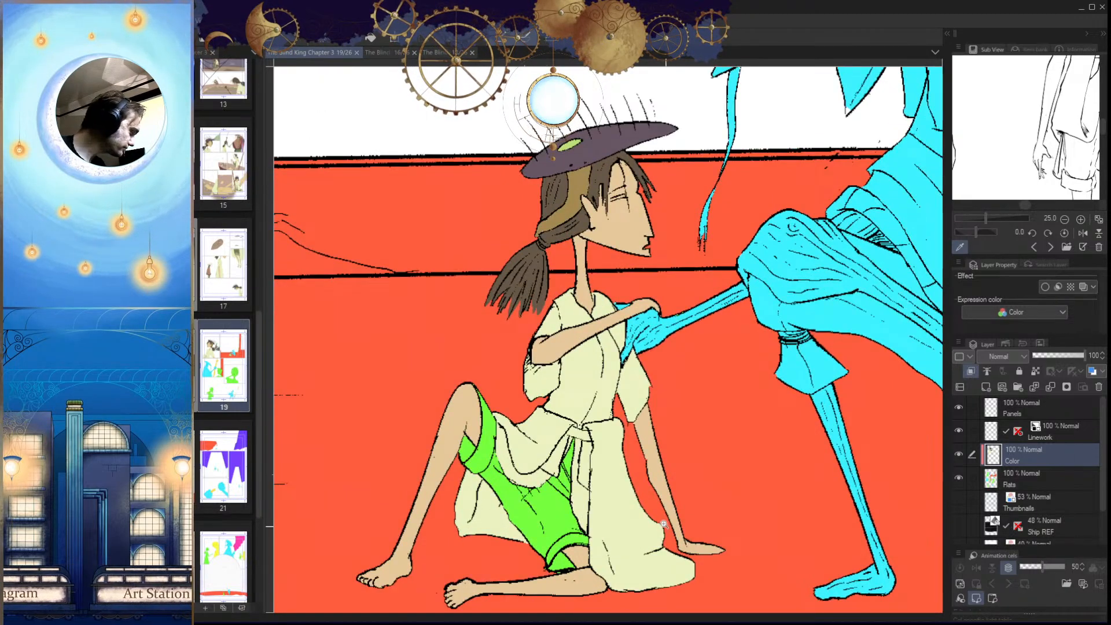
pyautogui.moveTo(671, 533); pyautogui.dragTo(632, 543)
pyautogui.moveTo(523, 477); pyautogui.dragTo(573, 492)
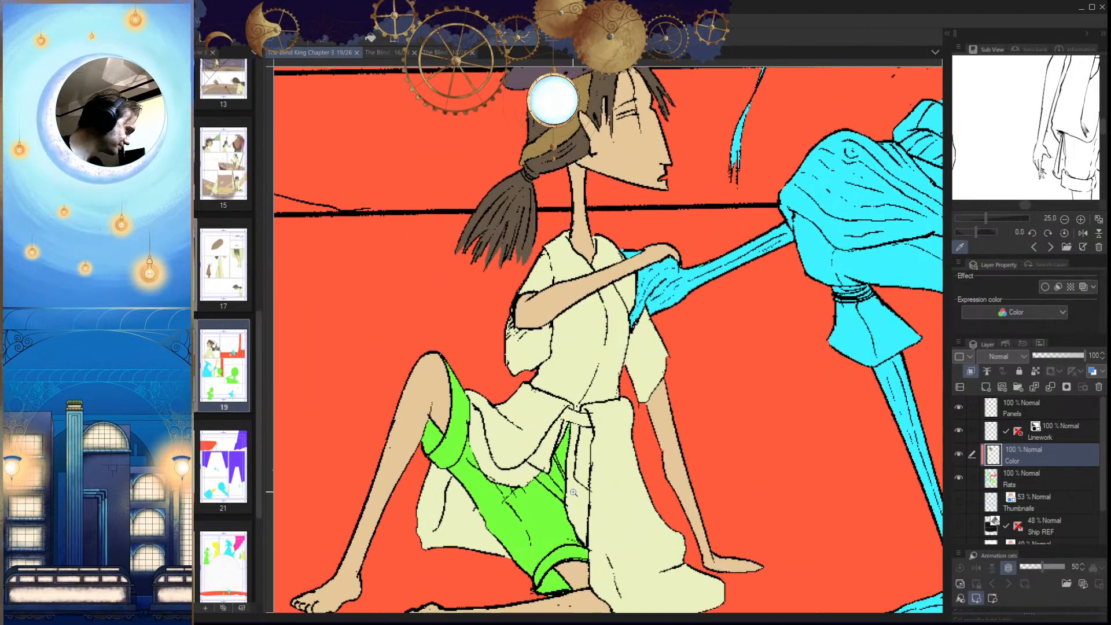
pyautogui.moveTo(657, 459); pyautogui.dragTo(507, 488)
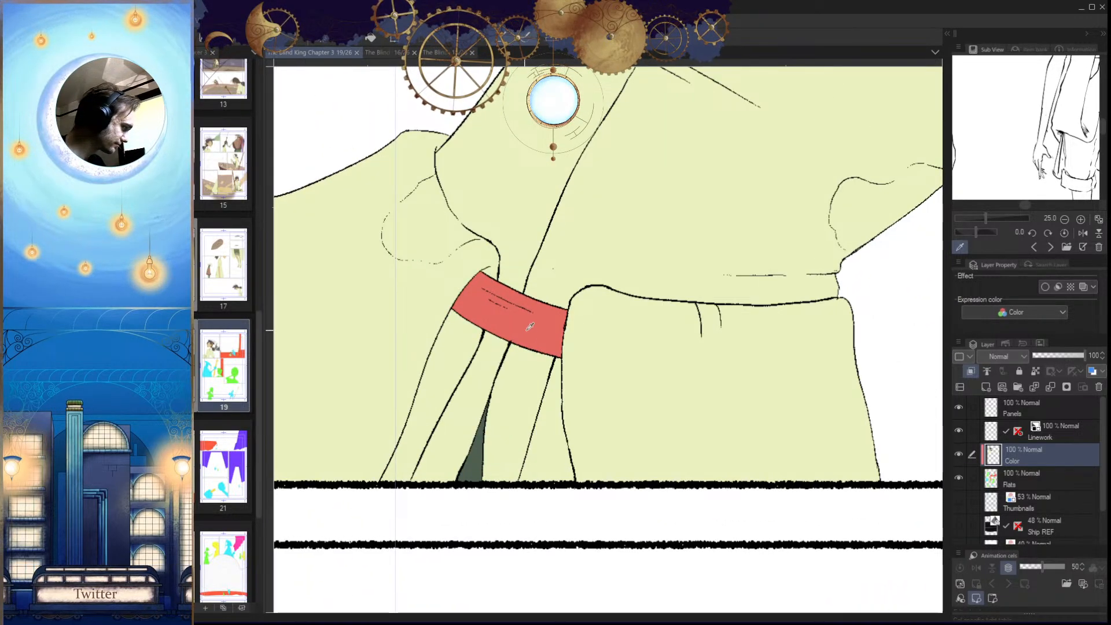
pyautogui.moveTo(615, 432); pyautogui.dragTo(338, 529)
pyautogui.moveTo(801, 436); pyautogui.dragTo(696, 450)
pyautogui.moveTo(685, 397); pyautogui.dragTo(868, 440)
pyautogui.moveTo(571, 587)
pyautogui.mouseDown()
pyautogui.moveTo(555, 490)
pyautogui.moveTo(574, 506)
pyautogui.moveTo(594, 476)
pyautogui.moveTo(617, 193)
pyautogui.mouseUp()
pyautogui.click(444, 362)
pyautogui.click(431, 387)
pyautogui.click(538, 408)
pyautogui.hotkey('ctrl', 'd')
pyautogui.moveTo(558, 456); pyautogui.dragTo(578, 440)
pyautogui.click(597, 427)
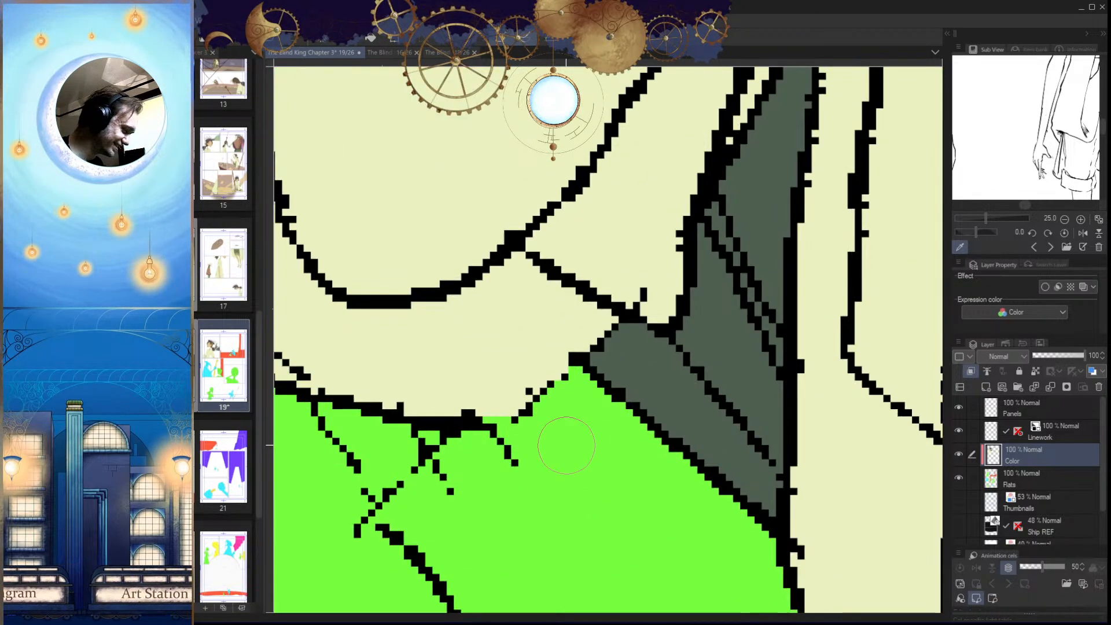
# Step: Paint the sash at the seated girl's waist red, matching the first panel
pyautogui.moveTo(476, 407); pyautogui.dragTo(423, 405)
pyautogui.moveTo(492, 370)
pyautogui.mouseDown()
pyautogui.moveTo(538, 359)
pyautogui.moveTo(508, 397)
pyautogui.moveTo(648, 417)
pyautogui.moveTo(666, 440)
pyautogui.mouseUp()
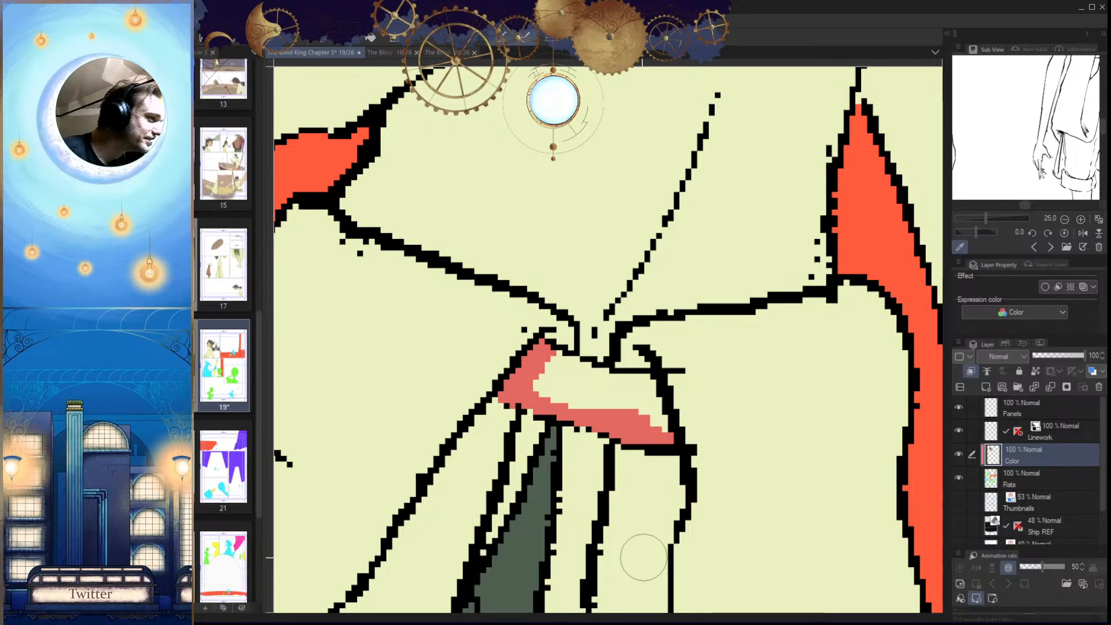
pyautogui.moveTo(654, 382)
pyautogui.mouseDown()
pyautogui.moveTo(669, 440)
pyautogui.moveTo(641, 382)
pyautogui.moveTo(588, 377)
pyautogui.mouseUp()
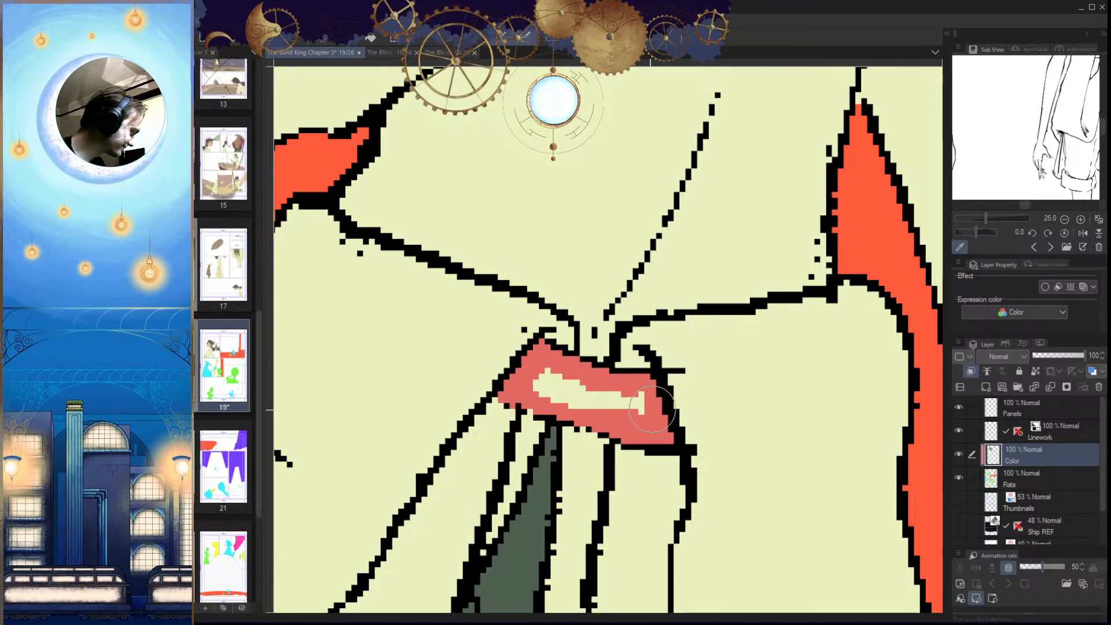
pyautogui.moveTo(637, 405)
pyautogui.mouseDown()
pyautogui.moveTo(603, 402)
pyautogui.moveTo(545, 371)
pyautogui.mouseUp()
pyautogui.scroll(-5, 643, 440)
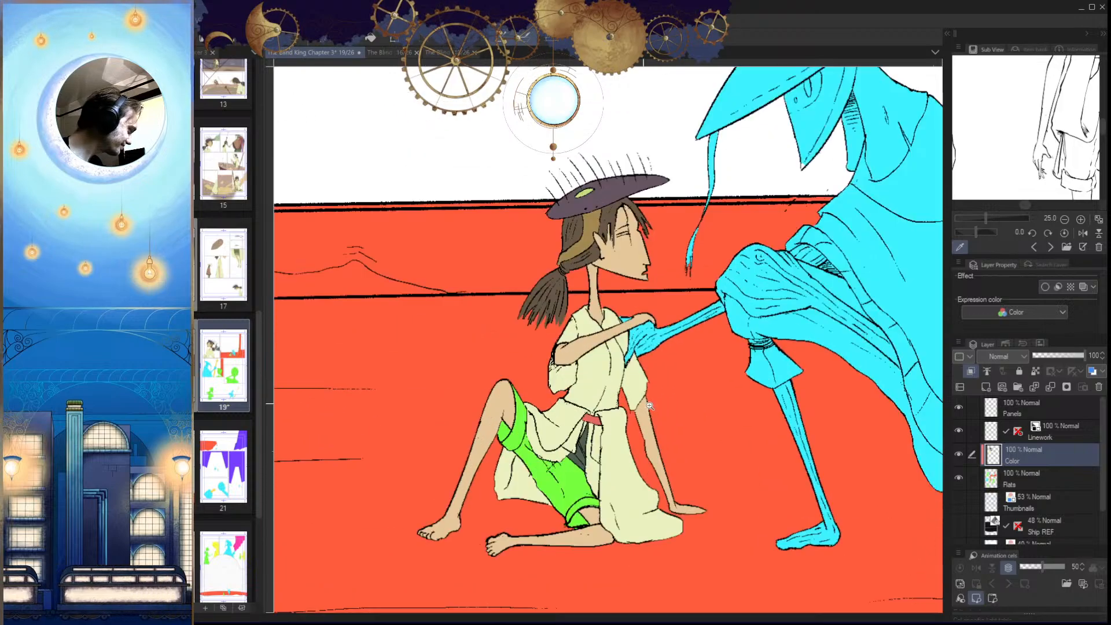
# Step: Examine the girl's outfit on the other open chapter pages for a color reference for her shorts
pyautogui.scroll(-2, 645, 473)
pyautogui.scroll(-2, 669, 530)
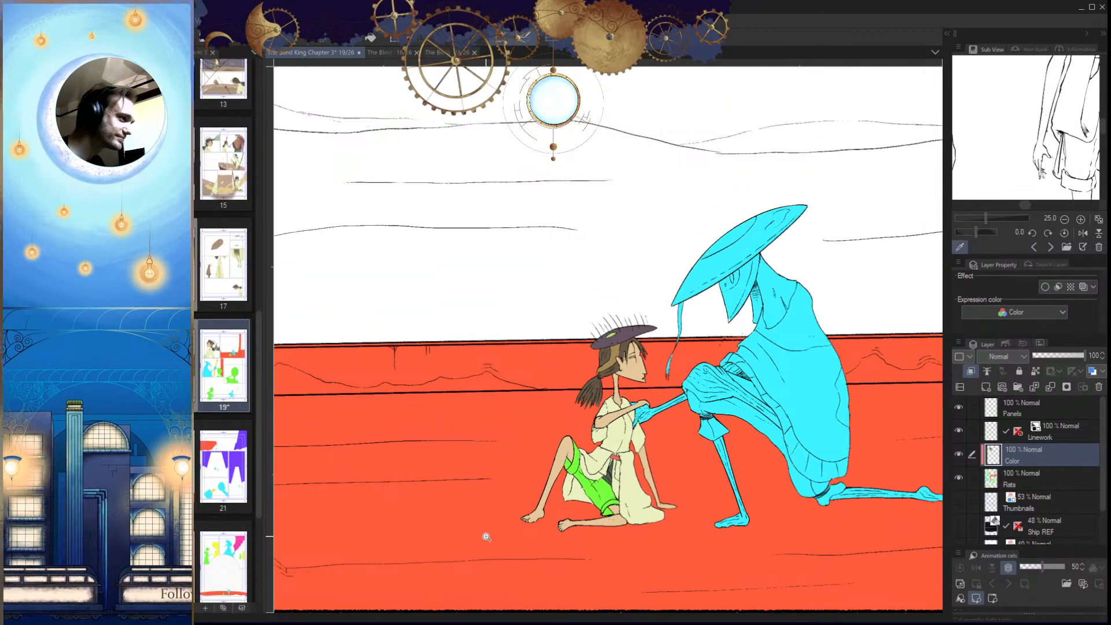
pyautogui.click(389, 53)
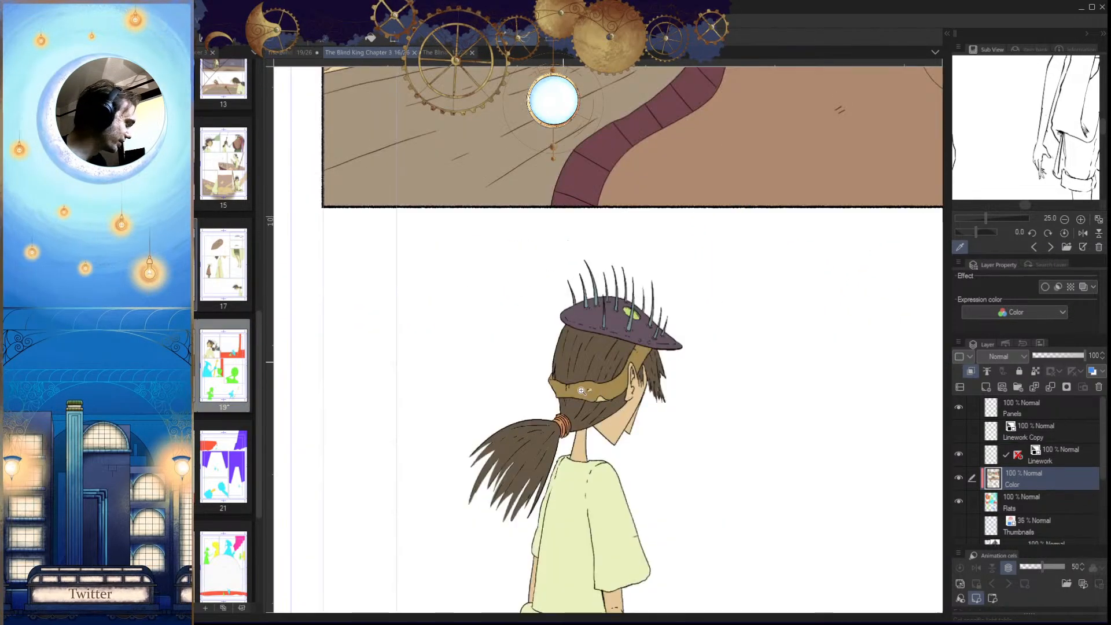
pyautogui.scroll(-3, 657, 533)
pyautogui.moveTo(655, 568); pyautogui.dragTo(638, 473)
pyautogui.moveTo(862, 498); pyautogui.dragTo(762, 490)
pyautogui.moveTo(703, 321); pyautogui.dragTo(714, 545)
pyautogui.click(443, 53)
pyautogui.scroll(2, 594, 432)
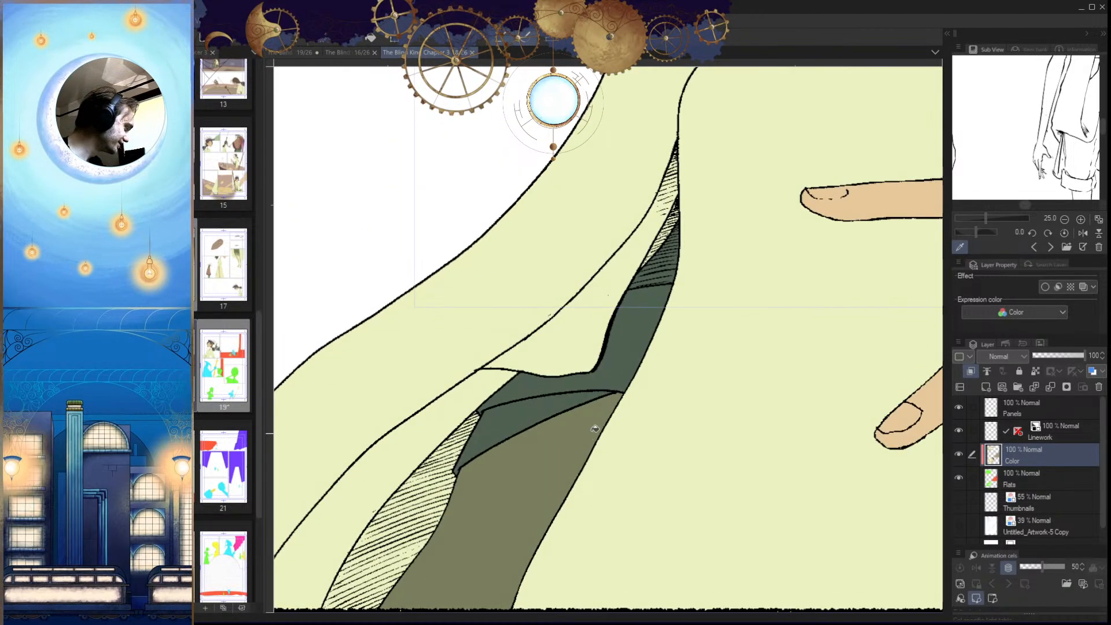
pyautogui.moveTo(616, 466); pyautogui.dragTo(629, 416)
pyautogui.scroll(-5, 630, 417)
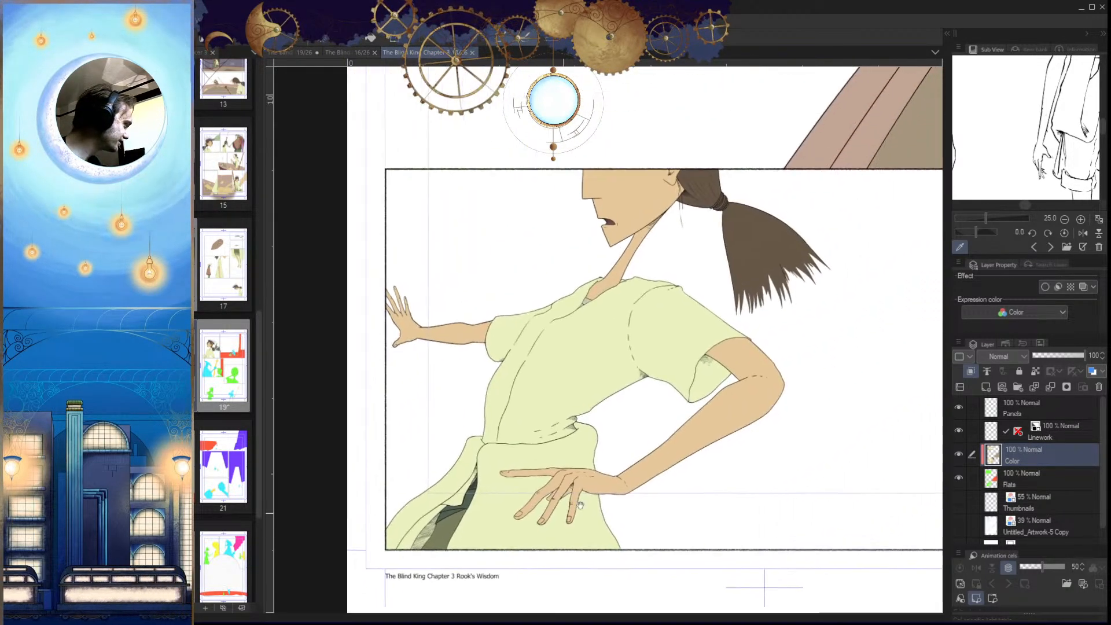
pyautogui.moveTo(695, 376); pyautogui.dragTo(619, 495)
pyautogui.scroll(-2, 712, 489)
pyautogui.moveTo(712, 489); pyautogui.dragTo(656, 453)
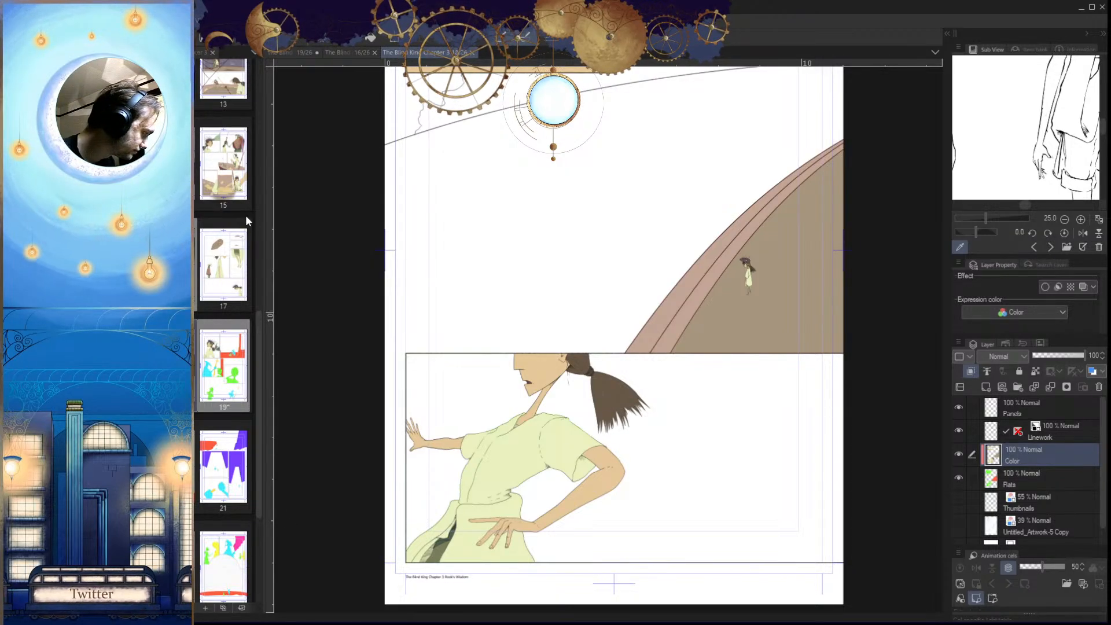
# Step: Open page 17 for the shorts' olive color, then color the thigh of the shorts on page 19 with it
pyautogui.doubleClick(231, 263)
pyautogui.moveTo(717, 237); pyautogui.dragTo(762, 286)
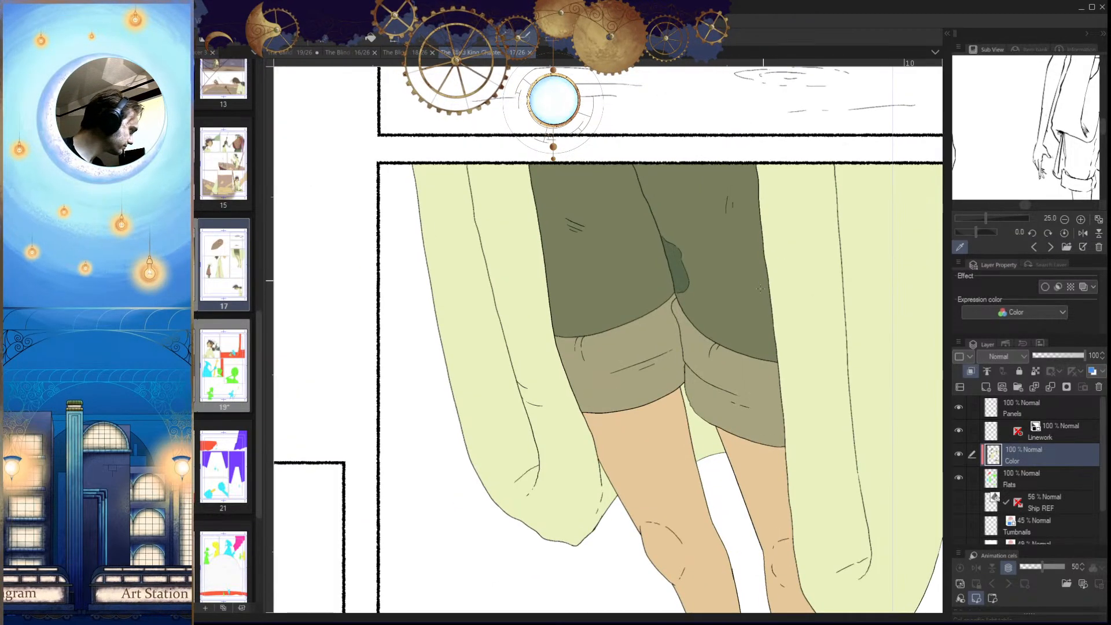
pyautogui.click(296, 52)
pyautogui.moveTo(586, 489); pyautogui.dragTo(615, 465)
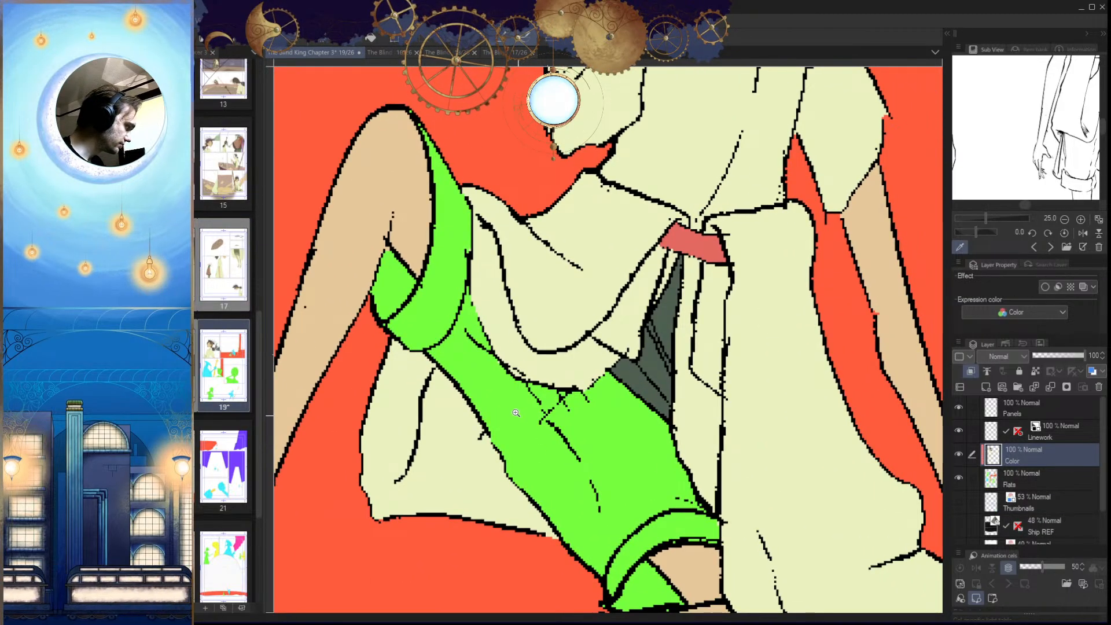
pyautogui.click(562, 443)
pyautogui.moveTo(560, 400)
pyautogui.mouseDown()
pyautogui.moveTo(574, 396)
pyautogui.moveTo(563, 387)
pyautogui.moveTo(608, 461)
pyautogui.mouseUp()
pyautogui.moveTo(521, 380); pyautogui.dragTo(537, 427)
pyautogui.moveTo(480, 289); pyautogui.dragTo(536, 414)
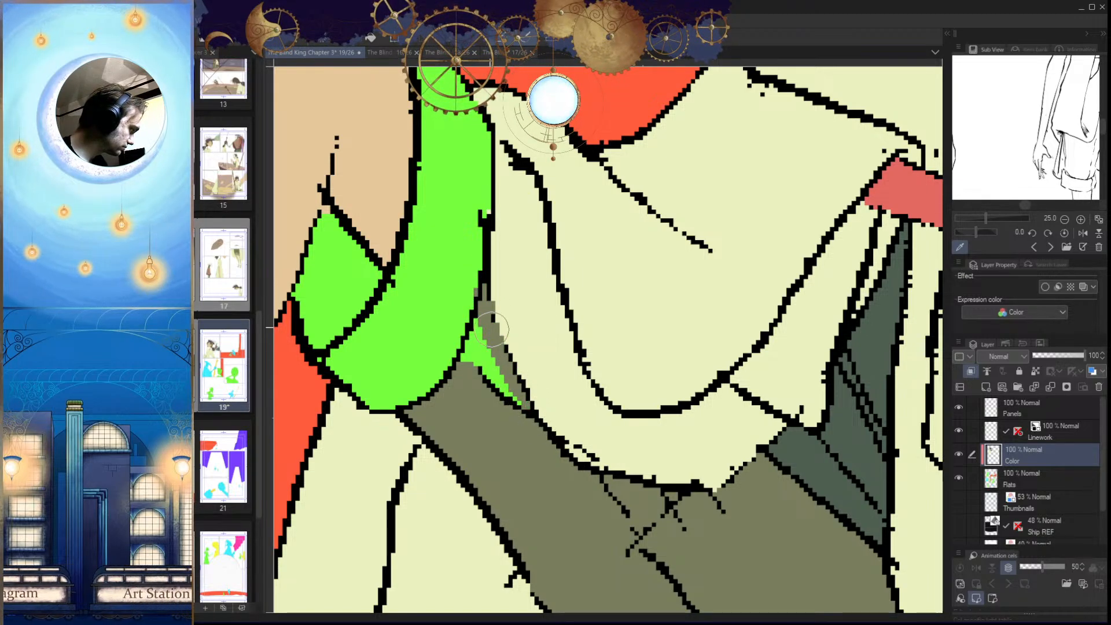
pyautogui.moveTo(484, 324)
pyautogui.mouseDown()
pyautogui.moveTo(488, 375)
pyautogui.moveTo(464, 365)
pyautogui.moveTo(520, 417)
pyautogui.moveTo(516, 366)
pyautogui.mouseUp()
# Step: Fill the shorts section around the raised knee with olive and touch up its edge beside the tunic
pyautogui.press('g')
pyautogui.click(464, 321)
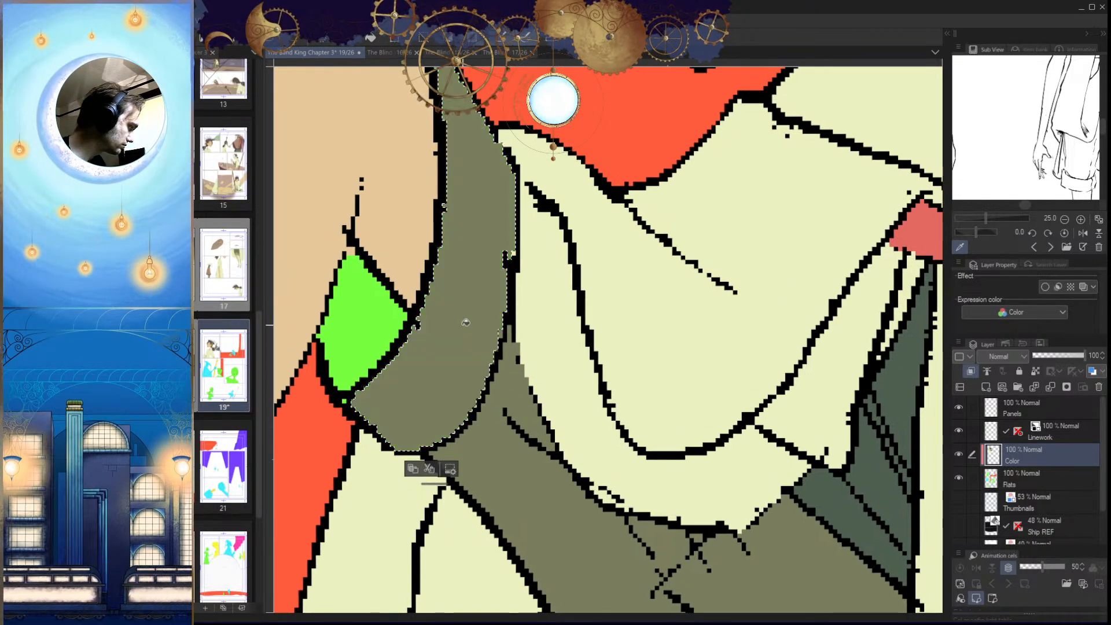
pyautogui.click(501, 360)
pyautogui.press('b')
pyautogui.hotkey('ctrl', 'd')
pyautogui.moveTo(511, 251); pyautogui.dragTo(506, 274)
pyautogui.moveTo(474, 307); pyautogui.dragTo(532, 316)
# Step: Fill the remaining green patch under the raised knee, and color the lower shorts cuff taupe
pyautogui.press('w')
pyautogui.click(431, 325)
pyautogui.hotkey('alt', 'Delete')
pyautogui.hotkey('ctrl', 'd')
pyautogui.moveTo(503, 354)
pyautogui.mouseDown()
pyautogui.moveTo(510, 325)
pyautogui.moveTo(565, 348)
pyautogui.mouseUp()
pyautogui.scroll(-10, 510, 325)
pyautogui.click(414, 349)
pyautogui.hotkey('alt', 'Delete')
pyautogui.hotkey('ctrl', 'd')
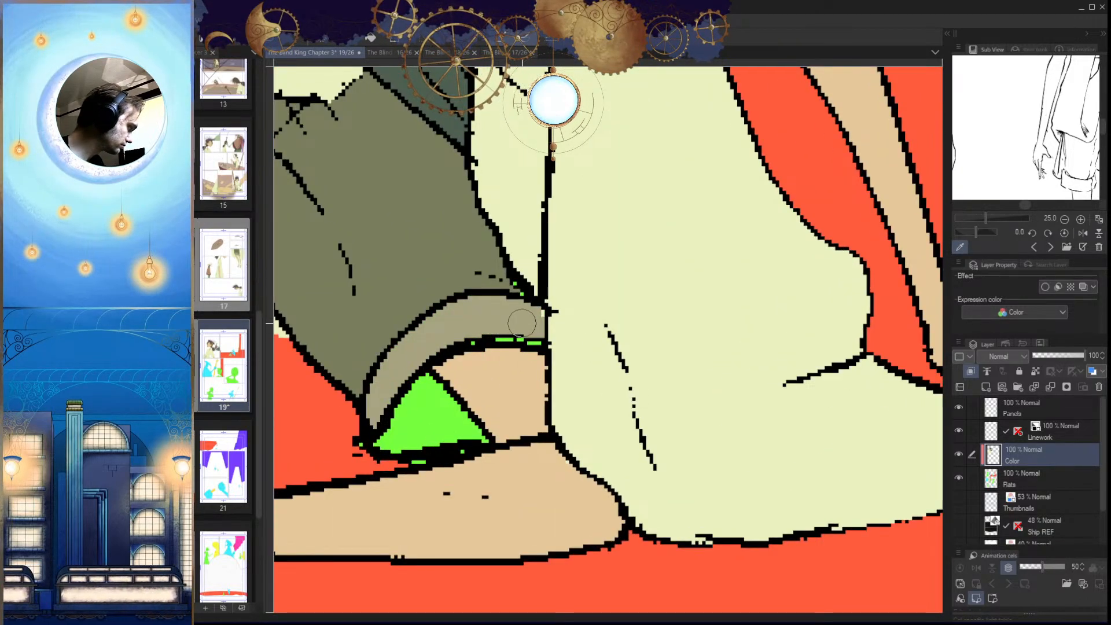
# Step: Cover the green slivers along the lower cuff and fill its inner triangle with taupe
pyautogui.moveTo(473, 343)
pyautogui.mouseDown()
pyautogui.moveTo(546, 349)
pyautogui.moveTo(542, 311)
pyautogui.mouseUp()
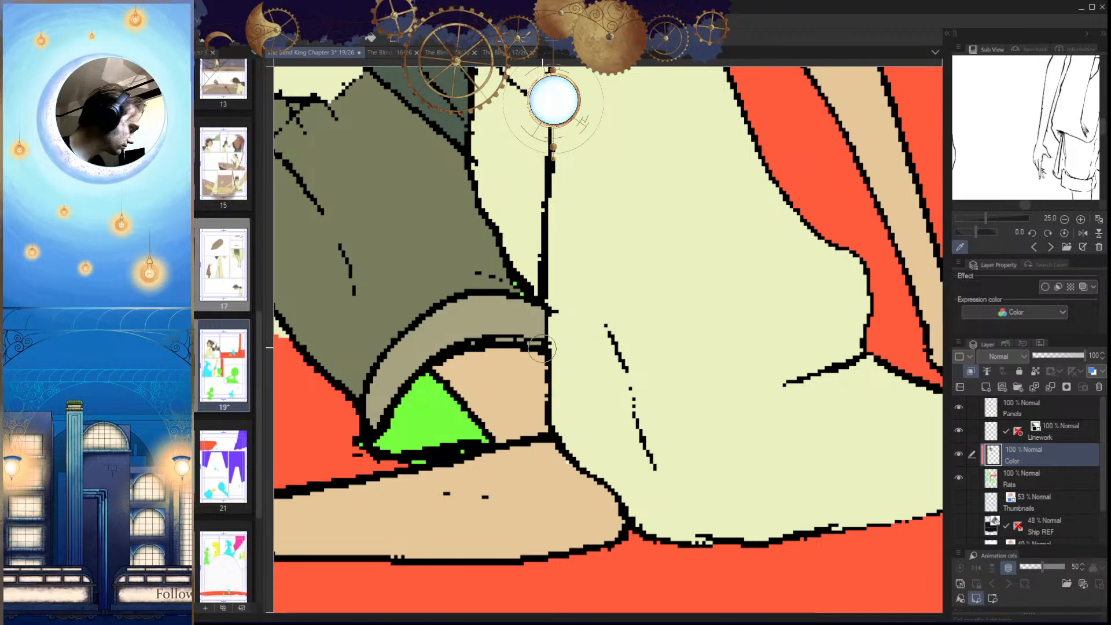
pyautogui.moveTo(517, 378); pyautogui.dragTo(576, 318)
pyautogui.click(468, 353)
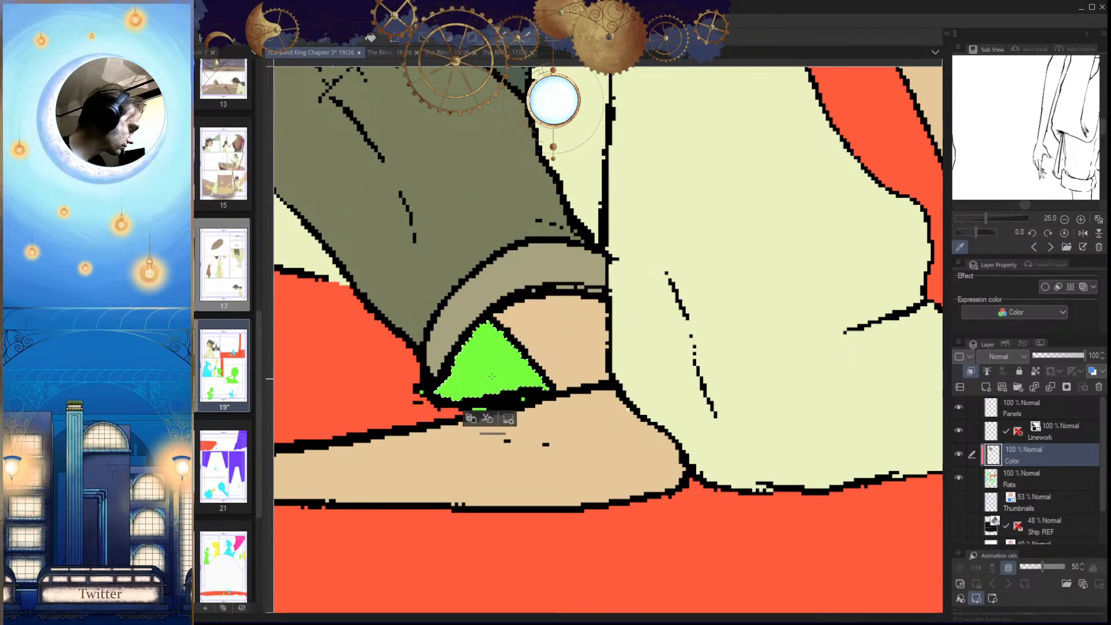
pyautogui.hotkey('alt', 'Delete')
pyautogui.hotkey('ctrl', 'd')
# Step: Touch up the stray green pixels around the lower cuff's outline and save the page
pyautogui.moveTo(448, 423); pyautogui.dragTo(535, 403)
pyautogui.keyDown('alt'); pyautogui.click(593, 489); pyautogui.keyUp('alt')
pyautogui.moveTo(598, 365)
pyautogui.mouseDown()
pyautogui.moveTo(570, 398)
pyautogui.moveTo(518, 383)
pyautogui.moveTo(588, 427)
pyautogui.moveTo(591, 405)
pyautogui.moveTo(635, 389)
pyautogui.mouseUp()
pyautogui.keyDown('alt'); pyautogui.click(553, 366); pyautogui.keyUp('alt')
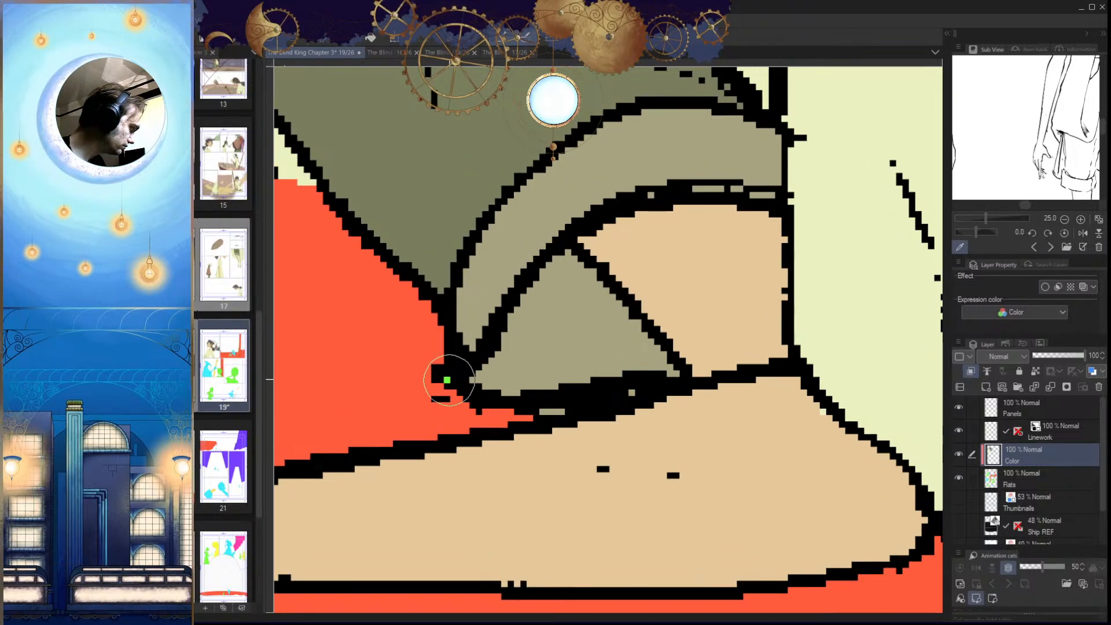
pyautogui.click(447, 380)
pyautogui.scroll(-5, 542, 403)
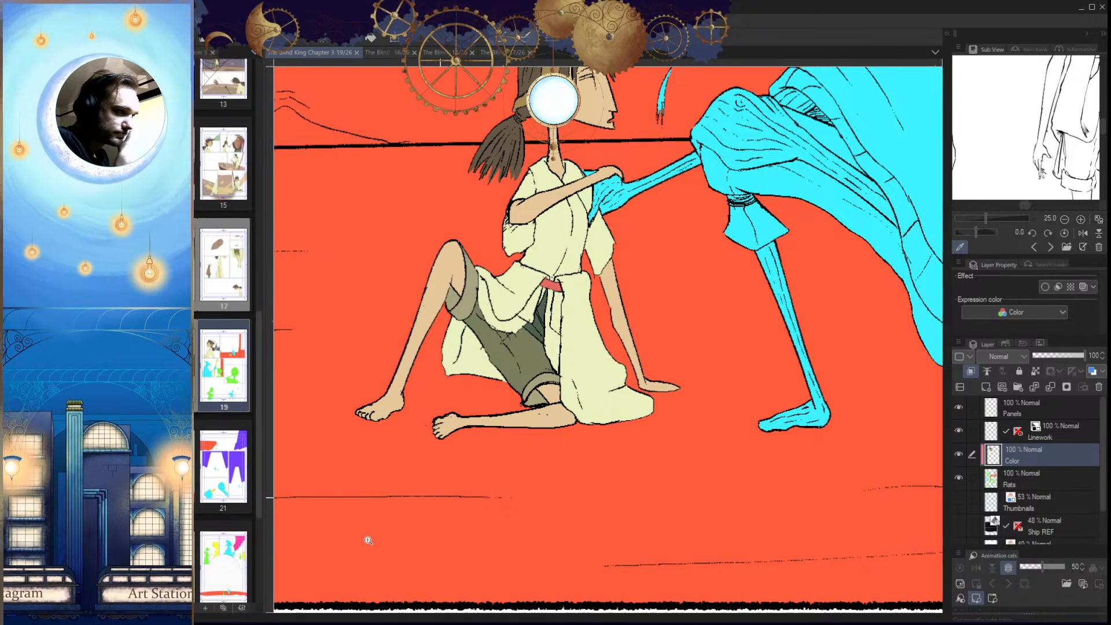
# Step: Match the small figure's brown cloak from the first panel and fill the kneeling figure's main cloak area with it
pyautogui.scroll(-6, 656, 422)
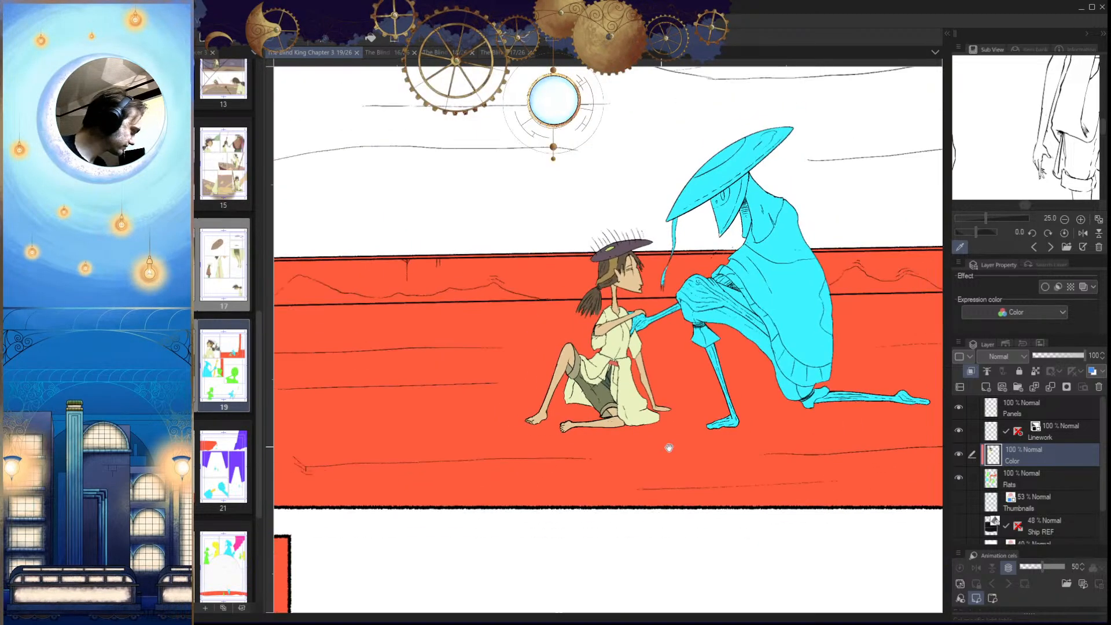
pyautogui.scroll(6, 607, 461)
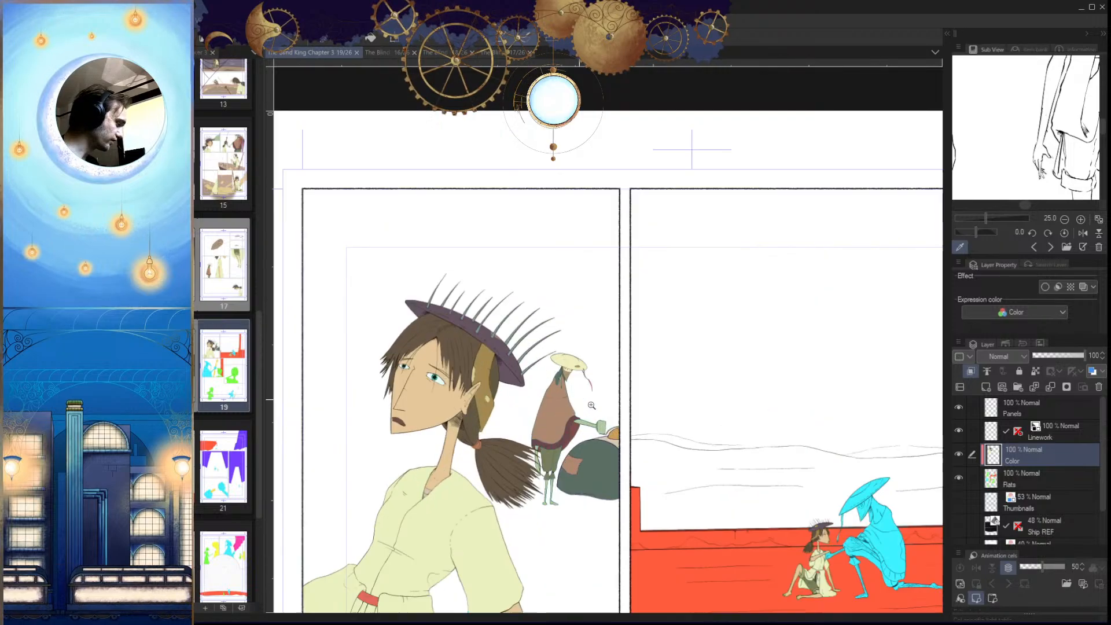
pyautogui.moveTo(646, 515); pyautogui.dragTo(564, 489)
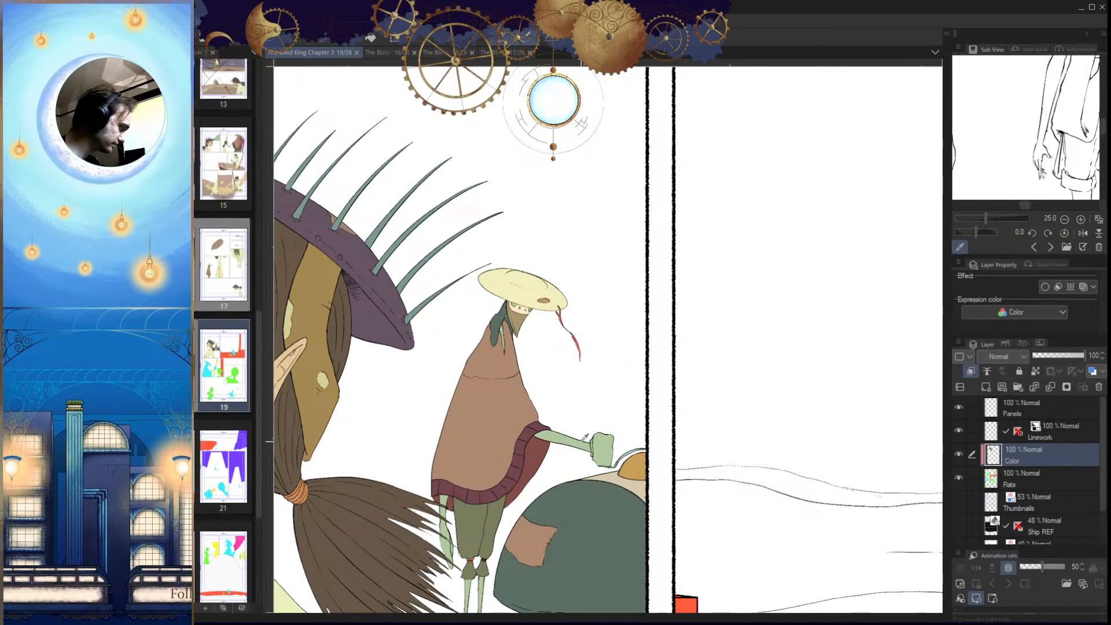
pyautogui.scroll(-5, 615, 476)
pyautogui.scroll(5, 555, 463)
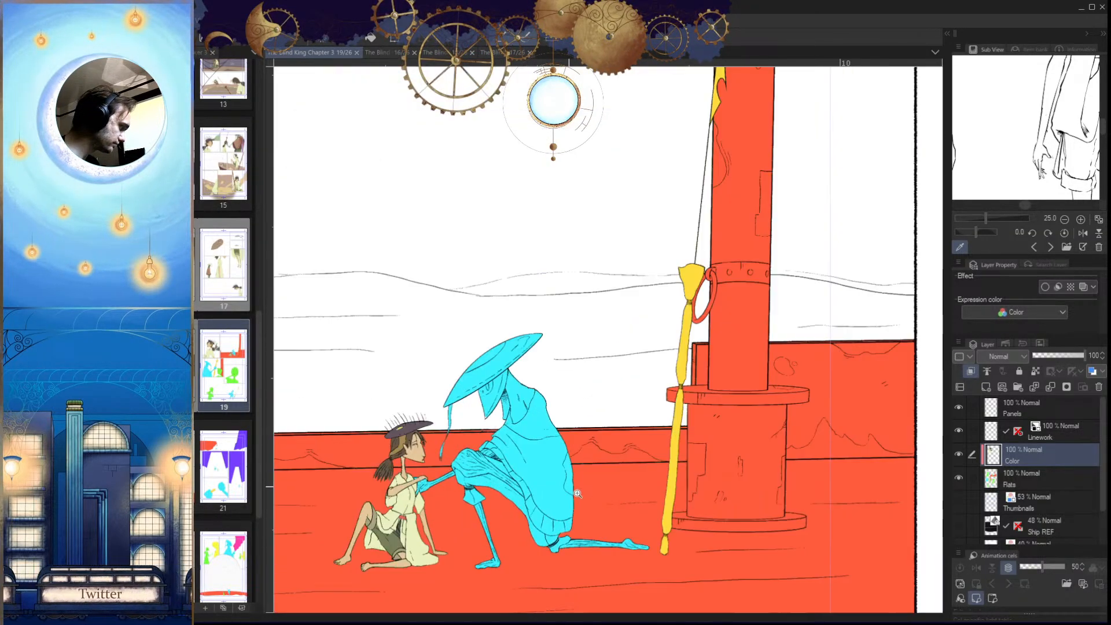
pyautogui.click(555, 463)
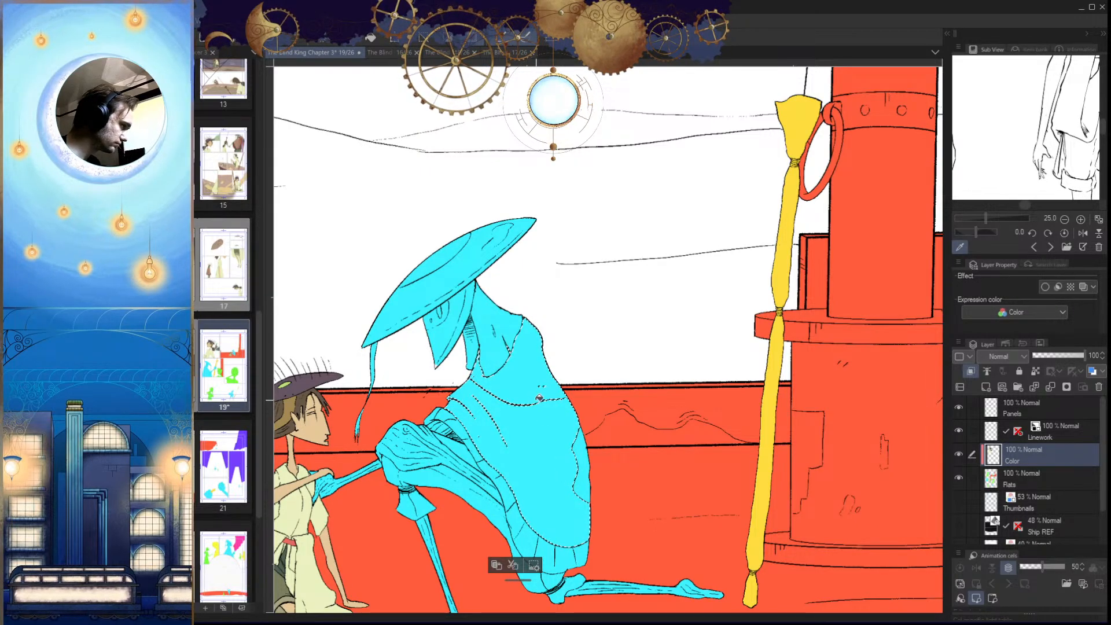
pyautogui.click(538, 447)
pyautogui.hotkey('ctrl', 'd')
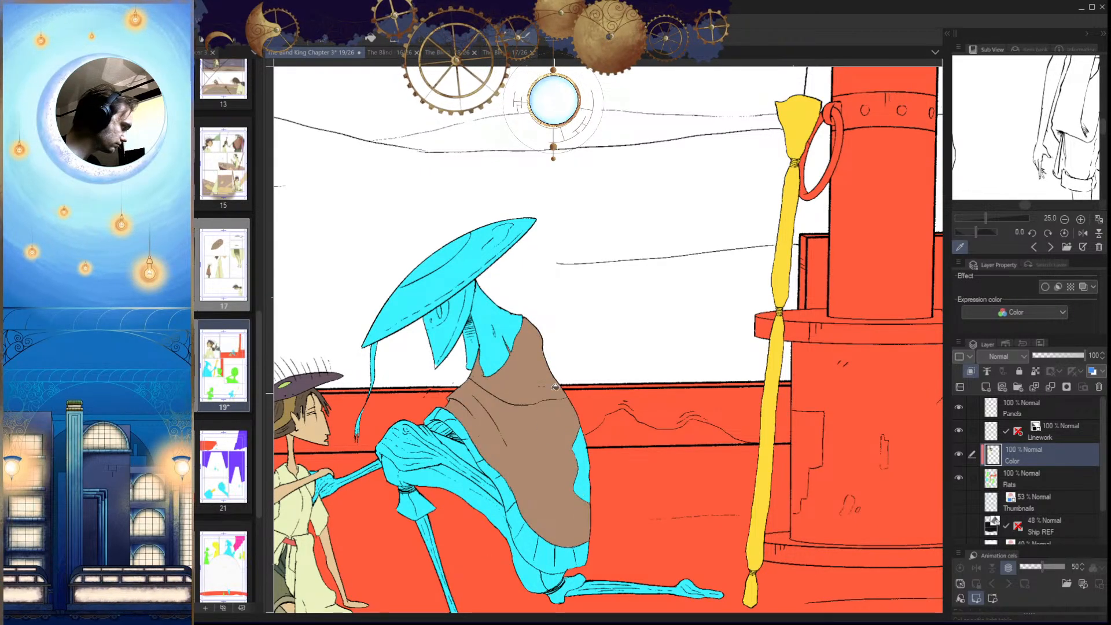
# Step: Paint brown into the thin gap between the lines at the kneeling figure's cloak neckline
pyautogui.moveTo(536, 386); pyautogui.dragTo(603, 444)
pyautogui.moveTo(605, 488); pyautogui.dragTo(585, 488)
pyautogui.moveTo(497, 345); pyautogui.dragTo(562, 354)
pyautogui.scroll(1, 521, 373)
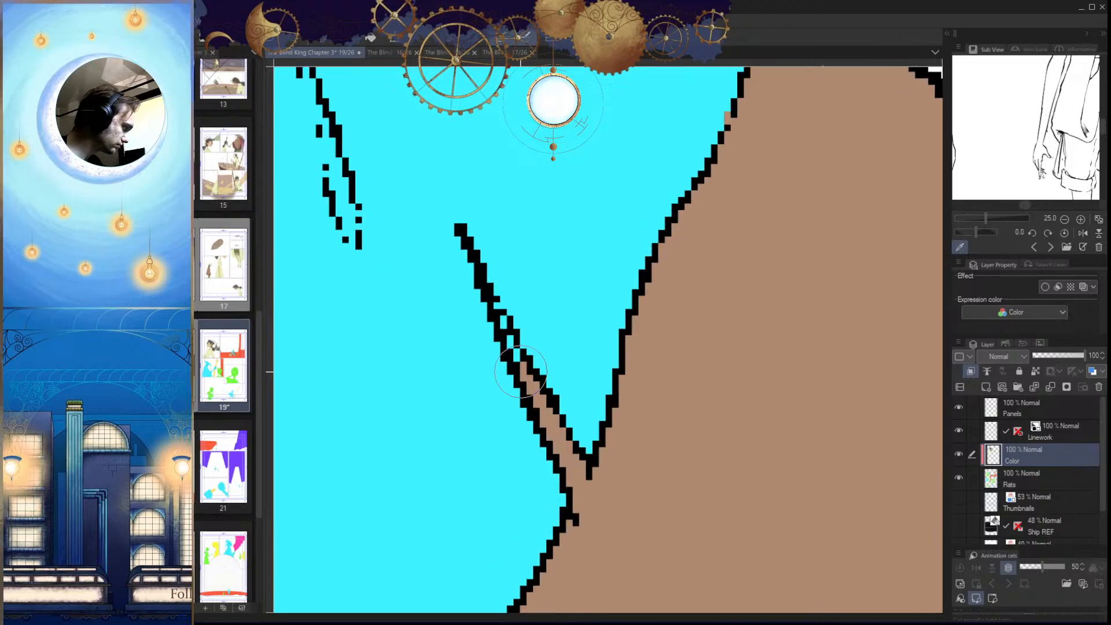
pyautogui.scroll(-8, 587, 430)
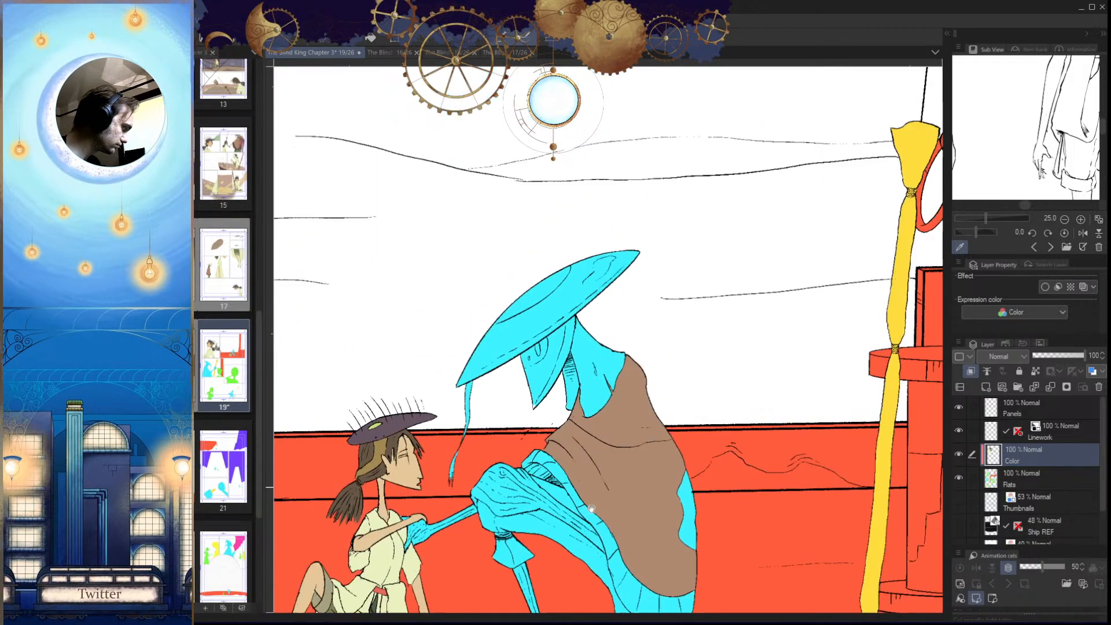
pyautogui.moveTo(591, 481); pyautogui.dragTo(610, 504)
pyautogui.moveTo(610, 433); pyautogui.dragTo(612, 516)
pyautogui.moveTo(470, 515); pyautogui.dragTo(505, 434)
pyautogui.scroll(4, 504, 434)
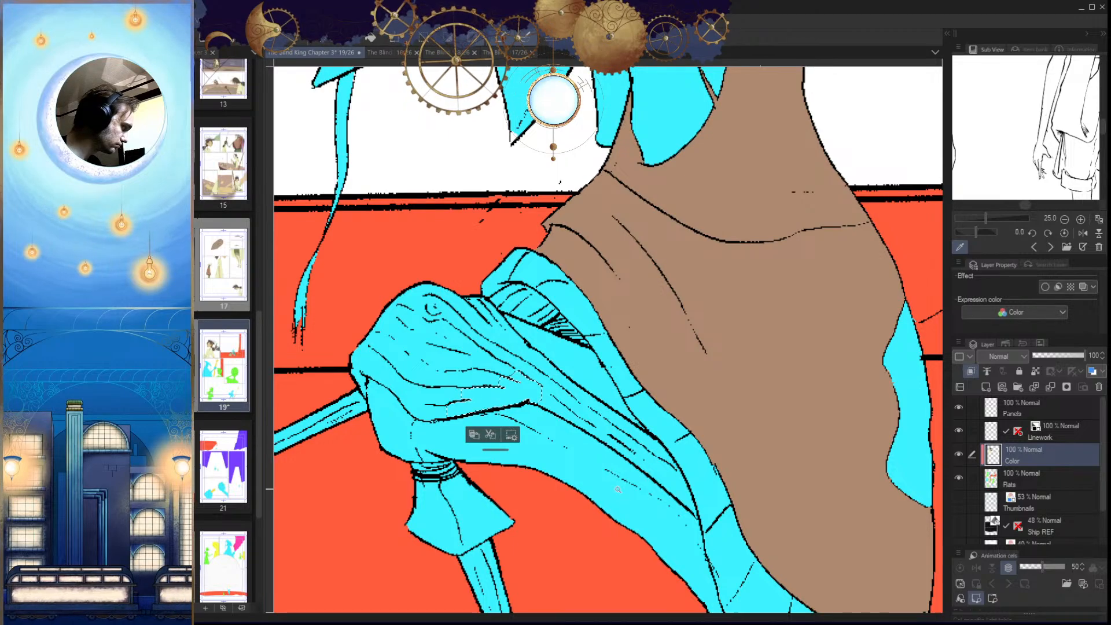
pyautogui.scroll(3, 618, 505)
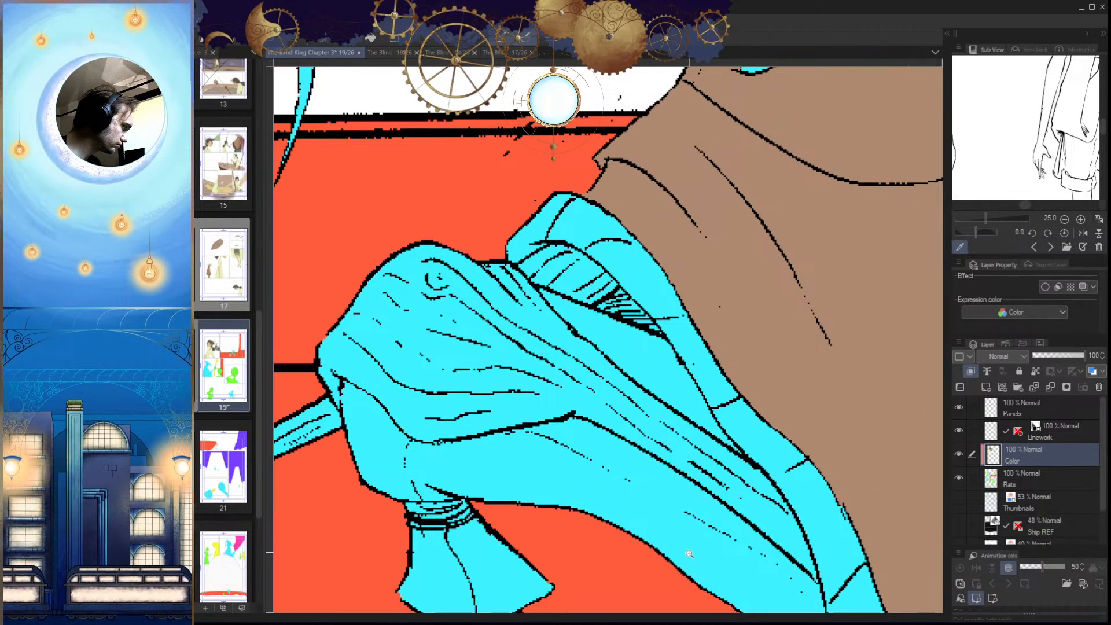
pyautogui.scroll(1, 662, 479)
pyautogui.moveTo(638, 509); pyautogui.dragTo(650, 467)
pyautogui.scroll(-2, 605, 521)
pyautogui.moveTo(604, 526); pyautogui.dragTo(580, 461)
pyautogui.press('h')
pyautogui.scroll(1, 577, 470)
pyautogui.scroll(2, 432, 531)
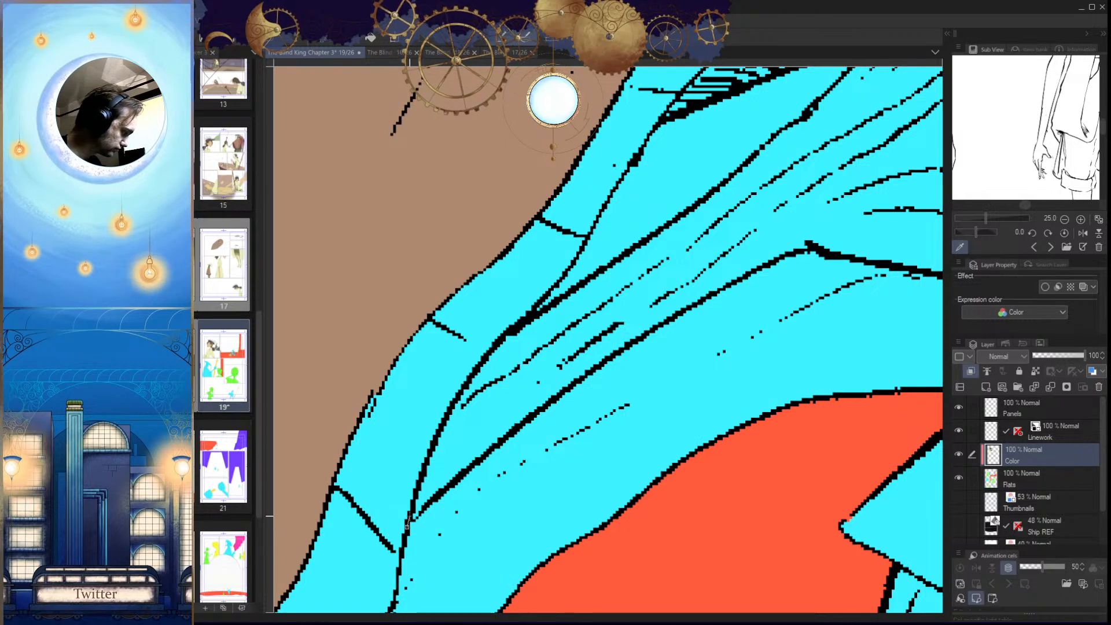
pyautogui.moveTo(525, 408); pyautogui.dragTo(408, 506)
pyautogui.click(523, 431)
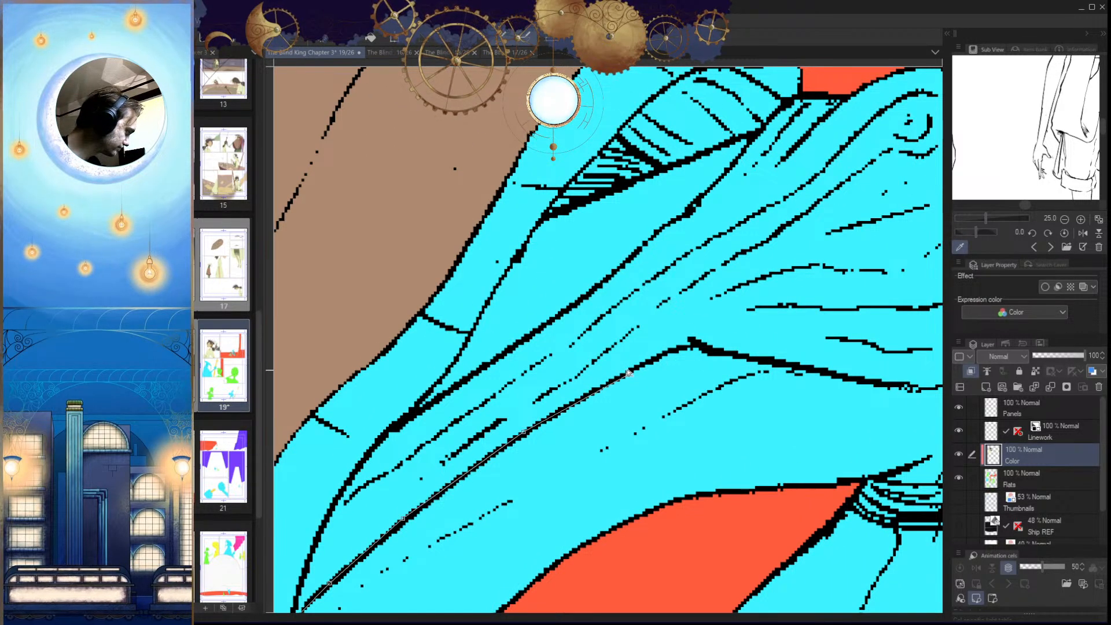
pyautogui.click(704, 347)
pyautogui.moveTo(774, 358); pyautogui.dragTo(688, 371)
pyautogui.click(684, 372)
pyautogui.moveTo(796, 394); pyautogui.dragTo(691, 388)
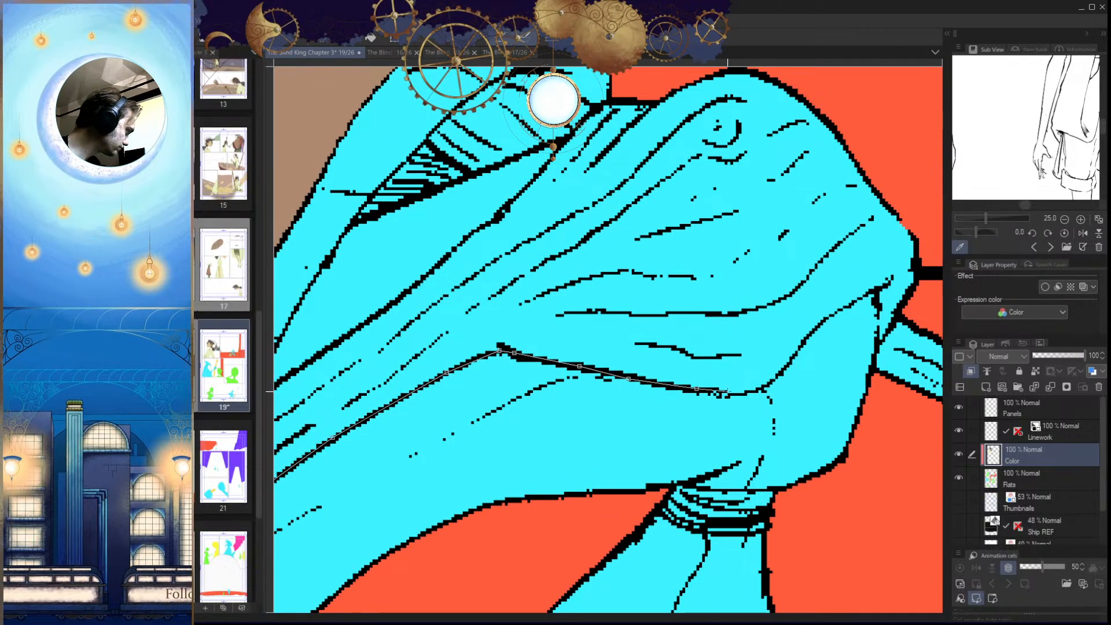
pyautogui.moveTo(812, 339); pyautogui.dragTo(707, 424)
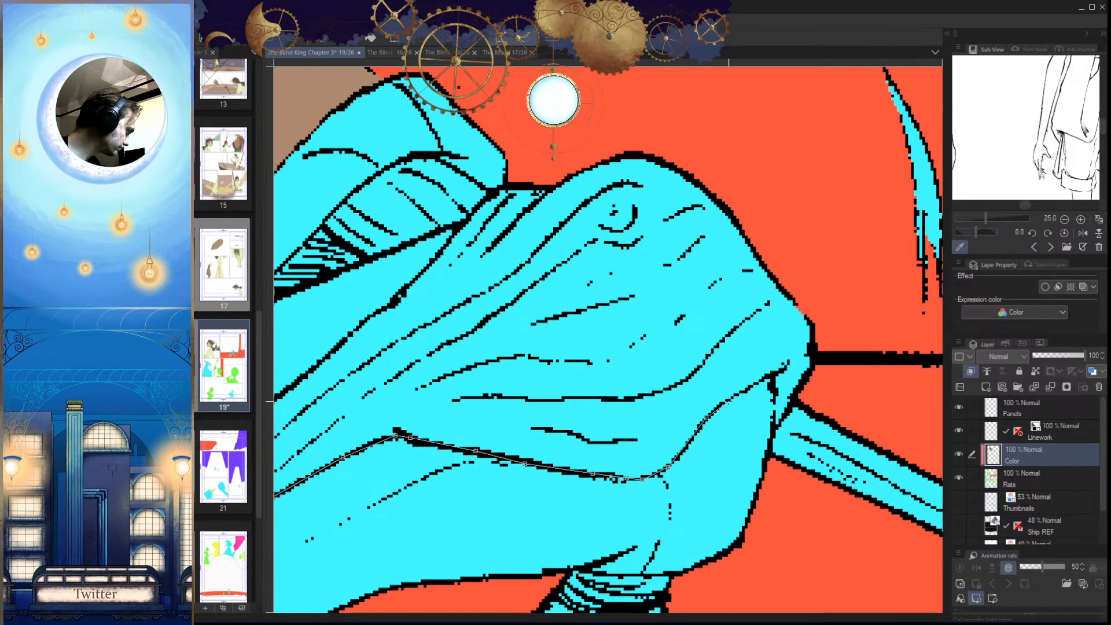
pyautogui.doubleClick(781, 374)
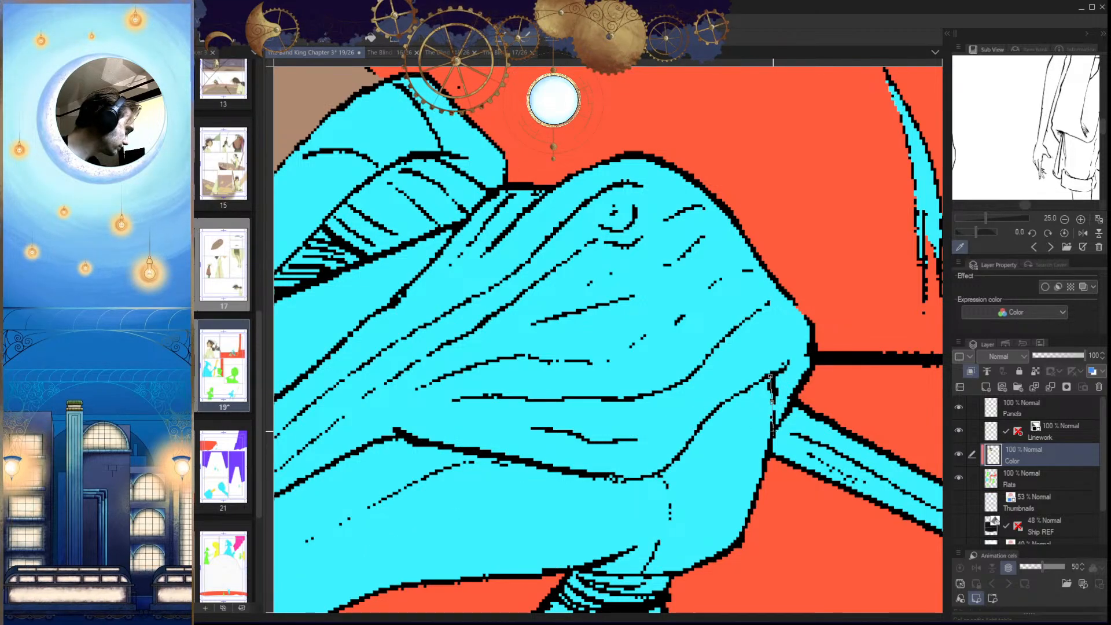
# Step: Outline a polyline selection around the kneeling figure's forearm and hand, returning over the elbow to the sleeve opening
pyautogui.moveTo(782, 496); pyautogui.dragTo(687, 413)
pyautogui.click(671, 407)
pyautogui.click(708, 470)
pyautogui.moveTo(778, 513); pyautogui.dragTo(335, 372)
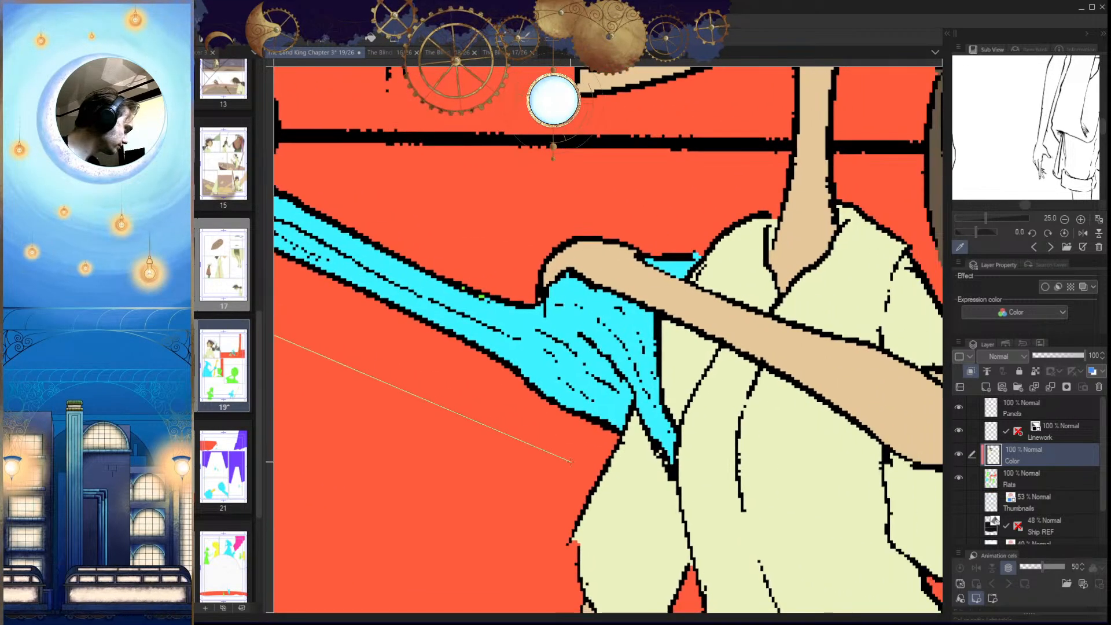
pyautogui.click(569, 502)
pyautogui.click(695, 526)
pyautogui.click(766, 467)
pyautogui.click(548, 182)
pyautogui.moveTo(478, 196); pyautogui.dragTo(941, 497)
pyautogui.click(752, 360)
pyautogui.click(702, 271)
pyautogui.click(614, 200)
pyautogui.click(531, 186)
pyautogui.moveTo(466, 215); pyautogui.dragTo(732, 254)
pyautogui.click(724, 280)
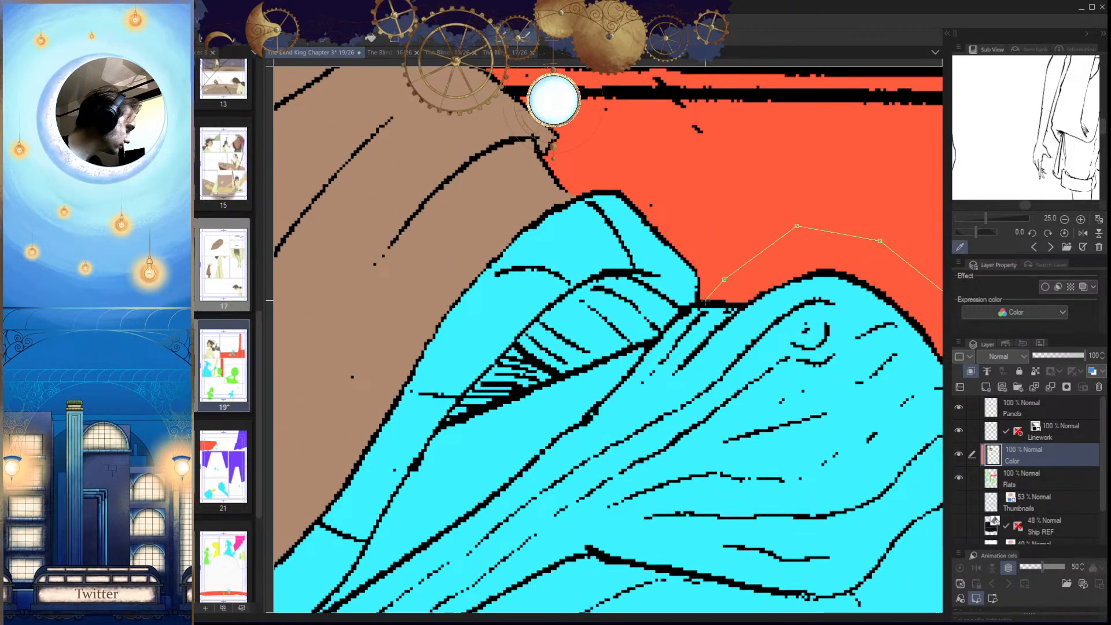
pyautogui.click(683, 306)
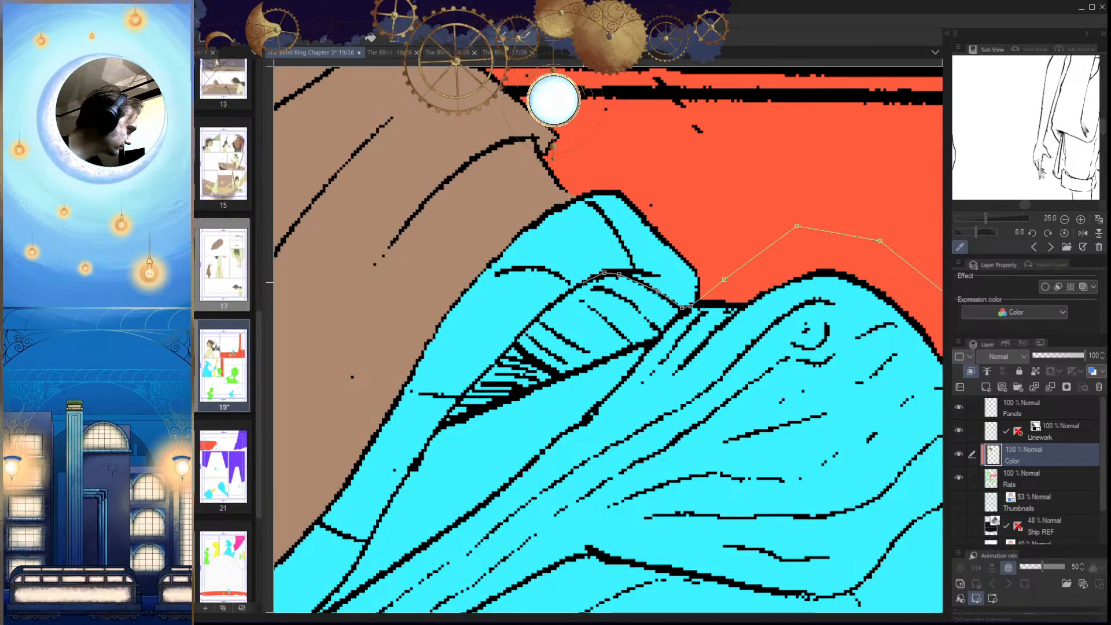
pyautogui.doubleClick(519, 342)
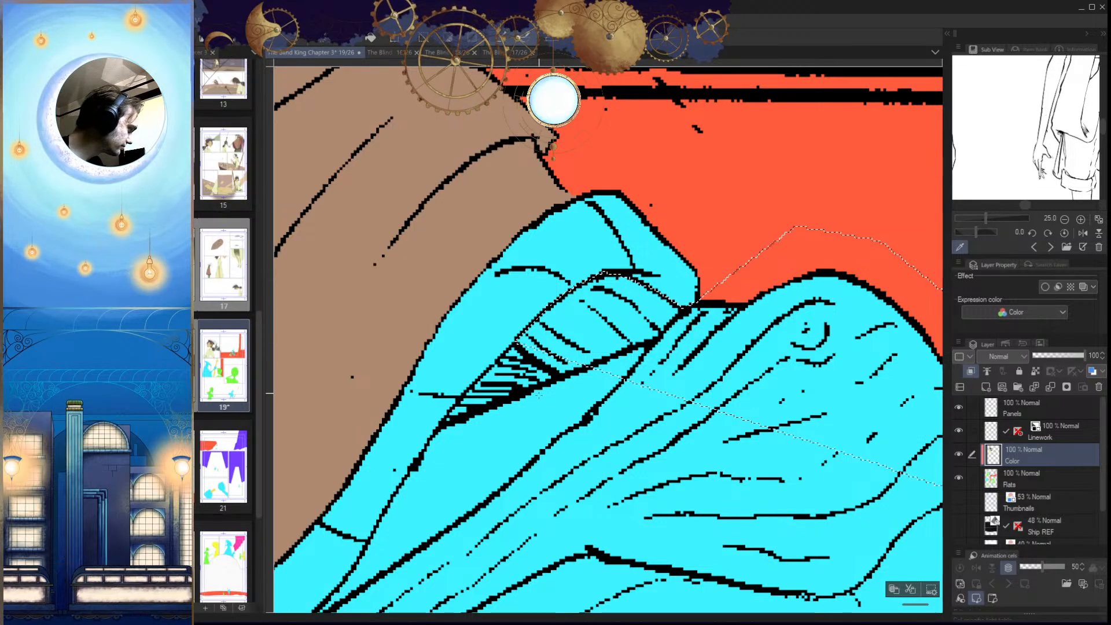
# Step: Subtract the red background from the selection using the Flats layer, fill the selected arm with sage green on the Color layer, and deselect
pyautogui.scroll(-5, 723, 445)
pyautogui.moveTo(810, 485); pyautogui.dragTo(680, 365)
pyautogui.scroll(2, 681, 364)
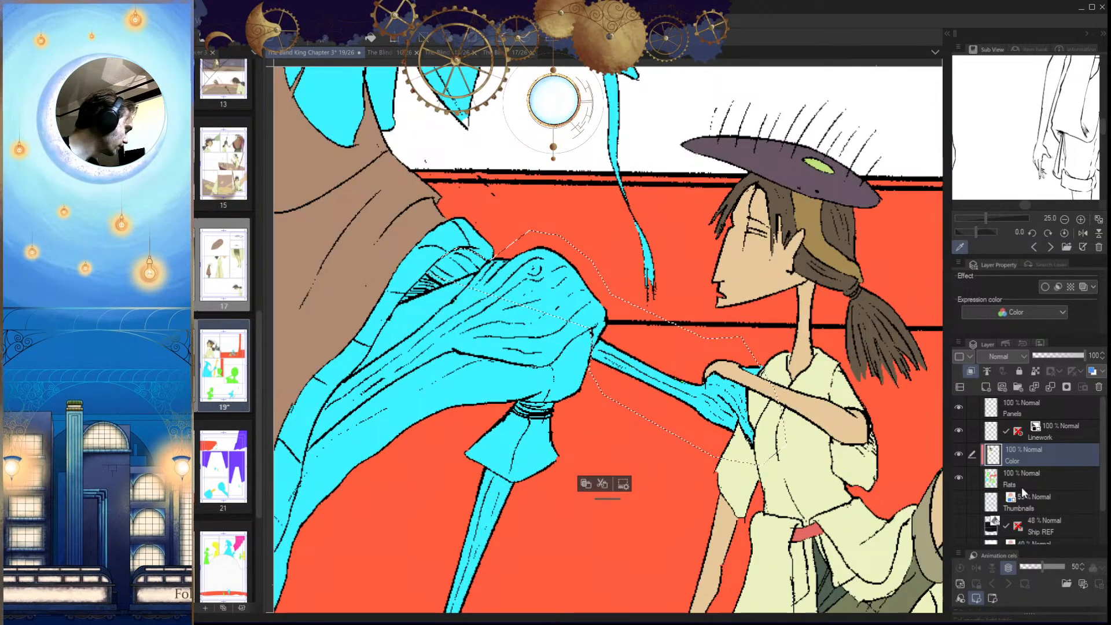
pyautogui.click(1019, 487)
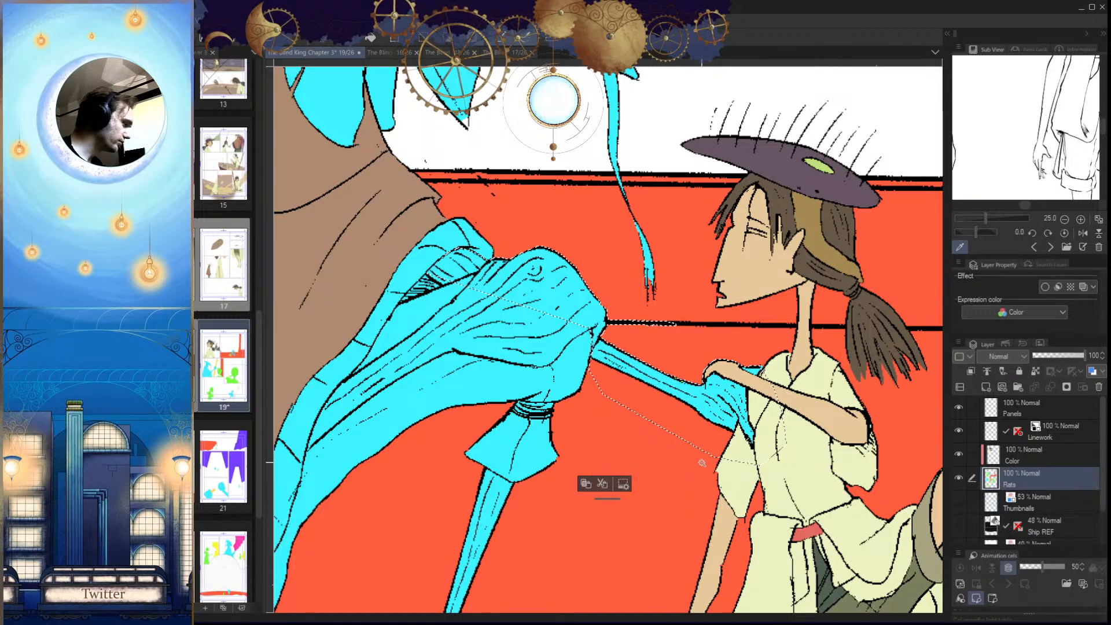
pyautogui.keyDown('alt'); pyautogui.click(664, 349); pyautogui.keyUp('alt')
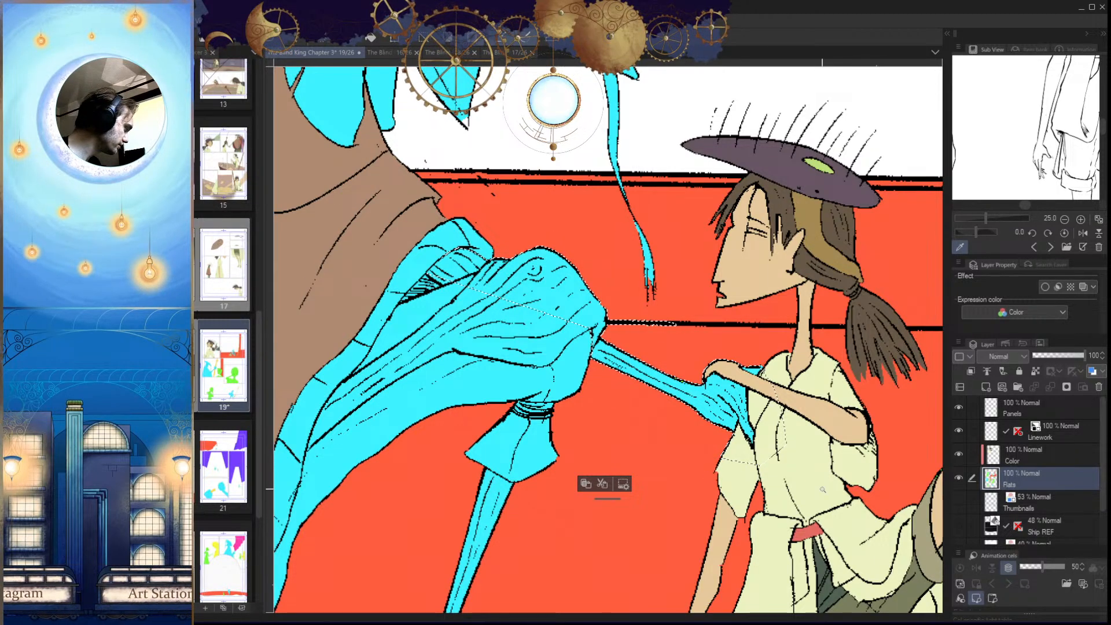
pyautogui.click(1020, 453)
pyautogui.click(631, 355)
pyautogui.hotkey('ctrl', 'd')
# Step: Extend the sage up to the hatched sleeve opening and clear the sage spill from the wedge beside the upper arm
pyautogui.moveTo(661, 424); pyautogui.dragTo(694, 390)
pyautogui.moveTo(680, 394); pyautogui.dragTo(617, 398)
pyautogui.moveTo(515, 248); pyautogui.dragTo(530, 278)
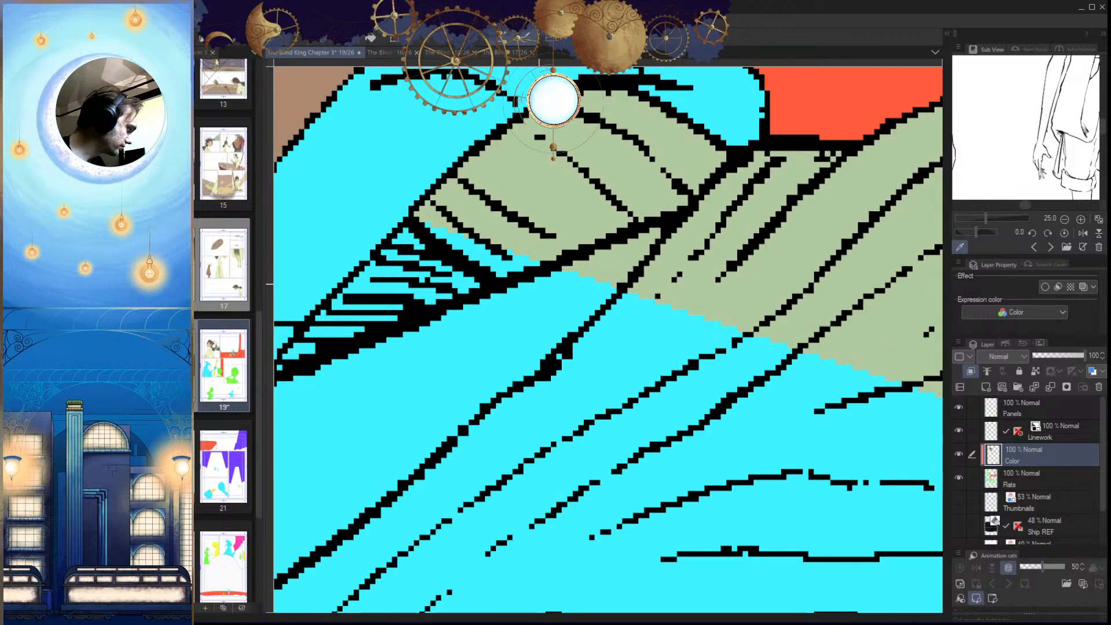
pyautogui.moveTo(436, 225); pyautogui.dragTo(524, 260)
pyautogui.moveTo(637, 317)
pyautogui.mouseDown()
pyautogui.moveTo(614, 313)
pyautogui.moveTo(696, 192)
pyautogui.moveTo(681, 250)
pyautogui.mouseUp()
pyautogui.moveTo(680, 250)
pyautogui.mouseDown()
pyautogui.moveTo(654, 338)
pyautogui.moveTo(628, 319)
pyautogui.mouseUp()
# Step: Outline the remaining cyan part of the kneeling figure's arm, fill it with sage green, and save the page
pyautogui.moveTo(653, 413)
pyautogui.mouseDown()
pyautogui.moveTo(586, 534)
pyautogui.moveTo(616, 401)
pyautogui.moveTo(545, 447)
pyautogui.mouseUp()
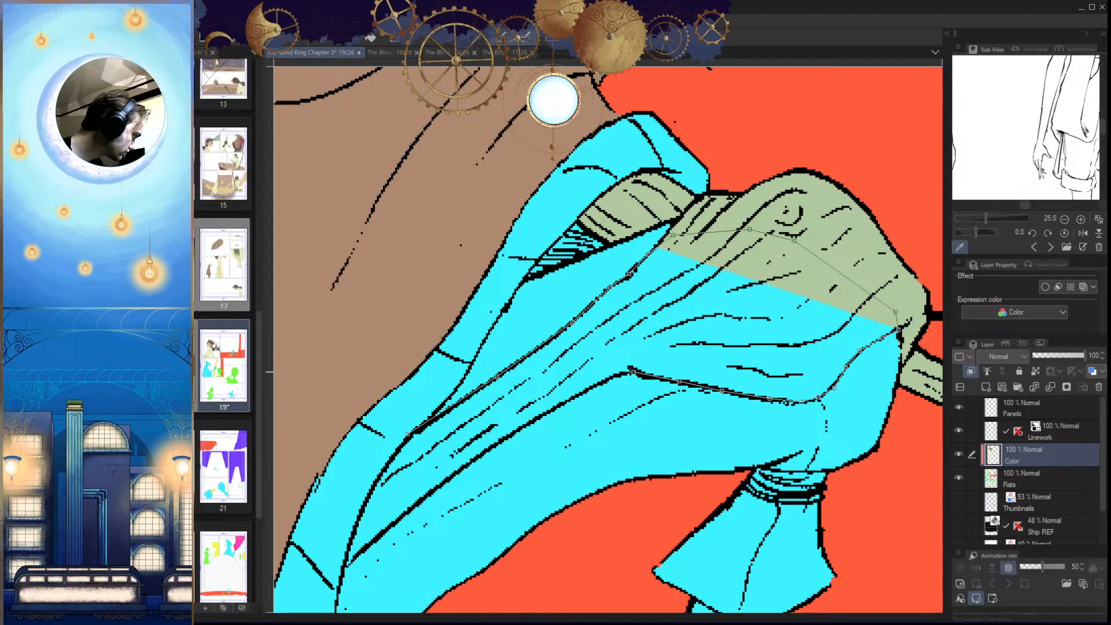
pyautogui.moveTo(505, 451); pyautogui.dragTo(599, 373)
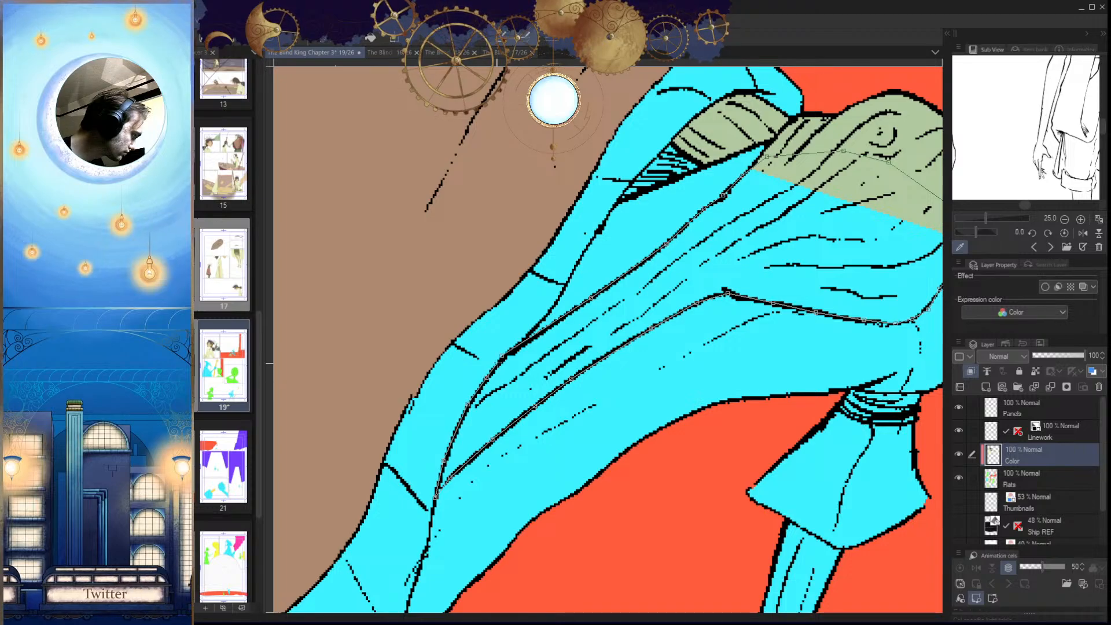
pyautogui.doubleClick(497, 363)
pyautogui.press('g')
pyautogui.click(572, 381)
pyautogui.scroll(4, 650, 335)
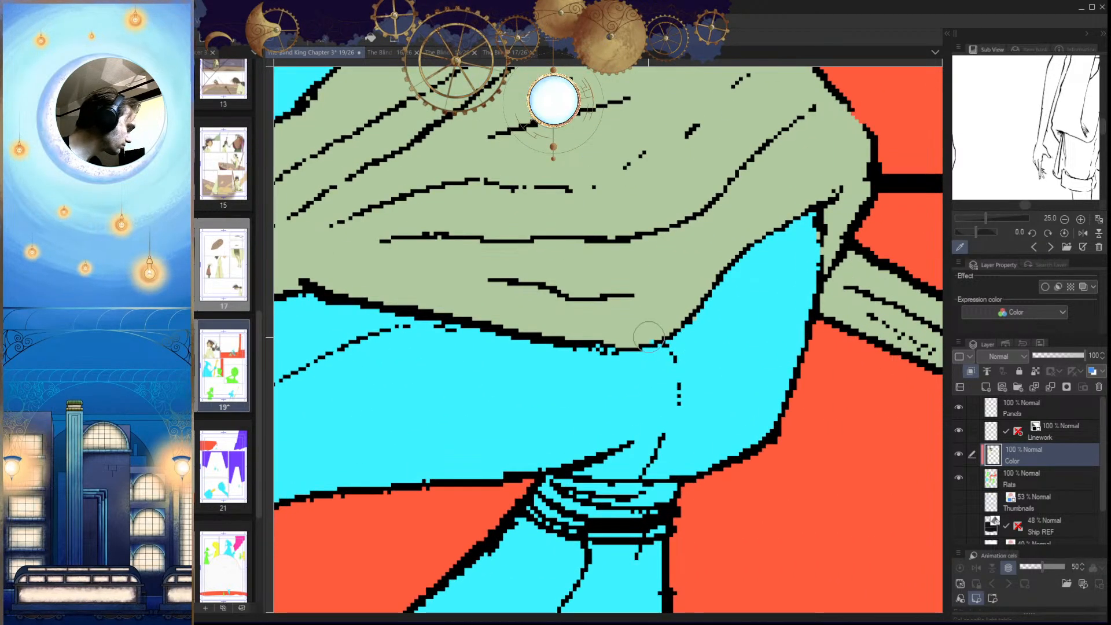
pyautogui.moveTo(733, 358); pyautogui.dragTo(629, 445)
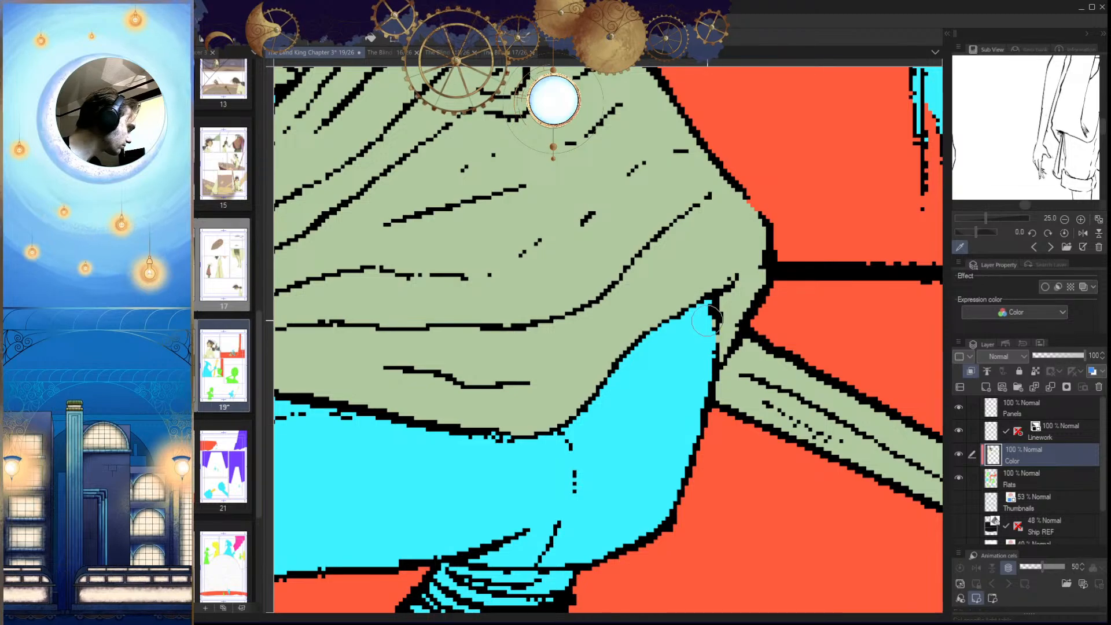
pyautogui.scroll(-8, 749, 439)
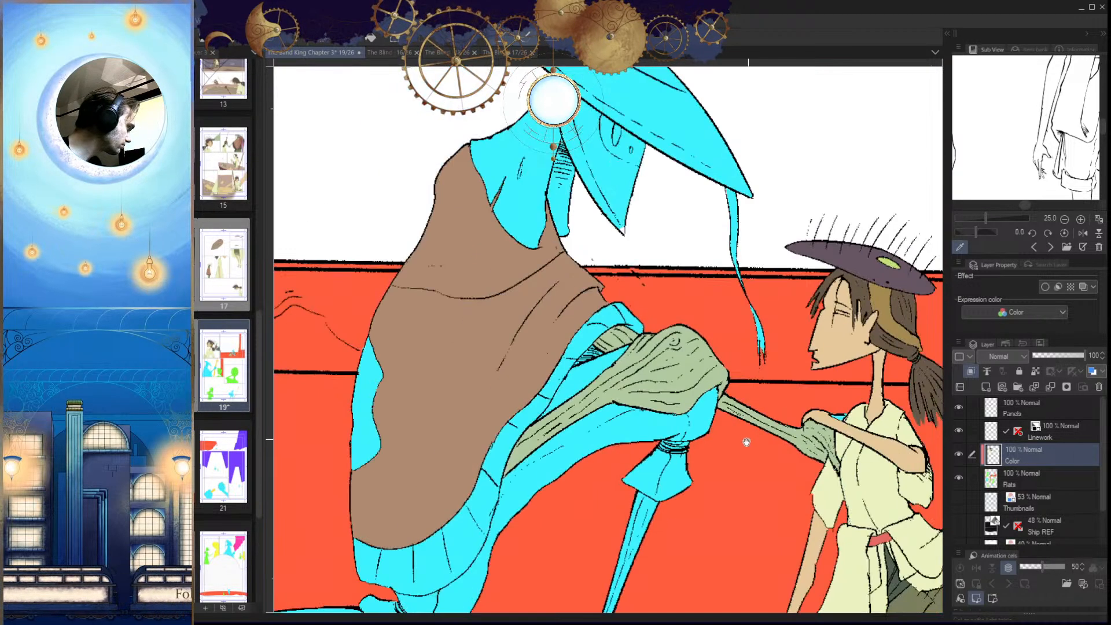
pyautogui.press('h')
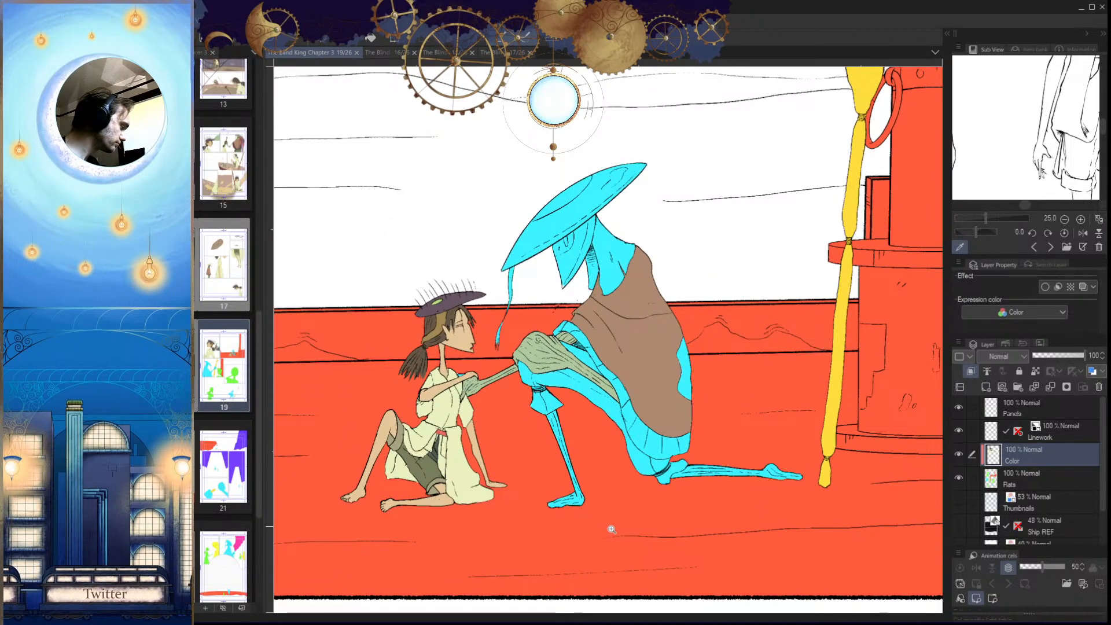
# Step: Outline the kneeling figure's front shin and foot below the trouser cuff and exclude the red background using the Flats layer
pyautogui.scroll(5, 583, 496)
pyautogui.scroll(3, 500, 291)
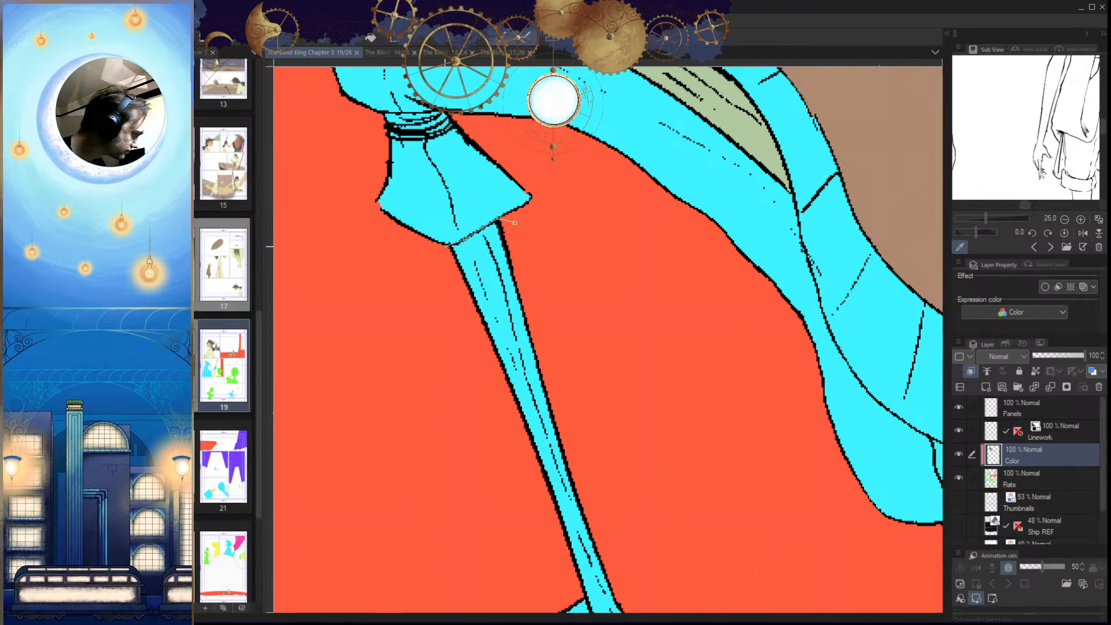
pyautogui.click(417, 287)
pyautogui.moveTo(382, 489); pyautogui.dragTo(564, 184)
pyautogui.click(508, 437)
pyautogui.click(715, 480)
pyautogui.moveTo(885, 315); pyautogui.dragTo(579, 498)
pyautogui.moveTo(720, 509); pyautogui.dragTo(723, 565)
pyautogui.click(610, 553)
pyautogui.click(559, 393)
pyautogui.click(463, 240)
pyautogui.doubleClick(397, 162)
pyautogui.click(1012, 477)
pyautogui.keyDown('alt'); pyautogui.click(630, 496); pyautogui.keyUp('alt')
# Step: Add the kneeling figure's rear lower leg and foot to the selection, excluding the red background around them
pyautogui.scroll(-3, 629, 495)
pyautogui.moveTo(781, 534); pyautogui.dragTo(512, 498)
pyautogui.moveTo(548, 480); pyautogui.dragTo(570, 482)
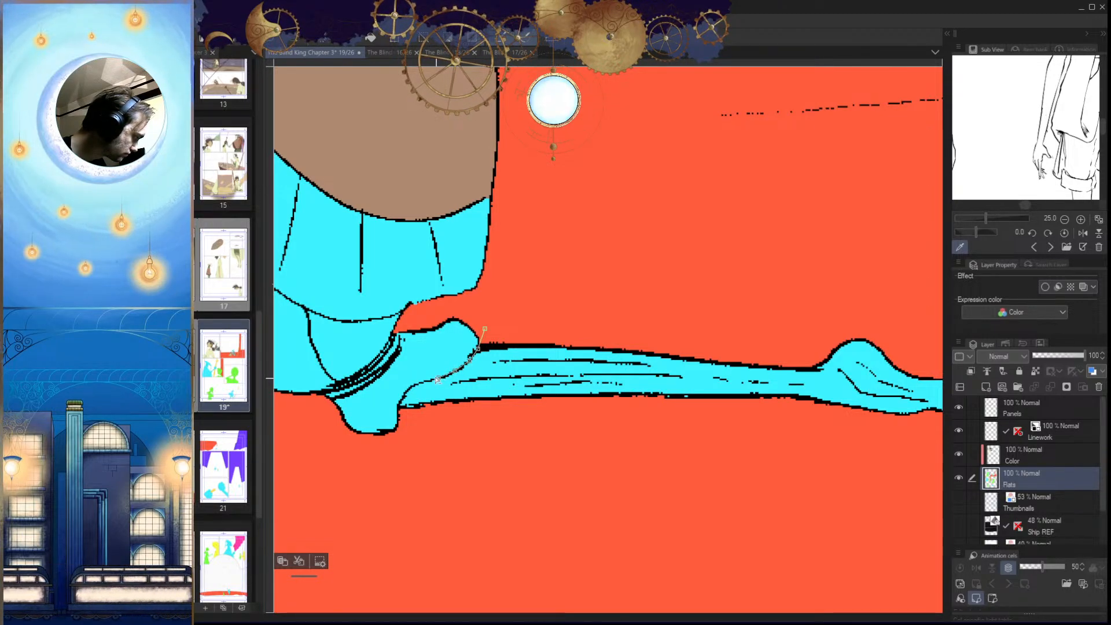
pyautogui.click(456, 456)
pyautogui.click(630, 494)
pyautogui.moveTo(902, 484); pyautogui.dragTo(681, 480)
pyautogui.click(791, 455)
pyautogui.click(809, 398)
pyautogui.click(778, 352)
pyautogui.doubleClick(568, 298)
pyautogui.moveTo(665, 395); pyautogui.dragTo(689, 466)
pyautogui.keyDown('alt'); pyautogui.click(719, 456); pyautogui.keyUp('alt')
# Step: Fill both selected lower legs and feet with sage green on the Color layer and clear the selection
pyautogui.hotkey('alt', ']')
pyautogui.click(709, 400)
pyautogui.click(410, 419)
pyautogui.hotkey('ctrl', 'd')
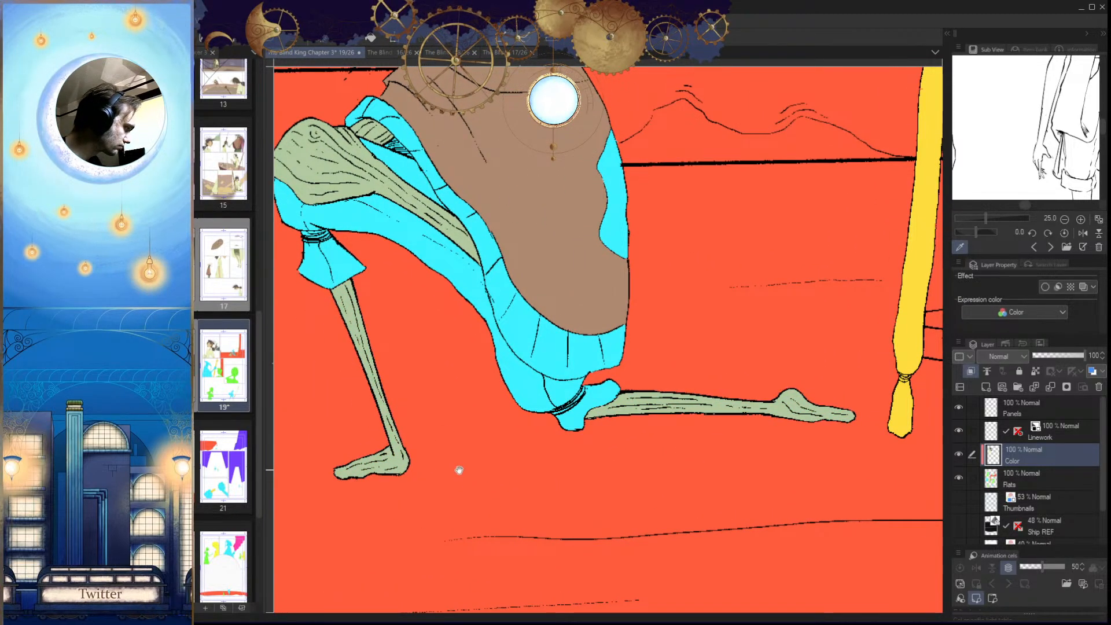
# Step: Check the cloak's colors on the finished reference page and fill the patch at the kneeling figure's cloak edge with light tan
pyautogui.scroll(-5, 503, 513)
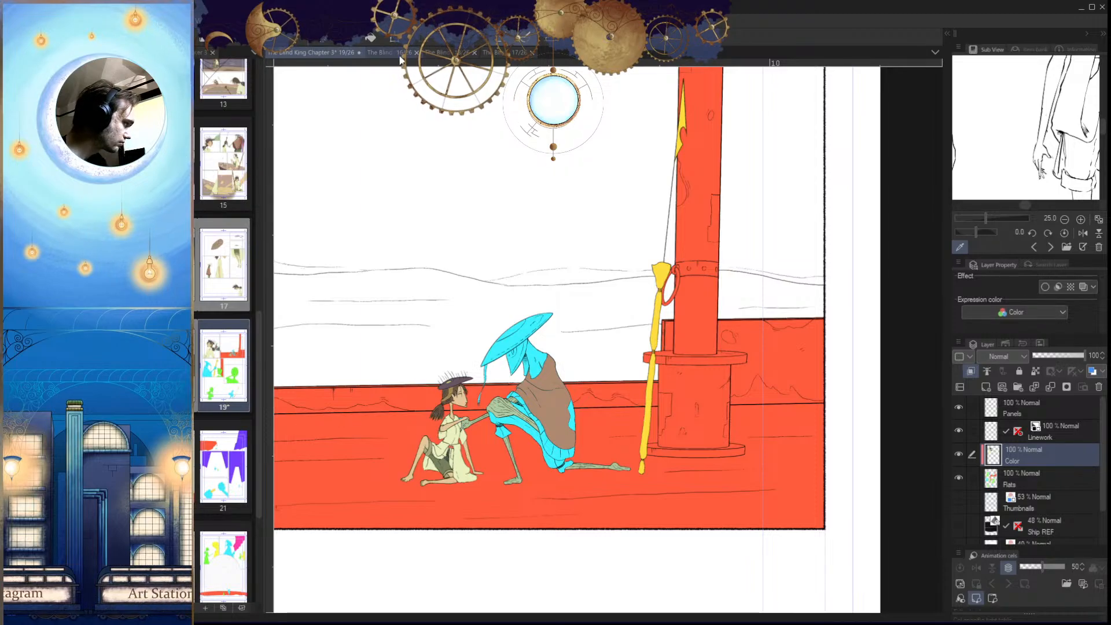
pyautogui.hotkey('ctrl', 'Tab')
pyautogui.scroll(2, 716, 504)
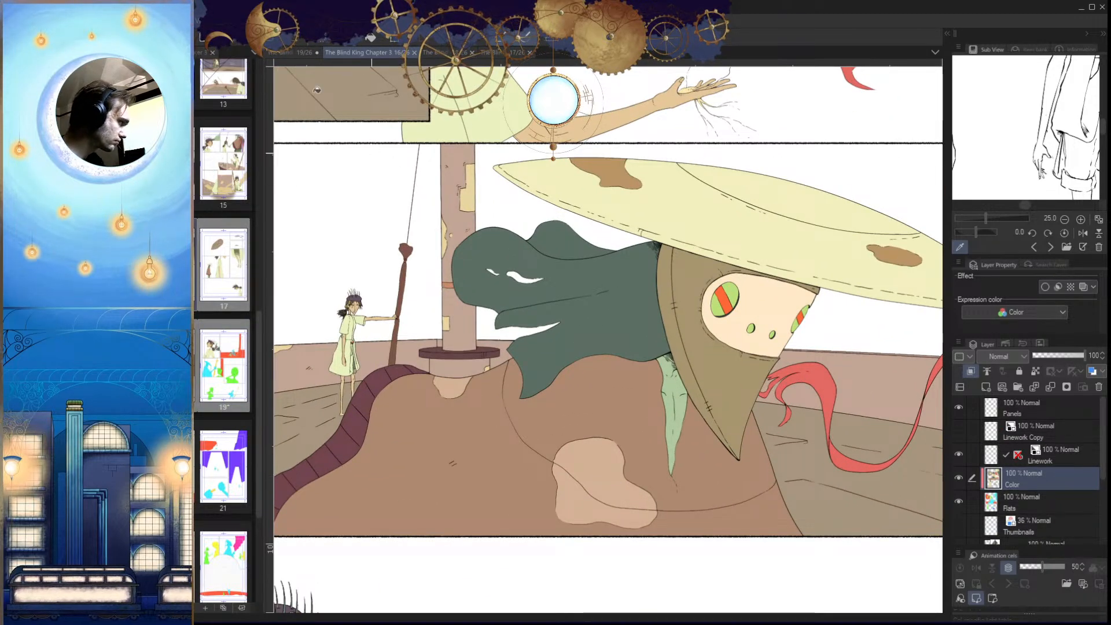
pyautogui.hotkey('ctrl', 'shift', 'Tab')
pyautogui.scroll(4, 627, 425)
pyautogui.click(612, 474)
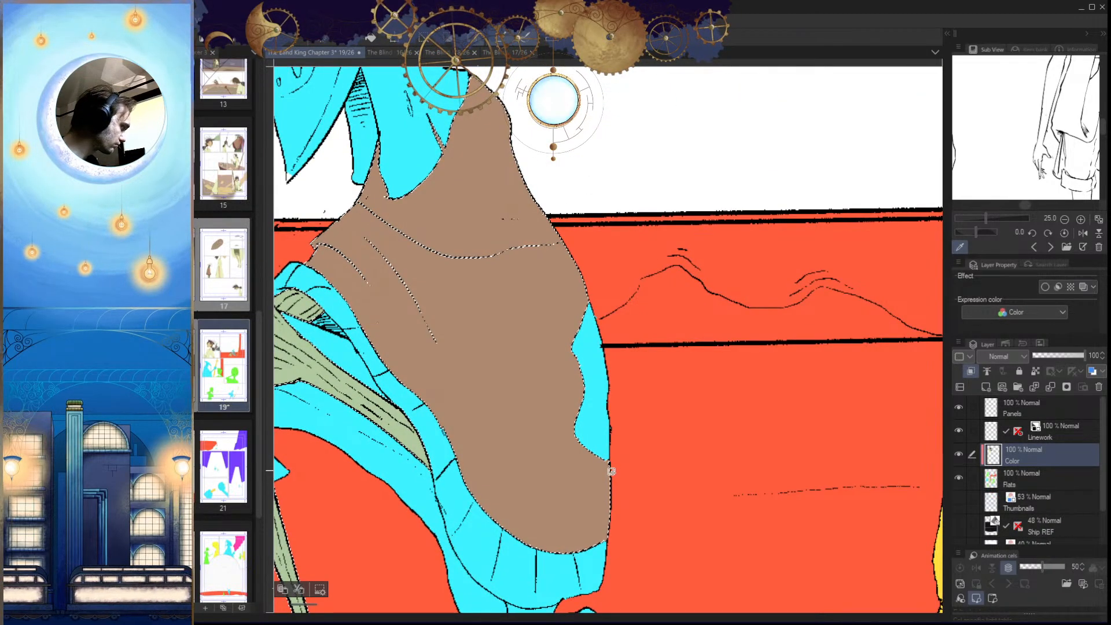
pyautogui.hotkey('ctrl', 'd')
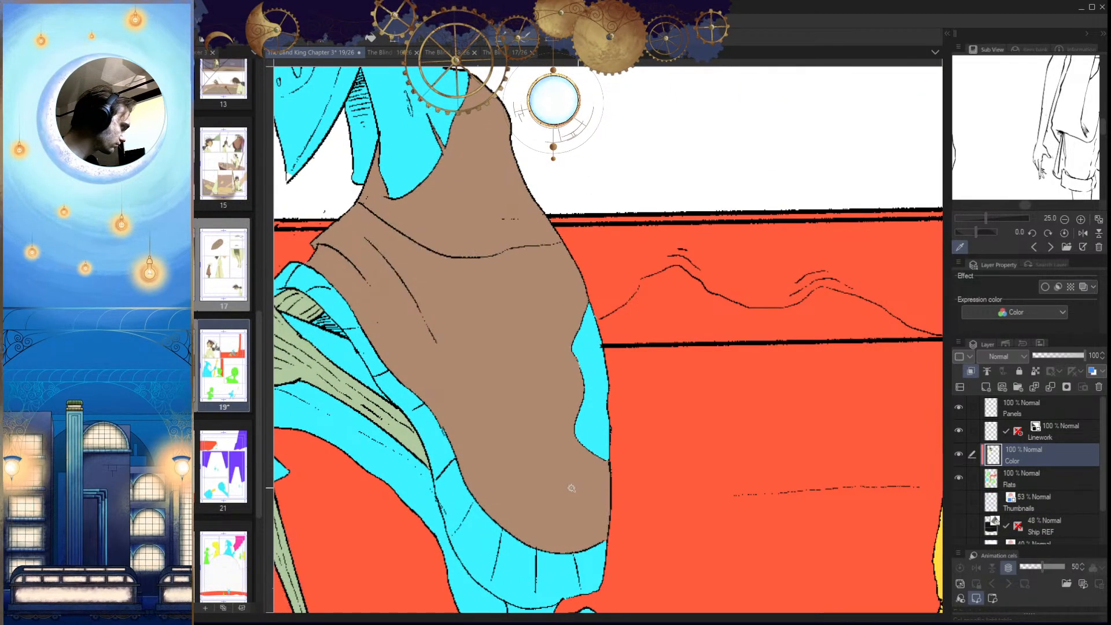
pyautogui.click(591, 422)
pyautogui.hotkey('alt', 'Delete')
pyautogui.hotkey('ctrl', 'd')
pyautogui.moveTo(604, 480)
pyautogui.mouseDown()
pyautogui.moveTo(622, 463)
pyautogui.moveTo(596, 493)
pyautogui.mouseUp()
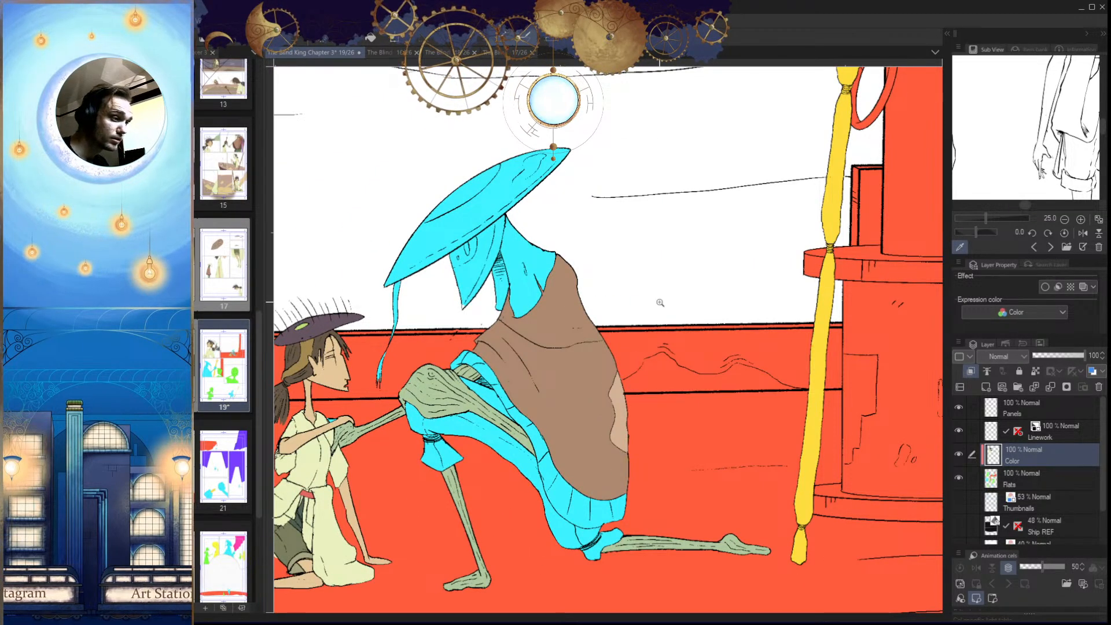
# Step: Select the small cyan remnant above the girl's arm on the Flats layer, fill it on the Color layer, and deselect
pyautogui.scroll(-3, 649, 468)
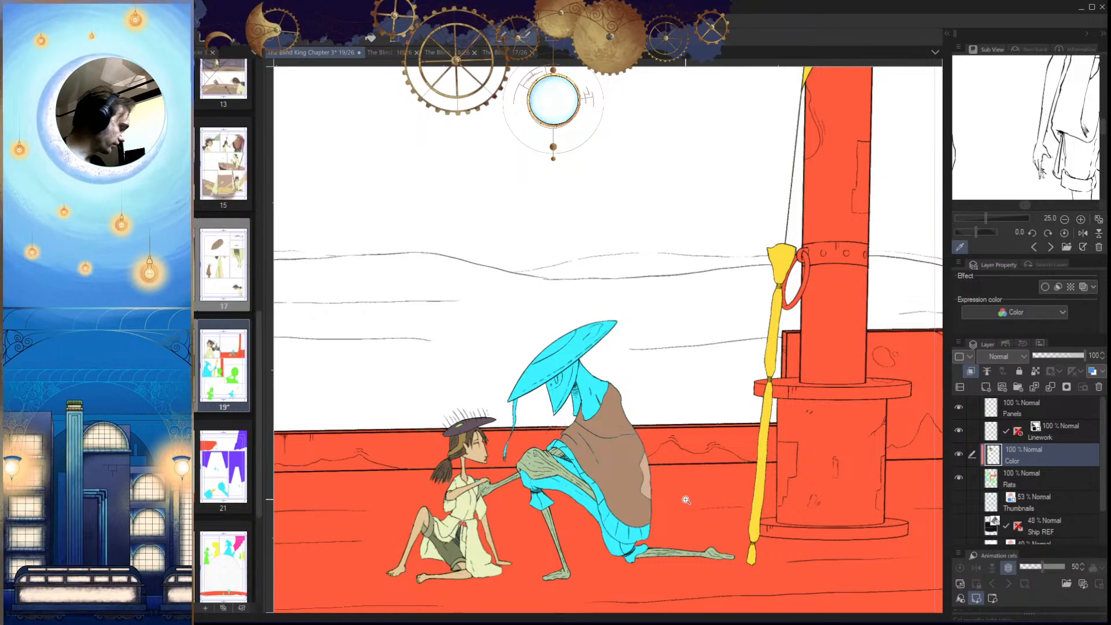
pyautogui.scroll(2, 653, 541)
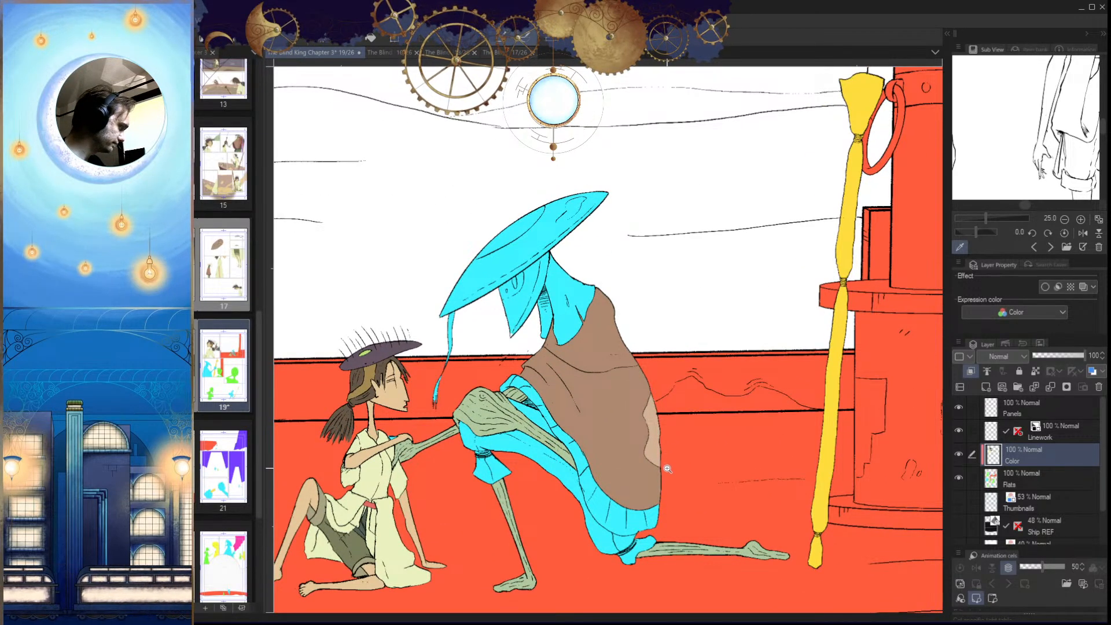
pyautogui.scroll(5, 394, 428)
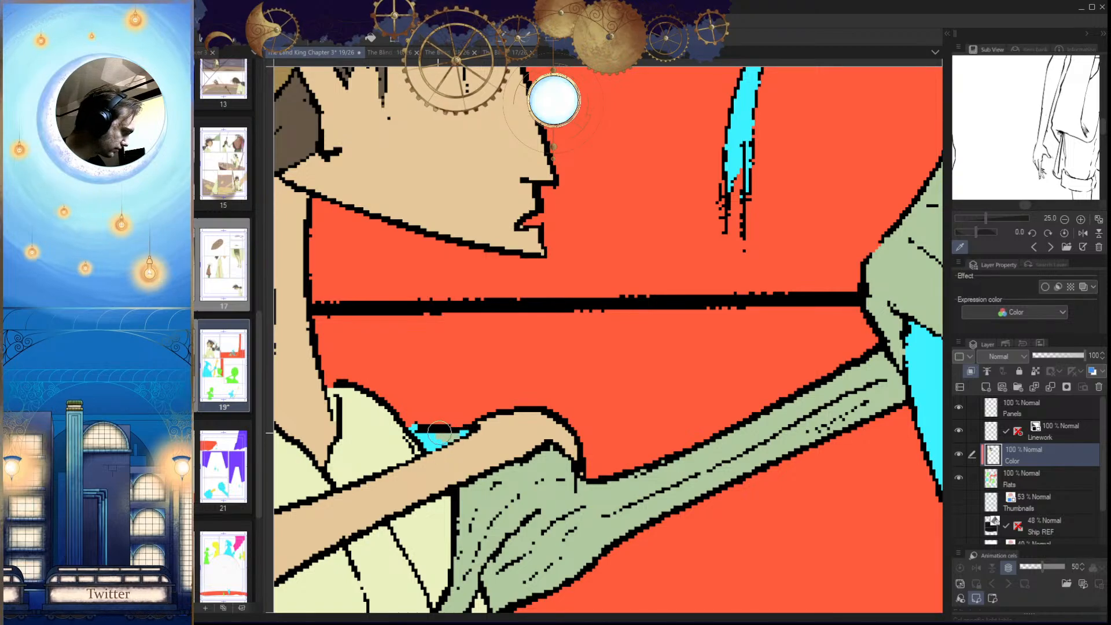
pyautogui.click(1019, 481)
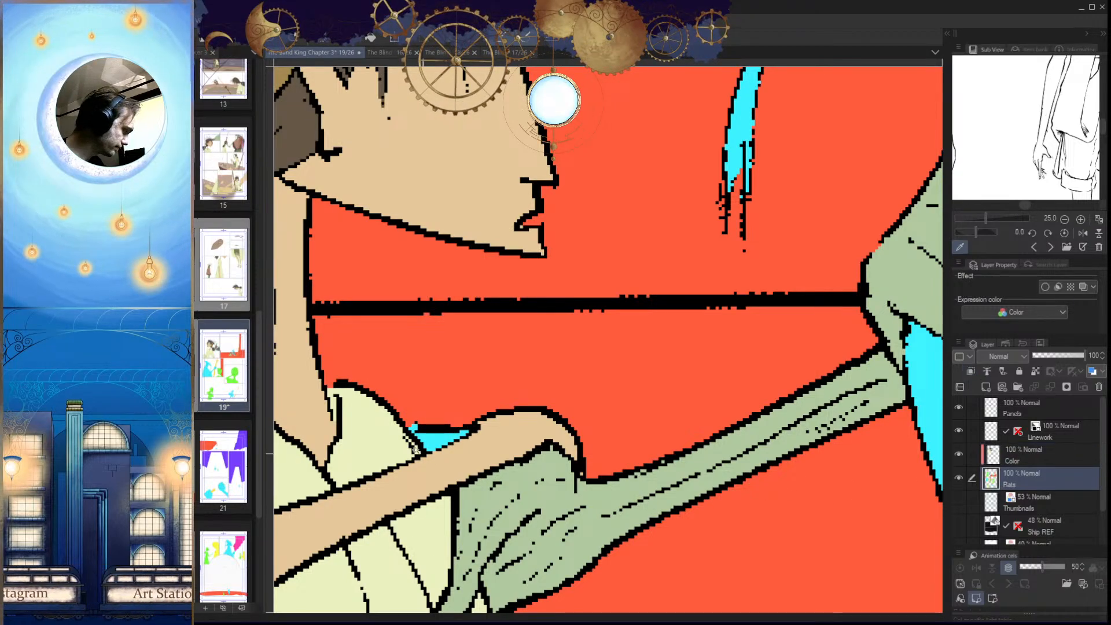
pyautogui.scroll(4, 463, 445)
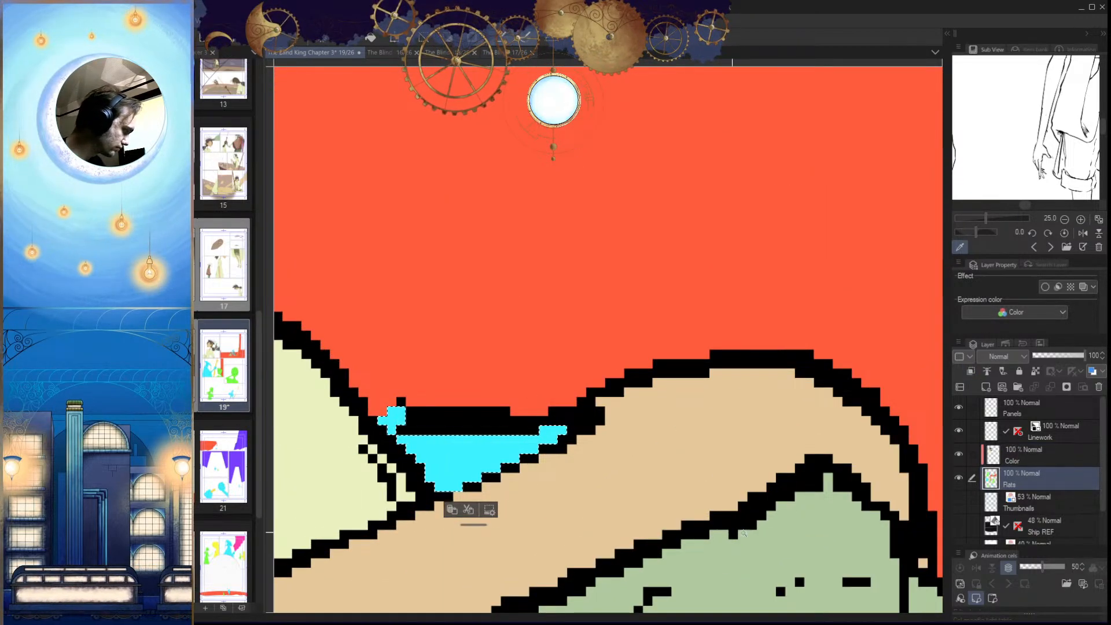
pyautogui.click(1034, 460)
pyautogui.click(492, 453)
pyautogui.click(396, 417)
pyautogui.hotkey('ctrl', 'd')
pyautogui.moveTo(559, 500); pyautogui.dragTo(429, 498)
pyautogui.moveTo(711, 537); pyautogui.dragTo(558, 514)
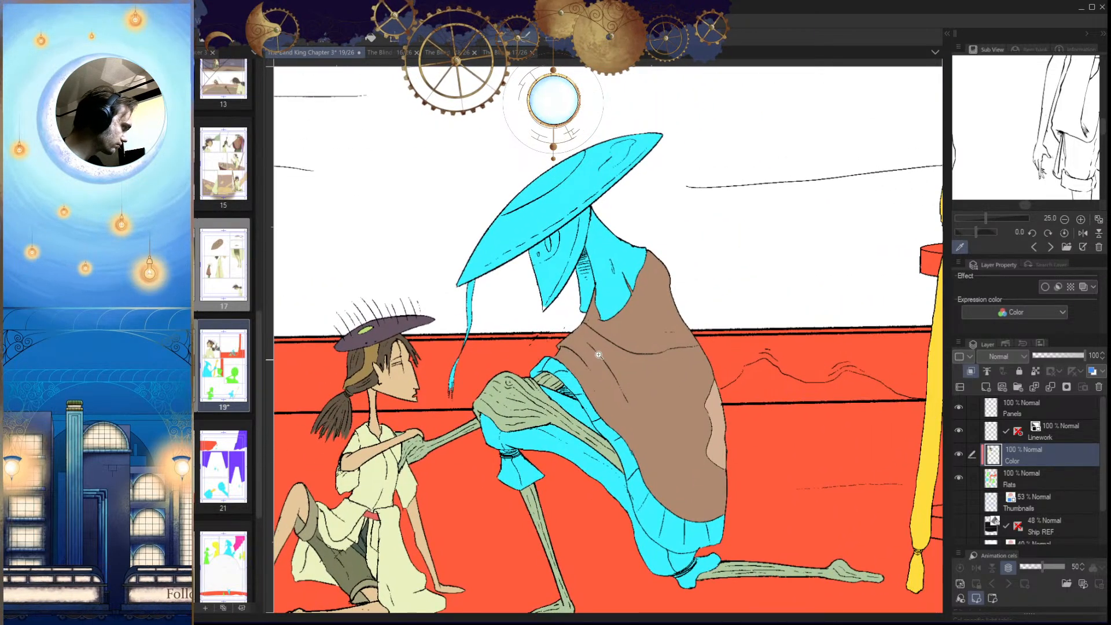
# Step: Sample the face covering's olive tan from the finished reference page and dab it onto the kneeling figure's face covering on the Color layer
pyautogui.click(386, 53)
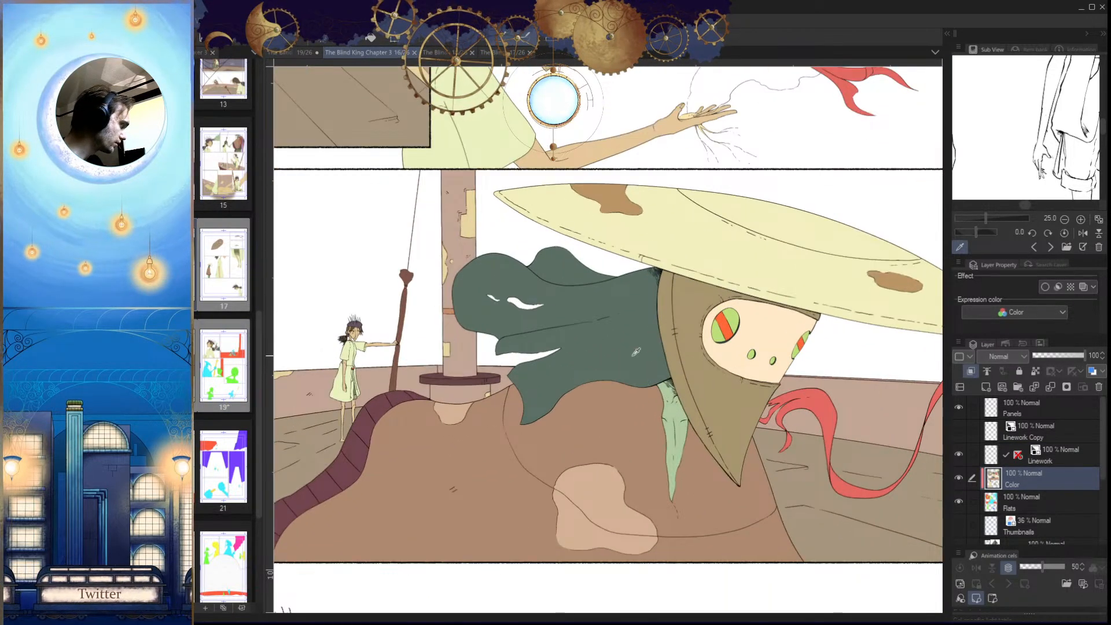
pyautogui.click(288, 53)
pyautogui.moveTo(440, 509); pyautogui.dragTo(515, 521)
pyautogui.click(1006, 482)
pyautogui.moveTo(747, 483); pyautogui.dragTo(712, 486)
pyautogui.moveTo(509, 422); pyautogui.dragTo(597, 546)
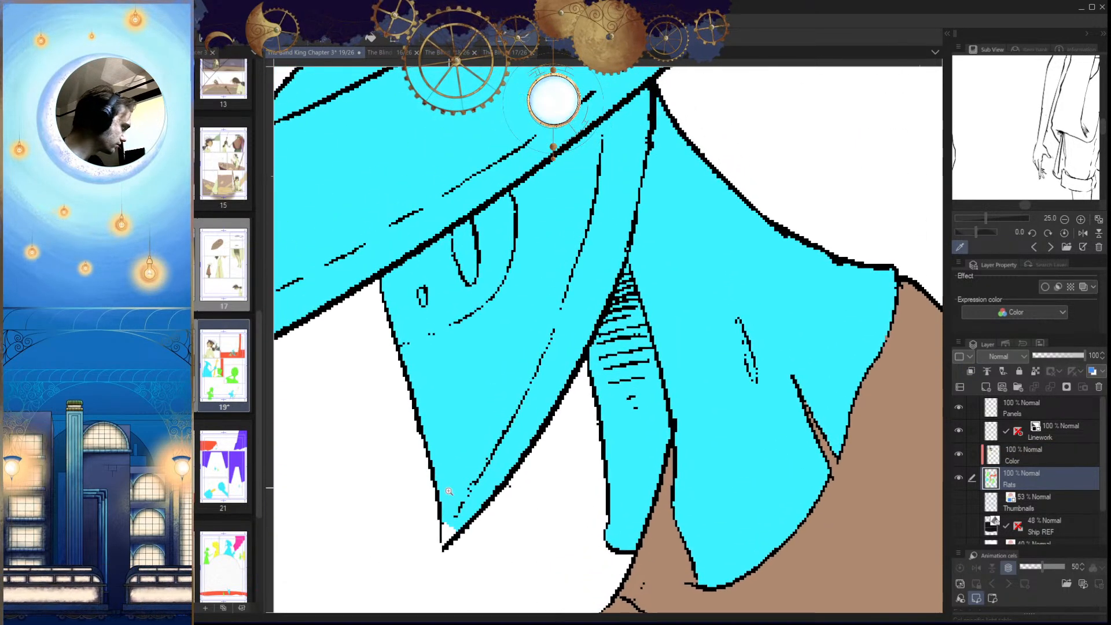
pyautogui.click(1002, 458)
pyautogui.moveTo(533, 328); pyautogui.dragTo(525, 382)
# Step: Paint cyan into the unfilled pointed tip of the kneeling figure's face covering on the Flats layer
pyautogui.click(1009, 483)
pyautogui.moveTo(683, 475); pyautogui.dragTo(712, 453)
pyautogui.moveTo(503, 453); pyautogui.dragTo(578, 453)
pyautogui.moveTo(578, 454); pyautogui.dragTo(606, 378)
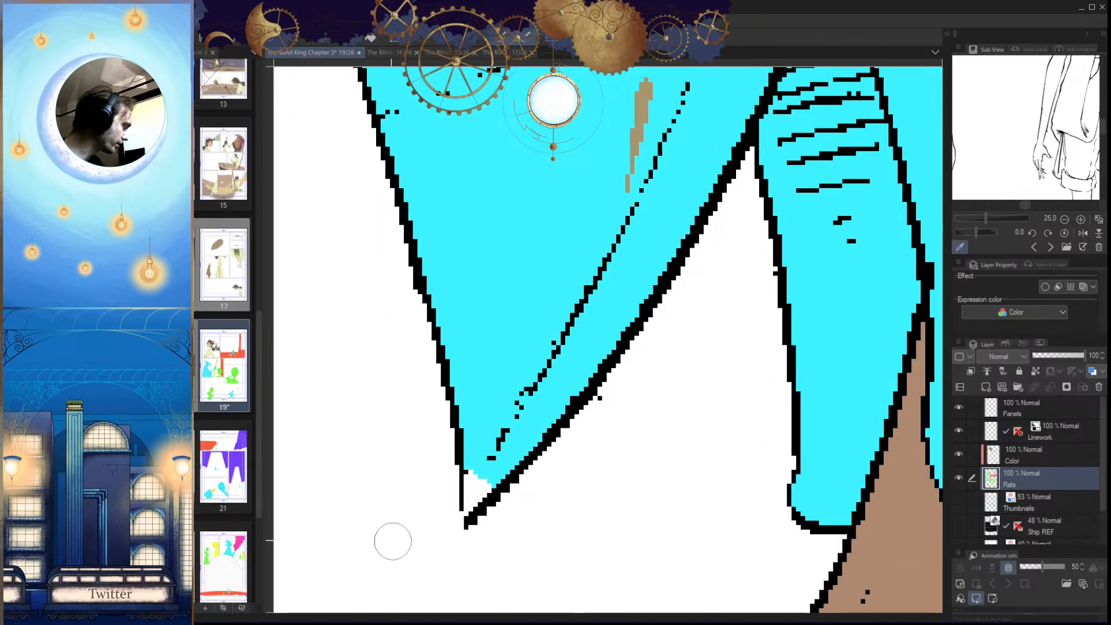
pyautogui.moveTo(393, 542); pyautogui.dragTo(404, 513)
pyautogui.moveTo(483, 449)
pyautogui.mouseDown()
pyautogui.moveTo(482, 471)
pyautogui.moveTo(506, 437)
pyautogui.mouseUp()
pyautogui.scroll(-6, 620, 417)
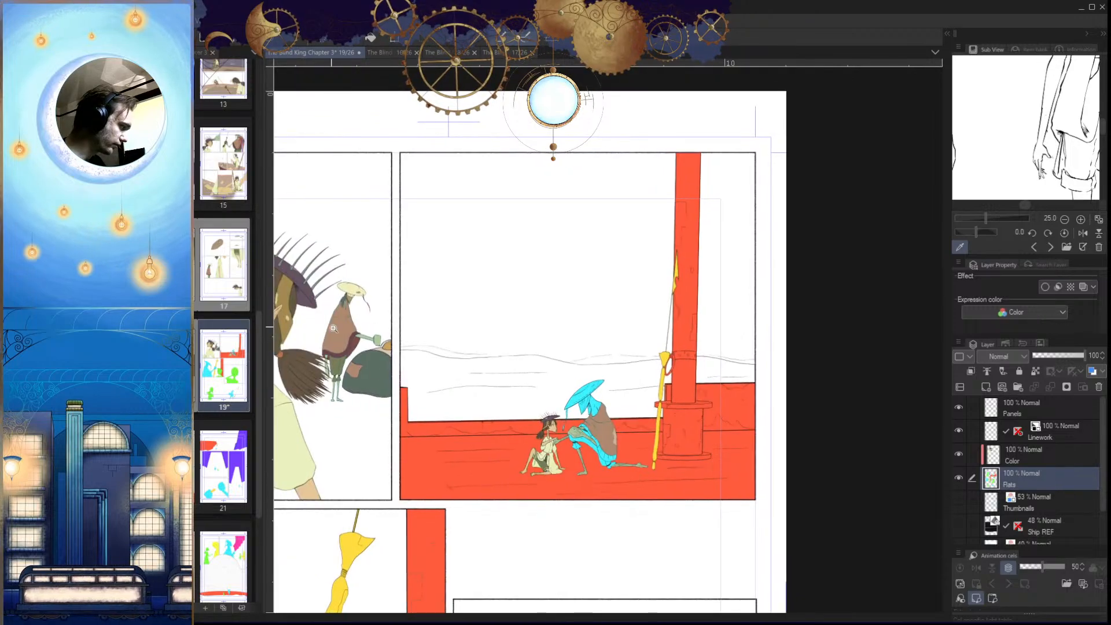
pyautogui.scroll(8, 620, 417)
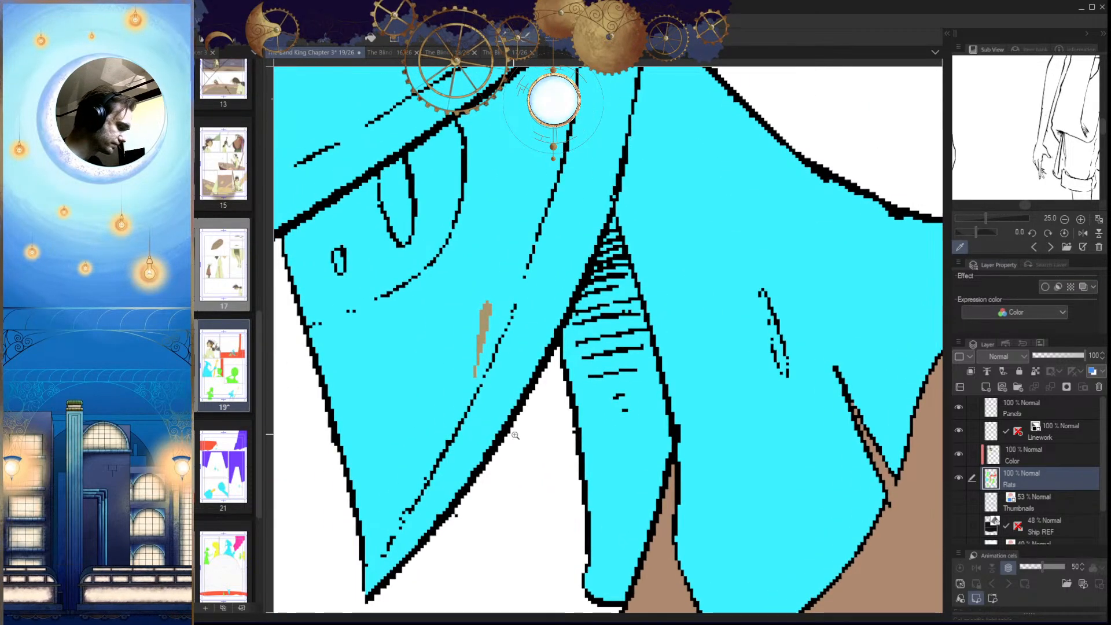
# Step: Select the kneeling figure's face covering below the hat brim, fill it with olive tan on the Color layer, and deselect
pyautogui.click(1040, 452)
pyautogui.moveTo(498, 460); pyautogui.dragTo(536, 482)
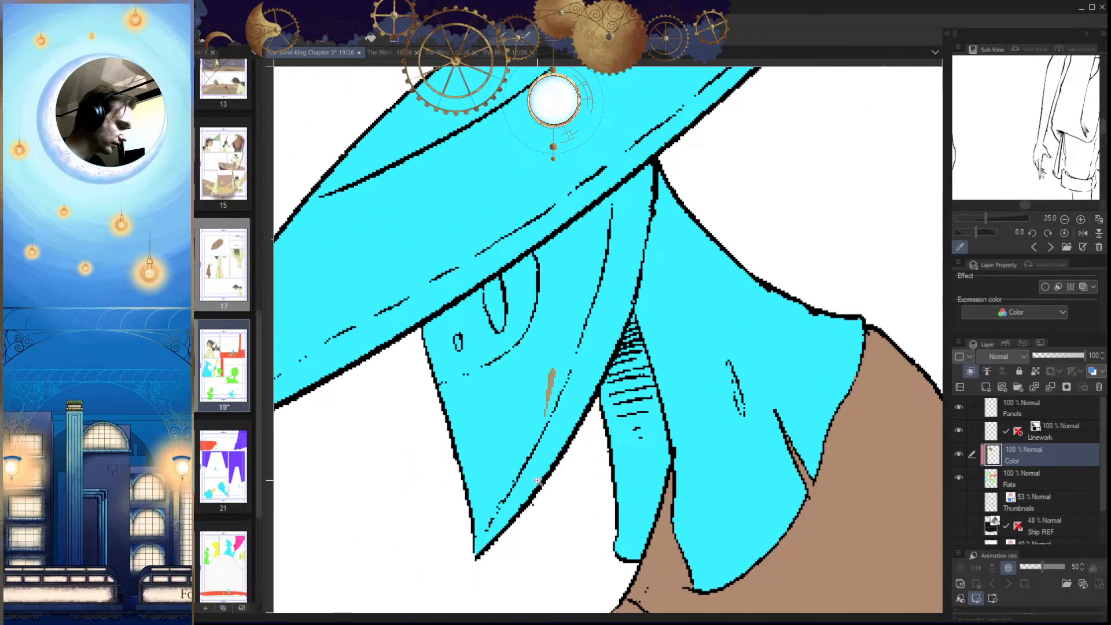
pyautogui.scroll(3, 539, 403)
pyautogui.scroll(-2, 594, 393)
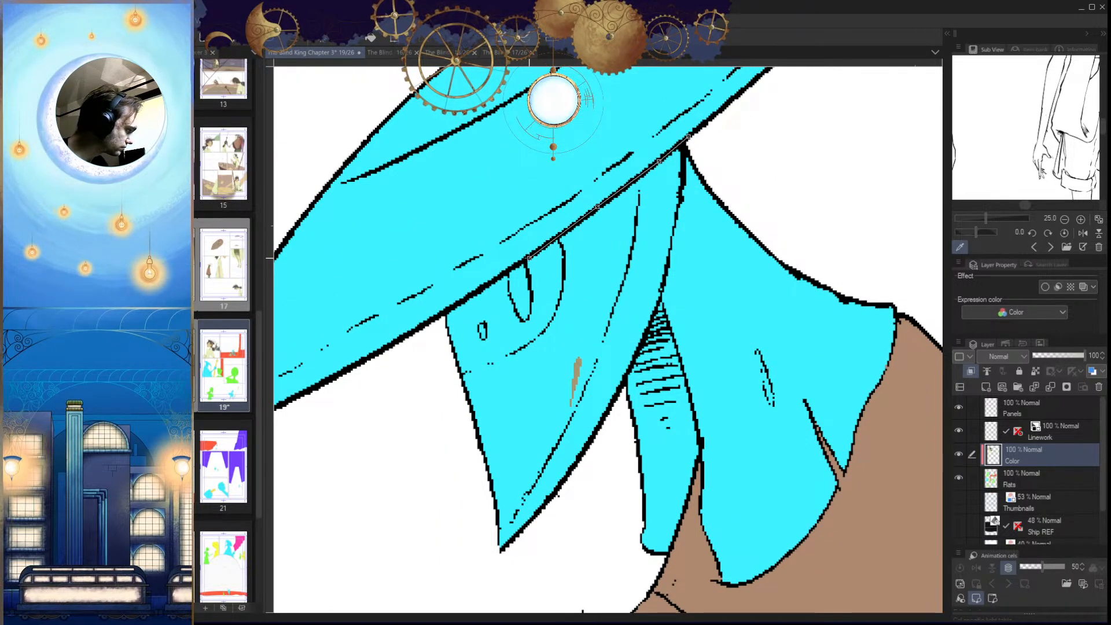
pyautogui.click(423, 352)
pyautogui.click(401, 452)
pyautogui.click(567, 553)
pyautogui.click(607, 478)
pyautogui.click(629, 371)
pyautogui.click(673, 235)
pyautogui.click(682, 193)
pyautogui.click(690, 137)
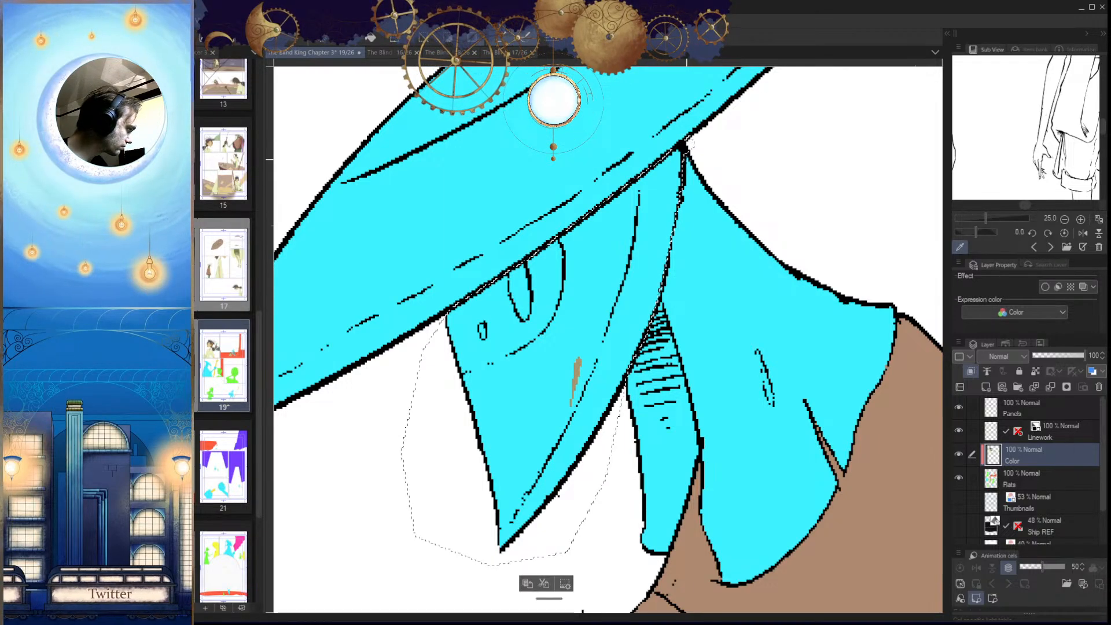
pyautogui.hotkey('alt', 'Delete')
pyautogui.hotkey('ctrl', 'd')
pyautogui.moveTo(555, 381); pyautogui.dragTo(572, 385)
pyautogui.scroll(-5, 571, 385)
pyautogui.moveTo(503, 513); pyautogui.dragTo(452, 532)
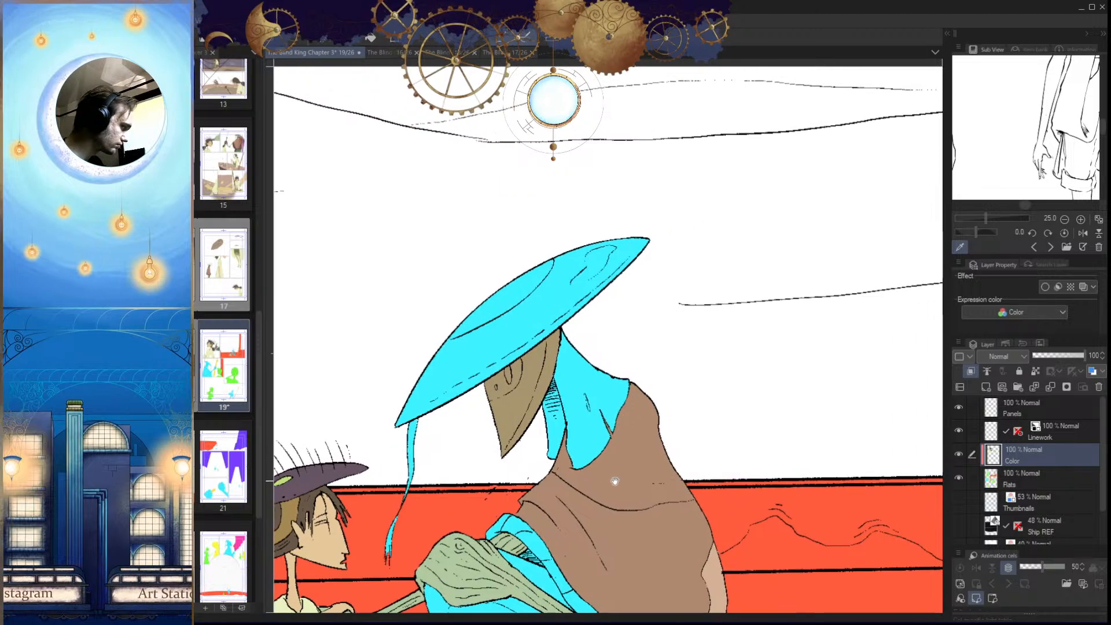
# Step: Select the kneeling figure's neck scarf, fill it with dark gray-green on the Color layer, and clear the selection
pyautogui.scroll(5, 592, 416)
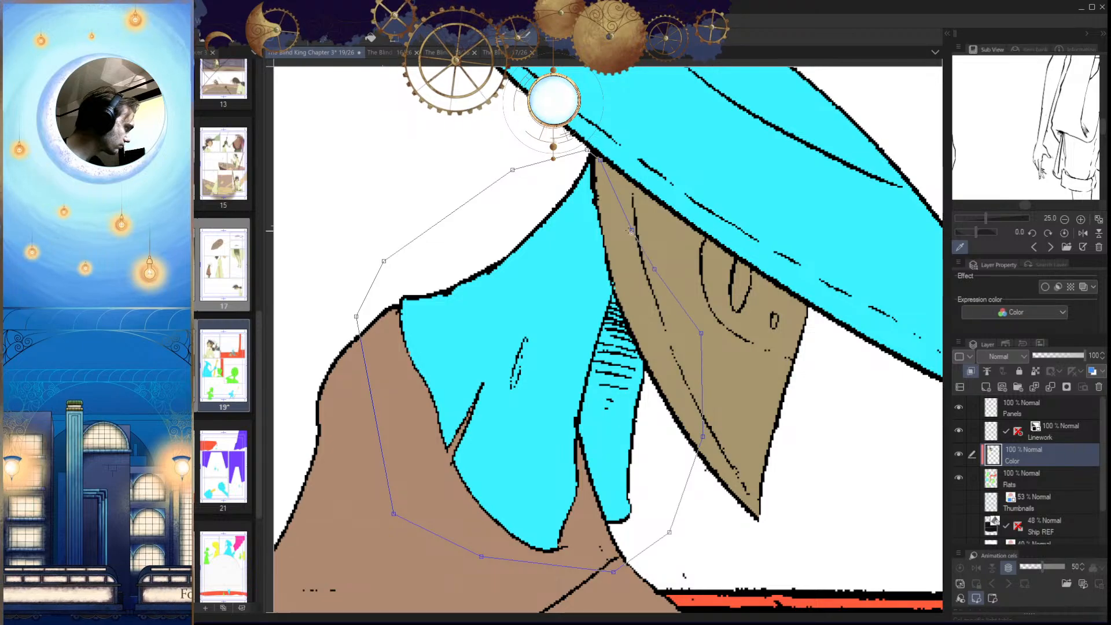
pyautogui.click(632, 230)
pyautogui.hotkey('alt', 'Delete')
pyautogui.hotkey('ctrl', 'd')
pyautogui.moveTo(633, 439); pyautogui.dragTo(657, 384)
pyautogui.scroll(-6, 657, 384)
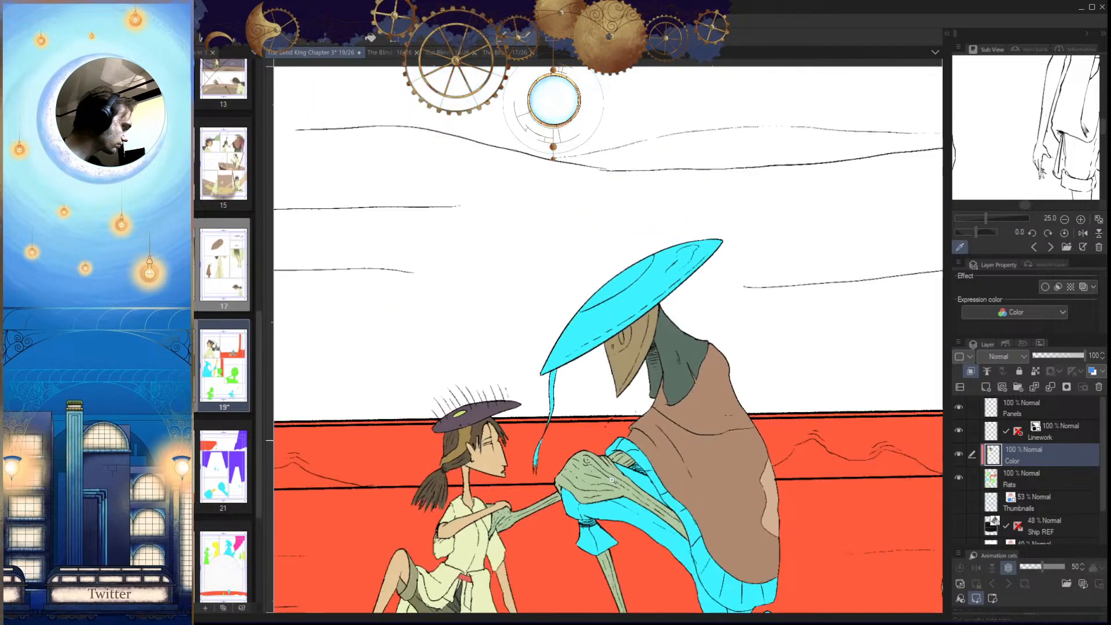
# Step: Check the hat's color on the finished reference page, select the kneeling figure's whole hat, fill it with pale yellow, and deselect
pyautogui.scroll(5, 657, 351)
pyautogui.click(392, 53)
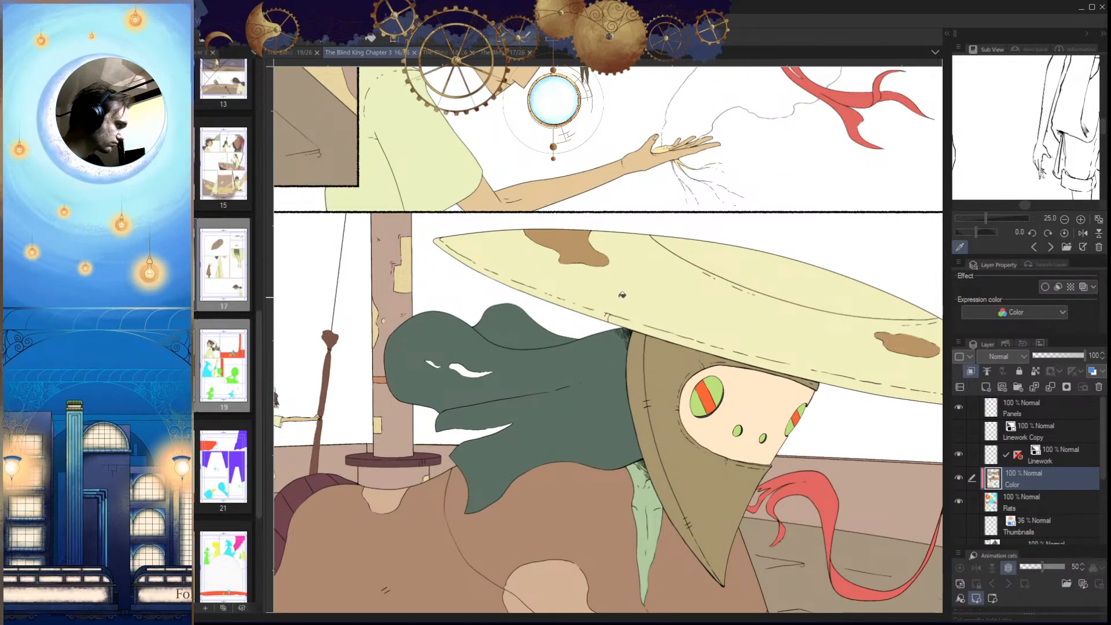
pyautogui.click(296, 54)
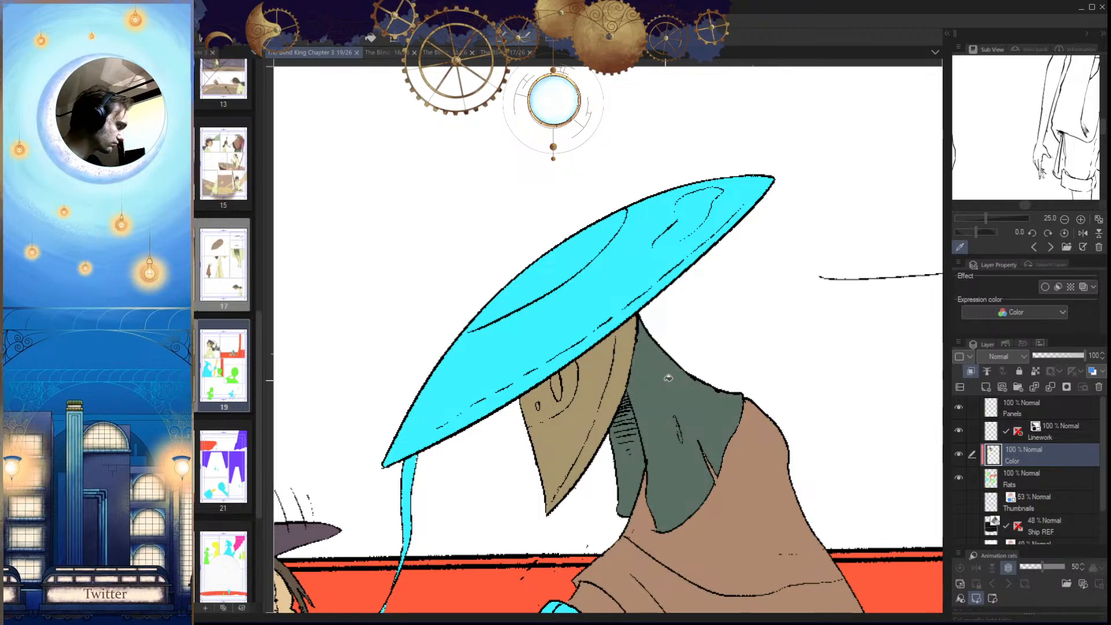
pyautogui.moveTo(675, 376); pyautogui.dragTo(700, 375)
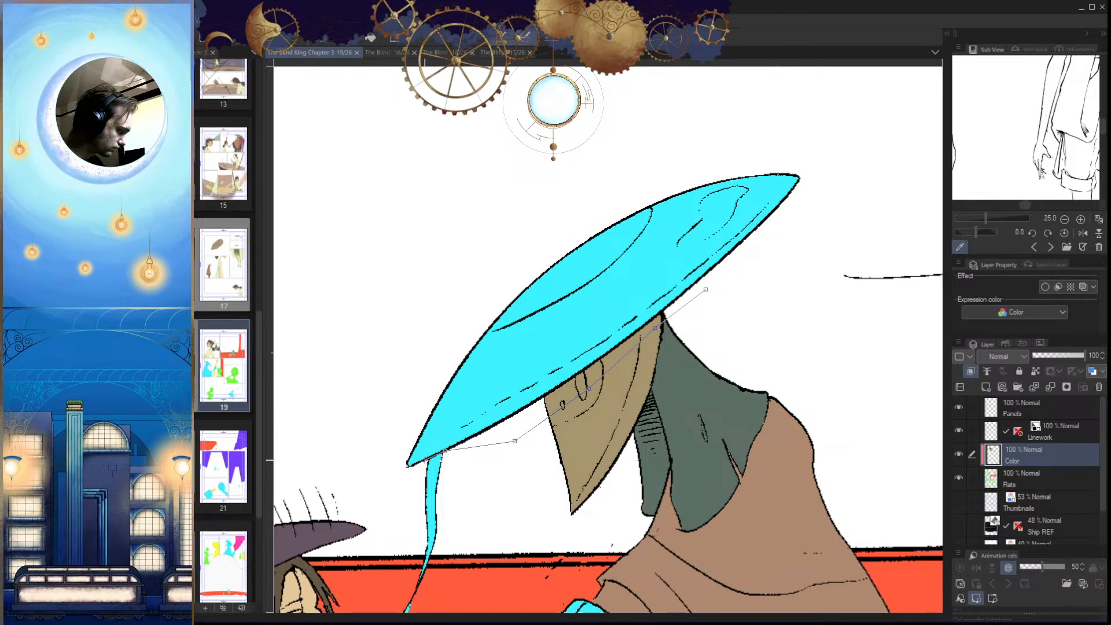
pyautogui.click(705, 116)
pyautogui.click(821, 119)
pyautogui.click(846, 150)
pyautogui.click(831, 198)
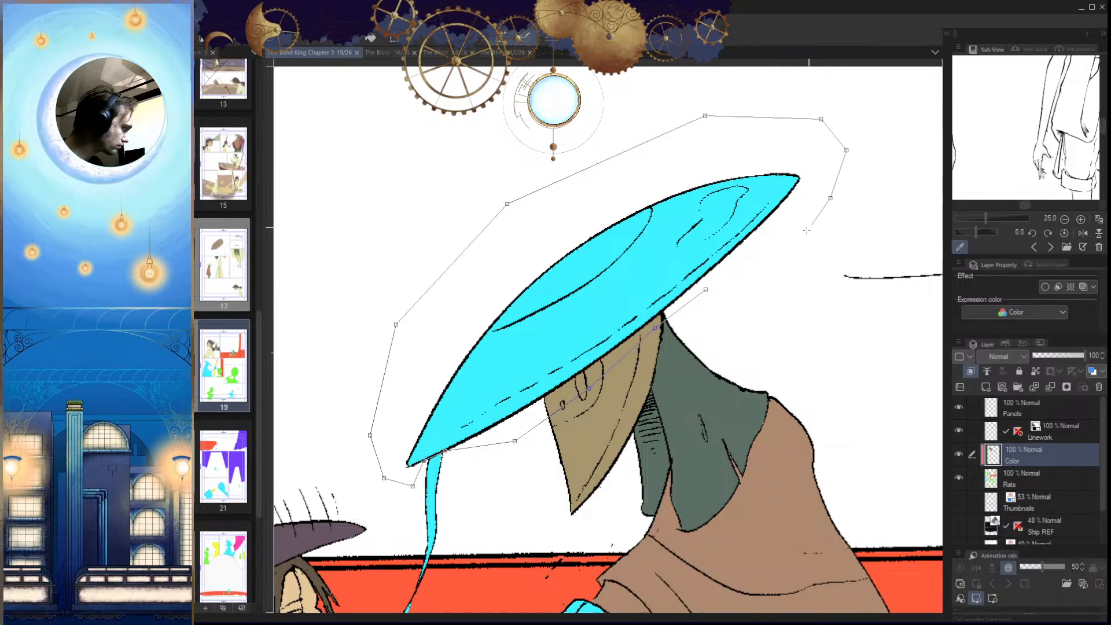
pyautogui.click(707, 289)
pyautogui.click(671, 278)
pyautogui.hotkey('ctrl', 'd')
# Step: Paint a pale peach line along the curved lower edge of the kneeling figure's face opening, redoing unsatisfactory strokes
pyautogui.moveTo(688, 337); pyautogui.dragTo(632, 363)
pyautogui.moveTo(632, 364); pyautogui.dragTo(680, 370)
pyautogui.moveTo(570, 418); pyautogui.dragTo(596, 428)
pyautogui.moveTo(533, 448); pyautogui.dragTo(413, 499)
pyautogui.hotkey('ctrl', 'z')
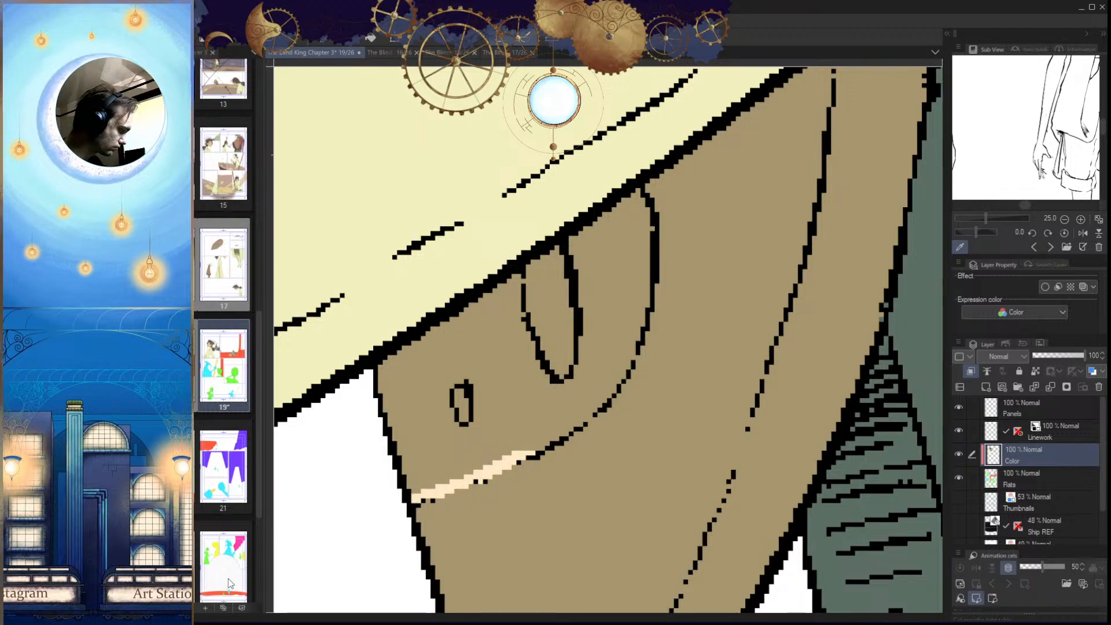
pyautogui.moveTo(642, 371); pyautogui.dragTo(609, 404)
pyautogui.moveTo(603, 230)
pyautogui.mouseDown()
pyautogui.moveTo(605, 365)
pyautogui.moveTo(498, 486)
pyautogui.mouseUp()
pyautogui.hotkey('ctrl', 'z')
pyautogui.moveTo(612, 316)
pyautogui.mouseDown()
pyautogui.moveTo(574, 413)
pyautogui.moveTo(445, 521)
pyautogui.mouseUp()
pyautogui.hotkey('ctrl', 'z')
pyautogui.moveTo(609, 358)
pyautogui.mouseDown()
pyautogui.moveTo(603, 376)
pyautogui.moveTo(464, 487)
pyautogui.mouseUp()
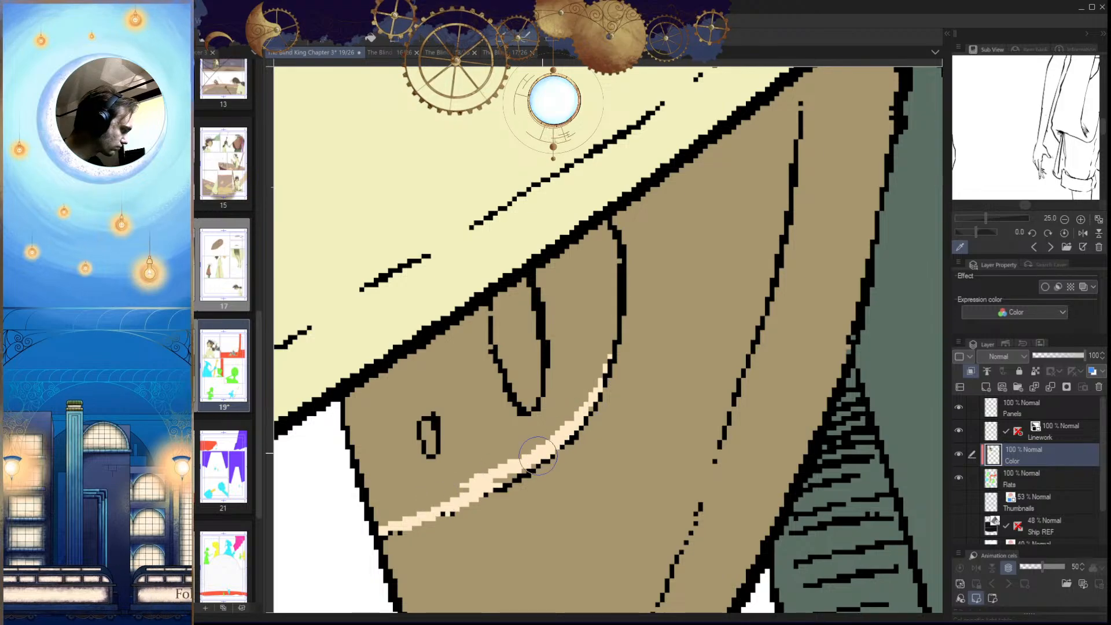
pyautogui.moveTo(596, 401); pyautogui.dragTo(585, 413)
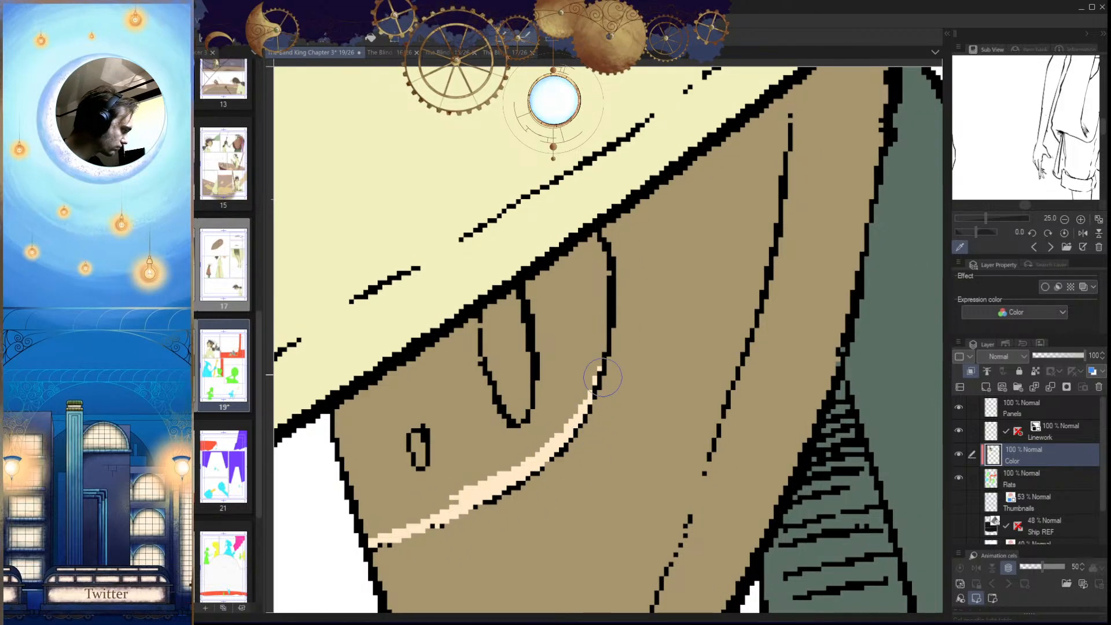
# Step: Close the pale peach outline around the face opening and fill its interior with the same peach
pyautogui.moveTo(593, 232)
pyautogui.mouseDown()
pyautogui.moveTo(602, 317)
pyautogui.moveTo(579, 440)
pyautogui.mouseUp()
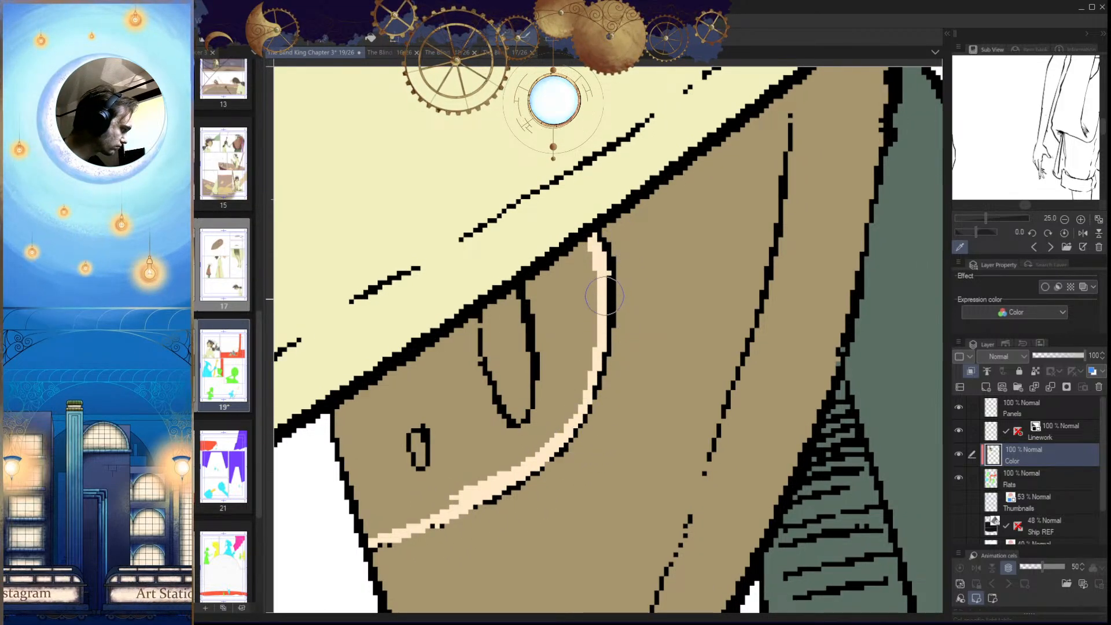
pyautogui.moveTo(576, 330); pyautogui.dragTo(608, 315)
pyautogui.moveTo(629, 226)
pyautogui.mouseDown()
pyautogui.moveTo(310, 469)
pyautogui.moveTo(416, 400)
pyautogui.moveTo(569, 264)
pyautogui.moveTo(409, 369)
pyautogui.moveTo(287, 480)
pyautogui.moveTo(374, 392)
pyautogui.moveTo(406, 524)
pyautogui.mouseUp()
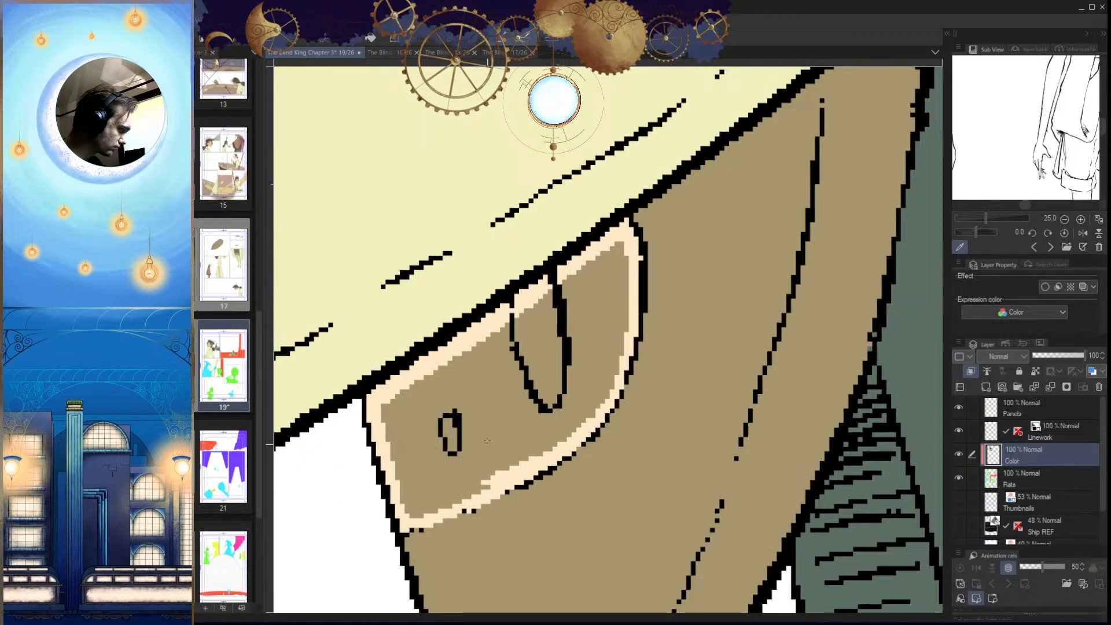
pyautogui.press('g')
pyautogui.click(492, 423)
pyautogui.scroll(-10, 582, 370)
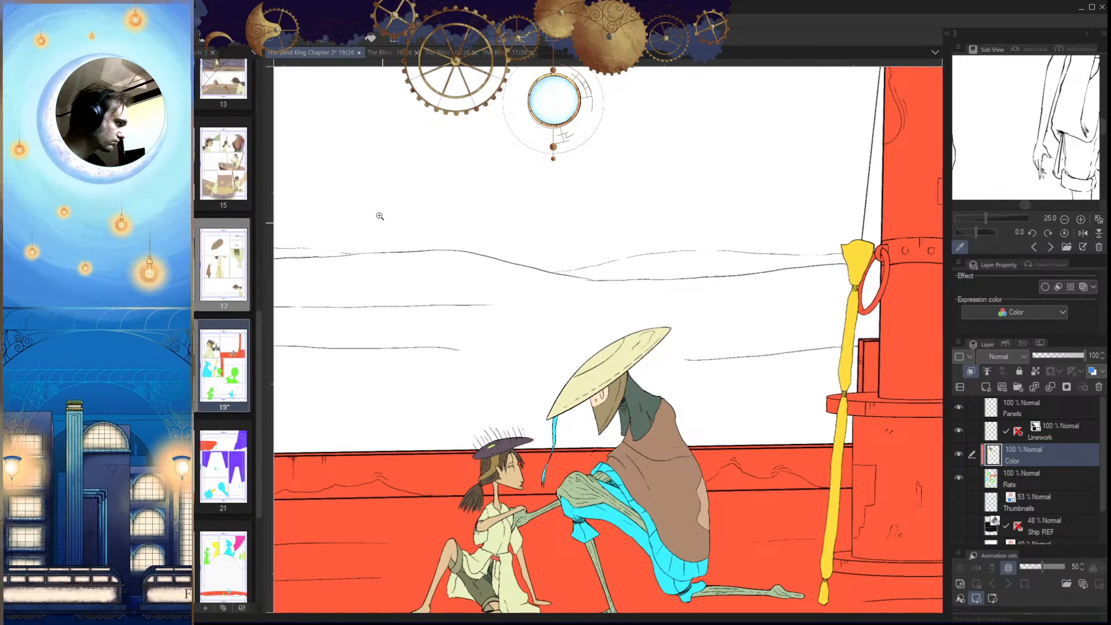
# Step: Sample the eye's light green from the reference page and fill the kneeling figure's eye and small face hole with it
pyautogui.click(392, 53)
pyautogui.scroll(3, 726, 415)
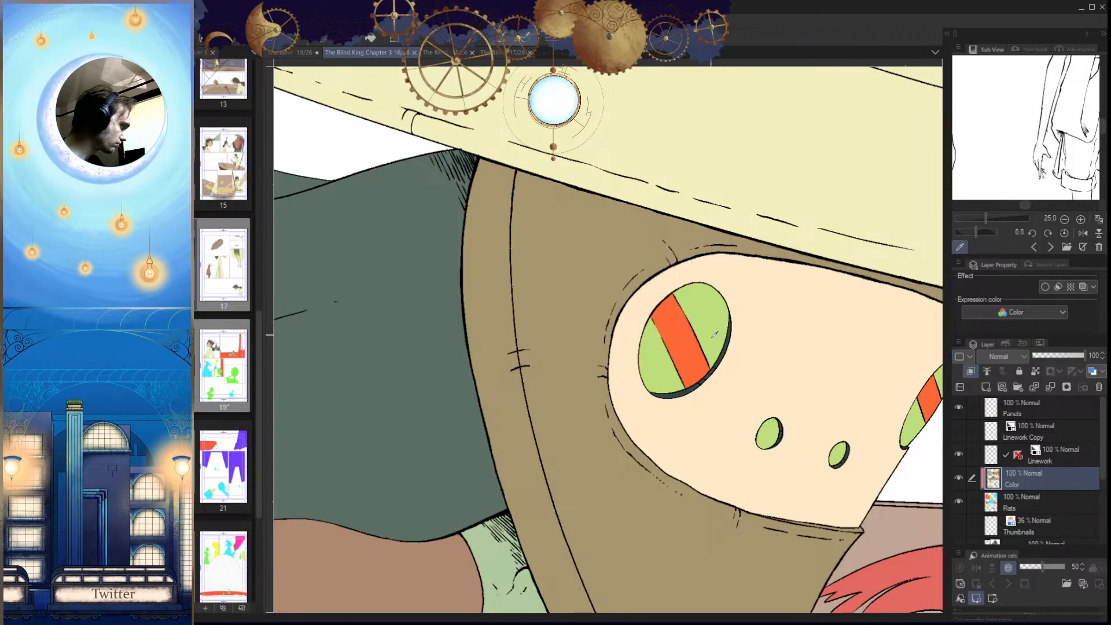
pyautogui.click(300, 52)
pyautogui.scroll(3, 669, 386)
pyautogui.scroll(5, 668, 386)
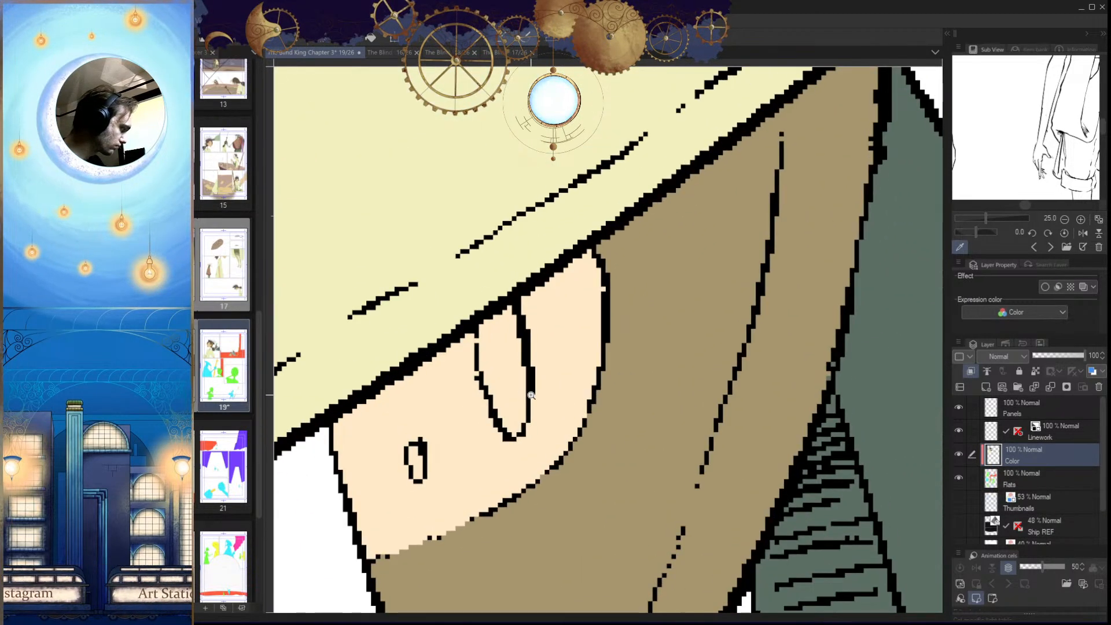
pyautogui.click(501, 370)
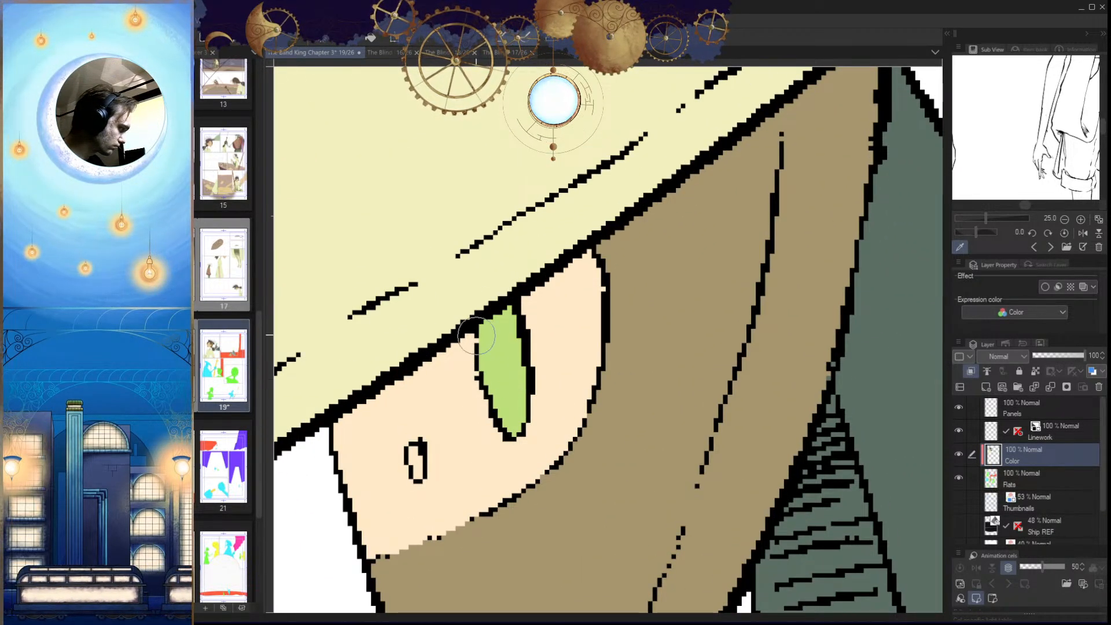
pyautogui.moveTo(484, 377); pyautogui.dragTo(534, 313)
pyautogui.moveTo(478, 411); pyautogui.dragTo(487, 411)
pyautogui.click(464, 399)
pyautogui.scroll(-5, 508, 417)
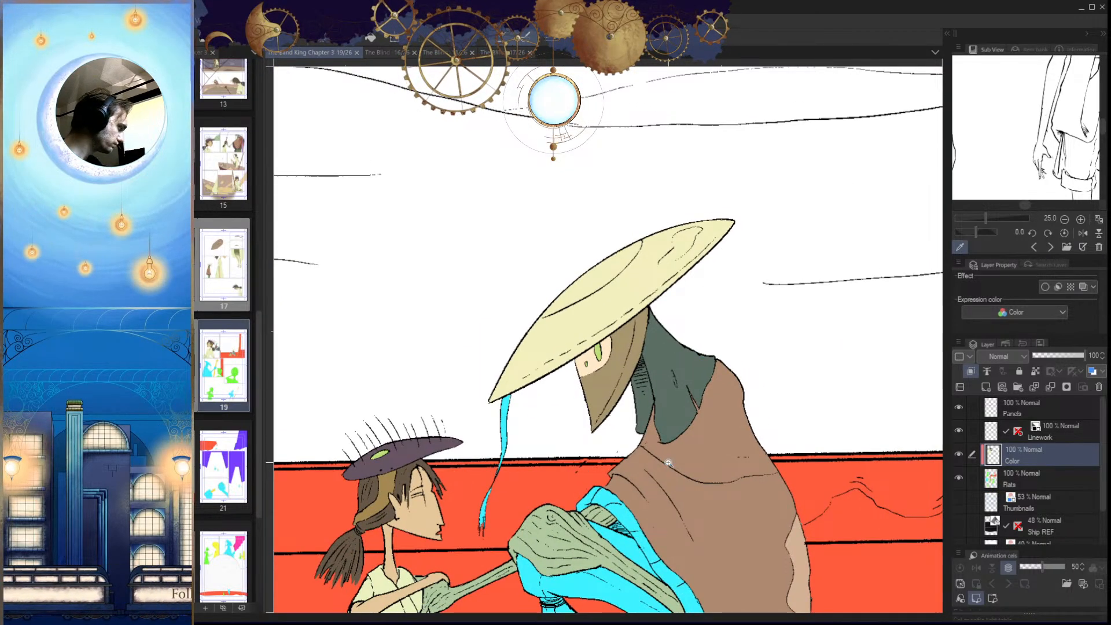
# Step: Sample the maroon of the cloak's hem band from the finished reference page
pyautogui.scroll(-3, 702, 363)
pyautogui.moveTo(711, 540); pyautogui.dragTo(677, 537)
pyautogui.click(383, 53)
pyautogui.scroll(-5, 683, 370)
pyautogui.moveTo(679, 405); pyautogui.dragTo(682, 373)
pyautogui.scroll(3, 425, 411)
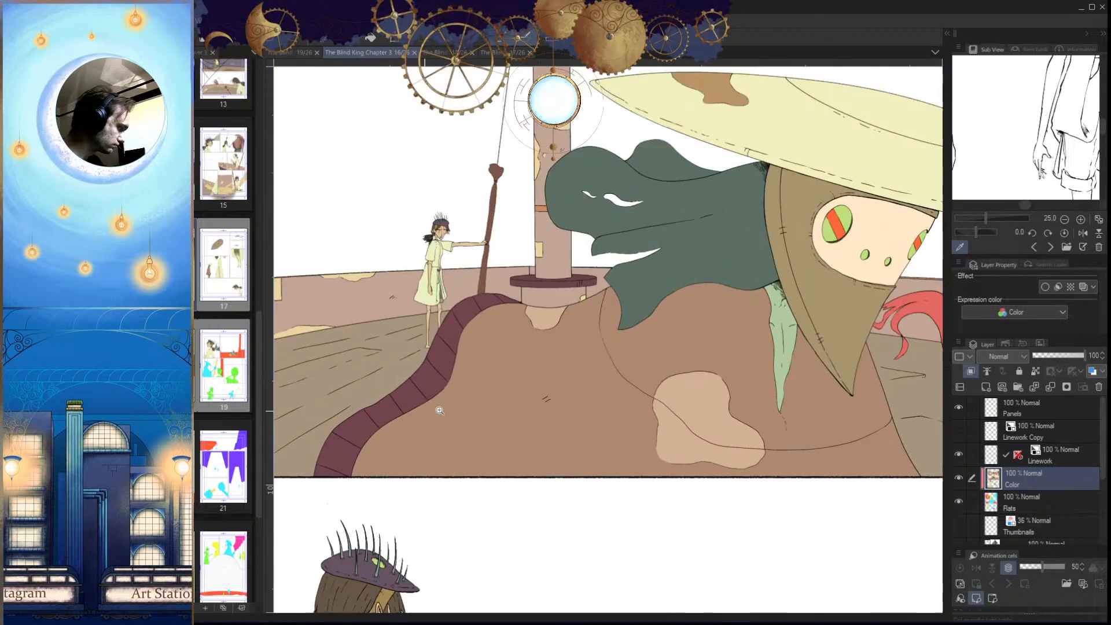
pyautogui.scroll(4, 647, 451)
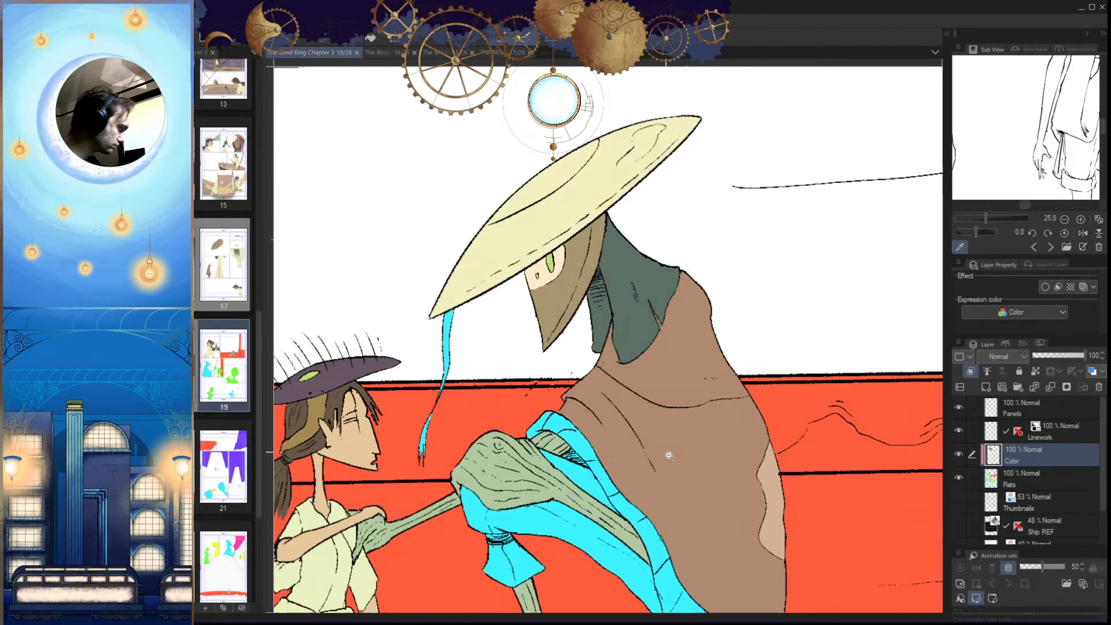
pyautogui.click(545, 371)
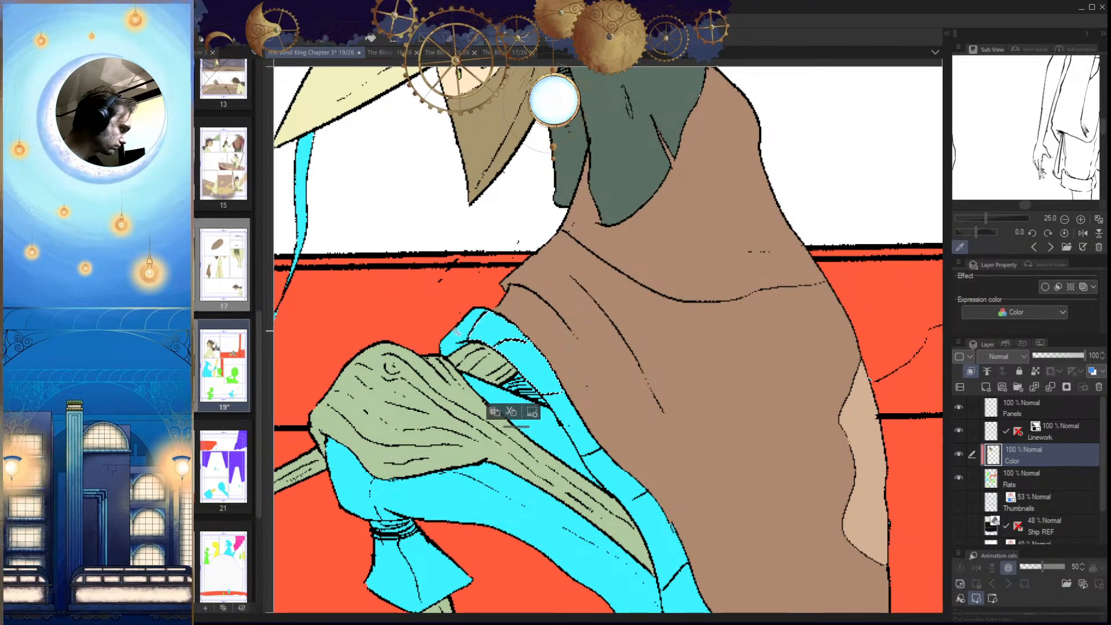
pyautogui.moveTo(649, 507); pyautogui.dragTo(578, 432)
pyautogui.scroll(2, 516, 368)
pyautogui.hotkey('ctrl', 'd')
pyautogui.scroll(-3, 547, 459)
pyautogui.moveTo(491, 468); pyautogui.dragTo(498, 472)
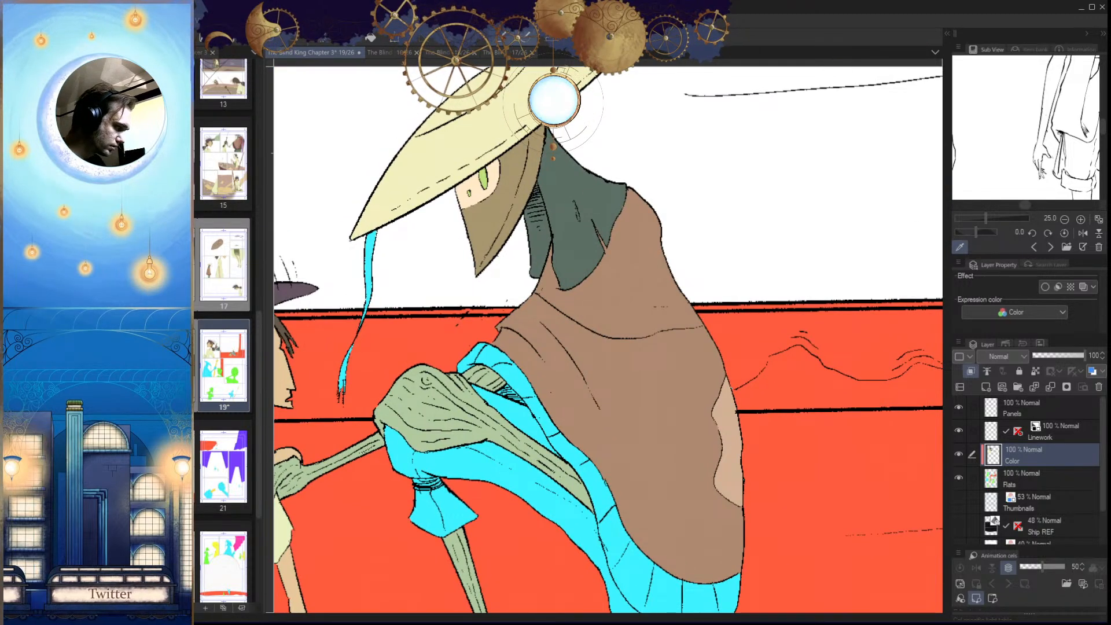
# Step: Select the hem band along the kneeling figure's cloak, fill it with maroon on the Color layer, and deselect
pyautogui.scroll(2, 521, 368)
pyautogui.moveTo(603, 455); pyautogui.dragTo(533, 323)
pyautogui.click(513, 358)
pyautogui.click(583, 418)
pyautogui.moveTo(647, 498); pyautogui.dragTo(506, 178)
pyautogui.click(570, 358)
pyautogui.click(666, 454)
pyautogui.moveTo(861, 547); pyautogui.dragTo(651, 478)
pyautogui.scroll(-3, 625, 427)
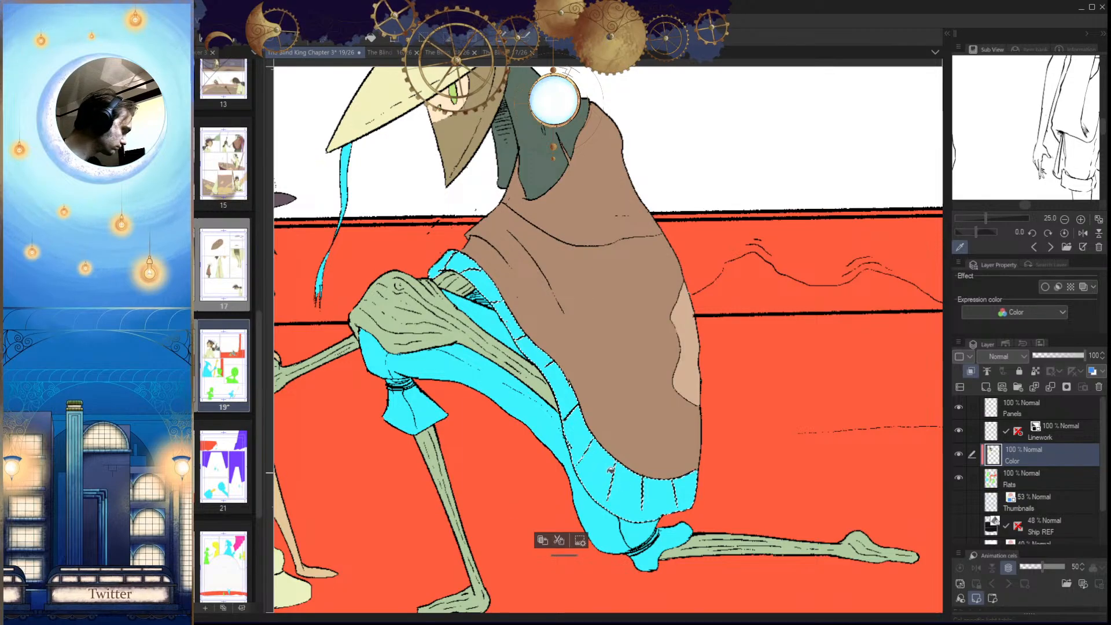
pyautogui.click(610, 471)
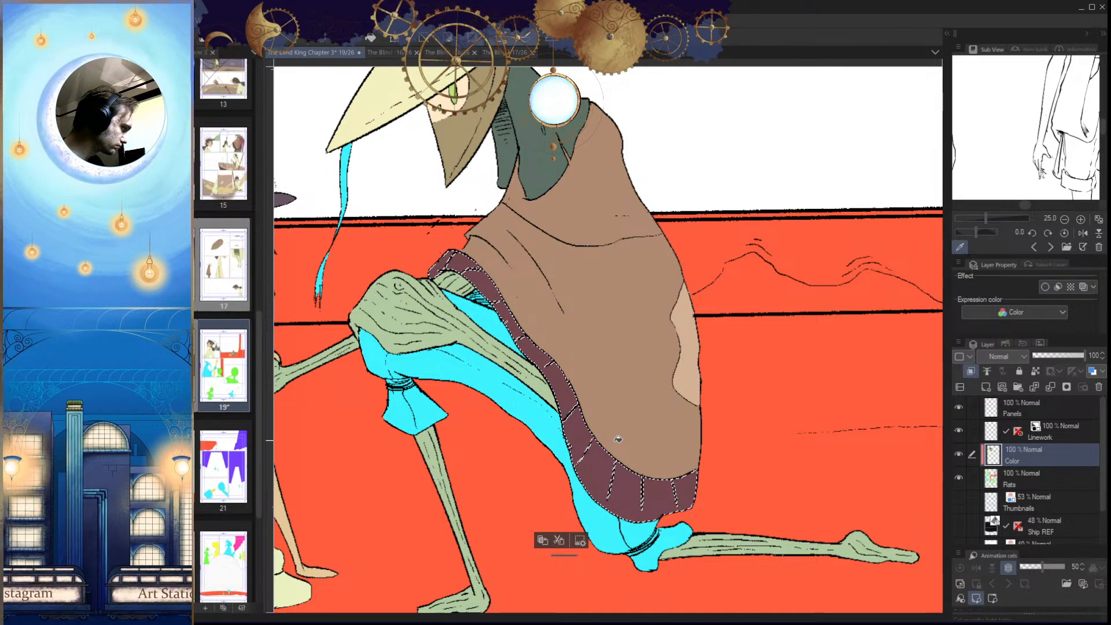
pyautogui.hotkey('ctrl', 'd')
# Step: Paint the hatched underside of the cloak, between the hem and the kneeling figure's thigh, reddish brown on the Color layer
pyautogui.scroll(-6, 618, 457)
pyautogui.scroll(-3, 620, 480)
pyautogui.scroll(8, 546, 514)
pyautogui.scroll(-3, 523, 454)
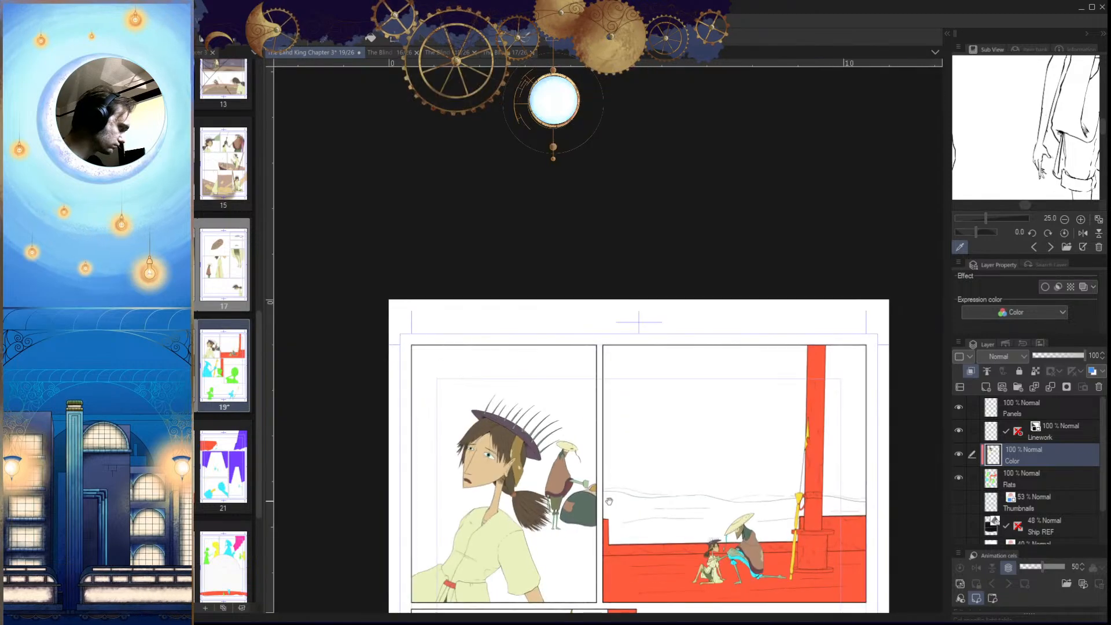
pyautogui.scroll(10, 670, 498)
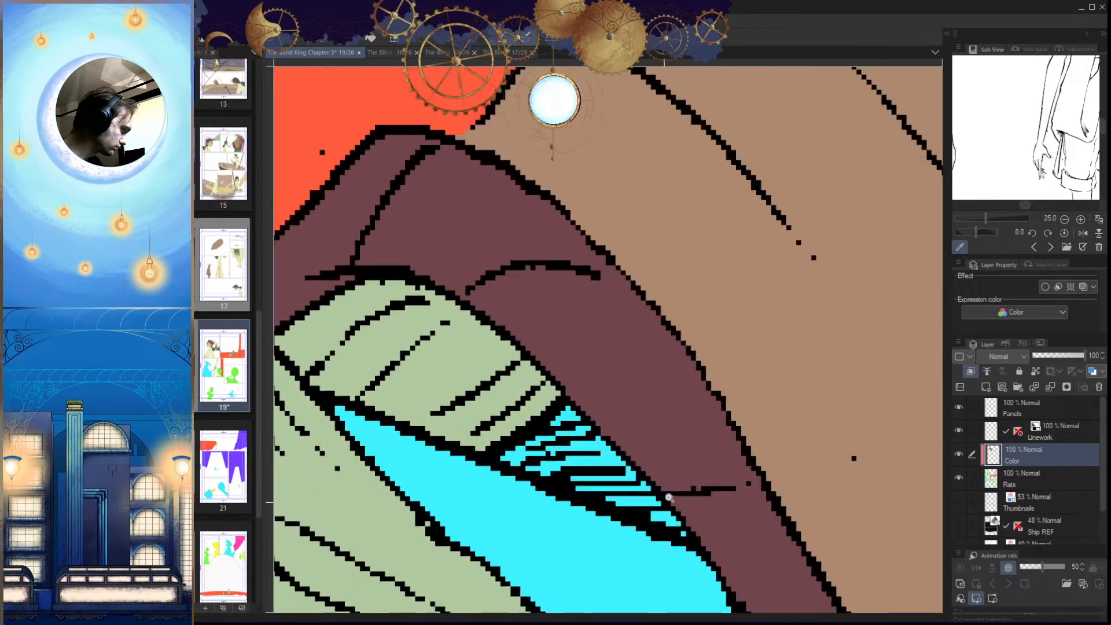
pyautogui.moveTo(664, 502); pyautogui.dragTo(669, 502)
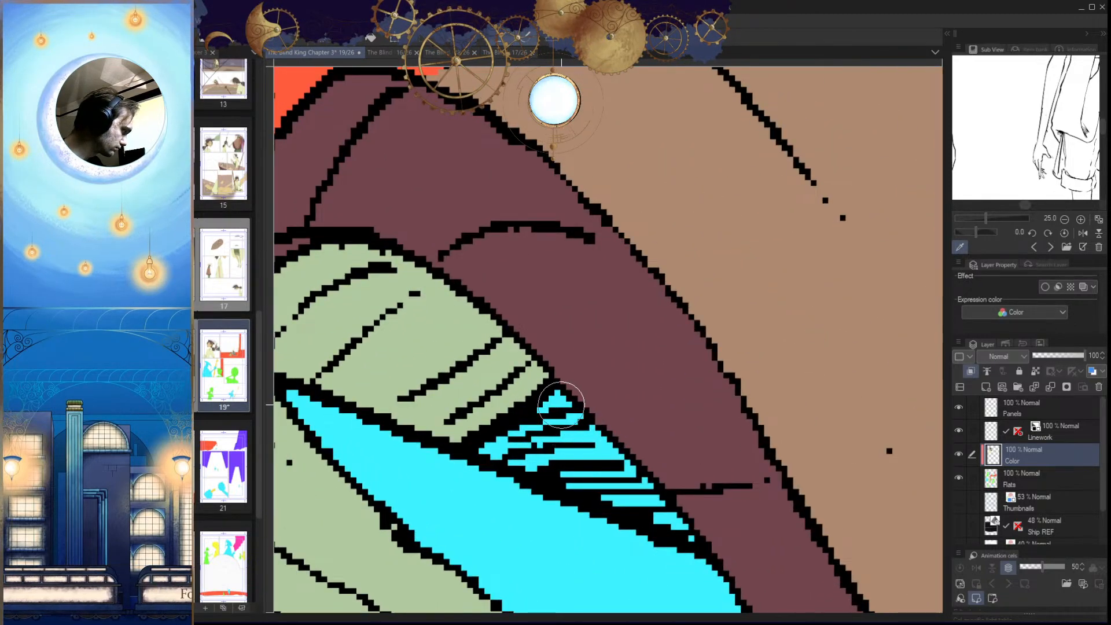
pyautogui.press('h')
pyautogui.moveTo(676, 430)
pyautogui.mouseDown()
pyautogui.moveTo(747, 350)
pyautogui.moveTo(687, 366)
pyautogui.moveTo(603, 448)
pyautogui.mouseUp()
pyautogui.moveTo(787, 365); pyautogui.dragTo(680, 413)
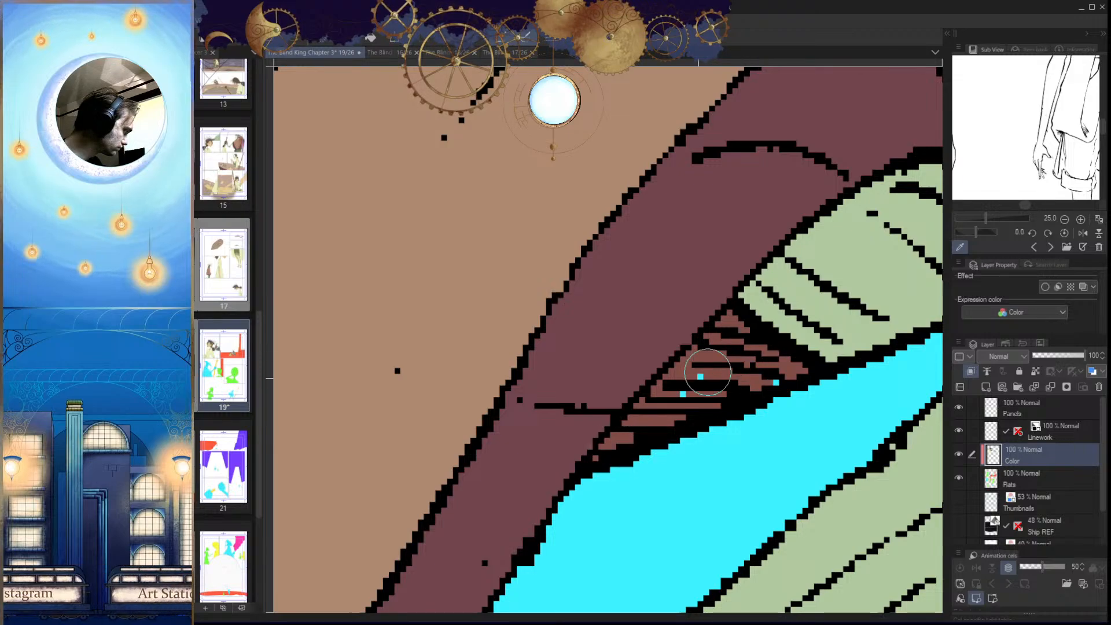
pyautogui.moveTo(746, 384); pyautogui.dragTo(726, 395)
pyautogui.moveTo(728, 398); pyautogui.dragTo(637, 510)
pyautogui.press('h')
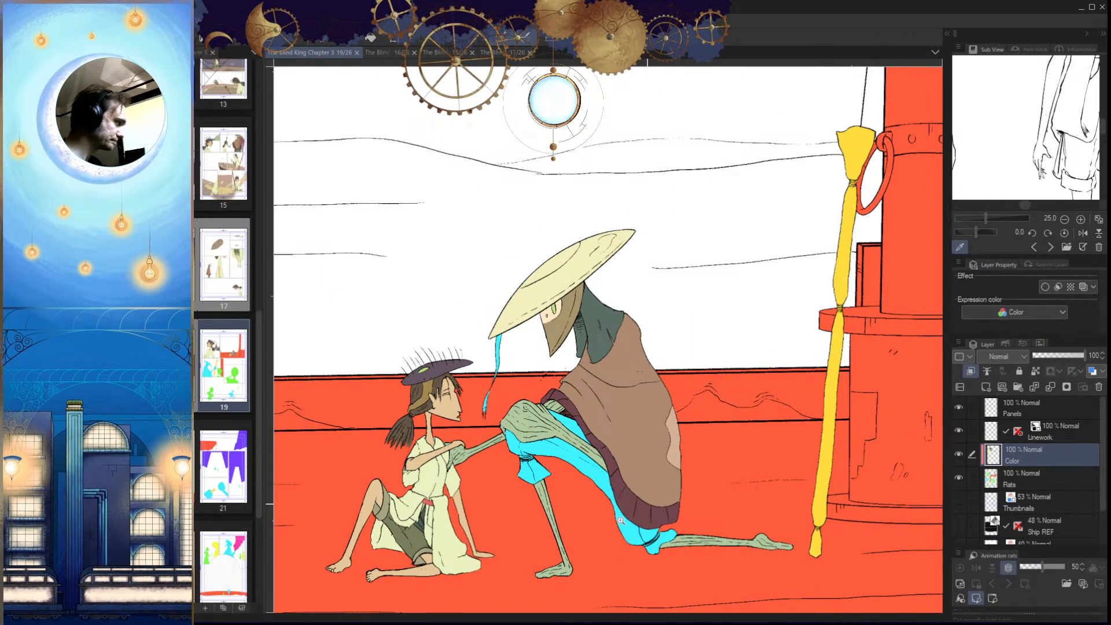
# Step: Sample olive green from the standing figure's trousers in the first panel and fill the kneeling figure's trouser legs with it
pyautogui.moveTo(505, 282); pyautogui.dragTo(454, 306)
pyautogui.moveTo(455, 307); pyautogui.dragTo(611, 373)
pyautogui.moveTo(307, 359); pyautogui.dragTo(503, 376)
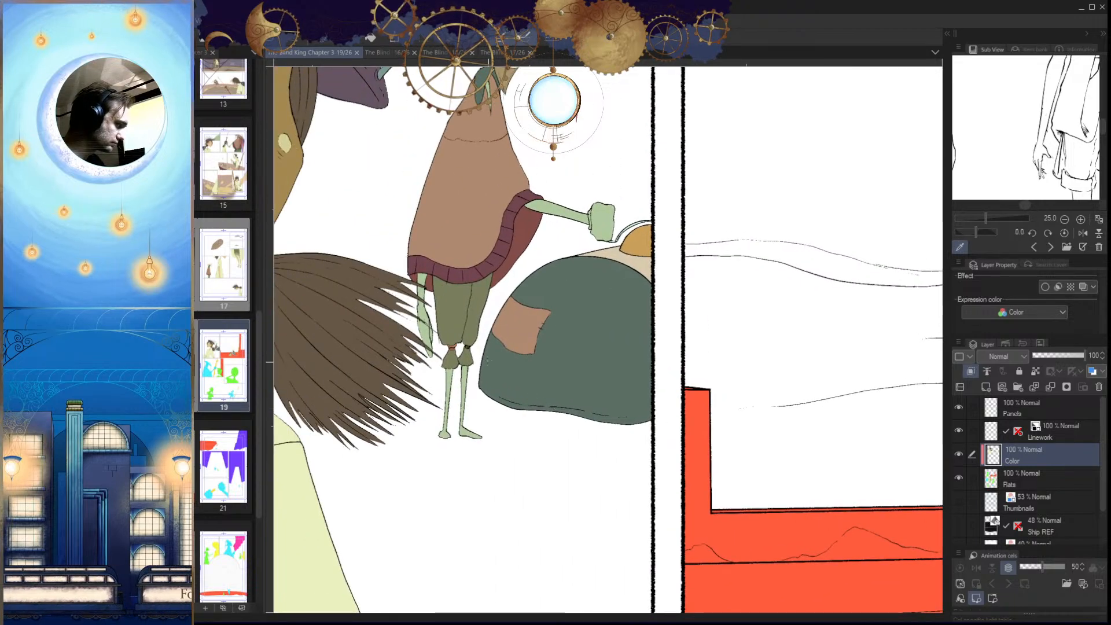
pyautogui.moveTo(622, 449); pyautogui.dragTo(570, 463)
pyautogui.moveTo(671, 521); pyautogui.dragTo(392, 464)
pyautogui.moveTo(564, 434); pyautogui.dragTo(674, 426)
pyautogui.press('w')
pyautogui.click(585, 421)
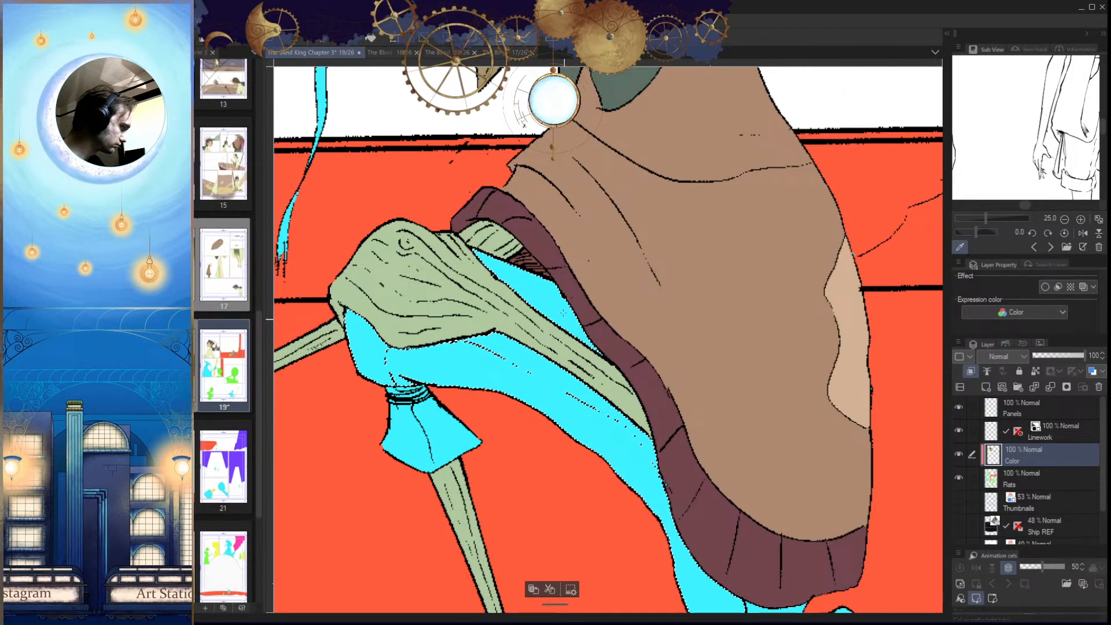
pyautogui.hotkey('alt', 'Delete')
# Step: Fill the back knee area and back cuff of the trousers with olive, and touch up the cyan speck beside the hem
pyautogui.moveTo(689, 541); pyautogui.dragTo(501, 366)
pyautogui.click(591, 454)
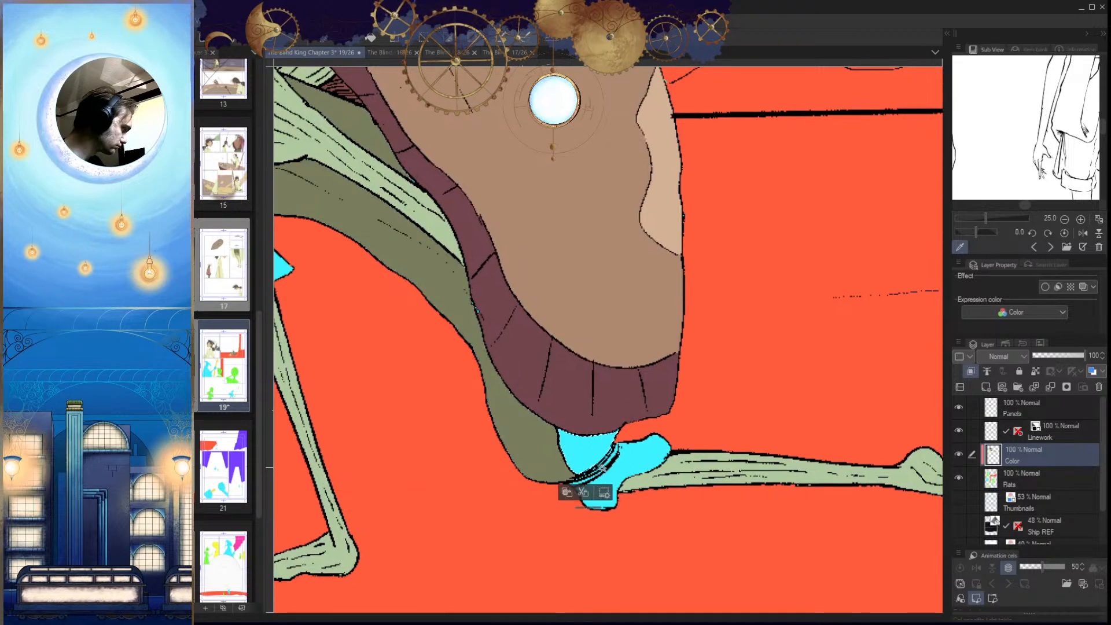
pyautogui.moveTo(618, 472); pyautogui.dragTo(660, 472)
pyautogui.click(639, 465)
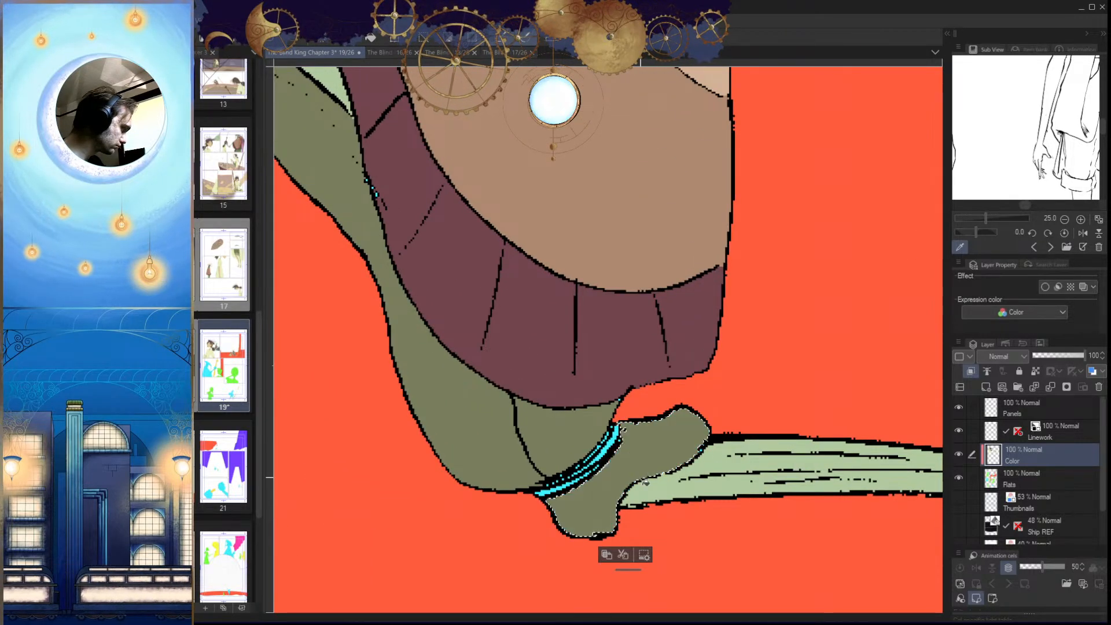
pyautogui.moveTo(613, 404); pyautogui.dragTo(648, 404)
pyautogui.moveTo(635, 441); pyautogui.dragTo(596, 441)
pyautogui.moveTo(416, 229); pyautogui.dragTo(580, 379)
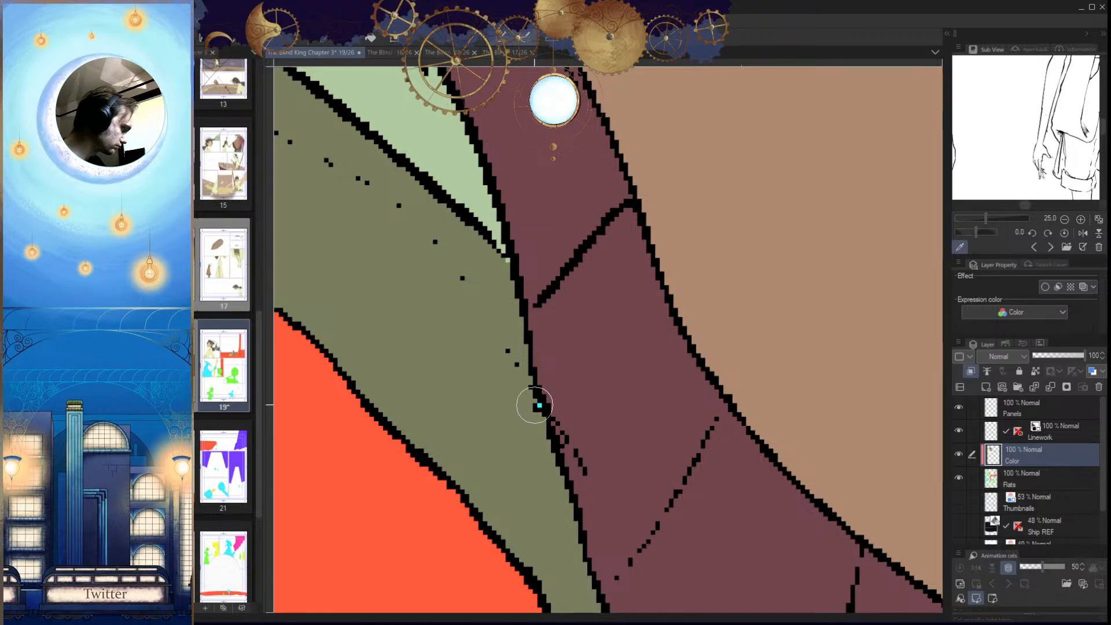
pyautogui.moveTo(543, 431); pyautogui.dragTo(498, 511)
# Step: Fill the front trouser cuff with the same olive, deselect, and cover the leftover cyan specks along the trouser's upper edge
pyautogui.moveTo(371, 410); pyautogui.dragTo(596, 498)
pyautogui.moveTo(579, 492); pyautogui.dragTo(648, 504)
pyautogui.moveTo(593, 550); pyautogui.dragTo(587, 522)
pyautogui.click(582, 526)
pyautogui.click(561, 478)
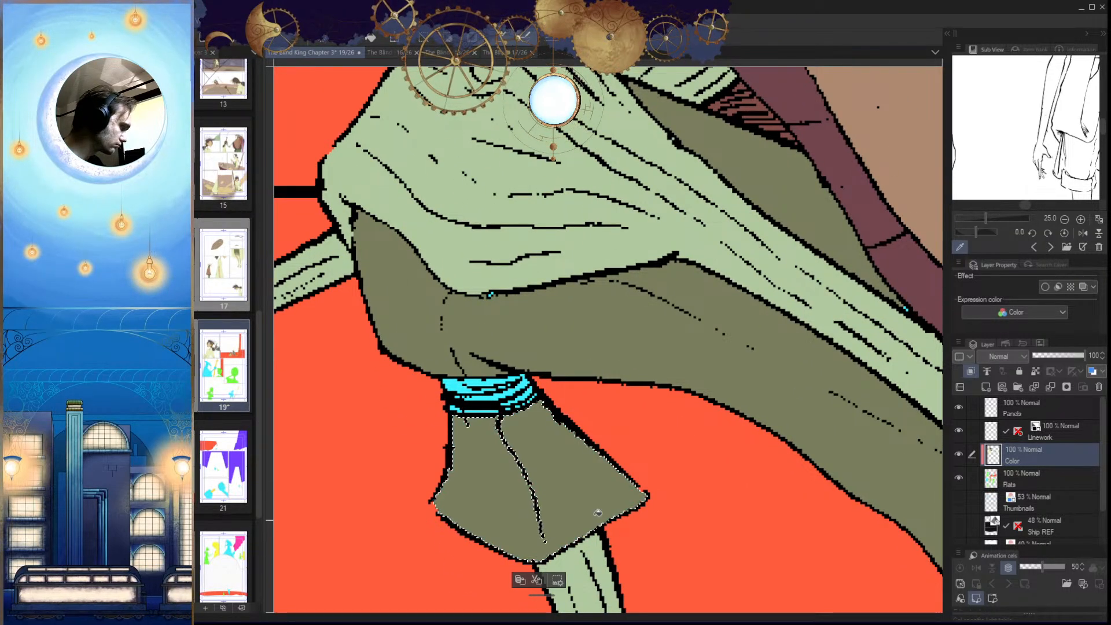
pyautogui.hotkey('ctrl', 'd')
pyautogui.moveTo(566, 474); pyautogui.dragTo(569, 550)
pyautogui.press('p')
pyautogui.moveTo(495, 375)
pyautogui.mouseDown()
pyautogui.moveTo(528, 376)
pyautogui.moveTo(449, 397)
pyautogui.mouseUp()
pyautogui.moveTo(501, 426); pyautogui.dragTo(498, 413)
# Step: Sample orange from the first panel and paint the tie band above the kneeling figure's front cuff with it
pyautogui.moveTo(658, 478); pyautogui.dragTo(573, 482)
pyautogui.moveTo(423, 488); pyautogui.dragTo(715, 530)
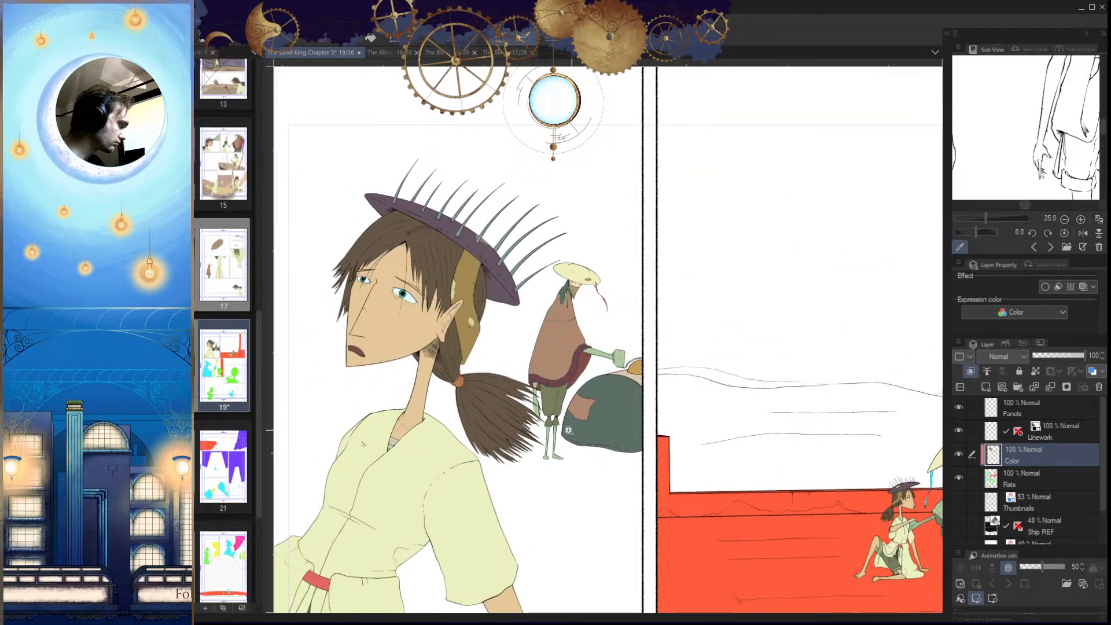
pyautogui.moveTo(470, 385); pyautogui.dragTo(521, 387)
pyautogui.moveTo(594, 472); pyautogui.dragTo(538, 474)
pyautogui.moveTo(602, 570); pyautogui.dragTo(397, 498)
pyautogui.moveTo(730, 565); pyautogui.dragTo(650, 543)
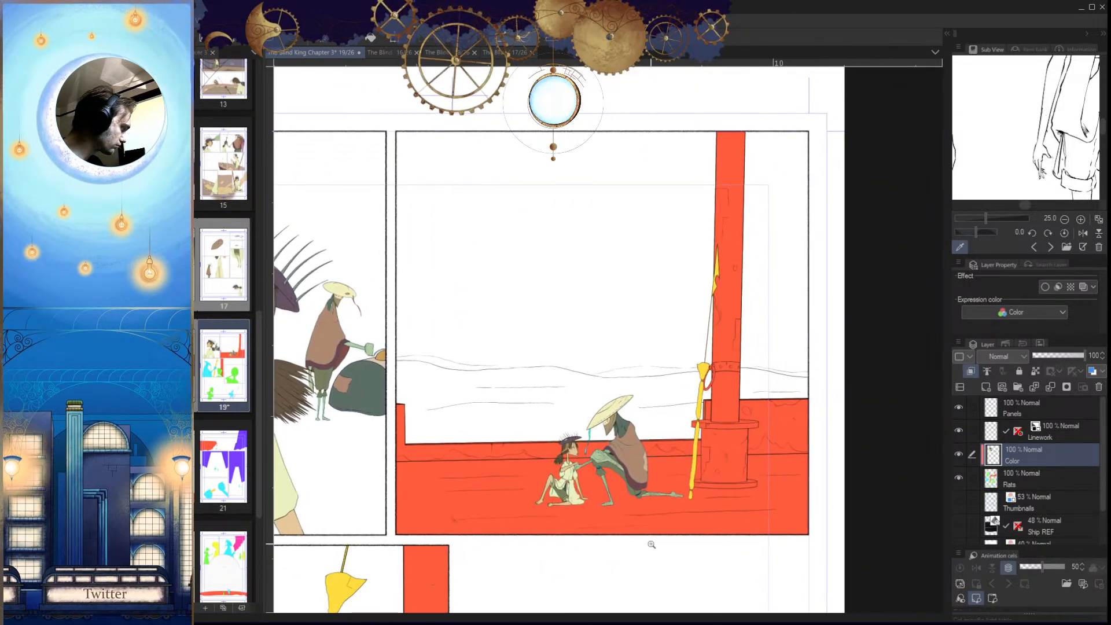
pyautogui.moveTo(600, 494); pyautogui.dragTo(672, 492)
pyautogui.moveTo(627, 402)
pyautogui.mouseDown()
pyautogui.moveTo(669, 397)
pyautogui.moveTo(422, 387)
pyautogui.mouseUp()
pyautogui.click(623, 382)
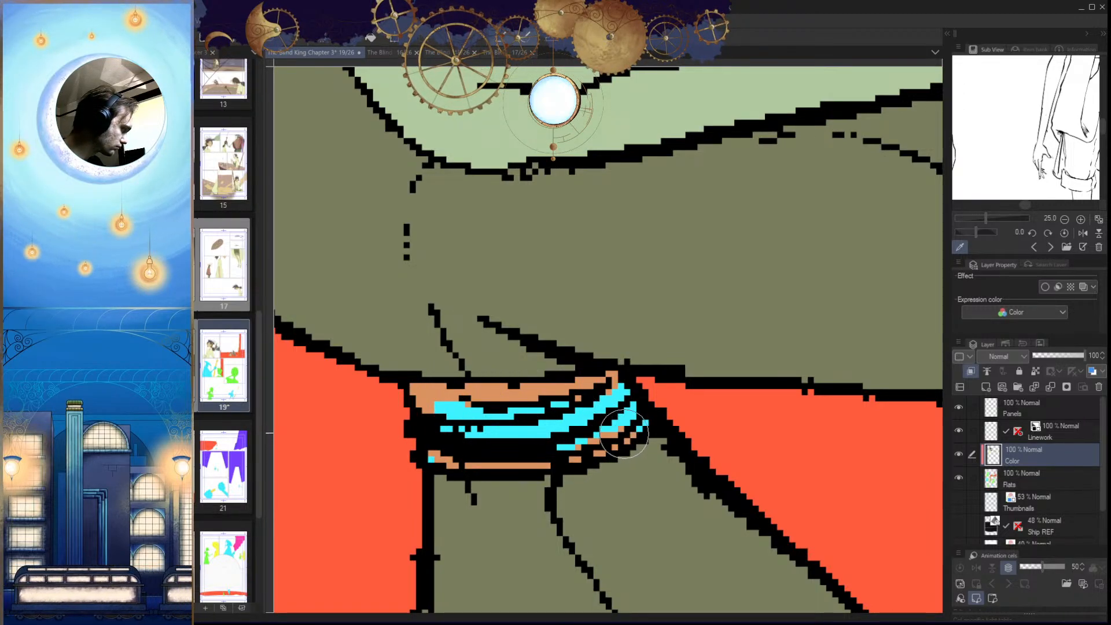
pyautogui.moveTo(603, 437); pyautogui.dragTo(637, 436)
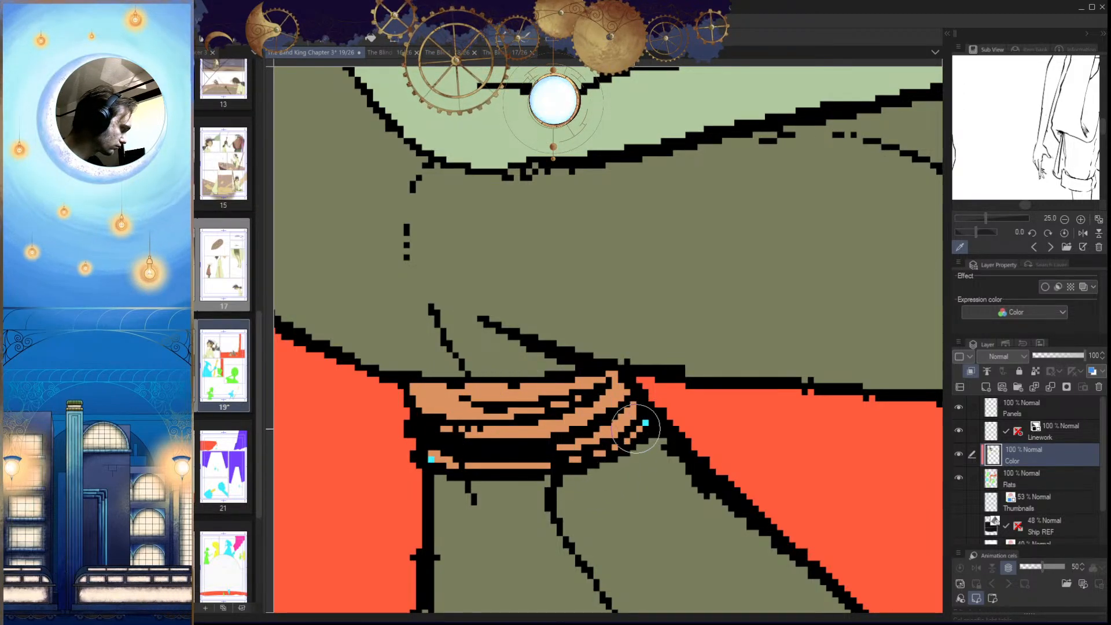
pyautogui.moveTo(555, 488); pyautogui.dragTo(486, 492)
# Step: Paint the strands of the tie band at the back trouser cuff with the same orange, covering all remaining cyan
pyautogui.moveTo(637, 417); pyautogui.dragTo(521, 337)
pyautogui.moveTo(625, 512); pyautogui.dragTo(671, 416)
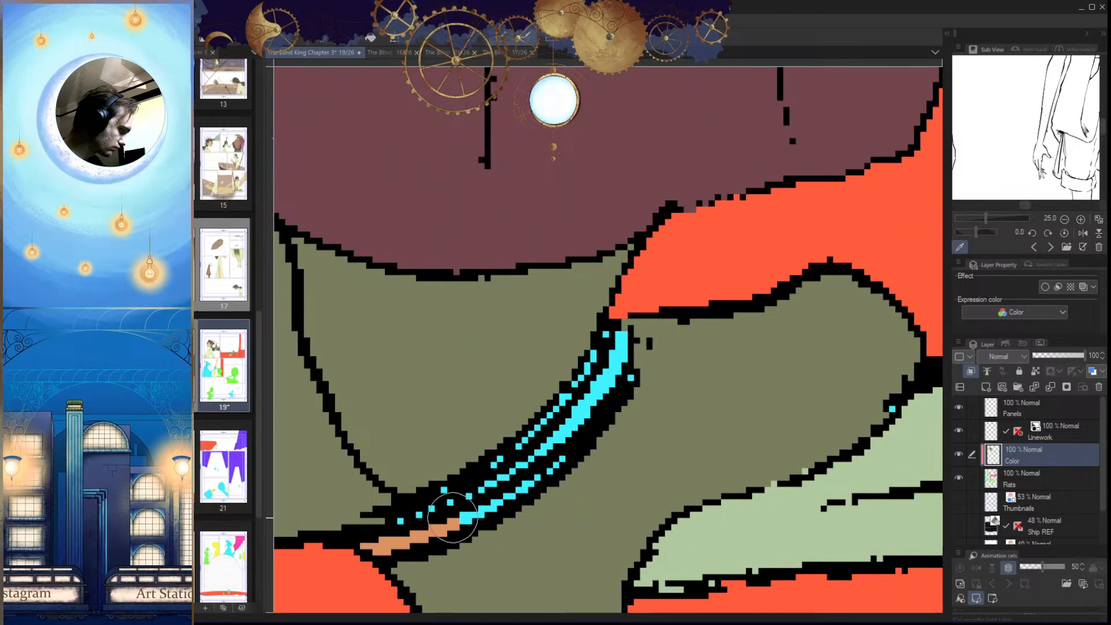
pyautogui.moveTo(448, 512)
pyautogui.mouseDown()
pyautogui.moveTo(529, 463)
pyautogui.moveTo(580, 412)
pyautogui.moveTo(612, 350)
pyautogui.mouseUp()
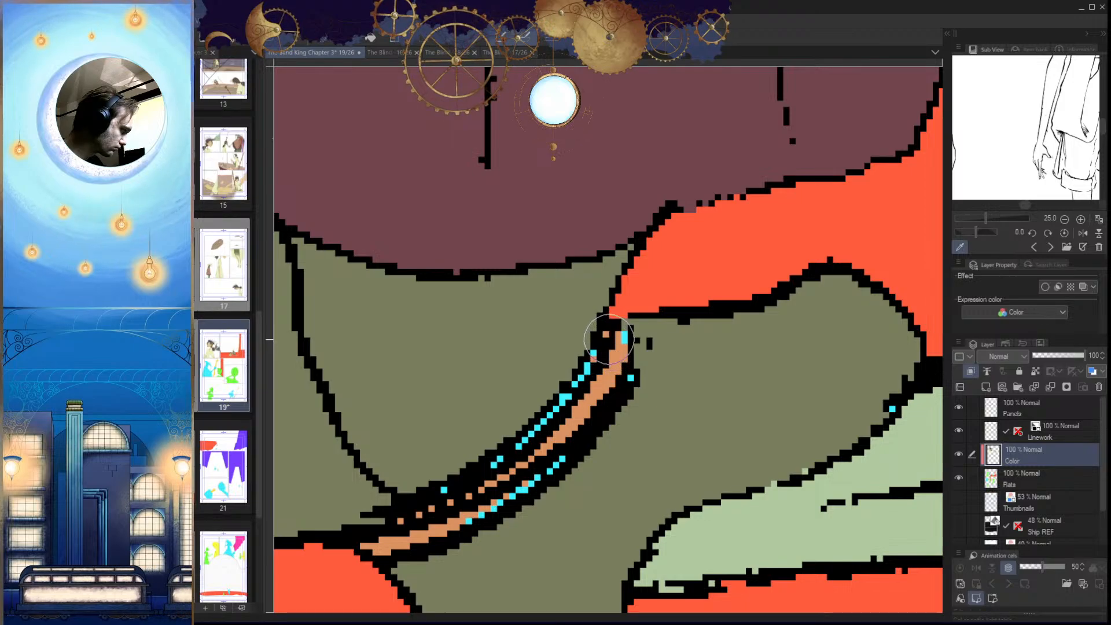
pyautogui.moveTo(602, 387)
pyautogui.mouseDown()
pyautogui.moveTo(463, 481)
pyautogui.moveTo(423, 528)
pyautogui.mouseUp()
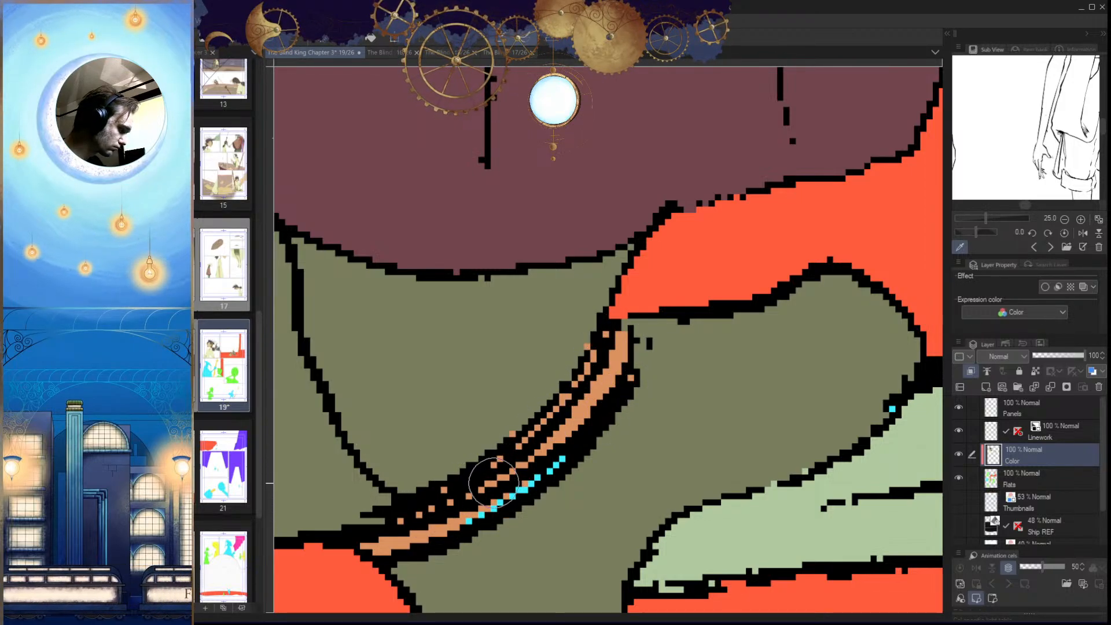
pyautogui.moveTo(568, 448); pyautogui.dragTo(474, 516)
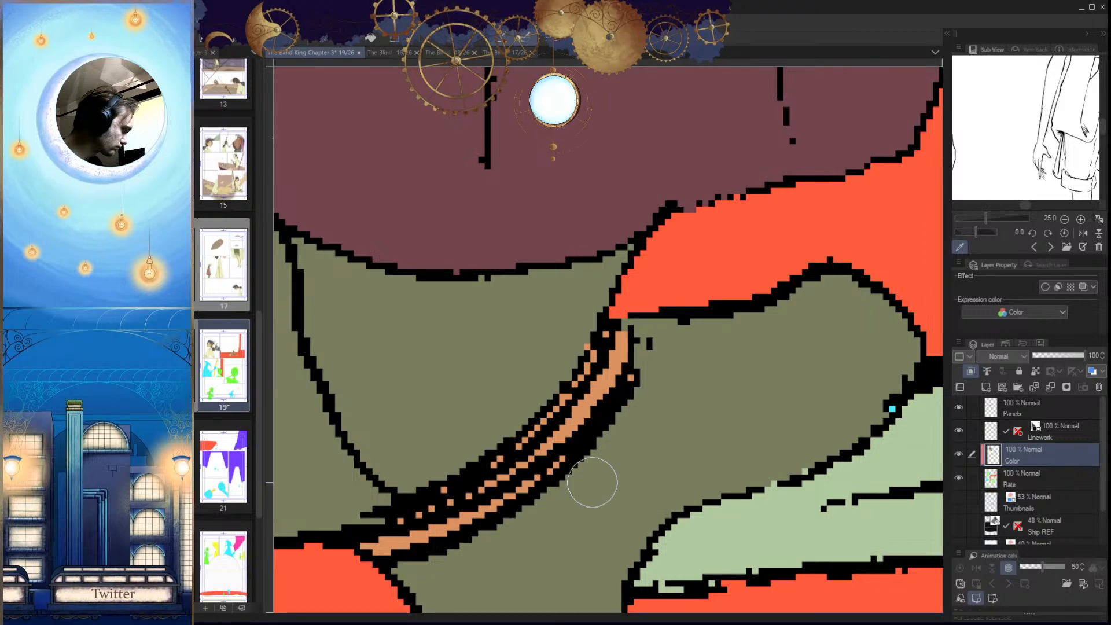
pyautogui.scroll(-2, 622, 467)
pyautogui.scroll(3, 600, 374)
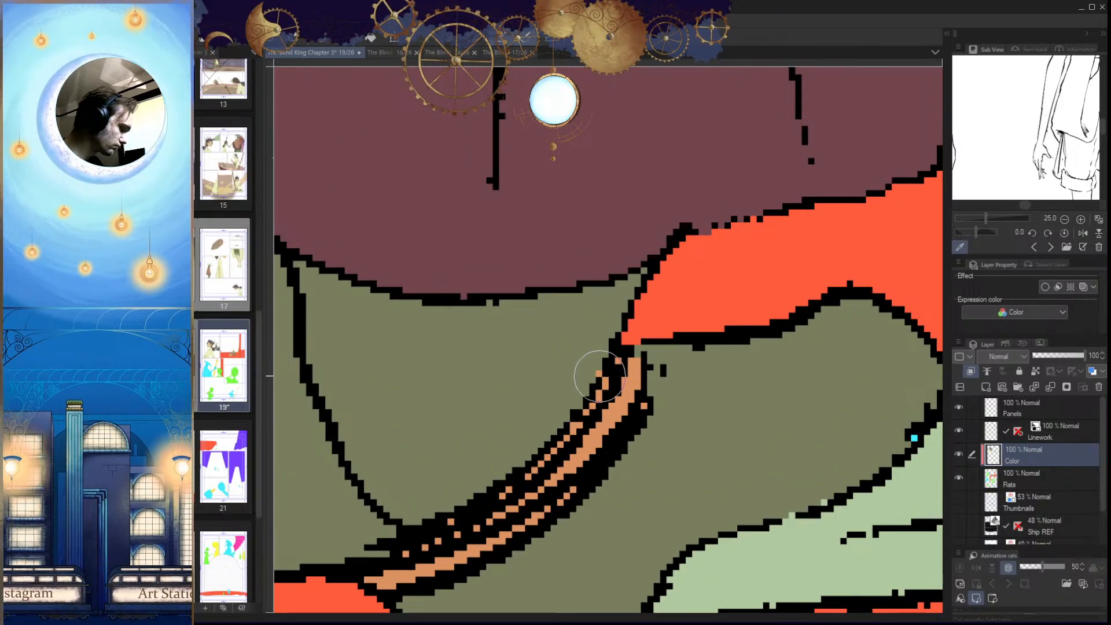
pyautogui.scroll(-6, 646, 418)
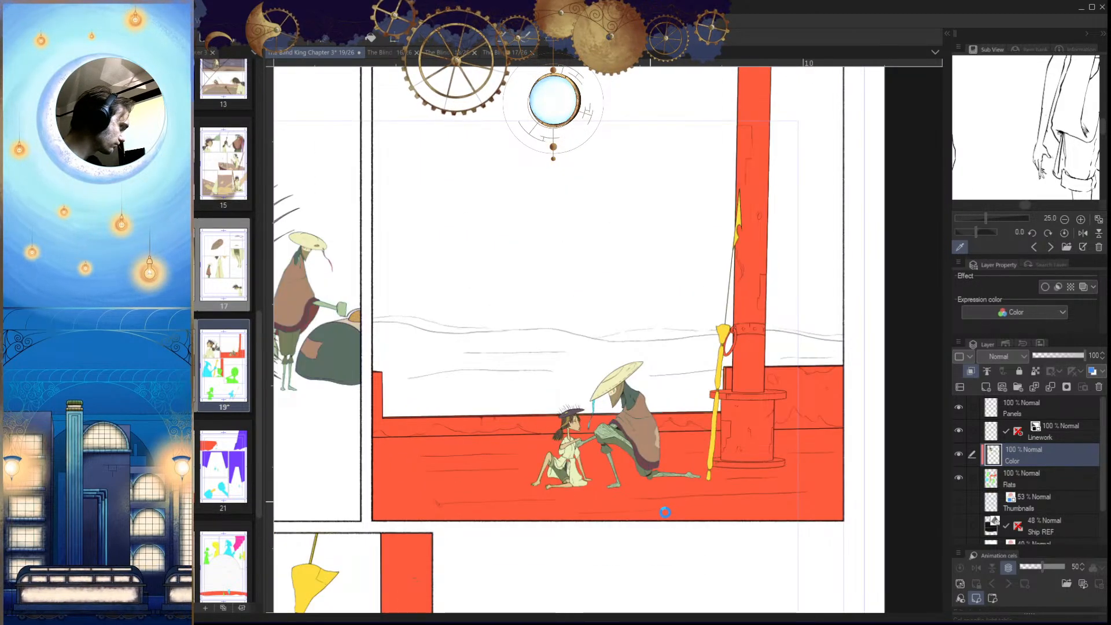
pyautogui.scroll(-2, 675, 509)
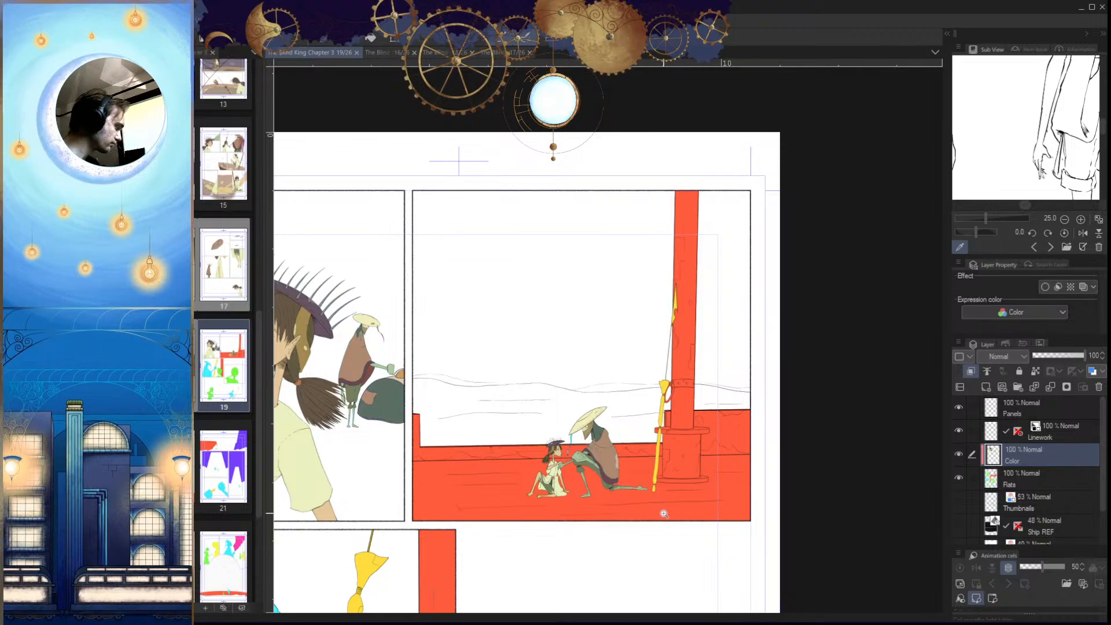
pyautogui.scroll(-2, 664, 514)
# Step: Consult the finished mast on page 16 and select the upper flange of page 19's mast base, including its part beyond the yellow staff
pyautogui.click(383, 53)
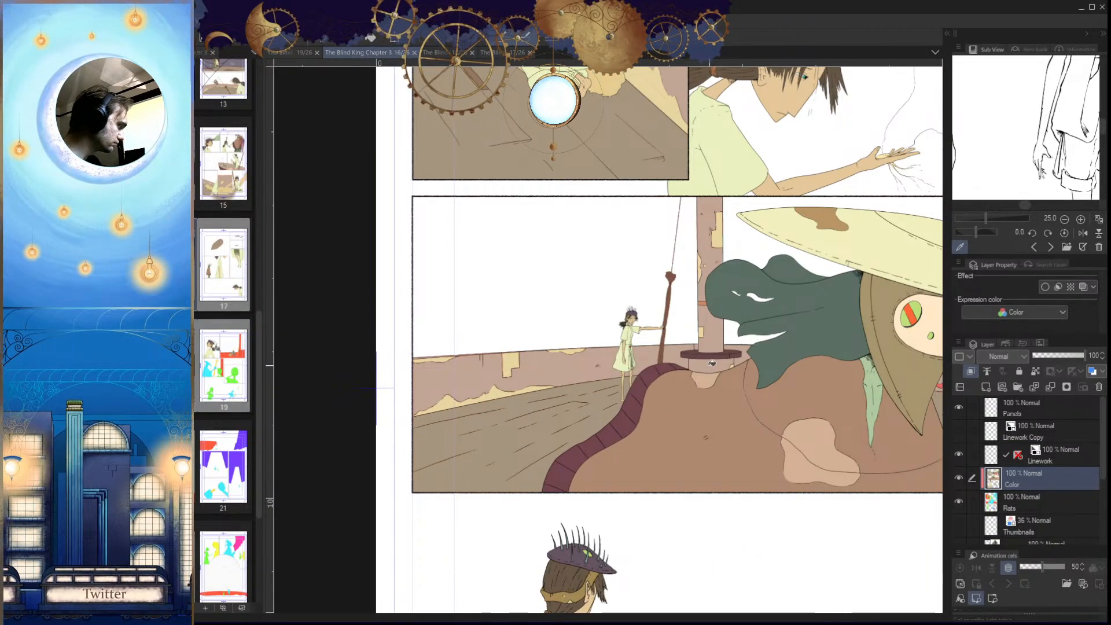
pyautogui.click(303, 52)
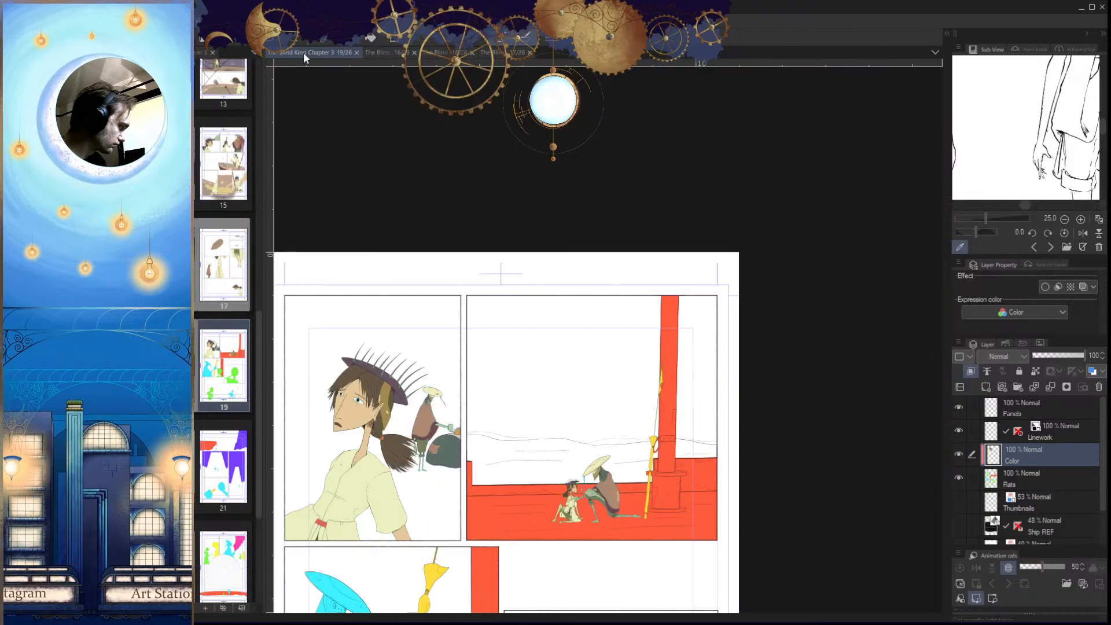
pyautogui.scroll(4, 681, 519)
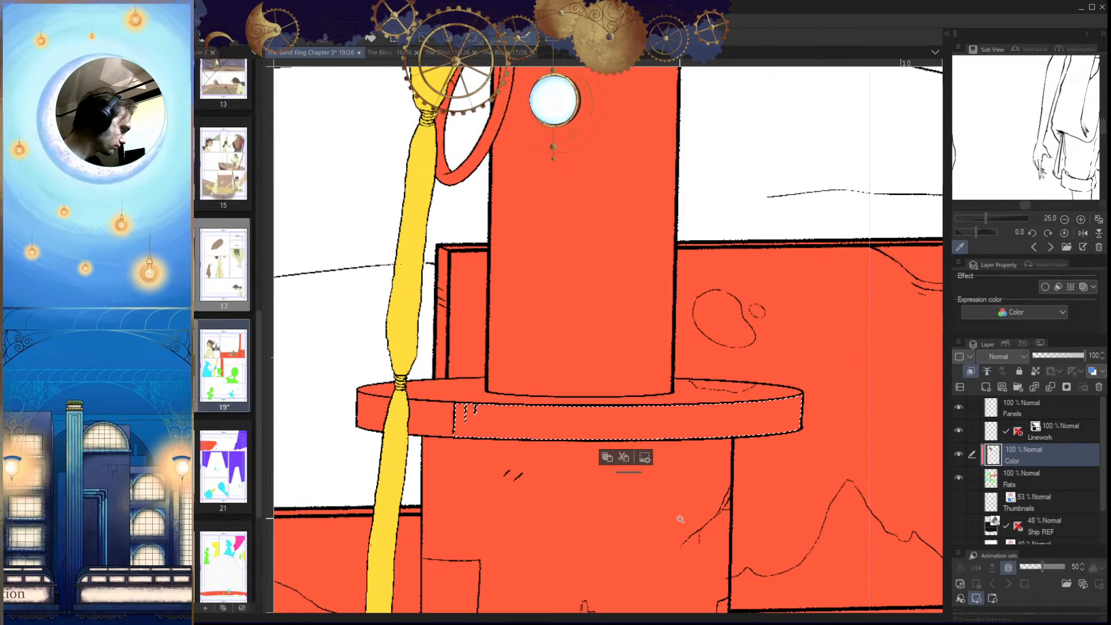
pyautogui.click(704, 395)
pyautogui.click(442, 422)
pyautogui.click(382, 418)
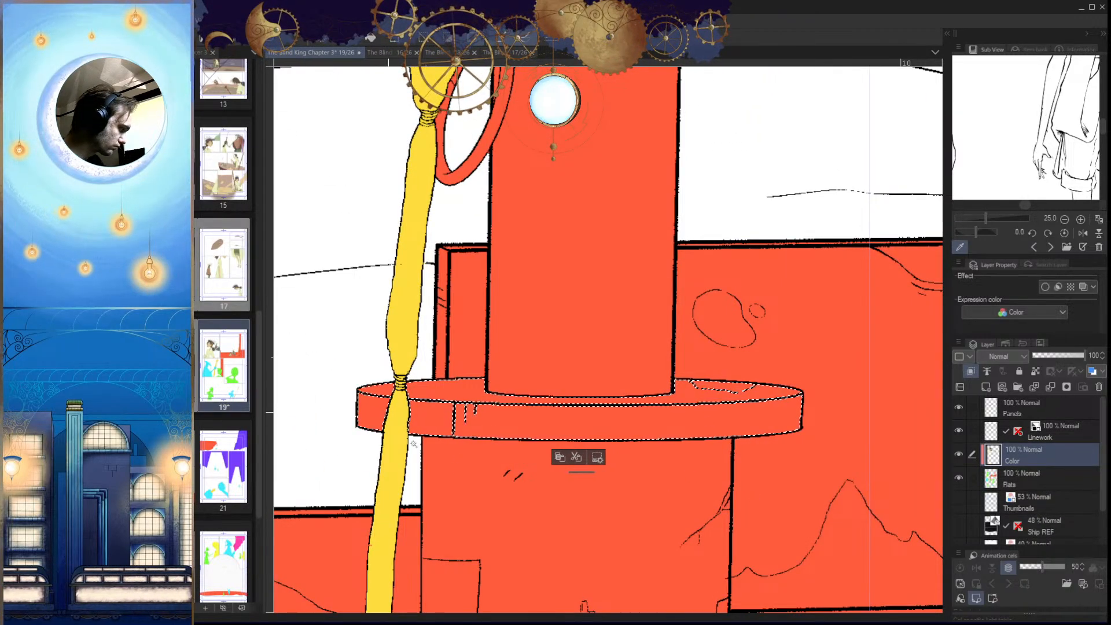
# Step: Add the rim and top face of the mast base's lower flange to the selection
pyautogui.moveTo(567, 484); pyautogui.dragTo(459, 492)
pyautogui.moveTo(455, 572); pyautogui.dragTo(469, 554)
pyautogui.scroll(-3, 605, 504)
pyautogui.moveTo(572, 590); pyautogui.dragTo(603, 471)
pyautogui.click(575, 504)
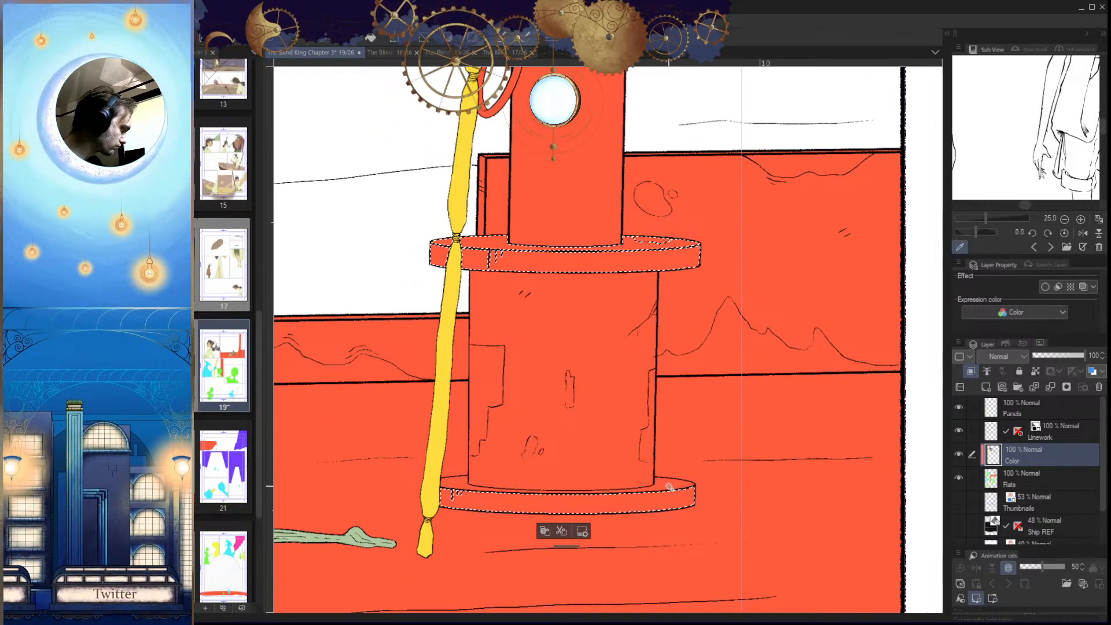
# Step: Fill the upper flange of the mast base with brown on both sides of the yellow staff
pyautogui.click(605, 261)
pyautogui.click(492, 243)
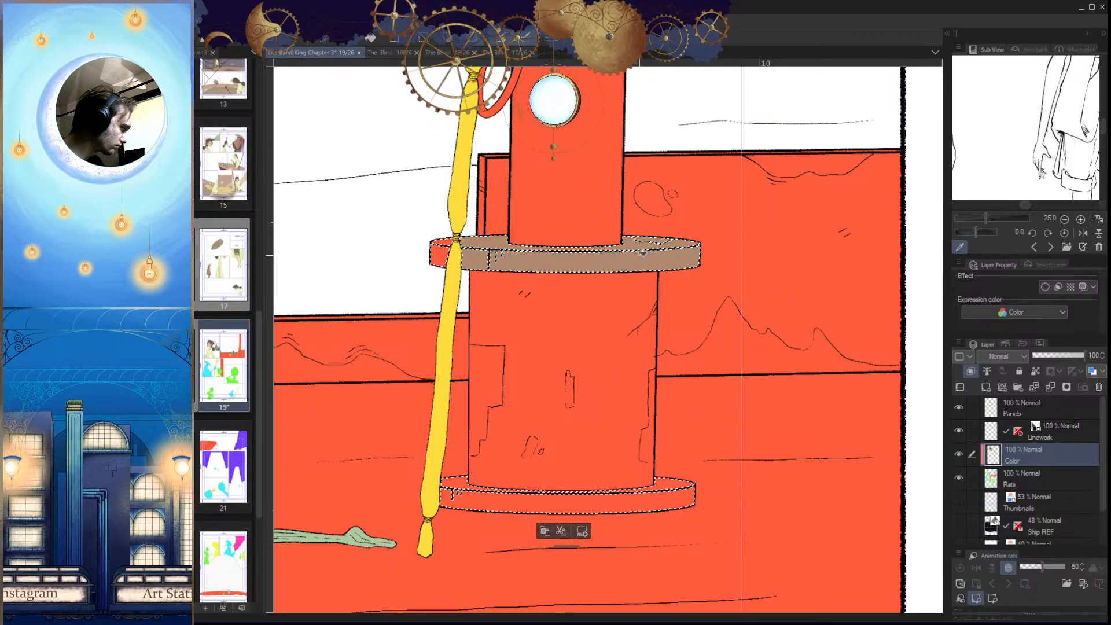
pyautogui.moveTo(500, 289); pyautogui.dragTo(511, 357)
pyautogui.scroll(3, 502, 357)
pyautogui.click(406, 298)
pyautogui.scroll(-3, 570, 426)
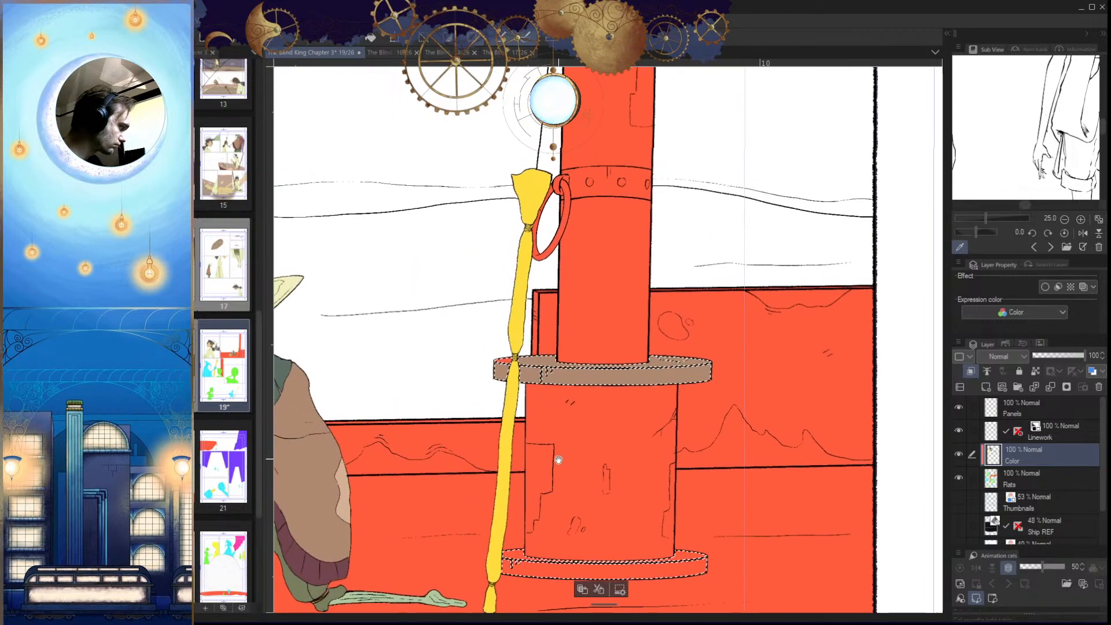
# Step: Fill the rim and top face of the mast base's lower flange with the same brown
pyautogui.scroll(5, 502, 350)
pyautogui.click(501, 356)
pyautogui.scroll(-6, 529, 324)
pyautogui.scroll(4, 591, 445)
pyautogui.click(700, 454)
pyautogui.scroll(3, 709, 455)
pyautogui.moveTo(605, 475); pyautogui.dragTo(993, 467)
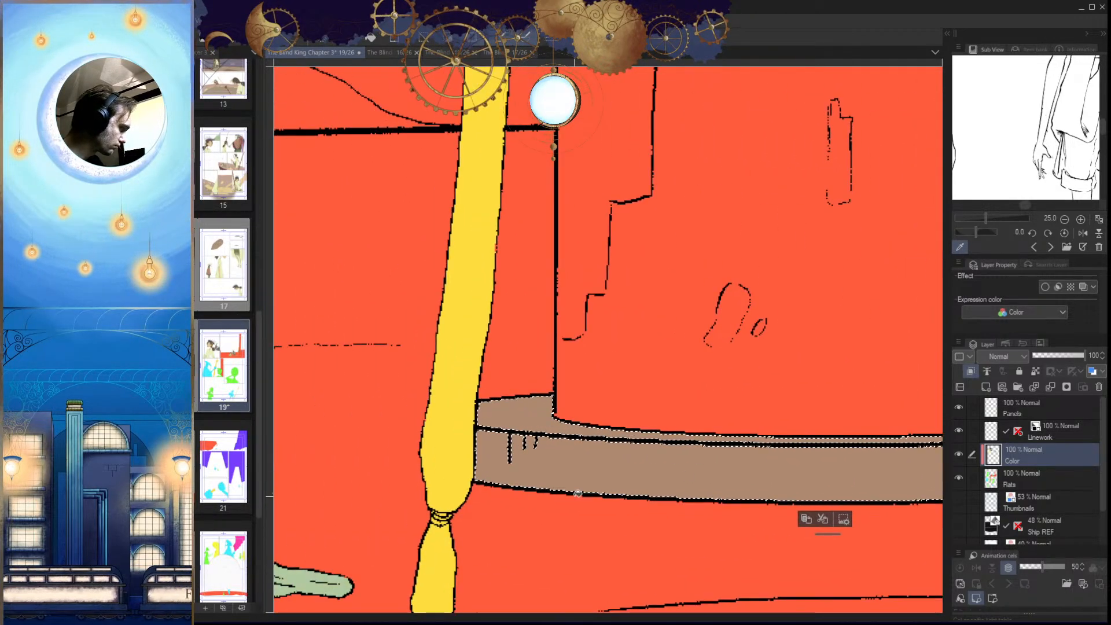
pyautogui.scroll(-4, 631, 546)
pyautogui.moveTo(630, 546)
pyautogui.mouseDown()
pyautogui.moveTo(526, 550)
pyautogui.moveTo(628, 551)
pyautogui.mouseUp()
pyautogui.scroll(-5, 579, 562)
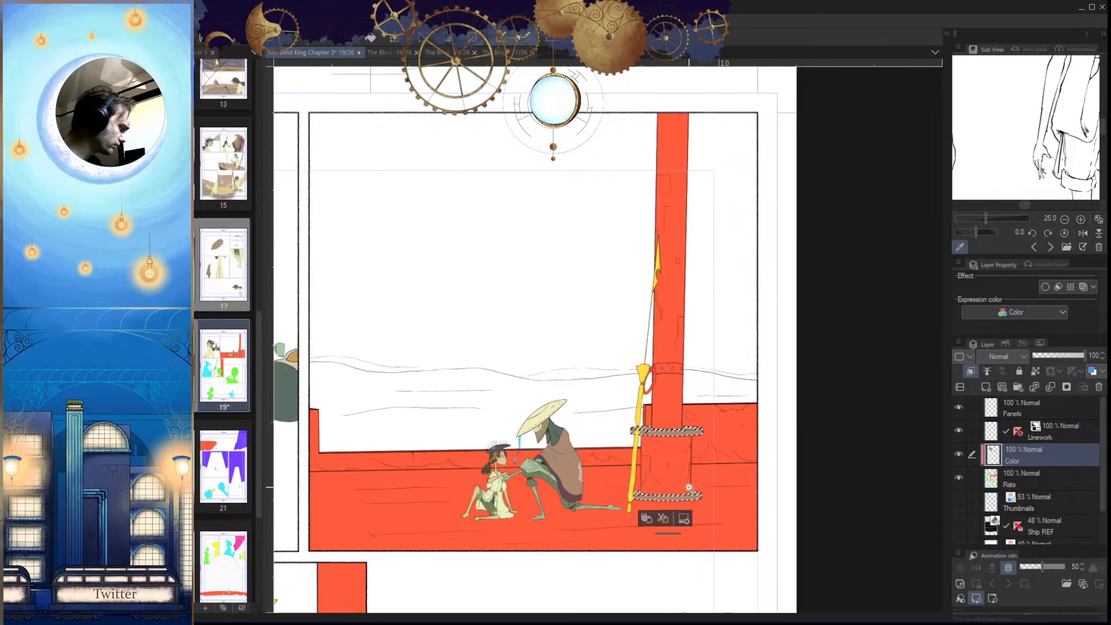
# Step: Sample the dark maroon of the mast's collar from the finished panel on page 16
pyautogui.scroll(5, 698, 486)
pyautogui.click(396, 52)
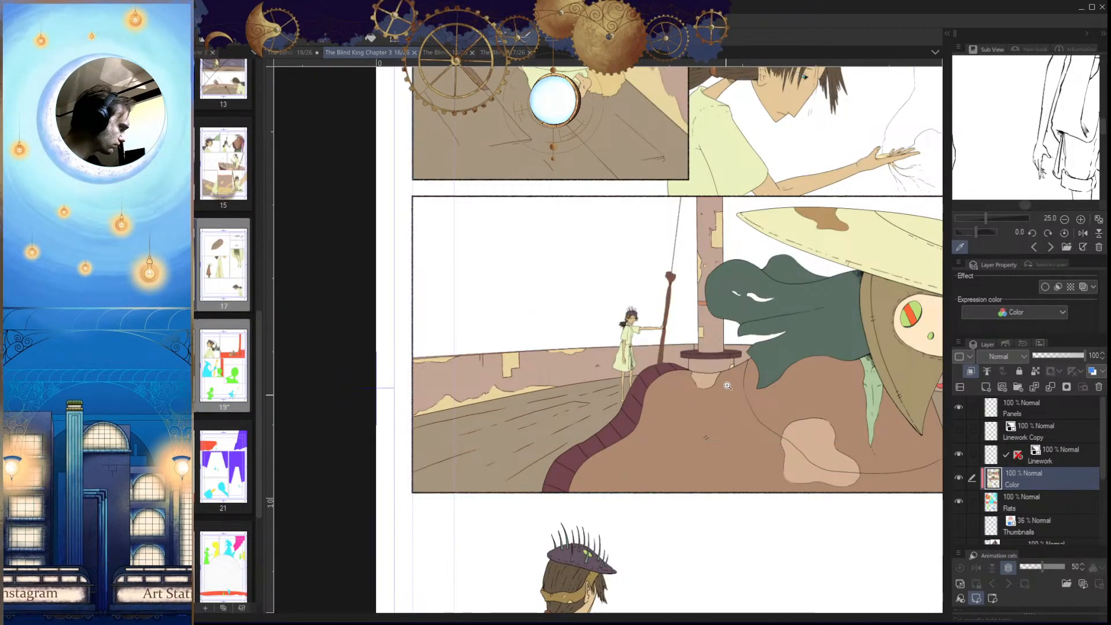
pyautogui.scroll(4, 728, 337)
pyautogui.click(301, 52)
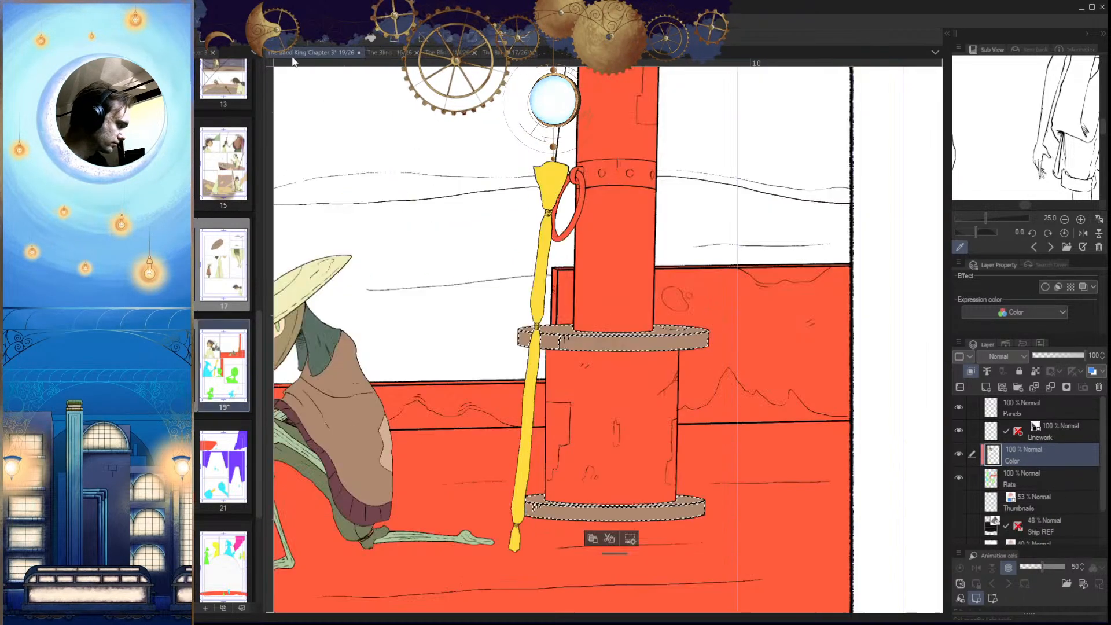
# Step: Refill the upper flange of the mast base with dark maroon, including the segments beyond the yellow staff
pyautogui.scroll(4, 652, 380)
pyautogui.click(711, 279)
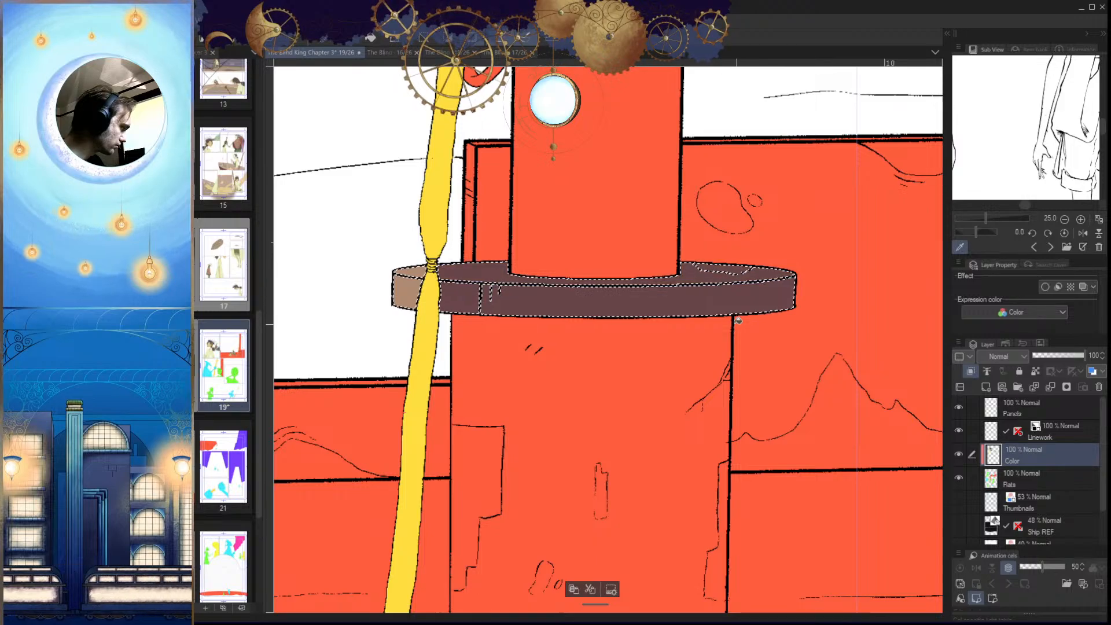
pyautogui.moveTo(439, 300); pyautogui.dragTo(462, 291)
pyautogui.click(389, 291)
pyautogui.click(400, 253)
pyautogui.moveTo(545, 346); pyautogui.dragTo(476, 277)
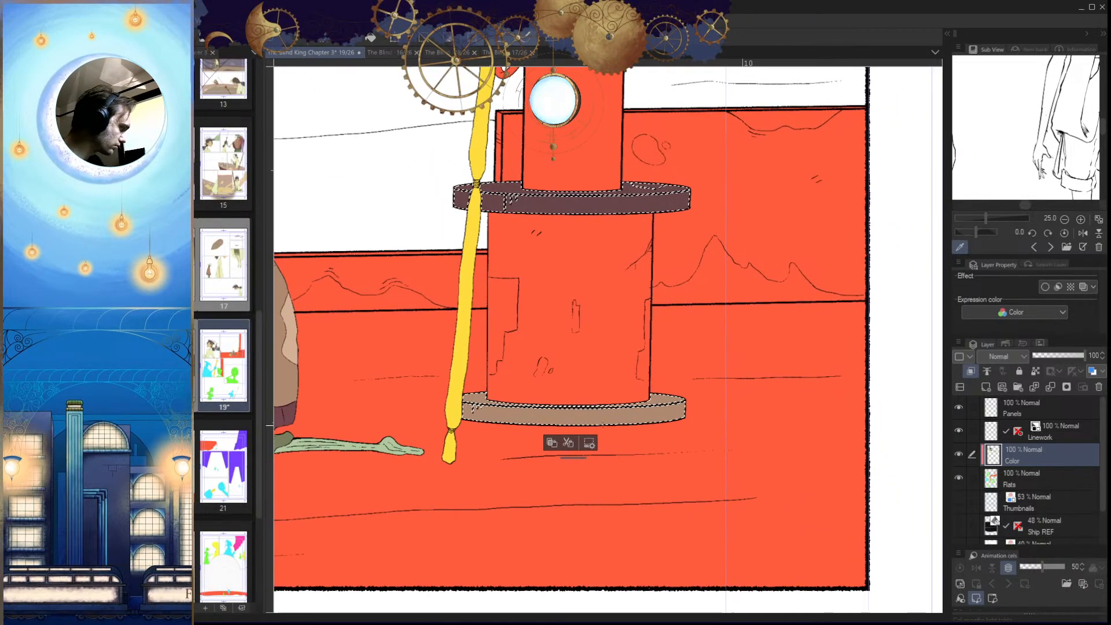
# Step: Refill the rim and top face of the mast base's lower flange with the dark maroon
pyautogui.click(642, 416)
pyautogui.moveTo(674, 408)
pyautogui.mouseDown()
pyautogui.moveTo(709, 397)
pyautogui.moveTo(679, 415)
pyautogui.mouseUp()
pyautogui.click(662, 387)
pyautogui.moveTo(572, 447); pyautogui.dragTo(756, 444)
pyautogui.moveTo(676, 437); pyautogui.dragTo(595, 441)
# Step: Sample the mast's pinkish tan from page 16 and fill the cylindrical body of the mast base on page 19
pyautogui.click(389, 53)
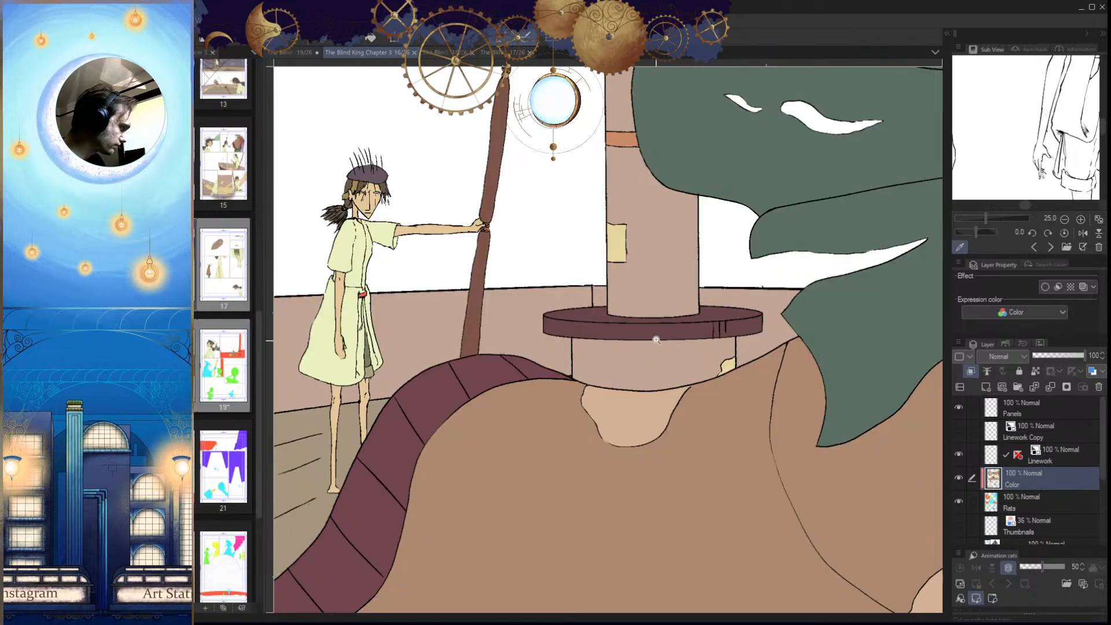
pyautogui.scroll(2, 665, 389)
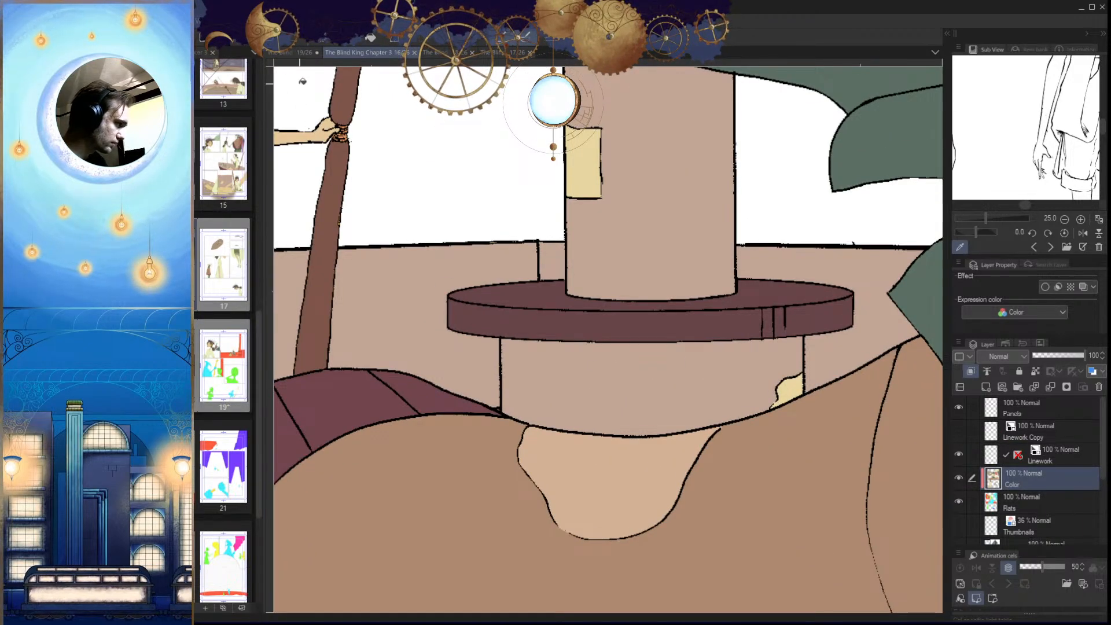
pyautogui.click(304, 52)
pyautogui.scroll(2, 738, 376)
pyautogui.moveTo(749, 386); pyautogui.dragTo(638, 435)
pyautogui.scroll(2, 634, 441)
pyautogui.moveTo(632, 388); pyautogui.dragTo(643, 436)
pyautogui.scroll(-3, 644, 457)
pyautogui.scroll(3, 610, 486)
pyautogui.click(647, 527)
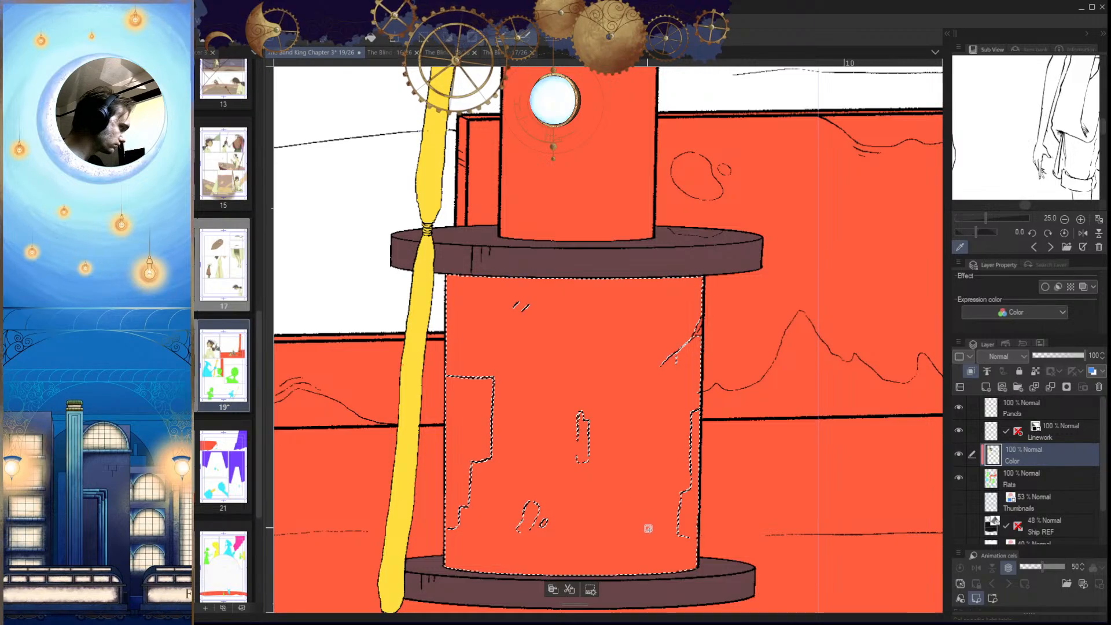
pyautogui.click(648, 528)
# Step: Fill the tall mast shaft above the riveted collar band with the same pinkish tan
pyautogui.scroll(4, 692, 359)
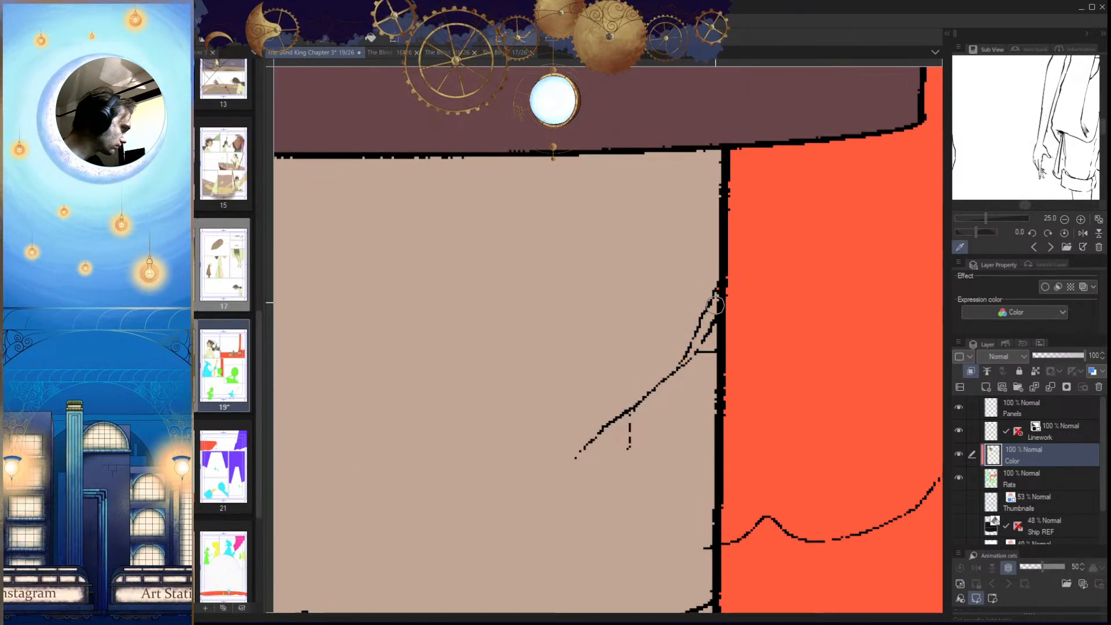
pyautogui.scroll(-4, 649, 515)
pyautogui.scroll(3, 640, 333)
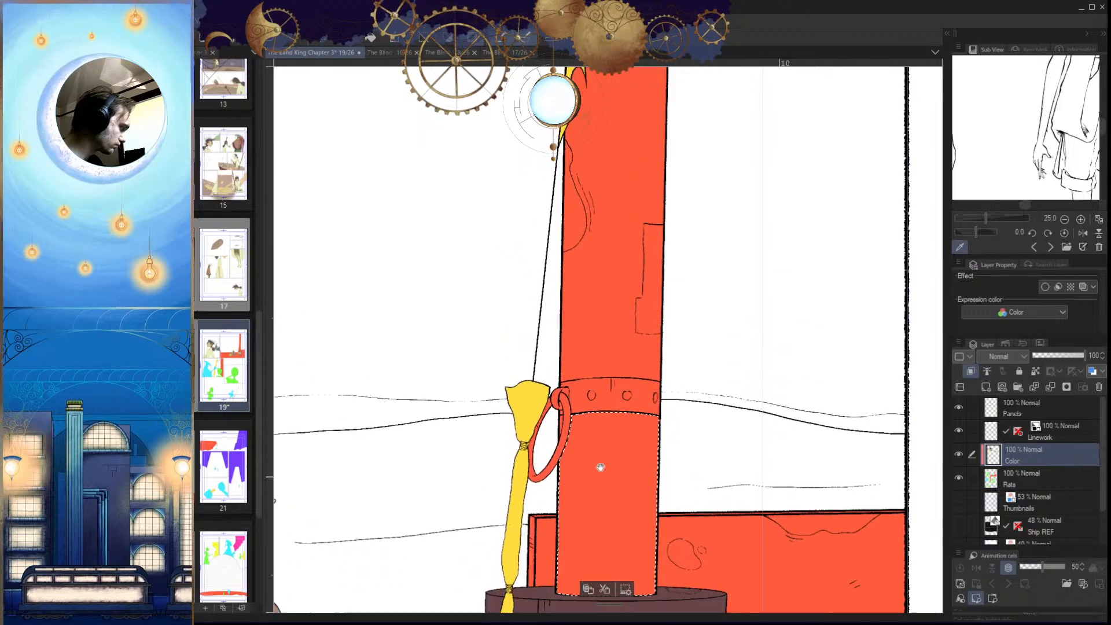
pyautogui.scroll(-5, 586, 380)
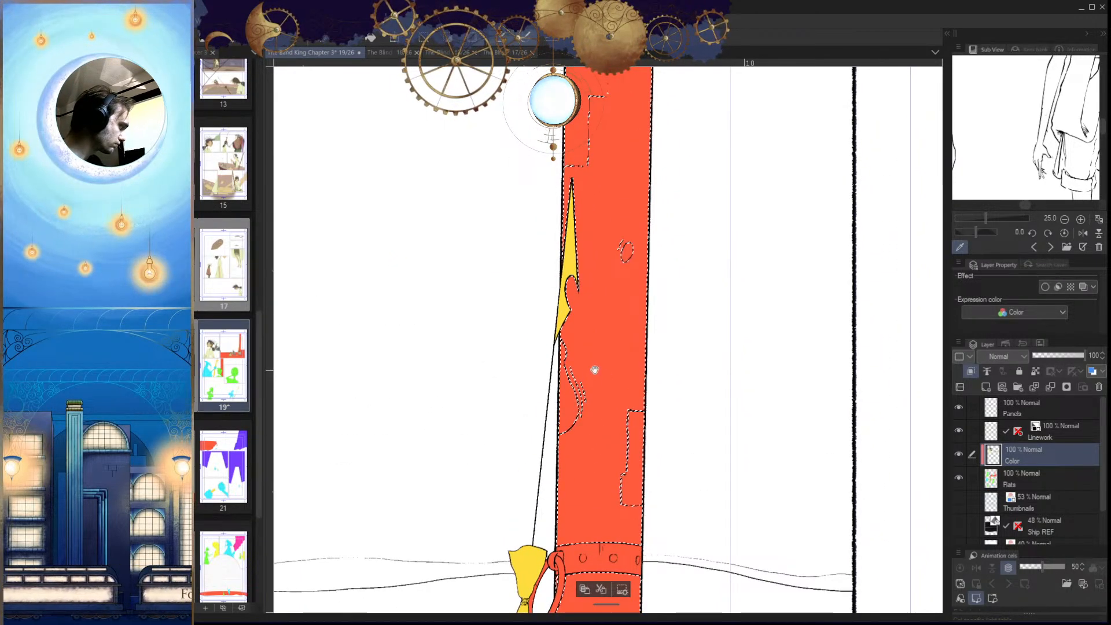
pyautogui.scroll(3, 590, 359)
pyautogui.scroll(-2, 590, 400)
pyautogui.press('g')
pyautogui.click(596, 422)
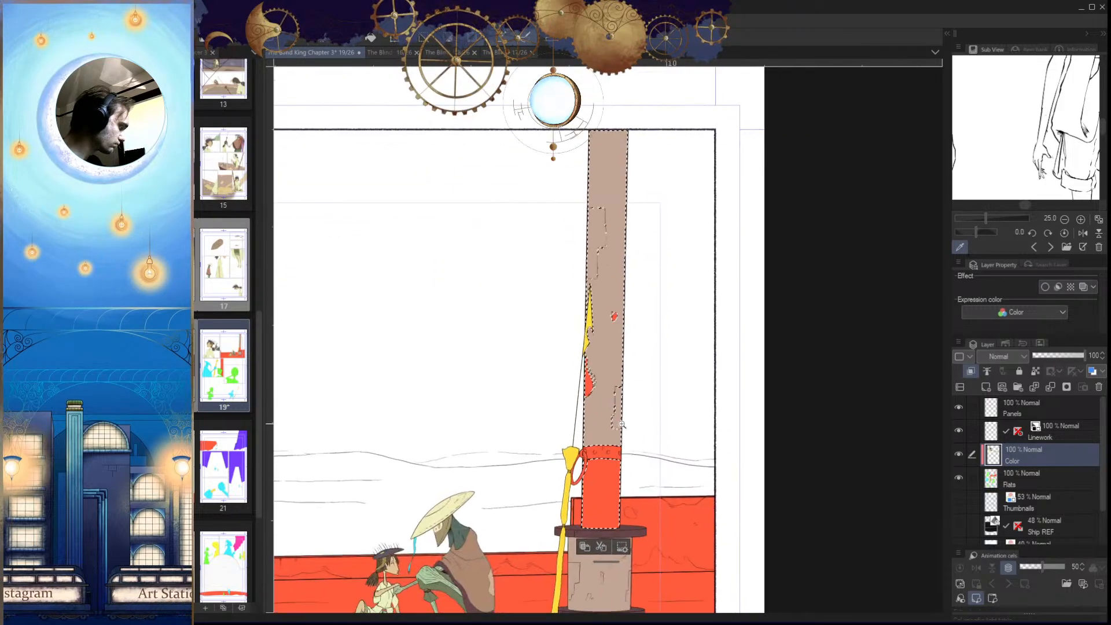
# Step: Fill the mast section between the riveted band and the upper flange with pinkish tan, and clear the selection
pyautogui.scroll(3, 637, 438)
pyautogui.scroll(-3, 637, 438)
pyautogui.scroll(2, 619, 449)
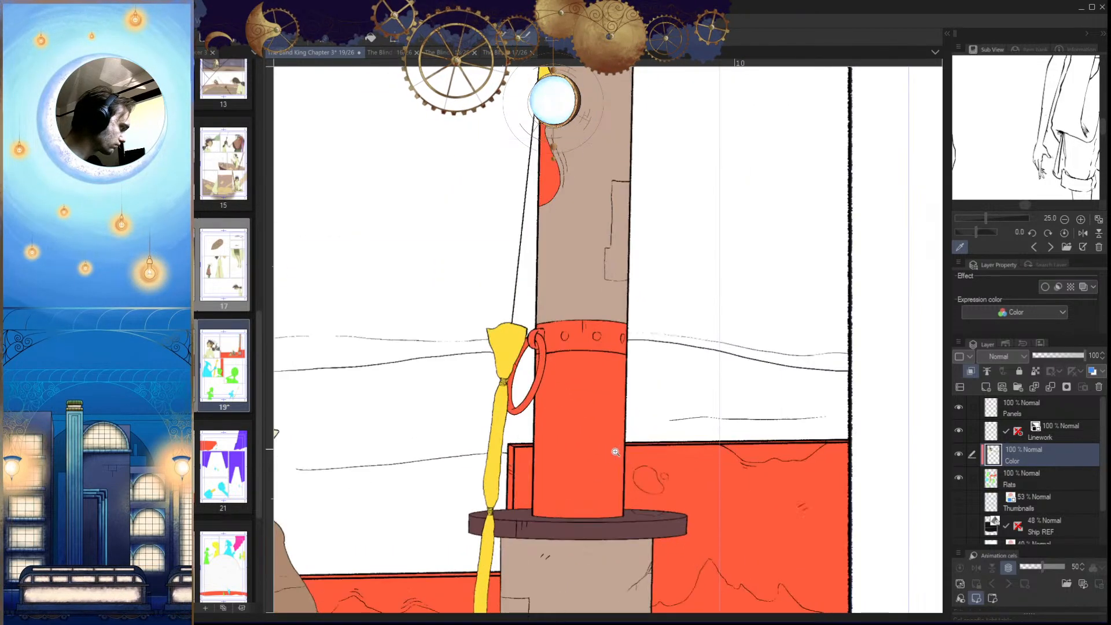
pyautogui.click(596, 425)
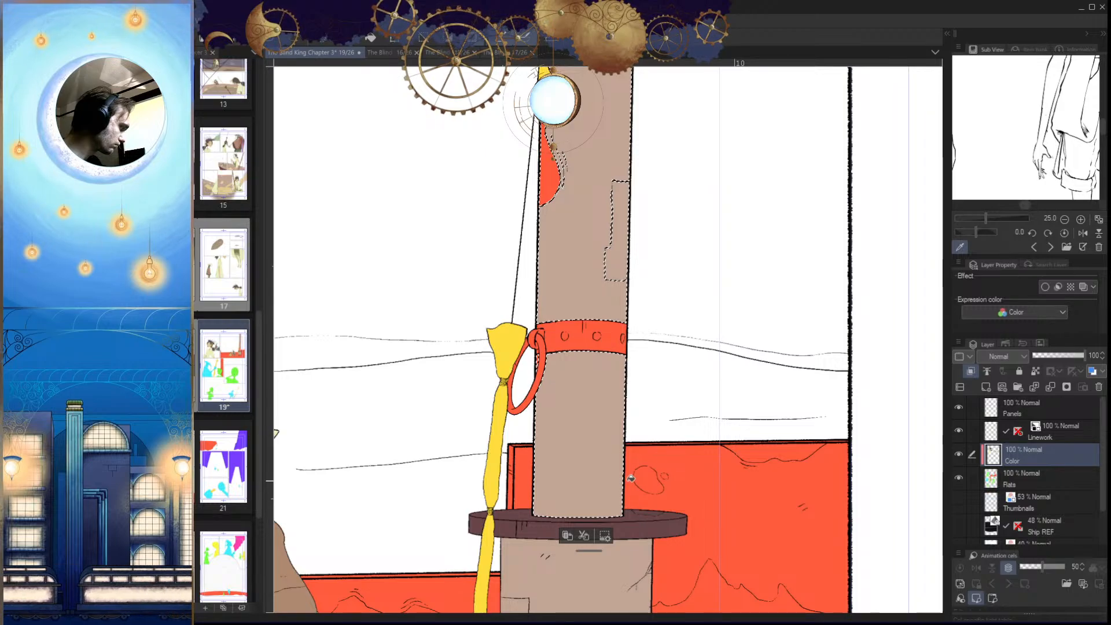
pyautogui.scroll(3, 588, 376)
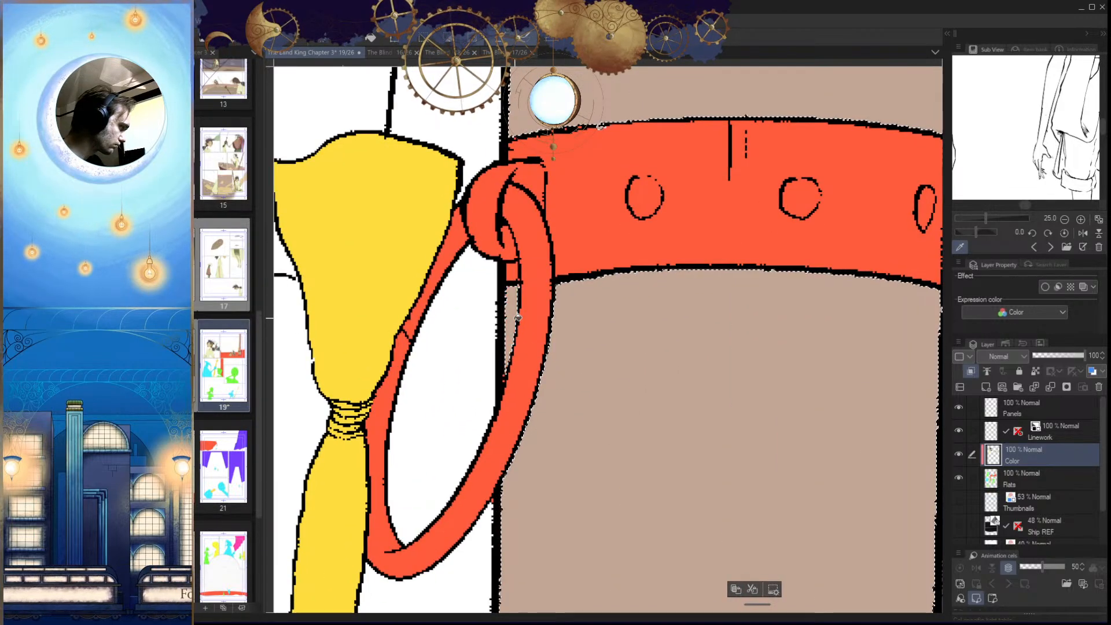
pyautogui.scroll(-5, 591, 442)
pyautogui.hotkey('ctrl', 'd')
pyautogui.scroll(-3, 592, 443)
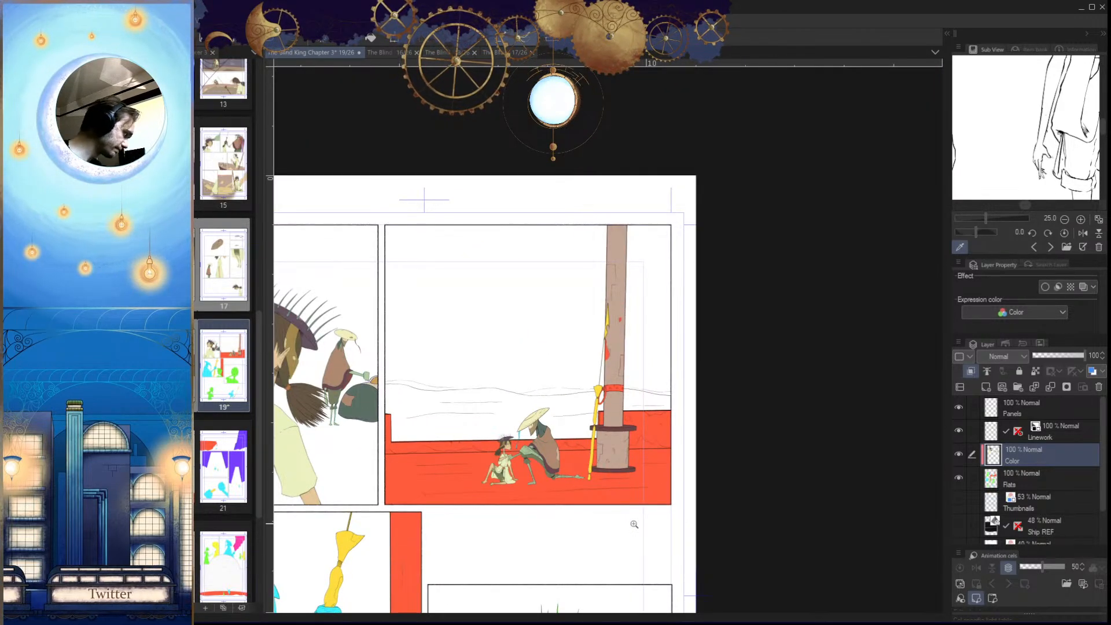
# Step: Sample the pale yellow of the mast's worn patches from page 16 and return to page 19
pyautogui.click(391, 52)
pyautogui.scroll(-4, 665, 371)
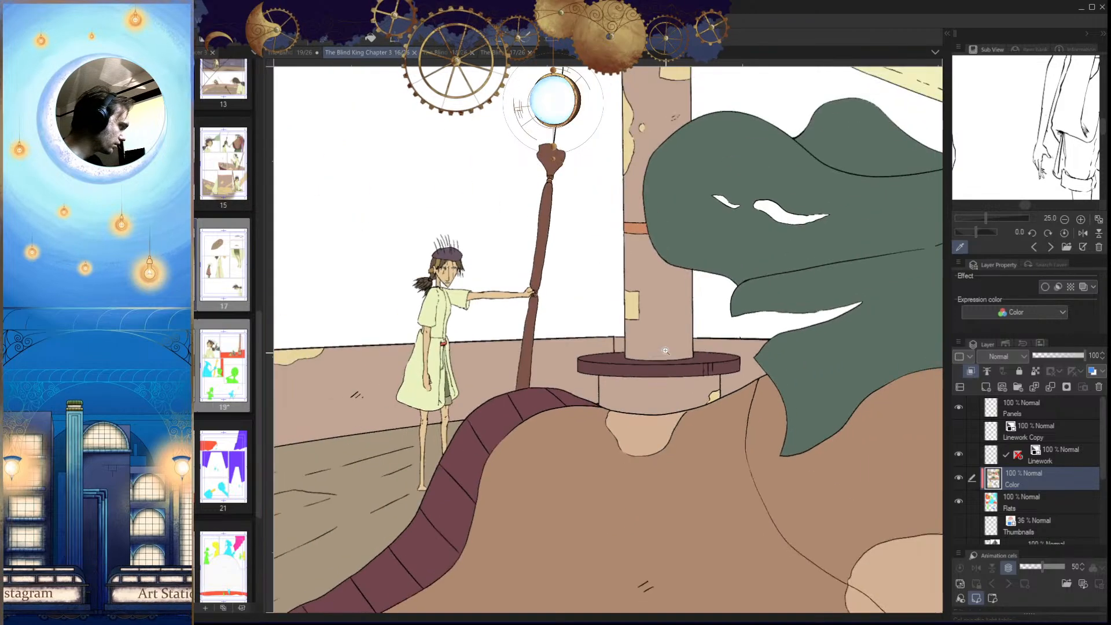
pyautogui.scroll(-3, 641, 302)
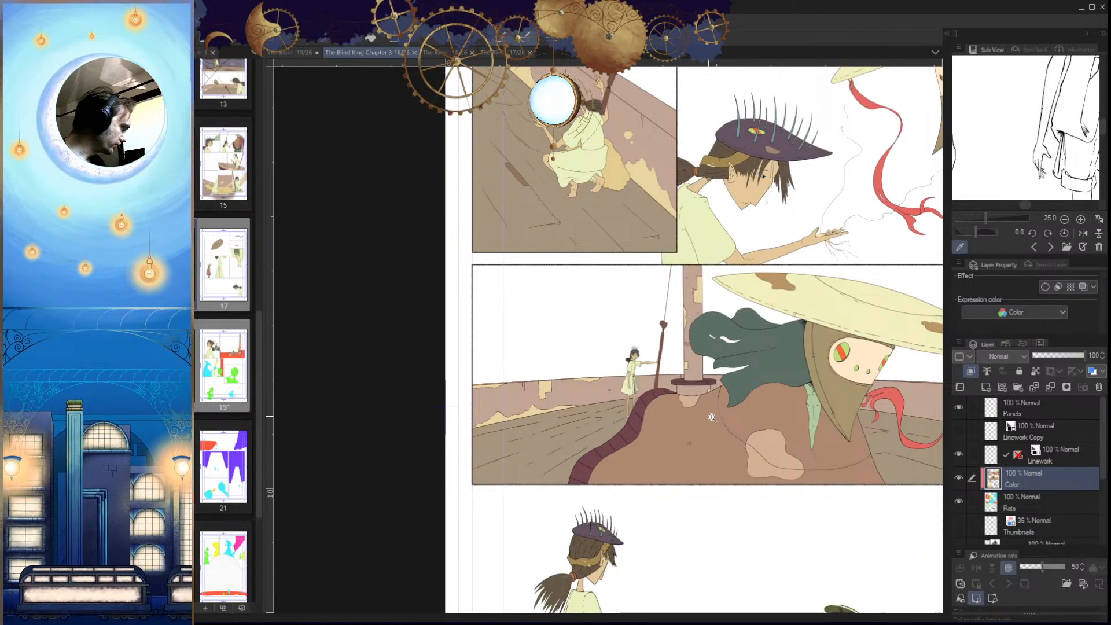
pyautogui.click(292, 53)
pyautogui.scroll(5, 701, 531)
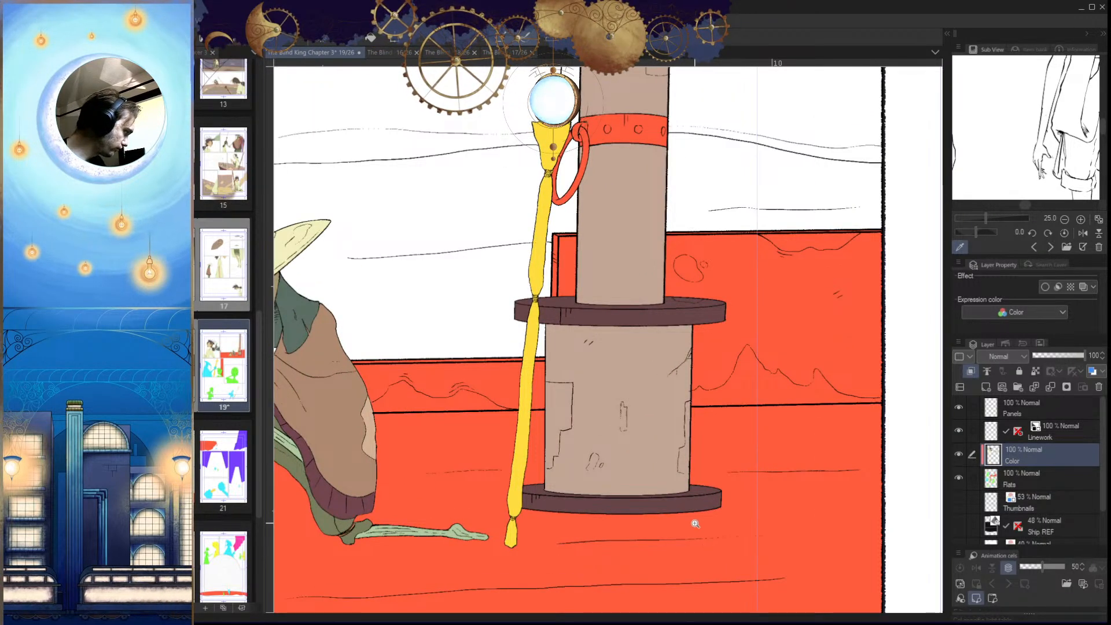
pyautogui.scroll(5, 634, 412)
pyautogui.moveTo(575, 441); pyautogui.dragTo(600, 423)
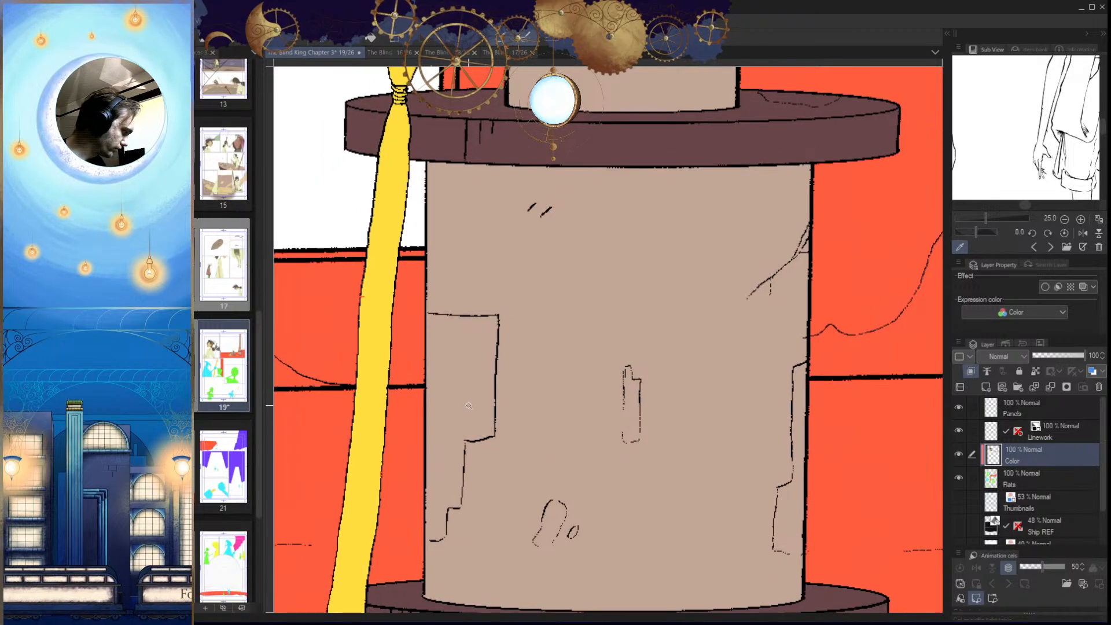
pyautogui.click(490, 438)
pyautogui.hotkey('alt', 'Delete')
pyautogui.hotkey('ctrl', 'z')
pyautogui.moveTo(476, 512); pyautogui.dragTo(518, 478)
pyautogui.hotkey('ctrl', 'd')
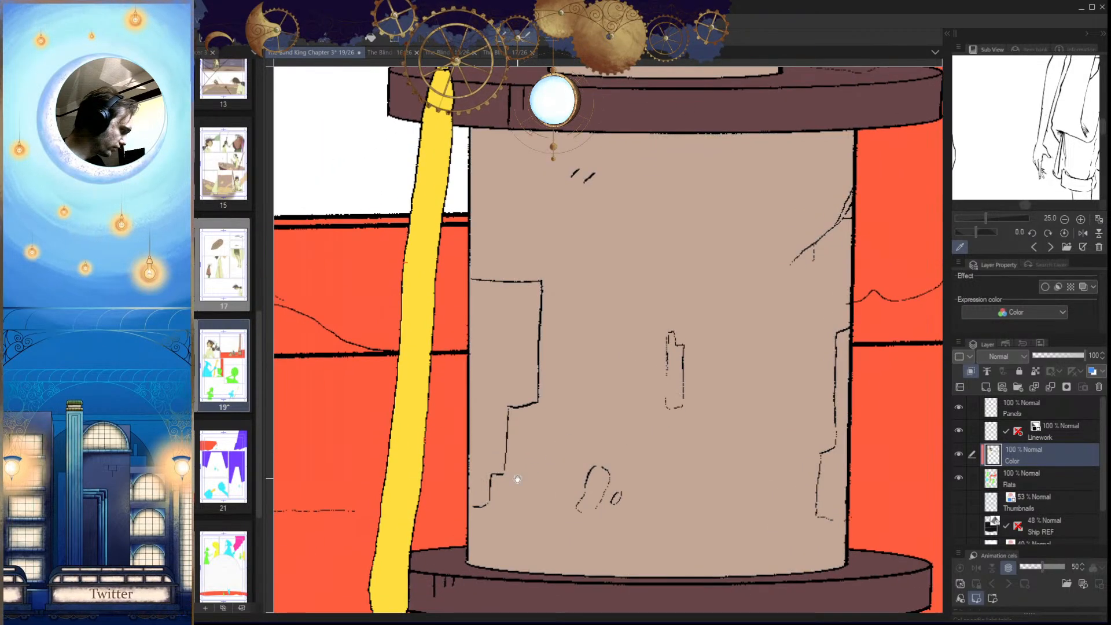
# Step: Fill the stepped patch on the left edge of the mast base with pale yellow
pyautogui.scroll(2, 495, 482)
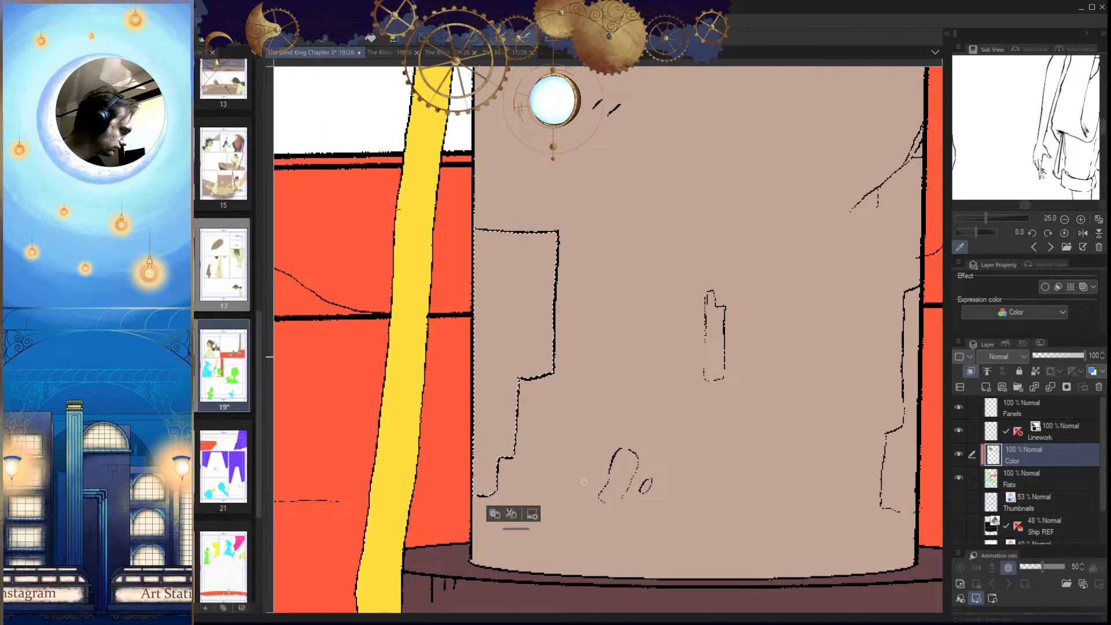
pyautogui.click(508, 359)
pyautogui.scroll(-3, 586, 508)
# Step: Paint the bean-shaped chip and the small oval beside it near the bottom of the mast base pale yellow
pyautogui.scroll(8, 587, 508)
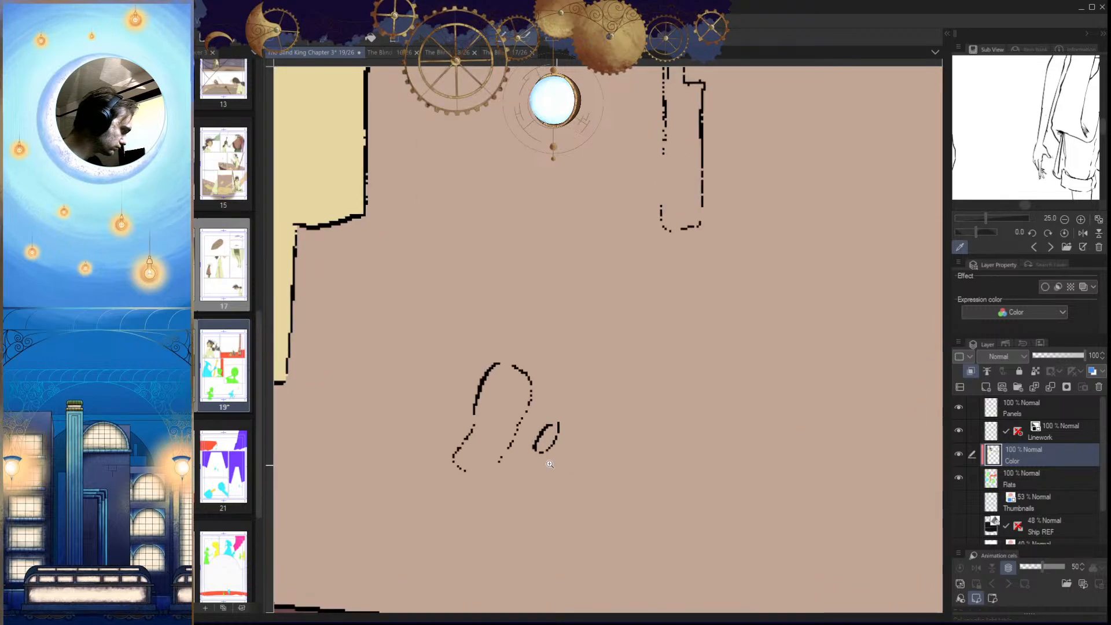
pyautogui.moveTo(598, 356)
pyautogui.mouseDown()
pyautogui.moveTo(578, 382)
pyautogui.moveTo(588, 394)
pyautogui.moveTo(560, 413)
pyautogui.moveTo(572, 417)
pyautogui.mouseUp()
pyautogui.moveTo(497, 249); pyautogui.dragTo(550, 283)
pyautogui.moveTo(545, 243)
pyautogui.mouseDown()
pyautogui.moveTo(519, 215)
pyautogui.moveTo(580, 240)
pyautogui.moveTo(546, 260)
pyautogui.moveTo(518, 419)
pyautogui.mouseUp()
pyautogui.moveTo(570, 270); pyautogui.dragTo(565, 312)
pyautogui.moveTo(554, 380)
pyautogui.mouseDown()
pyautogui.moveTo(582, 319)
pyautogui.moveTo(504, 425)
pyautogui.moveTo(409, 456)
pyautogui.mouseUp()
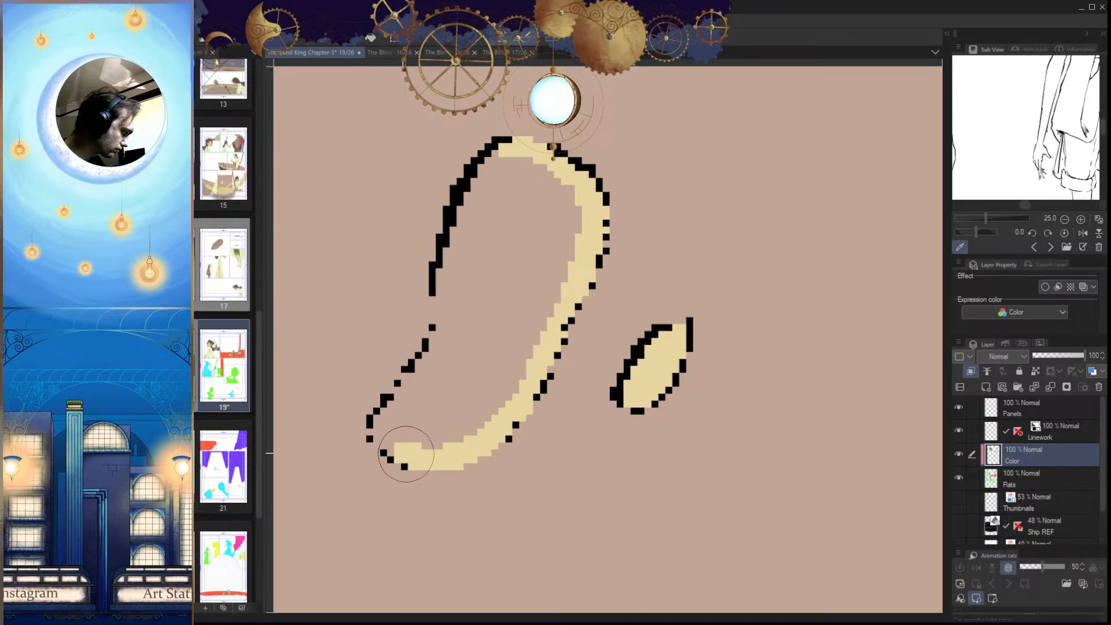
pyautogui.moveTo(382, 419)
pyautogui.mouseDown()
pyautogui.moveTo(434, 354)
pyautogui.moveTo(454, 255)
pyautogui.moveTo(516, 161)
pyautogui.moveTo(544, 174)
pyautogui.mouseUp()
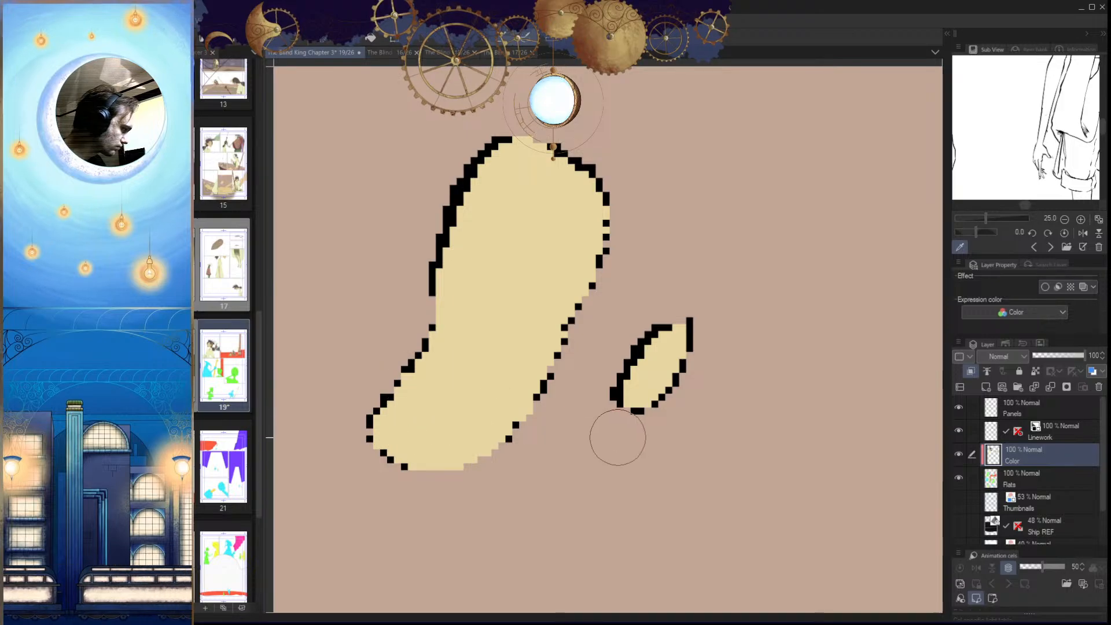
pyautogui.moveTo(582, 435); pyautogui.dragTo(509, 433)
# Step: Trace inside the narrow vertical chip in the middle of the mast base with pale yellow and fill its interior
pyautogui.moveTo(601, 361); pyautogui.dragTo(599, 414)
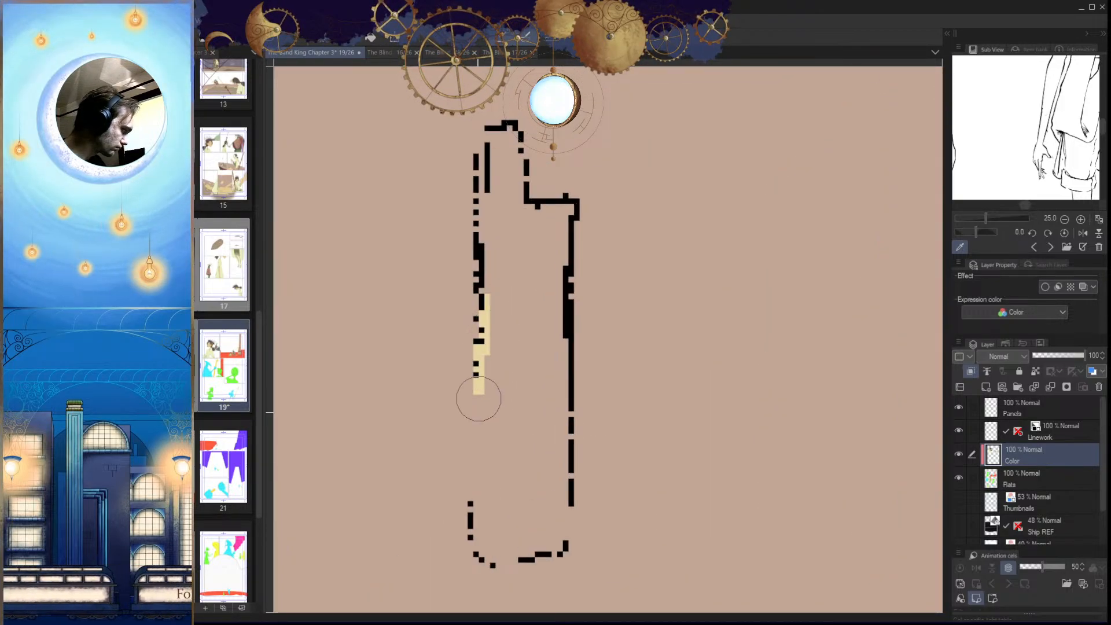
pyautogui.moveTo(479, 382); pyautogui.dragTo(485, 507)
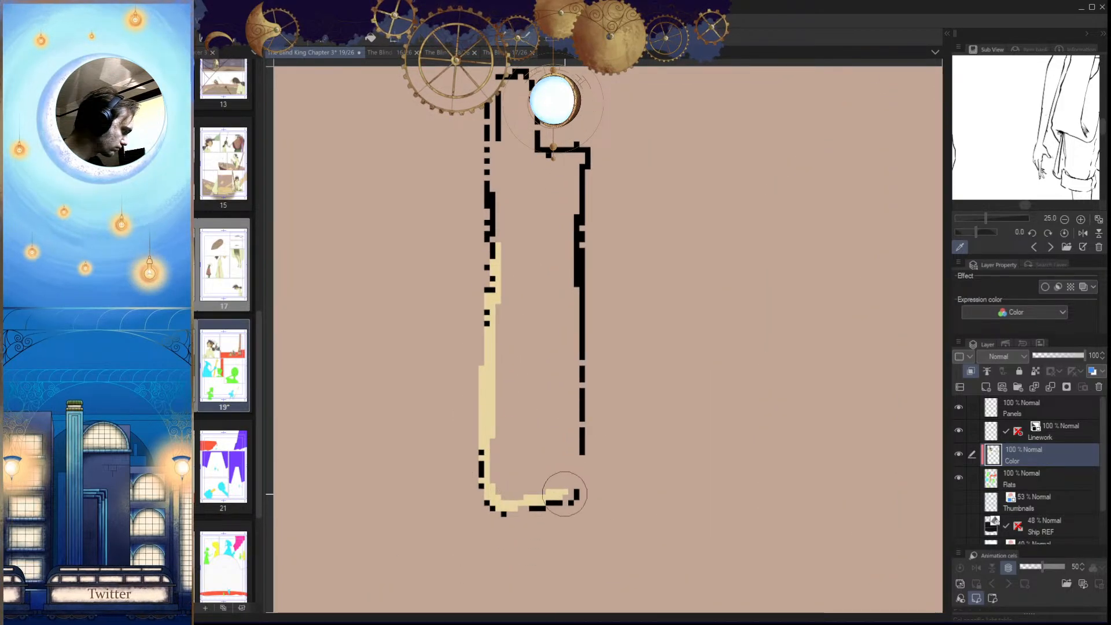
pyautogui.moveTo(575, 377); pyautogui.dragTo(574, 476)
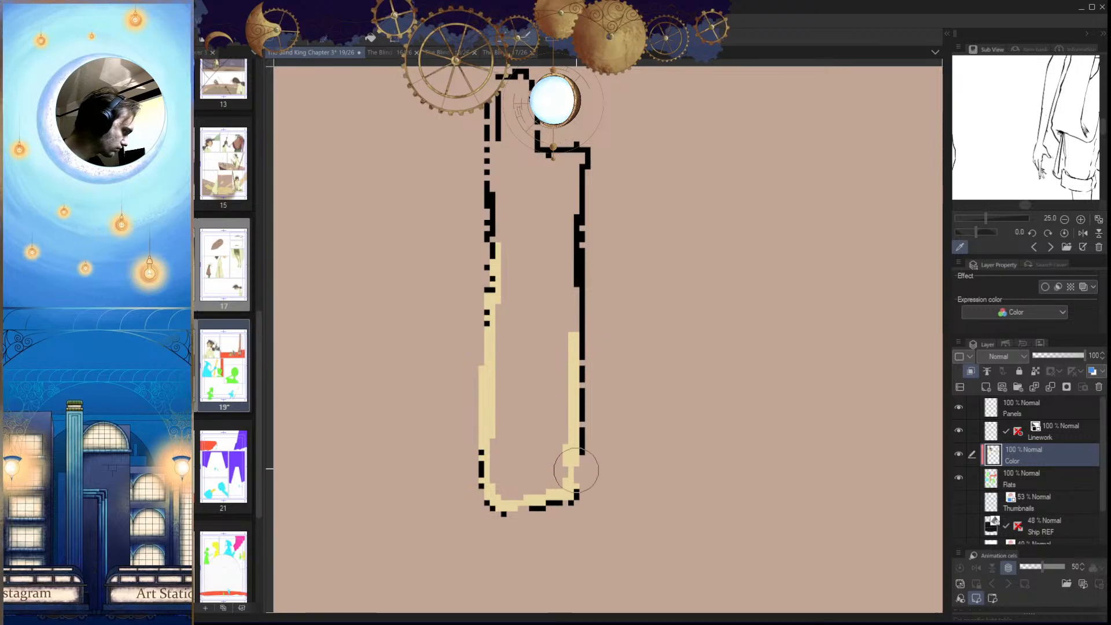
pyautogui.moveTo(574, 378); pyautogui.dragTo(570, 488)
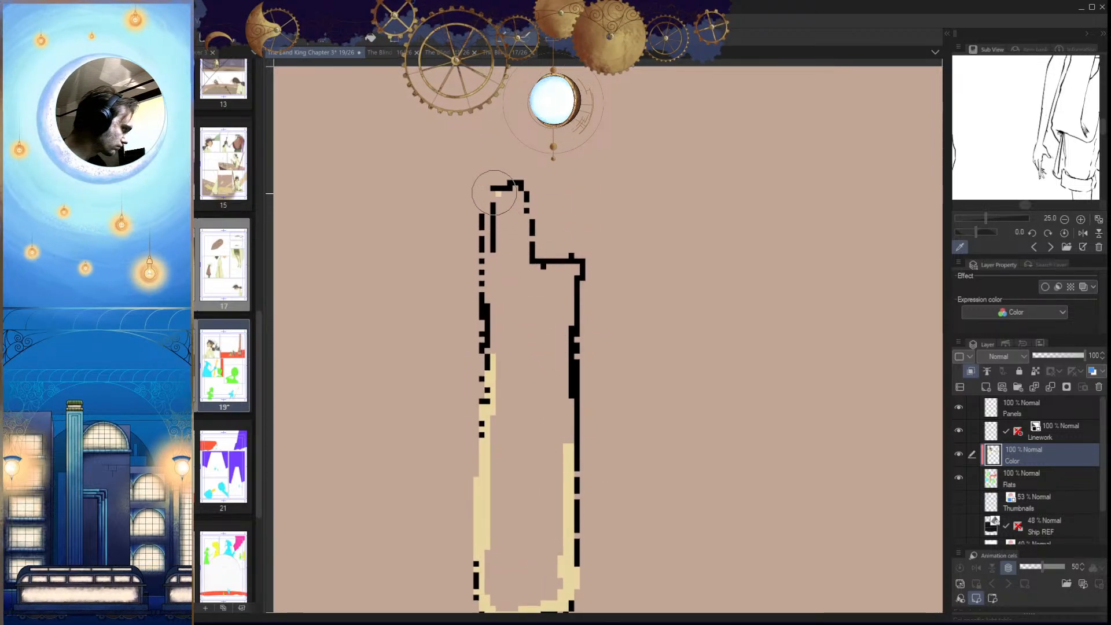
pyautogui.moveTo(527, 292); pyautogui.dragTo(515, 194)
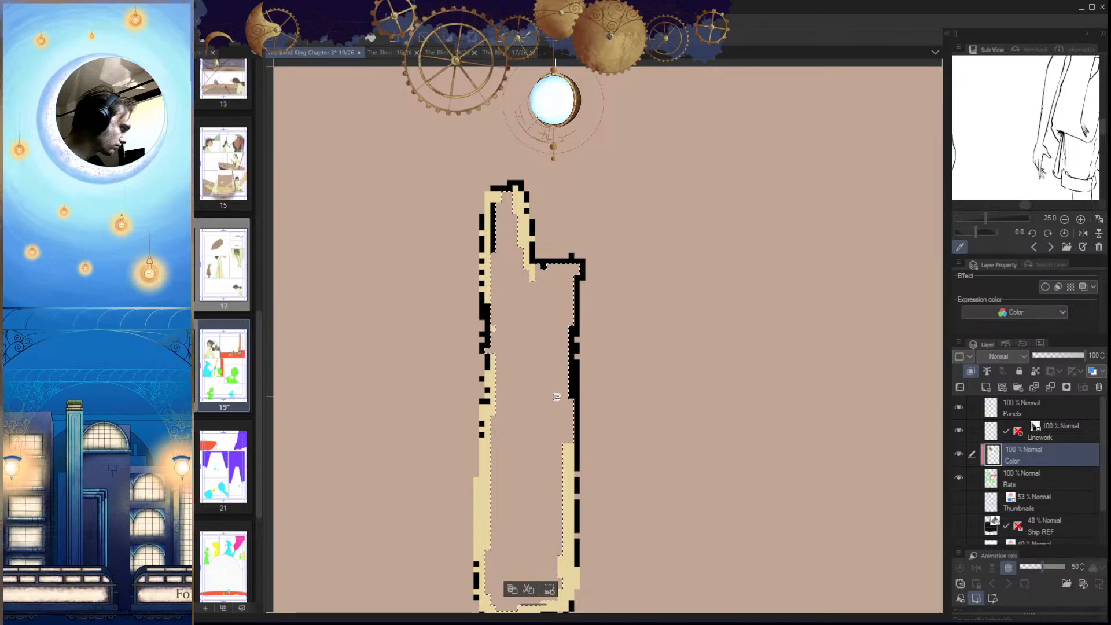
pyautogui.hotkey('alt', 'Delete')
pyautogui.hotkey('ctrl', 'd')
# Step: Close the gaps of the stepped patch on the mast base's right edge with pale yellow and fill it
pyautogui.moveTo(574, 450); pyautogui.dragTo(598, 466)
pyautogui.moveTo(576, 533); pyautogui.dragTo(620, 521)
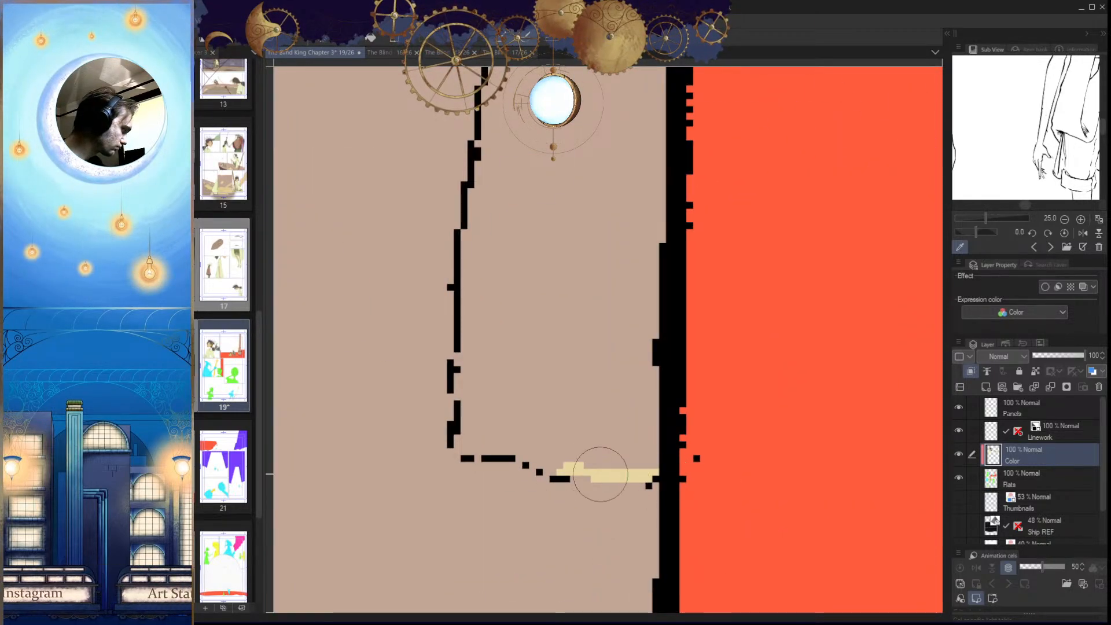
pyautogui.moveTo(524, 443)
pyautogui.mouseDown()
pyautogui.moveTo(492, 449)
pyautogui.moveTo(504, 449)
pyautogui.mouseUp()
pyautogui.moveTo(484, 449); pyautogui.dragTo(478, 445)
pyautogui.moveTo(491, 258); pyautogui.dragTo(496, 455)
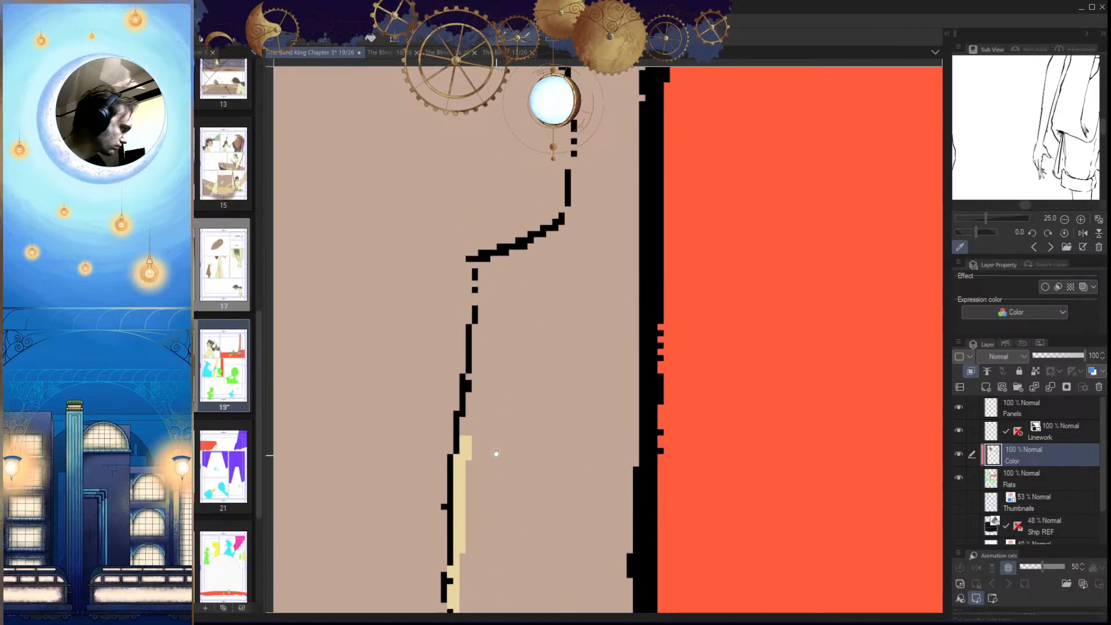
pyautogui.moveTo(519, 392)
pyautogui.mouseDown()
pyautogui.moveTo(508, 434)
pyautogui.moveTo(568, 350)
pyautogui.moveTo(558, 384)
pyautogui.moveTo(560, 373)
pyautogui.mouseUp()
pyautogui.press('w')
pyautogui.click(563, 340)
pyautogui.hotkey('alt', 'Delete')
pyautogui.hotkey('ctrl', 'd')
pyautogui.moveTo(587, 413); pyautogui.dragTo(595, 450)
pyautogui.scroll(-5, 595, 451)
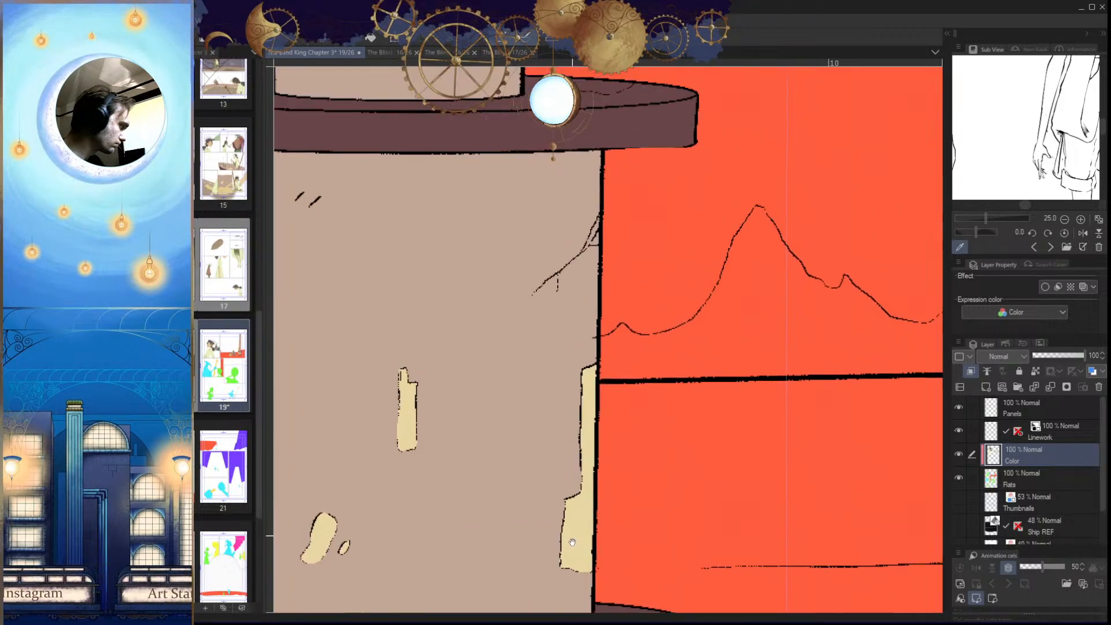
# Step: Fill the rounded patch on the mast's left edge and the stepped patch on its right edge above the collar pale yellow
pyautogui.scroll(4, 510, 292)
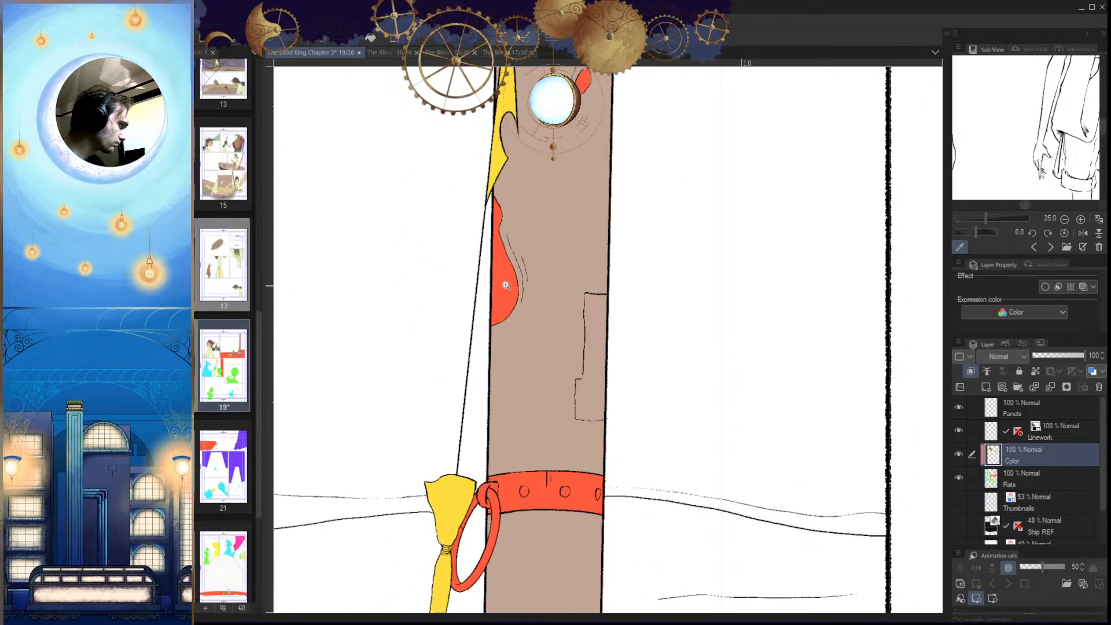
pyautogui.click(510, 307)
pyautogui.hotkey('alt', 'Delete')
pyautogui.hotkey('ctrl', 'd')
pyautogui.moveTo(687, 450); pyautogui.dragTo(551, 362)
pyautogui.click(566, 451)
pyautogui.hotkey('alt', 'Delete')
pyautogui.hotkey('ctrl', 'd')
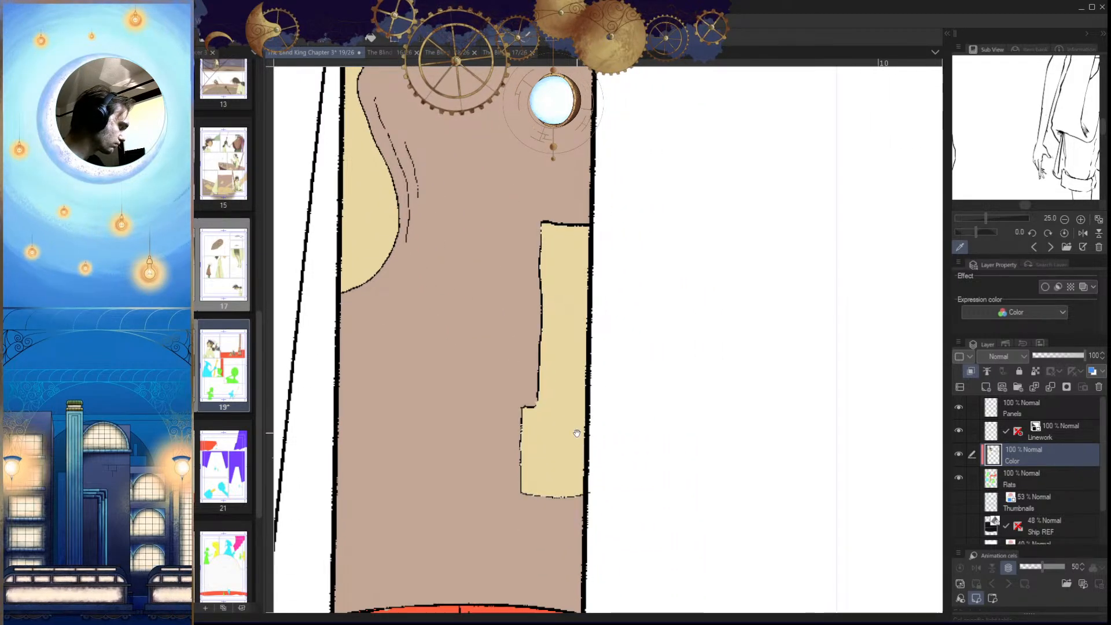
# Step: Fill the oval chip higher on the mast with pale yellow and touch up its edges
pyautogui.moveTo(580, 456); pyautogui.dragTo(560, 448)
pyautogui.moveTo(556, 319); pyautogui.dragTo(595, 336)
pyautogui.click(572, 321)
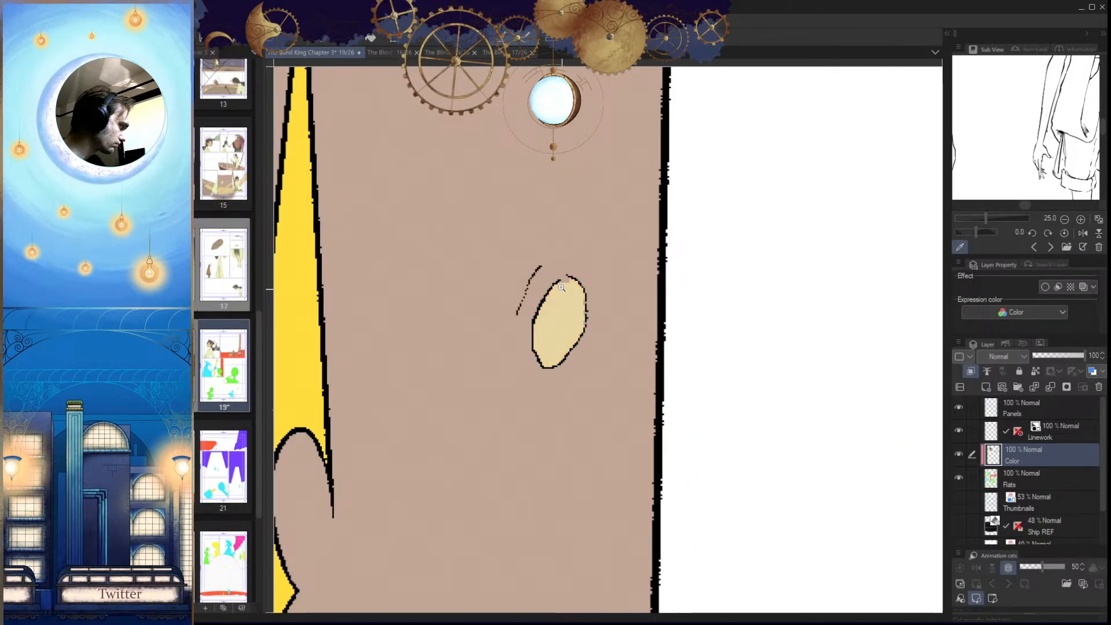
pyautogui.moveTo(562, 285); pyautogui.dragTo(581, 316)
pyautogui.moveTo(592, 272); pyautogui.dragTo(534, 312)
pyautogui.hotkey('ctrl', 'z')
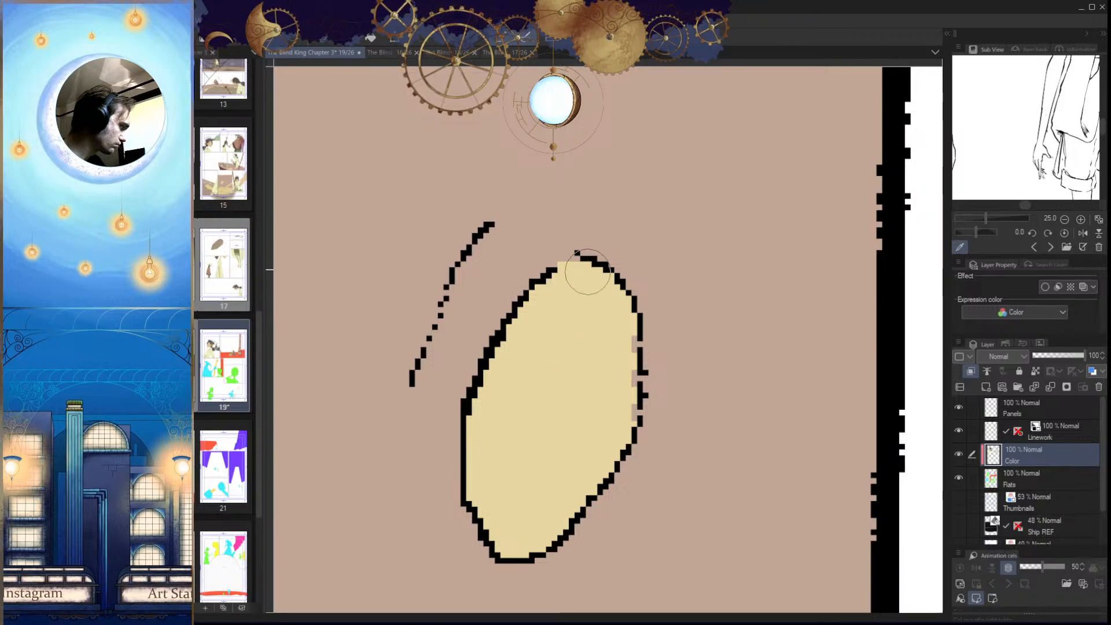
pyautogui.moveTo(609, 375); pyautogui.dragTo(581, 504)
pyautogui.moveTo(588, 312); pyautogui.dragTo(599, 556)
# Step: Trace inside the lower vertical side of the stepped patch on the upper mast with pale yellow
pyautogui.moveTo(568, 327); pyautogui.dragTo(574, 270)
pyautogui.moveTo(546, 221); pyautogui.dragTo(538, 437)
pyautogui.press('h')
pyautogui.moveTo(611, 440); pyautogui.dragTo(492, 454)
pyautogui.moveTo(568, 350); pyautogui.dragTo(569, 265)
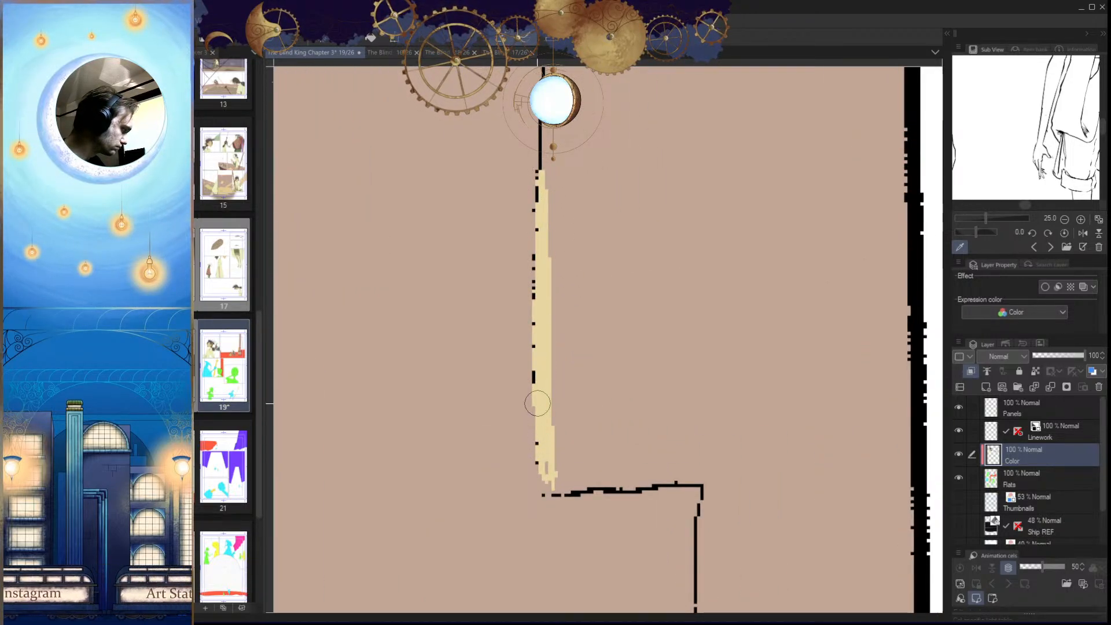
pyautogui.press('h')
pyautogui.moveTo(596, 446); pyautogui.dragTo(662, 418)
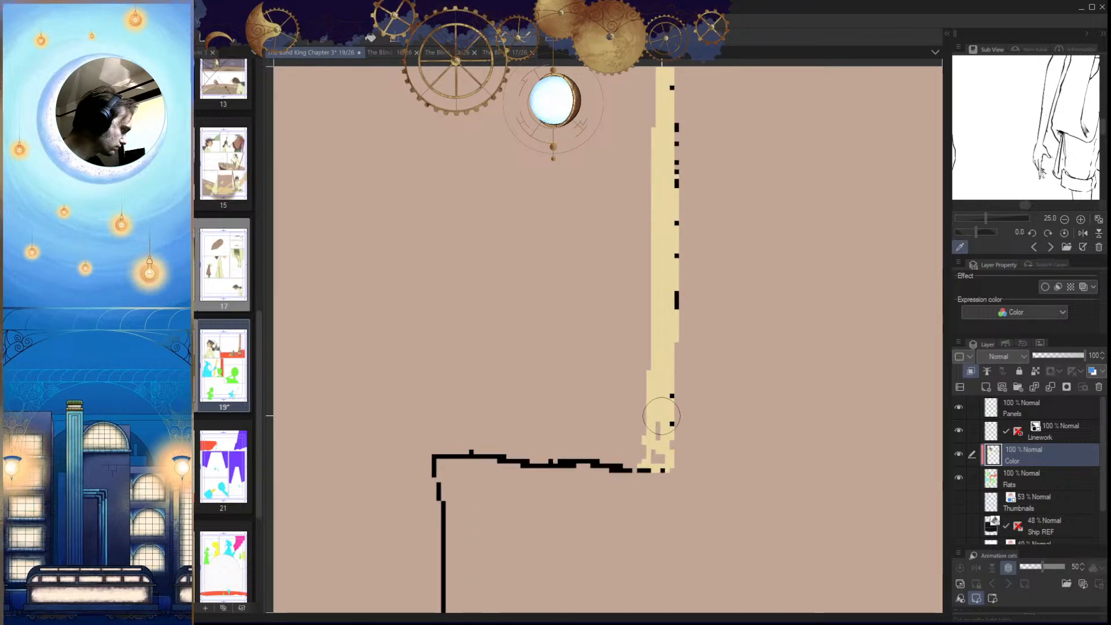
# Step: Trace along the bottom edge of the upper mast's stepped patch with pale yellow
pyautogui.moveTo(641, 465); pyautogui.dragTo(576, 431)
pyautogui.moveTo(600, 496); pyautogui.dragTo(771, 440)
pyautogui.press('h')
pyautogui.press('h')
pyautogui.moveTo(620, 413); pyautogui.dragTo(665, 411)
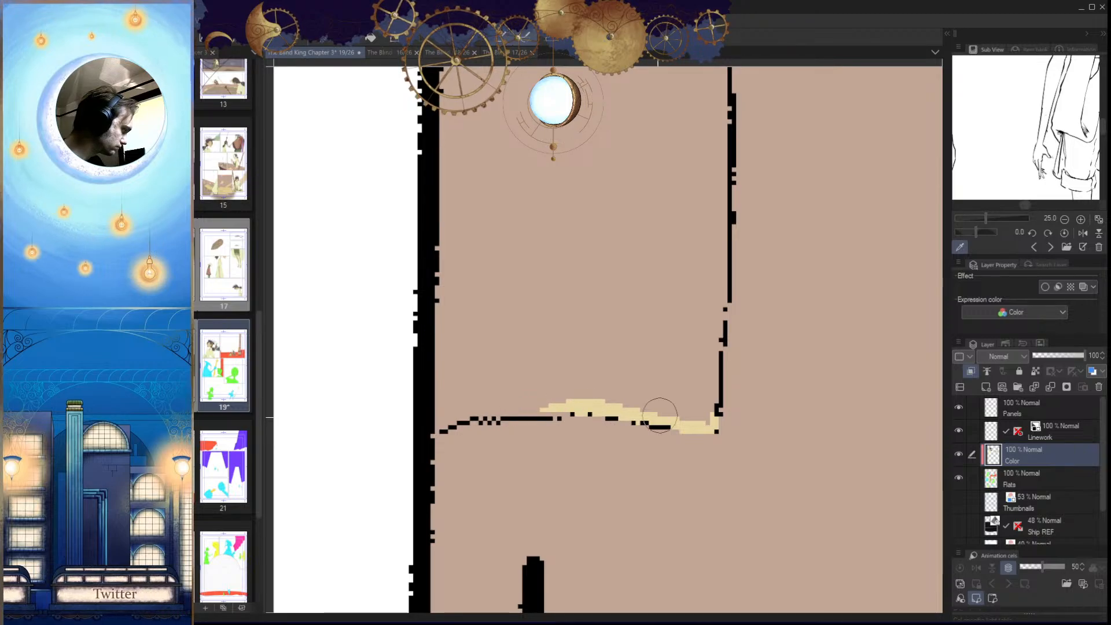
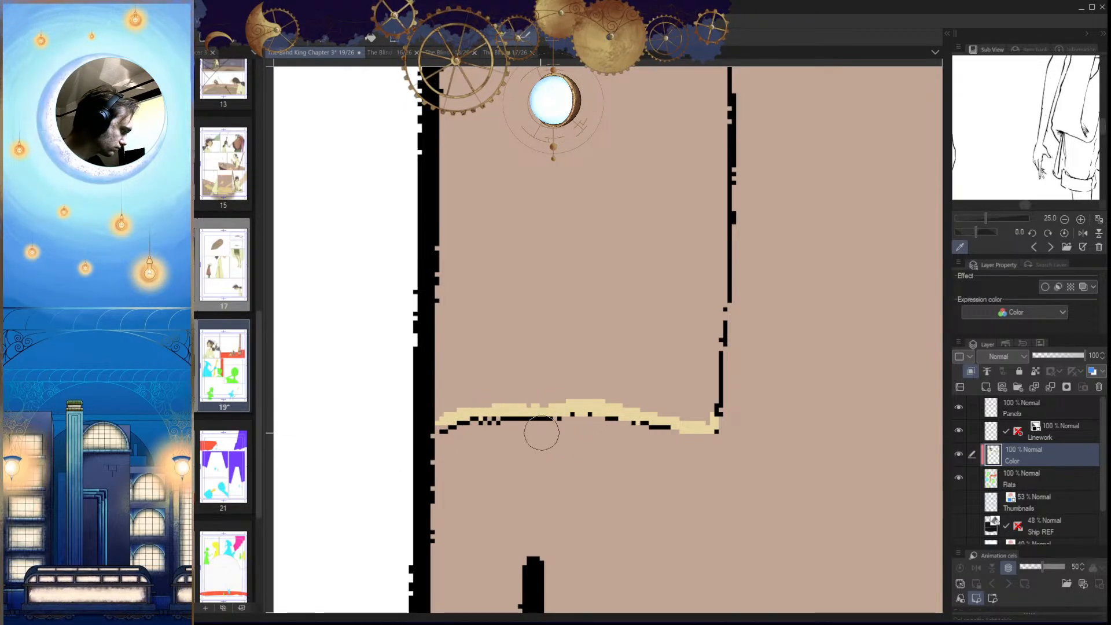
# Step: Close the gaps in the upper vertical side of the stepped patch with pale yellow
pyautogui.scroll(-6, 556, 440)
pyautogui.moveTo(586, 410); pyautogui.dragTo(560, 496)
pyautogui.scroll(10, 556, 500)
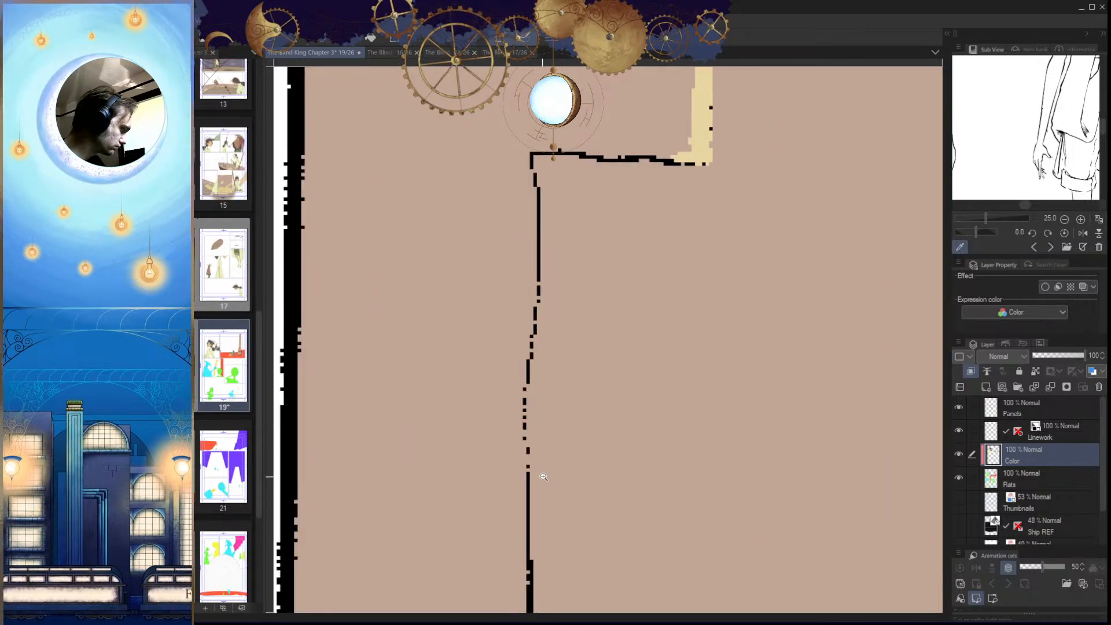
pyautogui.moveTo(523, 335); pyautogui.dragTo(527, 511)
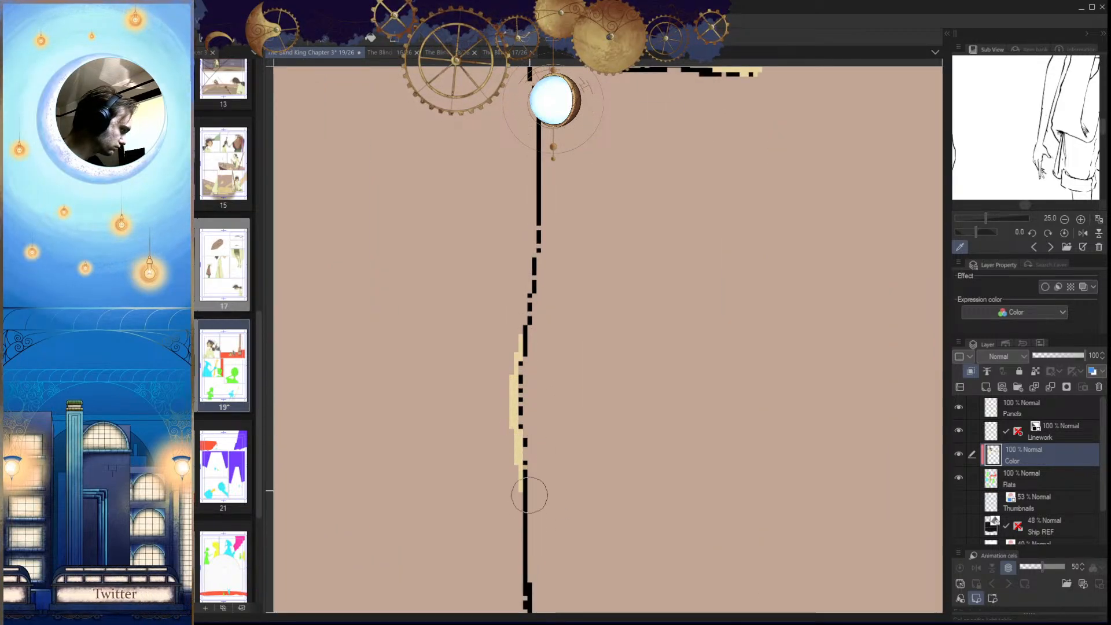
pyautogui.scroll(-6, 563, 331)
pyautogui.moveTo(558, 347); pyautogui.dragTo(567, 503)
pyautogui.moveTo(587, 437); pyautogui.dragTo(595, 561)
pyautogui.moveTo(581, 382); pyautogui.dragTo(596, 527)
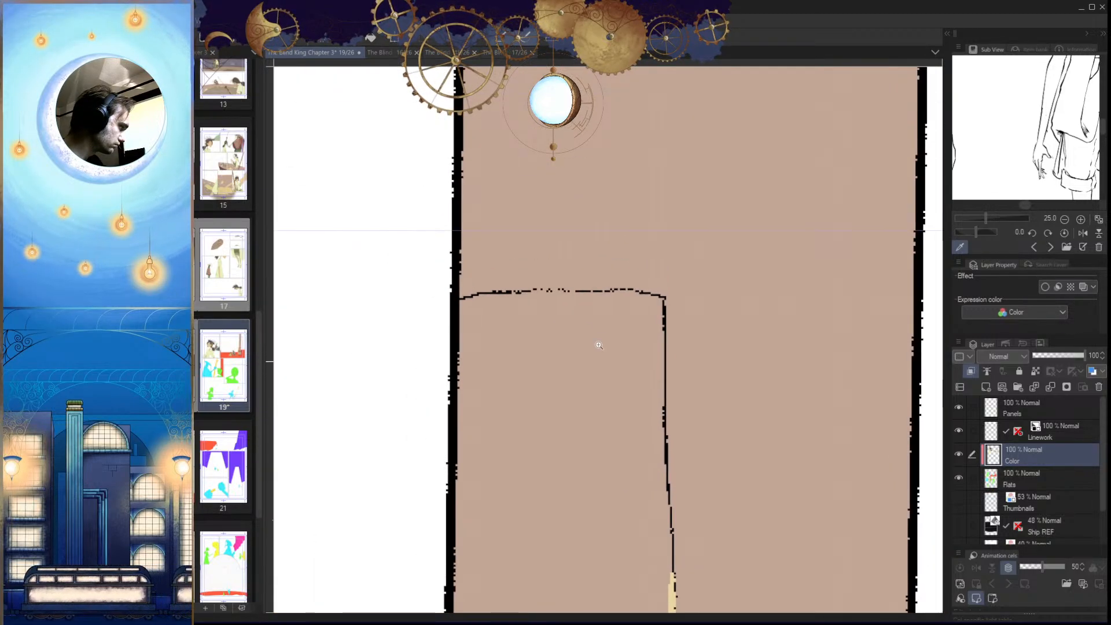
# Step: Trace the broken top edge of the stepped patch with pale yellow, redoing misplaced strokes
pyautogui.click(595, 362)
pyautogui.moveTo(637, 269); pyautogui.dragTo(388, 263)
pyautogui.hotkey('ctrl', 'z')
pyautogui.moveTo(632, 273); pyautogui.dragTo(388, 263)
pyautogui.hotkey('ctrl', 'z')
pyautogui.moveTo(605, 271); pyautogui.dragTo(385, 267)
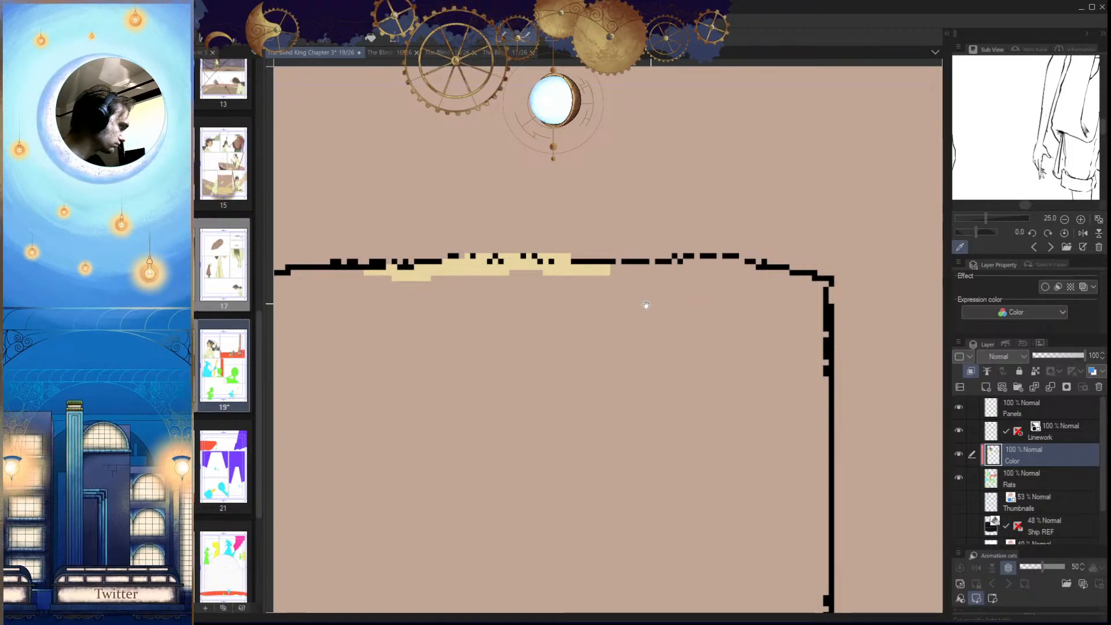
pyautogui.moveTo(654, 301); pyautogui.dragTo(587, 313)
pyautogui.moveTo(565, 272); pyautogui.dragTo(705, 269)
pyautogui.hotkey('ctrl', 'z')
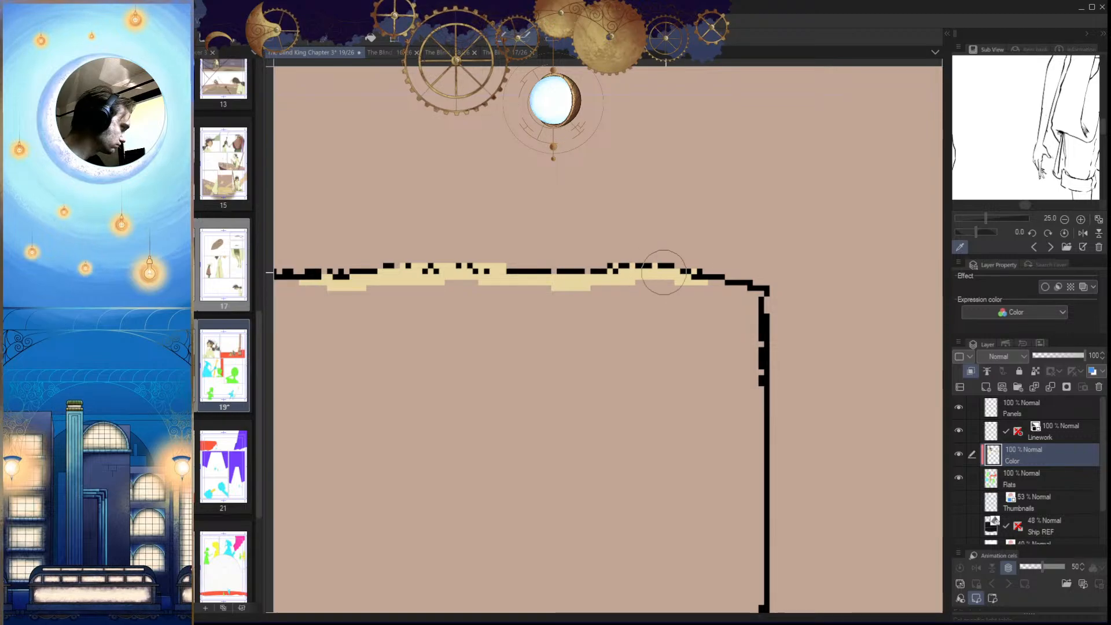
# Step: Fill the inside of the stepped patch on the upper mast's left edge with pale yellow
pyautogui.moveTo(666, 334); pyautogui.dragTo(538, 370)
pyautogui.click(626, 370)
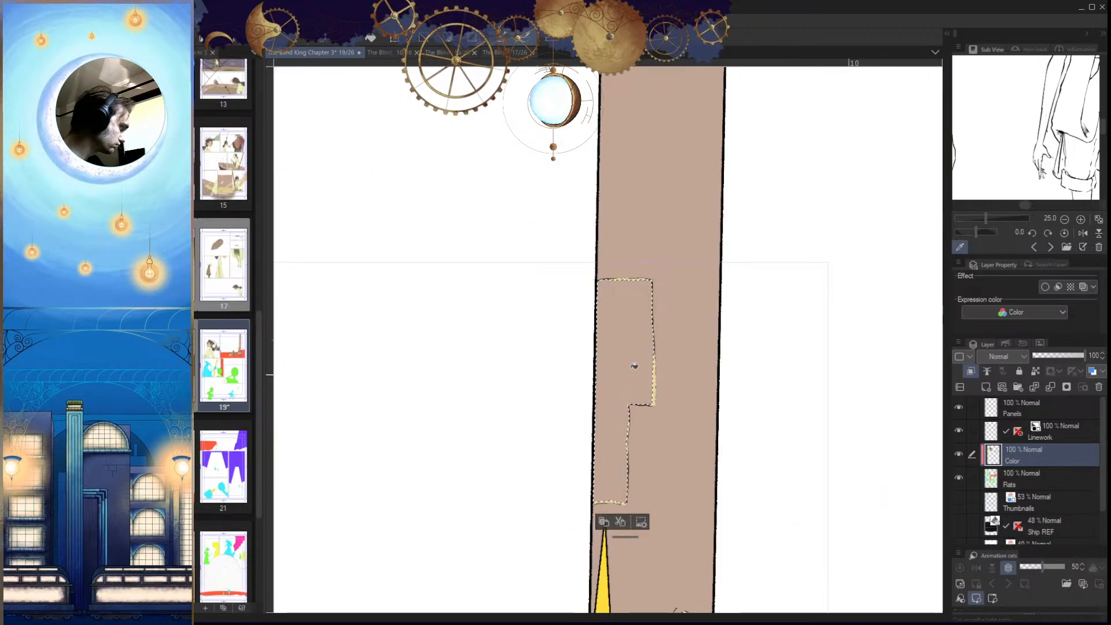
pyautogui.hotkey('alt', 'Delete')
pyautogui.hotkey('ctrl', 'd')
# Step: Trace inside the wavy chip on the rear rim of the mast's upper flange with dusty pink
pyautogui.moveTo(686, 454); pyautogui.dragTo(629, 419)
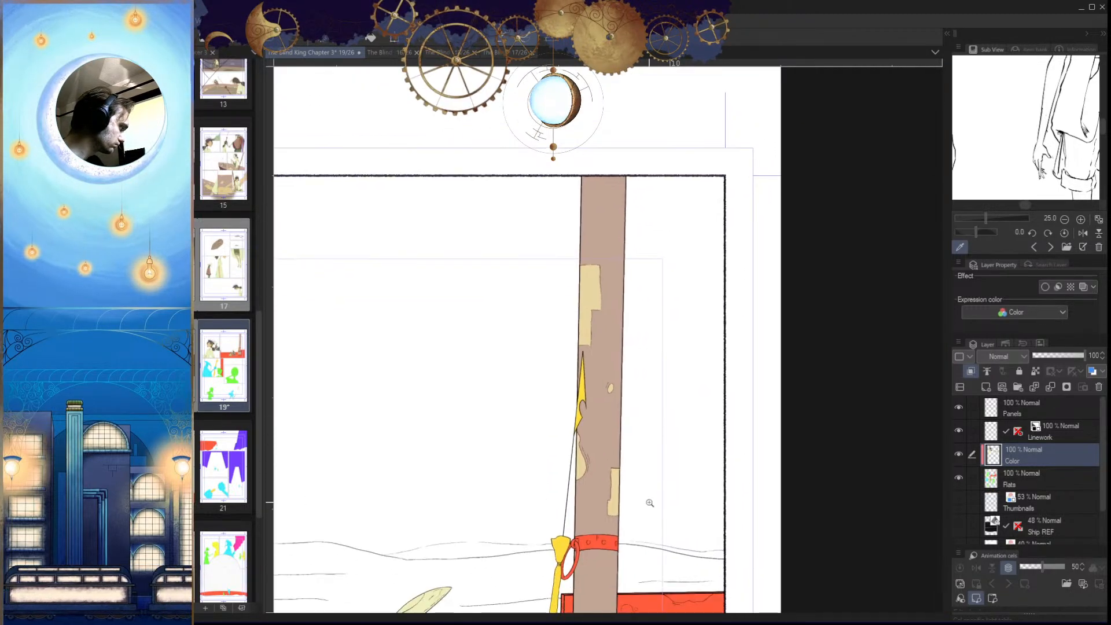
pyautogui.moveTo(650, 504); pyautogui.dragTo(645, 374)
pyautogui.moveTo(639, 419); pyautogui.dragTo(608, 426)
pyautogui.moveTo(643, 487)
pyautogui.mouseDown()
pyautogui.moveTo(640, 471)
pyautogui.moveTo(664, 474)
pyautogui.moveTo(664, 497)
pyautogui.mouseUp()
pyautogui.moveTo(588, 352); pyautogui.dragTo(626, 368)
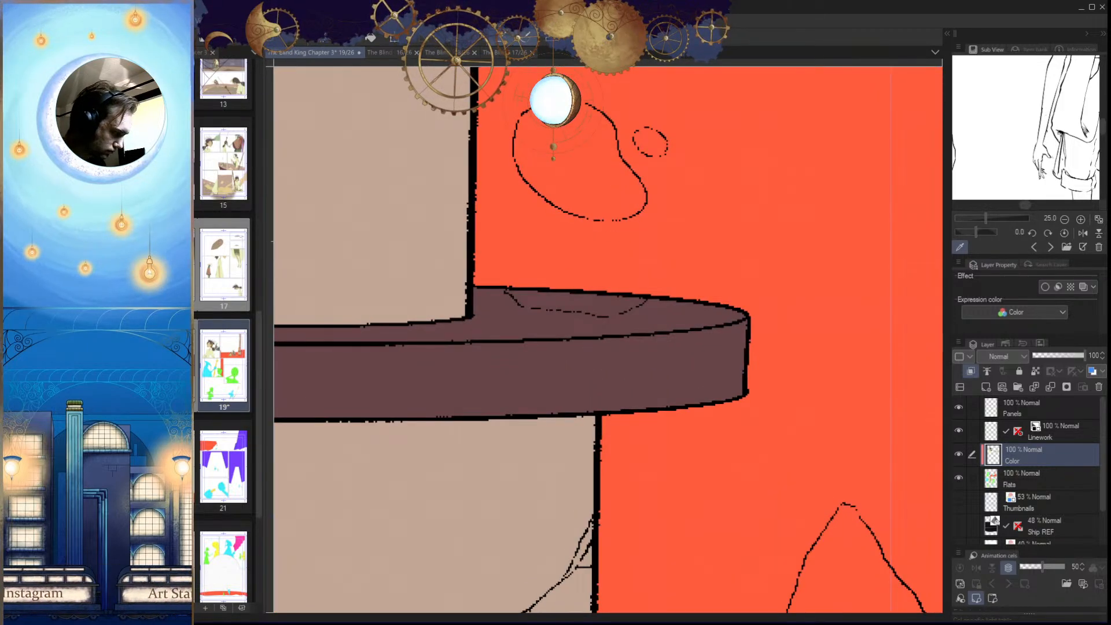
pyautogui.moveTo(599, 303)
pyautogui.mouseDown()
pyautogui.moveTo(635, 310)
pyautogui.moveTo(614, 339)
pyautogui.moveTo(597, 338)
pyautogui.mouseUp()
pyautogui.hotkey('ctrl', 'z')
pyautogui.moveTo(696, 318); pyautogui.dragTo(753, 307)
pyautogui.moveTo(656, 338)
pyautogui.mouseDown()
pyautogui.moveTo(695, 340)
pyautogui.moveTo(452, 313)
pyautogui.mouseUp()
pyautogui.press('h')
pyautogui.moveTo(710, 359); pyautogui.dragTo(535, 370)
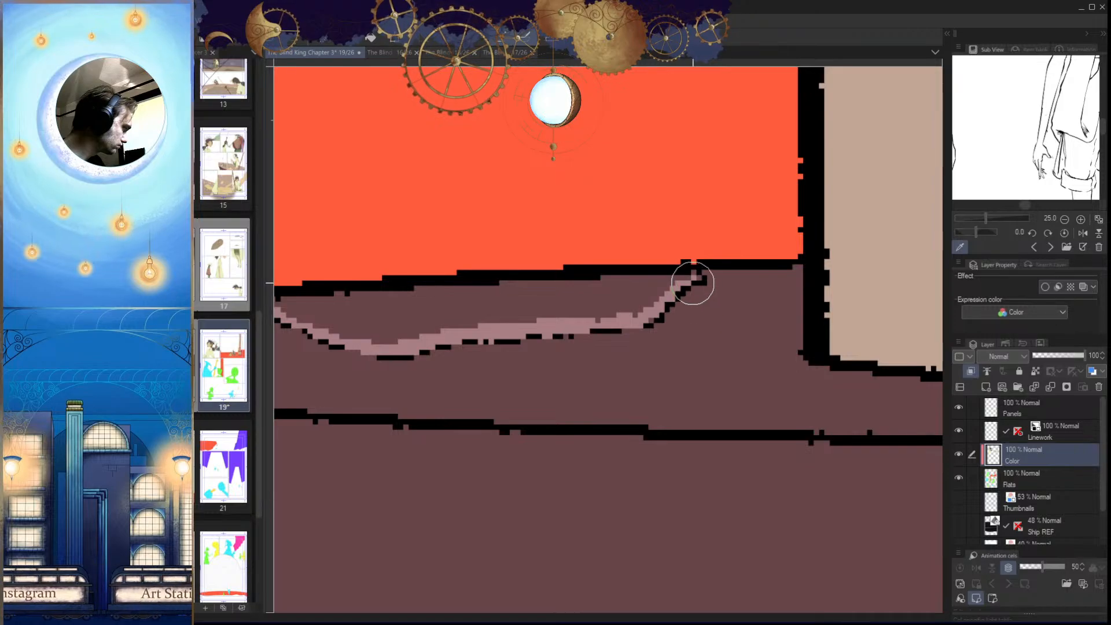
# Step: Fill the traced chip on the upper flange with dusty pink
pyautogui.click(629, 293)
pyautogui.hotkey('alt', 'Delete')
pyautogui.hotkey('ctrl', 'd')
pyautogui.moveTo(630, 345); pyautogui.dragTo(645, 413)
pyautogui.press('h')
pyautogui.moveTo(628, 364); pyautogui.dragTo(622, 449)
# Step: Save page 19, consult the mast band on page 16, and fill the matching riveted band with its orange-brown
pyautogui.hotkey('ctrl', 's')
pyautogui.hotkey('ctrl', 'Tab')
pyautogui.moveTo(623, 334); pyautogui.dragTo(686, 339)
pyautogui.click(301, 53)
pyautogui.moveTo(570, 345); pyautogui.dragTo(624, 349)
pyautogui.click(551, 358)
pyautogui.hotkey('alt', 'Delete')
pyautogui.hotkey('ctrl', 'd')
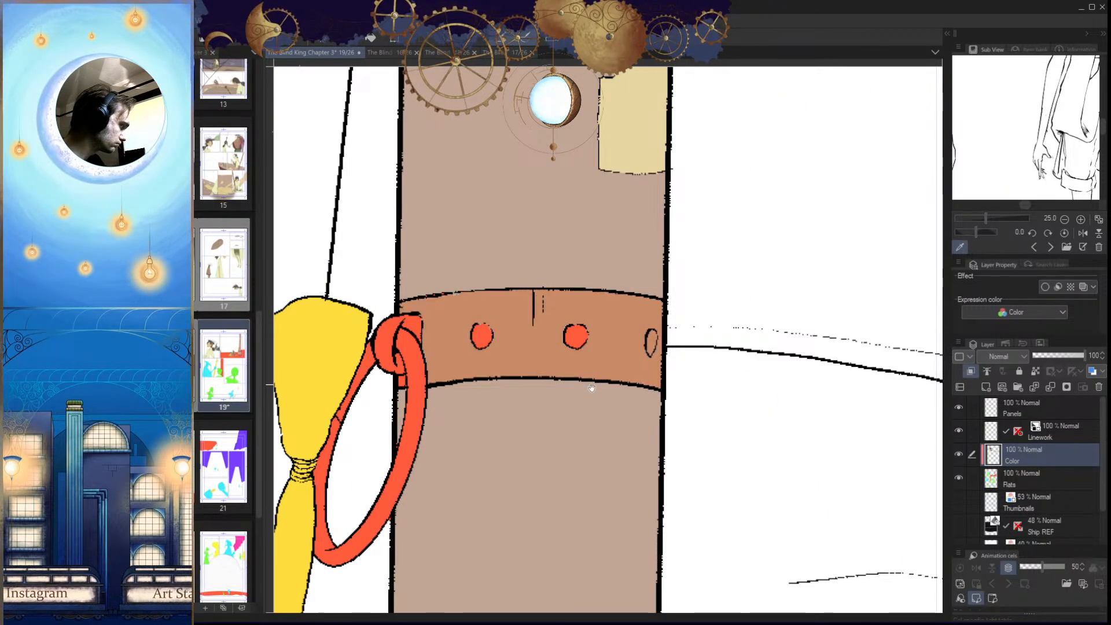
# Step: Touch up the mast band's edges and the leftover bits around the ring with orange-brown
pyautogui.moveTo(593, 384); pyautogui.dragTo(595, 418)
pyautogui.moveTo(634, 421); pyautogui.dragTo(620, 460)
pyautogui.moveTo(615, 382); pyautogui.dragTo(657, 409)
pyautogui.moveTo(401, 403); pyautogui.dragTo(513, 359)
pyautogui.moveTo(587, 346); pyautogui.dragTo(563, 346)
pyautogui.moveTo(508, 372)
pyautogui.mouseDown()
pyautogui.moveTo(665, 354)
pyautogui.moveTo(623, 327)
pyautogui.moveTo(538, 353)
pyautogui.moveTo(409, 365)
pyautogui.moveTo(400, 377)
pyautogui.mouseUp()
pyautogui.moveTo(526, 397); pyautogui.dragTo(470, 428)
pyautogui.moveTo(681, 459); pyautogui.dragTo(459, 453)
pyautogui.moveTo(596, 378)
pyautogui.mouseDown()
pyautogui.moveTo(619, 396)
pyautogui.moveTo(550, 405)
pyautogui.mouseUp()
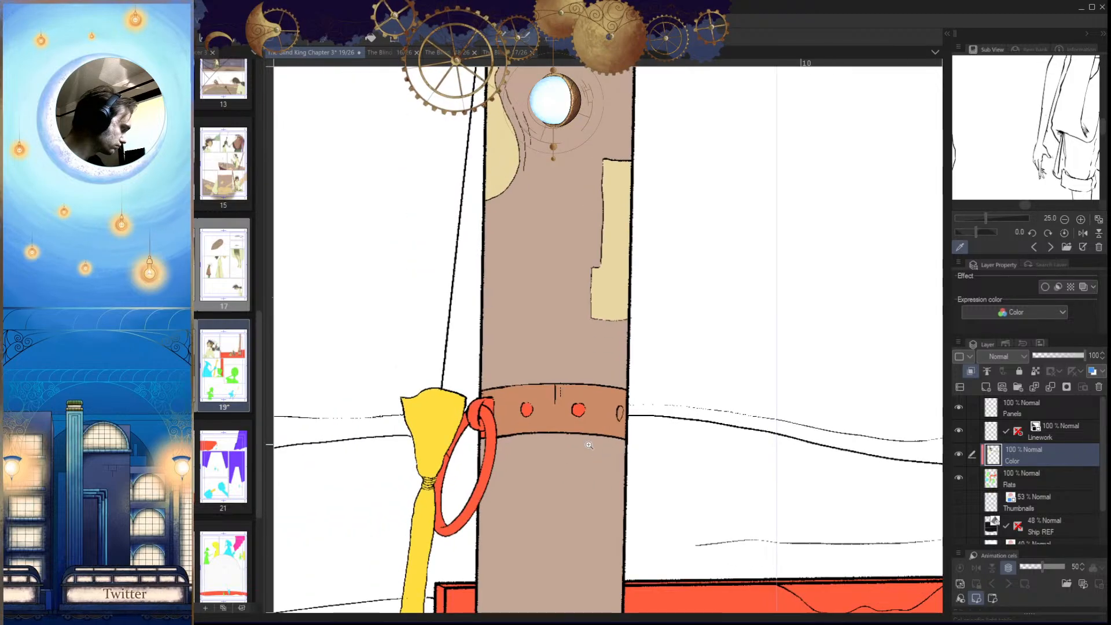
# Step: Fill the curled loop that holds the ring and its adjoining tab on the band with brown
pyautogui.moveTo(586, 446); pyautogui.dragTo(627, 463)
pyautogui.moveTo(325, 415)
pyautogui.mouseDown()
pyautogui.moveTo(410, 419)
pyautogui.moveTo(372, 409)
pyautogui.moveTo(428, 443)
pyautogui.moveTo(371, 444)
pyautogui.mouseUp()
pyautogui.moveTo(376, 371); pyautogui.dragTo(428, 429)
pyautogui.click(412, 376)
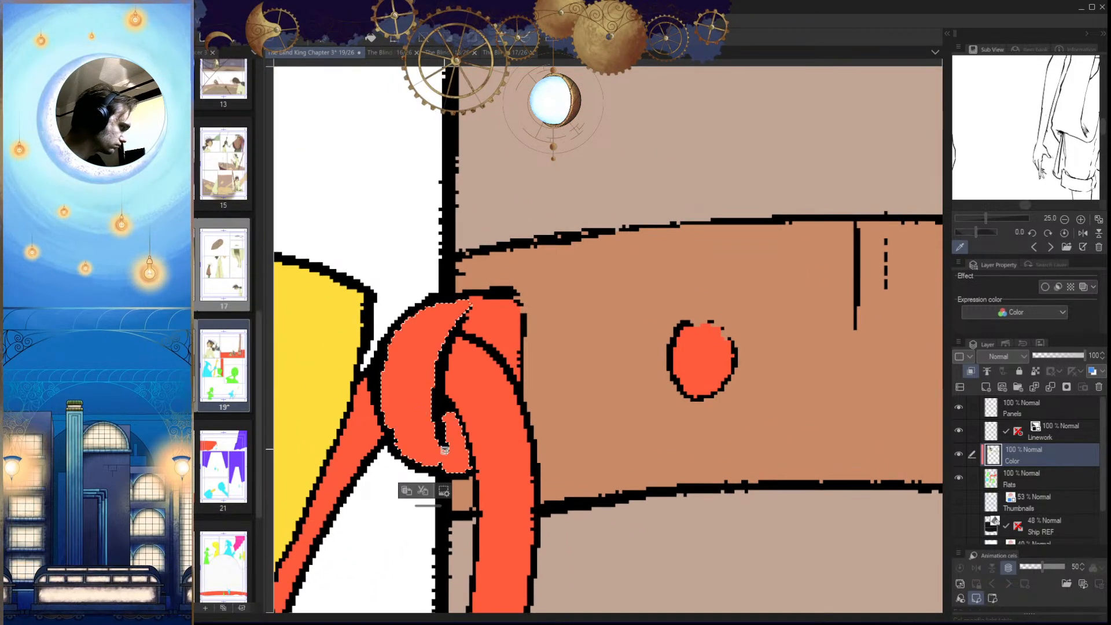
pyautogui.hotkey('alt', 'Delete')
pyautogui.hotkey('ctrl', 'd')
pyautogui.click(498, 322)
pyautogui.hotkey('alt', 'Delete')
pyautogui.hotkey('ctrl', 'd')
pyautogui.moveTo(559, 372); pyautogui.dragTo(590, 412)
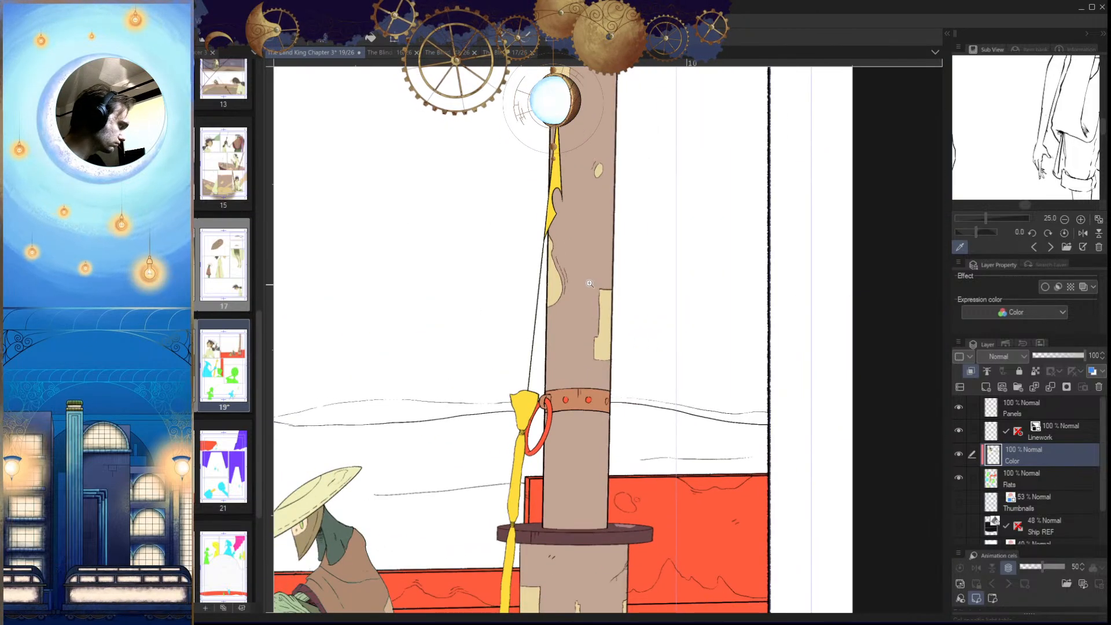
# Step: Find the mast's ring fitting on an earlier finished page and examine its ring and rivet colors
pyautogui.click(389, 53)
pyautogui.click(503, 53)
pyautogui.moveTo(643, 197)
pyautogui.mouseDown()
pyautogui.moveTo(544, 426)
pyautogui.moveTo(617, 318)
pyautogui.moveTo(652, 209)
pyautogui.mouseUp()
pyautogui.click(295, 53)
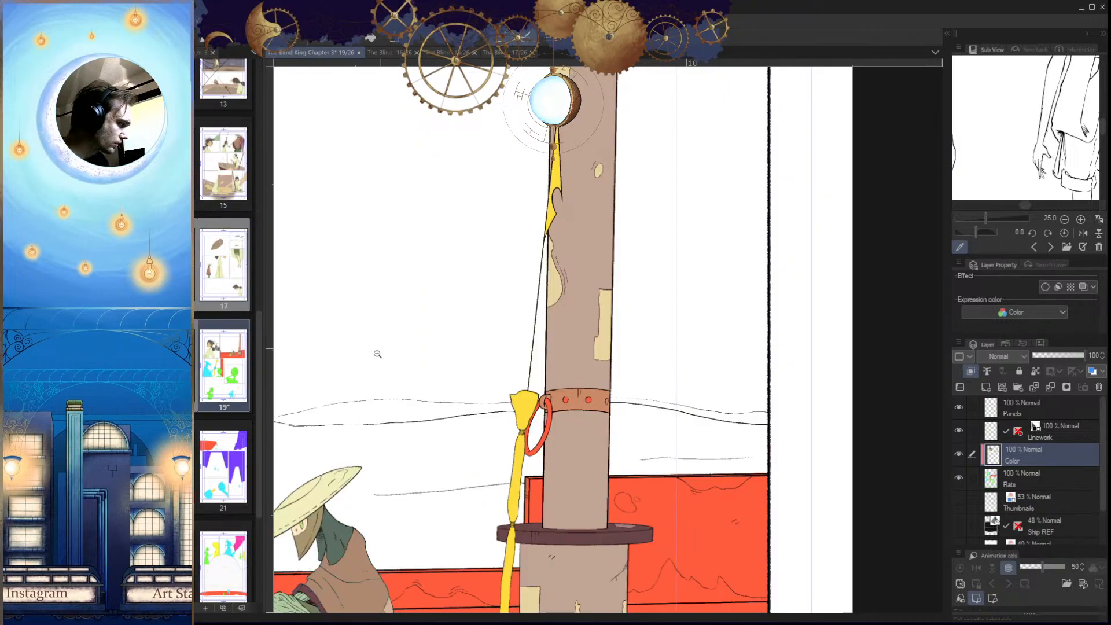
pyautogui.moveTo(259, 345); pyautogui.dragTo(258, 131)
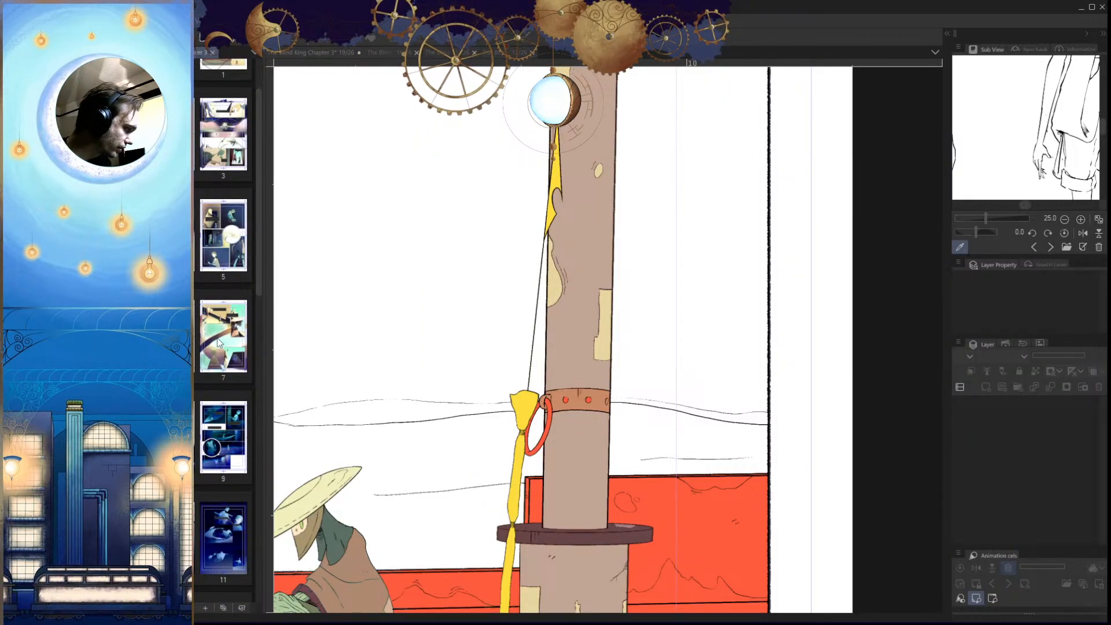
pyautogui.scroll(2, 257, 227)
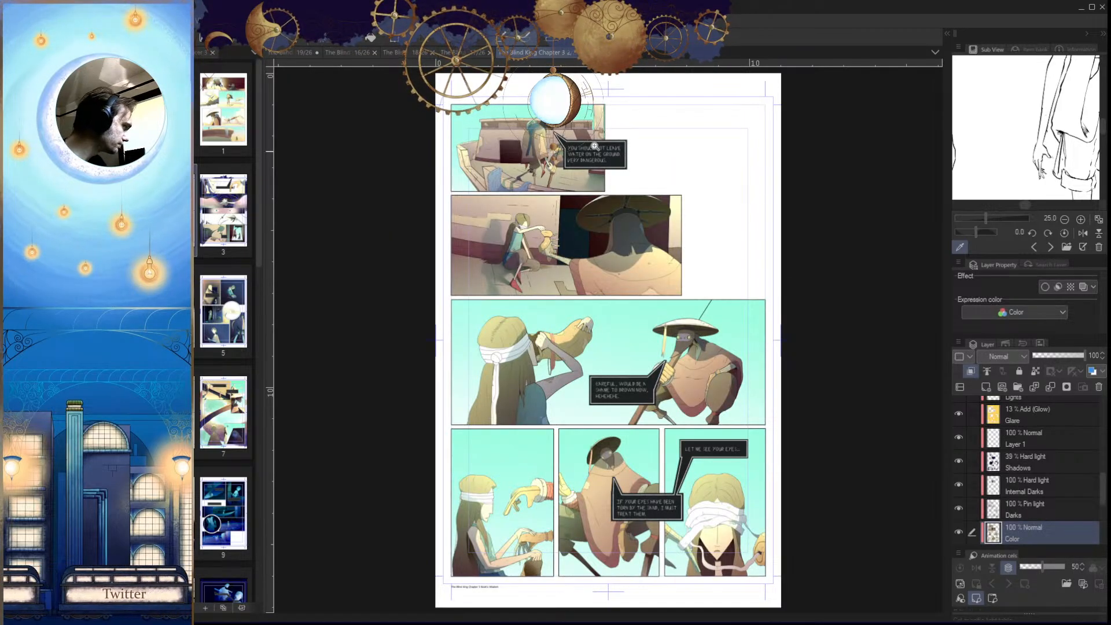
pyautogui.moveTo(596, 141); pyautogui.dragTo(665, 168)
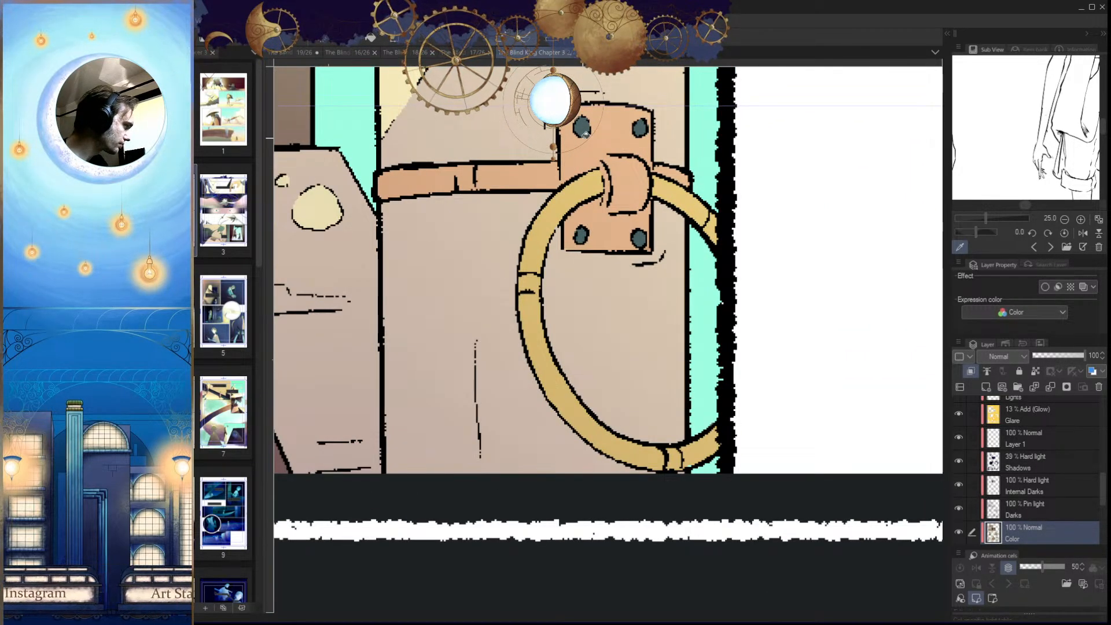
# Step: Return to page 19 and fill the two round rivets on the mast band with dark slate
pyautogui.click(295, 53)
pyautogui.moveTo(580, 418); pyautogui.dragTo(623, 421)
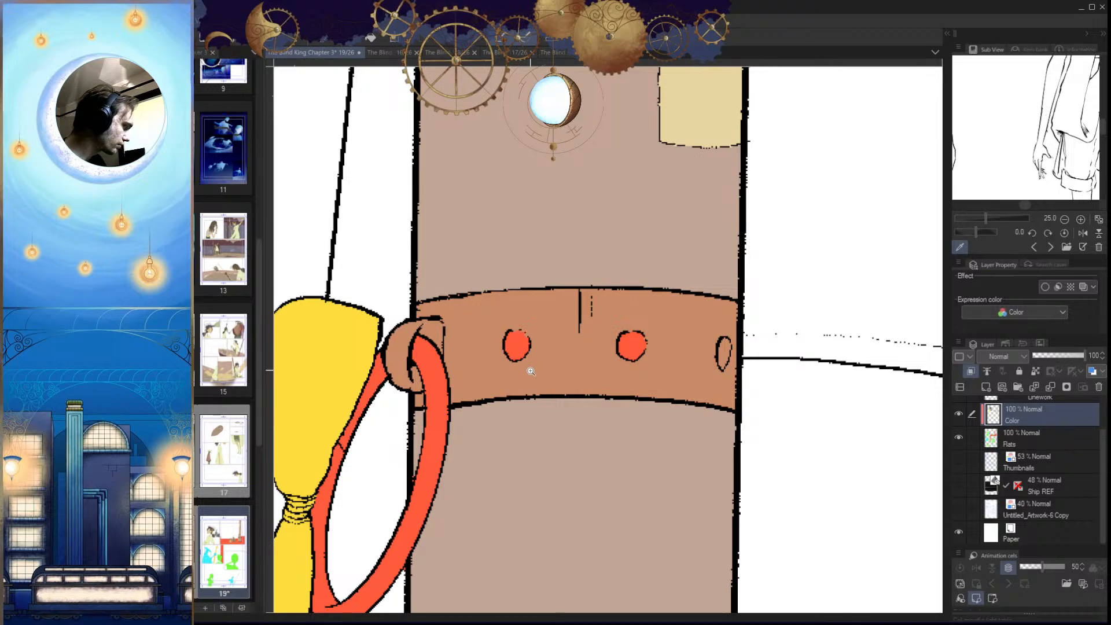
pyautogui.moveTo(530, 370); pyautogui.dragTo(552, 342)
pyautogui.click(513, 333)
pyautogui.moveTo(792, 378); pyautogui.dragTo(454, 384)
pyautogui.click(547, 354)
pyautogui.moveTo(732, 420); pyautogui.dragTo(548, 397)
# Step: Close the gaps in the oval rivet's outline at the band's right end and fill it dark slate
pyautogui.click(673, 359)
pyautogui.hotkey('ctrl', 'z')
pyautogui.moveTo(675, 399); pyautogui.dragTo(676, 400)
pyautogui.press('p')
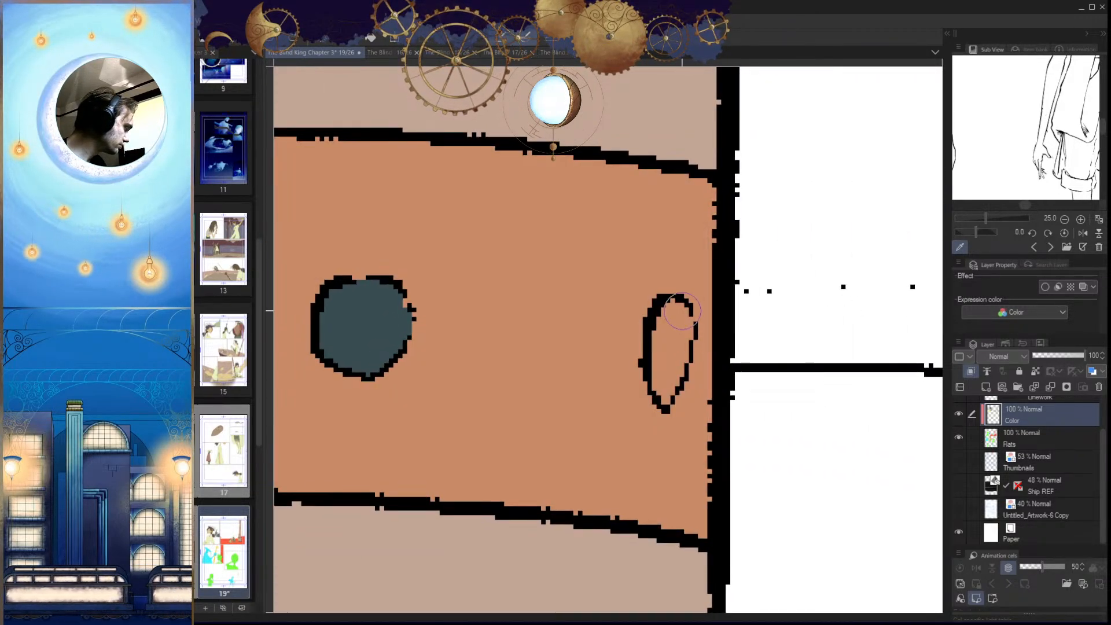
pyautogui.press('g')
pyautogui.click(670, 352)
pyautogui.moveTo(683, 342); pyautogui.dragTo(697, 334)
pyautogui.press('p')
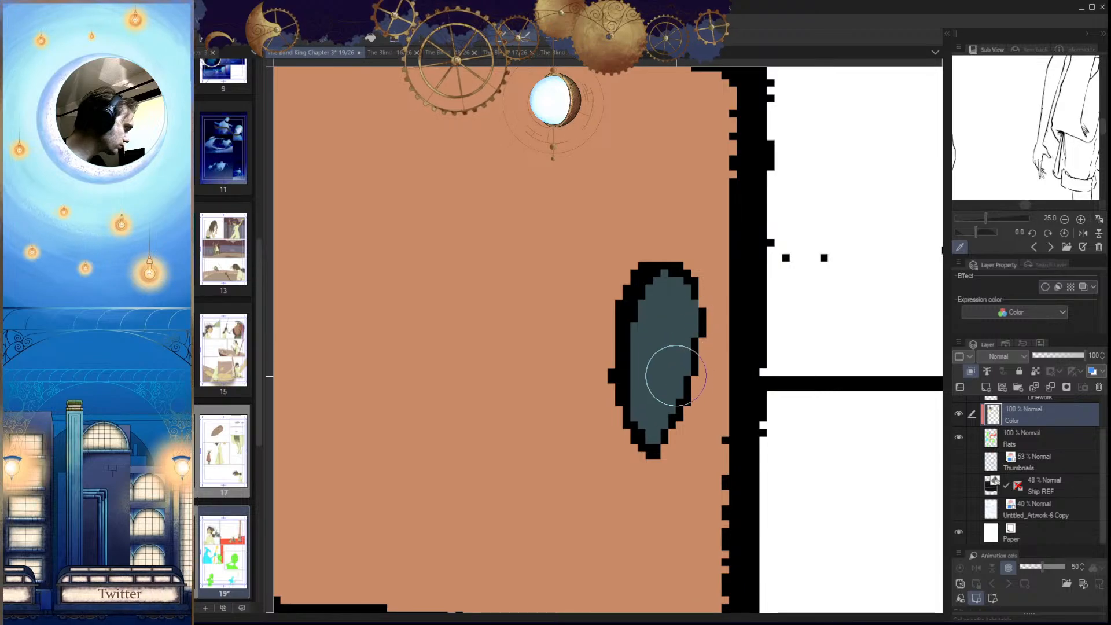
pyautogui.moveTo(651, 402); pyautogui.dragTo(619, 431)
pyautogui.moveTo(617, 442); pyautogui.dragTo(692, 406)
# Step: Touch up the edges of the two round rivets with dark slate
pyautogui.moveTo(575, 330); pyautogui.dragTo(629, 339)
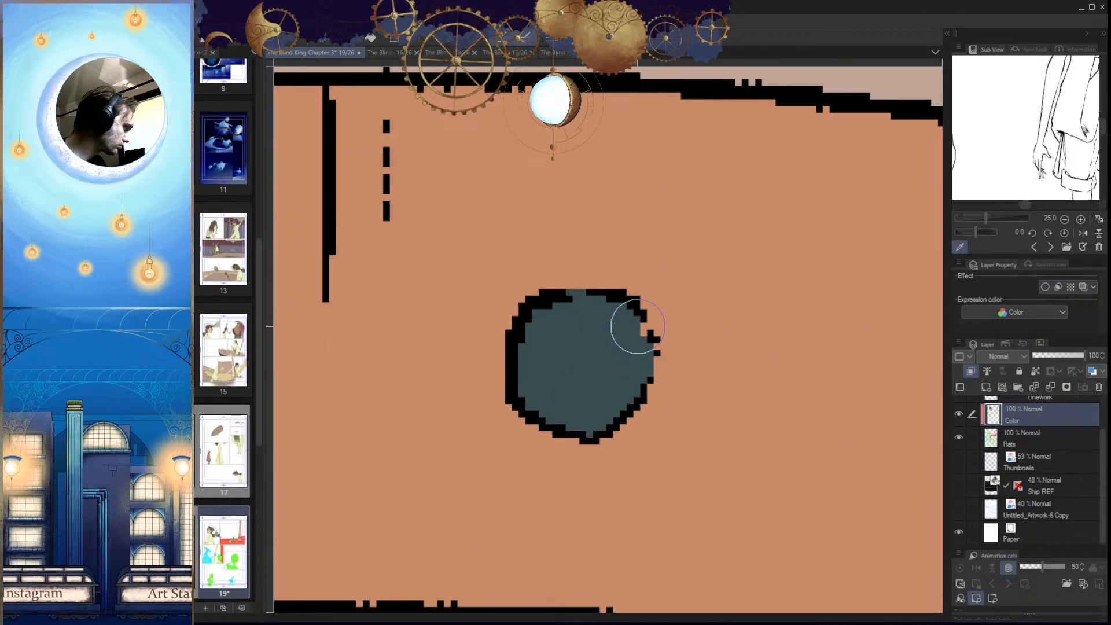
pyautogui.moveTo(642, 443)
pyautogui.mouseDown()
pyautogui.moveTo(590, 501)
pyautogui.moveTo(715, 437)
pyautogui.mouseUp()
pyautogui.moveTo(642, 364); pyautogui.dragTo(726, 375)
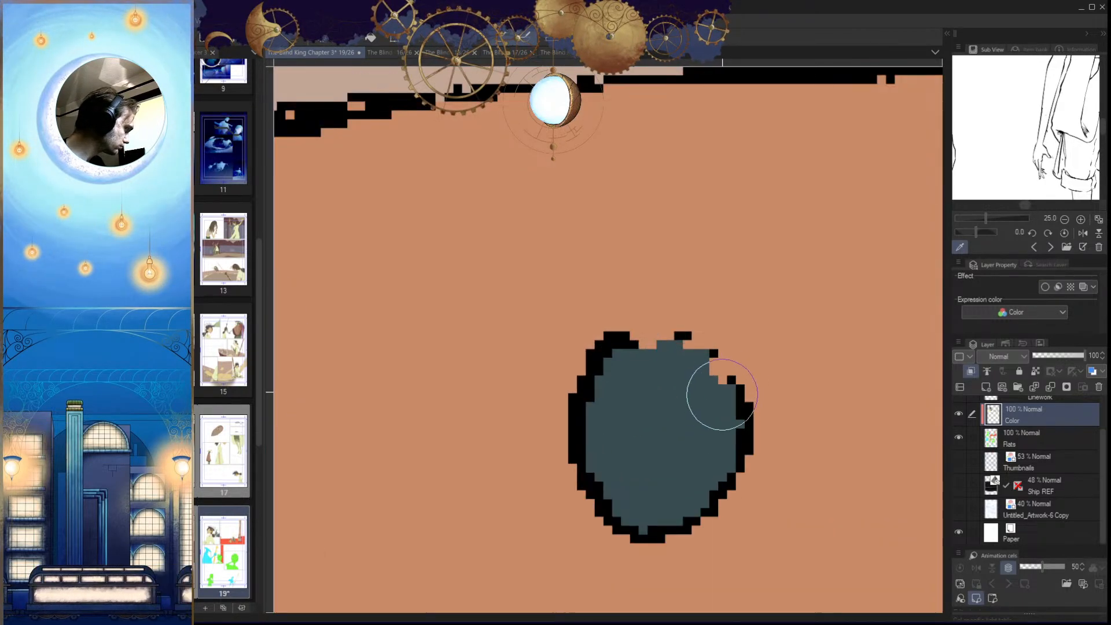
pyautogui.click(658, 350)
pyautogui.moveTo(697, 447); pyautogui.dragTo(639, 501)
pyautogui.moveTo(691, 460); pyautogui.dragTo(632, 396)
pyautogui.moveTo(574, 436); pyautogui.dragTo(500, 446)
# Step: Compare the mast fittings on page 16 and the finished reference page with the uncolored ring on page 19
pyautogui.click(391, 53)
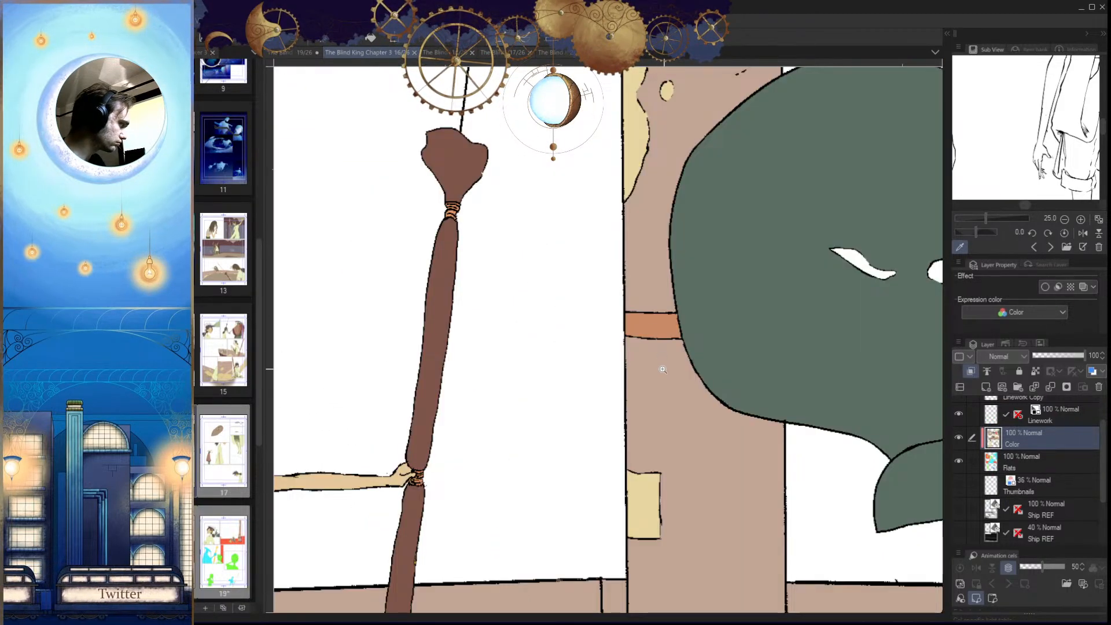
pyautogui.moveTo(665, 369); pyautogui.dragTo(575, 391)
pyautogui.click(447, 52)
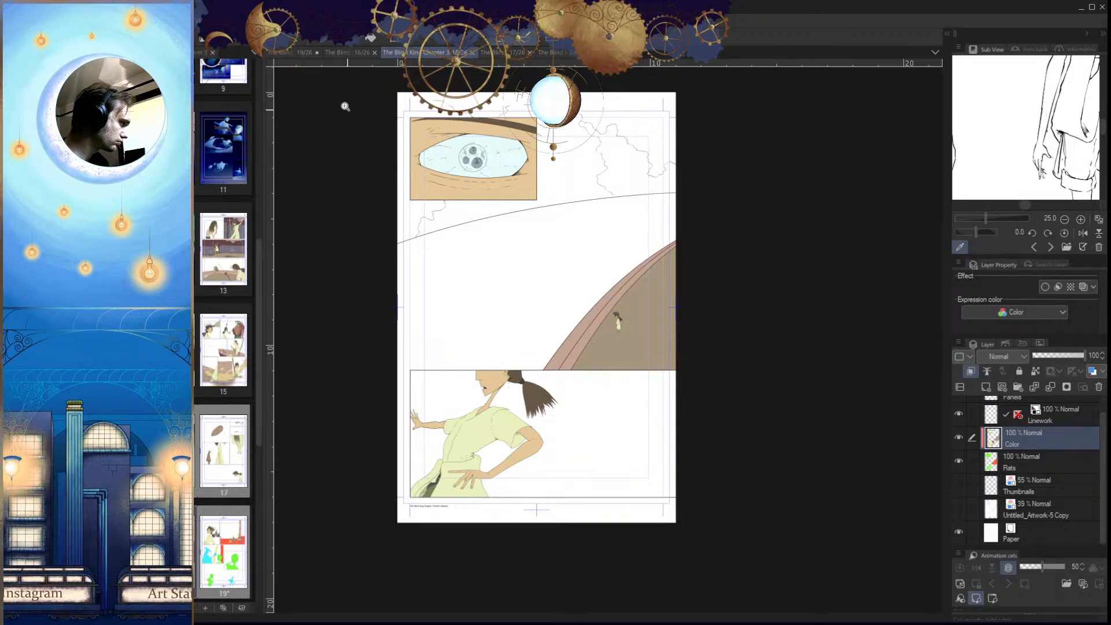
pyautogui.click(292, 51)
pyautogui.moveTo(601, 270); pyautogui.dragTo(606, 430)
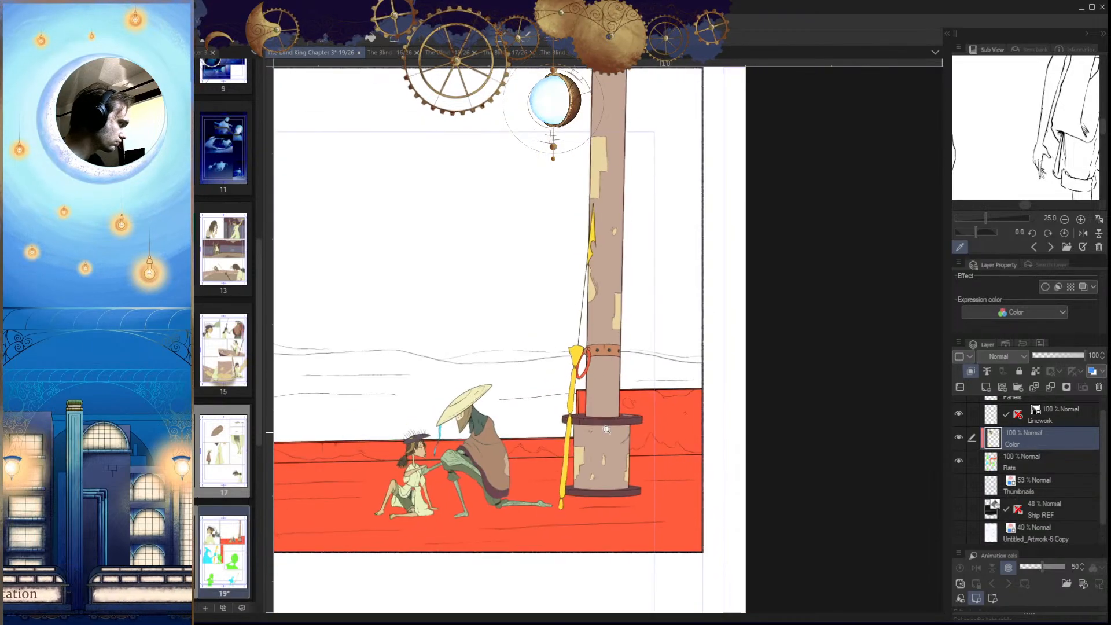
pyautogui.click(556, 53)
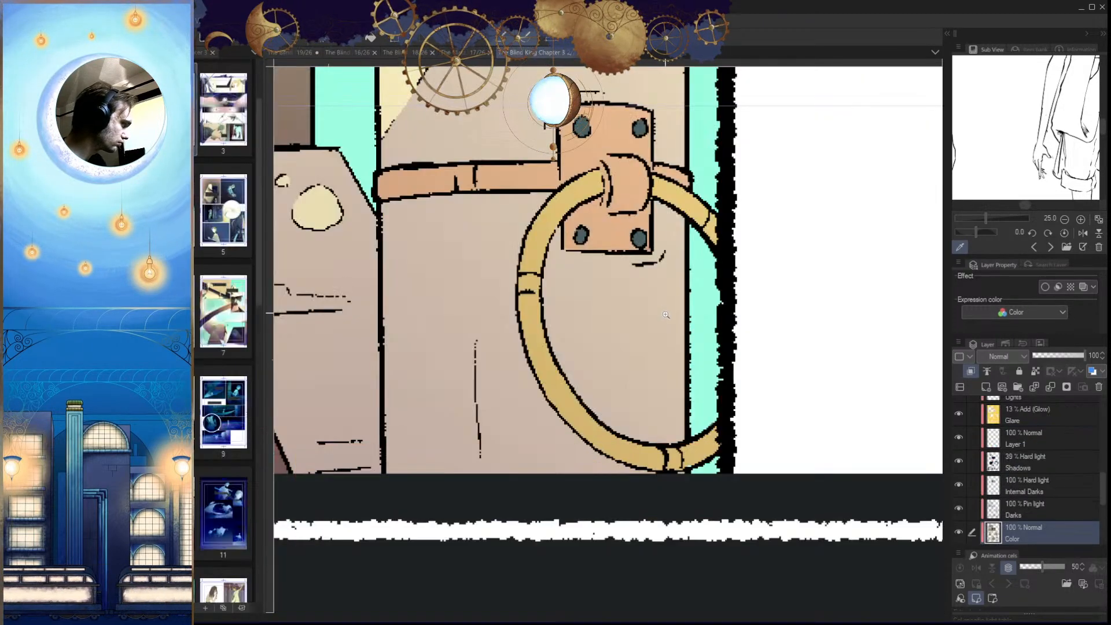
pyautogui.click(298, 54)
pyautogui.scroll(5, 565, 341)
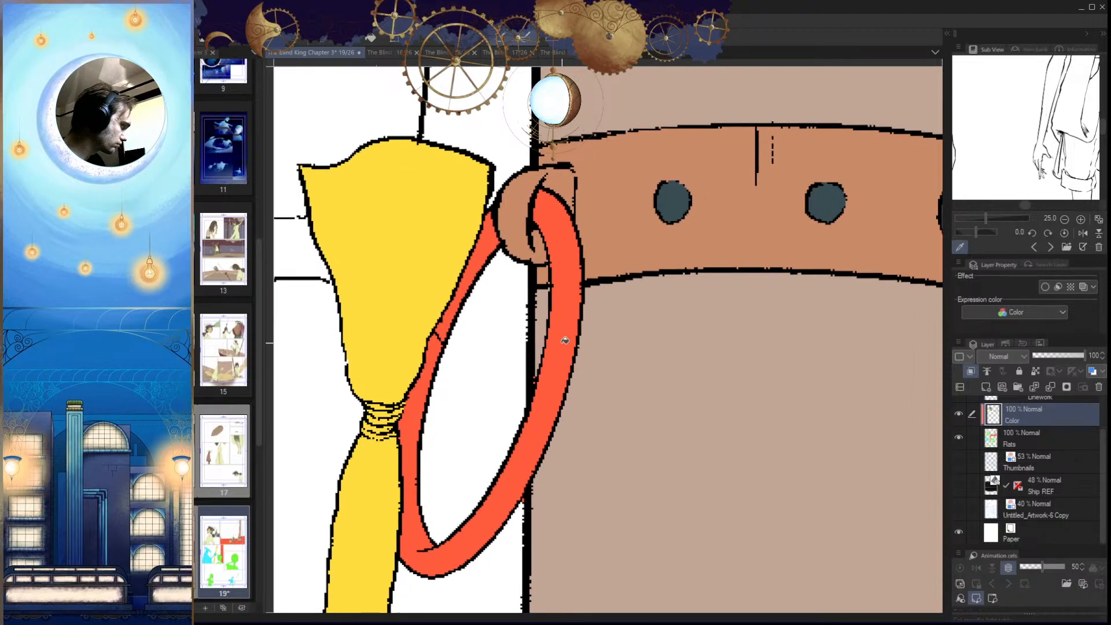
# Step: Fill the long right-hand segment of the hanging ring with tan gold
pyautogui.click(555, 400)
pyautogui.hotkey('ctrl', 'z')
pyautogui.moveTo(584, 422); pyautogui.dragTo(593, 387)
pyautogui.click(553, 393)
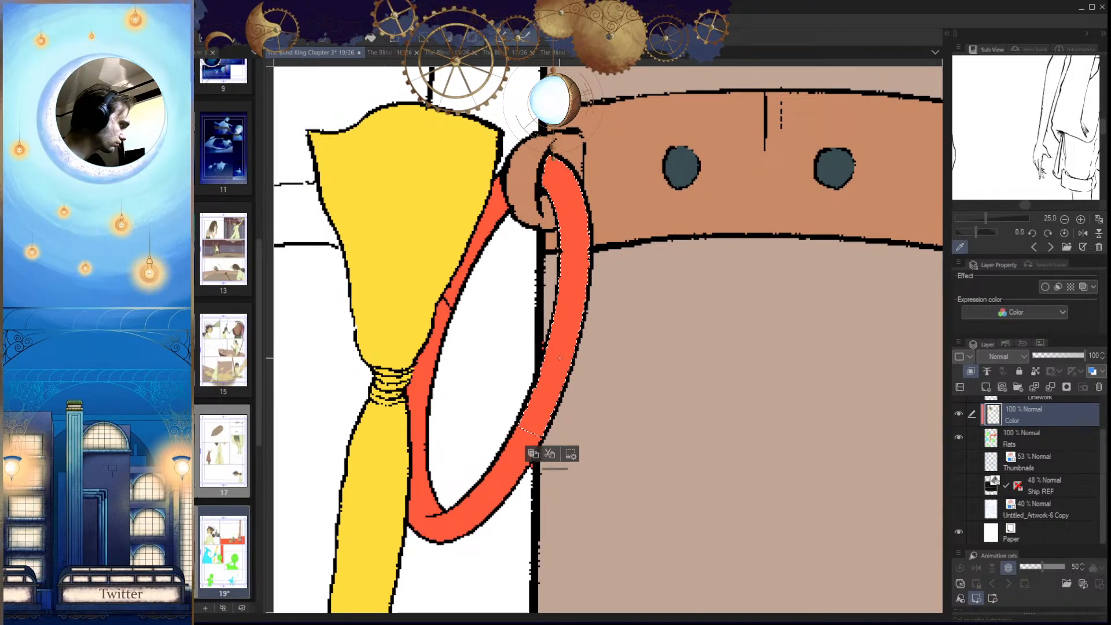
pyautogui.click(553, 394)
pyautogui.moveTo(578, 425); pyautogui.dragTo(595, 373)
# Step: Fill the ring's remaining bottom and left segments with the same tan gold
pyautogui.click(515, 444)
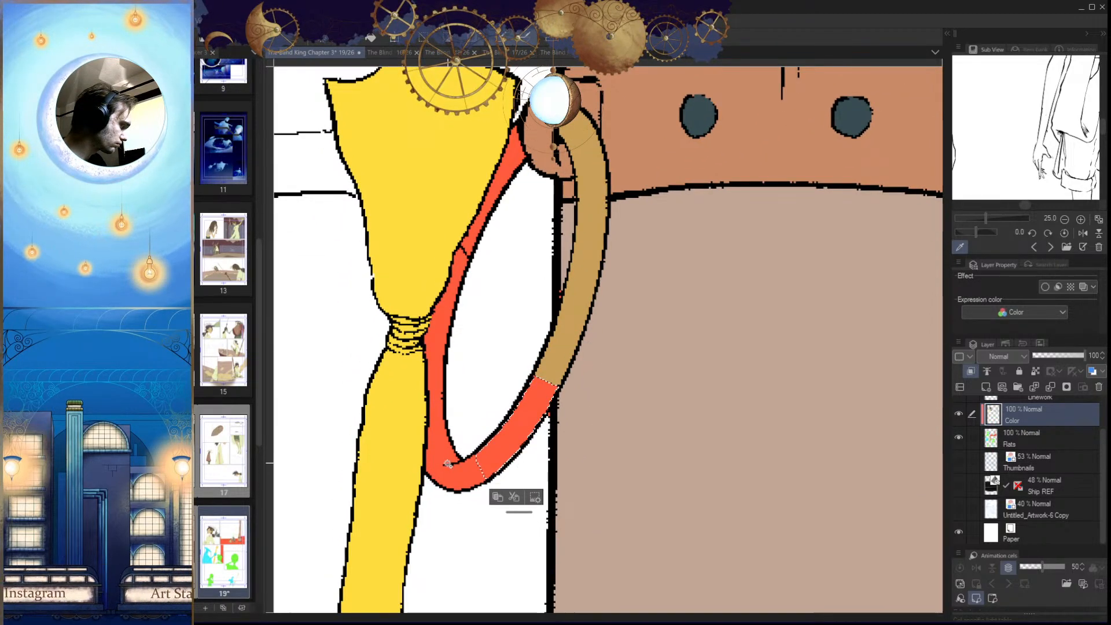
pyautogui.keyDown('shift'); pyautogui.click(463, 472); pyautogui.keyUp('shift')
pyautogui.keyDown('shift'); pyautogui.click(488, 206); pyautogui.keyUp('shift')
pyautogui.press('g')
pyautogui.click(482, 220)
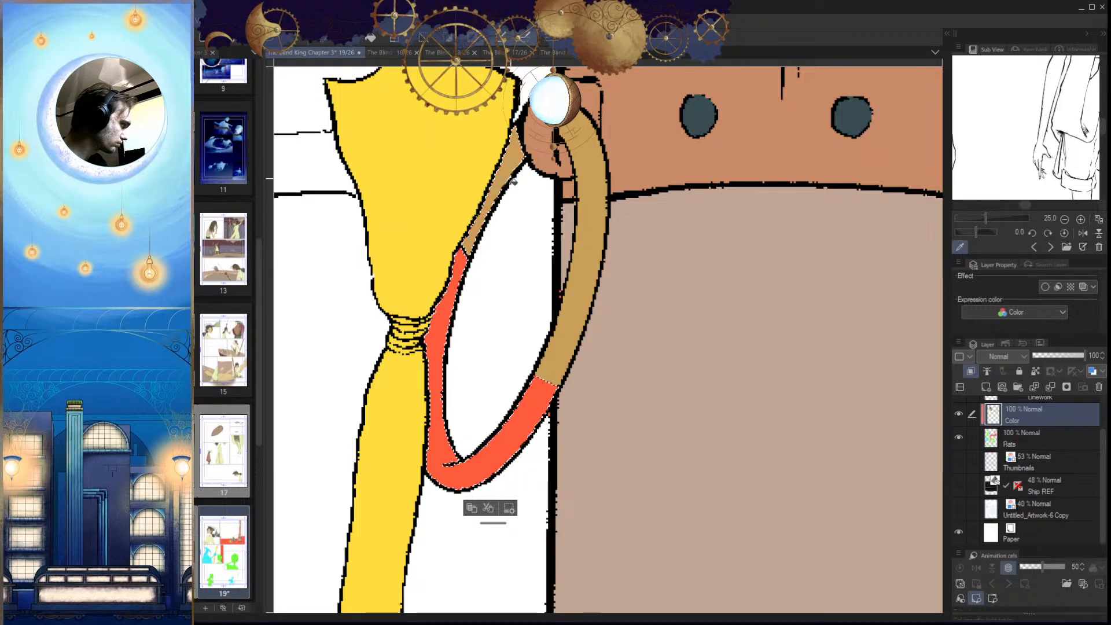
pyautogui.click(442, 363)
pyautogui.scroll(5, 551, 267)
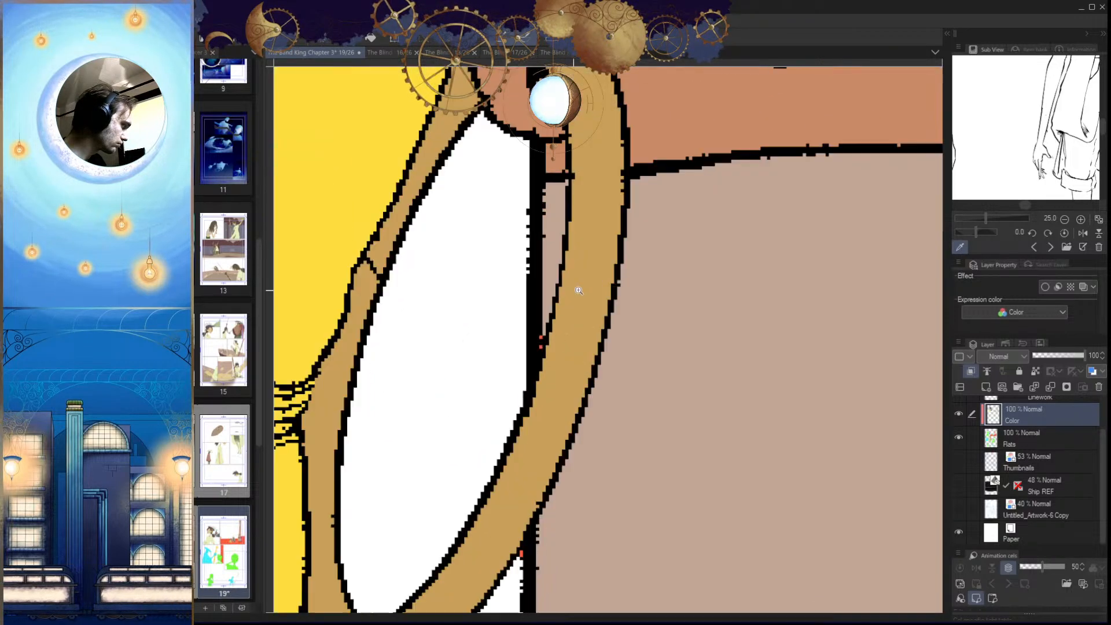
# Step: Touch up the stray red pixels along the mast's edge beside the ring with the mast's pinkish brown and save the page
pyautogui.keyDown('alt'); pyautogui.click(552, 267); pyautogui.keyUp('alt')
pyautogui.moveTo(538, 348)
pyautogui.mouseDown()
pyautogui.moveTo(585, 486)
pyautogui.moveTo(597, 433)
pyautogui.moveTo(597, 460)
pyautogui.mouseUp()
pyautogui.hotkey('ctrl', 's')
pyautogui.scroll(-2, 733, 555)
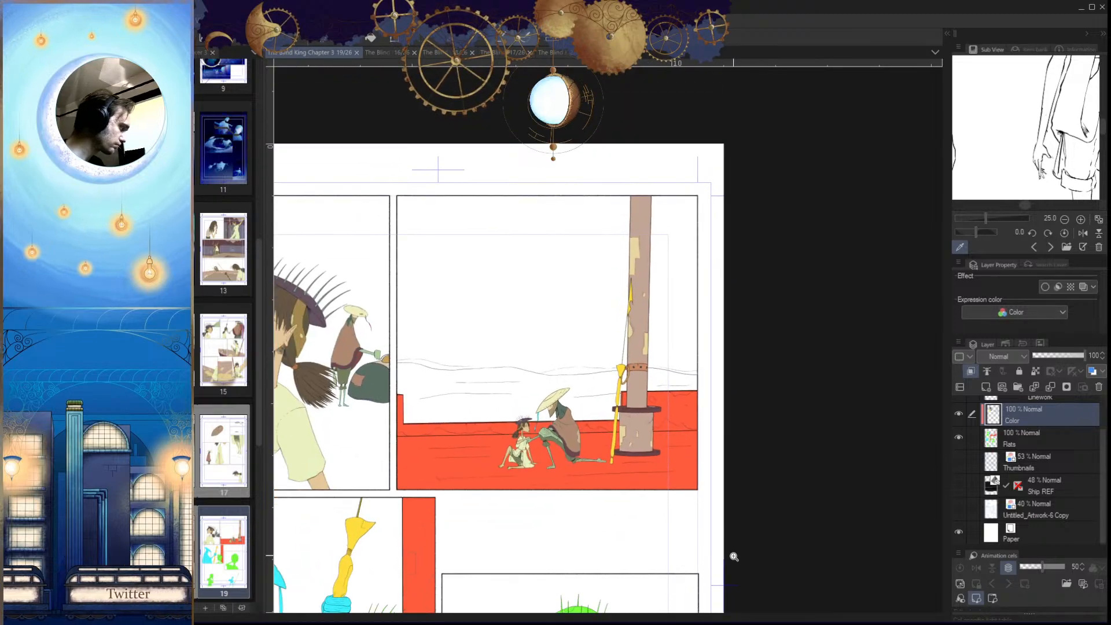
pyautogui.moveTo(654, 499)
pyautogui.mouseDown()
pyautogui.moveTo(653, 509)
pyautogui.moveTo(670, 497)
pyautogui.mouseUp()
# Step: Fill the deck floor in page 19's top-right panel with the gray-brown used for the deck on page 16
pyautogui.click(389, 54)
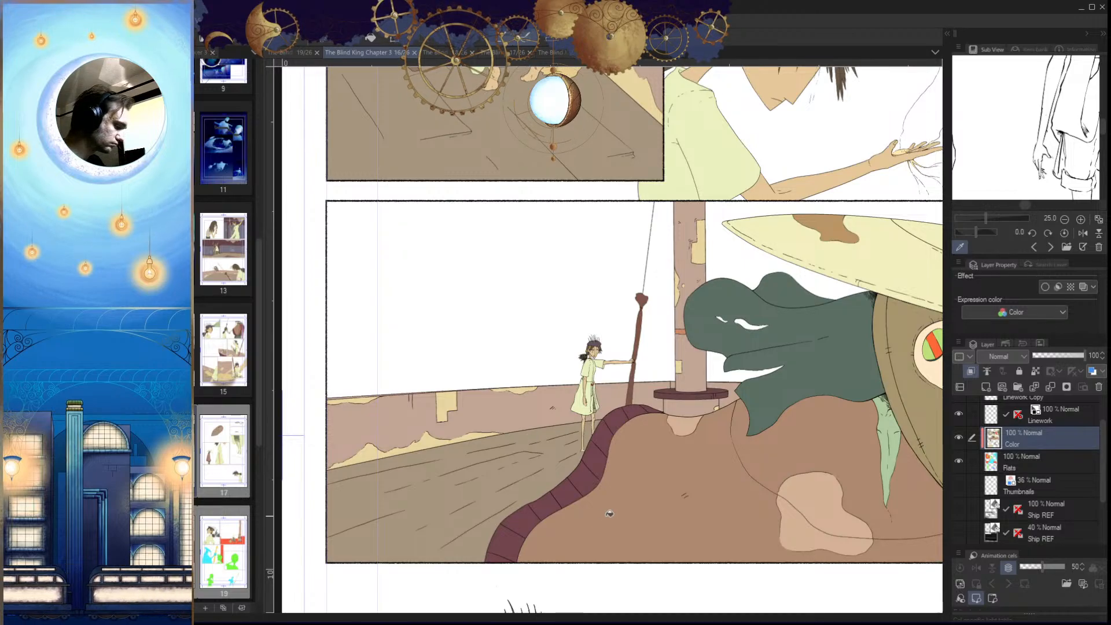
pyautogui.click(298, 53)
pyautogui.moveTo(619, 585); pyautogui.dragTo(385, 578)
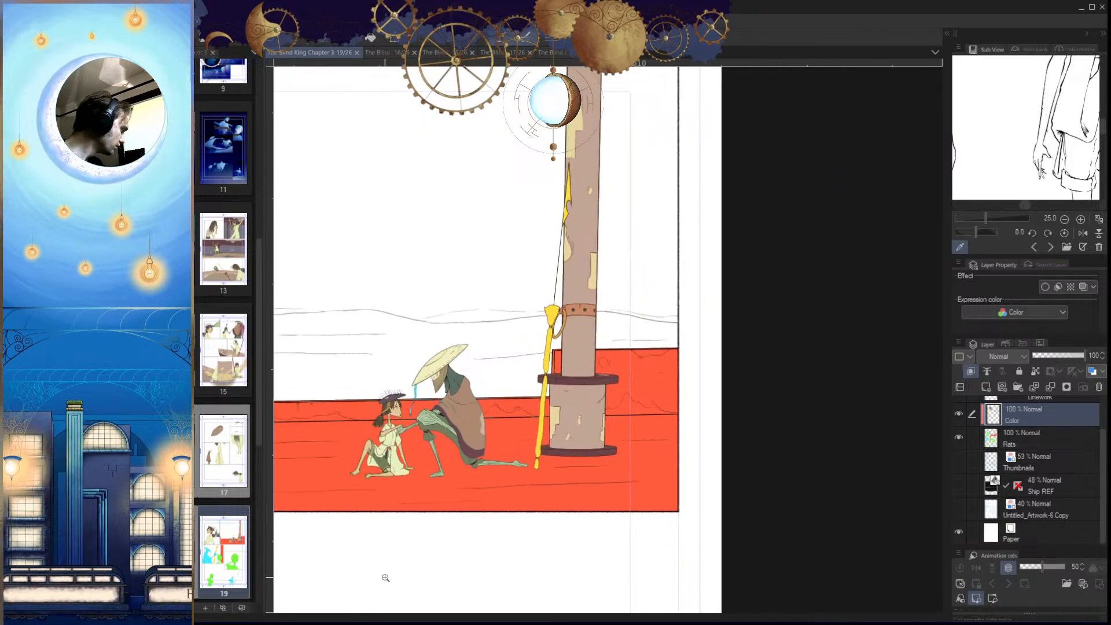
pyautogui.click(607, 489)
pyautogui.moveTo(478, 537); pyautogui.dragTo(618, 506)
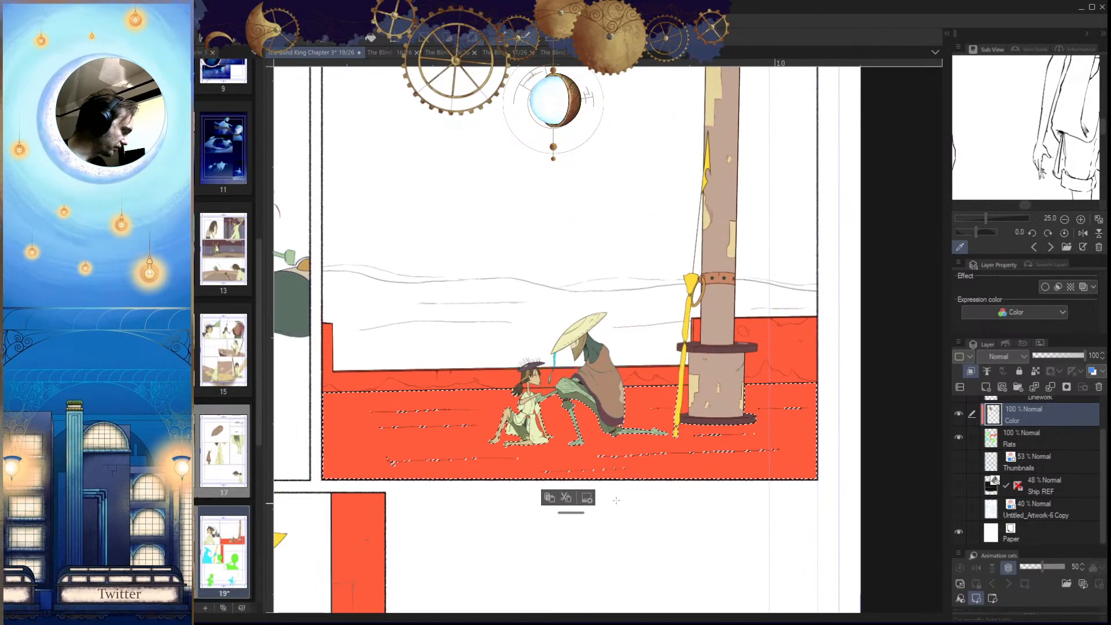
pyautogui.press('g')
pyautogui.click(683, 464)
pyautogui.hotkey('ctrl', 'd')
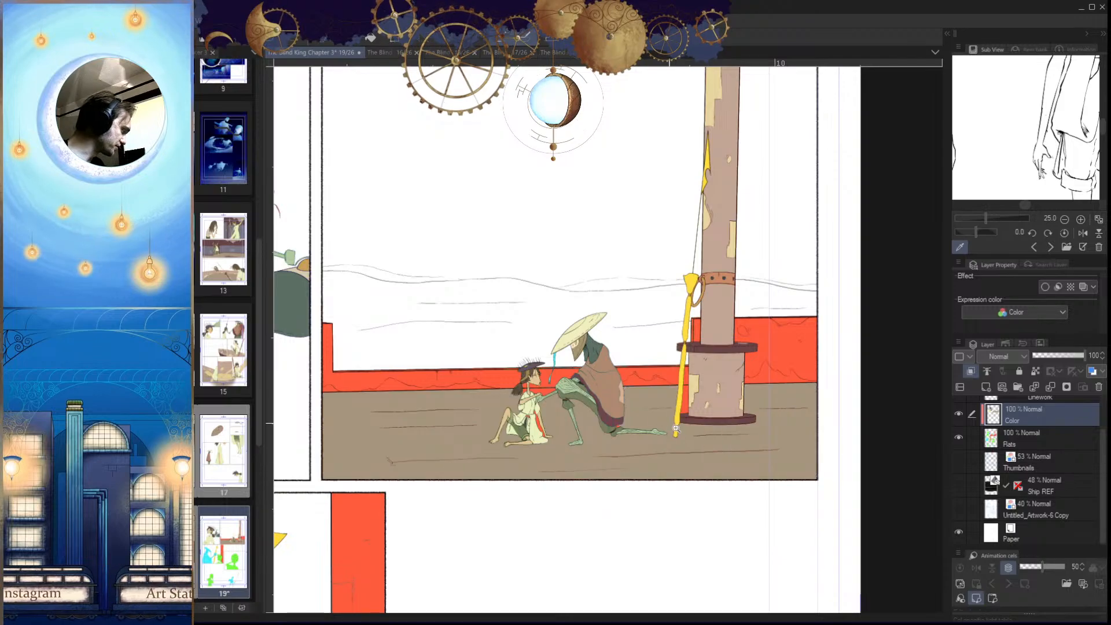
# Step: Fill a leftover red gap in the deck around the figures and mast with the same gray-brown
pyautogui.moveTo(690, 413); pyautogui.dragTo(769, 407)
pyautogui.click(588, 310)
pyautogui.press('g')
pyautogui.click(588, 312)
pyautogui.moveTo(646, 367); pyautogui.dragTo(596, 379)
pyautogui.hotkey('ctrl', 'd')
# Step: Fill the remaining small deck gaps enclosed by the figures' limbs with the deck's gray-brown
pyautogui.moveTo(584, 442); pyautogui.dragTo(768, 432)
pyautogui.click(488, 425)
pyautogui.moveTo(519, 417); pyautogui.dragTo(672, 502)
pyautogui.hotkey('alt', 'Delete')
pyautogui.hotkey('ctrl', 'd')
pyautogui.moveTo(492, 438); pyautogui.dragTo(556, 432)
pyautogui.click(572, 427)
pyautogui.hotkey('alt', 'Delete')
pyautogui.hotkey('ctrl', 'd')
pyautogui.moveTo(634, 445); pyautogui.dragTo(588, 505)
pyautogui.moveTo(796, 473); pyautogui.dragTo(472, 543)
pyautogui.moveTo(428, 455); pyautogui.dragTo(370, 490)
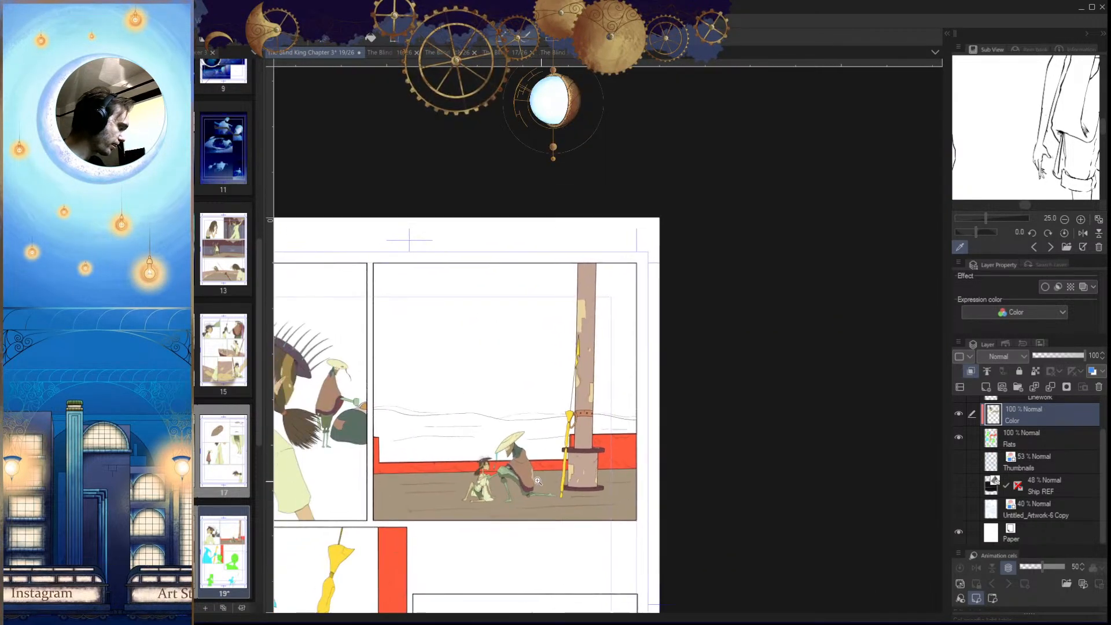
pyautogui.moveTo(485, 492); pyautogui.dragTo(571, 483)
pyautogui.moveTo(571, 483); pyautogui.dragTo(674, 503)
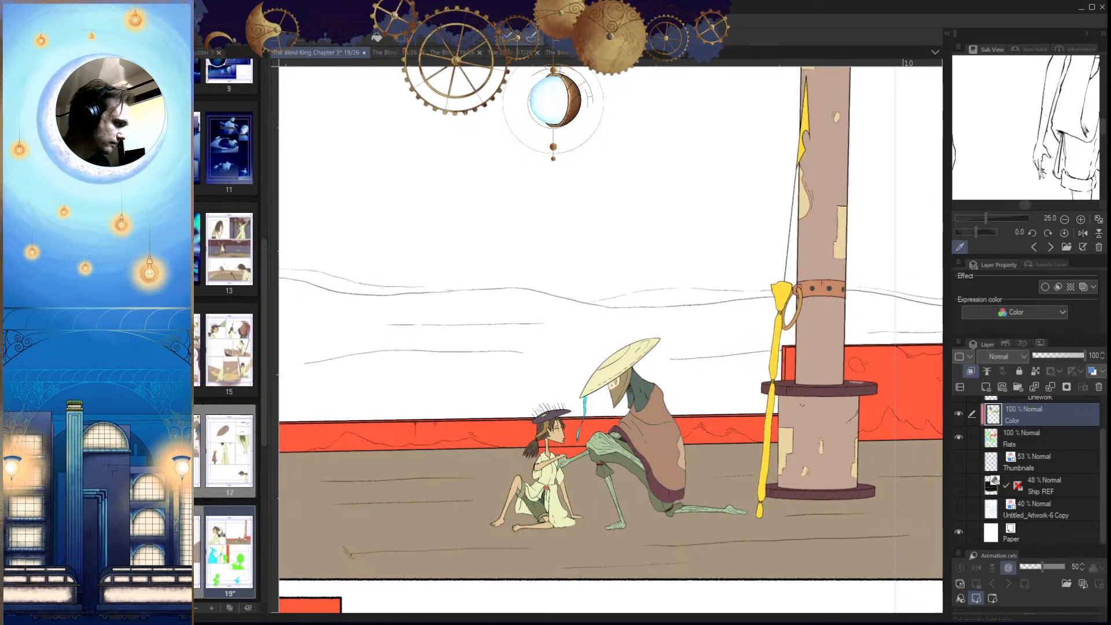
pyautogui.moveTo(479, 382); pyautogui.dragTo(562, 369)
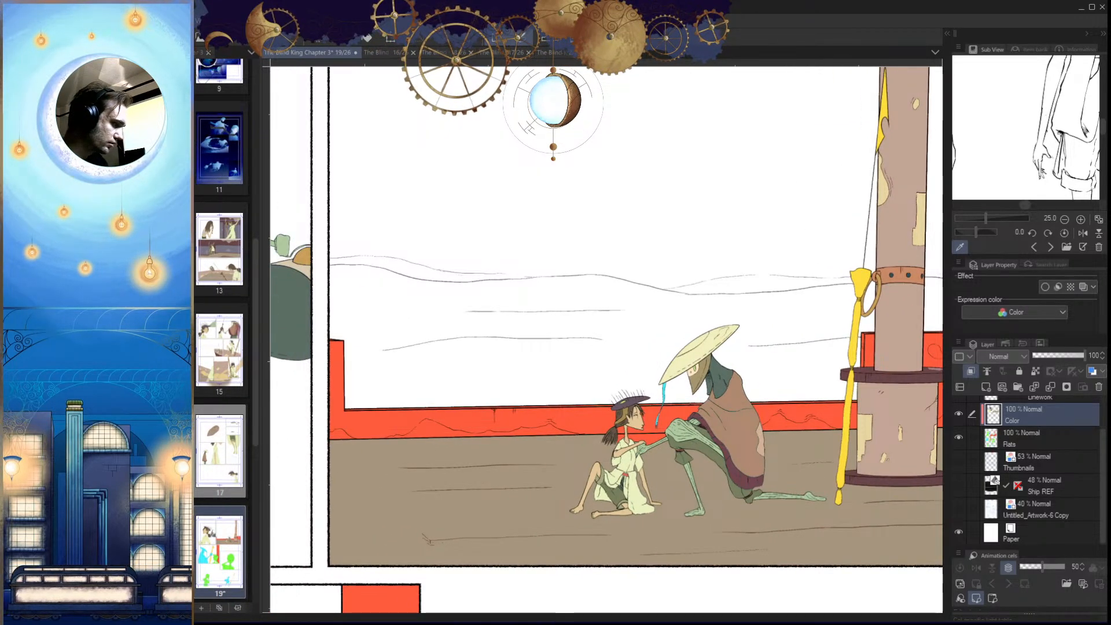
pyautogui.click(515, 415)
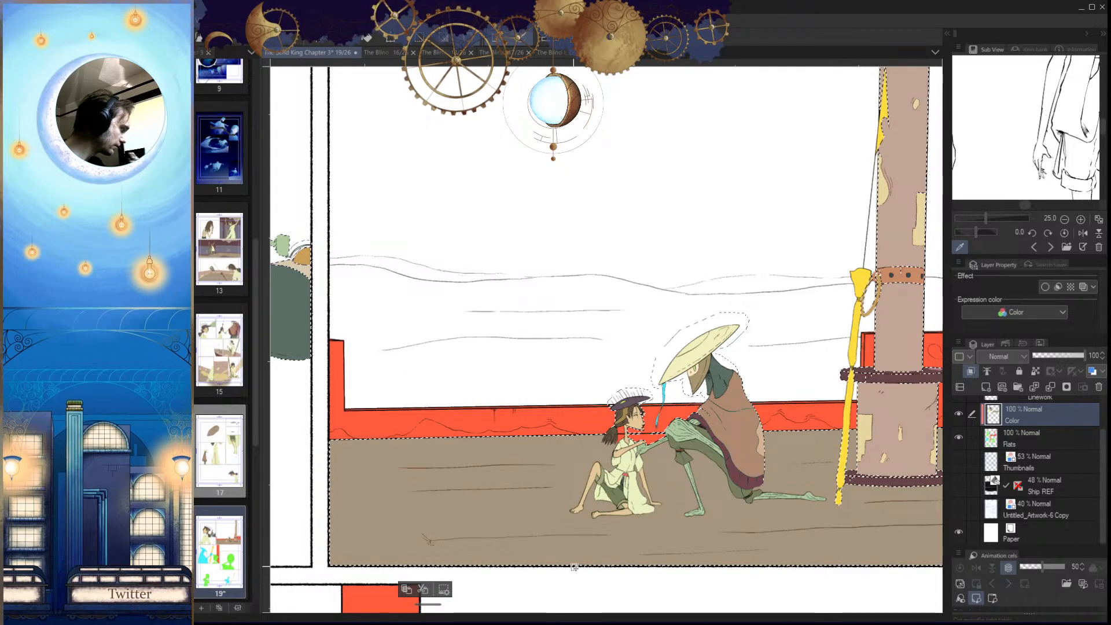
pyautogui.moveTo(719, 540); pyautogui.dragTo(650, 549)
pyautogui.moveTo(739, 488); pyautogui.dragTo(669, 481)
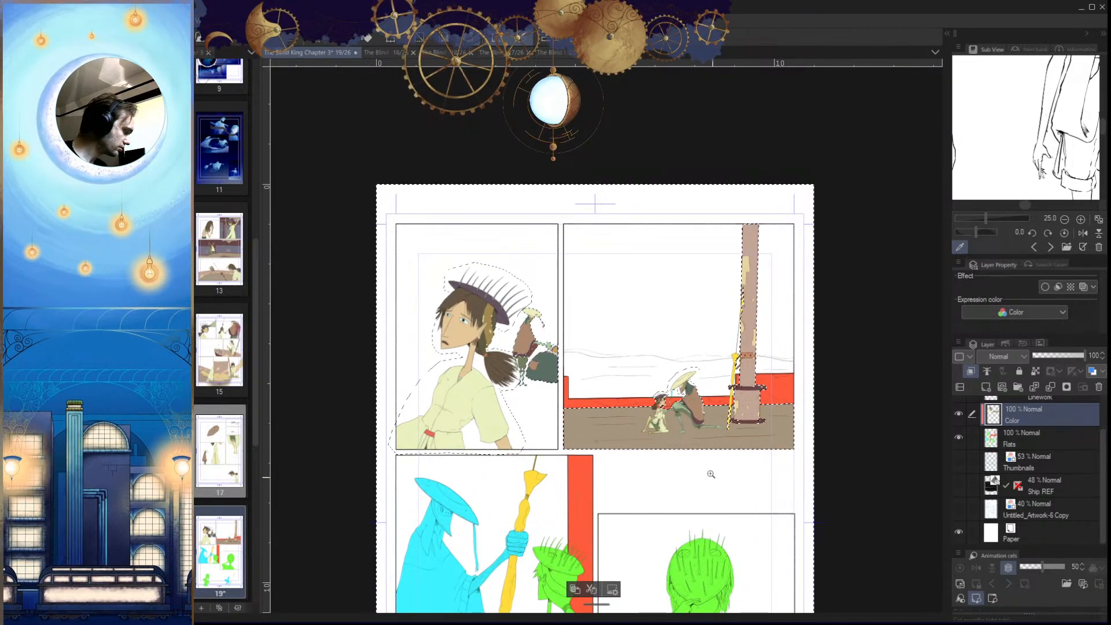
pyautogui.moveTo(667, 423); pyautogui.dragTo(735, 423)
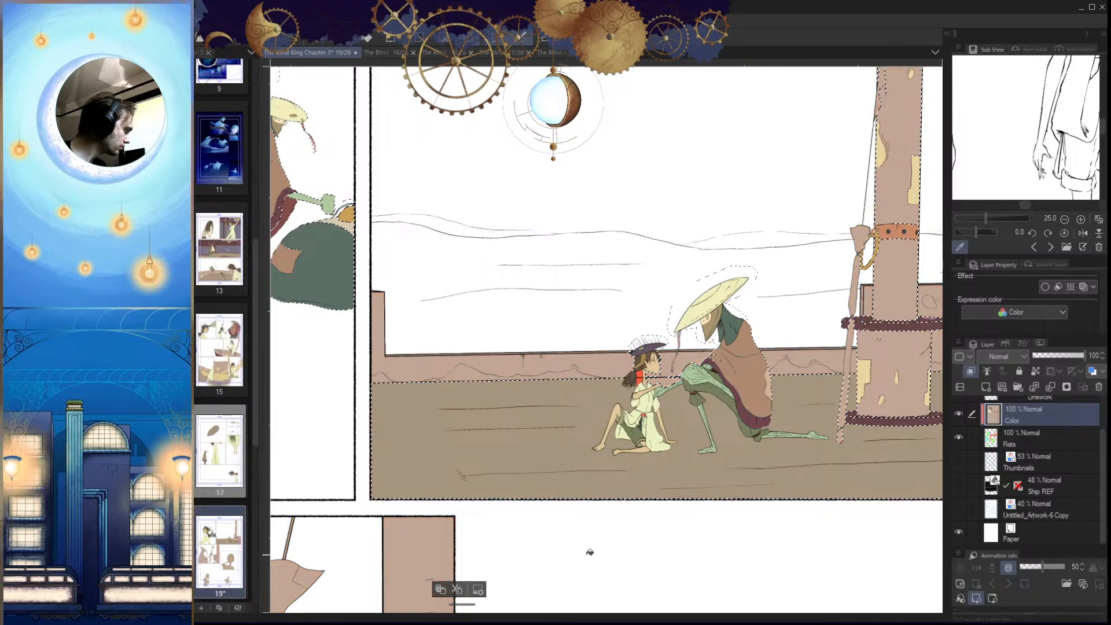
pyautogui.hotkey('ctrl', 'd')
# Step: Select the red ship wall behind the figures from the Flats layer and fill it with pinkish brown on the Color layer
pyautogui.click(1016, 439)
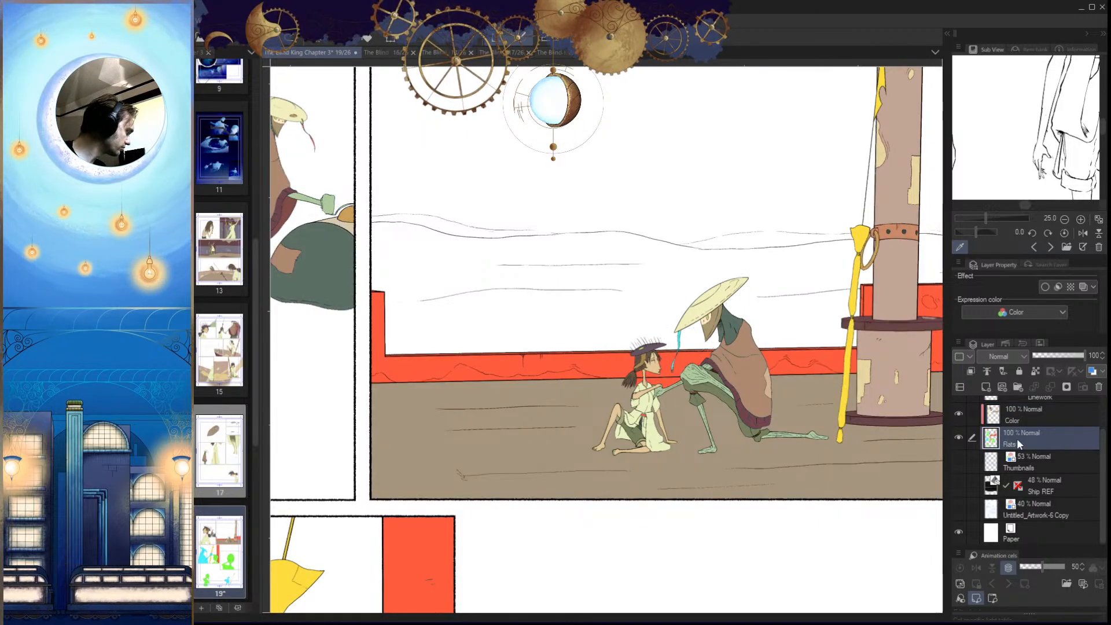
pyautogui.click(598, 367)
pyautogui.moveTo(810, 517); pyautogui.dragTo(783, 519)
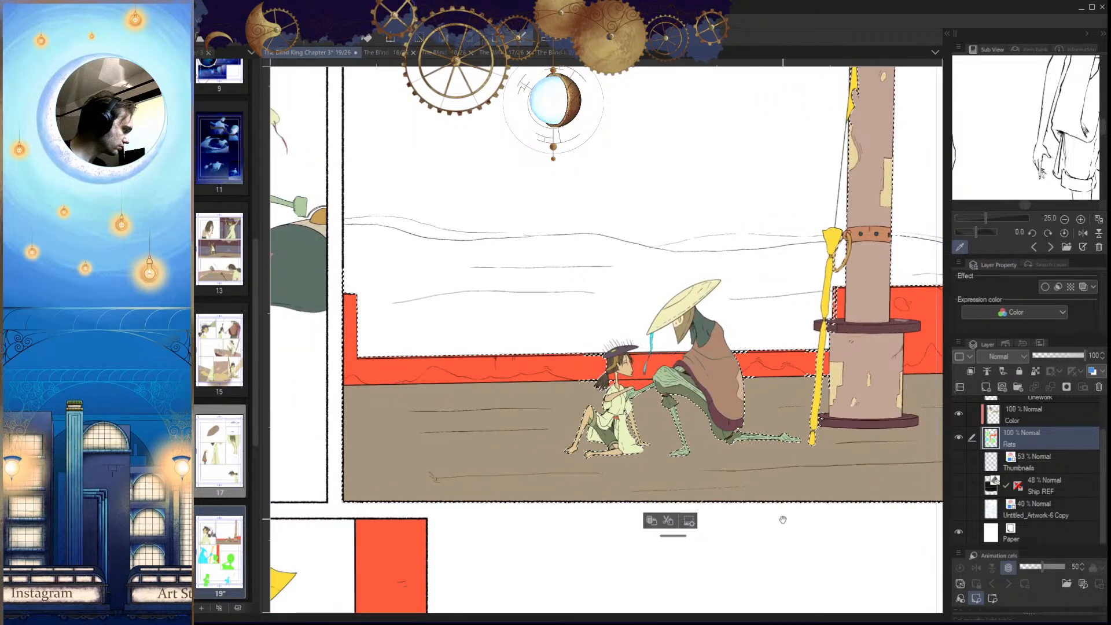
pyautogui.click(1029, 415)
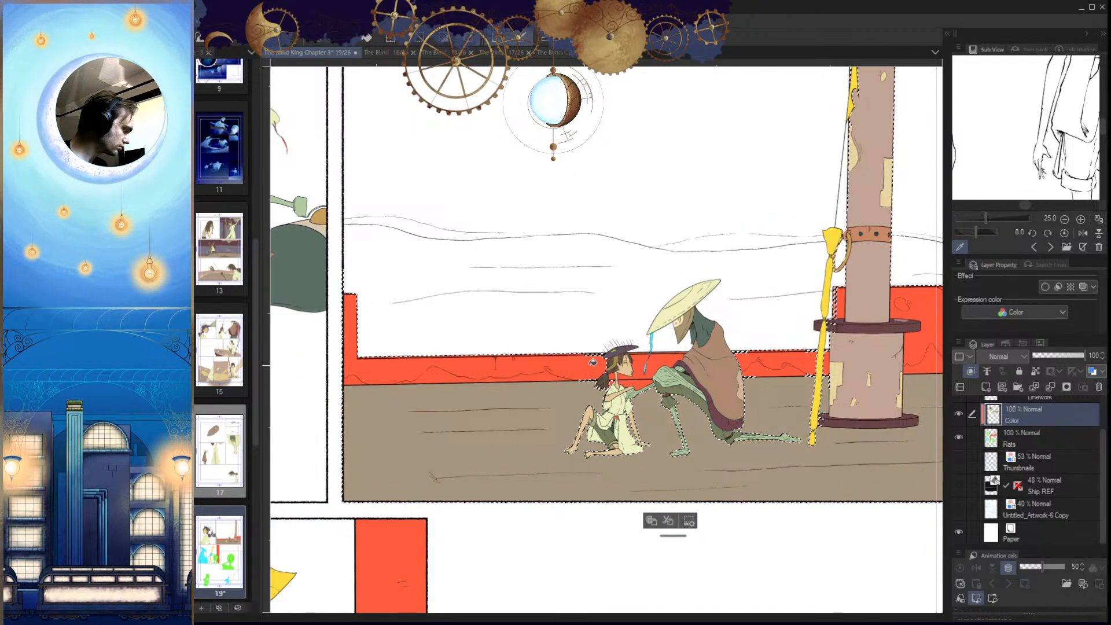
pyautogui.click(587, 363)
pyautogui.scroll(5, 781, 360)
pyautogui.scroll(-5, 711, 465)
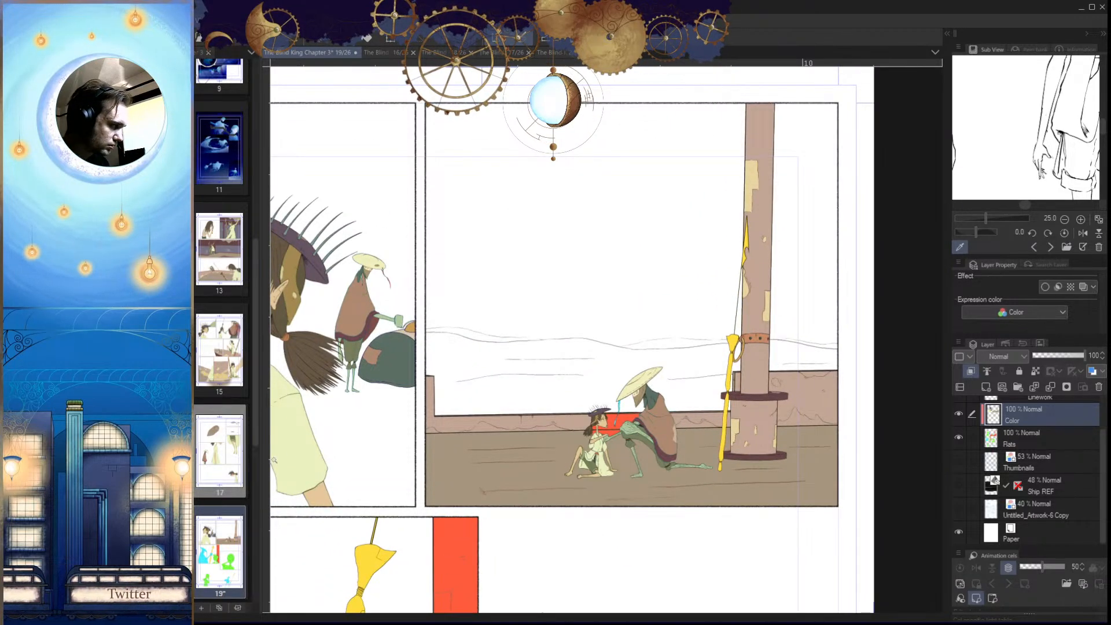
pyautogui.scroll(5, 552, 443)
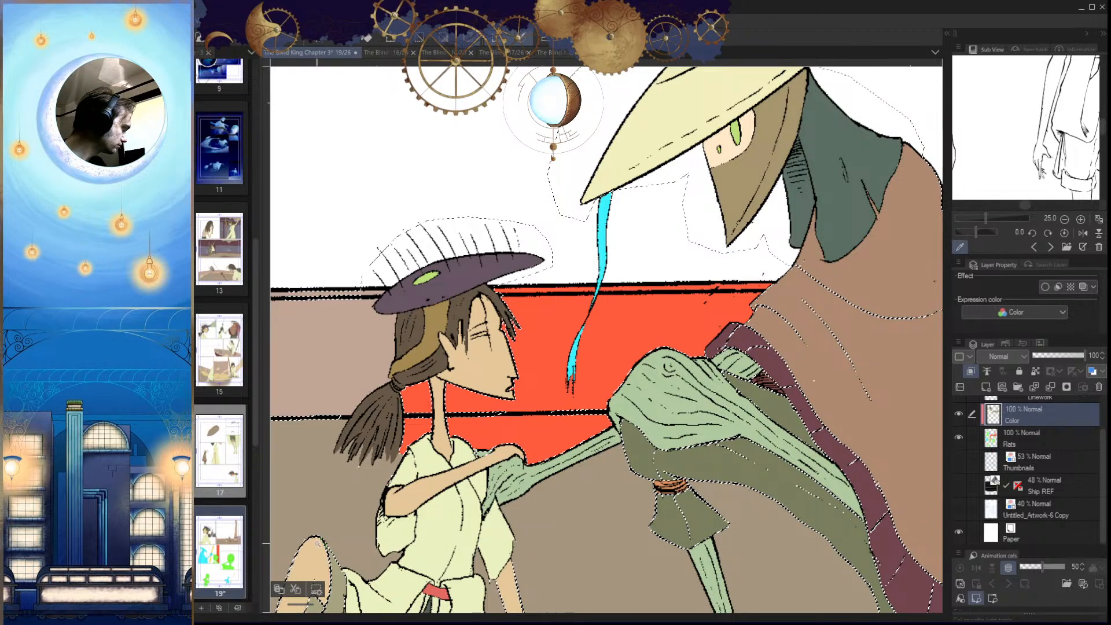
pyautogui.hotkey('ctrl', 'd')
# Step: Select the leftover red between the girl and the kneeling figure from the Flats layer, fill it on the Color layer, and save
pyautogui.moveTo(732, 480); pyautogui.dragTo(625, 447)
pyautogui.click(959, 414)
pyautogui.click(959, 414)
pyautogui.click(1004, 440)
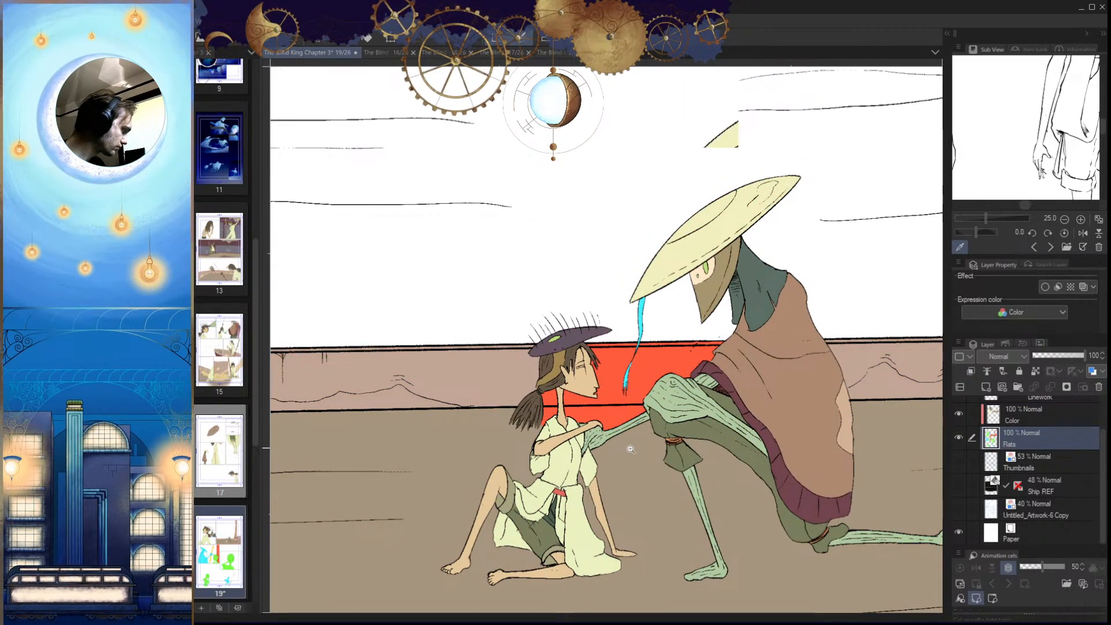
pyautogui.scroll(3, 637, 441)
pyautogui.click(640, 439)
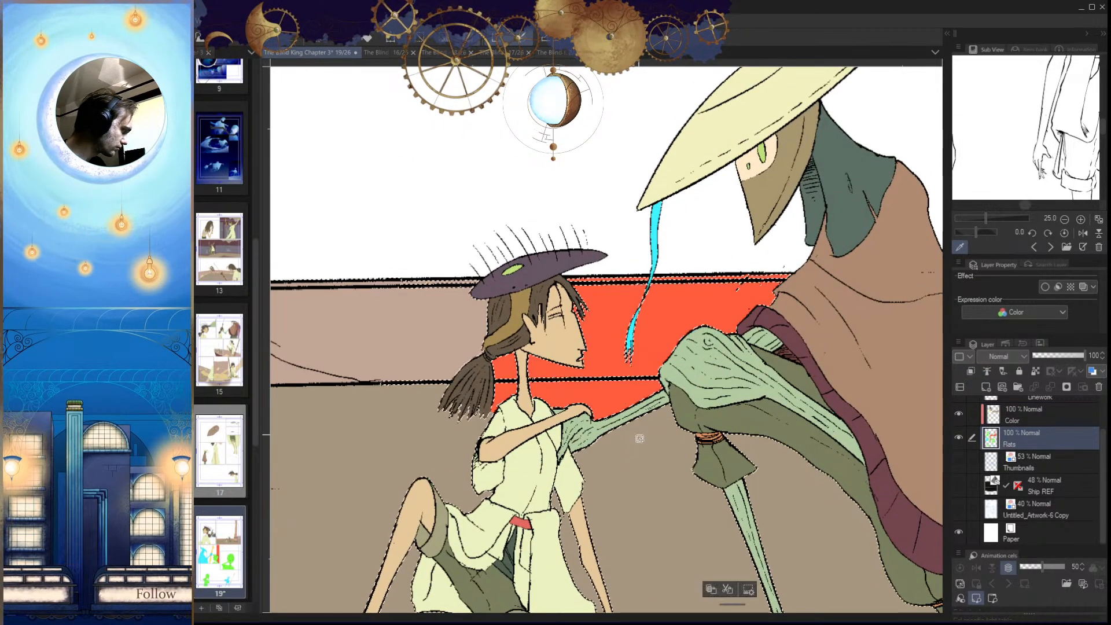
pyautogui.click(1037, 413)
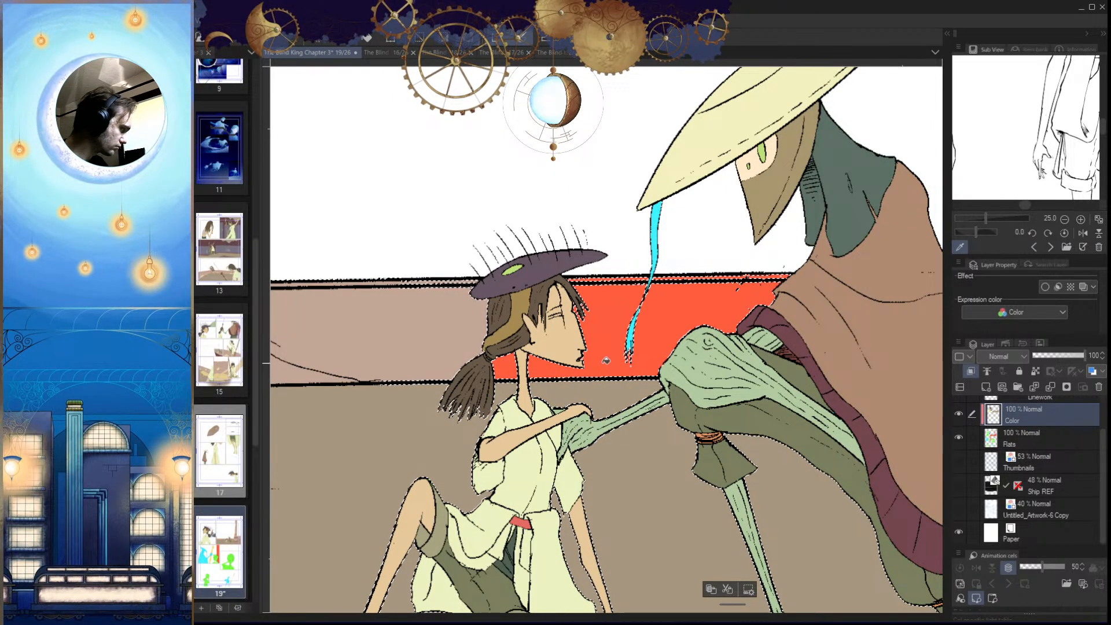
pyautogui.moveTo(605, 275); pyautogui.dragTo(688, 278)
pyautogui.click(683, 295)
pyautogui.moveTo(694, 387); pyautogui.dragTo(613, 385)
pyautogui.moveTo(765, 372); pyautogui.dragTo(831, 373)
pyautogui.click(772, 346)
pyautogui.scroll(-6, 785, 403)
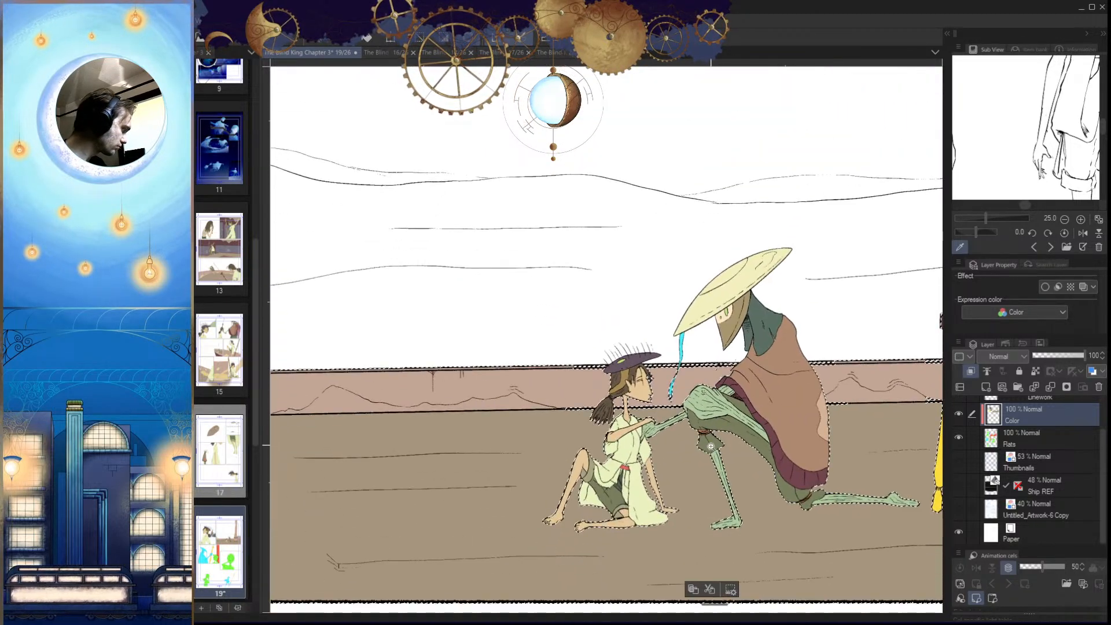
pyautogui.scroll(1, 768, 427)
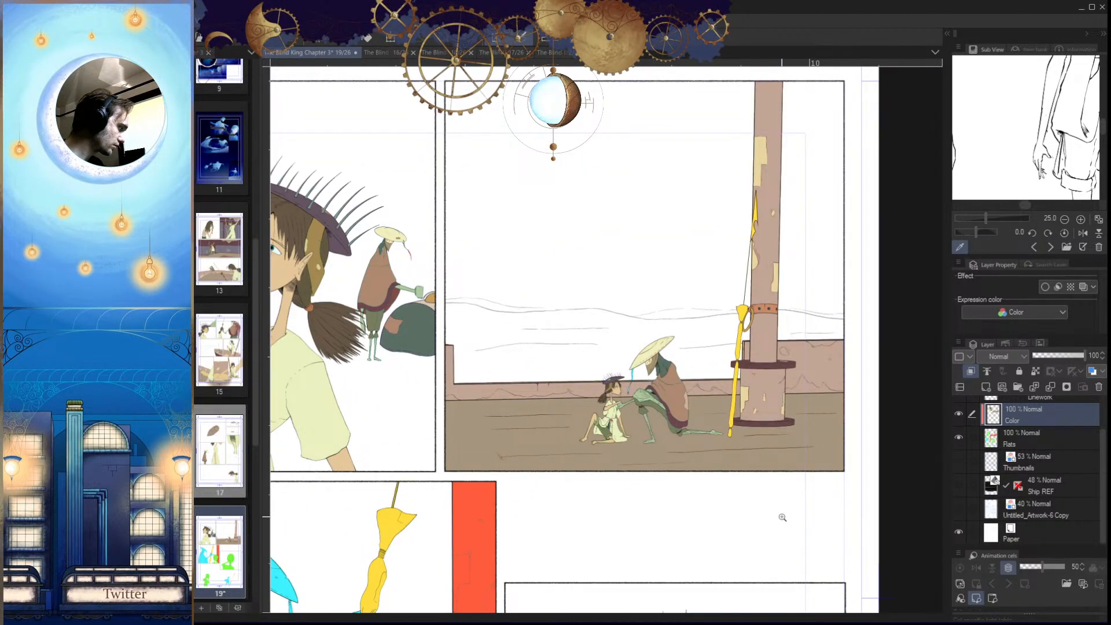
pyautogui.scroll(-2, 782, 517)
pyautogui.scroll(1, 775, 440)
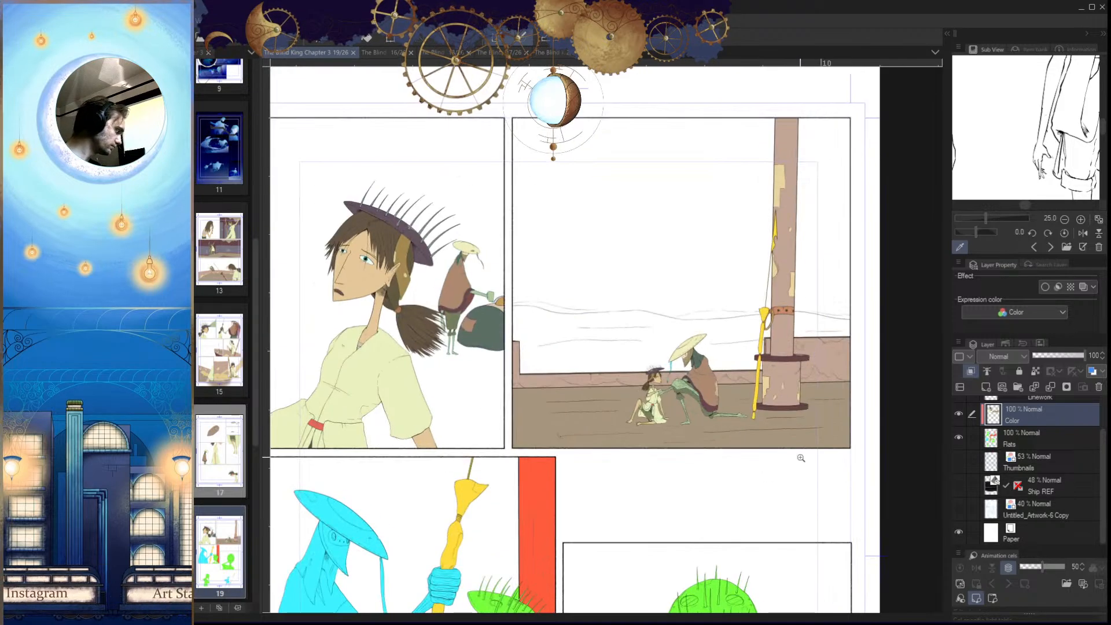
# Step: Using the pale yellow of page 16's worn wall patches, close the gap in the left peak's outline on page 19's wall
pyautogui.moveTo(821, 385); pyautogui.dragTo(734, 415)
pyautogui.scroll(2, 762, 500)
pyautogui.moveTo(704, 451); pyautogui.dragTo(832, 532)
pyautogui.click(377, 53)
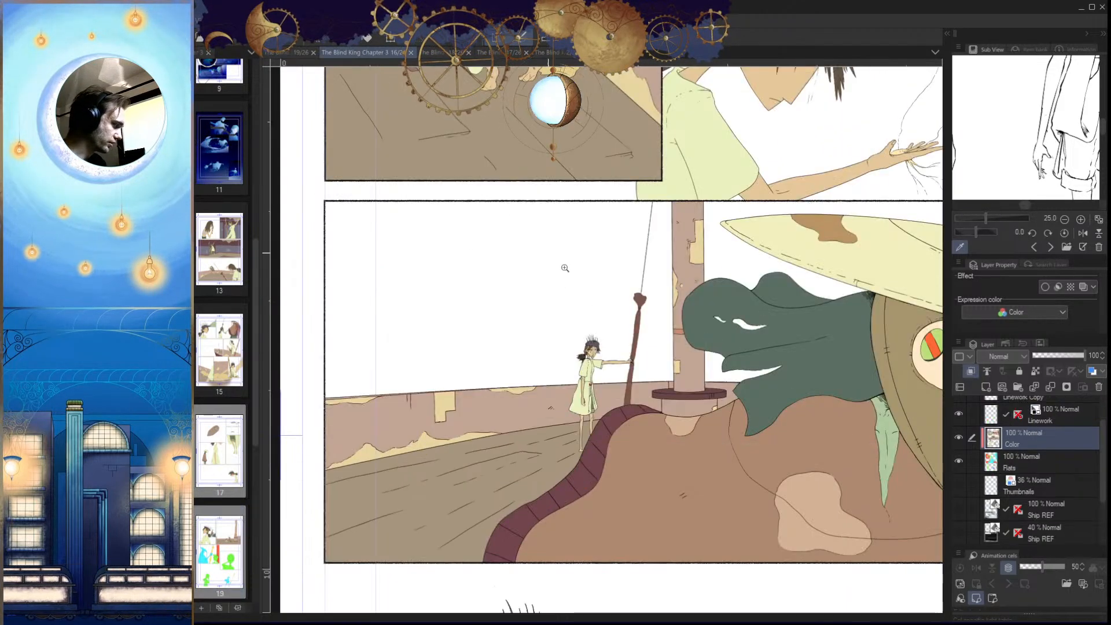
pyautogui.scroll(-2, 654, 448)
pyautogui.scroll(4, 524, 453)
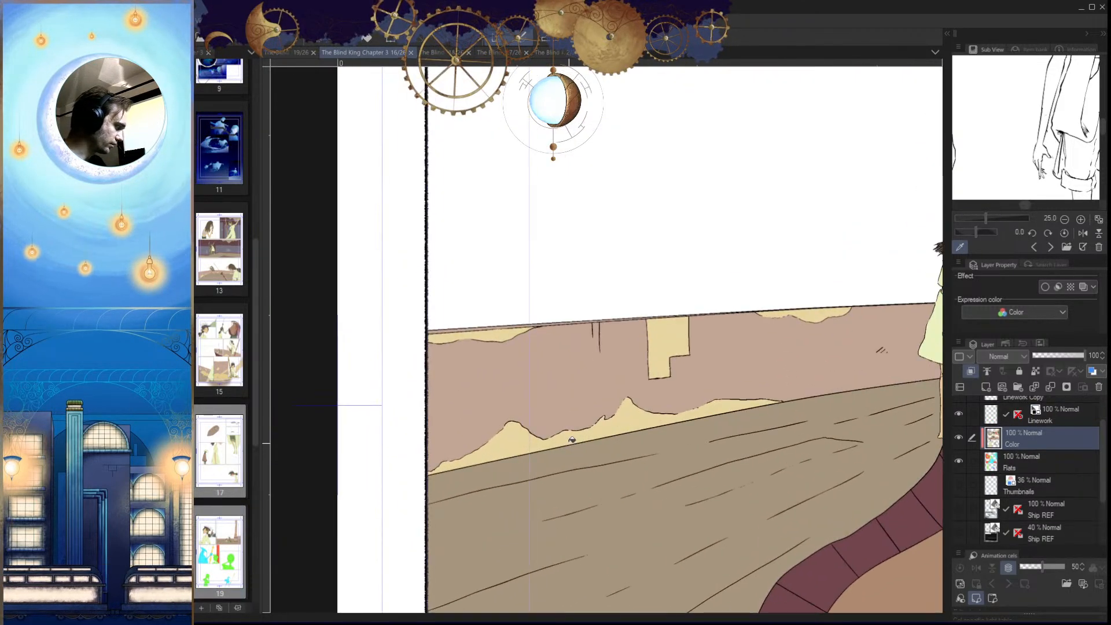
pyautogui.click(286, 52)
pyautogui.scroll(3, 554, 490)
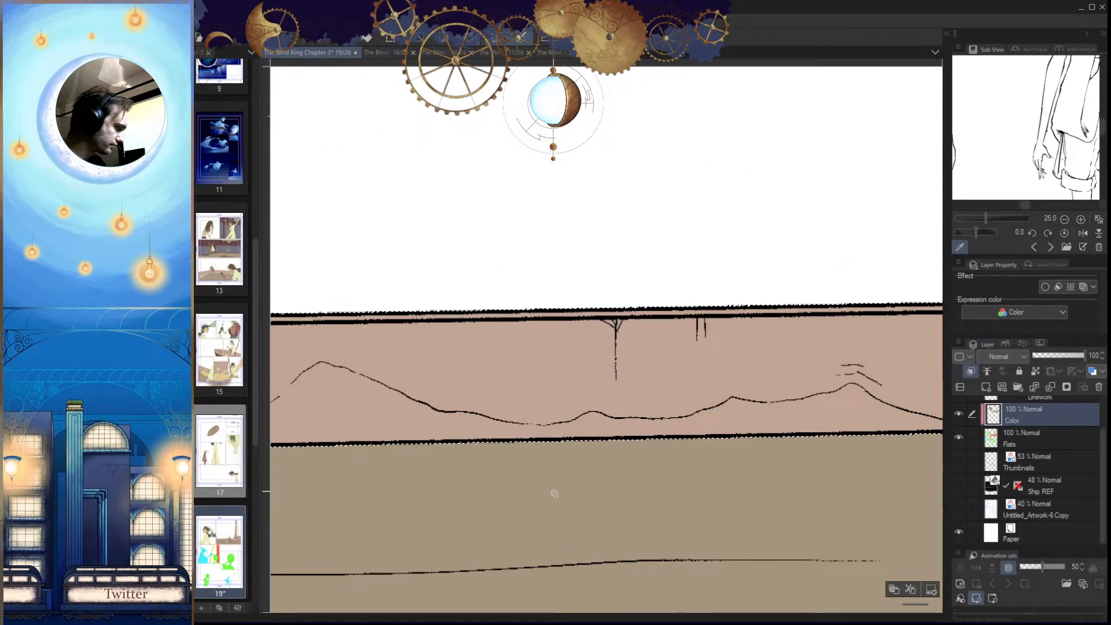
pyautogui.moveTo(495, 485); pyautogui.dragTo(620, 488)
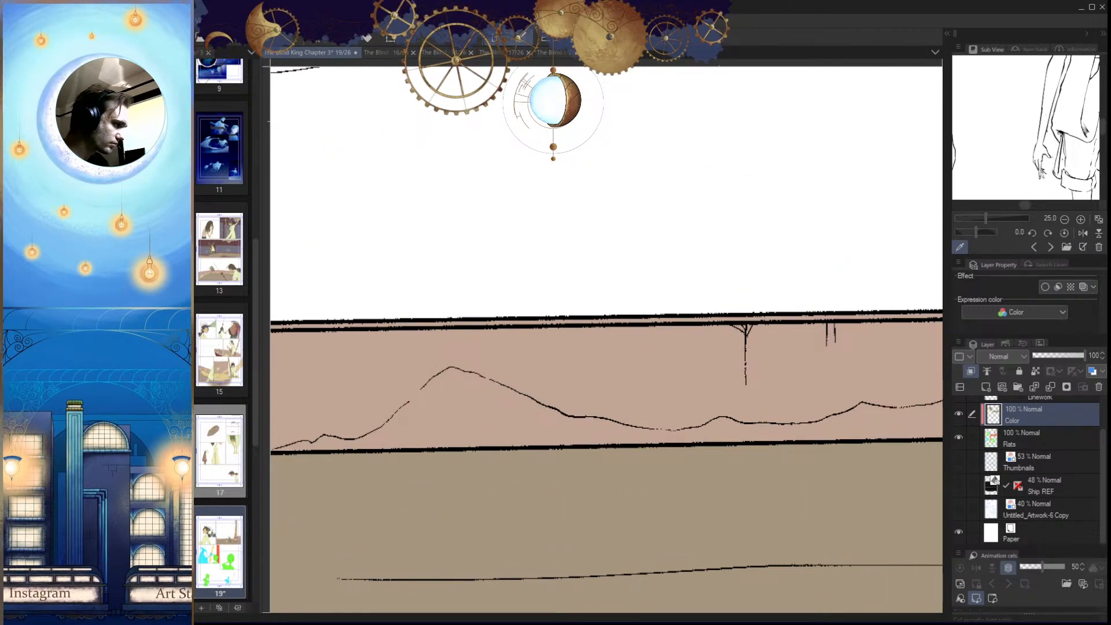
pyautogui.scroll(5, 486, 484)
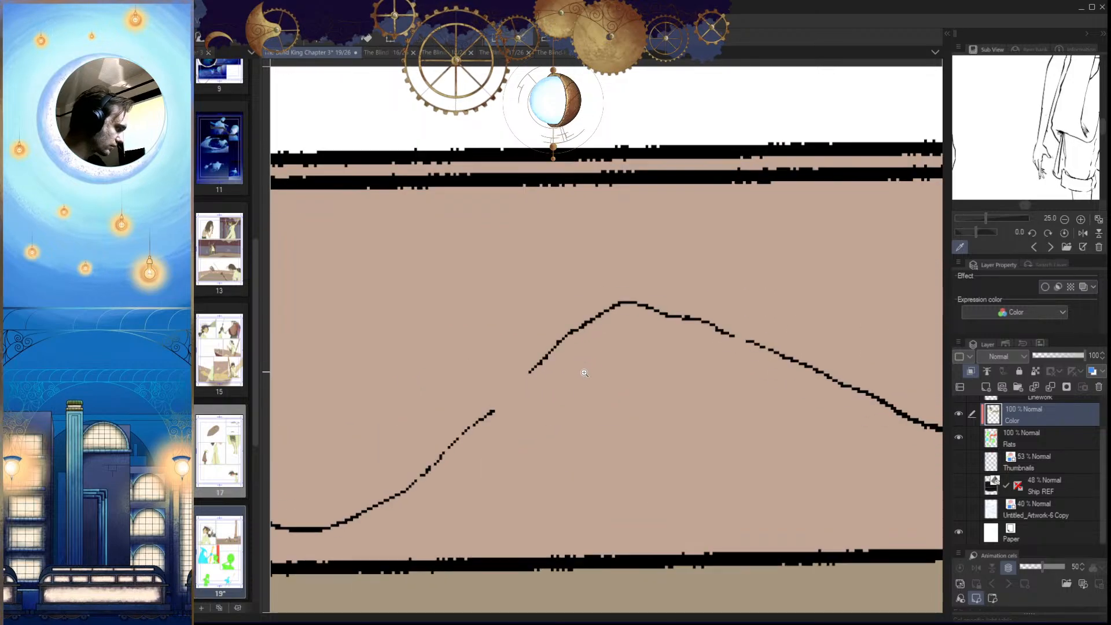
pyautogui.moveTo(518, 352); pyautogui.dragTo(422, 446)
pyautogui.scroll(-5, 483, 477)
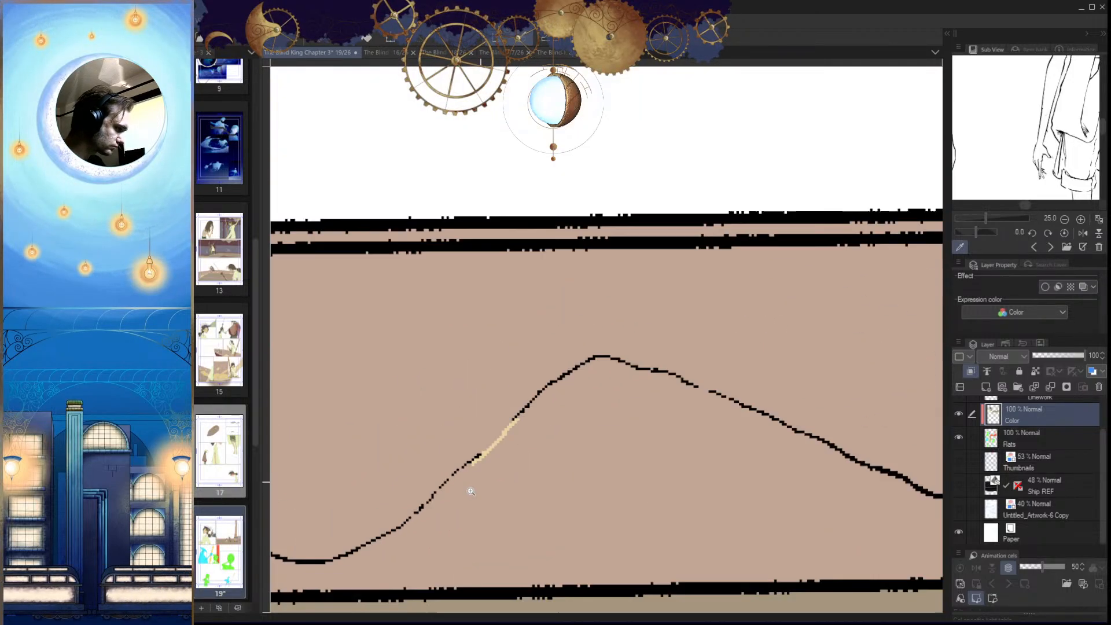
# Step: Flip the canvas, bridge the small break on the peak's other slope with pale yellow, and restore the canvas orientation
pyautogui.press('h')
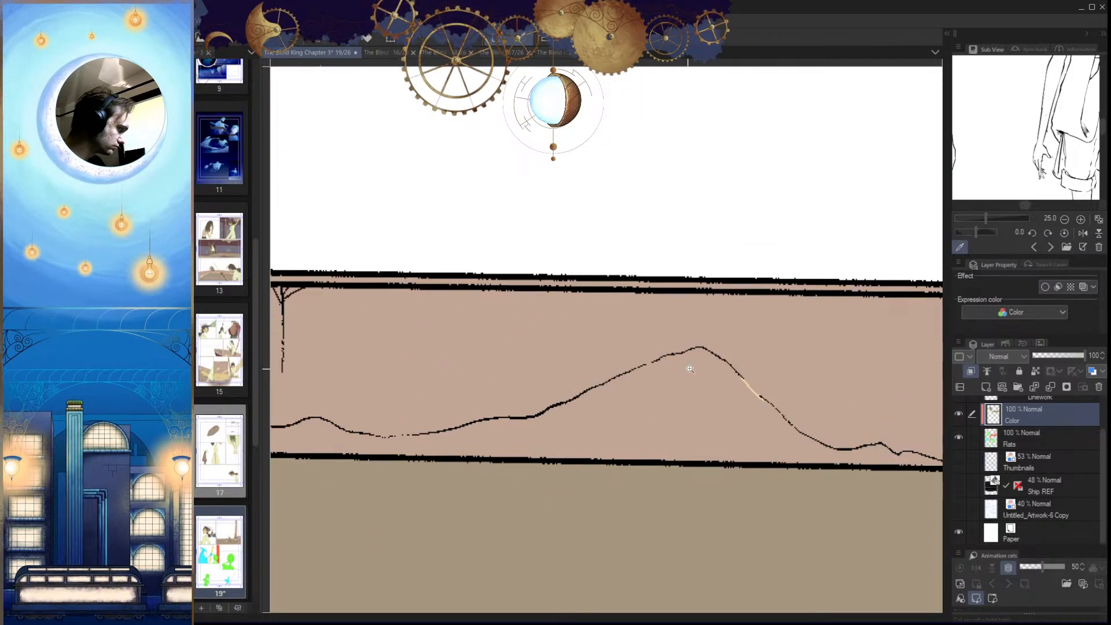
pyautogui.scroll(5, 671, 369)
pyautogui.moveTo(607, 334); pyautogui.dragTo(521, 370)
pyautogui.hotkey('ctrl', 'z')
pyautogui.moveTo(604, 335); pyautogui.dragTo(542, 357)
pyautogui.scroll(-5, 553, 422)
pyautogui.press('h')
pyautogui.scroll(-4, 374, 542)
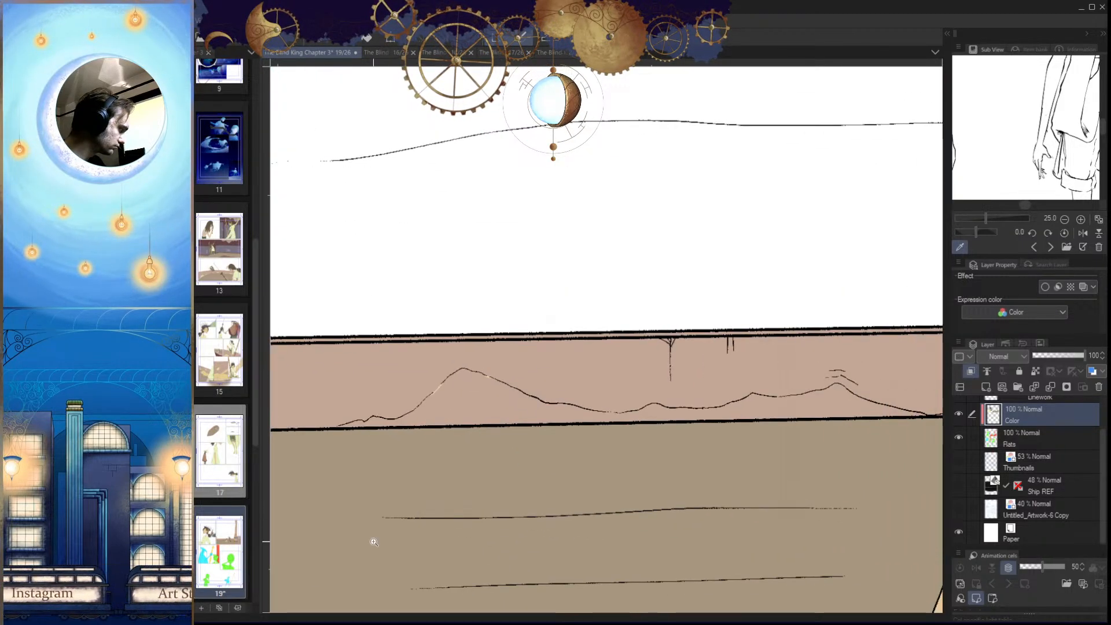
# Step: Bridge the breaks along the low stretches of the long worn patch's outline with pale yellow, then fill the patch left of the girl
pyautogui.scroll(6, 617, 415)
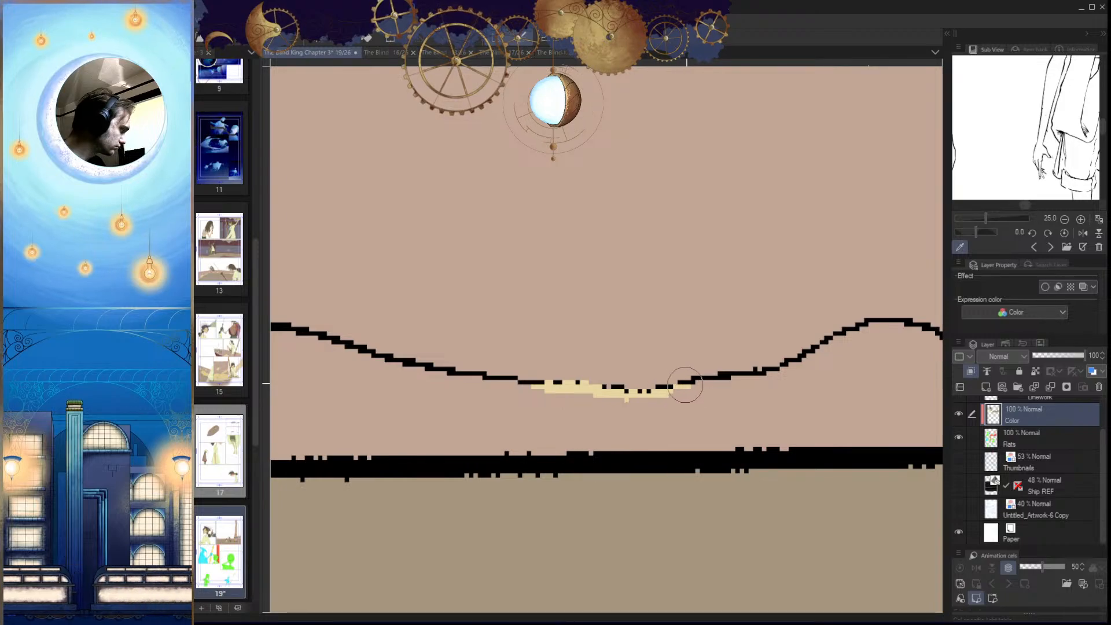
pyautogui.scroll(-5, 732, 466)
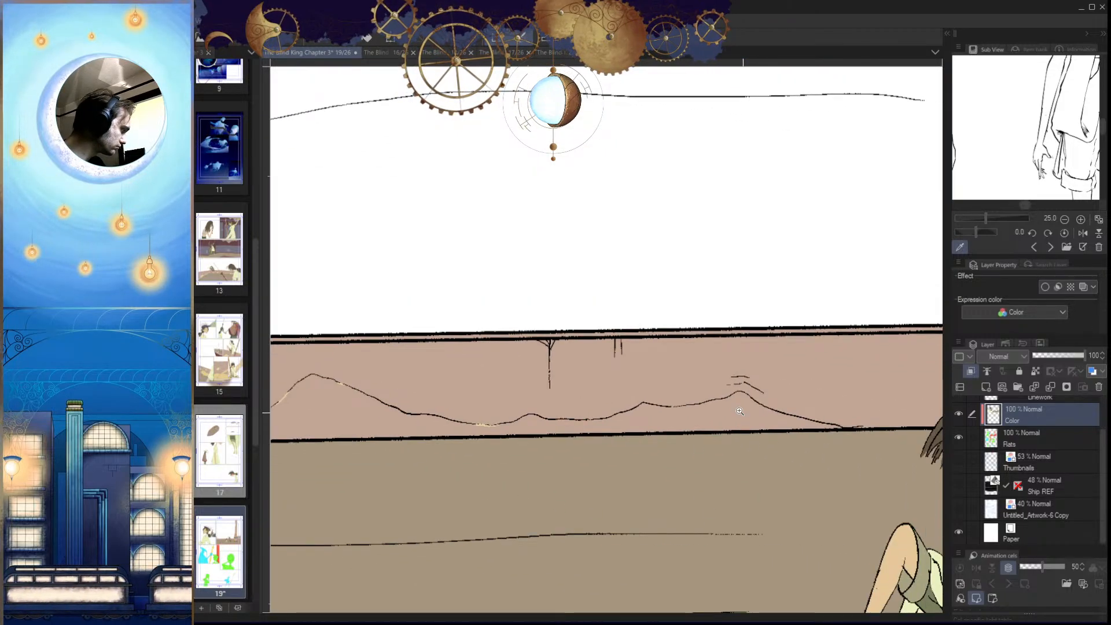
pyautogui.scroll(6, 750, 419)
pyautogui.moveTo(717, 471); pyautogui.dragTo(616, 474)
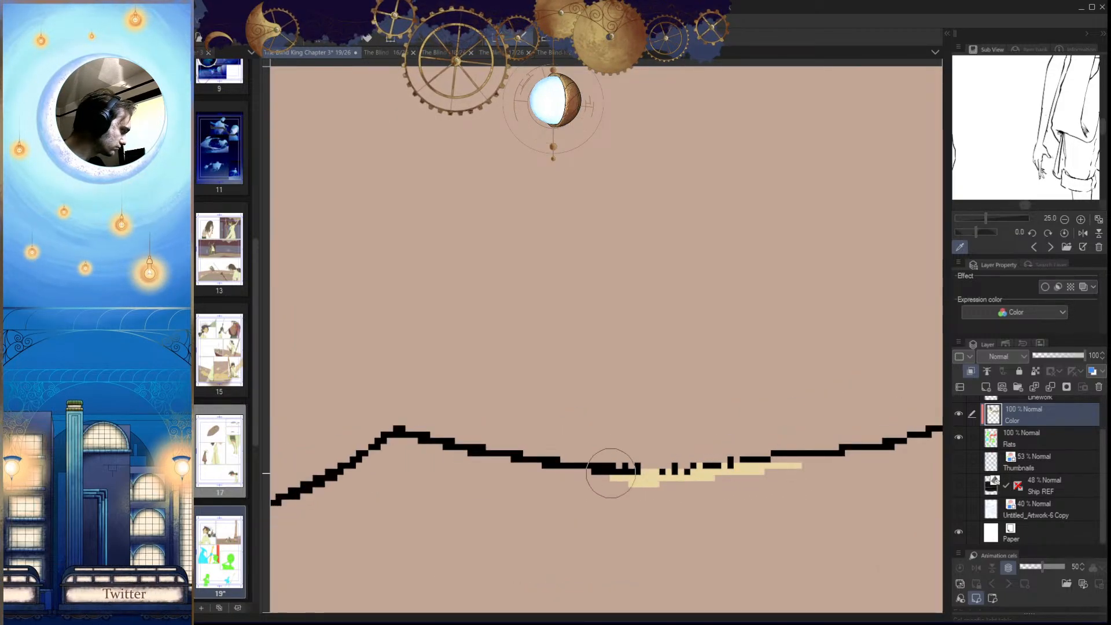
pyautogui.scroll(-5, 765, 497)
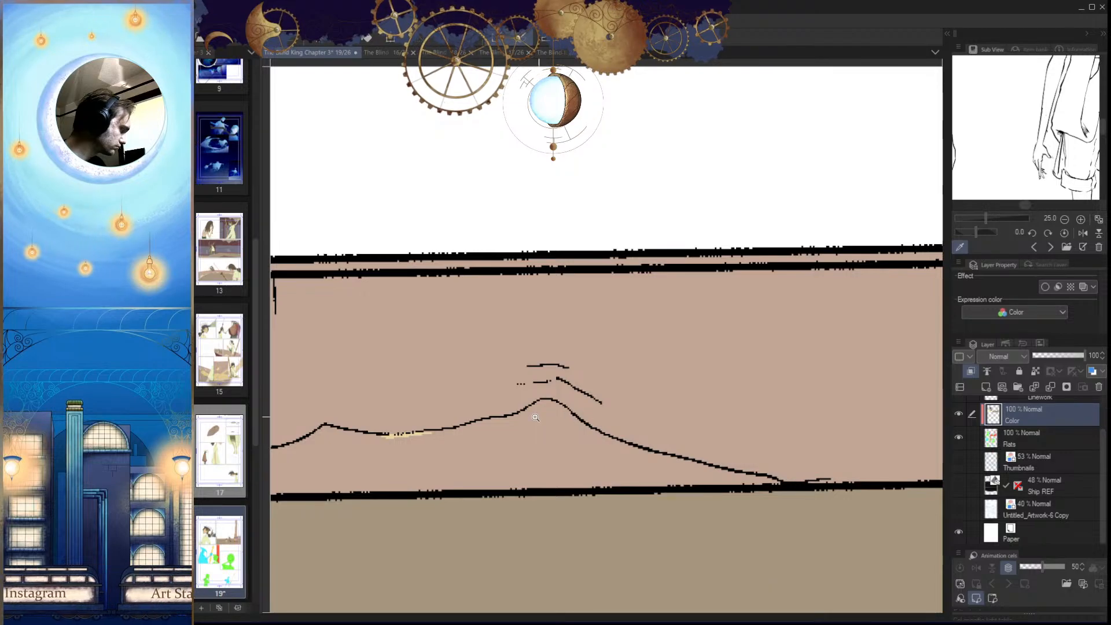
pyautogui.scroll(5, 408, 420)
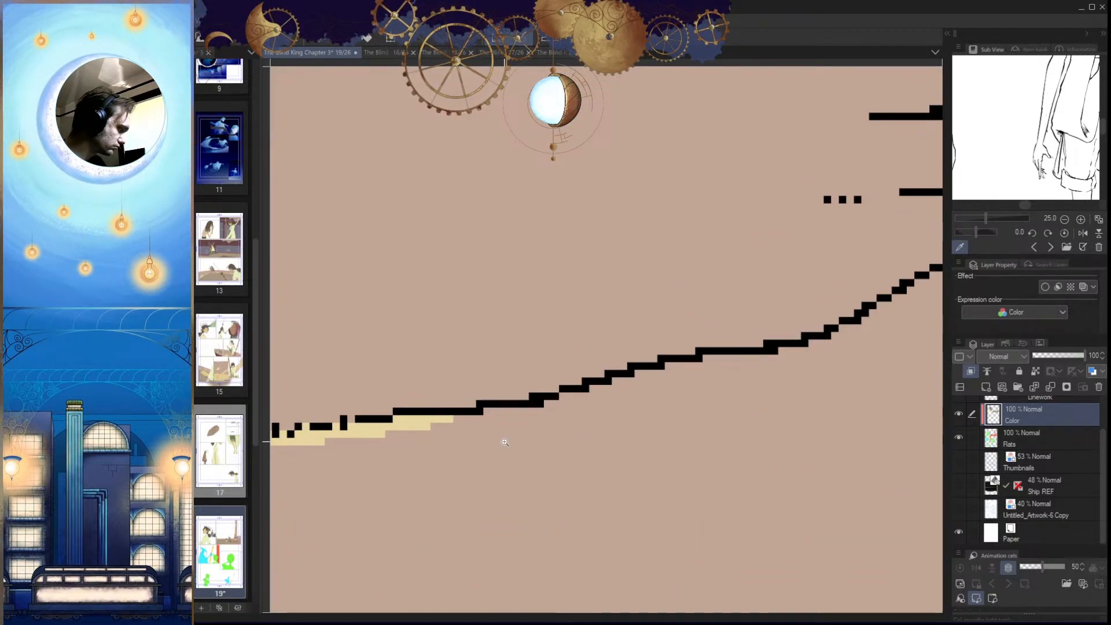
pyautogui.scroll(-8, 501, 441)
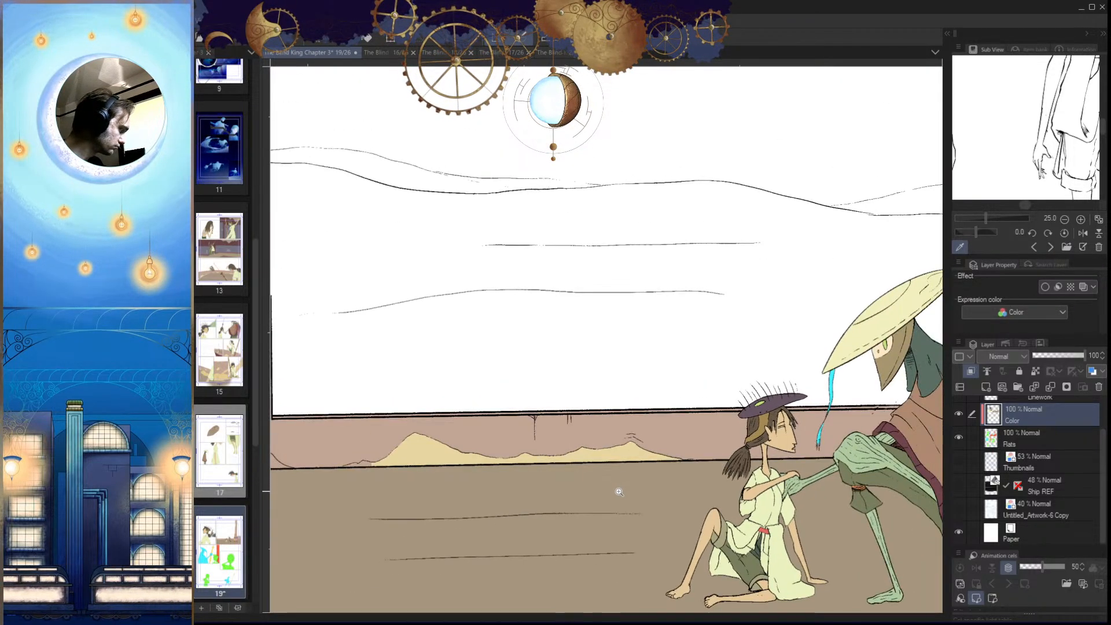
# Step: Fill the patch's small outer hills and the worn patch at the panel's left border with pale yellow, touching up the outline gaps
pyautogui.scroll(5, 602, 450)
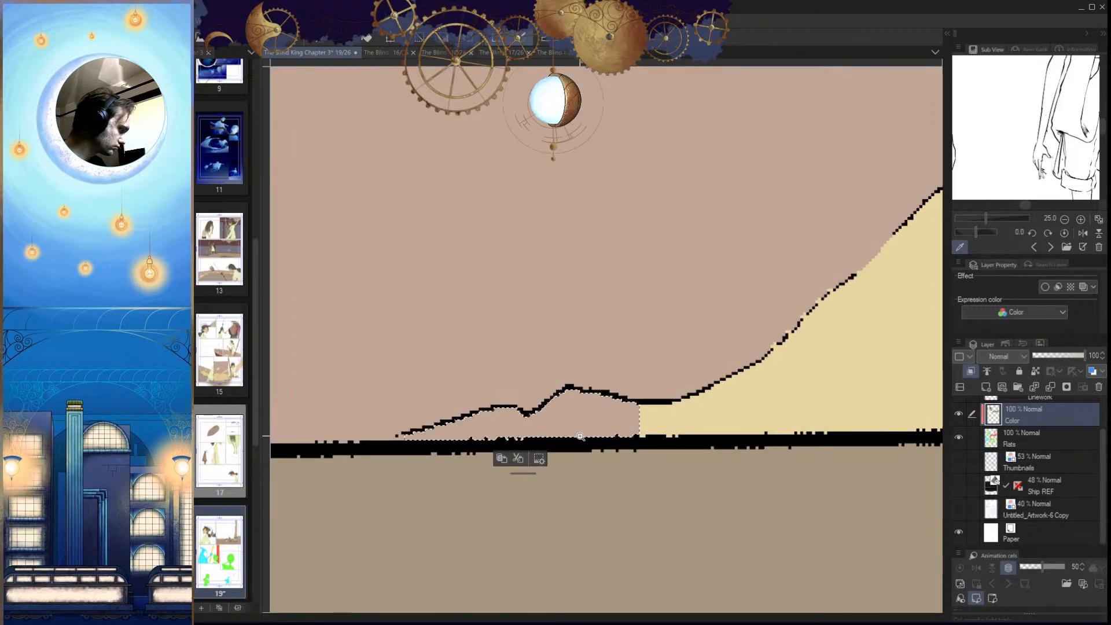
pyautogui.scroll(5, 601, 458)
pyautogui.moveTo(535, 465); pyautogui.dragTo(601, 462)
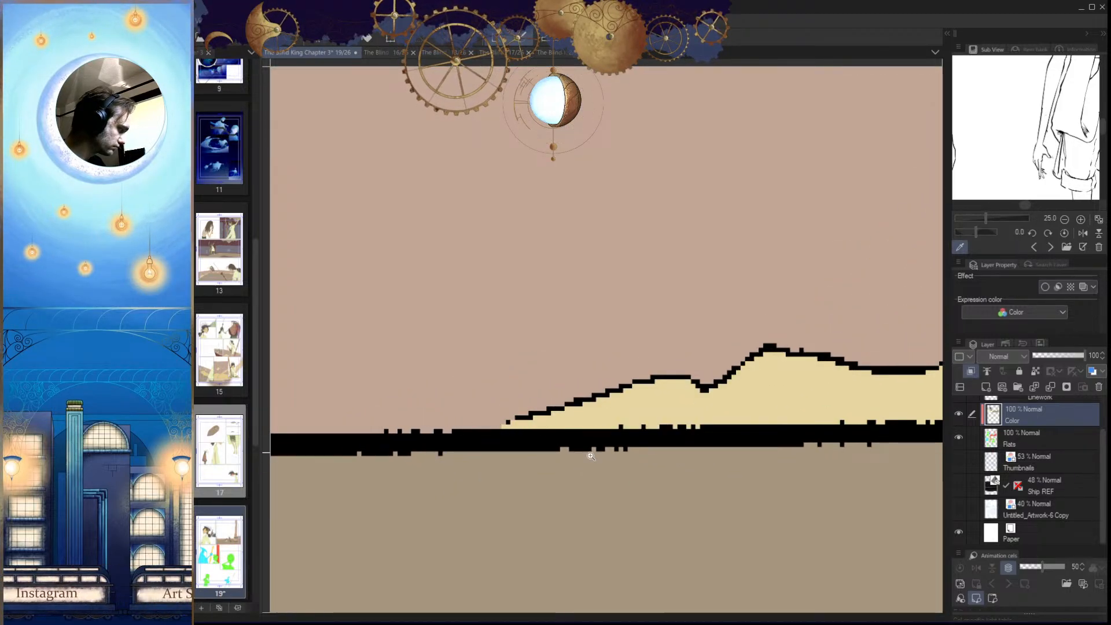
pyautogui.scroll(-5, 593, 452)
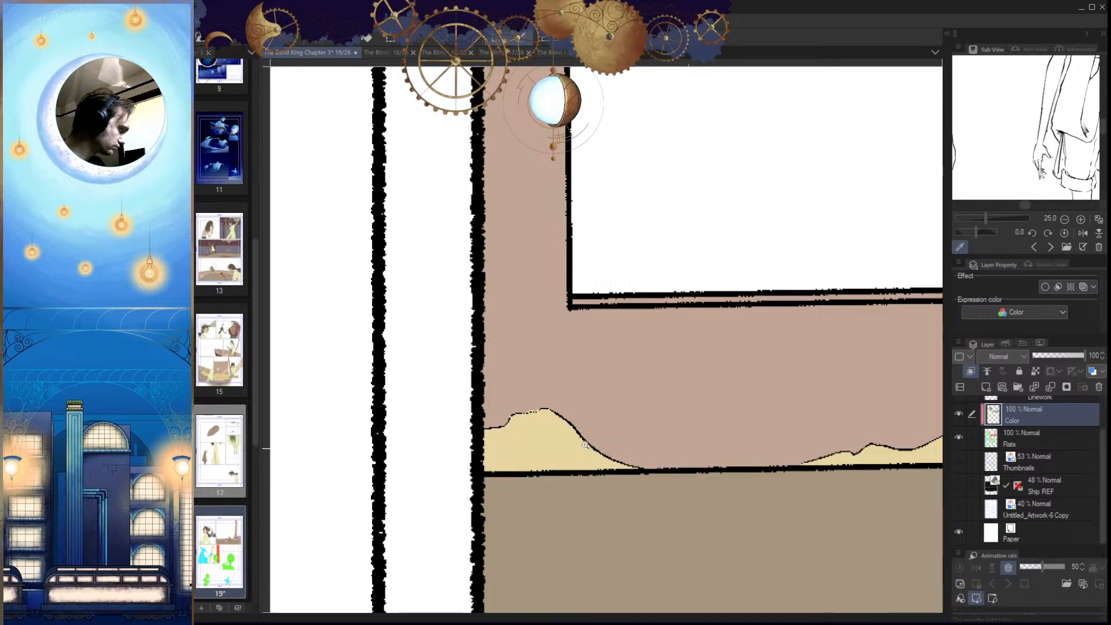
pyautogui.scroll(4, 587, 440)
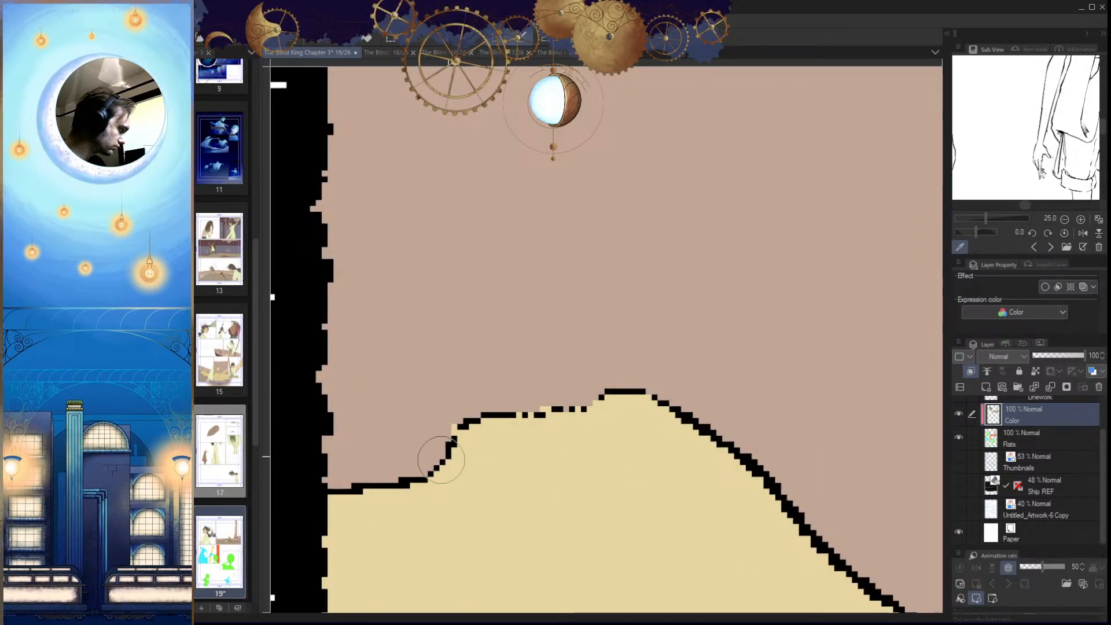
pyautogui.scroll(-5, 489, 473)
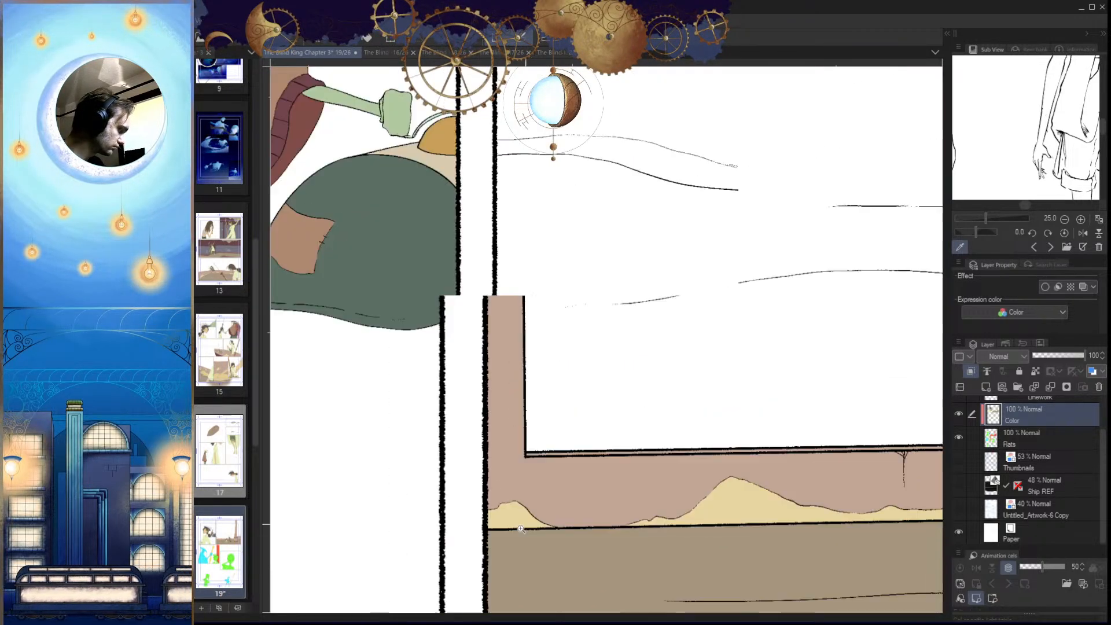
pyautogui.moveTo(489, 474); pyautogui.dragTo(404, 504)
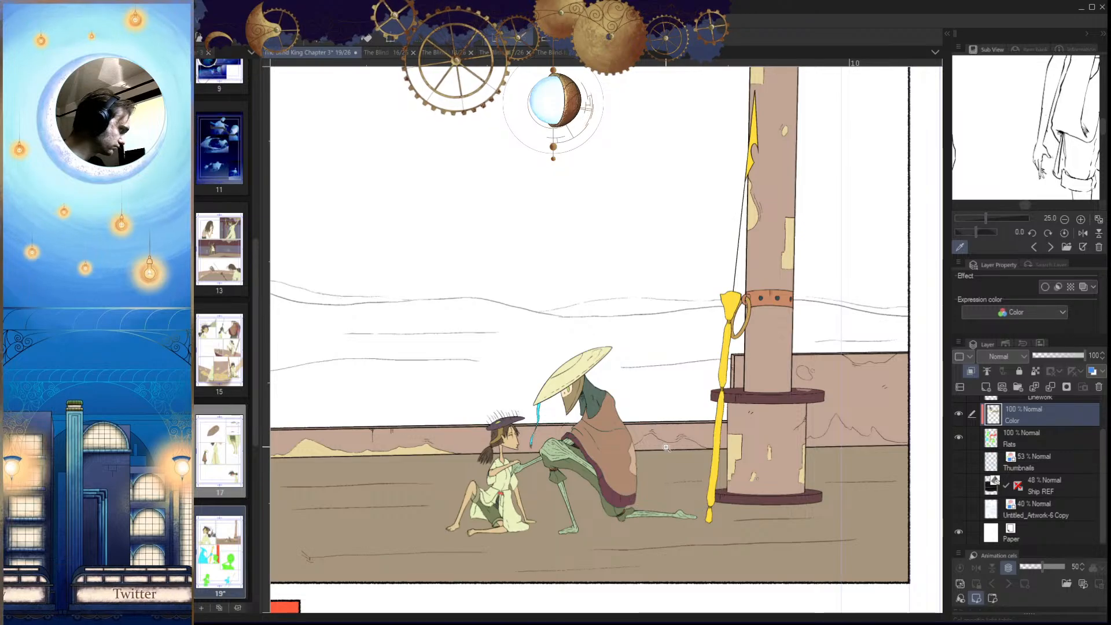
# Step: Fill the worn patch between the kneeling figure and the mast with pale yellow and clean up its broken outline beside the cloak
pyautogui.scroll(4, 666, 448)
pyautogui.click(712, 471)
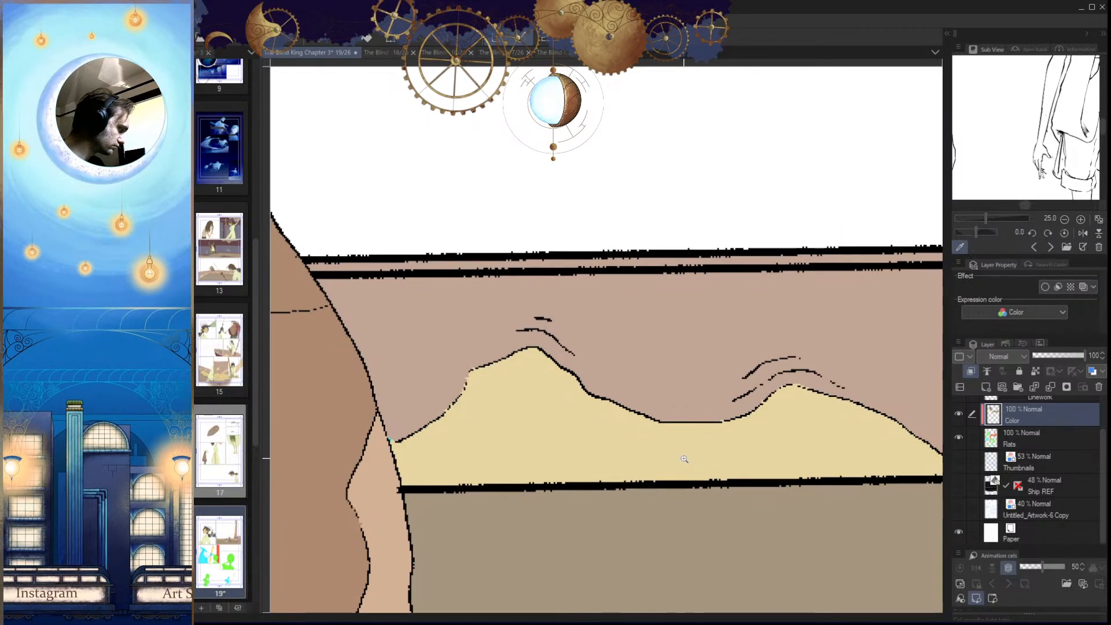
pyautogui.scroll(-3, 692, 457)
pyautogui.scroll(6, 526, 450)
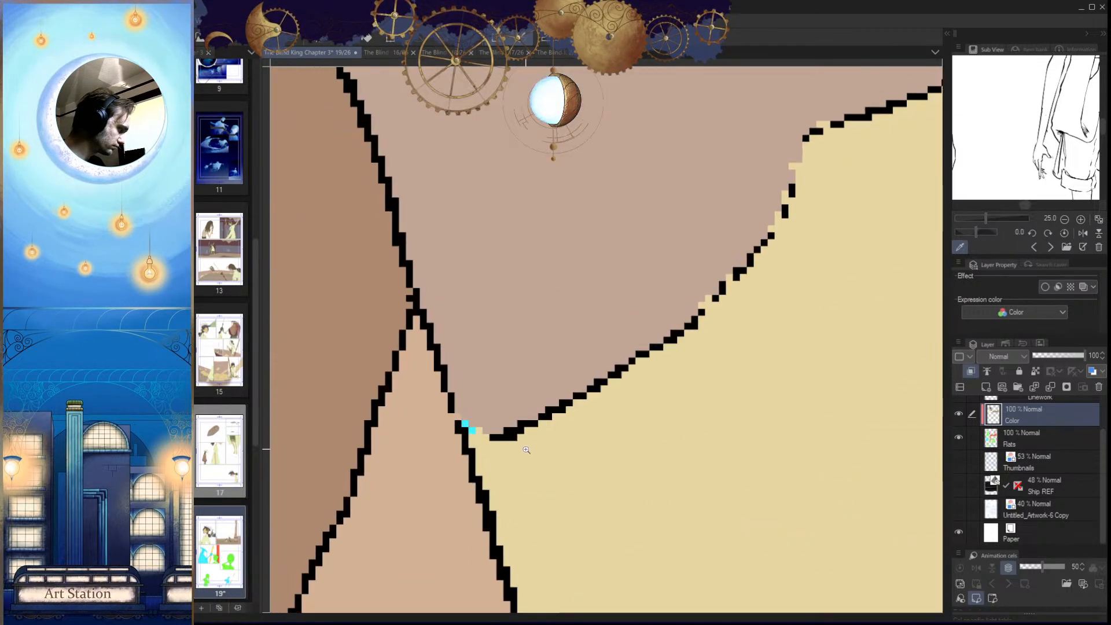
pyautogui.click(471, 434)
pyautogui.moveTo(776, 224); pyautogui.dragTo(634, 336)
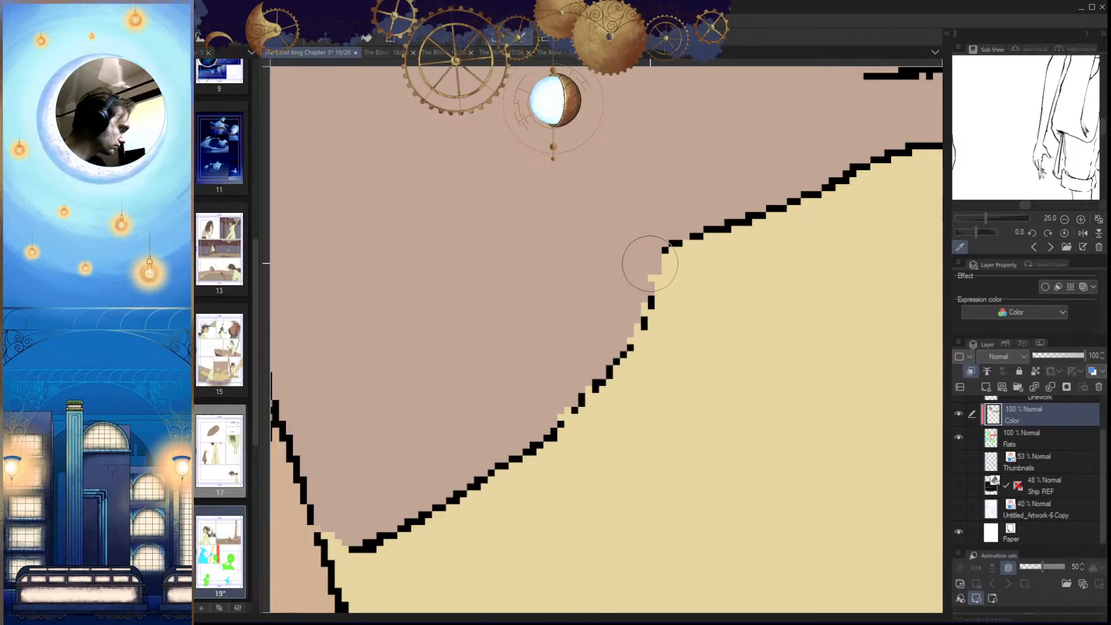
pyautogui.scroll(-3, 606, 422)
# Step: Fill the tall peaked patch on the wall right of the mast with pale yellow and touch up the gaps along its slopes
pyautogui.scroll(5, 660, 375)
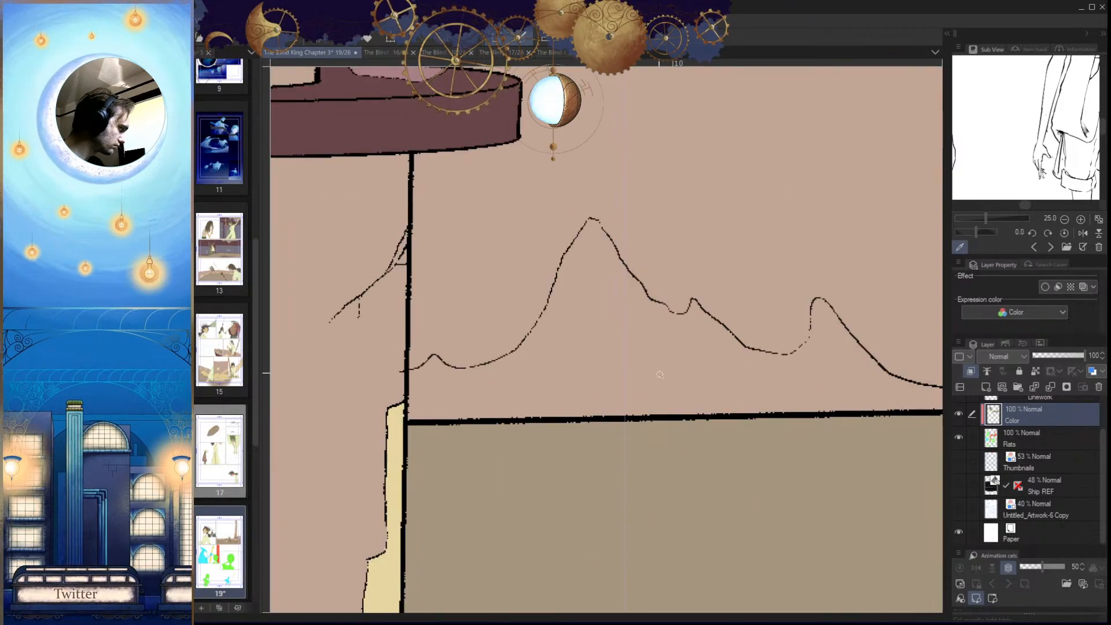
pyautogui.click(660, 375)
pyautogui.moveTo(674, 487); pyautogui.dragTo(566, 510)
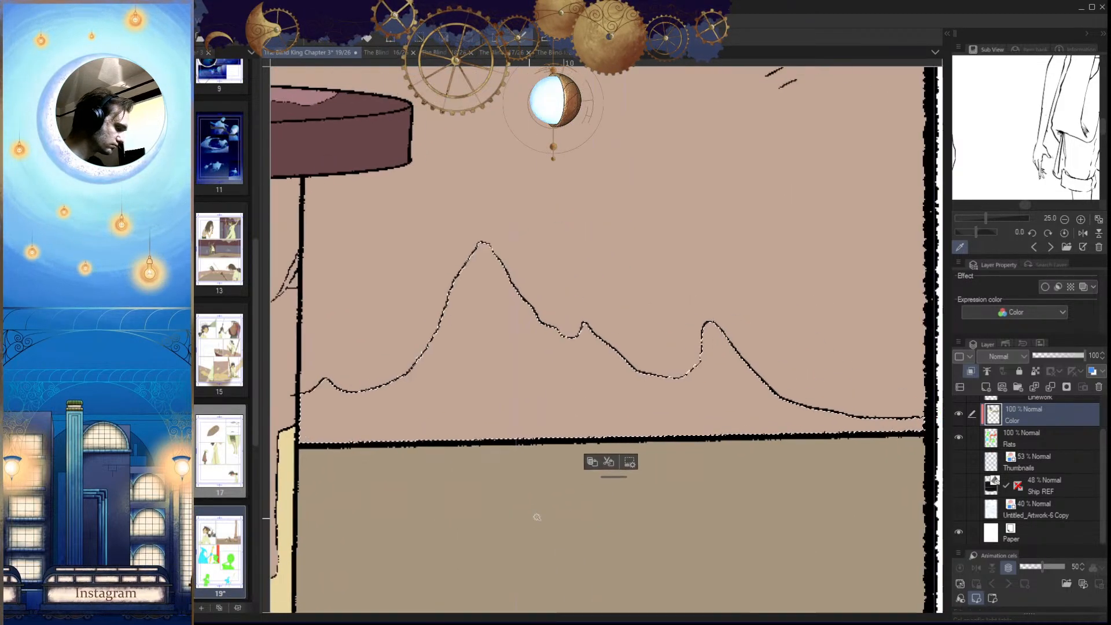
pyautogui.click(643, 396)
pyautogui.hotkey('ctrl', 'd')
pyautogui.scroll(5, 724, 469)
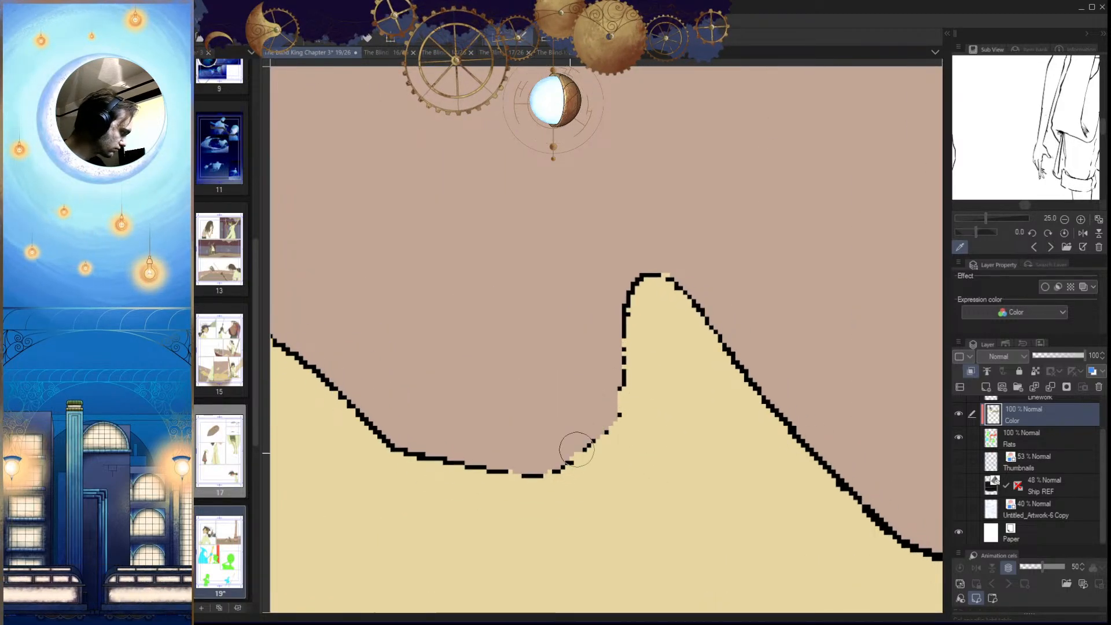
pyautogui.scroll(-5, 730, 527)
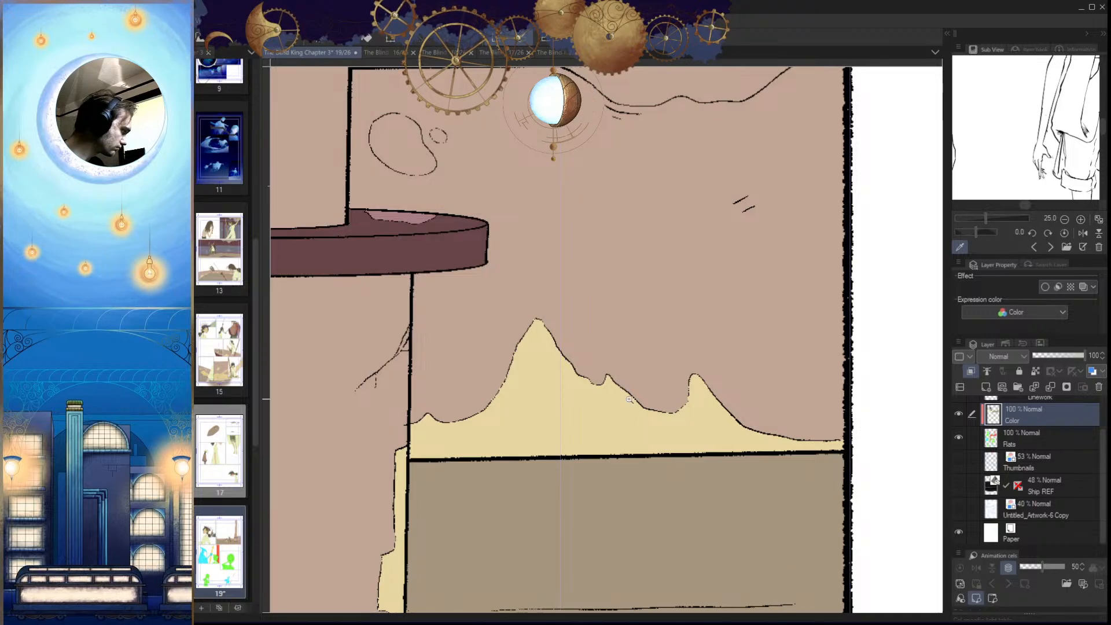
pyautogui.scroll(5, 498, 391)
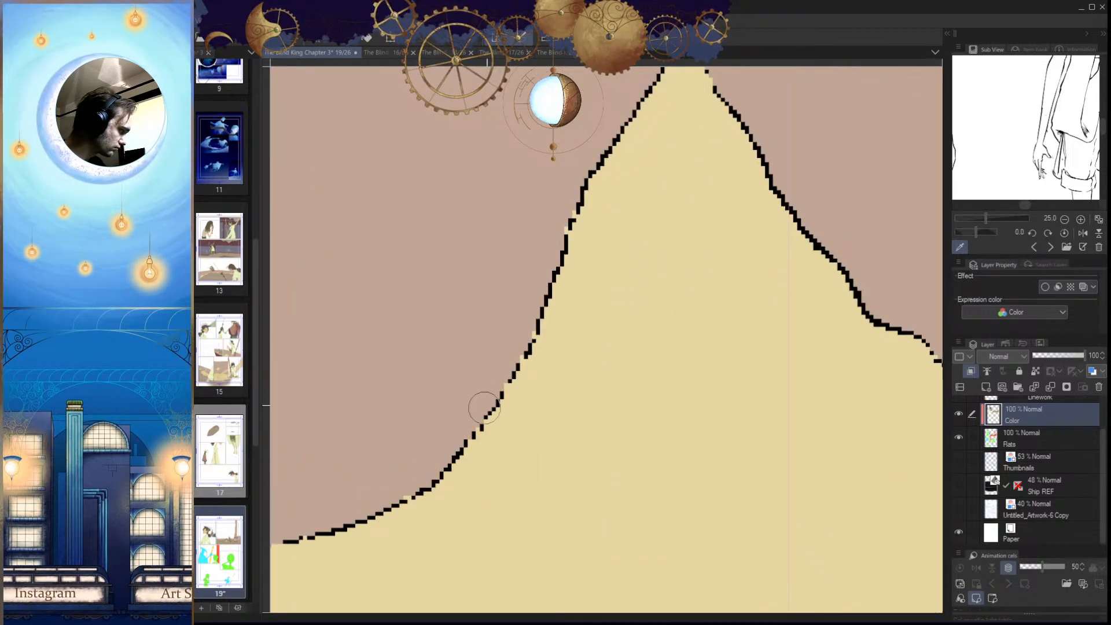
pyautogui.moveTo(531, 332); pyautogui.dragTo(521, 362)
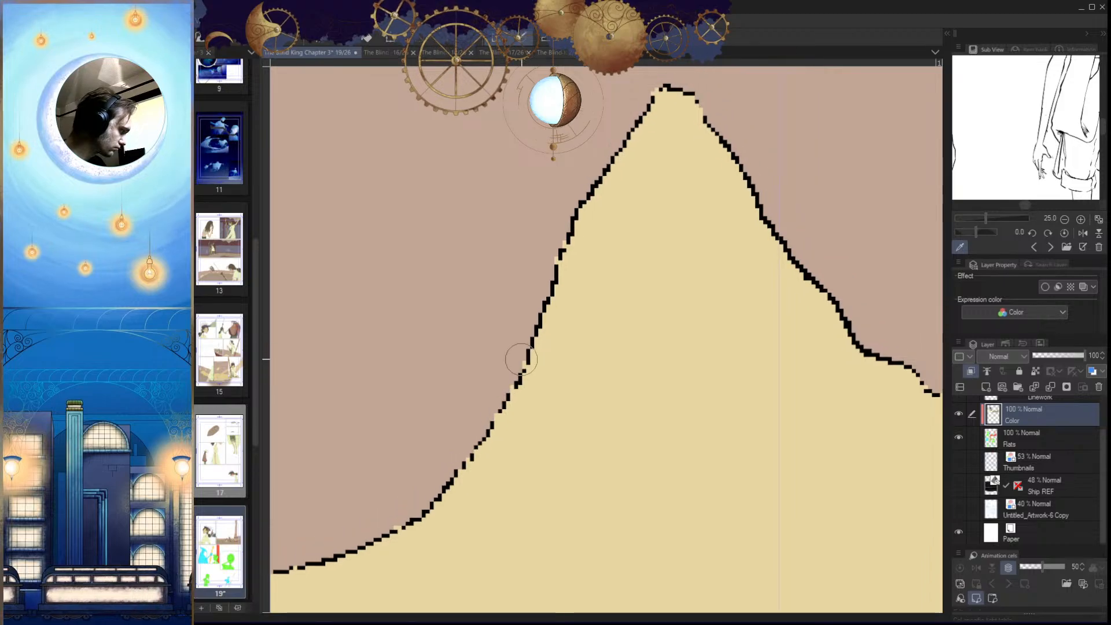
pyautogui.scroll(-4, 544, 393)
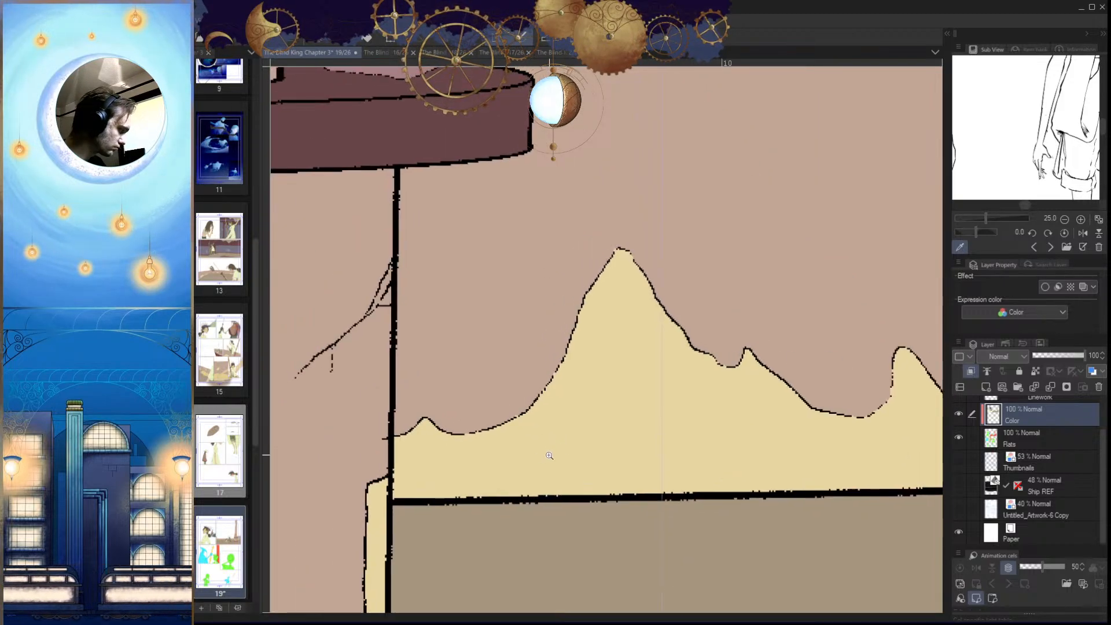
# Step: Select the worn patch hanging below the wall's top rail, right of the mast, fill it with pale yellow, and deselect
pyautogui.scroll(-4, 518, 455)
pyautogui.moveTo(534, 501); pyautogui.dragTo(568, 538)
pyautogui.scroll(4, 712, 265)
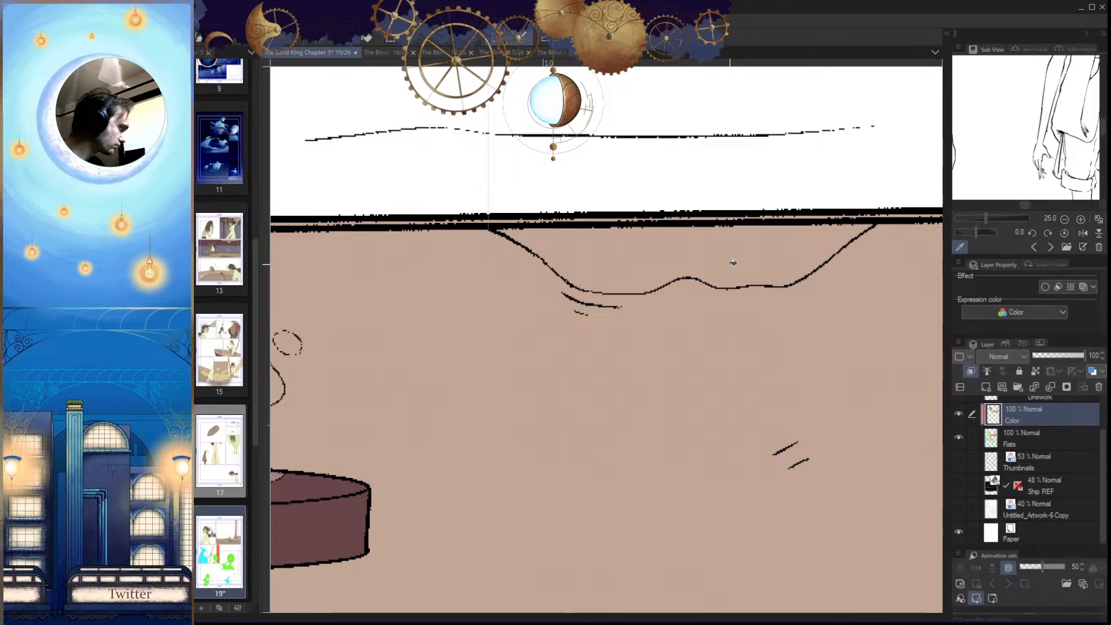
pyautogui.click(731, 279)
pyautogui.click(733, 253)
pyautogui.hotkey('ctrl', 'd')
# Step: Close the gaps in the bean-shaped patch's outline above the mast's collar, fill the patch with pale yellow, and deselect
pyautogui.moveTo(722, 322); pyautogui.dragTo(747, 327)
pyautogui.moveTo(753, 333); pyautogui.dragTo(732, 363)
pyautogui.moveTo(514, 362)
pyautogui.mouseDown()
pyautogui.moveTo(567, 371)
pyautogui.moveTo(530, 301)
pyautogui.moveTo(558, 266)
pyautogui.mouseUp()
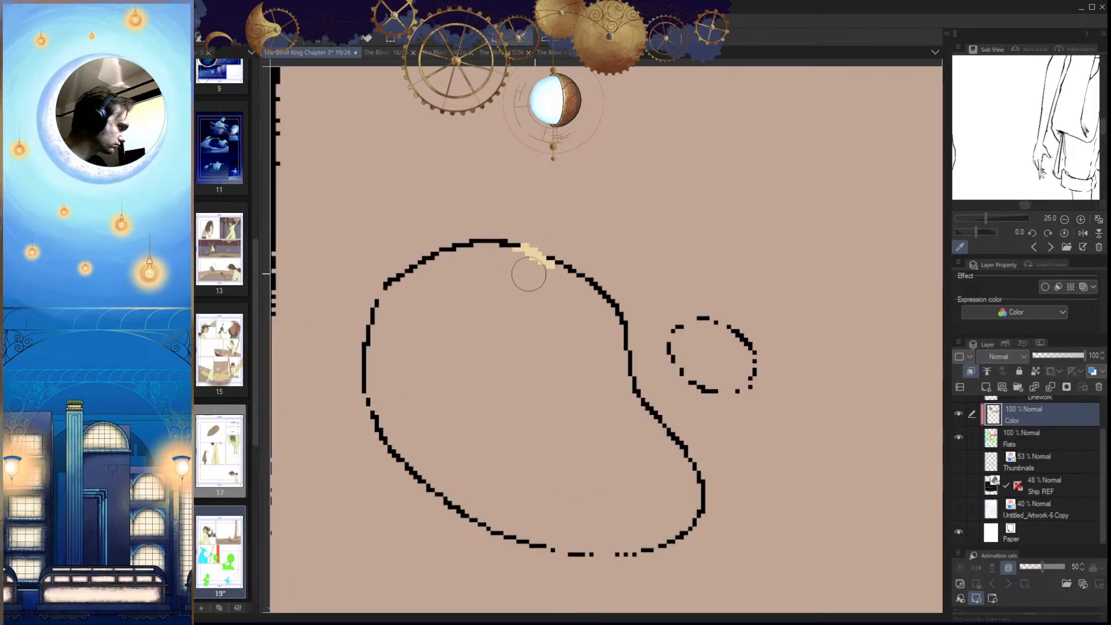
pyautogui.moveTo(609, 533)
pyautogui.mouseDown()
pyautogui.moveTo(575, 418)
pyautogui.moveTo(579, 451)
pyautogui.mouseUp()
pyautogui.moveTo(492, 461)
pyautogui.mouseDown()
pyautogui.moveTo(648, 457)
pyautogui.moveTo(634, 466)
pyautogui.moveTo(512, 468)
pyautogui.moveTo(683, 444)
pyautogui.moveTo(675, 457)
pyautogui.moveTo(621, 464)
pyautogui.moveTo(677, 438)
pyautogui.moveTo(679, 457)
pyautogui.moveTo(713, 441)
pyautogui.mouseUp()
pyautogui.moveTo(704, 450); pyautogui.dragTo(654, 489)
pyautogui.moveTo(564, 323); pyautogui.dragTo(628, 321)
pyautogui.moveTo(585, 310); pyautogui.dragTo(570, 331)
pyautogui.click(647, 433)
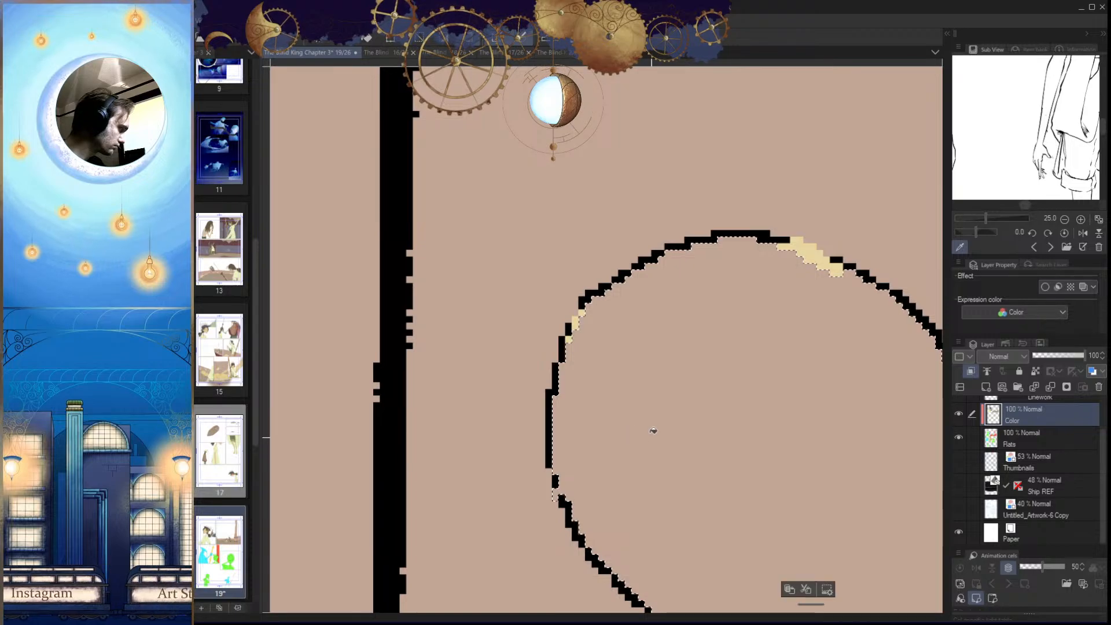
pyautogui.hotkey('alt', 'Delete')
pyautogui.hotkey('ctrl', 'd')
# Step: Paint the small round patch beside the bean-shaped one pale yellow, flipping the canvas for the strokes and restoring it, and save
pyautogui.moveTo(640, 488); pyautogui.dragTo(587, 504)
pyautogui.moveTo(683, 561); pyautogui.dragTo(529, 512)
pyautogui.moveTo(626, 422); pyautogui.dragTo(636, 410)
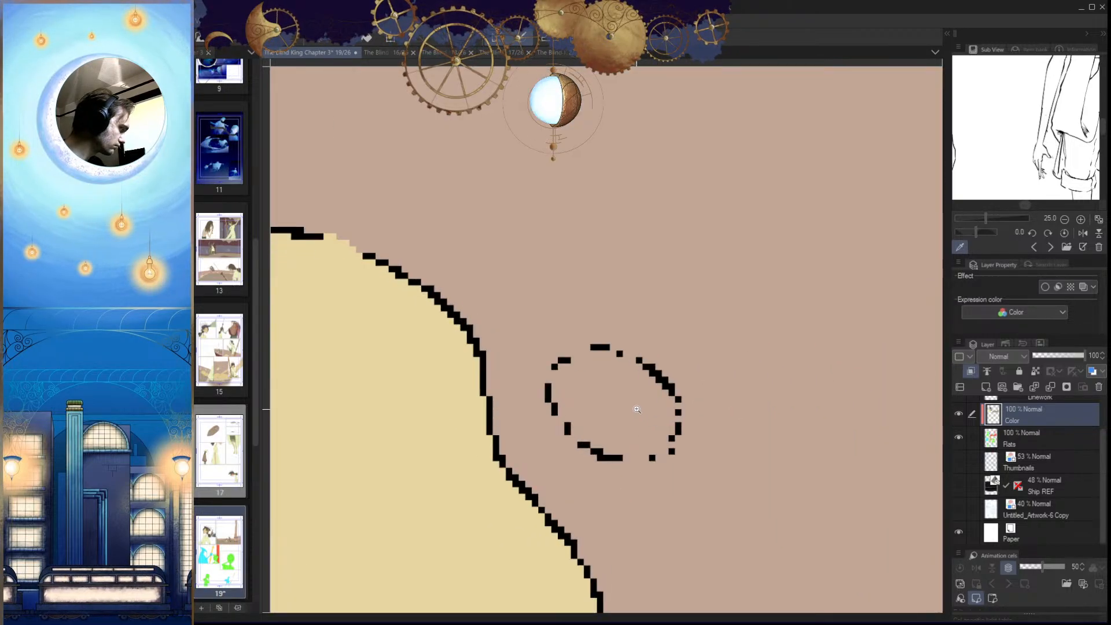
pyautogui.click(629, 364)
pyautogui.moveTo(613, 357)
pyautogui.mouseDown()
pyautogui.moveTo(566, 370)
pyautogui.moveTo(554, 399)
pyautogui.mouseUp()
pyautogui.press('h')
pyautogui.moveTo(648, 423)
pyautogui.mouseDown()
pyautogui.moveTo(654, 416)
pyautogui.moveTo(516, 453)
pyautogui.moveTo(528, 405)
pyautogui.moveTo(516, 369)
pyautogui.moveTo(551, 347)
pyautogui.moveTo(596, 385)
pyautogui.moveTo(578, 414)
pyautogui.moveTo(518, 420)
pyautogui.moveTo(534, 351)
pyautogui.mouseUp()
pyautogui.moveTo(605, 431); pyautogui.dragTo(573, 463)
pyautogui.press('h')
pyautogui.moveTo(643, 458)
pyautogui.mouseDown()
pyautogui.moveTo(640, 513)
pyautogui.moveTo(670, 558)
pyautogui.moveTo(665, 575)
pyautogui.moveTo(632, 468)
pyautogui.moveTo(671, 436)
pyautogui.moveTo(671, 455)
pyautogui.moveTo(635, 469)
pyautogui.moveTo(686, 521)
pyautogui.moveTo(691, 450)
pyautogui.moveTo(654, 525)
pyautogui.mouseUp()
pyautogui.hotkey('ctrl', 's')
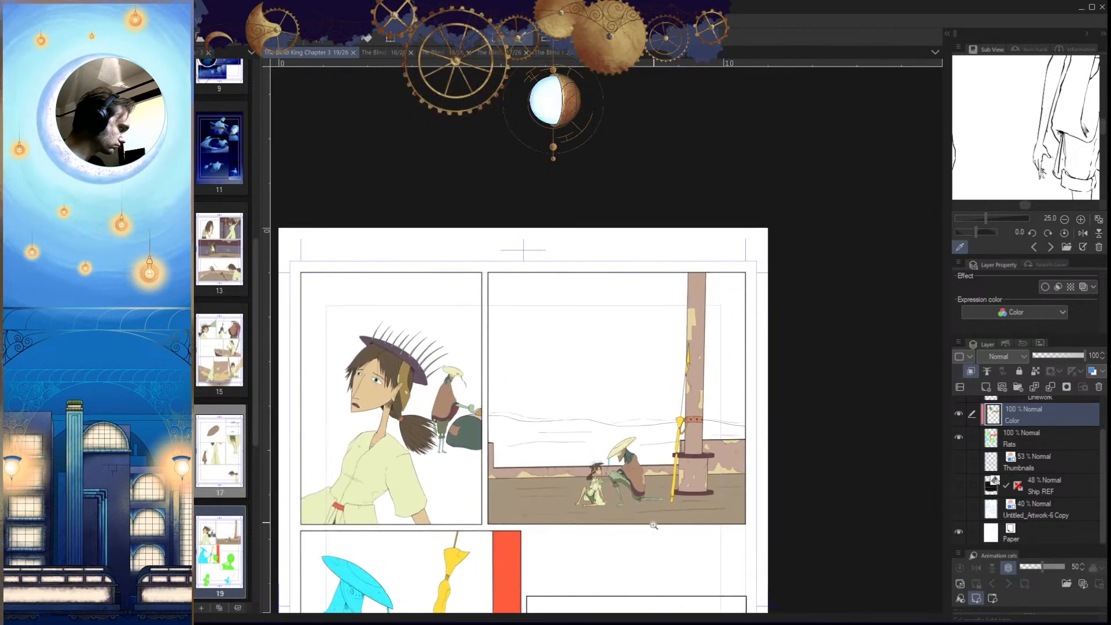
# Step: Using the reddish brown of page 16's hanging bundle, select all yellow segments of page 19's bundle beside the mast from the Flats layer
pyautogui.click(380, 53)
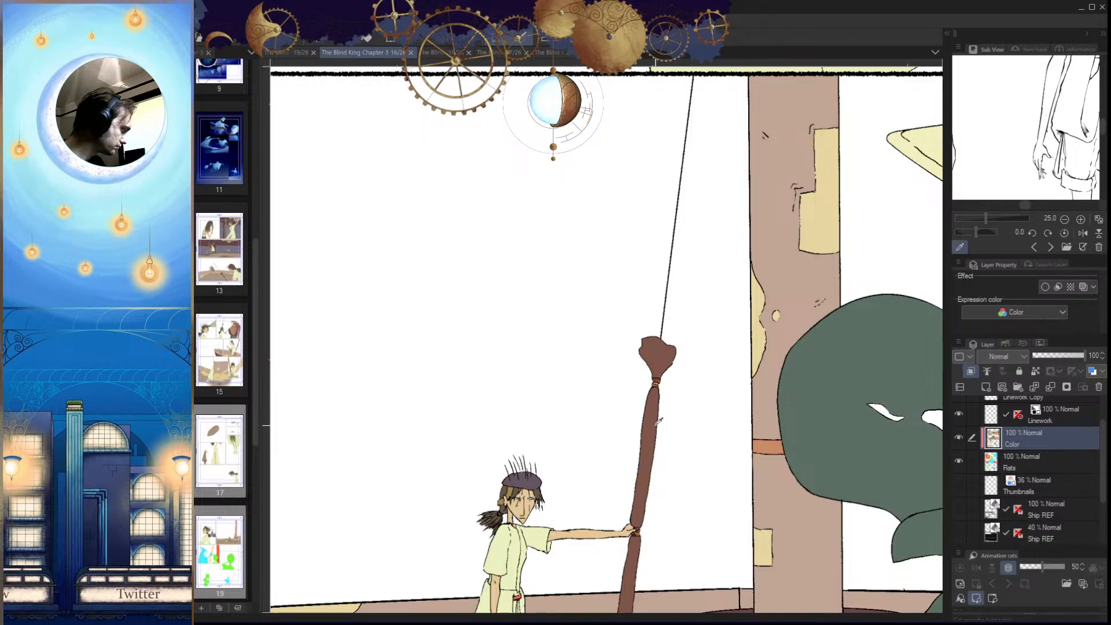
pyautogui.moveTo(658, 421); pyautogui.dragTo(649, 449)
pyautogui.click(281, 52)
pyautogui.click(1018, 446)
pyautogui.click(602, 318)
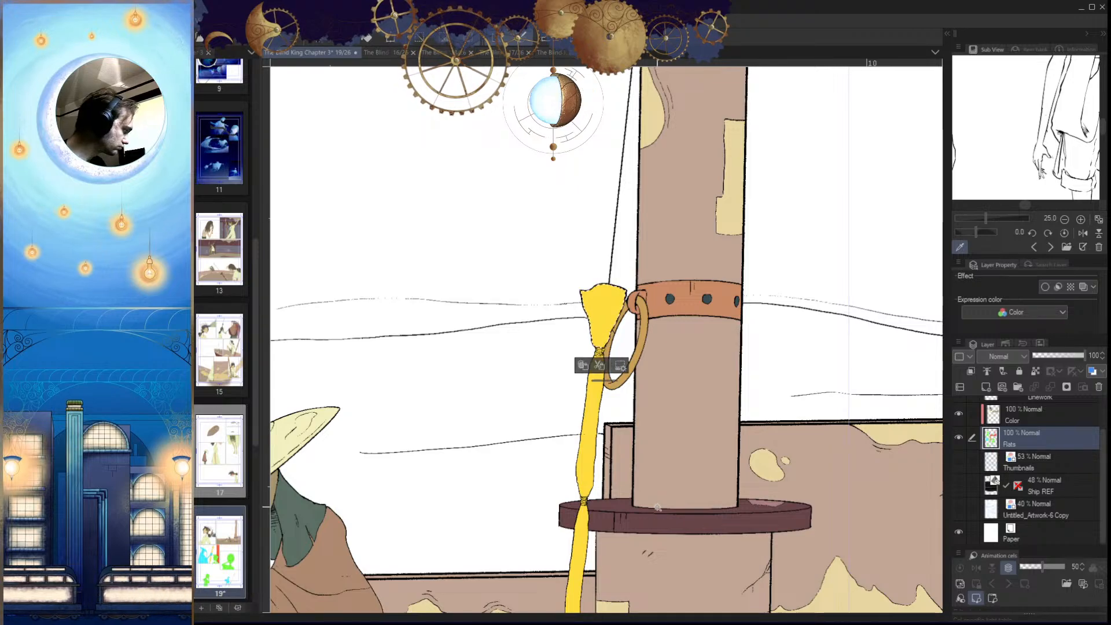
pyautogui.moveTo(599, 370); pyautogui.dragTo(594, 376)
pyautogui.keyDown('shift'); pyautogui.click(585, 434); pyautogui.keyUp('shift')
pyautogui.moveTo(605, 533); pyautogui.dragTo(615, 388)
pyautogui.keyDown('shift'); pyautogui.click(576, 492); pyautogui.keyUp('shift')
pyautogui.moveTo(585, 553); pyautogui.dragTo(599, 342)
pyautogui.moveTo(574, 442); pyautogui.dragTo(562, 514)
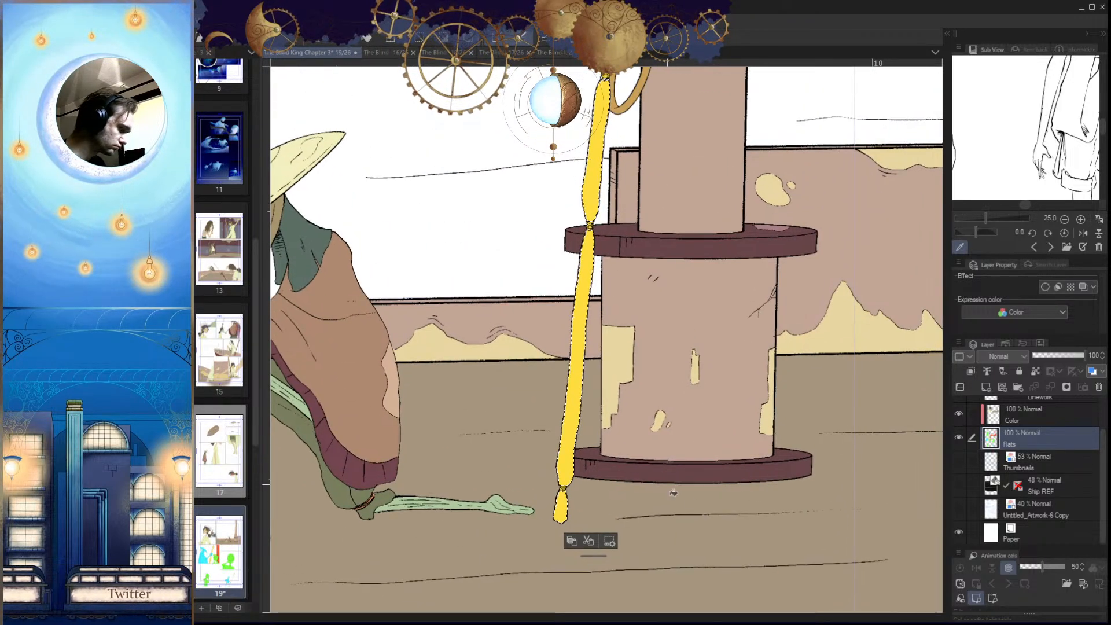
# Step: Fill the selected bundle segments with reddish brown on the Color layer and deselect
pyautogui.click(1019, 414)
pyautogui.click(561, 507)
pyautogui.click(571, 405)
pyautogui.moveTo(591, 272); pyautogui.dragTo(586, 463)
pyautogui.click(591, 359)
pyautogui.click(605, 232)
pyautogui.moveTo(632, 362); pyautogui.dragTo(636, 287)
pyautogui.hotkey('ctrl', 'd')
# Step: Paint the bundle's cord binding in front of the mast's collar orange
pyautogui.moveTo(592, 341); pyautogui.dragTo(631, 376)
pyautogui.scroll(1, 595, 376)
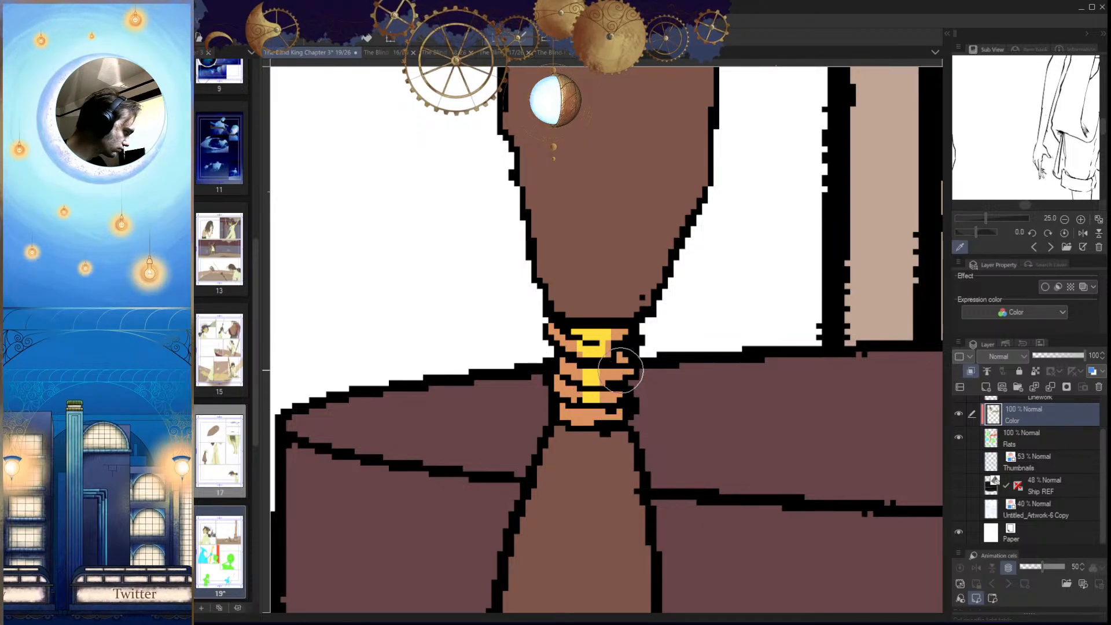
pyautogui.moveTo(612, 377); pyautogui.dragTo(566, 447)
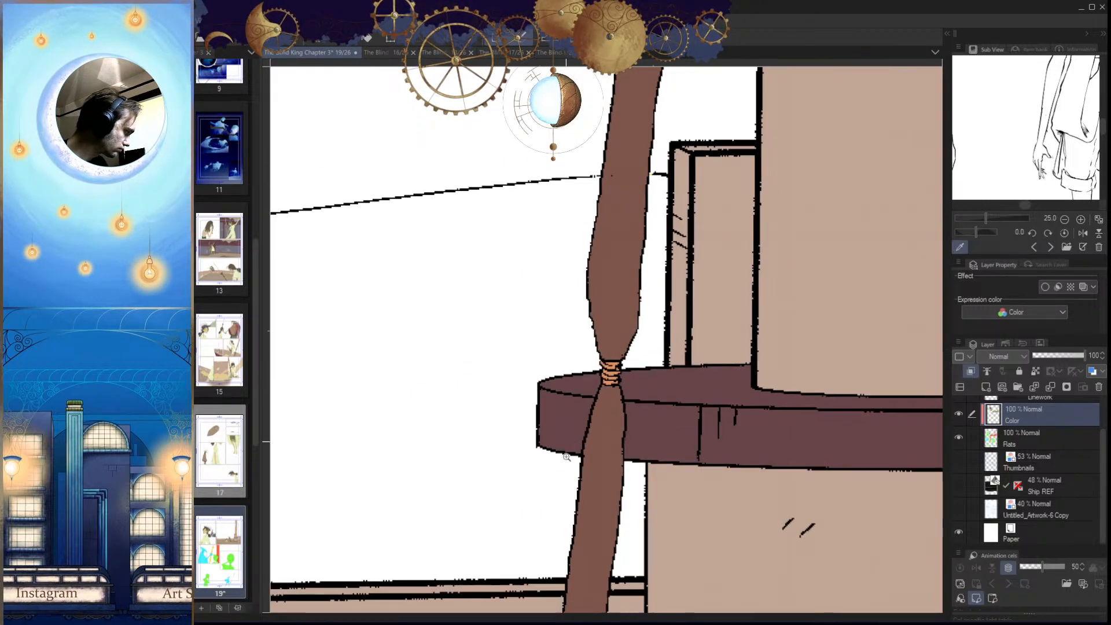
# Step: Paint the yellow segments of the hanging bundle's upper cord binding, beside the tan ring, orange
pyautogui.moveTo(635, 286); pyautogui.dragTo(600, 442)
pyautogui.moveTo(619, 220); pyautogui.dragTo(574, 492)
pyautogui.moveTo(576, 361); pyautogui.dragTo(583, 411)
pyautogui.moveTo(510, 428)
pyautogui.mouseDown()
pyautogui.moveTo(496, 450)
pyautogui.moveTo(546, 474)
pyautogui.moveTo(618, 464)
pyautogui.moveTo(530, 481)
pyautogui.moveTo(486, 454)
pyautogui.mouseUp()
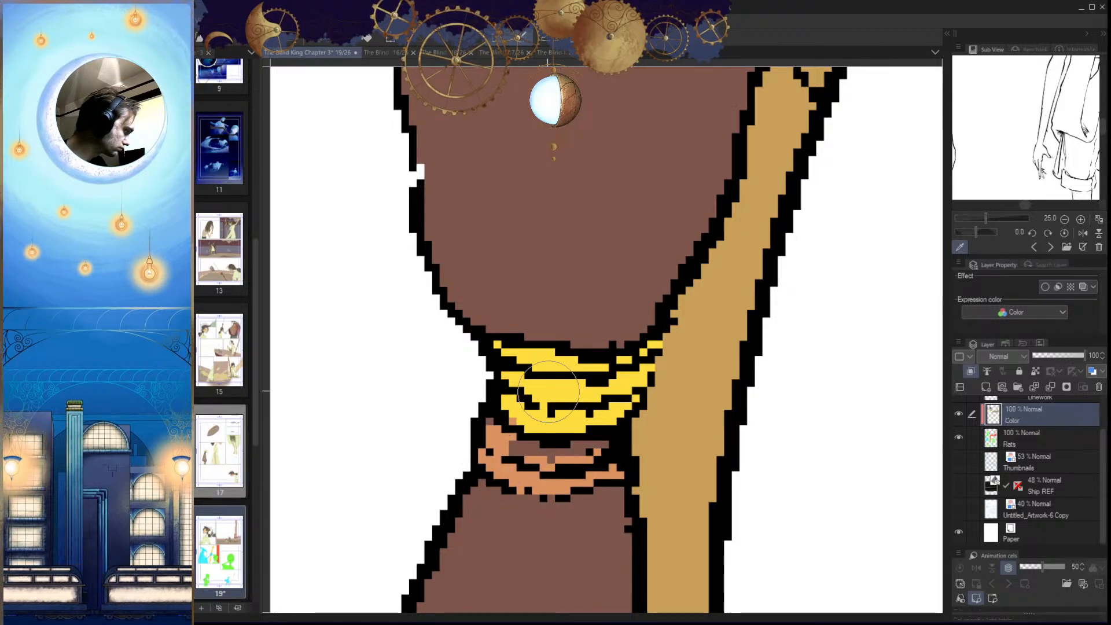
pyautogui.moveTo(502, 347); pyautogui.dragTo(518, 408)
pyautogui.moveTo(551, 444); pyautogui.dragTo(546, 458)
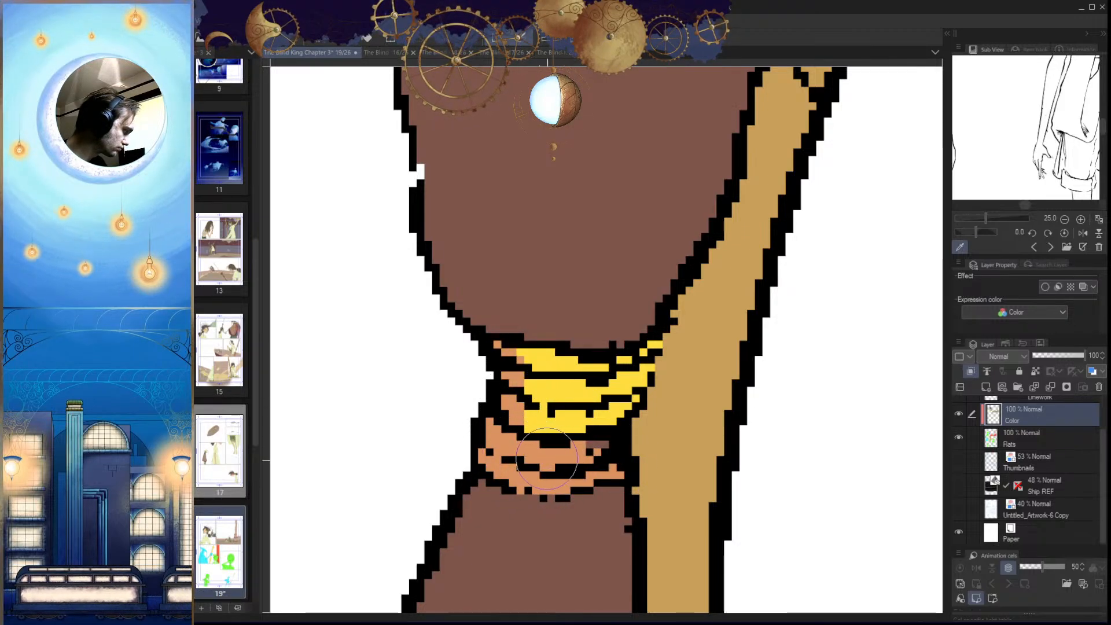
pyautogui.moveTo(652, 341); pyautogui.dragTo(624, 437)
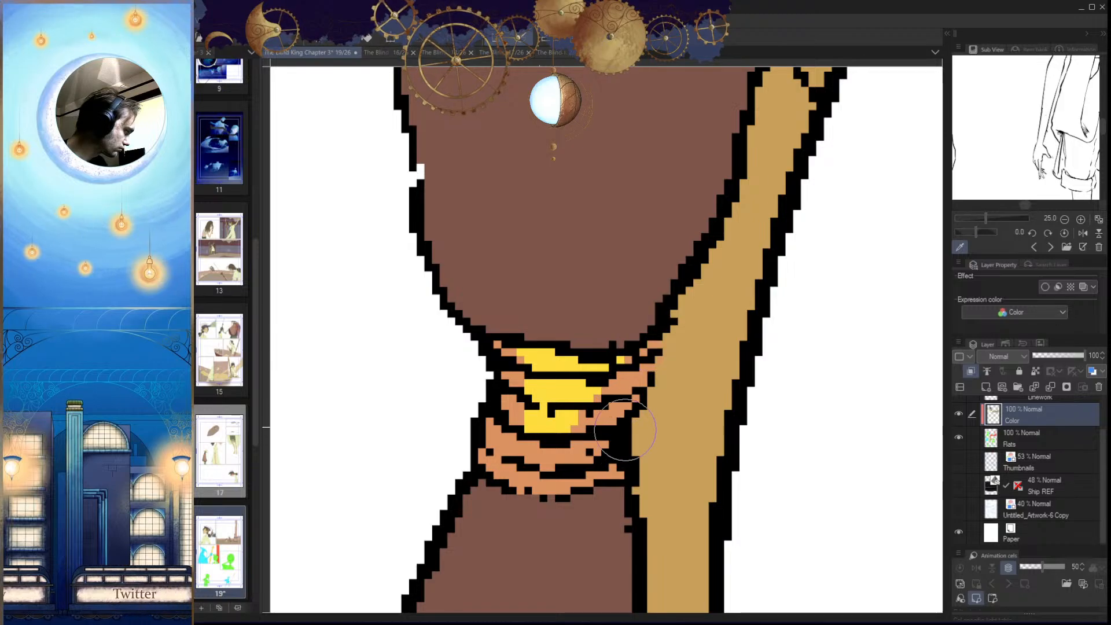
pyautogui.moveTo(527, 350); pyautogui.dragTo(556, 384)
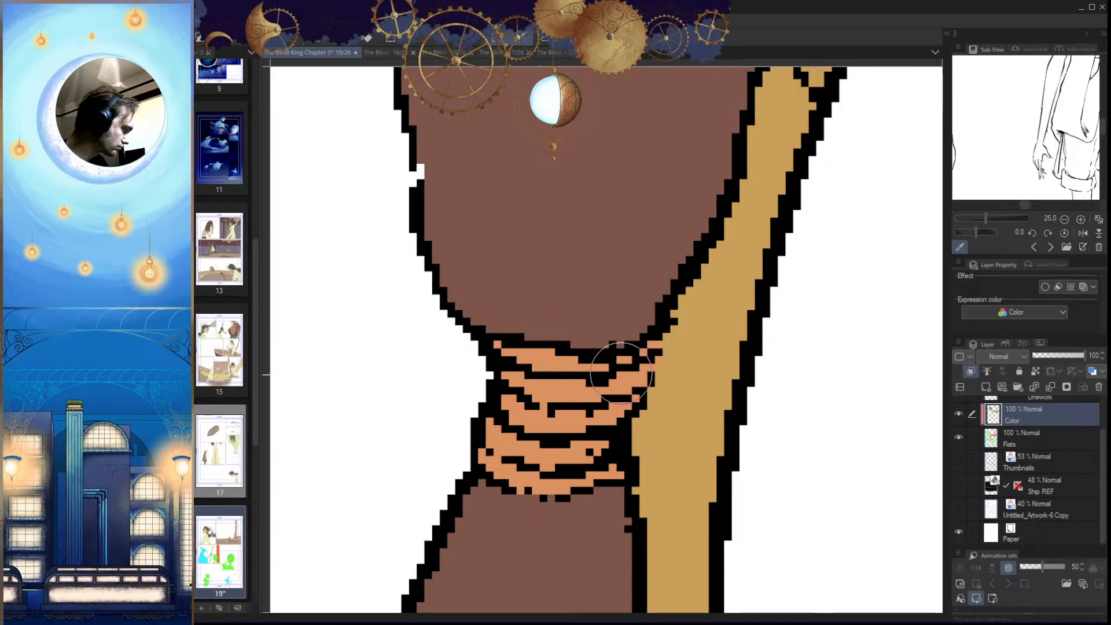
# Step: Paint the small yellow cord binding near the hanging bundle's bottom tip orange
pyautogui.scroll(-15, 621, 370)
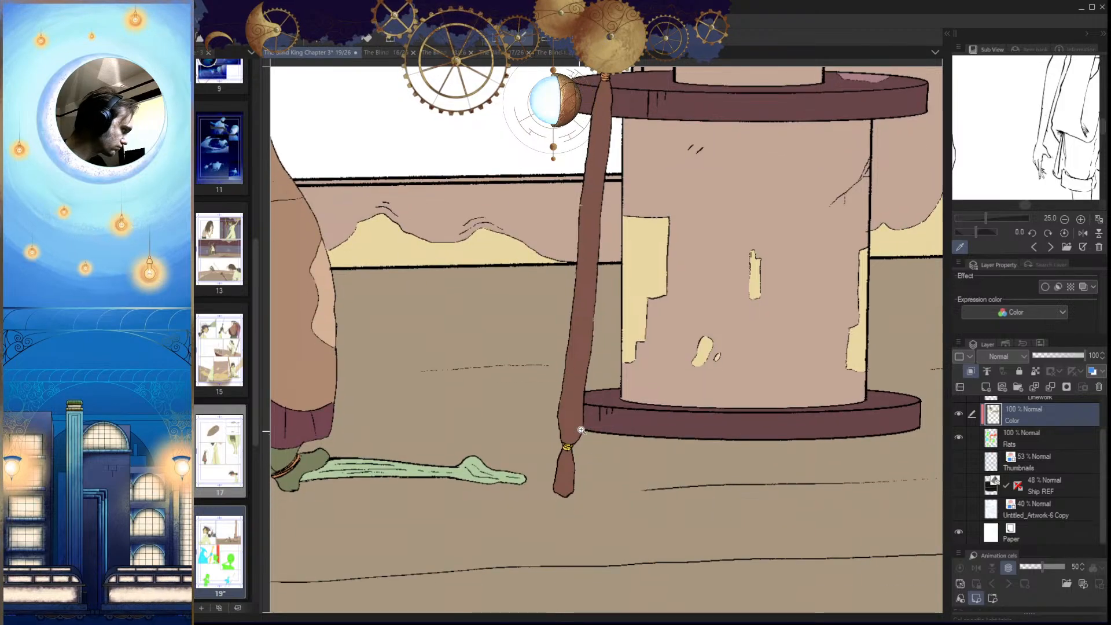
pyautogui.scroll(15, 579, 433)
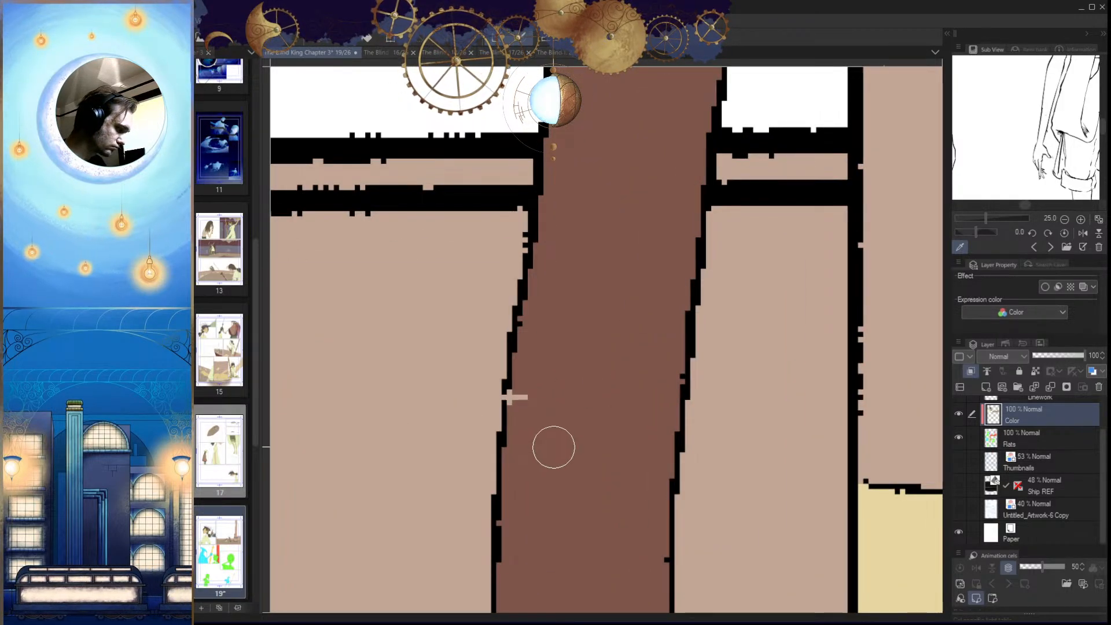
pyautogui.scroll(-12, 515, 397)
pyautogui.scroll(12, 570, 411)
pyautogui.moveTo(536, 379)
pyautogui.mouseDown()
pyautogui.moveTo(547, 423)
pyautogui.moveTo(576, 411)
pyautogui.moveTo(553, 395)
pyautogui.moveTo(596, 417)
pyautogui.moveTo(613, 399)
pyautogui.moveTo(593, 412)
pyautogui.mouseUp()
pyautogui.hotkey('ctrl', 'z')
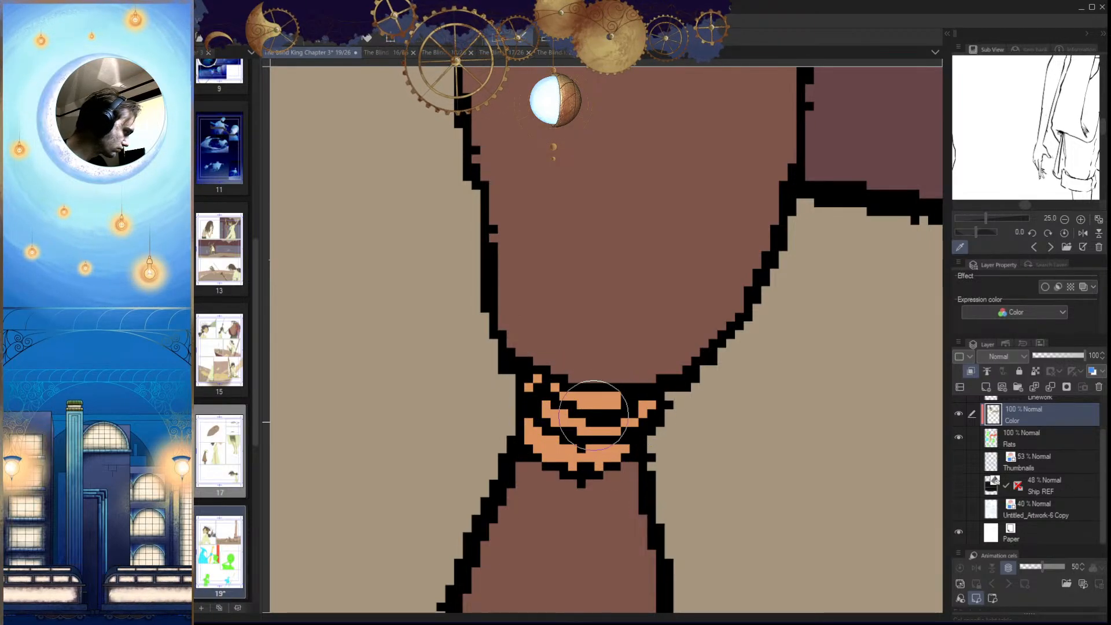
pyautogui.scroll(-12, 593, 413)
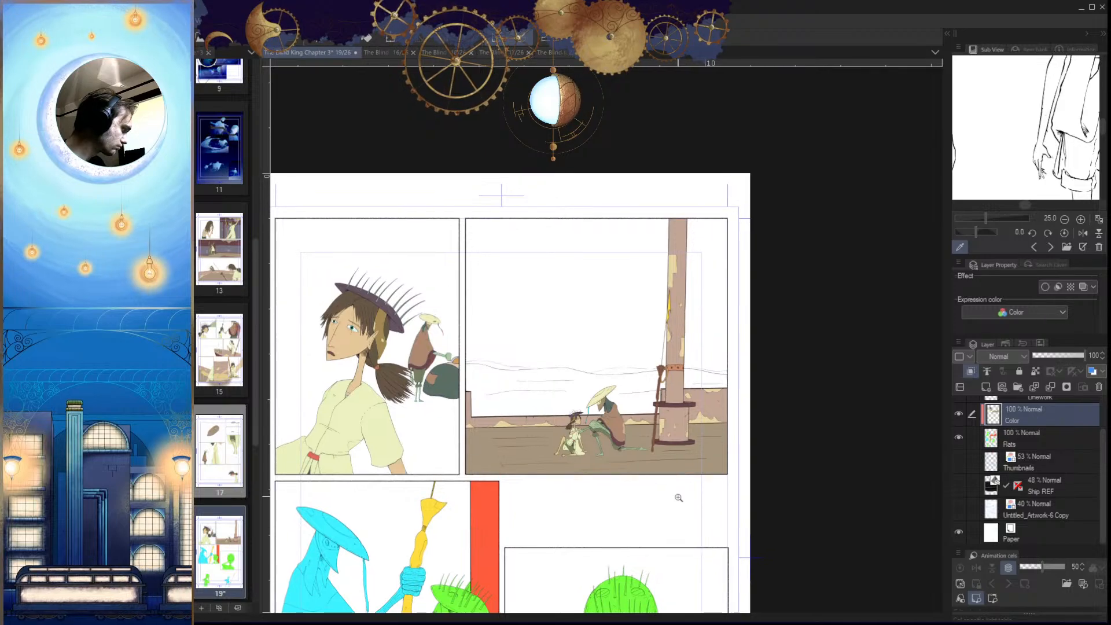
# Step: Check the other open comic pages for the established color of the mast's pointed pennant and return to page 19
pyautogui.scroll(8, 678, 425)
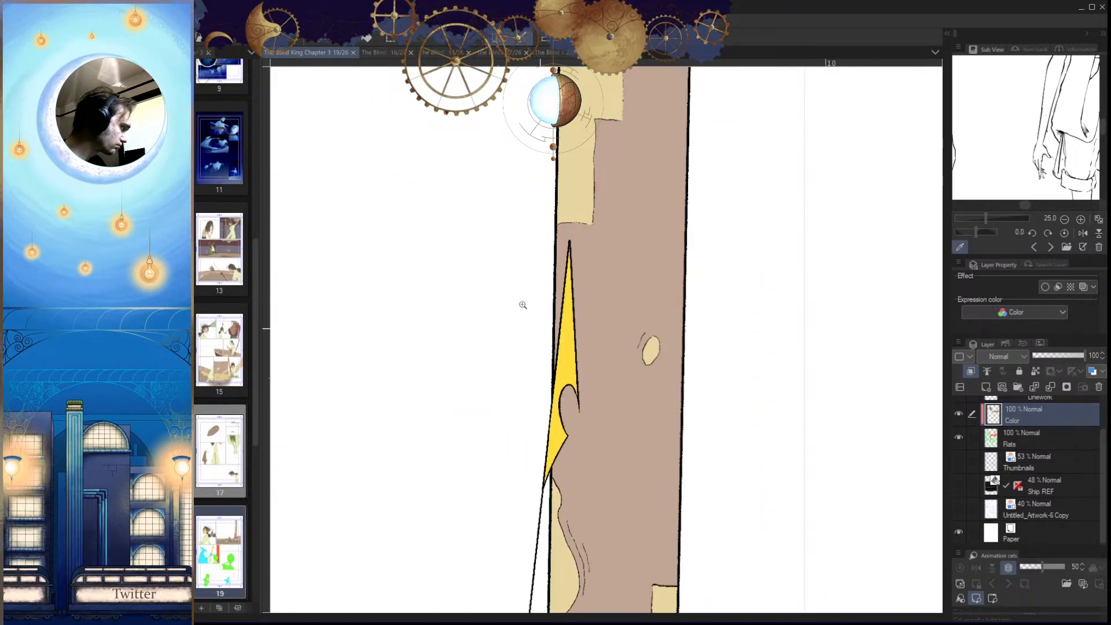
pyautogui.click(382, 53)
pyautogui.scroll(-5, 690, 443)
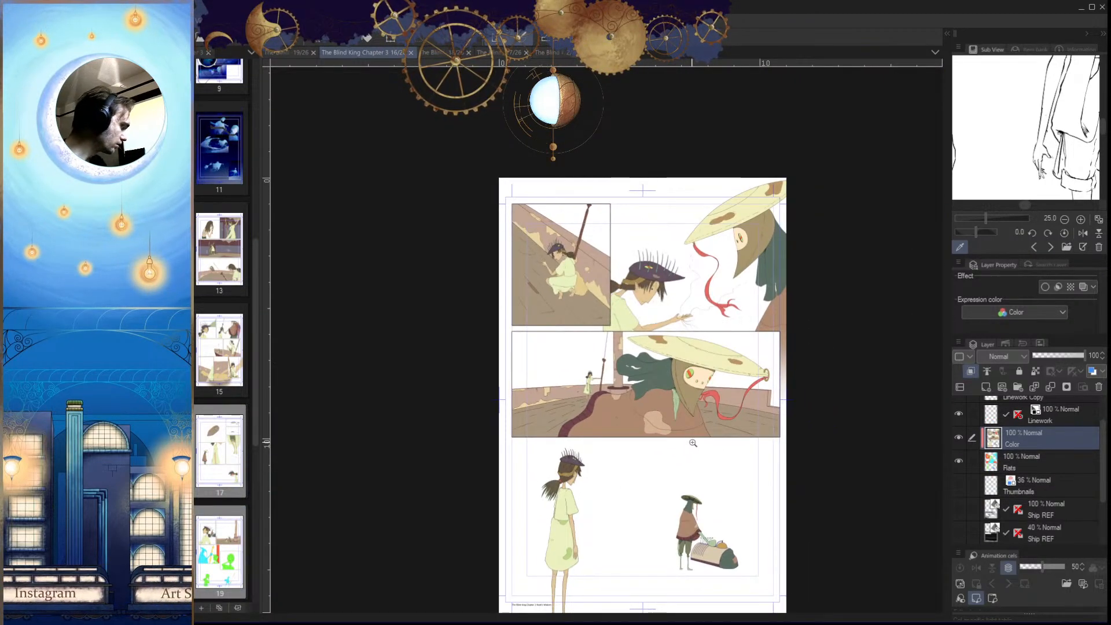
pyautogui.click(498, 52)
pyautogui.scroll(4, 637, 319)
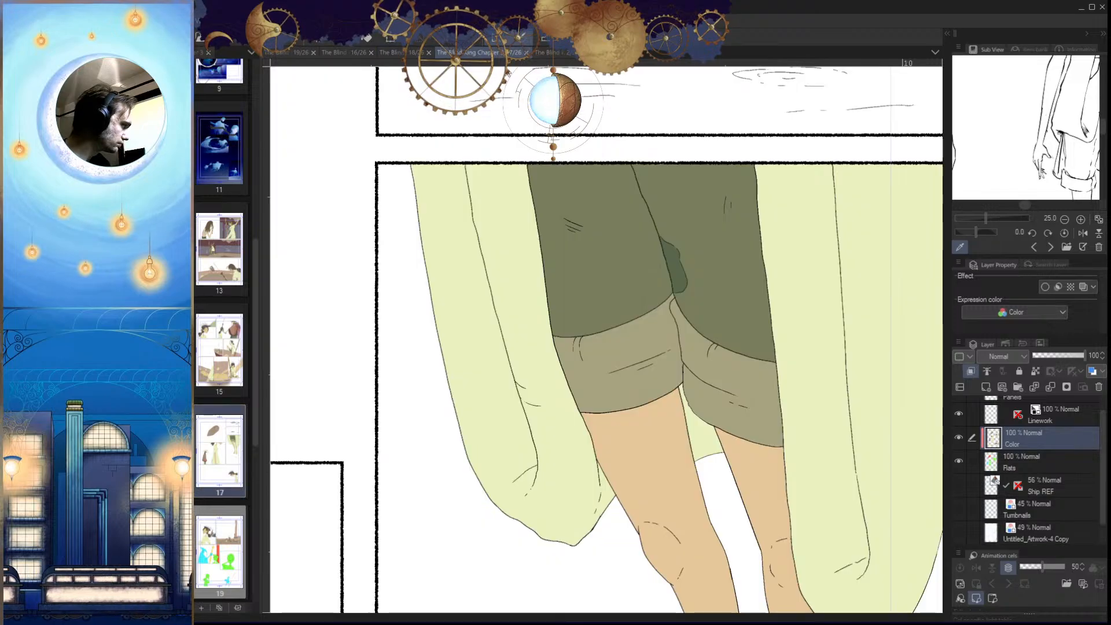
pyautogui.scroll(-6, 664, 319)
pyautogui.click(550, 53)
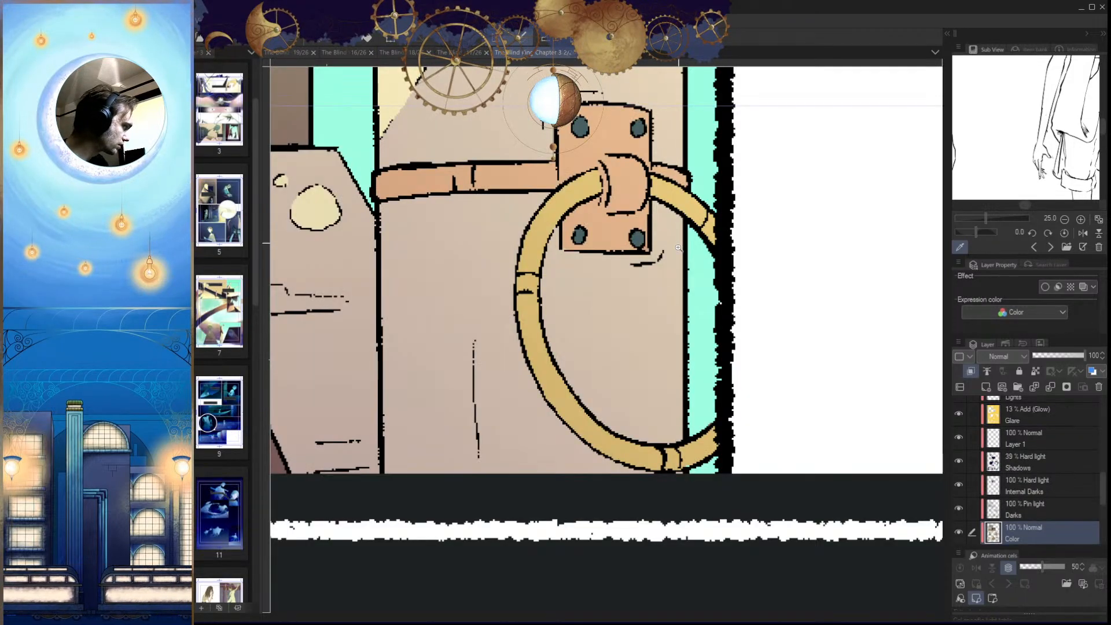
pyautogui.scroll(-3, 521, 347)
pyautogui.scroll(5, 496, 476)
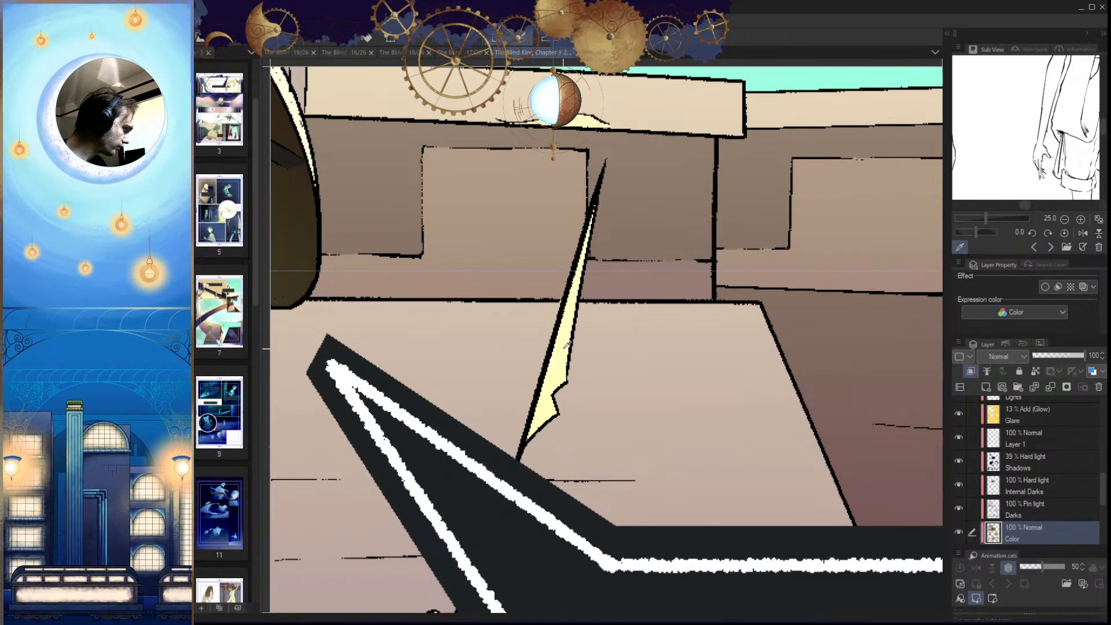
pyautogui.click(293, 52)
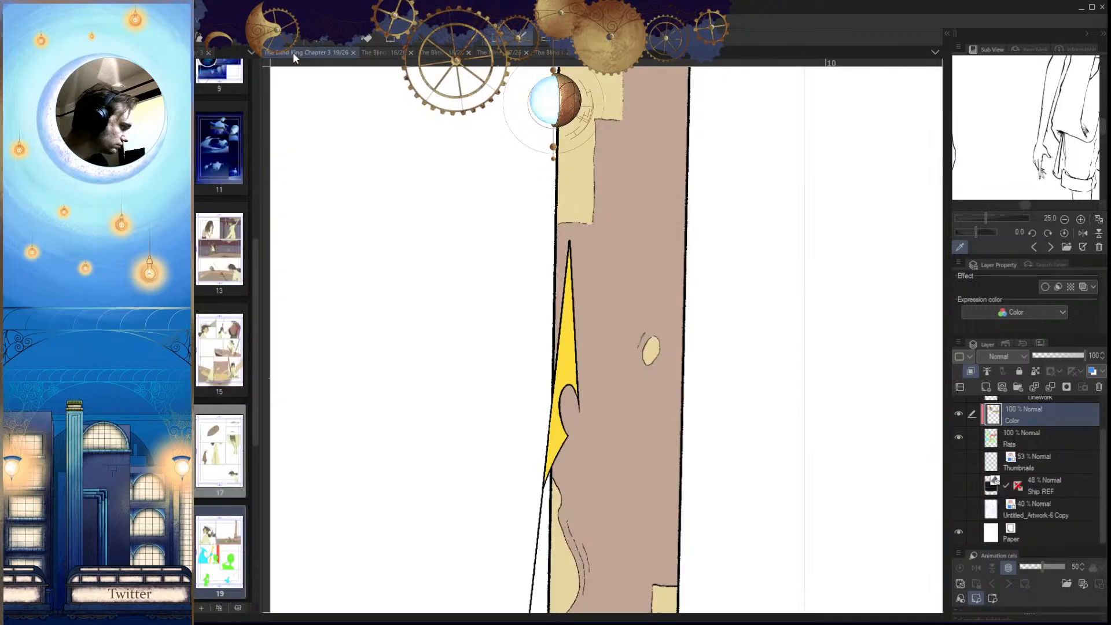
# Step: Fill both yellow segments of the pointed pennant on the mast with olive brown, deselect, and save the page
pyautogui.scroll(2, 579, 410)
pyautogui.hotkey('alt', 'Delete')
pyautogui.hotkey('ctrl', 'd')
pyautogui.click(551, 468)
pyautogui.hotkey('alt', 'Delete')
pyautogui.hotkey('ctrl', 'd')
pyautogui.press('g')
pyautogui.scroll(3, 605, 403)
pyautogui.scroll(-2, 601, 401)
pyautogui.scroll(3, 596, 399)
pyautogui.scroll(-4, 602, 405)
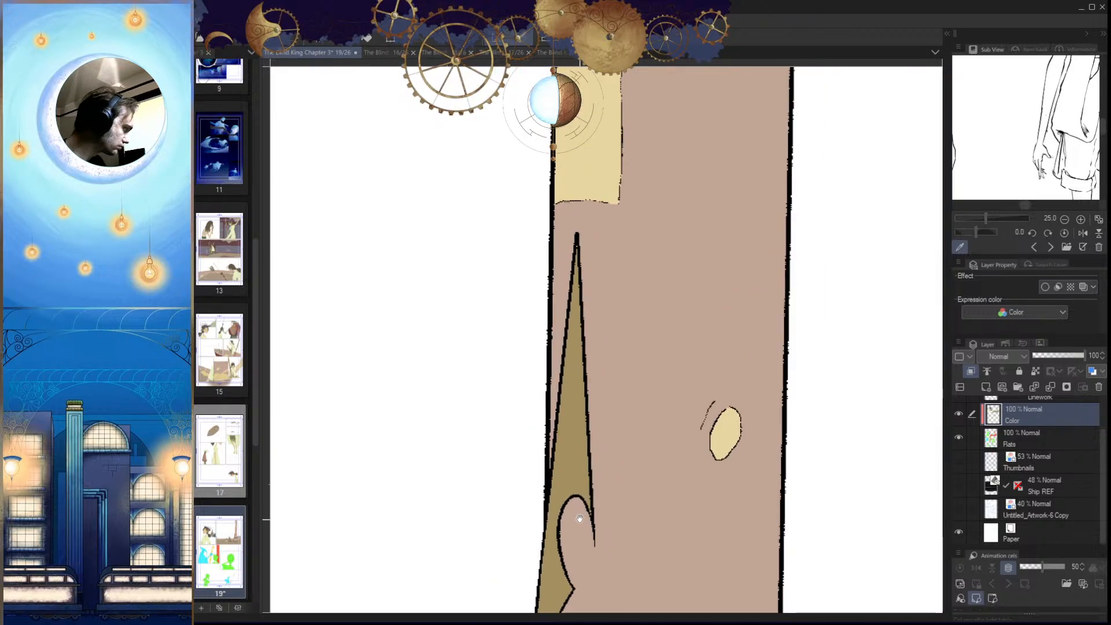
pyautogui.scroll(4, 611, 398)
pyautogui.scroll(-4, 591, 418)
pyautogui.moveTo(591, 498); pyautogui.dragTo(608, 179)
pyautogui.moveTo(578, 573); pyautogui.dragTo(598, 307)
pyautogui.scroll(4, 579, 365)
pyautogui.scroll(-5, 586, 328)
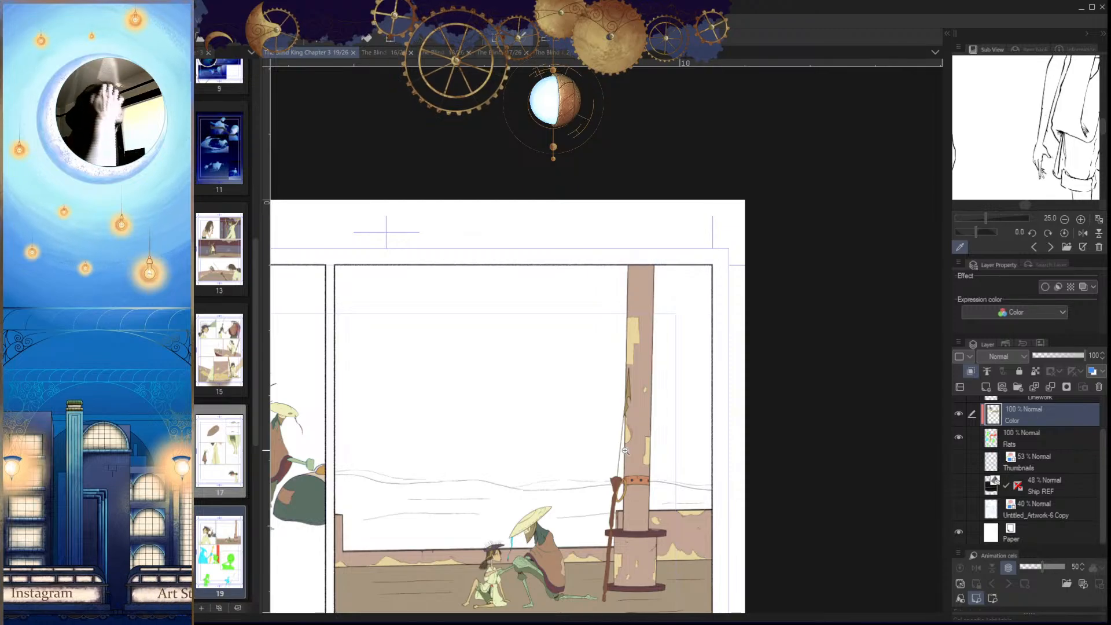
# Step: Review page 19's colored upper panels against the panels that still show flat colors
pyautogui.moveTo(653, 466); pyautogui.dragTo(670, 538)
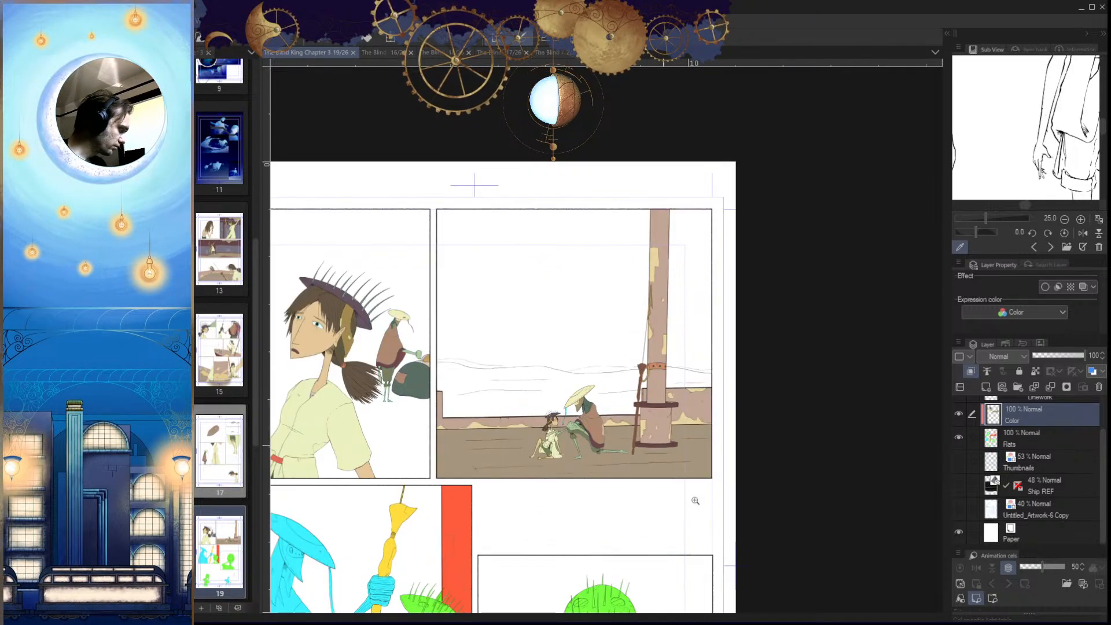
pyautogui.moveTo(700, 314); pyautogui.dragTo(657, 408)
pyautogui.moveTo(679, 364); pyautogui.dragTo(696, 470)
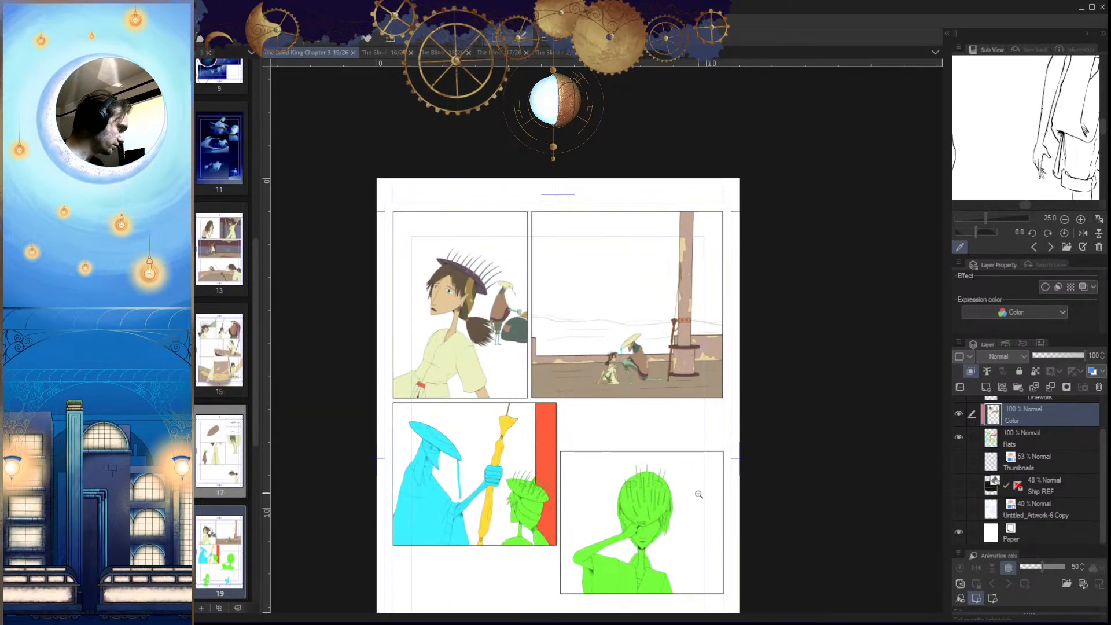
pyautogui.moveTo(681, 557); pyautogui.dragTo(707, 529)
pyautogui.moveTo(576, 472); pyautogui.dragTo(560, 578)
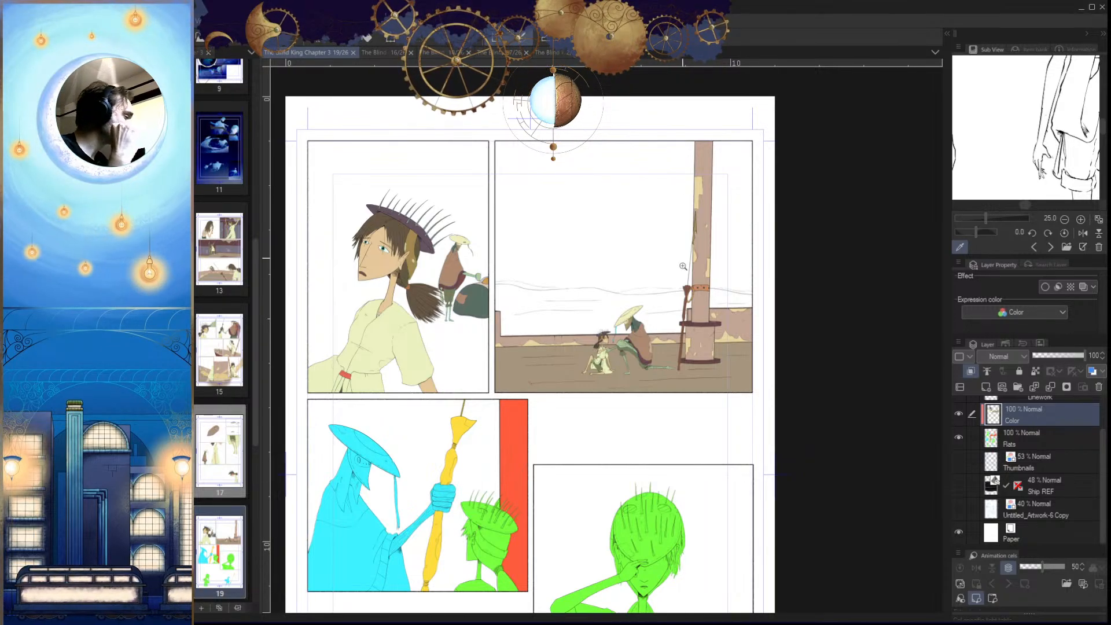
pyautogui.scroll(4, 596, 478)
pyautogui.scroll(-3, 654, 479)
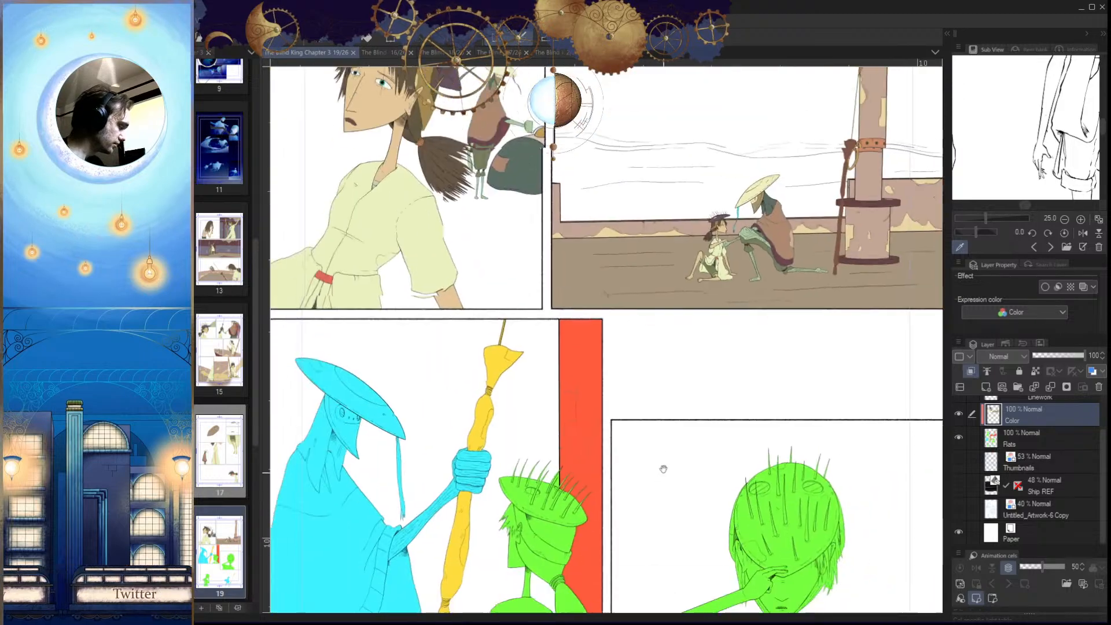
pyautogui.scroll(2, 654, 478)
pyautogui.moveTo(625, 478); pyautogui.dragTo(555, 470)
pyautogui.moveTo(763, 437); pyautogui.dragTo(758, 462)
pyautogui.scroll(-3, 694, 572)
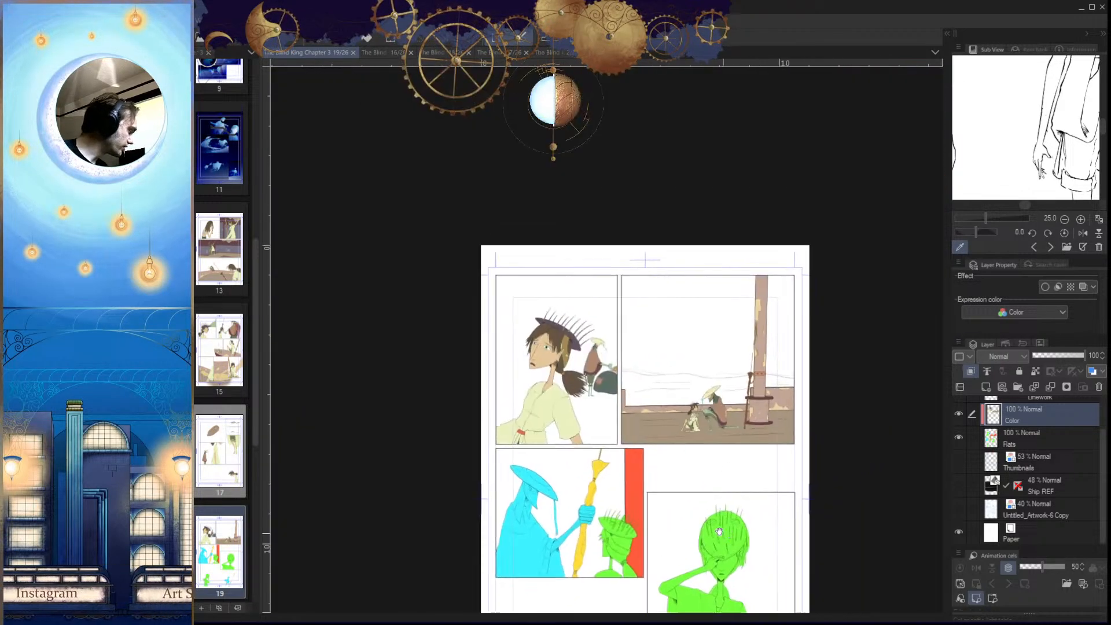
pyautogui.scroll(4, 773, 371)
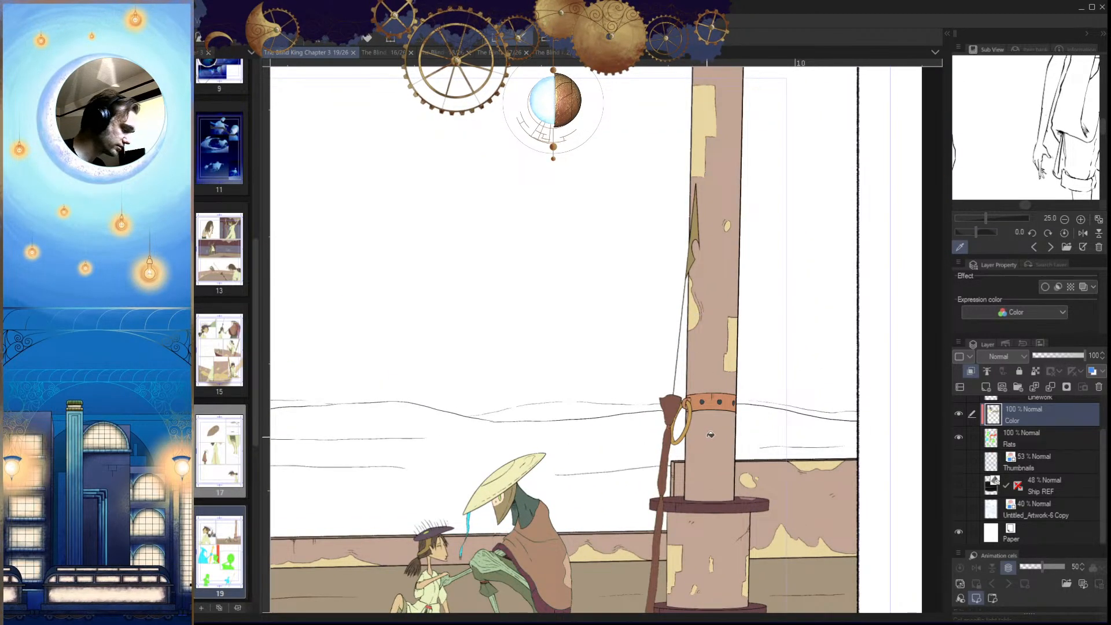
pyautogui.scroll(-4, 710, 435)
# Step: Select the red mast area behind the green figure in the staff panel, using the Flats layer
pyautogui.scroll(4, 675, 392)
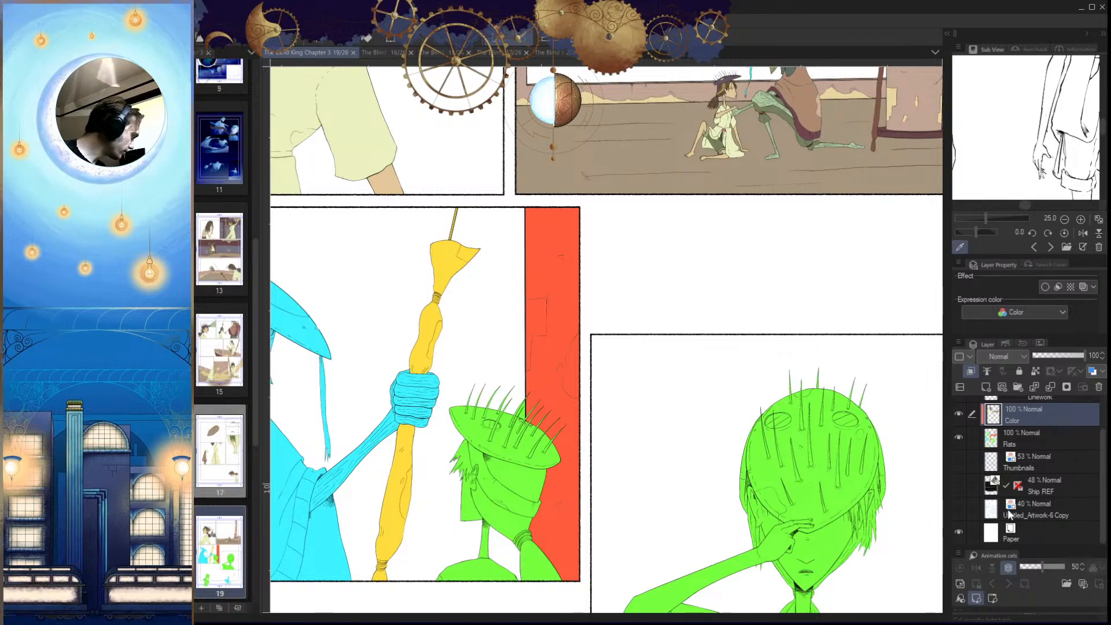
pyautogui.click(1037, 432)
pyautogui.scroll(-1, 568, 459)
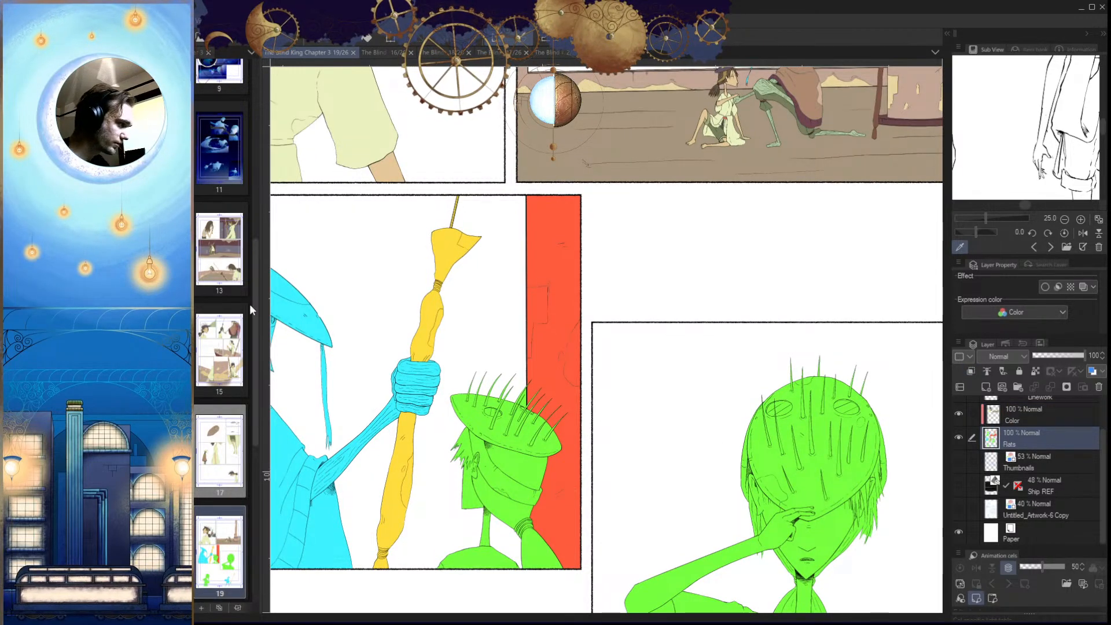
pyautogui.scroll(-3, 589, 436)
pyautogui.scroll(3, 590, 440)
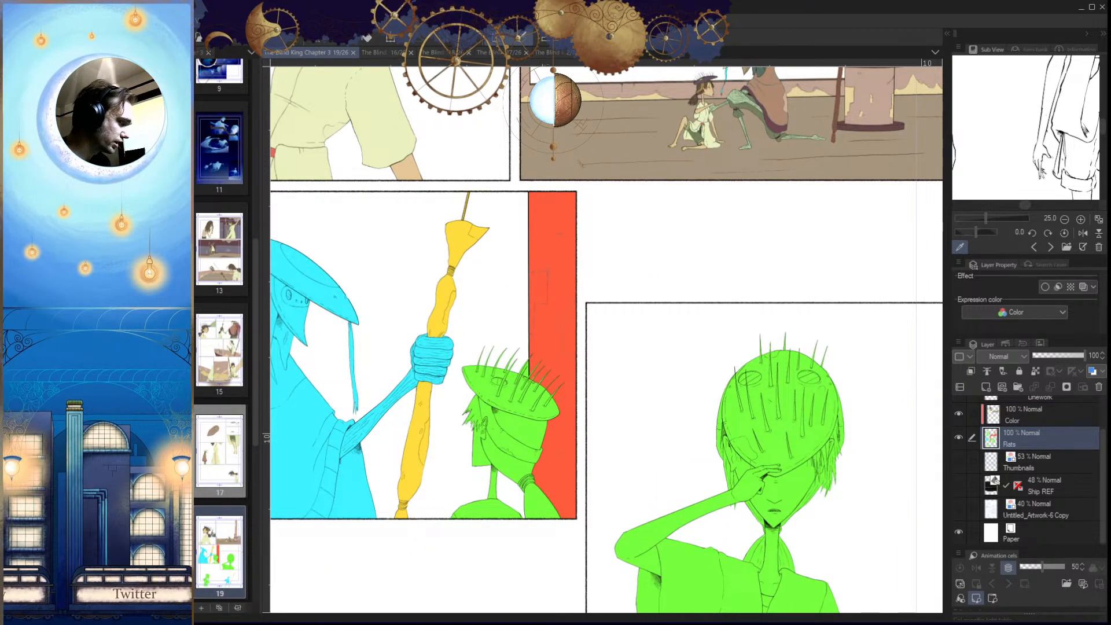
pyautogui.click(570, 443)
pyautogui.hotkey('ctrl', 'd')
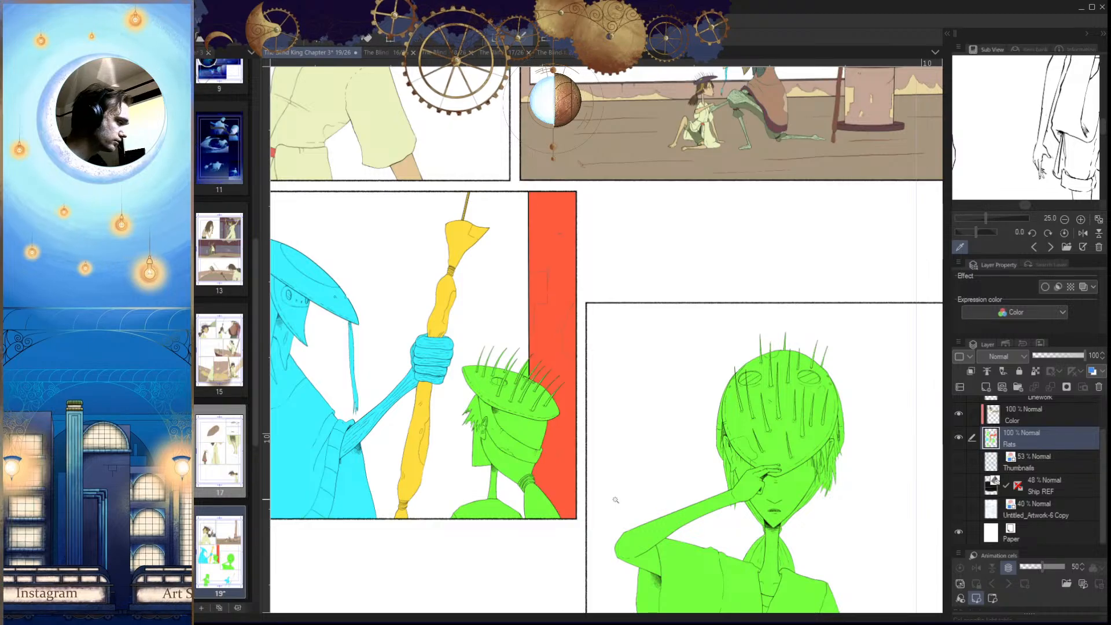
pyautogui.click(570, 419)
pyautogui.scroll(3, 579, 422)
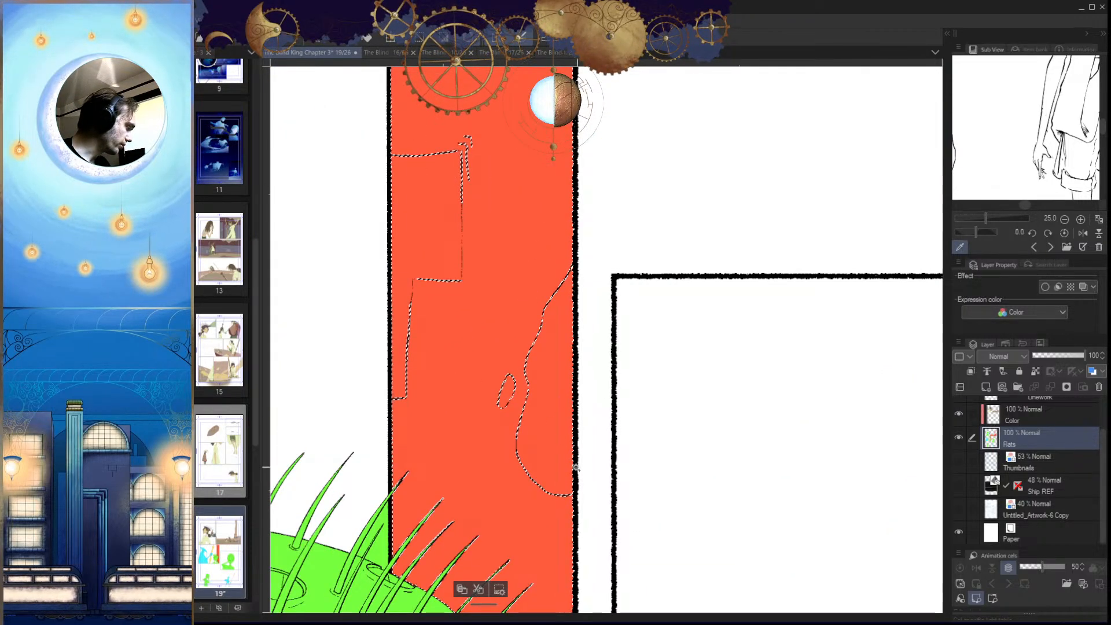
pyautogui.scroll(-4, 509, 249)
pyautogui.scroll(-3, 573, 446)
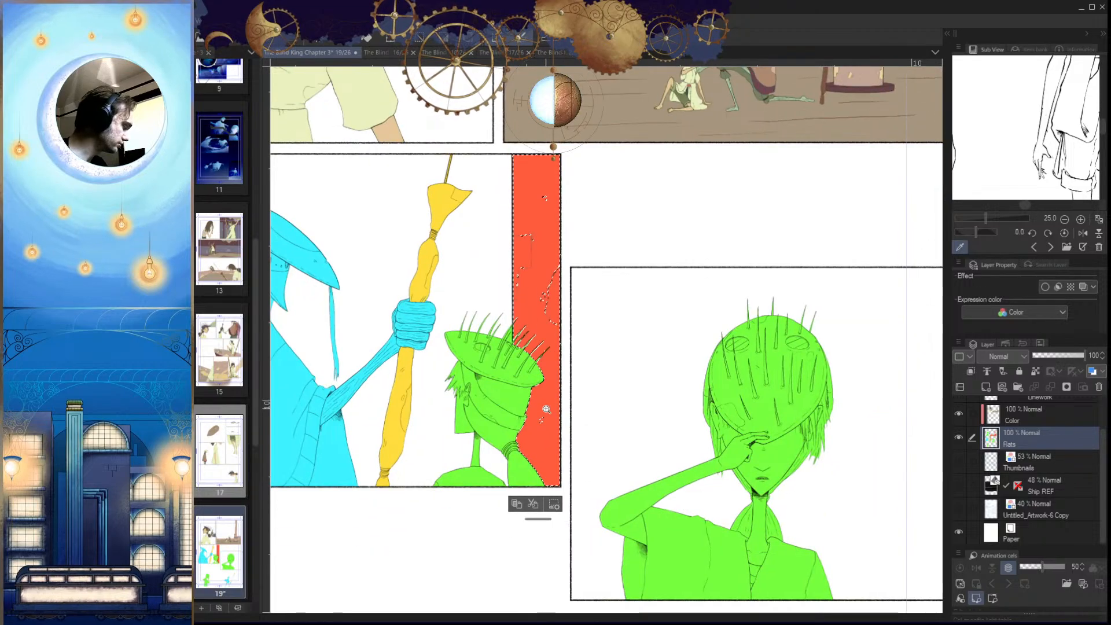
pyautogui.moveTo(463, 505); pyautogui.dragTo(446, 533)
# Step: Fill the selected mast area with the upper panel's pinkish tan on the Color layer and deselect
pyautogui.click(1023, 414)
pyautogui.click(533, 411)
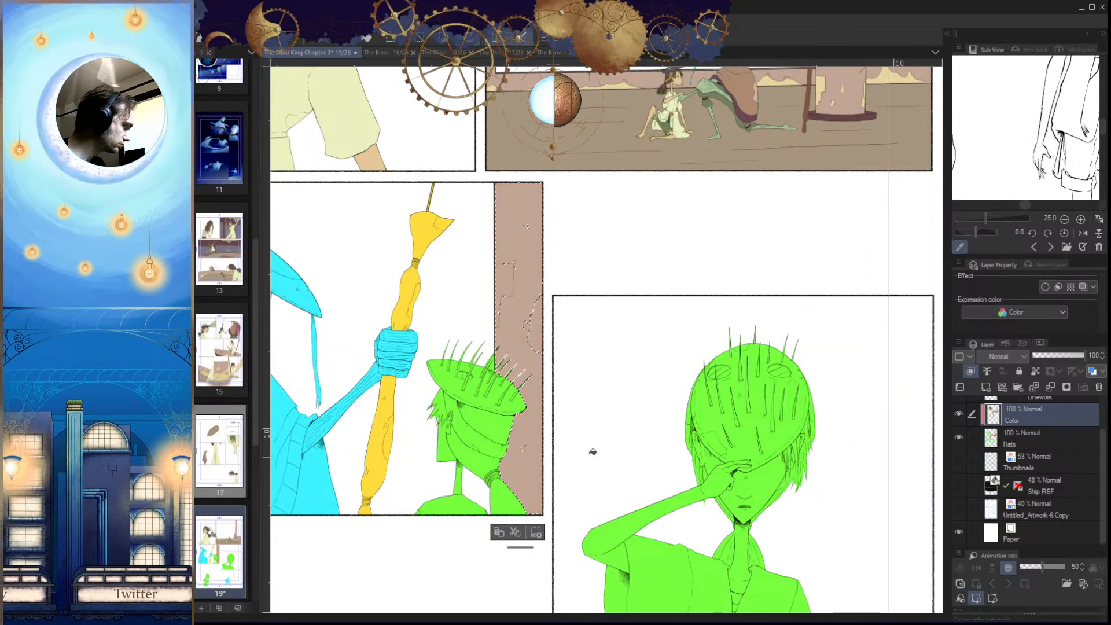
pyautogui.hotkey('ctrl', 'd')
# Step: Select the stepped patch on the staff panel's mast and fill it with pale yellow
pyautogui.moveTo(524, 295); pyautogui.dragTo(531, 355)
pyautogui.scroll(4, 532, 354)
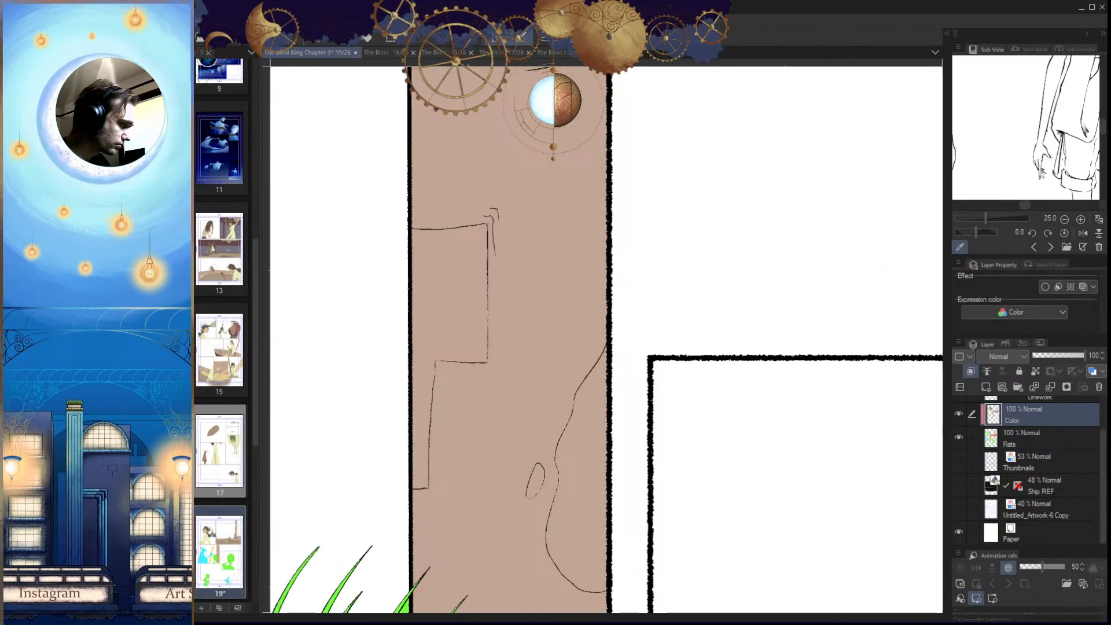
pyautogui.moveTo(417, 488); pyautogui.dragTo(390, 469)
pyautogui.scroll(1, 441, 417)
pyautogui.click(413, 282)
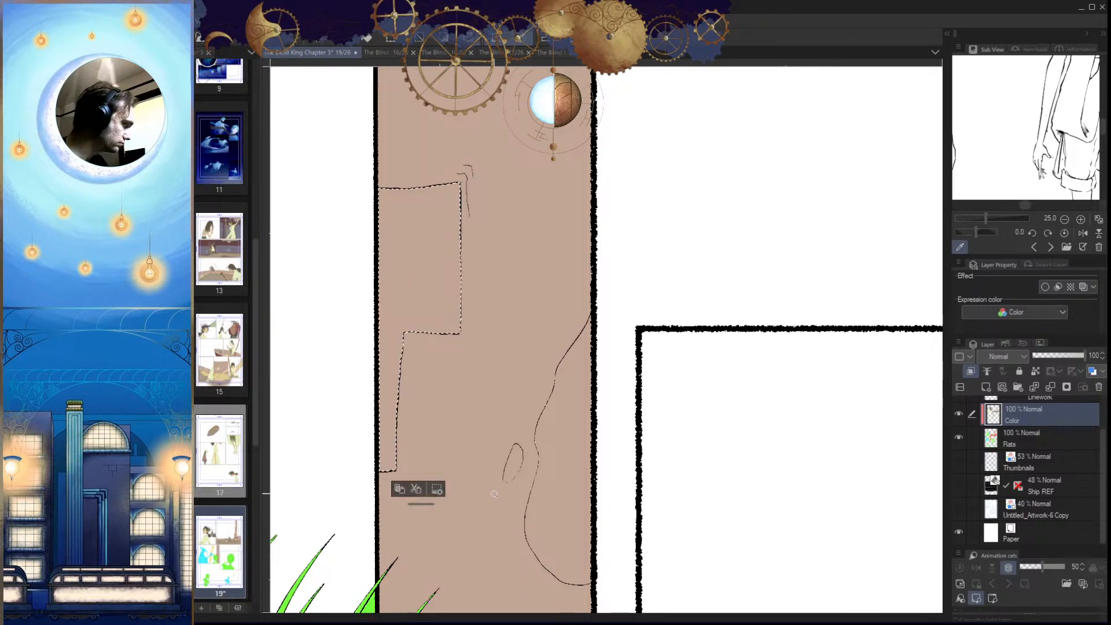
pyautogui.click(447, 342)
# Step: Fill the large wavy patch at the mast's panel-border edge and the small oval patch beside it with pale yellow
pyautogui.scroll(2, 530, 440)
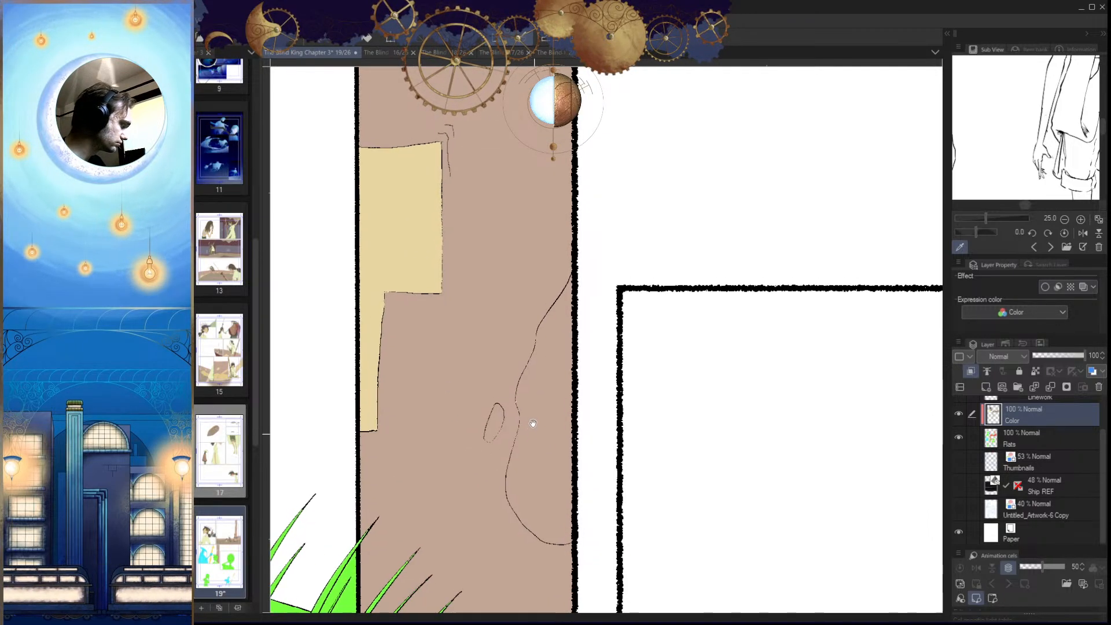
pyautogui.click(553, 439)
pyautogui.scroll(3, 486, 428)
pyautogui.click(455, 376)
pyautogui.scroll(4, 495, 404)
# Step: Touch up the color along the small oval patch's lower edge with the brush so it follows the broken outline
pyautogui.press('b')
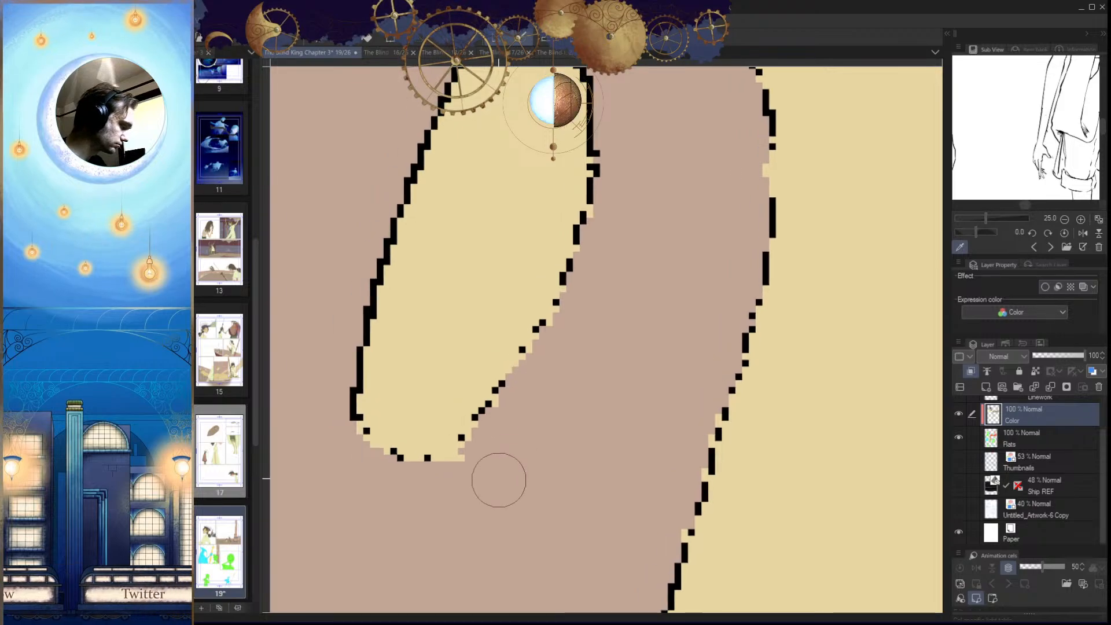
pyautogui.moveTo(504, 395); pyautogui.dragTo(502, 403)
pyautogui.moveTo(558, 348); pyautogui.dragTo(521, 424)
pyautogui.moveTo(559, 273); pyautogui.dragTo(498, 427)
pyautogui.hotkey('ctrl', 'z')
pyautogui.moveTo(555, 294); pyautogui.dragTo(521, 385)
pyautogui.hotkey('ctrl', 'z')
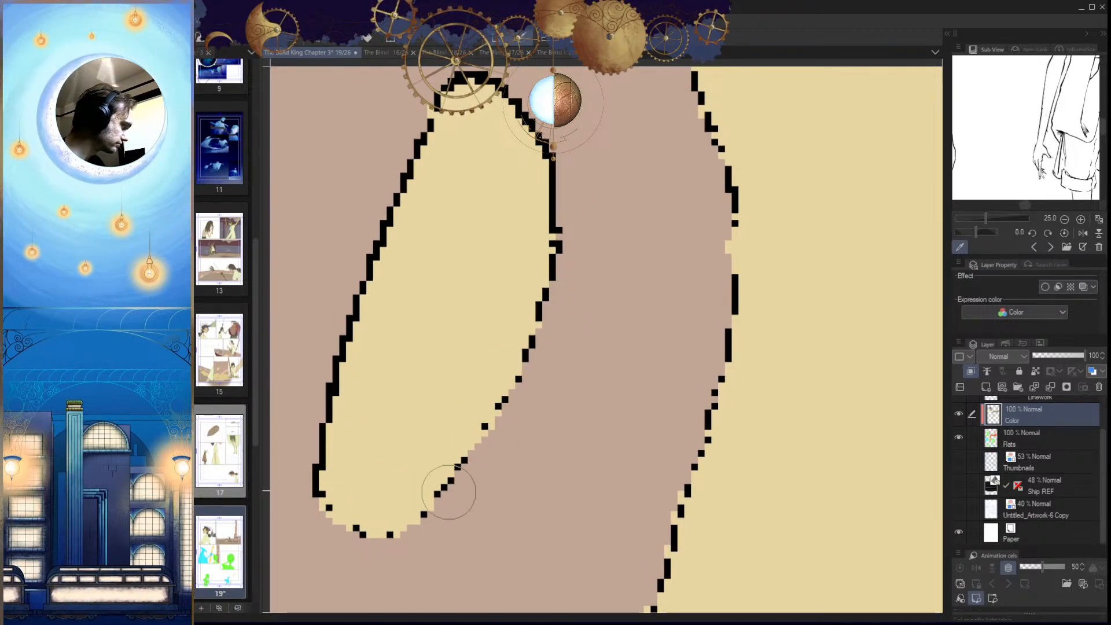
pyautogui.moveTo(550, 469); pyautogui.dragTo(459, 493)
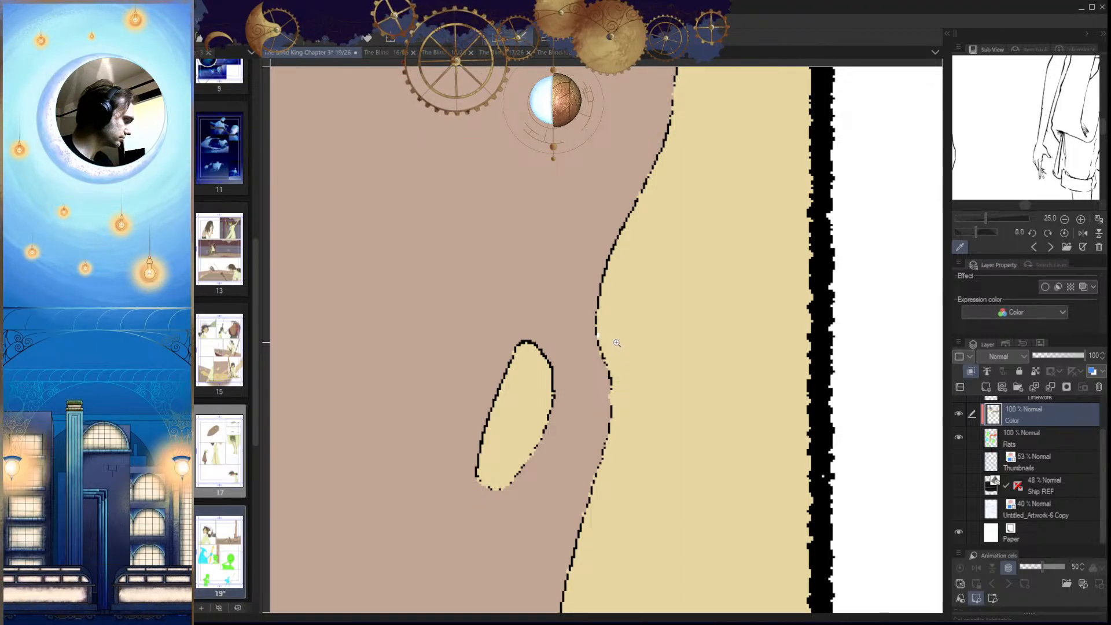
# Step: Touch up the white gap along the large wavy patch's outline on the mast and save the page
pyautogui.scroll(2, 612, 346)
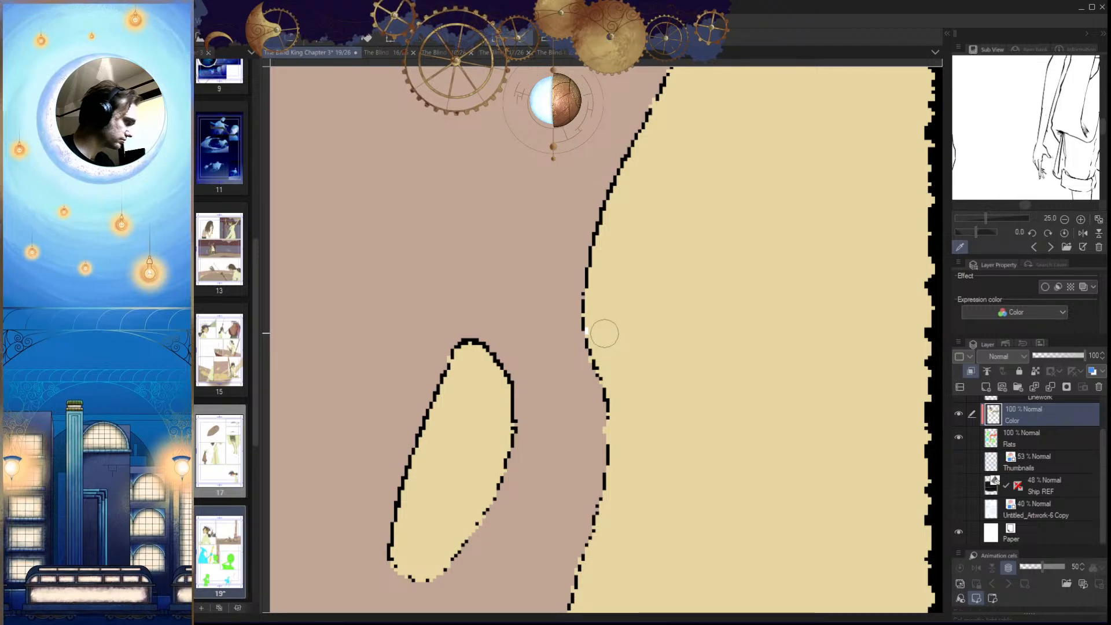
pyautogui.click(1024, 441)
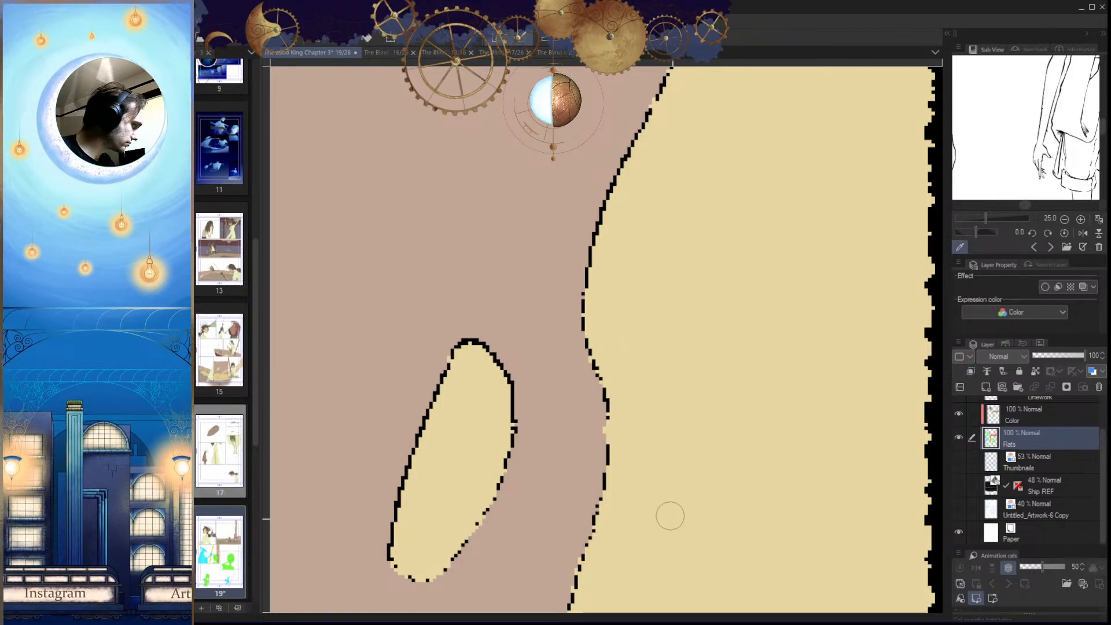
pyautogui.click(1019, 420)
pyautogui.moveTo(824, 576); pyautogui.dragTo(694, 489)
pyautogui.press('h')
pyautogui.press('h')
pyautogui.hotkey('ctrl', 's')
pyautogui.moveTo(612, 319); pyautogui.dragTo(681, 566)
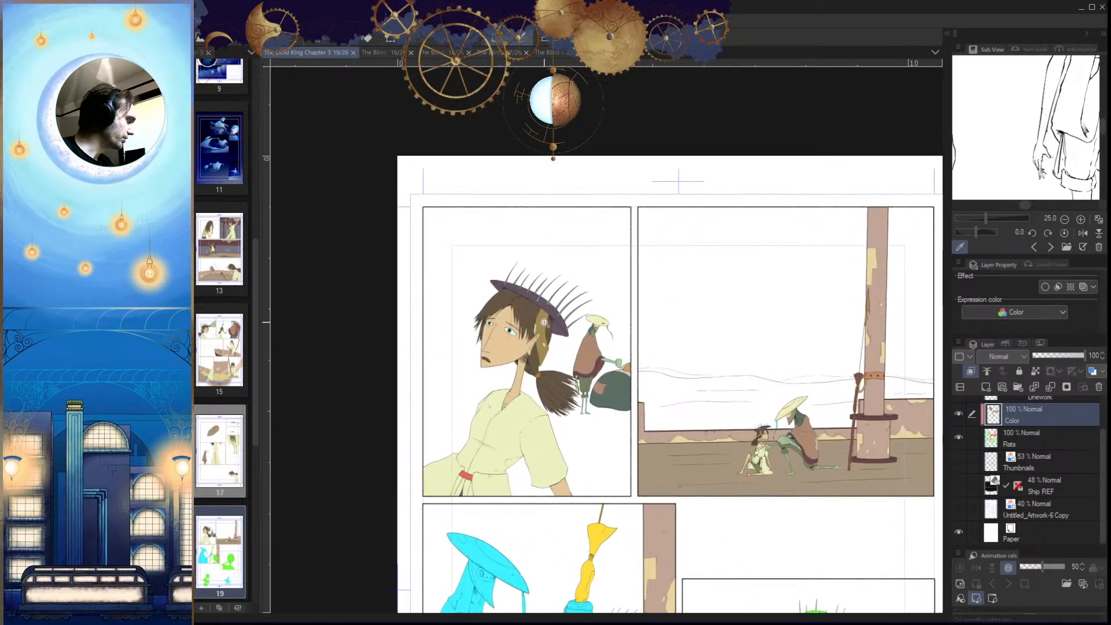
# Step: On the Flats layer, clear the green filling the background between the hat's spikes beside the mast edge in the staff panel, and deselect
pyautogui.moveTo(546, 306); pyautogui.dragTo(616, 334)
pyautogui.moveTo(658, 431); pyautogui.dragTo(620, 405)
pyautogui.moveTo(642, 463); pyautogui.dragTo(713, 476)
pyautogui.press('h')
pyautogui.moveTo(586, 533); pyautogui.dragTo(622, 463)
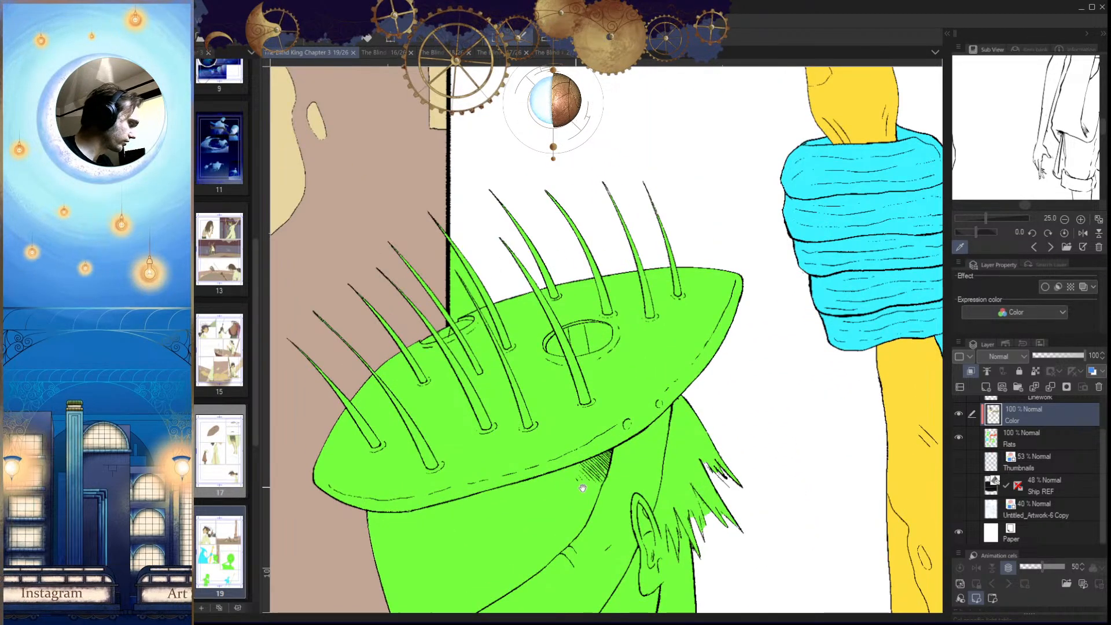
pyautogui.moveTo(502, 465); pyautogui.dragTo(562, 482)
pyautogui.moveTo(595, 432); pyautogui.dragTo(584, 481)
pyautogui.moveTo(509, 345); pyautogui.dragTo(585, 359)
pyautogui.moveTo(611, 438); pyautogui.dragTo(588, 468)
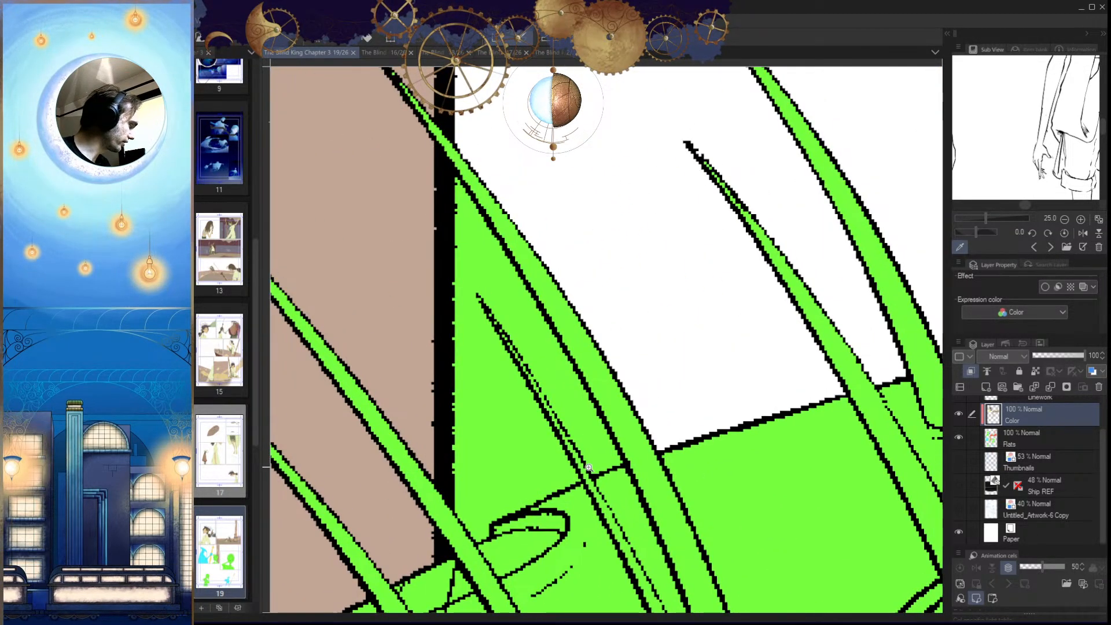
pyautogui.click(497, 419)
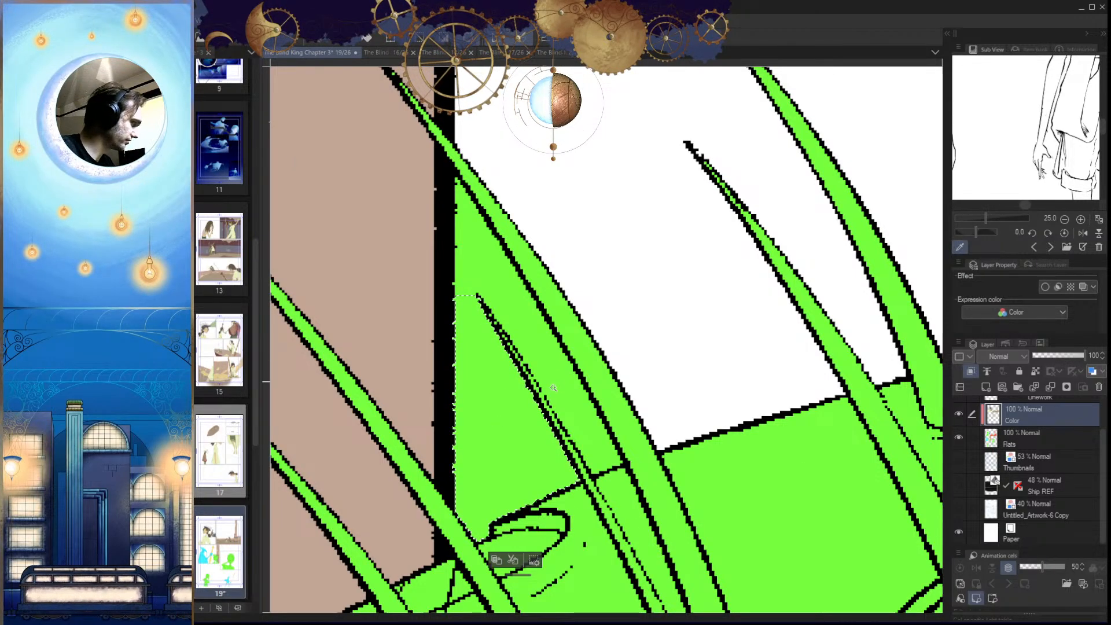
pyautogui.click(1030, 445)
pyautogui.press('Delete')
pyautogui.click(586, 416)
pyautogui.press('Delete')
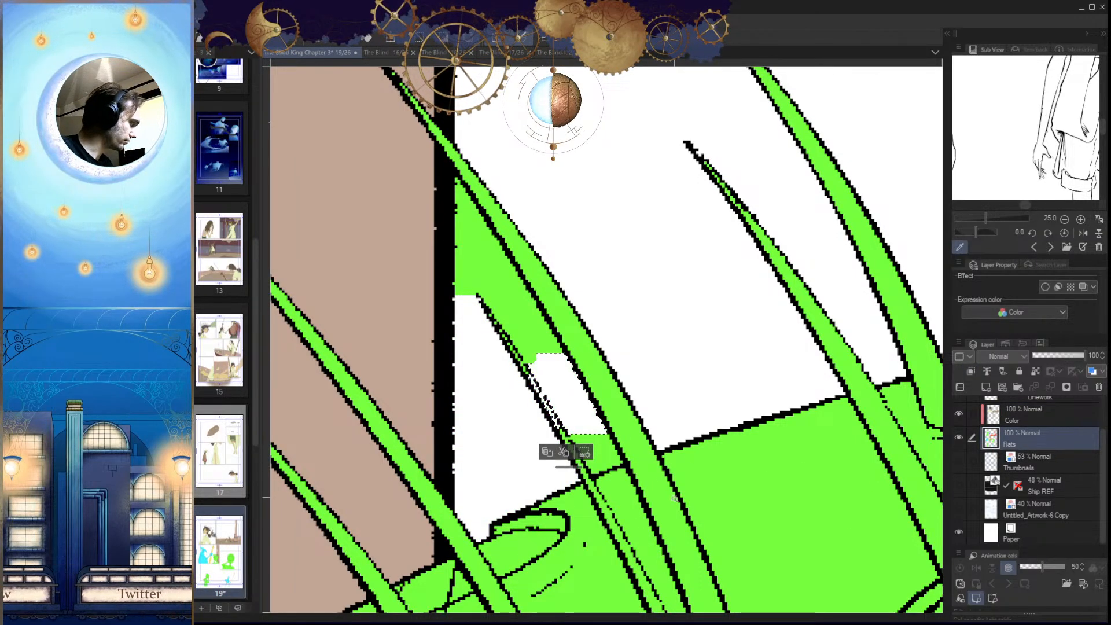
pyautogui.click(514, 310)
pyautogui.press('Delete')
pyautogui.click(596, 453)
pyautogui.press('Delete')
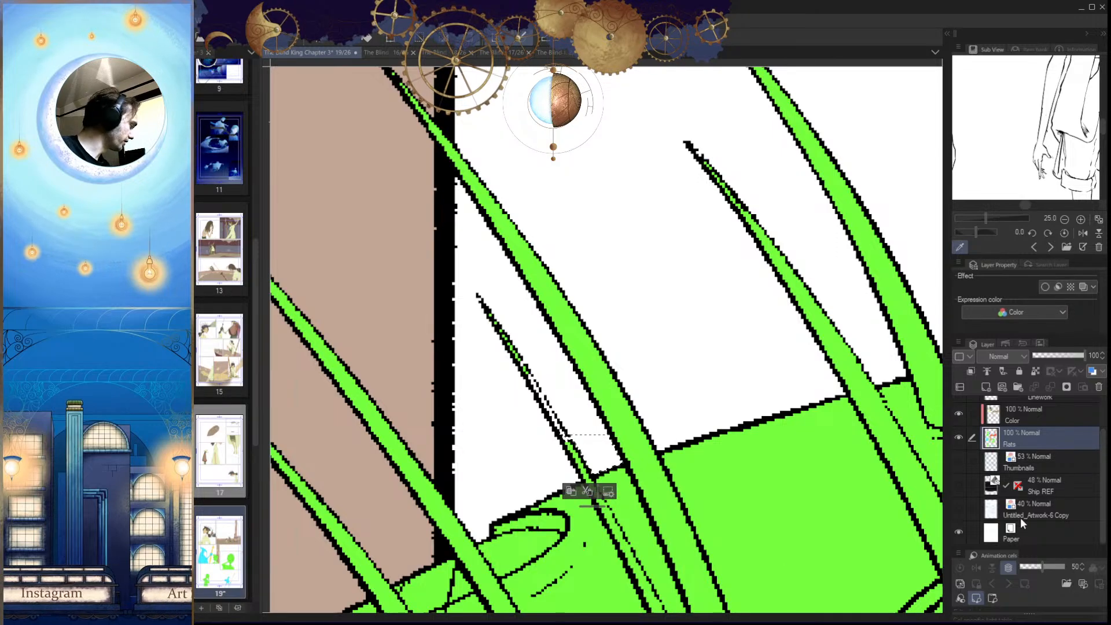
pyautogui.hotkey('ctrl', 'd')
# Step: Touch up the green flat inside the short thin spike beside the mast edge so it follows the broken outline
pyautogui.moveTo(619, 477)
pyautogui.mouseDown()
pyautogui.moveTo(627, 455)
pyautogui.moveTo(663, 478)
pyautogui.moveTo(627, 472)
pyautogui.mouseUp()
pyautogui.press('h')
pyautogui.moveTo(637, 373)
pyautogui.mouseDown()
pyautogui.moveTo(682, 312)
pyautogui.moveTo(665, 295)
pyautogui.moveTo(600, 428)
pyautogui.mouseUp()
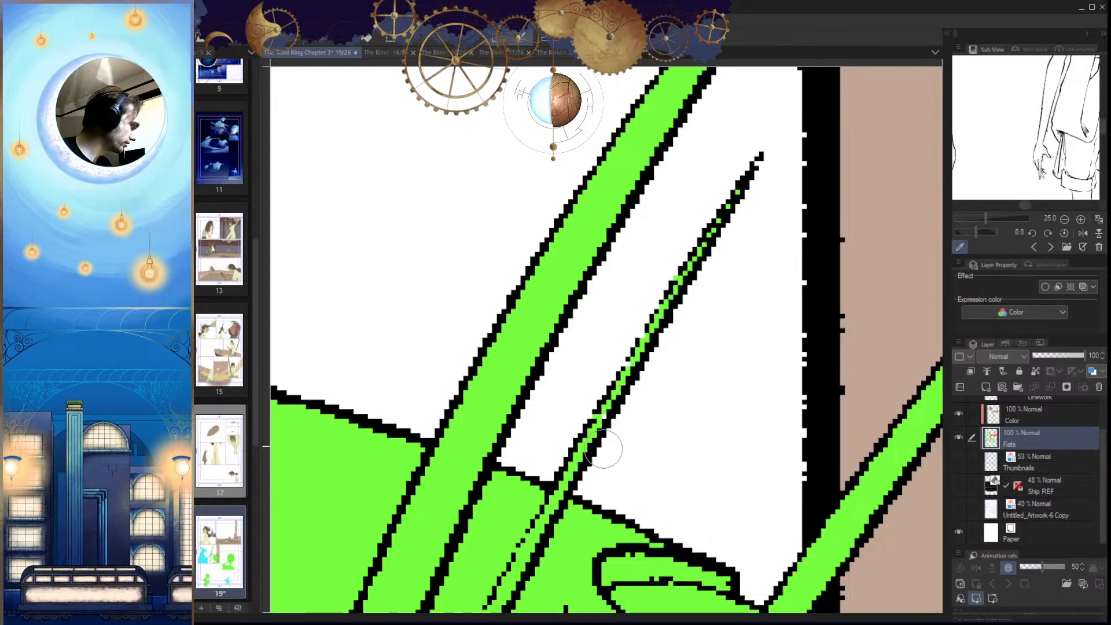
pyautogui.scroll(1, 638, 356)
pyautogui.moveTo(642, 364); pyautogui.dragTo(619, 418)
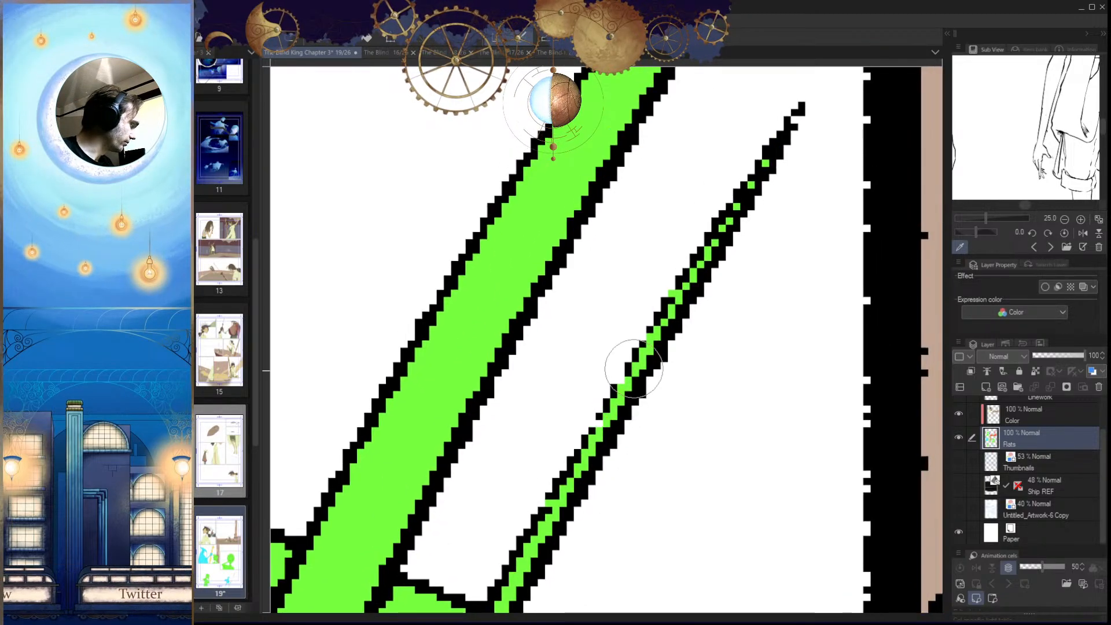
pyautogui.moveTo(697, 337); pyautogui.dragTo(658, 403)
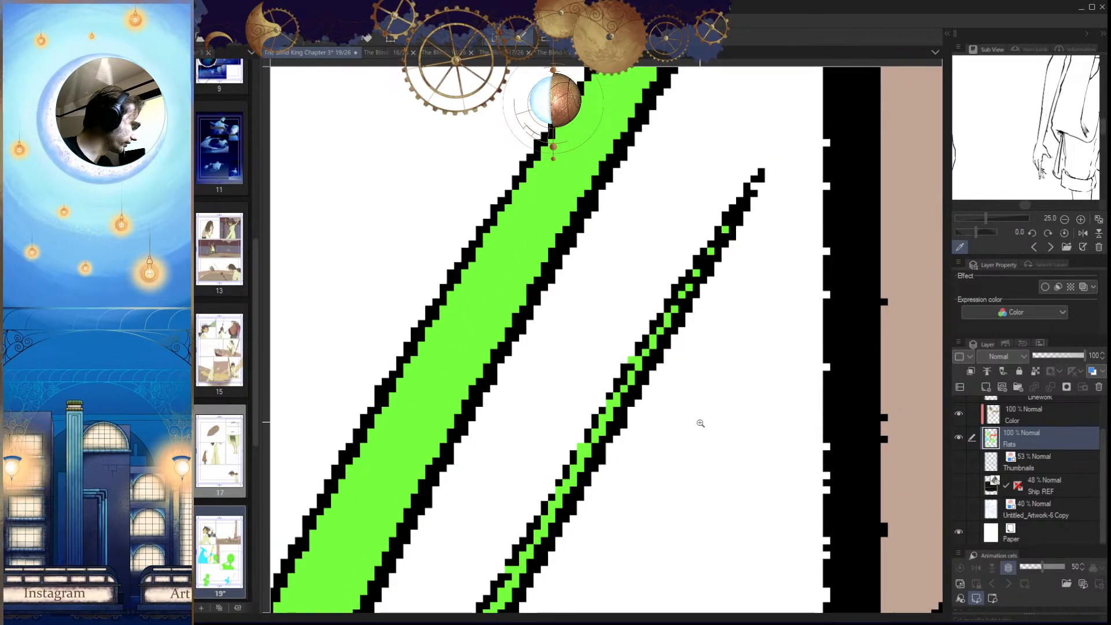
pyautogui.scroll(-5, 634, 421)
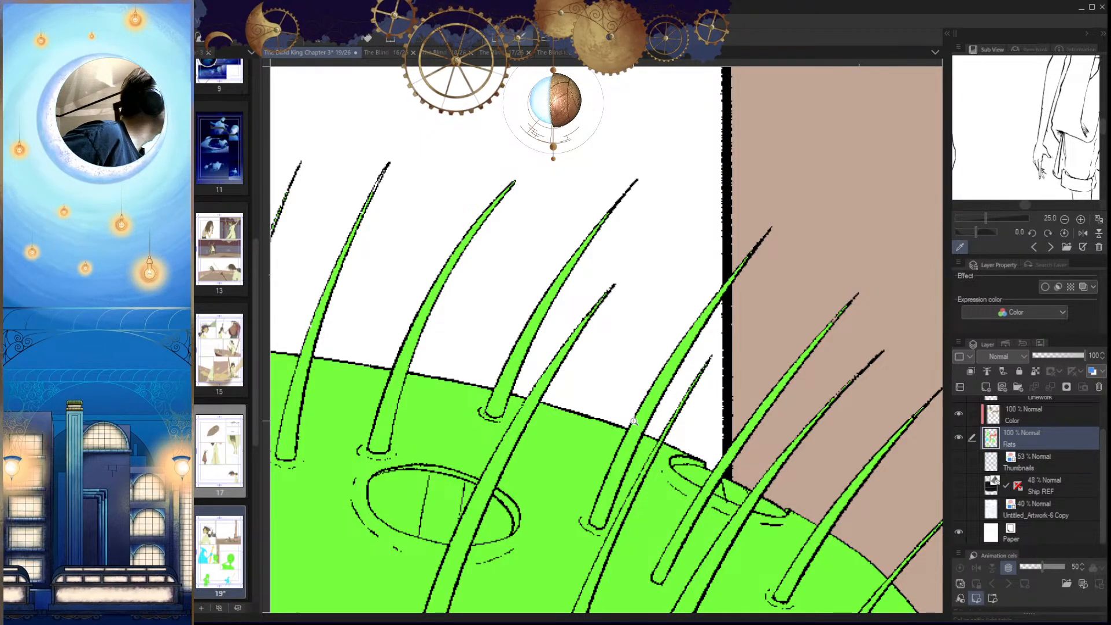
# Step: Touch up the green flats in the thin tips of the hat spikes that stand against the white background
pyautogui.moveTo(556, 335)
pyautogui.mouseDown()
pyautogui.moveTo(702, 405)
pyautogui.moveTo(738, 439)
pyautogui.mouseUp()
pyautogui.moveTo(560, 288); pyautogui.dragTo(654, 273)
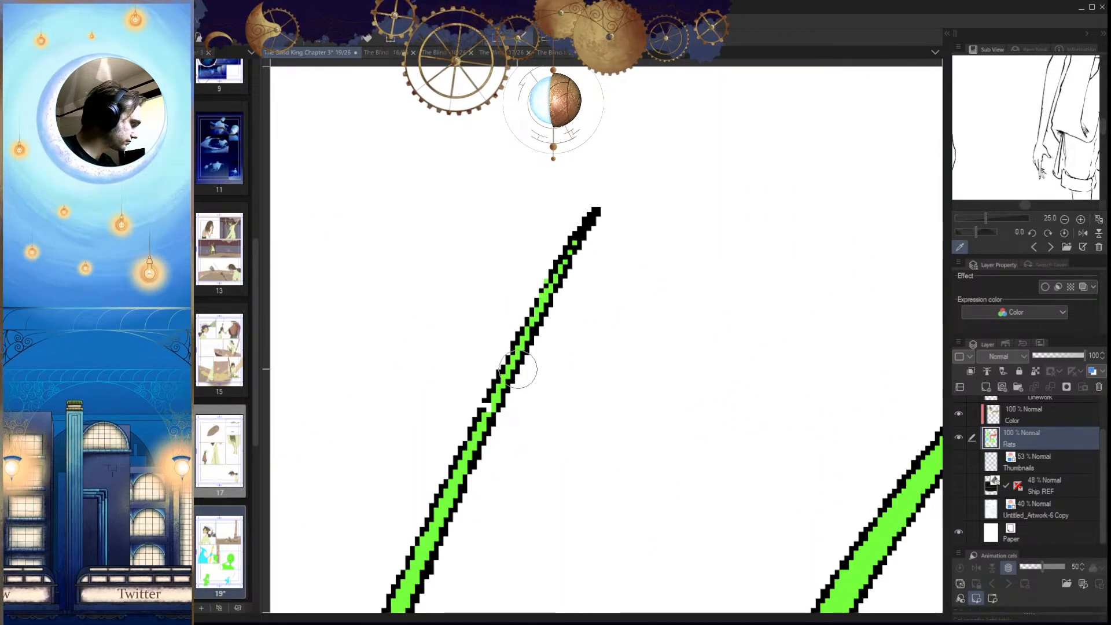
pyautogui.moveTo(708, 259); pyautogui.dragTo(618, 372)
pyautogui.moveTo(518, 340)
pyautogui.mouseDown()
pyautogui.moveTo(529, 337)
pyautogui.moveTo(509, 293)
pyautogui.mouseUp()
pyautogui.moveTo(547, 252); pyautogui.dragTo(534, 294)
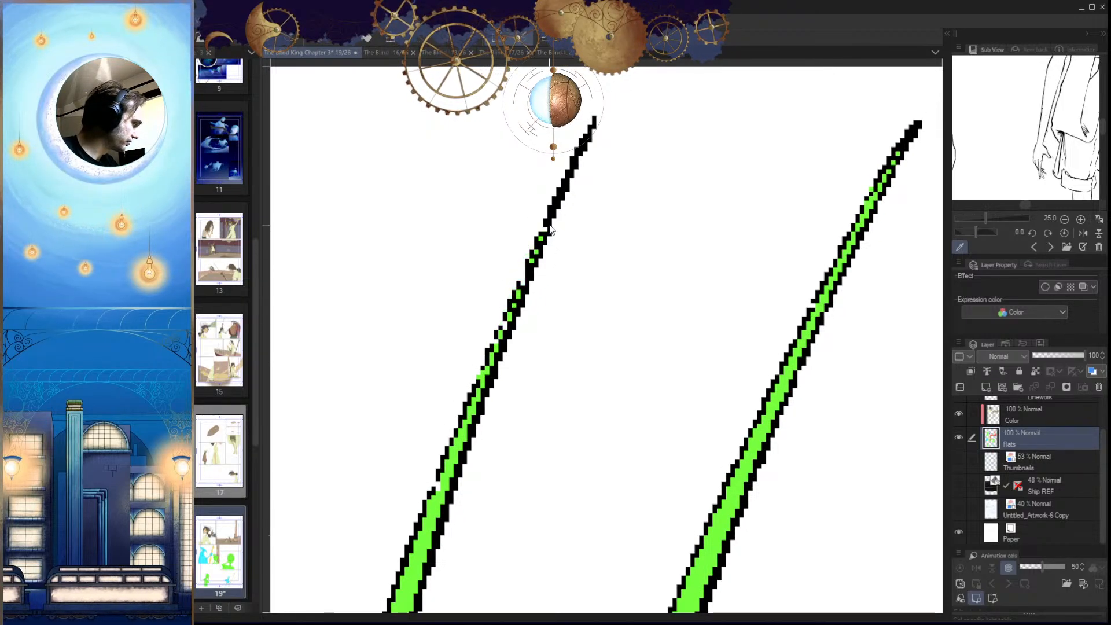
pyautogui.moveTo(548, 223); pyautogui.dragTo(529, 280)
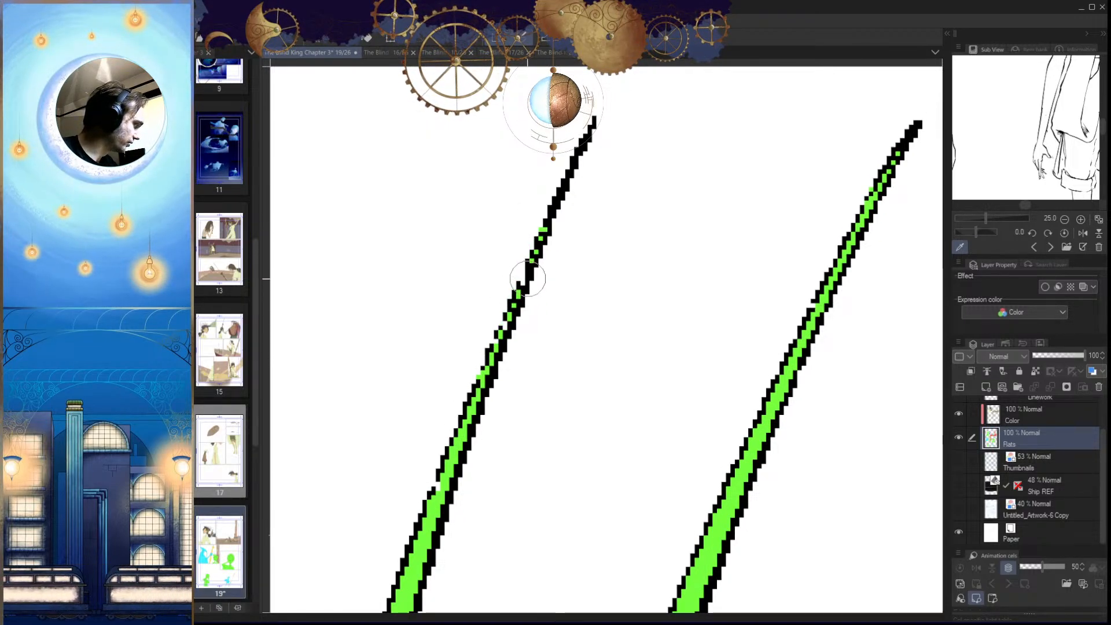
pyautogui.moveTo(504, 360)
pyautogui.mouseDown()
pyautogui.moveTo(526, 265)
pyautogui.moveTo(514, 300)
pyautogui.mouseUp()
pyautogui.moveTo(551, 370); pyautogui.dragTo(377, 376)
pyautogui.moveTo(582, 446); pyautogui.dragTo(699, 399)
pyautogui.press('h')
# Step: Check the Flats and Color layers' visibility and remove the mast color covering the gap in a spike tip on the Color layer
pyautogui.moveTo(444, 362); pyautogui.dragTo(495, 378)
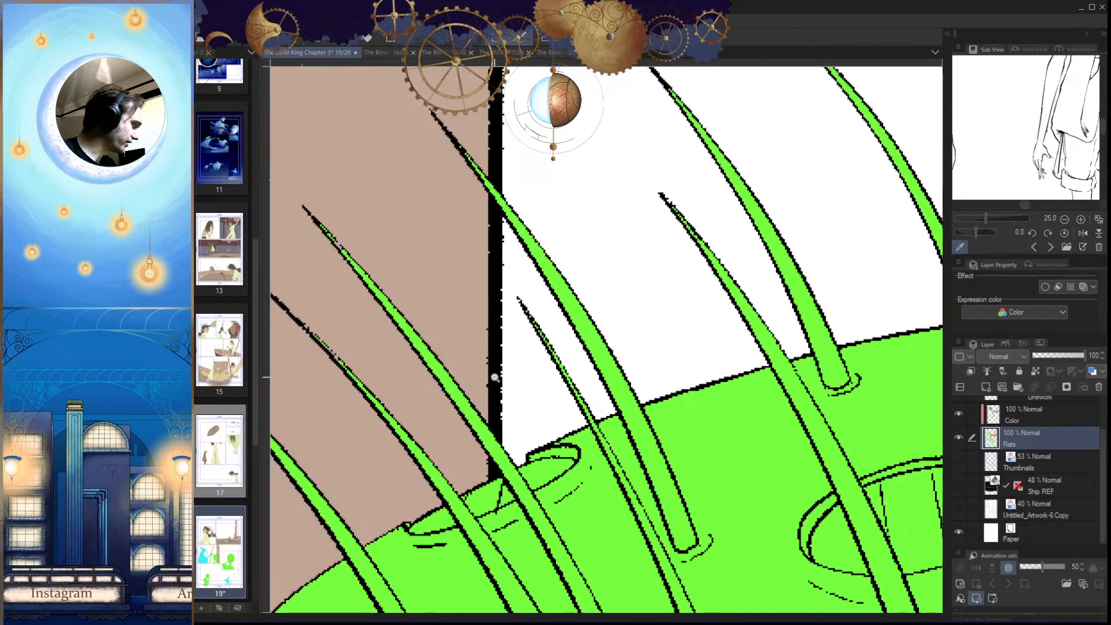
pyautogui.moveTo(579, 451); pyautogui.dragTo(672, 512)
pyautogui.press('h')
pyautogui.moveTo(741, 398); pyautogui.dragTo(572, 421)
pyautogui.moveTo(627, 329); pyautogui.dragTo(685, 332)
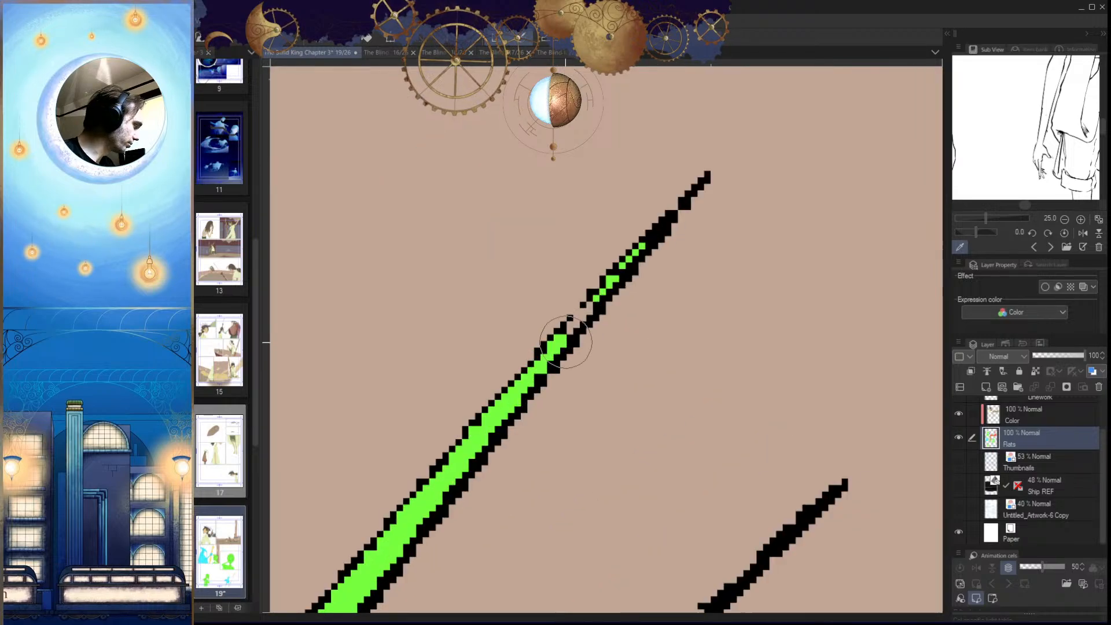
pyautogui.click(959, 436)
pyautogui.click(958, 435)
pyautogui.click(961, 413)
pyautogui.click(961, 413)
pyautogui.moveTo(761, 466); pyautogui.dragTo(784, 476)
pyautogui.scroll(-3, 770, 474)
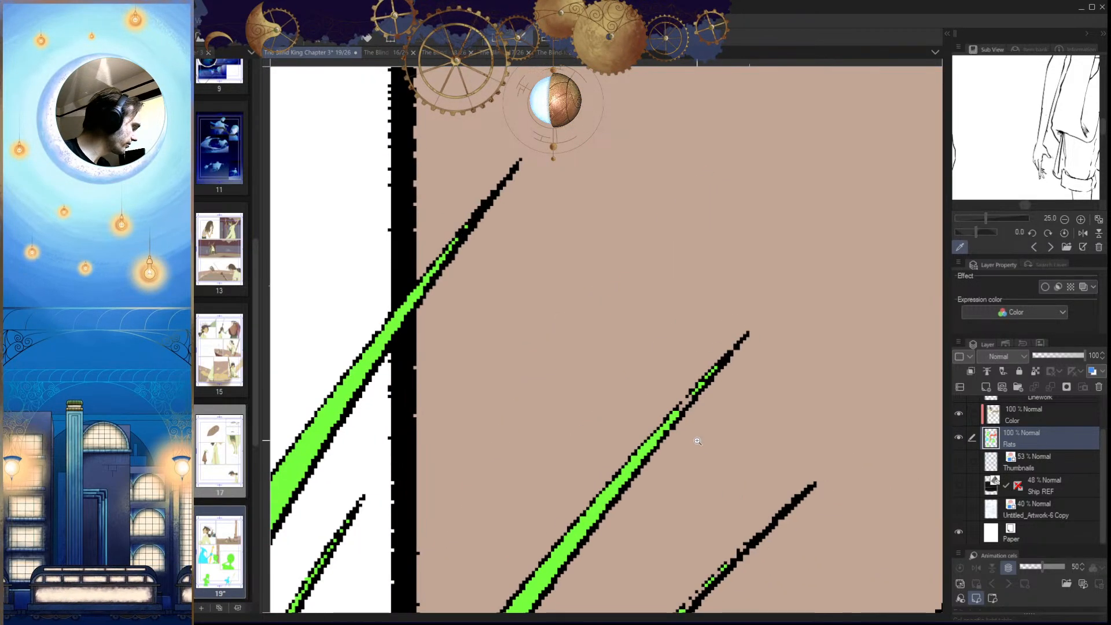
pyautogui.scroll(2, 680, 403)
pyautogui.click(1017, 419)
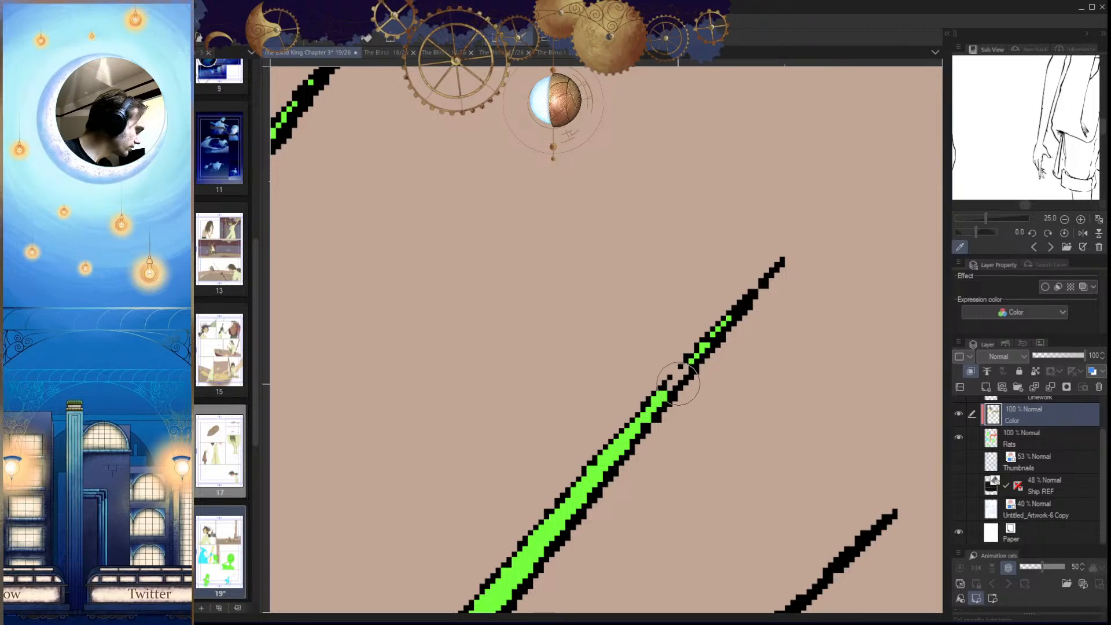
pyautogui.scroll(-4, 703, 342)
pyautogui.scroll(5, 695, 394)
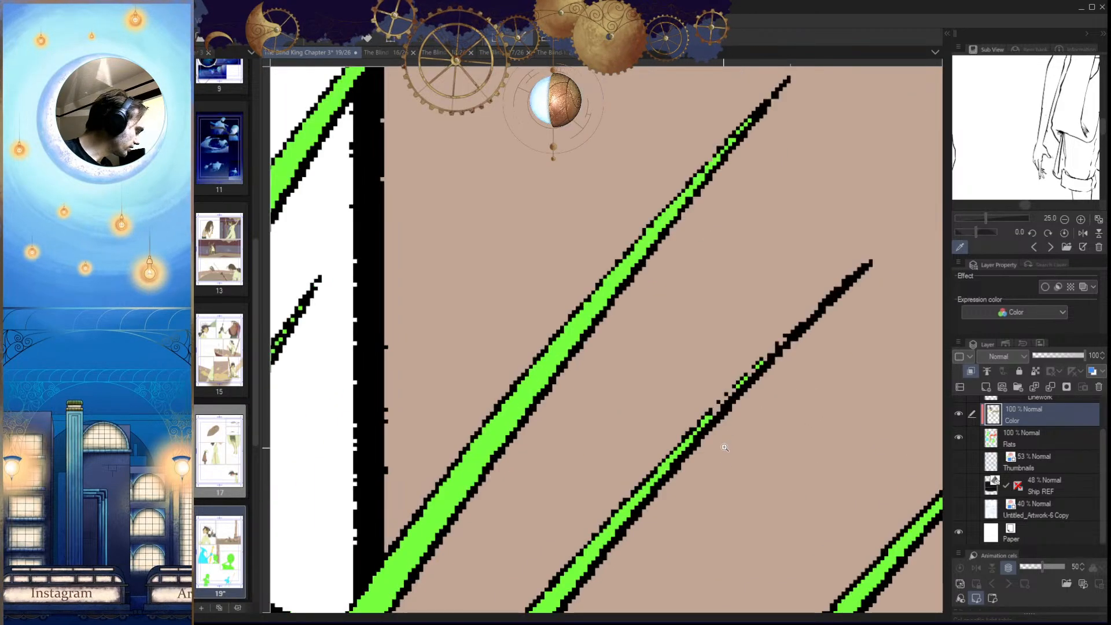
# Step: Erase the mast color from the neighboring spike's tip on the Color layer and paint the exposed red green on the Flats layer
pyautogui.moveTo(693, 391); pyautogui.dragTo(772, 320)
pyautogui.moveTo(741, 357); pyautogui.dragTo(699, 413)
pyautogui.moveTo(759, 332); pyautogui.dragTo(830, 281)
pyautogui.hotkey('ctrl', 'z')
pyautogui.moveTo(717, 373); pyautogui.dragTo(806, 293)
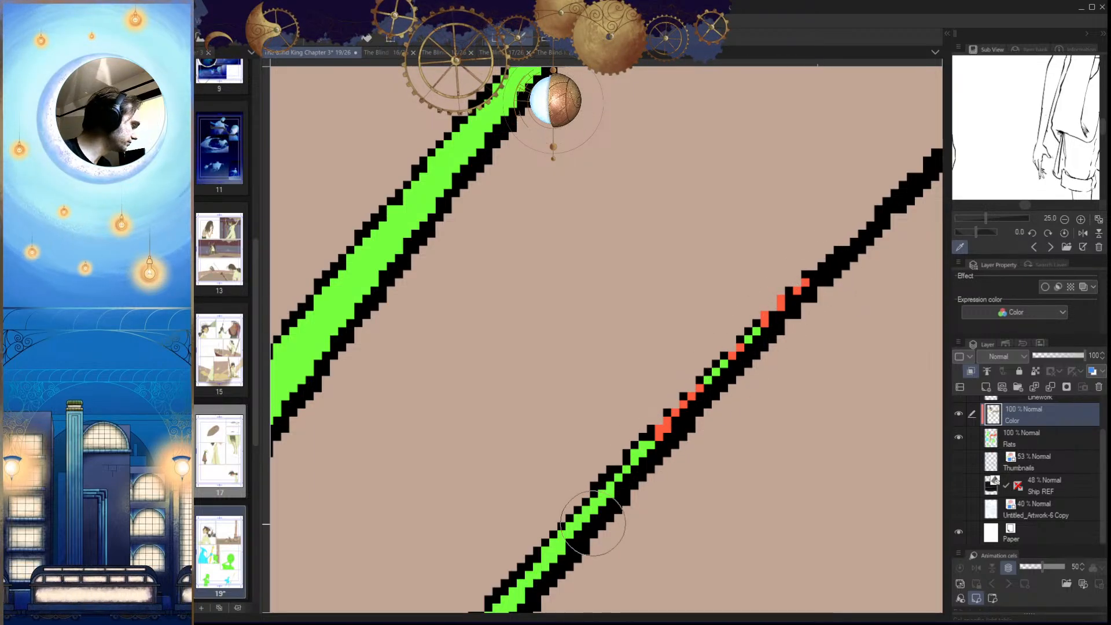
pyautogui.click(1023, 437)
pyautogui.moveTo(630, 489)
pyautogui.mouseDown()
pyautogui.moveTo(684, 462)
pyautogui.moveTo(671, 443)
pyautogui.moveTo(639, 454)
pyautogui.moveTo(819, 287)
pyautogui.moveTo(782, 308)
pyautogui.moveTo(793, 295)
pyautogui.moveTo(828, 276)
pyautogui.mouseUp()
# Step: Touch up the remaining hat spikes over the mast with green, including the gap in the long thin one, and save the page
pyautogui.scroll(-10, 784, 354)
pyautogui.moveTo(854, 450); pyautogui.dragTo(813, 374)
pyautogui.scroll(8, 813, 374)
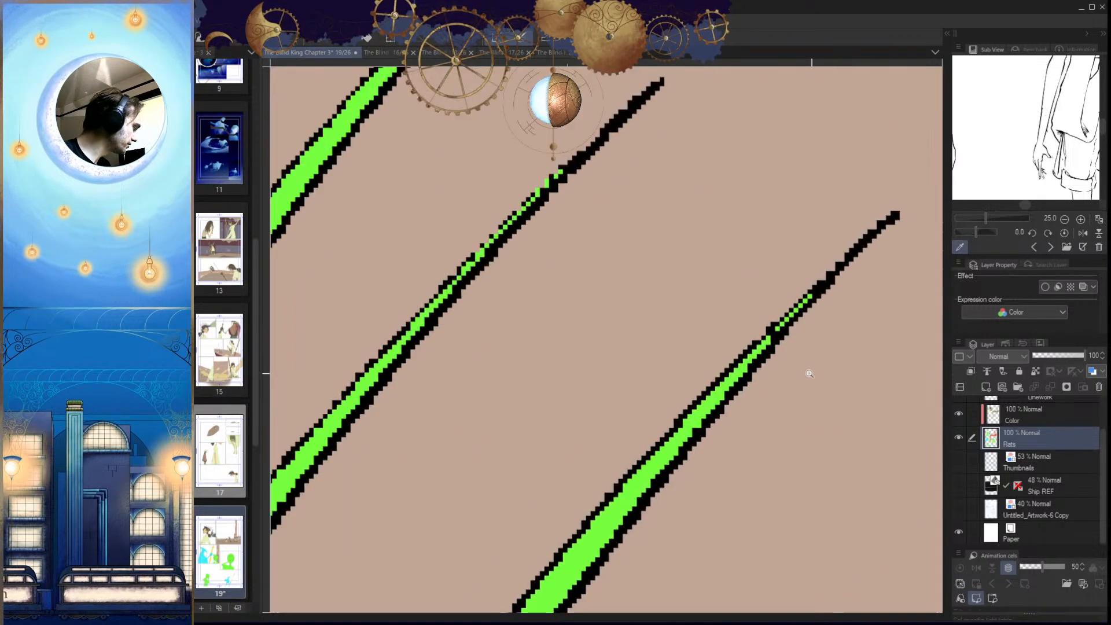
pyautogui.scroll(-7, 815, 375)
pyautogui.moveTo(840, 509); pyautogui.dragTo(814, 372)
pyautogui.scroll(4, 814, 372)
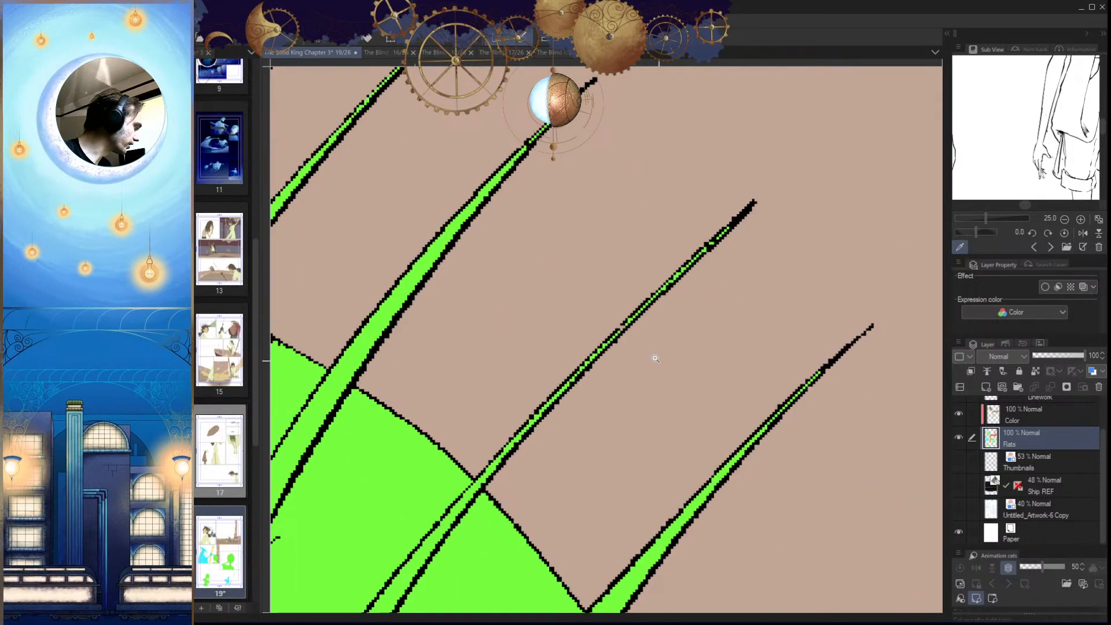
pyautogui.scroll(5, 630, 351)
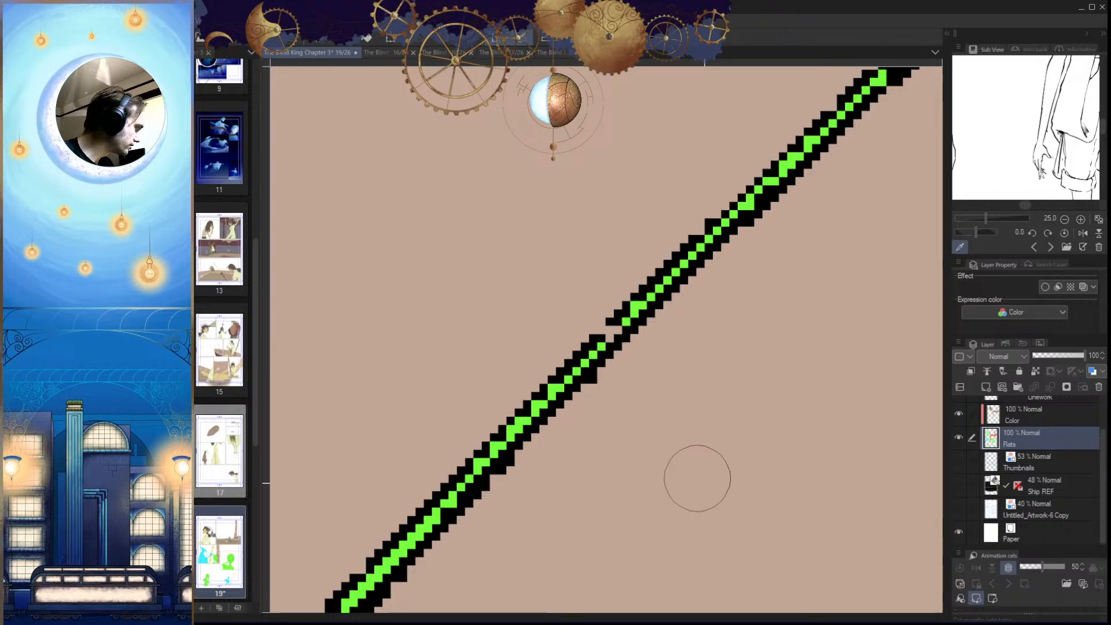
pyautogui.click(1018, 424)
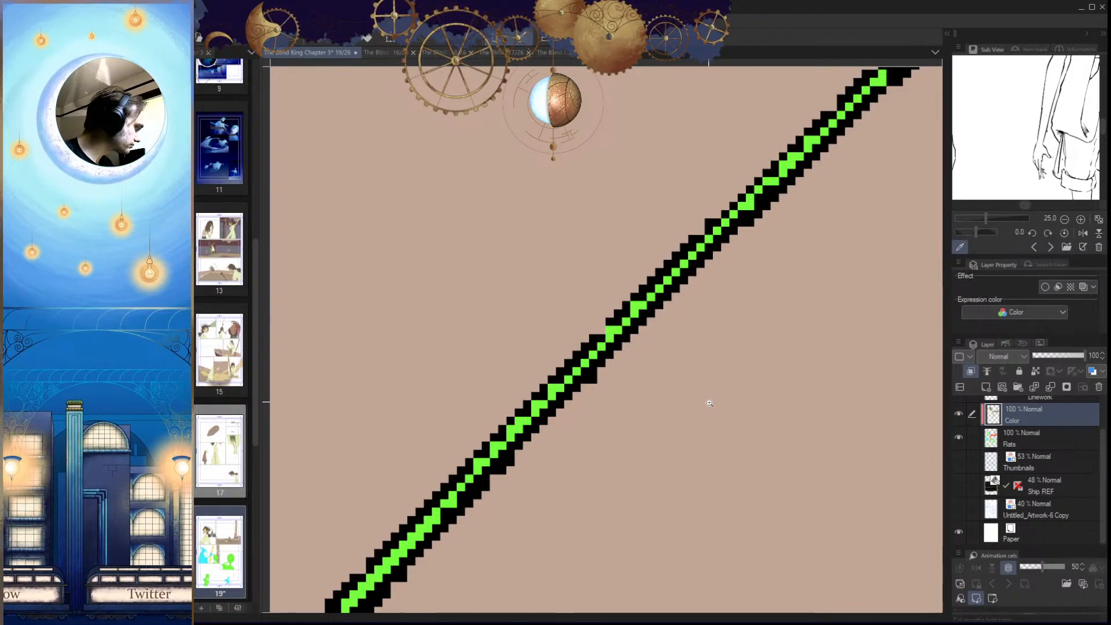
pyautogui.scroll(-5, 735, 512)
pyautogui.scroll(5, 770, 422)
pyautogui.scroll(-5, 766, 437)
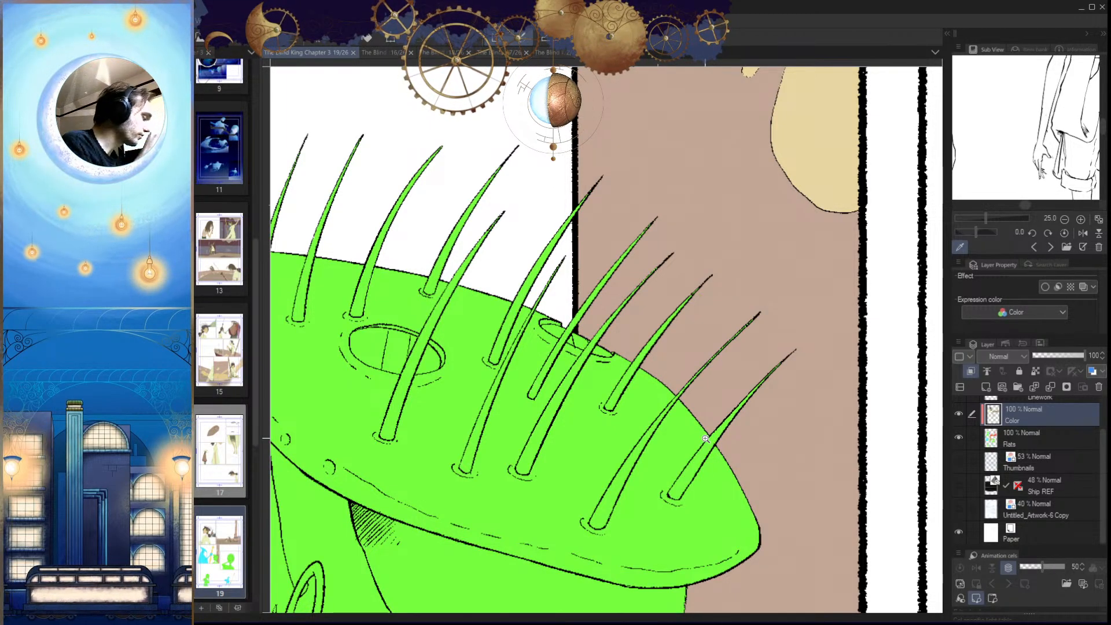
# Step: Compare the green figure's spiked hat in the staff panel with the finished hat in the upper panel
pyautogui.moveTo(718, 486); pyautogui.dragTo(677, 486)
pyautogui.moveTo(677, 486); pyautogui.dragTo(627, 497)
pyautogui.press('h')
pyautogui.moveTo(626, 498); pyautogui.dragTo(636, 513)
pyautogui.scroll(-3, 637, 513)
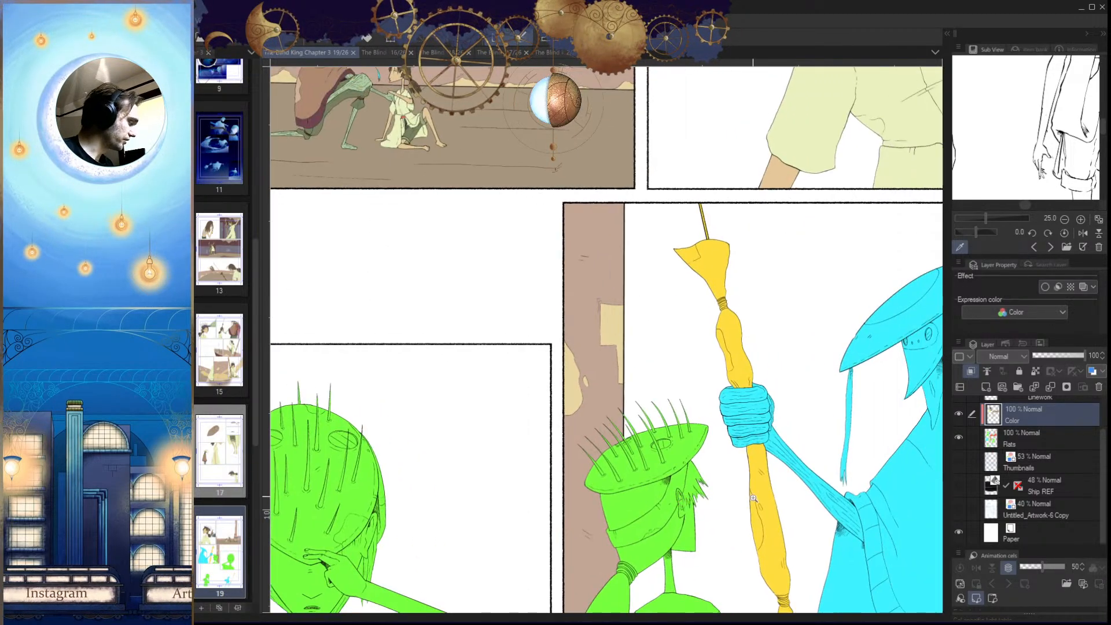
pyautogui.scroll(-2, 751, 512)
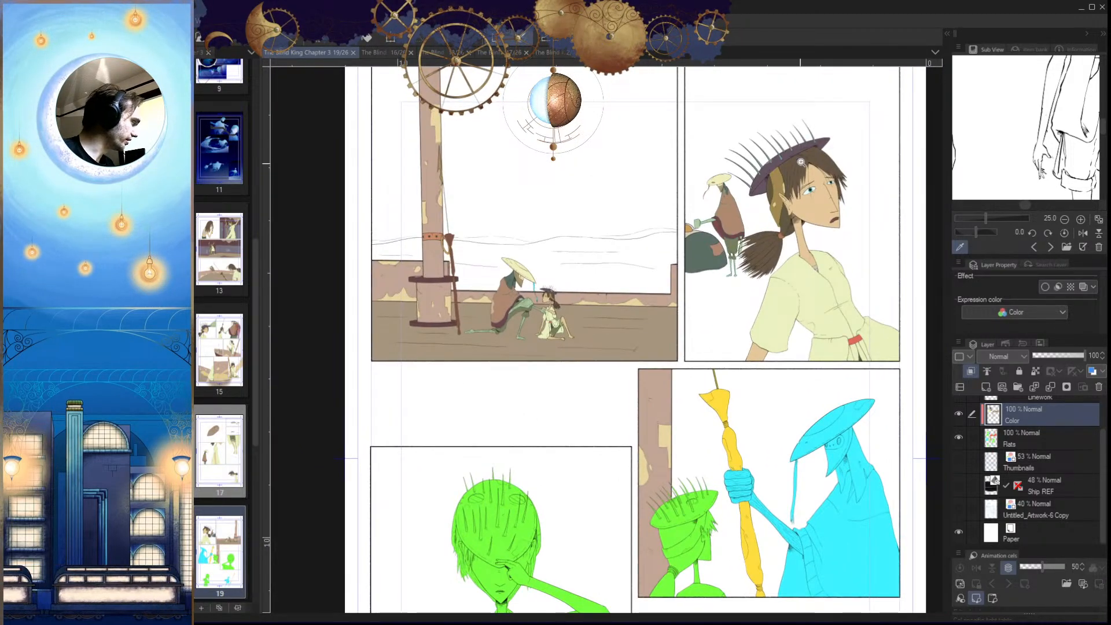
pyautogui.scroll(4, 801, 168)
pyautogui.scroll(-4, 731, 344)
pyautogui.scroll(4, 751, 379)
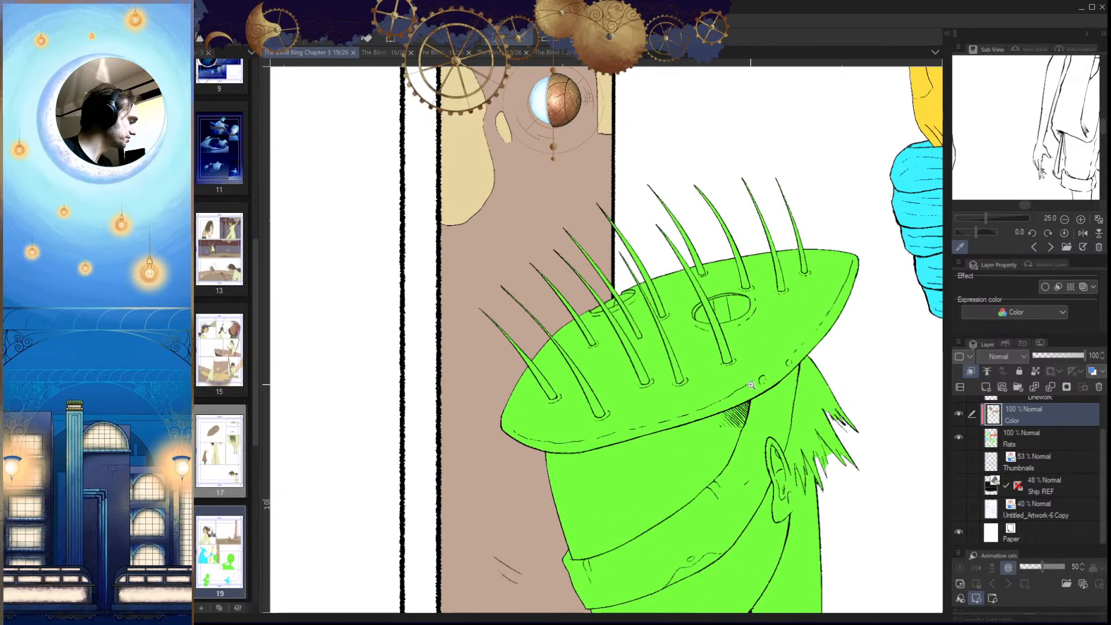
pyautogui.scroll(4, 716, 395)
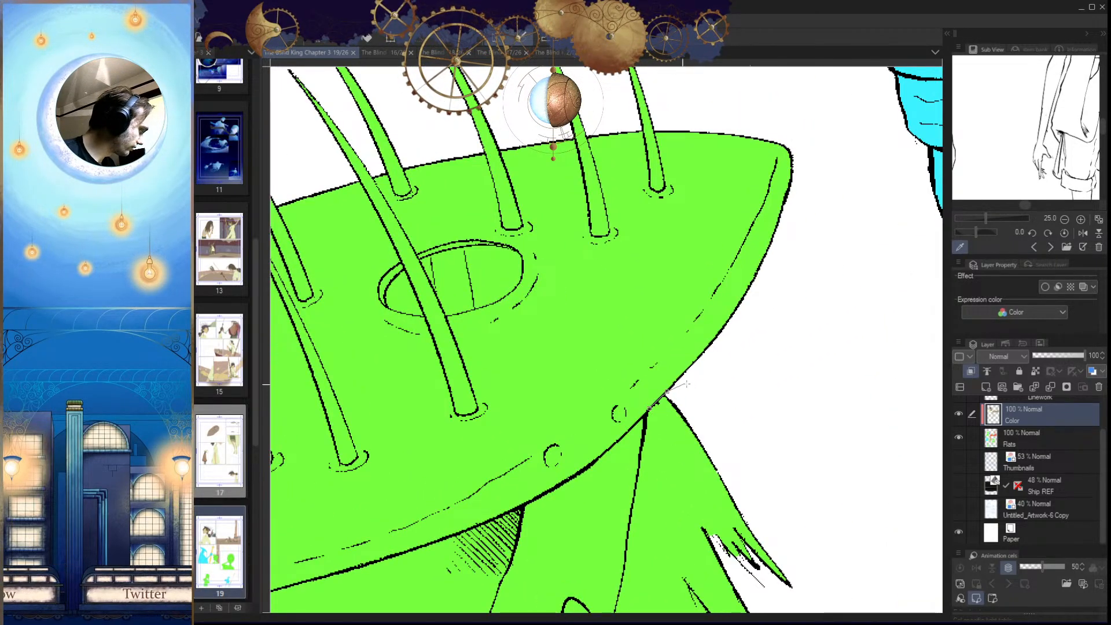
# Step: Outline the green figure's hat and spikes with a polyline selection, following the brim's lower edge closely
pyautogui.click(833, 154)
pyautogui.moveTo(769, 108); pyautogui.dragTo(775, 283)
pyautogui.click(749, 273)
pyautogui.click(660, 201)
pyautogui.moveTo(441, 200); pyautogui.dragTo(764, 220)
pyautogui.click(668, 170)
pyautogui.click(515, 195)
pyautogui.click(387, 275)
pyautogui.moveTo(293, 388); pyautogui.dragTo(544, 153)
pyautogui.click(391, 313)
pyautogui.moveTo(406, 526); pyautogui.dragTo(449, 293)
pyautogui.click(417, 379)
pyautogui.click(481, 482)
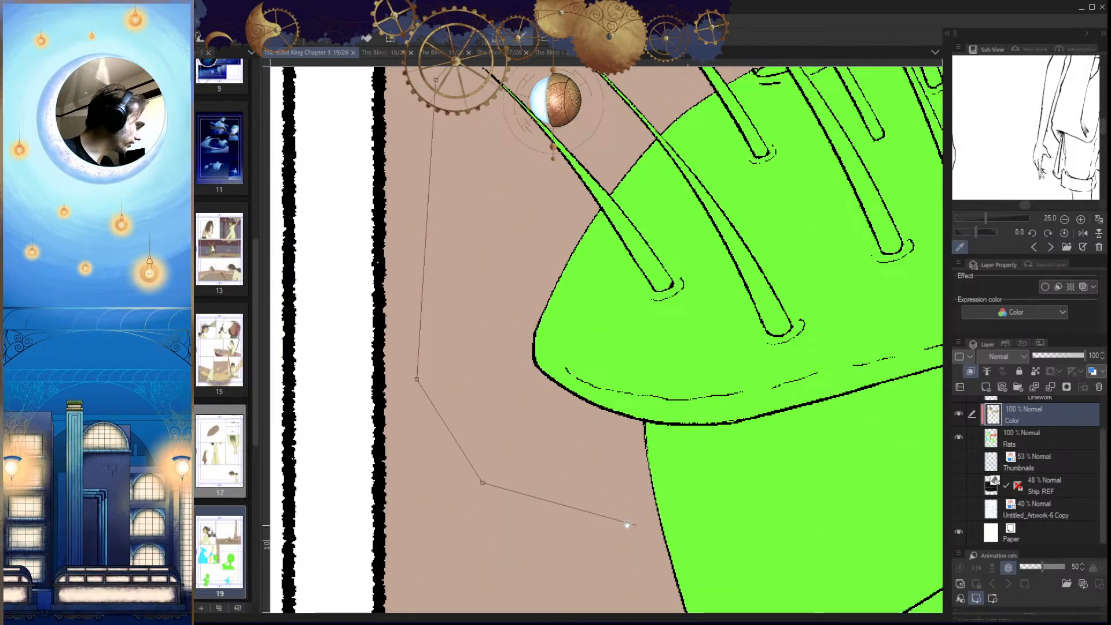
pyautogui.moveTo(628, 526); pyautogui.dragTo(522, 521)
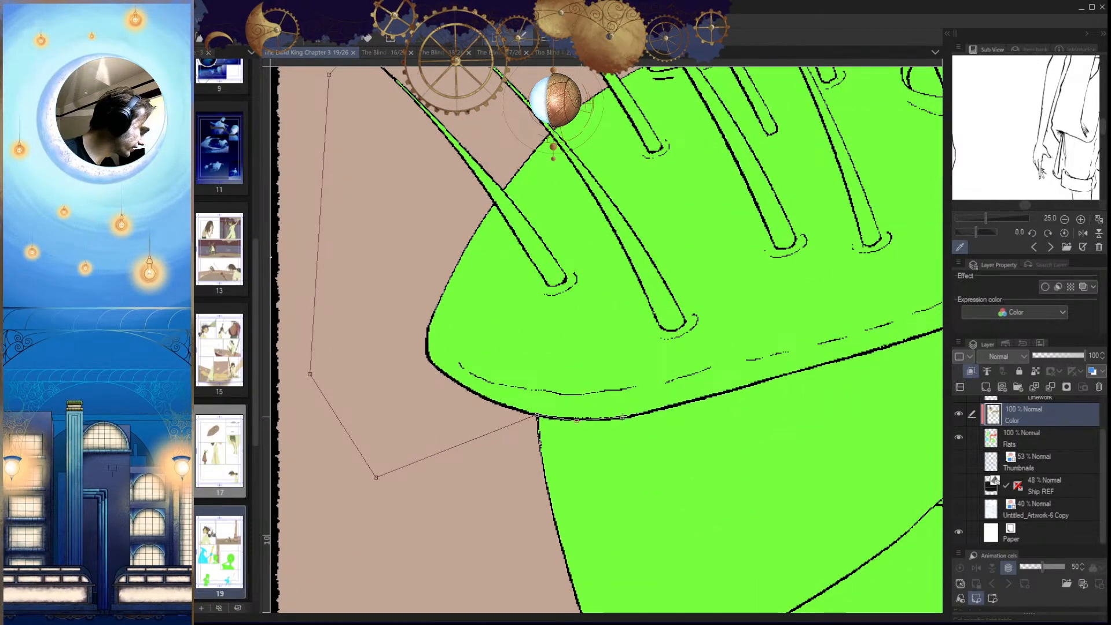
pyautogui.moveTo(535, 418); pyautogui.dragTo(443, 457)
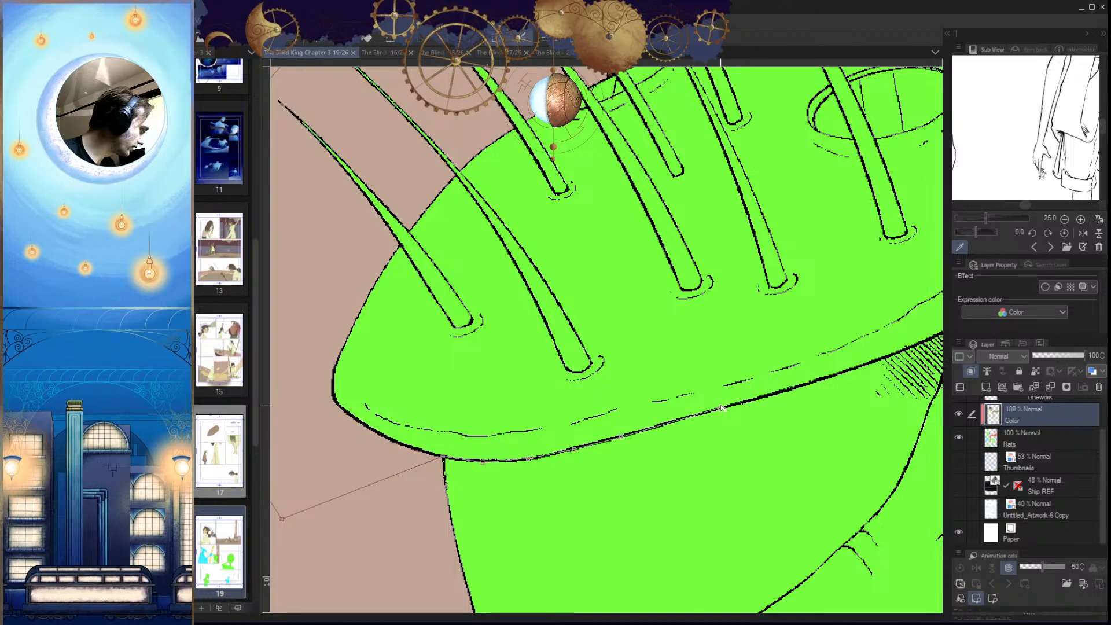
# Step: Finish outlining the hat along its lower brim in the third panel and fill it with dark purple
pyautogui.click(767, 397)
pyautogui.moveTo(833, 378); pyautogui.dragTo(740, 422)
pyautogui.click(802, 400)
pyautogui.moveTo(862, 374)
pyautogui.mouseDown()
pyautogui.moveTo(815, 387)
pyautogui.moveTo(855, 362)
pyautogui.moveTo(776, 417)
pyautogui.mouseUp()
pyautogui.click(817, 386)
pyautogui.click(776, 416)
pyautogui.click(803, 396)
pyautogui.moveTo(833, 376); pyautogui.dragTo(675, 470)
pyautogui.click(811, 377)
pyautogui.press('g')
pyautogui.click(762, 376)
pyautogui.hotkey('ctrl', 'd')
pyautogui.moveTo(745, 459); pyautogui.dragTo(799, 490)
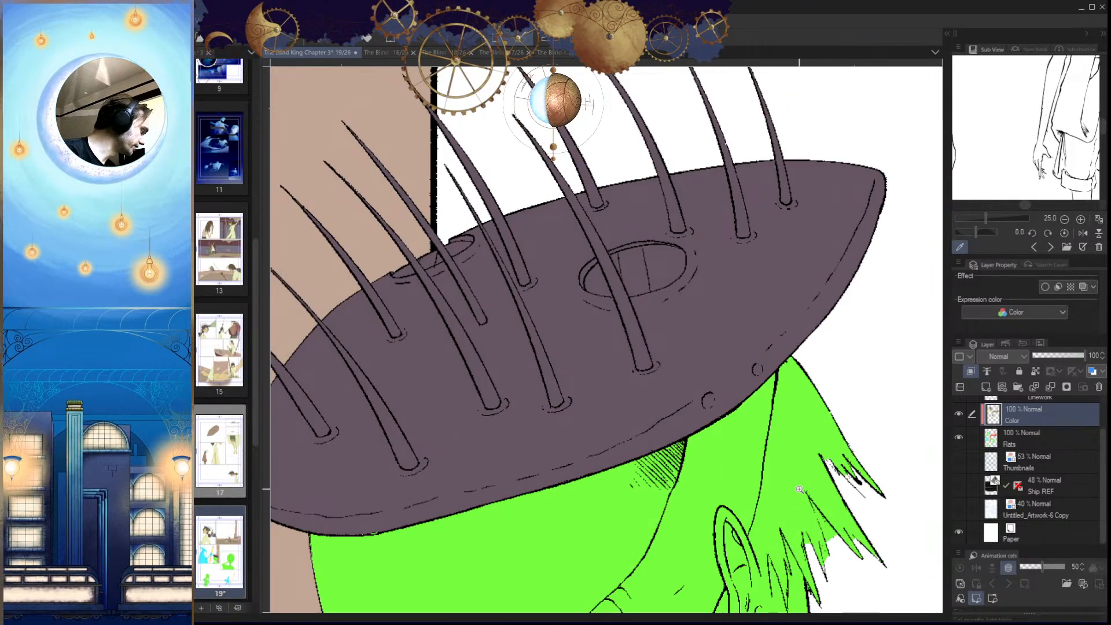
# Step: Pick up the teal of the hat spines from the first panel and fill a spine on the third panel's hat
pyautogui.moveTo(410, 524)
pyautogui.mouseDown()
pyautogui.moveTo(579, 449)
pyautogui.moveTo(694, 442)
pyautogui.mouseUp()
pyautogui.keyDown('ctrl'); pyautogui.moveTo(620, 471); pyautogui.dragTo(466, 521); pyautogui.keyUp('ctrl')
pyautogui.press('h')
pyautogui.keyDown('ctrl'); pyautogui.moveTo(574, 472); pyautogui.dragTo(703, 482); pyautogui.keyUp('ctrl')
pyautogui.keyDown('ctrl'); pyautogui.moveTo(703, 431); pyautogui.dragTo(592, 568); pyautogui.keyUp('ctrl')
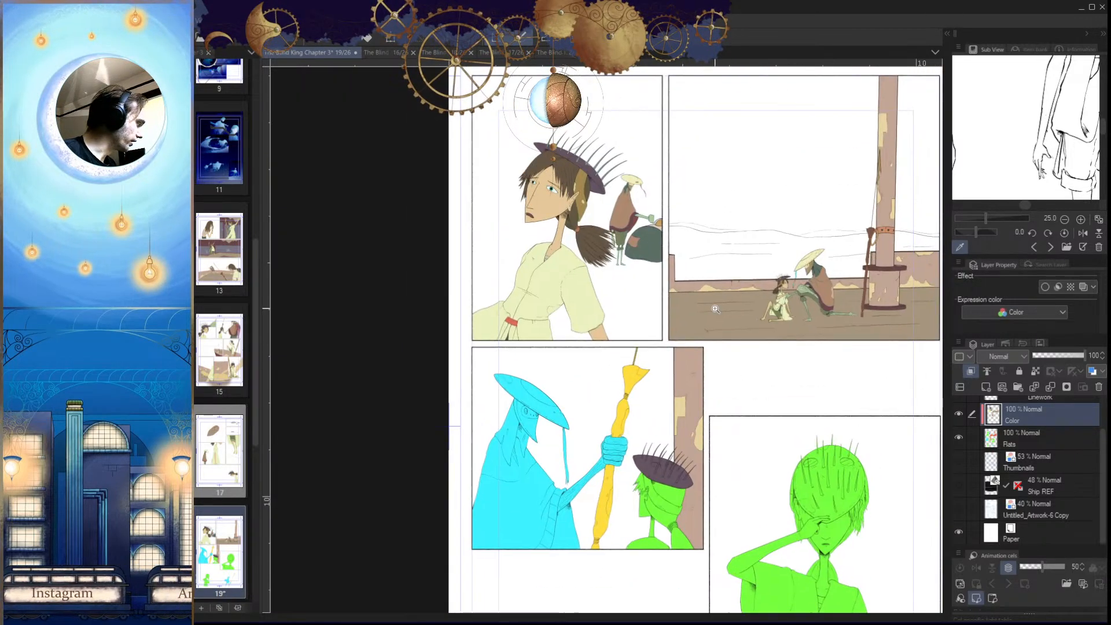
pyautogui.keyDown('ctrl'); pyautogui.moveTo(581, 185); pyautogui.dragTo(640, 228); pyautogui.keyUp('ctrl')
pyautogui.keyDown('ctrl'); pyautogui.moveTo(616, 294); pyautogui.dragTo(494, 181); pyautogui.keyUp('ctrl')
pyautogui.keyDown('ctrl'); pyautogui.moveTo(613, 420); pyautogui.dragTo(688, 449); pyautogui.keyUp('ctrl')
pyautogui.click(690, 450)
pyautogui.moveTo(766, 422); pyautogui.dragTo(640, 457)
pyautogui.hotkey('alt', 'Delete')
pyautogui.hotkey('ctrl', 'd')
# Step: Fill another section of the hat's spines with teal and brush the colour into its narrow part
pyautogui.moveTo(705, 372); pyautogui.dragTo(611, 550)
pyautogui.click(610, 371)
pyautogui.hotkey('alt', 'Delete')
pyautogui.hotkey('ctrl', 'd')
pyautogui.moveTo(671, 328); pyautogui.dragTo(654, 372)
pyautogui.keyDown('ctrl'); pyautogui.moveTo(680, 310); pyautogui.dragTo(695, 307); pyautogui.keyUp('ctrl')
pyautogui.moveTo(669, 304); pyautogui.dragTo(702, 265)
# Step: Fill the spine that crosses the panel's black post line with teal and brush the colour up to its thin tip
pyautogui.keyDown('ctrl'); pyautogui.moveTo(711, 336); pyautogui.dragTo(659, 397); pyautogui.keyUp('ctrl')
pyautogui.moveTo(724, 423); pyautogui.dragTo(695, 367)
pyautogui.click(615, 350)
pyautogui.hotkey('alt', 'Delete')
pyautogui.moveTo(750, 203)
pyautogui.mouseDown()
pyautogui.moveTo(582, 467)
pyautogui.moveTo(662, 310)
pyautogui.mouseUp()
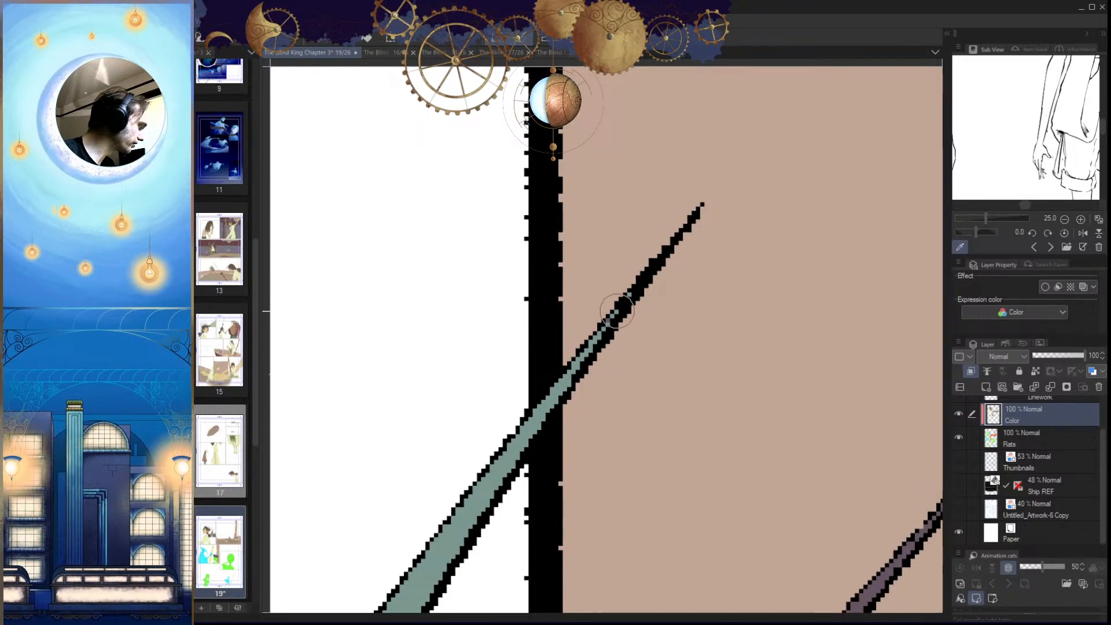
pyautogui.keyDown('ctrl'); pyautogui.moveTo(611, 352); pyautogui.dragTo(599, 536); pyautogui.keyUp('ctrl')
pyautogui.moveTo(599, 536); pyautogui.dragTo(665, 338)
# Step: Select the lower part of the thin spine beside the border-crossing one and fill it with teal
pyautogui.keyDown('ctrl'); pyautogui.moveTo(535, 471); pyautogui.dragTo(560, 442); pyautogui.keyUp('ctrl')
pyautogui.click(536, 464)
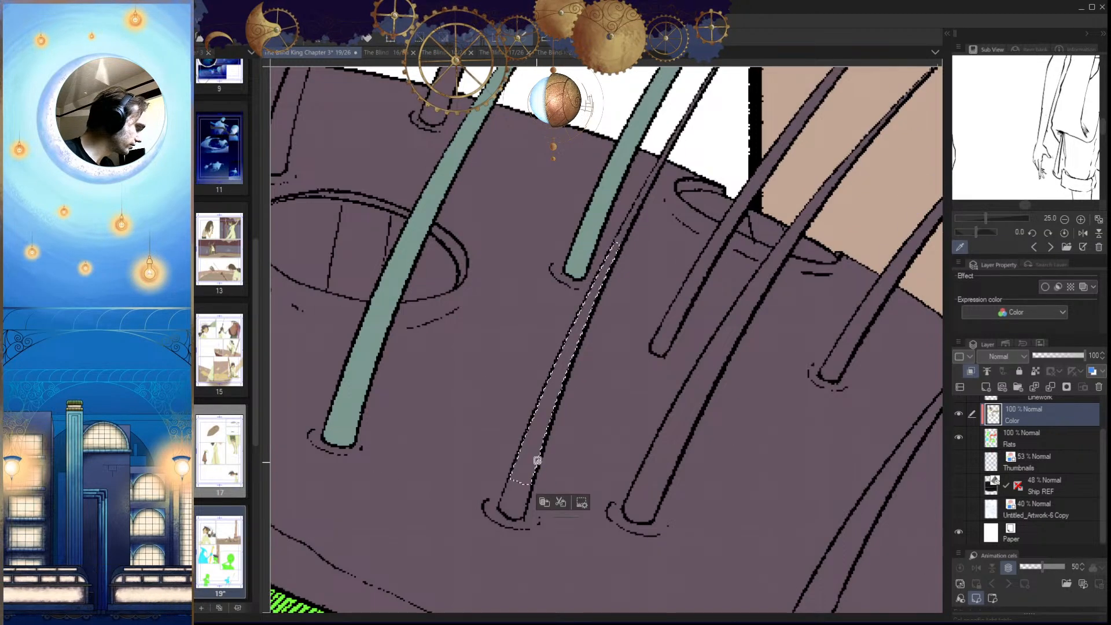
pyautogui.click(515, 500)
pyautogui.keyDown('ctrl'); pyautogui.moveTo(512, 503); pyautogui.dragTo(568, 471); pyautogui.keyUp('ctrl')
pyautogui.hotkey('alt', 'Delete')
pyautogui.hotkey('ctrl', 'd')
# Step: Brush teal up the narrow shaft of the thin spine to its tip, undoing one stray stroke
pyautogui.moveTo(616, 290); pyautogui.dragTo(578, 440)
pyautogui.keyDown('ctrl'); pyautogui.moveTo(579, 440); pyautogui.dragTo(547, 470); pyautogui.keyUp('ctrl')
pyautogui.moveTo(583, 386); pyautogui.dragTo(550, 459)
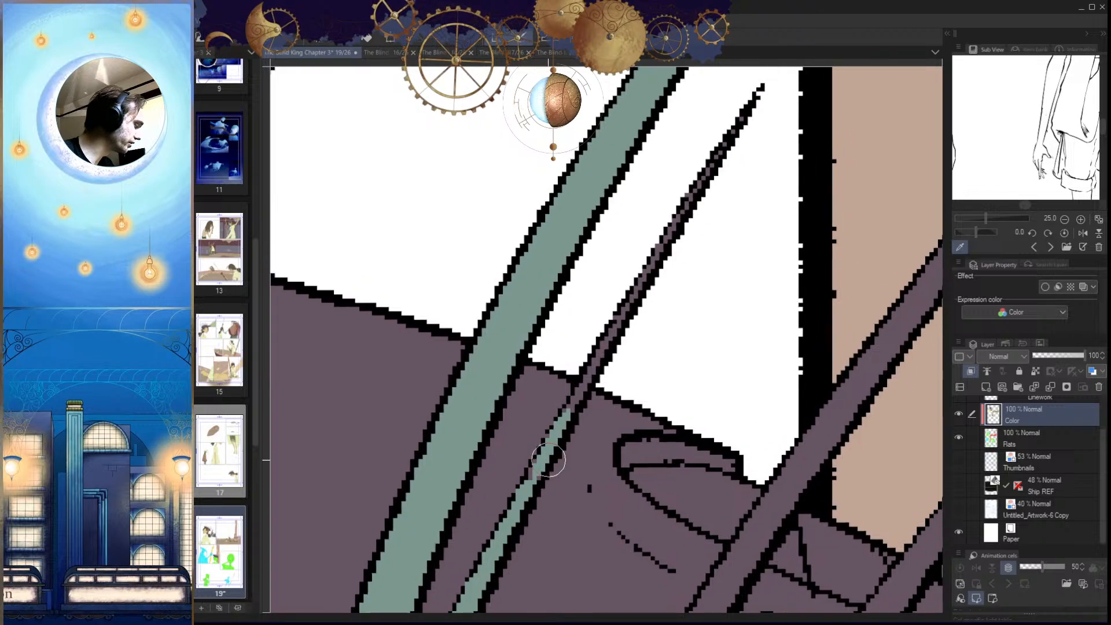
pyautogui.moveTo(604, 353); pyautogui.dragTo(552, 450)
pyautogui.moveTo(559, 423); pyautogui.dragTo(699, 190)
pyautogui.moveTo(676, 348)
pyautogui.mouseDown()
pyautogui.moveTo(642, 498)
pyautogui.moveTo(605, 408)
pyautogui.mouseUp()
pyautogui.moveTo(614, 452); pyautogui.dragTo(627, 450)
pyautogui.moveTo(664, 414); pyautogui.dragTo(676, 313)
pyautogui.moveTo(574, 412); pyautogui.dragTo(720, 255)
pyautogui.hotkey('ctrl', 'z')
pyautogui.moveTo(632, 343); pyautogui.dragTo(602, 380)
pyautogui.moveTo(573, 448)
pyautogui.mouseDown()
pyautogui.moveTo(539, 565)
pyautogui.moveTo(607, 411)
pyautogui.mouseUp()
pyautogui.moveTo(570, 470); pyautogui.dragTo(574, 451)
# Step: Fill the spines rising in front of the hat's second eye hole with teal and brush the colour into their tips
pyautogui.click(574, 450)
pyautogui.moveTo(558, 523); pyautogui.dragTo(601, 428)
pyautogui.hotkey('alt', 'Delete')
pyautogui.moveTo(741, 228); pyautogui.dragTo(615, 397)
pyautogui.hotkey('ctrl', 'd')
pyautogui.scroll(5, 634, 345)
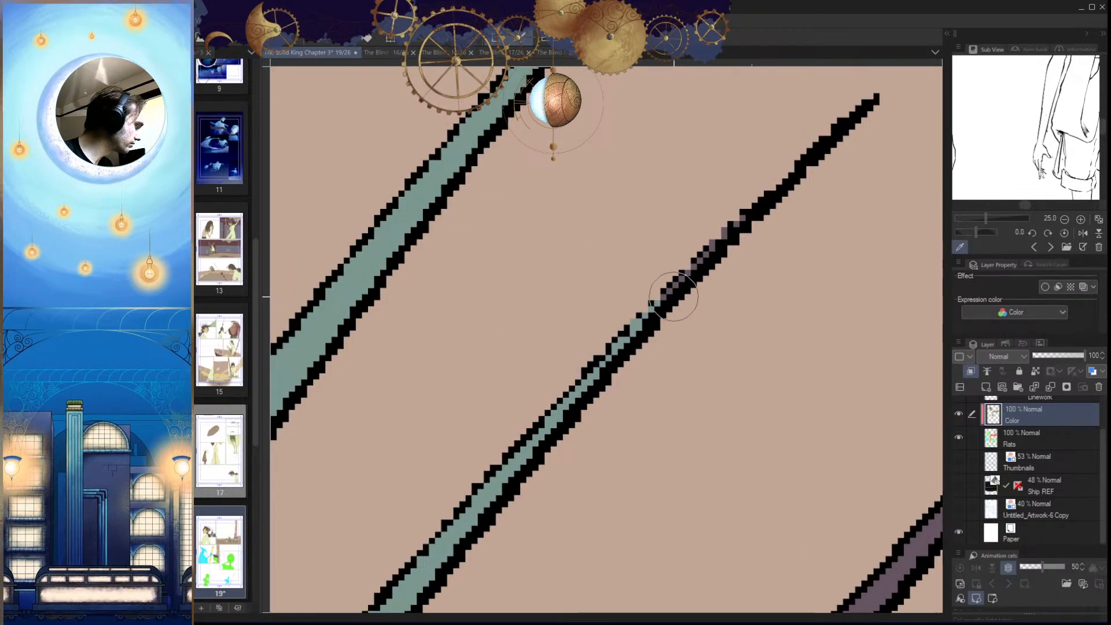
pyautogui.scroll(-1, 672, 297)
pyautogui.moveTo(609, 377); pyautogui.dragTo(675, 311)
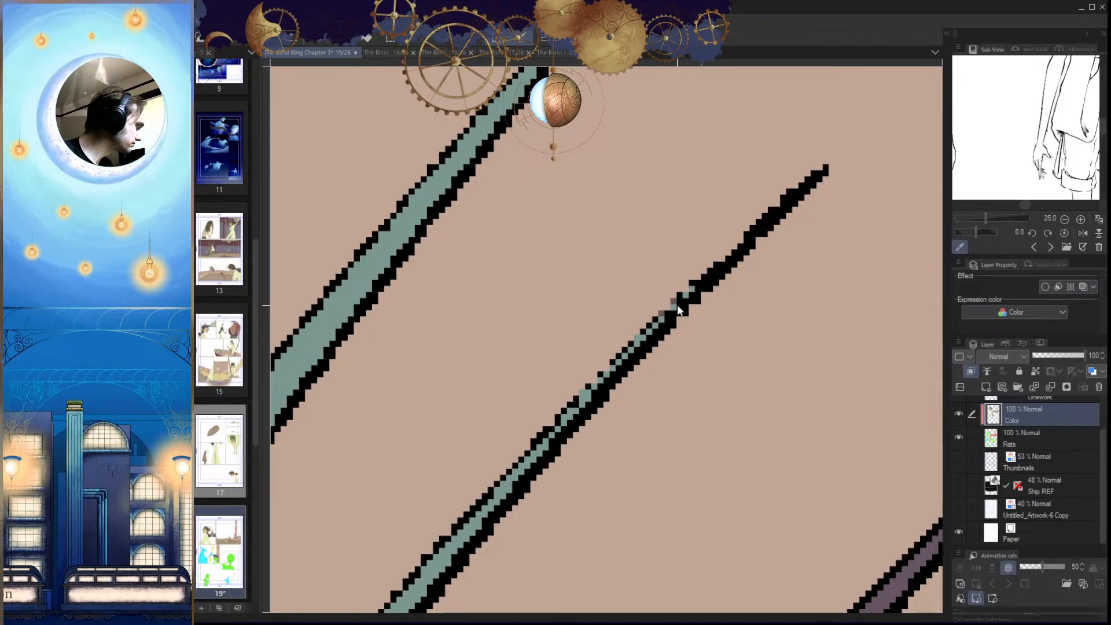
pyautogui.scroll(-5, 665, 328)
# Step: Select the remaining purple sections of the spines near the second eye hole and fill them with teal
pyautogui.moveTo(528, 536); pyautogui.dragTo(625, 360)
pyautogui.press('w')
pyautogui.click(551, 443)
pyautogui.press('g')
pyautogui.click(551, 445)
pyautogui.hotkey('ctrl', 'd')
pyautogui.moveTo(538, 509); pyautogui.dragTo(568, 445)
pyautogui.press('w')
pyautogui.click(537, 467)
pyautogui.press('g')
pyautogui.click(540, 455)
pyautogui.hotkey('ctrl', 'd')
# Step: Fill the short spine near the hat's edge over the tan wall with teal and brush in its tip
pyautogui.moveTo(635, 443); pyautogui.dragTo(608, 459)
pyautogui.click(636, 399)
pyautogui.moveTo(637, 405); pyautogui.dragTo(576, 470)
pyautogui.press('g')
pyautogui.click(571, 465)
pyautogui.hotkey('ctrl', 'd')
pyautogui.moveTo(789, 216); pyautogui.dragTo(663, 367)
pyautogui.scroll(4, 671, 338)
pyautogui.press('p')
pyautogui.moveTo(599, 389); pyautogui.dragTo(665, 316)
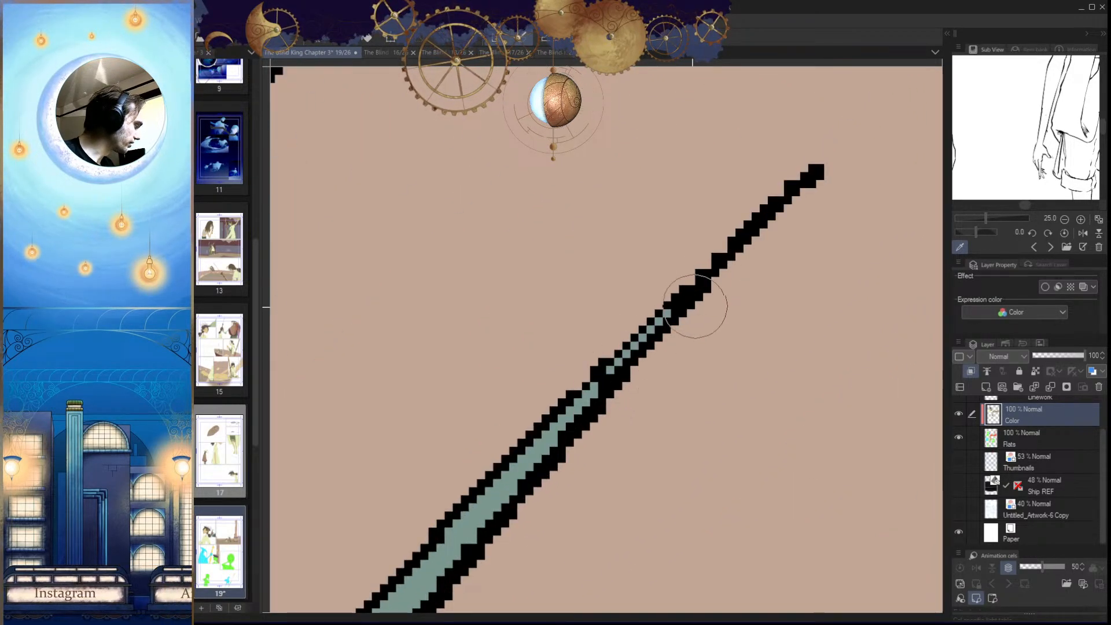
# Step: Select the lower part of the long spine second from the hat's back edge and fill it with teal
pyautogui.press('w')
pyautogui.scroll(-6, 677, 390)
pyautogui.moveTo(667, 503); pyautogui.dragTo(635, 417)
pyautogui.scroll(2, 635, 417)
pyautogui.click(592, 449)
pyautogui.press('g')
pyautogui.click(587, 437)
pyautogui.hotkey('ctrl', 'd')
# Step: Brush teal along the long spine's narrow shaft up to its tip over the tan wall
pyautogui.moveTo(752, 217); pyautogui.dragTo(622, 401)
pyautogui.scroll(4, 622, 401)
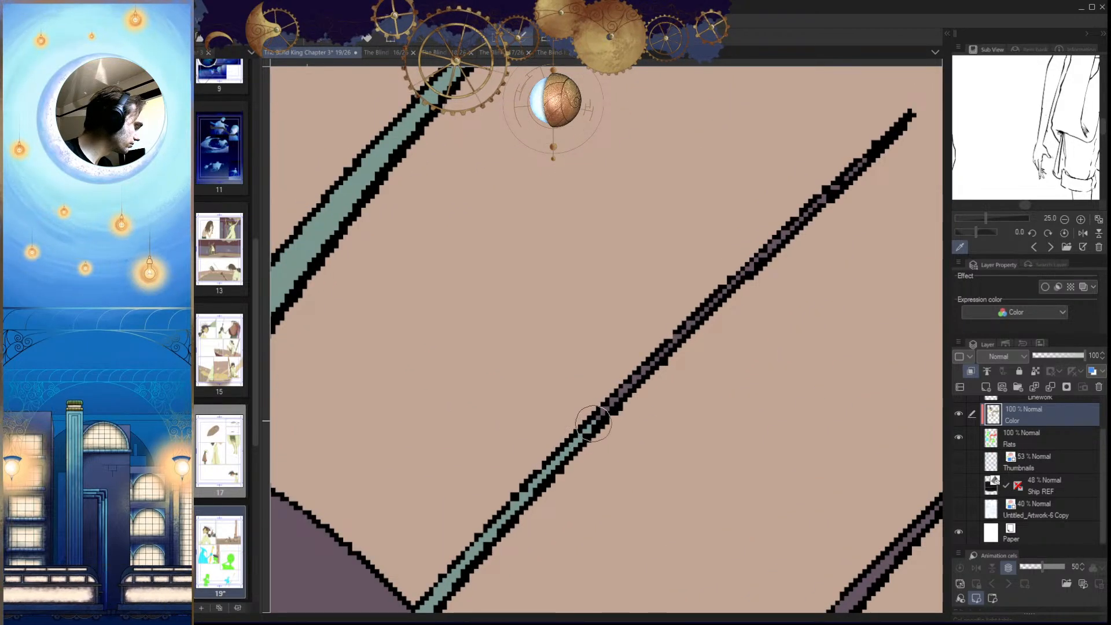
pyautogui.moveTo(672, 341); pyautogui.dragTo(727, 293)
pyautogui.moveTo(726, 292); pyautogui.dragTo(615, 428)
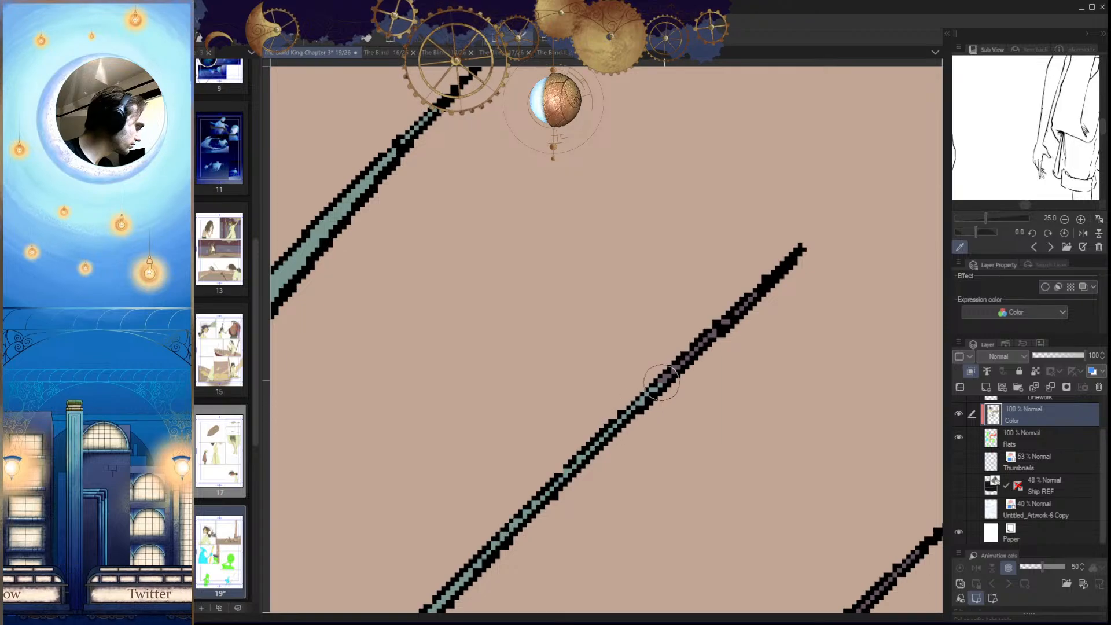
pyautogui.scroll(3, 695, 368)
pyautogui.moveTo(716, 352); pyautogui.dragTo(642, 409)
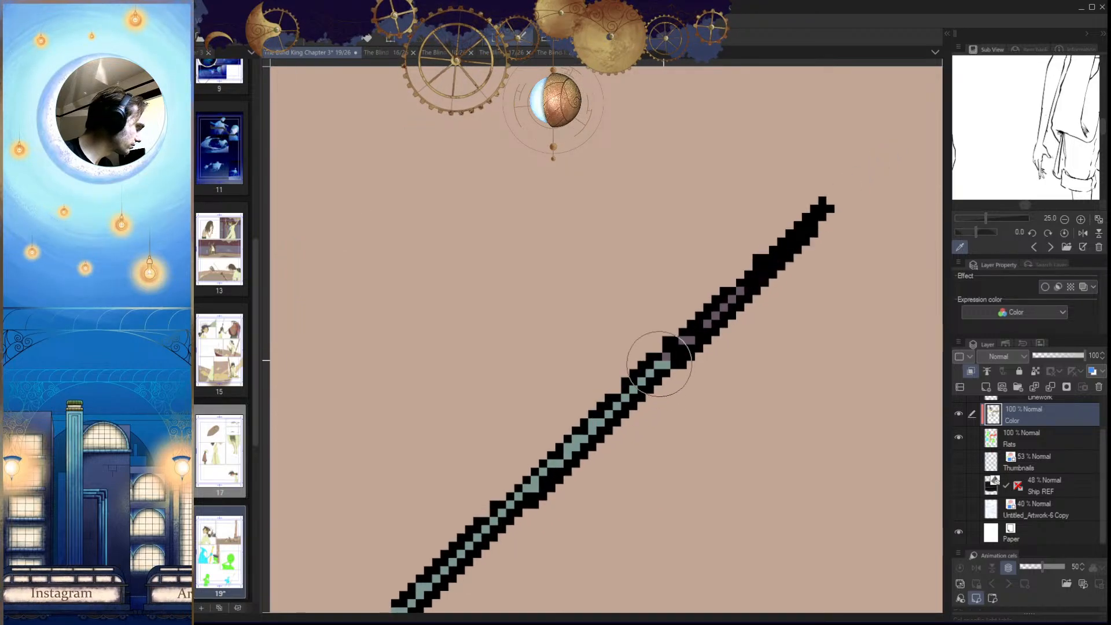
# Step: Fill the outermost spine over the tan wall with teal and complete its base and narrow tip
pyautogui.scroll(-5, 731, 325)
pyautogui.scroll(4, 730, 375)
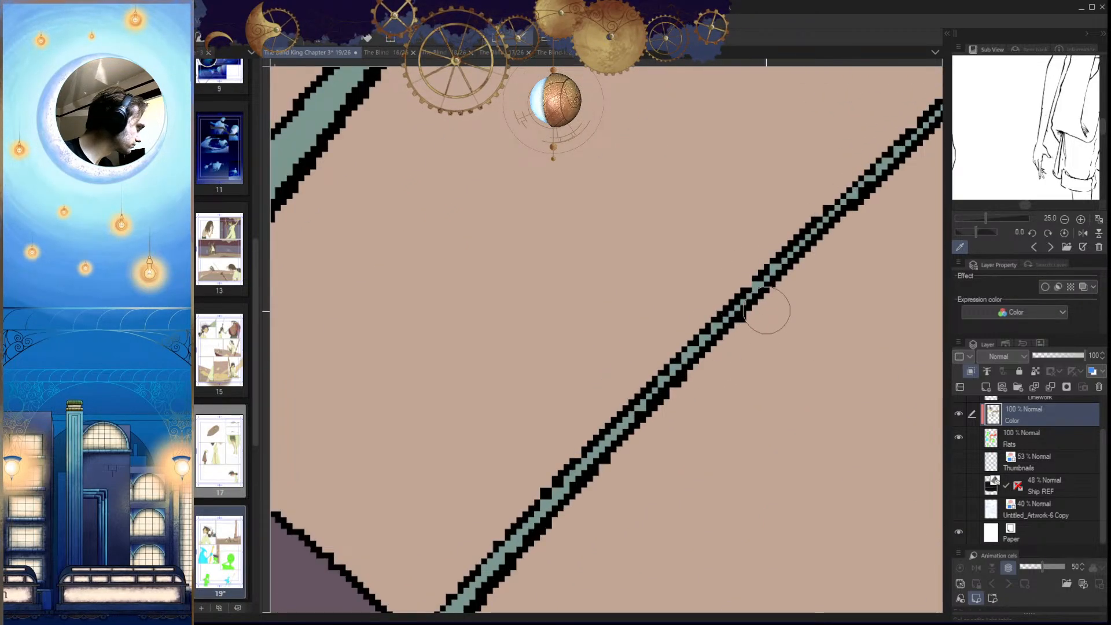
pyautogui.scroll(-4, 766, 308)
pyautogui.click(692, 502)
pyautogui.hotkey('alt', 'Delete')
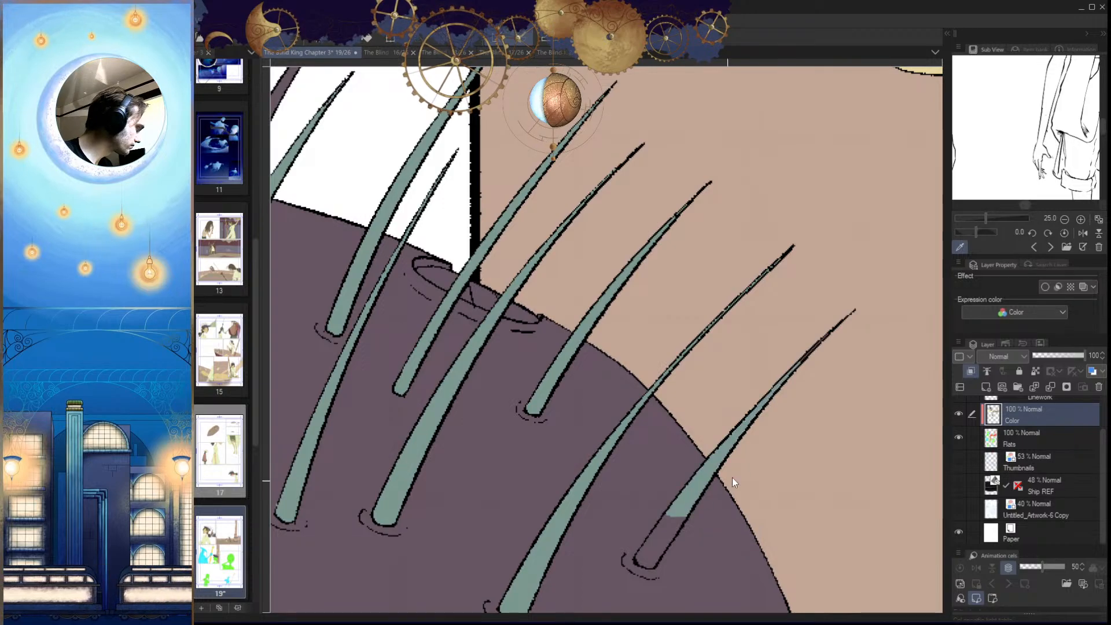
pyautogui.scroll(-2, 726, 486)
pyautogui.scroll(3, 588, 471)
pyautogui.scroll(2, 684, 407)
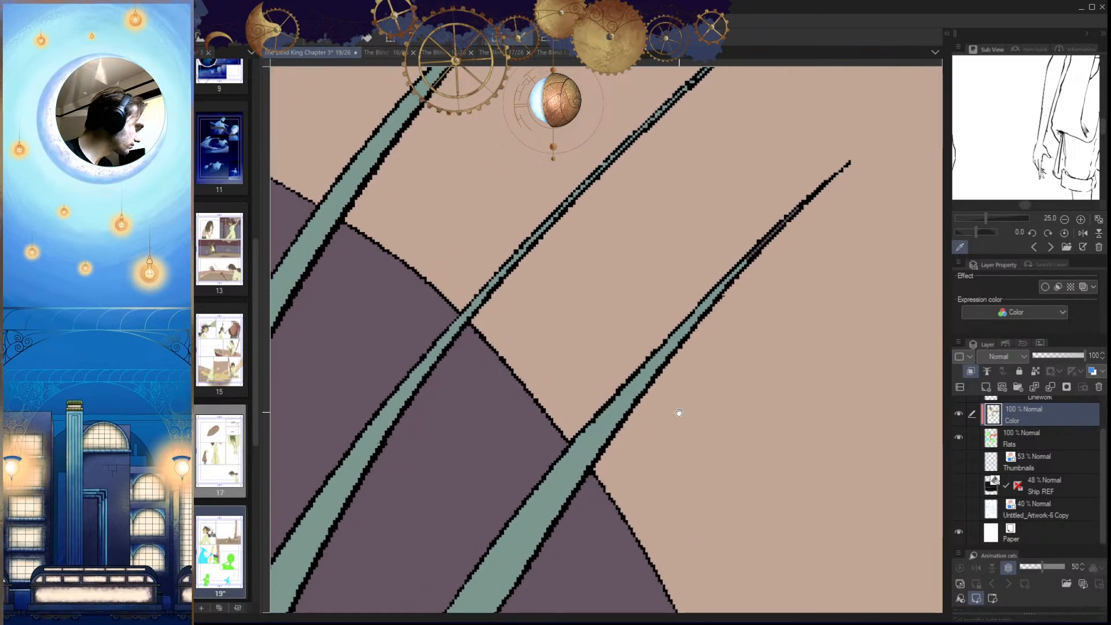
pyautogui.scroll(3, 684, 408)
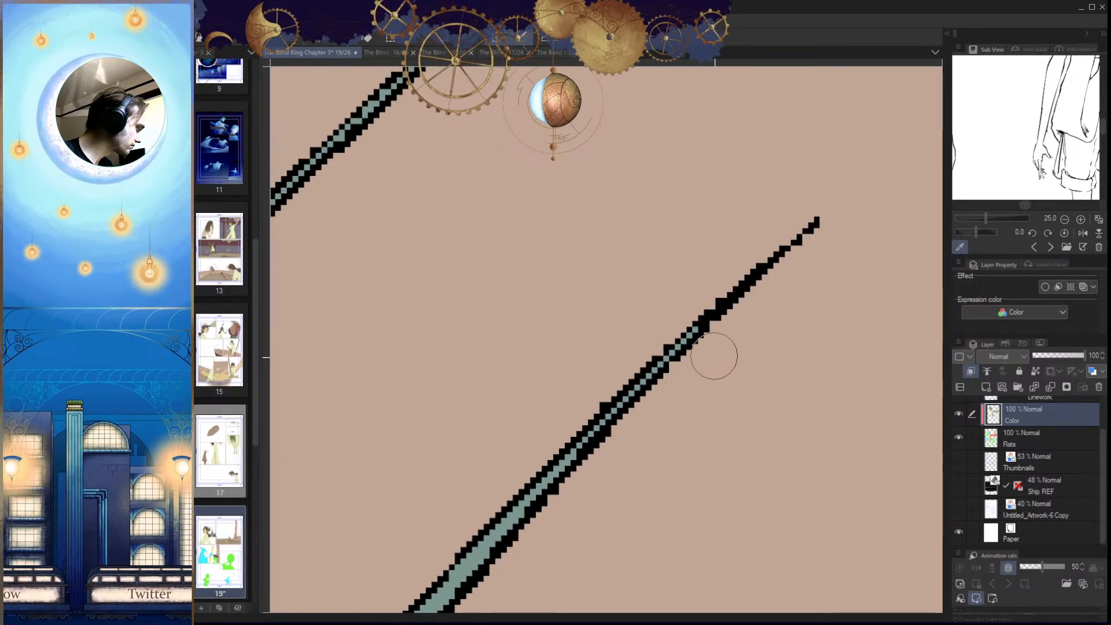
pyautogui.scroll(-3, 714, 352)
# Step: Select the purple spine behind the first eye hole, nearest the teal ones, and fill it with teal
pyautogui.scroll(4, 563, 399)
pyautogui.click(563, 400)
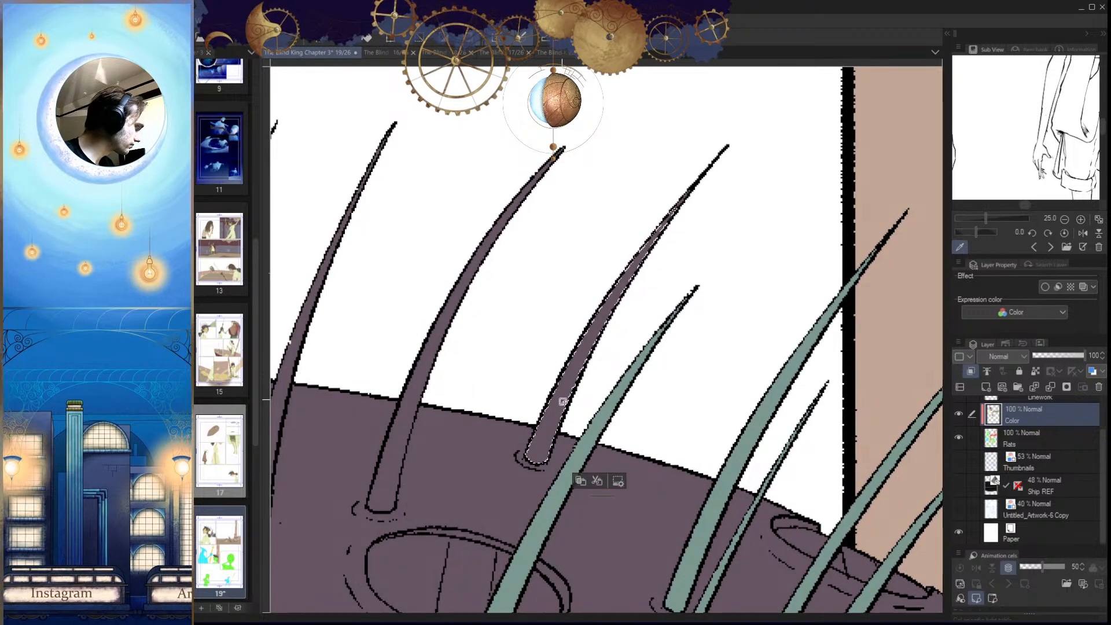
pyautogui.hotkey('alt', 'Delete')
pyautogui.hotkey('ctrl', 'd')
pyautogui.moveTo(663, 307); pyautogui.dragTo(590, 434)
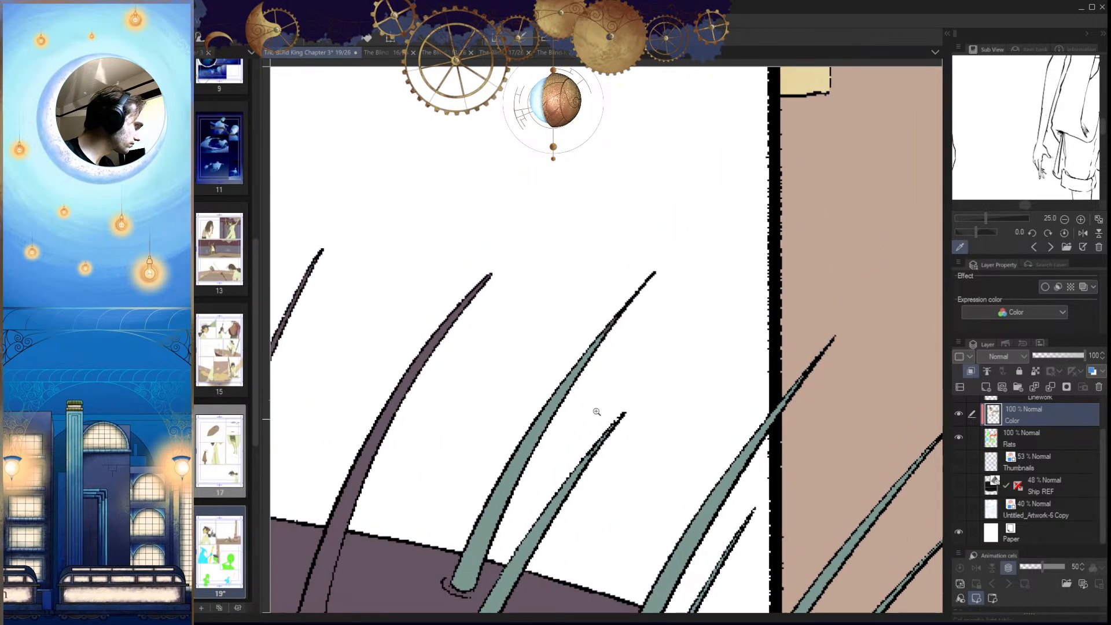
pyautogui.scroll(2, 590, 359)
# Step: Fill the next curved spine against the white background with teal and brush the colour into its tip
pyautogui.scroll(-3, 602, 366)
pyautogui.scroll(2, 576, 387)
pyautogui.click(534, 416)
pyautogui.hotkey('alt', 'Delete')
pyautogui.hotkey('ctrl', 'd')
pyautogui.moveTo(603, 347); pyautogui.dragTo(596, 364)
pyautogui.scroll(3, 670, 282)
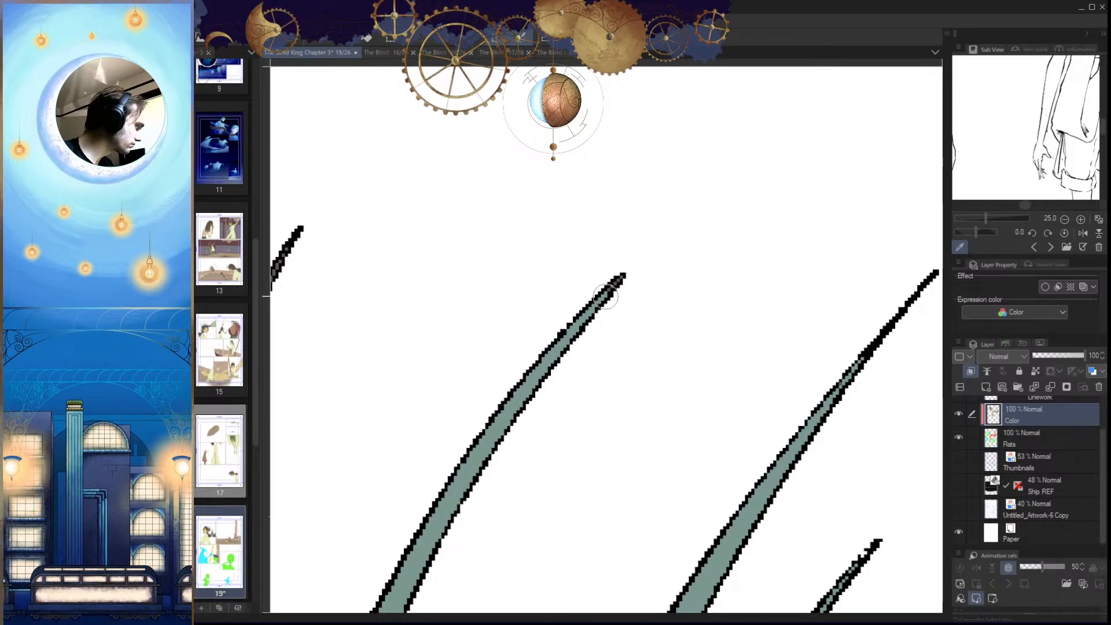
pyautogui.moveTo(608, 298); pyautogui.dragTo(637, 263)
# Step: Fill the second spine from the hat's front with teal and brush in its narrow upper end
pyautogui.scroll(-3, 597, 333)
pyautogui.scroll(1, 477, 470)
pyautogui.click(476, 475)
pyautogui.hotkey('alt', 'Delete')
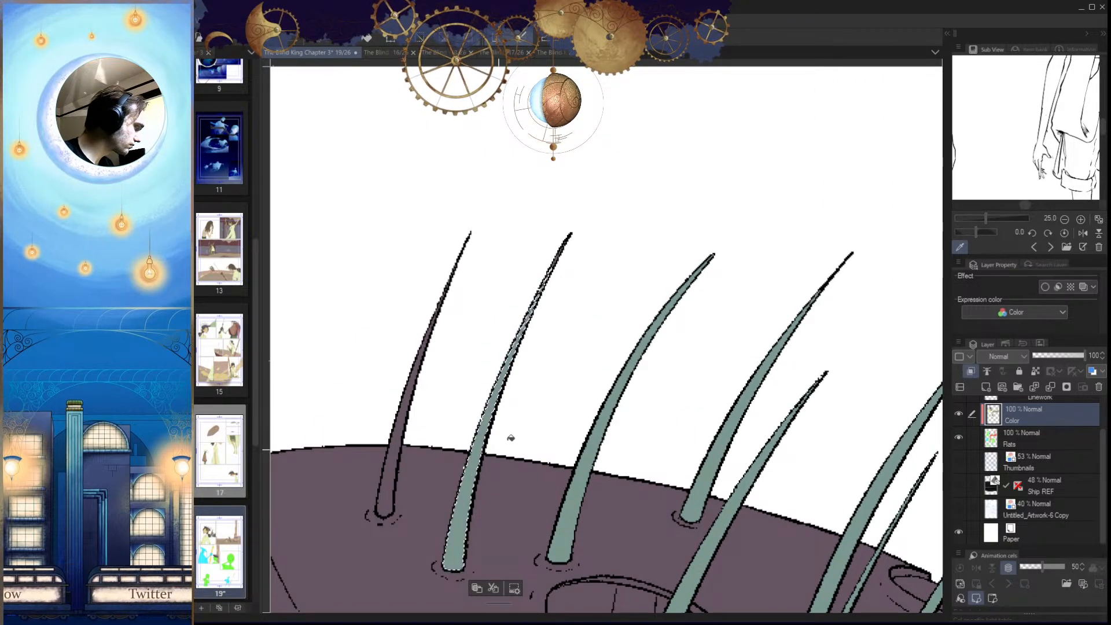
pyautogui.hotkey('ctrl', 'd')
pyautogui.moveTo(525, 419); pyautogui.dragTo(518, 474)
pyautogui.scroll(3, 556, 307)
pyautogui.moveTo(529, 343); pyautogui.dragTo(558, 294)
# Step: Fill the last purple spine at the hat's front with teal and brush the colour up its thin shaft
pyautogui.scroll(-5, 589, 298)
pyautogui.scroll(5, 586, 291)
pyautogui.scroll(-3, 524, 442)
pyautogui.moveTo(492, 514); pyautogui.dragTo(578, 409)
pyautogui.scroll(1, 438, 528)
pyautogui.click(435, 524)
pyautogui.hotkey('alt', 'Delete')
pyautogui.hotkey('ctrl', 'd')
pyautogui.moveTo(505, 416); pyautogui.dragTo(510, 474)
pyautogui.scroll(1, 509, 405)
pyautogui.moveTo(499, 388); pyautogui.dragTo(522, 324)
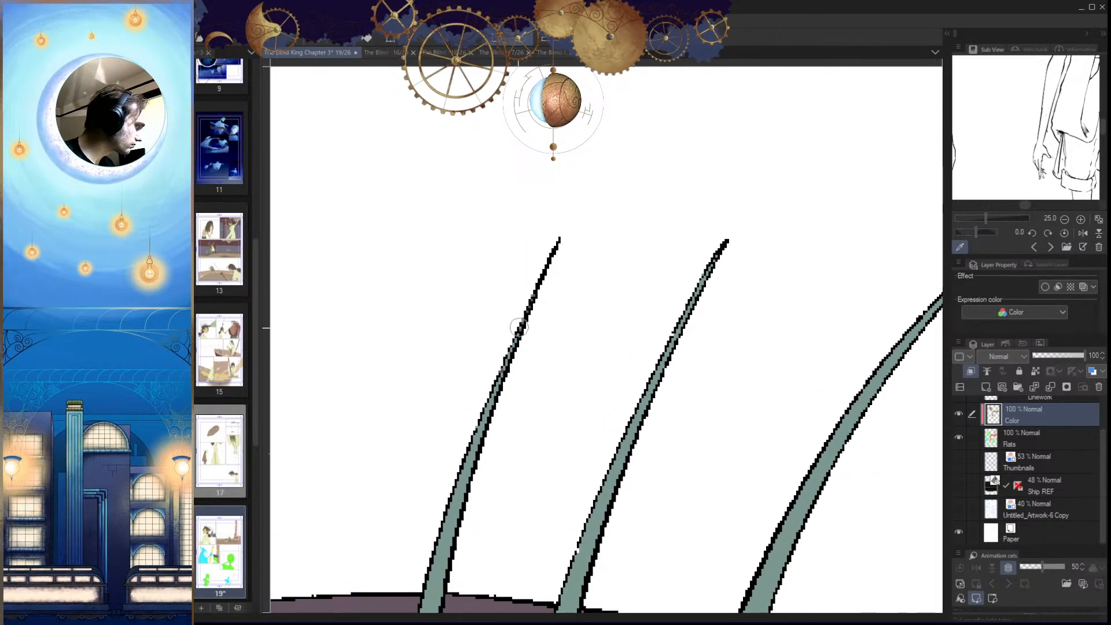
# Step: Switch to the page 16/26 document of The Blind King Chapter 3 and examine the hat's colours up close
pyautogui.moveTo(537, 393); pyautogui.dragTo(554, 436)
pyautogui.moveTo(647, 498); pyautogui.dragTo(512, 492)
pyautogui.moveTo(712, 509); pyautogui.dragTo(612, 446)
pyautogui.moveTo(540, 385); pyautogui.dragTo(541, 553)
pyautogui.moveTo(550, 463); pyautogui.dragTo(694, 458)
pyautogui.moveTo(835, 457); pyautogui.dragTo(681, 449)
pyautogui.moveTo(613, 451); pyautogui.dragTo(584, 457)
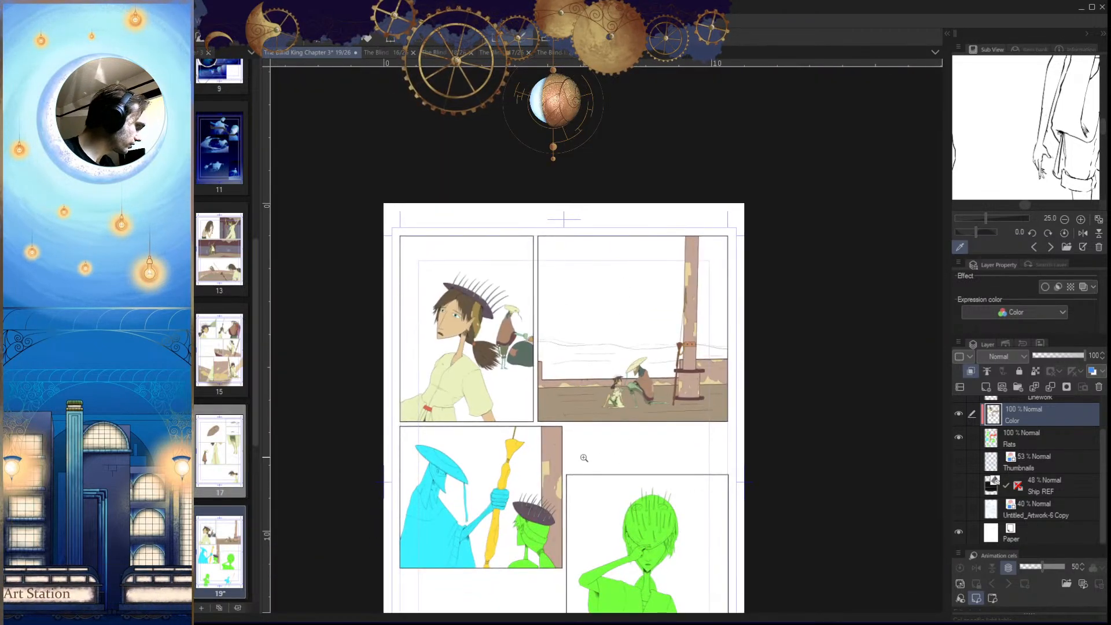
pyautogui.click(386, 53)
pyautogui.scroll(6, 578, 237)
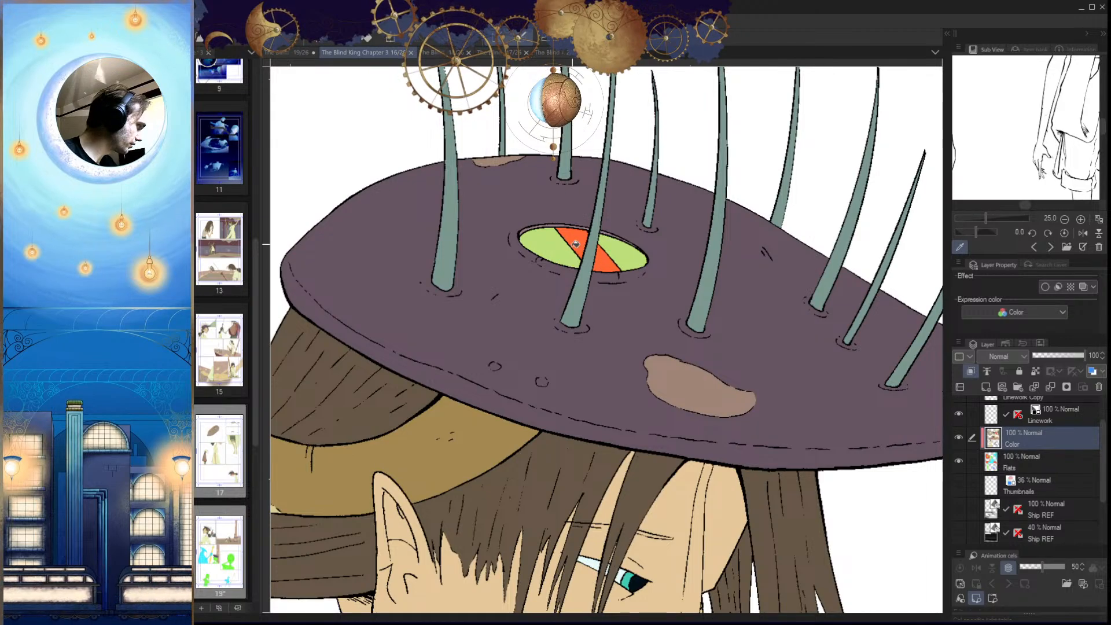
# Step: Return to the page 19/26 document and fill the two outer sections of the hat's front eye with light green
pyautogui.click(294, 53)
pyautogui.scroll(6, 583, 526)
pyautogui.moveTo(583, 527); pyautogui.dragTo(694, 518)
pyautogui.click(427, 467)
pyautogui.press('g')
pyautogui.click(439, 451)
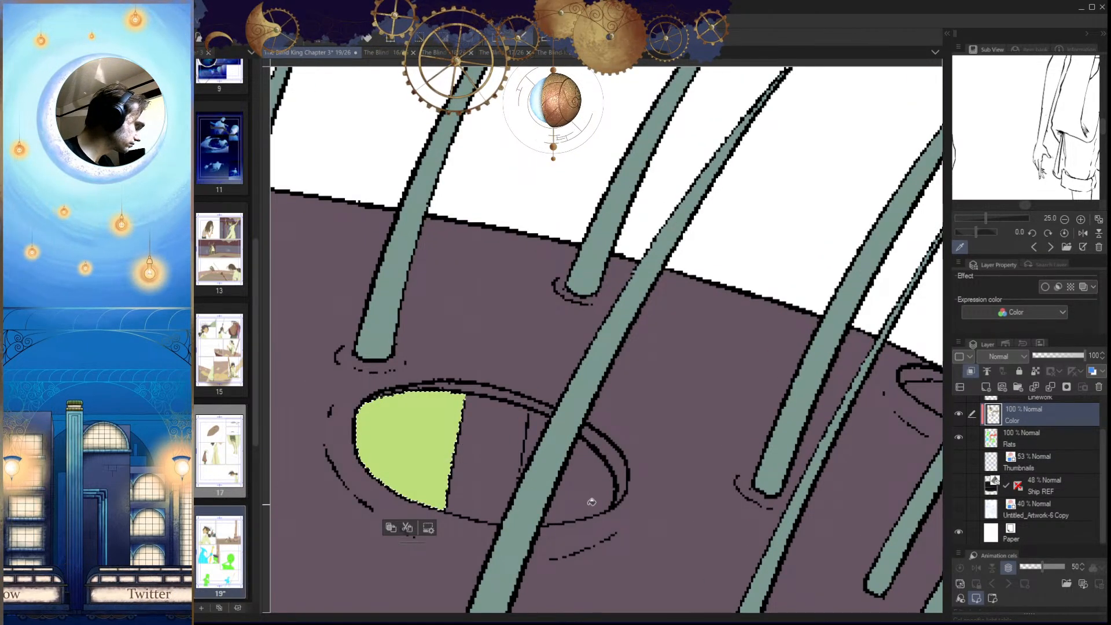
pyautogui.click(588, 491)
pyautogui.click(596, 515)
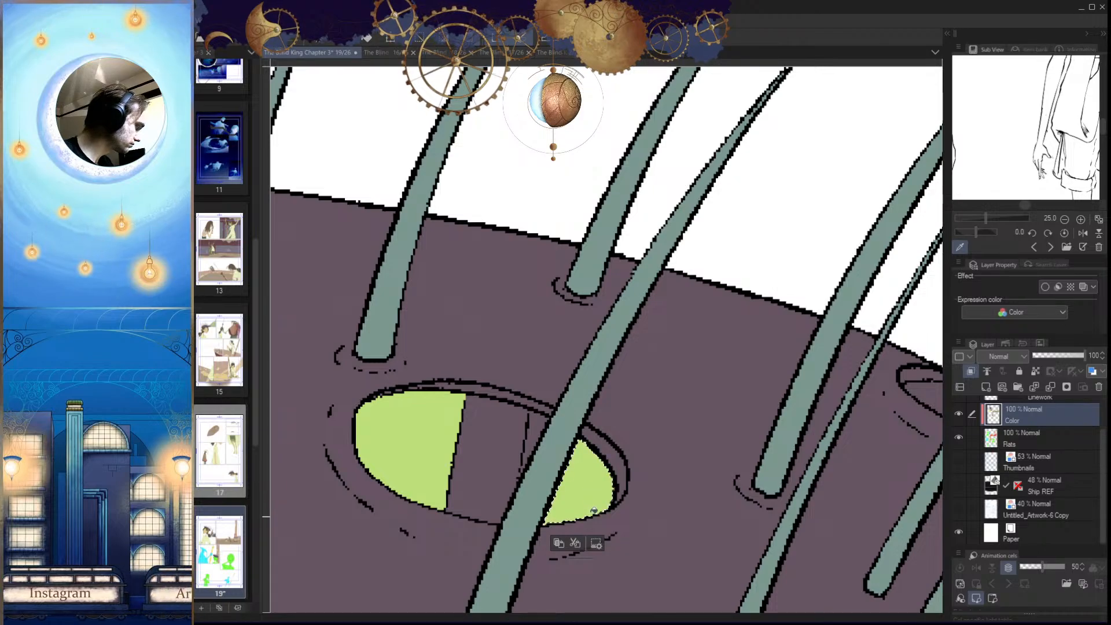
# Step: Fill the front eye's narrow sliver beside the spine with light green and its middle band with orange
pyautogui.click(528, 460)
pyautogui.click(528, 462)
pyautogui.hotkey('ctrl', 'd')
pyautogui.moveTo(529, 463)
pyautogui.mouseDown()
pyautogui.moveTo(556, 460)
pyautogui.moveTo(500, 511)
pyautogui.mouseUp()
pyautogui.moveTo(597, 475)
pyautogui.mouseDown()
pyautogui.moveTo(565, 479)
pyautogui.moveTo(611, 456)
pyautogui.mouseUp()
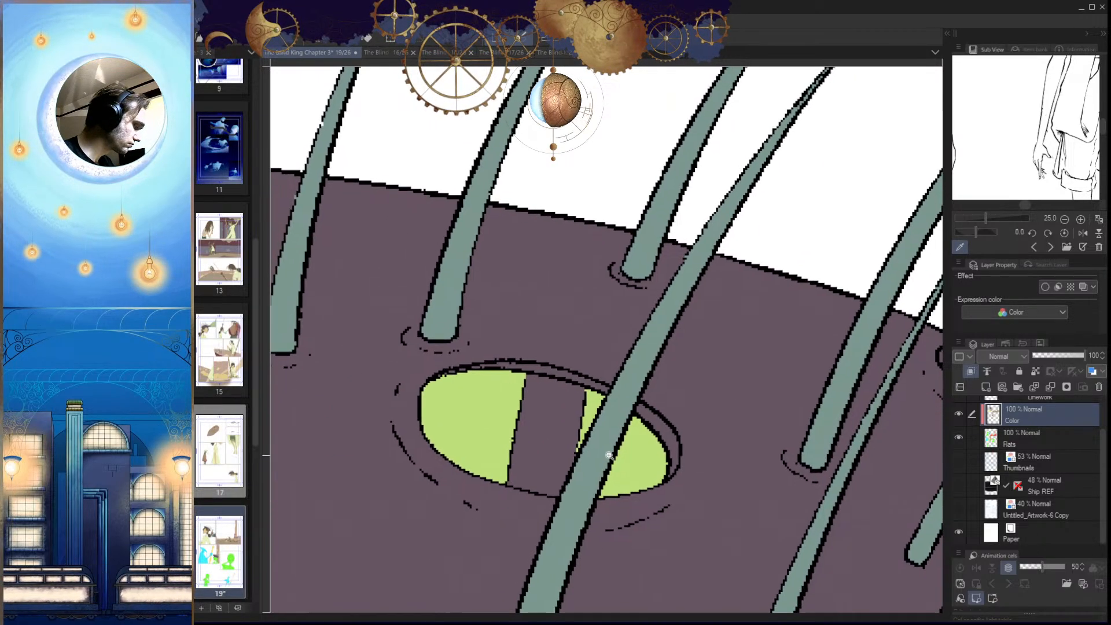
pyautogui.click(554, 445)
pyautogui.hotkey('alt', 'Delete')
pyautogui.hotkey('ctrl', 'd')
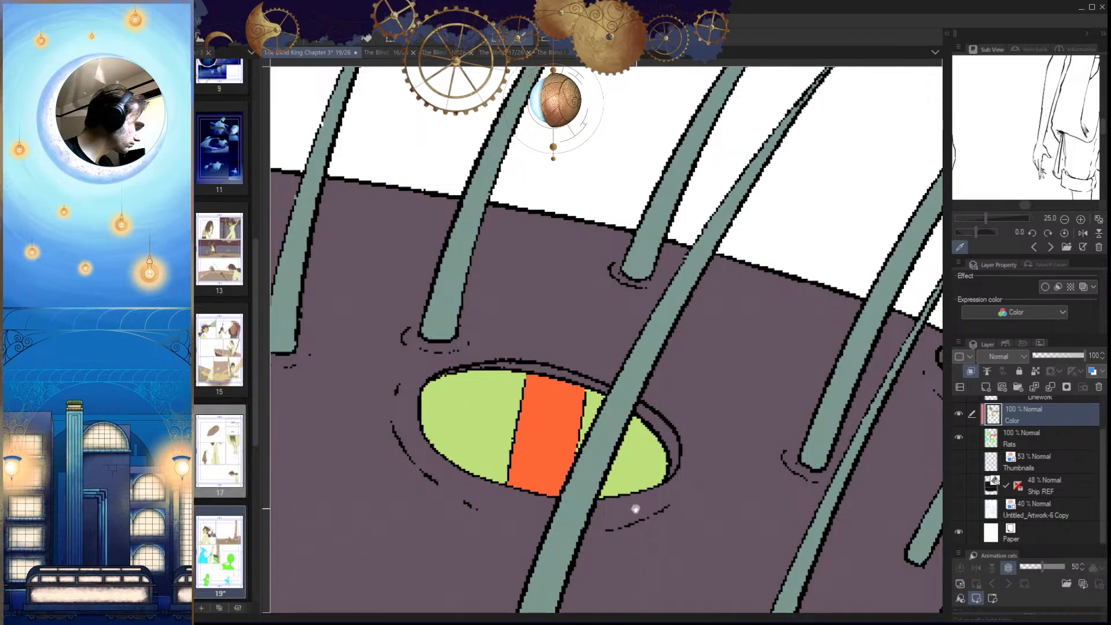
# Step: Fill the outer sections of the hat's second eye, near the panel's pillar, with light green
pyautogui.moveTo(637, 508); pyautogui.dragTo(628, 540)
pyautogui.moveTo(570, 464); pyautogui.dragTo(538, 475)
pyautogui.moveTo(636, 474); pyautogui.dragTo(677, 443)
pyautogui.click(527, 405)
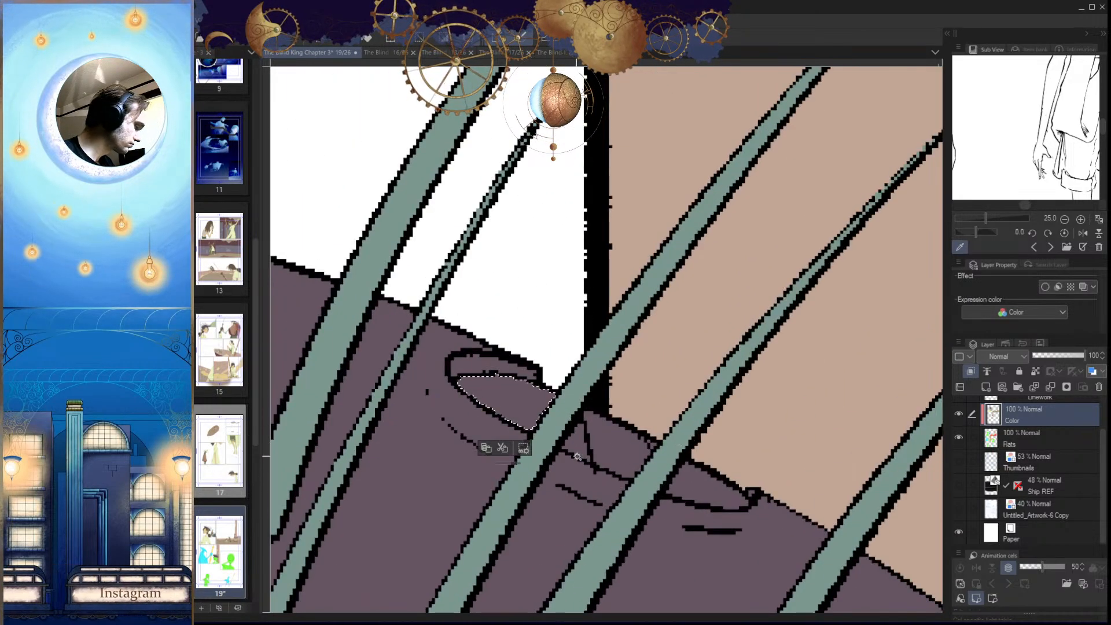
pyautogui.click(524, 398)
pyautogui.hotkey('ctrl', 'd')
pyautogui.moveTo(691, 470); pyautogui.dragTo(600, 410)
pyautogui.click(665, 463)
pyautogui.click(666, 463)
# Step: Complete the second eye's colours between the two spines, with light green beside its orange middle band
pyautogui.scroll(3, 609, 421)
pyautogui.press('p')
pyautogui.hotkey('ctrl', 'd')
pyautogui.moveTo(625, 449); pyautogui.dragTo(605, 463)
pyautogui.press('w')
pyautogui.click(593, 452)
pyautogui.press('g')
pyautogui.click(598, 457)
pyautogui.hotkey('ctrl', 'd')
pyautogui.scroll(-5, 625, 475)
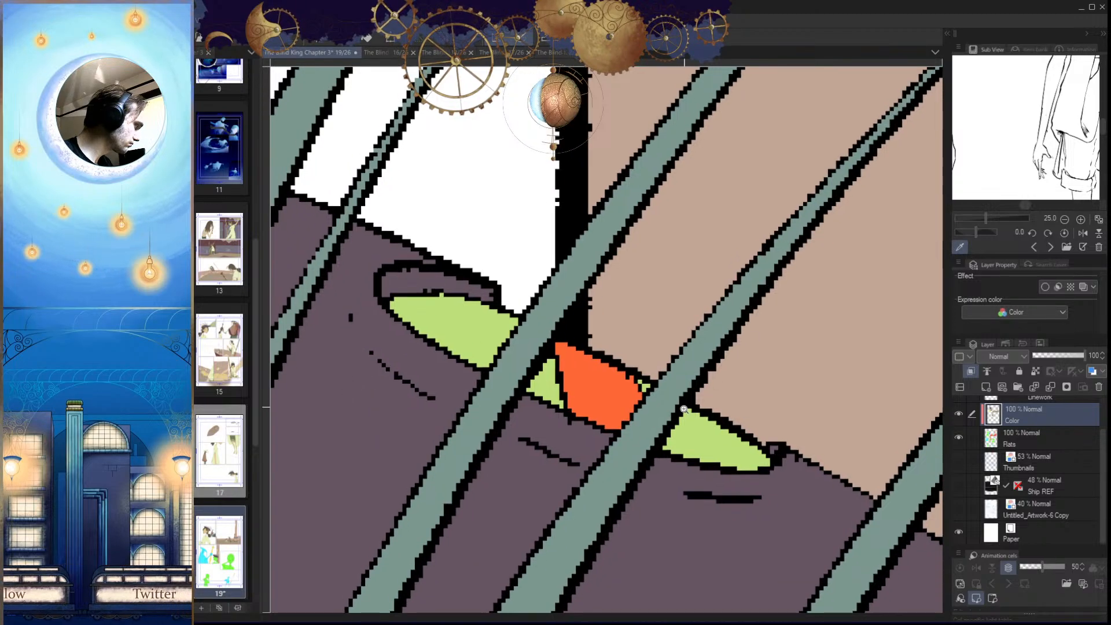
pyautogui.scroll(-5, 625, 368)
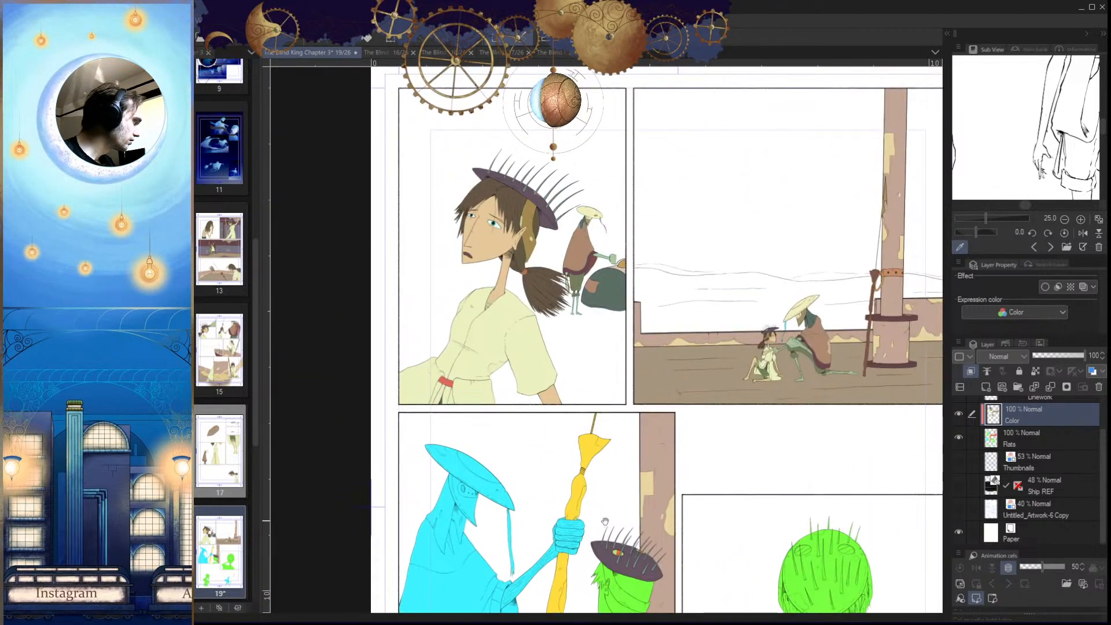
# Step: Check the eye's rim up close on page 16/26 and brush the front eye's rim on page 19 in light mauve
pyautogui.click(394, 53)
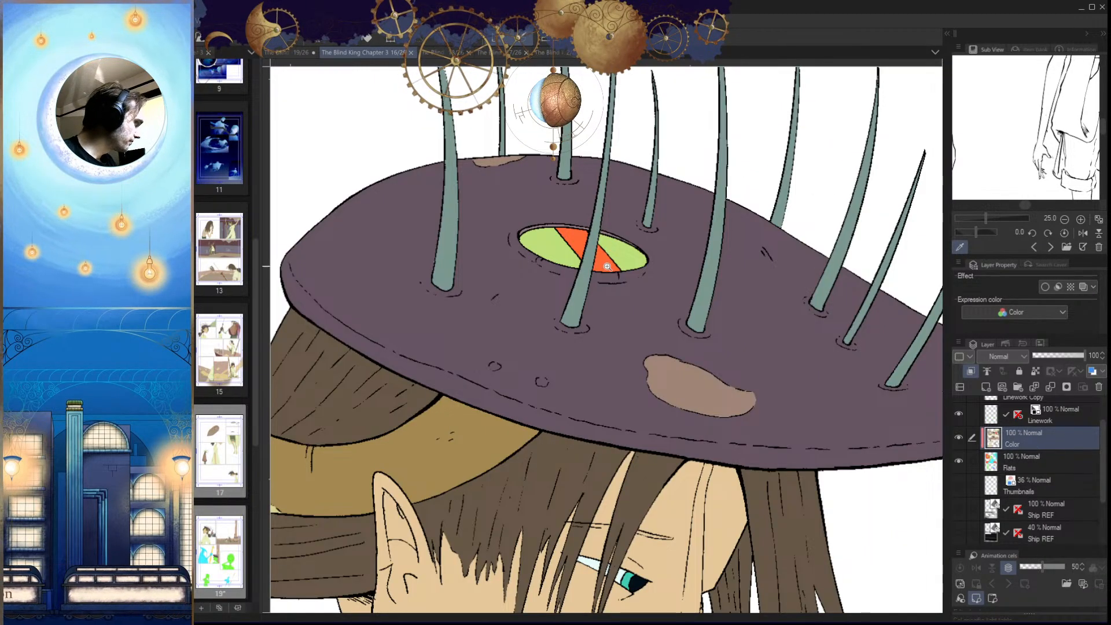
pyautogui.scroll(5, 570, 238)
pyautogui.click(292, 54)
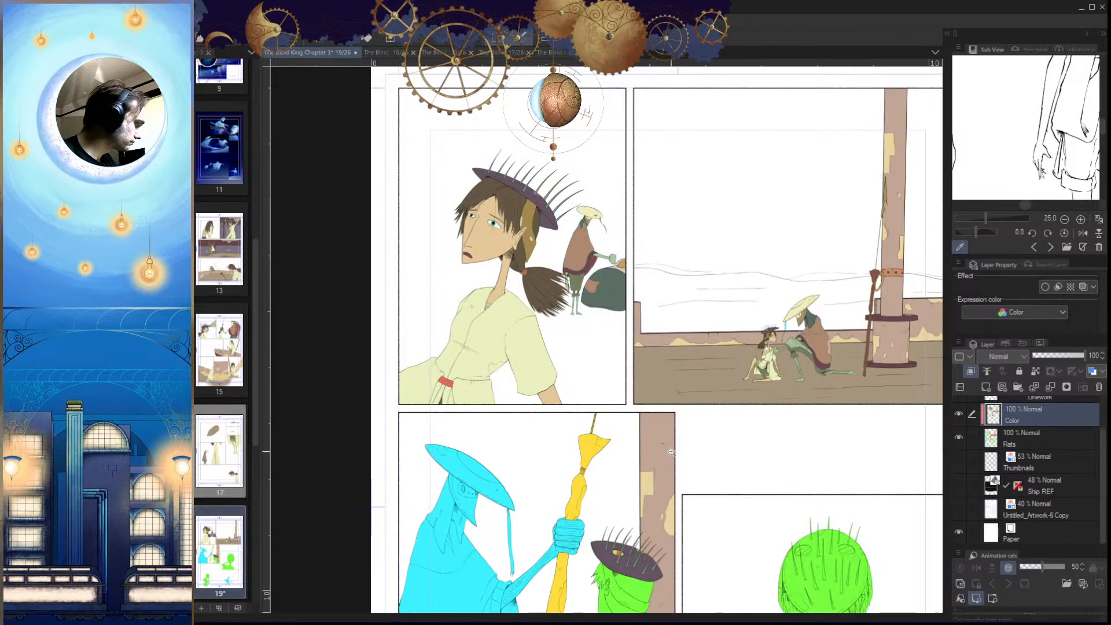
pyautogui.scroll(5, 655, 475)
pyautogui.scroll(3, 655, 475)
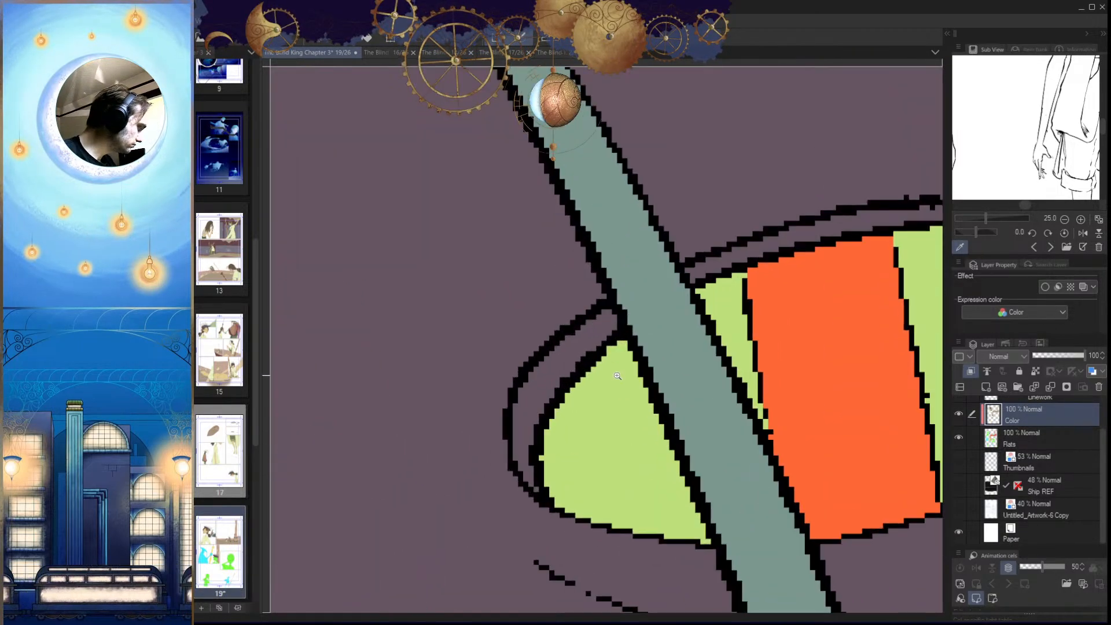
pyautogui.moveTo(612, 320)
pyautogui.mouseDown()
pyautogui.moveTo(572, 355)
pyautogui.moveTo(529, 438)
pyautogui.moveTo(560, 517)
pyautogui.moveTo(595, 326)
pyautogui.moveTo(512, 417)
pyautogui.moveTo(529, 482)
pyautogui.mouseUp()
pyautogui.moveTo(736, 381)
pyautogui.mouseDown()
pyautogui.moveTo(655, 427)
pyautogui.moveTo(532, 451)
pyautogui.mouseUp()
pyautogui.moveTo(833, 263)
pyautogui.mouseDown()
pyautogui.moveTo(799, 269)
pyautogui.moveTo(697, 279)
pyautogui.moveTo(592, 305)
pyautogui.moveTo(537, 338)
pyautogui.moveTo(622, 301)
pyautogui.moveTo(493, 341)
pyautogui.mouseUp()
pyautogui.moveTo(785, 346); pyautogui.dragTo(628, 361)
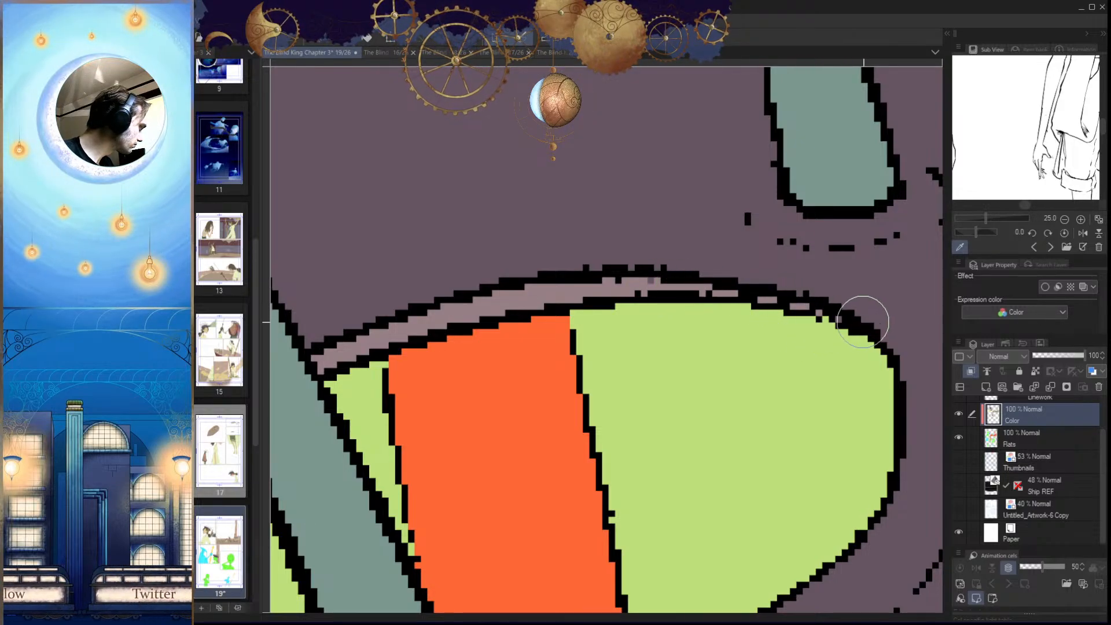
# Step: Brush the upper rim of the hat's second eye in the same light mauve
pyautogui.moveTo(702, 328)
pyautogui.mouseDown()
pyautogui.moveTo(746, 431)
pyautogui.moveTo(783, 468)
pyautogui.mouseUp()
pyautogui.scroll(8, 602, 384)
pyautogui.press('h')
pyautogui.scroll(3, 613, 263)
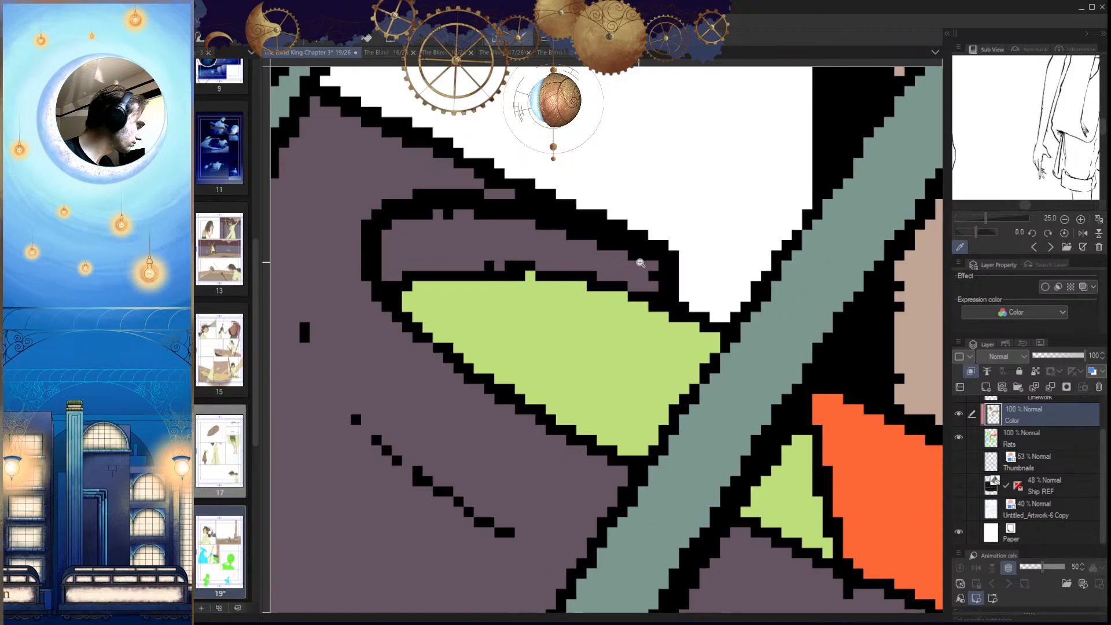
pyautogui.moveTo(639, 270)
pyautogui.mouseDown()
pyautogui.moveTo(446, 231)
pyautogui.moveTo(359, 255)
pyautogui.moveTo(474, 262)
pyautogui.moveTo(530, 228)
pyautogui.moveTo(446, 266)
pyautogui.moveTo(555, 243)
pyautogui.moveTo(566, 263)
pyautogui.moveTo(434, 198)
pyautogui.moveTo(446, 249)
pyautogui.moveTo(596, 272)
pyautogui.mouseUp()
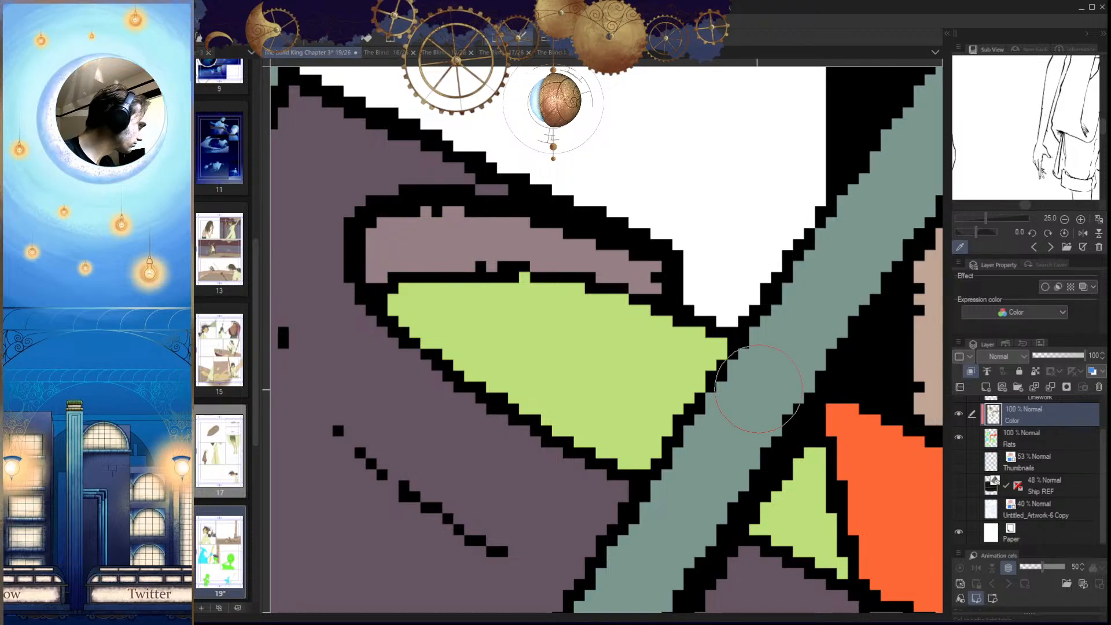
pyautogui.scroll(-4, 643, 453)
pyautogui.moveTo(643, 453); pyautogui.dragTo(600, 436)
pyautogui.moveTo(757, 437)
pyautogui.mouseDown()
pyautogui.moveTo(794, 427)
pyautogui.moveTo(775, 477)
pyautogui.moveTo(792, 417)
pyautogui.mouseUp()
pyautogui.scroll(-6, 644, 472)
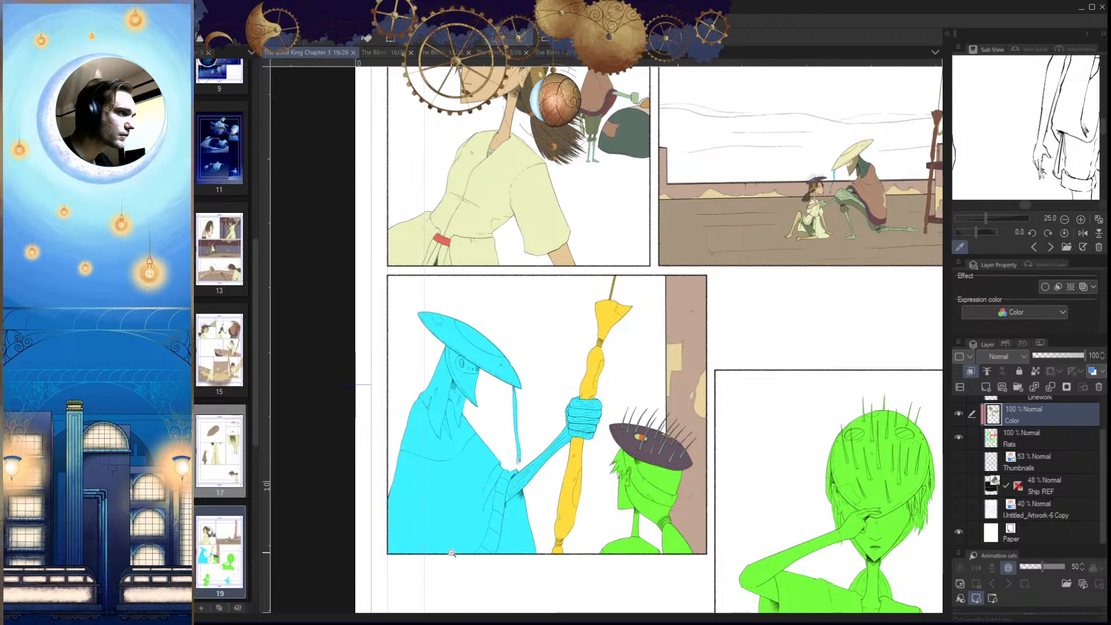
# Step: On the Flats layer, erase the stray green from the small notch between the green hair strands under the hat
pyautogui.scroll(5, 663, 482)
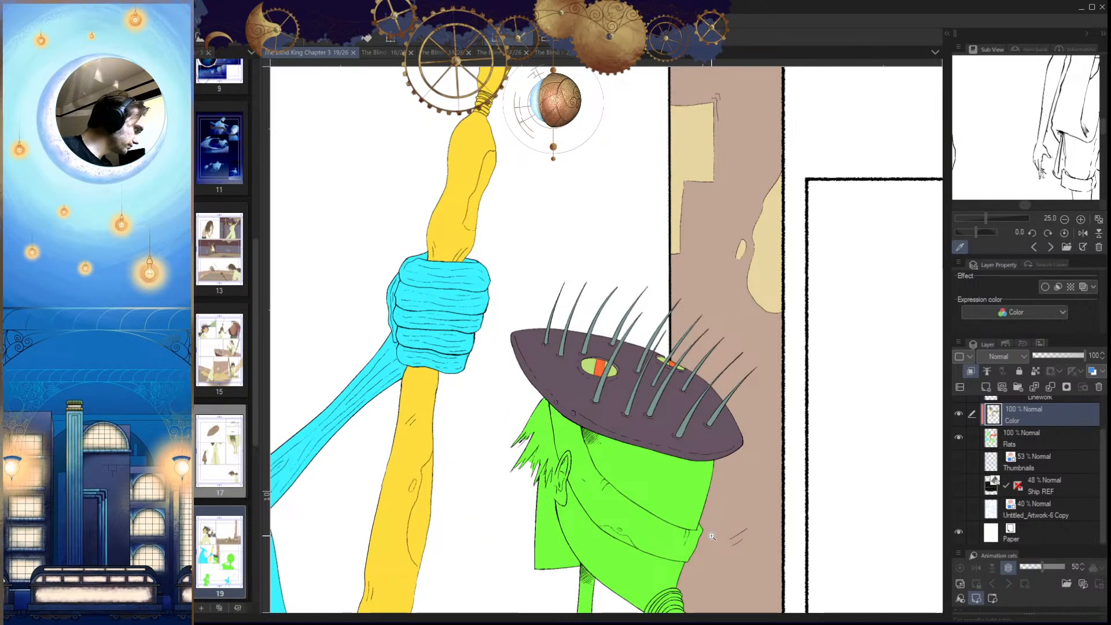
pyautogui.moveTo(671, 537); pyautogui.dragTo(699, 467)
pyautogui.press('h')
pyautogui.press('h')
pyautogui.moveTo(573, 399); pyautogui.dragTo(697, 494)
pyautogui.moveTo(593, 431); pyautogui.dragTo(611, 431)
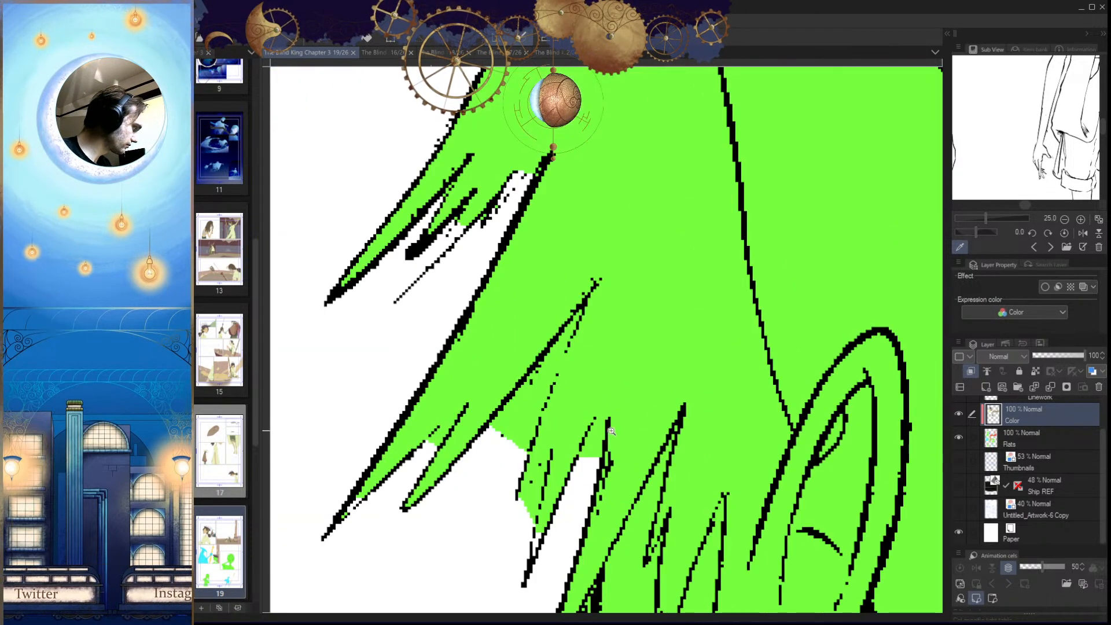
pyautogui.click(1034, 442)
pyautogui.moveTo(533, 499); pyautogui.dragTo(584, 418)
pyautogui.moveTo(585, 418); pyautogui.dragTo(616, 417)
pyautogui.moveTo(612, 364)
pyautogui.mouseDown()
pyautogui.moveTo(541, 473)
pyautogui.moveTo(597, 426)
pyautogui.moveTo(612, 365)
pyautogui.moveTo(587, 429)
pyautogui.mouseUp()
pyautogui.moveTo(601, 542); pyautogui.dragTo(594, 548)
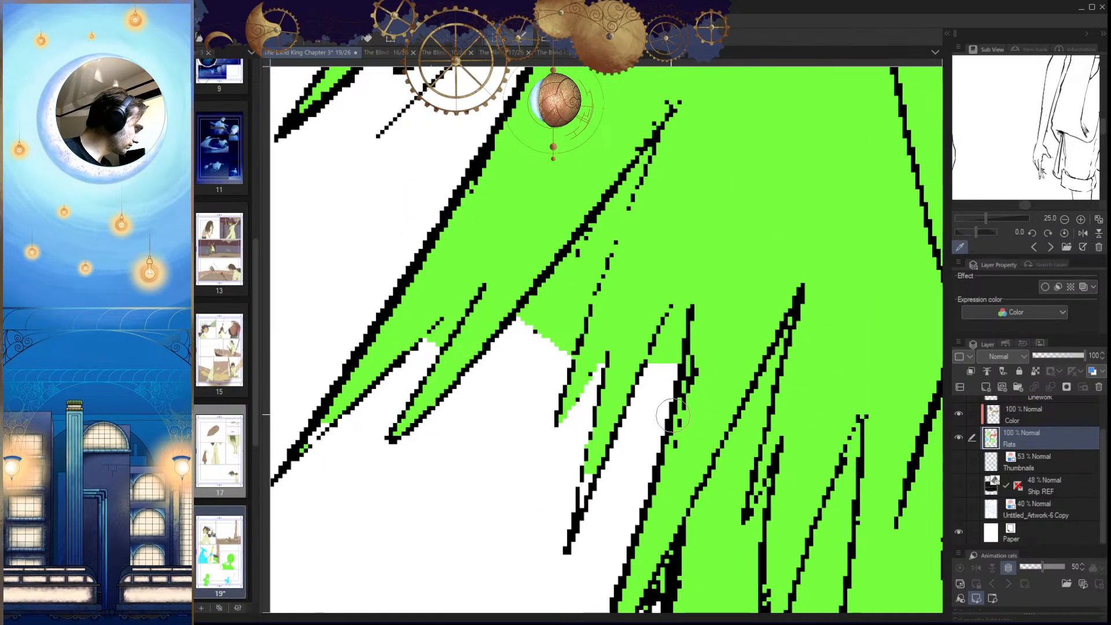
# Step: Erase the green up to the point of the wider gap between the hair strands
pyautogui.moveTo(681, 316); pyautogui.dragTo(642, 412)
pyautogui.moveTo(673, 346); pyautogui.dragTo(676, 364)
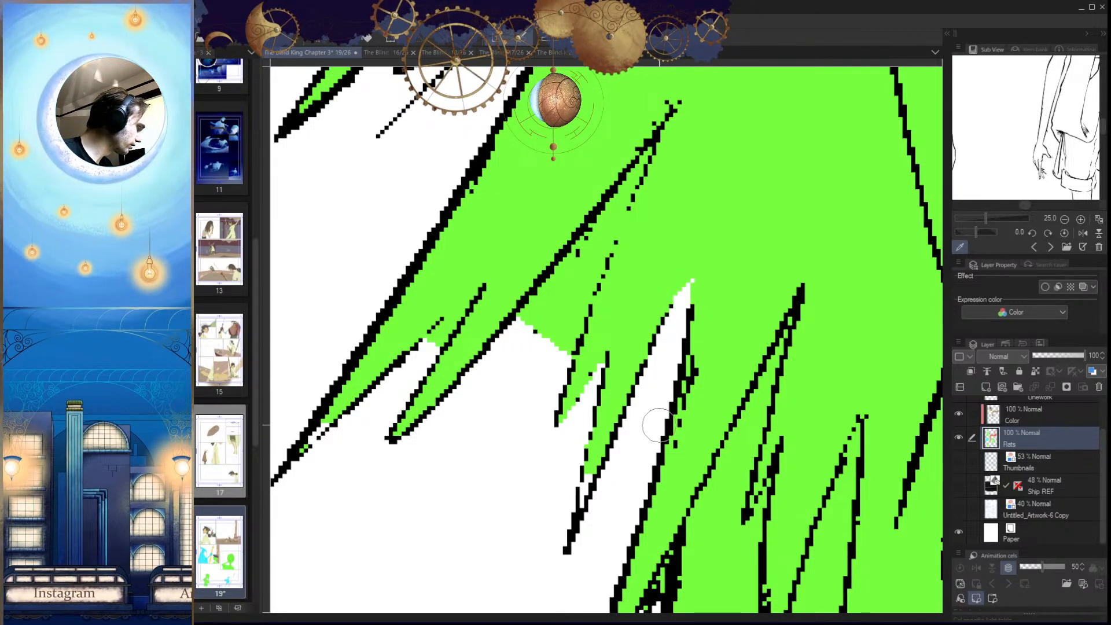
pyautogui.moveTo(658, 422); pyautogui.dragTo(646, 498)
pyautogui.moveTo(672, 346); pyautogui.dragTo(665, 375)
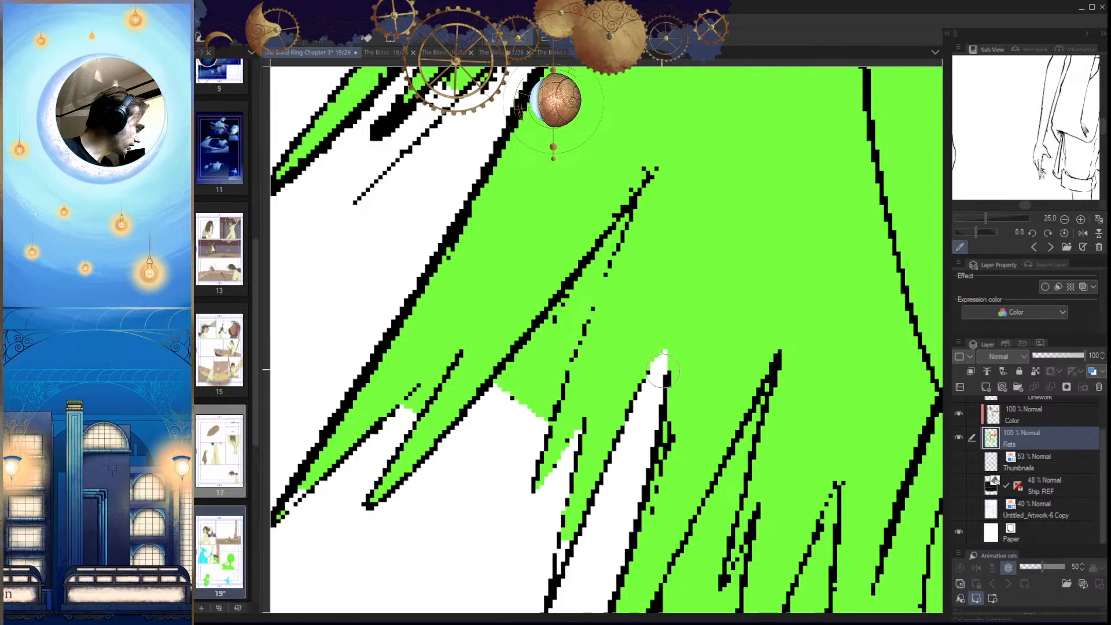
pyautogui.moveTo(652, 450); pyautogui.dragTo(635, 457)
pyautogui.moveTo(640, 451); pyautogui.dragTo(685, 445)
pyautogui.moveTo(613, 436); pyautogui.dragTo(569, 570)
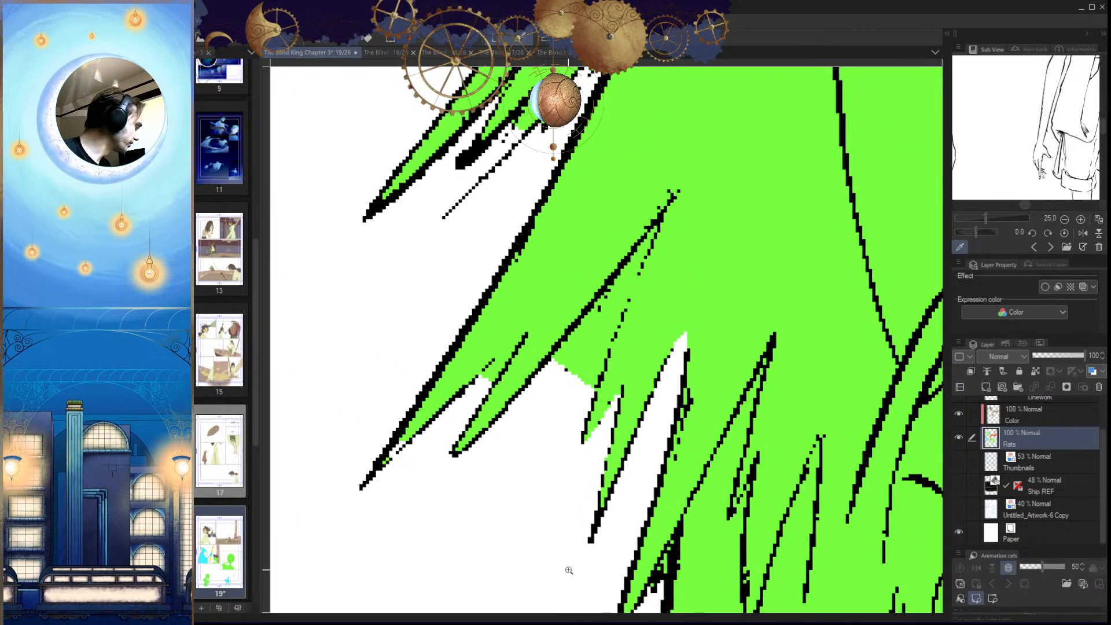
# Step: Erase the green from the long gap beneath the diagonal hair strand
pyautogui.moveTo(644, 428)
pyautogui.mouseDown()
pyautogui.moveTo(659, 504)
pyautogui.moveTo(628, 440)
pyautogui.moveTo(593, 469)
pyautogui.moveTo(678, 289)
pyautogui.moveTo(679, 308)
pyautogui.moveTo(533, 513)
pyautogui.mouseUp()
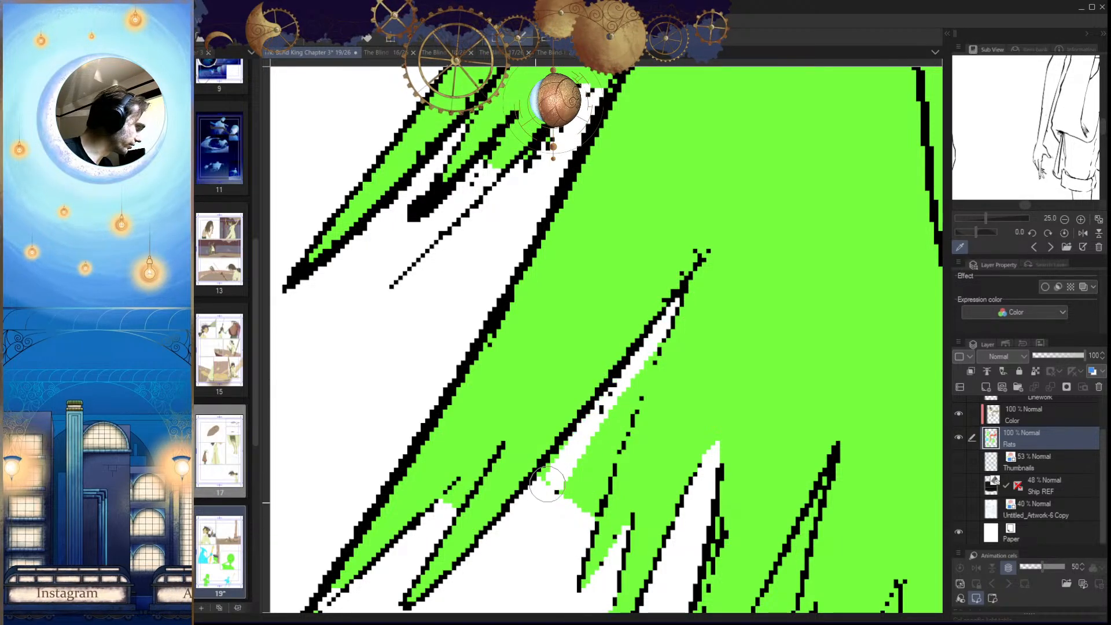
pyautogui.moveTo(558, 459); pyautogui.dragTo(540, 484)
pyautogui.moveTo(660, 331); pyautogui.dragTo(572, 548)
pyautogui.moveTo(603, 433); pyautogui.dragTo(567, 491)
pyautogui.moveTo(687, 463)
pyautogui.mouseDown()
pyautogui.moveTo(657, 511)
pyautogui.moveTo(715, 487)
pyautogui.moveTo(710, 473)
pyautogui.moveTo(656, 530)
pyautogui.mouseUp()
# Step: On the Color layer, start a polyline selection from the strands by the ear up the hair's inner edge to the hat
pyautogui.click(1029, 417)
pyautogui.moveTo(786, 461); pyautogui.dragTo(685, 560)
pyautogui.moveTo(526, 284); pyautogui.dragTo(593, 232)
pyautogui.moveTo(578, 352); pyautogui.dragTo(494, 428)
pyautogui.moveTo(650, 587); pyautogui.dragTo(644, 558)
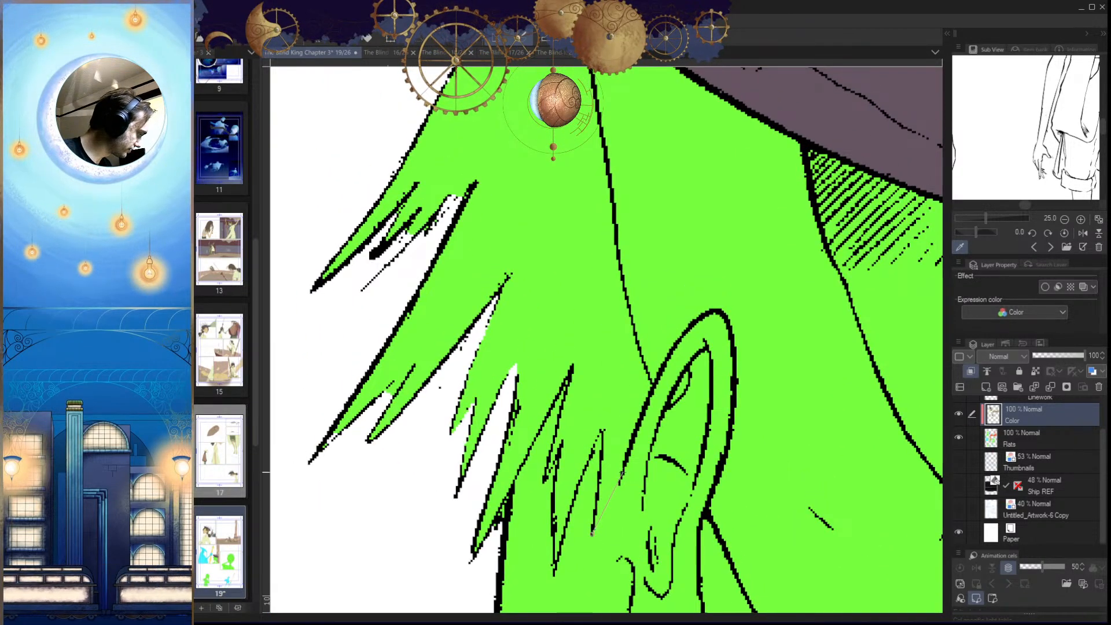
pyautogui.moveTo(649, 385); pyautogui.dragTo(644, 463)
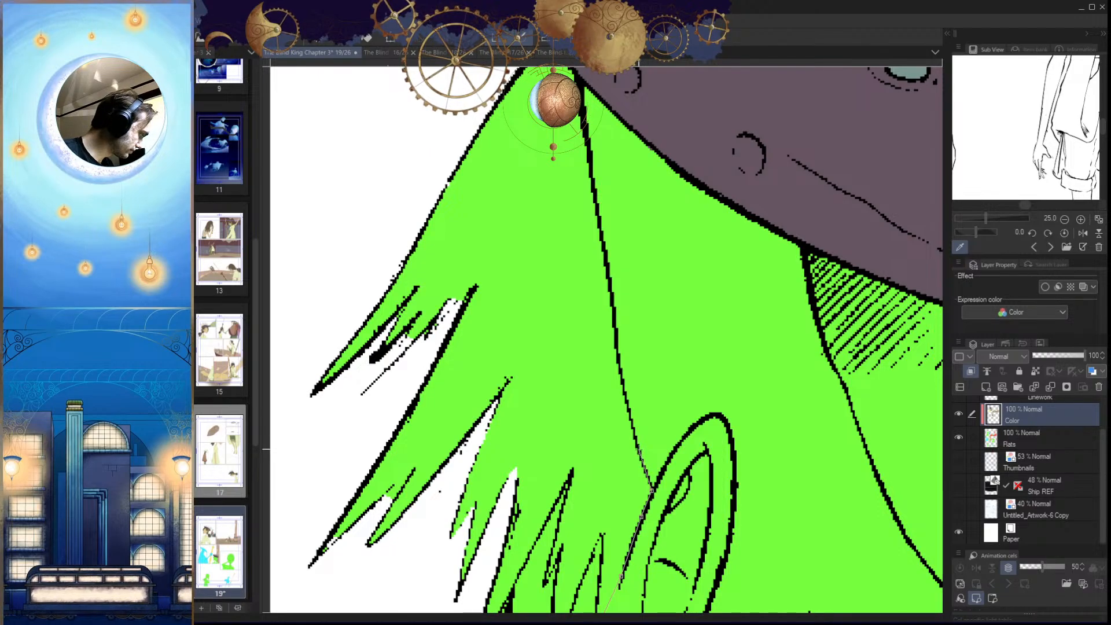
pyautogui.moveTo(624, 400); pyautogui.dragTo(632, 486)
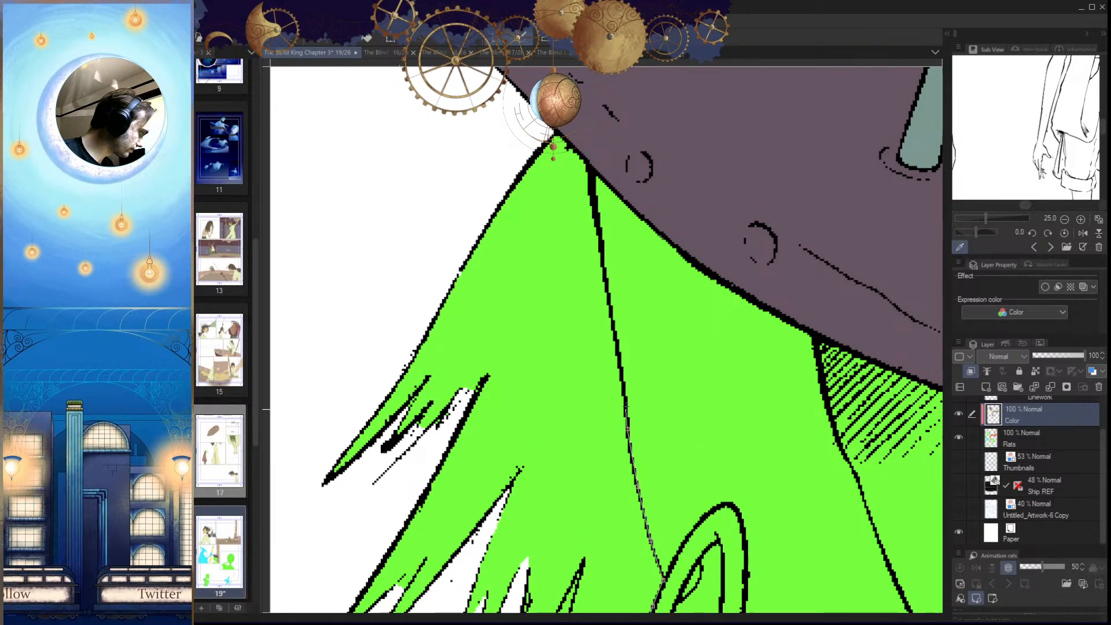
pyautogui.moveTo(604, 282); pyautogui.dragTo(616, 382)
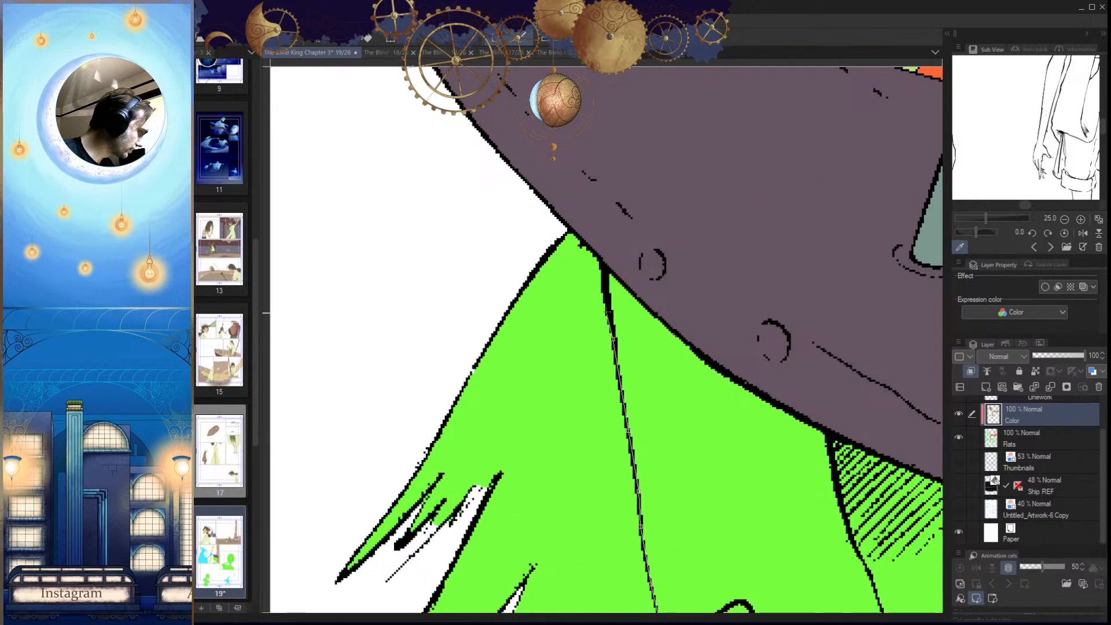
# Step: Continue the selection around the outside of the hair and close it along the strand tips beside the ear
pyautogui.click(593, 230)
pyautogui.click(545, 206)
pyautogui.click(489, 246)
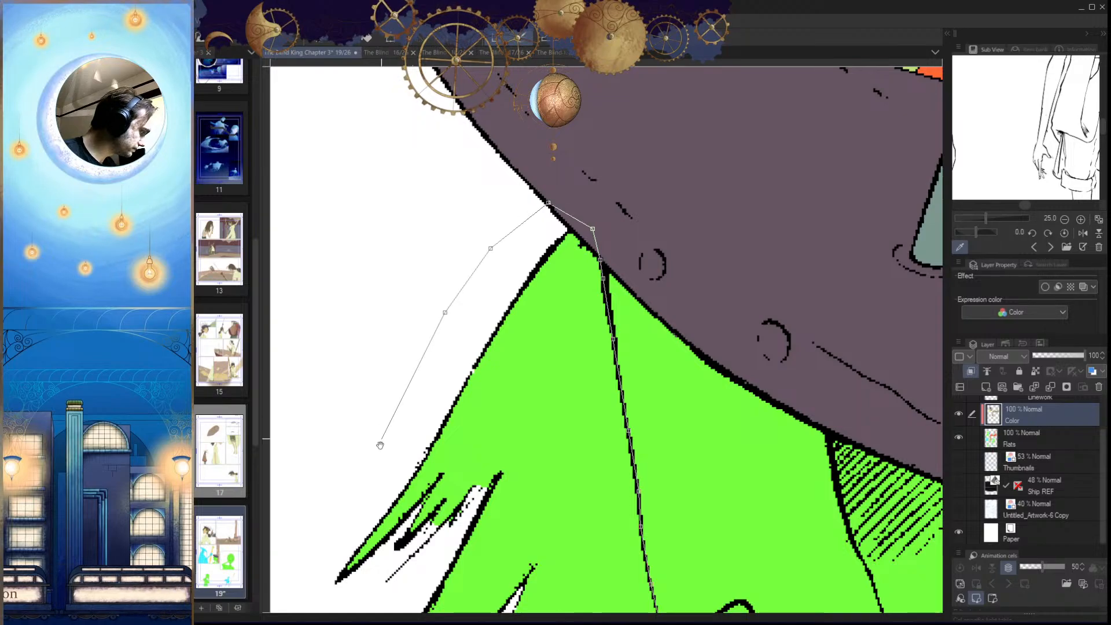
pyautogui.moveTo(379, 452); pyautogui.dragTo(499, 245)
pyautogui.click(388, 365)
pyautogui.moveTo(371, 492); pyautogui.dragTo(396, 353)
pyautogui.click(423, 511)
pyautogui.click(521, 558)
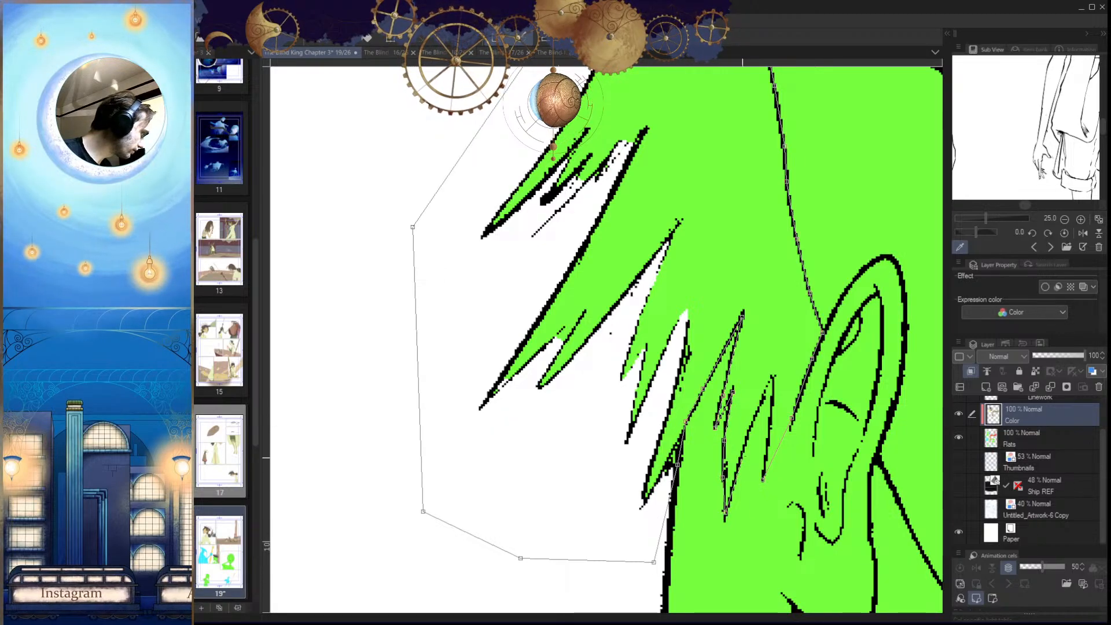
pyautogui.click(762, 480)
pyautogui.moveTo(654, 370)
pyautogui.mouseDown()
pyautogui.moveTo(649, 431)
pyautogui.moveTo(688, 419)
pyautogui.mouseUp()
# Step: On the Flats layer, erase the leftover green between the outer hair strands and around the upper tuft's fine lines
pyautogui.scroll(4, 605, 393)
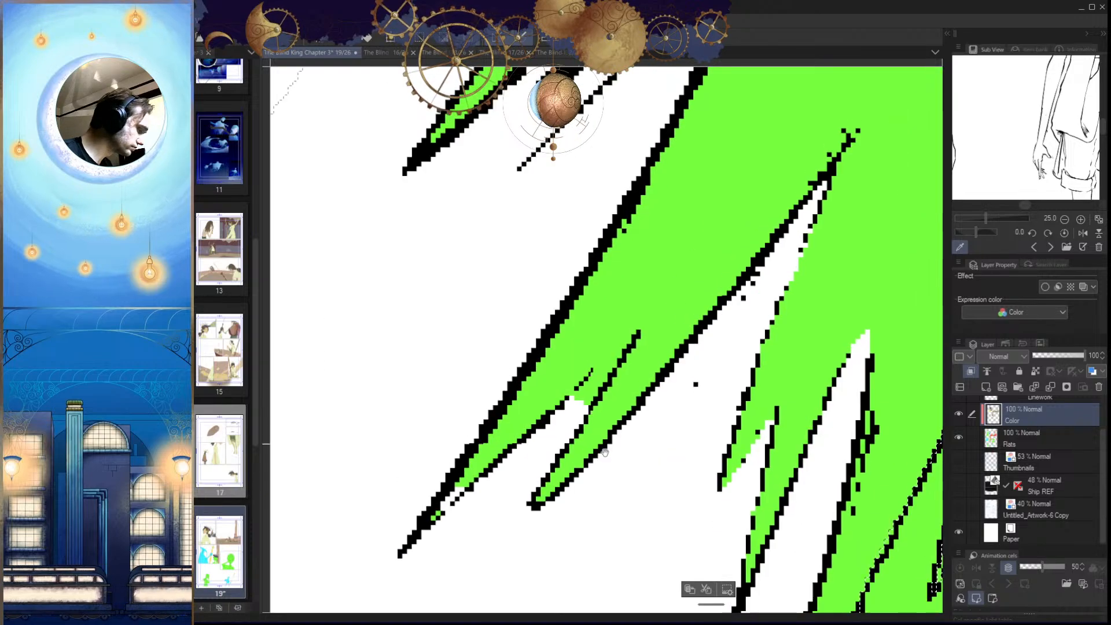
pyautogui.moveTo(604, 441); pyautogui.dragTo(601, 524)
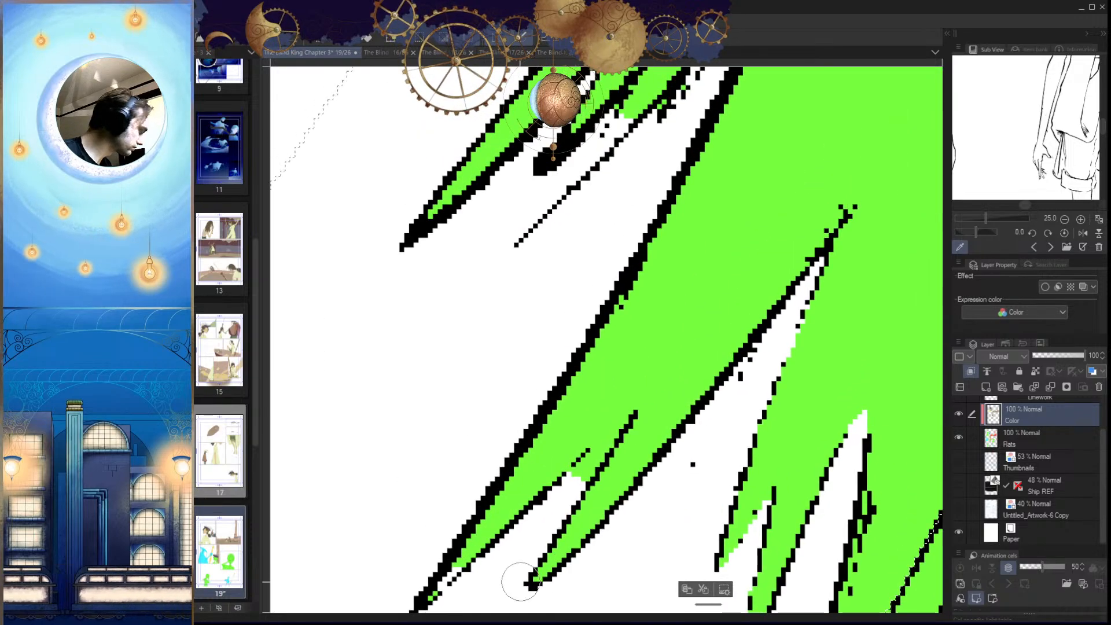
pyautogui.click(1009, 445)
pyautogui.moveTo(570, 490)
pyautogui.mouseDown()
pyautogui.moveTo(625, 437)
pyautogui.moveTo(576, 487)
pyautogui.moveTo(604, 445)
pyautogui.mouseUp()
pyautogui.moveTo(549, 517); pyautogui.dragTo(600, 457)
pyautogui.moveTo(662, 232); pyautogui.dragTo(620, 533)
pyautogui.moveTo(639, 338)
pyautogui.mouseDown()
pyautogui.moveTo(569, 427)
pyautogui.moveTo(541, 403)
pyautogui.mouseUp()
pyautogui.moveTo(654, 440)
pyautogui.mouseDown()
pyautogui.moveTo(626, 416)
pyautogui.moveTo(703, 413)
pyautogui.mouseUp()
pyautogui.moveTo(581, 343); pyautogui.dragTo(560, 376)
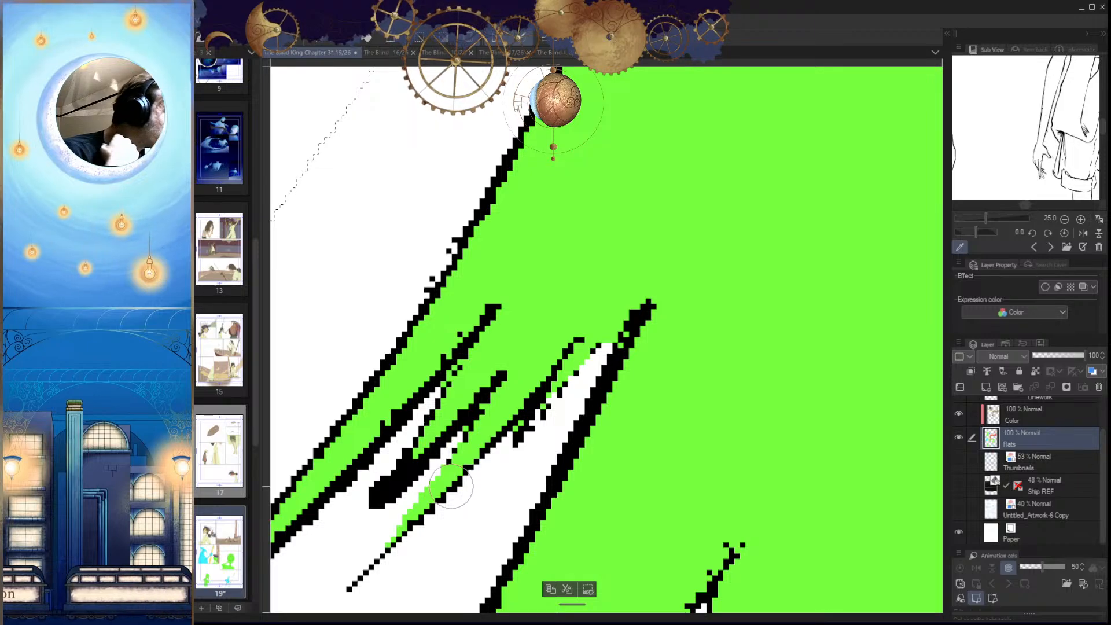
pyautogui.moveTo(623, 423); pyautogui.dragTo(608, 459)
# Step: Fill the selected hair with brown on the Color layer, deselect it, and touch up the strands beside the ear
pyautogui.click(1043, 419)
pyautogui.hotkey('alt', 'Delete')
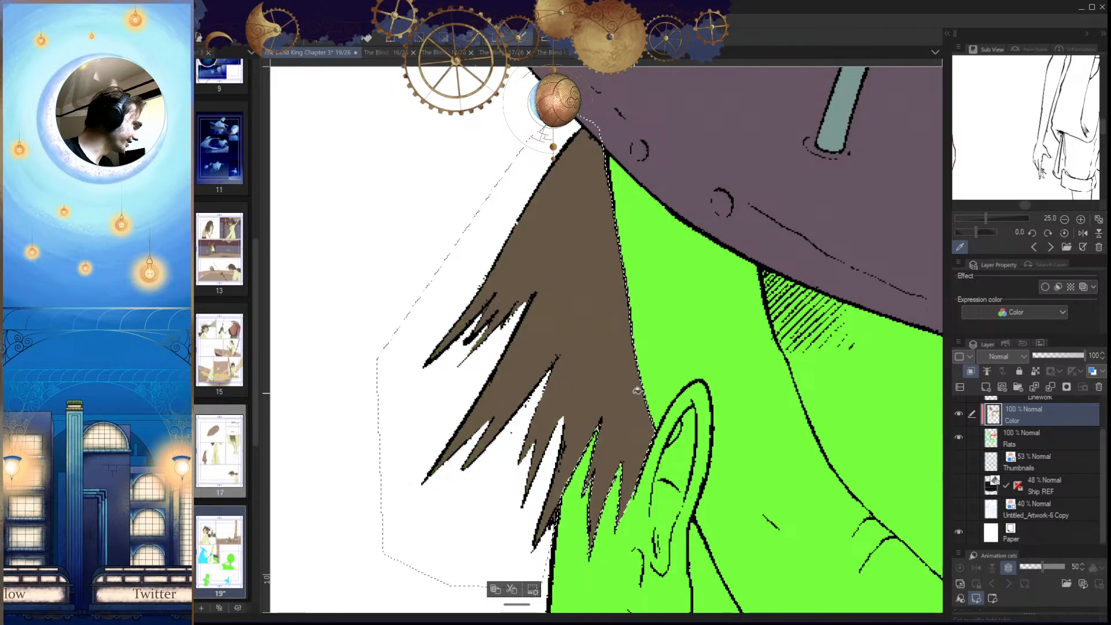
pyautogui.hotkey('ctrl', 'd')
pyautogui.moveTo(692, 460); pyautogui.dragTo(670, 520)
pyautogui.moveTo(635, 467); pyautogui.dragTo(620, 490)
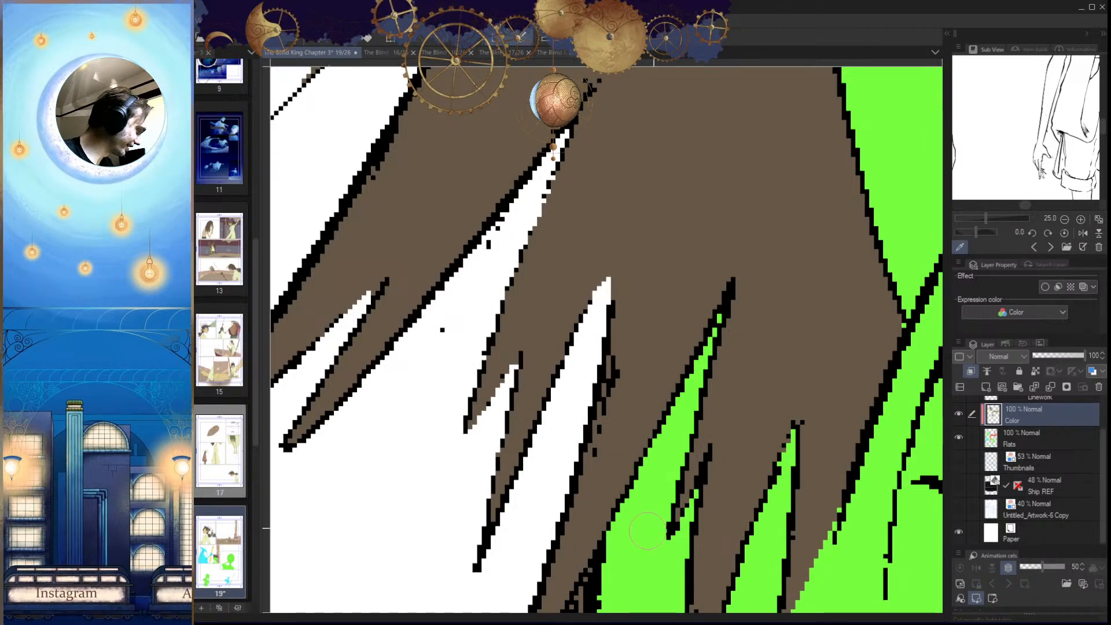
pyautogui.moveTo(757, 507); pyautogui.dragTo(711, 498)
pyautogui.moveTo(739, 430)
pyautogui.mouseDown()
pyautogui.moveTo(707, 448)
pyautogui.moveTo(730, 457)
pyautogui.moveTo(702, 493)
pyautogui.moveTo(654, 499)
pyautogui.mouseUp()
pyautogui.moveTo(717, 463)
pyautogui.mouseDown()
pyautogui.moveTo(692, 475)
pyautogui.moveTo(689, 520)
pyautogui.mouseUp()
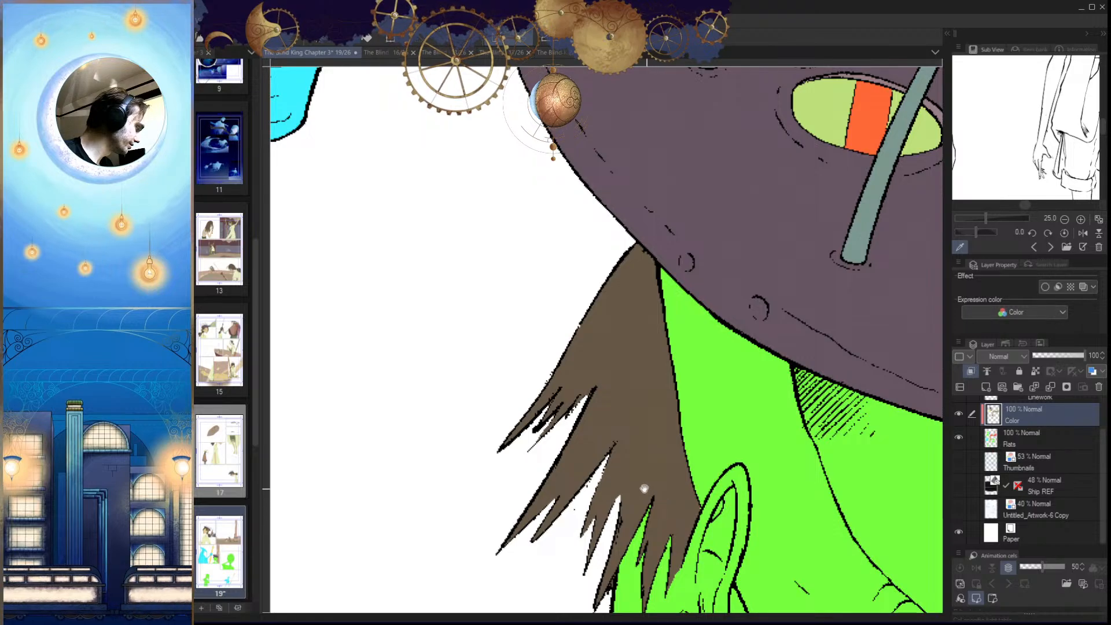
# Step: Touch up the small gap along the outer edge of the hair, working on the Flats layer
pyautogui.moveTo(646, 490); pyautogui.dragTo(639, 521)
pyautogui.moveTo(581, 380); pyautogui.dragTo(615, 340)
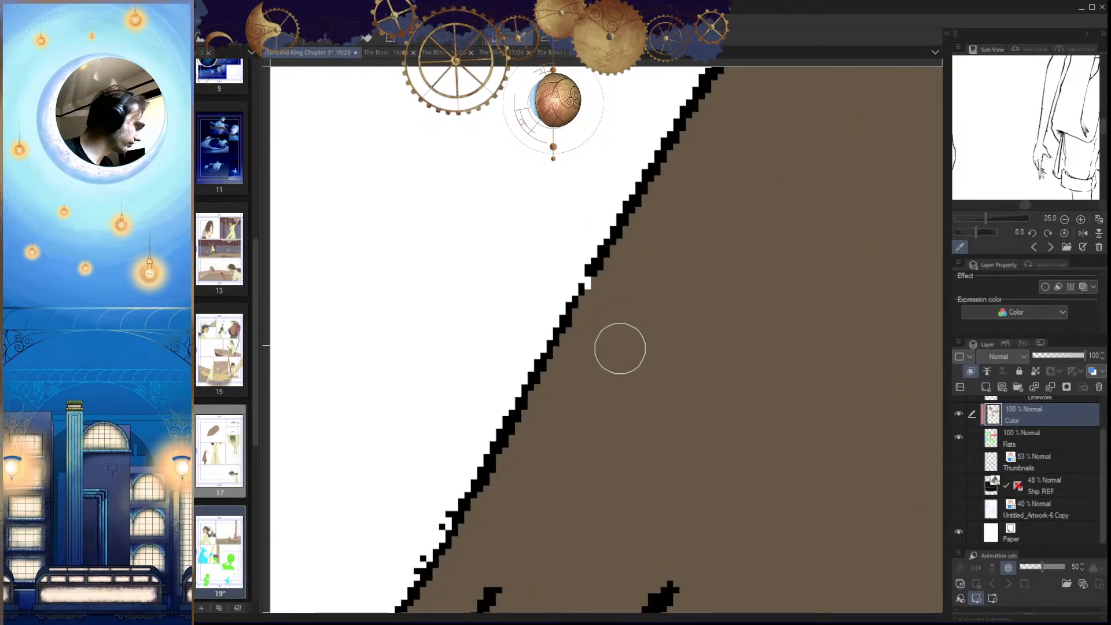
pyautogui.moveTo(606, 278); pyautogui.dragTo(576, 320)
pyautogui.hotkey('ctrl', 'z')
pyautogui.click(1036, 439)
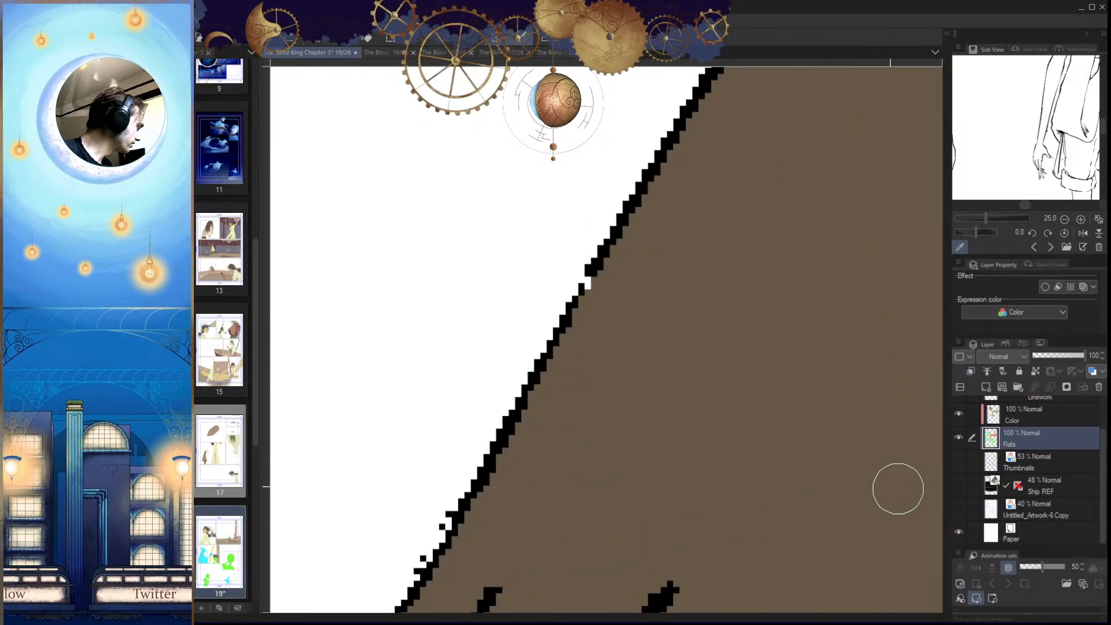
pyautogui.moveTo(592, 276); pyautogui.dragTo(572, 327)
pyautogui.hotkey('ctrl', 'z')
pyautogui.moveTo(597, 275); pyautogui.dragTo(567, 348)
# Step: On the Color layer, select the green hair area below the headband, fill it with brown and deselect
pyautogui.moveTo(677, 463)
pyautogui.mouseDown()
pyautogui.moveTo(641, 472)
pyautogui.moveTo(599, 418)
pyautogui.mouseUp()
pyautogui.moveTo(721, 564)
pyautogui.mouseDown()
pyautogui.moveTo(710, 475)
pyautogui.moveTo(738, 463)
pyautogui.mouseUp()
pyautogui.press('h')
pyautogui.moveTo(633, 381)
pyautogui.mouseDown()
pyautogui.moveTo(707, 369)
pyautogui.moveTo(633, 379)
pyautogui.mouseUp()
pyautogui.moveTo(500, 580); pyautogui.dragTo(649, 474)
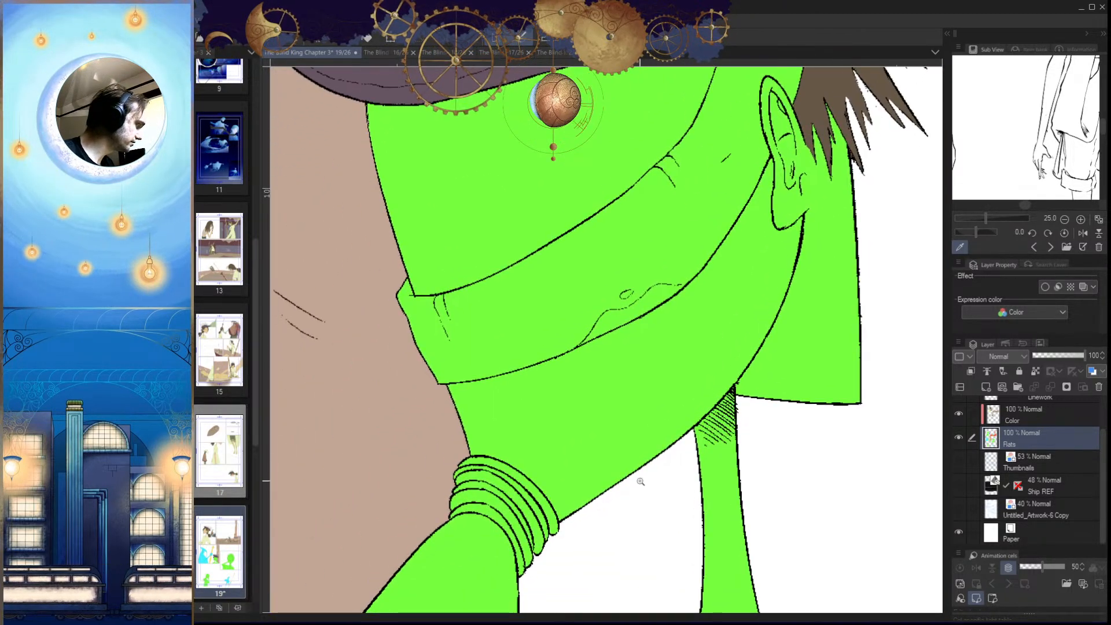
pyautogui.click(1035, 416)
pyautogui.moveTo(567, 427); pyautogui.dragTo(633, 405)
pyautogui.moveTo(560, 406)
pyautogui.mouseDown()
pyautogui.moveTo(677, 449)
pyautogui.moveTo(600, 464)
pyautogui.moveTo(591, 517)
pyautogui.mouseUp()
pyautogui.click(657, 445)
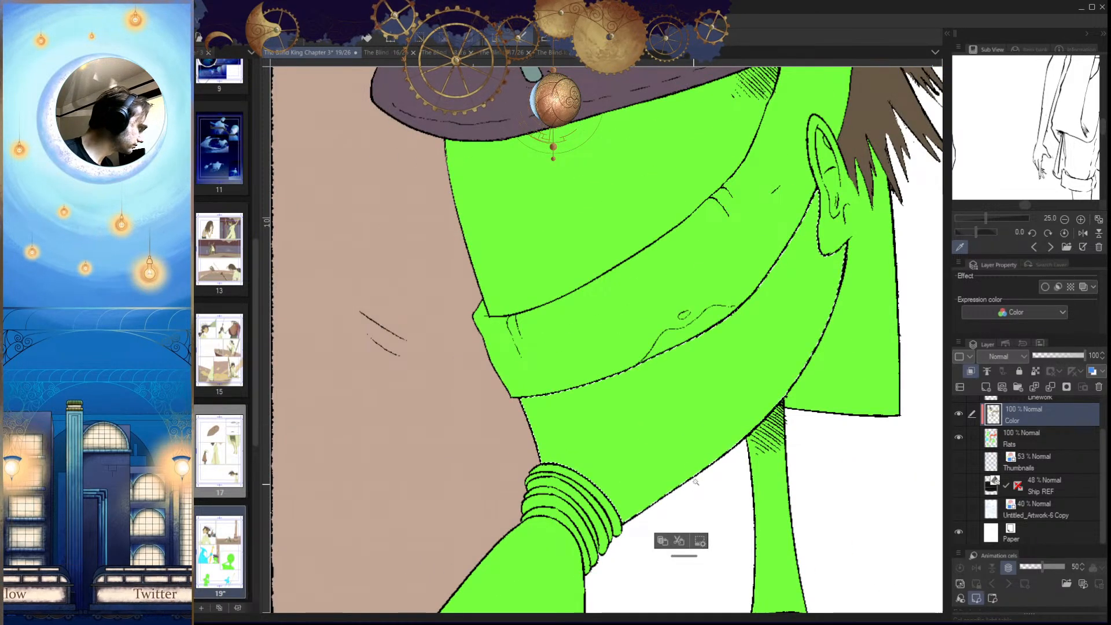
pyautogui.hotkey('alt', 'Delete')
pyautogui.hotkey('ctrl', 'd')
# Step: Select the green hair area between the headband and the hat, fill it with brown and deselect
pyautogui.moveTo(728, 408); pyautogui.dragTo(675, 537)
pyautogui.click(610, 300)
pyautogui.hotkey('alt', 'Delete')
pyautogui.hotkey('ctrl', 'd')
# Step: Outline the hatched shadow area under the hat brim with a polyline selection, fill its leftover green with brown and deselect
pyautogui.moveTo(673, 280)
pyautogui.mouseDown()
pyautogui.moveTo(670, 312)
pyautogui.moveTo(540, 459)
pyautogui.moveTo(626, 418)
pyautogui.mouseUp()
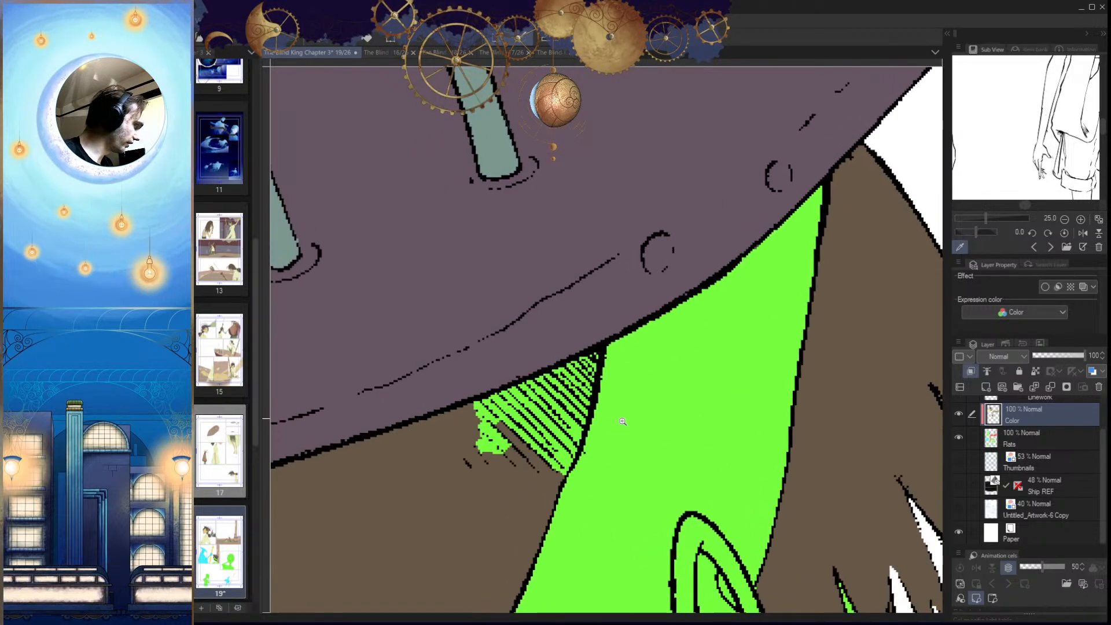
pyautogui.click(563, 486)
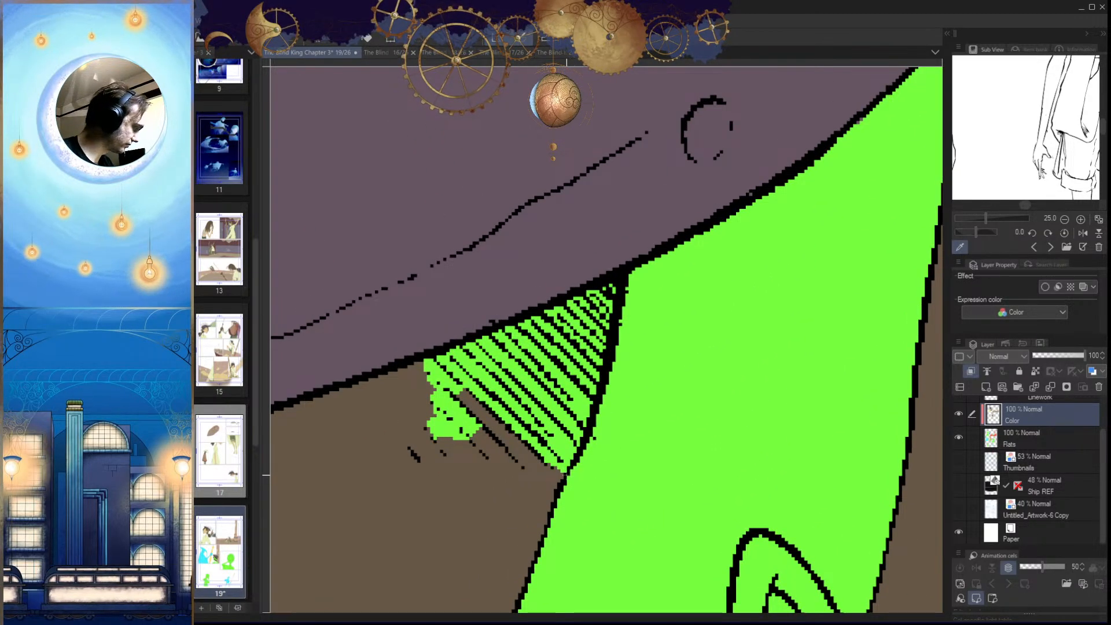
pyautogui.click(417, 326)
pyautogui.click(360, 385)
pyautogui.click(369, 469)
pyautogui.click(424, 496)
pyautogui.click(562, 483)
pyautogui.hotkey('alt', 'Delete')
pyautogui.hotkey('ctrl', 'd')
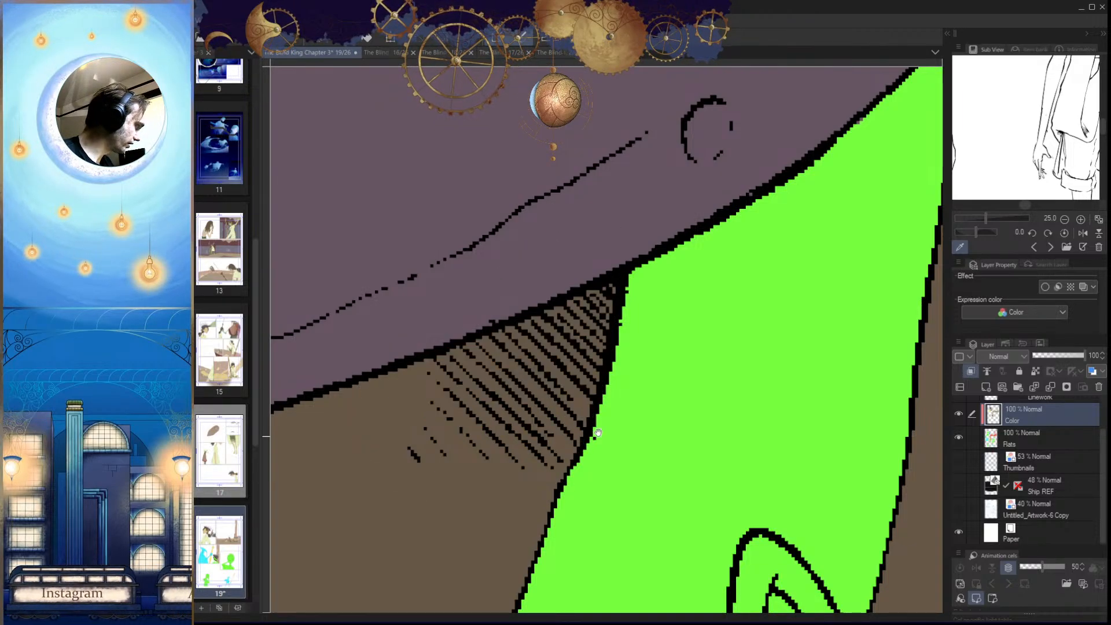
pyautogui.moveTo(664, 360); pyautogui.dragTo(521, 405)
pyautogui.moveTo(629, 476); pyautogui.dragTo(680, 522)
pyautogui.moveTo(685, 559); pyautogui.dragTo(660, 521)
pyautogui.press('h')
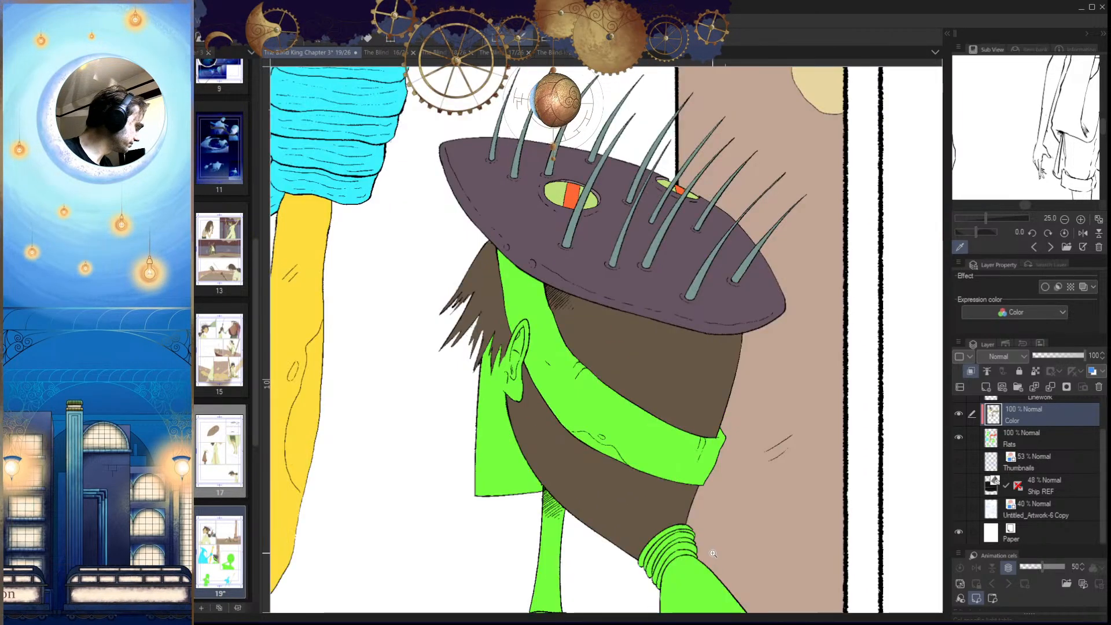
pyautogui.moveTo(715, 558); pyautogui.dragTo(702, 507)
pyautogui.moveTo(658, 463)
pyautogui.mouseDown()
pyautogui.moveTo(657, 352)
pyautogui.moveTo(674, 493)
pyautogui.moveTo(626, 424)
pyautogui.moveTo(664, 448)
pyautogui.mouseUp()
pyautogui.moveTo(563, 315); pyautogui.dragTo(585, 398)
pyautogui.moveTo(576, 334); pyautogui.dragTo(567, 331)
pyautogui.moveTo(614, 465); pyautogui.dragTo(538, 480)
pyautogui.moveTo(707, 608)
pyautogui.mouseDown()
pyautogui.moveTo(698, 551)
pyautogui.moveTo(710, 556)
pyautogui.mouseUp()
pyautogui.moveTo(704, 499); pyautogui.dragTo(636, 558)
pyautogui.moveTo(604, 173); pyautogui.dragTo(626, 425)
pyautogui.moveTo(638, 365); pyautogui.dragTo(550, 434)
pyautogui.moveTo(727, 582); pyautogui.dragTo(675, 417)
# Step: Start a polyline selection along the ear, around the outside of the face and across the base of the neck
pyautogui.moveTo(629, 322); pyautogui.dragTo(666, 317)
pyautogui.moveTo(625, 324); pyautogui.dragTo(605, 405)
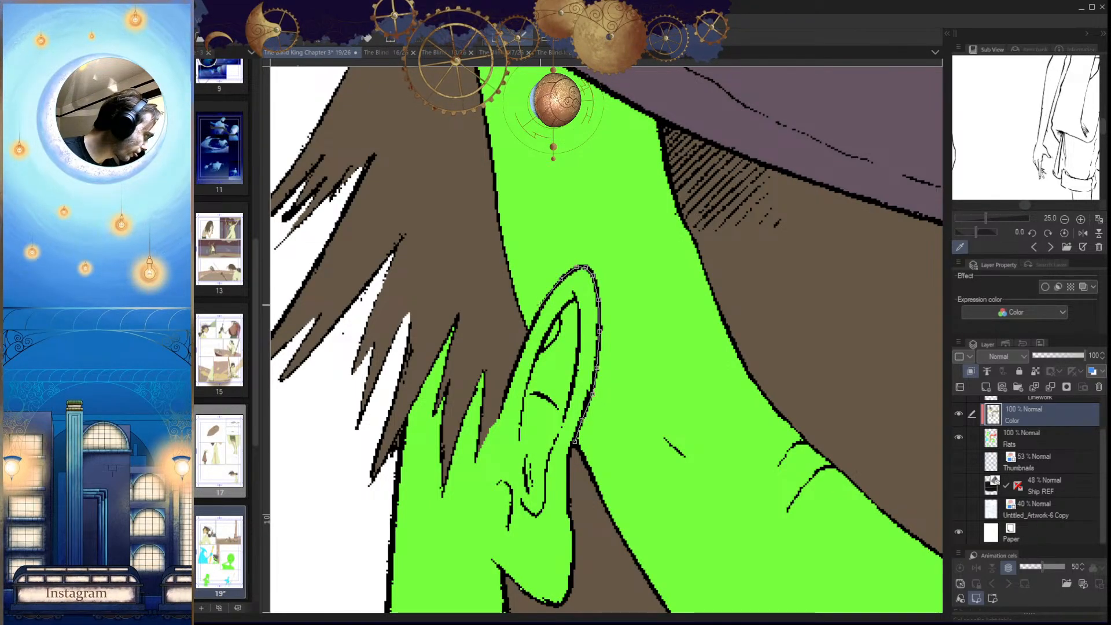
pyautogui.click(399, 295)
pyautogui.moveTo(357, 492); pyautogui.dragTo(443, 218)
pyautogui.click(397, 310)
pyautogui.moveTo(382, 579); pyautogui.dragTo(463, 224)
pyautogui.click(396, 379)
pyautogui.click(505, 460)
pyautogui.moveTo(665, 560); pyautogui.dragTo(565, 253)
pyautogui.click(647, 404)
pyautogui.click(744, 407)
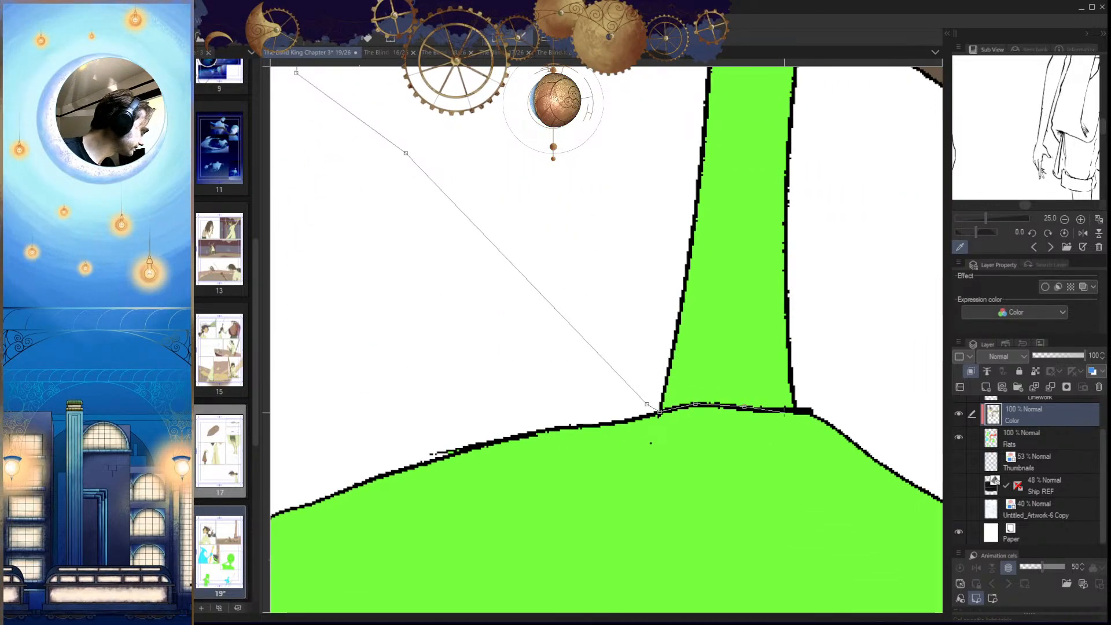
# Step: Close the selection back up beside the neck to the ear, fill the face, ear and neck with the tan skin tone, and deselect
pyautogui.click(832, 365)
pyautogui.moveTo(864, 70); pyautogui.dragTo(747, 521)
pyautogui.click(774, 391)
pyautogui.click(726, 282)
pyautogui.moveTo(588, 148); pyautogui.dragTo(735, 593)
pyautogui.click(669, 281)
pyautogui.moveTo(594, 383); pyautogui.dragTo(439, 484)
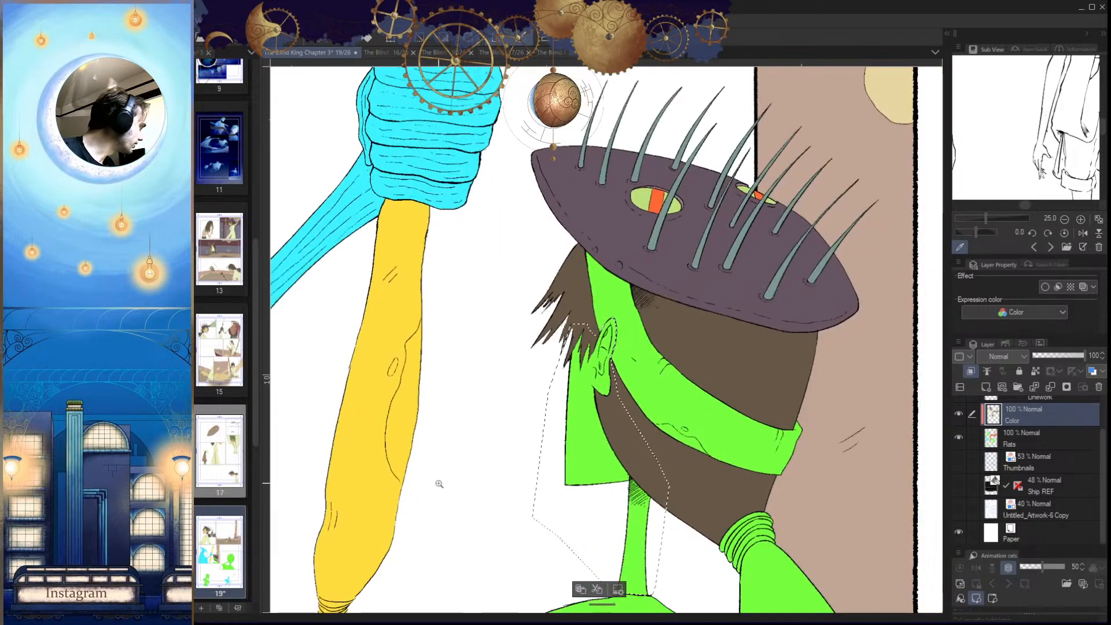
pyautogui.click(598, 433)
pyautogui.hotkey('ctrl', 'd')
# Step: Fill the green ponytail below the hair tie with the hair's brown and deselect
pyautogui.moveTo(656, 546); pyautogui.dragTo(673, 484)
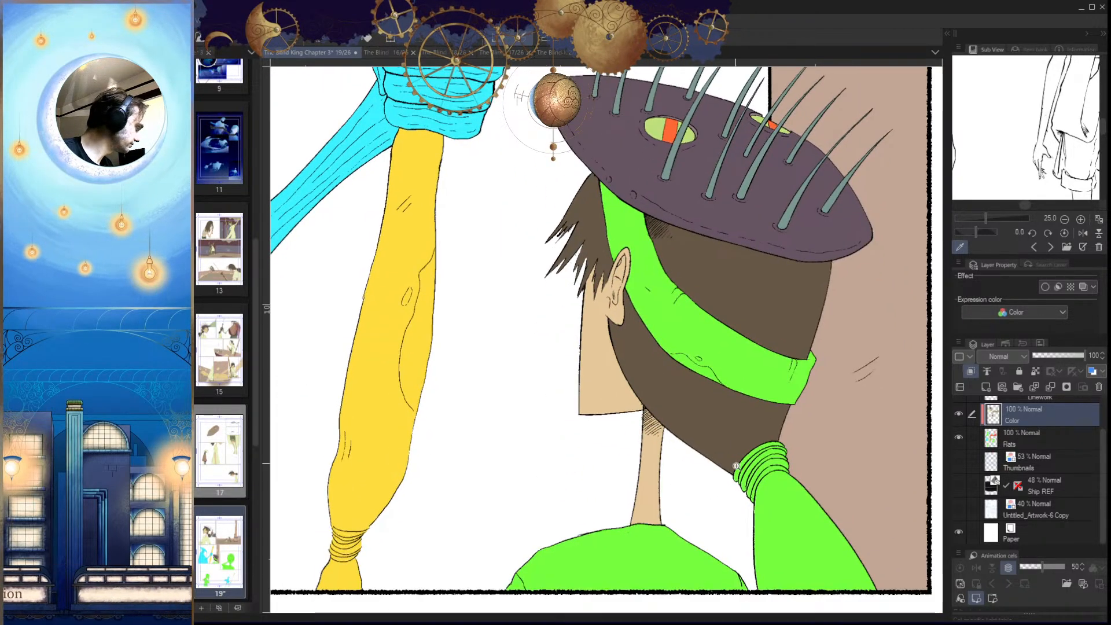
pyautogui.moveTo(744, 452); pyautogui.dragTo(731, 561)
pyautogui.press('h')
pyautogui.moveTo(478, 390); pyautogui.dragTo(616, 453)
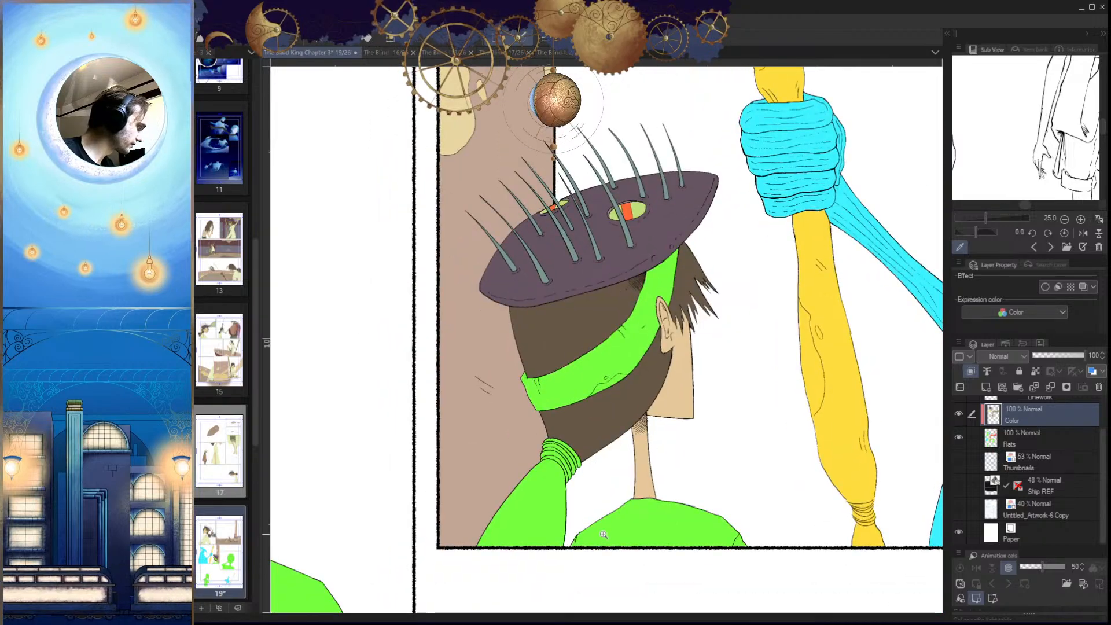
pyautogui.moveTo(590, 521); pyautogui.dragTo(610, 469)
pyautogui.moveTo(561, 523); pyautogui.dragTo(628, 526)
pyautogui.moveTo(613, 541); pyautogui.dragTo(613, 474)
pyautogui.click(608, 460)
pyautogui.click(620, 441)
pyautogui.hotkey('ctrl', 'd')
# Step: Sample the orange of the hair tie in the first panel and return to the third panel's ponytail
pyautogui.moveTo(627, 542); pyautogui.dragTo(587, 532)
pyautogui.press('h')
pyautogui.moveTo(586, 531)
pyautogui.mouseDown()
pyautogui.moveTo(636, 514)
pyautogui.moveTo(610, 548)
pyautogui.moveTo(585, 544)
pyautogui.mouseUp()
pyautogui.moveTo(604, 437); pyautogui.dragTo(661, 590)
pyautogui.moveTo(660, 590); pyautogui.dragTo(615, 591)
pyautogui.moveTo(671, 565); pyautogui.dragTo(611, 594)
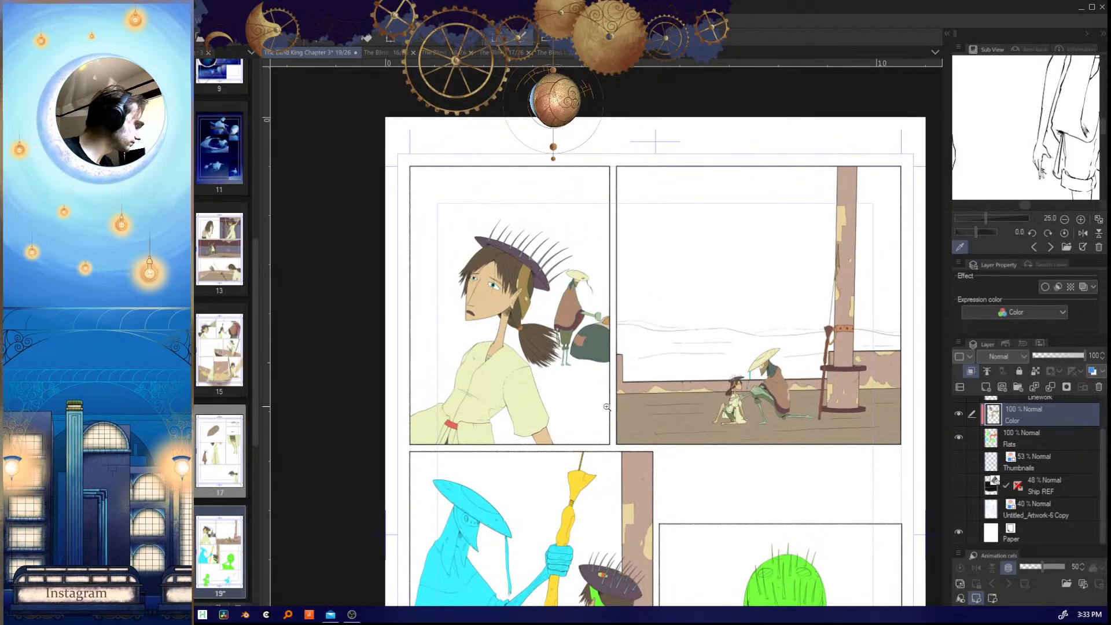
pyautogui.moveTo(541, 335); pyautogui.dragTo(642, 341)
pyautogui.moveTo(589, 456); pyautogui.dragTo(515, 456)
pyautogui.moveTo(515, 456); pyautogui.dragTo(507, 274)
pyautogui.moveTo(645, 467); pyautogui.dragTo(665, 498)
pyautogui.moveTo(665, 486); pyautogui.dragTo(663, 526)
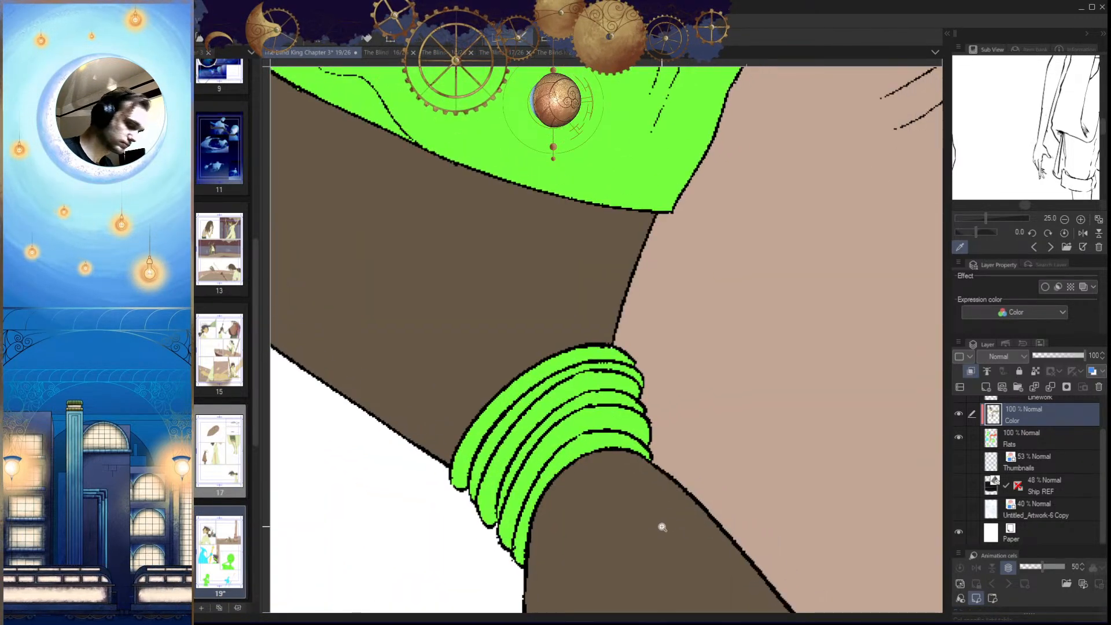
# Step: Enclose the green hair tie in a polyline selection, fill its bands with orange and deselect
pyautogui.click(619, 313)
pyautogui.click(466, 357)
pyautogui.click(410, 438)
pyautogui.click(442, 591)
pyautogui.click(620, 570)
pyautogui.click(705, 487)
pyautogui.click(710, 408)
pyautogui.click(690, 369)
pyautogui.click(605, 430)
pyautogui.hotkey('ctrl', 'd')
# Step: Sample the ochre of the character's headband in the first panel
pyautogui.moveTo(619, 500)
pyautogui.mouseDown()
pyautogui.moveTo(603, 529)
pyautogui.moveTo(599, 441)
pyautogui.moveTo(616, 511)
pyautogui.mouseUp()
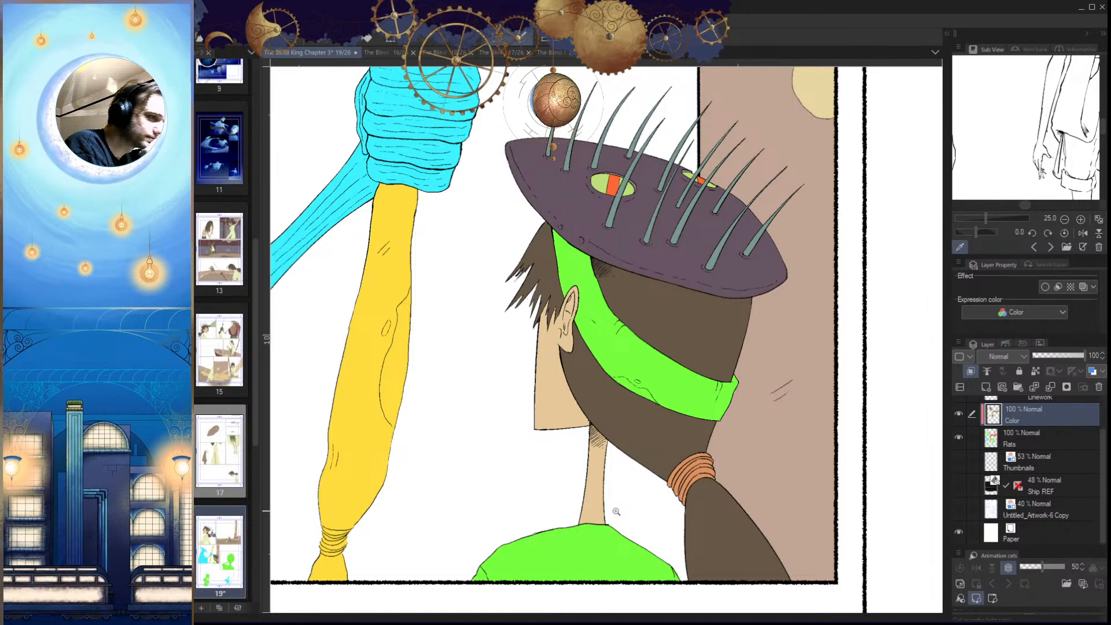
pyautogui.moveTo(616, 512); pyautogui.dragTo(677, 576)
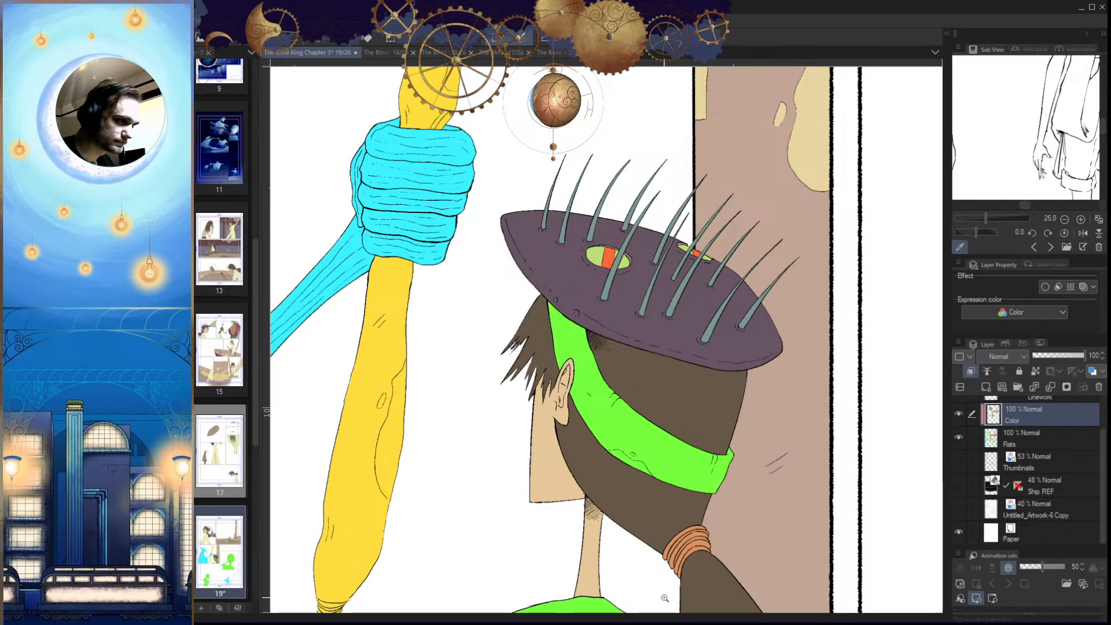
pyautogui.moveTo(650, 515); pyautogui.dragTo(625, 481)
pyautogui.moveTo(683, 504); pyautogui.dragTo(578, 497)
pyautogui.moveTo(584, 232); pyautogui.dragTo(635, 265)
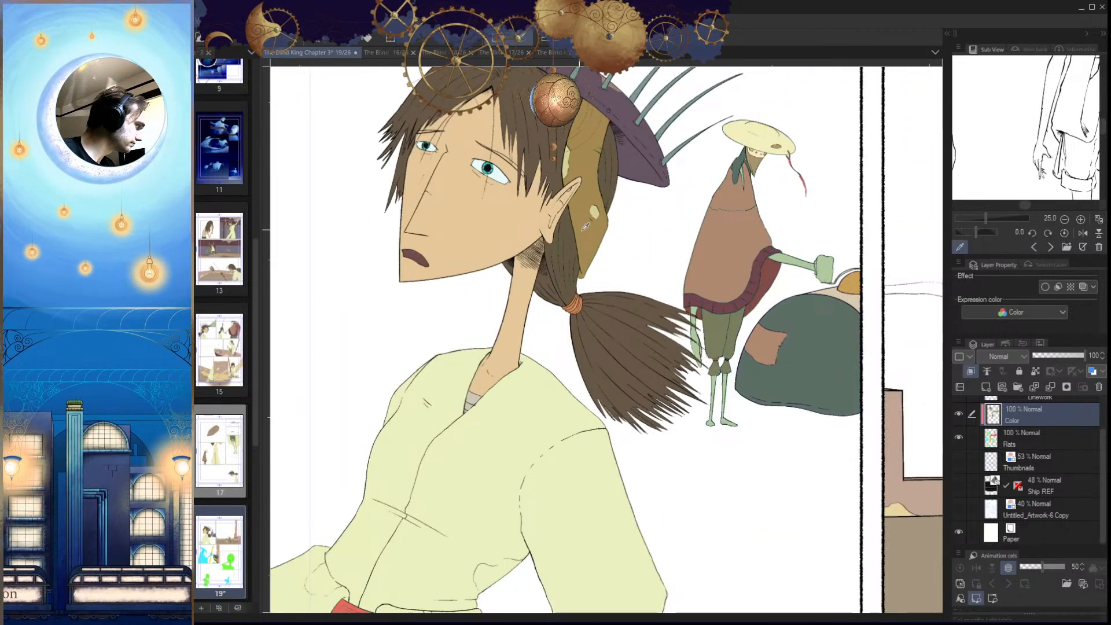
pyautogui.moveTo(663, 364); pyautogui.dragTo(614, 371)
pyautogui.moveTo(720, 564); pyautogui.dragTo(673, 506)
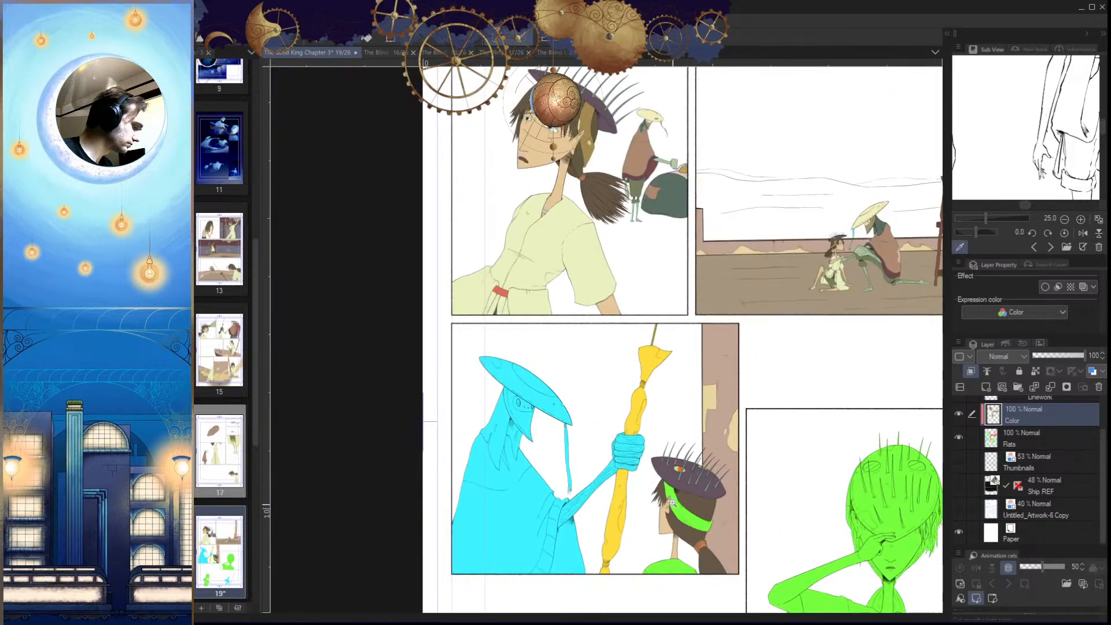
pyautogui.moveTo(638, 353); pyautogui.dragTo(656, 516)
pyautogui.moveTo(619, 281); pyautogui.dragTo(637, 374)
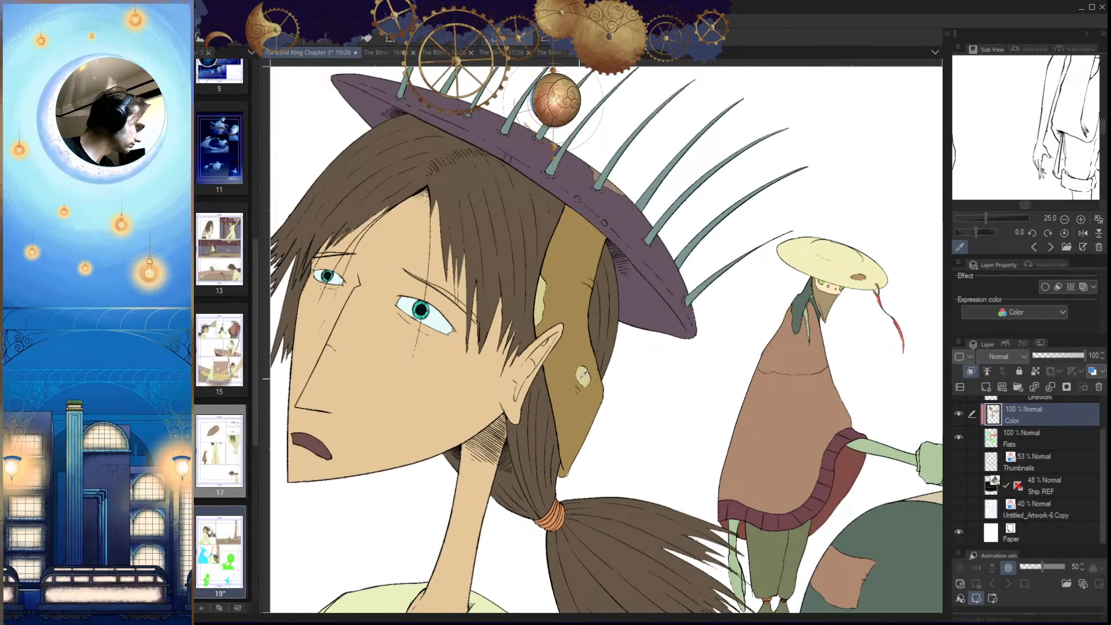
pyautogui.moveTo(676, 474)
pyautogui.mouseDown()
pyautogui.moveTo(615, 473)
pyautogui.moveTo(671, 491)
pyautogui.mouseUp()
pyautogui.moveTo(676, 480); pyautogui.dragTo(766, 486)
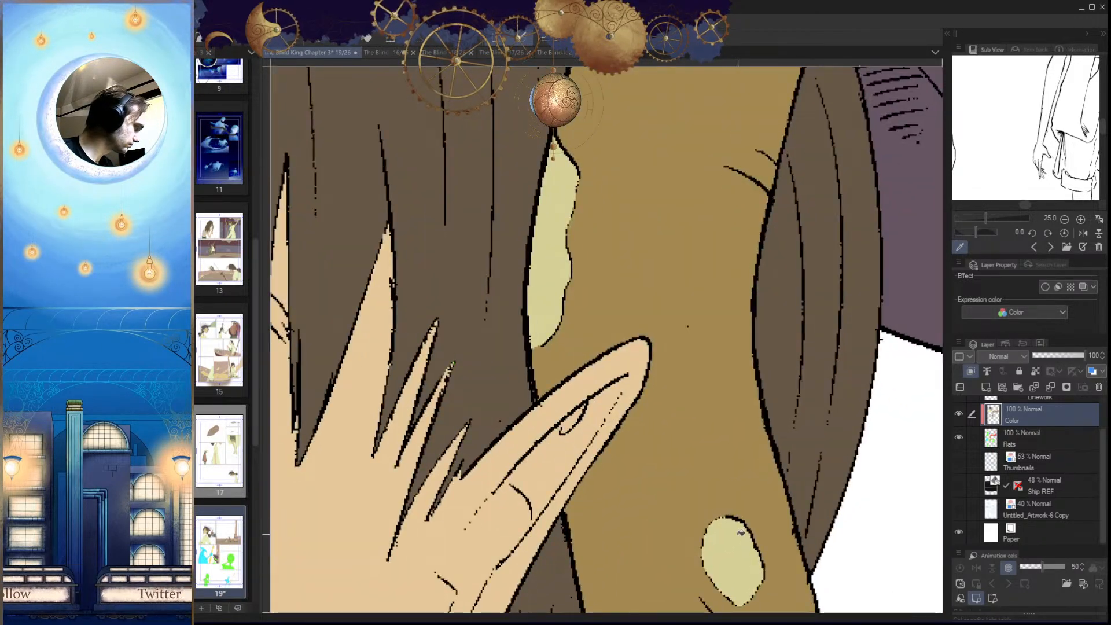
pyautogui.moveTo(713, 531); pyautogui.dragTo(658, 481)
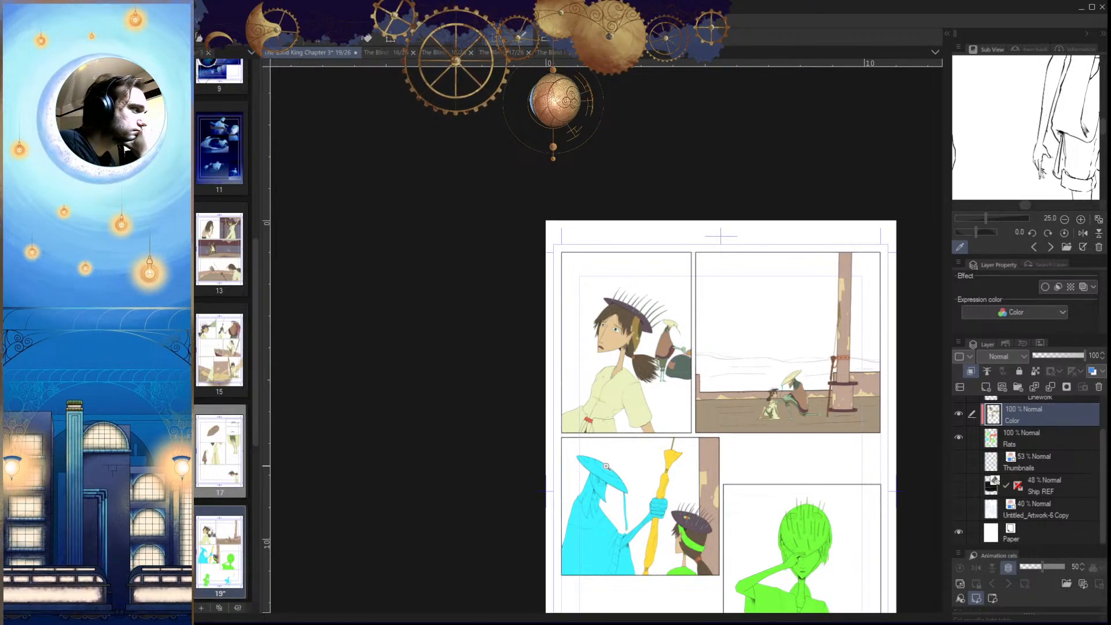
# Step: Fill the third panel's green headband with ochre
pyautogui.moveTo(704, 520); pyautogui.dragTo(702, 602)
pyautogui.moveTo(685, 493)
pyautogui.mouseDown()
pyautogui.moveTo(667, 470)
pyautogui.moveTo(693, 478)
pyautogui.mouseUp()
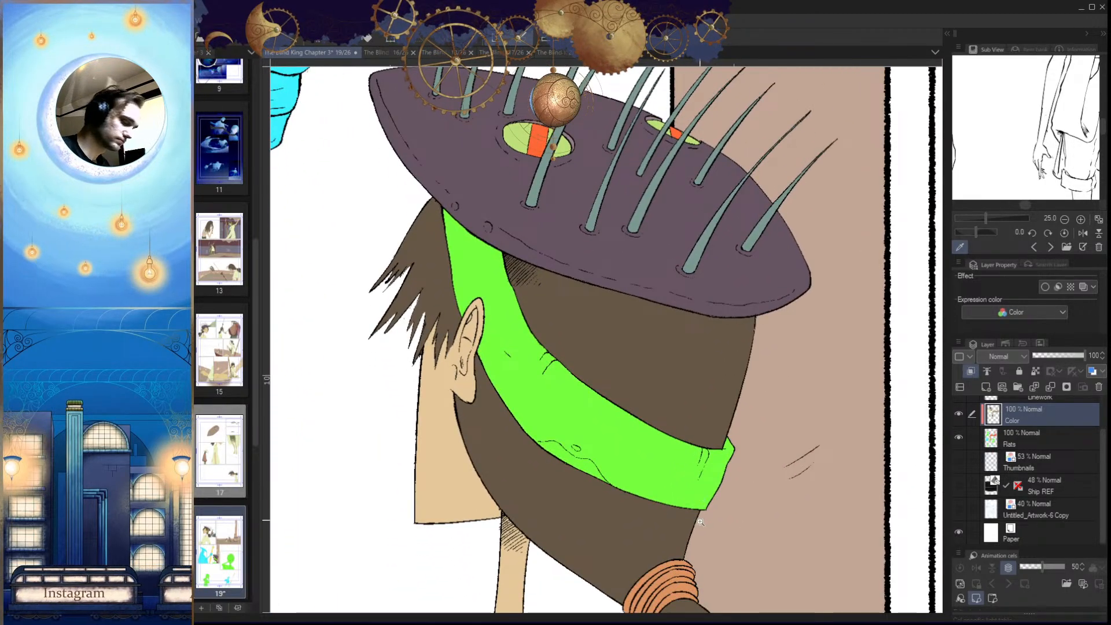
pyautogui.press('g')
pyautogui.click(697, 479)
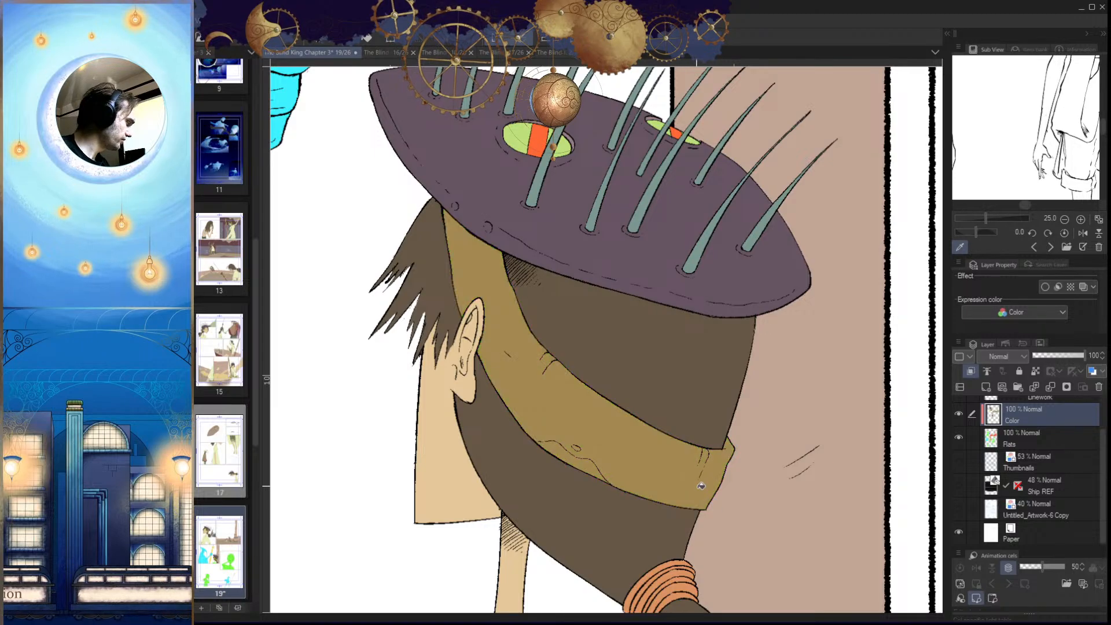
# Step: Fill the wavy patch along the headband's lower edge with pale yellow
pyautogui.moveTo(664, 521); pyautogui.dragTo(721, 524)
pyautogui.press('h')
pyautogui.moveTo(585, 475); pyautogui.dragTo(663, 455)
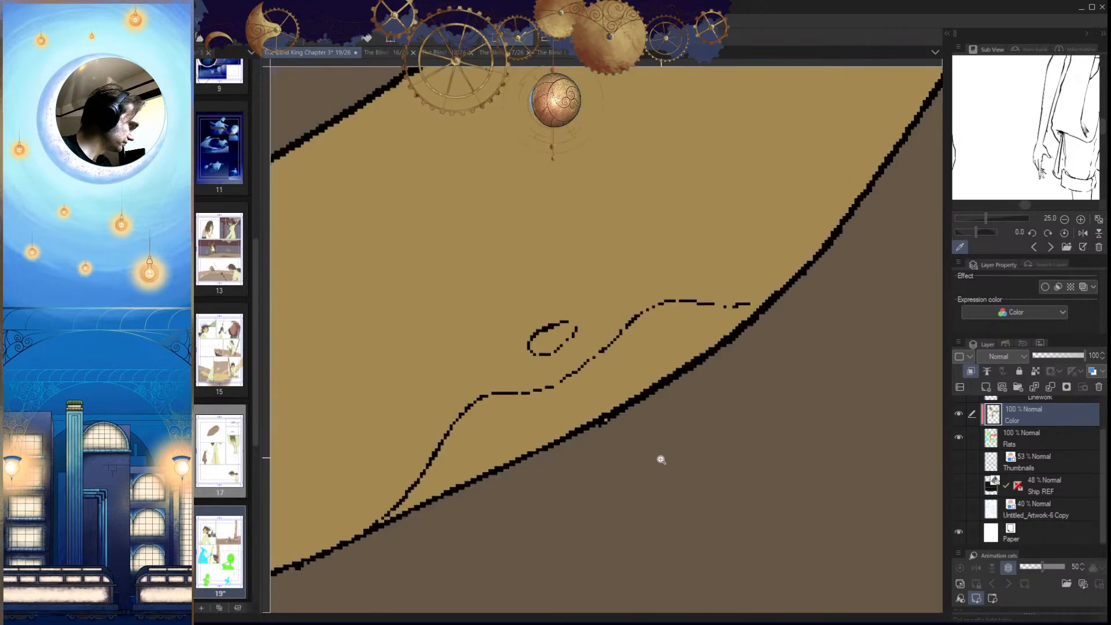
pyautogui.click(650, 362)
pyautogui.moveTo(643, 362); pyautogui.dragTo(637, 395)
pyautogui.moveTo(782, 302); pyautogui.dragTo(846, 294)
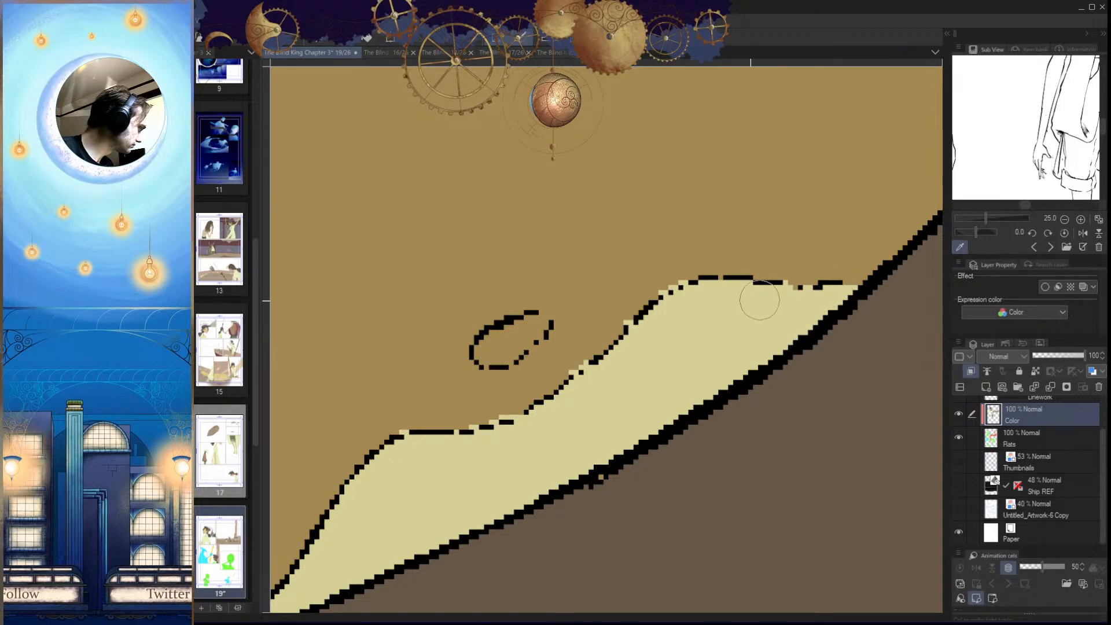
# Step: Clean up the colour along the patch's wavy upper line and paint the small oval spot above it pale yellow
pyautogui.moveTo(682, 268); pyautogui.dragTo(655, 287)
pyautogui.moveTo(620, 326); pyautogui.dragTo(581, 373)
pyautogui.moveTo(632, 307); pyautogui.dragTo(579, 356)
pyautogui.moveTo(538, 389); pyautogui.dragTo(503, 408)
pyautogui.moveTo(471, 429)
pyautogui.mouseDown()
pyautogui.moveTo(553, 408)
pyautogui.moveTo(467, 412)
pyautogui.moveTo(517, 438)
pyautogui.mouseUp()
pyautogui.moveTo(594, 317)
pyautogui.mouseDown()
pyautogui.moveTo(608, 329)
pyautogui.moveTo(570, 348)
pyautogui.moveTo(617, 324)
pyautogui.moveTo(592, 356)
pyautogui.moveTo(624, 325)
pyautogui.moveTo(588, 349)
pyautogui.moveTo(564, 347)
pyautogui.moveTo(596, 364)
pyautogui.moveTo(571, 346)
pyautogui.moveTo(564, 356)
pyautogui.mouseUp()
pyautogui.hotkey('ctrl', 'z')
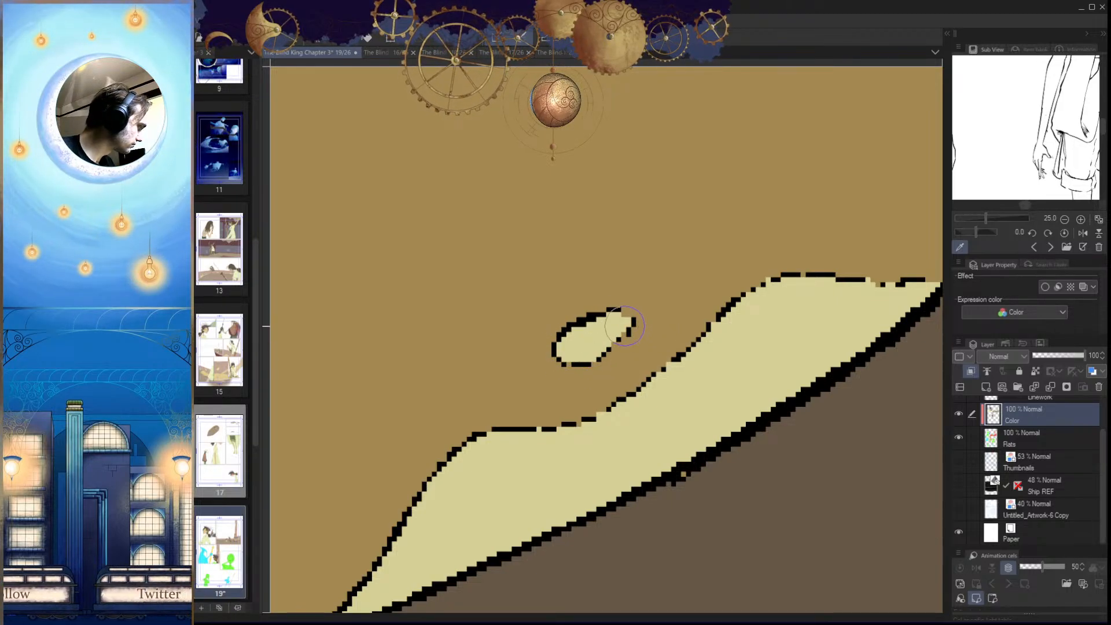
# Step: Fill the third panel's green shirt with the pale yellow-green of the first panel's clothing and deselect
pyautogui.scroll(-10, 683, 401)
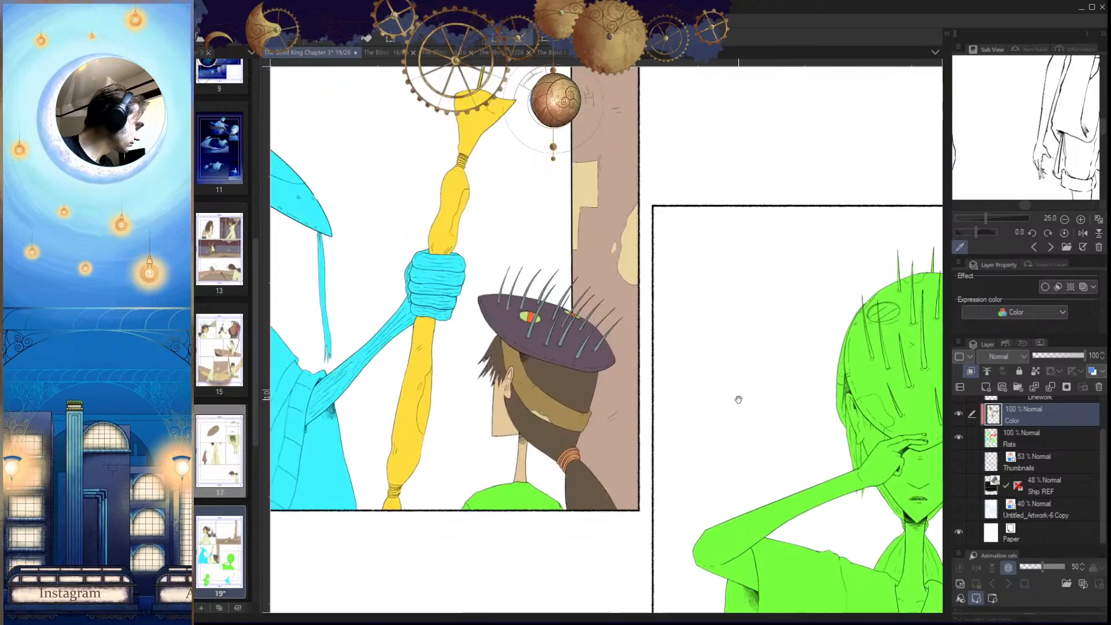
pyautogui.scroll(-4, 439, 545)
pyautogui.scroll(3, 554, 336)
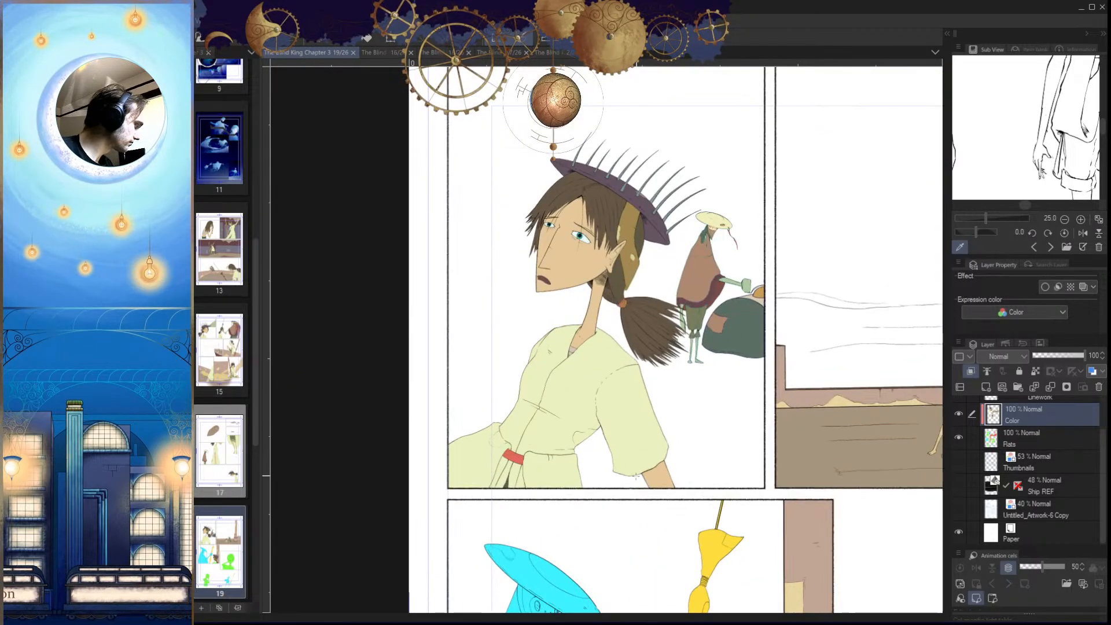
pyautogui.scroll(-4, 588, 401)
pyautogui.scroll(7, 712, 504)
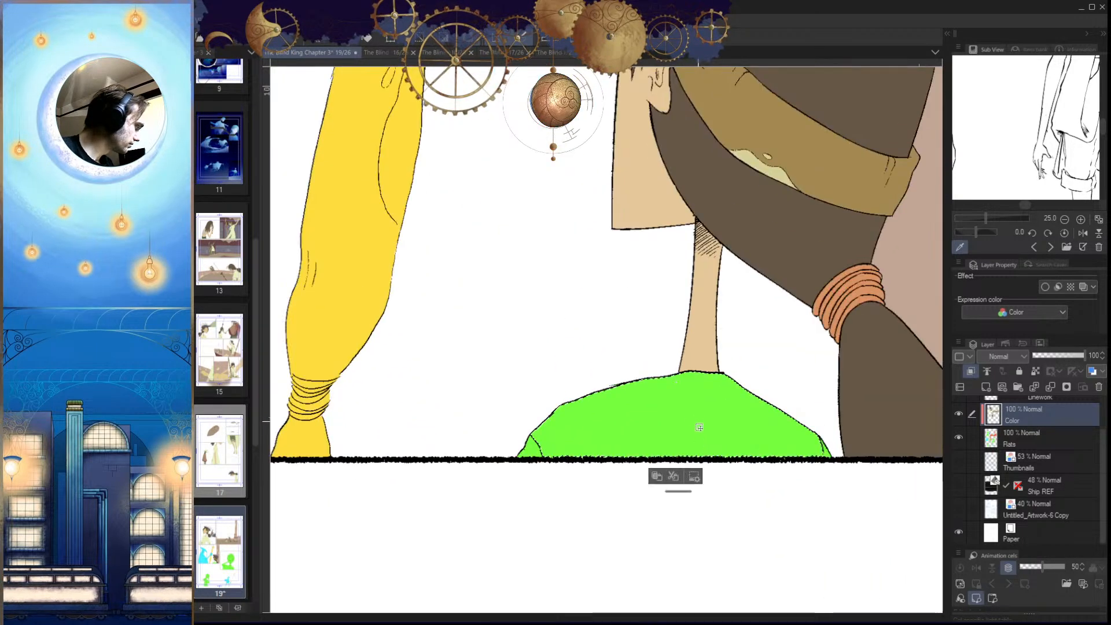
pyautogui.click(736, 416)
pyautogui.hotkey('ctrl', 'd')
# Step: Paint the leftover green sliver at the shirt's ponytail-side shoulder with the shirt colour
pyautogui.press('p')
pyautogui.scroll(4, 819, 458)
pyautogui.press('h')
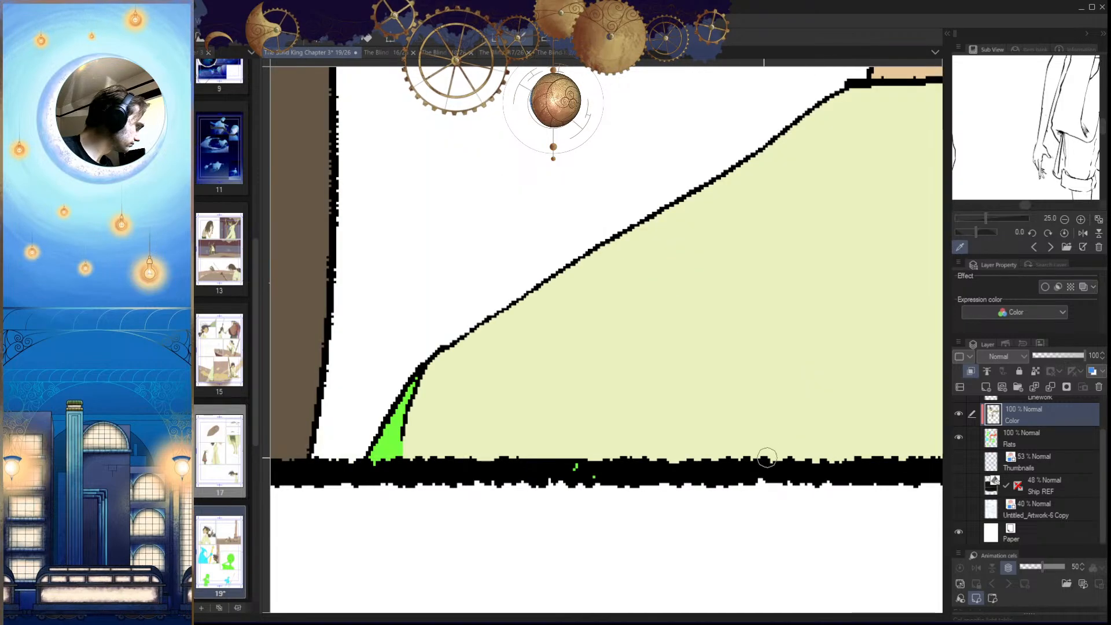
pyautogui.moveTo(610, 474)
pyautogui.mouseDown()
pyautogui.moveTo(562, 461)
pyautogui.moveTo(611, 477)
pyautogui.mouseUp()
pyautogui.moveTo(435, 465); pyautogui.dragTo(561, 462)
pyautogui.moveTo(541, 378)
pyautogui.mouseDown()
pyautogui.moveTo(516, 402)
pyautogui.moveTo(527, 463)
pyautogui.mouseUp()
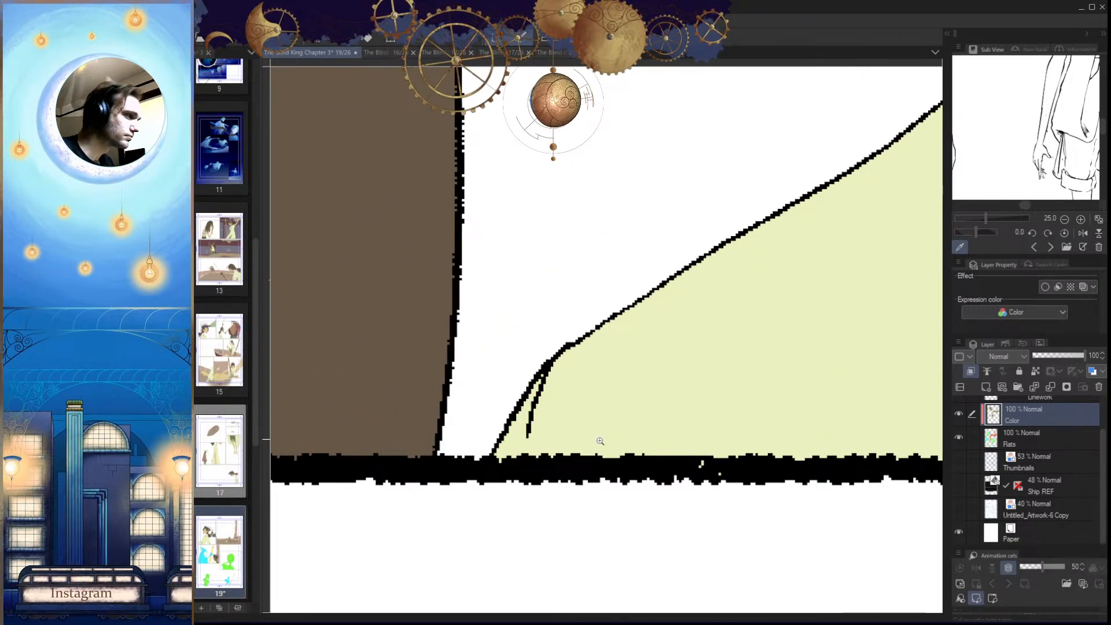
pyautogui.moveTo(599, 440); pyautogui.dragTo(571, 568)
pyautogui.press('h')
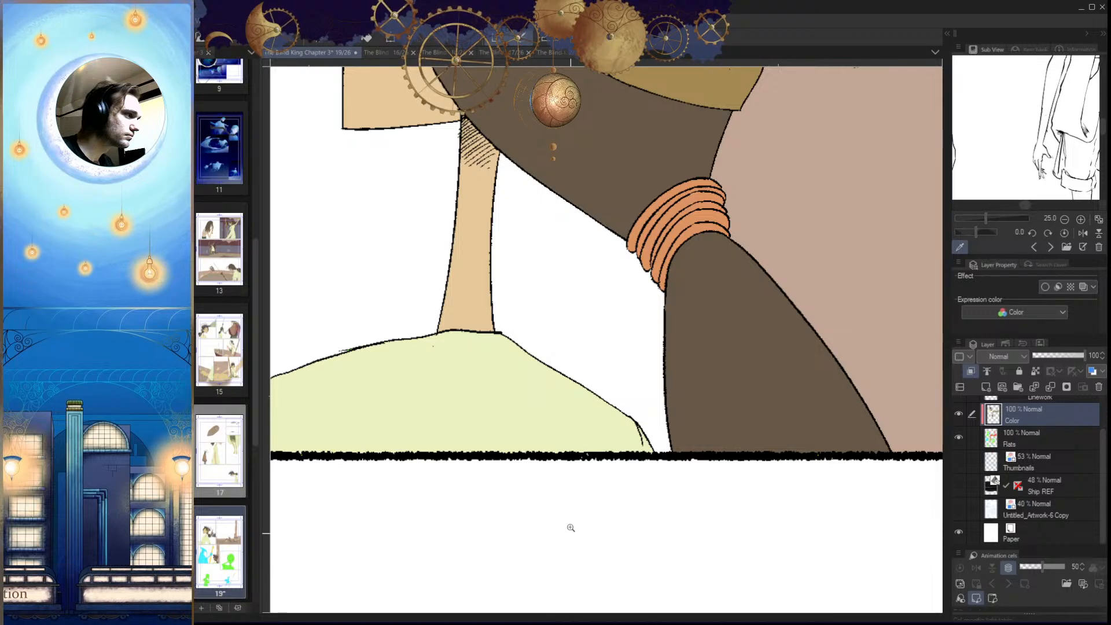
# Step: Fill the remaining green corner at the shirt's staff-side shoulder with the shirt colour
pyautogui.scroll(-4, 573, 543)
pyautogui.scroll(3, 631, 416)
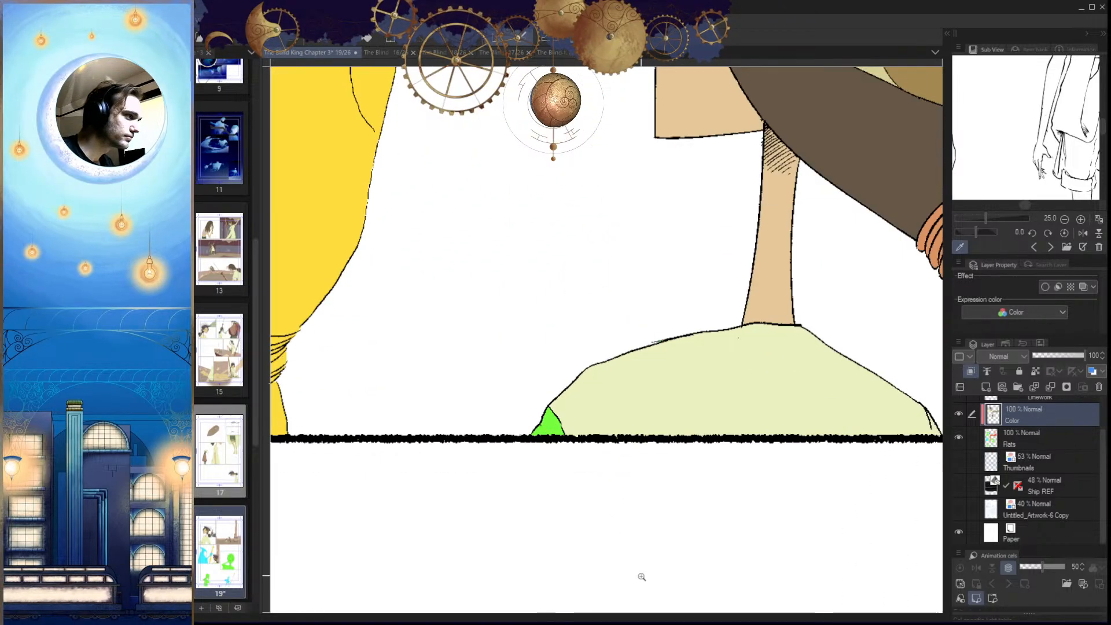
pyautogui.moveTo(603, 416); pyautogui.dragTo(631, 417)
pyautogui.moveTo(507, 392)
pyautogui.mouseDown()
pyautogui.moveTo(461, 467)
pyautogui.moveTo(514, 405)
pyautogui.moveTo(484, 484)
pyautogui.moveTo(540, 407)
pyautogui.moveTo(523, 448)
pyautogui.moveTo(503, 478)
pyautogui.moveTo(519, 424)
pyautogui.mouseUp()
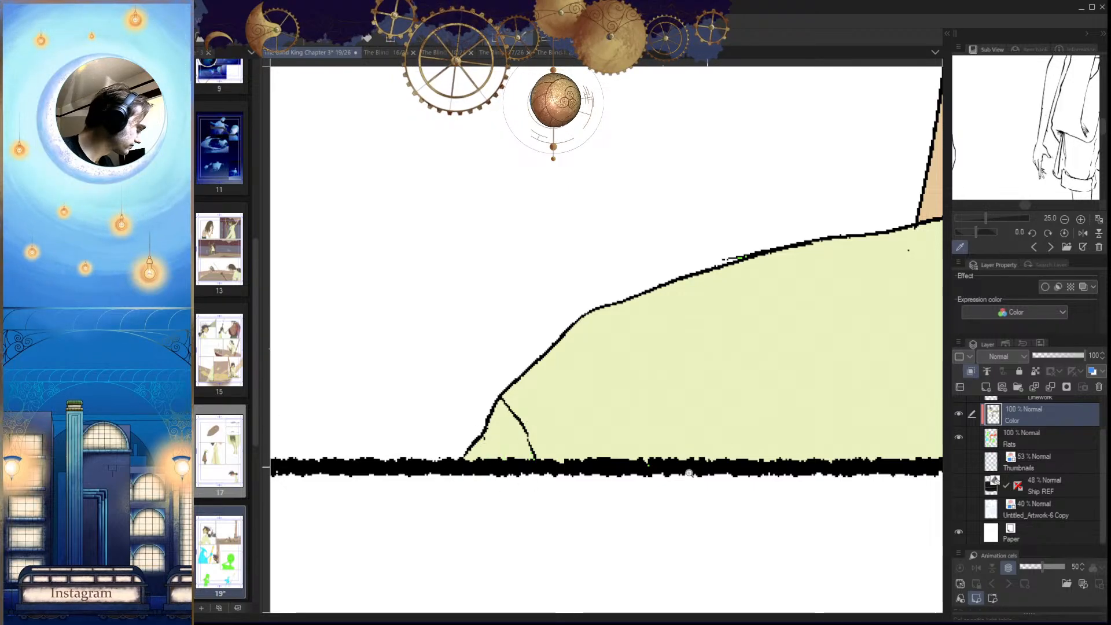
# Step: Check the recoloured third-panel figure in mirrored view and against the rest of the page
pyautogui.scroll(-3, 643, 473)
pyautogui.moveTo(643, 473); pyautogui.dragTo(550, 492)
pyautogui.press('h')
pyautogui.moveTo(709, 516); pyautogui.dragTo(709, 579)
pyautogui.press('h')
pyautogui.moveTo(695, 463); pyautogui.dragTo(617, 525)
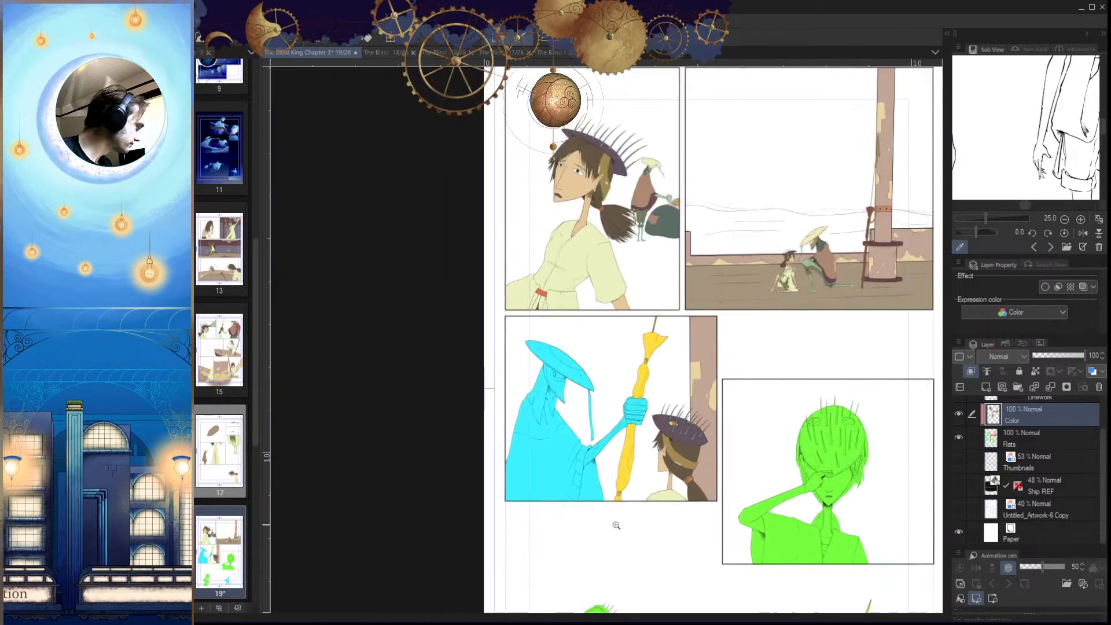
pyautogui.moveTo(674, 473); pyautogui.dragTo(651, 527)
pyautogui.moveTo(651, 527); pyautogui.dragTo(605, 530)
pyautogui.moveTo(688, 363); pyautogui.dragTo(676, 428)
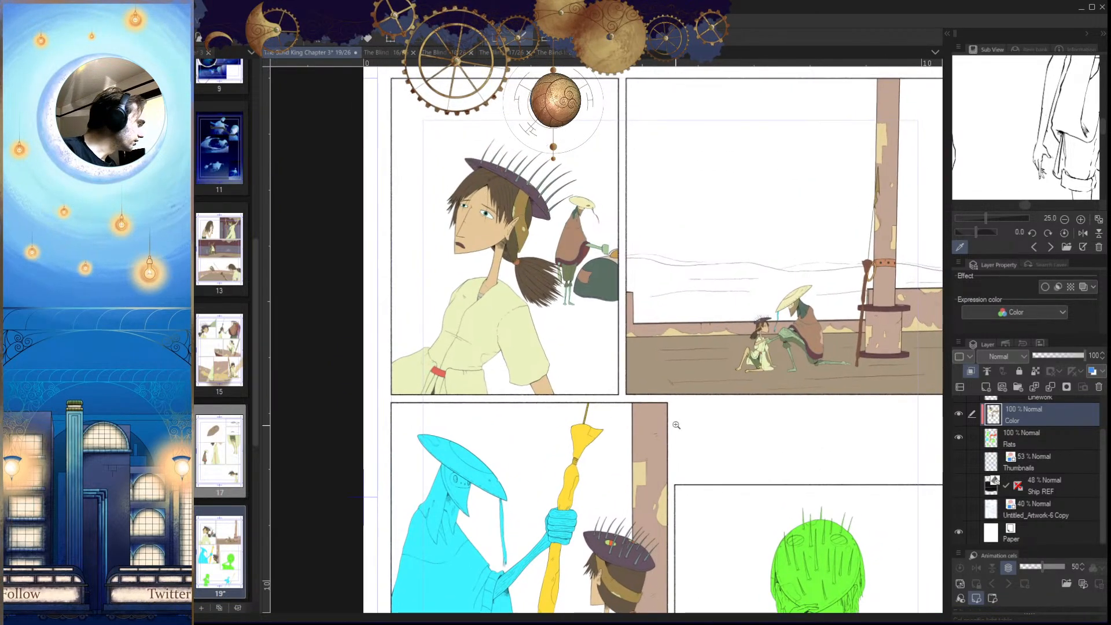
# Step: Fill the third panel's cyan cloak with the brown of the first panel's small hatted figure and deselect
pyautogui.moveTo(565, 243); pyautogui.dragTo(599, 266)
pyautogui.moveTo(551, 599); pyautogui.dragTo(586, 470)
pyautogui.moveTo(559, 477); pyautogui.dragTo(629, 472)
pyautogui.click(591, 456)
pyautogui.click(593, 462)
pyautogui.hotkey('ctrl', 'd')
# Step: Paint the leftover cyan where the cloak's fold line meets the trim with the cloak's brown
pyautogui.moveTo(638, 356); pyautogui.dragTo(591, 476)
pyautogui.moveTo(606, 439); pyautogui.dragTo(622, 417)
pyautogui.moveTo(636, 356); pyautogui.dragTo(590, 538)
pyautogui.hotkey('ctrl', 'z')
pyautogui.moveTo(631, 378); pyautogui.dragTo(596, 499)
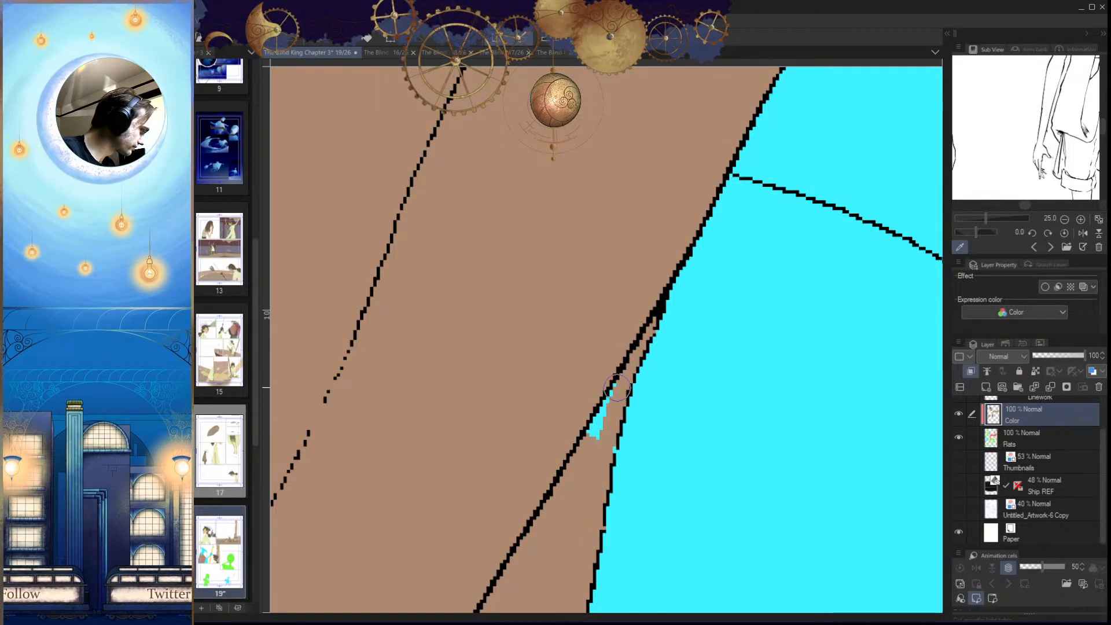
pyautogui.moveTo(621, 375); pyautogui.dragTo(593, 435)
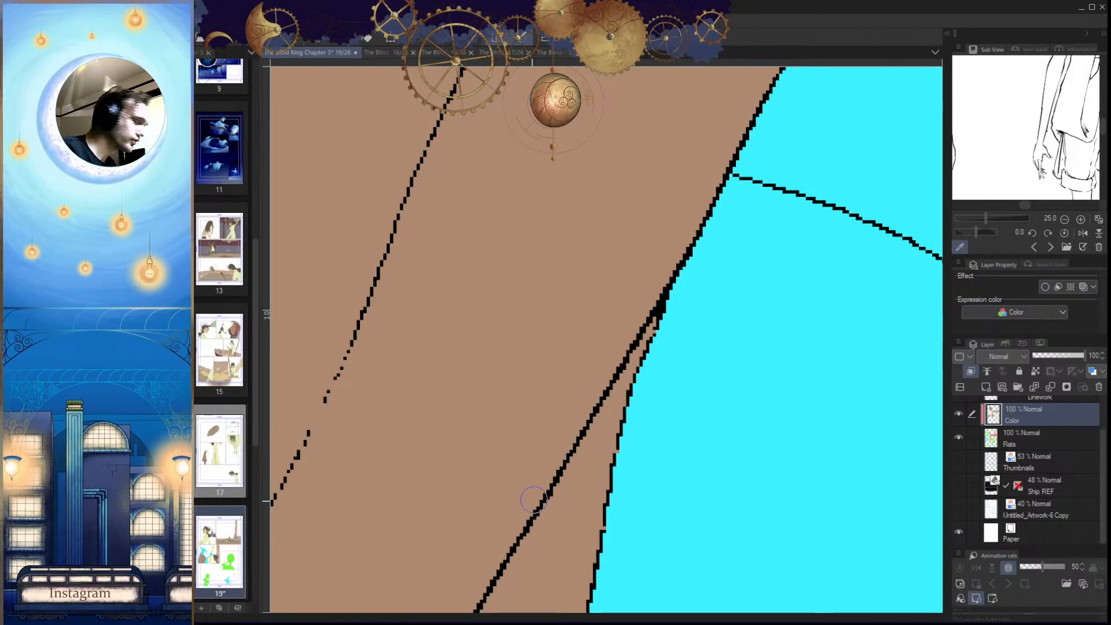
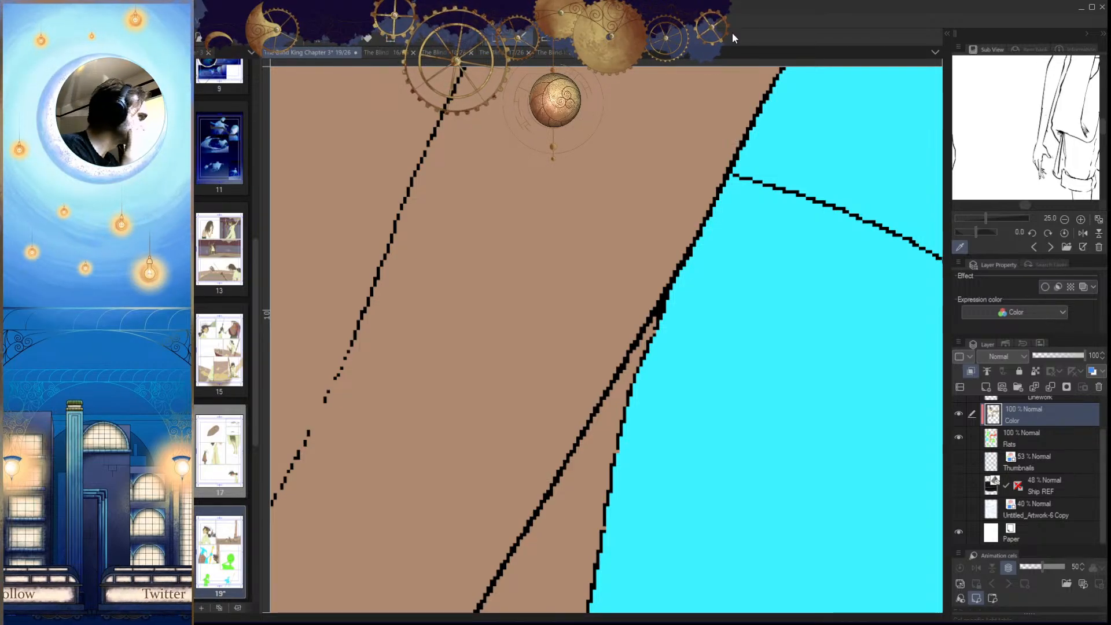
# Step: Check the third panel's brown cloak and its edges in mirrored and normal view
pyautogui.moveTo(716, 470)
pyautogui.mouseDown()
pyautogui.moveTo(602, 492)
pyautogui.moveTo(642, 481)
pyautogui.mouseUp()
pyautogui.moveTo(687, 423); pyautogui.dragTo(638, 445)
pyautogui.press('h')
pyautogui.moveTo(634, 310)
pyautogui.mouseDown()
pyautogui.moveTo(604, 325)
pyautogui.moveTo(651, 319)
pyautogui.mouseUp()
pyautogui.moveTo(692, 309); pyautogui.dragTo(653, 353)
pyautogui.moveTo(606, 435); pyautogui.dragTo(652, 306)
pyautogui.moveTo(571, 350); pyautogui.dragTo(595, 522)
pyautogui.moveTo(606, 480)
pyautogui.mouseDown()
pyautogui.moveTo(647, 565)
pyautogui.moveTo(696, 427)
pyautogui.moveTo(621, 372)
pyautogui.mouseUp()
pyautogui.moveTo(698, 407); pyautogui.dragTo(713, 545)
pyautogui.press('h')
pyautogui.moveTo(711, 481); pyautogui.dragTo(693, 419)
pyautogui.moveTo(655, 465); pyautogui.dragTo(650, 568)
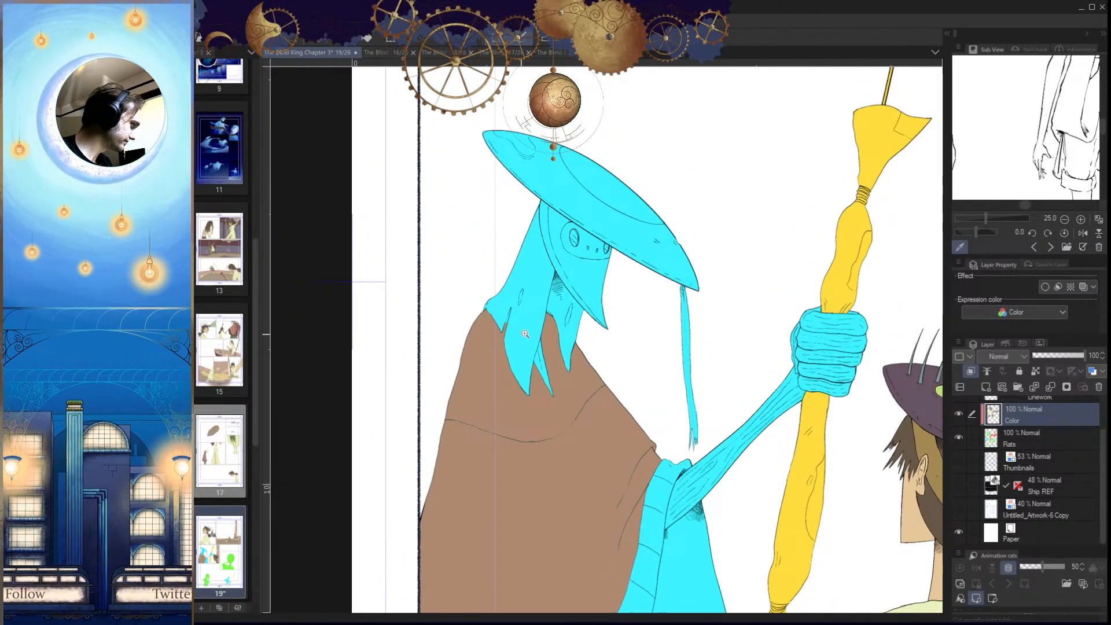
# Step: Paint the narrow cloak gap between the scarf tails brown right up to its ink lines
pyautogui.moveTo(504, 281); pyautogui.dragTo(555, 284)
pyautogui.moveTo(523, 382); pyautogui.dragTo(585, 376)
pyautogui.moveTo(541, 281); pyautogui.dragTo(467, 536)
pyautogui.moveTo(463, 542); pyautogui.dragTo(495, 441)
pyautogui.moveTo(568, 206); pyautogui.dragTo(487, 447)
pyautogui.moveTo(567, 211); pyautogui.dragTo(483, 440)
pyautogui.moveTo(524, 350); pyautogui.dragTo(492, 505)
pyautogui.moveTo(570, 205); pyautogui.dragTo(486, 425)
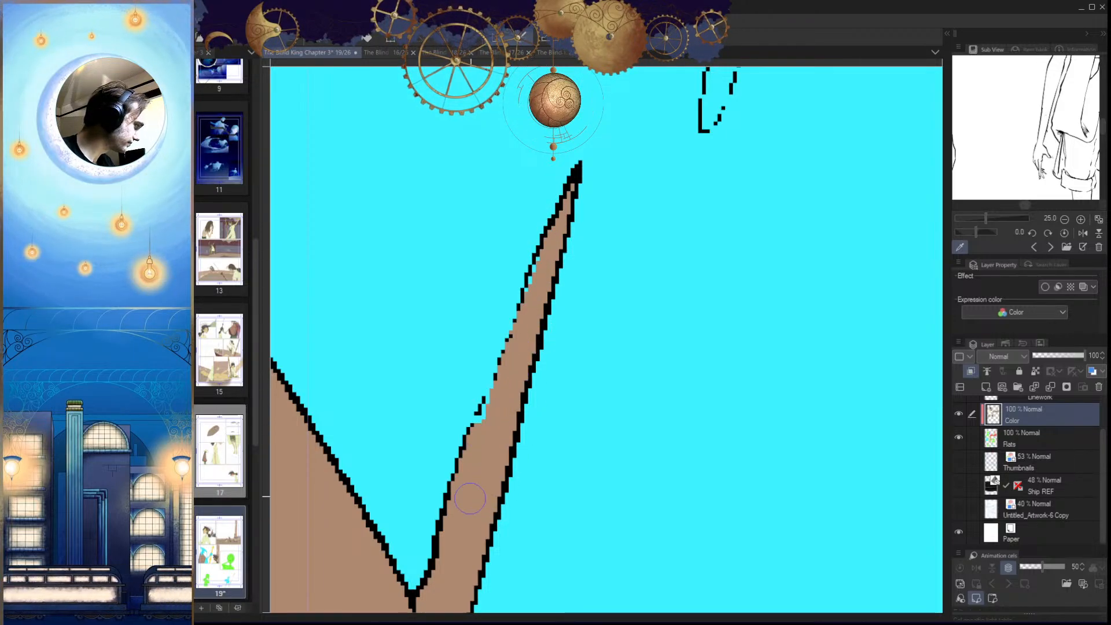
pyautogui.moveTo(505, 371); pyautogui.dragTo(434, 521)
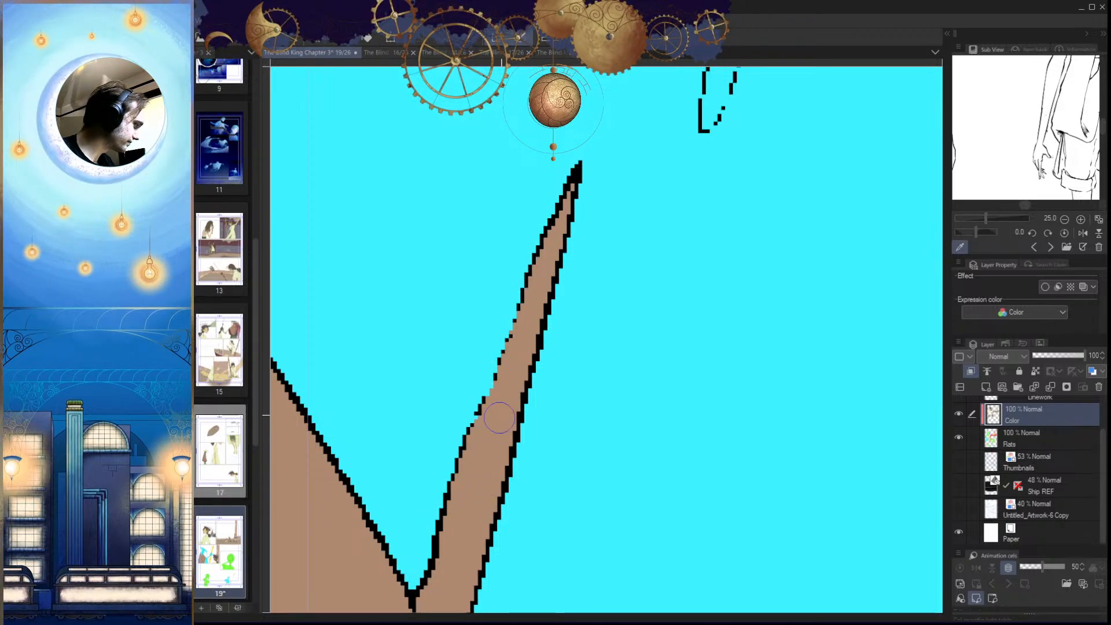
# Step: Fill the thin scarf tail over the third panel's cloak with the light green from the first panel's small figure
pyautogui.moveTo(509, 472); pyautogui.dragTo(579, 539)
pyautogui.moveTo(683, 596); pyautogui.dragTo(614, 476)
pyautogui.press('h')
pyautogui.moveTo(491, 227); pyautogui.dragTo(565, 268)
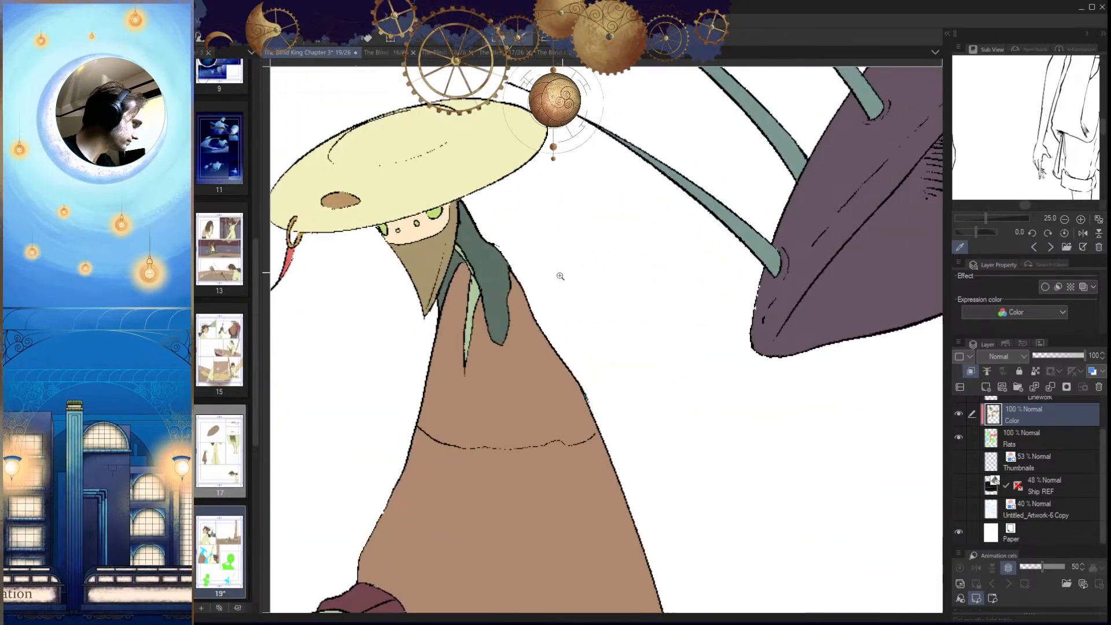
pyautogui.moveTo(549, 397); pyautogui.dragTo(498, 422)
pyautogui.moveTo(636, 520); pyautogui.dragTo(548, 297)
pyautogui.moveTo(544, 422); pyautogui.dragTo(565, 394)
pyautogui.click(560, 448)
pyautogui.hotkey('alt', 'Delete')
pyautogui.click(535, 455)
pyautogui.hotkey('alt', 'Delete')
# Step: Paint the pointed tip and edges of the thin scarf tail light green up to the ink lines
pyautogui.moveTo(547, 480); pyautogui.dragTo(551, 452)
pyautogui.moveTo(485, 544); pyautogui.dragTo(507, 546)
pyautogui.moveTo(507, 546); pyautogui.dragTo(522, 480)
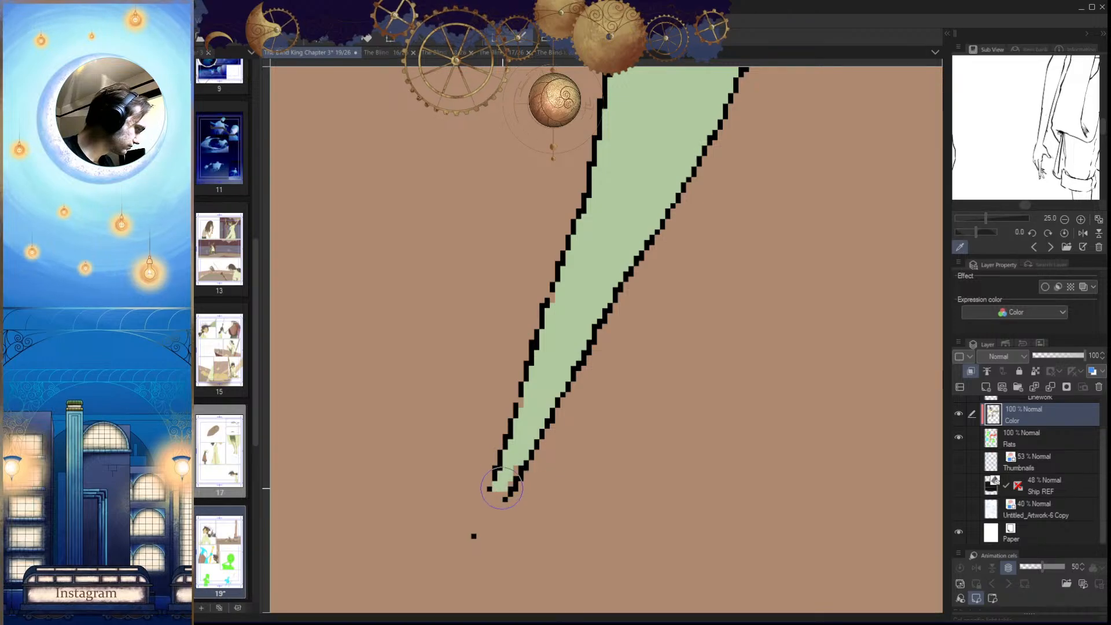
pyautogui.moveTo(521, 432); pyautogui.dragTo(504, 548)
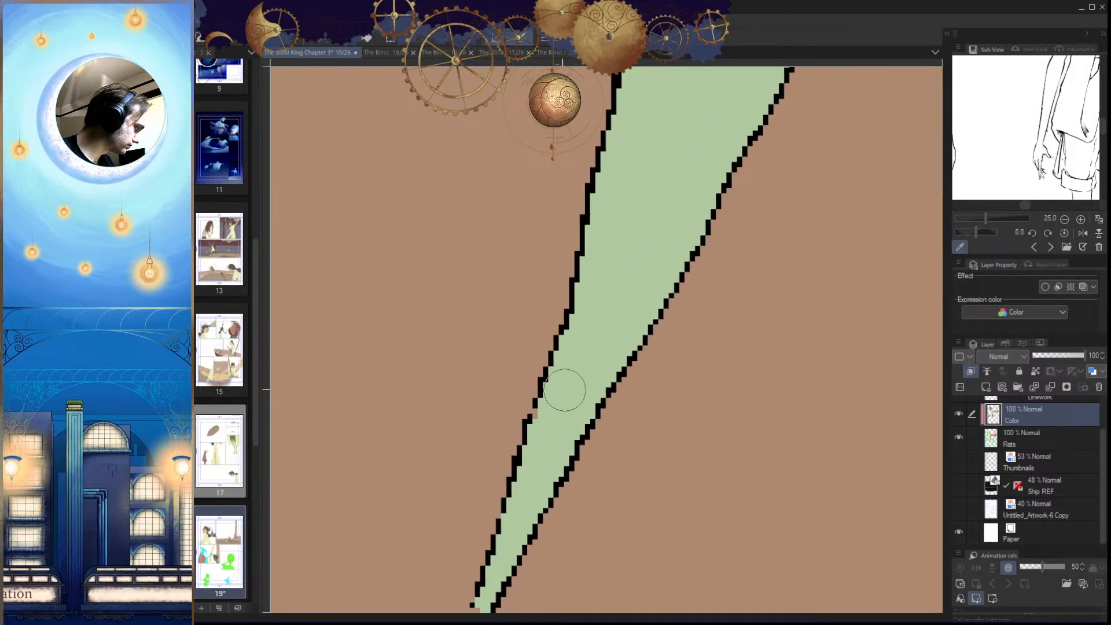
pyautogui.moveTo(602, 347); pyautogui.dragTo(538, 390)
pyautogui.moveTo(631, 152); pyautogui.dragTo(527, 544)
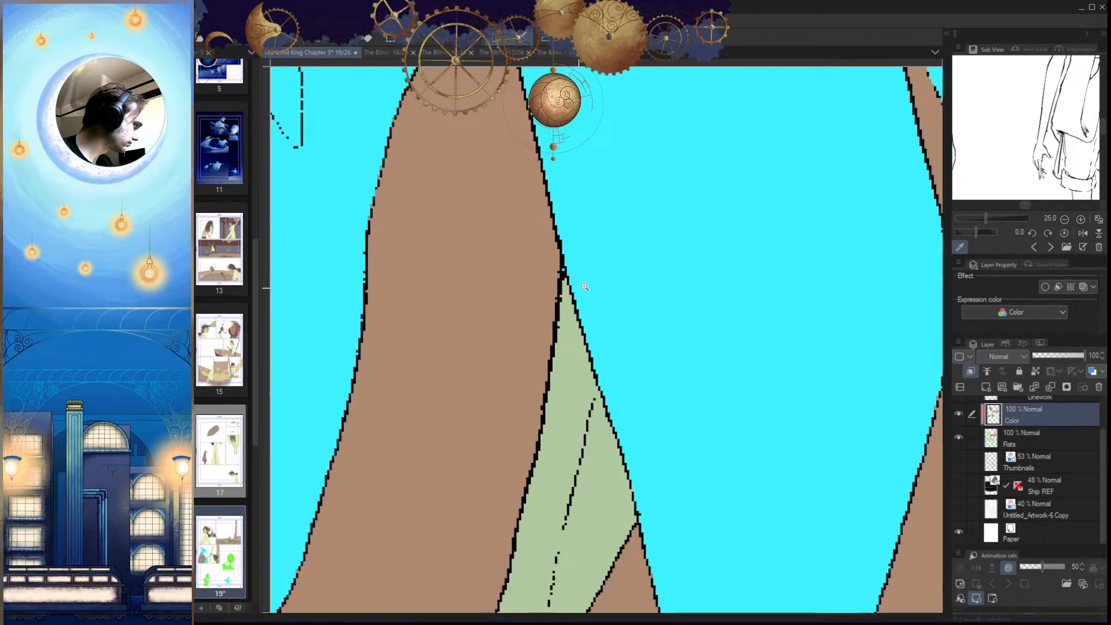
# Step: Check the light green scarf tail and the third panel in mirrored and normal view
pyautogui.moveTo(553, 274); pyautogui.dragTo(562, 260)
pyautogui.press('h')
pyautogui.moveTo(605, 362); pyautogui.dragTo(541, 405)
pyautogui.moveTo(647, 484); pyautogui.dragTo(631, 463)
pyautogui.press('h')
pyautogui.moveTo(699, 535); pyautogui.dragTo(634, 535)
pyautogui.press('h')
pyautogui.moveTo(662, 541); pyautogui.dragTo(644, 442)
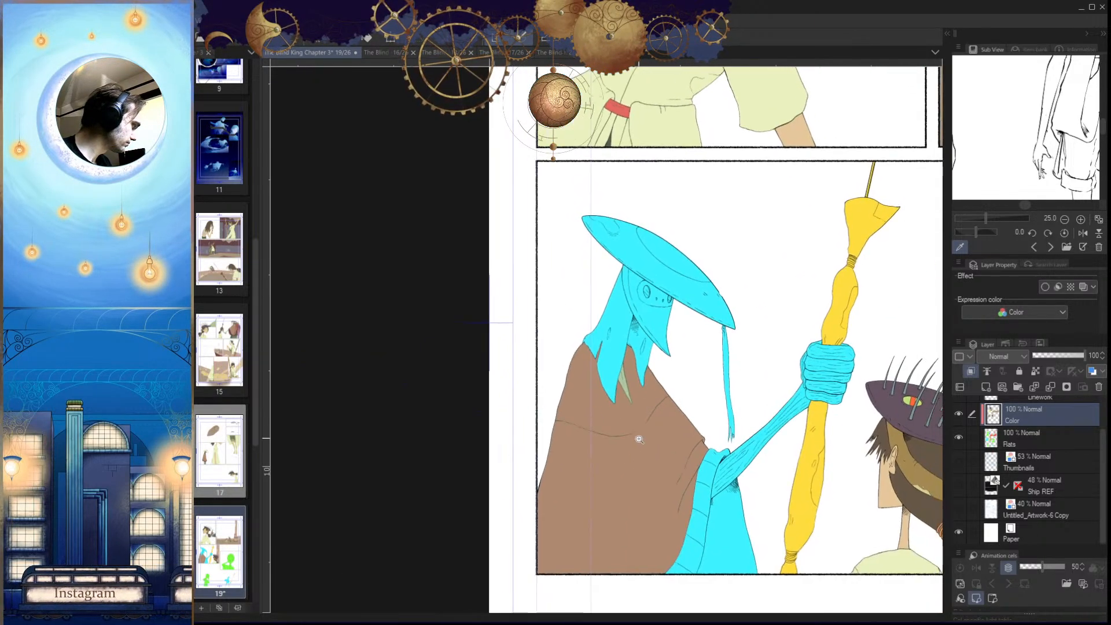
# Step: Clear the cyan from the leaf-shaped slit in the scarf on the Flats layer and deselect
pyautogui.moveTo(650, 349); pyautogui.dragTo(692, 341)
pyautogui.moveTo(639, 387); pyautogui.dragTo(666, 399)
pyautogui.moveTo(630, 386); pyautogui.dragTo(625, 472)
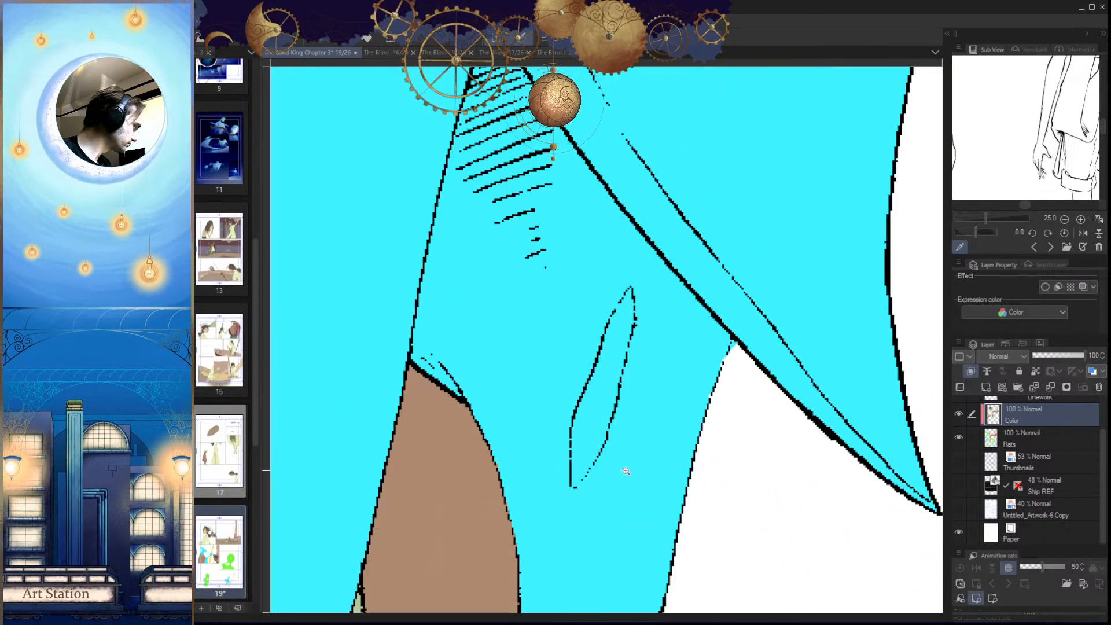
pyautogui.click(1020, 434)
pyautogui.press('Delete')
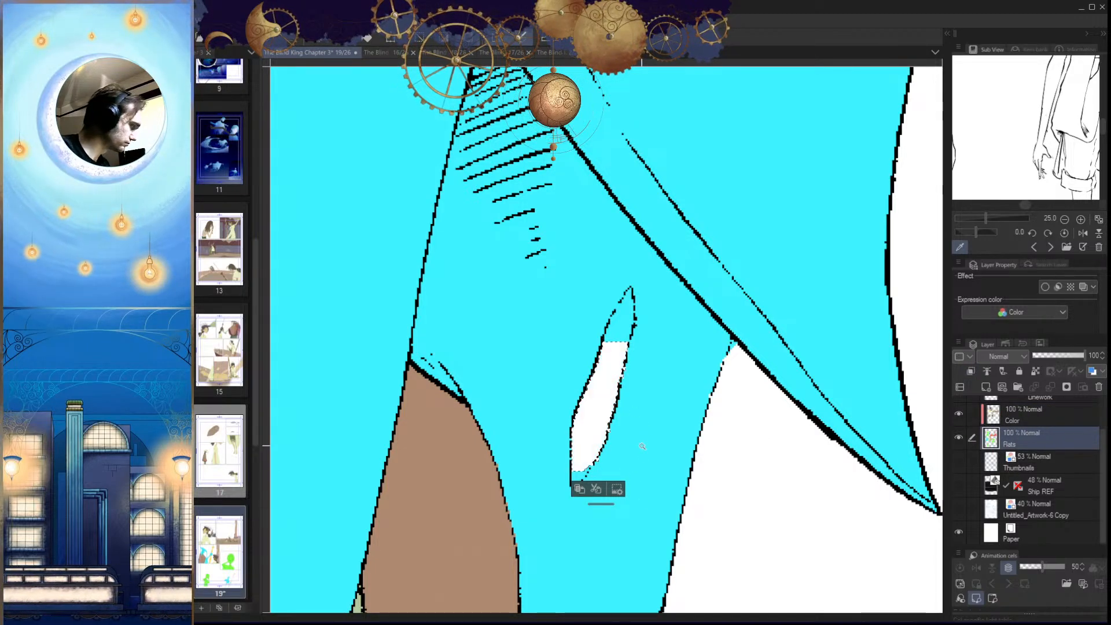
pyautogui.moveTo(605, 289); pyautogui.dragTo(634, 323)
pyautogui.press('Delete')
pyautogui.click(612, 508)
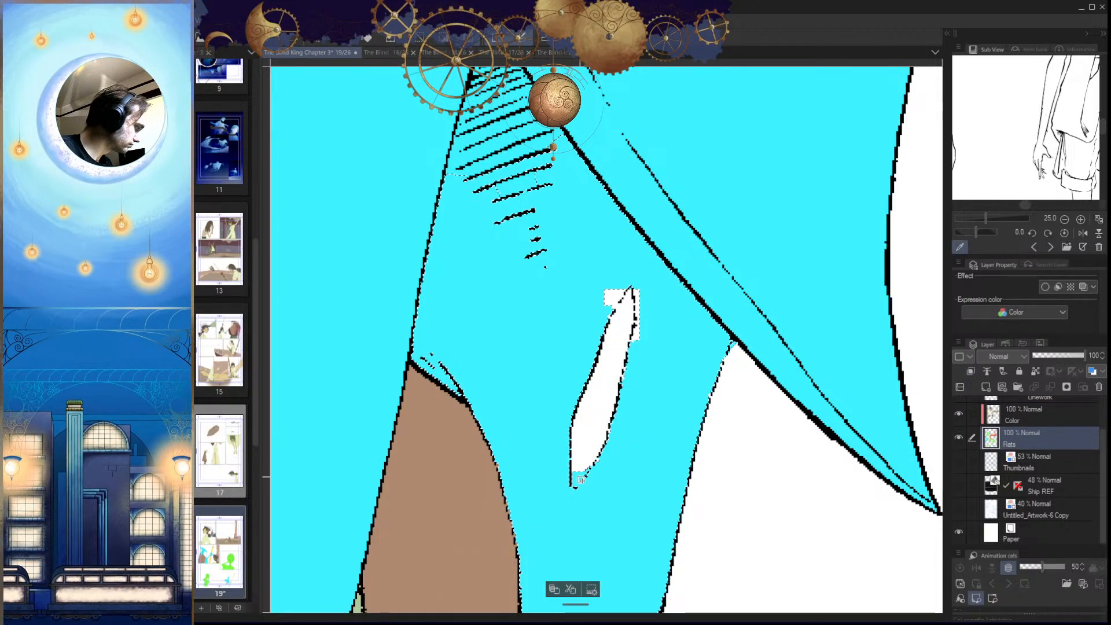
pyautogui.hotkey('ctrl', 'd')
# Step: Erase the remaining cyan pixels at the scarf slit's lower tip and along its edges
pyautogui.moveTo(610, 370); pyautogui.dragTo(643, 371)
pyautogui.moveTo(561, 551)
pyautogui.mouseDown()
pyautogui.moveTo(586, 443)
pyautogui.moveTo(630, 440)
pyautogui.mouseUp()
pyautogui.press('e')
pyautogui.moveTo(570, 462); pyautogui.dragTo(560, 429)
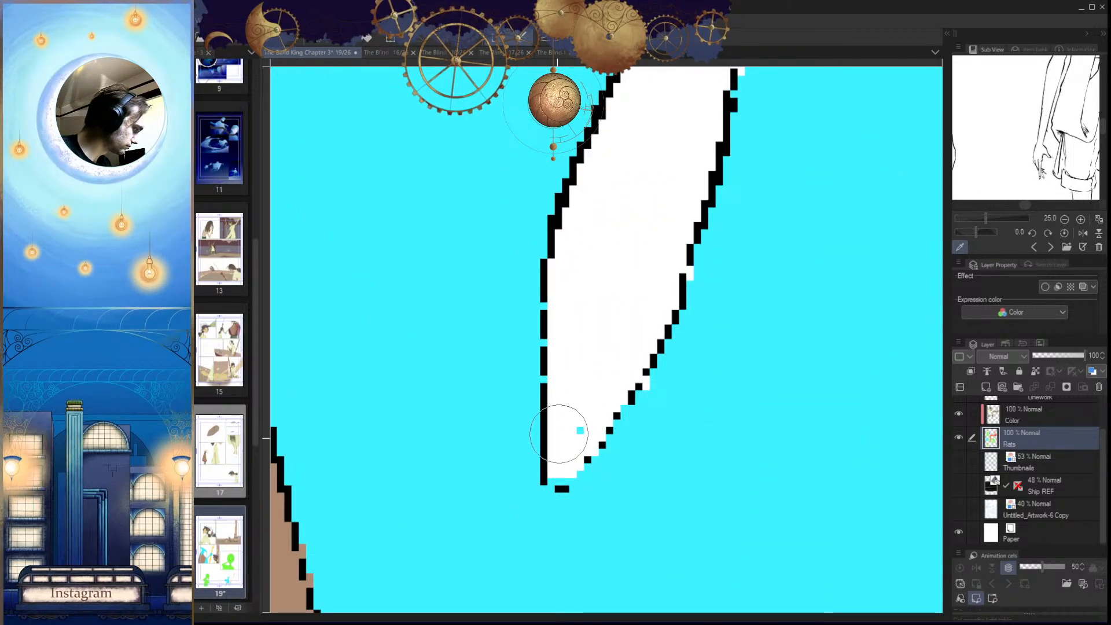
pyautogui.moveTo(584, 488); pyautogui.dragTo(597, 447)
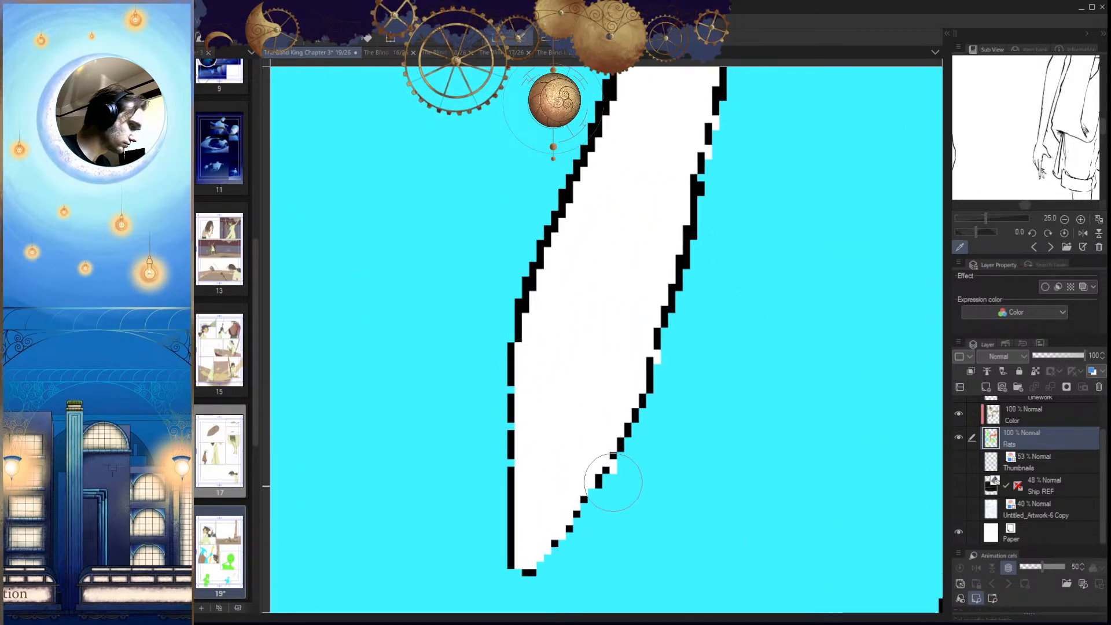
pyautogui.moveTo(658, 401); pyautogui.dragTo(648, 483)
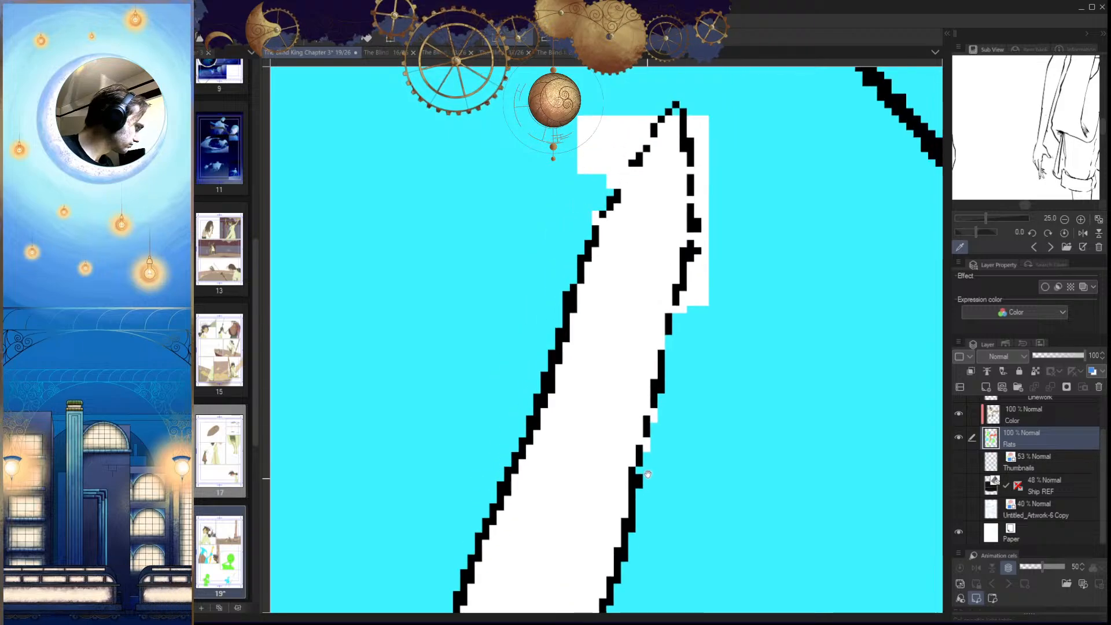
pyautogui.moveTo(669, 359); pyautogui.dragTo(642, 470)
pyautogui.moveTo(684, 312); pyautogui.dragTo(653, 509)
pyautogui.moveTo(669, 351); pyautogui.dragTo(635, 504)
pyautogui.hotkey('ctrl', 'z')
pyautogui.moveTo(674, 334); pyautogui.dragTo(660, 493)
# Step: Examine the first panel's small hatted figure as a colour reference for the third panel's clothing
pyautogui.moveTo(663, 450)
pyautogui.mouseDown()
pyautogui.moveTo(669, 392)
pyautogui.moveTo(654, 275)
pyautogui.moveTo(548, 411)
pyautogui.mouseUp()
pyautogui.moveTo(601, 291)
pyautogui.mouseDown()
pyautogui.moveTo(555, 339)
pyautogui.moveTo(520, 324)
pyautogui.mouseUp()
pyautogui.moveTo(683, 486); pyautogui.dragTo(666, 530)
pyautogui.press('h')
pyautogui.press('h')
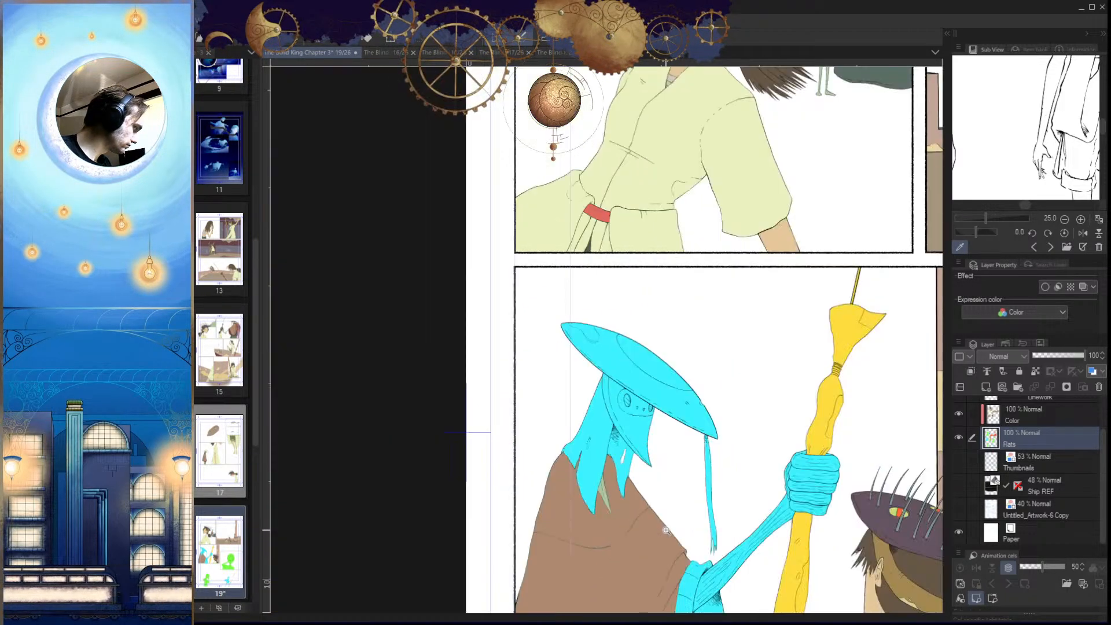
pyautogui.moveTo(621, 435); pyautogui.dragTo(538, 508)
pyautogui.moveTo(733, 513); pyautogui.dragTo(711, 551)
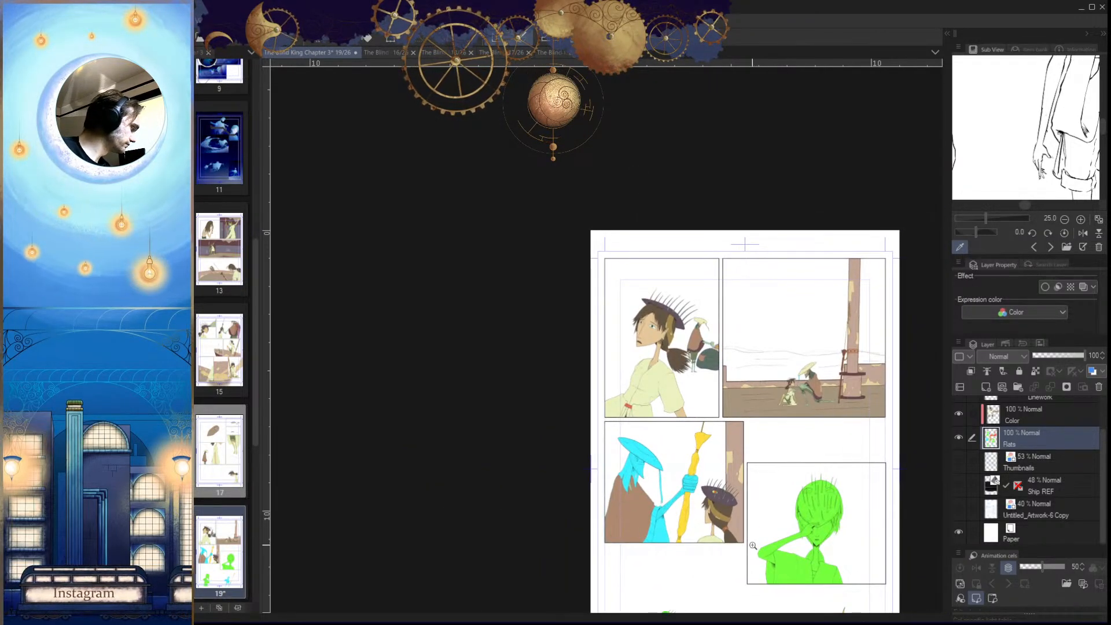
pyautogui.moveTo(696, 343); pyautogui.dragTo(728, 347)
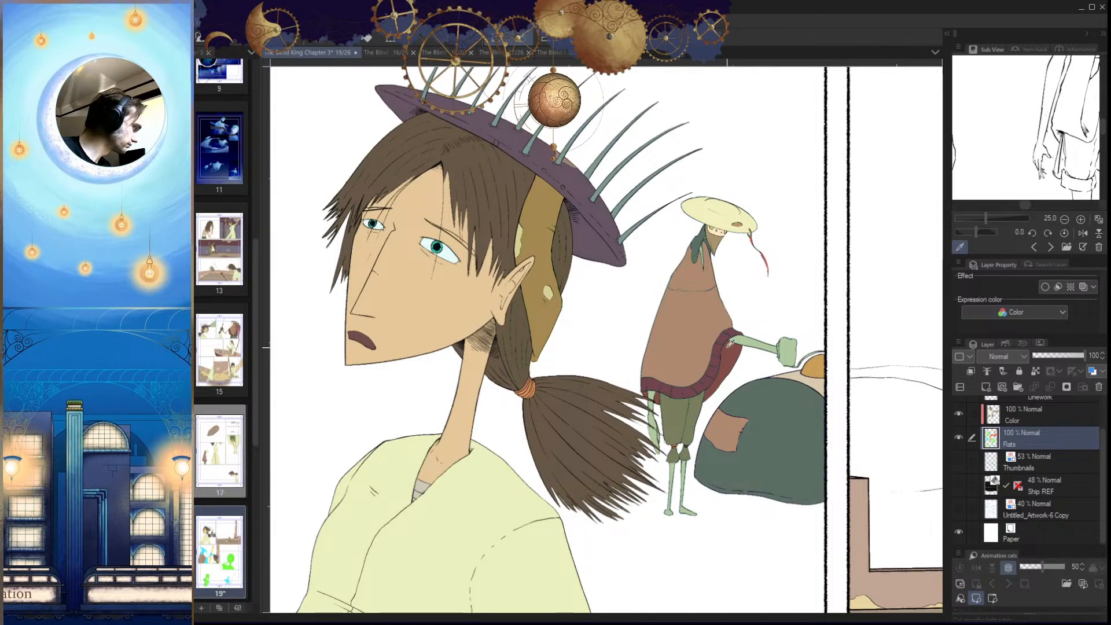
pyautogui.moveTo(739, 389); pyautogui.dragTo(715, 391)
pyautogui.moveTo(702, 473); pyautogui.dragTo(690, 481)
pyautogui.moveTo(692, 602); pyautogui.dragTo(723, 492)
pyautogui.moveTo(724, 499); pyautogui.dragTo(632, 478)
pyautogui.moveTo(632, 478); pyautogui.dragTo(651, 477)
# Step: Fill the third panel's cloak trim on the Color layer with the maroon of the small figure's trim and deselect
pyautogui.click(715, 197)
pyautogui.click(726, 136)
pyautogui.moveTo(763, 214)
pyautogui.mouseDown()
pyautogui.moveTo(722, 318)
pyautogui.moveTo(715, 304)
pyautogui.moveTo(736, 291)
pyautogui.mouseUp()
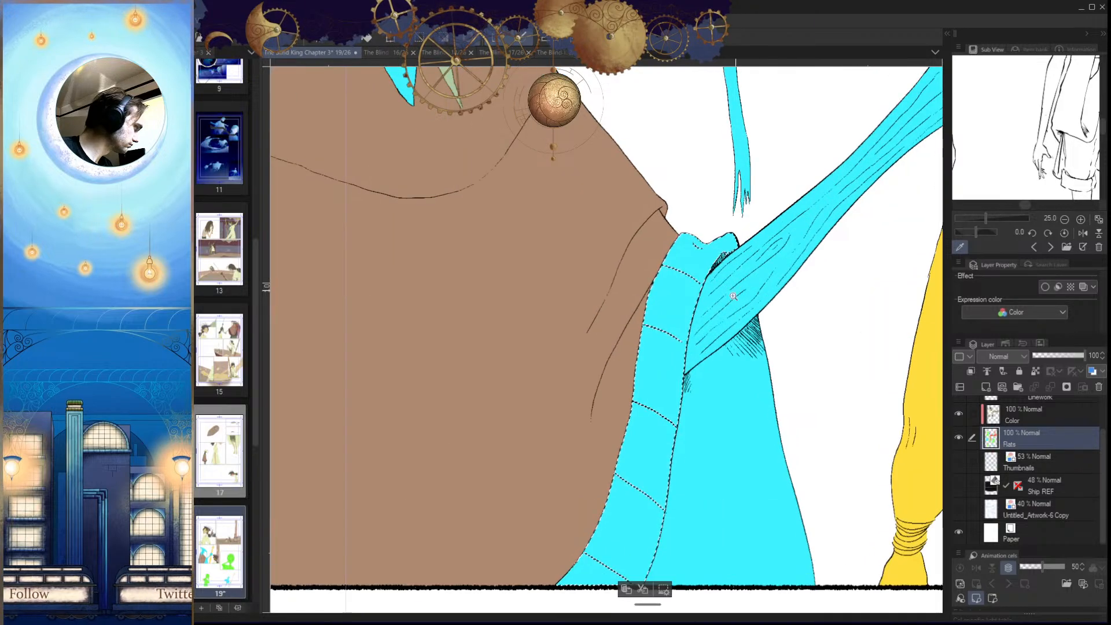
pyautogui.click(997, 414)
pyautogui.moveTo(808, 467); pyautogui.dragTo(683, 429)
pyautogui.scroll(5, 764, 317)
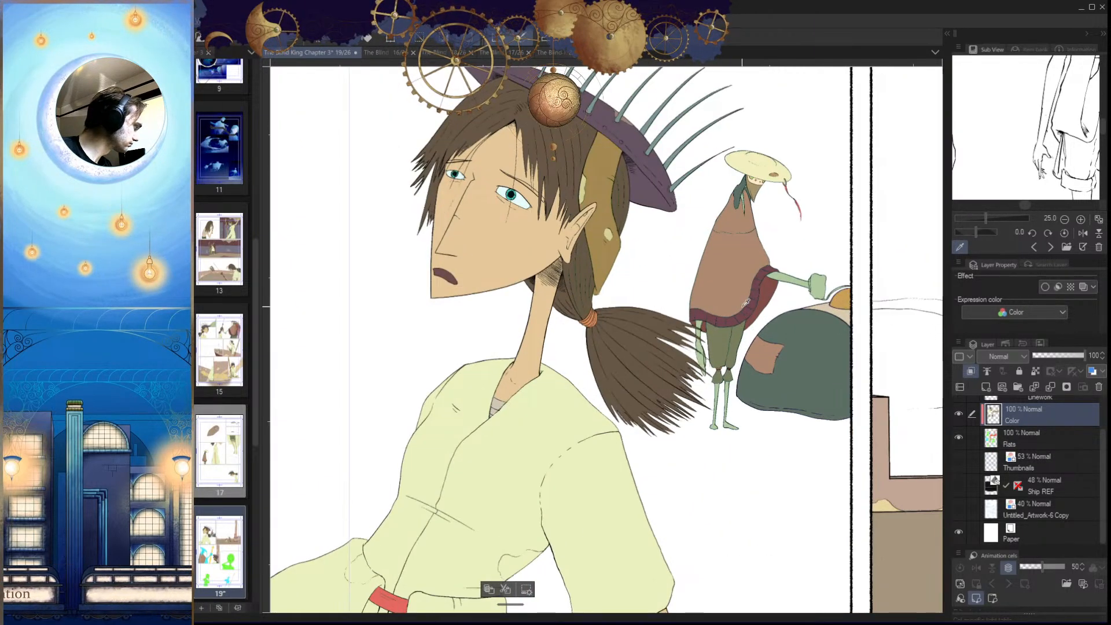
pyautogui.scroll(-5, 739, 399)
pyautogui.scroll(5, 718, 405)
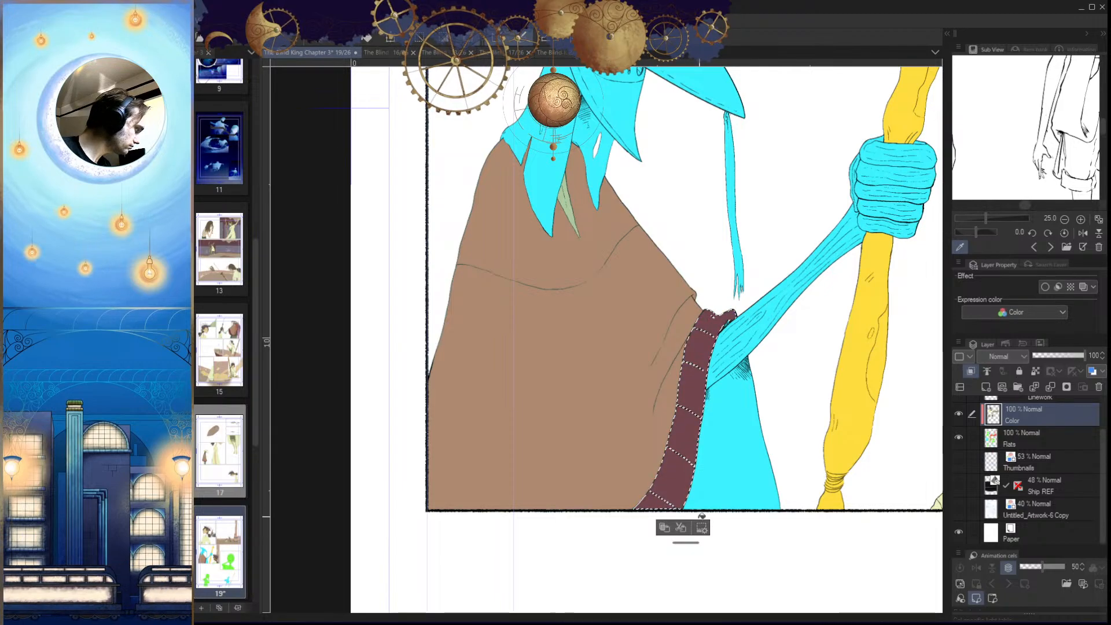
pyautogui.scroll(4, 702, 455)
pyautogui.scroll(1, 745, 397)
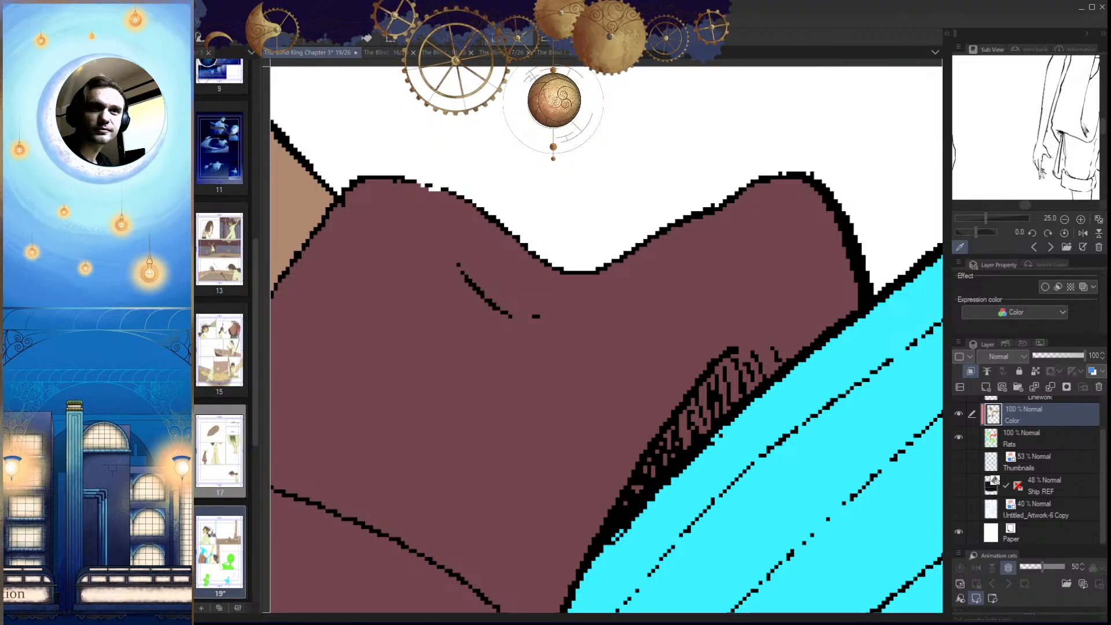
pyautogui.scroll(-5, 736, 333)
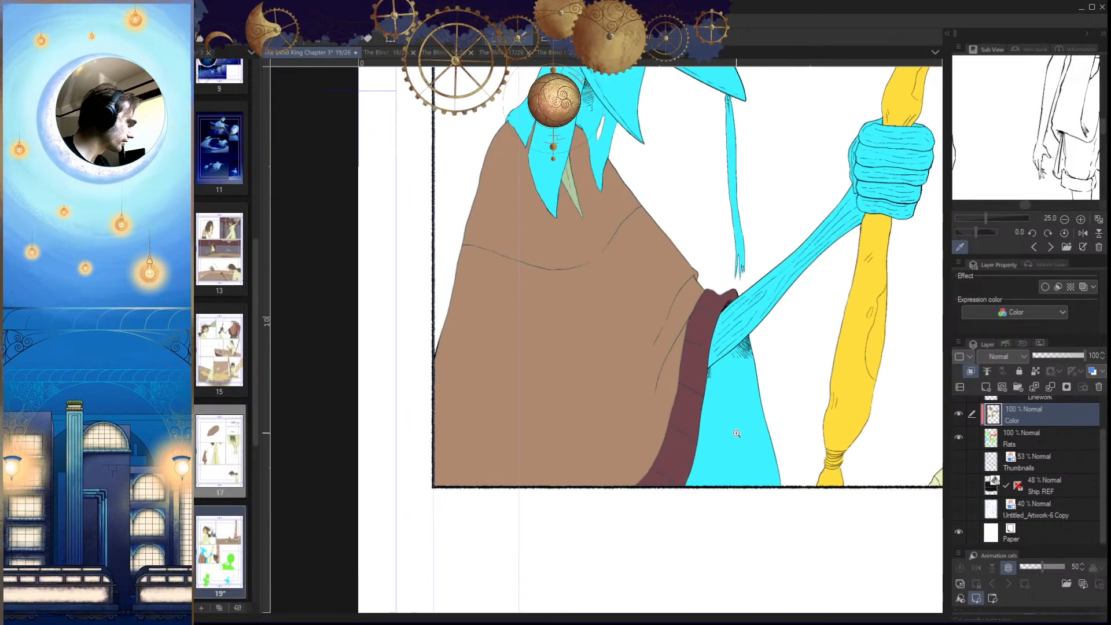
# Step: Outline the cyan cloak lining below the arm with a selection, fill it with dark brick red, and deselect
pyautogui.scroll(3, 741, 451)
pyautogui.moveTo(709, 560); pyautogui.dragTo(679, 509)
pyautogui.moveTo(765, 182); pyautogui.dragTo(687, 385)
pyautogui.moveTo(665, 501)
pyautogui.mouseDown()
pyautogui.moveTo(685, 549)
pyautogui.moveTo(669, 516)
pyautogui.mouseUp()
pyautogui.moveTo(662, 434); pyautogui.dragTo(611, 526)
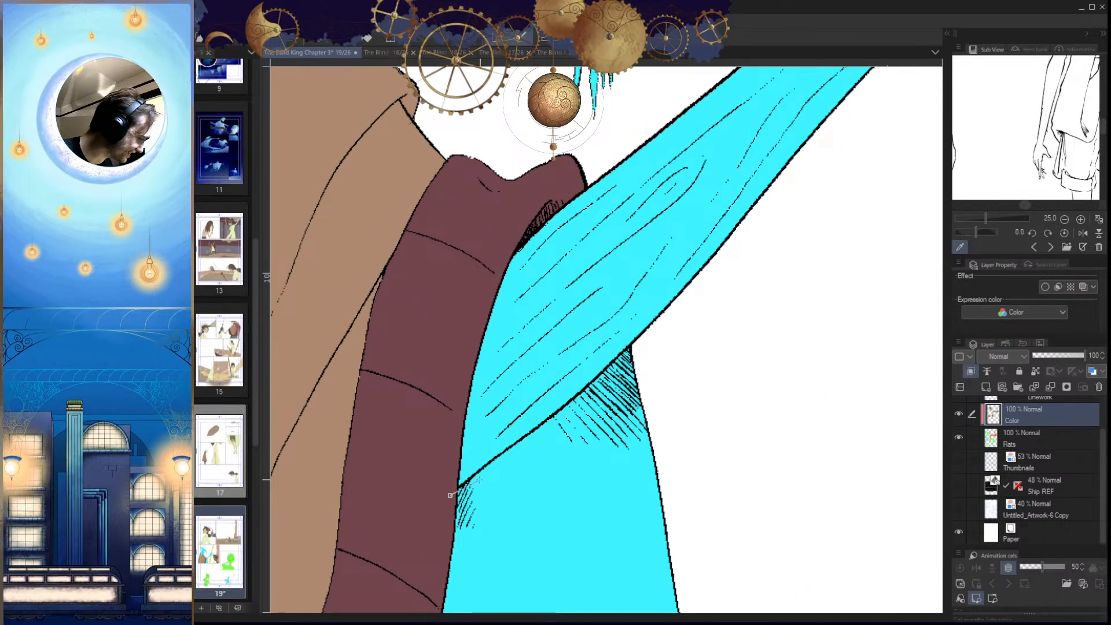
pyautogui.moveTo(512, 455); pyautogui.dragTo(478, 475)
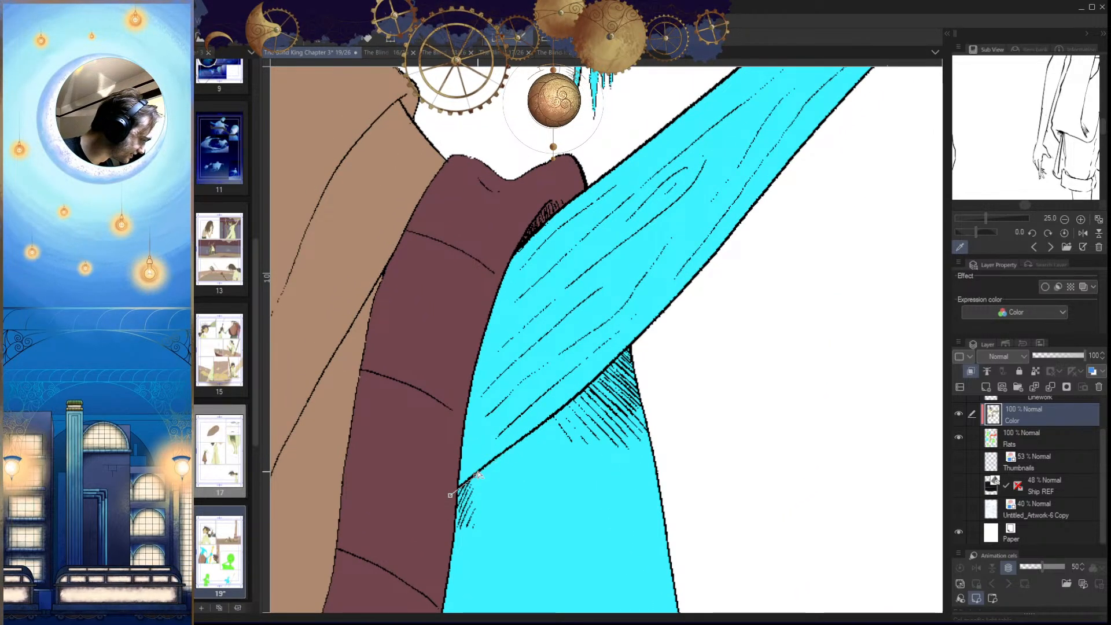
pyautogui.moveTo(537, 429); pyautogui.dragTo(554, 415)
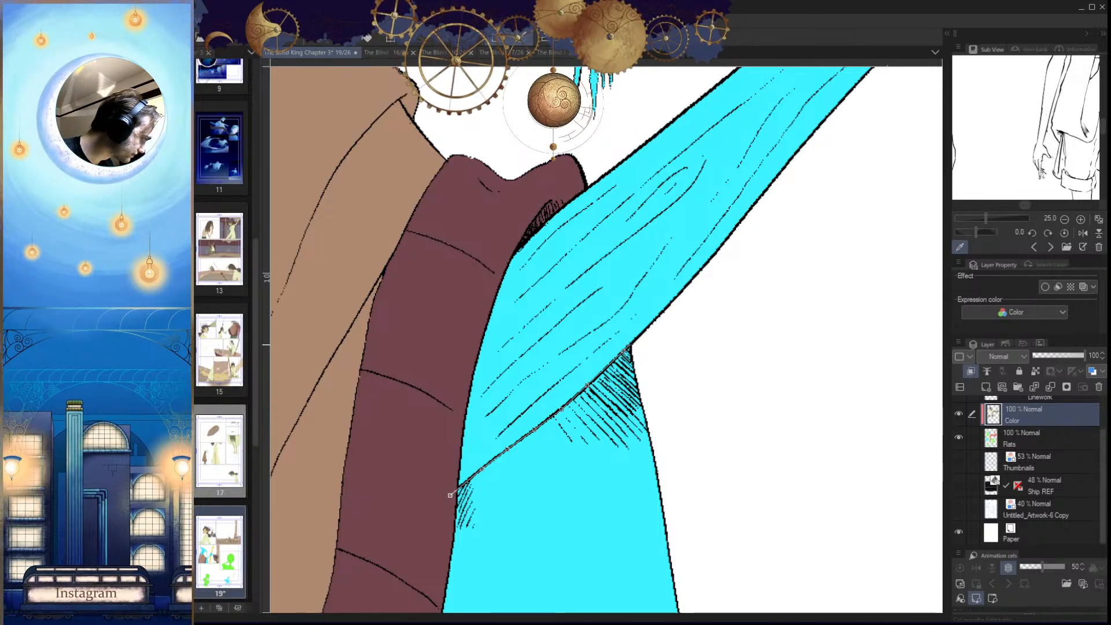
pyautogui.moveTo(708, 463); pyautogui.dragTo(645, 130)
pyautogui.click(699, 407)
pyautogui.click(594, 467)
pyautogui.moveTo(464, 453); pyautogui.dragTo(730, 503)
pyautogui.click(592, 526)
pyautogui.click(454, 476)
pyautogui.moveTo(511, 224); pyautogui.dragTo(502, 415)
pyautogui.click(490, 415)
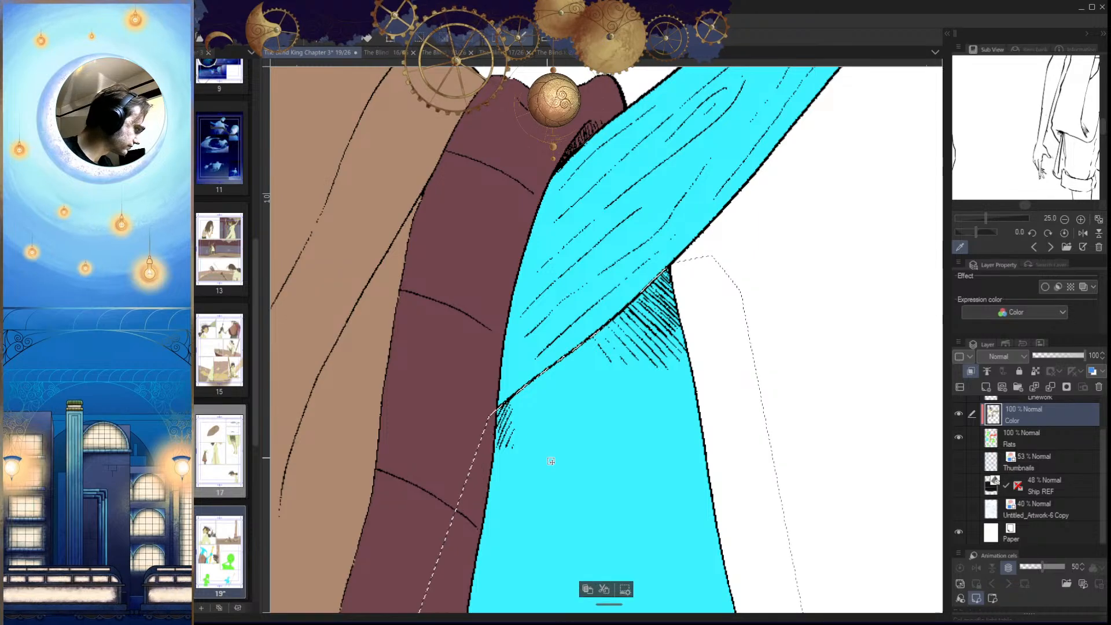
pyautogui.press('g')
pyautogui.click(610, 483)
pyautogui.hotkey('ctrl', 'd')
pyautogui.moveTo(610, 484); pyautogui.dragTo(615, 438)
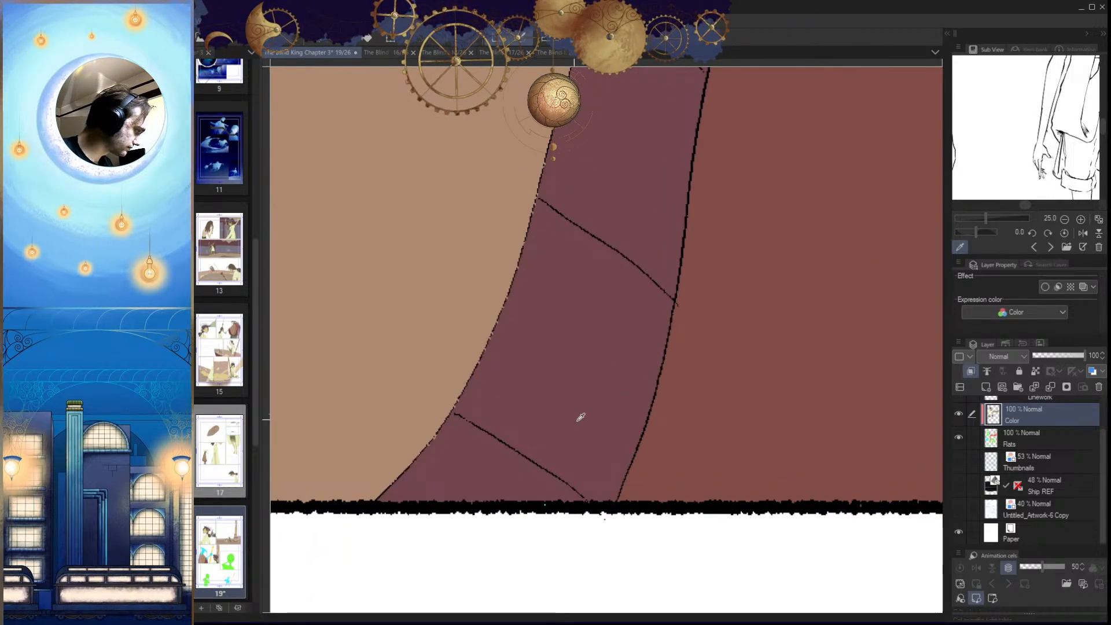
pyautogui.moveTo(633, 496); pyautogui.dragTo(584, 492)
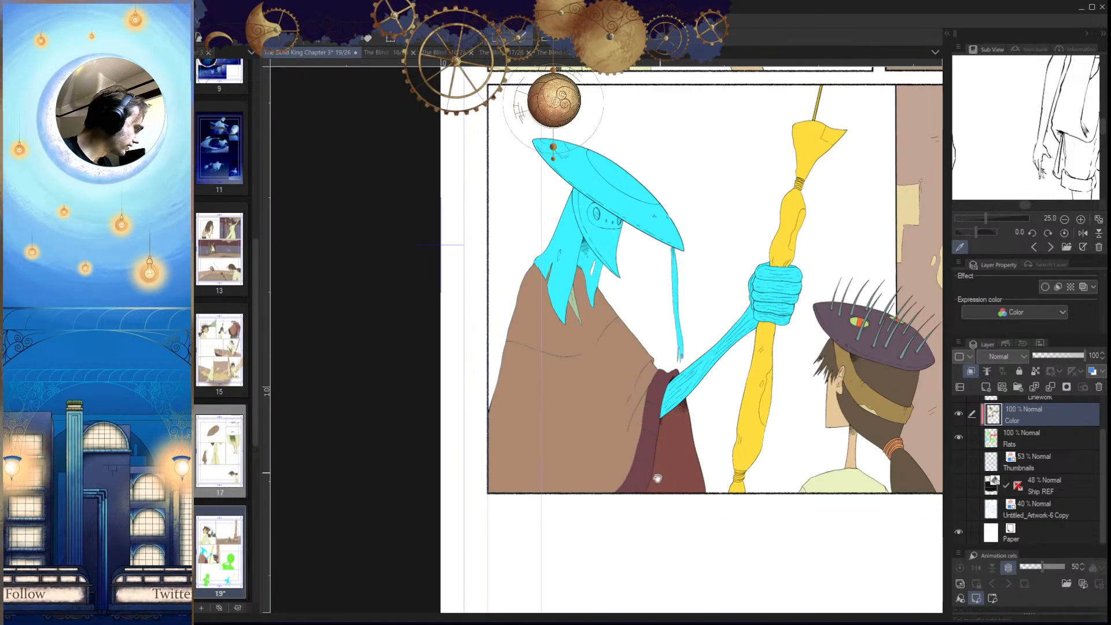
# Step: Start a polyline selection of the third panel figure's cyan face covering along the hat brim and the covering's front edge
pyautogui.moveTo(713, 387); pyautogui.dragTo(615, 565)
pyautogui.moveTo(587, 494); pyautogui.dragTo(539, 568)
pyautogui.moveTo(611, 270); pyautogui.dragTo(737, 299)
pyautogui.moveTo(530, 428); pyautogui.dragTo(454, 433)
pyautogui.moveTo(549, 579); pyautogui.dragTo(715, 593)
pyautogui.moveTo(584, 492); pyautogui.dragTo(619, 511)
pyautogui.moveTo(591, 374); pyautogui.dragTo(635, 458)
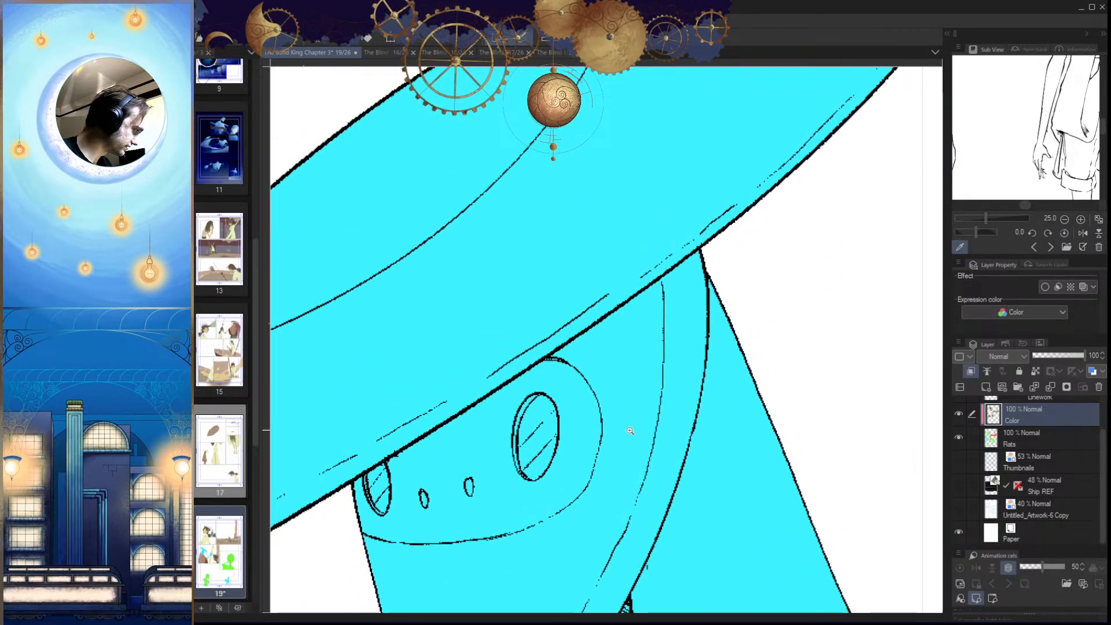
pyautogui.click(577, 397)
pyautogui.press('Tab')
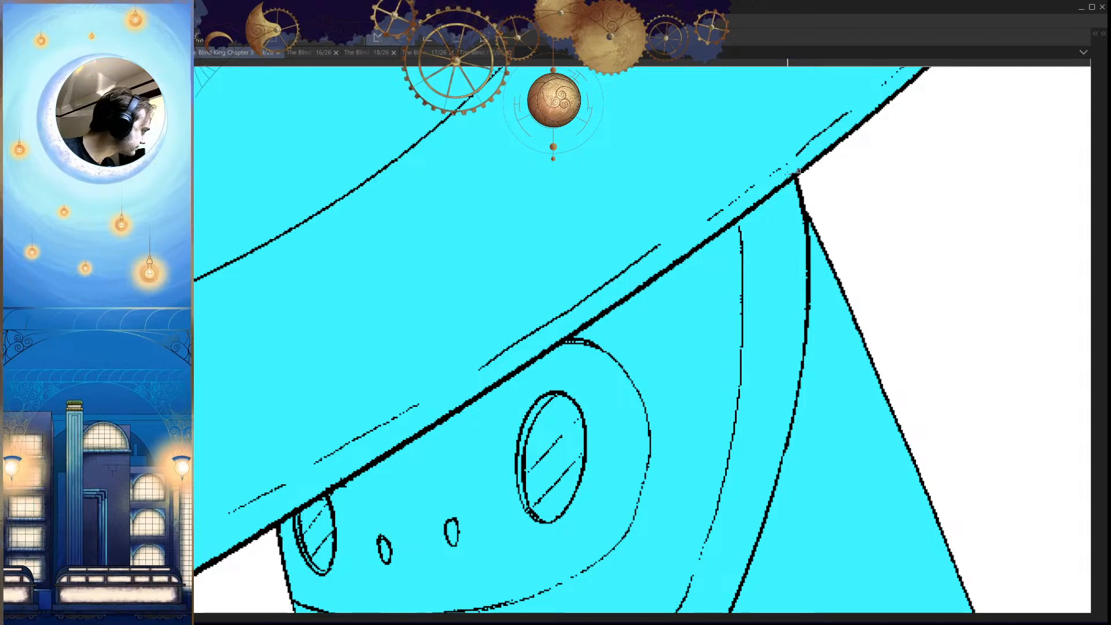
pyautogui.click(652, 282)
pyautogui.moveTo(623, 333); pyautogui.dragTo(730, 294)
pyautogui.moveTo(480, 426); pyautogui.dragTo(581, 346)
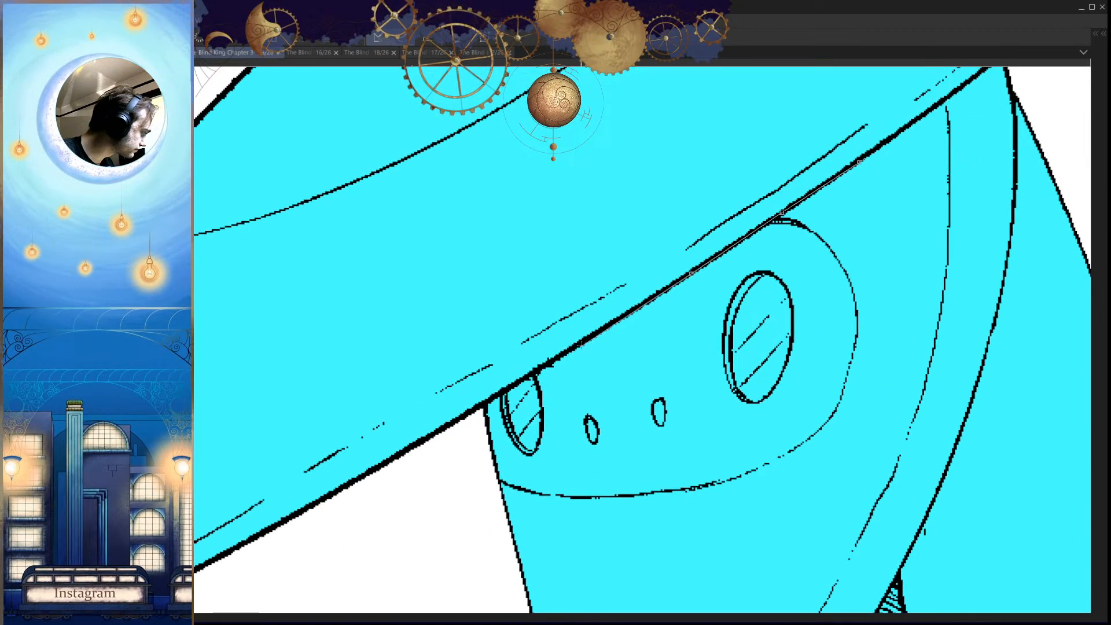
pyautogui.click(438, 489)
pyautogui.moveTo(453, 568); pyautogui.dragTo(465, 302)
pyautogui.moveTo(523, 518); pyautogui.dragTo(527, 271)
pyautogui.click(453, 522)
pyautogui.click(515, 554)
# Step: Close the face covering's outline along its rear edge up to the hat, fill it with olive brown, and deselect
pyautogui.moveTo(685, 393); pyautogui.dragTo(541, 557)
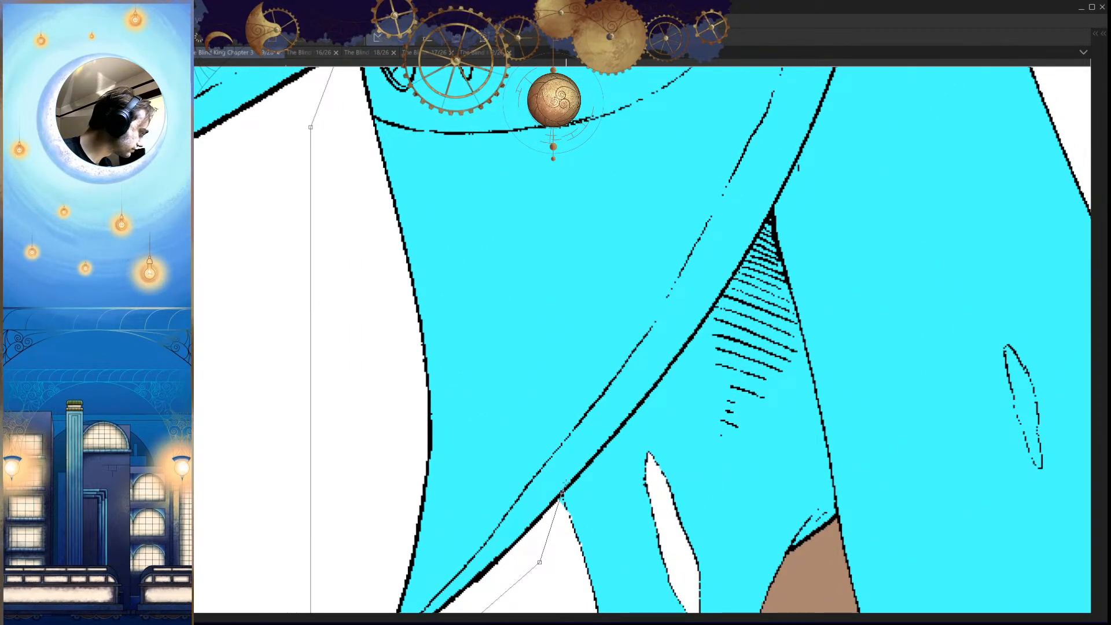
pyautogui.moveTo(602, 450); pyautogui.dragTo(564, 513)
pyautogui.moveTo(654, 409); pyautogui.dragTo(592, 501)
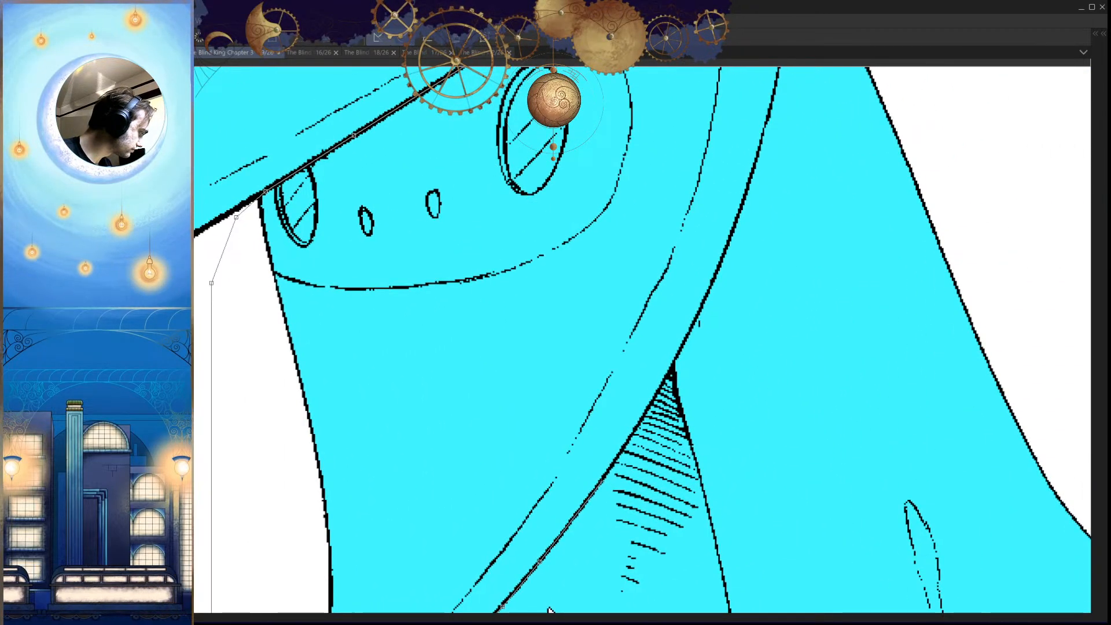
pyautogui.moveTo(670, 365); pyautogui.dragTo(606, 495)
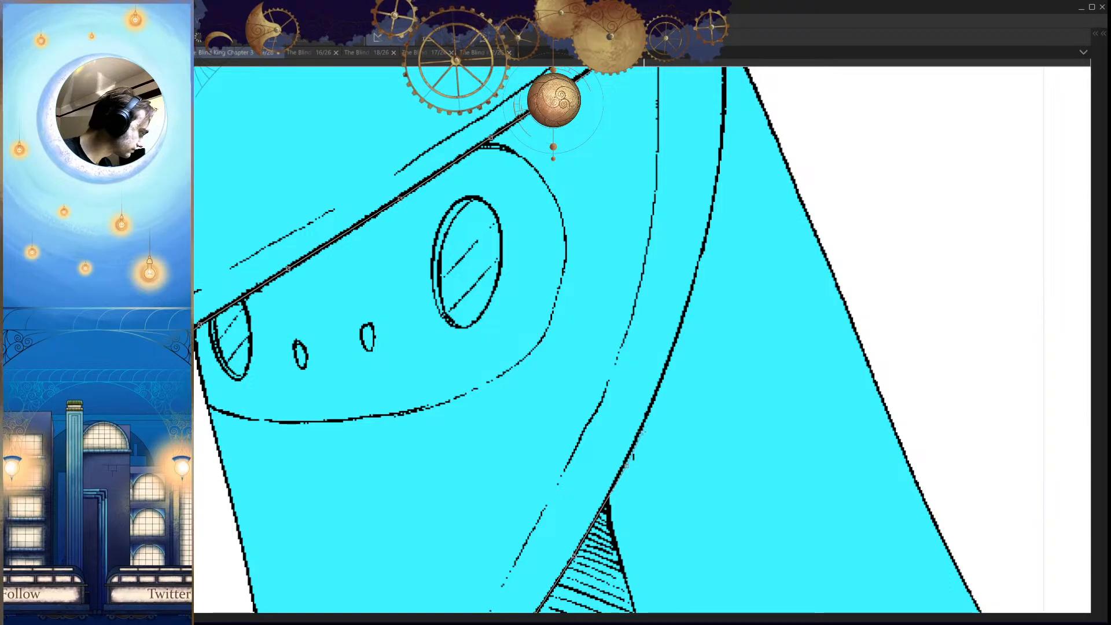
pyautogui.moveTo(644, 409); pyautogui.dragTo(618, 480)
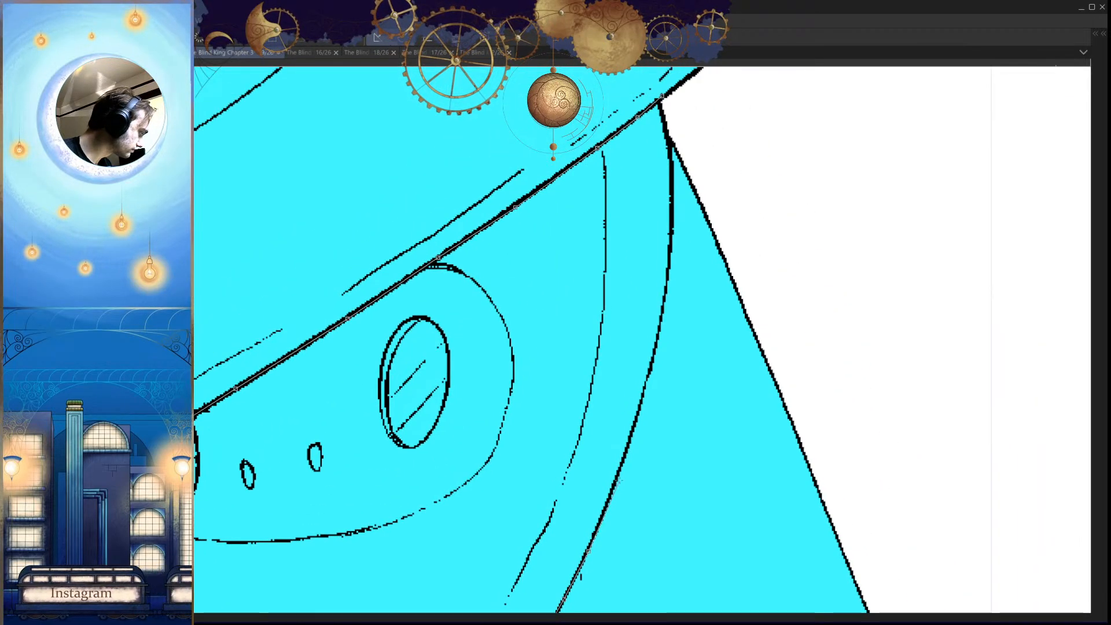
pyautogui.moveTo(646, 376); pyautogui.dragTo(624, 459)
pyautogui.moveTo(642, 376); pyautogui.dragTo(664, 464)
pyautogui.click(630, 285)
pyautogui.hotkey('alt', 'Delete')
pyautogui.hotkey('ctrl', 'd')
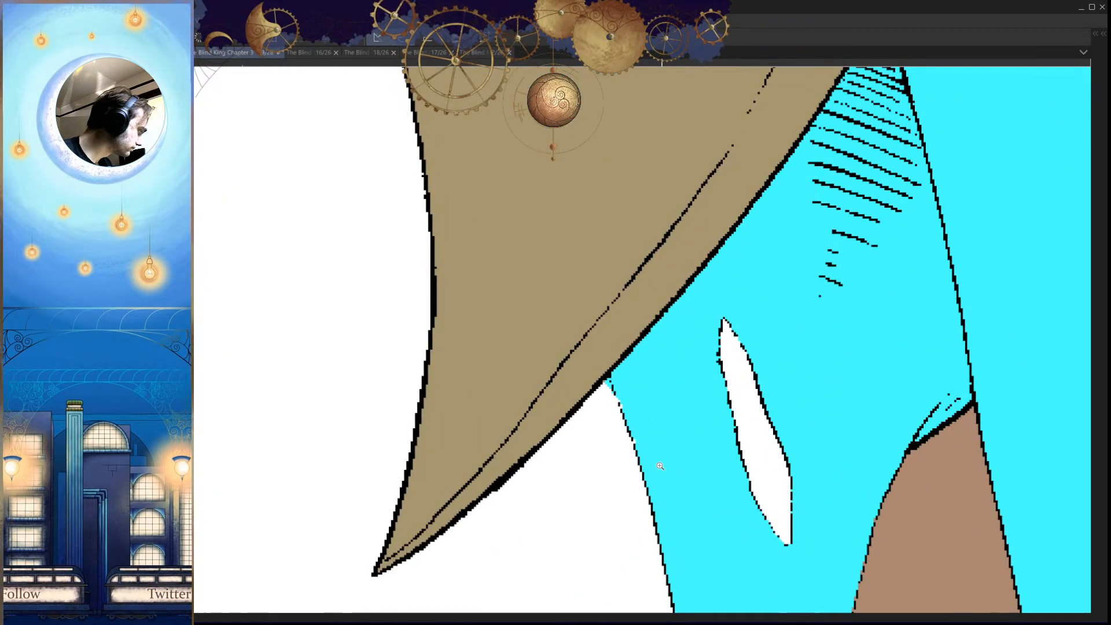
# Step: Clean up the stray cyan pixels on the Flats layer where the face covering meets the scarf, and save the page
pyautogui.press('Tab')
pyautogui.click(1016, 441)
pyautogui.click(572, 383)
pyautogui.moveTo(642, 492)
pyautogui.mouseDown()
pyautogui.moveTo(622, 515)
pyautogui.moveTo(659, 473)
pyautogui.mouseUp()
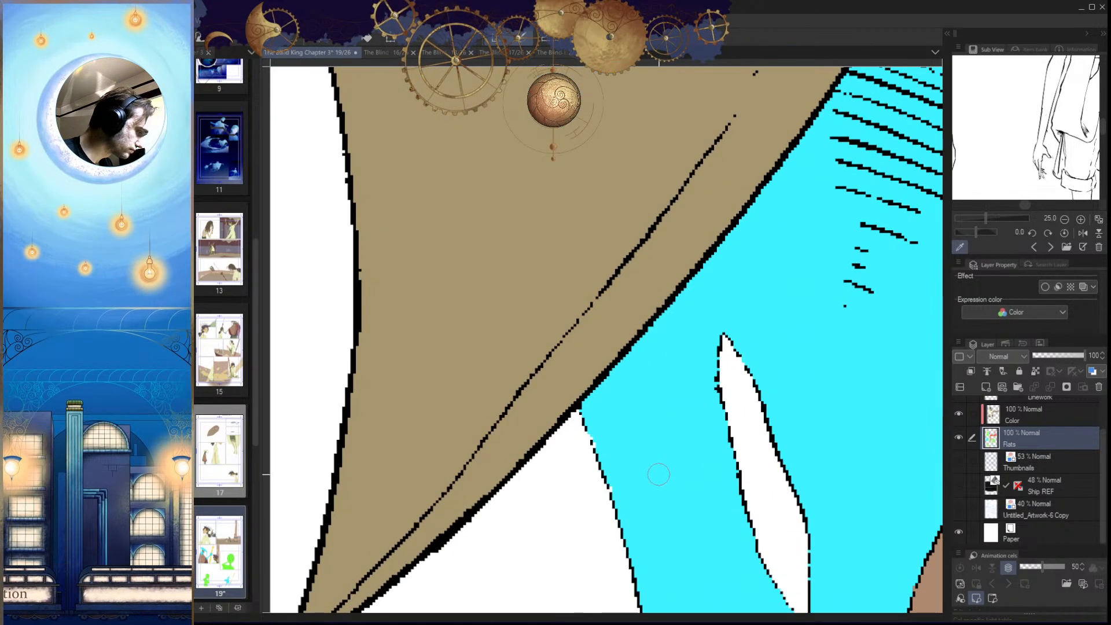
pyautogui.press('h')
pyautogui.moveTo(609, 409); pyautogui.dragTo(631, 345)
pyautogui.moveTo(589, 468); pyautogui.dragTo(568, 513)
pyautogui.press('h')
pyautogui.moveTo(640, 457); pyautogui.dragTo(619, 501)
pyautogui.hotkey('ctrl', 's')
pyautogui.moveTo(669, 444); pyautogui.dragTo(584, 538)
# Step: Sample the light green eye lens on page 16 and fill the upper section of page 19's large eye on the Color layer
pyautogui.click(379, 52)
pyautogui.moveTo(865, 505); pyautogui.dragTo(864, 392)
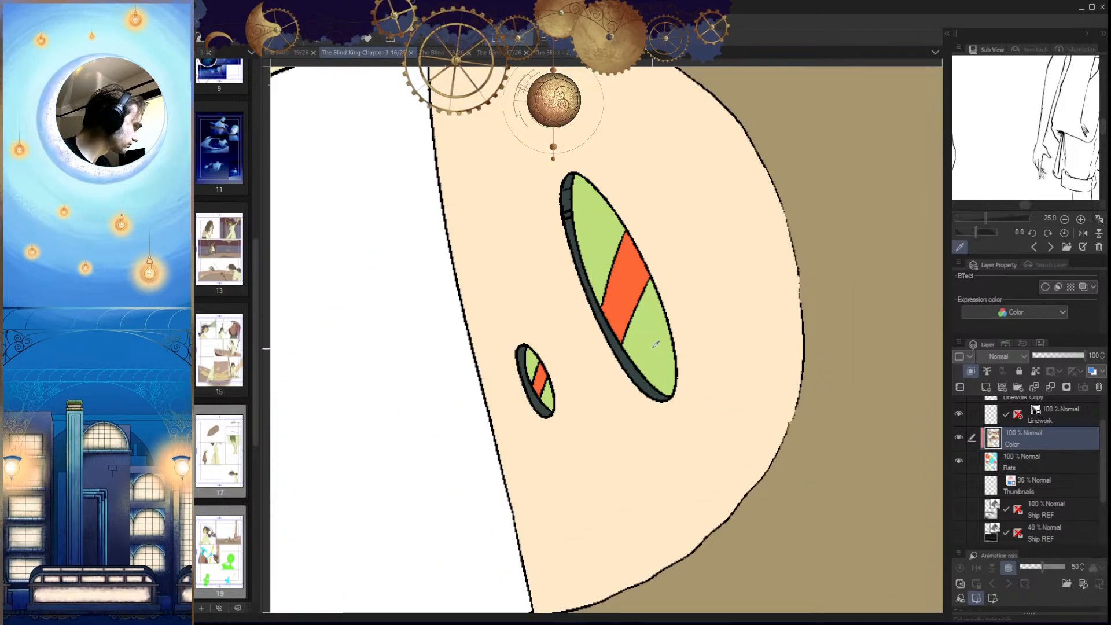
pyautogui.click(290, 52)
pyautogui.moveTo(562, 485); pyautogui.dragTo(616, 384)
pyautogui.moveTo(563, 358); pyautogui.dragTo(585, 382)
pyautogui.click(563, 336)
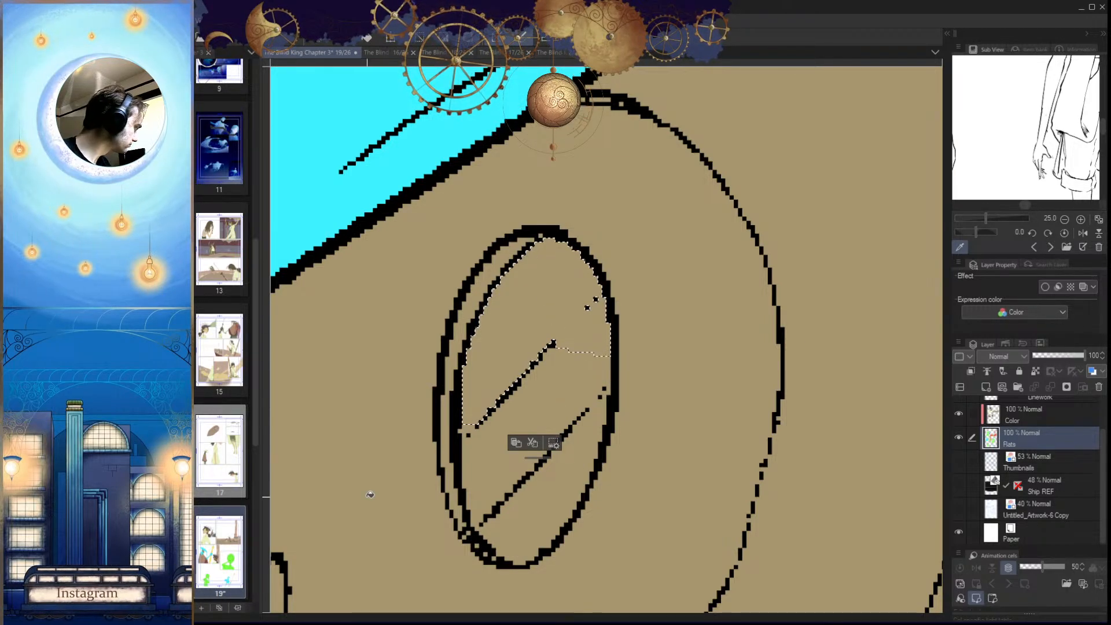
pyautogui.click(1021, 416)
pyautogui.hotkey('alt', 'Delete')
pyautogui.hotkey('ctrl', 'd')
# Step: Fill the lower section of the large eye's lens with the same light green and deselect
pyautogui.moveTo(630, 475)
pyautogui.mouseDown()
pyautogui.moveTo(654, 424)
pyautogui.moveTo(603, 433)
pyautogui.mouseUp()
pyautogui.scroll(2, 576, 455)
pyautogui.click(580, 441)
pyautogui.hotkey('alt', 'Delete')
pyautogui.hotkey('ctrl', 'd')
# Step: Draw an orange line along the upper edge of the large eye's diagonal stripe to close the gap in its linework
pyautogui.scroll(2, 625, 381)
pyautogui.press('p')
pyautogui.moveTo(622, 366); pyautogui.dragTo(653, 311)
pyautogui.moveTo(626, 359); pyautogui.dragTo(618, 435)
pyautogui.moveTo(573, 361); pyautogui.dragTo(585, 424)
pyautogui.moveTo(643, 249); pyautogui.dragTo(492, 406)
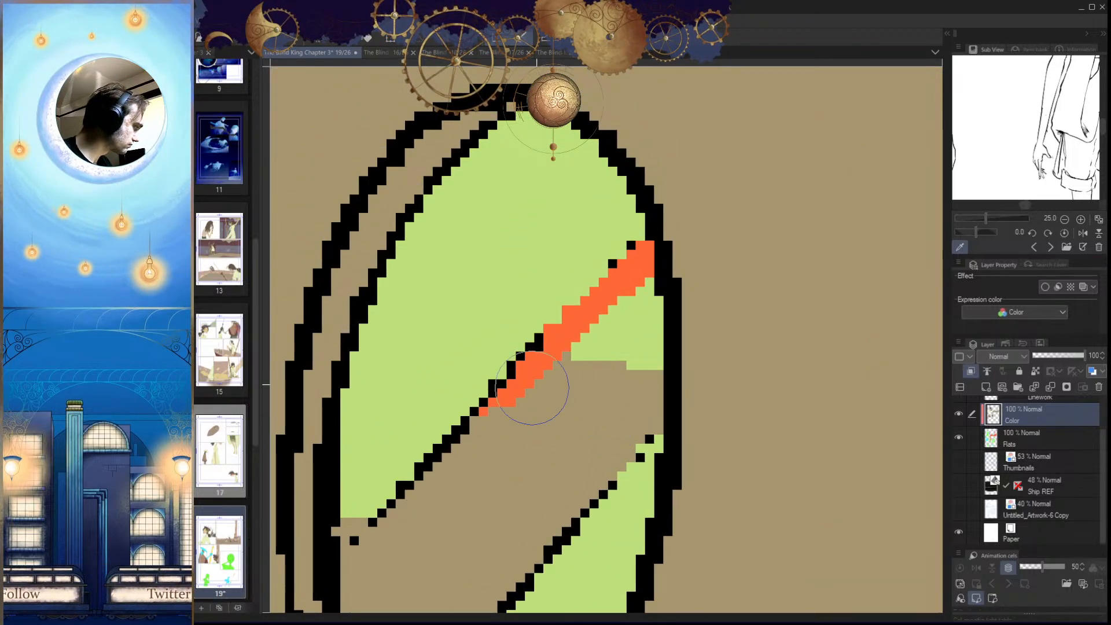
# Step: Fill the rest of the large eye's diagonal stripe with orange and touch up its edges
pyautogui.click(575, 444)
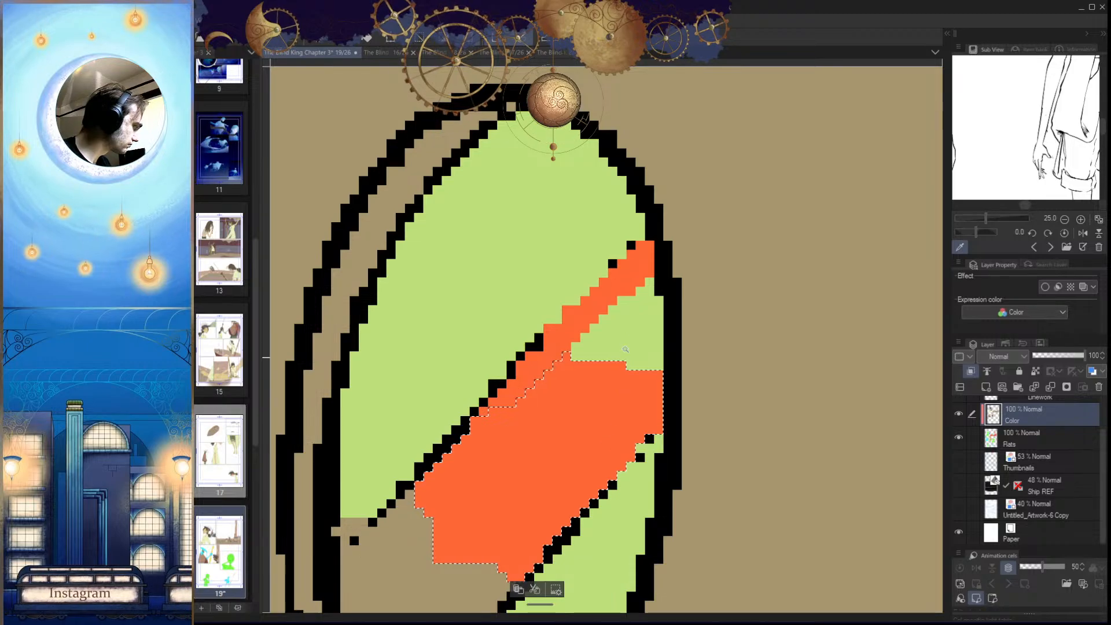
pyautogui.click(632, 352)
pyautogui.moveTo(621, 419); pyautogui.dragTo(657, 350)
pyautogui.scroll(-4, 656, 351)
pyautogui.click(583, 443)
pyautogui.hotkey('alt', 'Delete')
pyautogui.hotkey('ctrl', 'd')
pyautogui.moveTo(544, 429); pyautogui.dragTo(551, 399)
pyautogui.scroll(3, 551, 399)
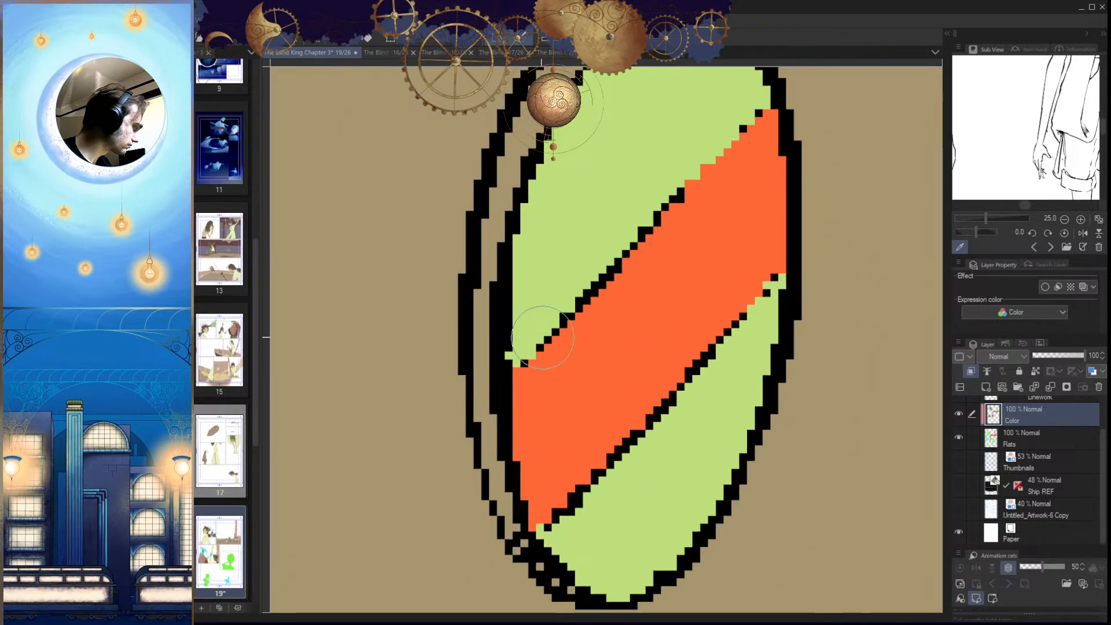
# Step: Fill the lower section of the partly hidden eye under the hat brim with light green and deselect
pyautogui.scroll(-5, 573, 581)
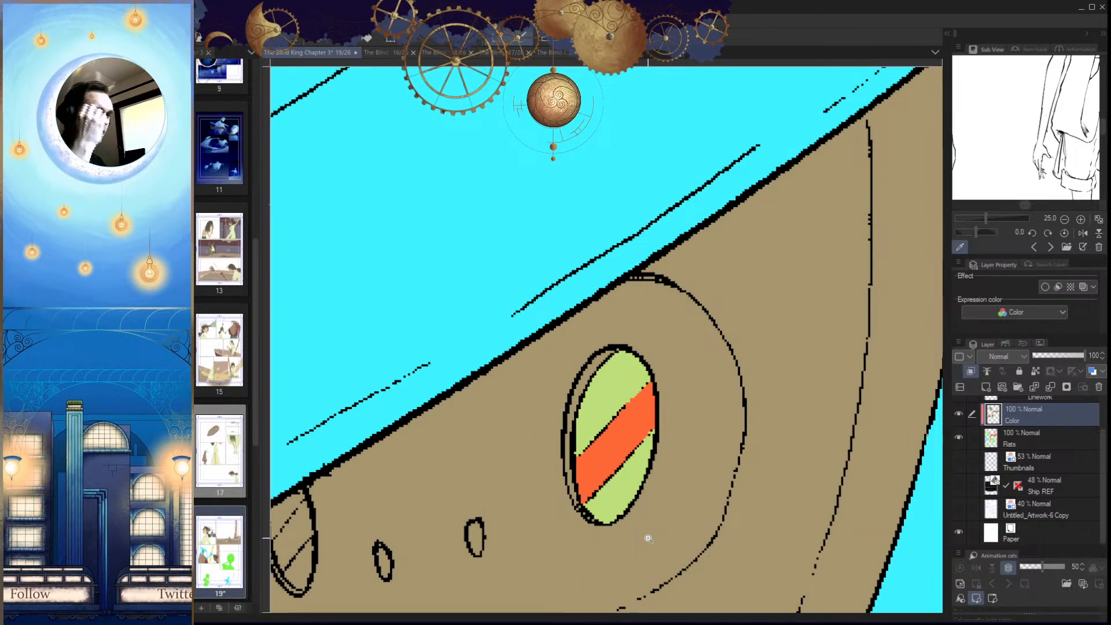
pyautogui.scroll(-4, 605, 452)
pyautogui.moveTo(600, 484); pyautogui.dragTo(654, 405)
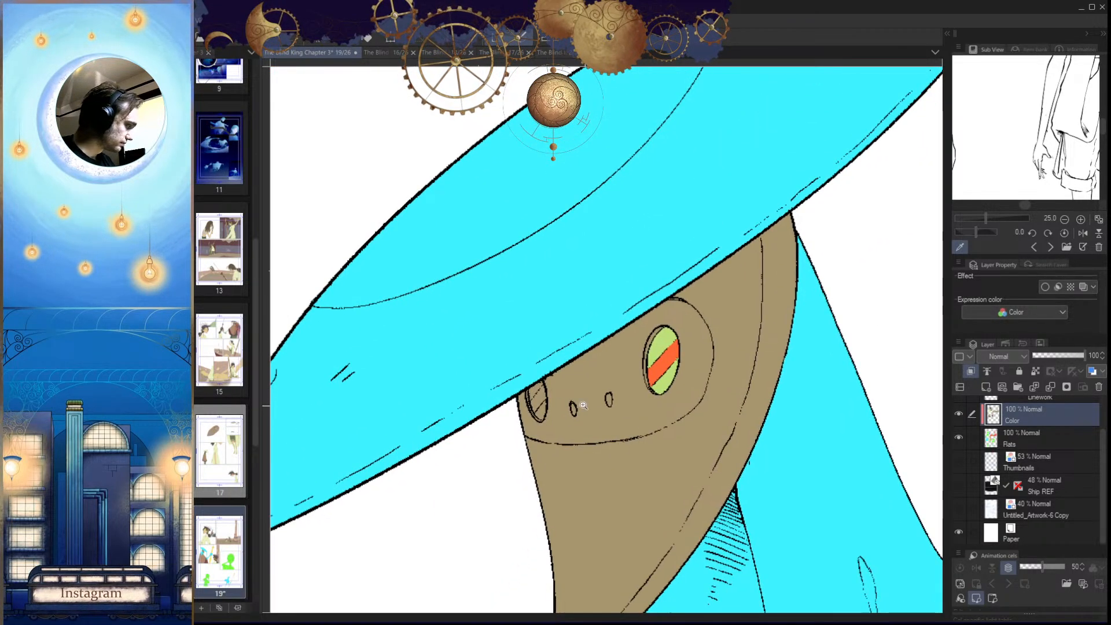
pyautogui.scroll(6, 539, 407)
pyautogui.click(540, 436)
pyautogui.click(548, 449)
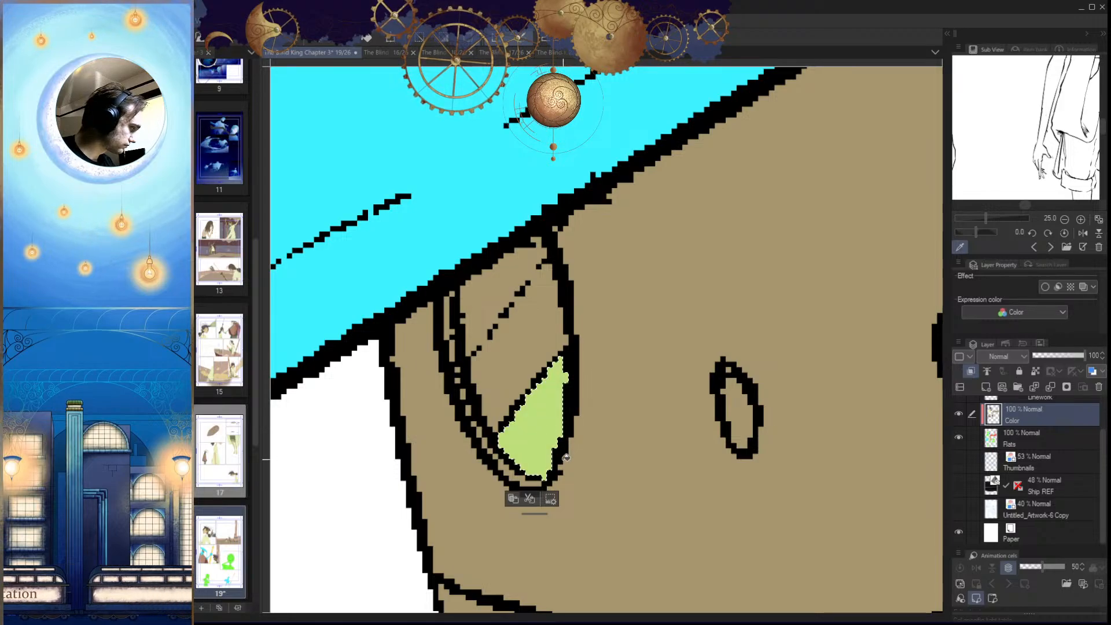
pyautogui.hotkey('ctrl', 'd')
# Step: Separate the partly hidden eye's upper section from its stripe, colouring the upper section light green and the stripe orange
pyautogui.scroll(3, 515, 296)
pyautogui.press('w')
pyautogui.click(547, 340)
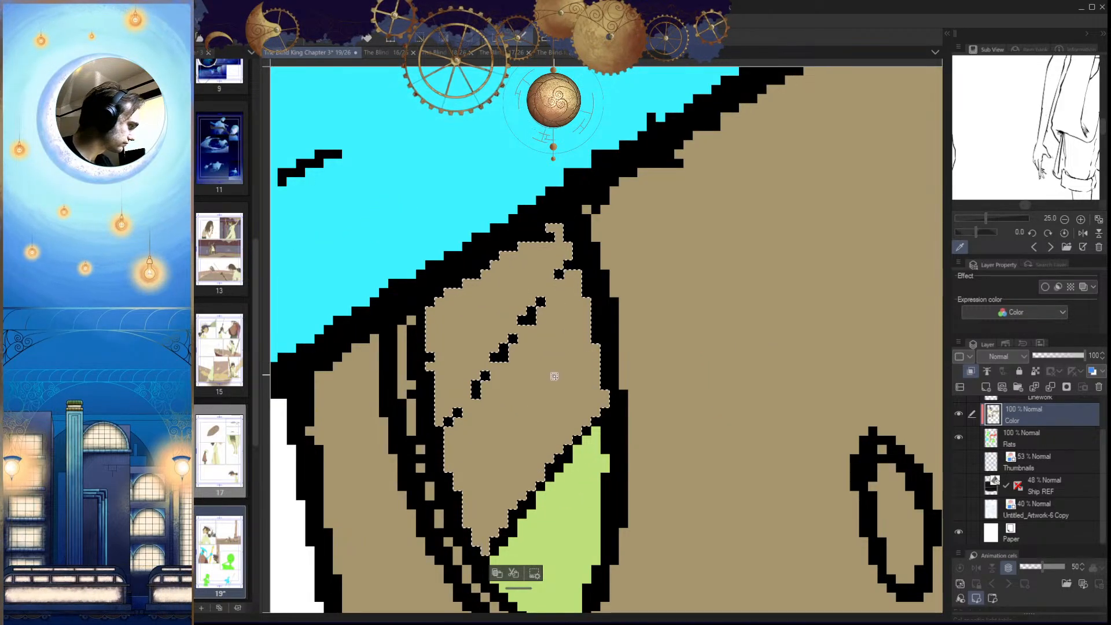
pyautogui.hotkey('ctrl', 'd')
pyautogui.moveTo(544, 371); pyautogui.dragTo(548, 390)
pyautogui.moveTo(575, 266)
pyautogui.mouseDown()
pyautogui.moveTo(447, 429)
pyautogui.moveTo(452, 335)
pyautogui.moveTo(550, 255)
pyautogui.moveTo(453, 365)
pyautogui.mouseUp()
pyautogui.press('w')
pyautogui.click(563, 442)
pyautogui.press('g')
pyautogui.click(565, 443)
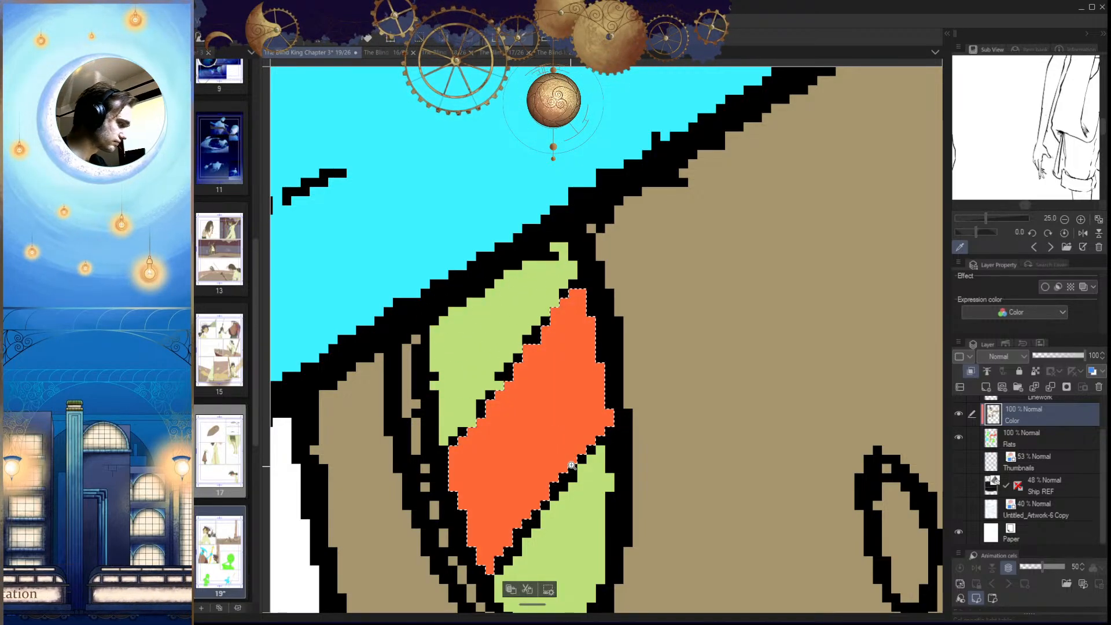
# Step: Colour the two small ovals between the eyes light green
pyautogui.scroll(-10, 570, 467)
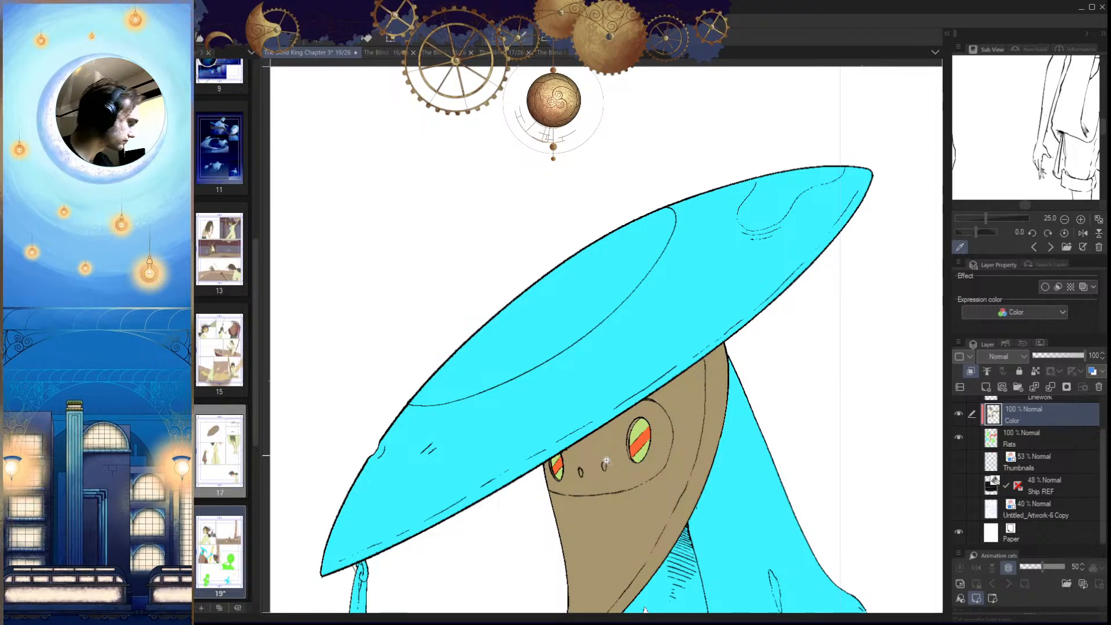
pyautogui.scroll(10, 602, 445)
pyautogui.scroll(3, 510, 313)
pyautogui.moveTo(474, 240)
pyautogui.mouseDown()
pyautogui.moveTo(484, 310)
pyautogui.moveTo(513, 304)
pyautogui.mouseUp()
pyautogui.scroll(-2, 487, 498)
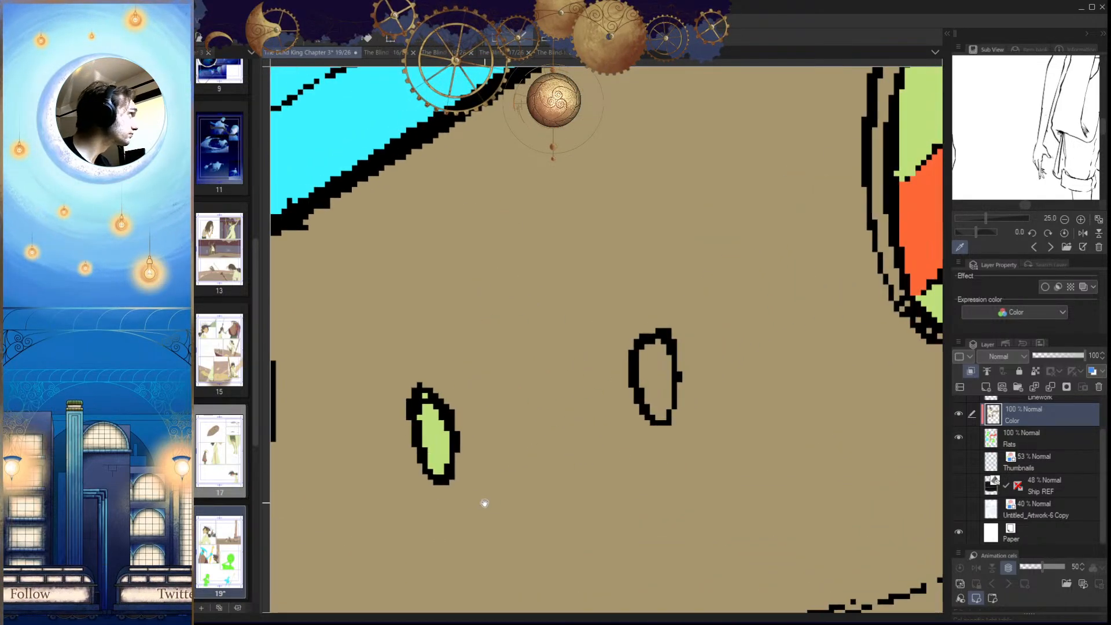
pyautogui.moveTo(663, 370)
pyautogui.mouseDown()
pyautogui.moveTo(682, 365)
pyautogui.moveTo(646, 349)
pyautogui.moveTo(660, 438)
pyautogui.moveTo(662, 349)
pyautogui.mouseUp()
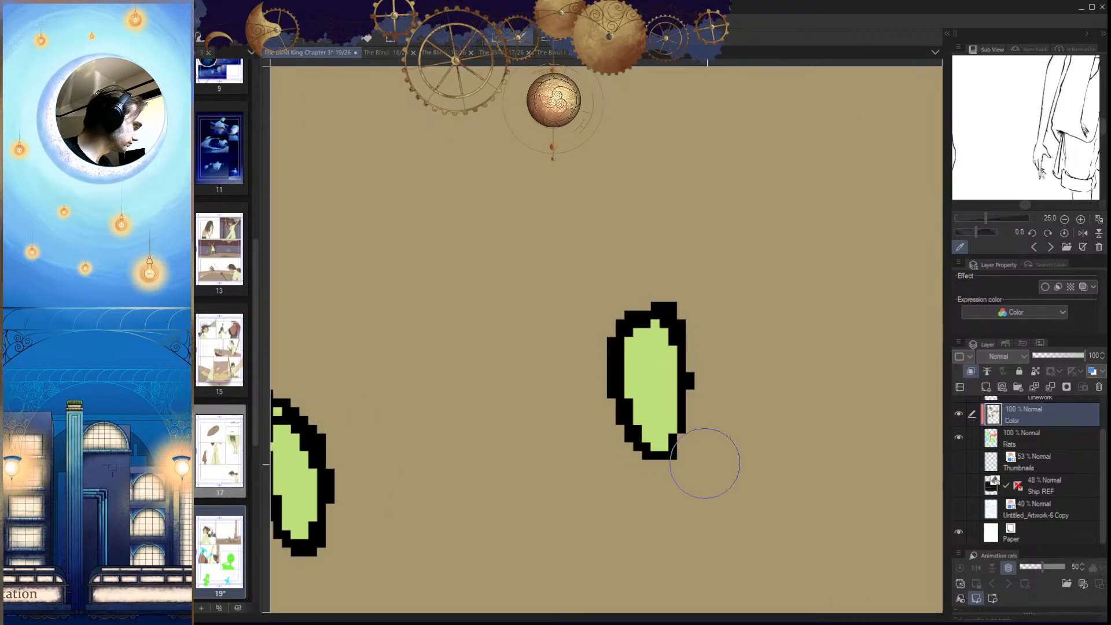
# Step: Sample the dark slate eye rim on page 16 and paint the rim of page 19's partly hidden eye with it
pyautogui.scroll(-5, 700, 459)
pyautogui.click(378, 54)
pyautogui.moveTo(575, 425); pyautogui.dragTo(707, 437)
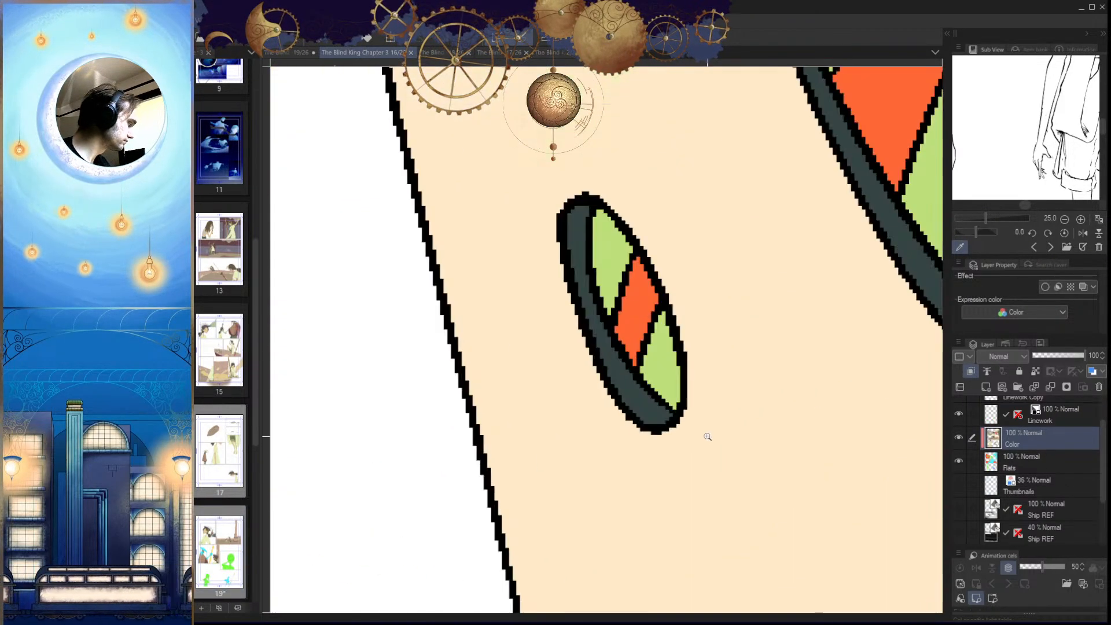
pyautogui.click(299, 54)
pyautogui.scroll(8, 581, 275)
pyautogui.moveTo(581, 275)
pyautogui.mouseDown()
pyautogui.moveTo(610, 414)
pyautogui.moveTo(646, 458)
pyautogui.moveTo(691, 485)
pyautogui.mouseUp()
pyautogui.hotkey('ctrl', 'z')
pyautogui.moveTo(612, 405)
pyautogui.mouseDown()
pyautogui.moveTo(641, 452)
pyautogui.moveTo(703, 490)
pyautogui.moveTo(687, 519)
pyautogui.moveTo(671, 521)
pyautogui.mouseUp()
pyautogui.moveTo(920, 480)
pyautogui.mouseDown()
pyautogui.moveTo(789, 474)
pyautogui.moveTo(691, 485)
pyautogui.mouseUp()
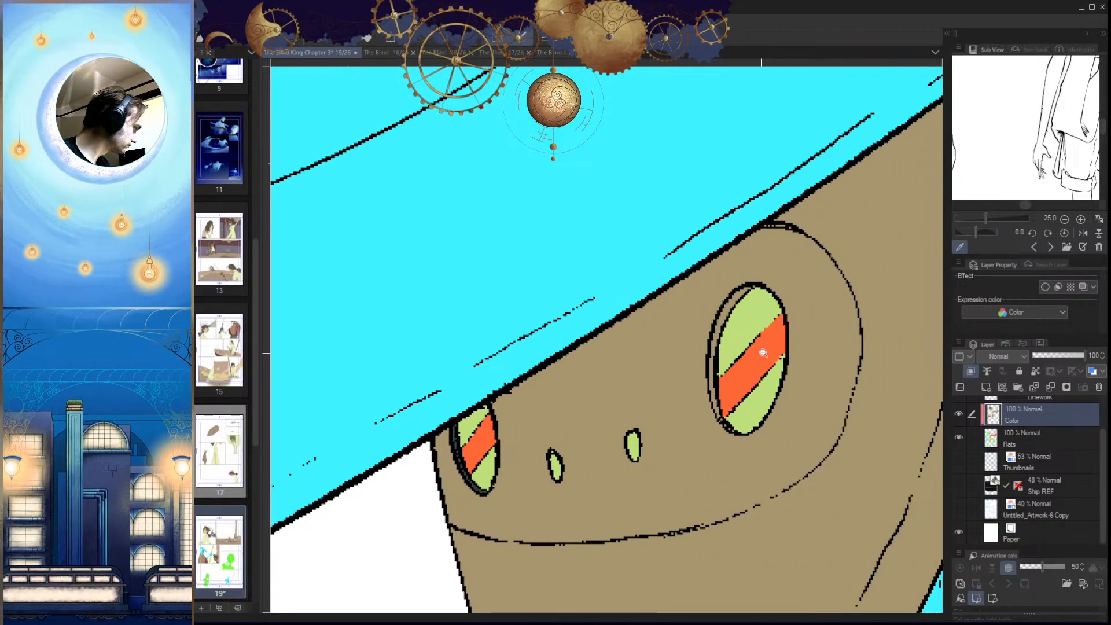
# Step: Paint the large eye's rim dark slate from its top to its lower tip
pyautogui.click(732, 342)
pyautogui.click(637, 238)
pyautogui.moveTo(645, 225)
pyautogui.mouseDown()
pyautogui.moveTo(604, 257)
pyautogui.moveTo(565, 348)
pyautogui.mouseUp()
pyautogui.moveTo(560, 392); pyautogui.dragTo(578, 298)
pyautogui.moveTo(601, 174)
pyautogui.mouseDown()
pyautogui.moveTo(553, 382)
pyautogui.moveTo(558, 243)
pyautogui.moveTo(548, 391)
pyautogui.mouseUp()
pyautogui.moveTo(544, 431)
pyautogui.mouseDown()
pyautogui.moveTo(539, 347)
pyautogui.moveTo(556, 458)
pyautogui.moveTo(570, 477)
pyautogui.mouseUp()
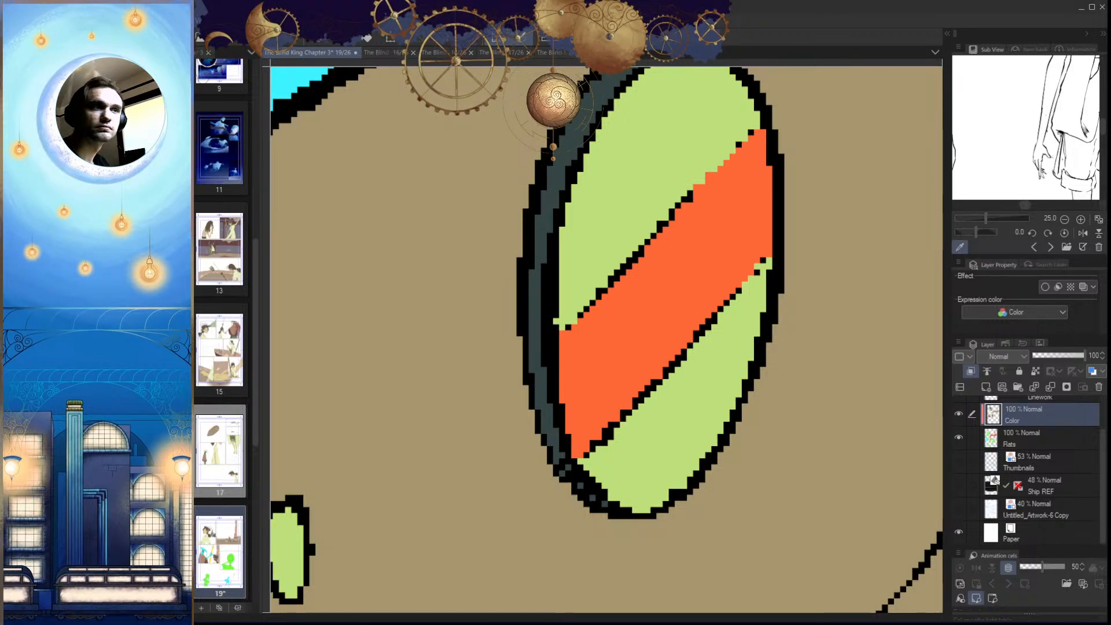
pyautogui.moveTo(688, 397); pyautogui.dragTo(570, 466)
pyautogui.moveTo(701, 455); pyautogui.dragTo(735, 447)
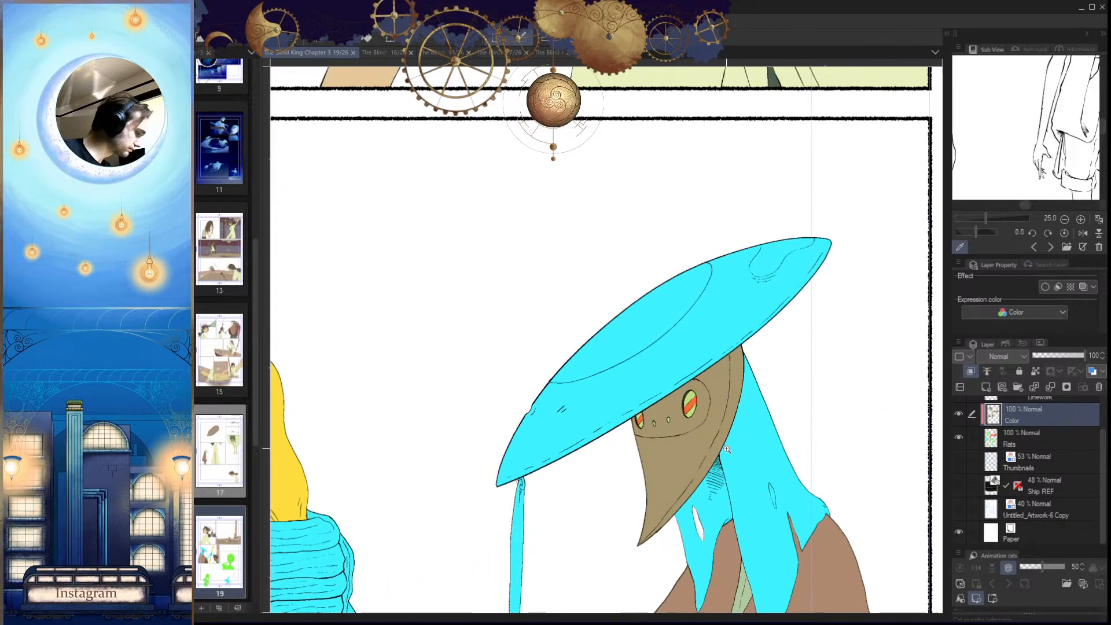
# Step: Sample the pale peach face colour on page 16, fill the area around page 19's eyes with it, and deselect
pyautogui.click(372, 53)
pyautogui.moveTo(666, 412); pyautogui.dragTo(578, 488)
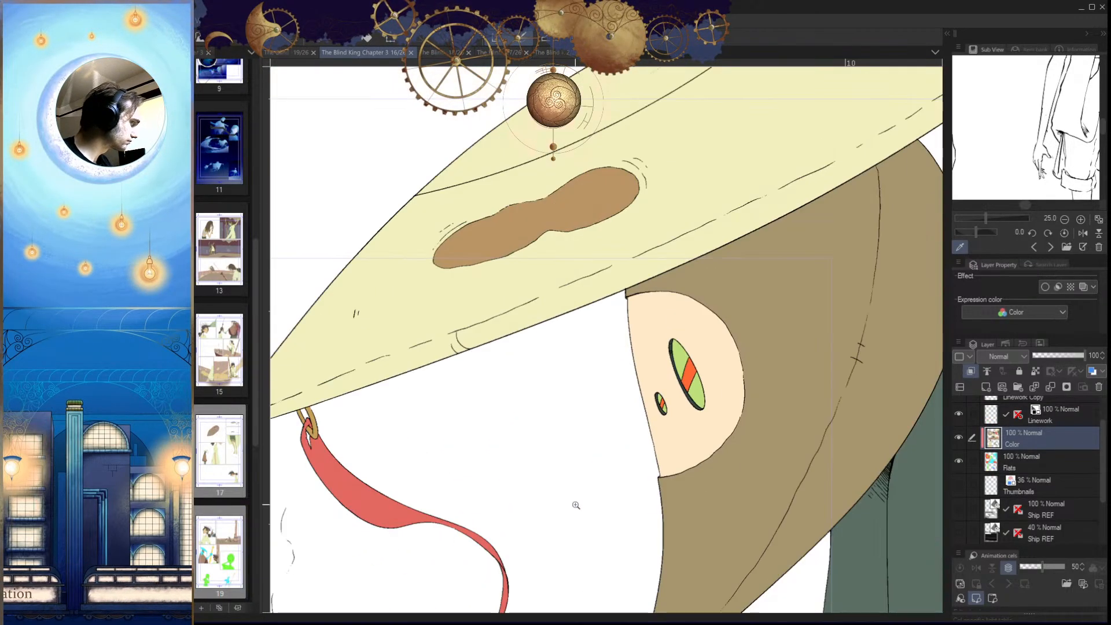
pyautogui.moveTo(726, 485); pyautogui.dragTo(665, 476)
pyautogui.moveTo(645, 429); pyautogui.dragTo(702, 457)
pyautogui.click(296, 54)
pyautogui.moveTo(690, 519); pyautogui.dragTo(715, 512)
pyautogui.click(652, 394)
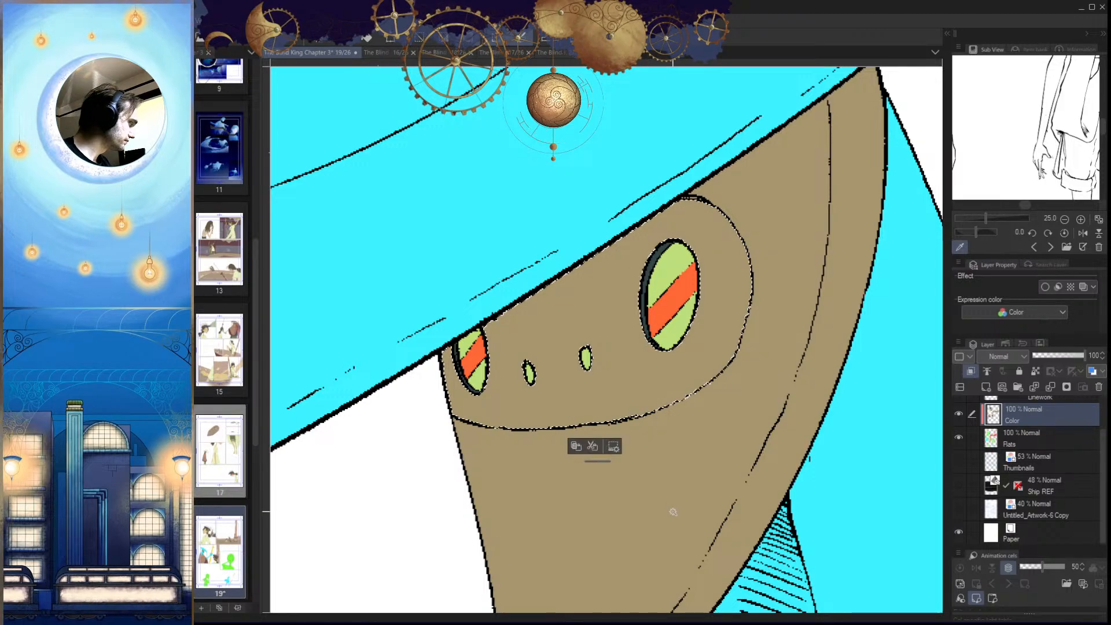
pyautogui.hotkey('alt', 'Delete')
pyautogui.hotkey('ctrl', 'd')
# Step: Touch up the peach face's border with the olive covering, filling the gaps in its curved outline
pyautogui.moveTo(680, 456); pyautogui.dragTo(730, 391)
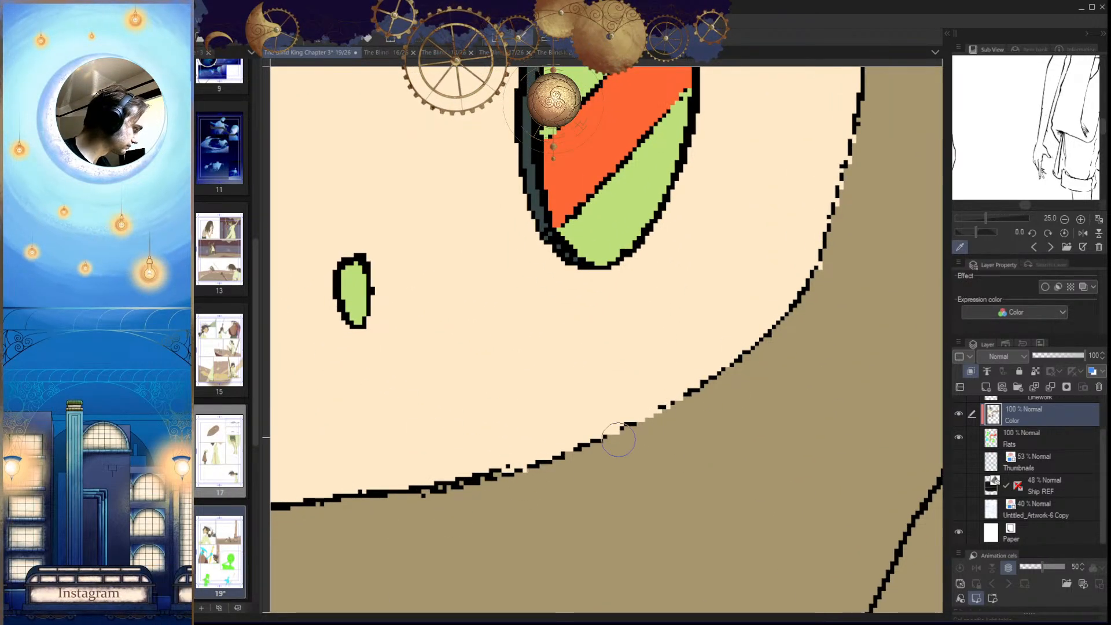
pyautogui.moveTo(804, 321); pyautogui.dragTo(687, 465)
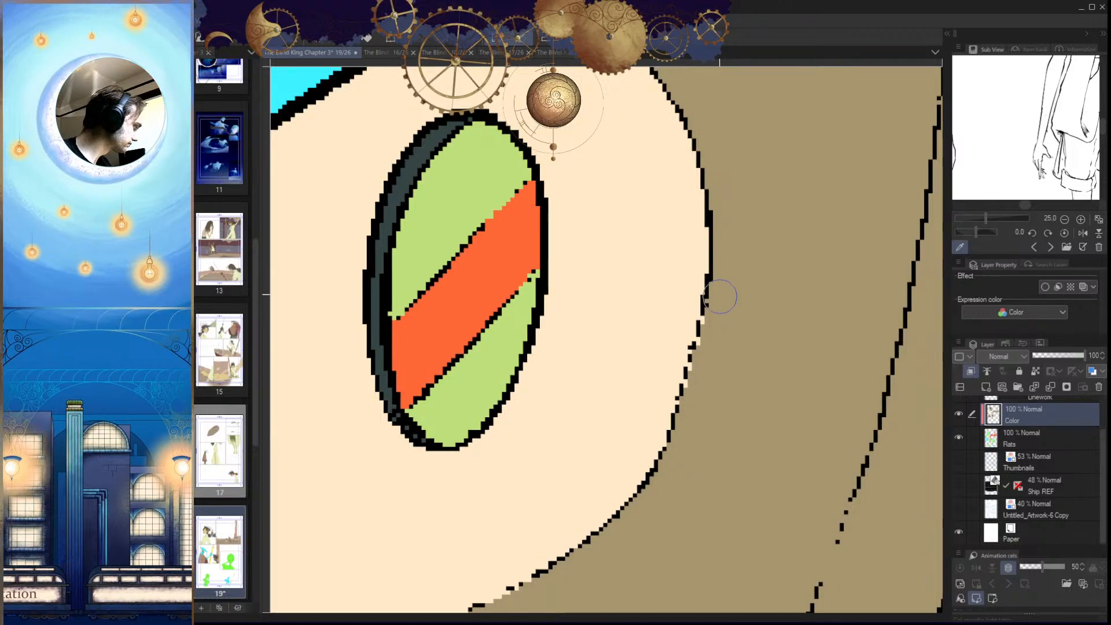
pyautogui.moveTo(718, 270); pyautogui.dragTo(702, 491)
pyautogui.scroll(-4, 689, 458)
pyautogui.moveTo(675, 425); pyautogui.dragTo(682, 417)
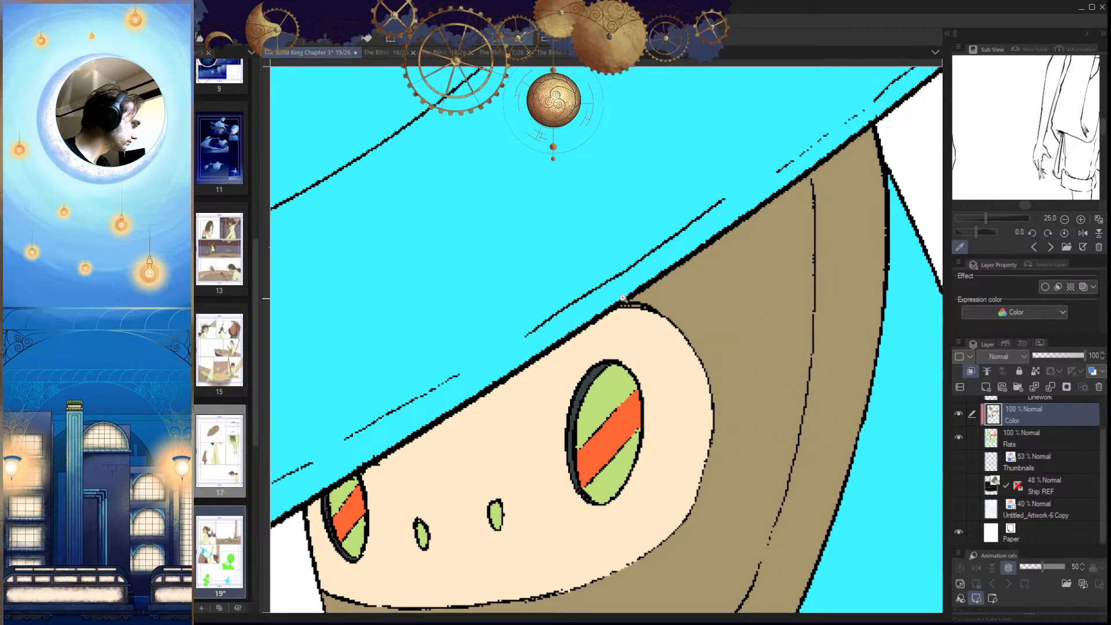
pyautogui.scroll(5, 695, 359)
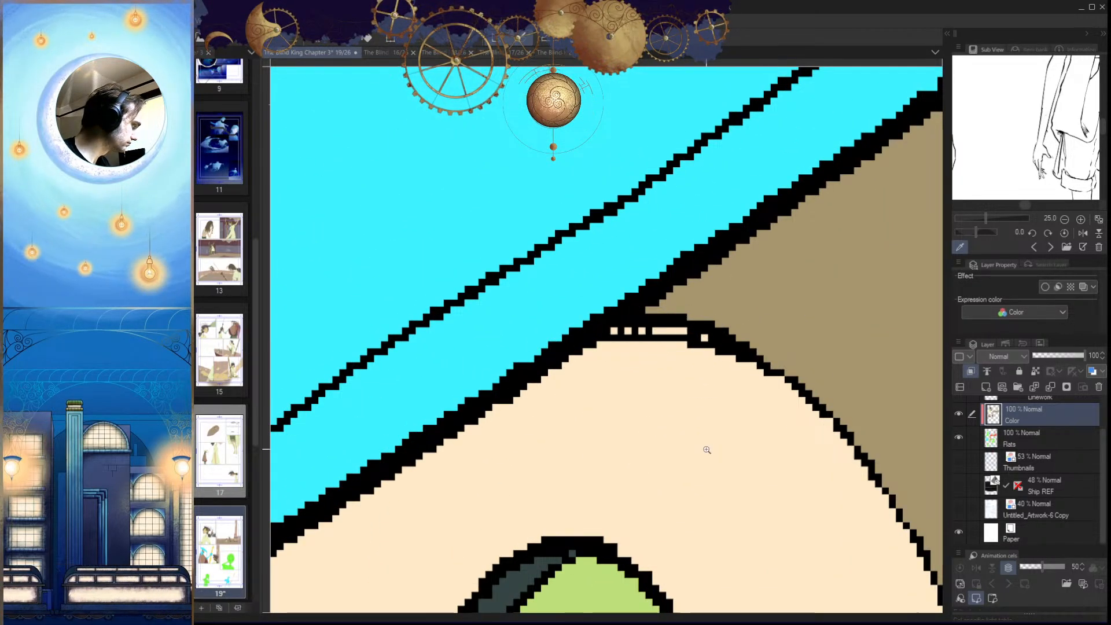
pyautogui.scroll(-7, 694, 457)
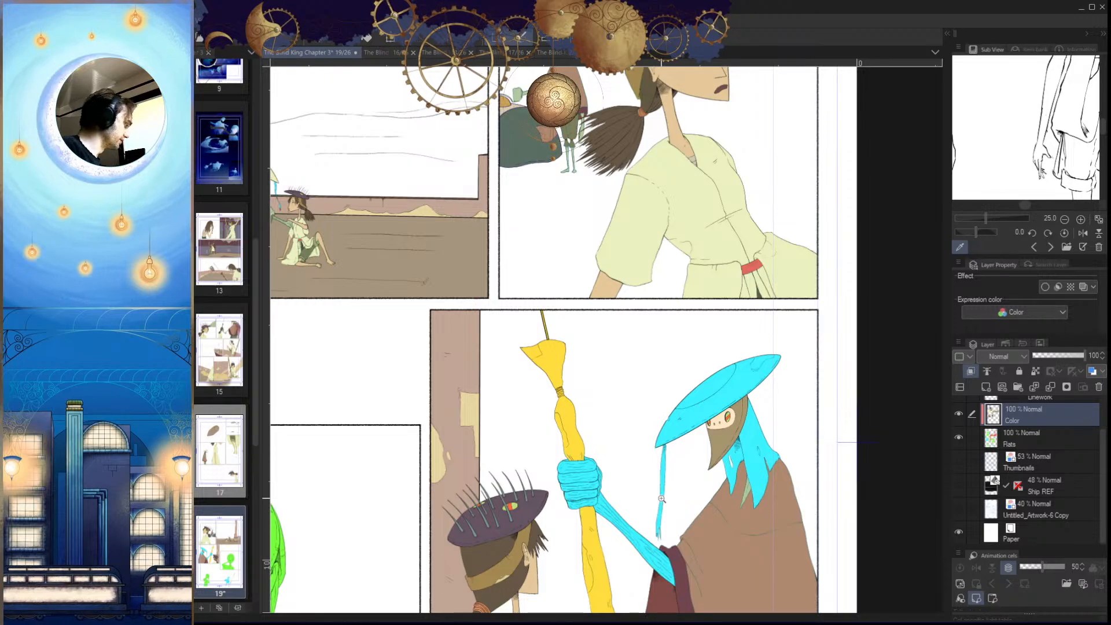
pyautogui.moveTo(655, 483); pyautogui.dragTo(450, 483)
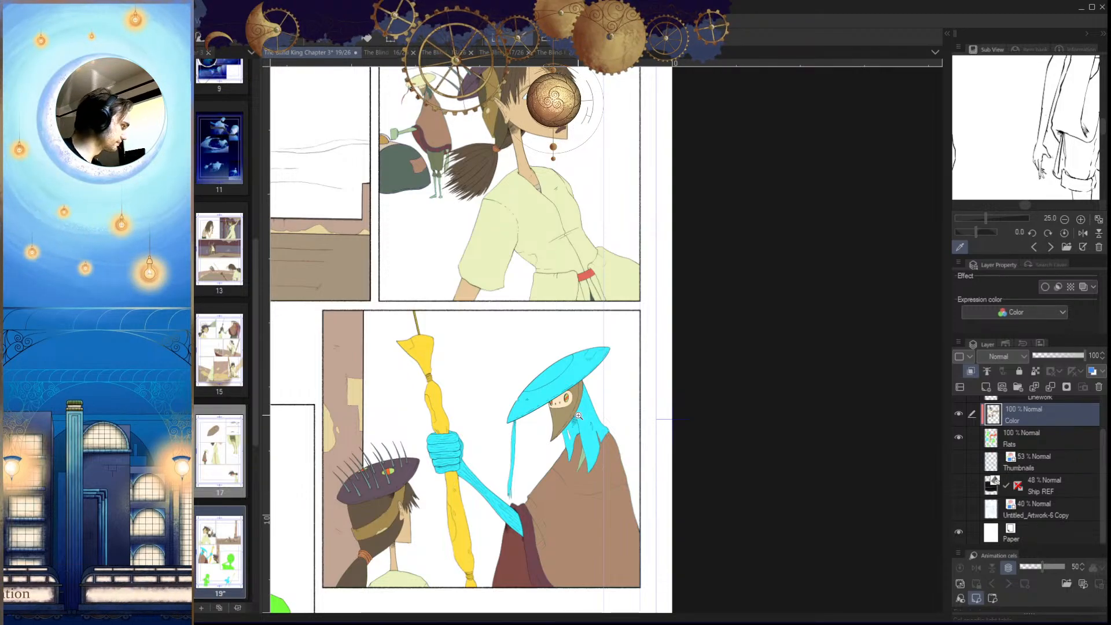
pyautogui.moveTo(579, 415); pyautogui.dragTo(615, 435)
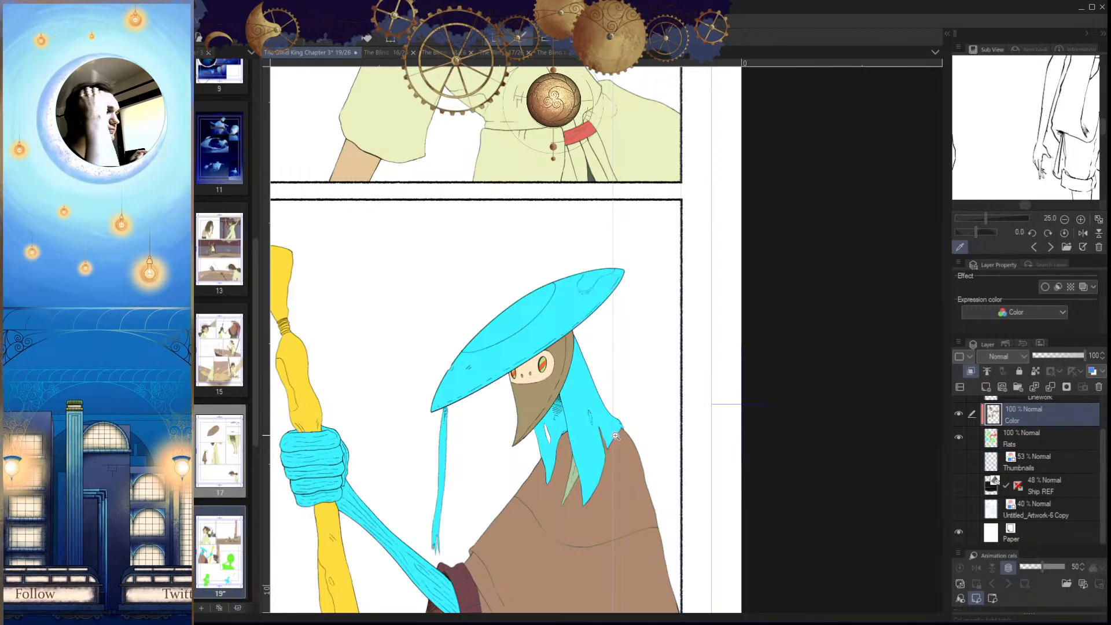
# Step: Sample the dark slate green from the second panel's small figure, fill the third panel's large cyan neck piece with it, and deselect
pyautogui.moveTo(619, 529); pyautogui.dragTo(616, 560)
pyautogui.moveTo(502, 320); pyautogui.dragTo(514, 463)
pyautogui.moveTo(538, 399); pyautogui.dragTo(534, 460)
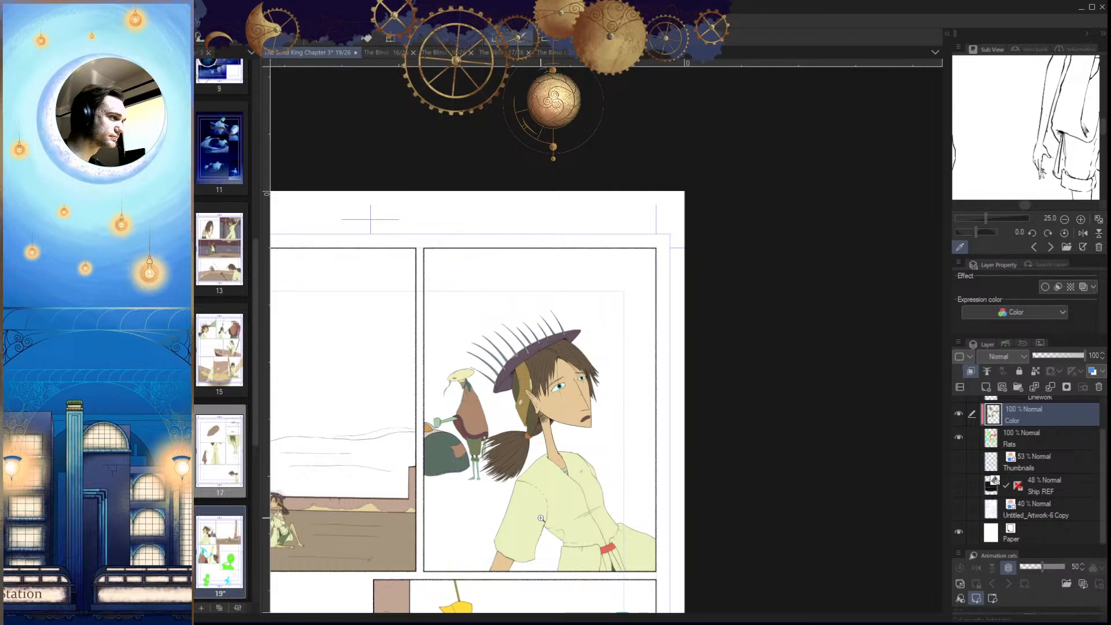
pyautogui.moveTo(514, 404); pyautogui.dragTo(504, 338)
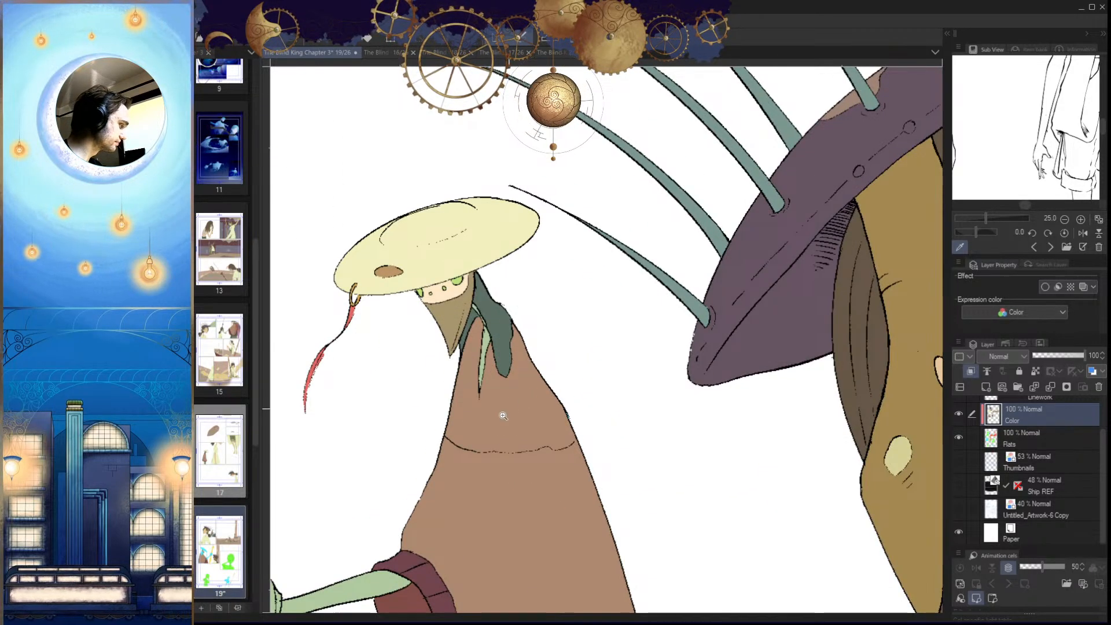
pyautogui.moveTo(512, 406); pyautogui.dragTo(513, 496)
pyautogui.moveTo(513, 496); pyautogui.dragTo(525, 413)
pyautogui.moveTo(536, 453); pyautogui.dragTo(529, 473)
pyautogui.moveTo(537, 475); pyautogui.dragTo(508, 431)
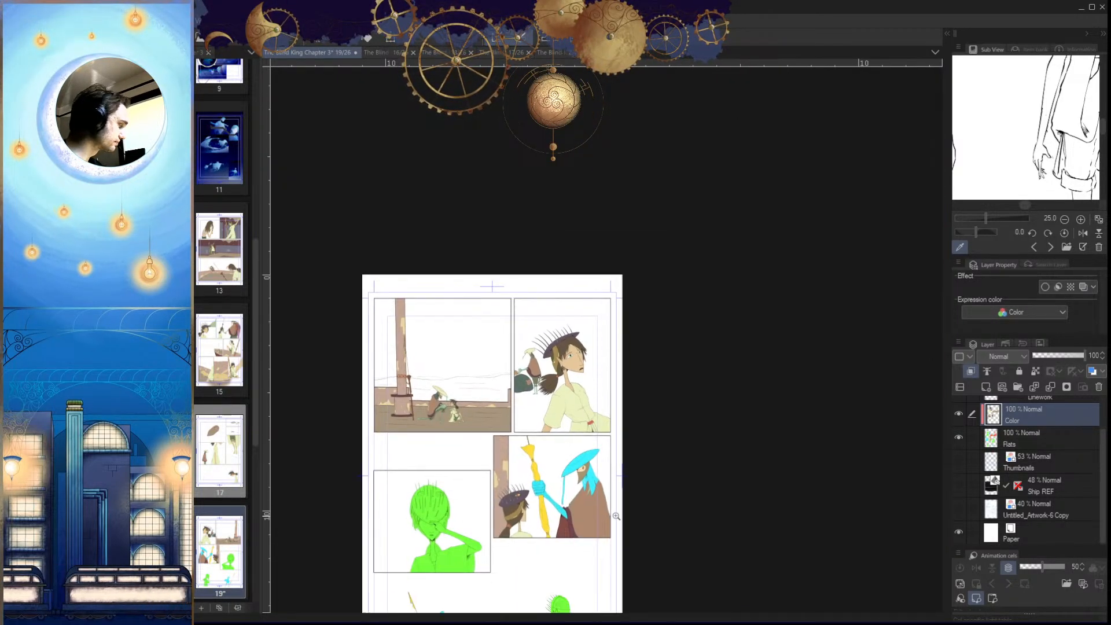
pyautogui.moveTo(600, 480); pyautogui.dragTo(603, 431)
pyautogui.moveTo(559, 515); pyautogui.dragTo(595, 505)
pyautogui.click(597, 507)
pyautogui.moveTo(637, 538); pyautogui.dragTo(602, 499)
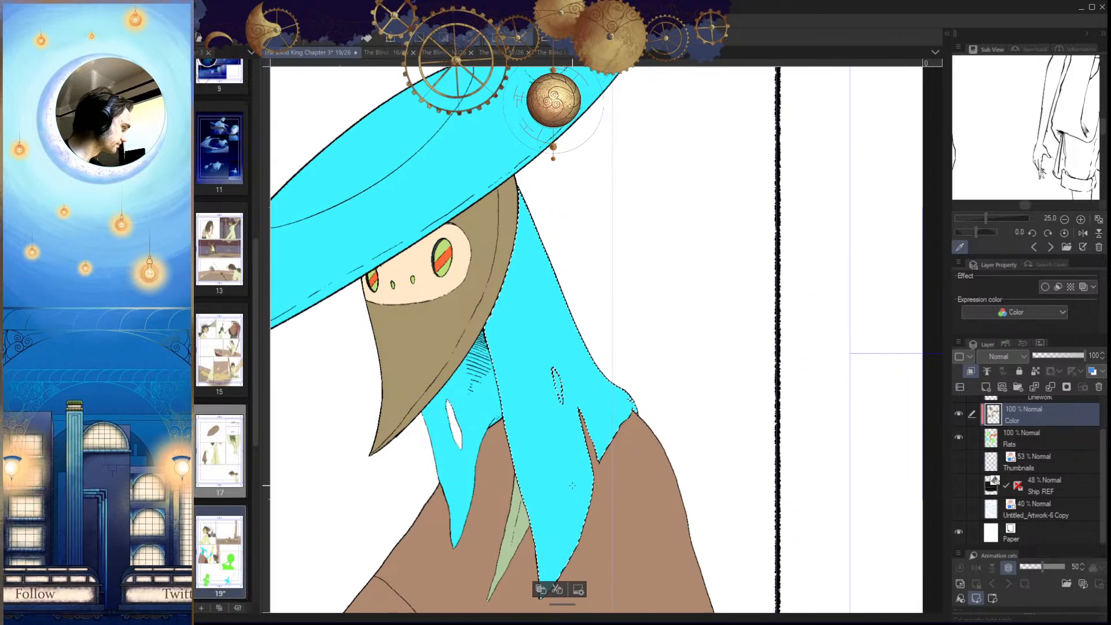
pyautogui.click(569, 499)
pyautogui.hotkey('ctrl', 'd')
# Step: Outline the cyan neck piece under the olive covering with a polyline selection, fill it dark slate green, and deselect
pyautogui.moveTo(581, 463); pyautogui.dragTo(599, 449)
pyautogui.moveTo(623, 476); pyautogui.dragTo(620, 502)
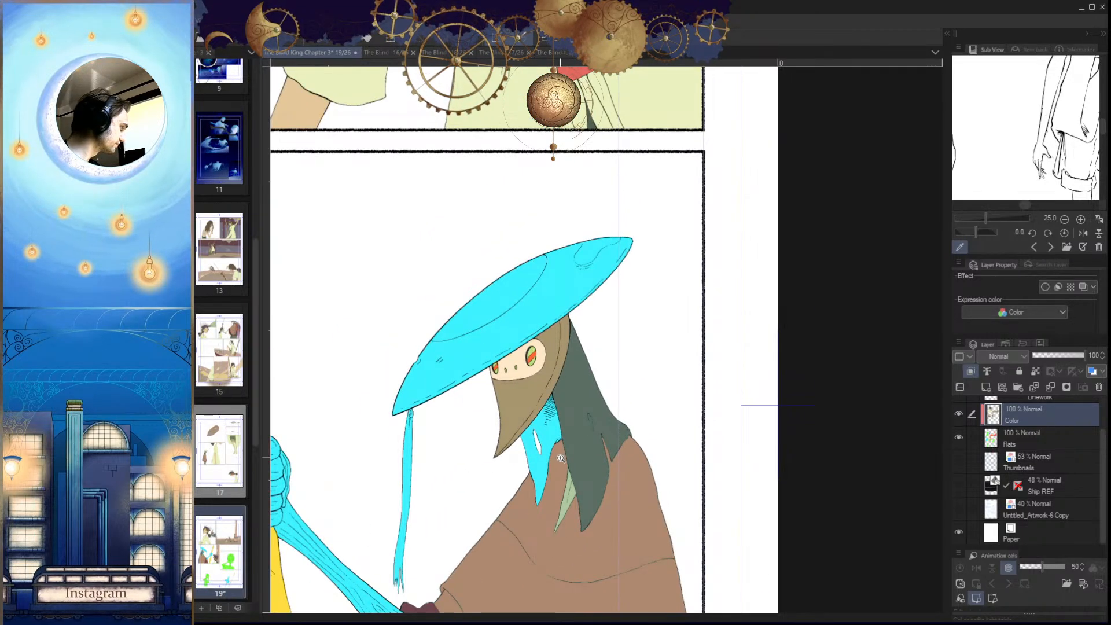
pyautogui.click(569, 462)
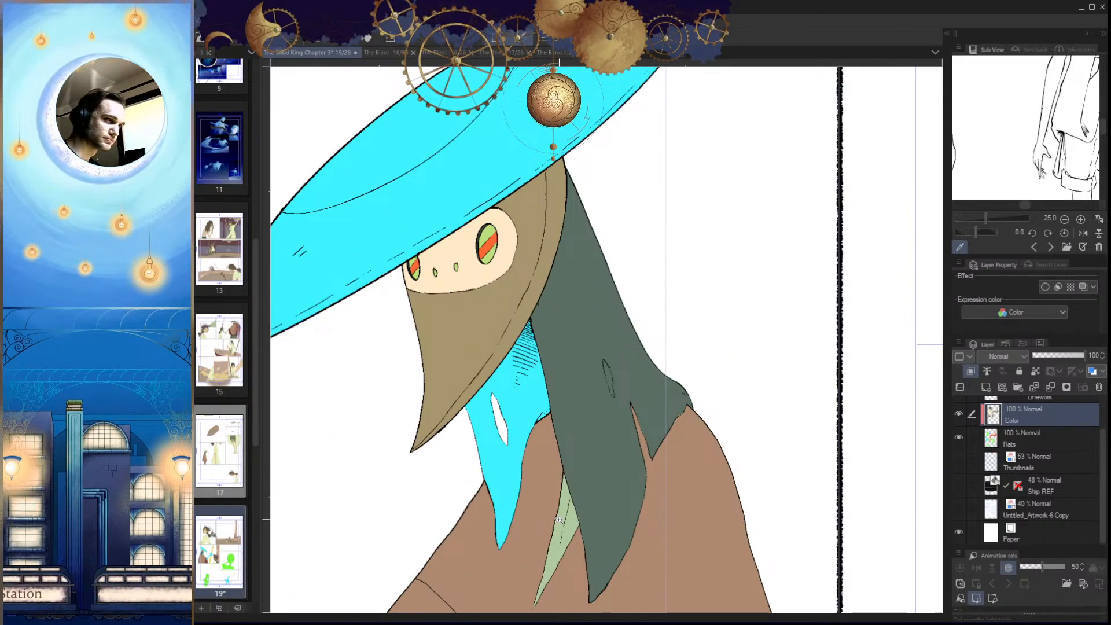
pyautogui.moveTo(561, 525); pyautogui.dragTo(559, 512)
pyautogui.click(551, 274)
pyautogui.click(514, 260)
pyautogui.click(429, 381)
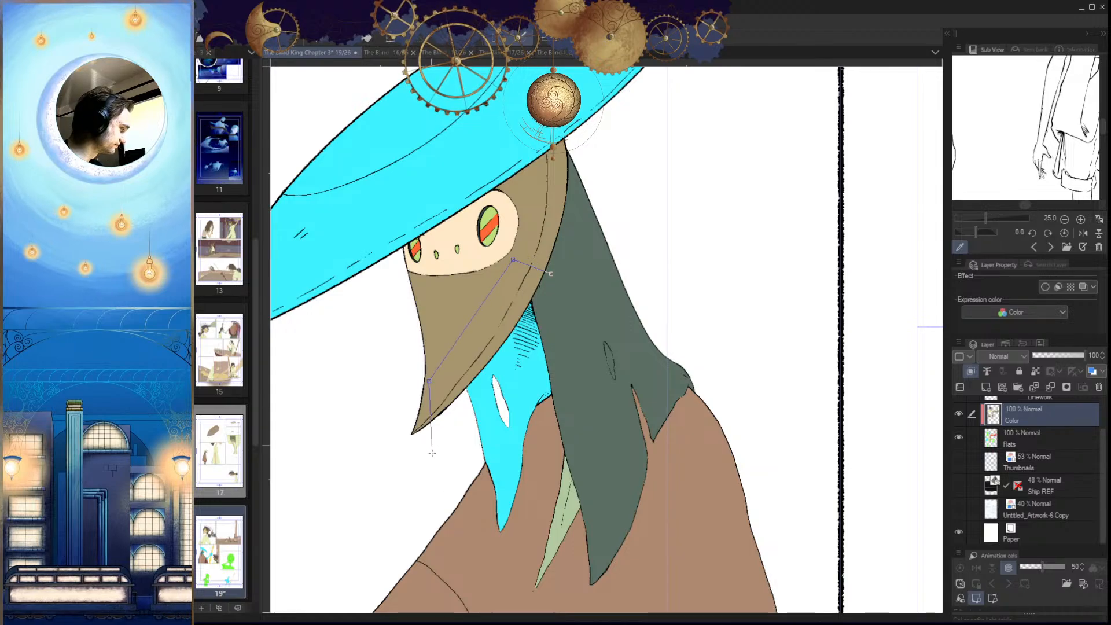
pyautogui.click(552, 274)
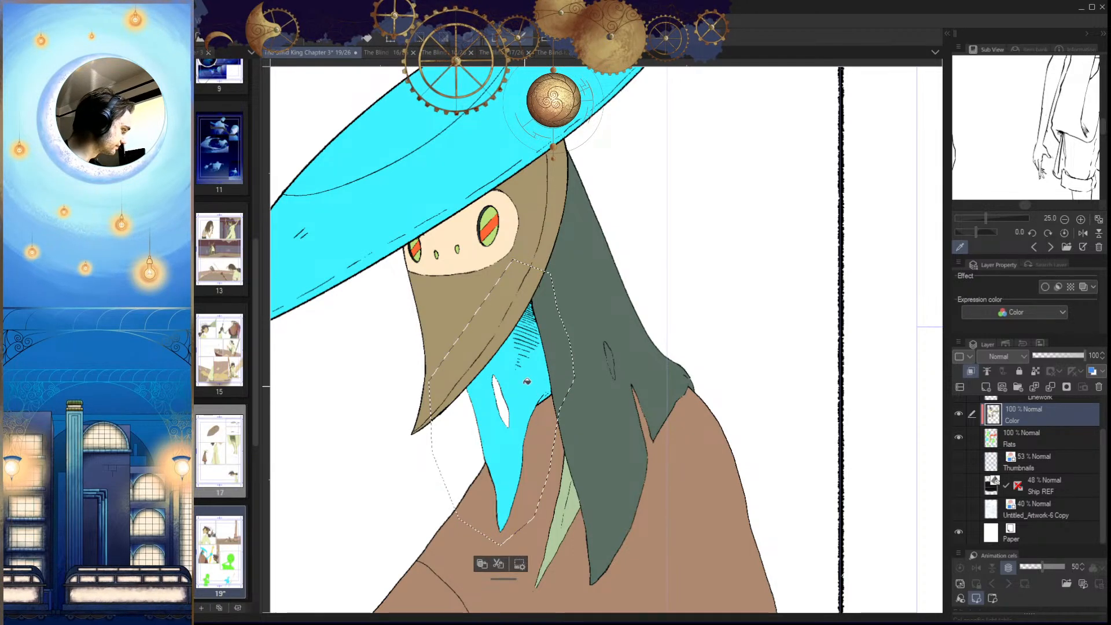
pyautogui.click(516, 411)
pyautogui.hotkey('ctrl', 'd')
# Step: Sample the pale yellow hat colour from the small figure in the second panel for the third panel's cyan hat
pyautogui.moveTo(554, 459); pyautogui.dragTo(581, 409)
pyautogui.scroll(-4, 584, 430)
pyautogui.press('h')
pyautogui.moveTo(567, 489); pyautogui.dragTo(581, 496)
pyautogui.press('h')
pyautogui.moveTo(602, 440); pyautogui.dragTo(605, 492)
pyautogui.moveTo(474, 243); pyautogui.dragTo(630, 463)
pyautogui.moveTo(629, 464); pyautogui.dragTo(656, 468)
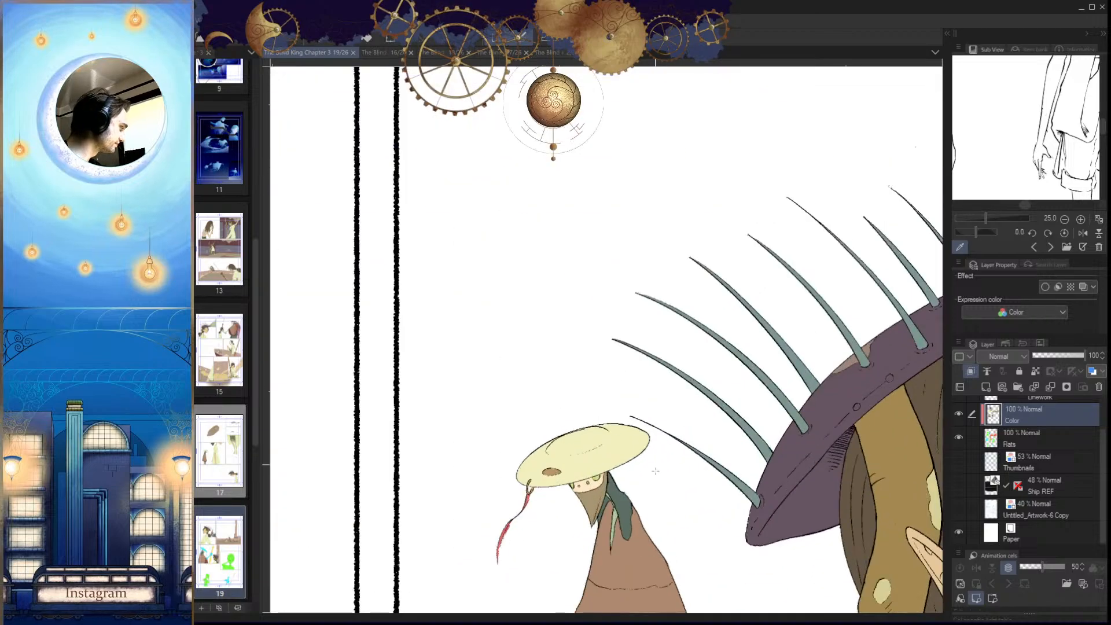
pyautogui.moveTo(608, 502); pyautogui.dragTo(564, 504)
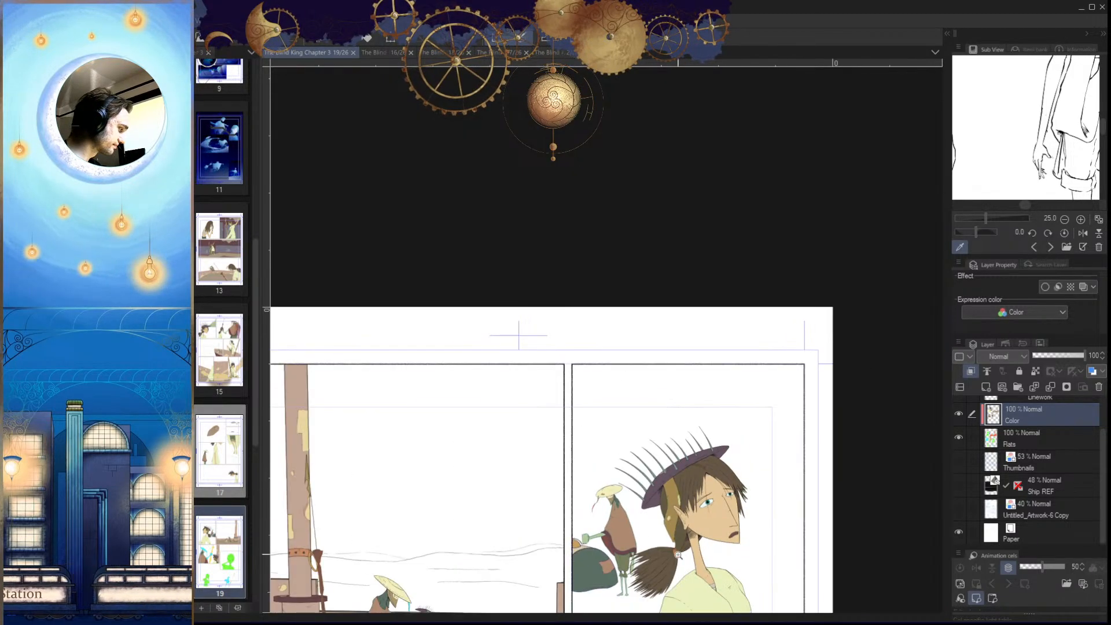
pyautogui.moveTo(665, 546); pyautogui.dragTo(641, 546)
pyautogui.moveTo(683, 557); pyautogui.dragTo(636, 456)
pyautogui.moveTo(649, 541); pyautogui.dragTo(590, 509)
pyautogui.moveTo(498, 495); pyautogui.dragTo(566, 434)
pyautogui.moveTo(617, 465); pyautogui.dragTo(556, 520)
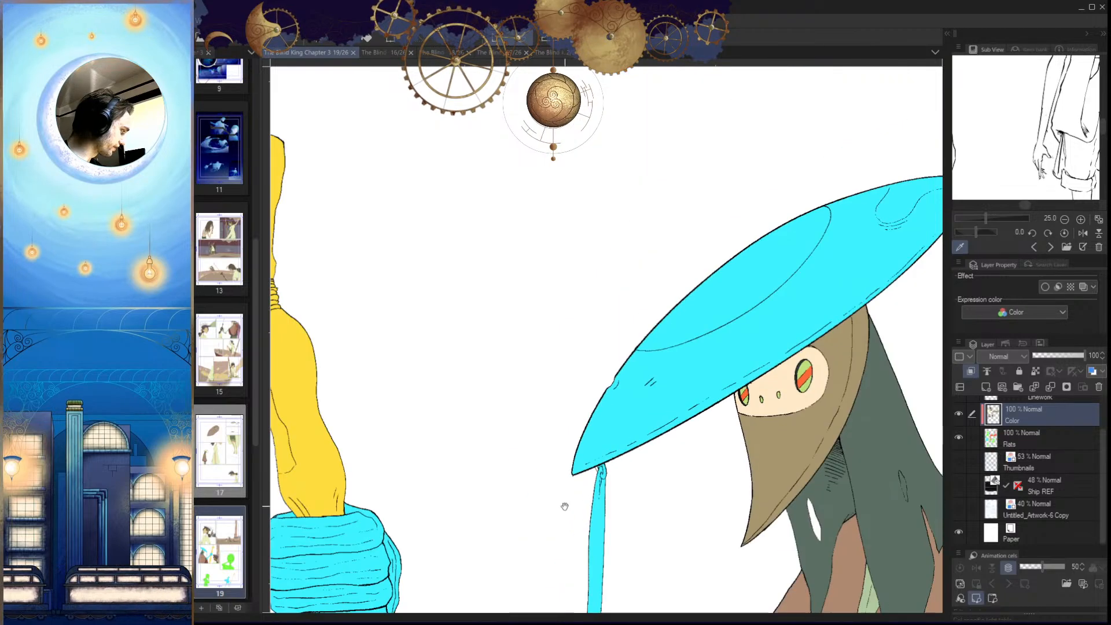
pyautogui.moveTo(760, 414); pyautogui.dragTo(612, 506)
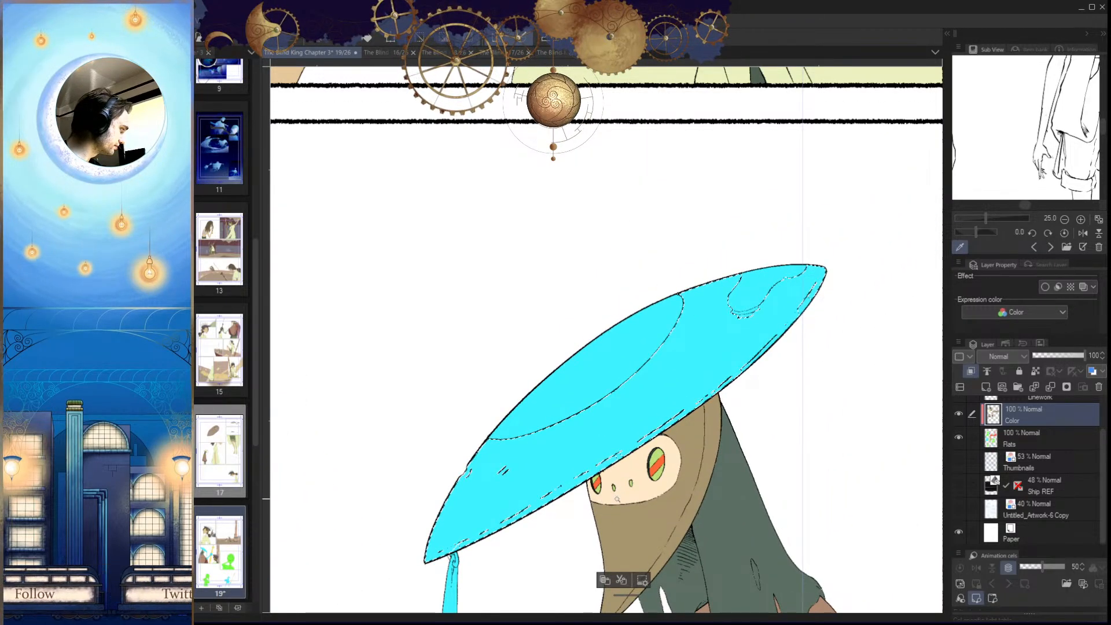
pyautogui.moveTo(573, 544); pyautogui.dragTo(543, 500)
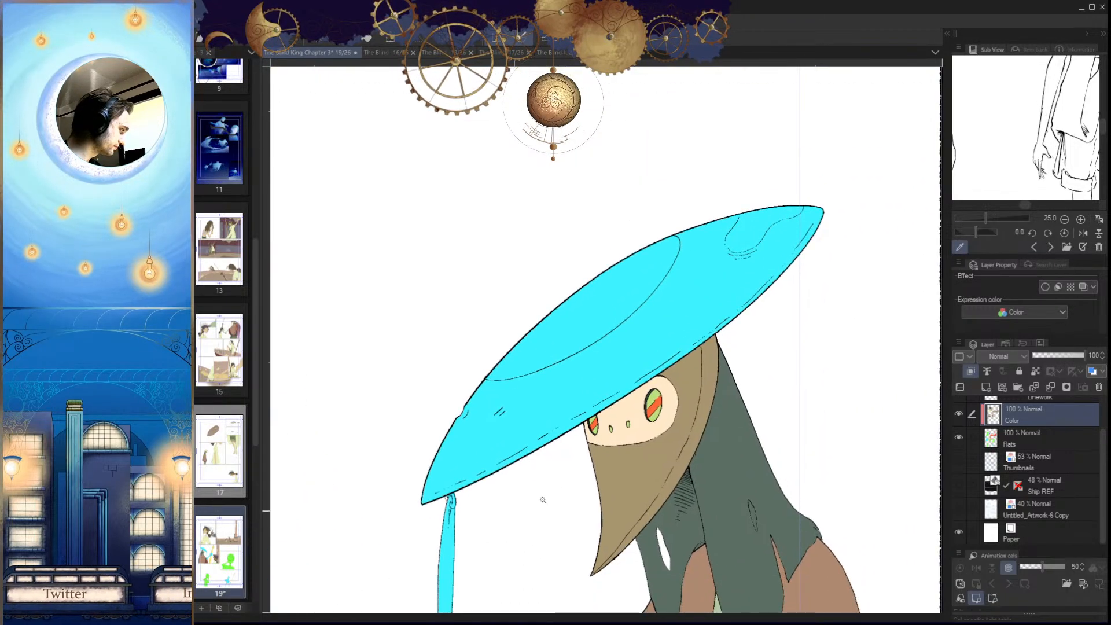
# Step: Enclose the cyan hat in a polyline selection, fill it with the pale yellow, and deselect
pyautogui.click(498, 511)
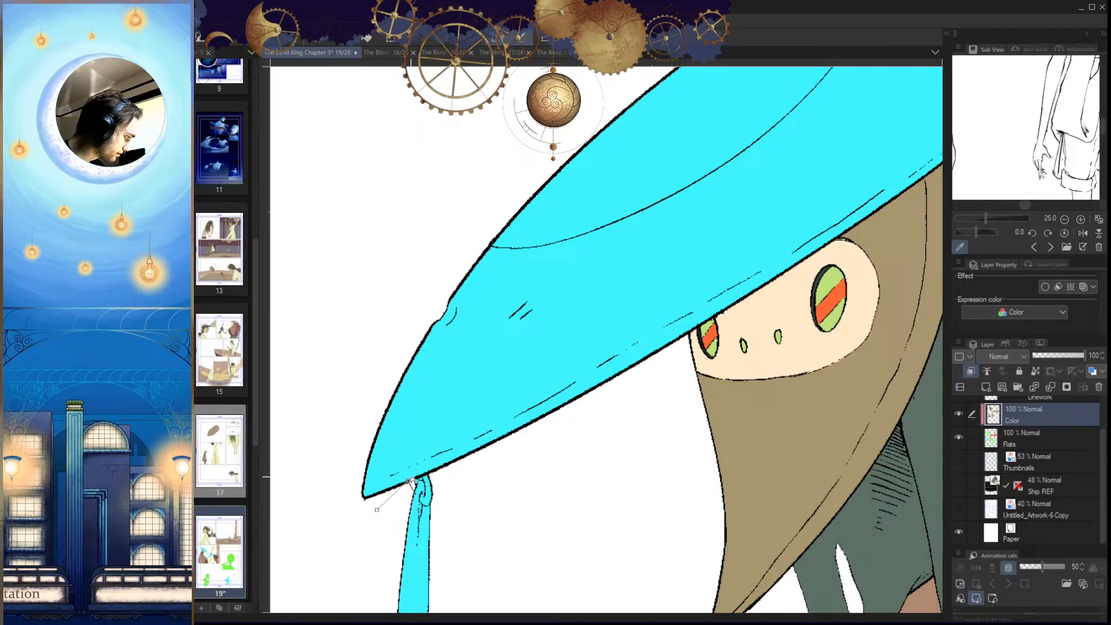
pyautogui.moveTo(799, 327); pyautogui.dragTo(414, 564)
pyautogui.click(644, 401)
pyautogui.click(796, 251)
pyautogui.moveTo(811, 226); pyautogui.dragTo(709, 384)
pyautogui.click(769, 261)
pyautogui.click(607, 201)
pyautogui.click(474, 224)
pyautogui.moveTo(328, 382); pyautogui.dragTo(804, 143)
pyautogui.click(422, 320)
pyautogui.click(337, 412)
pyautogui.moveTo(325, 537); pyautogui.dragTo(490, 187)
pyautogui.click(415, 331)
pyautogui.click(409, 395)
pyautogui.click(536, 332)
pyautogui.press('g')
pyautogui.click(640, 201)
pyautogui.moveTo(692, 363); pyautogui.dragTo(543, 506)
pyautogui.hotkey('ctrl', 'd')
# Step: Sample the tan hat ring in the second panel, and paint the ring's missing cyan patch on the third panel's Flats layer
pyautogui.scroll(-4, 616, 479)
pyautogui.moveTo(606, 460); pyautogui.dragTo(500, 463)
pyautogui.moveTo(556, 411); pyautogui.dragTo(562, 556)
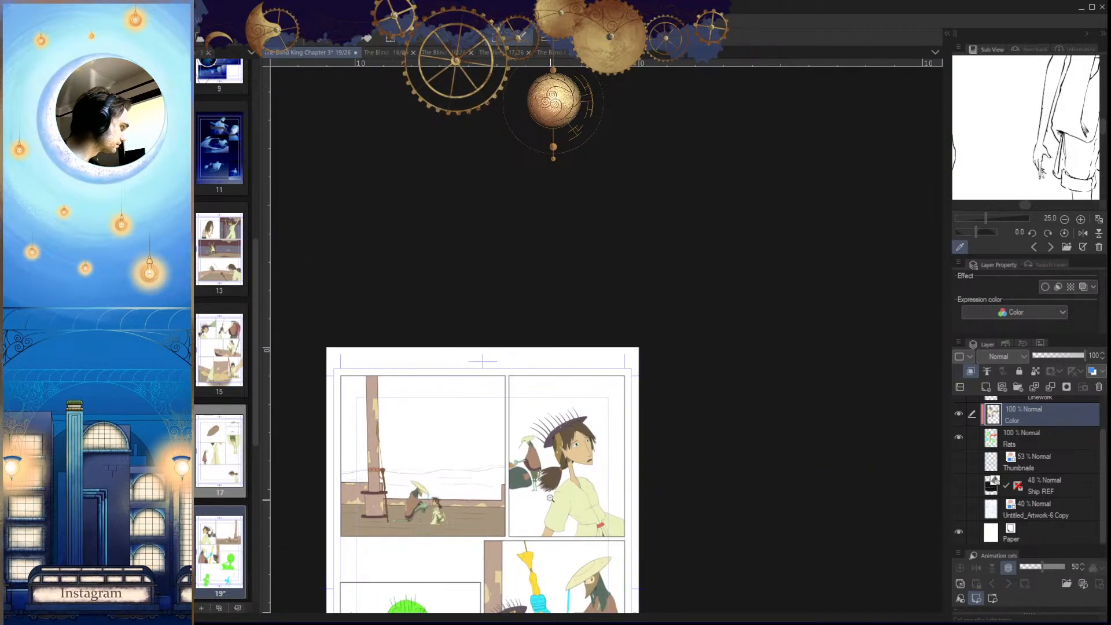
pyautogui.moveTo(536, 441); pyautogui.dragTo(594, 465)
pyautogui.scroll(3, 549, 481)
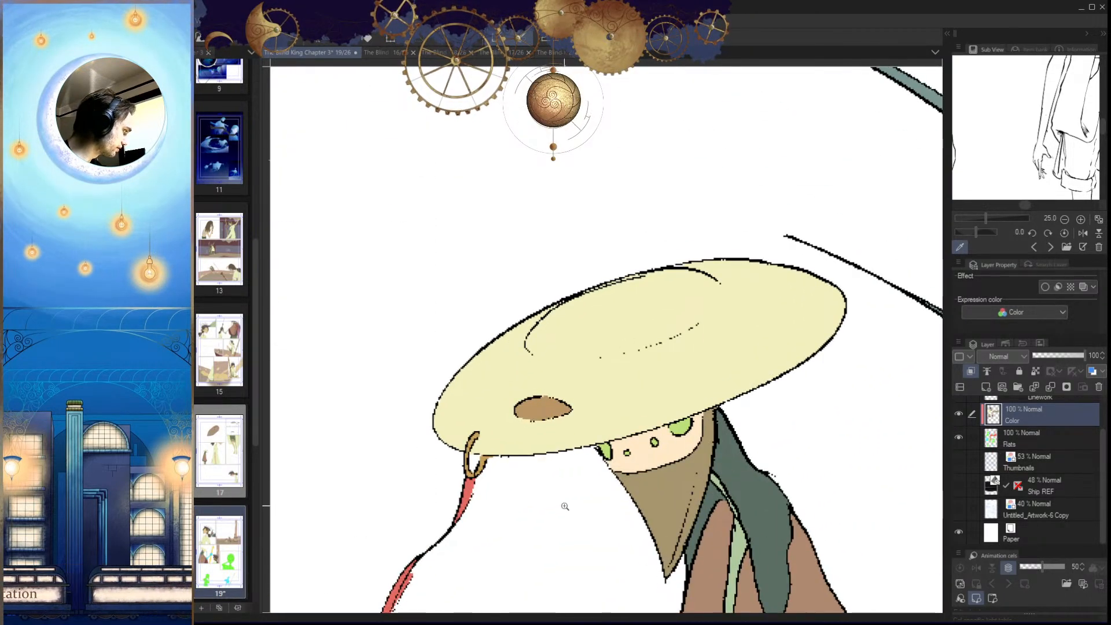
pyautogui.scroll(3, 528, 449)
pyautogui.scroll(-8, 462, 428)
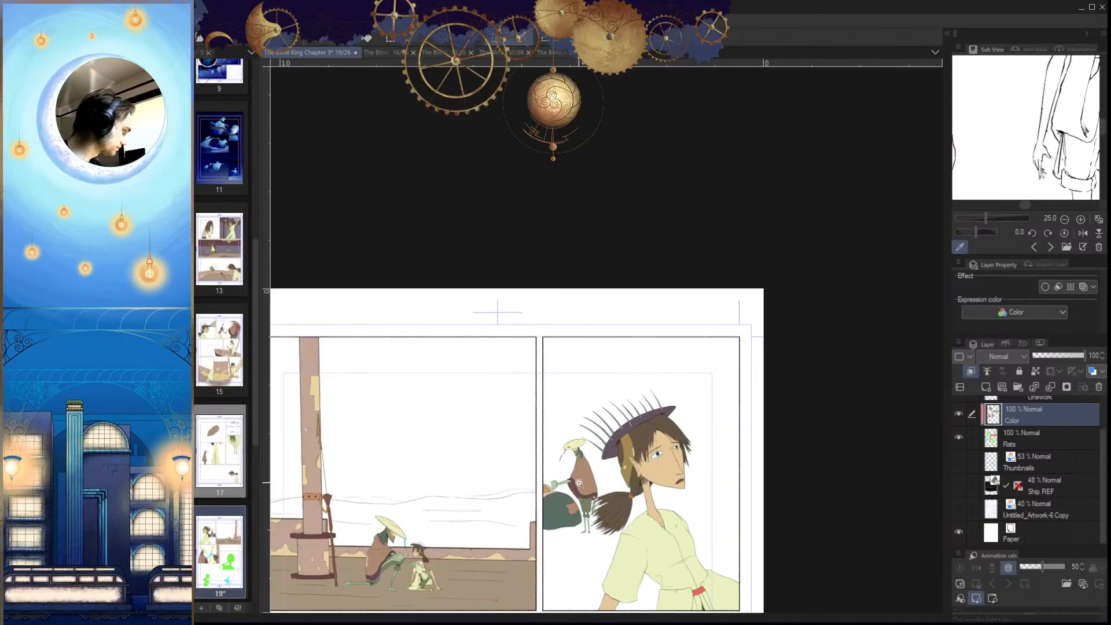
pyautogui.moveTo(677, 580); pyautogui.dragTo(589, 453)
pyautogui.scroll(8, 590, 453)
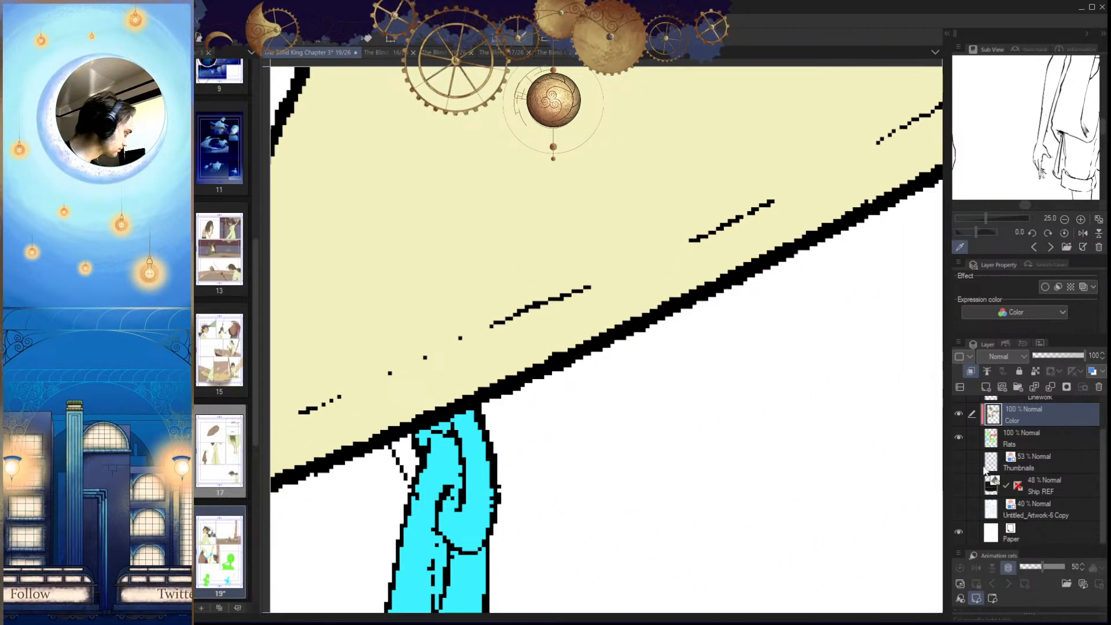
pyautogui.click(1033, 439)
pyautogui.moveTo(402, 448); pyautogui.dragTo(409, 476)
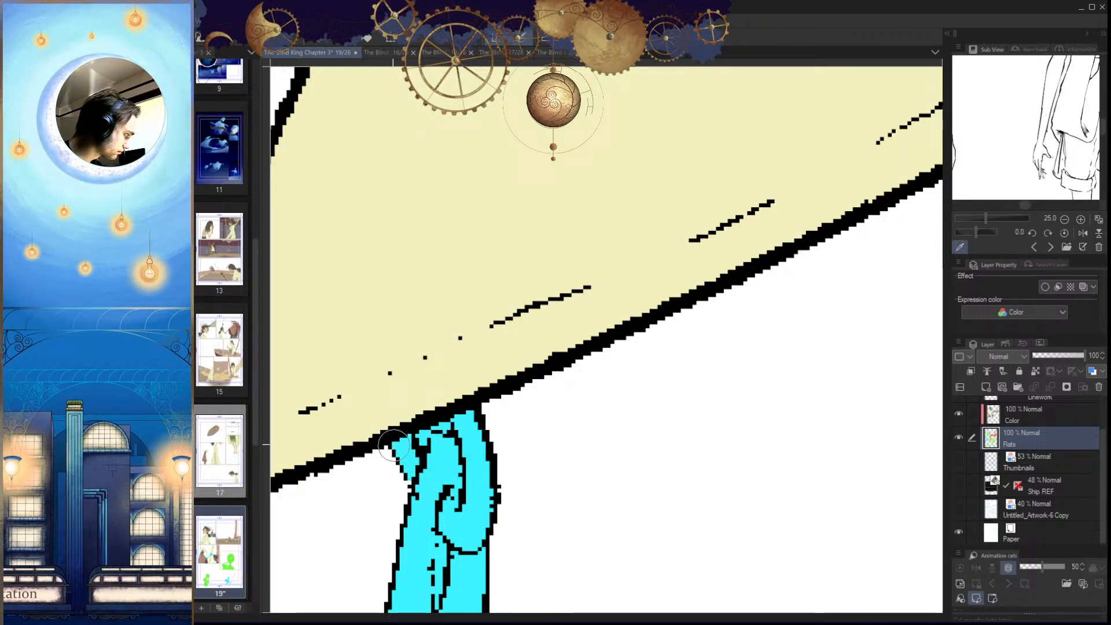
# Step: On the Color layer, select the curved hooked part of the ring under the hat brim and fill it with tan
pyautogui.click(1033, 414)
pyautogui.scroll(1, 482, 444)
pyautogui.moveTo(470, 419); pyautogui.dragTo(473, 541)
pyautogui.hotkey('ctrl', 'z')
pyautogui.press('w')
pyautogui.click(479, 463)
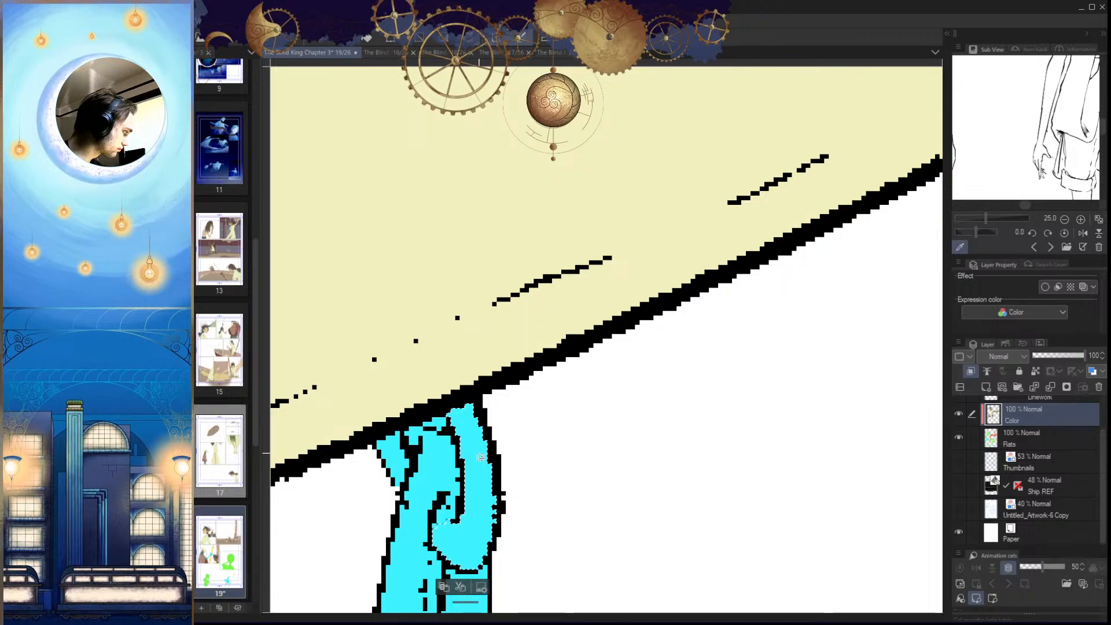
pyautogui.hotkey('alt', 'Delete')
pyautogui.press('b')
pyautogui.press('w')
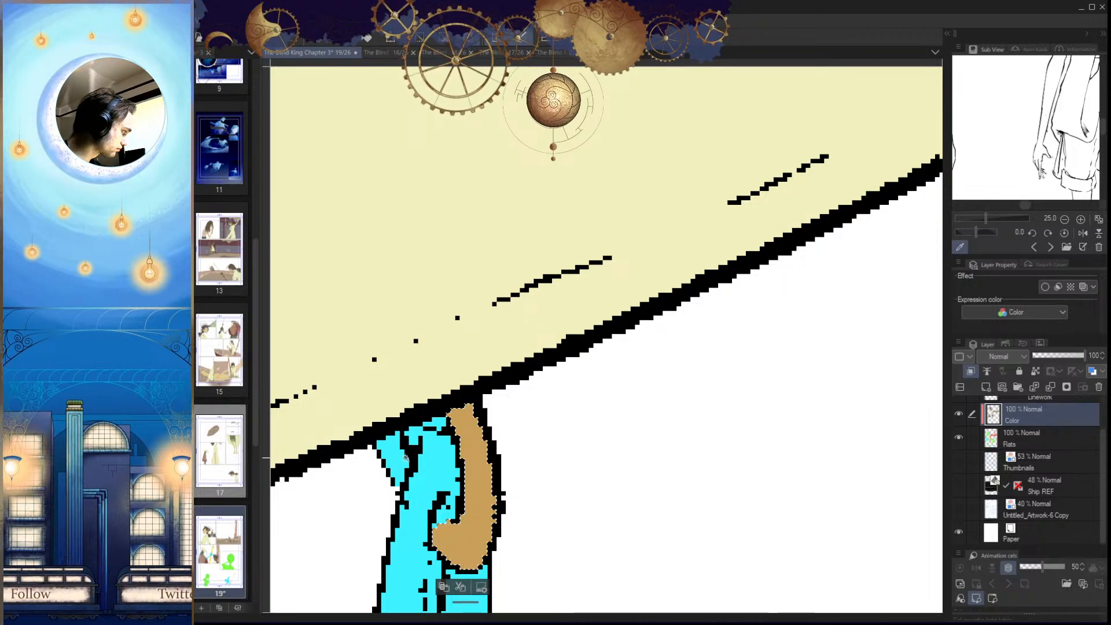
# Step: Fill the ring's small remaining cyan piece with tan, deselect, and touch up the inside of its hooked end
pyautogui.click(393, 456)
pyautogui.hotkey('alt', 'Delete')
pyautogui.hotkey('ctrl', 'd')
pyautogui.press('b')
pyautogui.scroll(3, 429, 596)
pyautogui.moveTo(444, 470); pyautogui.dragTo(450, 482)
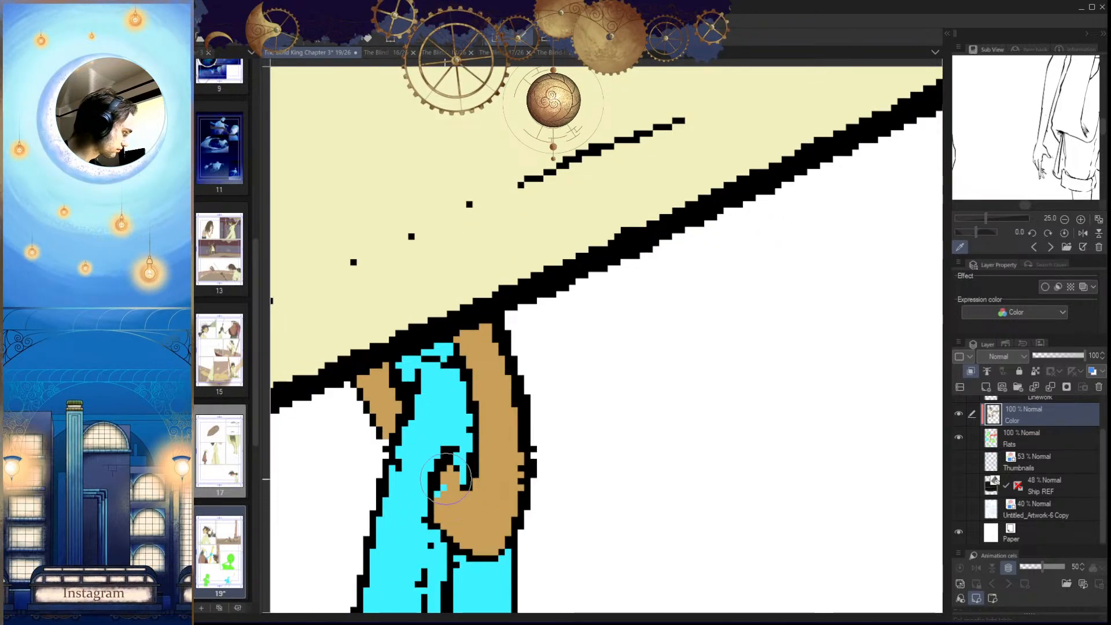
# Step: On the Flats layer, erase the cyan in the narrow gap between the ribbon's strands just below the ring
pyautogui.scroll(-5, 449, 491)
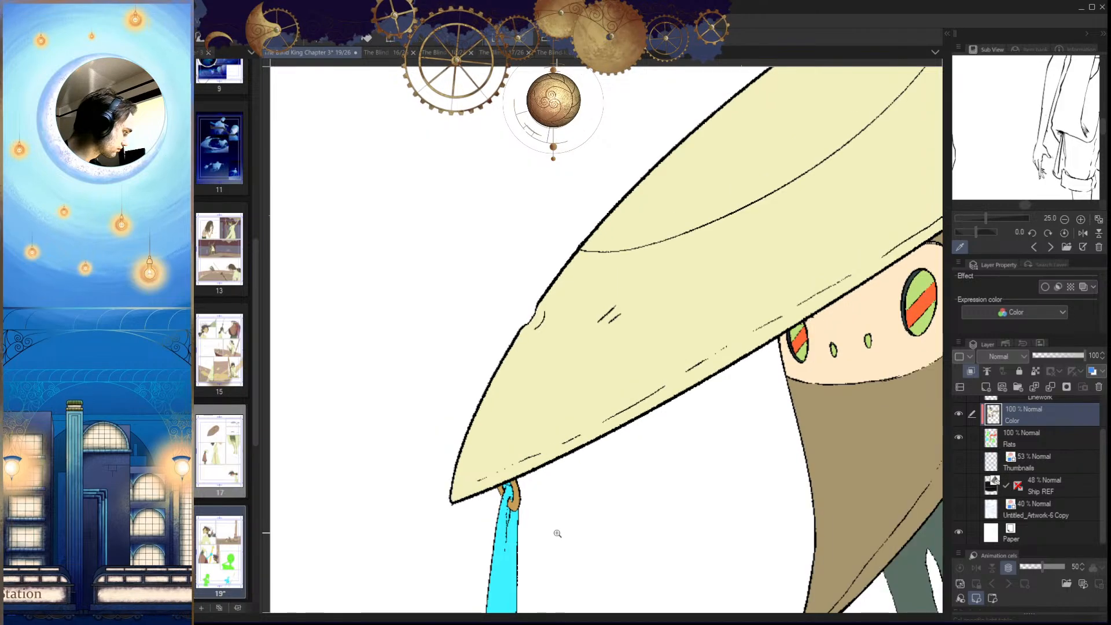
pyautogui.scroll(1, 558, 508)
pyautogui.scroll(2, 557, 508)
pyautogui.hotkey('alt', '[')
pyautogui.scroll(3, 590, 556)
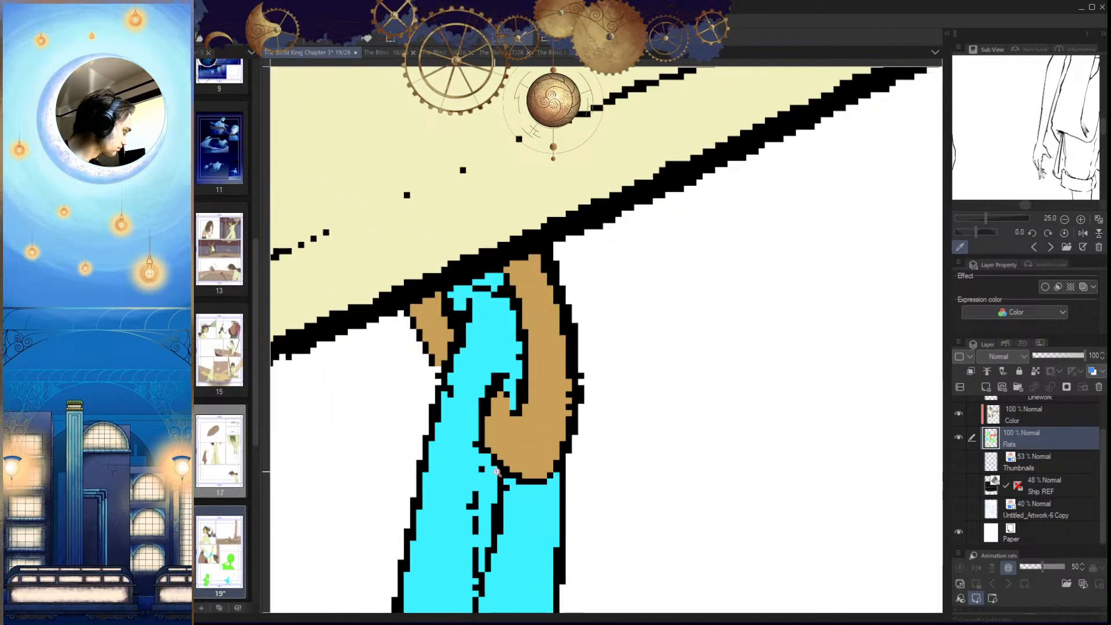
pyautogui.moveTo(489, 462)
pyautogui.mouseDown()
pyautogui.moveTo(494, 399)
pyautogui.moveTo(485, 523)
pyautogui.mouseUp()
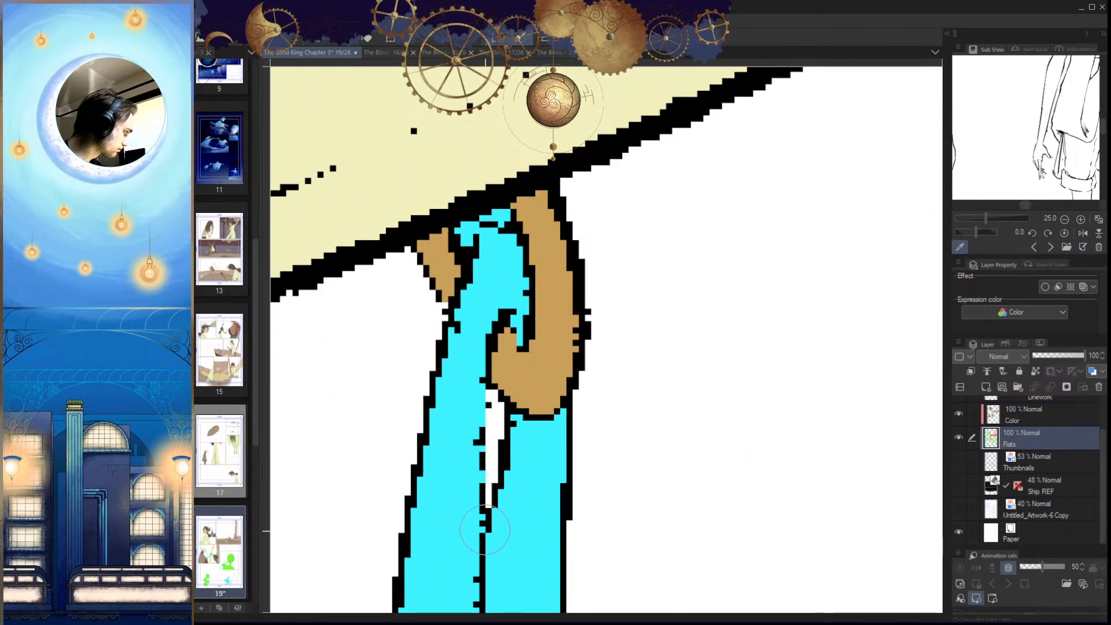
pyautogui.moveTo(502, 437); pyautogui.dragTo(502, 521)
pyautogui.moveTo(507, 319)
pyautogui.mouseDown()
pyautogui.moveTo(487, 300)
pyautogui.moveTo(463, 332)
pyautogui.moveTo(466, 318)
pyautogui.moveTo(467, 337)
pyautogui.moveTo(459, 315)
pyautogui.mouseUp()
pyautogui.scroll(-6, 537, 429)
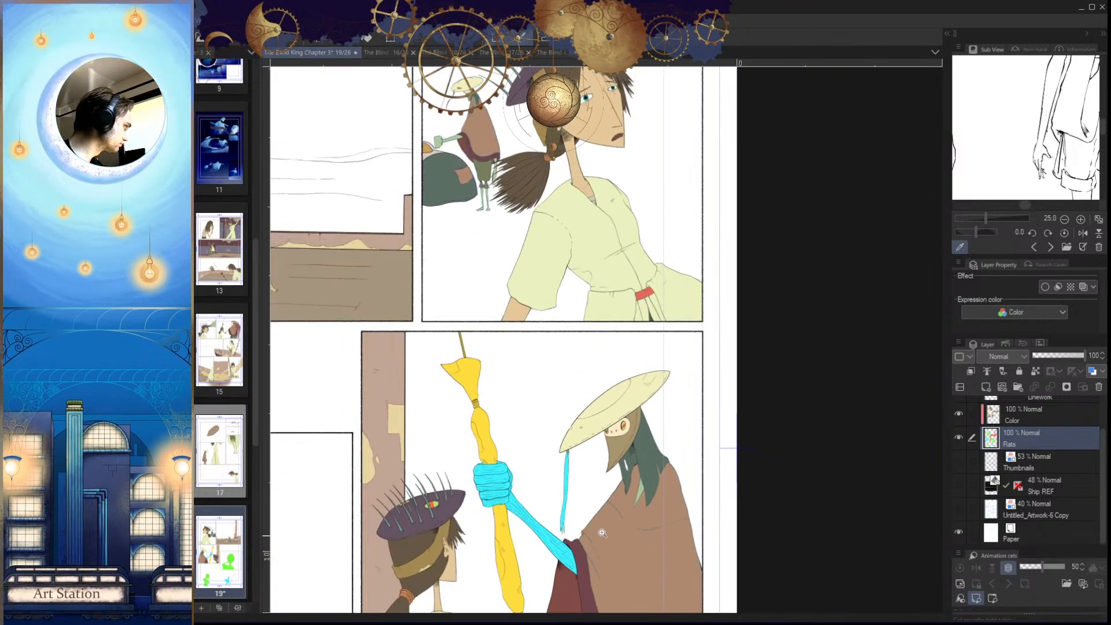
# Step: Enclose the whole hanging ribbon in a polyline selection and make the Color layer active
pyautogui.moveTo(649, 294); pyautogui.dragTo(641, 402)
pyautogui.scroll(6, 640, 402)
pyautogui.scroll(-6, 619, 449)
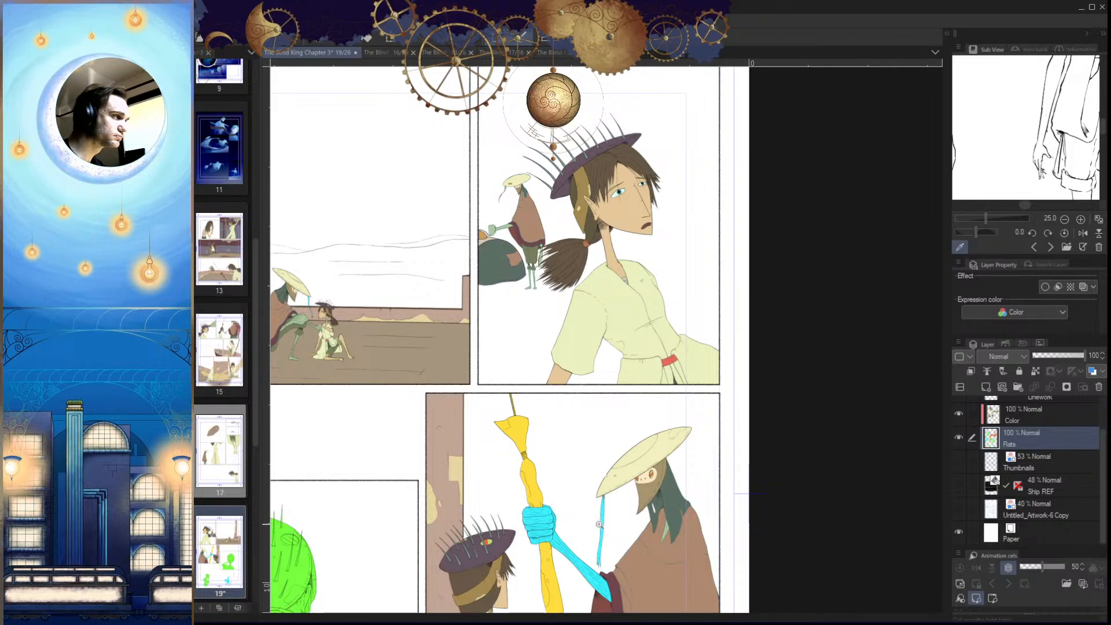
pyautogui.moveTo(601, 521); pyautogui.dragTo(651, 399)
pyautogui.scroll(5, 653, 370)
pyautogui.scroll(4, 652, 370)
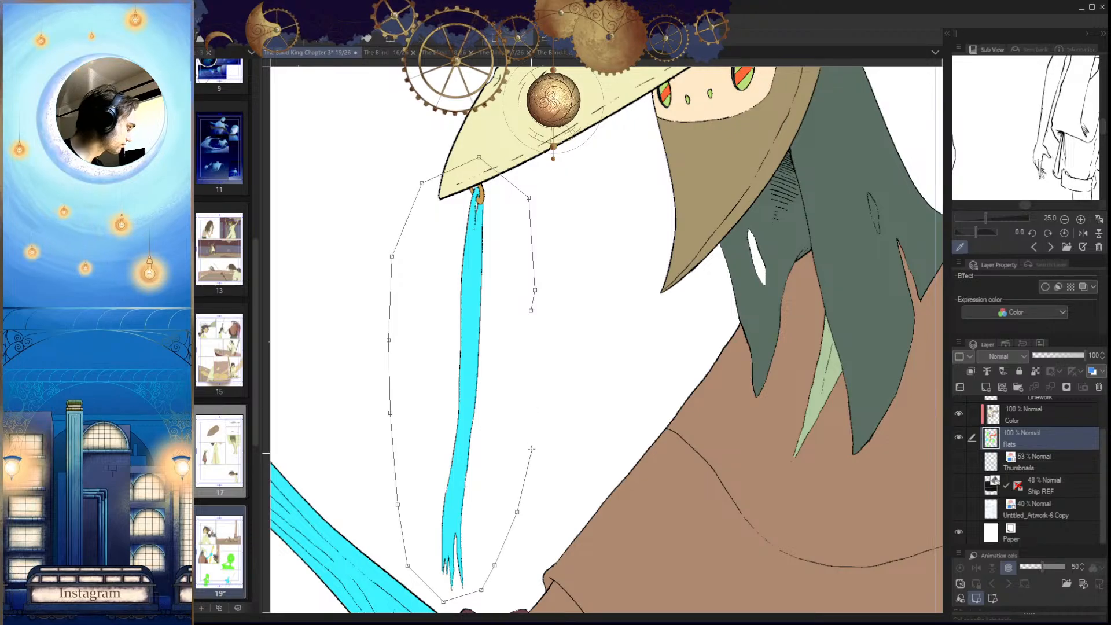
pyautogui.doubleClick(536, 405)
pyautogui.click(1021, 419)
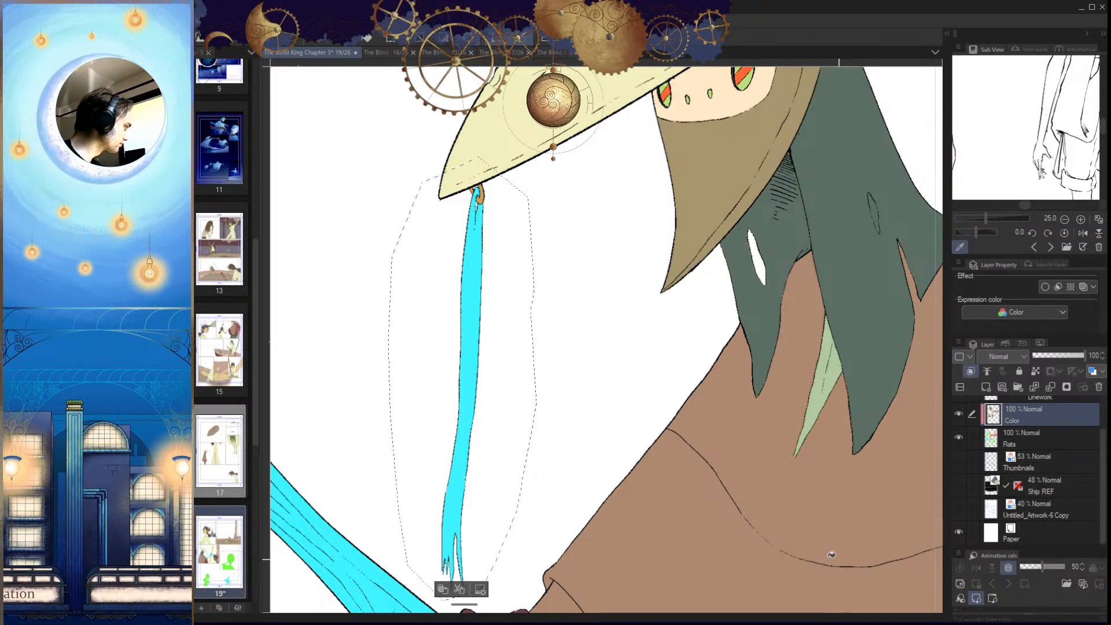
# Step: Sample the red ribbon of the second panel's small figure, fill the selected cyan ribbon with it, and deselect
pyautogui.click(958, 437)
pyautogui.click(957, 437)
pyautogui.click(959, 414)
pyautogui.click(958, 414)
pyautogui.click(453, 526)
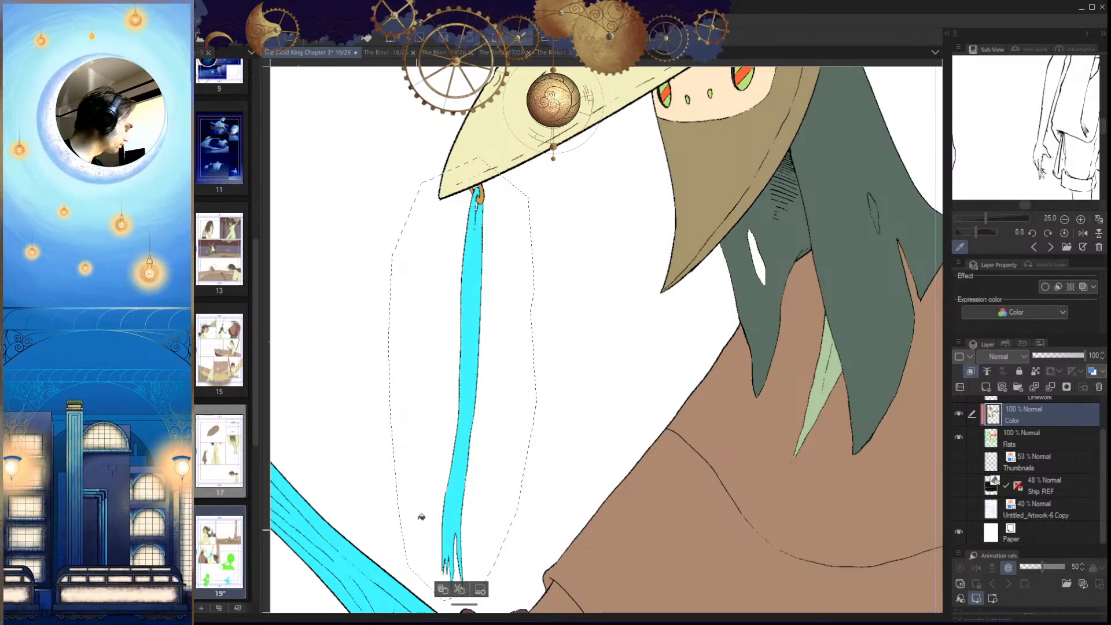
pyautogui.scroll(-5, 604, 437)
pyautogui.moveTo(632, 407); pyautogui.dragTo(598, 370)
pyautogui.scroll(3, 628, 359)
pyautogui.keyDown('alt'); pyautogui.click(615, 398); pyautogui.keyUp('alt')
pyautogui.scroll(-6, 617, 446)
pyautogui.scroll(6, 608, 448)
pyautogui.click(549, 447)
pyautogui.hotkey('ctrl', 'd')
# Step: Sample the brown hat patch in the second panel, fill the outlined patch near the third panel's hat tip with it, and deselect
pyautogui.scroll(-8, 596, 504)
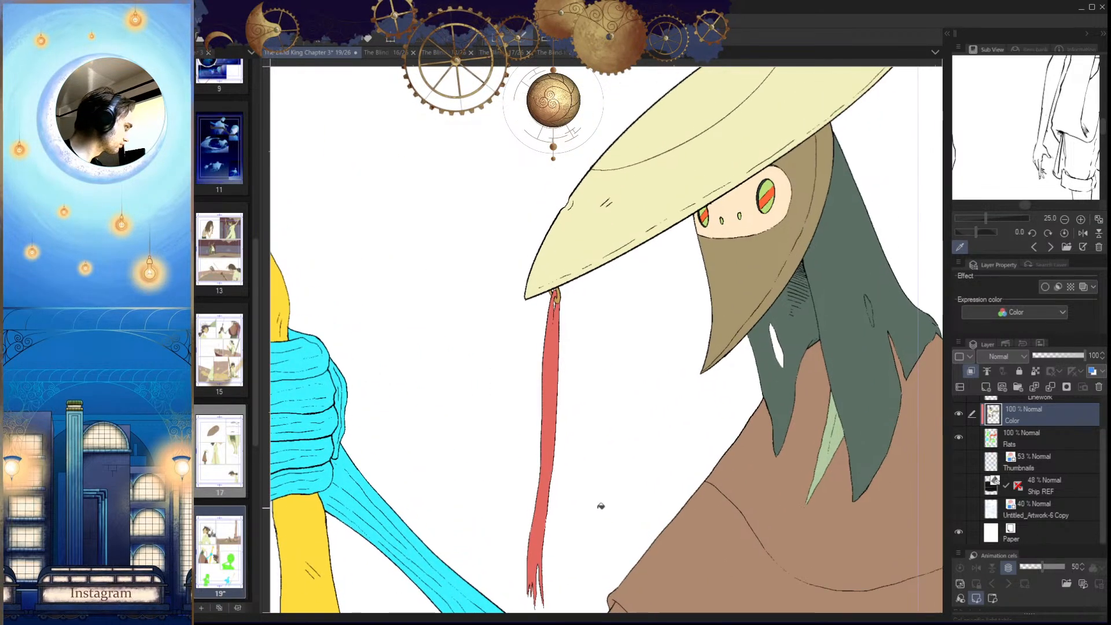
pyautogui.press('h')
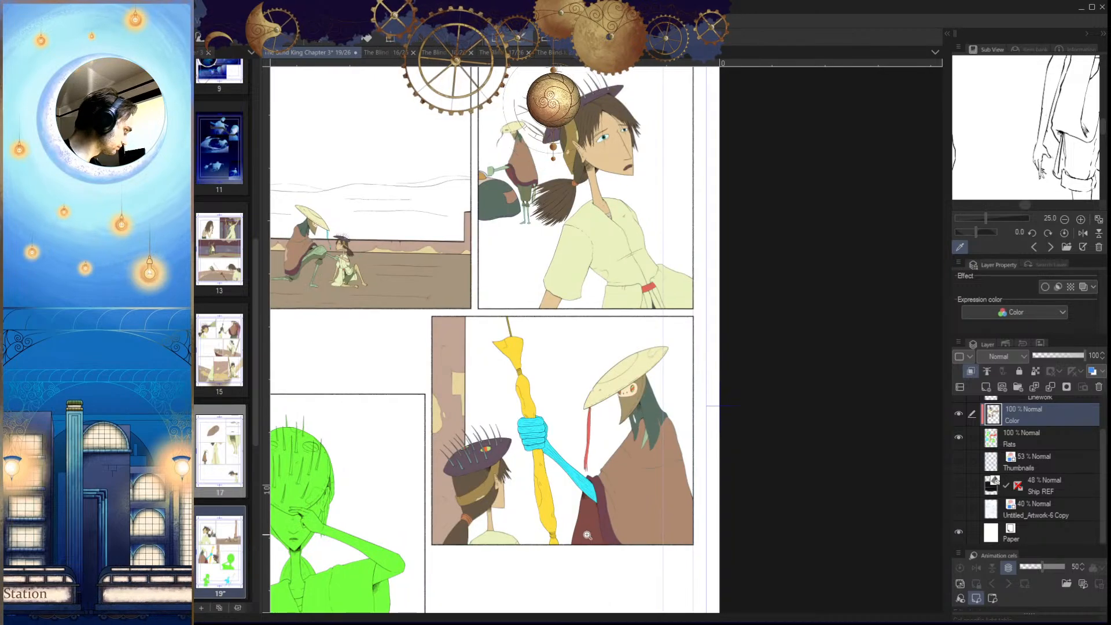
pyautogui.scroll(6, 588, 445)
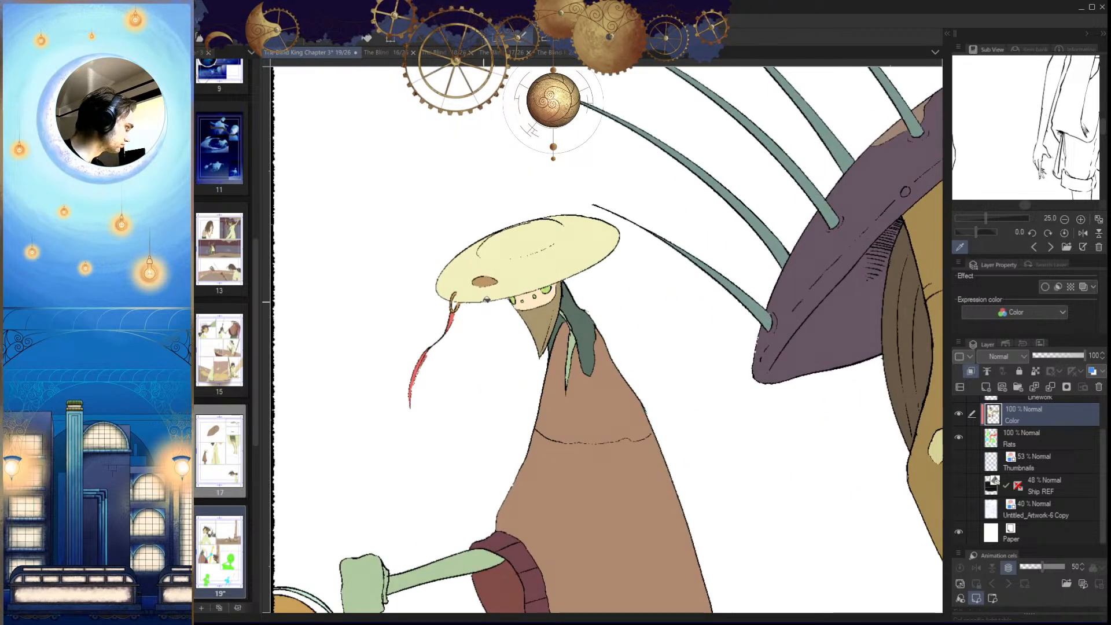
pyautogui.scroll(-4, 542, 373)
pyautogui.scroll(8, 542, 373)
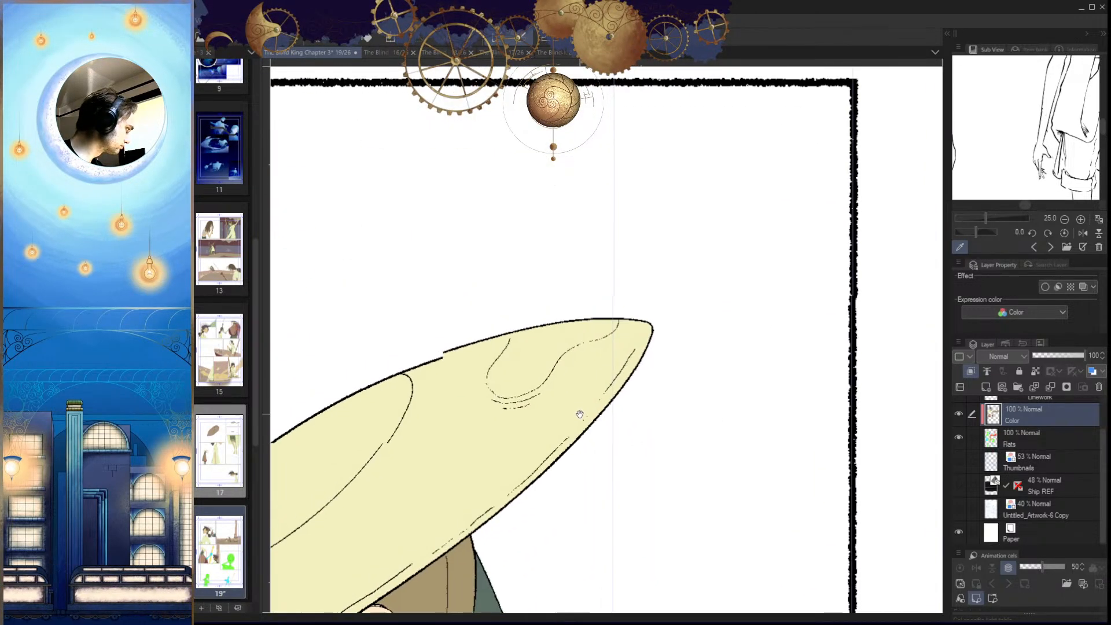
pyautogui.click(542, 374)
pyautogui.hotkey('alt', 'Delete')
pyautogui.hotkey('ctrl', 'd')
pyautogui.moveTo(612, 400); pyautogui.dragTo(631, 439)
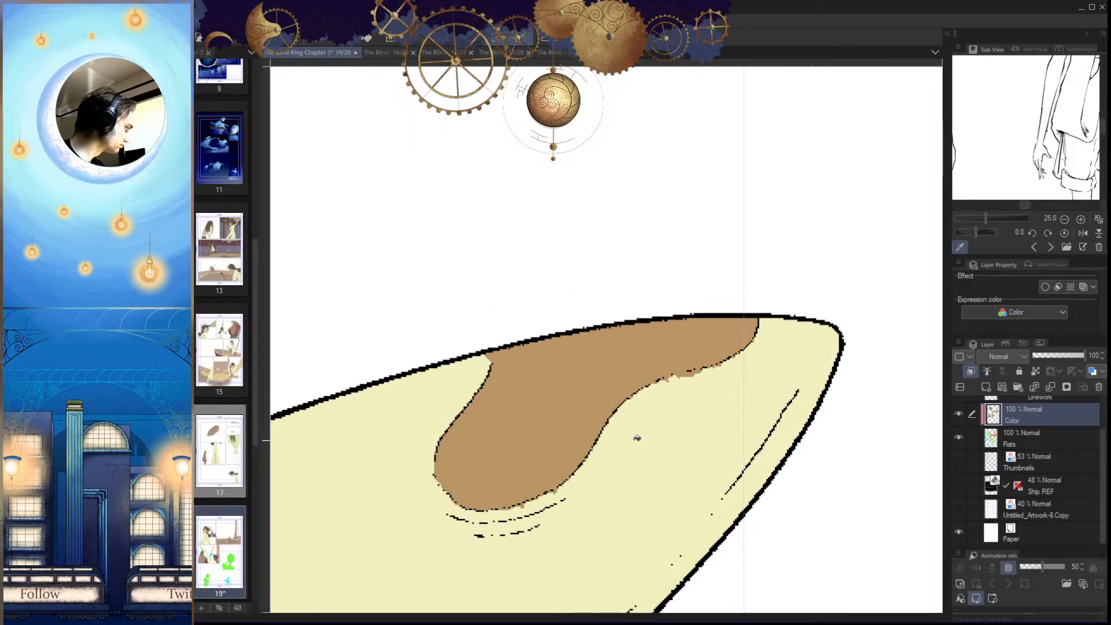
# Step: Clean up the right-hand edge of the brown patch near the third panel's hat tip so the colour follows its outline
pyautogui.scroll(1, 713, 384)
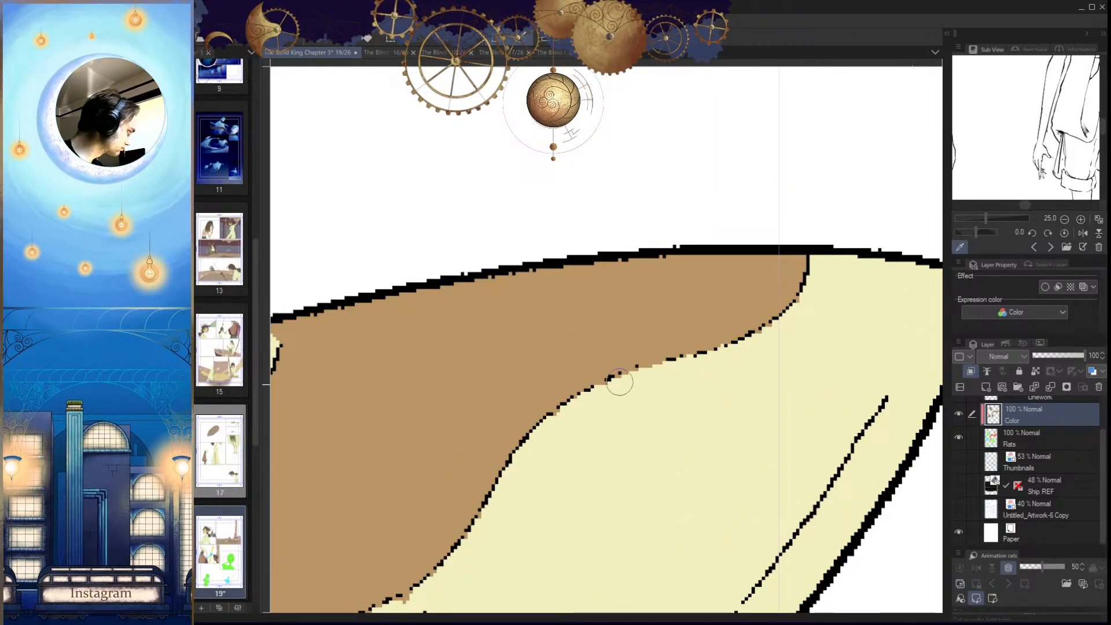
pyautogui.scroll(1, 664, 375)
pyautogui.moveTo(556, 399); pyautogui.dragTo(478, 463)
pyautogui.hotkey('ctrl', 'z')
pyautogui.moveTo(641, 427)
pyautogui.mouseDown()
pyautogui.moveTo(501, 487)
pyautogui.moveTo(466, 528)
pyautogui.mouseUp()
pyautogui.moveTo(693, 388)
pyautogui.mouseDown()
pyautogui.moveTo(711, 351)
pyautogui.moveTo(578, 454)
pyautogui.moveTo(589, 457)
pyautogui.mouseUp()
pyautogui.moveTo(549, 557); pyautogui.dragTo(639, 444)
pyautogui.scroll(1, 639, 444)
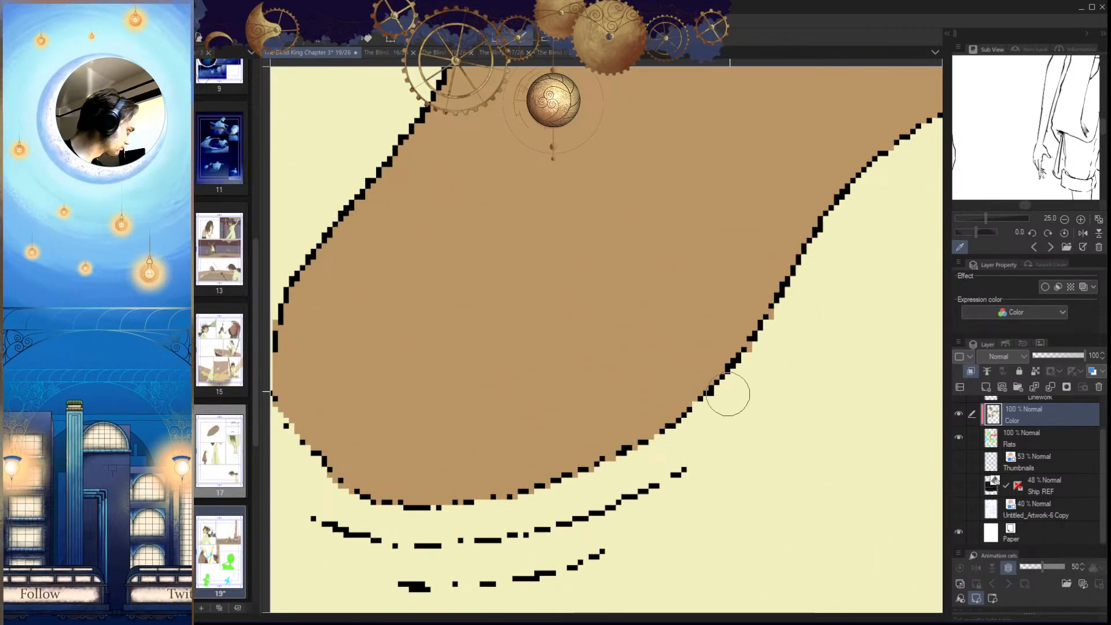
# Step: Tidy the brown hat patch along its lower and left outline and at the upper-left corner by the hat's rim
pyautogui.moveTo(599, 466); pyautogui.dragTo(700, 471)
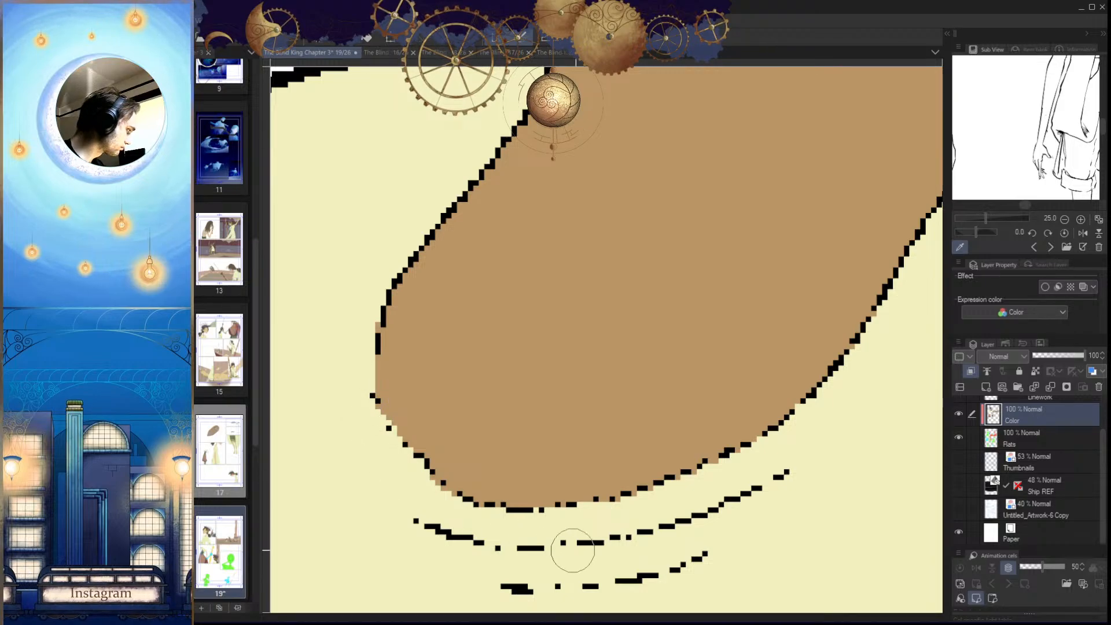
pyautogui.press('h')
pyautogui.click(725, 428)
pyautogui.press('h')
pyautogui.moveTo(657, 416); pyautogui.dragTo(693, 554)
pyautogui.moveTo(481, 538); pyautogui.dragTo(472, 466)
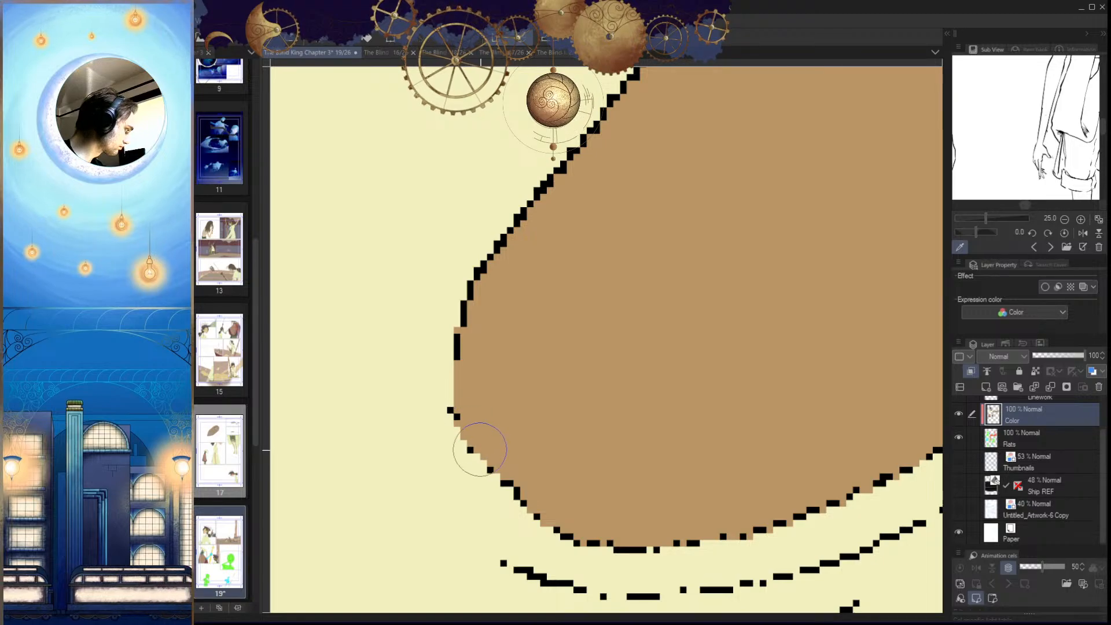
pyautogui.moveTo(514, 414); pyautogui.dragTo(498, 573)
pyautogui.moveTo(539, 367); pyautogui.dragTo(475, 580)
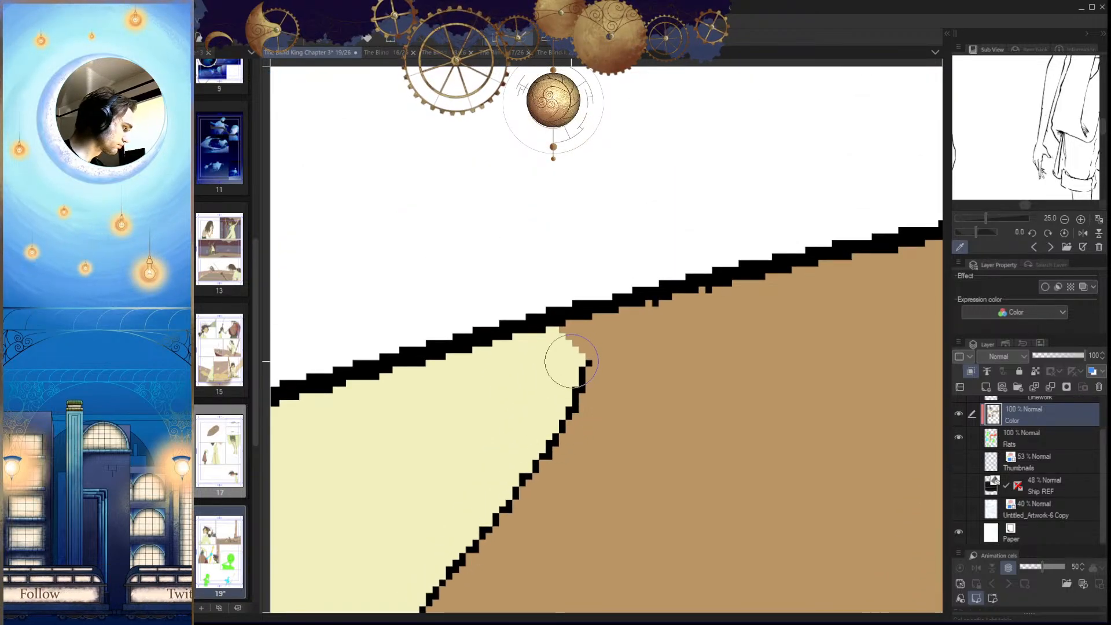
pyautogui.moveTo(593, 336); pyautogui.dragTo(615, 306)
pyautogui.click(574, 329)
# Step: Sample the light green skin of the small figure's arm in the first panel for the third panel's hand
pyautogui.hotkey('ctrl', '-')
pyautogui.hotkey('ctrl', '-')
pyautogui.hotkey('ctrl', '-')
pyautogui.hotkey('ctrl', '-')
pyautogui.moveTo(495, 472); pyautogui.dragTo(511, 563)
pyautogui.hotkey('ctrl', '-')
pyautogui.moveTo(627, 455)
pyautogui.mouseDown()
pyautogui.moveTo(645, 498)
pyautogui.moveTo(651, 456)
pyautogui.mouseUp()
pyautogui.press('h')
pyautogui.moveTo(617, 543); pyautogui.dragTo(635, 492)
pyautogui.moveTo(635, 492); pyautogui.dragTo(610, 523)
pyautogui.press('h')
pyautogui.moveTo(640, 493); pyautogui.dragTo(664, 434)
pyautogui.moveTo(664, 434); pyautogui.dragTo(641, 502)
pyautogui.moveTo(558, 318); pyautogui.dragTo(611, 314)
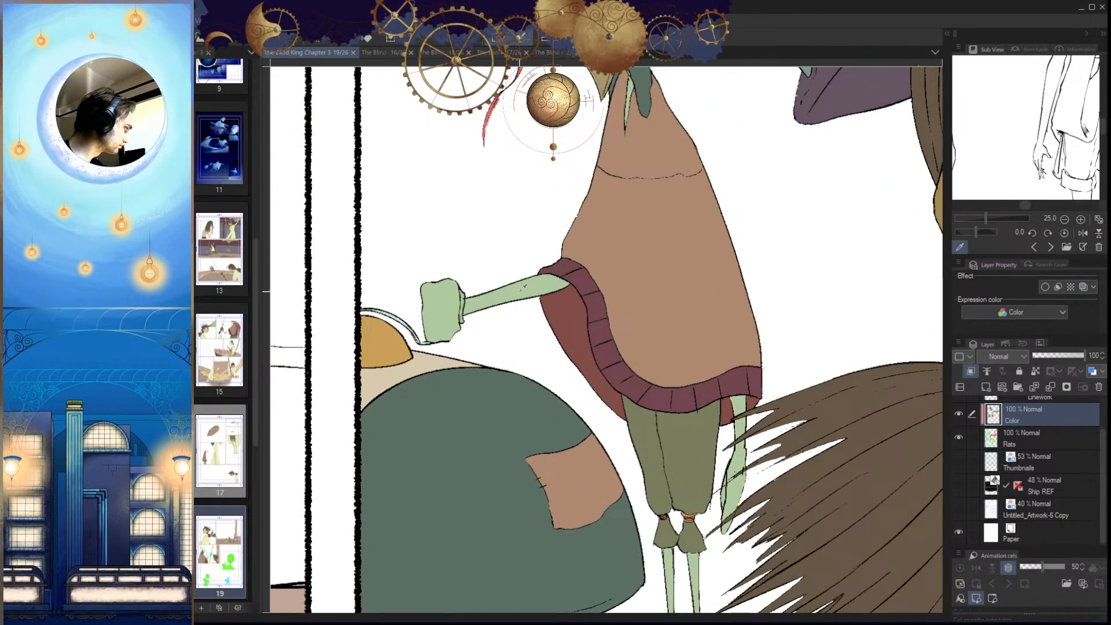
pyautogui.moveTo(573, 361); pyautogui.dragTo(521, 376)
pyautogui.moveTo(535, 568); pyautogui.dragTo(499, 444)
pyautogui.moveTo(560, 396); pyautogui.dragTo(616, 402)
pyautogui.moveTo(569, 524); pyautogui.dragTo(480, 537)
# Step: Select the third panel's cyan hand and forearm on the Flats layer and fill them with light green on the Color layer
pyautogui.click(1021, 443)
pyautogui.click(611, 377)
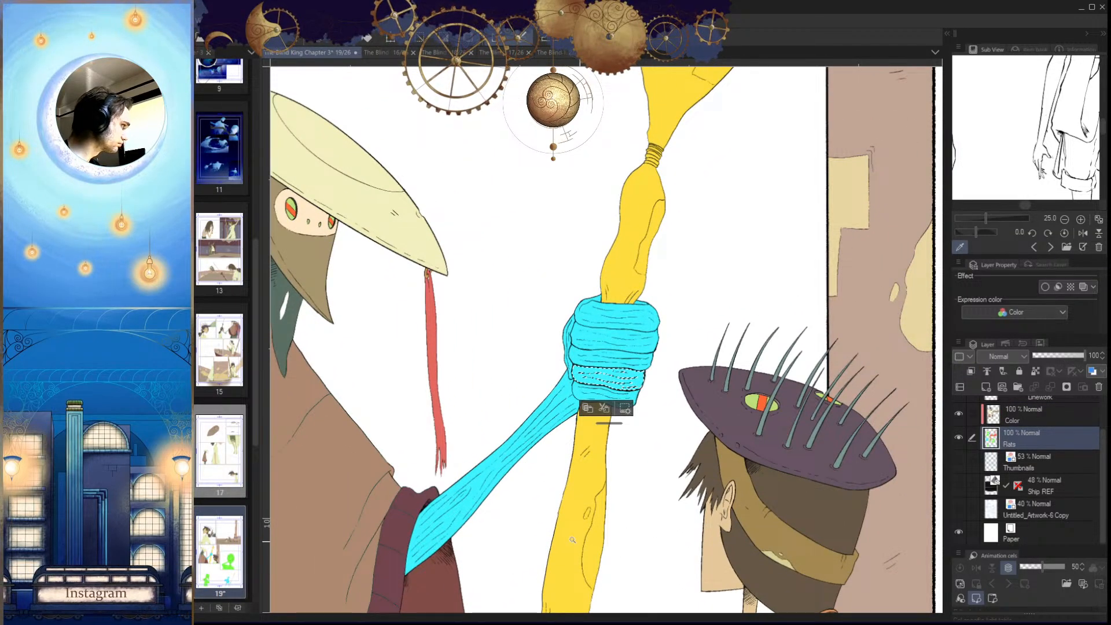
pyautogui.hotkey('ctrl', 'd')
pyautogui.click(593, 350)
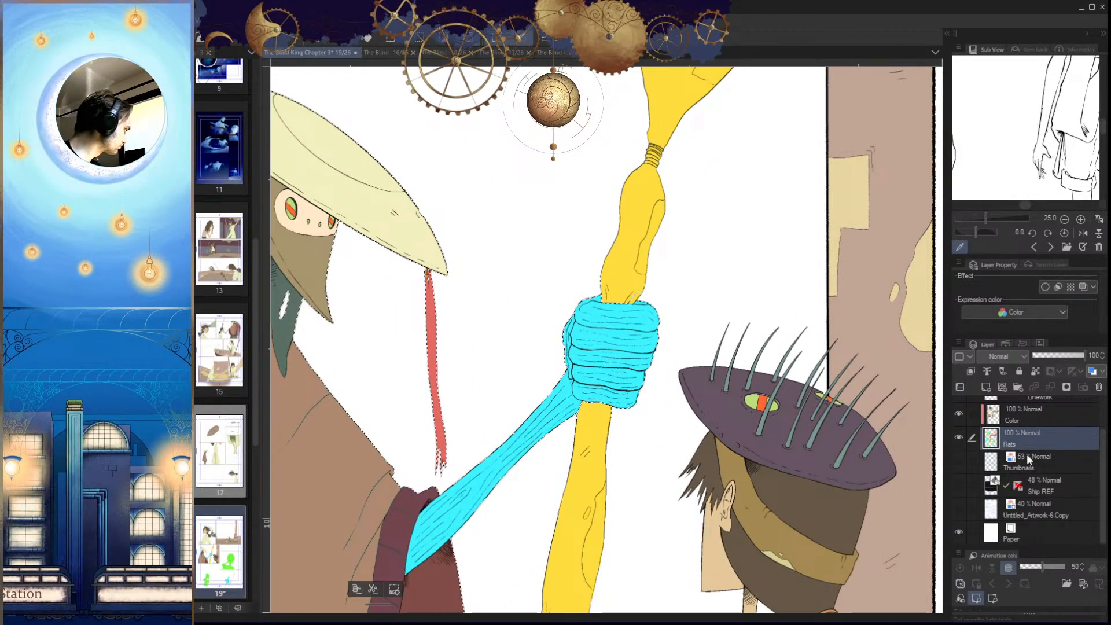
pyautogui.click(1027, 416)
pyautogui.press('g')
pyautogui.click(619, 387)
pyautogui.scroll(-4, 618, 388)
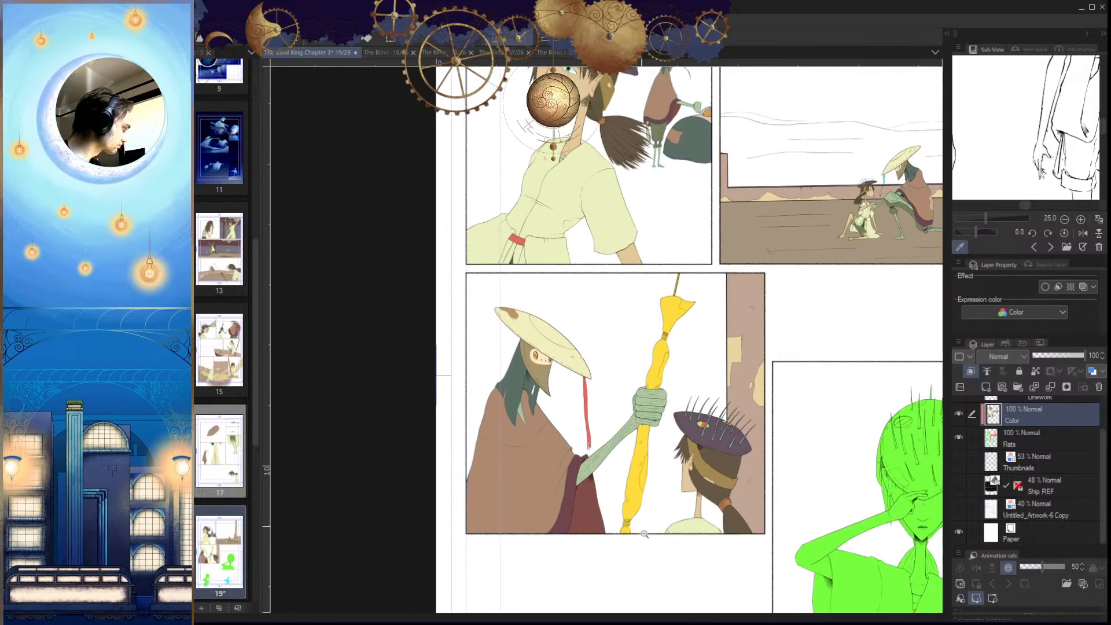
# Step: Examine the coloured panels across the page for areas that still have their flat placeholder colours
pyautogui.scroll(-3, 671, 498)
pyautogui.scroll(3, 654, 489)
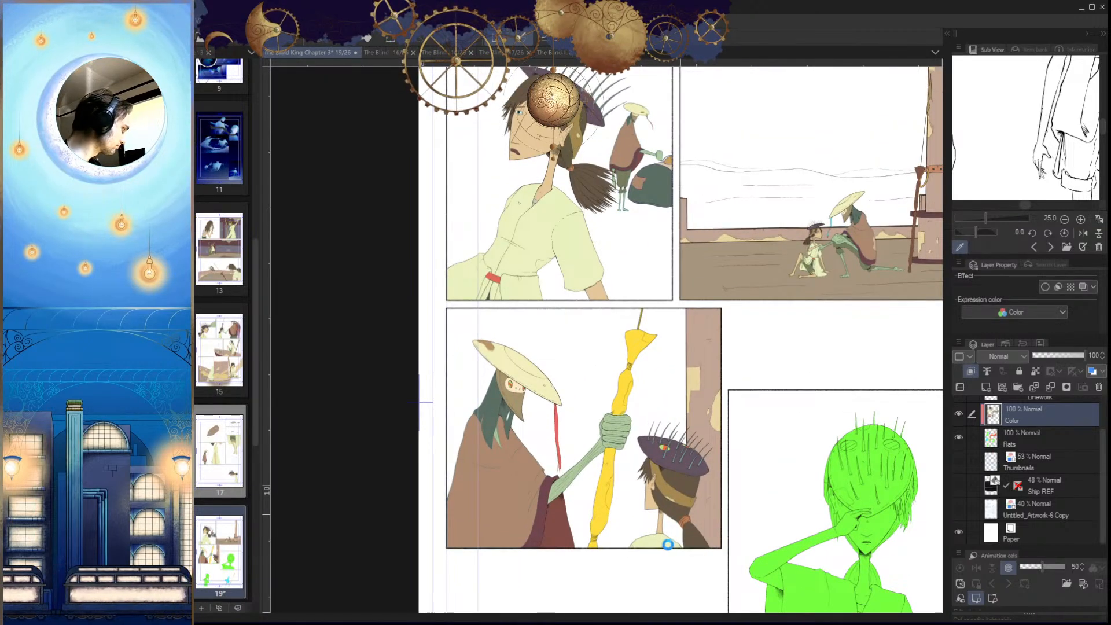
pyautogui.scroll(4, 650, 486)
pyautogui.scroll(-5, 651, 515)
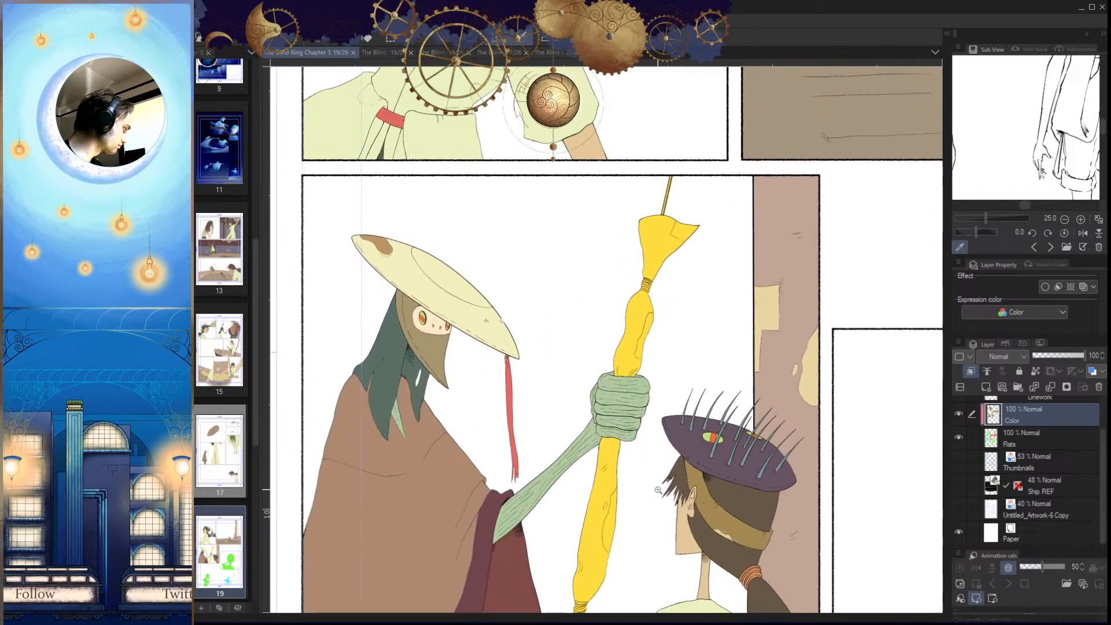
pyautogui.press('h')
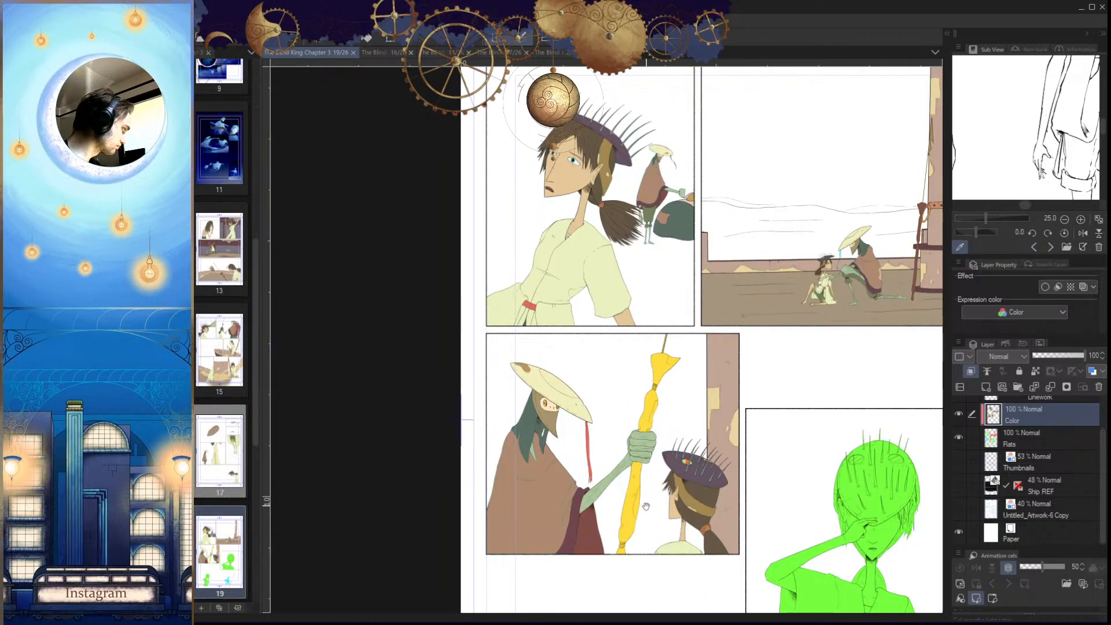
pyautogui.scroll(-3, 628, 541)
pyautogui.moveTo(622, 551); pyautogui.dragTo(591, 524)
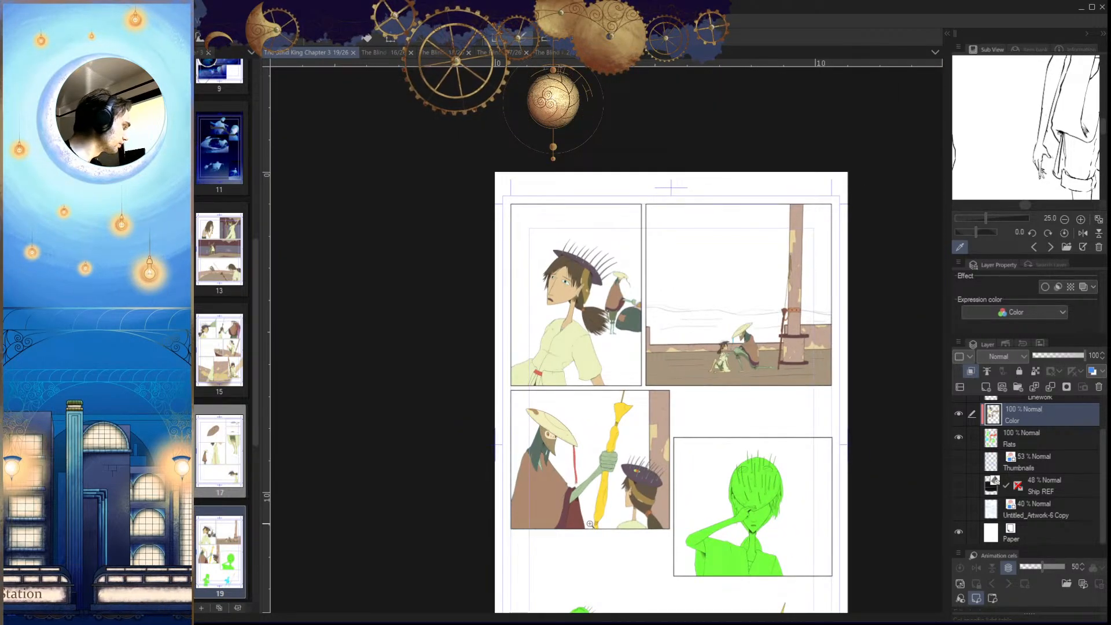
pyautogui.scroll(3, 660, 573)
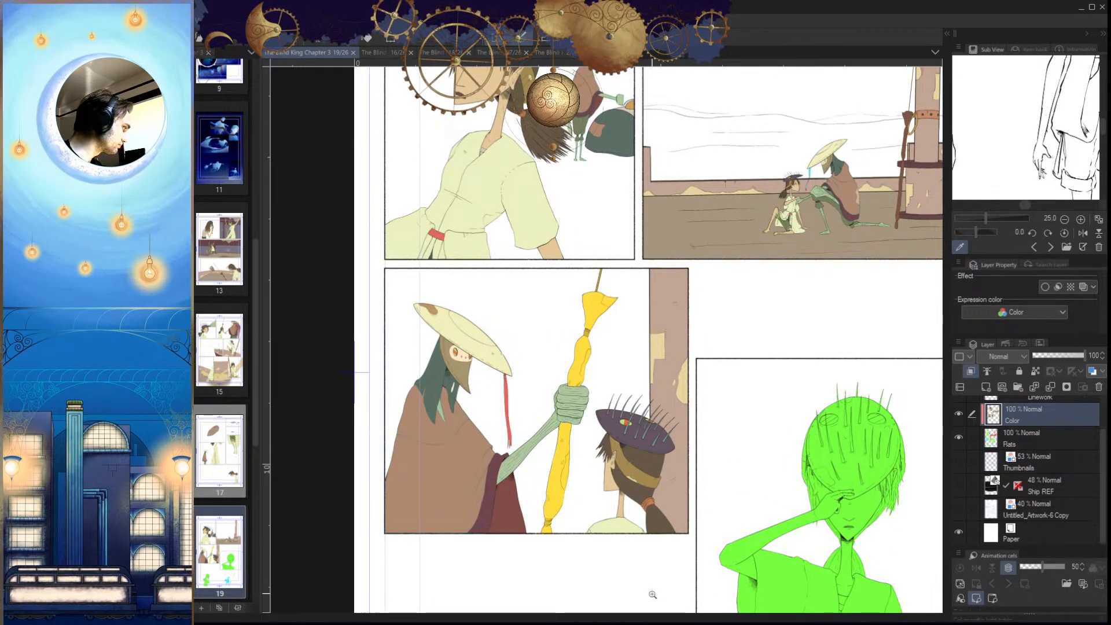
pyautogui.scroll(-2, 649, 555)
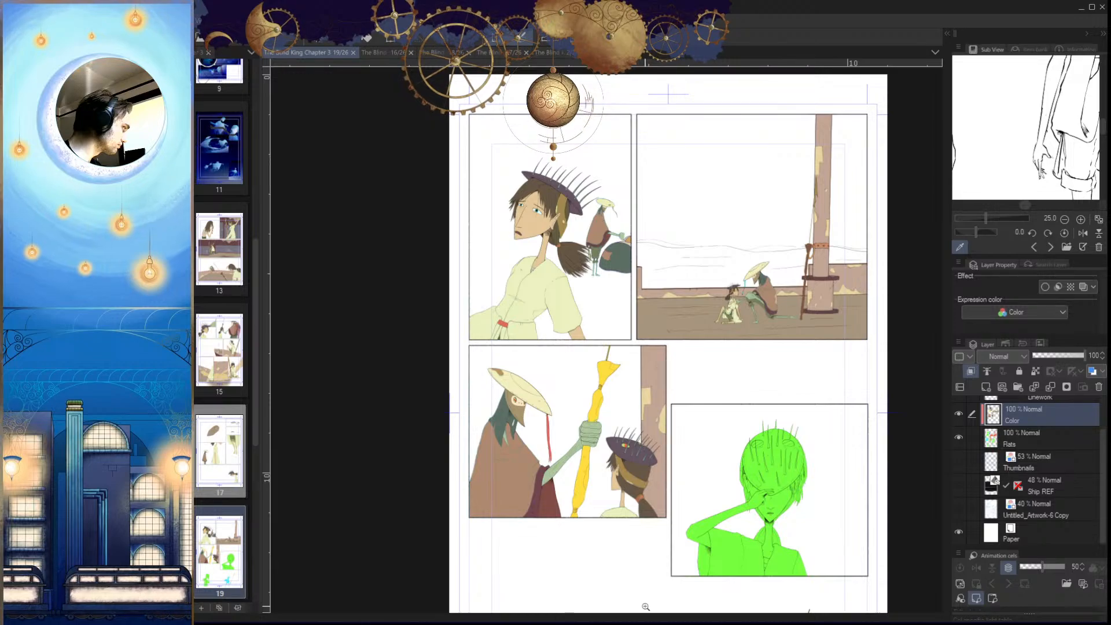
pyautogui.scroll(4, 755, 292)
pyautogui.scroll(-3, 780, 338)
# Step: Sample the red ribbon of the first panel's small figure, fill the second panel's cyan ribbon with it on the Color layer, and deselect
pyautogui.scroll(7, 801, 335)
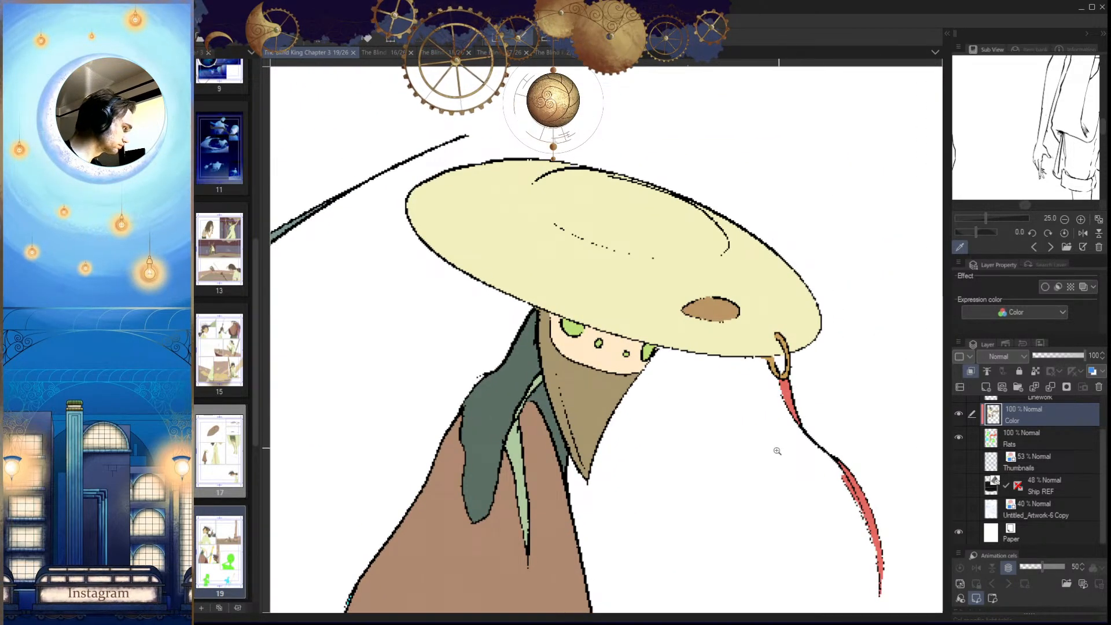
pyautogui.scroll(-3, 781, 447)
pyautogui.scroll(6, 599, 404)
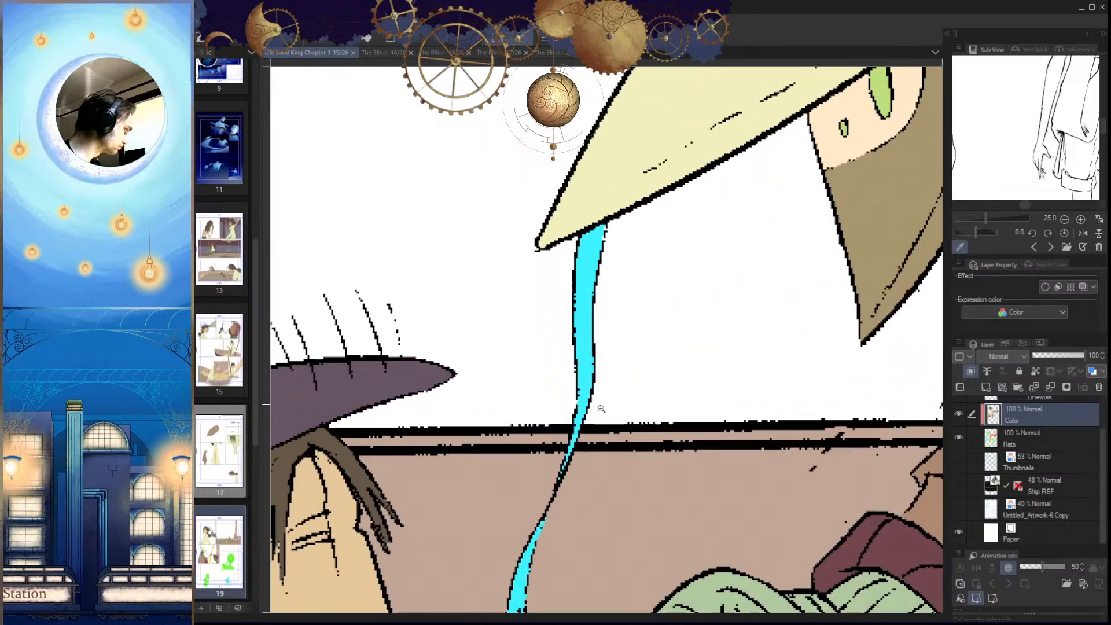
pyautogui.click(1016, 443)
pyautogui.keyDown('ctrl'); pyautogui.click(996, 441); pyautogui.keyUp('ctrl')
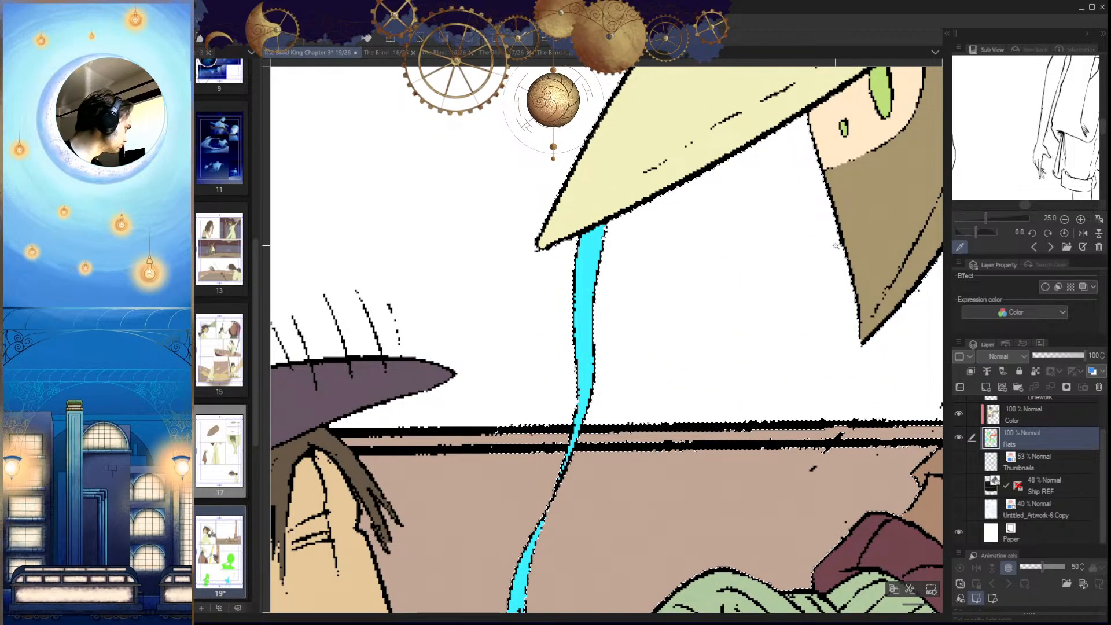
pyautogui.scroll(-2, 785, 395)
pyautogui.click(1021, 418)
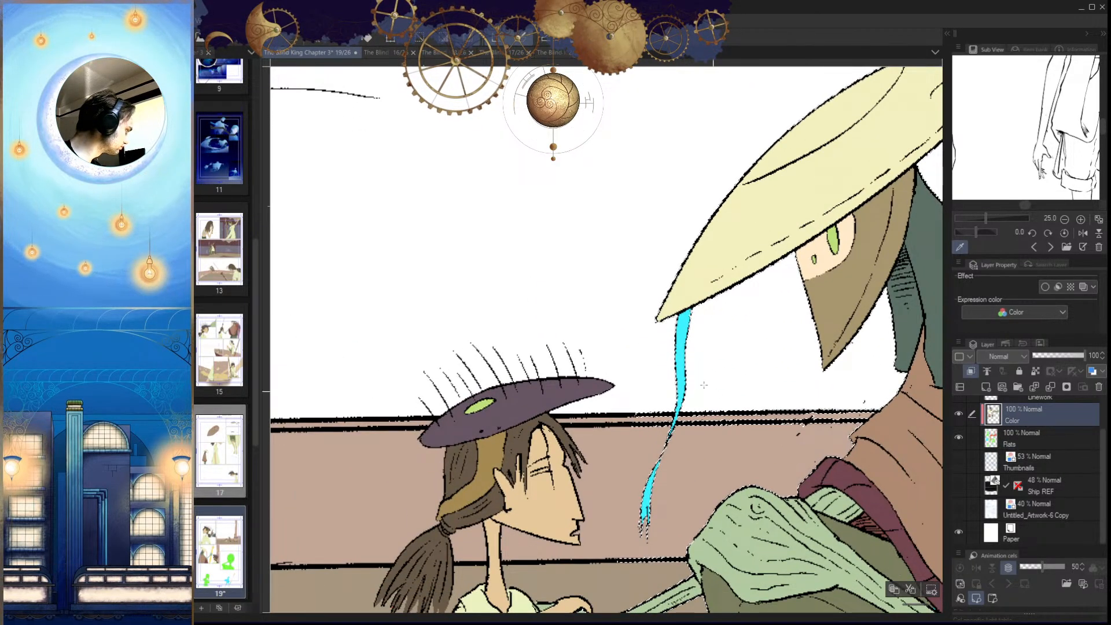
pyautogui.click(681, 370)
pyautogui.hotkey('ctrl', 'd')
# Step: Sample the dark brown of the staff standing beside the mast in the second panel
pyautogui.moveTo(713, 493); pyautogui.dragTo(688, 492)
pyautogui.moveTo(643, 570); pyautogui.dragTo(705, 566)
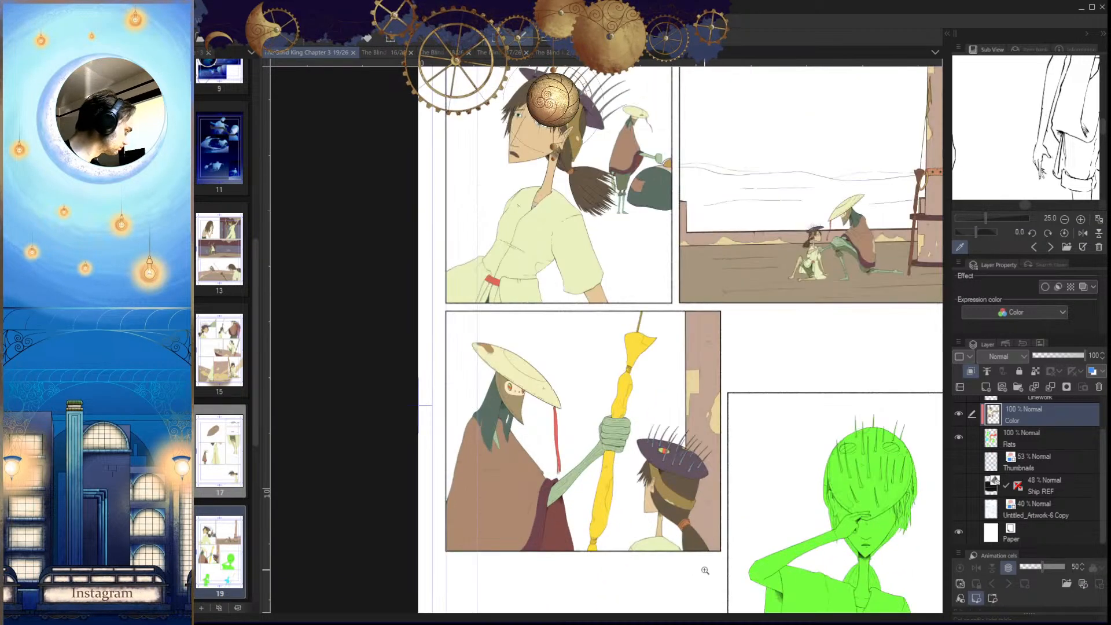
pyautogui.moveTo(913, 195); pyautogui.dragTo(790, 330)
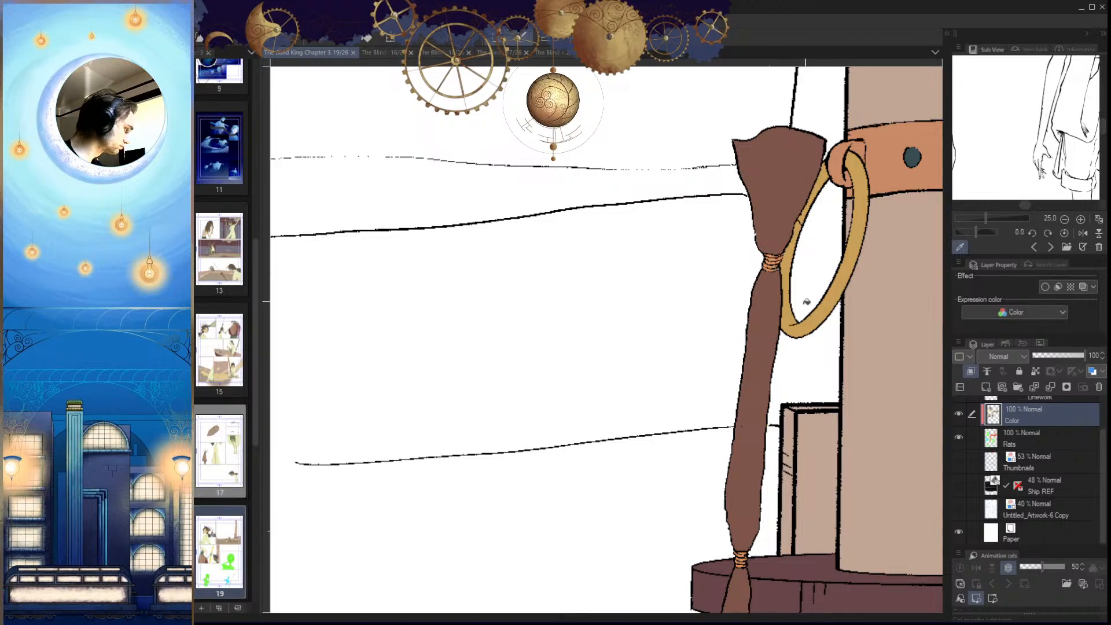
pyautogui.moveTo(745, 365); pyautogui.dragTo(665, 382)
pyautogui.moveTo(470, 591); pyautogui.dragTo(507, 433)
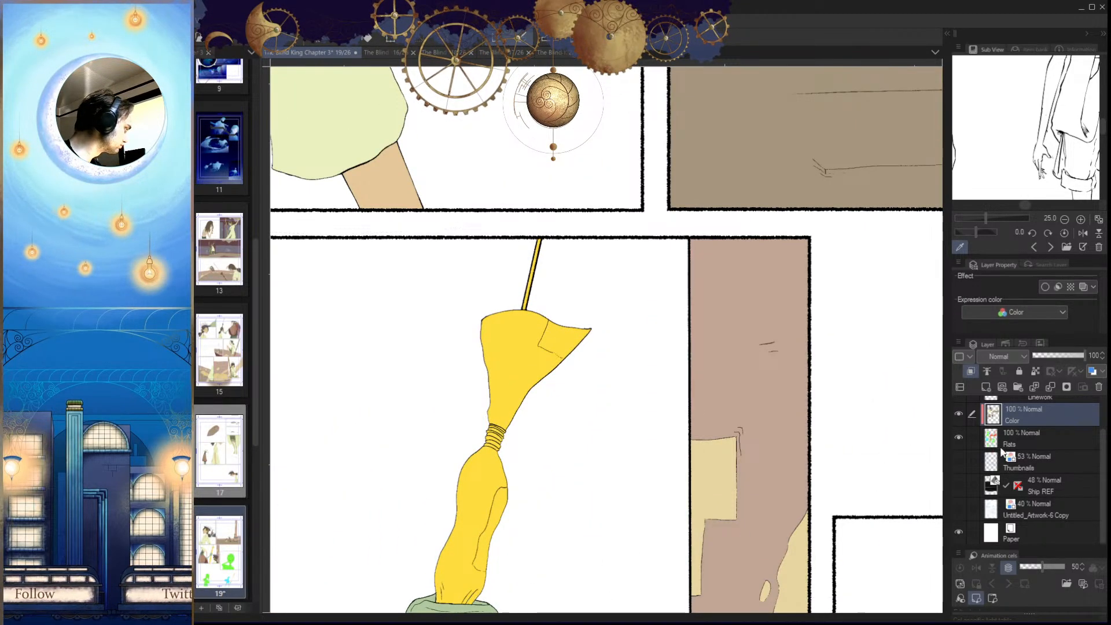
# Step: Select the third panel's yellow staff above and below the hand on the Flats layer and fill both parts dark brown on Color
pyautogui.click(1024, 438)
pyautogui.click(506, 388)
pyautogui.moveTo(567, 455); pyautogui.dragTo(521, 507)
pyautogui.moveTo(524, 509); pyautogui.dragTo(549, 417)
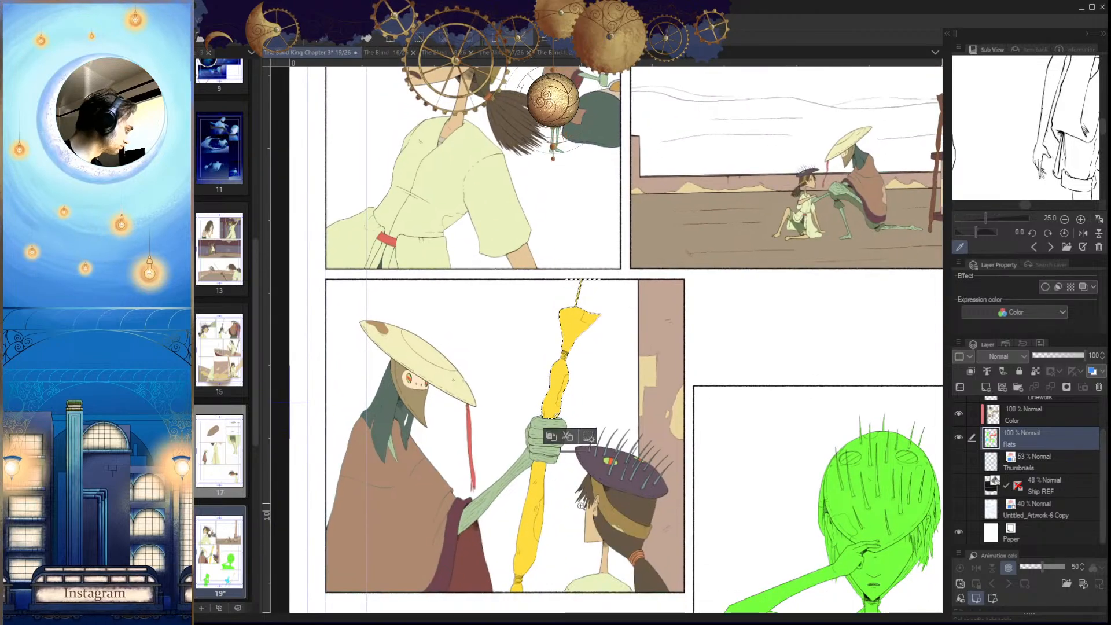
pyautogui.click(531, 533)
pyautogui.click(992, 415)
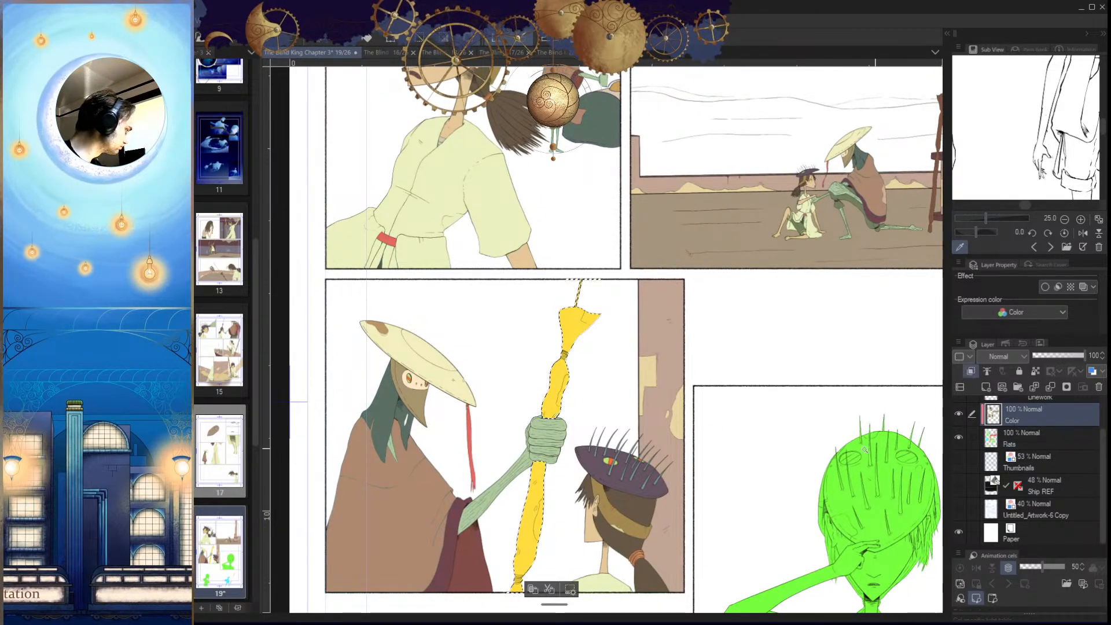
pyautogui.click(561, 401)
pyautogui.click(536, 517)
pyautogui.scroll(-4, 616, 525)
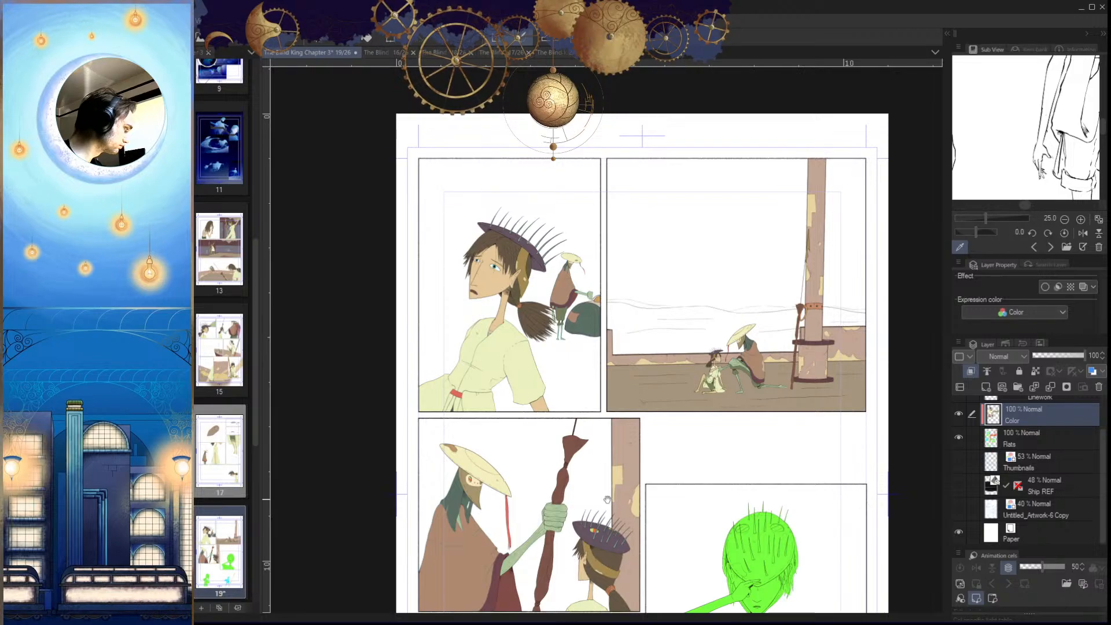
# Step: Colour the cord binding below the staff's flared top orange on the Color layer, keeping the colour inside its outlines
pyautogui.scroll(6, 585, 493)
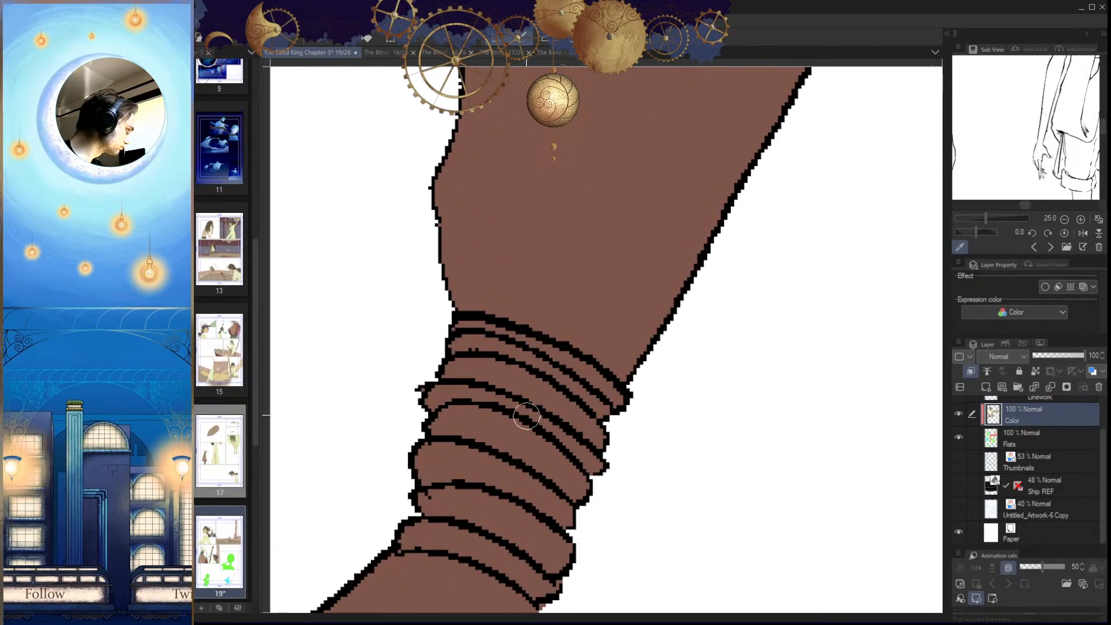
pyautogui.moveTo(629, 409)
pyautogui.mouseDown()
pyautogui.moveTo(531, 343)
pyautogui.moveTo(474, 325)
pyautogui.moveTo(450, 345)
pyautogui.moveTo(417, 452)
pyautogui.mouseUp()
pyautogui.moveTo(404, 540)
pyautogui.mouseDown()
pyautogui.moveTo(468, 545)
pyautogui.moveTo(557, 587)
pyautogui.mouseUp()
pyautogui.moveTo(572, 428); pyautogui.dragTo(543, 550)
pyautogui.moveTo(541, 578); pyautogui.dragTo(555, 485)
pyautogui.press('p')
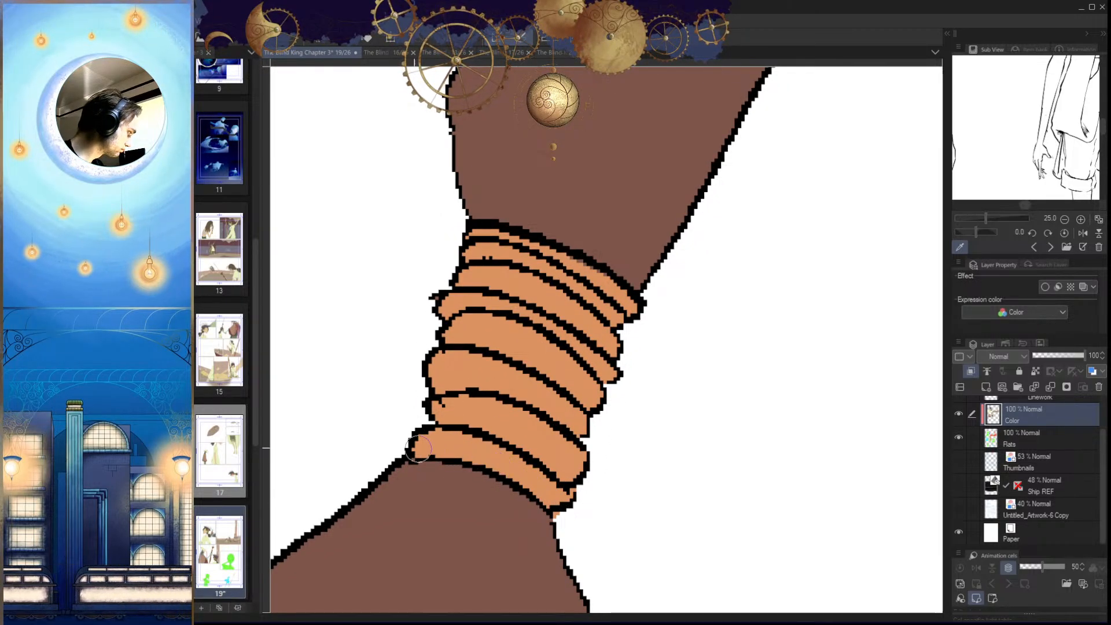
pyautogui.moveTo(459, 408); pyautogui.dragTo(455, 430)
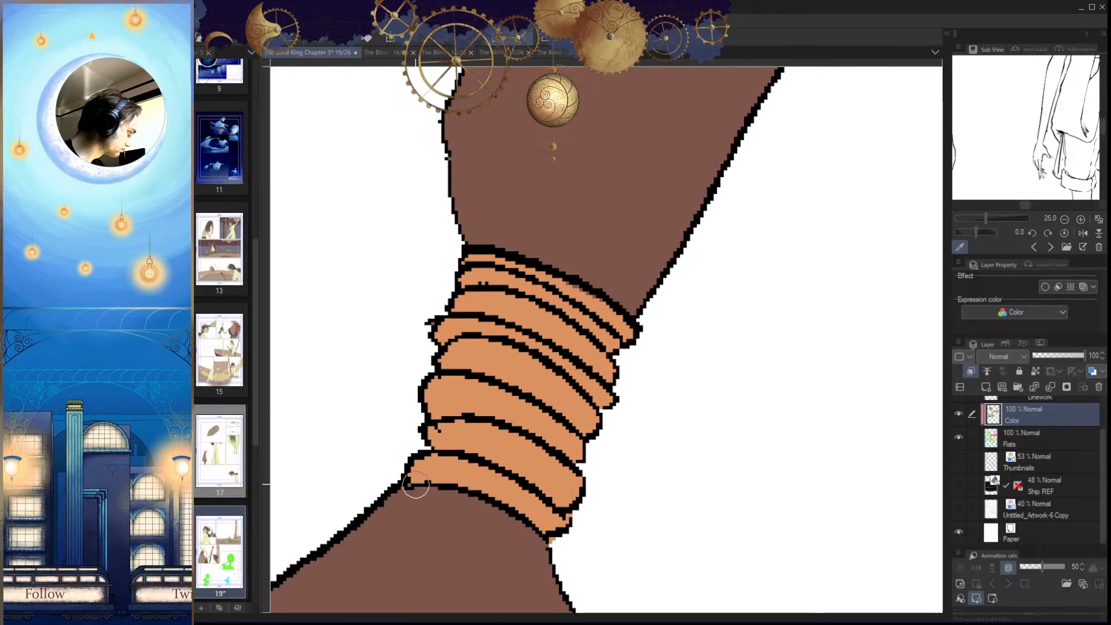
pyautogui.moveTo(632, 468); pyautogui.dragTo(496, 516)
pyautogui.moveTo(515, 521); pyautogui.dragTo(486, 296)
# Step: Outline the staff's lower cord binding in orange and fill its inside with the same colour
pyautogui.moveTo(562, 567); pyautogui.dragTo(594, 383)
pyautogui.moveTo(542, 461); pyautogui.dragTo(654, 457)
pyautogui.moveTo(516, 560); pyautogui.dragTo(594, 464)
pyautogui.moveTo(643, 385)
pyautogui.mouseDown()
pyautogui.moveTo(524, 404)
pyautogui.moveTo(443, 385)
pyautogui.moveTo(402, 402)
pyautogui.mouseUp()
pyautogui.moveTo(385, 509)
pyautogui.mouseDown()
pyautogui.moveTo(399, 563)
pyautogui.moveTo(432, 583)
pyautogui.moveTo(508, 572)
pyautogui.moveTo(578, 540)
pyautogui.moveTo(613, 466)
pyautogui.mouseUp()
pyautogui.press('g')
pyautogui.click(558, 464)
# Step: Touch up the remaining gaps and edges of the orange lower binding, and save the page
pyautogui.moveTo(579, 532); pyautogui.dragTo(610, 404)
pyautogui.moveTo(609, 404); pyautogui.dragTo(640, 405)
pyautogui.moveTo(592, 443)
pyautogui.mouseDown()
pyautogui.moveTo(519, 485)
pyautogui.moveTo(422, 505)
pyautogui.moveTo(363, 489)
pyautogui.mouseUp()
pyautogui.moveTo(526, 496)
pyautogui.mouseDown()
pyautogui.moveTo(454, 507)
pyautogui.moveTo(587, 465)
pyautogui.moveTo(474, 509)
pyautogui.mouseUp()
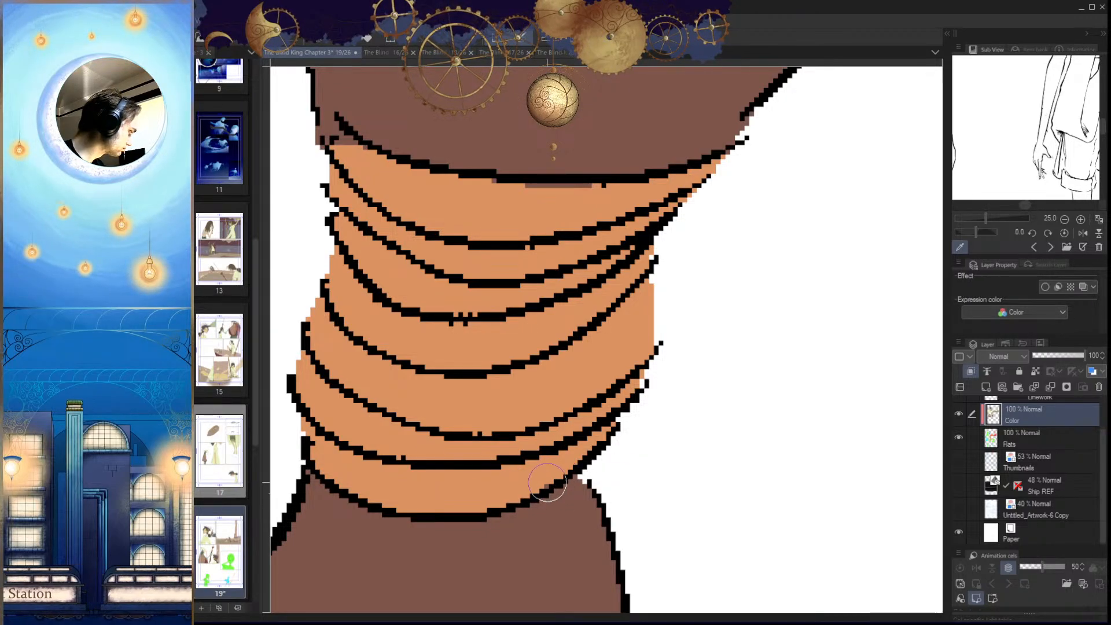
pyautogui.moveTo(605, 462); pyautogui.dragTo(584, 462)
pyautogui.moveTo(584, 462); pyautogui.dragTo(592, 503)
pyautogui.moveTo(463, 326)
pyautogui.mouseDown()
pyautogui.moveTo(480, 325)
pyautogui.moveTo(455, 307)
pyautogui.mouseUp()
pyautogui.moveTo(506, 441); pyautogui.dragTo(477, 441)
pyautogui.moveTo(624, 495)
pyautogui.mouseDown()
pyautogui.moveTo(660, 498)
pyautogui.moveTo(625, 515)
pyautogui.mouseUp()
pyautogui.hotkey('ctrl', 's')
# Step: Look over pages 16 and 17 to examine how the staff and the hatted figure are coloured
pyautogui.moveTo(701, 426); pyautogui.dragTo(545, 551)
pyautogui.moveTo(546, 551); pyautogui.dragTo(525, 551)
pyautogui.moveTo(686, 398); pyautogui.dragTo(704, 451)
pyautogui.moveTo(682, 517); pyautogui.dragTo(861, 467)
pyautogui.click(390, 53)
pyautogui.moveTo(588, 467); pyautogui.dragTo(572, 559)
pyautogui.moveTo(573, 559); pyautogui.dragTo(587, 307)
pyautogui.moveTo(572, 460); pyautogui.dragTo(547, 578)
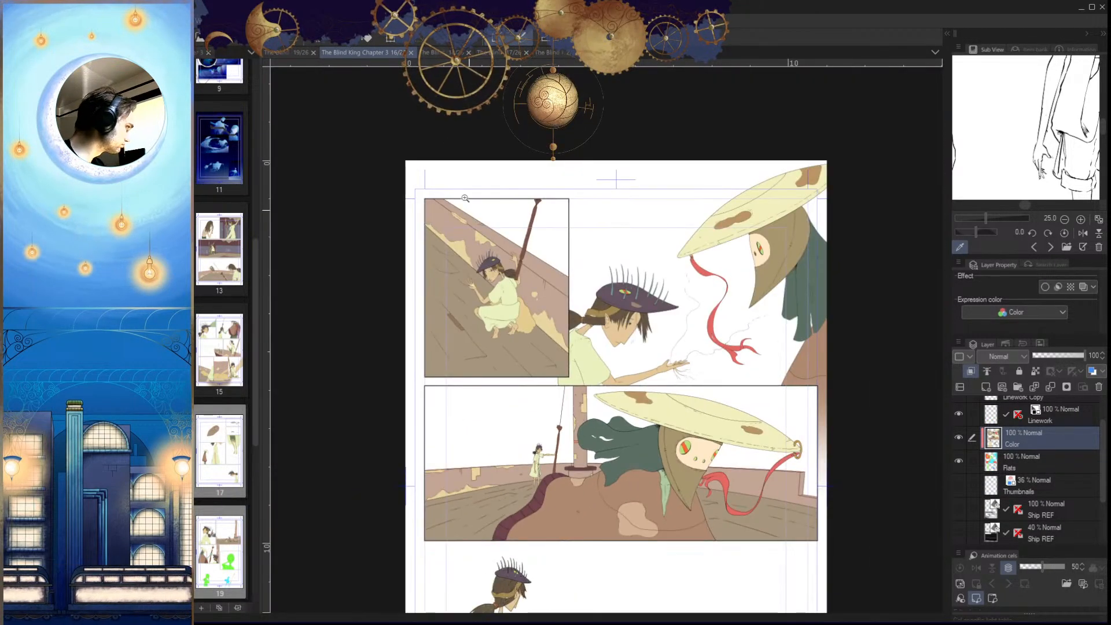
pyautogui.click(442, 53)
pyautogui.moveTo(630, 427); pyautogui.dragTo(610, 432)
pyautogui.click(507, 54)
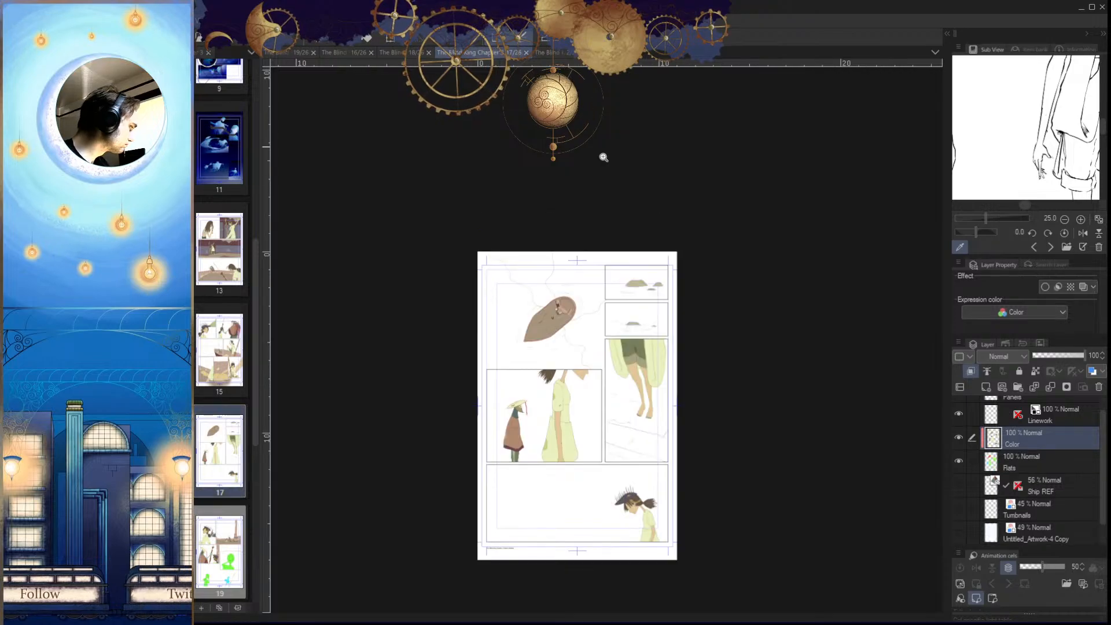
# Step: Examine the hatted figure's staff and its pale patches on the fully shaded earlier page, and return to page 19
pyautogui.click(553, 52)
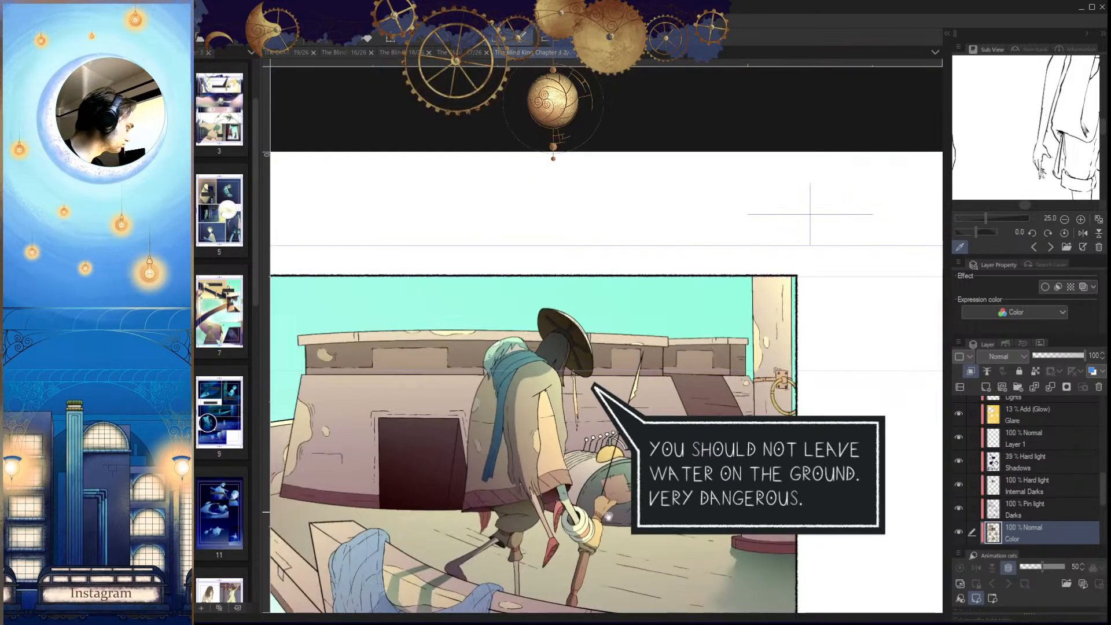
pyautogui.moveTo(599, 507); pyautogui.dragTo(591, 420)
pyautogui.moveTo(570, 492); pyautogui.dragTo(547, 486)
pyautogui.moveTo(619, 474); pyautogui.dragTo(610, 406)
pyautogui.moveTo(611, 406); pyautogui.dragTo(687, 429)
pyautogui.moveTo(614, 462); pyautogui.dragTo(559, 484)
pyautogui.moveTo(745, 605); pyautogui.dragTo(708, 289)
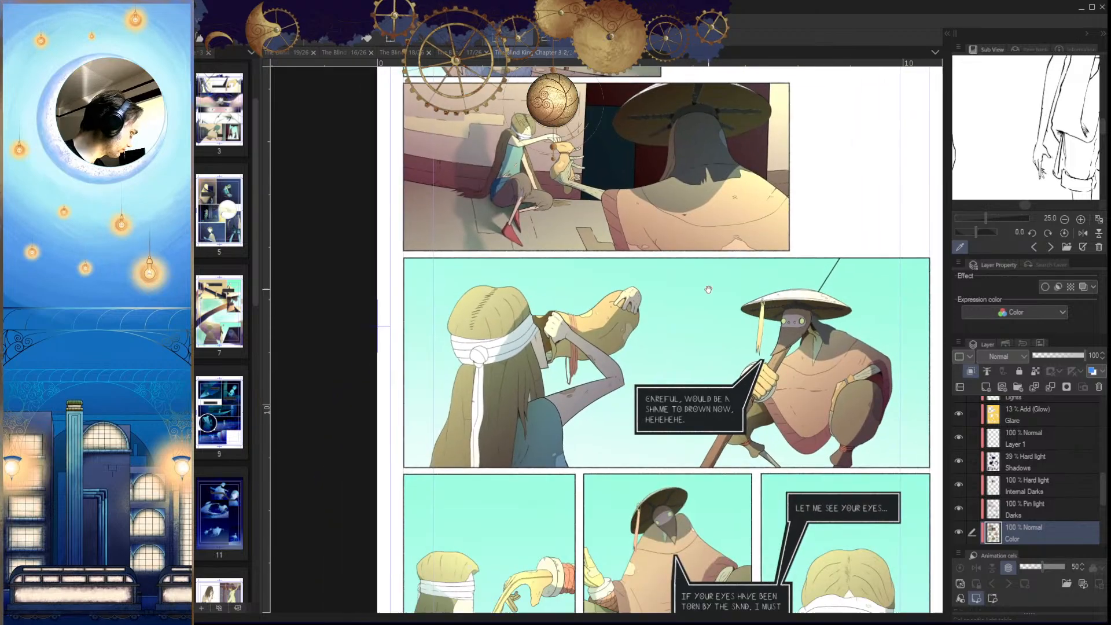
pyautogui.moveTo(778, 444); pyautogui.dragTo(786, 454)
pyautogui.moveTo(673, 461); pyautogui.dragTo(716, 469)
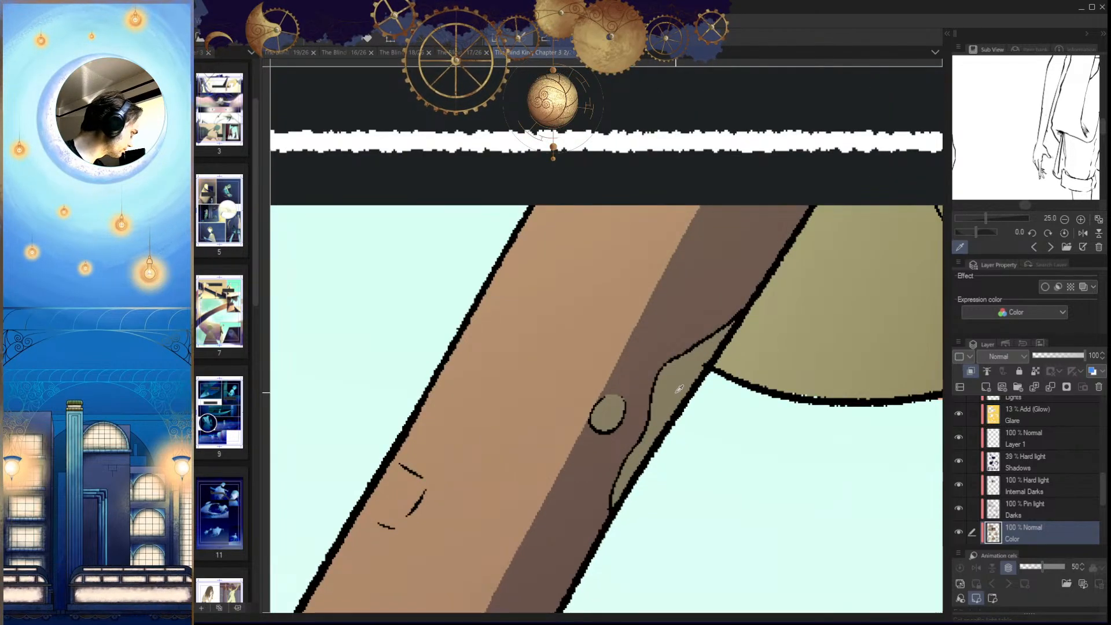
pyautogui.click(292, 53)
pyautogui.moveTo(567, 515); pyautogui.dragTo(604, 512)
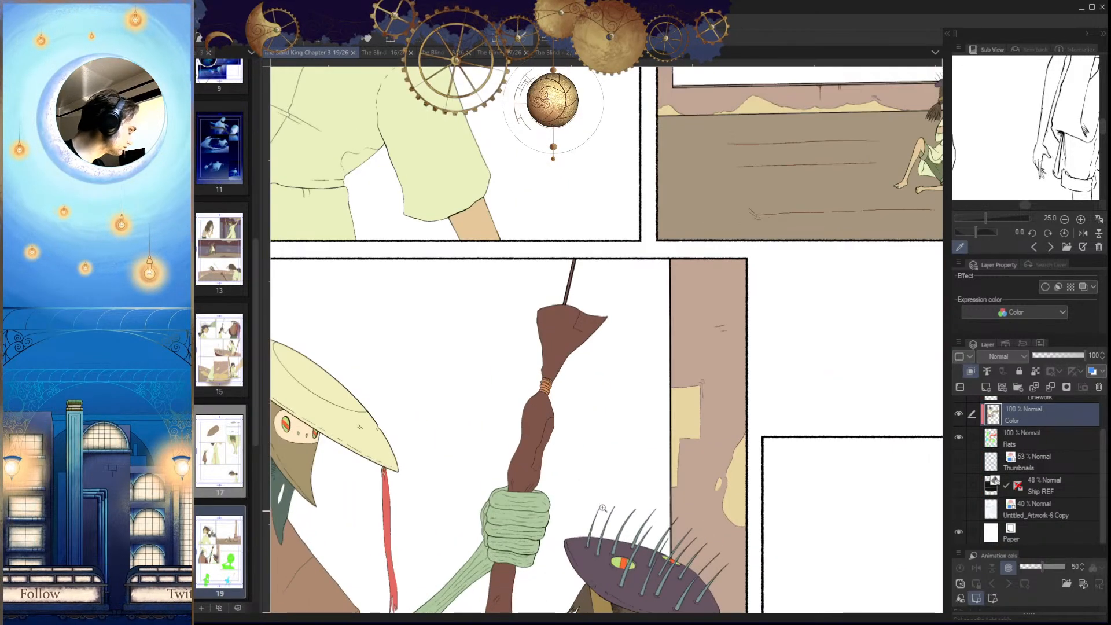
# Step: Fill the long side patch on the staff's upper bulge, above the green hand, with tan
pyautogui.moveTo(554, 395); pyautogui.dragTo(599, 405)
pyautogui.click(549, 475)
pyautogui.moveTo(563, 554); pyautogui.dragTo(584, 446)
pyautogui.hotkey('ctrl', 'd')
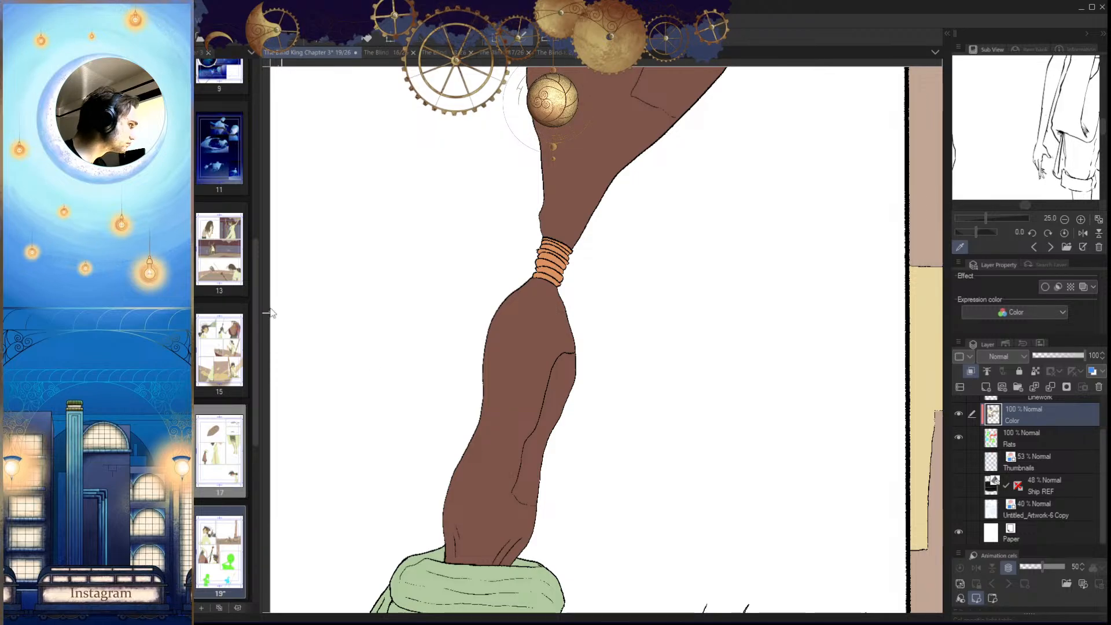
pyautogui.click(549, 412)
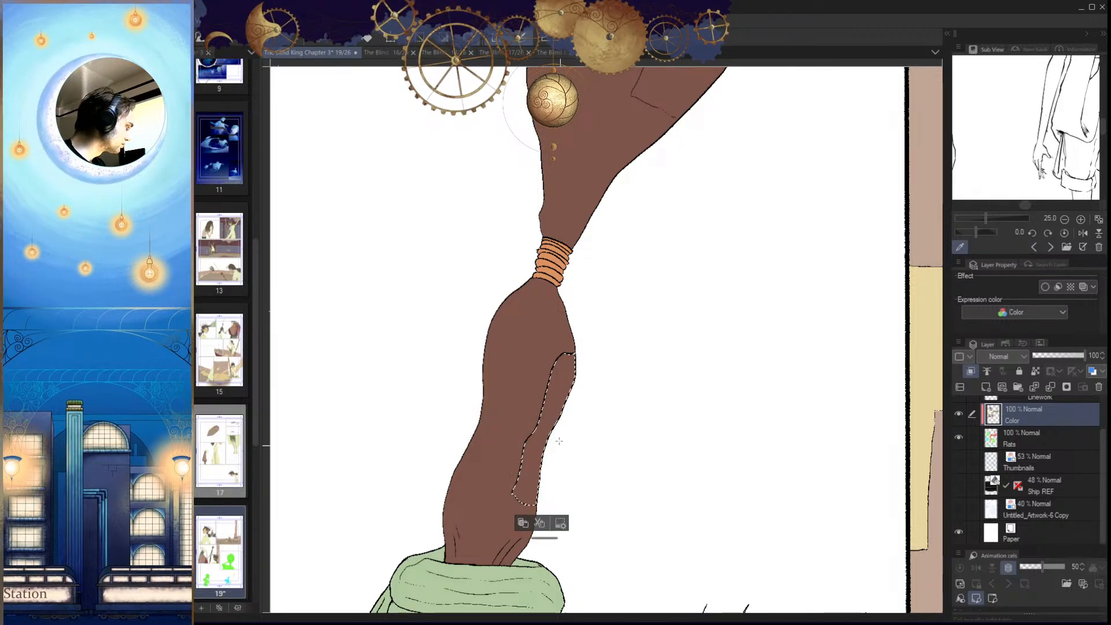
pyautogui.hotkey('alt', 'Delete')
pyautogui.hotkey('ctrl', 'd')
pyautogui.moveTo(524, 518); pyautogui.dragTo(567, 480)
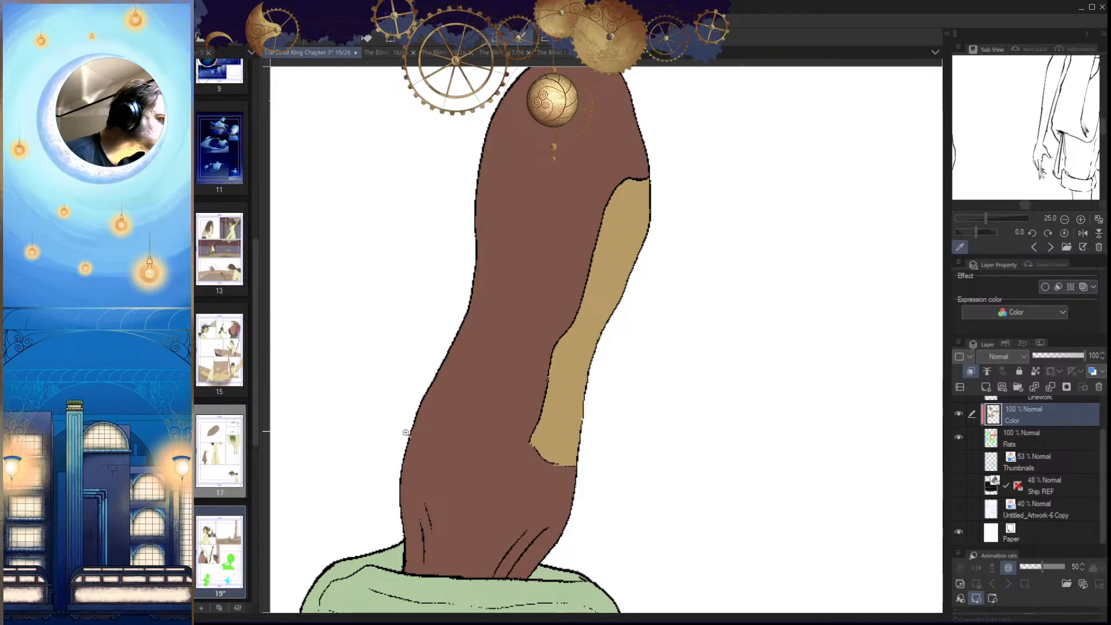
# Step: Fill the patch on the staff head's pointed corner with tan and clean up its broken border
pyautogui.moveTo(622, 197); pyautogui.dragTo(516, 580)
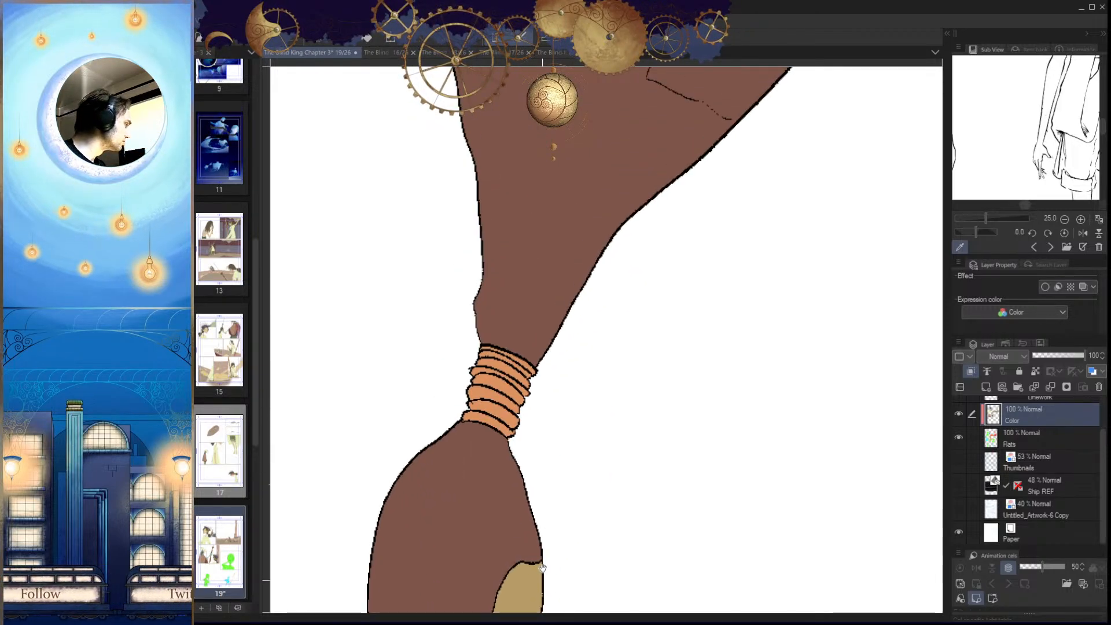
pyautogui.moveTo(665, 291); pyautogui.dragTo(511, 571)
pyautogui.moveTo(576, 375); pyautogui.dragTo(603, 330)
pyautogui.click(602, 330)
pyautogui.hotkey('alt', 'Delete')
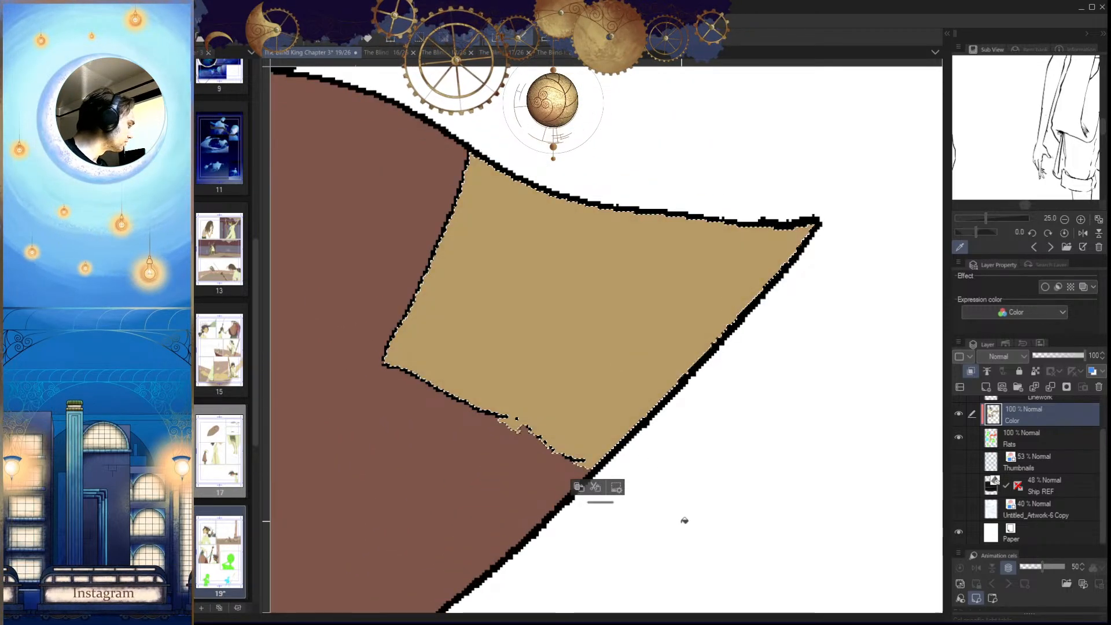
pyautogui.hotkey('ctrl', 'd')
pyautogui.moveTo(682, 515); pyautogui.dragTo(717, 493)
pyautogui.press('h')
pyautogui.moveTo(544, 466); pyautogui.dragTo(627, 423)
pyautogui.keyDown('alt'); pyautogui.click(721, 460); pyautogui.keyUp('alt')
pyautogui.moveTo(739, 372)
pyautogui.mouseDown()
pyautogui.moveTo(697, 393)
pyautogui.moveTo(712, 395)
pyautogui.moveTo(584, 453)
pyautogui.moveTo(673, 446)
pyautogui.moveTo(679, 418)
pyautogui.moveTo(645, 429)
pyautogui.mouseUp()
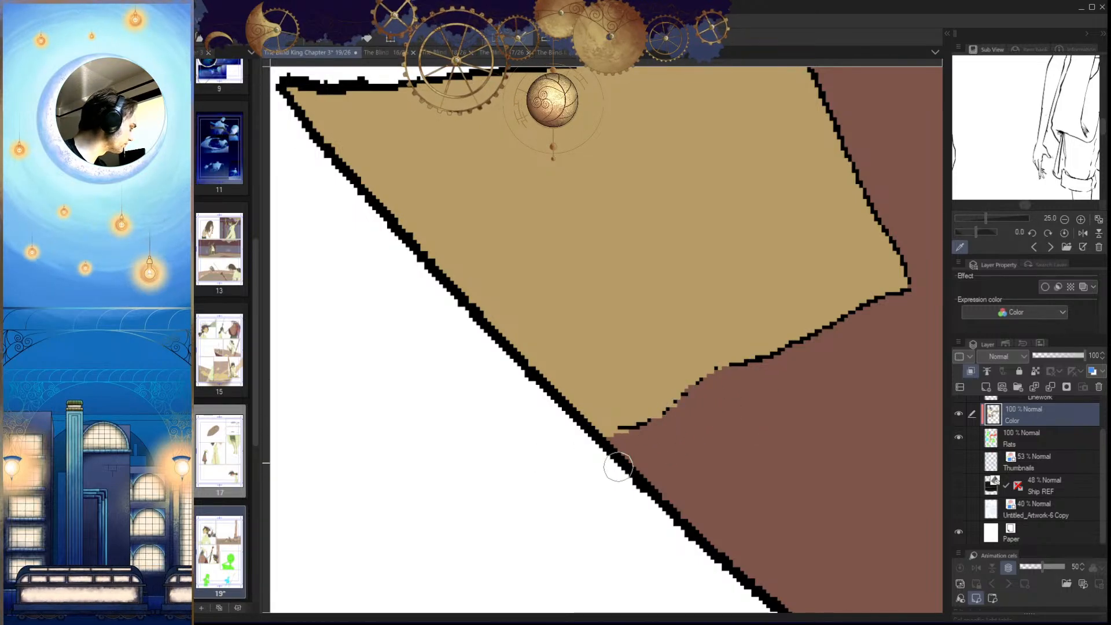
pyautogui.press('h')
# Step: Fill the long patch along the edge of the staff's shaft below the hand with tan
pyautogui.moveTo(605, 494); pyautogui.dragTo(559, 174)
pyautogui.moveTo(509, 544); pyautogui.dragTo(640, 517)
pyautogui.click(600, 502)
pyautogui.click(588, 485)
pyautogui.hotkey('ctrl', 'd')
# Step: Fill the small oval patch on the lower shaft with tan, touch up the shaft's remaining patches, and save the page
pyautogui.moveTo(562, 408); pyautogui.dragTo(599, 425)
pyautogui.click(573, 397)
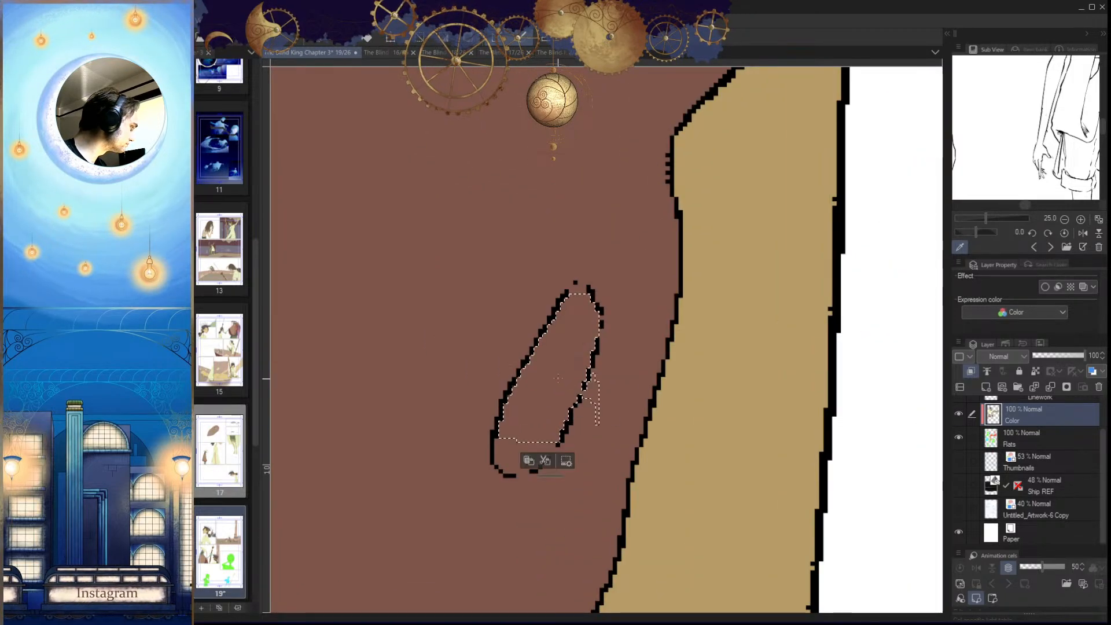
pyautogui.click(573, 407)
pyautogui.hotkey('ctrl', 'd')
pyautogui.moveTo(624, 466)
pyautogui.mouseDown()
pyautogui.moveTo(577, 491)
pyautogui.moveTo(596, 444)
pyautogui.mouseUp()
pyautogui.hotkey('ctrl', 'z')
pyautogui.click(564, 451)
pyautogui.moveTo(506, 415)
pyautogui.mouseDown()
pyautogui.moveTo(489, 427)
pyautogui.moveTo(532, 441)
pyautogui.mouseUp()
pyautogui.scroll(1, 539, 454)
pyautogui.moveTo(475, 398)
pyautogui.mouseDown()
pyautogui.moveTo(597, 422)
pyautogui.moveTo(530, 453)
pyautogui.moveTo(531, 412)
pyautogui.mouseUp()
pyautogui.moveTo(643, 169)
pyautogui.mouseDown()
pyautogui.moveTo(608, 325)
pyautogui.moveTo(600, 310)
pyautogui.mouseUp()
pyautogui.moveTo(596, 265); pyautogui.dragTo(584, 271)
pyautogui.moveTo(598, 380)
pyautogui.mouseDown()
pyautogui.moveTo(623, 387)
pyautogui.moveTo(614, 443)
pyautogui.moveTo(588, 530)
pyautogui.moveTo(562, 512)
pyautogui.mouseUp()
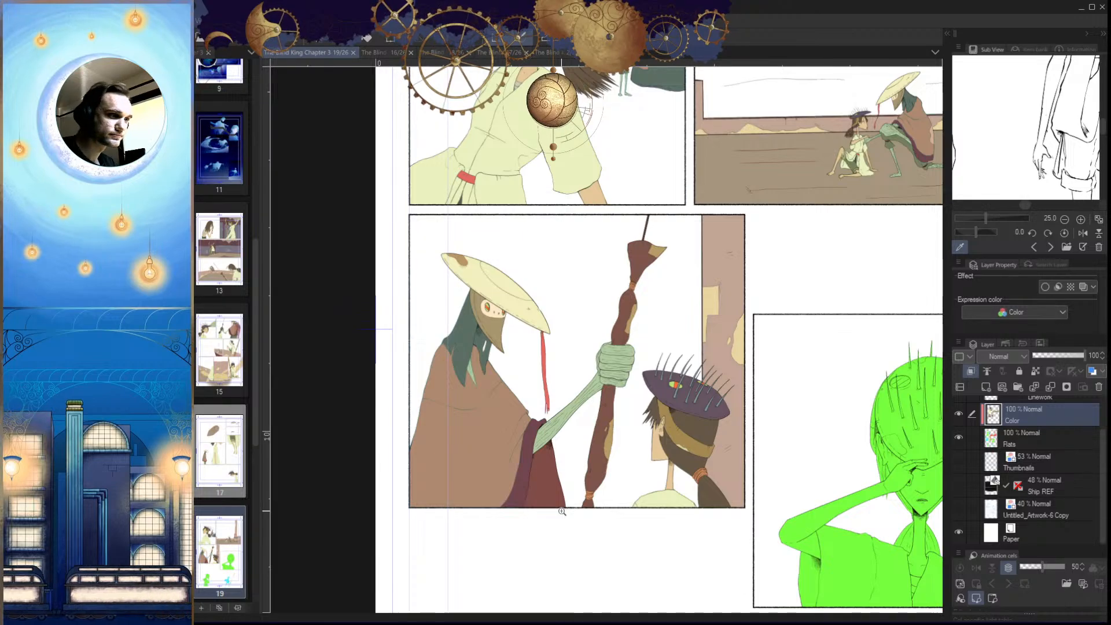
# Step: Look over the coloured panels on page 19 and examine the flat green head in the last panel
pyautogui.moveTo(562, 511); pyautogui.dragTo(581, 472)
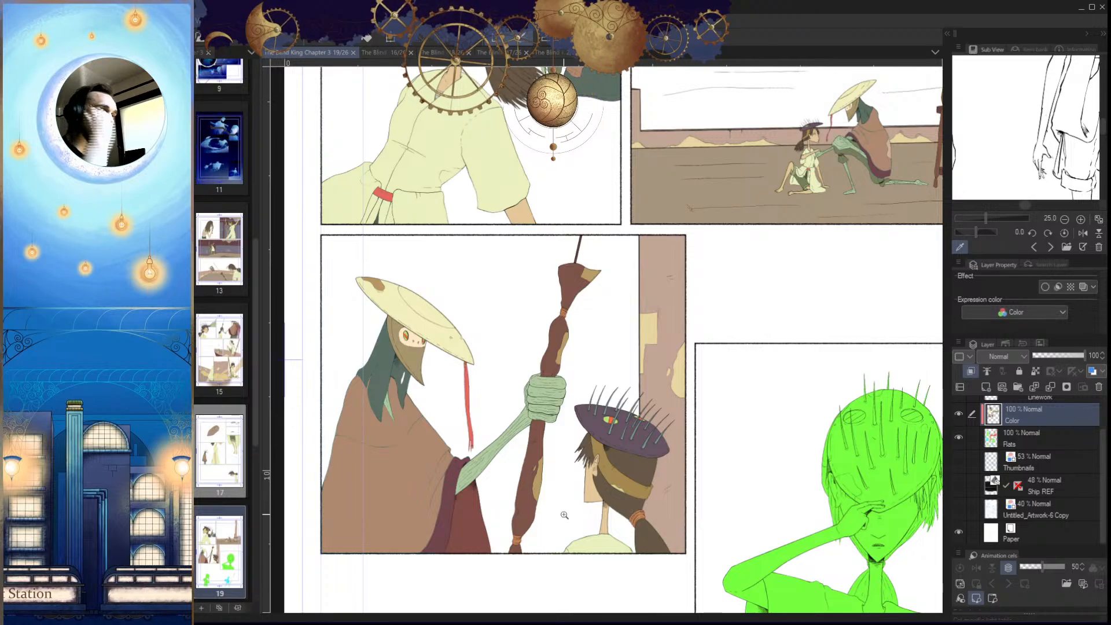
pyautogui.moveTo(564, 515); pyautogui.dragTo(432, 496)
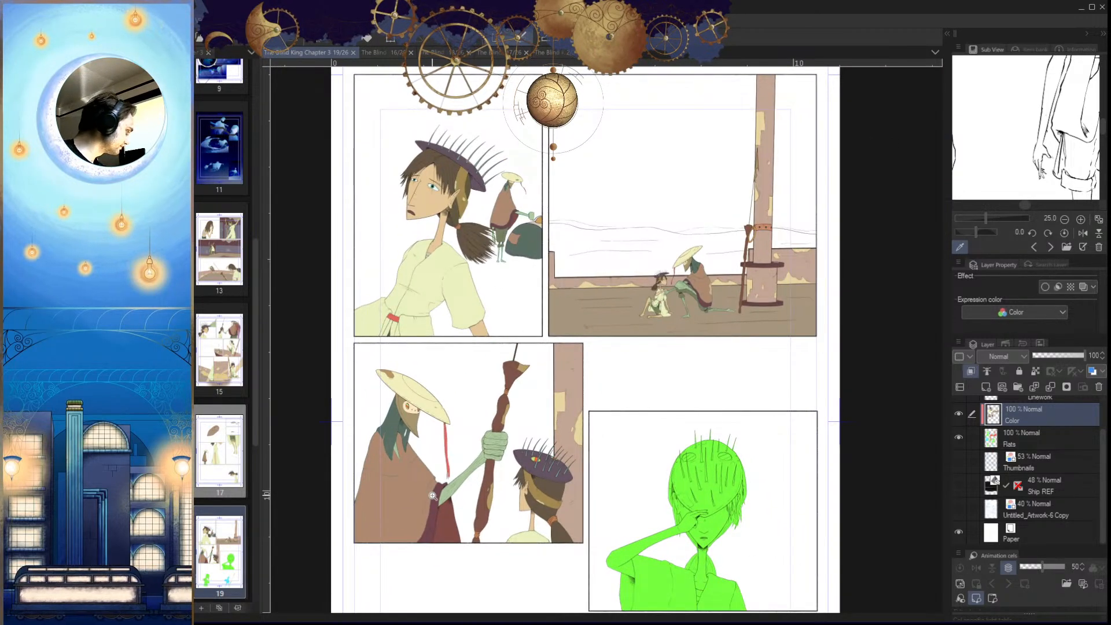
pyautogui.moveTo(723, 587); pyautogui.dragTo(745, 523)
pyautogui.moveTo(823, 594); pyautogui.dragTo(655, 533)
pyautogui.moveTo(496, 458); pyautogui.dragTo(608, 512)
pyautogui.moveTo(504, 417); pyautogui.dragTo(525, 489)
pyautogui.moveTo(606, 441); pyautogui.dragTo(665, 553)
pyautogui.moveTo(497, 418); pyautogui.dragTo(601, 447)
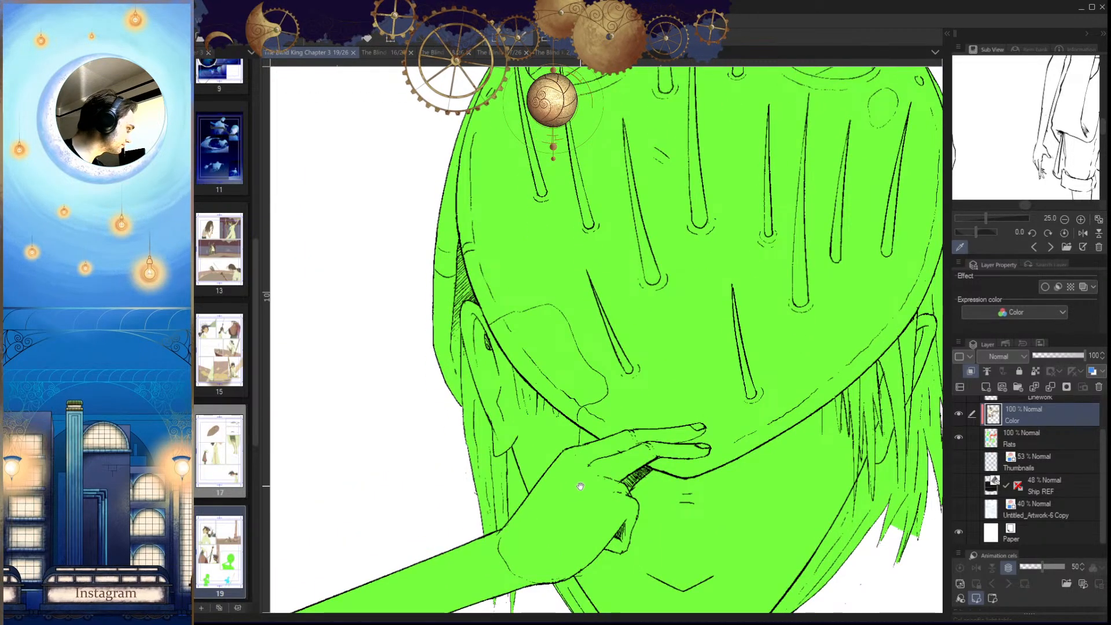
# Step: Fill the hair strand hanging behind the ear, on the raised hand's side of the green head, with dark brown
pyautogui.moveTo(582, 489); pyautogui.dragTo(578, 526)
pyautogui.moveTo(578, 527); pyautogui.dragTo(565, 533)
pyautogui.moveTo(611, 567); pyautogui.dragTo(573, 503)
pyautogui.moveTo(461, 420); pyautogui.dragTo(500, 499)
pyautogui.moveTo(570, 572); pyautogui.dragTo(457, 603)
pyautogui.moveTo(408, 430); pyautogui.dragTo(451, 443)
pyautogui.click(450, 443)
pyautogui.click(522, 547)
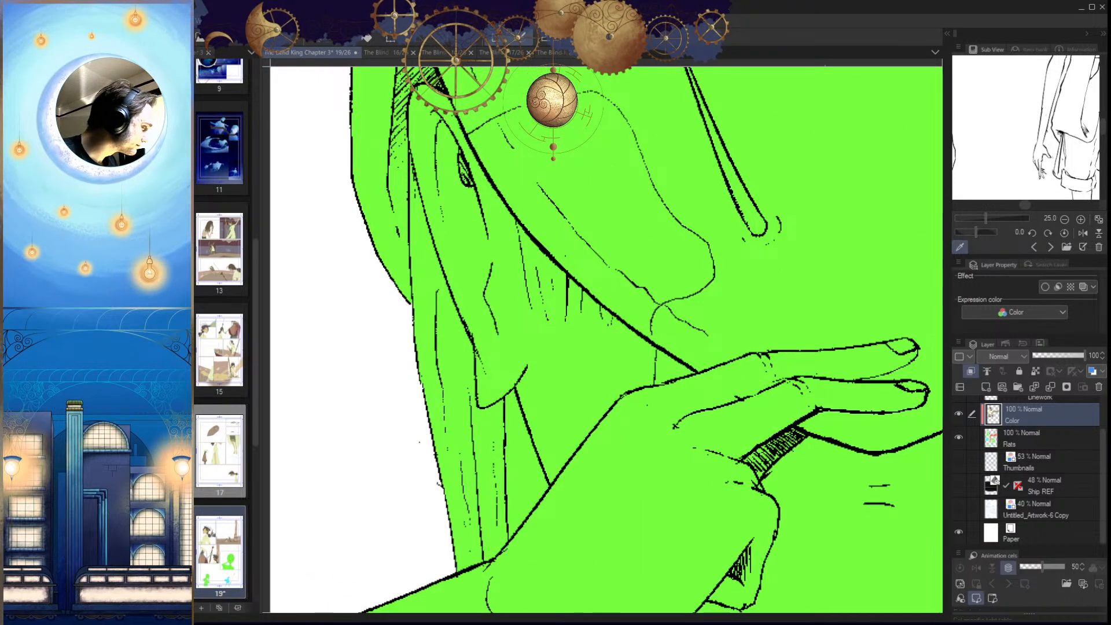
pyautogui.click(537, 585)
pyautogui.click(455, 421)
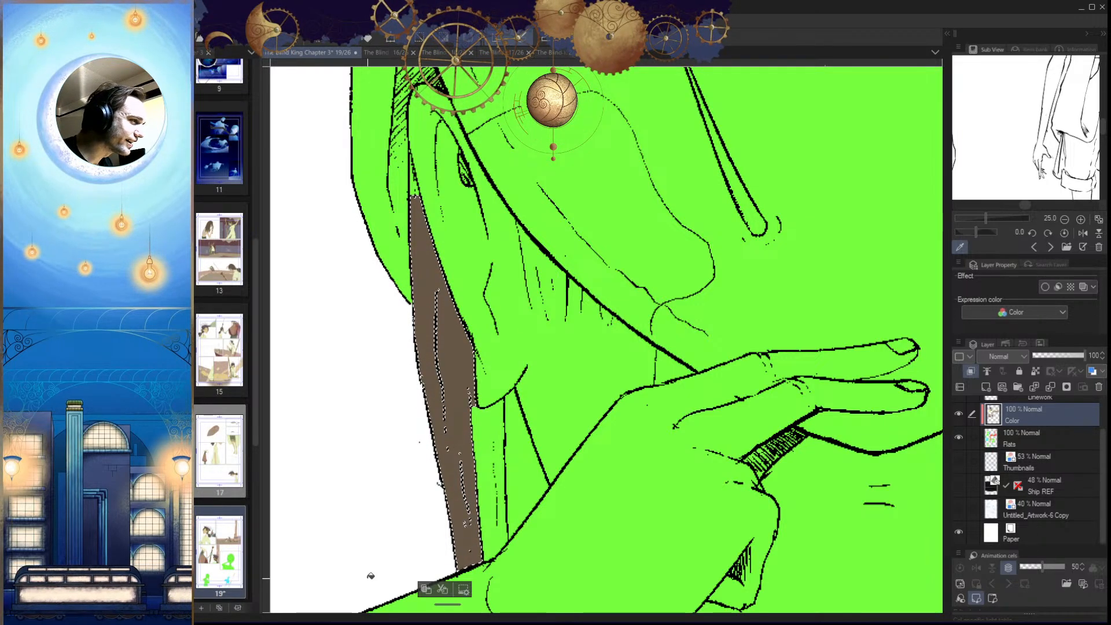
pyautogui.hotkey('ctrl', 'd')
# Step: Paint the narrow upper tip of the brown hair strand, where it meets the top of the ear
pyautogui.moveTo(403, 187); pyautogui.dragTo(476, 301)
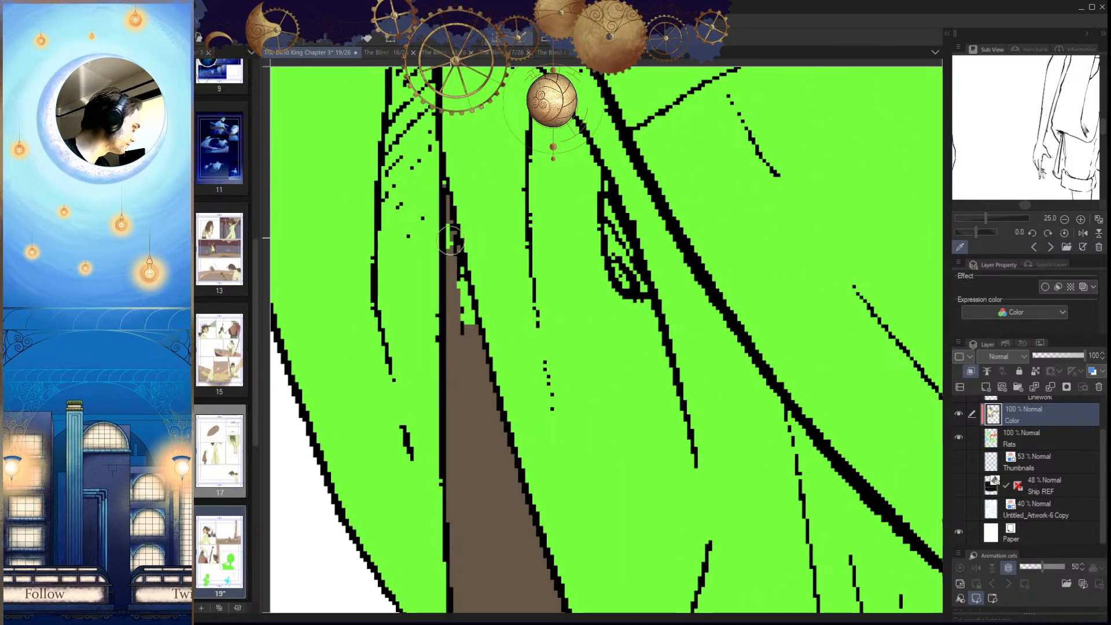
pyautogui.moveTo(478, 327)
pyautogui.mouseDown()
pyautogui.moveTo(496, 406)
pyautogui.moveTo(461, 523)
pyautogui.moveTo(431, 318)
pyautogui.mouseUp()
pyautogui.click(464, 272)
pyautogui.moveTo(515, 423)
pyautogui.mouseDown()
pyautogui.moveTo(546, 398)
pyautogui.moveTo(522, 472)
pyautogui.moveTo(532, 531)
pyautogui.moveTo(489, 472)
pyautogui.mouseUp()
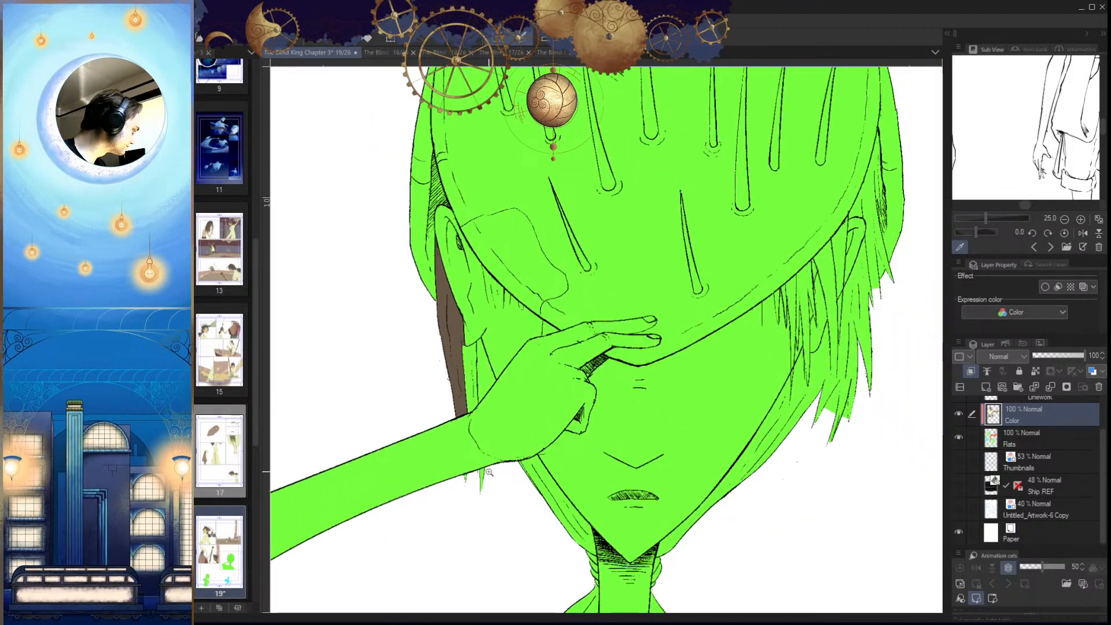
# Step: Outline the hair section just below the earlobe in dark brown and fill it down to the wrist
pyautogui.moveTo(493, 371); pyautogui.dragTo(541, 352)
pyautogui.moveTo(434, 284)
pyautogui.mouseDown()
pyautogui.moveTo(463, 270)
pyautogui.moveTo(377, 278)
pyautogui.moveTo(474, 397)
pyautogui.mouseUp()
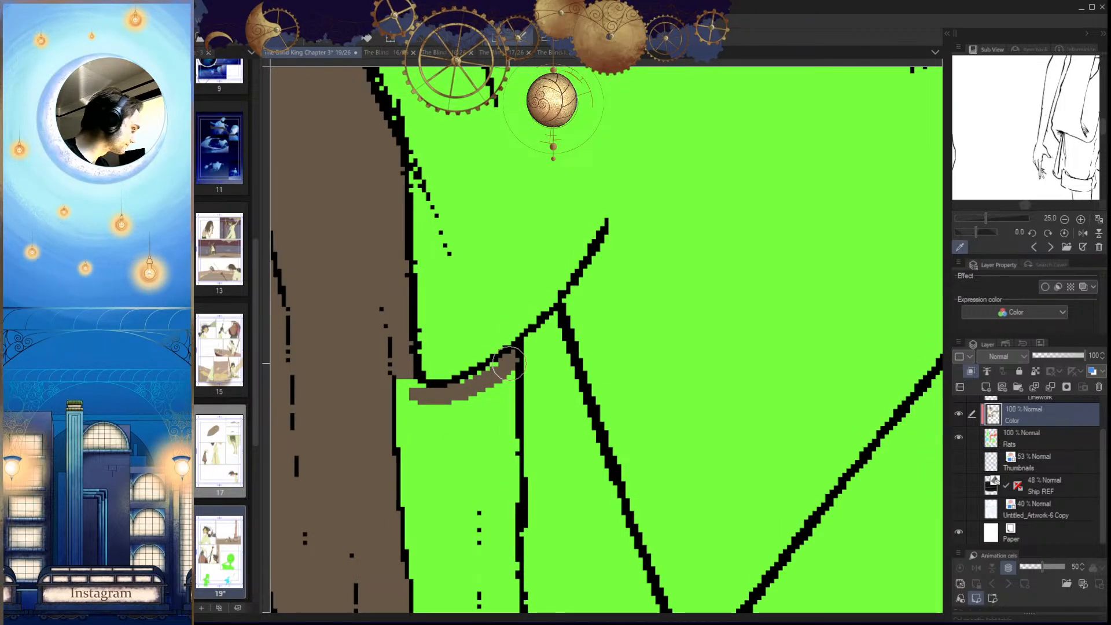
pyautogui.moveTo(443, 441); pyautogui.dragTo(498, 441)
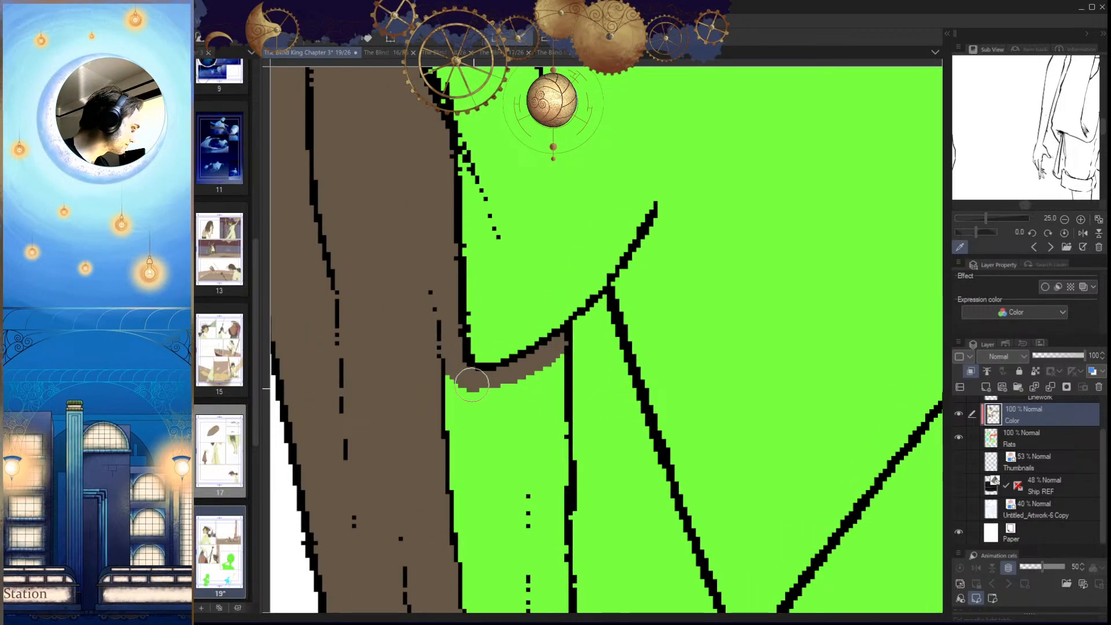
pyautogui.scroll(-3, 471, 383)
pyautogui.click(484, 405)
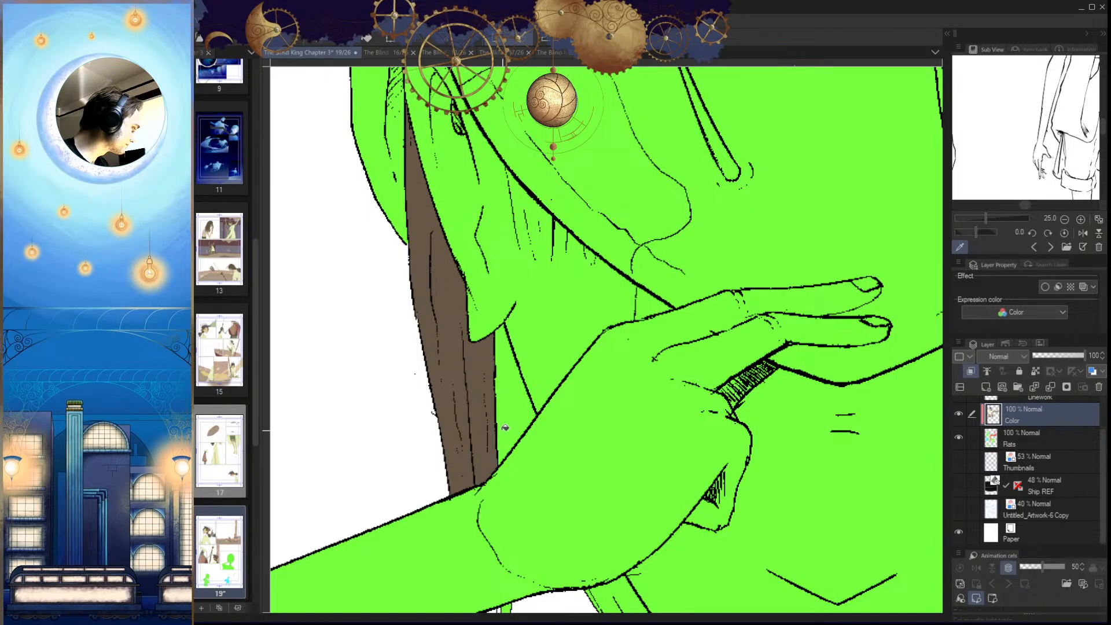
pyautogui.scroll(2, 474, 445)
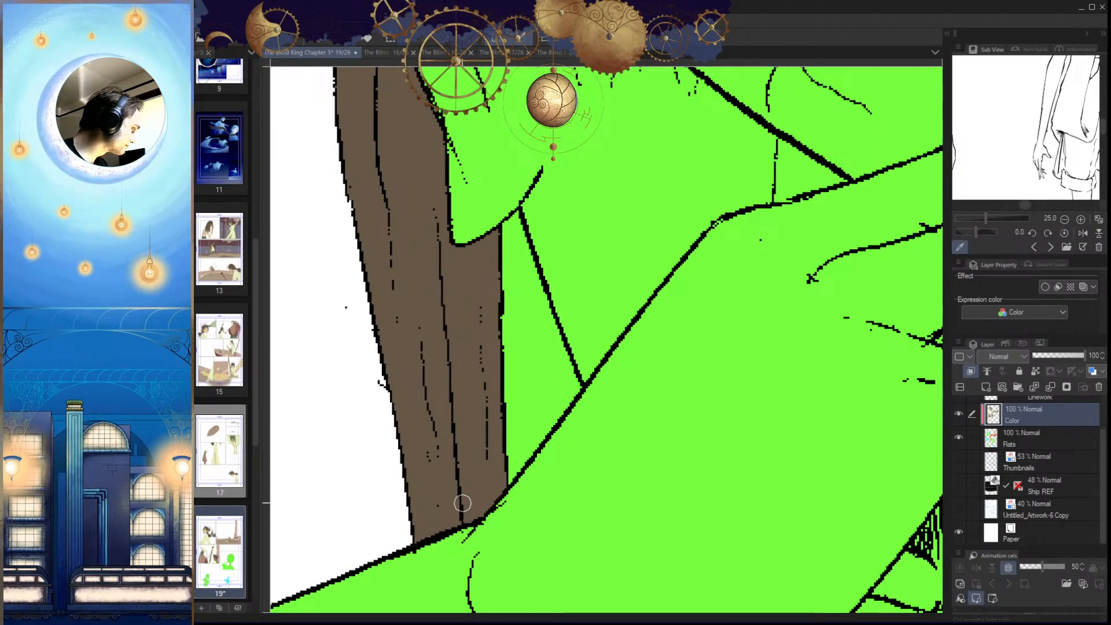
# Step: Fill the small triangle of hair between the brown strand, the jaw line and the hand with dark brown
pyautogui.scroll(-3, 503, 481)
pyautogui.scroll(3, 512, 437)
pyautogui.click(492, 428)
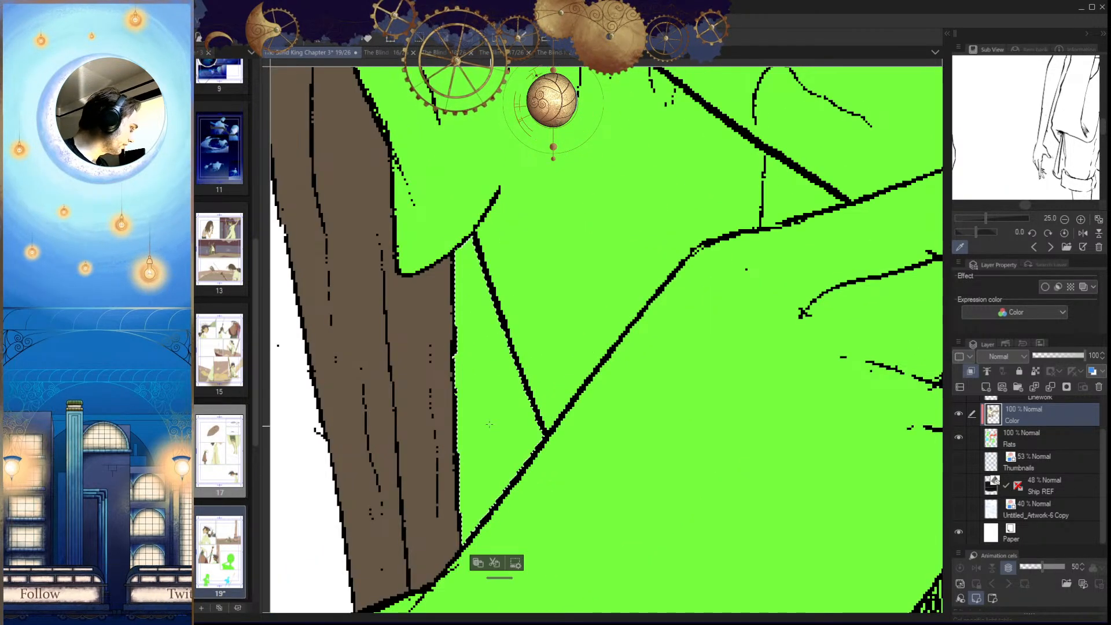
pyautogui.click(491, 428)
pyautogui.hotkey('ctrl', 'd')
pyautogui.scroll(-3, 512, 469)
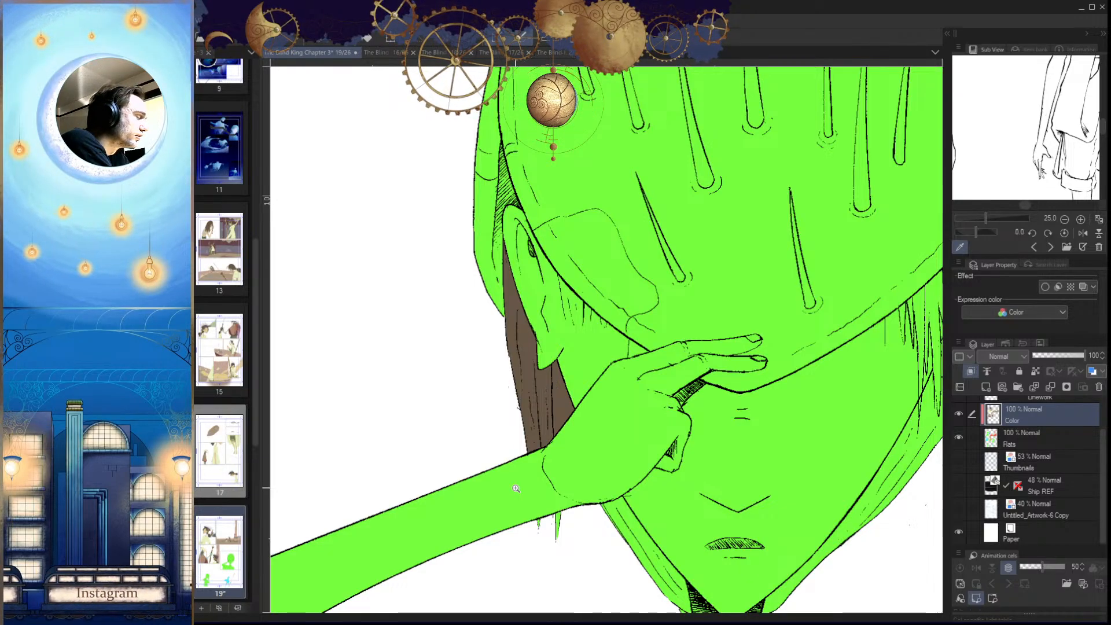
# Step: Colour the hair tips poking out beneath the raised forearm dark brown
pyautogui.moveTo(598, 543); pyautogui.dragTo(565, 492)
pyautogui.moveTo(552, 443); pyautogui.dragTo(605, 428)
pyautogui.moveTo(550, 287)
pyautogui.mouseDown()
pyautogui.moveTo(553, 350)
pyautogui.moveTo(565, 329)
pyautogui.mouseUp()
pyautogui.moveTo(566, 322)
pyautogui.mouseDown()
pyautogui.moveTo(532, 337)
pyautogui.moveTo(593, 282)
pyautogui.moveTo(538, 432)
pyautogui.mouseUp()
pyautogui.moveTo(562, 290); pyautogui.dragTo(548, 421)
pyautogui.click(563, 272)
pyautogui.moveTo(578, 374); pyautogui.dragTo(635, 398)
pyautogui.moveTo(462, 331); pyautogui.dragTo(460, 370)
pyautogui.moveTo(543, 416); pyautogui.dragTo(491, 426)
pyautogui.moveTo(584, 518); pyautogui.dragTo(499, 493)
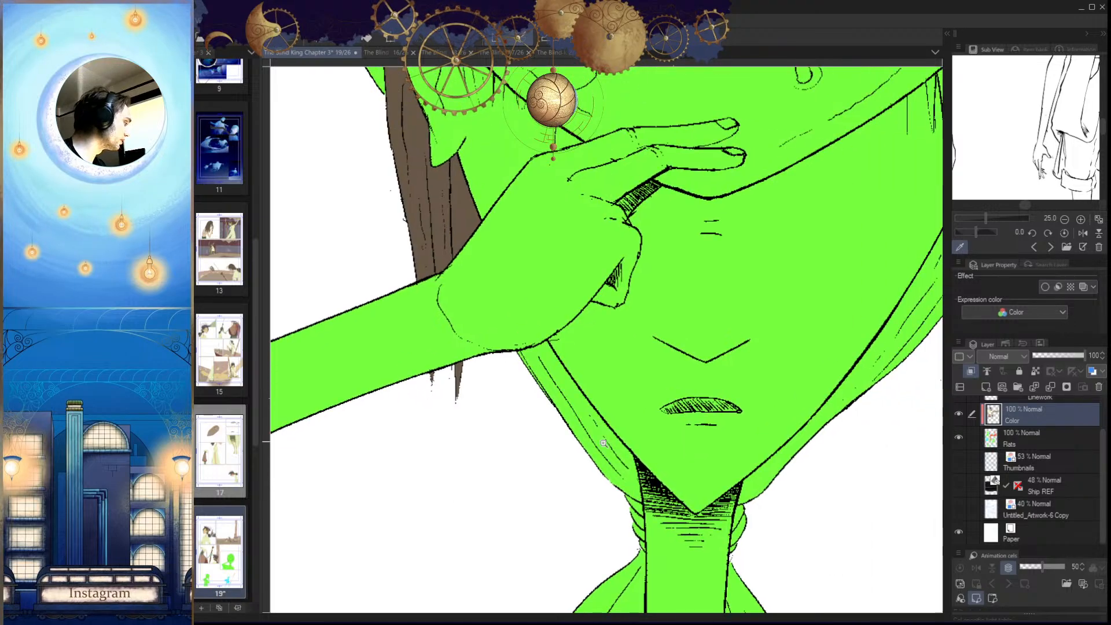
# Step: Fill the hair lock running along the jaw from below the hand to the neck with dark brown and touch up its edges
pyautogui.press('h')
pyautogui.scroll(3, 658, 419)
pyautogui.press('w')
pyautogui.click(603, 395)
pyautogui.moveTo(625, 496)
pyautogui.mouseDown()
pyautogui.moveTo(634, 450)
pyautogui.moveTo(655, 426)
pyautogui.mouseUp()
pyautogui.press('g')
pyautogui.click(610, 346)
pyautogui.hotkey('ctrl', 'd')
pyautogui.scroll(1, 654, 427)
pyautogui.moveTo(756, 201)
pyautogui.mouseDown()
pyautogui.moveTo(709, 367)
pyautogui.moveTo(653, 396)
pyautogui.mouseUp()
pyautogui.press('p')
pyautogui.scroll(1, 689, 342)
pyautogui.moveTo(645, 246); pyautogui.dragTo(492, 510)
pyautogui.scroll(-5, 639, 258)
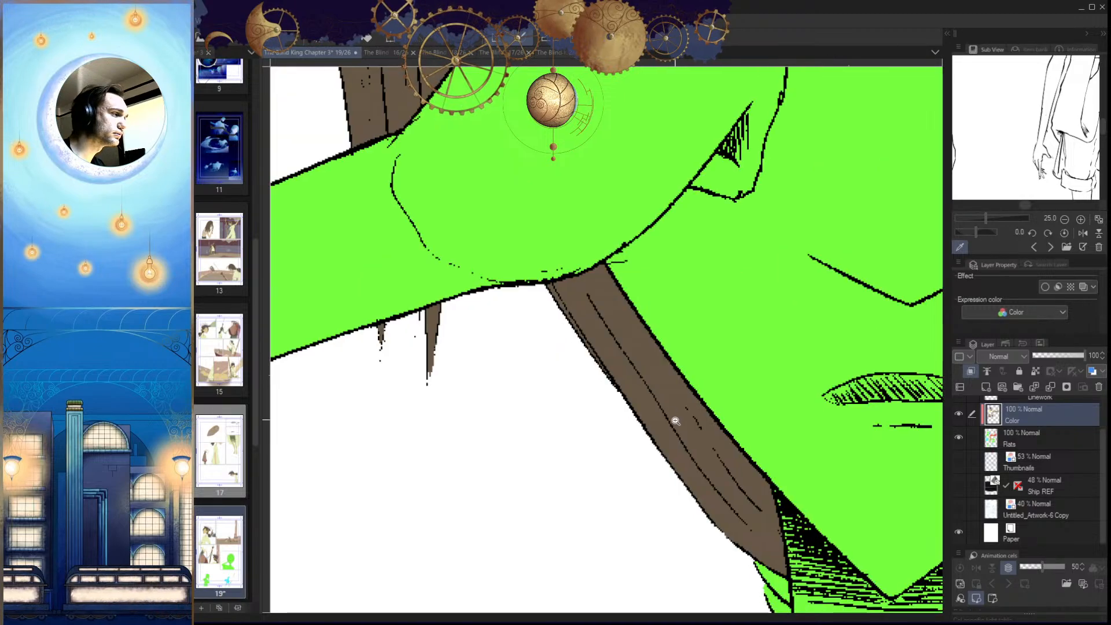
# Step: Examine the loose hair tips on the opposite side of the face and make the Flats layer active
pyautogui.moveTo(741, 497); pyautogui.dragTo(658, 505)
pyautogui.scroll(-2, 658, 506)
pyautogui.scroll(3, 718, 463)
pyautogui.moveTo(917, 425); pyautogui.dragTo(663, 484)
pyautogui.scroll(-2, 663, 484)
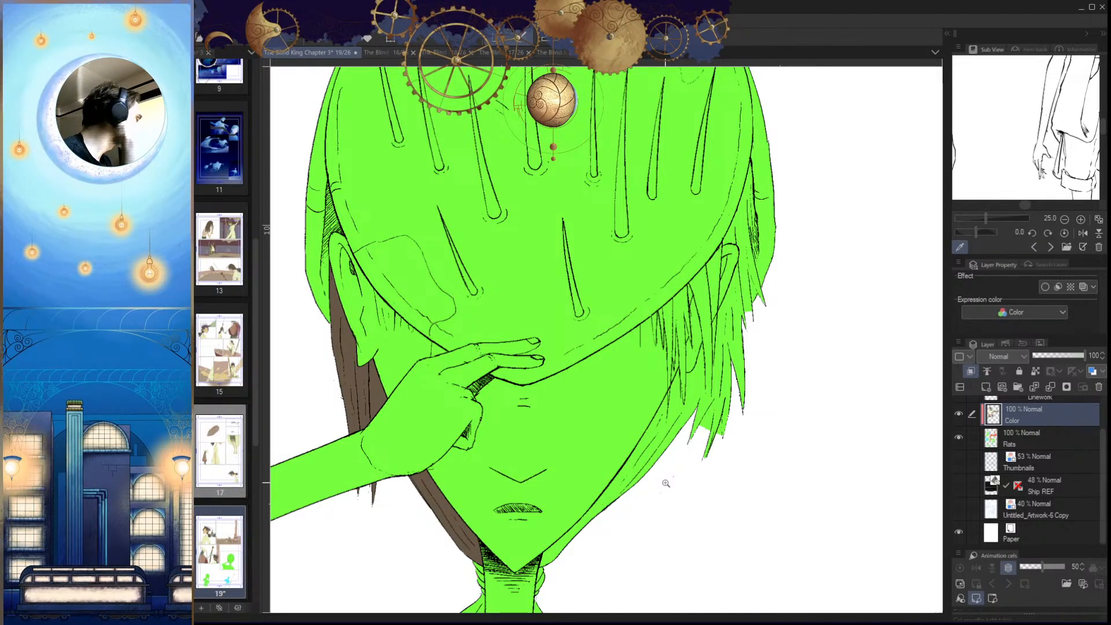
pyautogui.scroll(5, 711, 511)
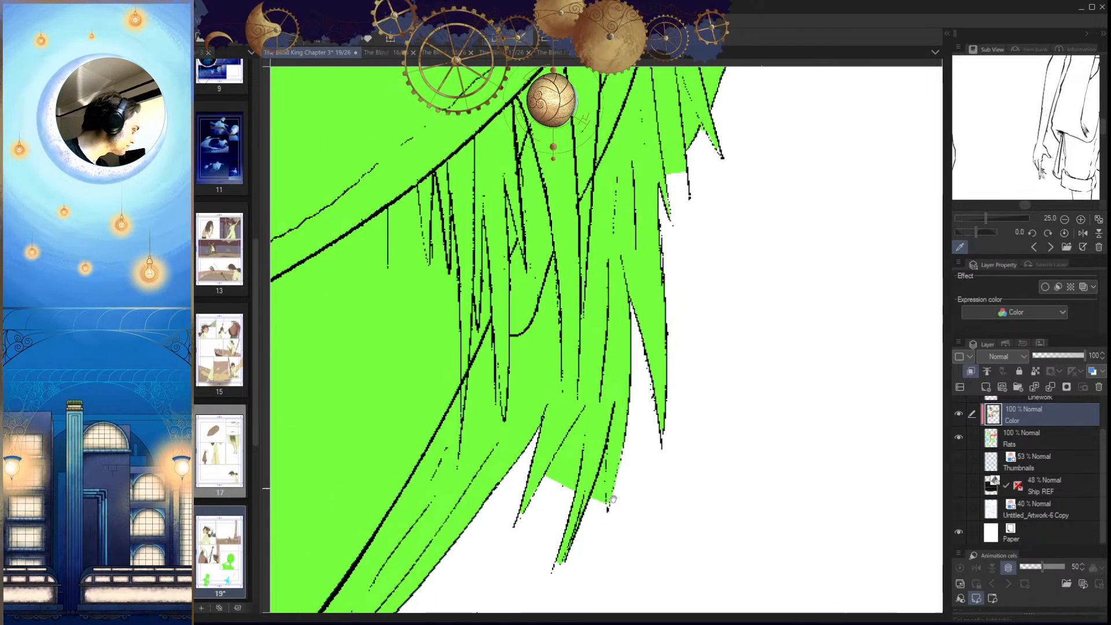
pyautogui.moveTo(684, 444); pyautogui.dragTo(634, 466)
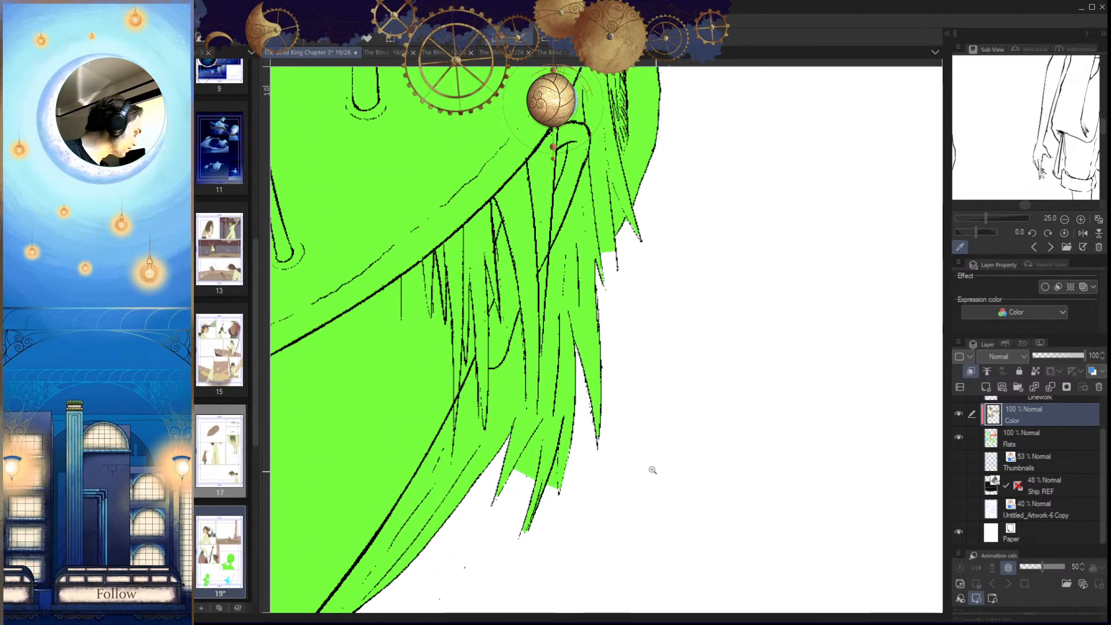
pyautogui.click(1019, 441)
pyautogui.moveTo(754, 499); pyautogui.dragTo(779, 473)
pyautogui.scroll(5, 571, 417)
pyautogui.scroll(-5, 640, 338)
pyautogui.scroll(5, 614, 382)
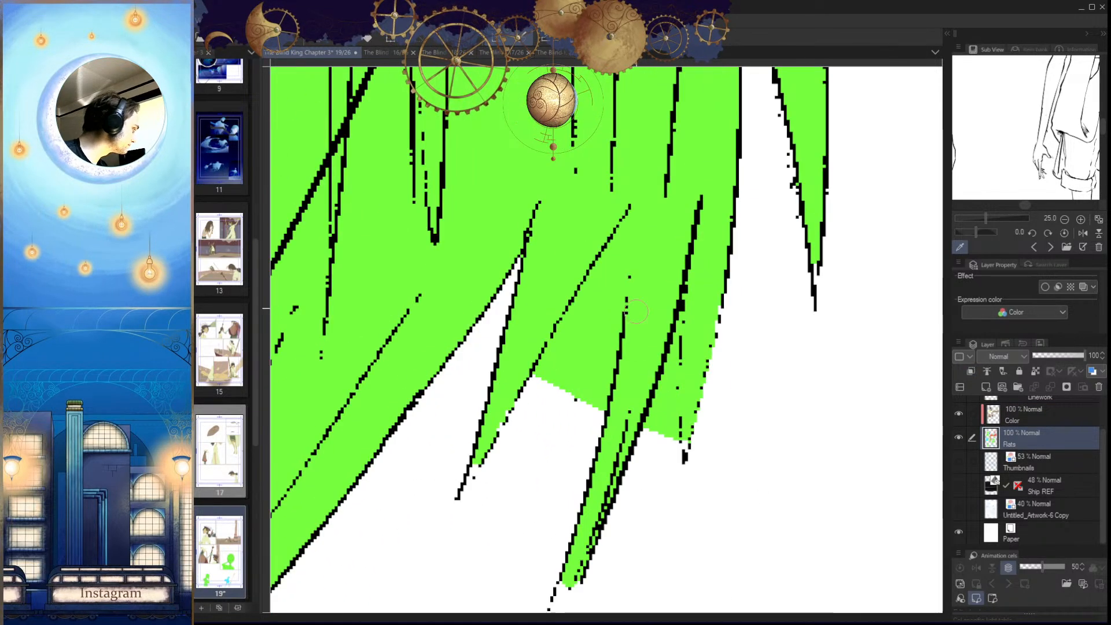
# Step: Erase the green overflow from the wide gap between the lower hair tips on the Flats layer
pyautogui.moveTo(625, 218); pyautogui.dragTo(596, 404)
pyautogui.moveTo(622, 273); pyautogui.dragTo(585, 450)
pyautogui.moveTo(629, 225)
pyautogui.mouseDown()
pyautogui.moveTo(571, 486)
pyautogui.moveTo(630, 268)
pyautogui.moveTo(617, 251)
pyautogui.moveTo(626, 222)
pyautogui.moveTo(518, 418)
pyautogui.mouseUp()
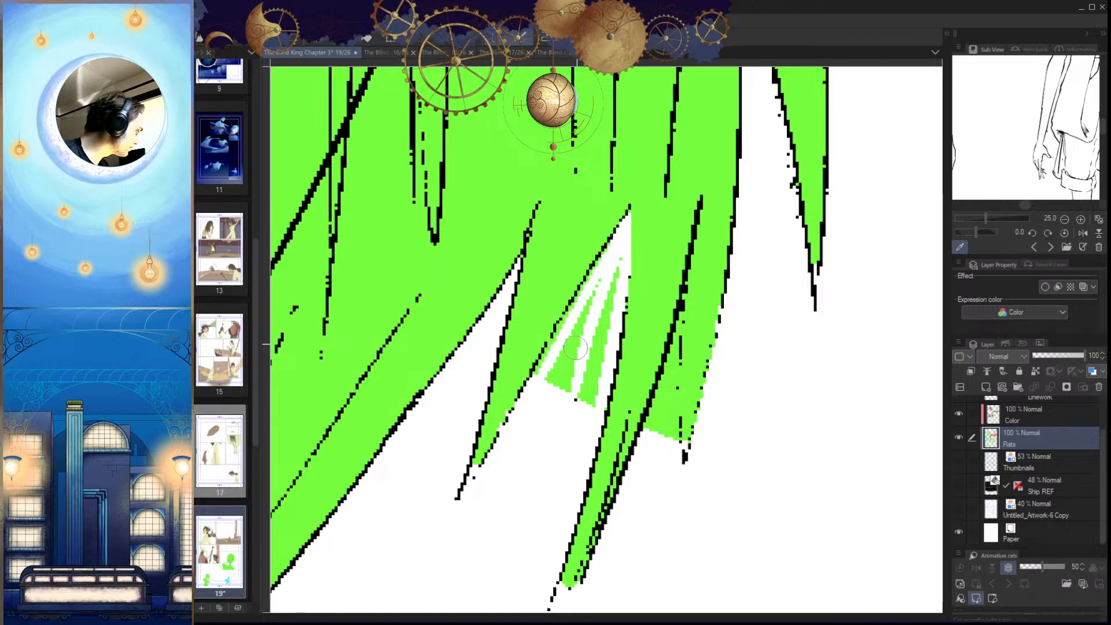
pyautogui.scroll(2, 593, 310)
pyautogui.moveTo(631, 206); pyautogui.dragTo(530, 377)
pyautogui.moveTo(615, 225); pyautogui.dragTo(429, 596)
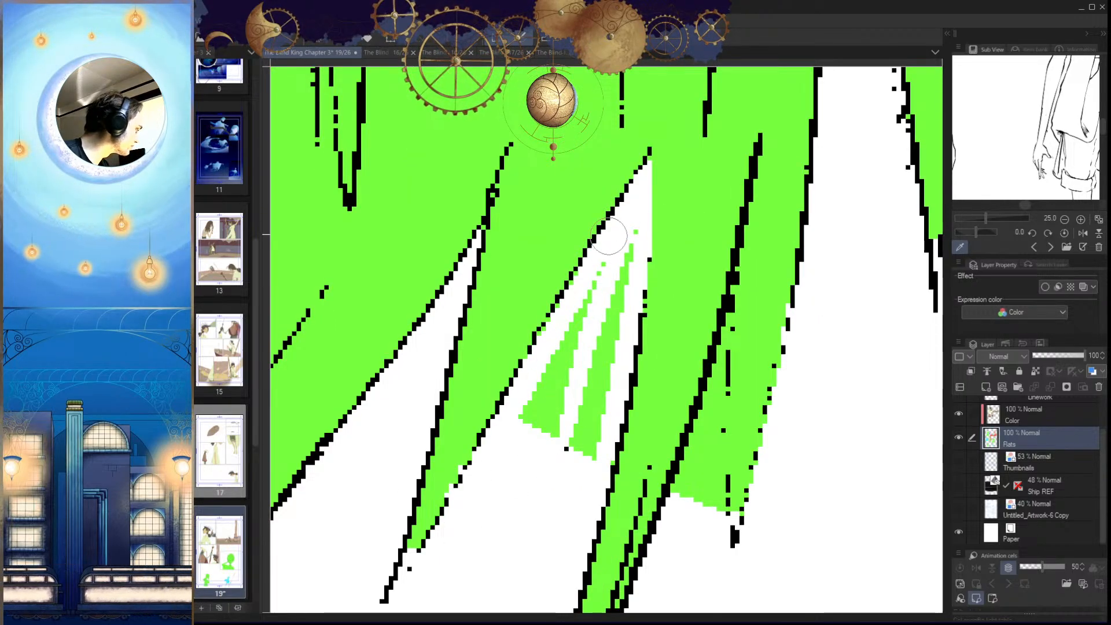
pyautogui.moveTo(577, 278); pyautogui.dragTo(502, 467)
pyautogui.moveTo(595, 255); pyautogui.dragTo(501, 444)
pyautogui.moveTo(602, 279)
pyautogui.mouseDown()
pyautogui.moveTo(541, 409)
pyautogui.moveTo(571, 459)
pyautogui.moveTo(596, 384)
pyautogui.moveTo(541, 423)
pyautogui.mouseUp()
pyautogui.moveTo(580, 461)
pyautogui.mouseDown()
pyautogui.moveTo(526, 533)
pyautogui.moveTo(573, 494)
pyautogui.mouseUp()
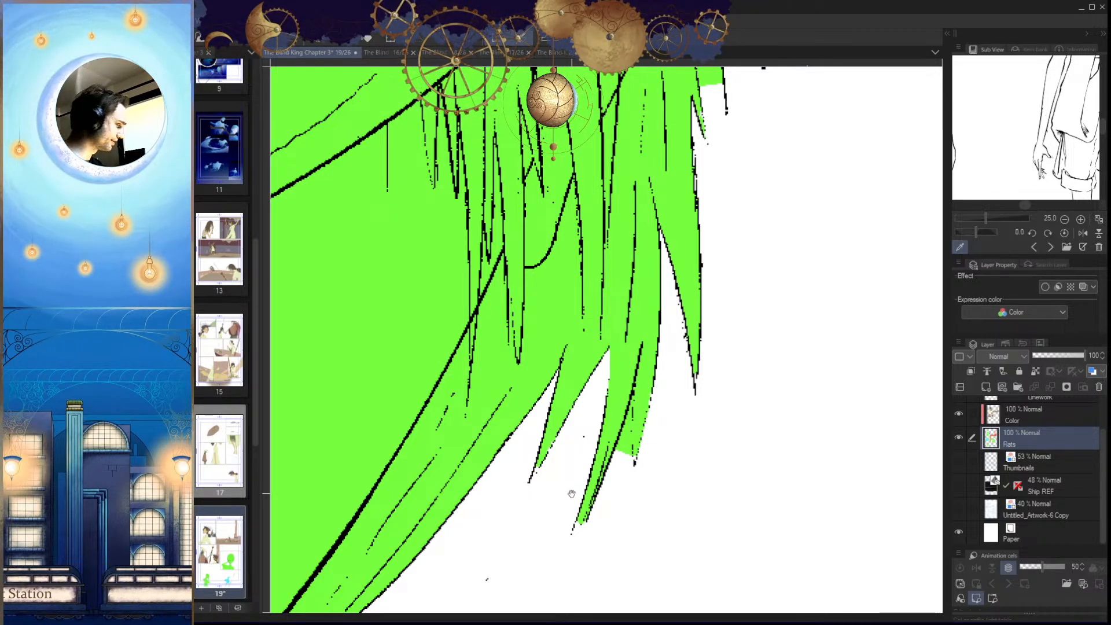
# Step: Erase the green overflow between the longest hair tip and the short tip beside it
pyautogui.moveTo(572, 494); pyautogui.dragTo(568, 504)
pyautogui.moveTo(634, 462); pyautogui.dragTo(656, 467)
pyautogui.moveTo(618, 369)
pyautogui.mouseDown()
pyautogui.moveTo(613, 497)
pyautogui.moveTo(596, 427)
pyautogui.mouseUp()
pyautogui.moveTo(596, 427); pyautogui.dragTo(612, 425)
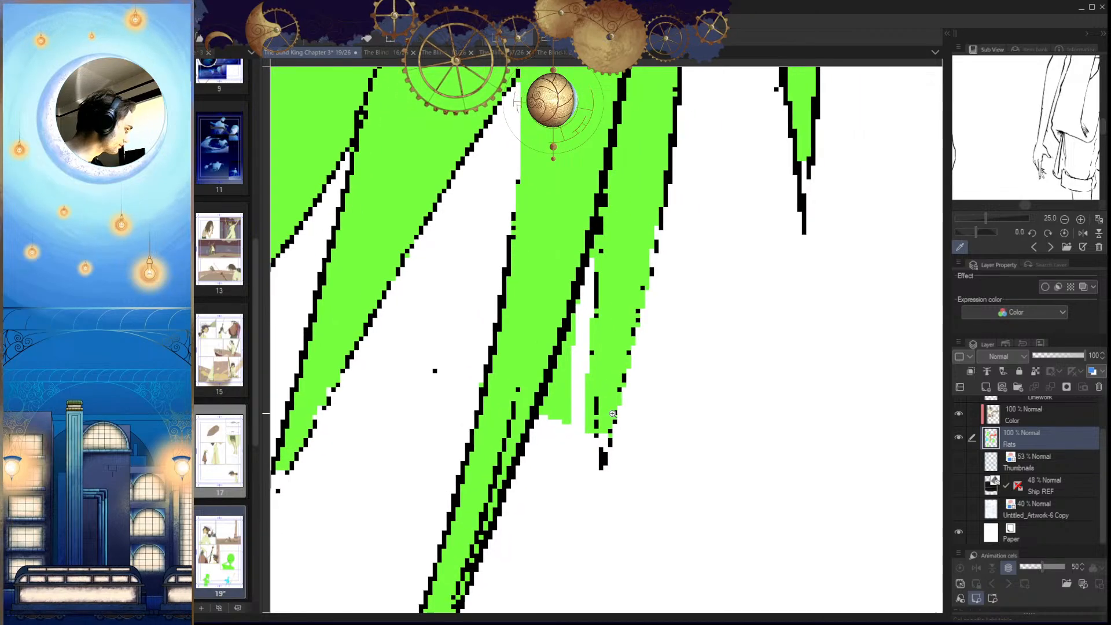
pyautogui.moveTo(595, 238)
pyautogui.mouseDown()
pyautogui.moveTo(594, 552)
pyautogui.moveTo(585, 263)
pyautogui.moveTo(598, 452)
pyautogui.mouseUp()
pyautogui.hotkey('ctrl', 'z')
pyautogui.moveTo(582, 349)
pyautogui.mouseDown()
pyautogui.moveTo(585, 530)
pyautogui.moveTo(570, 405)
pyautogui.moveTo(551, 389)
pyautogui.mouseUp()
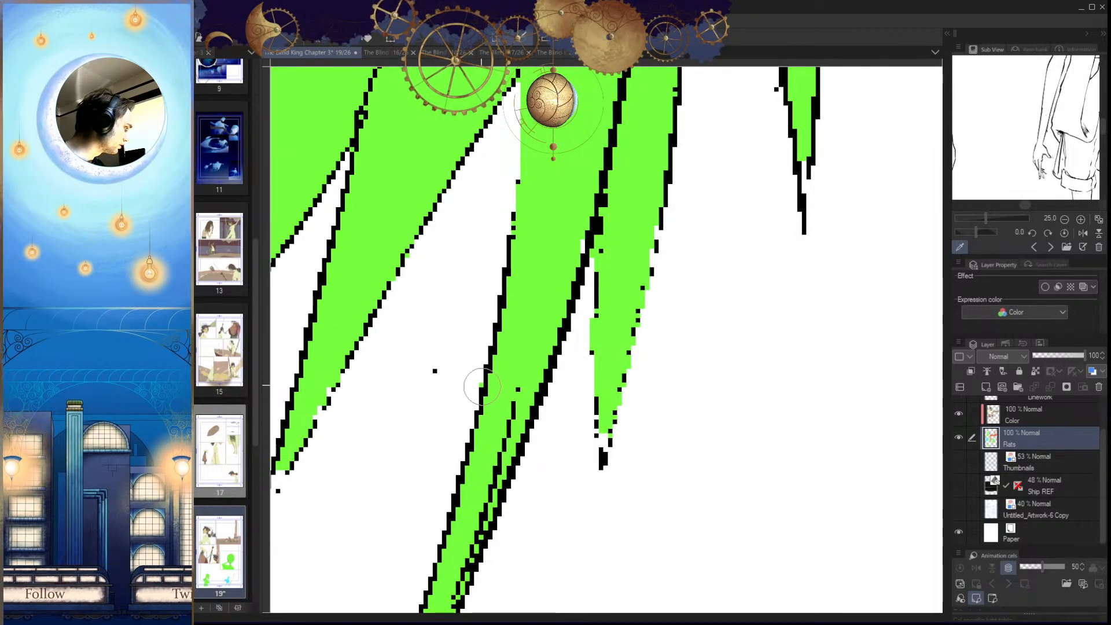
pyautogui.moveTo(535, 438); pyautogui.dragTo(438, 591)
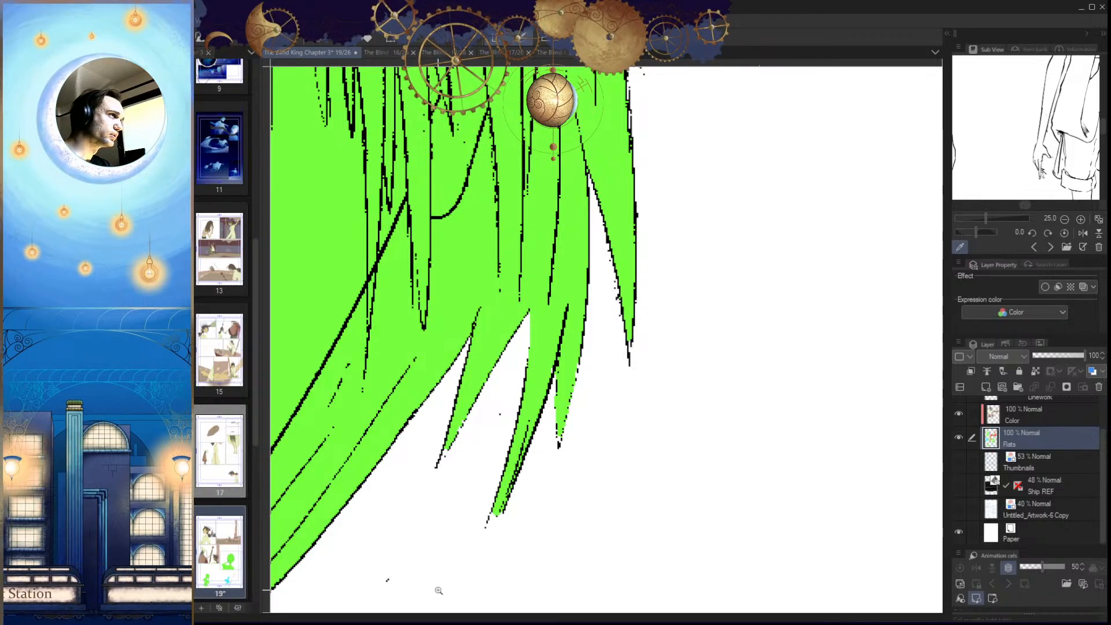
# Step: Clean leftover green out of the narrow upper end of the gap beside the short hair tip
pyautogui.moveTo(554, 400); pyautogui.dragTo(608, 483)
pyautogui.moveTo(560, 357)
pyautogui.mouseDown()
pyautogui.moveTo(634, 427)
pyautogui.moveTo(577, 420)
pyautogui.mouseUp()
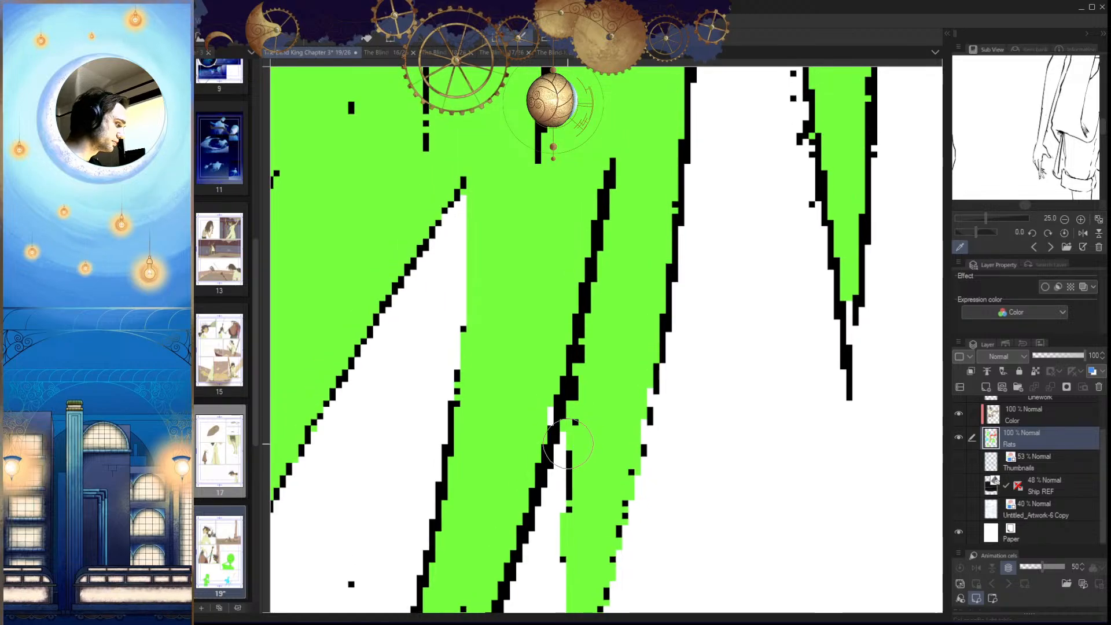
pyautogui.moveTo(556, 367); pyautogui.dragTo(524, 532)
pyautogui.moveTo(668, 459); pyautogui.dragTo(654, 435)
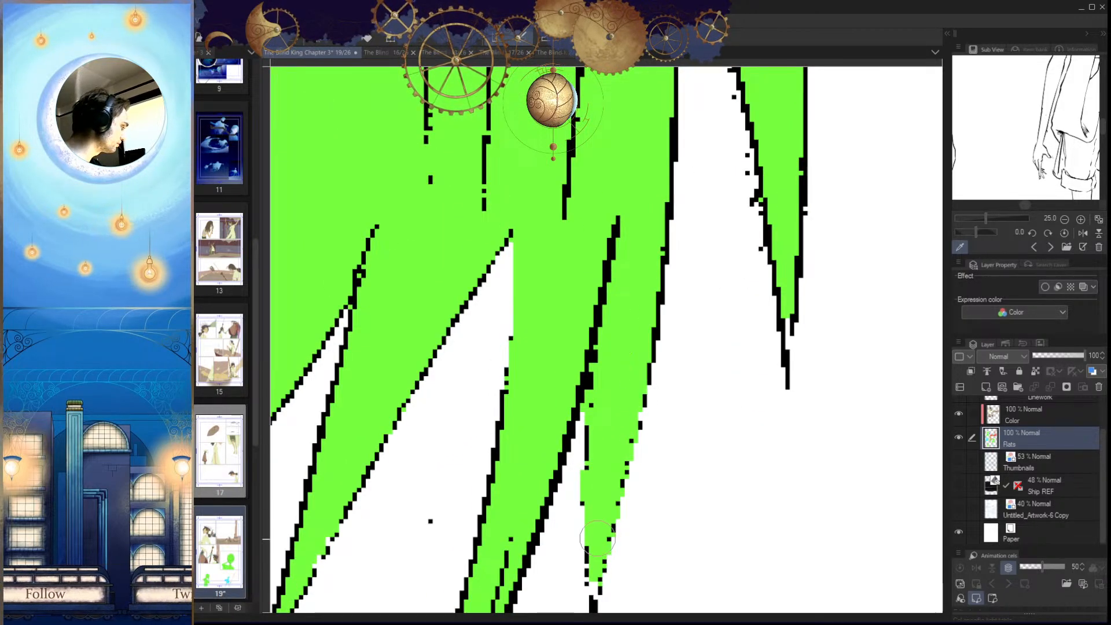
# Step: Tidy the green edges around the narrow point of the short hair tip on the Flats layer
pyautogui.moveTo(633, 478); pyautogui.dragTo(578, 451)
pyautogui.moveTo(614, 540); pyautogui.dragTo(614, 492)
pyautogui.moveTo(614, 491); pyautogui.dragTo(665, 492)
pyautogui.moveTo(622, 457); pyautogui.dragTo(615, 511)
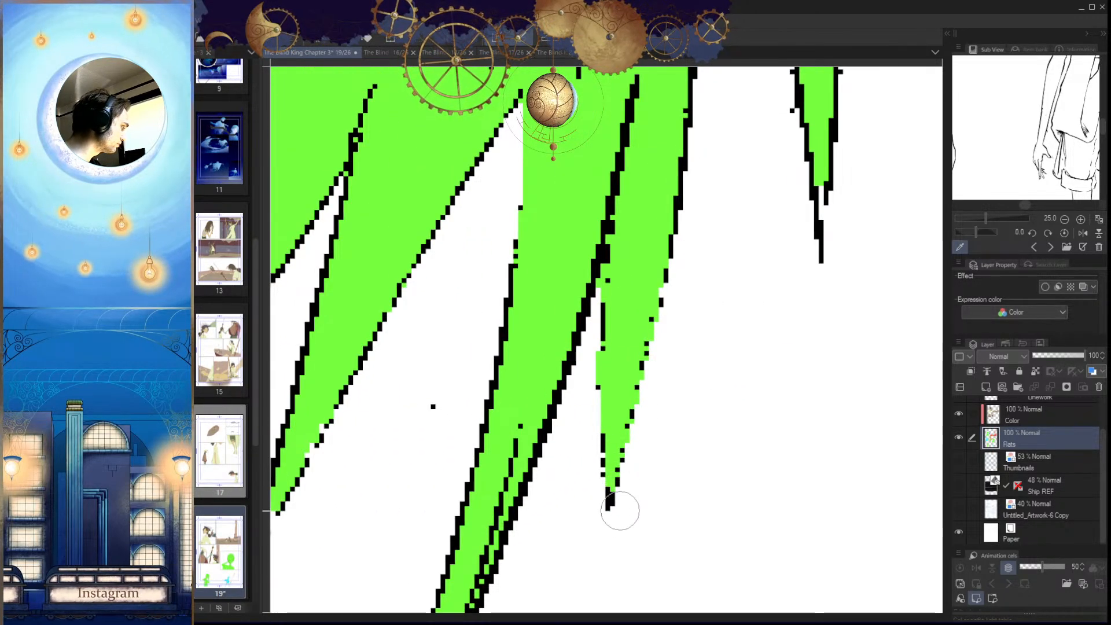
pyautogui.scroll(-5, 610, 532)
pyautogui.scroll(5, 633, 450)
pyautogui.moveTo(622, 425); pyautogui.dragTo(607, 535)
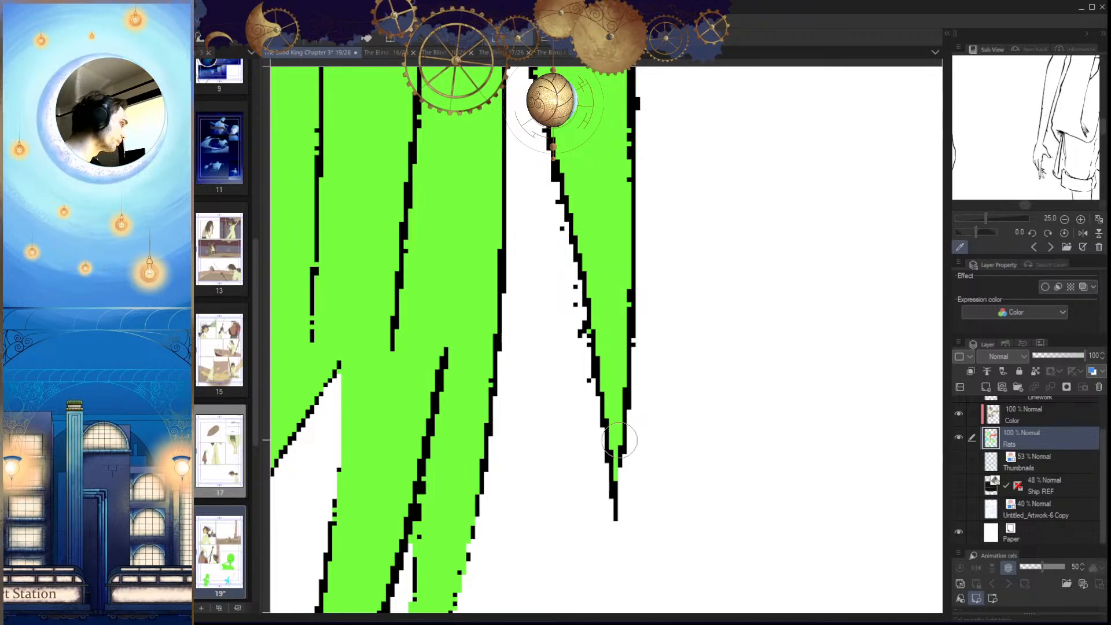
# Step: Paint a green stroke along the outer side of the cut-off hair tip above to start lengthening it
pyautogui.moveTo(658, 302); pyautogui.dragTo(605, 298)
pyautogui.moveTo(665, 254); pyautogui.dragTo(651, 553)
pyautogui.moveTo(692, 367); pyautogui.dragTo(660, 415)
pyautogui.press('h')
pyautogui.moveTo(573, 383); pyautogui.dragTo(654, 367)
pyautogui.moveTo(566, 254)
pyautogui.mouseDown()
pyautogui.moveTo(557, 588)
pyautogui.moveTo(582, 495)
pyautogui.mouseUp()
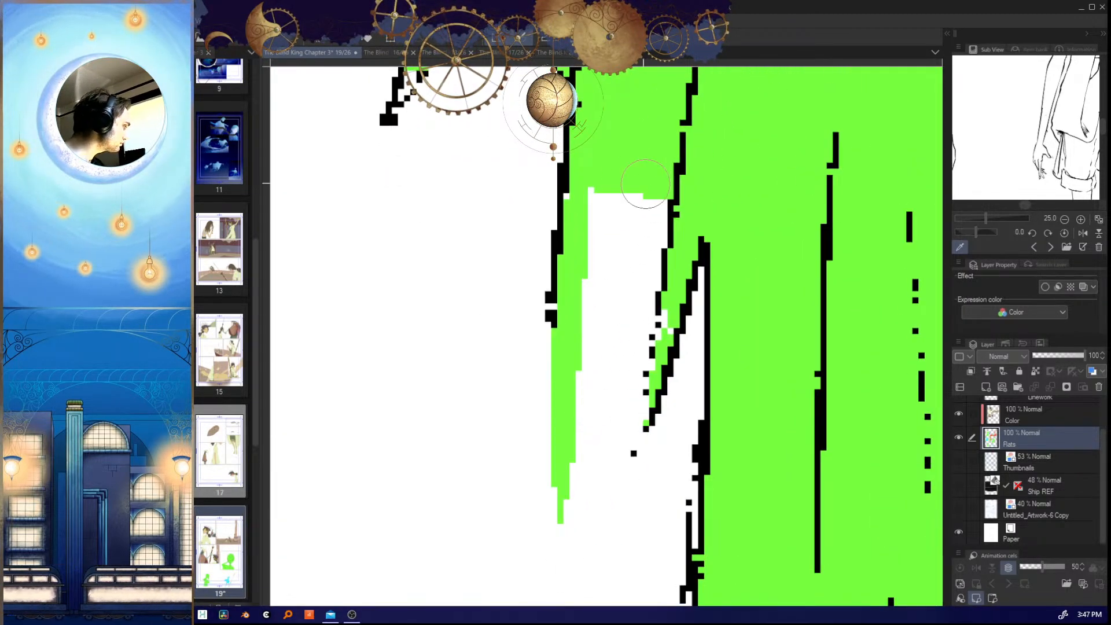
# Step: Paint the inner side of that hair tip as a tapering green stroke and close the small white gaps beside its line
pyautogui.moveTo(658, 202); pyautogui.dragTo(556, 605)
pyautogui.hotkey('ctrl', 'z')
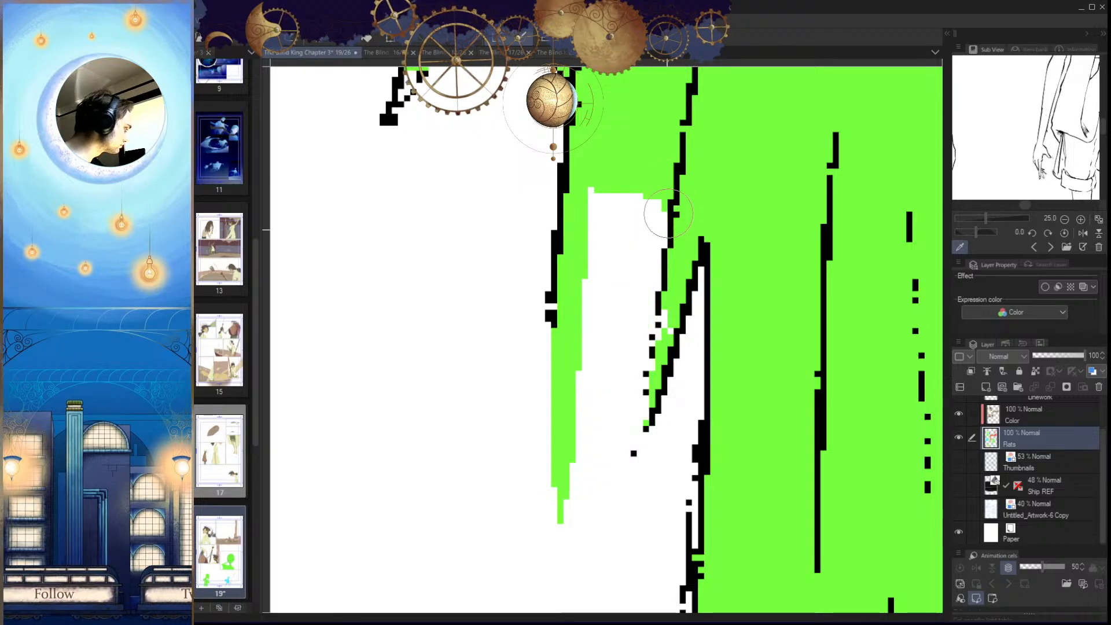
pyautogui.moveTo(657, 209); pyautogui.dragTo(602, 570)
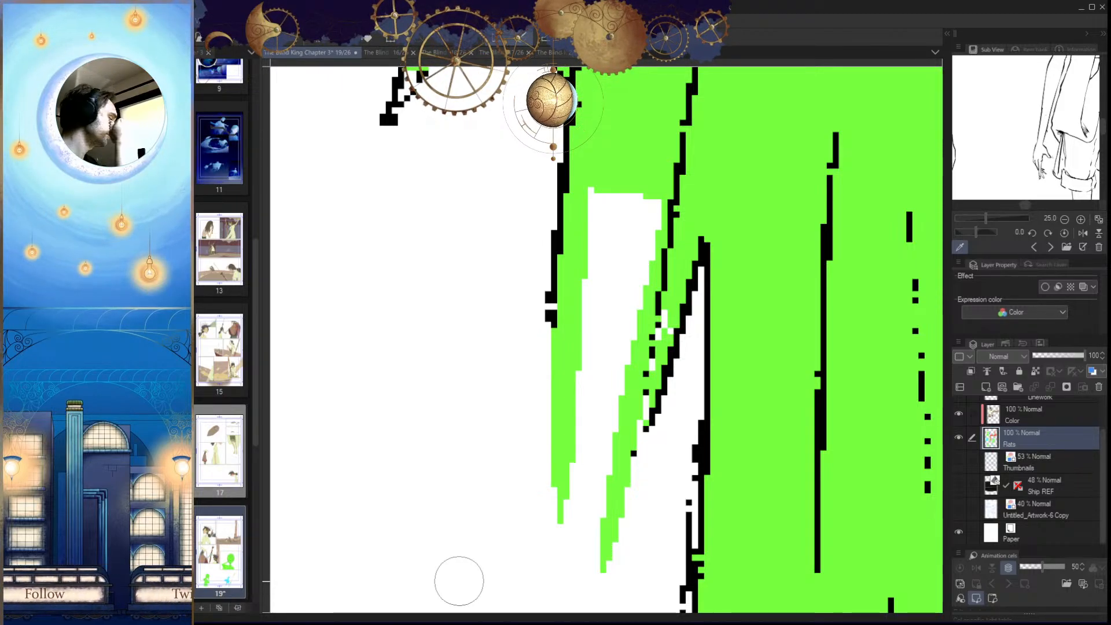
pyautogui.moveTo(673, 427); pyautogui.dragTo(663, 421)
pyautogui.moveTo(655, 307); pyautogui.dragTo(632, 427)
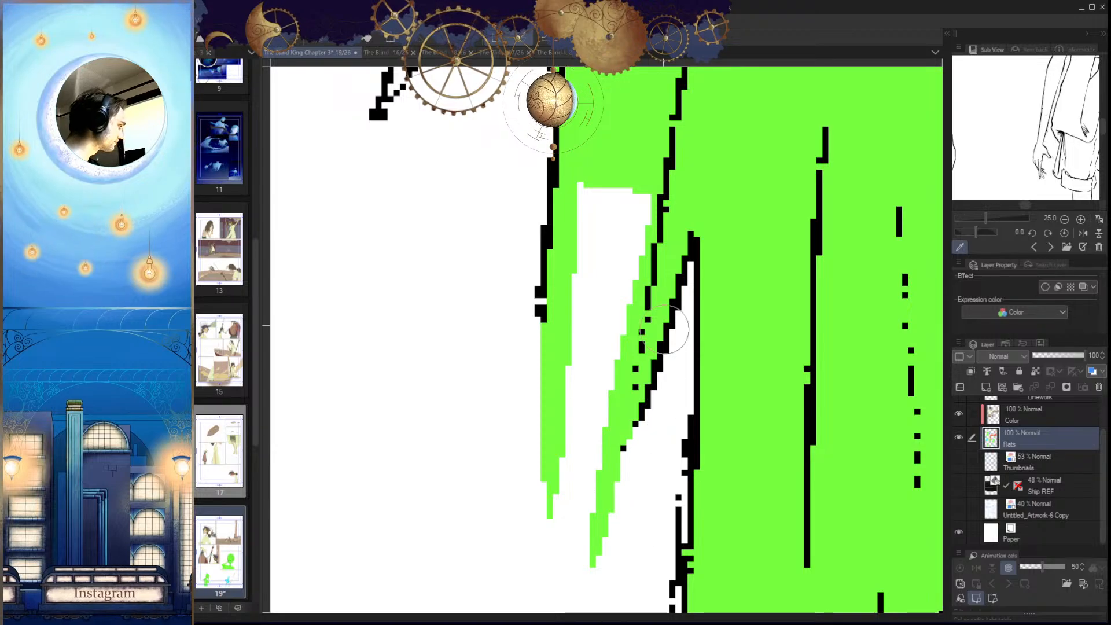
# Step: Repaint the outer side of the hair tip as a longer green stroke tapering to a point
pyautogui.moveTo(595, 191)
pyautogui.mouseDown()
pyautogui.moveTo(590, 117)
pyautogui.moveTo(551, 561)
pyautogui.mouseUp()
pyautogui.hotkey('ctrl', 'z')
pyautogui.moveTo(597, 248); pyautogui.dragTo(561, 266)
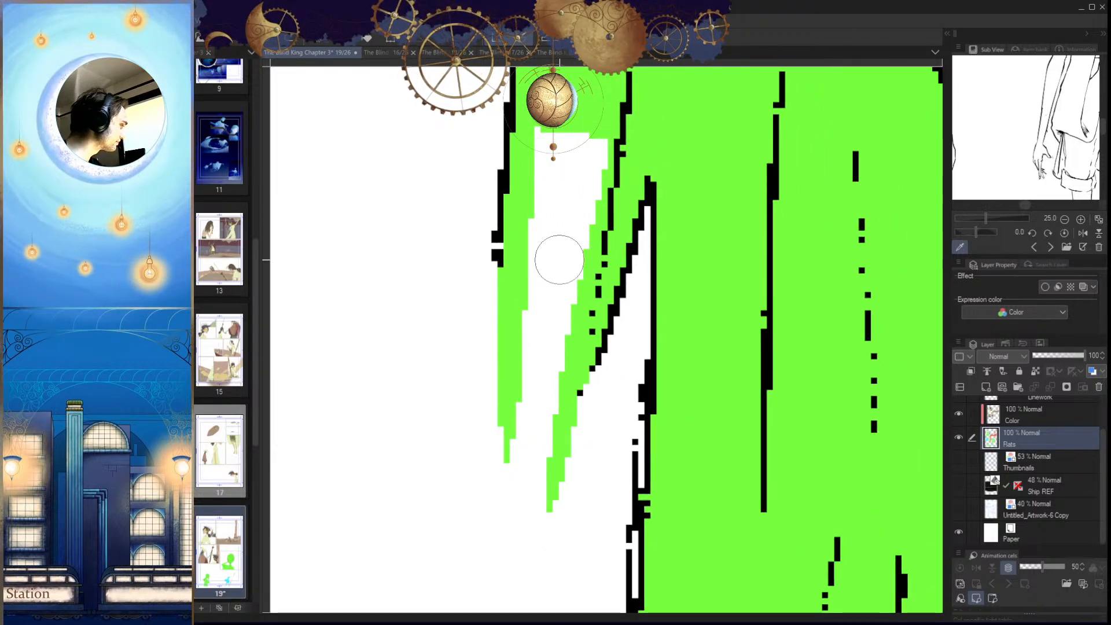
pyautogui.scroll(-2, 561, 274)
pyautogui.moveTo(550, 203); pyautogui.dragTo(537, 501)
pyautogui.hotkey('ctrl', 'z')
pyautogui.moveTo(544, 191); pyautogui.dragTo(533, 486)
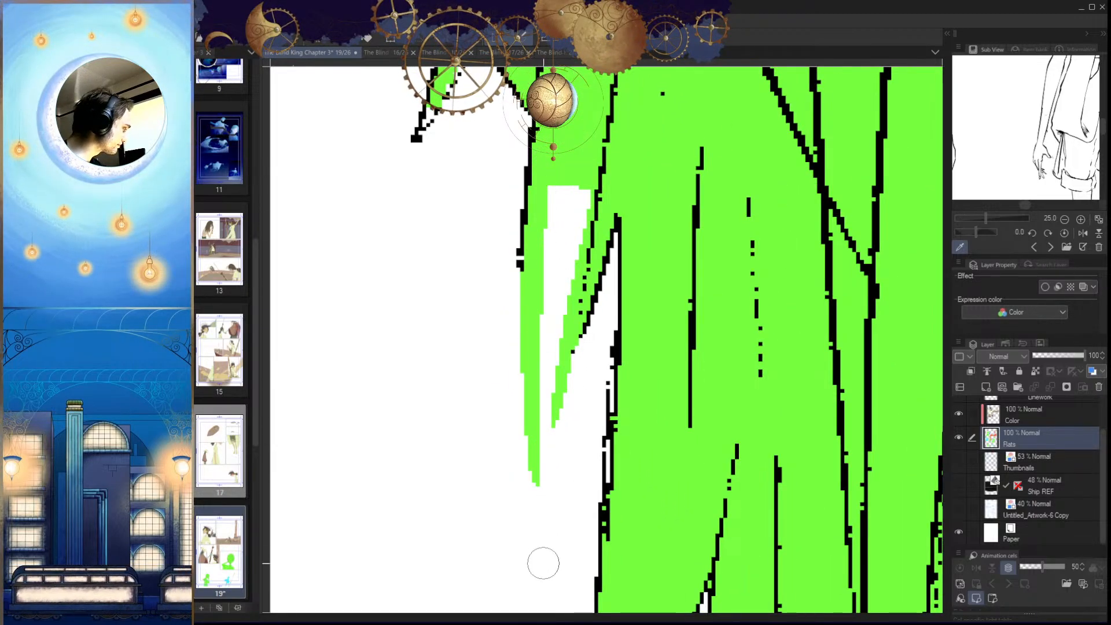
# Step: Fill the white space inside the extended hair tip with solid green and clean up its outline
pyautogui.moveTo(576, 193); pyautogui.dragTo(556, 494)
pyautogui.moveTo(572, 189); pyautogui.dragTo(544, 420)
pyautogui.moveTo(550, 379)
pyautogui.mouseDown()
pyautogui.moveTo(569, 193)
pyautogui.moveTo(594, 195)
pyautogui.moveTo(568, 322)
pyautogui.moveTo(554, 179)
pyautogui.moveTo(566, 204)
pyautogui.moveTo(560, 292)
pyautogui.mouseUp()
pyautogui.scroll(-2, 567, 203)
pyautogui.scroll(4, 558, 293)
pyautogui.moveTo(584, 244); pyautogui.dragTo(569, 304)
pyautogui.moveTo(588, 209)
pyautogui.mouseDown()
pyautogui.moveTo(562, 302)
pyautogui.moveTo(570, 291)
pyautogui.moveTo(543, 249)
pyautogui.moveTo(503, 336)
pyautogui.moveTo(502, 321)
pyautogui.moveTo(493, 393)
pyautogui.mouseUp()
# Step: Check the green flats around the whole head, from the hair tips and mask to the chin
pyautogui.scroll(-6, 597, 370)
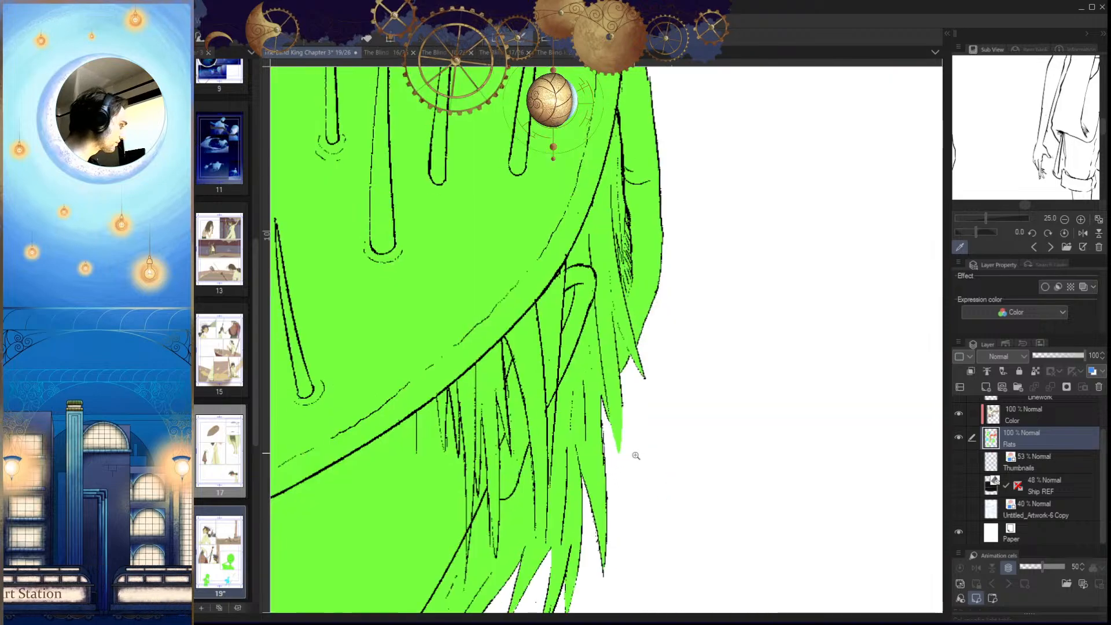
pyautogui.scroll(2, 659, 459)
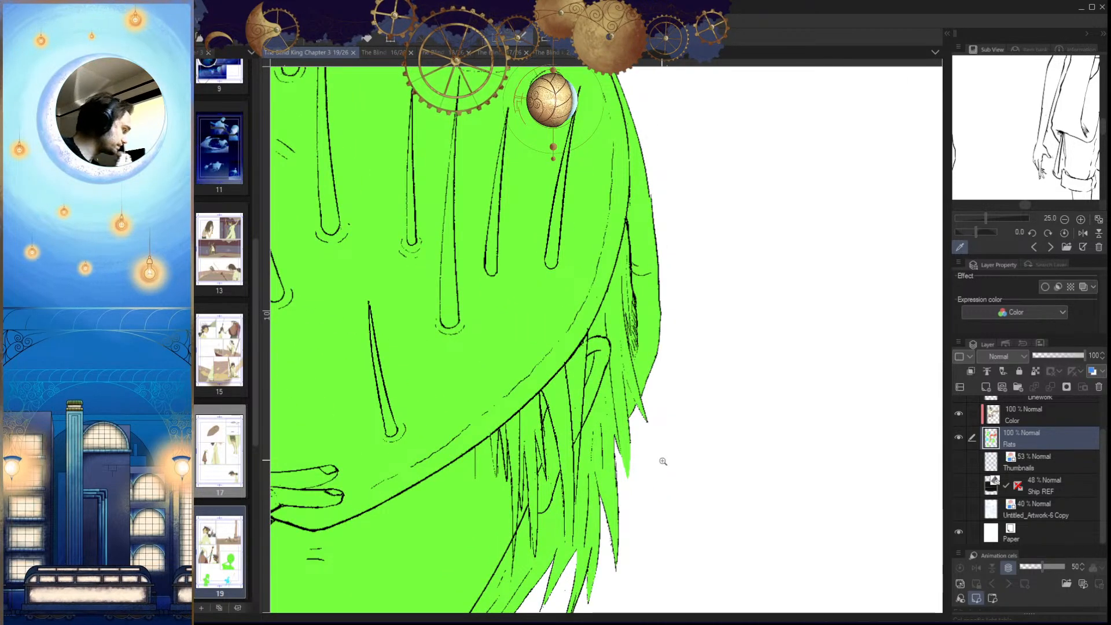
pyautogui.scroll(-4, 663, 461)
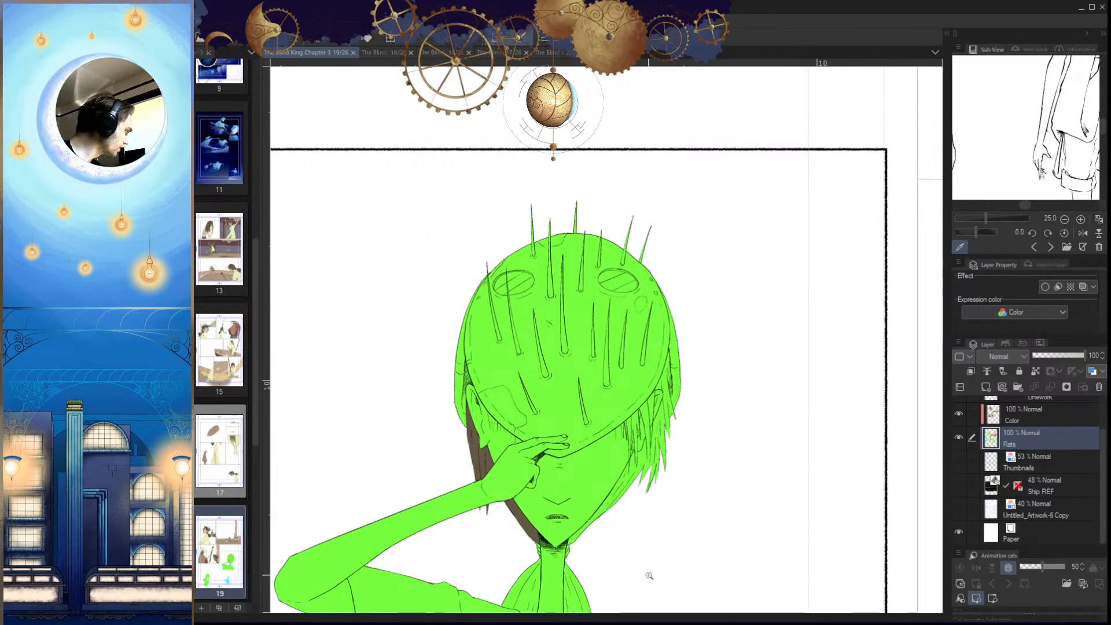
pyautogui.scroll(3, 552, 462)
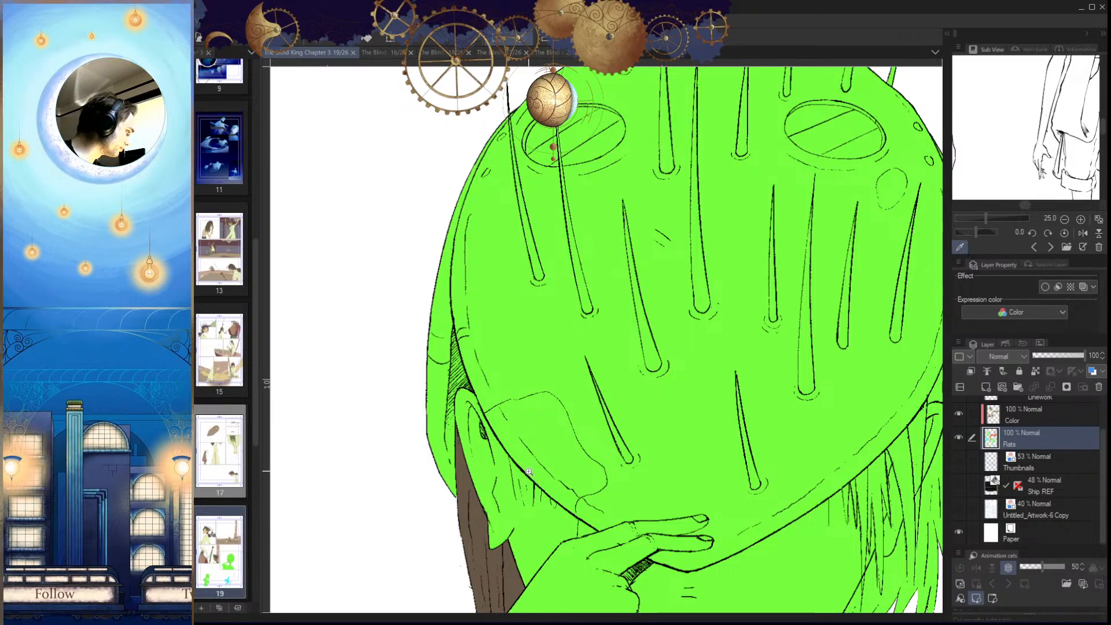
pyautogui.scroll(-3, 528, 472)
pyautogui.scroll(4, 602, 422)
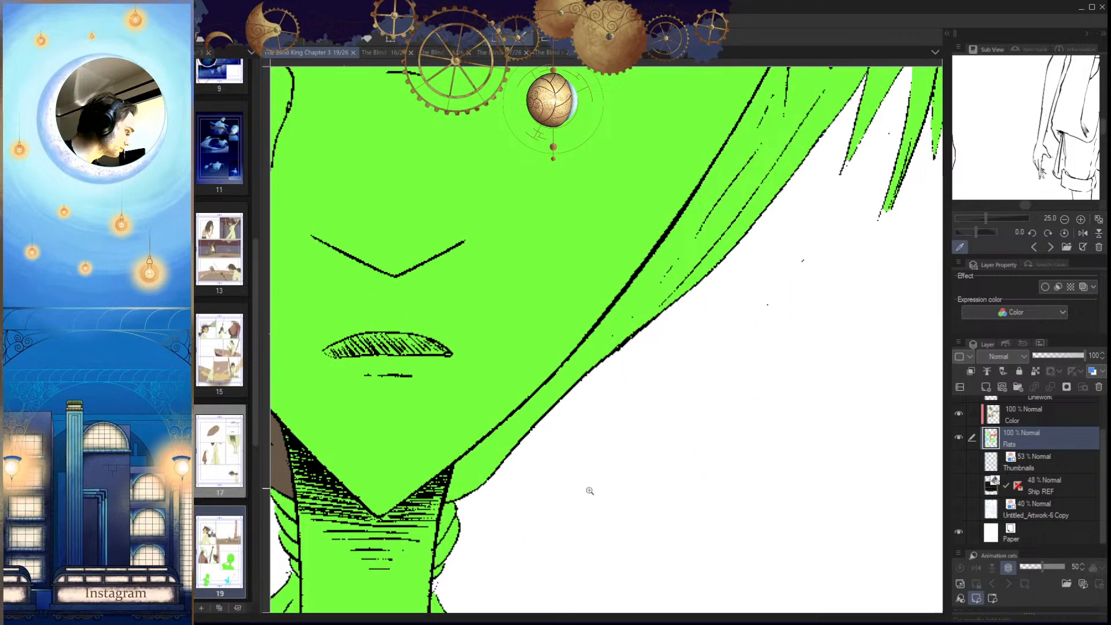
pyautogui.scroll(-3, 590, 489)
# Step: Try to select the hair areas on both sides of the face from the Flats layer
pyautogui.click(654, 341)
pyautogui.moveTo(679, 424); pyautogui.dragTo(639, 474)
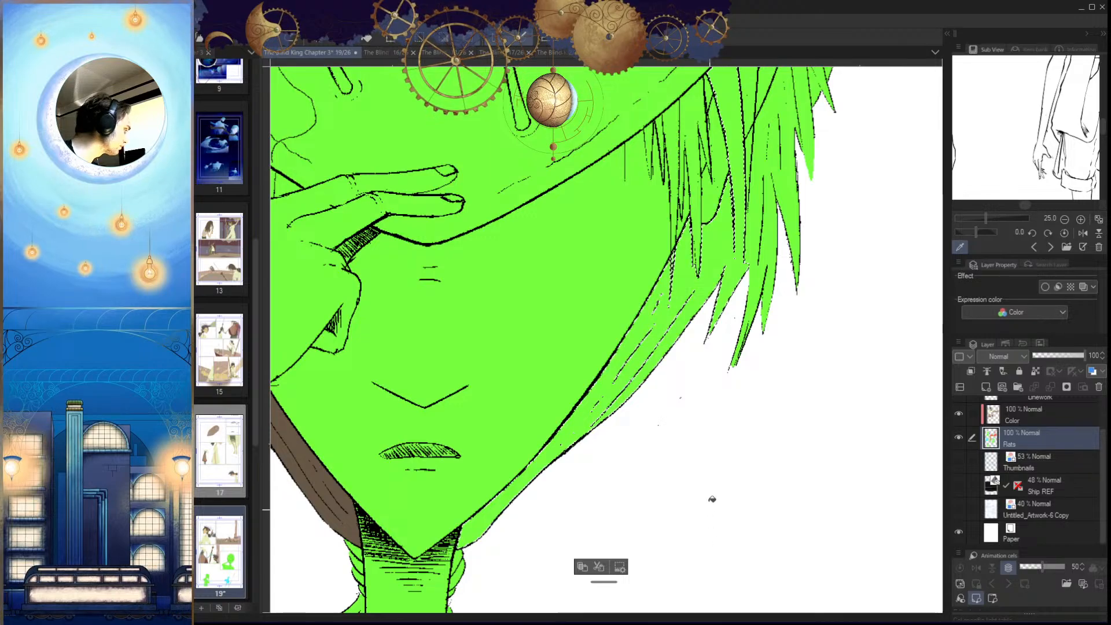
pyautogui.scroll(-3, 713, 511)
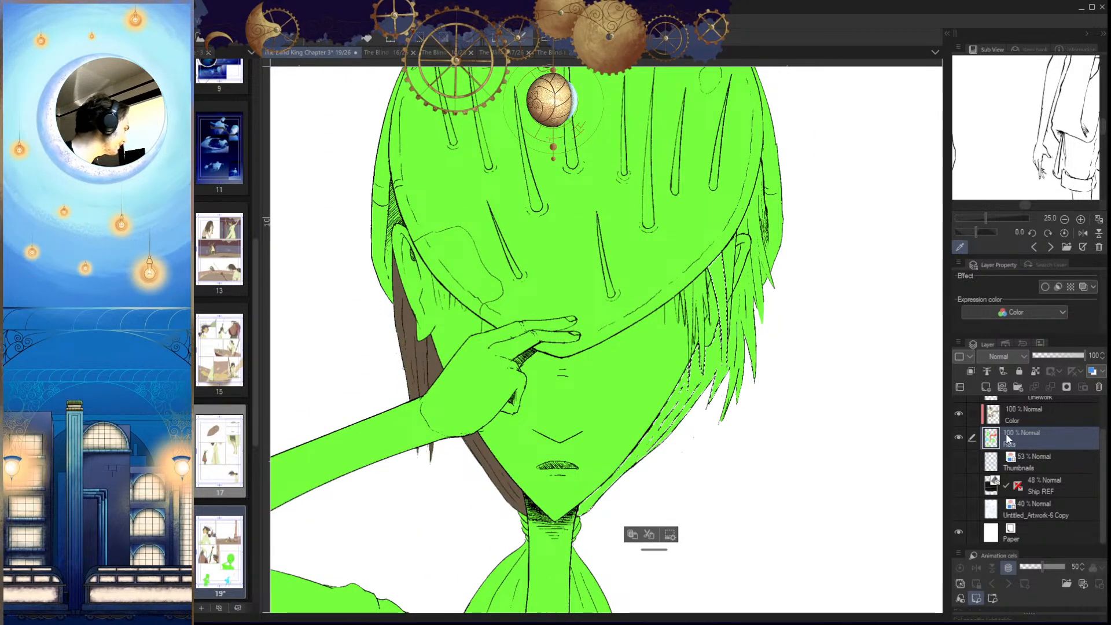
pyautogui.scroll(2, 431, 385)
pyautogui.click(431, 385)
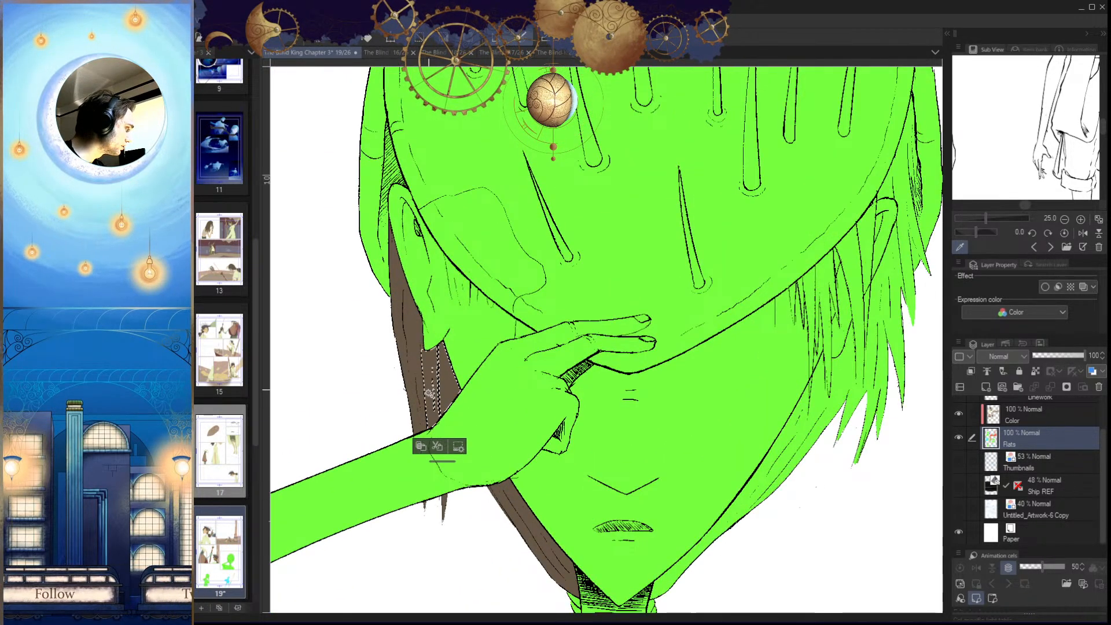
pyautogui.click(300, 110)
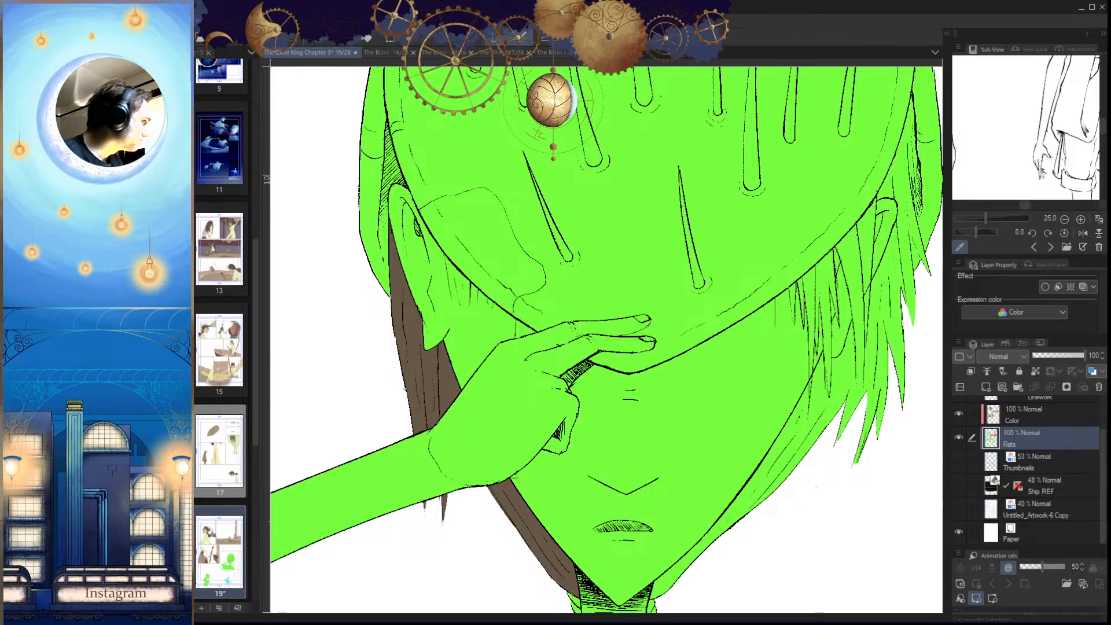
pyautogui.hotkey('ctrl', 'shift', 'i')
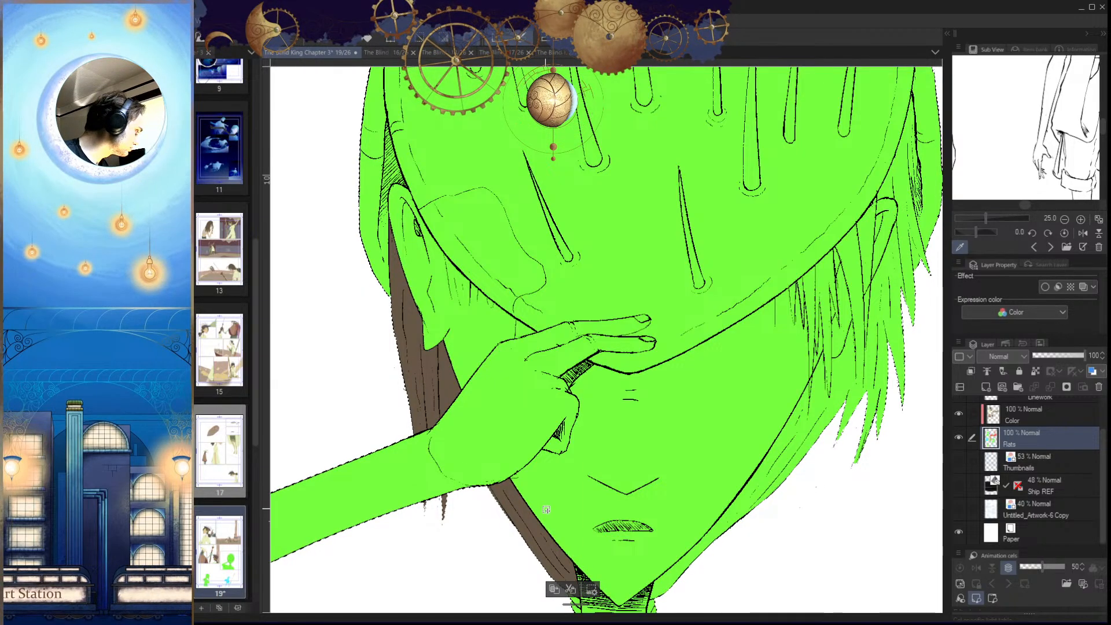
pyautogui.hotkey('ctrl', 'd')
pyautogui.click(461, 407)
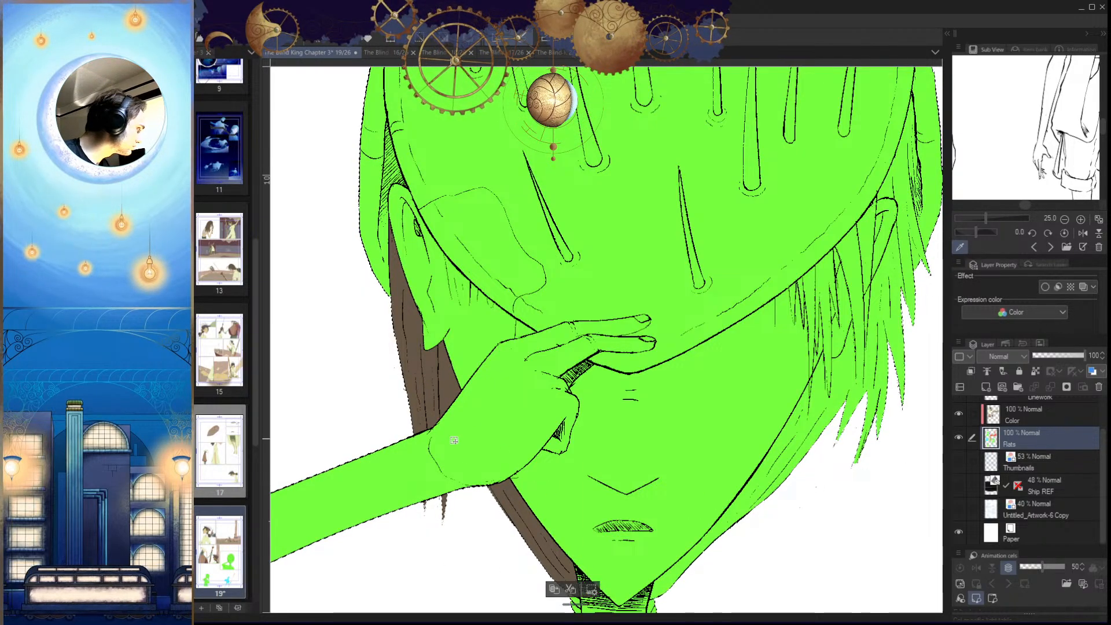
# Step: Compare the head with the Flats and Color layers hidden and shown, and clear the selection
pyautogui.click(959, 439)
pyautogui.click(959, 439)
pyautogui.click(959, 415)
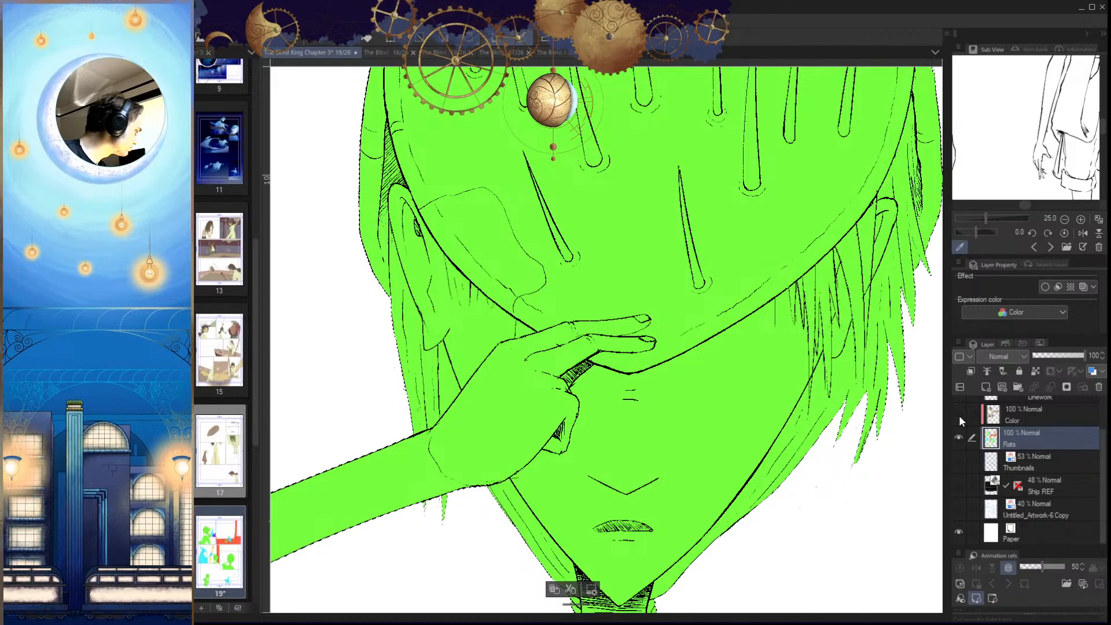
pyautogui.click(960, 415)
pyautogui.hotkey('ctrl', 'd')
pyautogui.moveTo(818, 537); pyautogui.dragTo(664, 545)
pyautogui.click(958, 415)
pyautogui.click(957, 414)
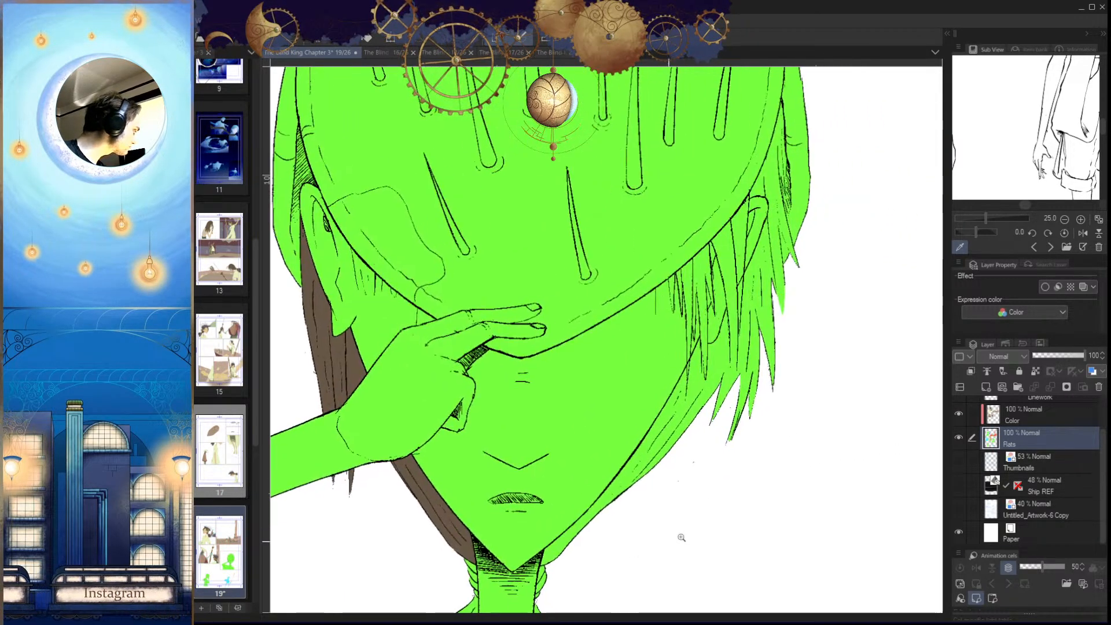
# Step: Make the Linework layer active for the loose hair strands beside the face and clear any stray selection
pyautogui.moveTo(755, 467); pyautogui.dragTo(698, 508)
pyautogui.moveTo(686, 330); pyautogui.dragTo(732, 315)
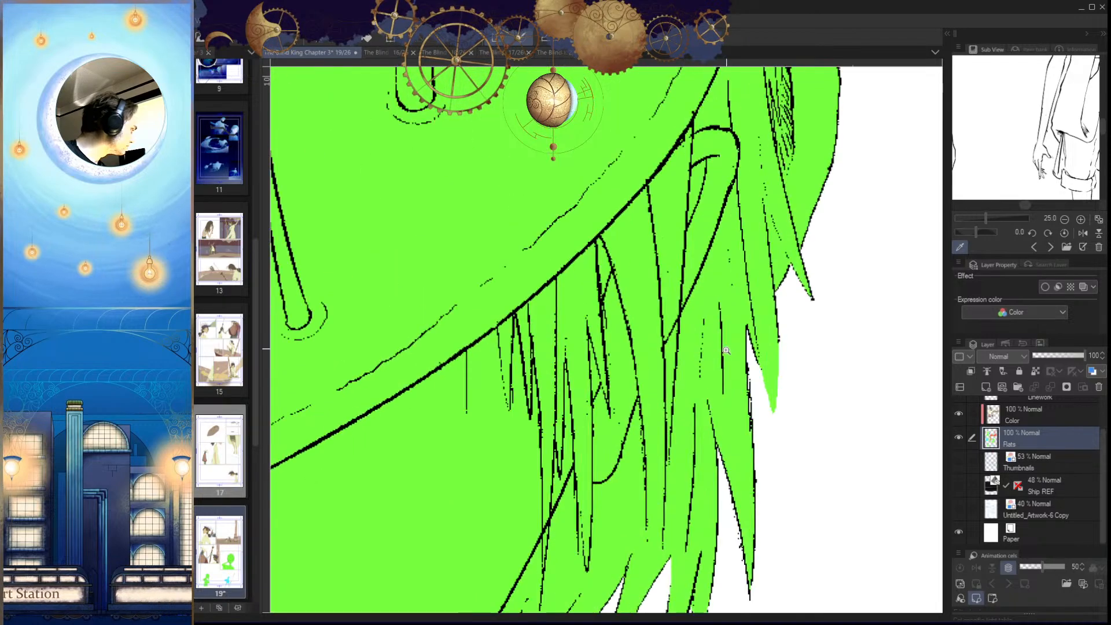
pyautogui.moveTo(647, 380); pyautogui.dragTo(614, 434)
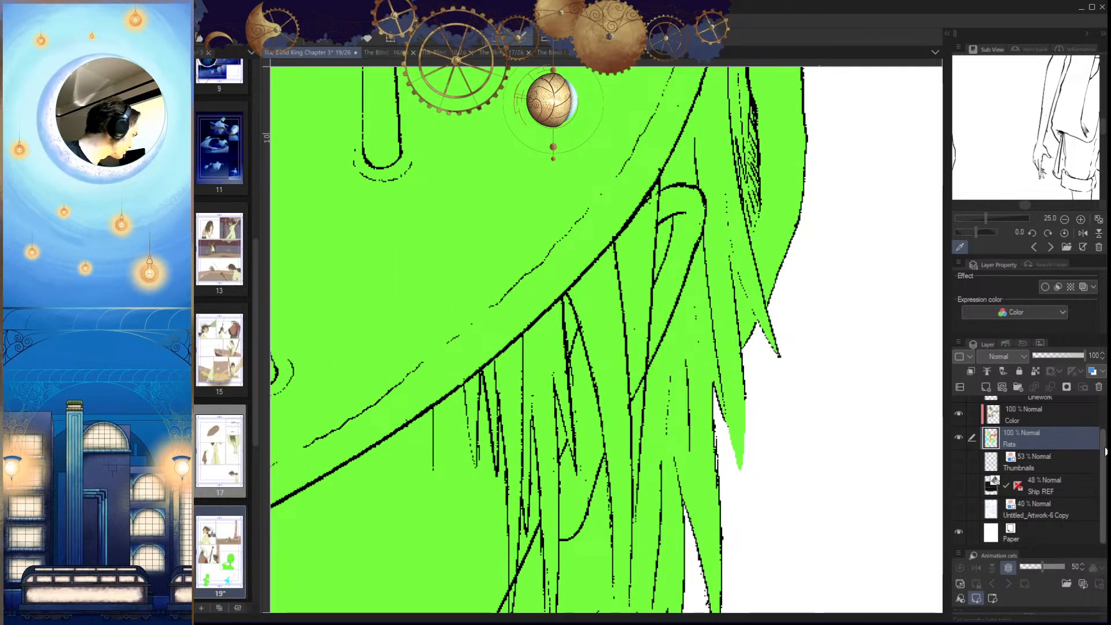
pyautogui.scroll(2, 1008, 457)
pyautogui.click(989, 437)
pyautogui.moveTo(619, 412); pyautogui.dragTo(665, 392)
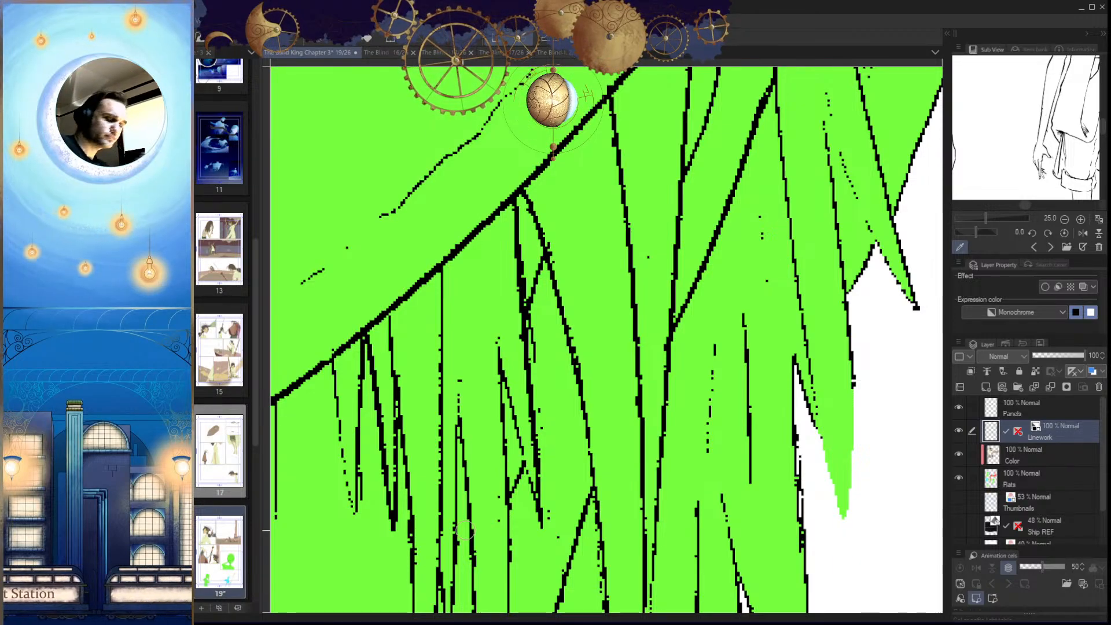
pyautogui.moveTo(659, 456); pyautogui.dragTo(652, 403)
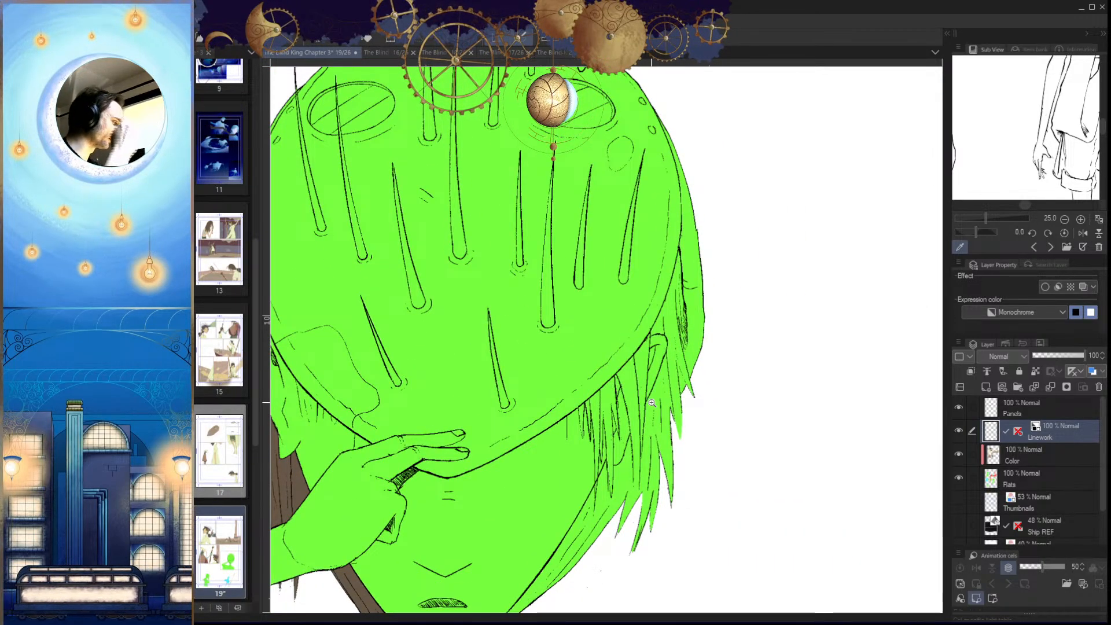
pyautogui.click(680, 513)
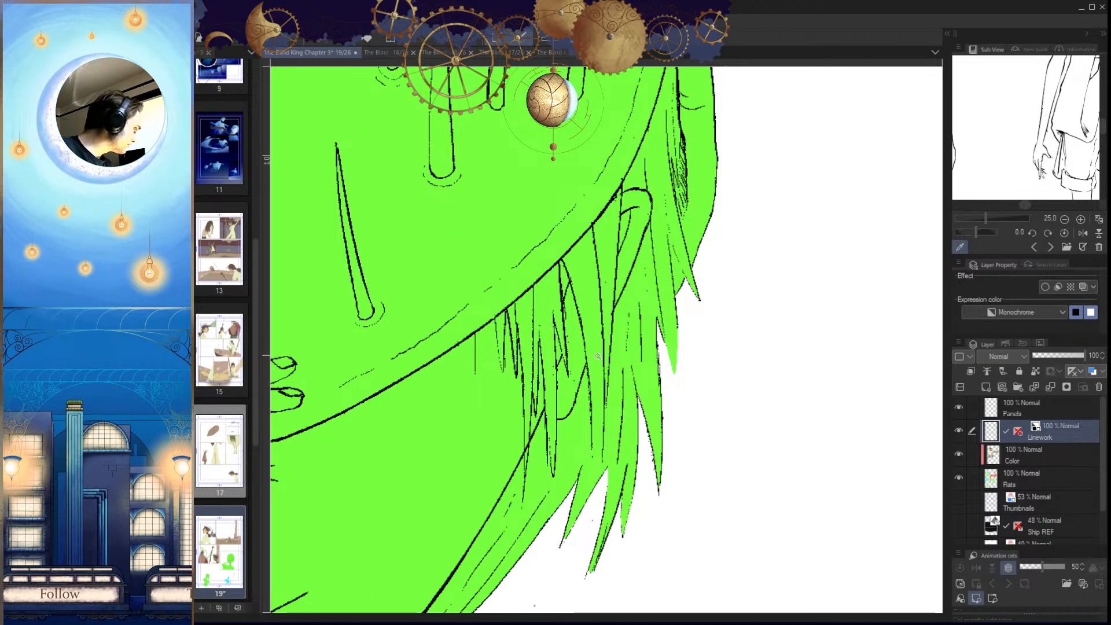
pyautogui.hotkey('ctrl', 'd')
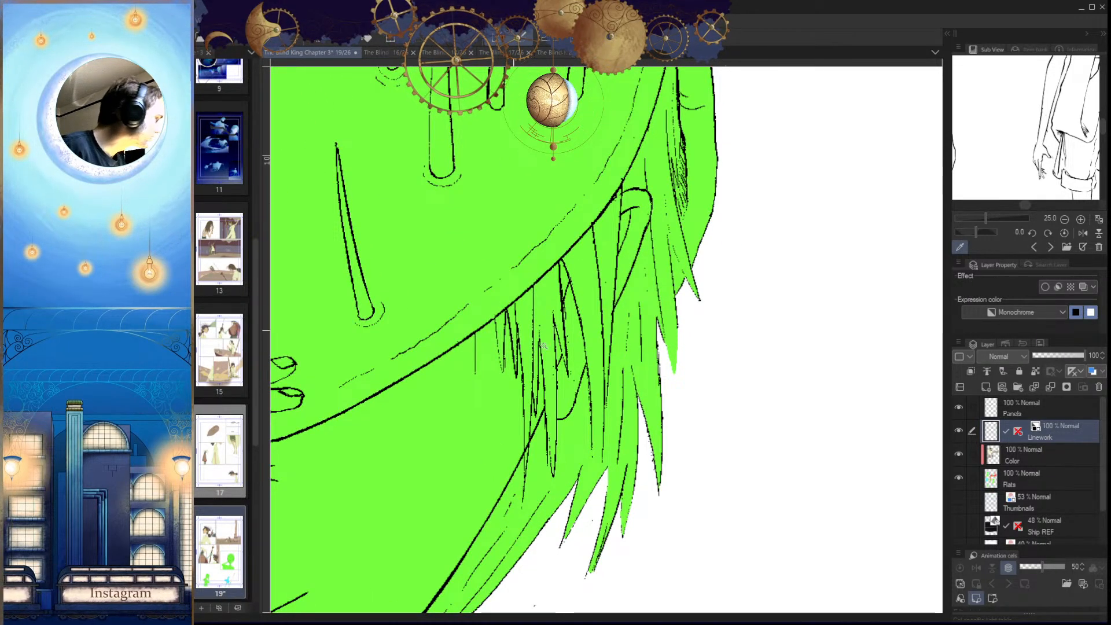
# Step: Select the loose hair strands between the mask's edge and the jaw using the Linework outlines
pyautogui.click(603, 369)
pyautogui.moveTo(704, 450); pyautogui.dragTo(629, 554)
pyautogui.click(673, 412)
pyautogui.click(651, 318)
pyautogui.moveTo(659, 353); pyautogui.dragTo(617, 370)
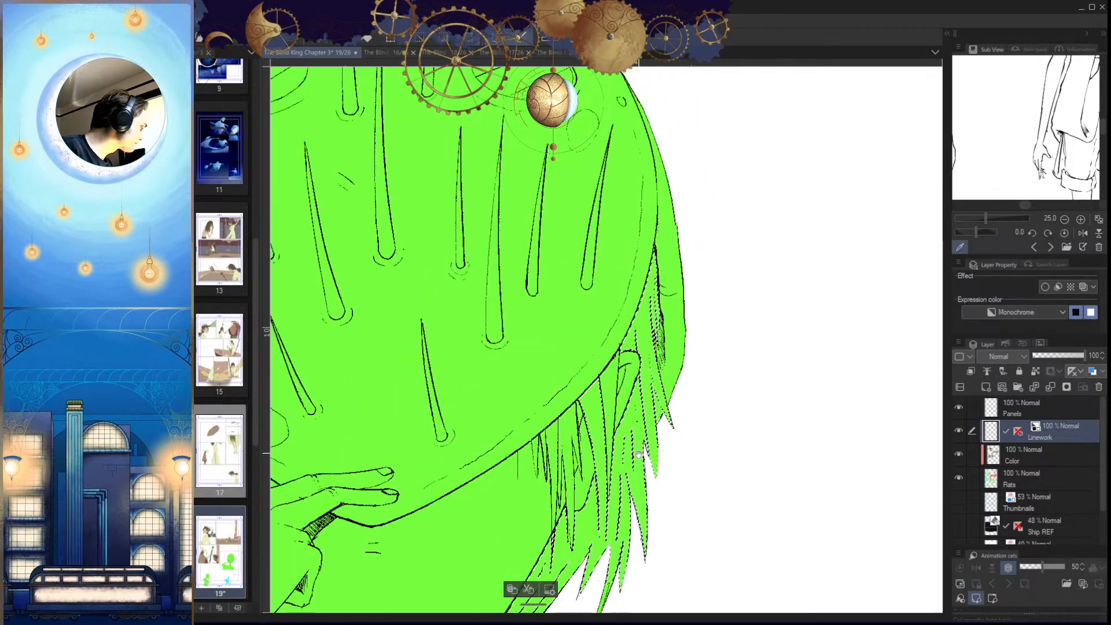
pyautogui.moveTo(598, 413); pyautogui.dragTo(614, 421)
pyautogui.click(536, 416)
pyautogui.moveTo(536, 416); pyautogui.dragTo(543, 370)
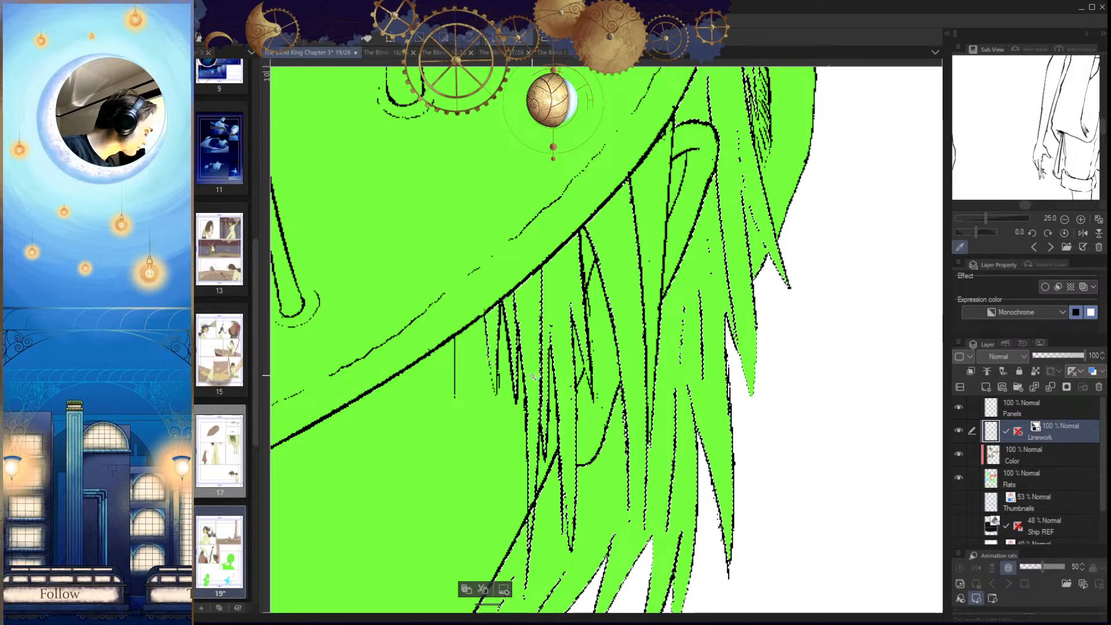
pyautogui.scroll(2, 538, 409)
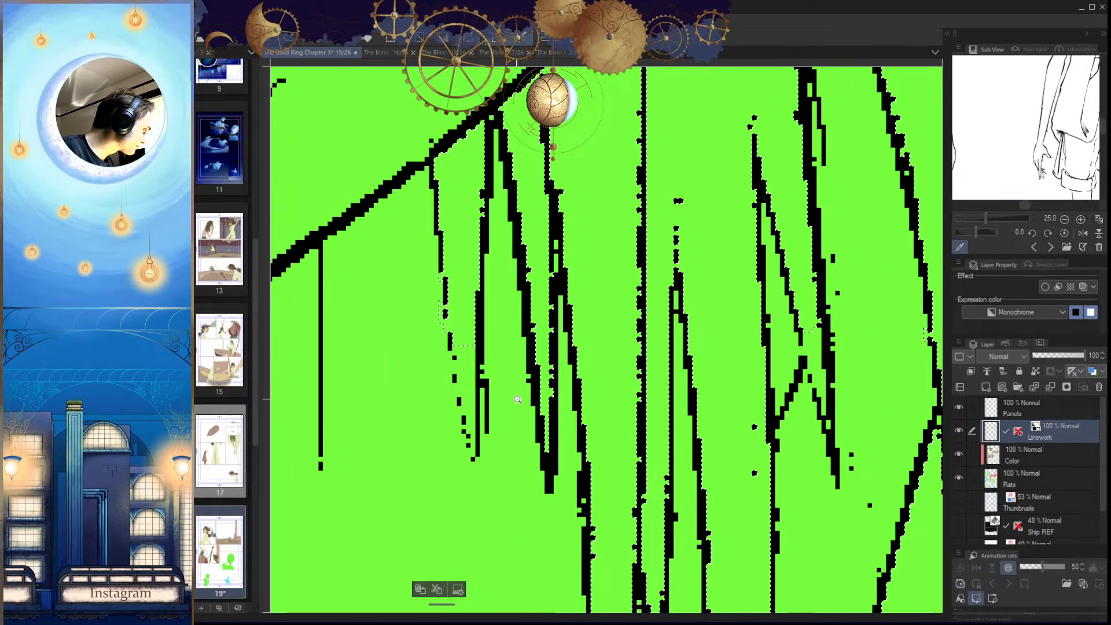
pyautogui.scroll(-4, 588, 418)
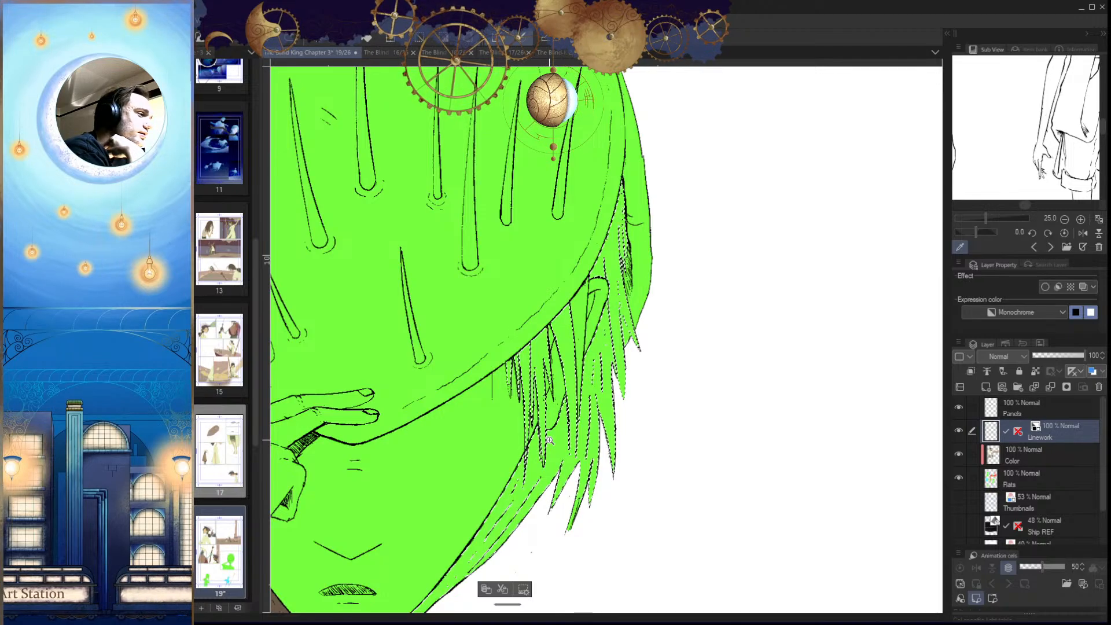
pyautogui.moveTo(643, 492)
pyautogui.mouseDown()
pyautogui.moveTo(547, 499)
pyautogui.moveTo(638, 507)
pyautogui.mouseUp()
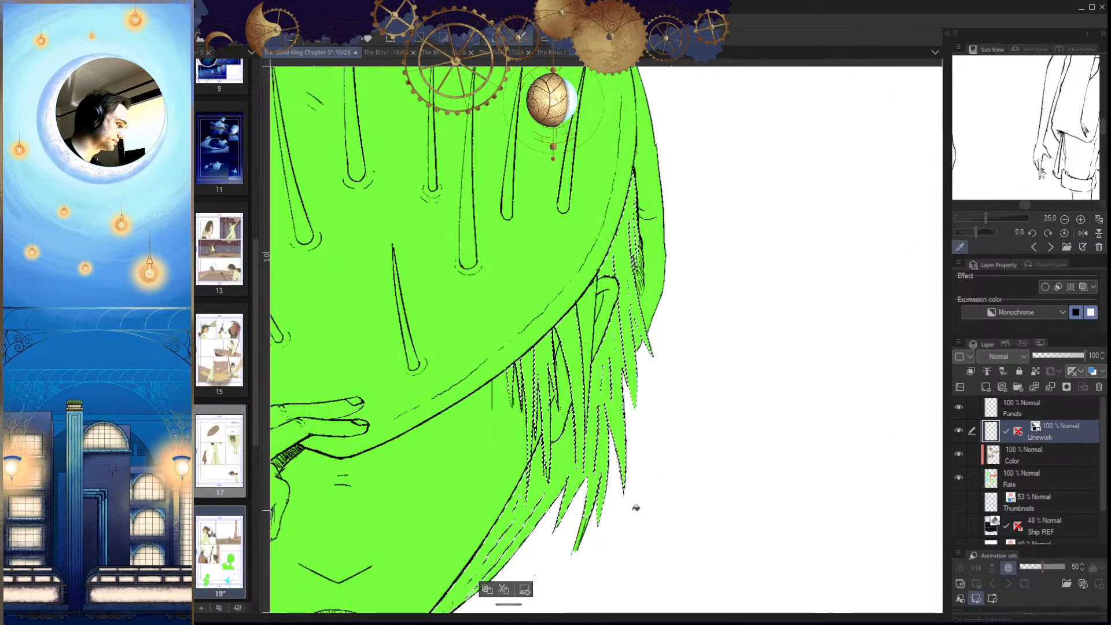
# Step: Fill the selected hair strands with the dark brown hair colour on the Color layer and clear the selection
pyautogui.click(1015, 463)
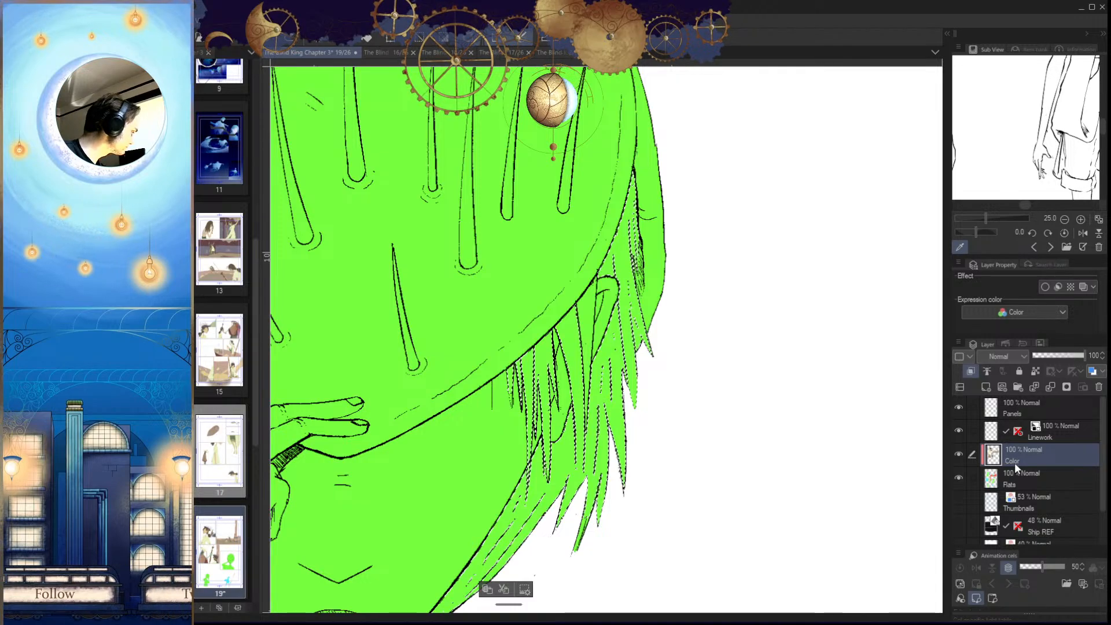
pyautogui.moveTo(641, 513); pyautogui.dragTo(642, 547)
pyautogui.moveTo(547, 405); pyautogui.dragTo(585, 406)
pyautogui.click(547, 393)
pyautogui.moveTo(567, 607); pyautogui.dragTo(579, 567)
pyautogui.click(506, 369)
pyautogui.click(506, 370)
pyautogui.click(490, 376)
pyautogui.moveTo(593, 516); pyautogui.dragTo(575, 463)
pyautogui.hotkey('ctrl', 'd')
# Step: Paint the leftover green gaps between the hair strands beneath the mask's edge with the dark brown hair colour
pyautogui.moveTo(515, 434); pyautogui.dragTo(552, 431)
pyautogui.moveTo(542, 525); pyautogui.dragTo(530, 462)
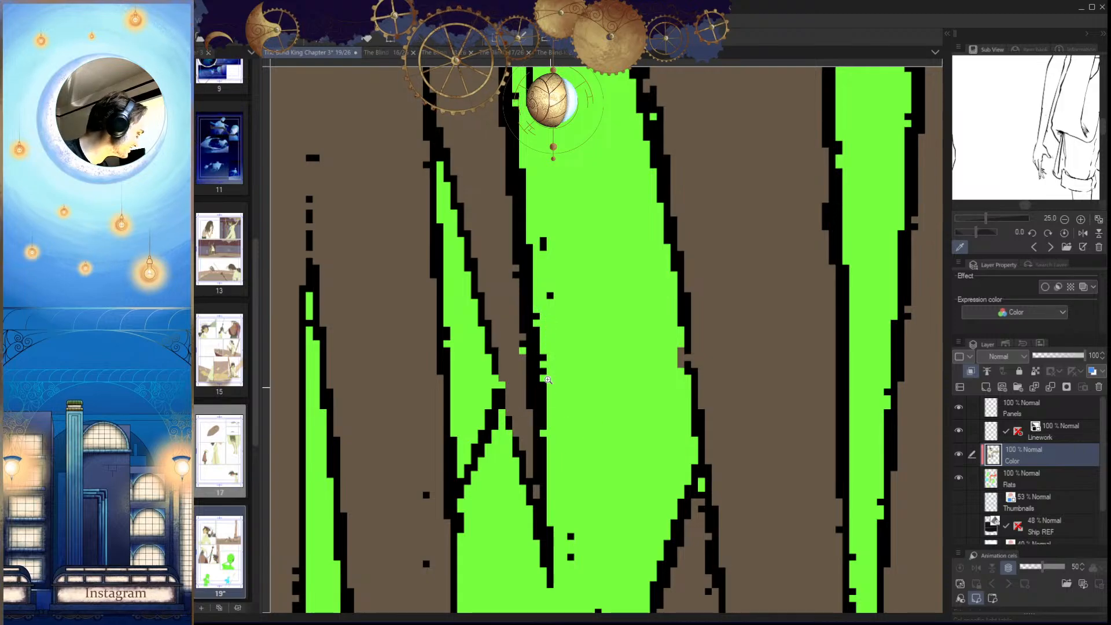
pyautogui.moveTo(545, 437); pyautogui.dragTo(510, 439)
pyautogui.moveTo(573, 457); pyautogui.dragTo(595, 317)
pyautogui.moveTo(521, 490); pyautogui.dragTo(550, 463)
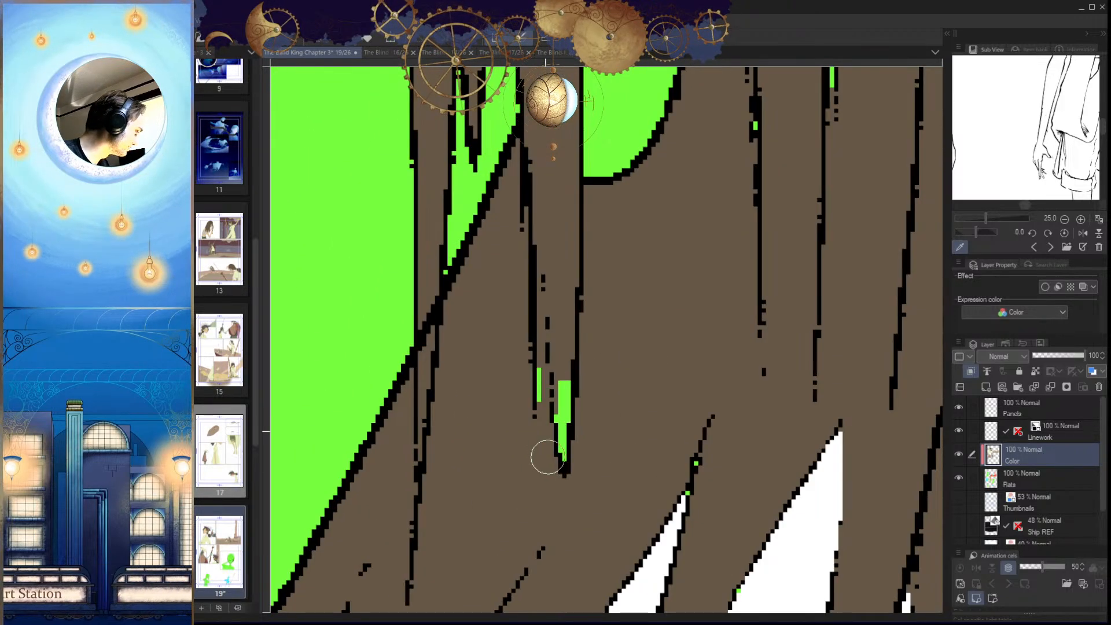
pyautogui.moveTo(562, 402); pyautogui.dragTo(514, 405)
pyautogui.moveTo(579, 382); pyautogui.dragTo(598, 409)
# Step: Brush dark brown into the pointed tips of the lower hair strands beside the jaw, following their outlines
pyautogui.moveTo(627, 505)
pyautogui.mouseDown()
pyautogui.moveTo(598, 534)
pyautogui.moveTo(572, 419)
pyautogui.moveTo(651, 422)
pyautogui.mouseUp()
pyautogui.moveTo(570, 321); pyautogui.dragTo(496, 595)
pyautogui.moveTo(583, 327); pyautogui.dragTo(519, 541)
pyautogui.moveTo(588, 355); pyautogui.dragTo(508, 564)
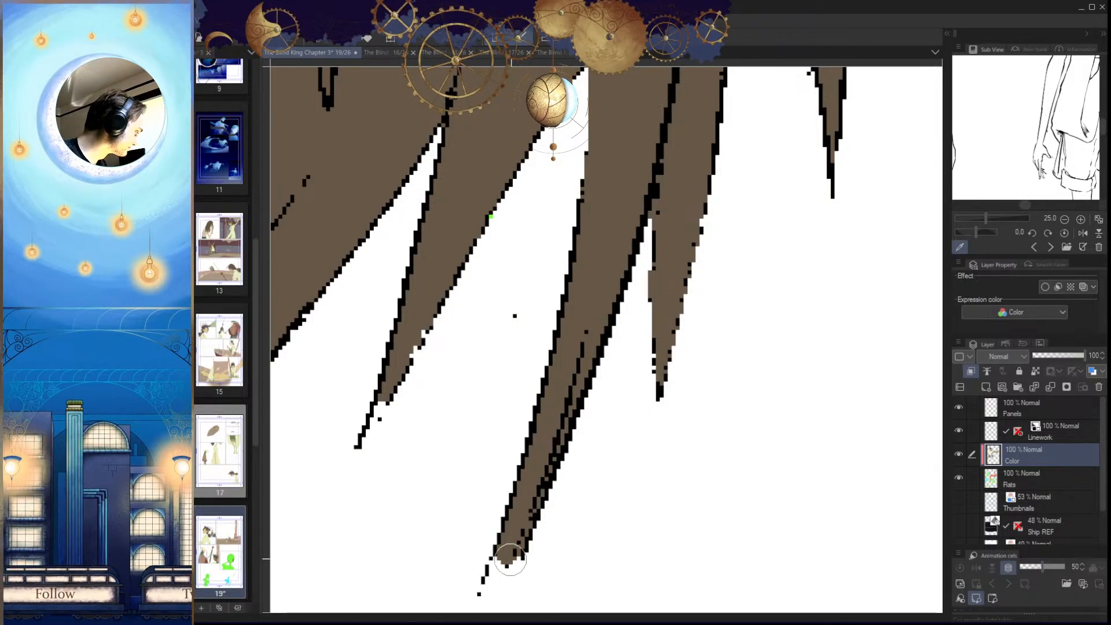
pyautogui.moveTo(570, 497); pyautogui.dragTo(536, 498)
pyautogui.moveTo(556, 278); pyautogui.dragTo(539, 573)
pyautogui.moveTo(578, 414); pyautogui.dragTo(546, 415)
pyautogui.moveTo(573, 448); pyautogui.dragTo(537, 533)
pyautogui.moveTo(536, 529); pyautogui.dragTo(559, 527)
# Step: Select a remaining hair area, fill it with the dark brown hair colour and clear the selection
pyautogui.click(520, 432)
pyautogui.hotkey('alt', 'Delete')
pyautogui.hotkey('ctrl', 'd')
pyautogui.moveTo(546, 461); pyautogui.dragTo(548, 431)
pyautogui.moveTo(548, 414); pyautogui.dragTo(520, 405)
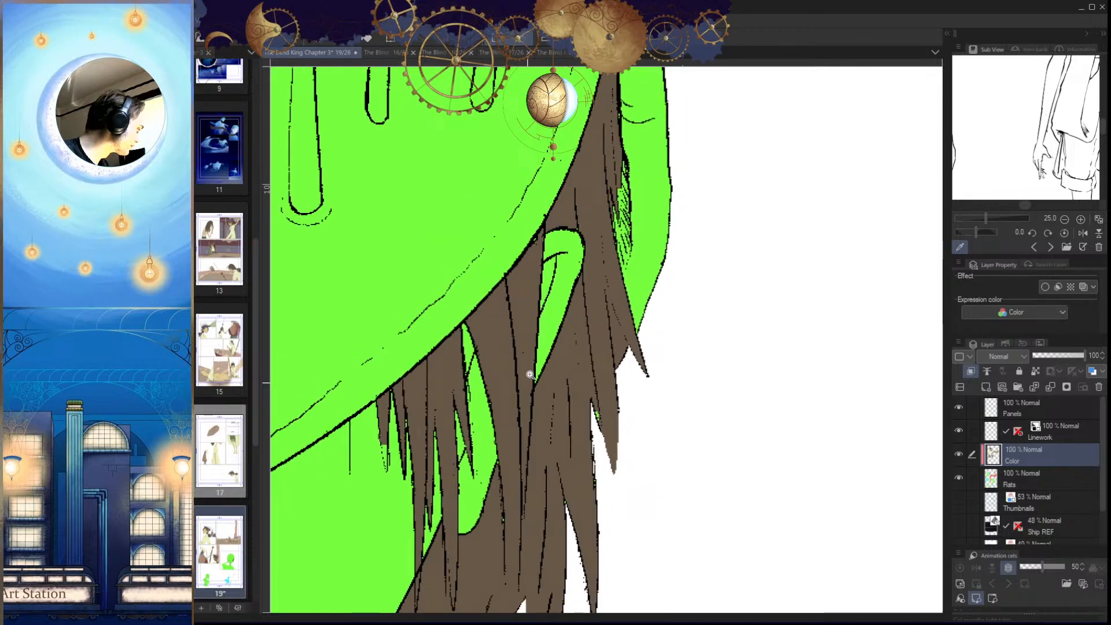
# Step: Examine the hair around the ear and along the mask's side for spots missing the brown colour
pyautogui.moveTo(539, 255); pyautogui.dragTo(587, 253)
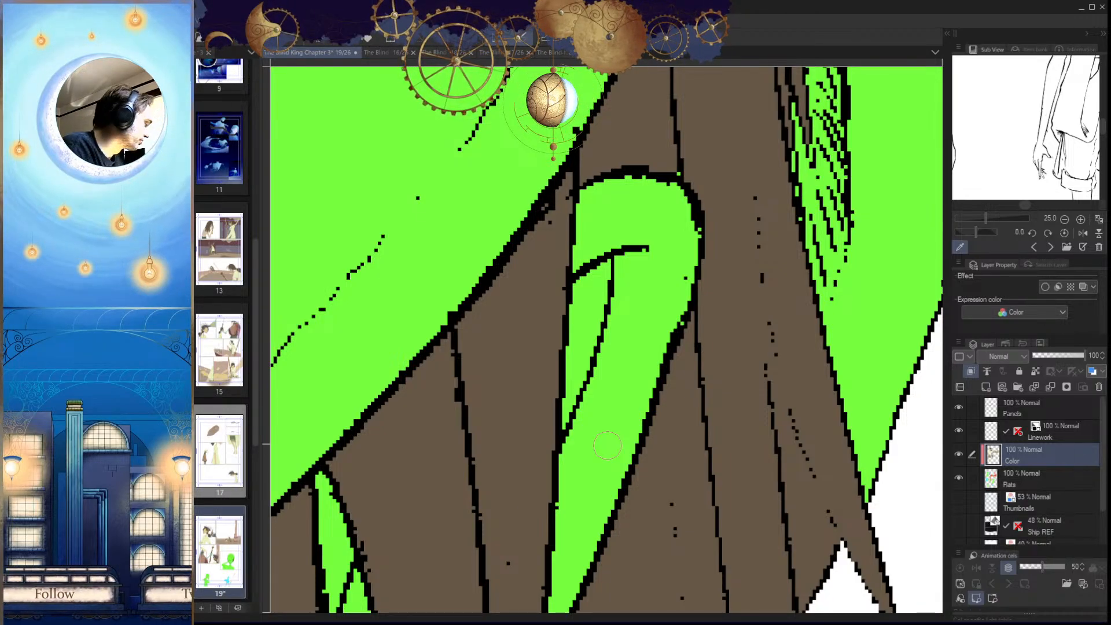
pyautogui.scroll(-3, 675, 462)
pyautogui.scroll(4, 640, 414)
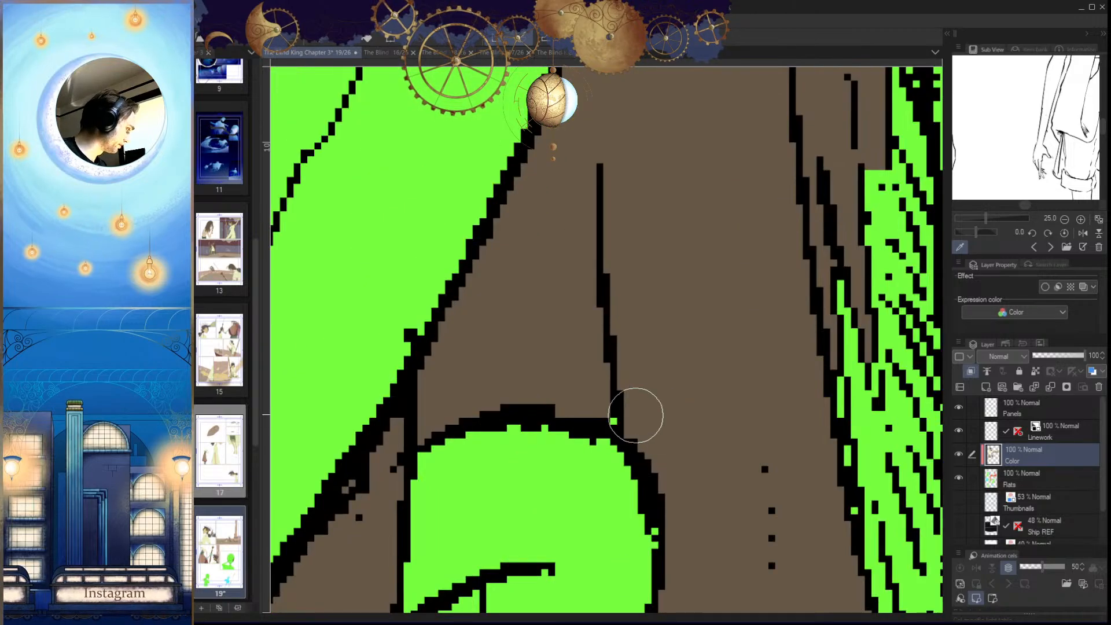
pyautogui.scroll(-3, 662, 486)
pyautogui.scroll(3, 630, 397)
pyautogui.scroll(-3, 658, 409)
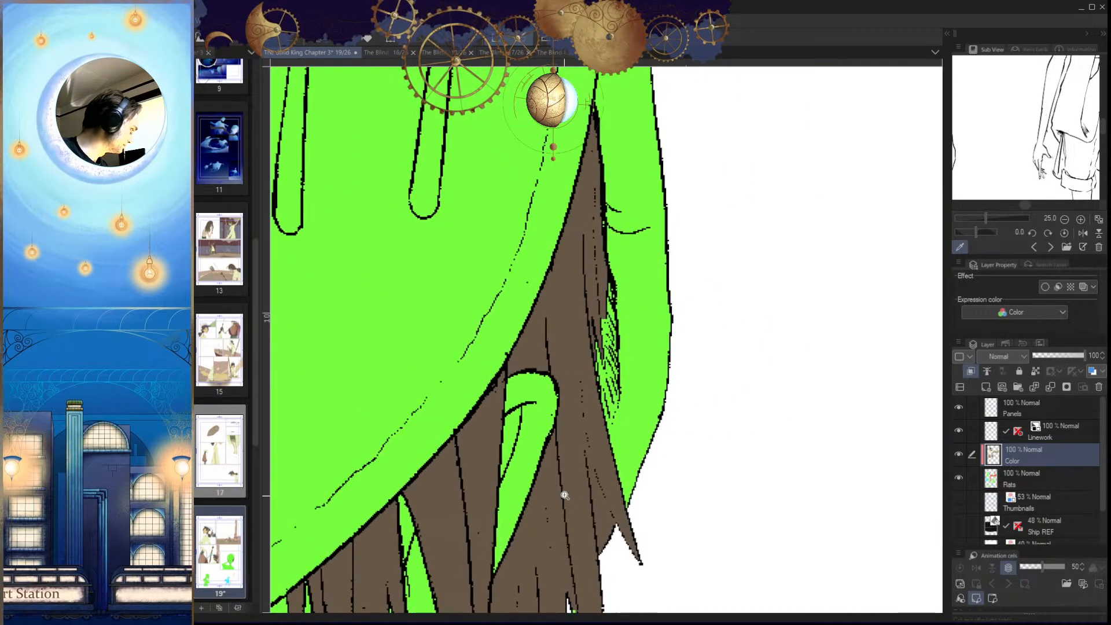
pyautogui.scroll(-3, 631, 485)
pyautogui.scroll(4, 648, 440)
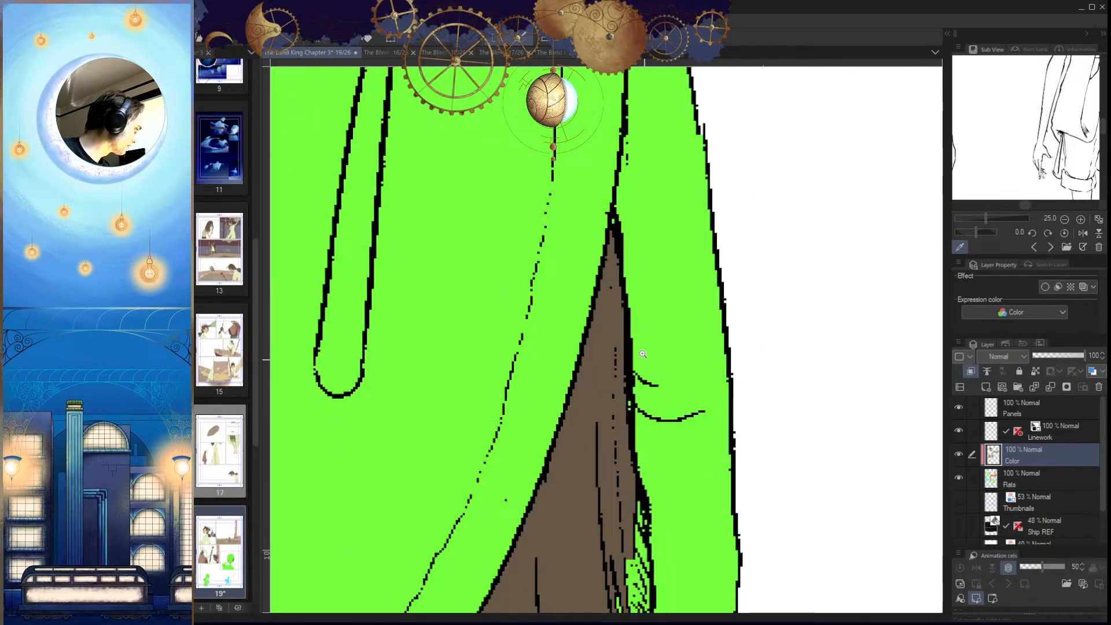
pyautogui.scroll(-3, 629, 404)
pyautogui.scroll(3, 630, 417)
pyautogui.scroll(-3, 633, 428)
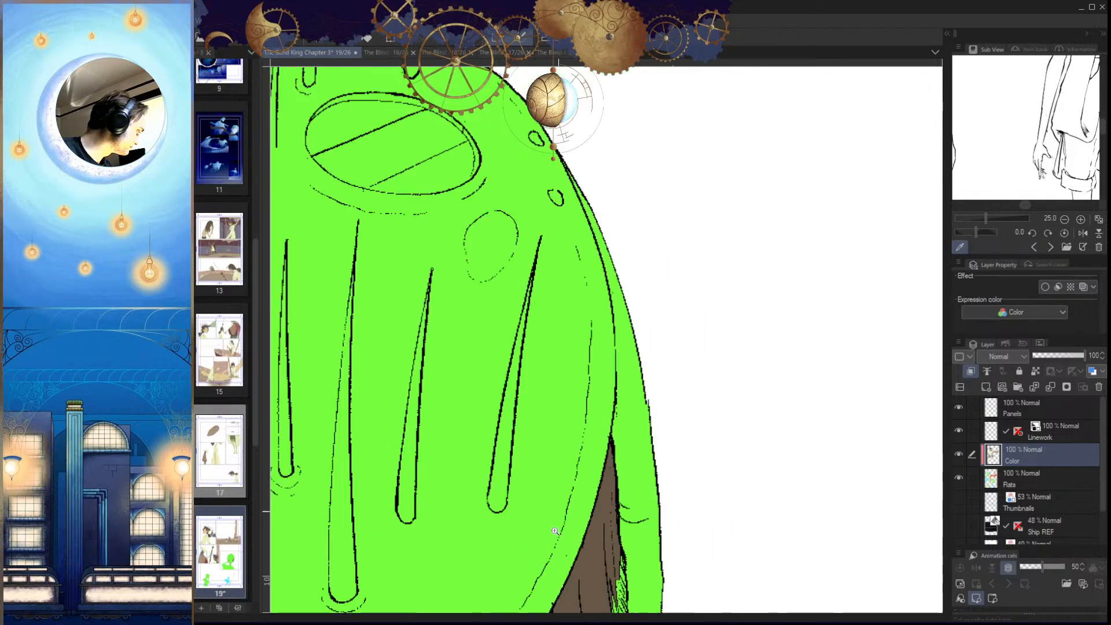
pyautogui.scroll(2, 632, 428)
pyautogui.scroll(2, 613, 463)
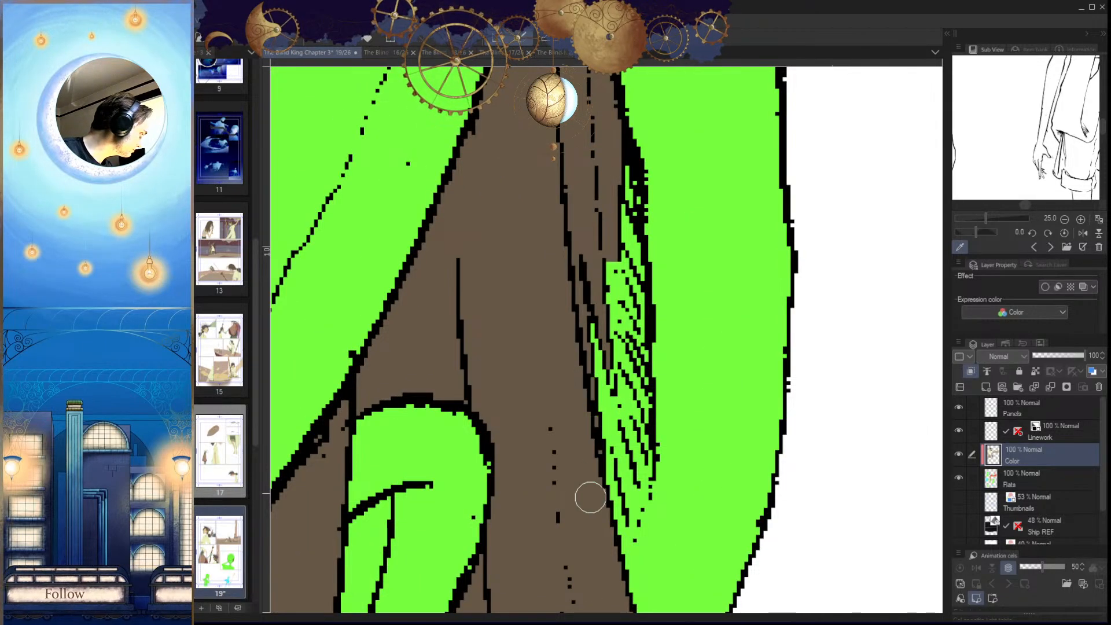
# Step: Touch up the outer hair strand below the ear, covering the stray green pixels near its tip with brown
pyautogui.scroll(-3, 586, 495)
pyautogui.scroll(3, 652, 488)
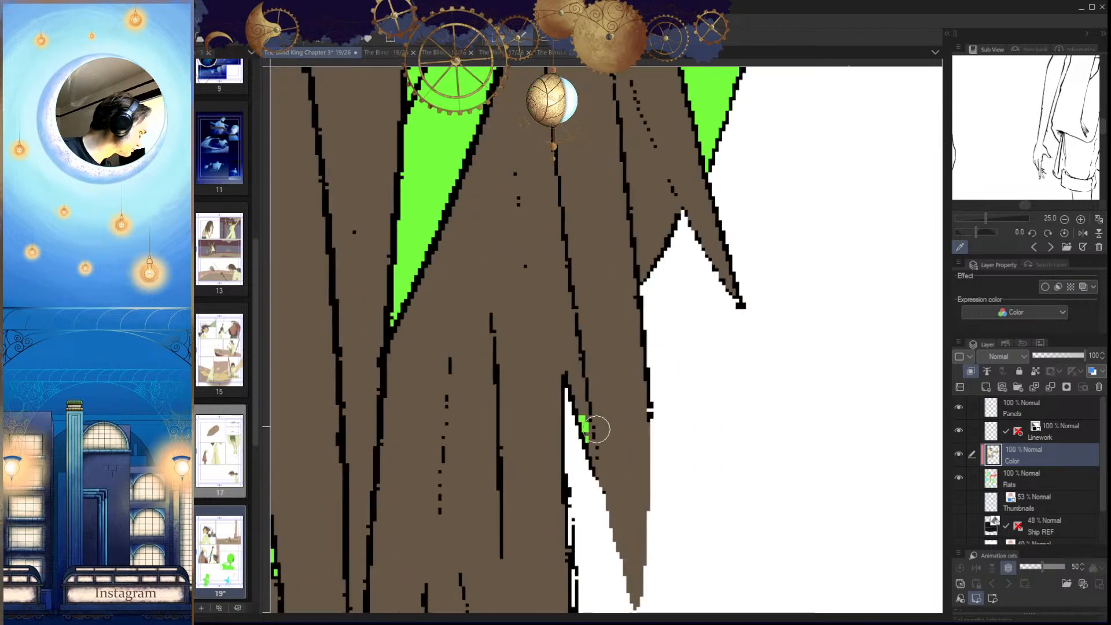
pyautogui.scroll(-2, 627, 499)
pyautogui.scroll(1, 628, 494)
pyautogui.scroll(-2, 628, 494)
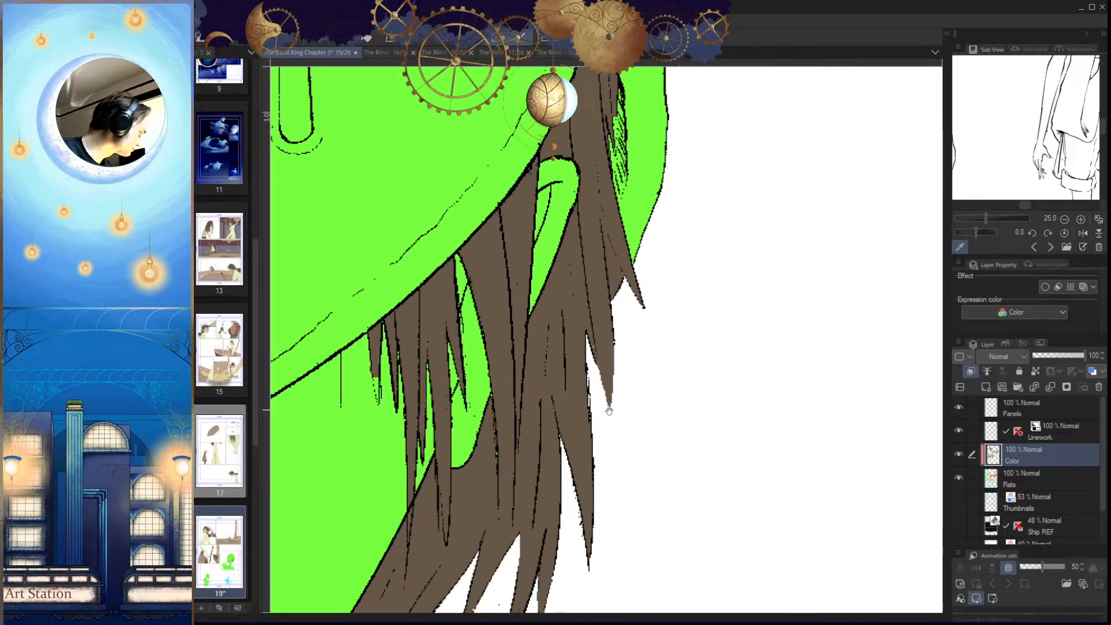
pyautogui.scroll(2, 597, 449)
pyautogui.scroll(1, 596, 448)
pyautogui.scroll(2, 594, 451)
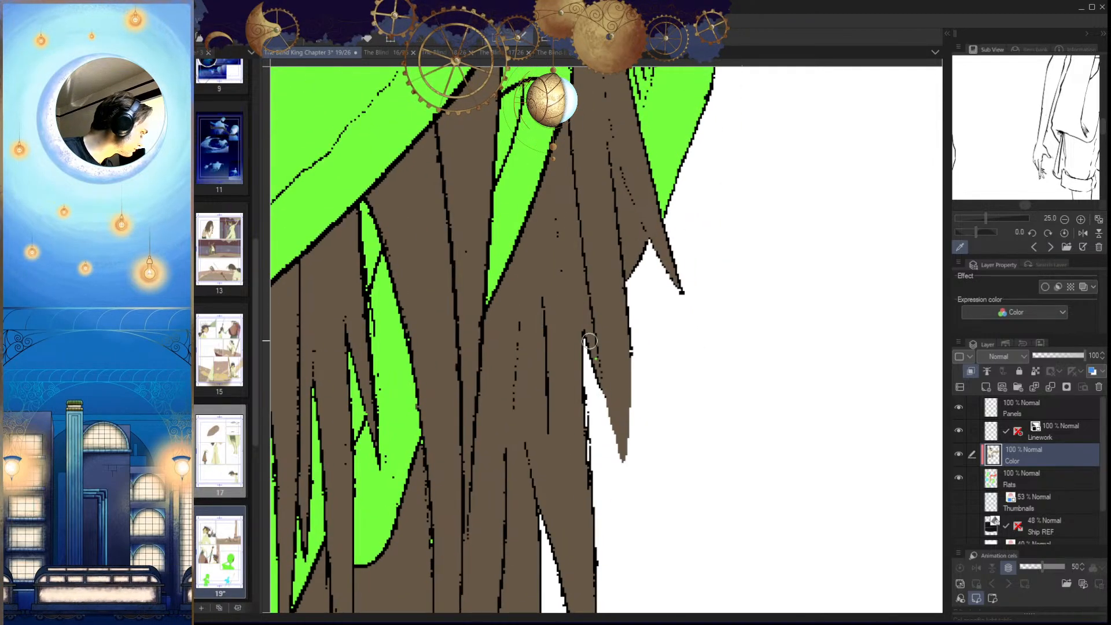
# Step: Refine the brown on the short strands under the mask's edge and clean the colour spilling past their outlines
pyautogui.moveTo(607, 386); pyautogui.dragTo(682, 263)
pyautogui.moveTo(515, 415); pyautogui.dragTo(509, 339)
pyautogui.moveTo(519, 226)
pyautogui.mouseDown()
pyautogui.moveTo(525, 473)
pyautogui.moveTo(595, 529)
pyautogui.moveTo(621, 397)
pyautogui.moveTo(588, 347)
pyautogui.moveTo(540, 339)
pyautogui.mouseUp()
pyautogui.moveTo(510, 282); pyautogui.dragTo(527, 423)
pyautogui.moveTo(523, 364); pyautogui.dragTo(525, 409)
pyautogui.moveTo(507, 326); pyautogui.dragTo(524, 404)
pyautogui.moveTo(527, 327); pyautogui.dragTo(524, 370)
pyautogui.moveTo(502, 372); pyautogui.dragTo(515, 417)
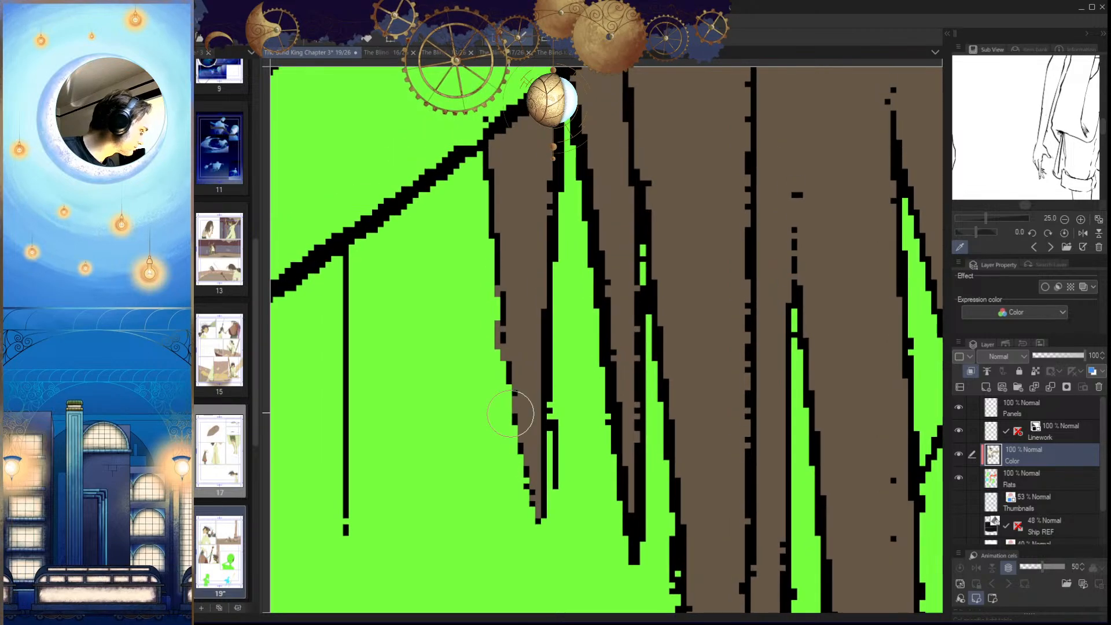
pyautogui.moveTo(498, 303); pyautogui.dragTo(502, 439)
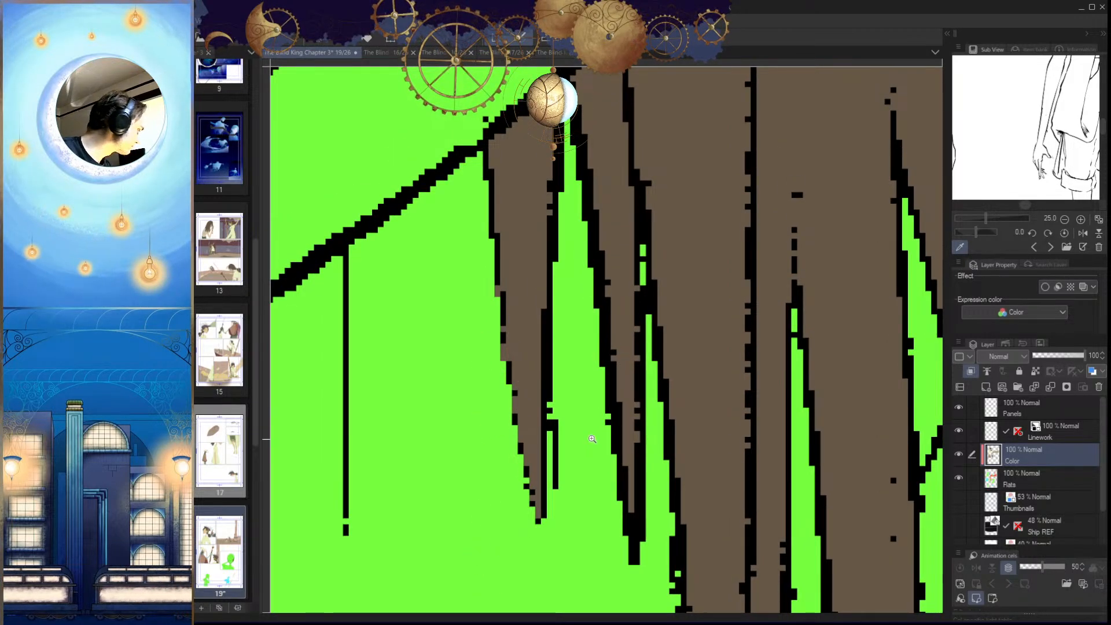
# Step: Start colouring the loose strands under the mask's opposite edge by painting the first long strand dark brown
pyautogui.moveTo(586, 444); pyautogui.dragTo(417, 463)
pyautogui.moveTo(612, 524); pyautogui.dragTo(644, 490)
pyautogui.moveTo(408, 399); pyautogui.dragTo(485, 433)
pyautogui.moveTo(405, 301); pyautogui.dragTo(347, 371)
pyautogui.moveTo(519, 499); pyautogui.dragTo(419, 466)
pyautogui.moveTo(364, 361)
pyautogui.mouseDown()
pyautogui.moveTo(409, 399)
pyautogui.moveTo(387, 394)
pyautogui.mouseUp()
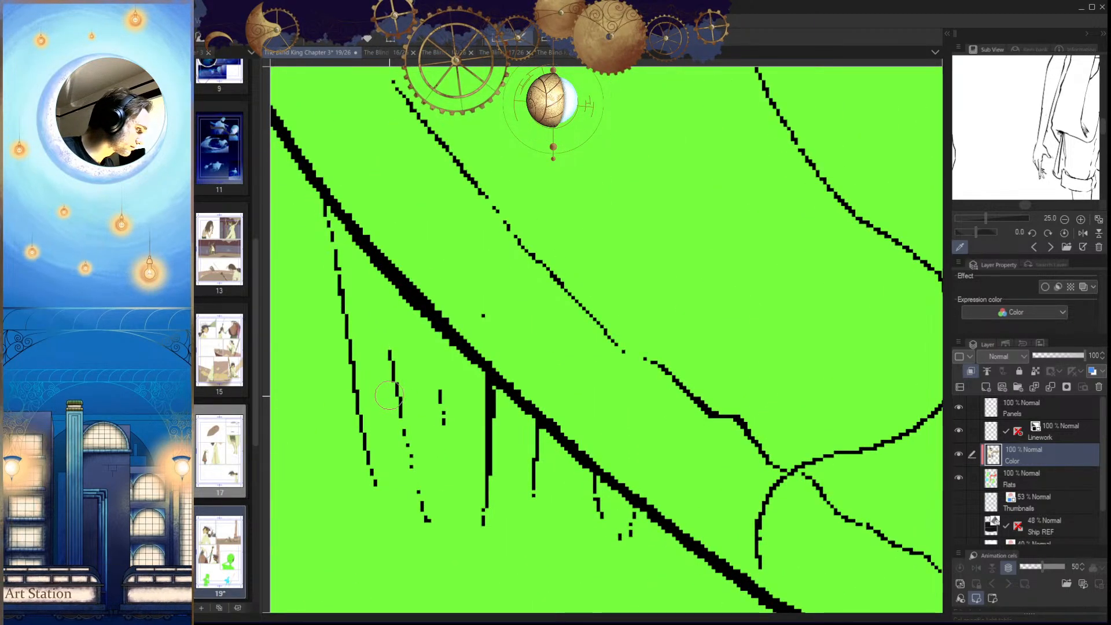
pyautogui.moveTo(387, 289)
pyautogui.mouseDown()
pyautogui.moveTo(378, 460)
pyautogui.moveTo(382, 502)
pyautogui.mouseUp()
pyautogui.moveTo(330, 208); pyautogui.dragTo(375, 452)
pyautogui.moveTo(346, 295)
pyautogui.mouseDown()
pyautogui.moveTo(370, 458)
pyautogui.moveTo(363, 355)
pyautogui.moveTo(348, 303)
pyautogui.moveTo(374, 452)
pyautogui.mouseUp()
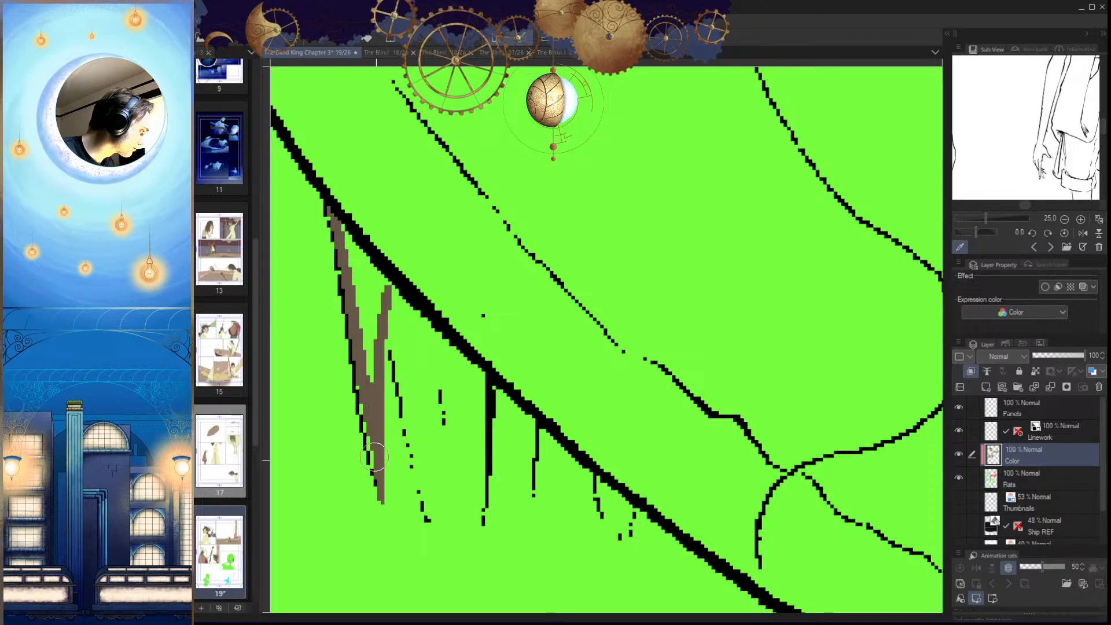
pyautogui.moveTo(342, 232); pyautogui.dragTo(379, 275)
# Step: Widen the first strand's brown up to the mask's edge, checking the shape with the canvas view flipped
pyautogui.press('h')
pyautogui.moveTo(851, 313)
pyautogui.mouseDown()
pyautogui.moveTo(734, 365)
pyautogui.moveTo(639, 289)
pyautogui.mouseUp()
pyautogui.moveTo(639, 290); pyautogui.dragTo(673, 312)
pyautogui.moveTo(657, 197); pyautogui.dragTo(620, 347)
pyautogui.moveTo(628, 267); pyautogui.dragTo(618, 367)
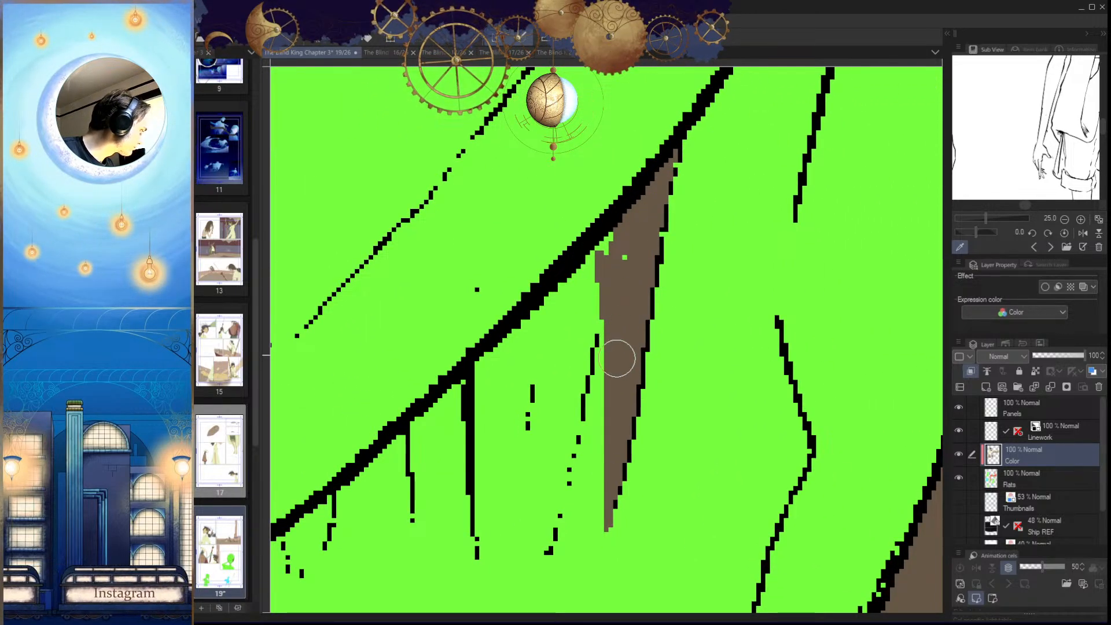
pyautogui.moveTo(620, 247)
pyautogui.mouseDown()
pyautogui.moveTo(596, 302)
pyautogui.moveTo(629, 253)
pyautogui.moveTo(614, 346)
pyautogui.moveTo(594, 280)
pyautogui.moveTo(573, 508)
pyautogui.moveTo(597, 366)
pyautogui.moveTo(562, 323)
pyautogui.mouseUp()
pyautogui.press('h')
pyautogui.moveTo(603, 319)
pyautogui.mouseDown()
pyautogui.moveTo(602, 243)
pyautogui.moveTo(576, 264)
pyautogui.mouseUp()
pyautogui.press('h')
pyautogui.moveTo(587, 351)
pyautogui.mouseDown()
pyautogui.moveTo(601, 359)
pyautogui.moveTo(554, 342)
pyautogui.mouseUp()
pyautogui.moveTo(486, 268); pyautogui.dragTo(501, 492)
# Step: Paint the second hair strand under the mask's edge dark brown and join it to the first strand
pyautogui.press('h')
pyautogui.moveTo(539, 506); pyautogui.dragTo(391, 493)
pyautogui.moveTo(569, 326); pyautogui.dragTo(567, 465)
pyautogui.moveTo(570, 243); pyautogui.dragTo(566, 463)
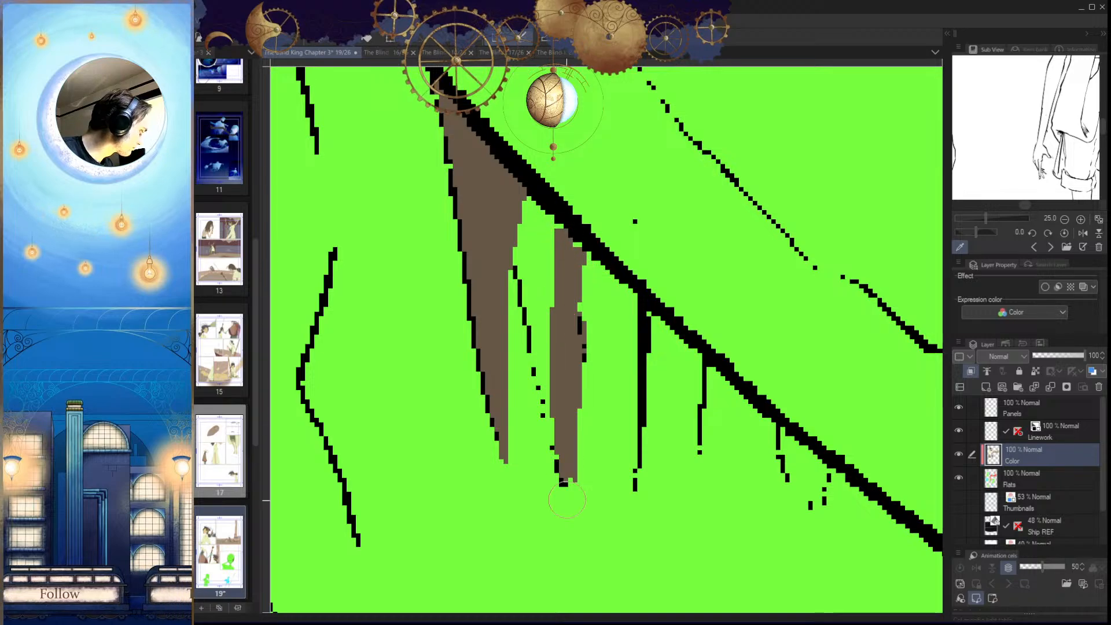
pyautogui.moveTo(561, 362); pyautogui.dragTo(523, 427)
pyautogui.moveTo(484, 282); pyautogui.dragTo(527, 524)
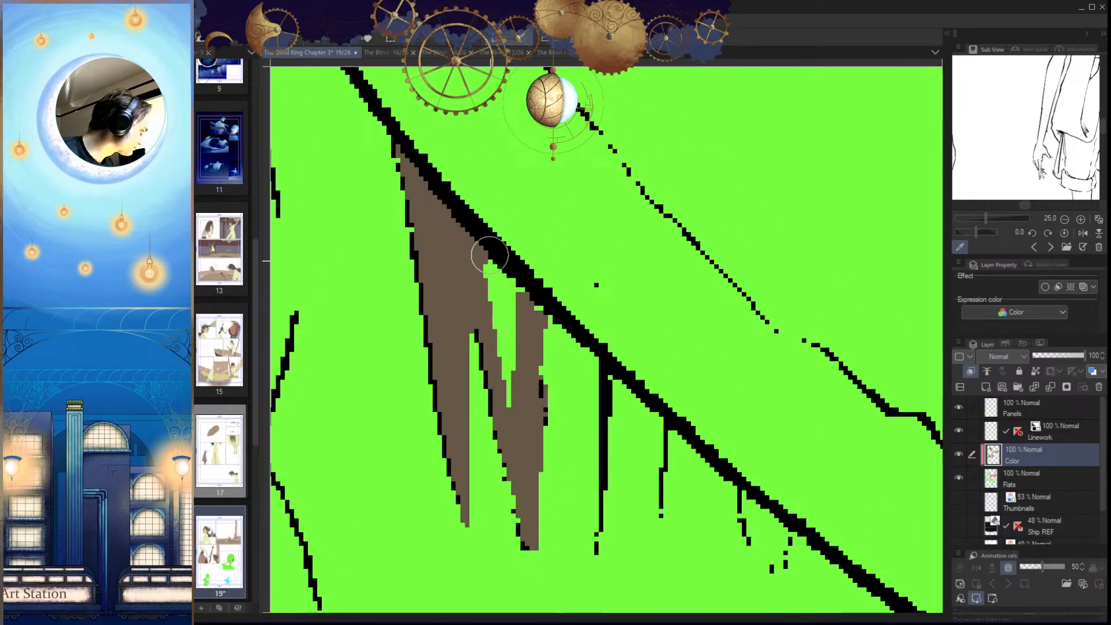
pyautogui.moveTo(489, 251); pyautogui.dragTo(505, 389)
pyautogui.moveTo(530, 300); pyautogui.dragTo(506, 327)
# Step: Paint the third hair strand against the thick vertical line dark brown, redoing the stroke until it tapers cleanly
pyautogui.press('h')
pyautogui.scroll(-3, 570, 440)
pyautogui.scroll(4, 585, 463)
pyautogui.moveTo(622, 264); pyautogui.dragTo(573, 472)
pyautogui.hotkey('ctrl', 'z')
pyautogui.moveTo(629, 250); pyautogui.dragTo(571, 496)
pyautogui.hotkey('ctrl', 'z')
pyautogui.moveTo(629, 249); pyautogui.dragTo(565, 502)
pyautogui.moveTo(577, 454)
pyautogui.mouseDown()
pyautogui.moveTo(563, 492)
pyautogui.moveTo(615, 283)
pyautogui.moveTo(586, 390)
pyautogui.mouseUp()
pyautogui.moveTo(624, 303)
pyautogui.mouseDown()
pyautogui.moveTo(592, 290)
pyautogui.moveTo(566, 303)
pyautogui.moveTo(580, 292)
pyautogui.mouseUp()
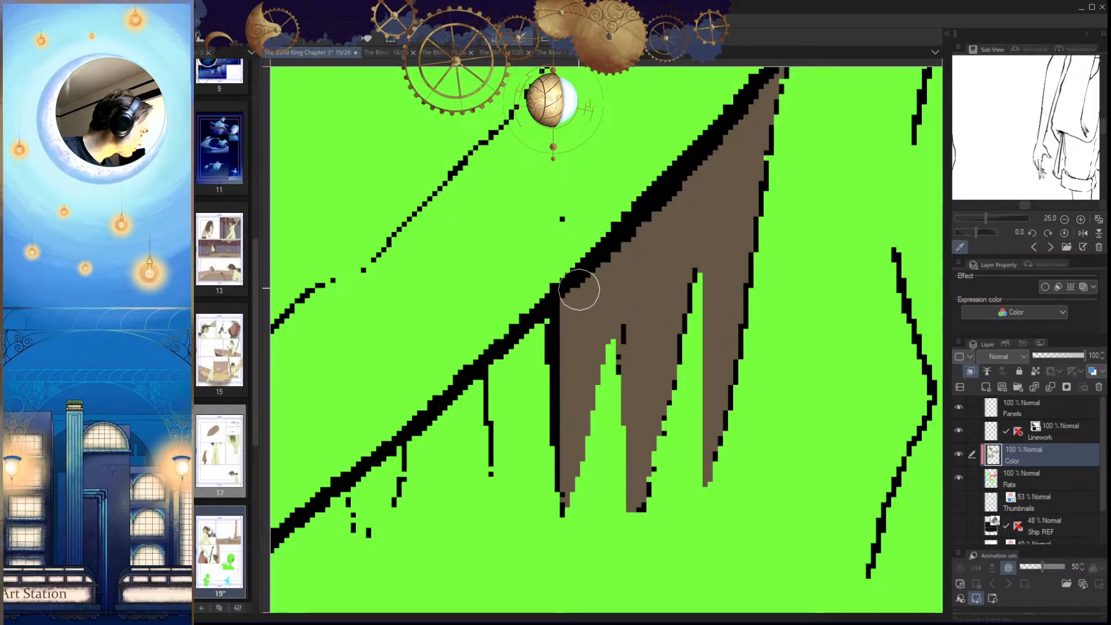
# Step: Paint the remaining short strands under the mask's edge dark brown, restore the flipped view and save the page
pyautogui.moveTo(506, 357)
pyautogui.mouseDown()
pyautogui.moveTo(495, 373)
pyautogui.moveTo(519, 430)
pyautogui.mouseUp()
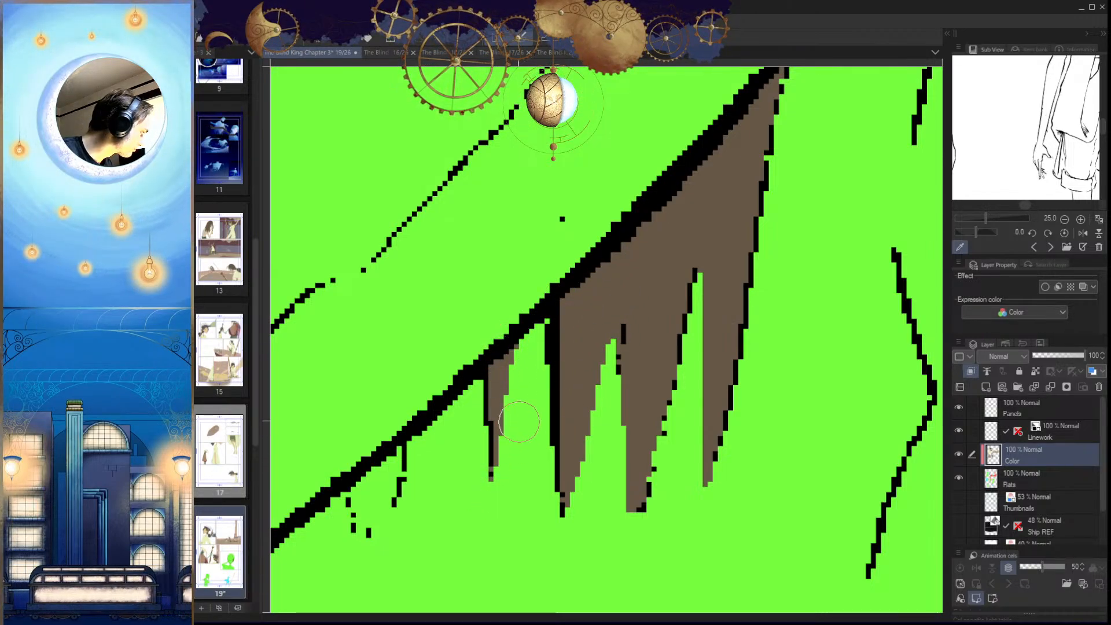
pyautogui.moveTo(424, 427); pyautogui.dragTo(411, 478)
pyautogui.moveTo(481, 499); pyautogui.dragTo(405, 509)
pyautogui.press('h')
pyautogui.moveTo(682, 504)
pyautogui.mouseDown()
pyautogui.moveTo(631, 522)
pyautogui.moveTo(596, 518)
pyautogui.moveTo(624, 509)
pyautogui.mouseUp()
pyautogui.hotkey('ctrl', 's')
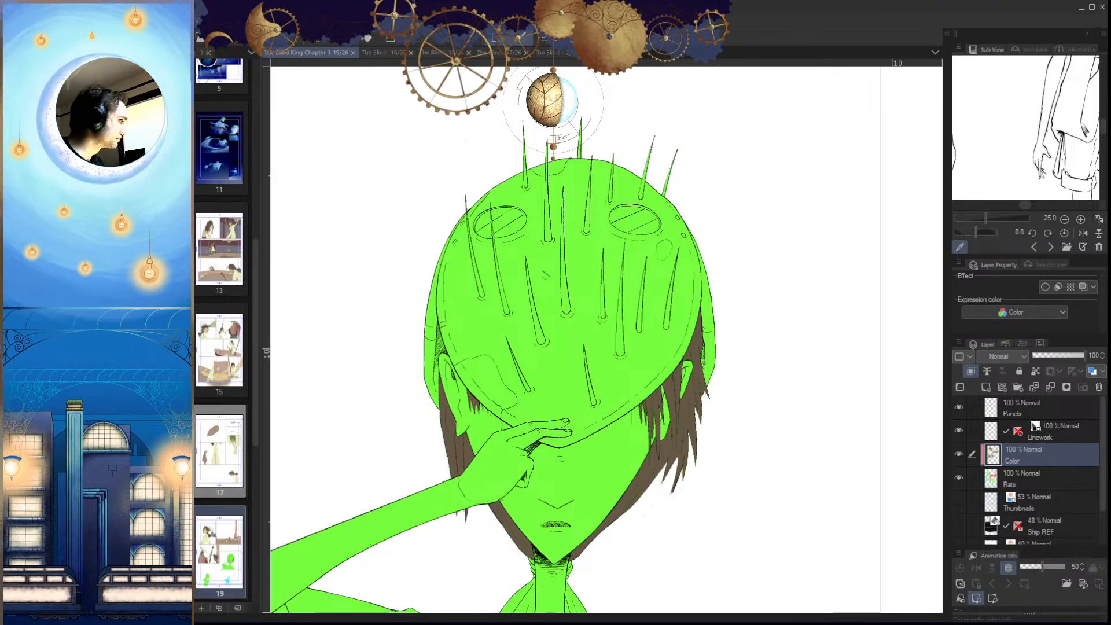
# Step: Touch up the loose hair strands beside the jaw and check the whole head within its panel
pyautogui.moveTo(621, 463); pyautogui.dragTo(614, 486)
pyautogui.moveTo(590, 423); pyautogui.dragTo(566, 510)
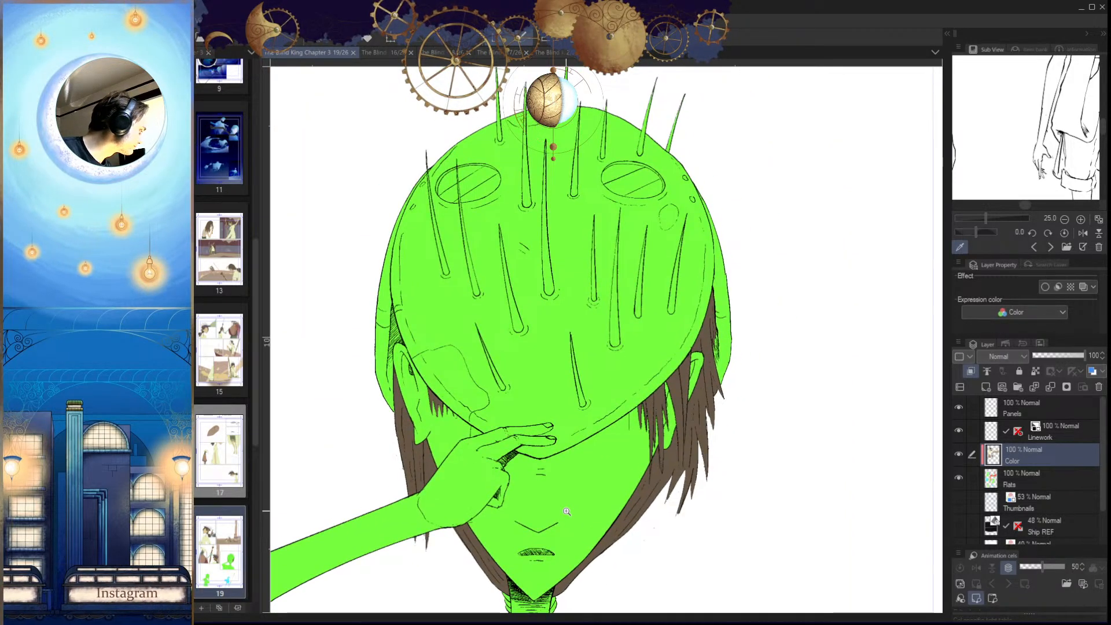
pyautogui.moveTo(681, 422); pyautogui.dragTo(718, 429)
pyautogui.moveTo(599, 397)
pyautogui.mouseDown()
pyautogui.moveTo(603, 335)
pyautogui.moveTo(606, 354)
pyautogui.moveTo(561, 432)
pyautogui.mouseUp()
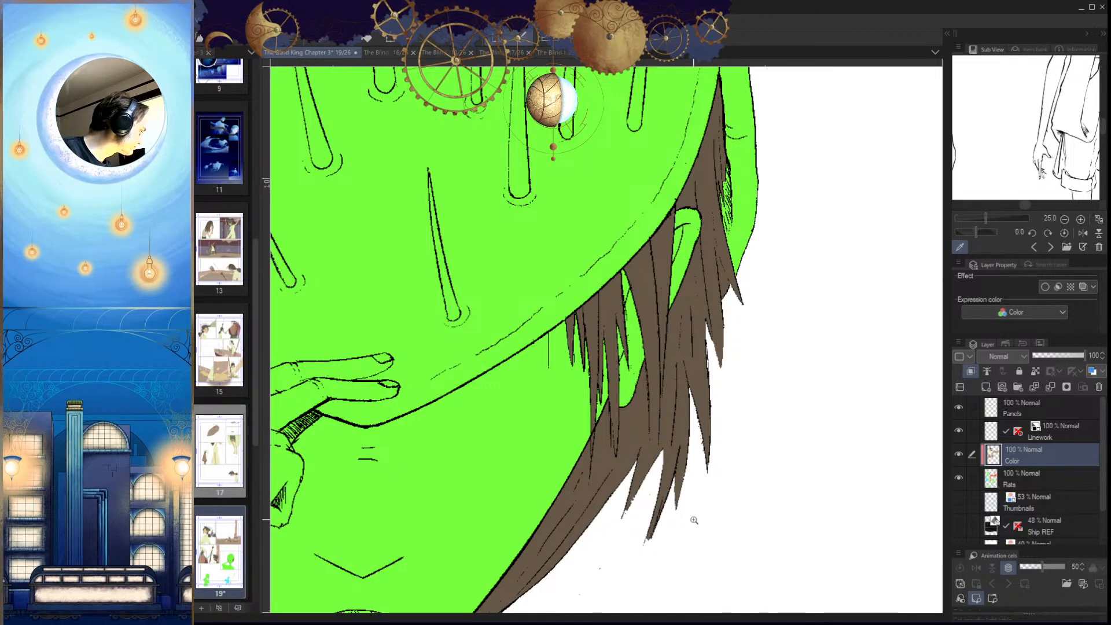
pyautogui.moveTo(681, 523); pyautogui.dragTo(677, 530)
pyautogui.moveTo(693, 357); pyautogui.dragTo(704, 443)
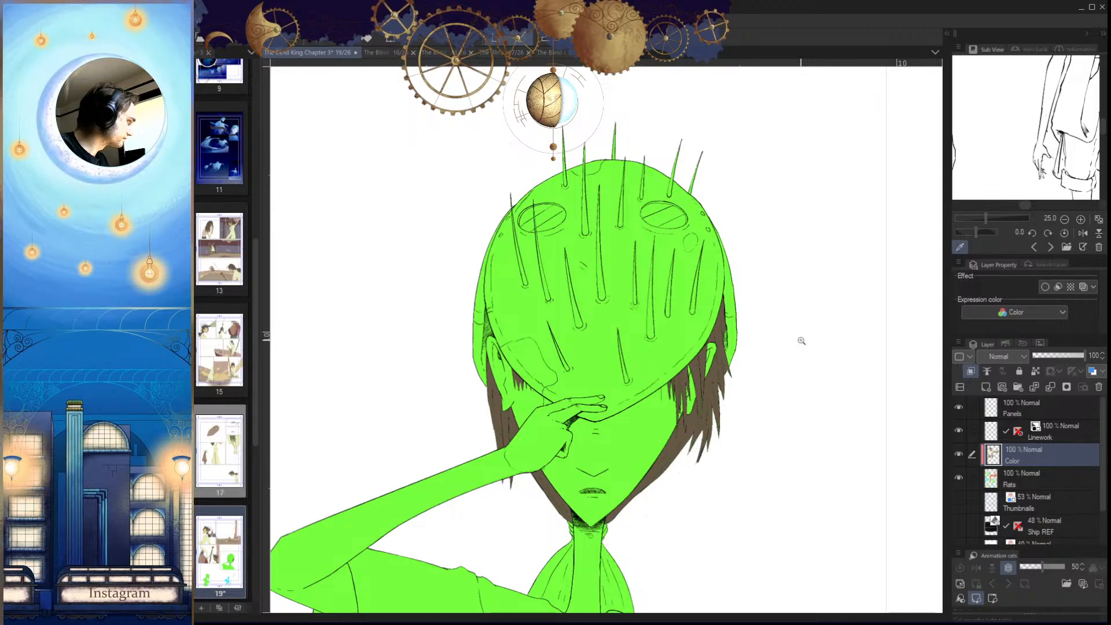
pyautogui.moveTo(649, 502); pyautogui.dragTo(548, 424)
pyautogui.moveTo(602, 478); pyautogui.dragTo(568, 440)
pyautogui.moveTo(548, 401); pyautogui.dragTo(669, 520)
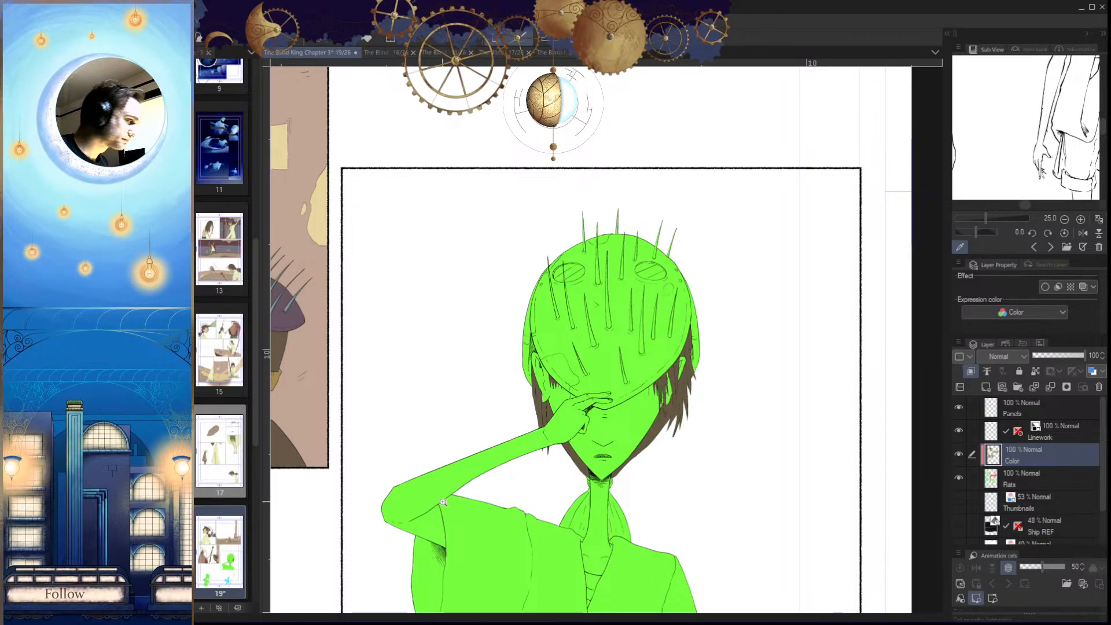
# Step: Select the ponytail section left of the neck, fill it with dark brown and clear the selection
pyautogui.moveTo(453, 429); pyautogui.dragTo(468, 462)
pyautogui.moveTo(468, 462); pyautogui.dragTo(456, 485)
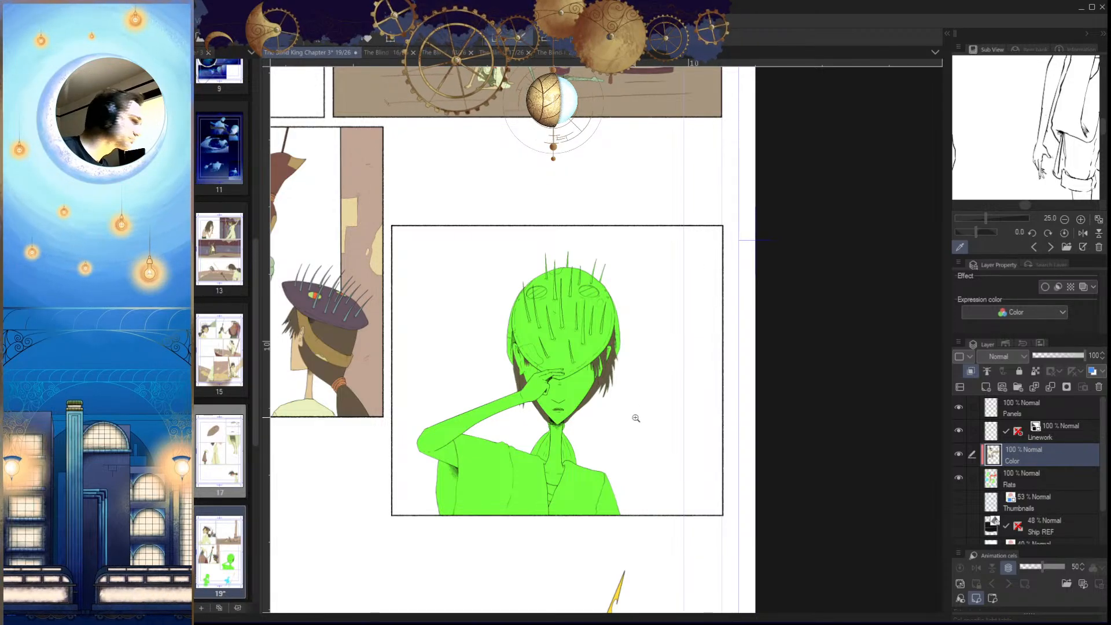
pyautogui.moveTo(639, 429); pyautogui.dragTo(628, 433)
pyautogui.moveTo(628, 433); pyautogui.dragTo(627, 377)
pyautogui.moveTo(578, 407)
pyautogui.mouseDown()
pyautogui.moveTo(593, 408)
pyautogui.moveTo(558, 376)
pyautogui.moveTo(561, 401)
pyautogui.moveTo(536, 387)
pyautogui.moveTo(564, 379)
pyautogui.moveTo(561, 279)
pyautogui.moveTo(604, 312)
pyautogui.moveTo(591, 385)
pyautogui.moveTo(521, 370)
pyautogui.mouseUp()
pyautogui.click(530, 397)
pyautogui.press('g')
pyautogui.click(530, 397)
pyautogui.hotkey('ctrl', 'd')
pyautogui.click(493, 370)
pyautogui.hotkey('alt', 'Delete')
pyautogui.hotkey('ctrl', 'd')
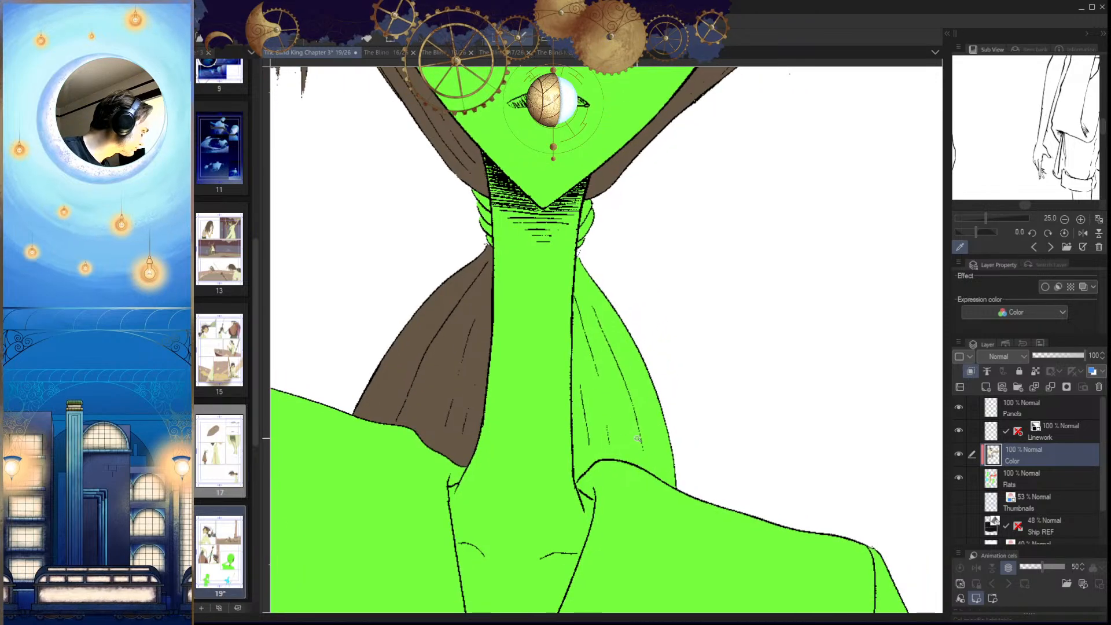
# Step: Fill the ponytail section right of the neck with dark brown and clear the selection
pyautogui.click(628, 445)
pyautogui.hotkey('alt', 'Delete')
pyautogui.hotkey('ctrl', 'd')
pyautogui.moveTo(635, 446); pyautogui.dragTo(589, 446)
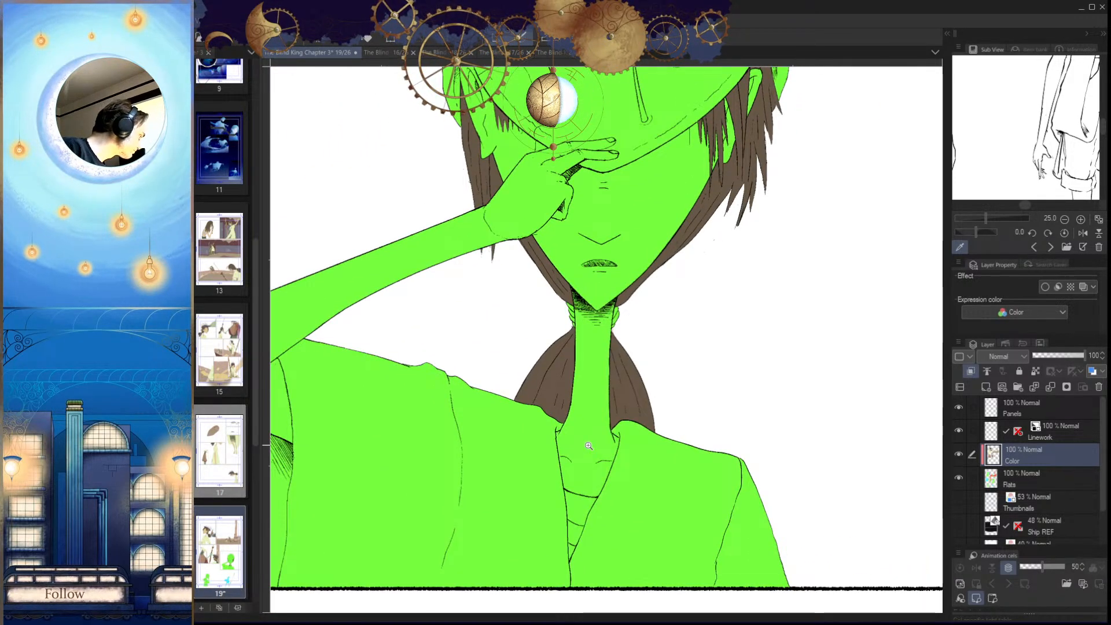
# Step: Touch up the green flat colour at the lower end of the hair tie beside the neck on the Flats layer
pyautogui.click(1036, 479)
pyautogui.moveTo(662, 354); pyautogui.dragTo(670, 390)
pyautogui.moveTo(618, 364)
pyautogui.mouseDown()
pyautogui.moveTo(690, 391)
pyautogui.moveTo(637, 303)
pyautogui.moveTo(621, 317)
pyautogui.moveTo(629, 281)
pyautogui.mouseUp()
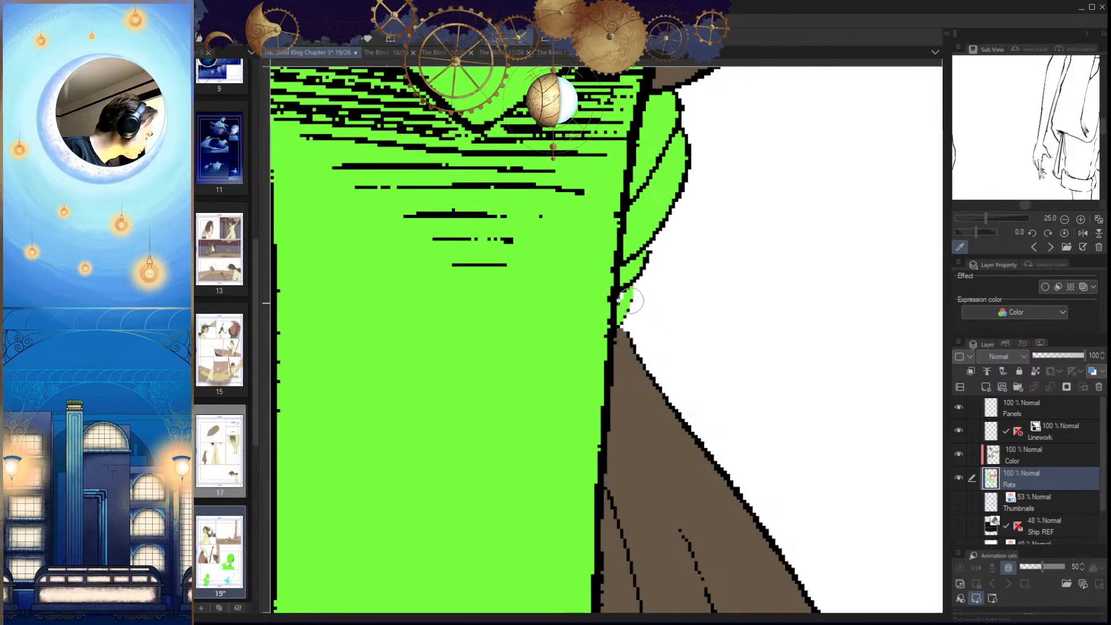
pyautogui.moveTo(674, 391); pyautogui.dragTo(607, 405)
pyautogui.moveTo(683, 501); pyautogui.dragTo(625, 502)
# Step: On the Color layer, paint the hair tie right of the neck orange, using the hair-tie colour from the first panel
pyautogui.click(1022, 456)
pyautogui.moveTo(782, 462); pyautogui.dragTo(702, 470)
pyautogui.scroll(3, 494, 267)
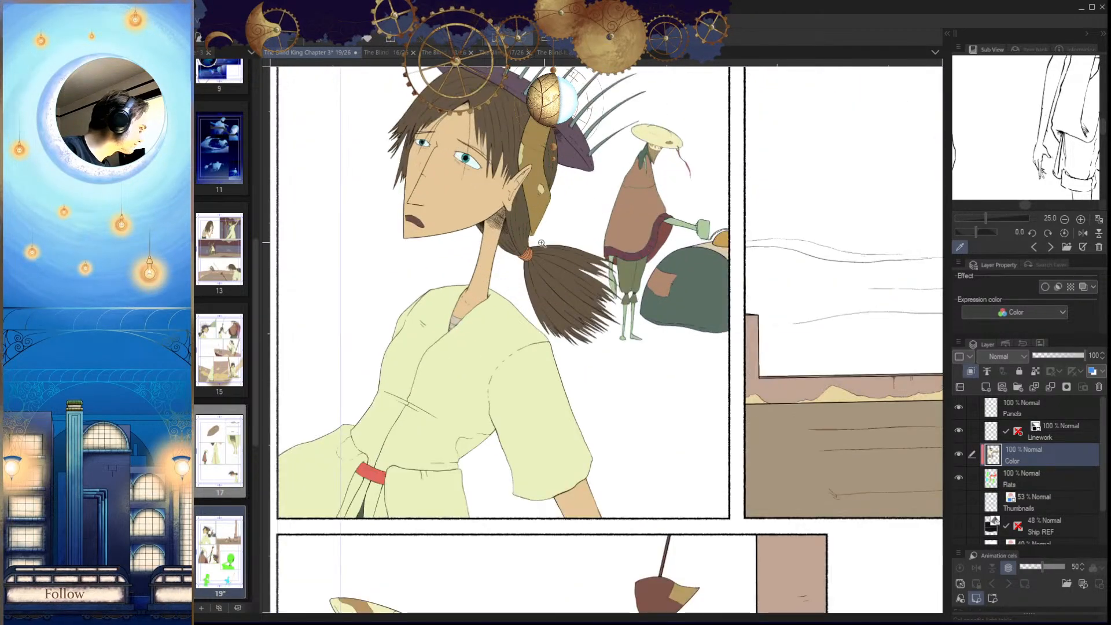
pyautogui.scroll(-5, 586, 357)
pyautogui.scroll(8, 637, 405)
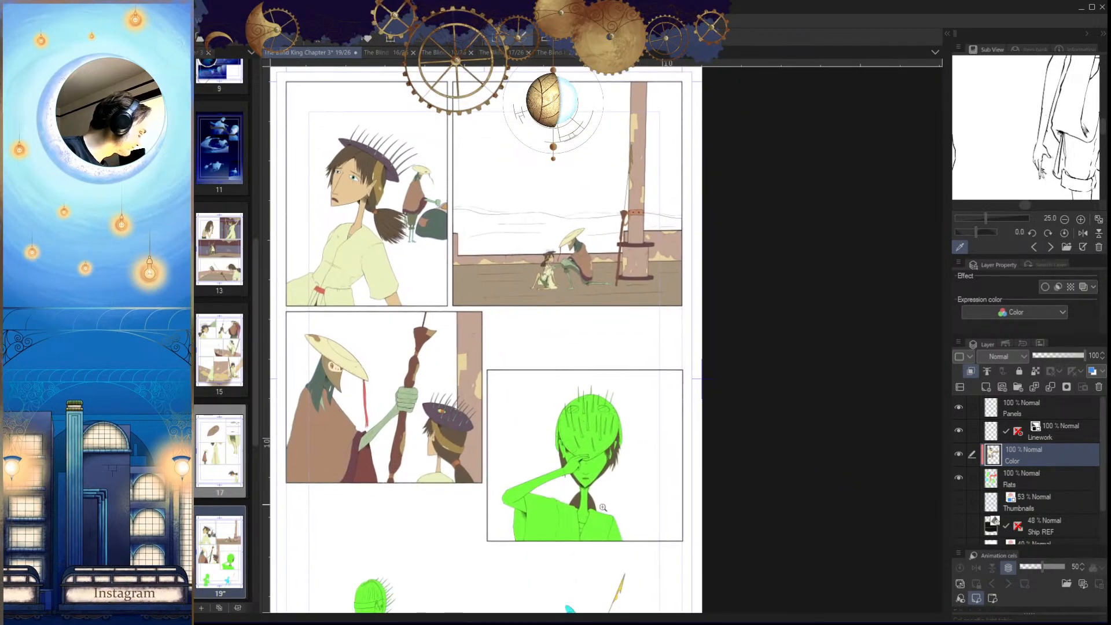
pyautogui.moveTo(653, 347); pyautogui.dragTo(626, 529)
pyautogui.scroll(2, 626, 529)
pyautogui.moveTo(584, 454); pyautogui.dragTo(587, 481)
pyautogui.moveTo(664, 330); pyautogui.dragTo(651, 391)
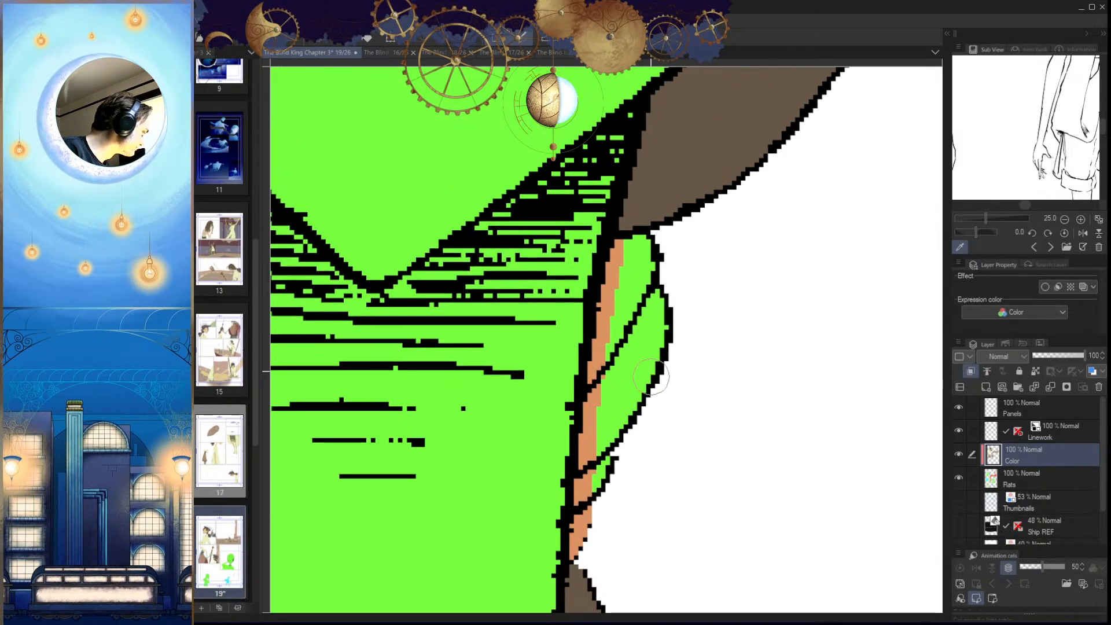
pyautogui.moveTo(624, 246)
pyautogui.mouseDown()
pyautogui.moveTo(668, 300)
pyautogui.moveTo(602, 480)
pyautogui.moveTo(665, 313)
pyautogui.mouseUp()
# Step: Flip the canvas view and paint the hair tie on the other side of the neck the same orange
pyautogui.scroll(-3, 654, 486)
pyautogui.moveTo(454, 461); pyautogui.dragTo(612, 438)
pyautogui.press('h')
pyautogui.scroll(2, 678, 401)
pyautogui.moveTo(678, 400); pyautogui.dragTo(579, 419)
pyautogui.moveTo(682, 286); pyautogui.dragTo(587, 536)
pyautogui.moveTo(655, 288)
pyautogui.mouseDown()
pyautogui.moveTo(608, 324)
pyautogui.moveTo(596, 504)
pyautogui.moveTo(651, 319)
pyautogui.mouseUp()
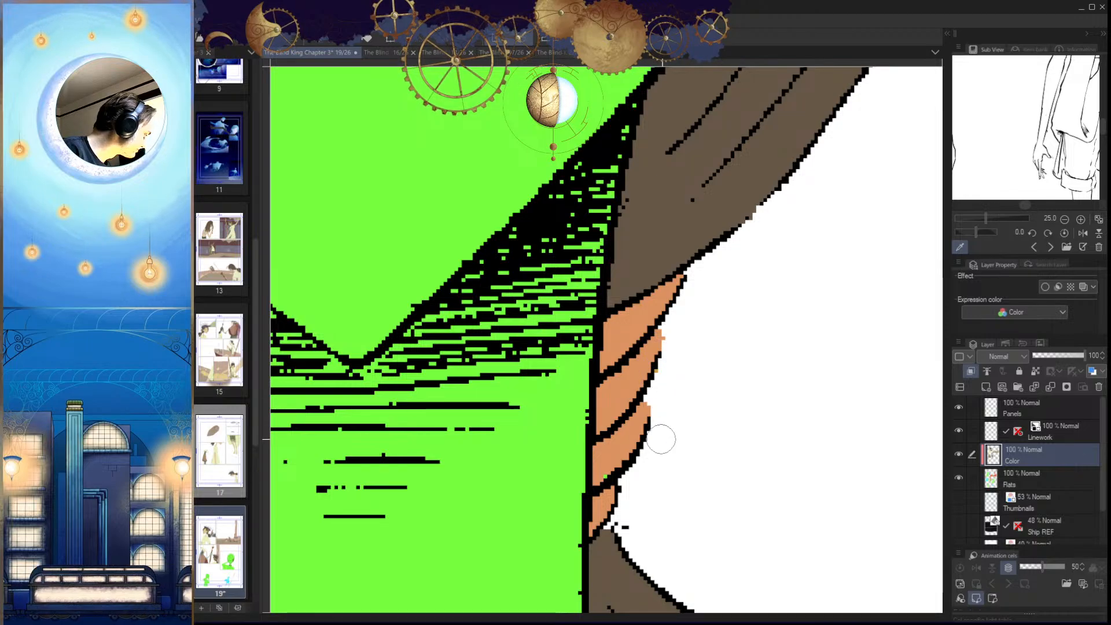
# Step: Fill the hat-covered character's face in the fourth panel with the tan skin colour from the neighbouring panel, then clear the selection
pyautogui.scroll(-5, 664, 442)
pyautogui.scroll(5, 666, 444)
pyautogui.scroll(-4, 619, 519)
pyautogui.scroll(-5, 606, 554)
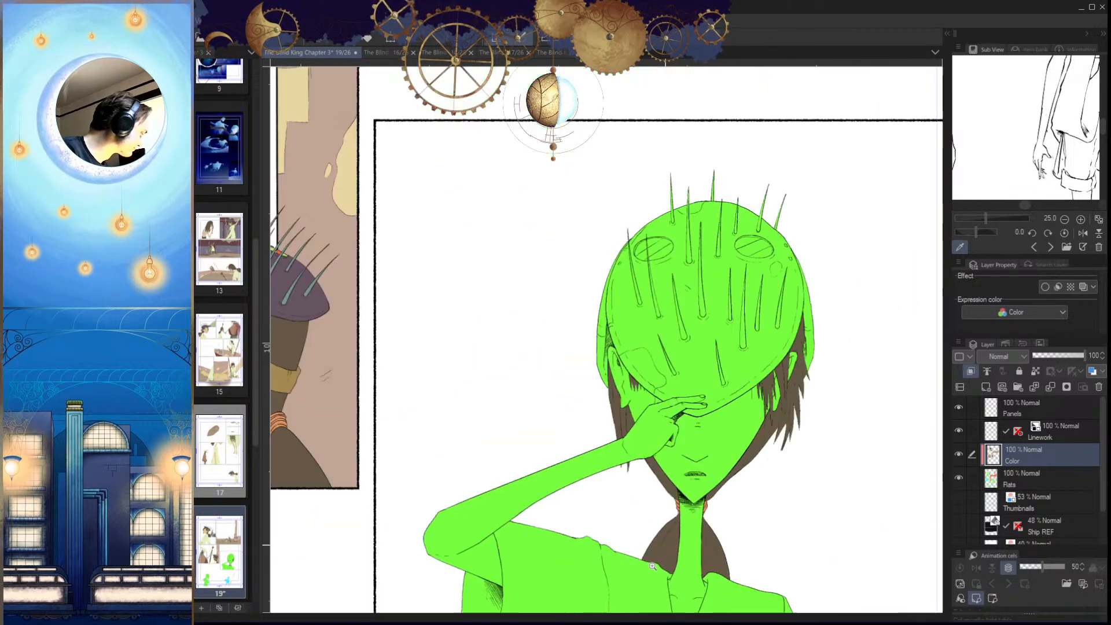
pyautogui.scroll(-2, 676, 457)
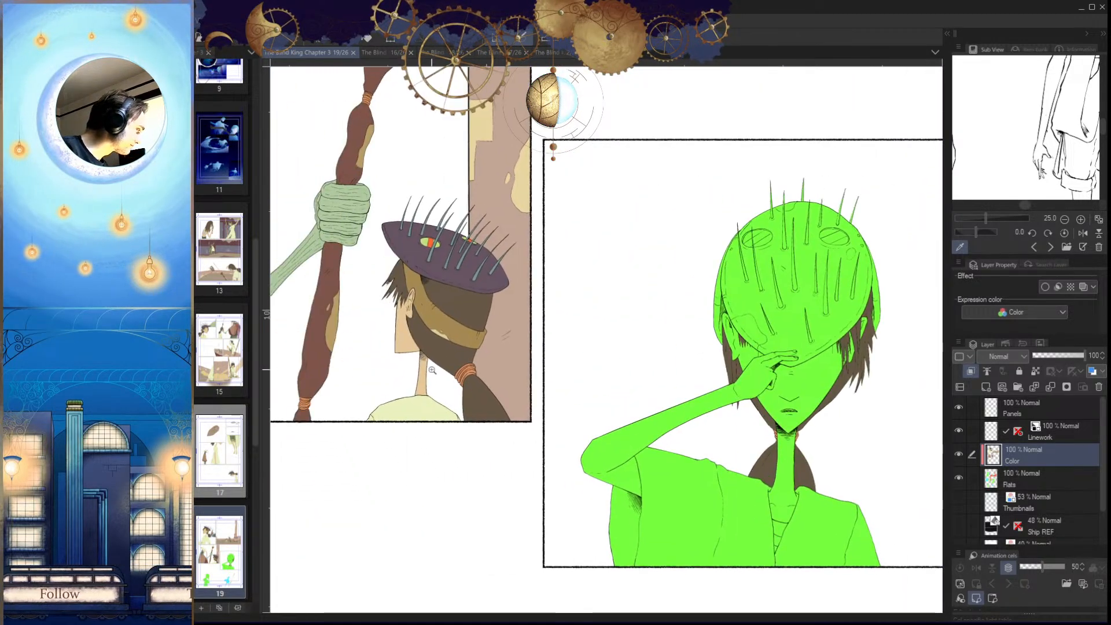
pyautogui.scroll(6, 432, 337)
pyautogui.scroll(-6, 540, 398)
pyautogui.scroll(6, 584, 418)
pyautogui.click(663, 425)
pyautogui.hotkey('ctrl', 'd')
pyautogui.moveTo(680, 459); pyautogui.dragTo(683, 480)
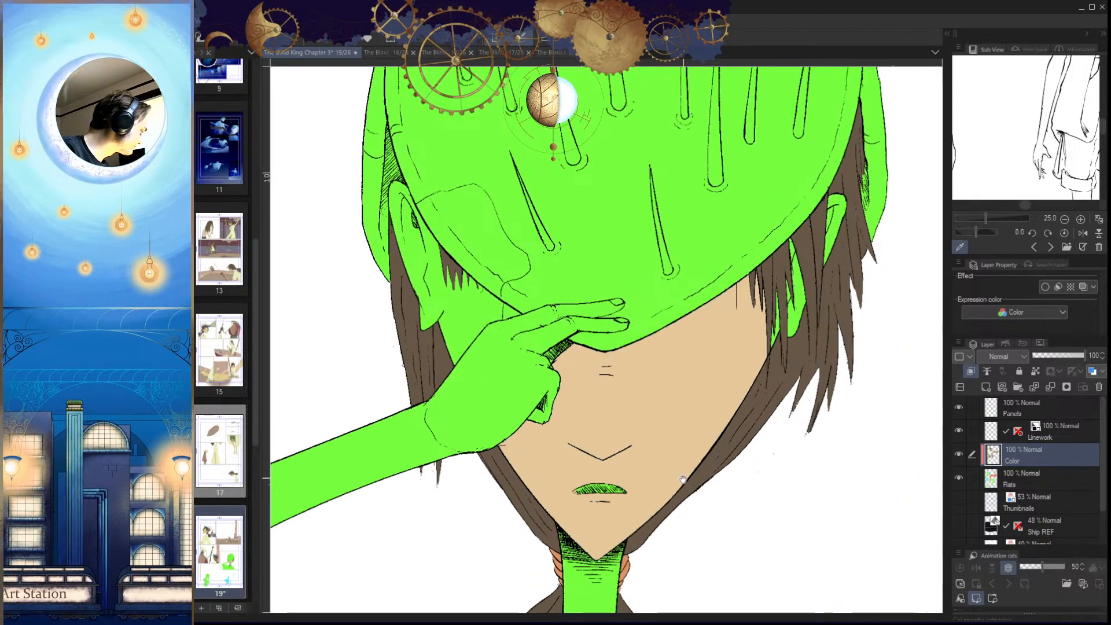
# Step: Fill the ear and cheek on the raised hand's side with tan skin colour and touch up gaps around the hair tips
pyautogui.scroll(3, 484, 320)
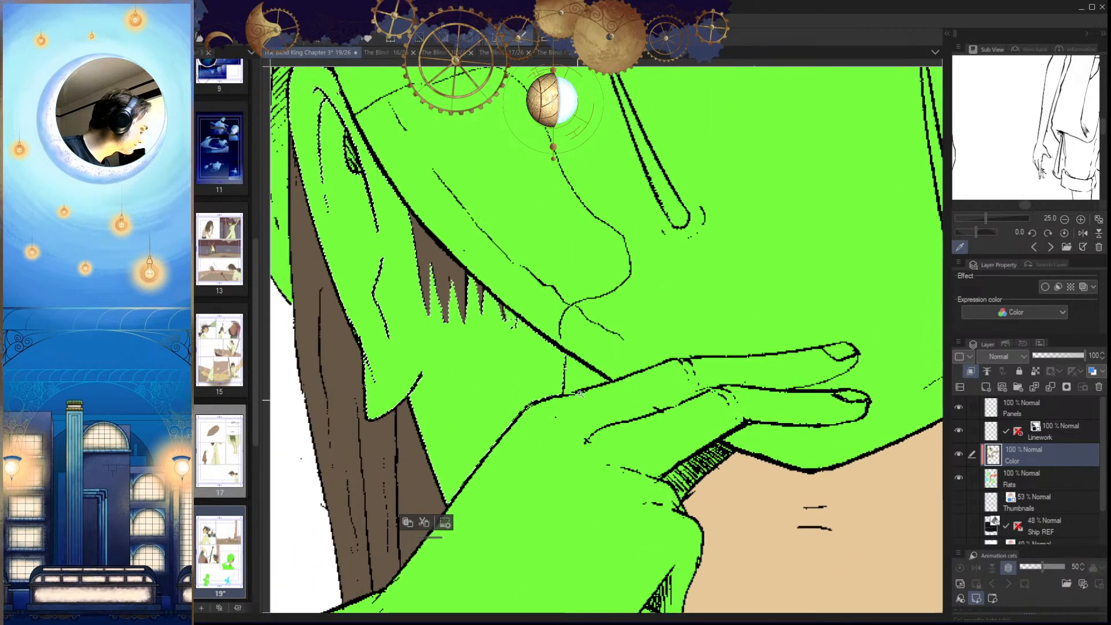
pyautogui.scroll(3, 521, 350)
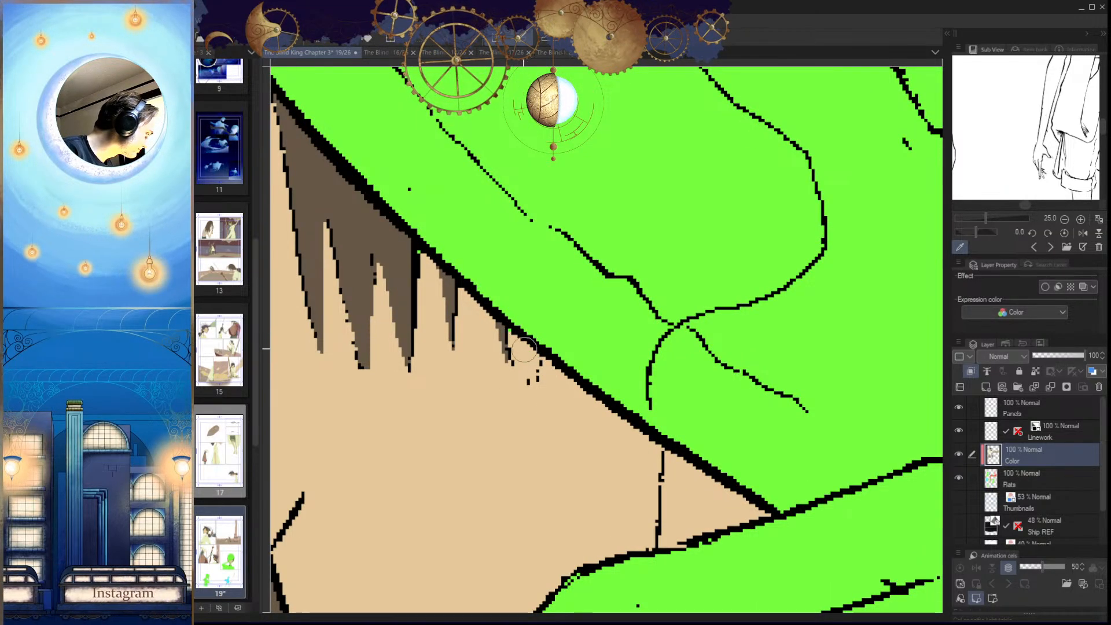
pyautogui.scroll(-4, 532, 354)
pyautogui.scroll(4, 510, 391)
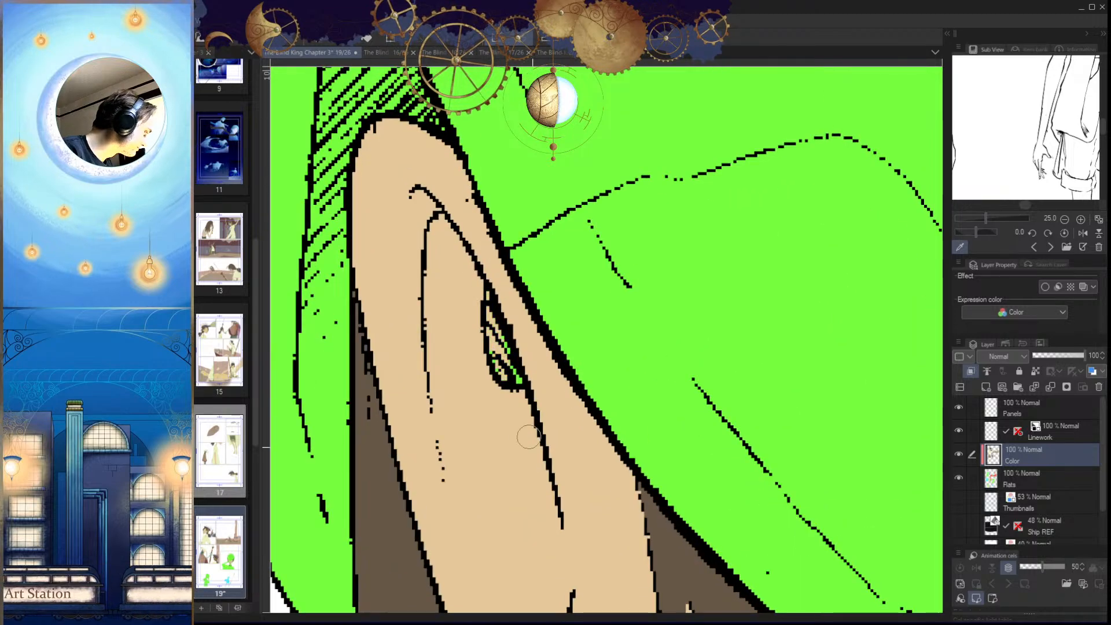
pyautogui.scroll(-4, 489, 324)
# Step: Outline the neck with a polyline selection, fill it with the tan skin colour and clear the selection
pyautogui.scroll(1, 682, 513)
pyautogui.scroll(2, 637, 481)
pyautogui.moveTo(588, 528); pyautogui.dragTo(554, 443)
pyautogui.moveTo(559, 490); pyautogui.dragTo(543, 409)
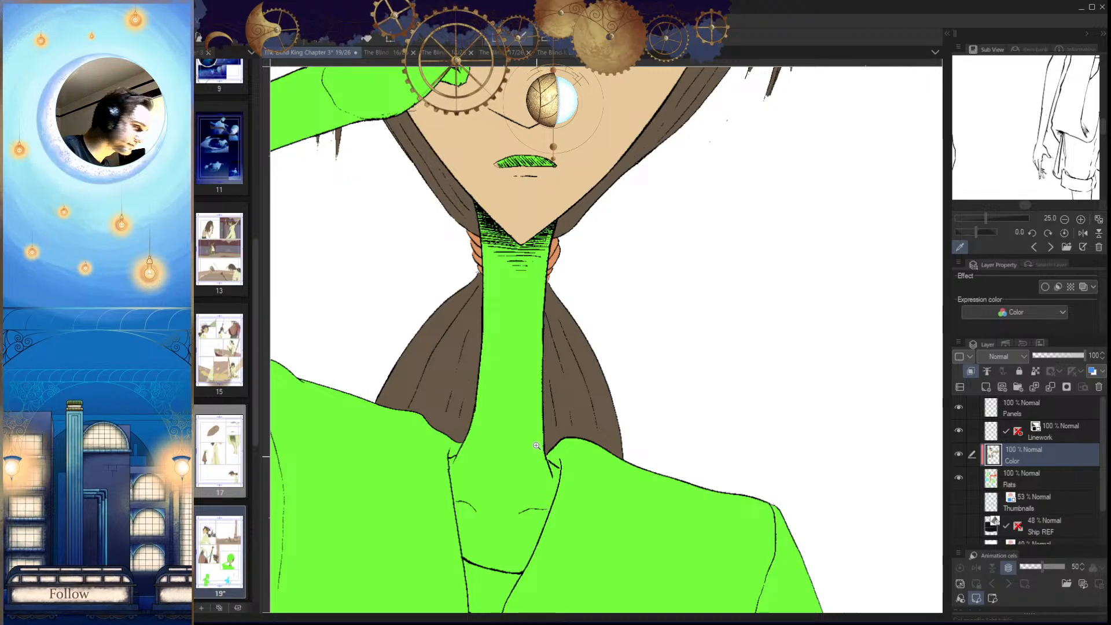
pyautogui.click(446, 291)
pyautogui.click(449, 337)
pyautogui.click(458, 403)
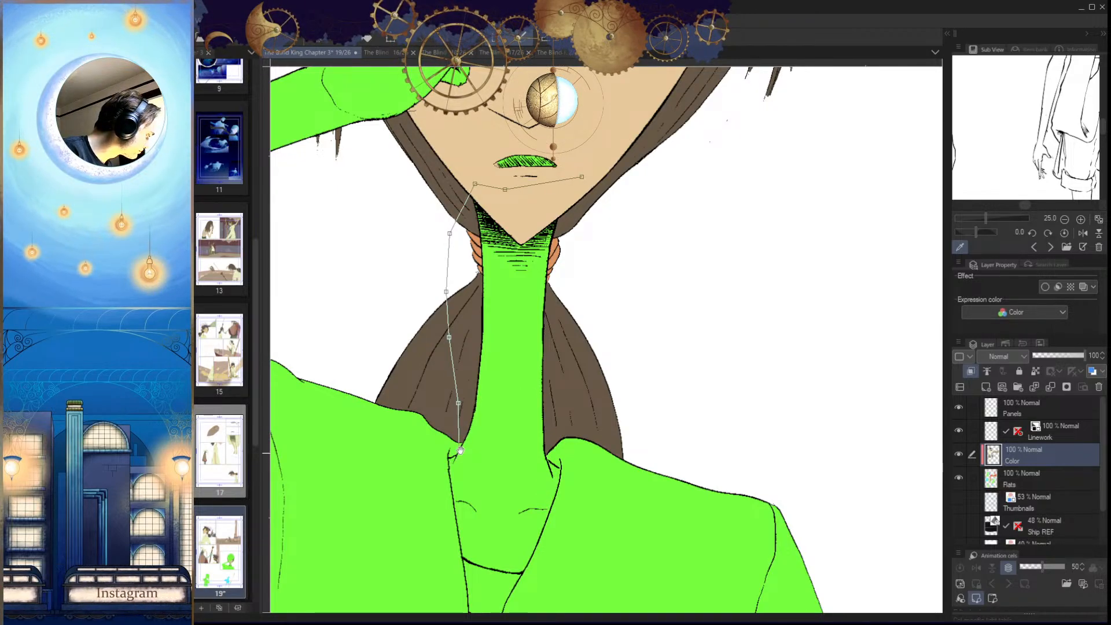
pyautogui.moveTo(462, 448); pyautogui.dragTo(493, 355)
pyautogui.click(613, 216)
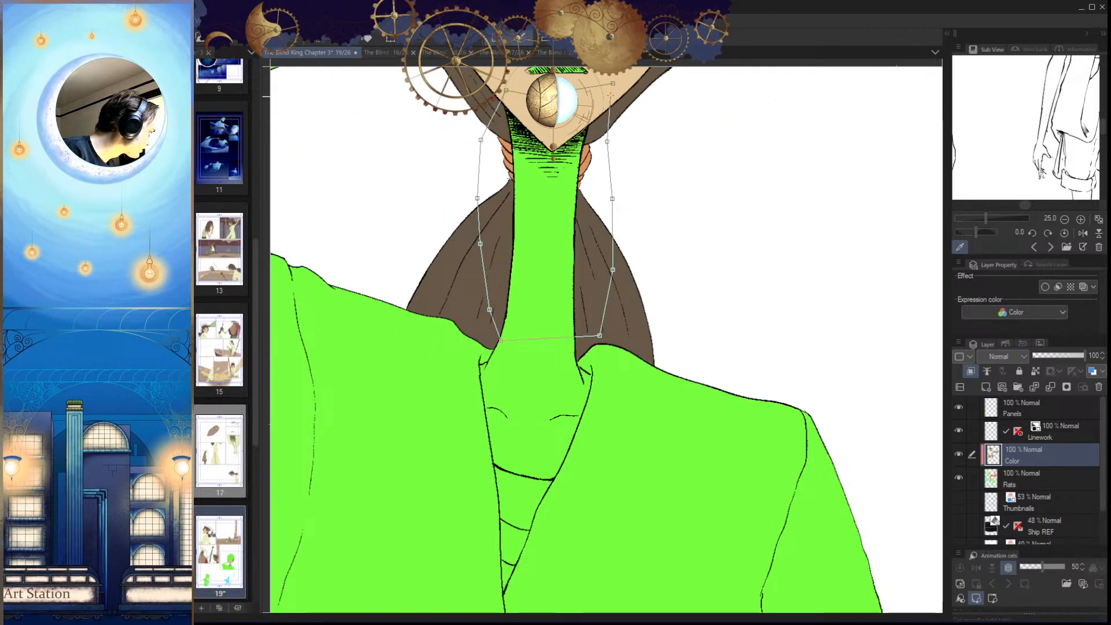
pyautogui.click(613, 83)
pyautogui.click(570, 312)
pyautogui.hotkey('ctrl', 'd')
# Step: Fill the exposed upper chest, then the raised arm and hand, with the tan skin colour
pyautogui.moveTo(536, 387); pyautogui.dragTo(552, 340)
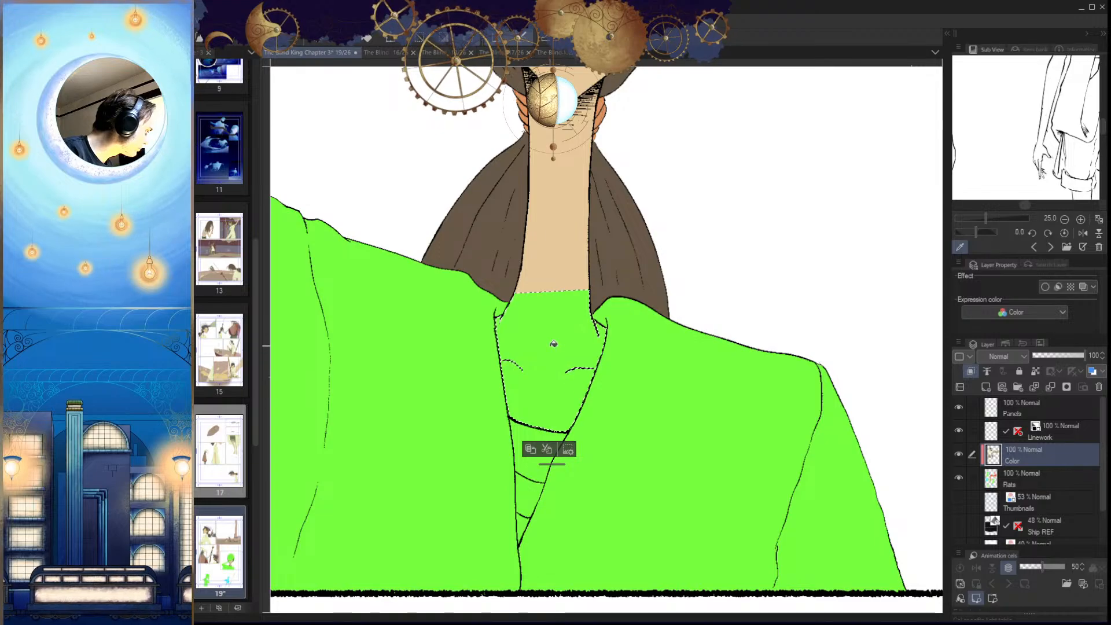
pyautogui.scroll(-3, 551, 462)
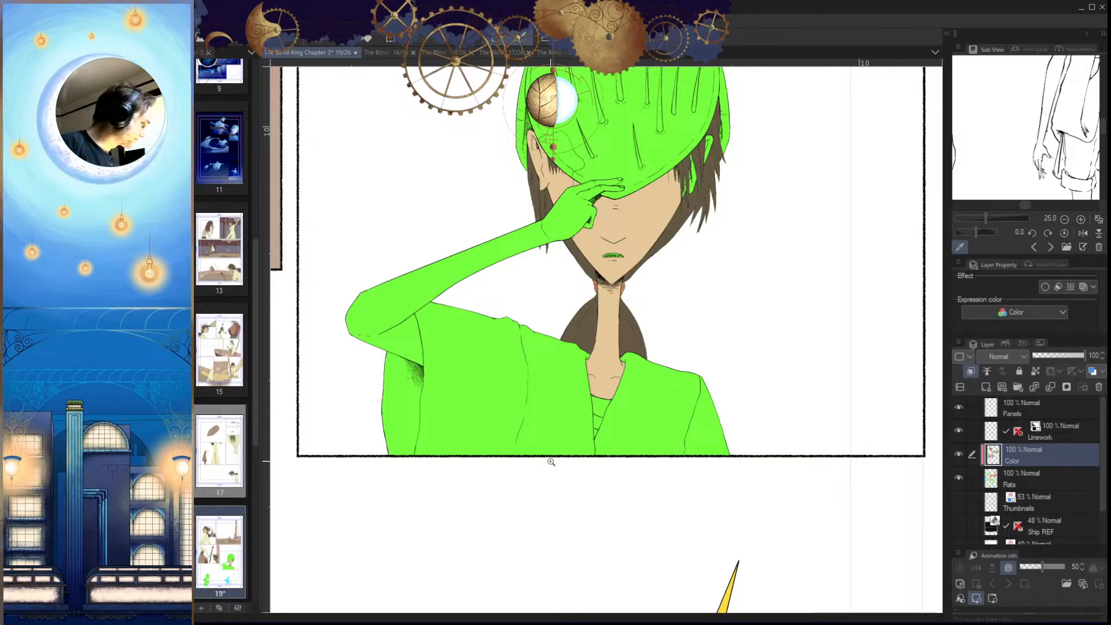
pyautogui.scroll(-4, 551, 462)
pyautogui.moveTo(575, 386)
pyautogui.mouseDown()
pyautogui.moveTo(610, 399)
pyautogui.moveTo(611, 441)
pyautogui.mouseUp()
pyautogui.click(611, 347)
pyautogui.hotkey('alt', 'Delete')
pyautogui.hotkey('ctrl', 'd')
pyautogui.scroll(5, 720, 263)
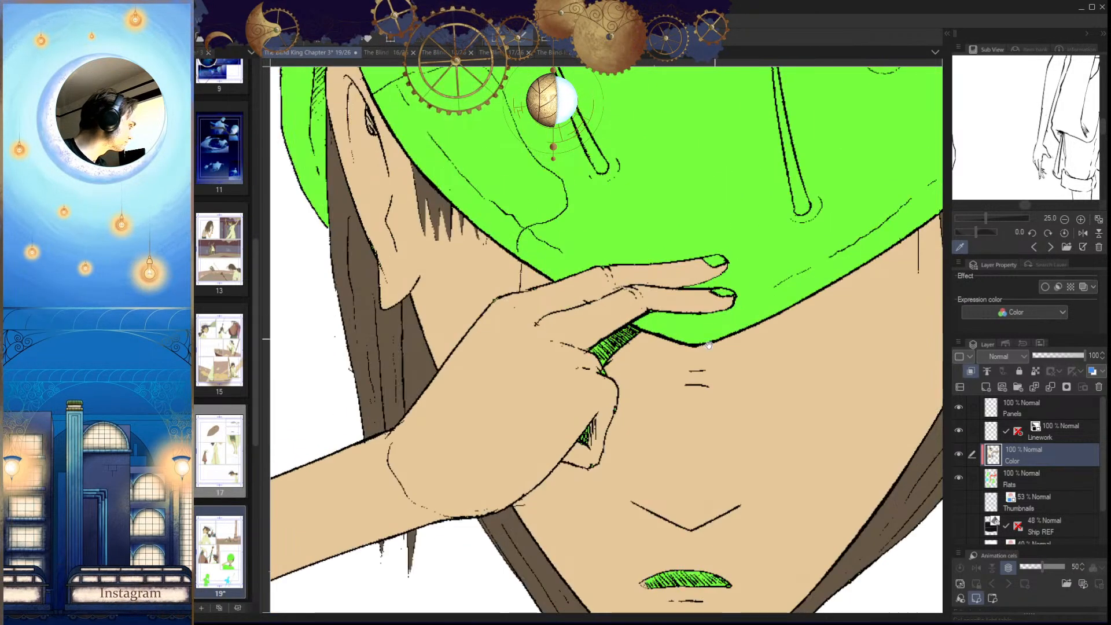
# Step: Fill the two fingernails of the raised hand with the tan skin colour and clear the selection
pyautogui.click(683, 370)
pyautogui.hotkey('ctrl', 'd')
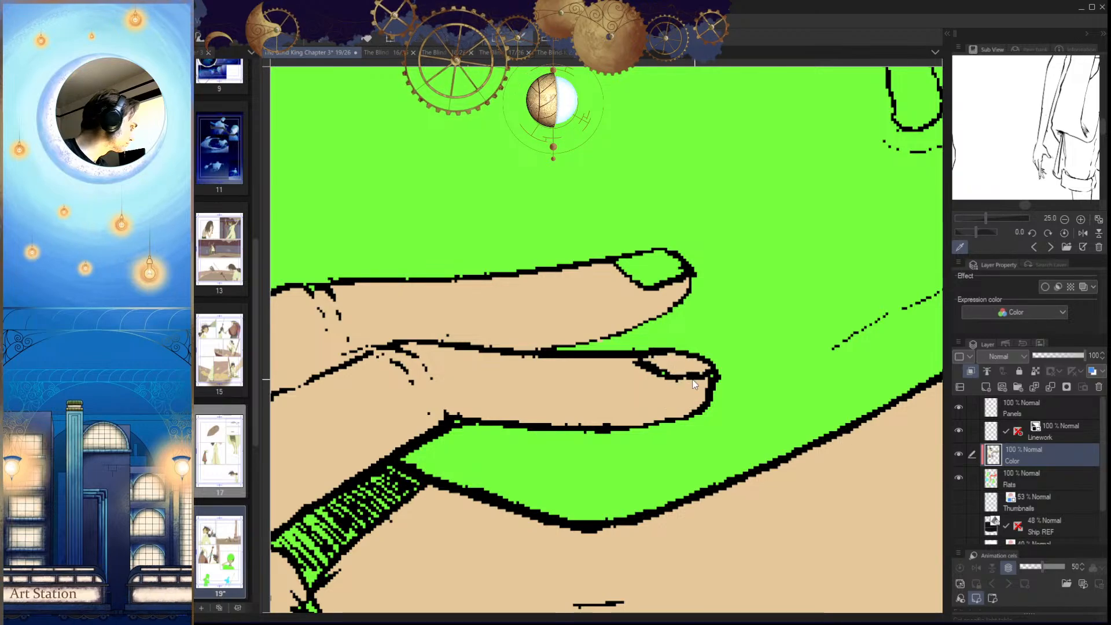
pyautogui.moveTo(659, 269); pyautogui.dragTo(652, 316)
pyautogui.click(652, 316)
pyautogui.hotkey('alt', 'Delete')
pyautogui.hotkey('ctrl', 'd')
pyautogui.scroll(-5, 607, 358)
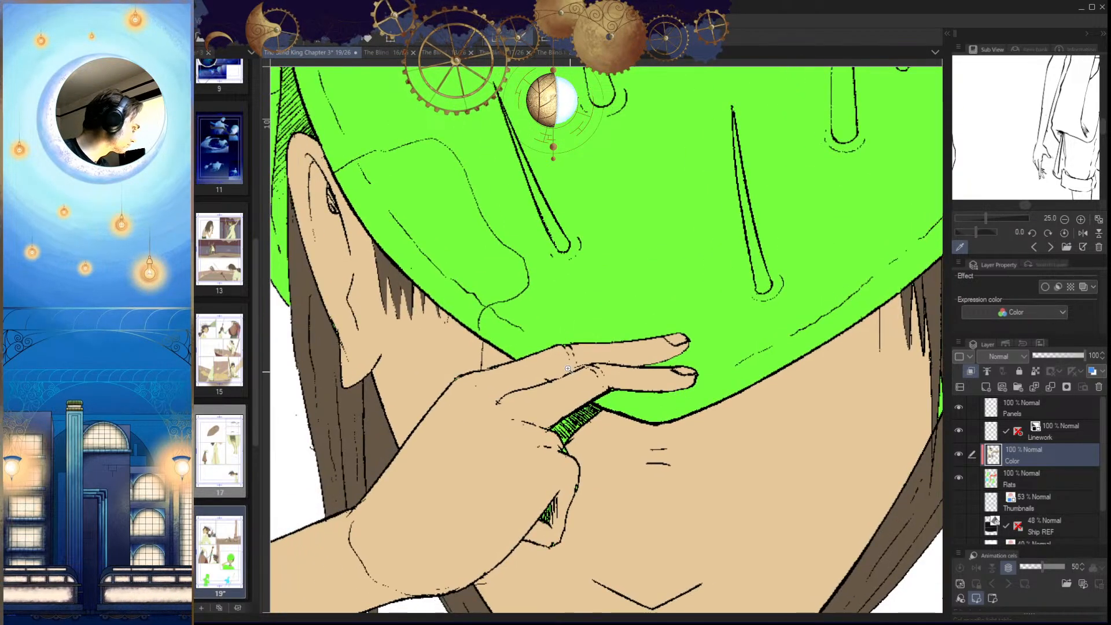
# Step: Paint the hatched shadow below the two extended fingers with the tan skin colour
pyautogui.scroll(5, 599, 355)
pyautogui.scroll(-5, 674, 409)
pyautogui.scroll(5, 704, 338)
pyautogui.moveTo(581, 467); pyautogui.dragTo(582, 496)
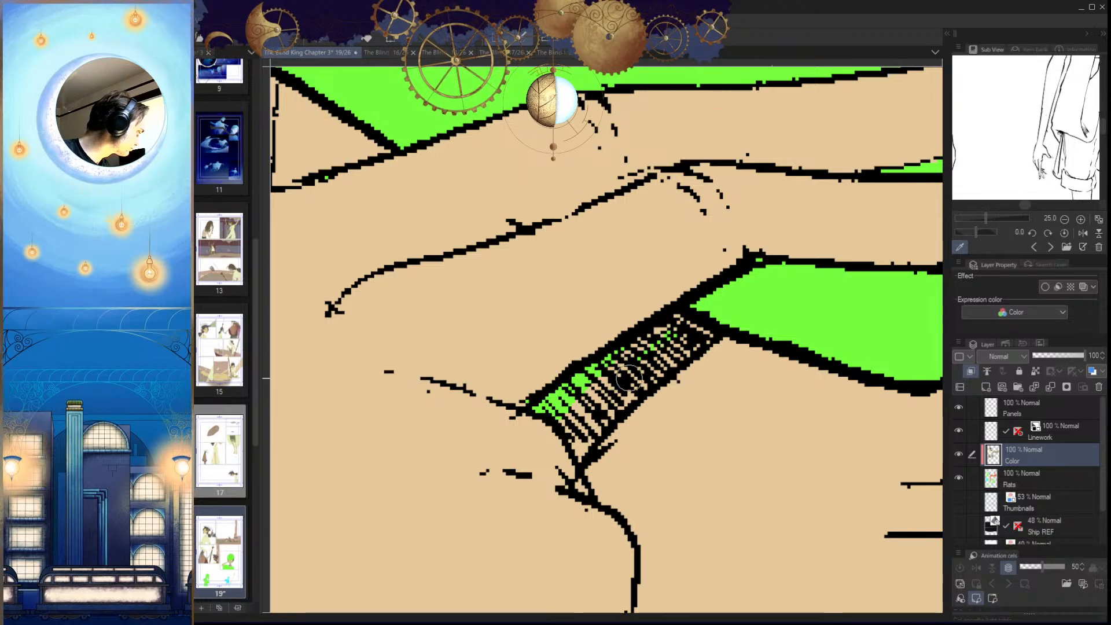
pyautogui.moveTo(610, 354); pyautogui.dragTo(542, 404)
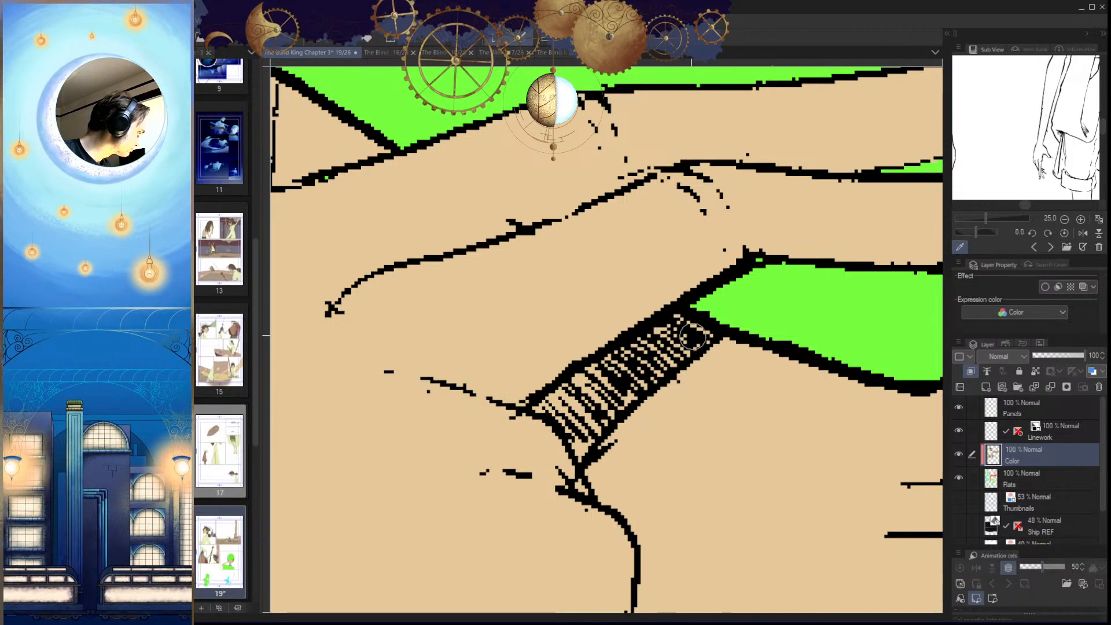
pyautogui.moveTo(598, 456); pyautogui.dragTo(522, 471)
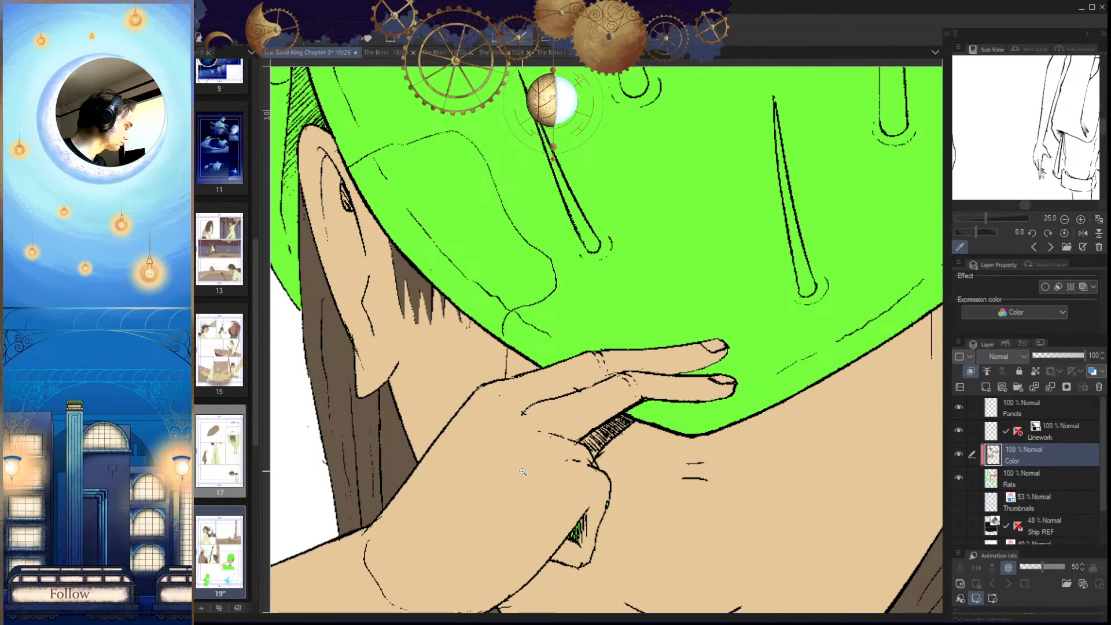
# Step: Paint the small hatched shadow beside the curled fingertip with the tan skin colour
pyautogui.moveTo(652, 461)
pyautogui.mouseDown()
pyautogui.moveTo(564, 466)
pyautogui.moveTo(741, 448)
pyautogui.mouseUp()
pyautogui.moveTo(629, 379); pyautogui.dragTo(603, 388)
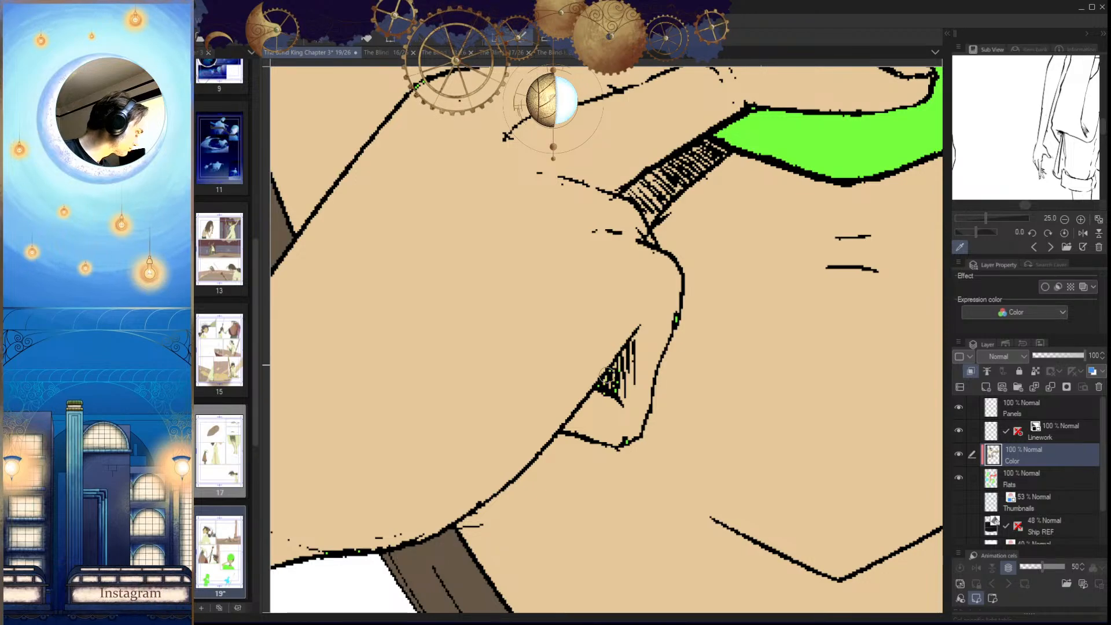
pyautogui.moveTo(747, 325); pyautogui.dragTo(614, 371)
pyautogui.moveTo(580, 495); pyautogui.dragTo(639, 528)
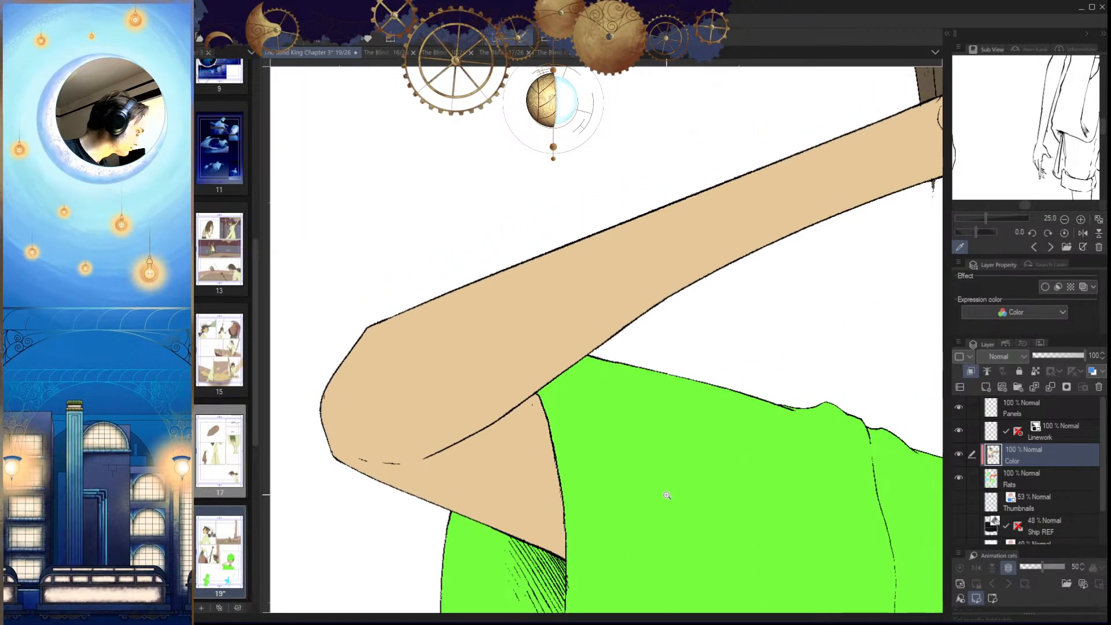
# Step: Fill the lower ear section showing between the hair strands opposite the raised hand with the tan skin colour
pyautogui.moveTo(668, 493); pyautogui.dragTo(608, 495)
pyautogui.moveTo(715, 472); pyautogui.dragTo(592, 506)
pyautogui.moveTo(677, 484); pyautogui.dragTo(602, 492)
pyautogui.moveTo(684, 558); pyautogui.dragTo(583, 474)
pyautogui.moveTo(681, 481); pyautogui.dragTo(659, 541)
pyautogui.moveTo(641, 326)
pyautogui.mouseDown()
pyautogui.moveTo(620, 368)
pyautogui.moveTo(718, 405)
pyautogui.mouseUp()
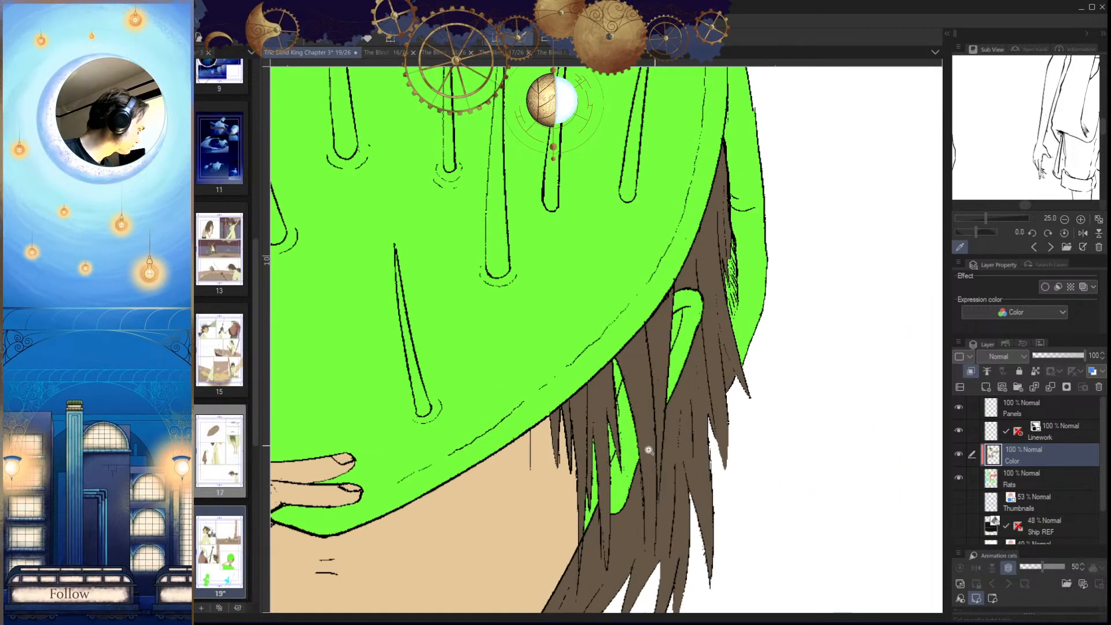
pyautogui.moveTo(639, 450); pyautogui.dragTo(671, 450)
pyautogui.click(628, 495)
pyautogui.click(627, 444)
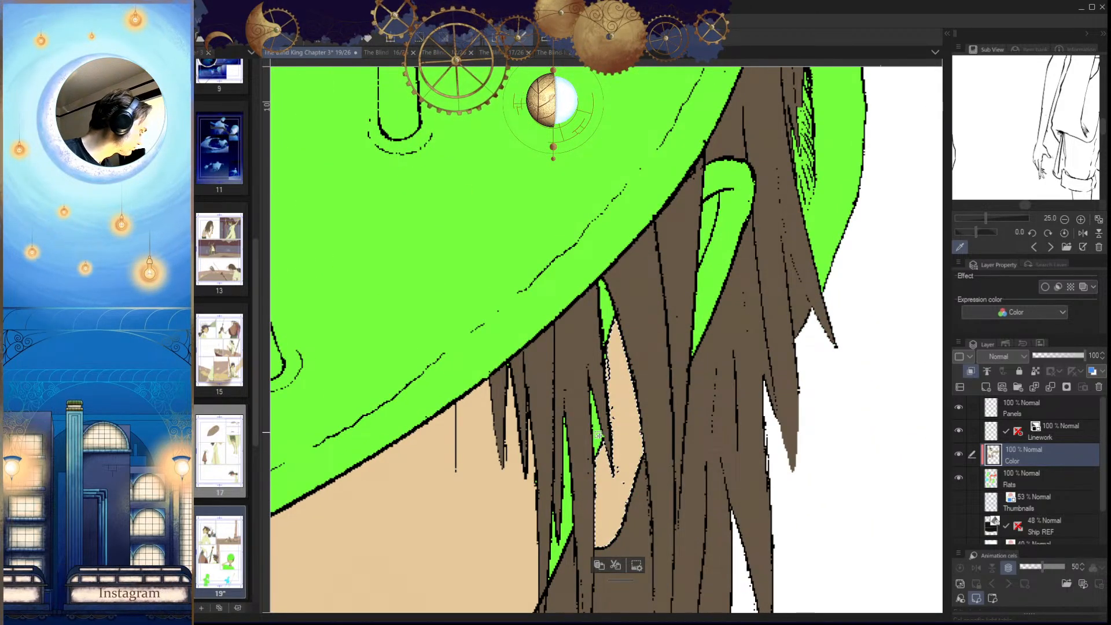
pyautogui.click(599, 442)
pyautogui.click(599, 442)
pyautogui.hotkey('ctrl', 'd')
# Step: Fill the narrow cheek gaps between the hair strands in front of the ear with tan and touch up the strand tip
pyautogui.scroll(-2, 600, 456)
pyautogui.click(581, 459)
pyautogui.scroll(2, 583, 460)
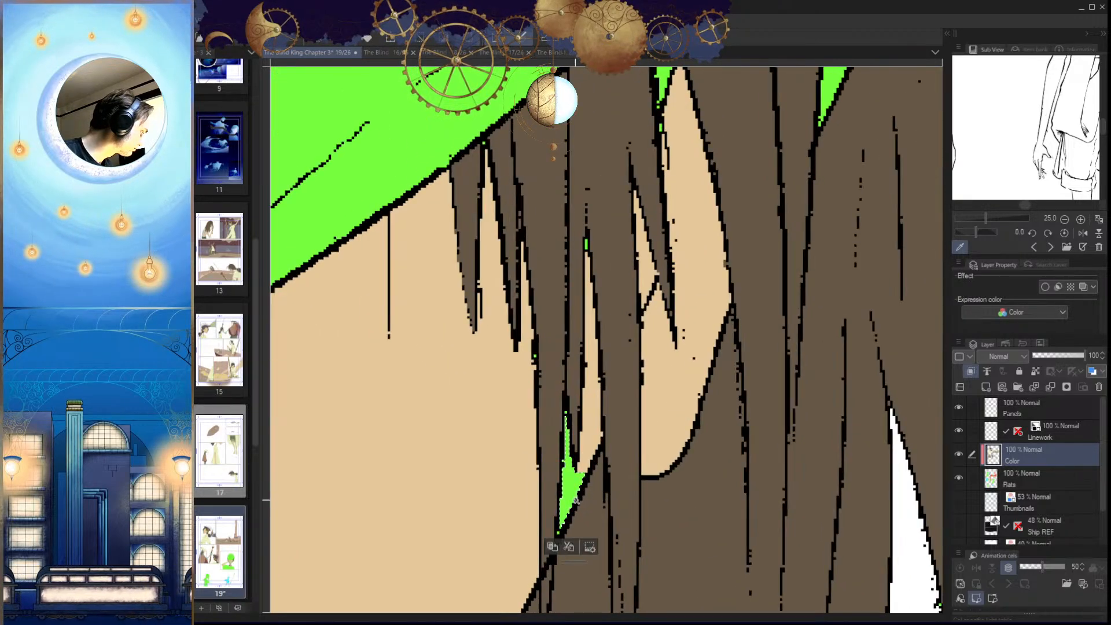
pyautogui.hotkey('ctrl', 'd')
pyautogui.scroll(-2, 600, 463)
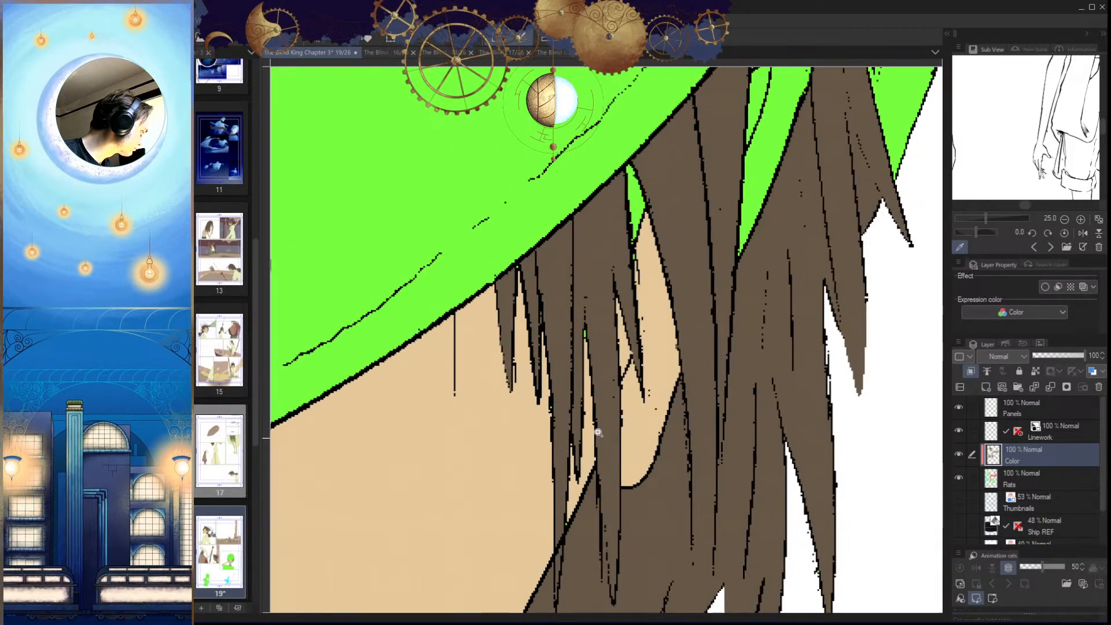
pyautogui.scroll(3, 570, 350)
pyautogui.click(590, 321)
# Step: Fill the thin skin gap between the hair strands just under the hat rim with tan and clear the selection
pyautogui.scroll(-3, 613, 367)
pyautogui.moveTo(690, 407); pyautogui.dragTo(626, 509)
pyautogui.scroll(1, 604, 365)
pyautogui.click(582, 338)
pyautogui.hotkey('alt', 'Delete')
pyautogui.hotkey('ctrl', 'd')
pyautogui.scroll(1, 603, 396)
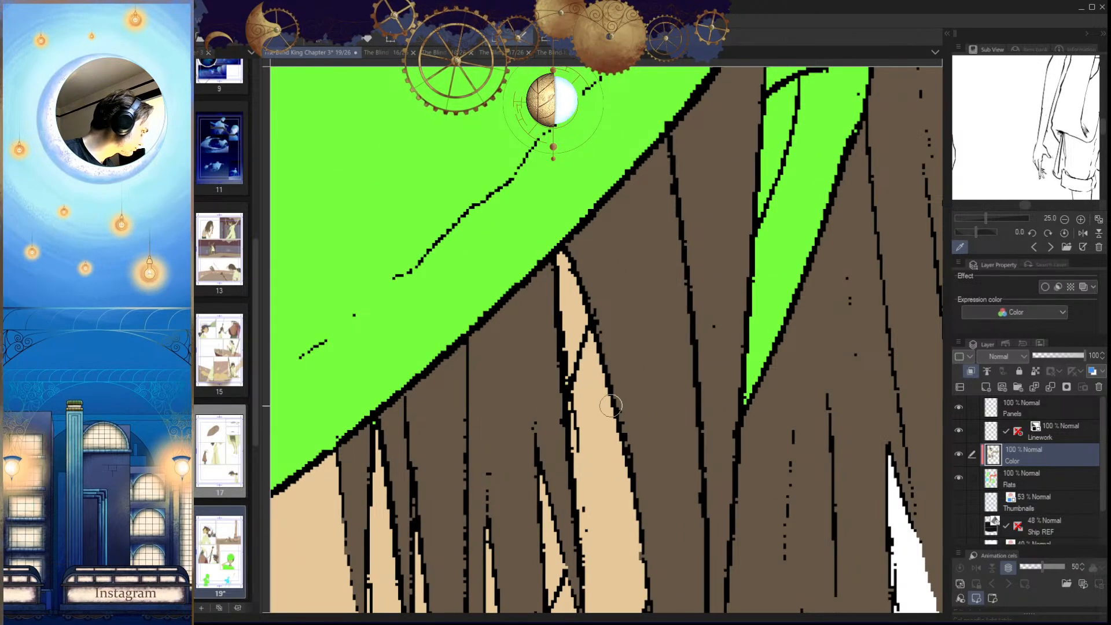
# Step: Fill the upper ear section between the hair strands with tan and touch up its pointed lower tip
pyautogui.scroll(-2, 579, 370)
pyautogui.click(666, 363)
pyautogui.hotkey('alt', 'Delete')
pyautogui.hotkey('ctrl', 'd')
pyautogui.scroll(1, 682, 405)
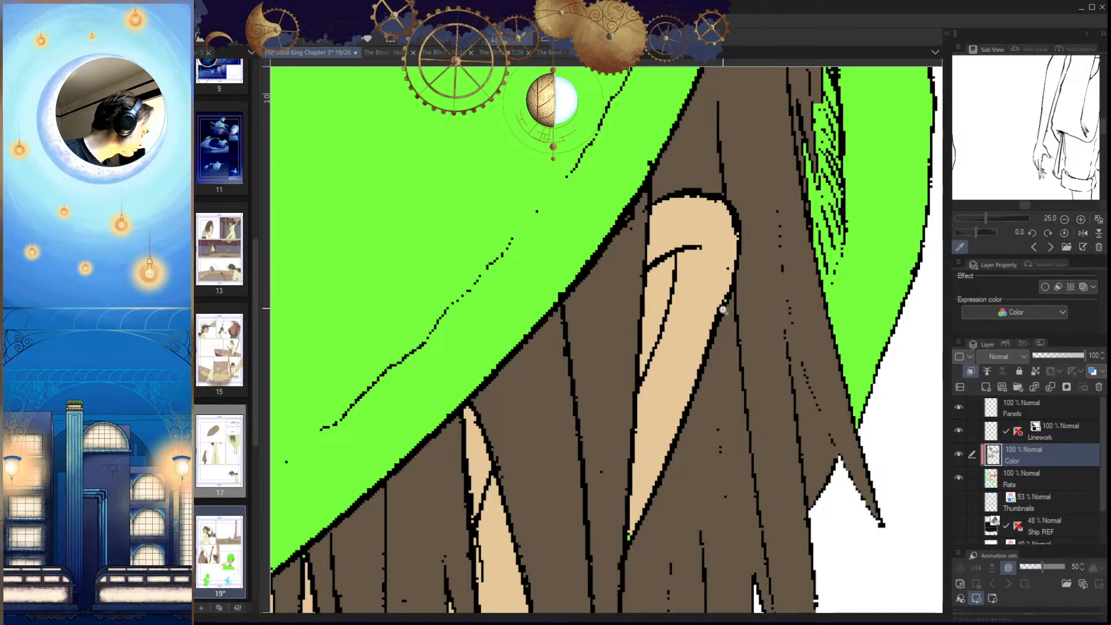
pyautogui.scroll(1, 729, 301)
pyautogui.scroll(1, 728, 294)
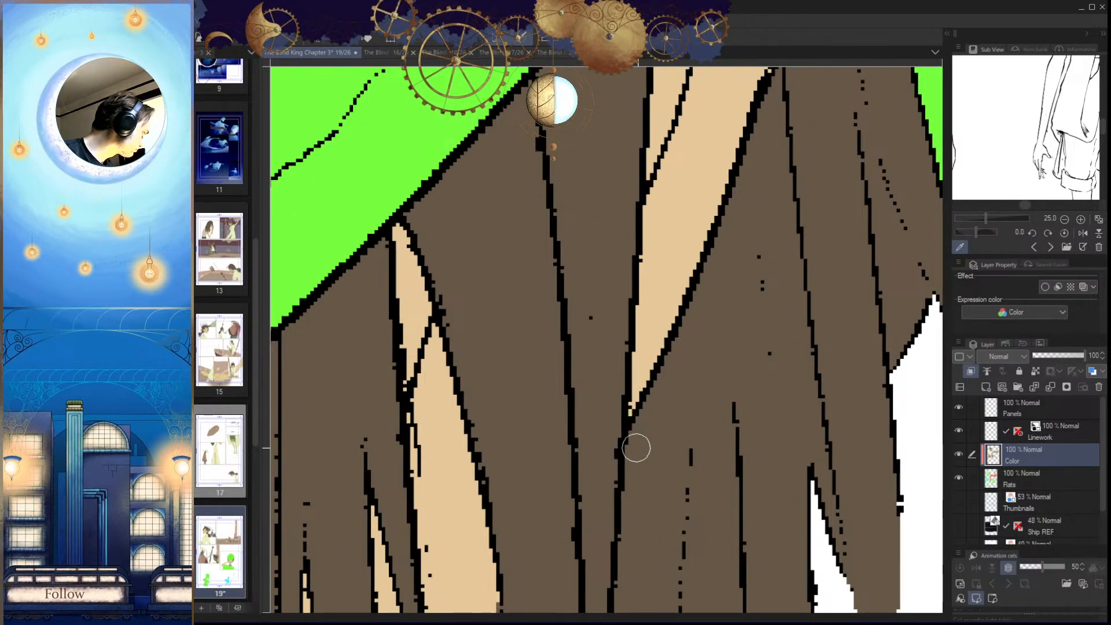
# Step: Touch up the leftover green speck at the lower tip of the cheek gap between the hair strands with tan
pyautogui.scroll(-3, 632, 449)
pyautogui.scroll(2, 670, 471)
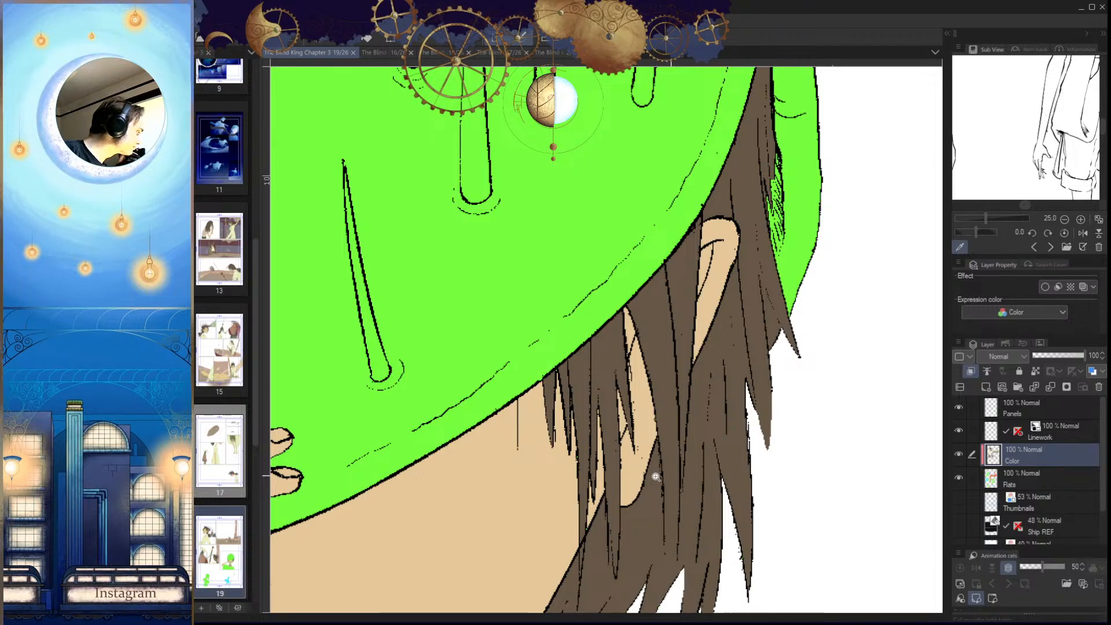
pyautogui.scroll(-3, 655, 476)
pyautogui.scroll(3, 673, 477)
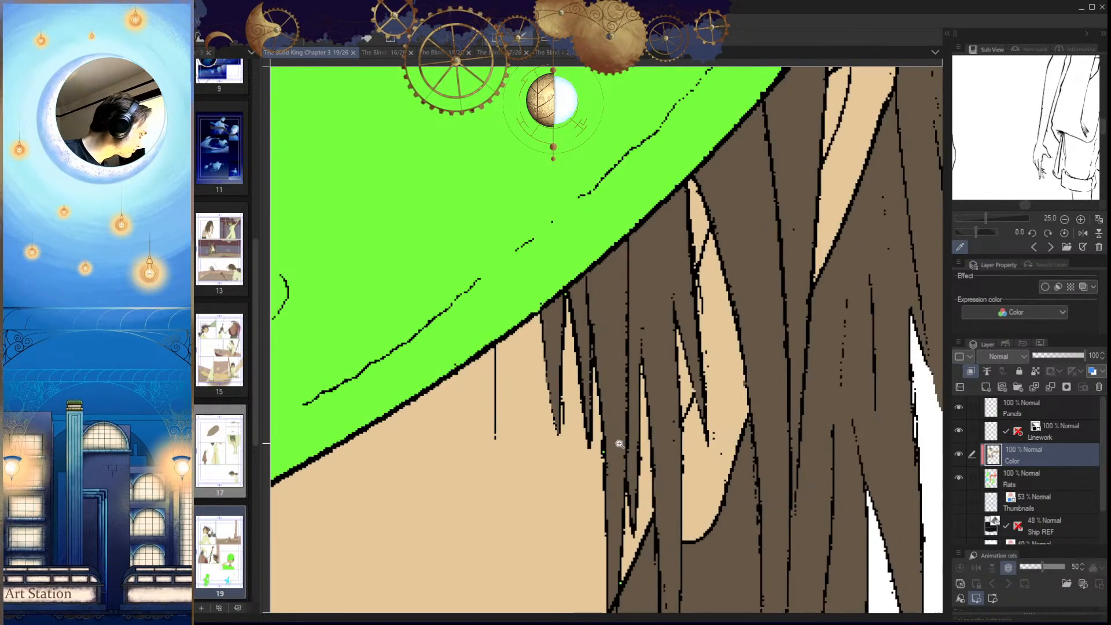
pyautogui.scroll(3, 620, 447)
pyautogui.click(572, 464)
pyautogui.scroll(-5, 631, 470)
# Step: Fill the fourth-panel character's lips with a muted reddish brown and paint the colour into the corner of the mouth
pyautogui.scroll(-4, 556, 549)
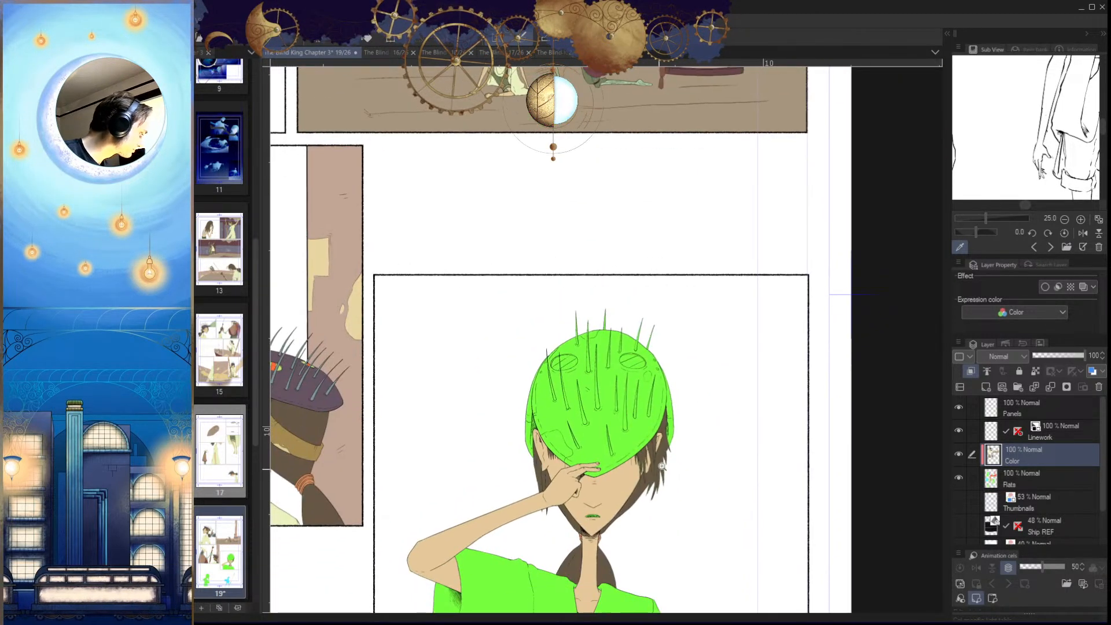
pyautogui.click(379, 53)
pyautogui.click(286, 53)
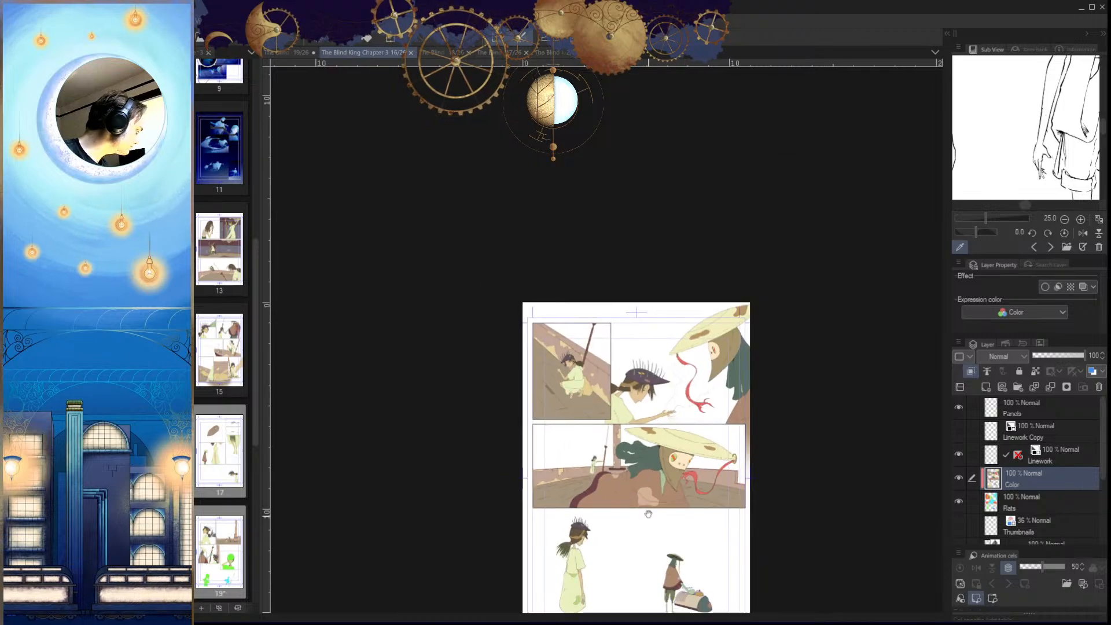
pyautogui.scroll(3, 605, 408)
pyautogui.scroll(-3, 605, 408)
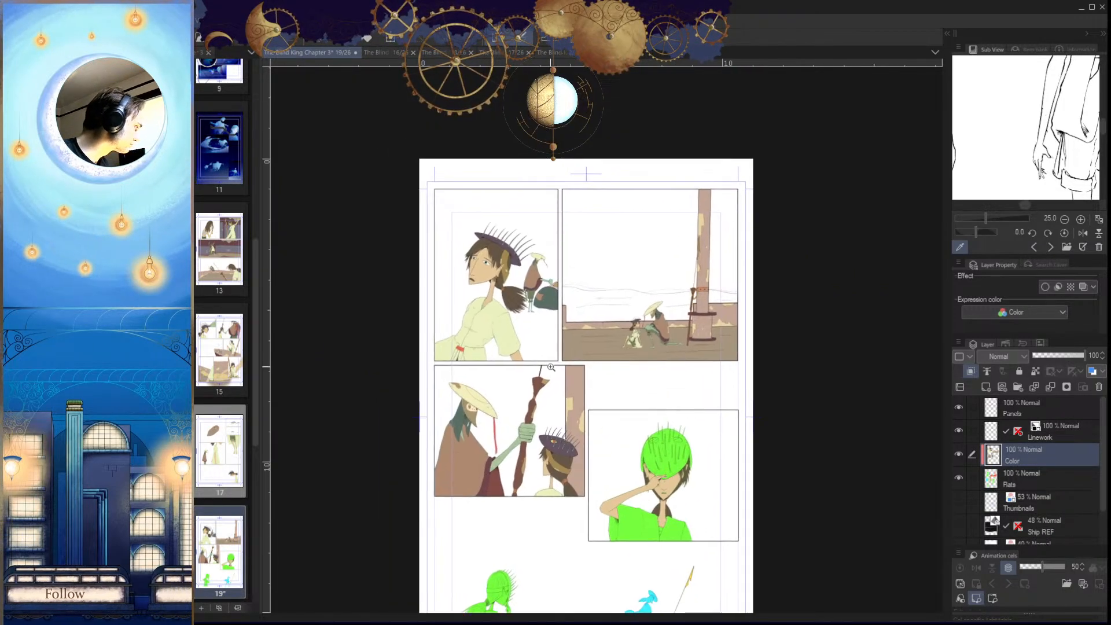
pyautogui.scroll(5, 454, 317)
pyautogui.scroll(-6, 583, 472)
pyautogui.scroll(8, 570, 434)
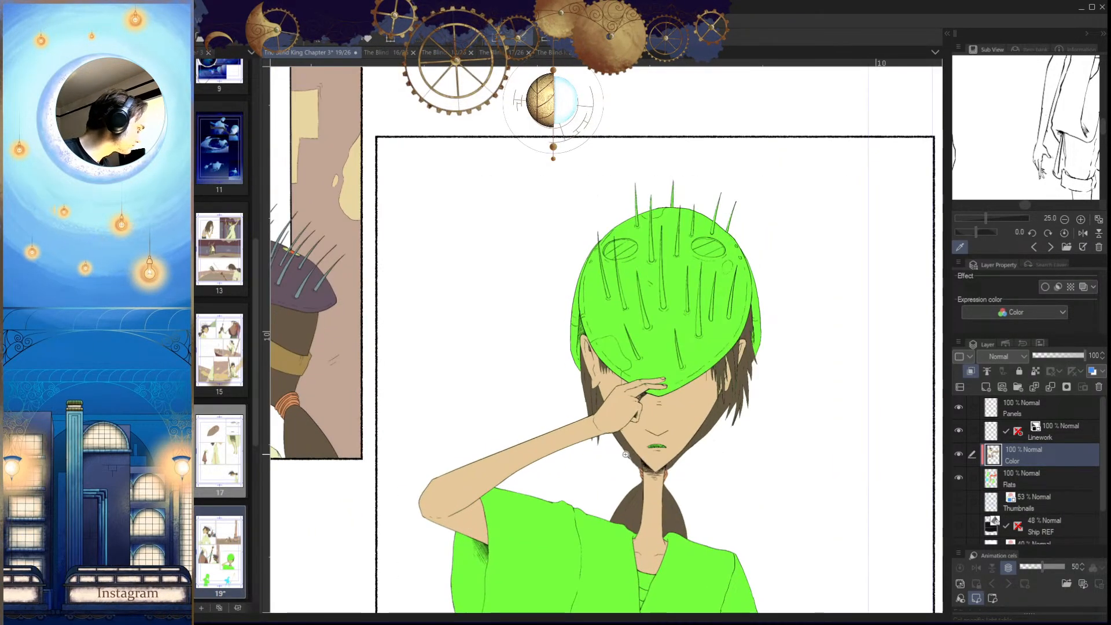
pyautogui.click(598, 411)
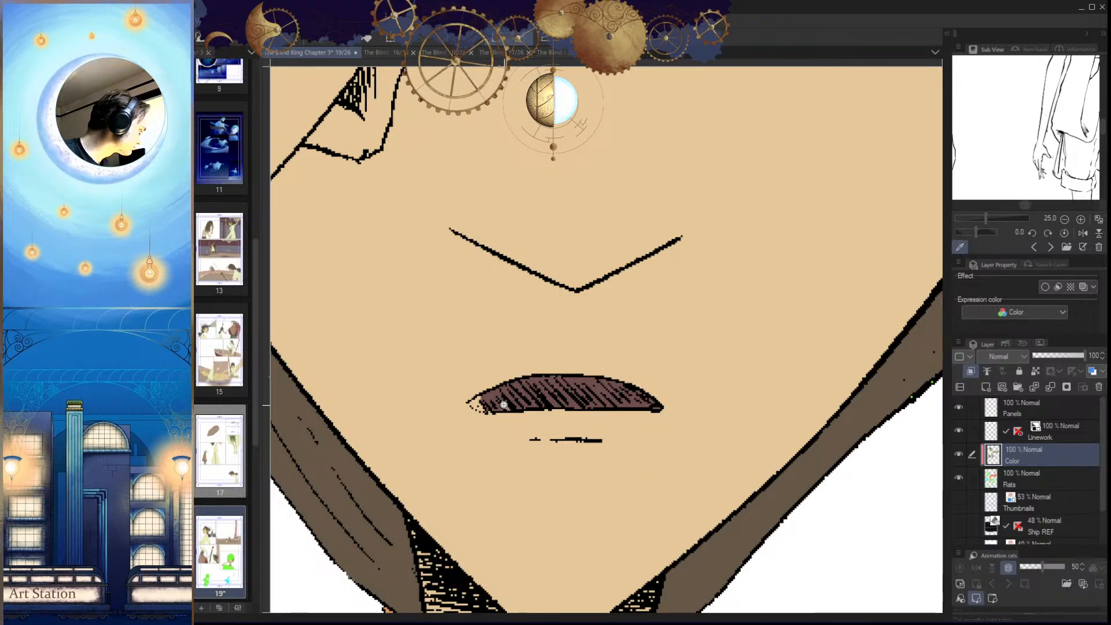
pyautogui.scroll(3, 507, 404)
pyautogui.moveTo(430, 401)
pyautogui.mouseDown()
pyautogui.moveTo(470, 419)
pyautogui.moveTo(446, 391)
pyautogui.mouseUp()
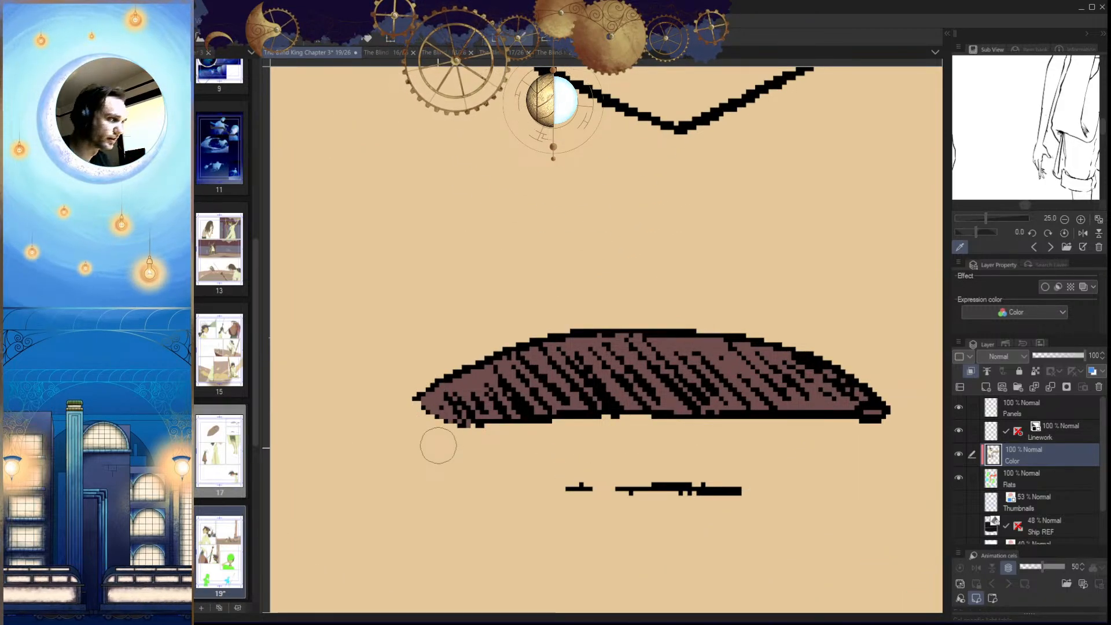
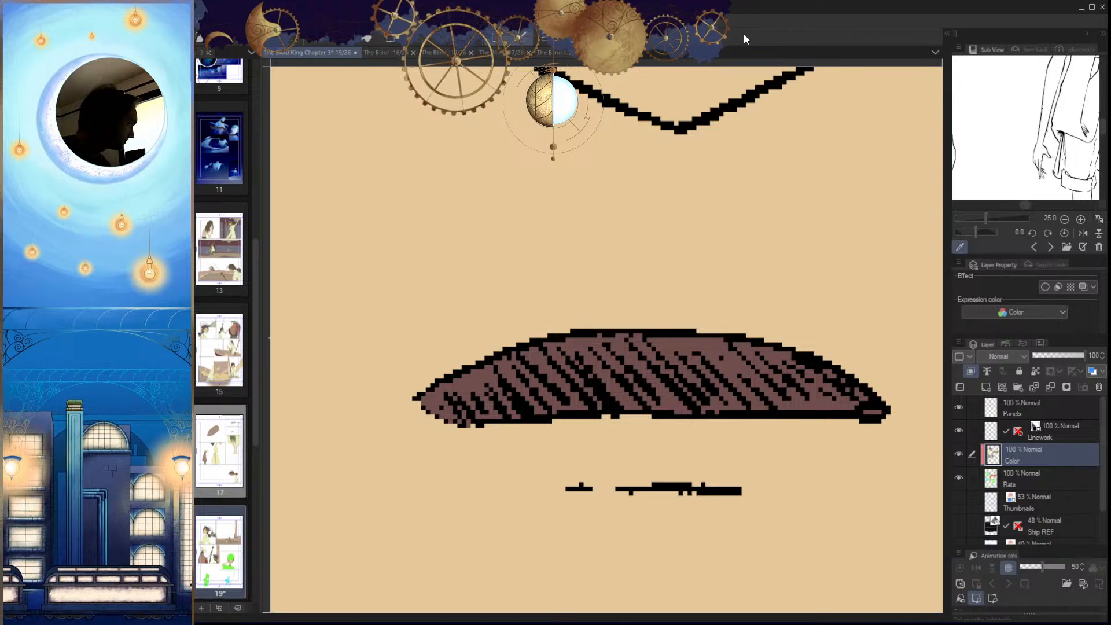
# Step: Examine the comic page's panels and the partly colored close-up of the figure in the spiked hat
pyautogui.scroll(-3, 625, 463)
pyautogui.scroll(-5, 611, 462)
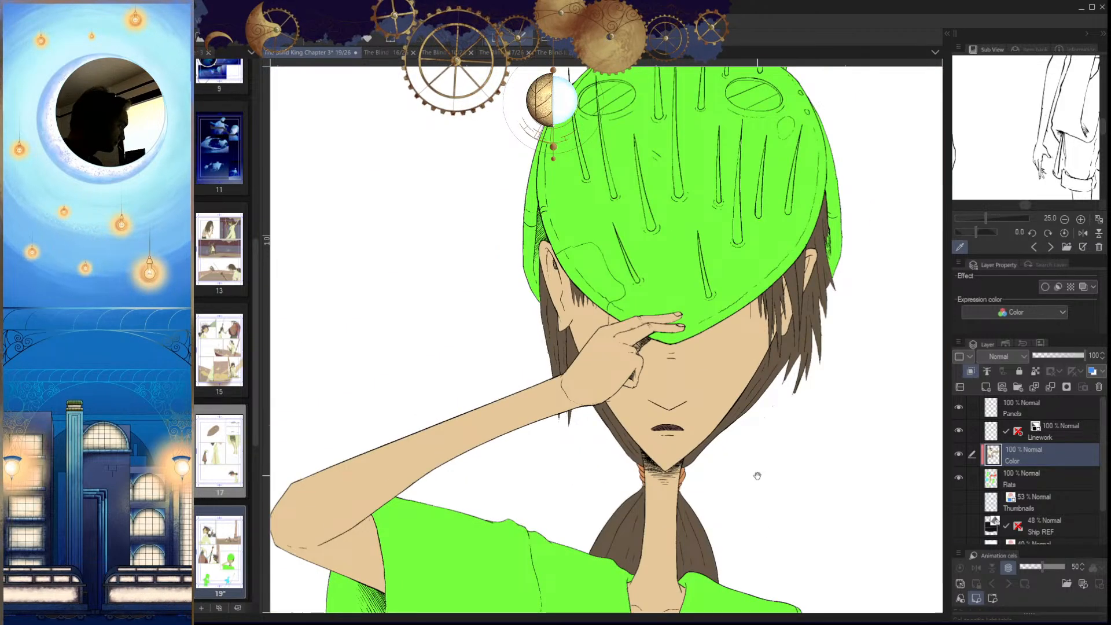
pyautogui.scroll(4, 764, 475)
pyautogui.scroll(-3, 776, 507)
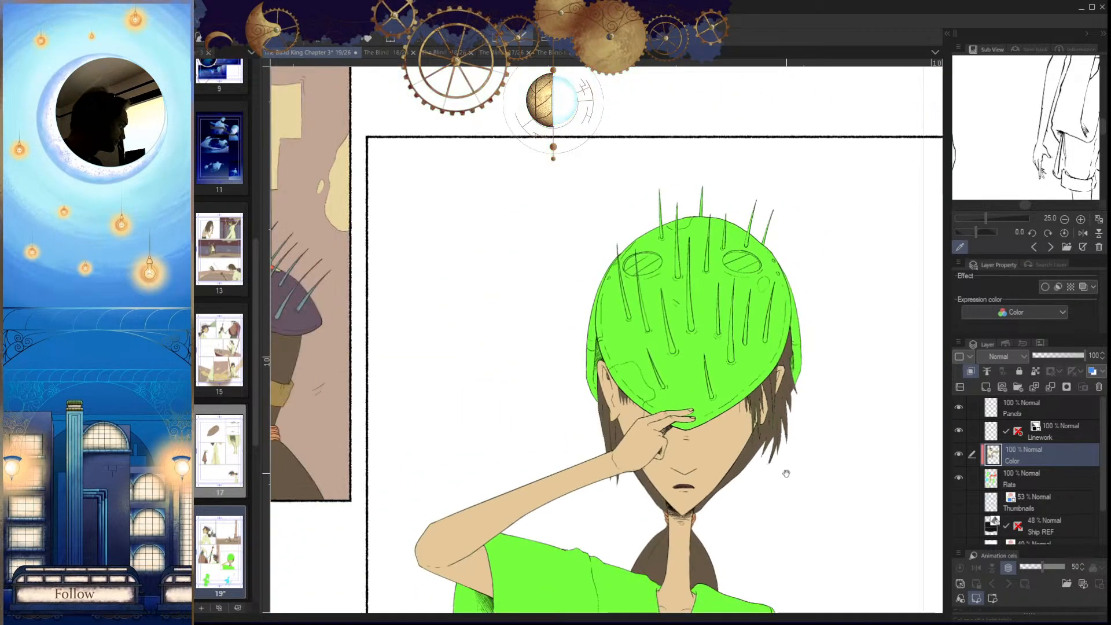
pyautogui.scroll(1, 772, 469)
pyautogui.scroll(-4, 768, 439)
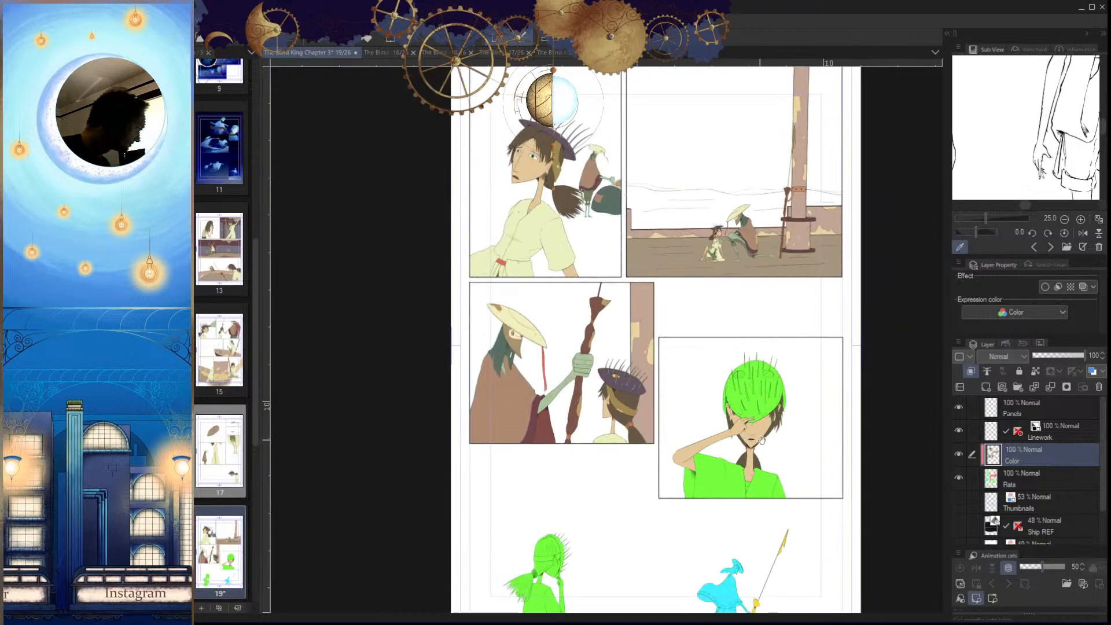
pyautogui.scroll(5, 581, 239)
pyautogui.scroll(-5, 581, 239)
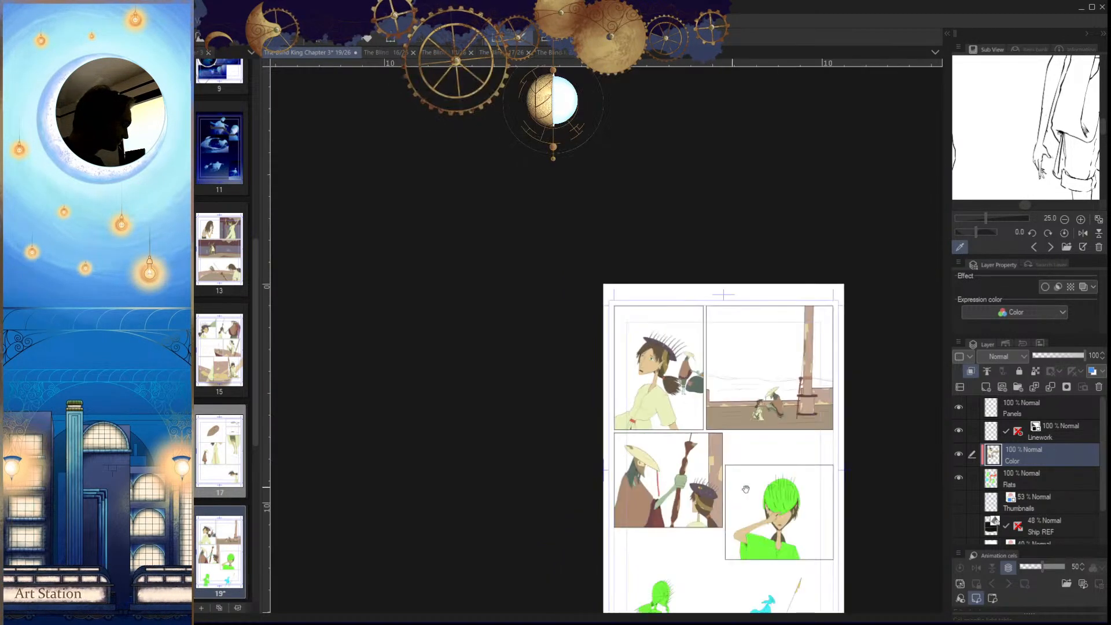
pyautogui.scroll(6, 680, 434)
pyautogui.scroll(2, 680, 434)
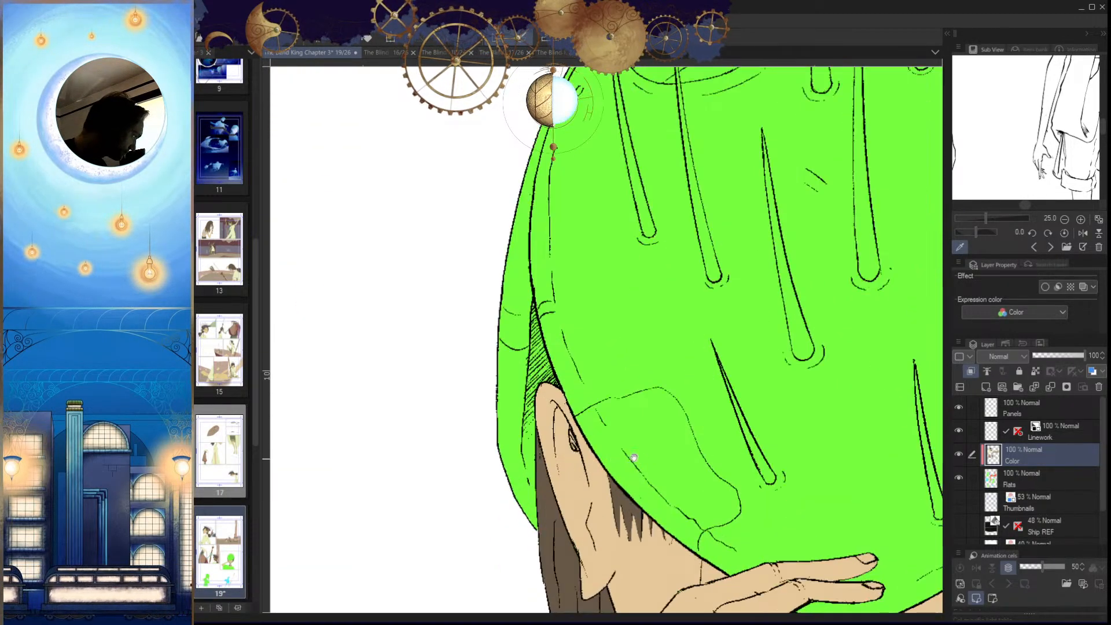
# Step: Outline the hatched area above the ear, beside the green hat, and fill it with ochre-brown on the Color layer
pyautogui.scroll(-2, 624, 496)
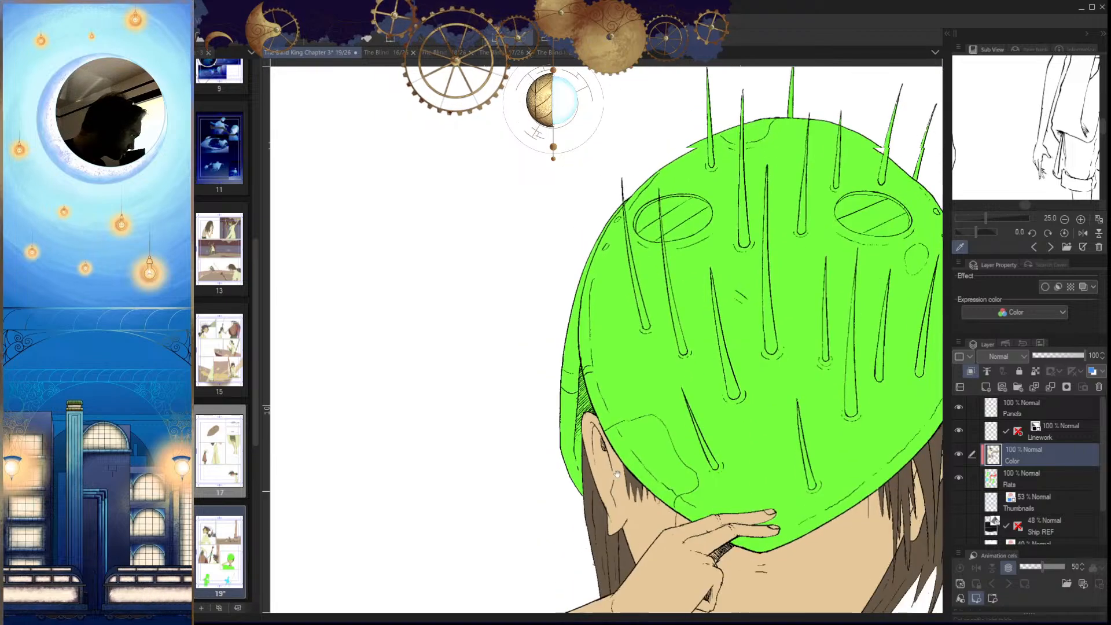
pyautogui.scroll(2, 601, 480)
pyautogui.scroll(-2, 601, 479)
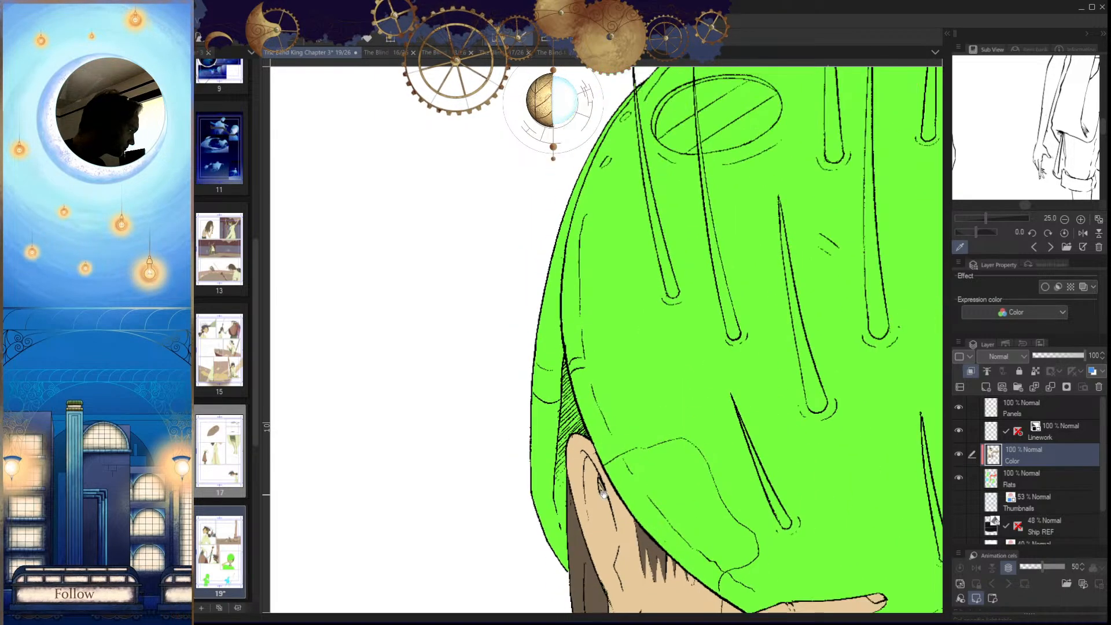
pyautogui.scroll(2, 590, 479)
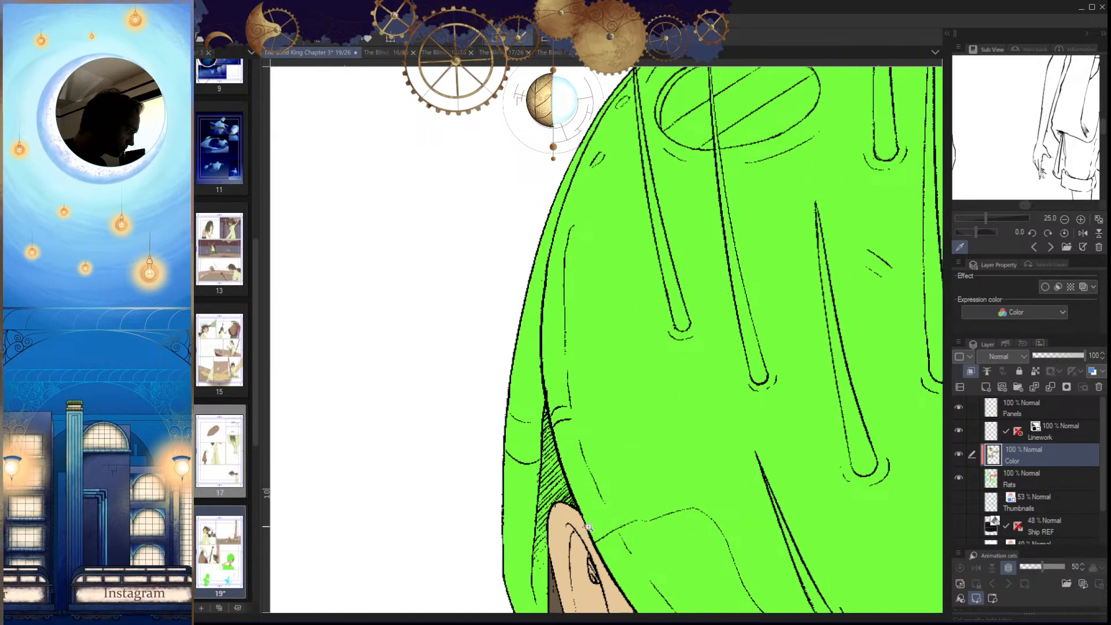
pyautogui.scroll(1, 587, 526)
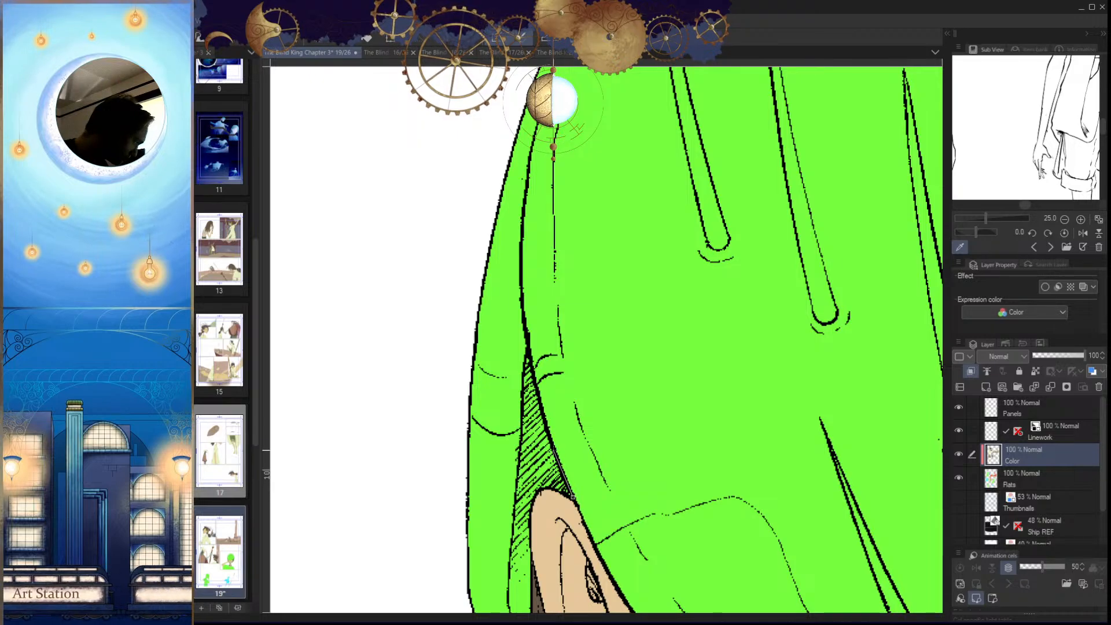
pyautogui.click(514, 331)
pyautogui.click(491, 403)
pyautogui.moveTo(493, 567); pyautogui.dragTo(498, 465)
pyautogui.click(497, 518)
pyautogui.click(543, 532)
pyautogui.click(579, 398)
pyautogui.hotkey('alt', 'Delete')
pyautogui.hotkey('ctrl', 'd')
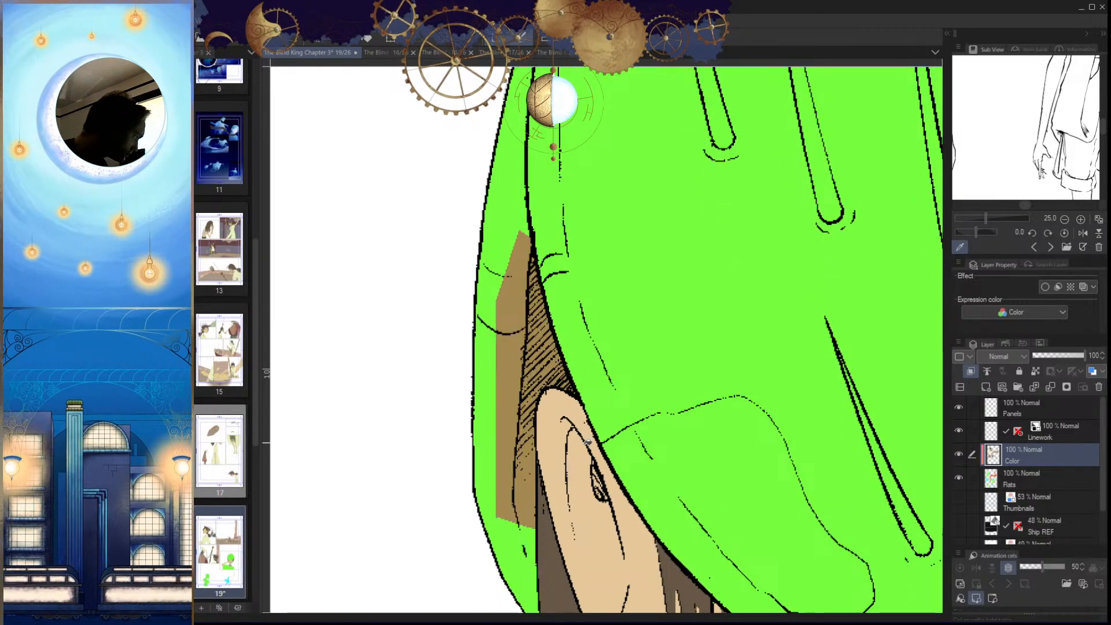
# Step: Fill the rest of the narrow strip behind the hat's left edge with the same ochre-brown
pyautogui.scroll(-2, 562, 526)
pyautogui.moveTo(562, 526); pyautogui.dragTo(581, 471)
pyautogui.click(543, 403)
pyautogui.hotkey('alt', 'Delete')
pyautogui.hotkey('ctrl', 'd')
pyautogui.moveTo(552, 429); pyautogui.dragTo(554, 468)
pyautogui.click(546, 404)
pyautogui.keyDown('shift'); pyautogui.click(552, 378); pyautogui.keyUp('shift')
pyautogui.hotkey('alt', 'Delete')
pyautogui.hotkey('ctrl', 'd')
pyautogui.moveTo(598, 397); pyautogui.dragTo(605, 433)
pyautogui.scroll(-1, 605, 432)
pyautogui.scroll(3, 560, 426)
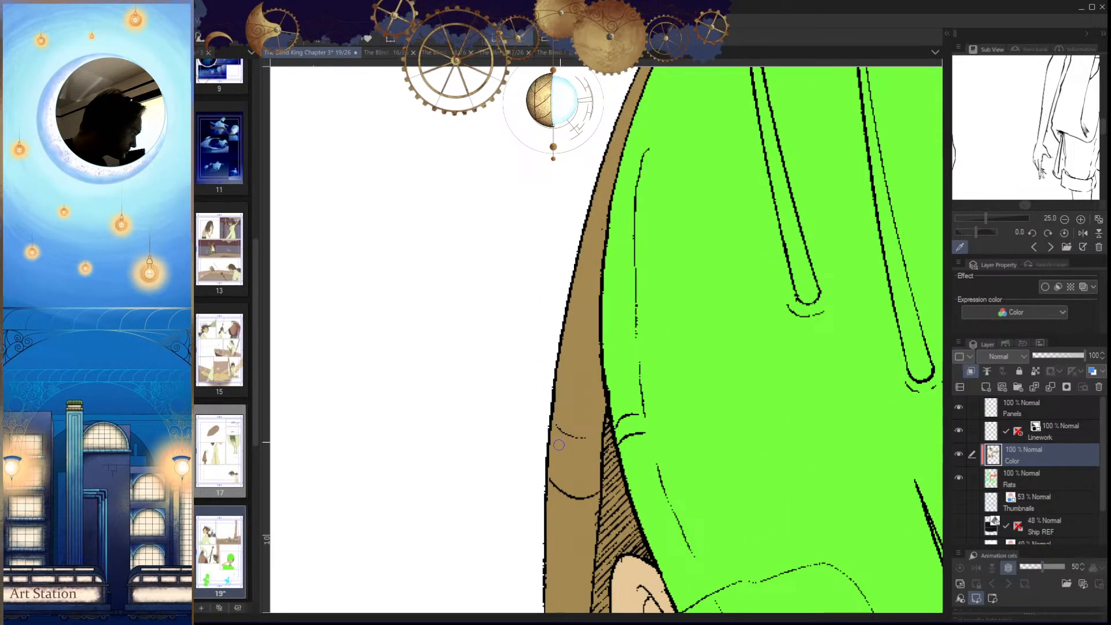
# Step: Fill the matching strip behind the hat's right edge with ochre-brown, up to its upper tip
pyautogui.scroll(-4, 551, 455)
pyautogui.scroll(6, 648, 281)
pyautogui.scroll(-6, 734, 295)
pyautogui.scroll(1, 810, 406)
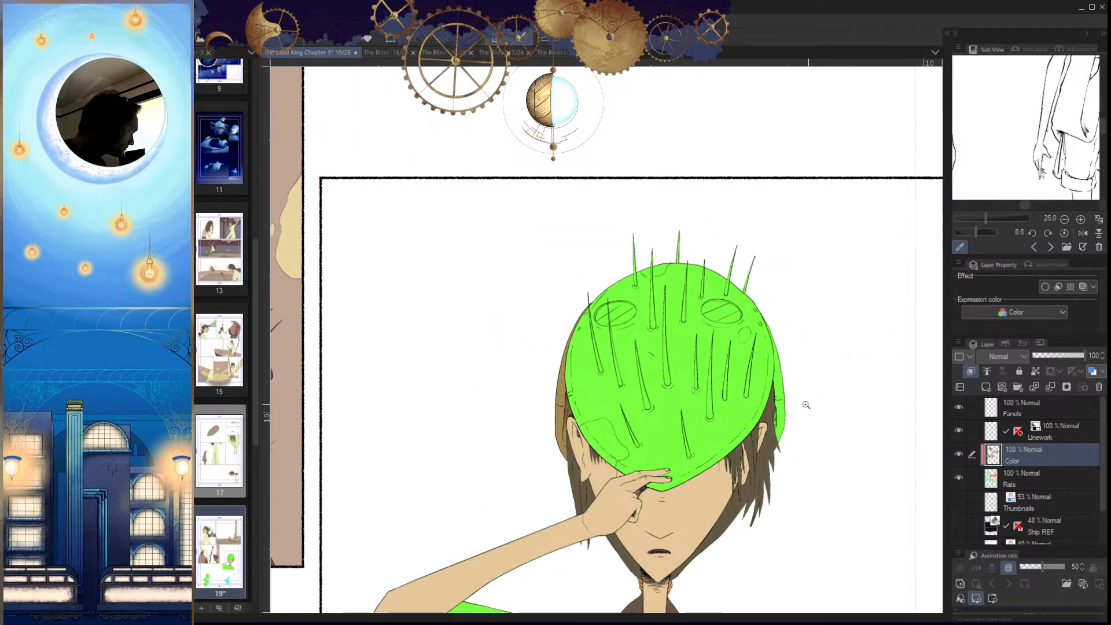
pyautogui.scroll(3, 811, 406)
pyautogui.moveTo(720, 504); pyautogui.dragTo(690, 535)
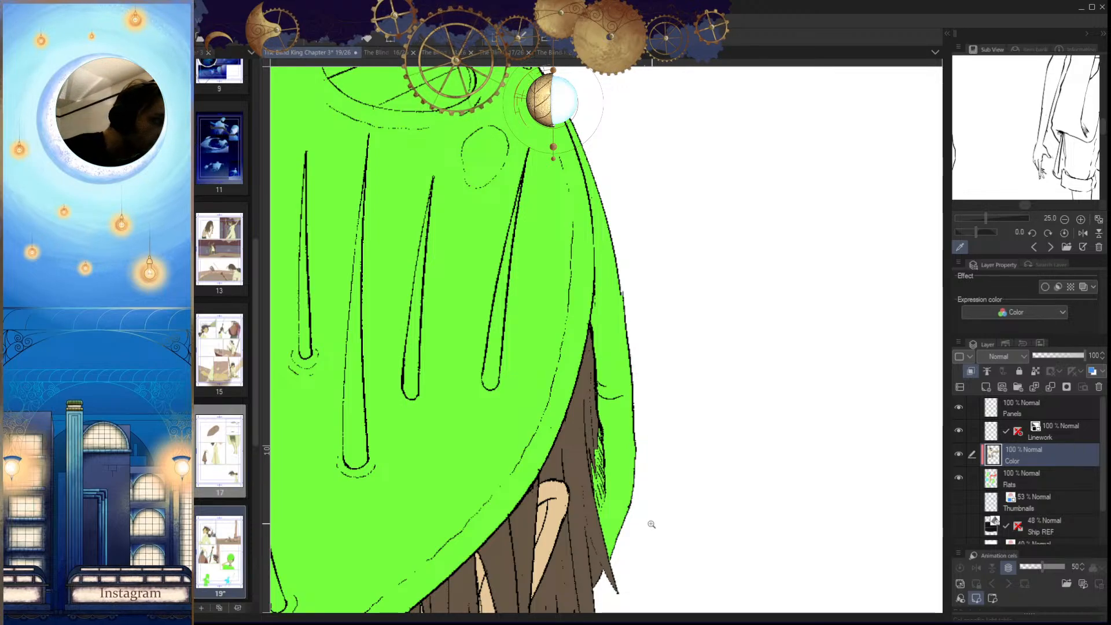
pyautogui.moveTo(652, 526); pyautogui.dragTo(618, 561)
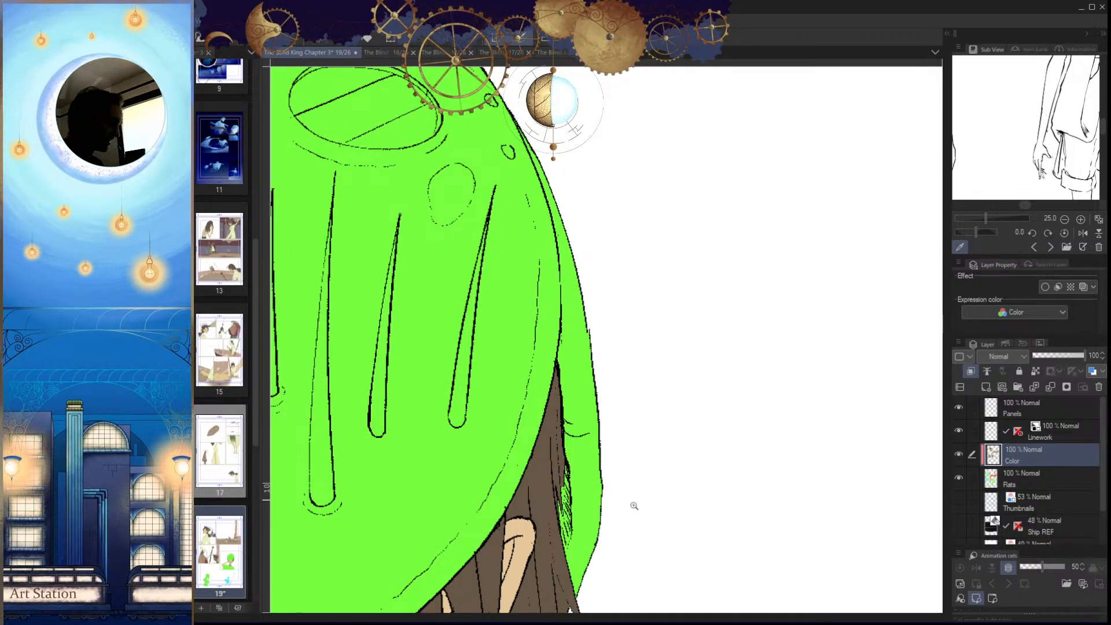
pyautogui.moveTo(657, 468); pyautogui.dragTo(677, 422)
pyautogui.moveTo(626, 473); pyautogui.dragTo(627, 463)
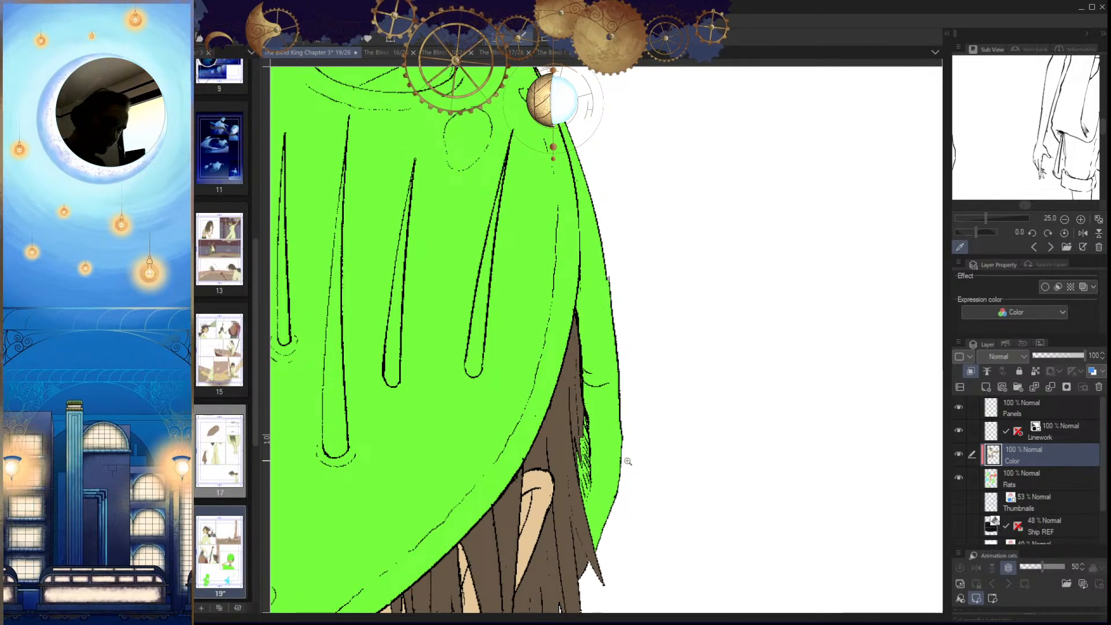
pyautogui.click(614, 443)
pyautogui.hotkey('alt', 'Delete')
pyautogui.hotkey('ctrl', 'd')
pyautogui.moveTo(645, 296); pyautogui.dragTo(649, 464)
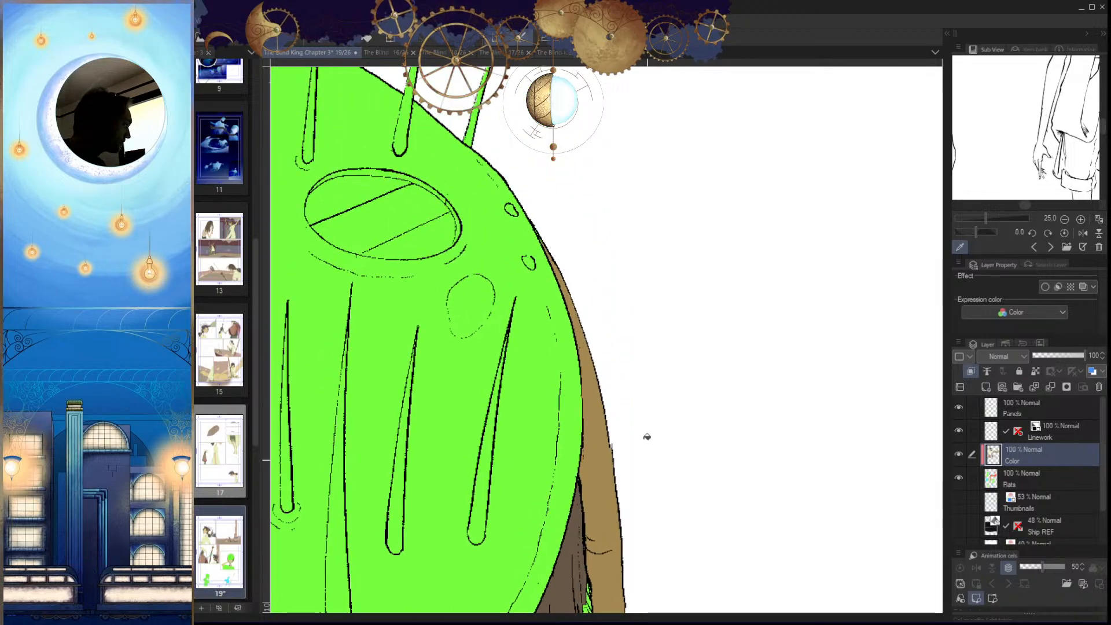
pyautogui.moveTo(538, 235); pyautogui.dragTo(583, 253)
pyautogui.moveTo(586, 301); pyautogui.dragTo(538, 211)
# Step: Outline the hatched patch between the hair and the right-hand strip and replace its leftover green with brown
pyautogui.moveTo(702, 438); pyautogui.dragTo(614, 431)
pyautogui.moveTo(649, 509)
pyautogui.mouseDown()
pyautogui.moveTo(648, 255)
pyautogui.moveTo(619, 150)
pyautogui.mouseUp()
pyautogui.moveTo(715, 512)
pyautogui.mouseDown()
pyautogui.moveTo(748, 521)
pyautogui.moveTo(684, 537)
pyautogui.mouseUp()
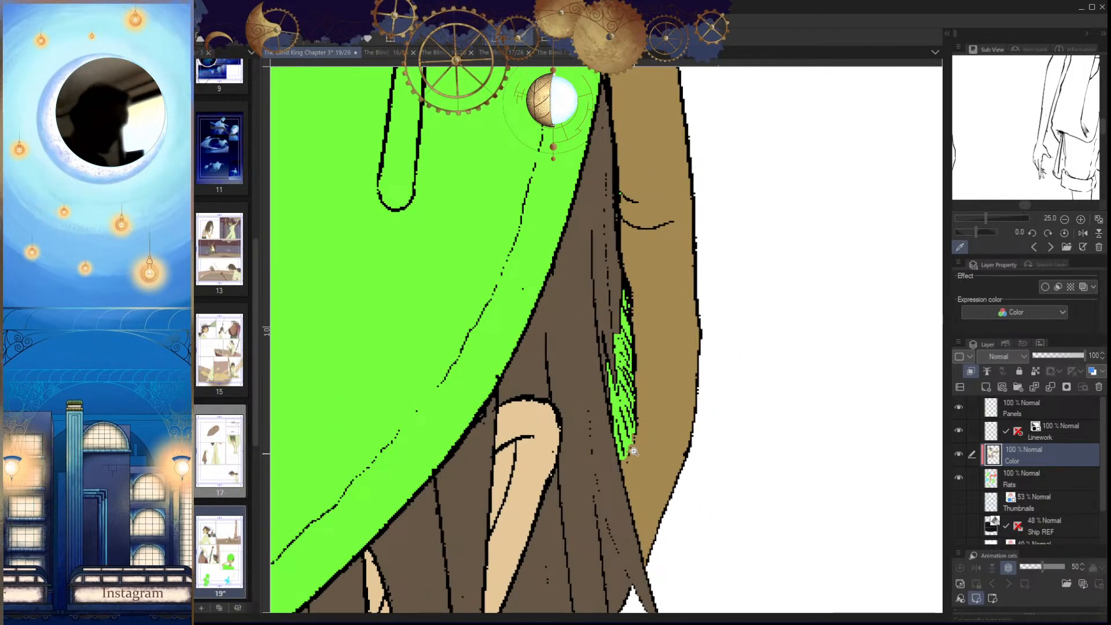
pyautogui.click(623, 388)
pyautogui.hotkey('ctrl', 'z')
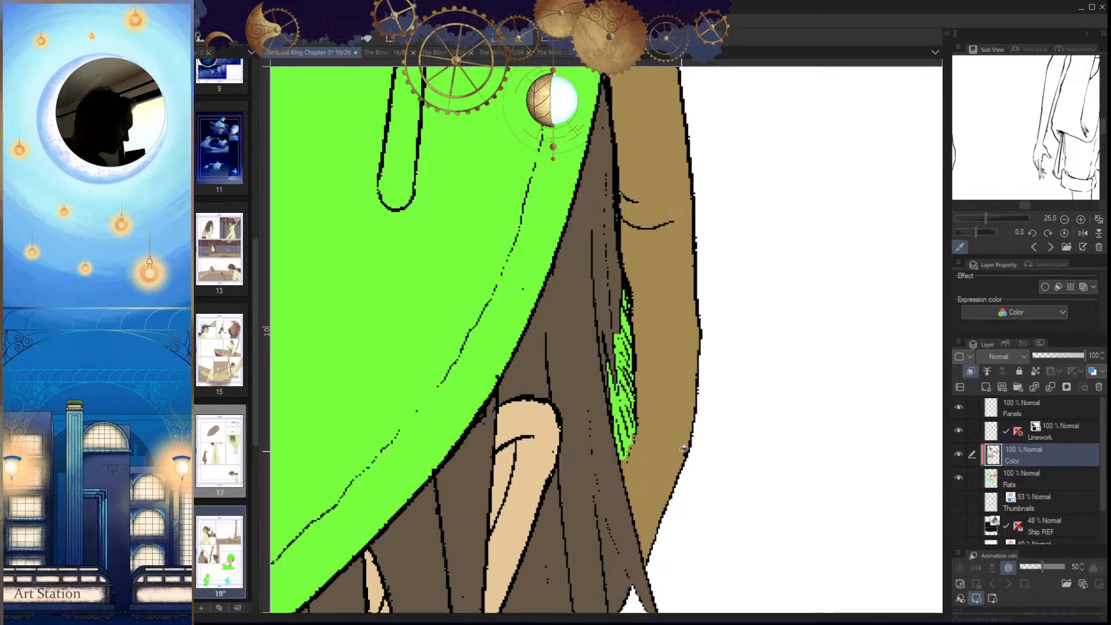
pyautogui.click(677, 348)
pyautogui.click(623, 232)
pyautogui.click(592, 263)
pyautogui.click(578, 333)
pyautogui.click(580, 423)
pyautogui.click(607, 500)
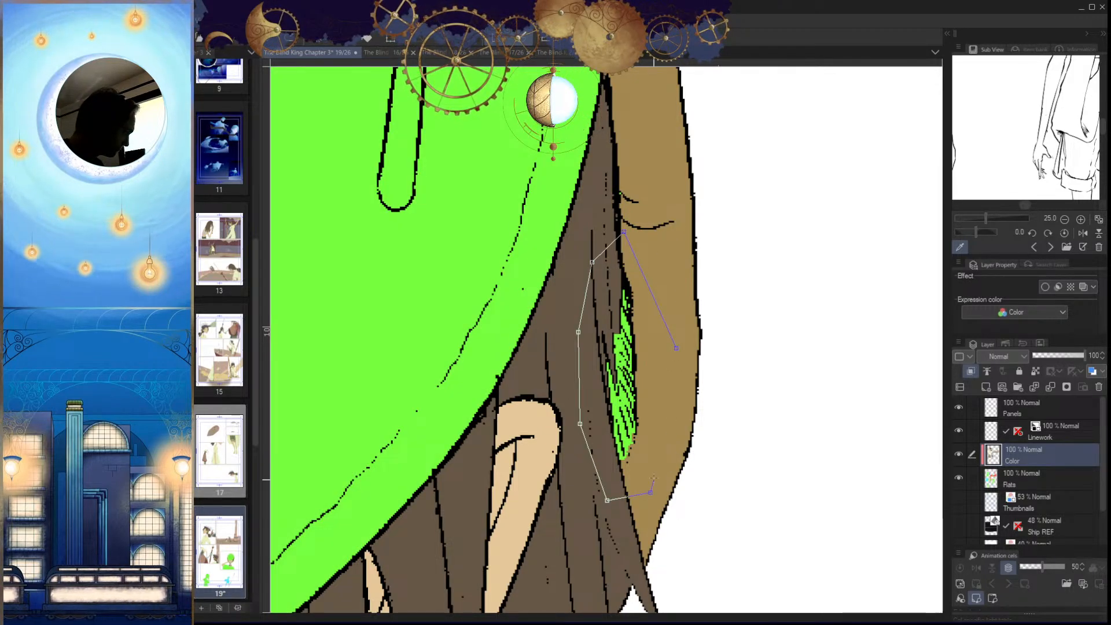
pyautogui.click(674, 349)
pyautogui.click(624, 379)
pyautogui.hotkey('ctrl', 'd')
pyautogui.moveTo(643, 426)
pyautogui.mouseDown()
pyautogui.moveTo(658, 452)
pyautogui.moveTo(708, 439)
pyautogui.moveTo(669, 497)
pyautogui.moveTo(704, 417)
pyautogui.mouseUp()
# Step: Examine the recolored head and compare it with the character's purple hat in the neighbouring panel
pyautogui.click(733, 480)
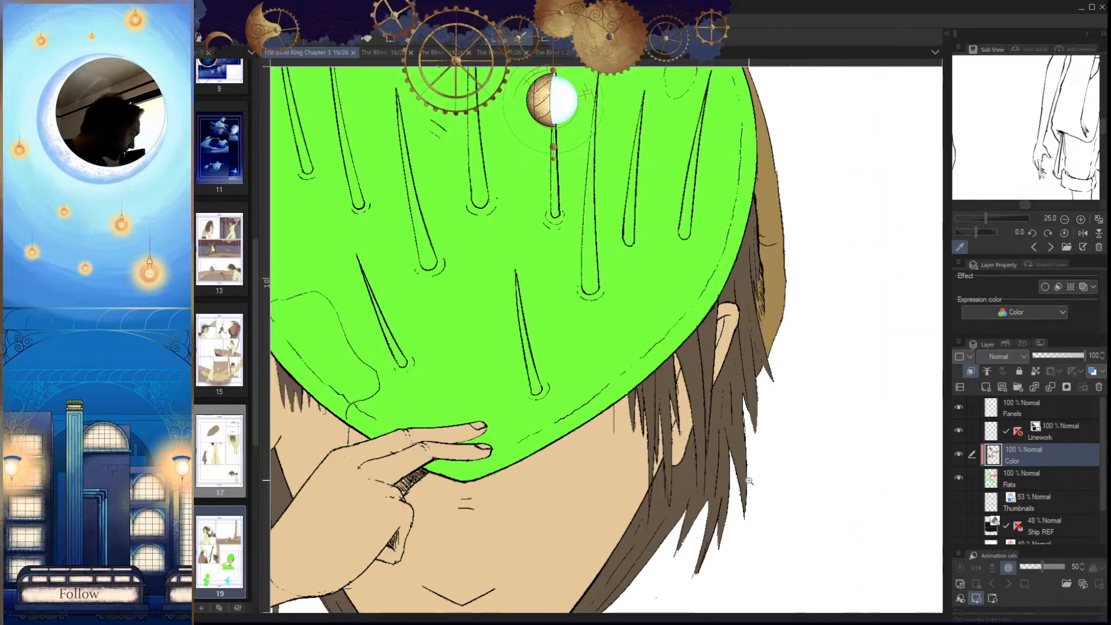
pyautogui.click(738, 503)
pyautogui.moveTo(774, 393); pyautogui.dragTo(703, 500)
pyautogui.moveTo(730, 455); pyautogui.dragTo(747, 459)
pyautogui.moveTo(765, 467); pyautogui.dragTo(704, 492)
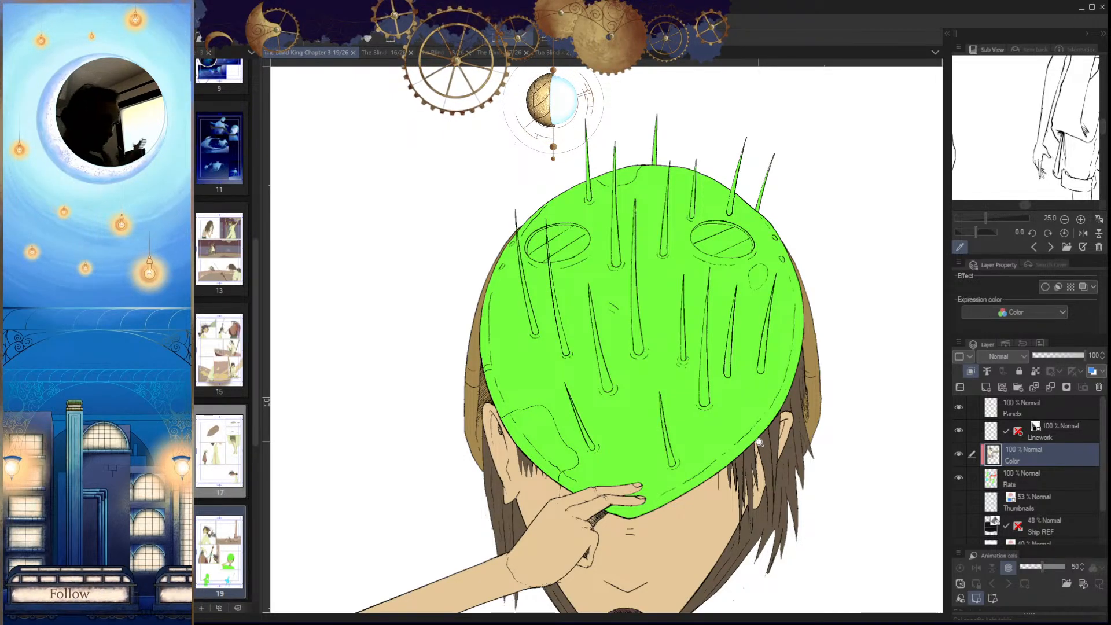
pyautogui.moveTo(854, 469); pyautogui.dragTo(772, 476)
pyautogui.moveTo(743, 521); pyautogui.dragTo(776, 488)
pyautogui.moveTo(775, 403); pyautogui.dragTo(768, 553)
pyautogui.moveTo(767, 353); pyautogui.dragTo(725, 478)
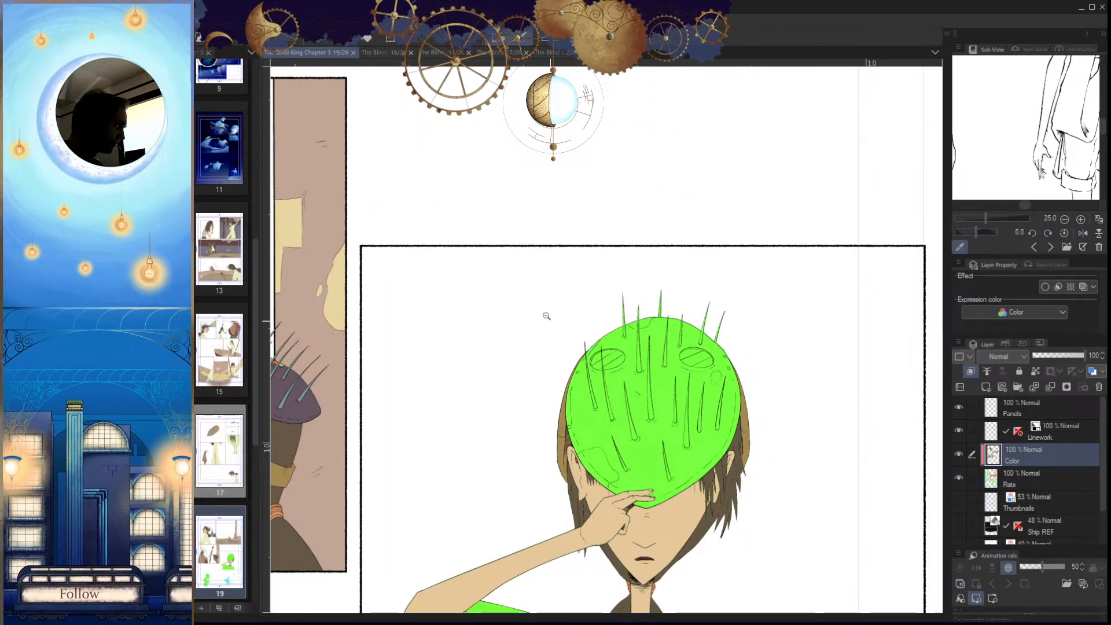
pyautogui.moveTo(397, 354); pyautogui.dragTo(619, 357)
pyautogui.moveTo(510, 397); pyautogui.dragTo(539, 400)
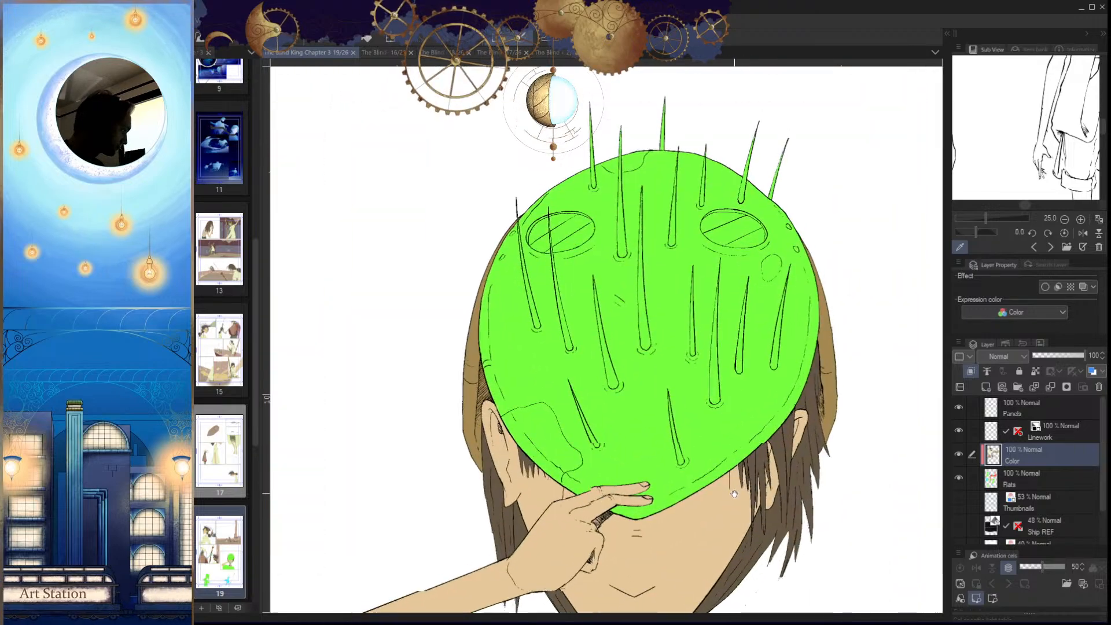
pyautogui.moveTo(753, 520); pyautogui.dragTo(750, 558)
# Step: Select the hat's green area from the Flats layer and fill it with muted purple on the Color layer
pyautogui.hotkey('ctrl', 'd')
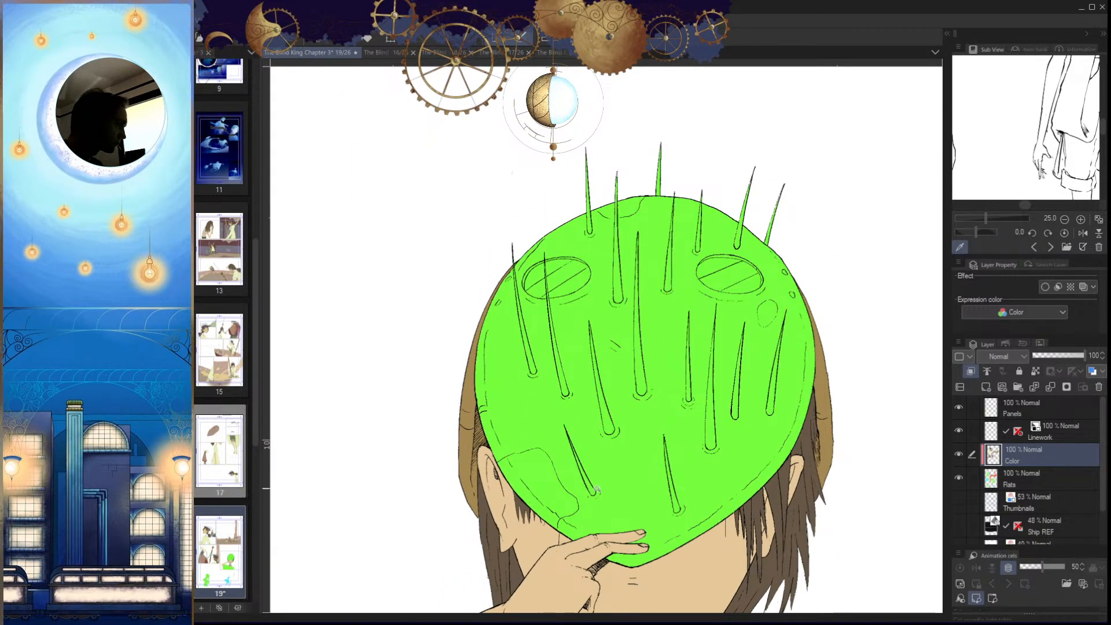
pyautogui.click(772, 586)
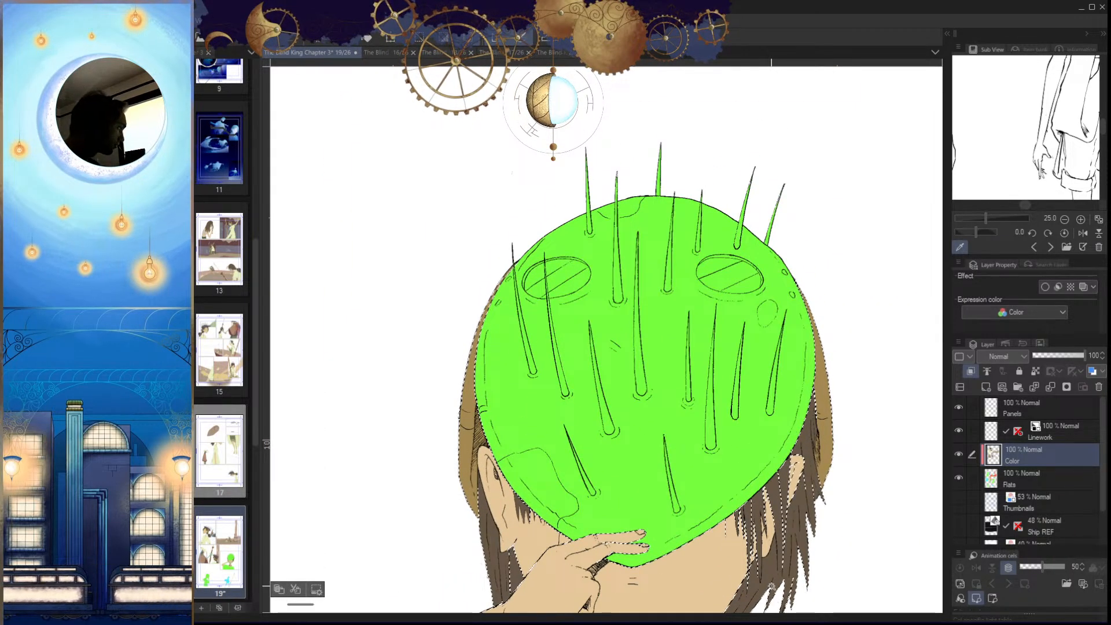
pyautogui.hotkey('ctrl', 'd')
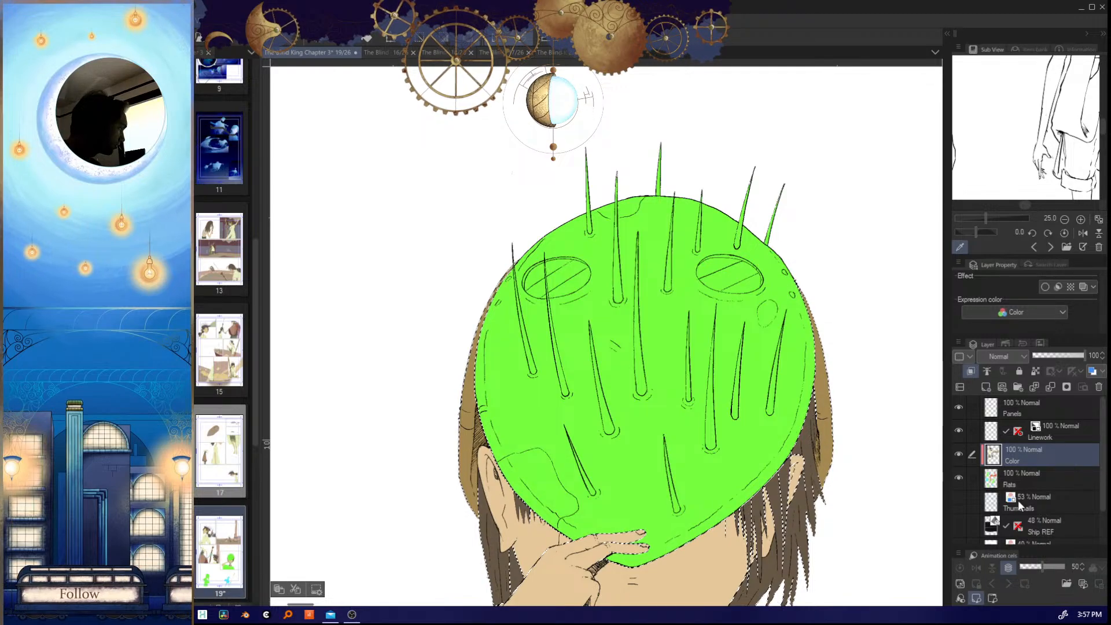
pyautogui.click(1021, 478)
pyautogui.click(724, 476)
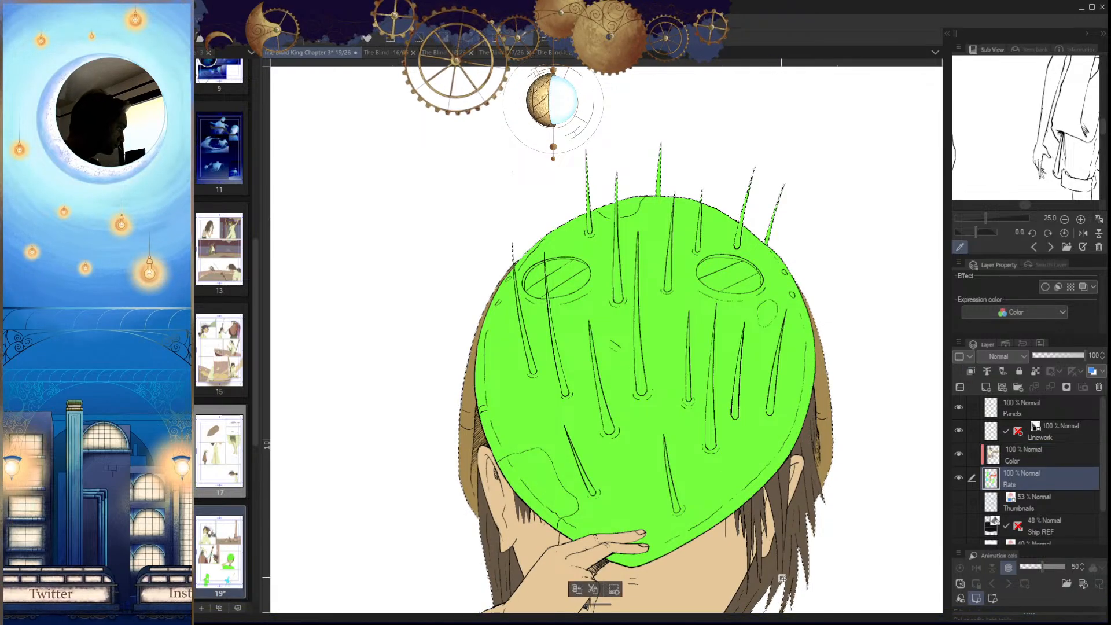
pyautogui.click(1022, 450)
pyautogui.hotkey('alt', 'BackSpace')
pyautogui.hotkey('ctrl', 'd')
# Step: Fill the short spike at the hat's lower left with grey-teal
pyautogui.moveTo(764, 488); pyautogui.dragTo(710, 493)
pyautogui.moveTo(690, 423); pyautogui.dragTo(657, 473)
pyautogui.moveTo(703, 442); pyautogui.dragTo(679, 435)
pyautogui.click(527, 470)
pyautogui.hotkey('alt', 'BackSpace')
pyautogui.hotkey('ctrl', 'd')
pyautogui.moveTo(446, 315); pyautogui.dragTo(520, 354)
pyautogui.scroll(-5, 540, 436)
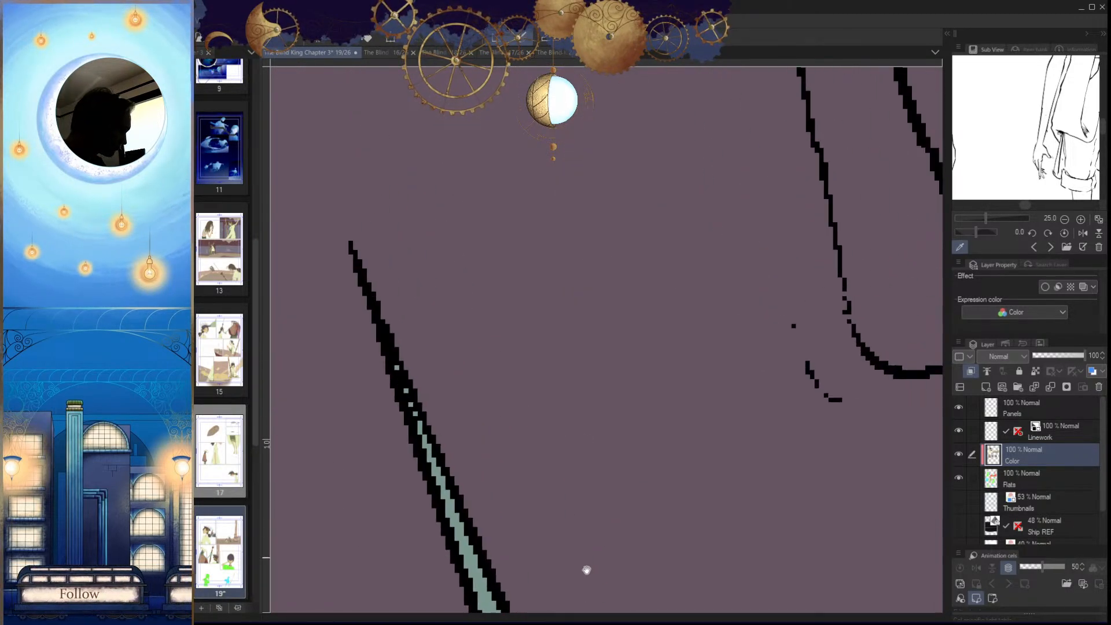
# Step: Fill the long spike left of the hat's centre with grey-teal
pyautogui.moveTo(775, 426); pyautogui.dragTo(643, 475)
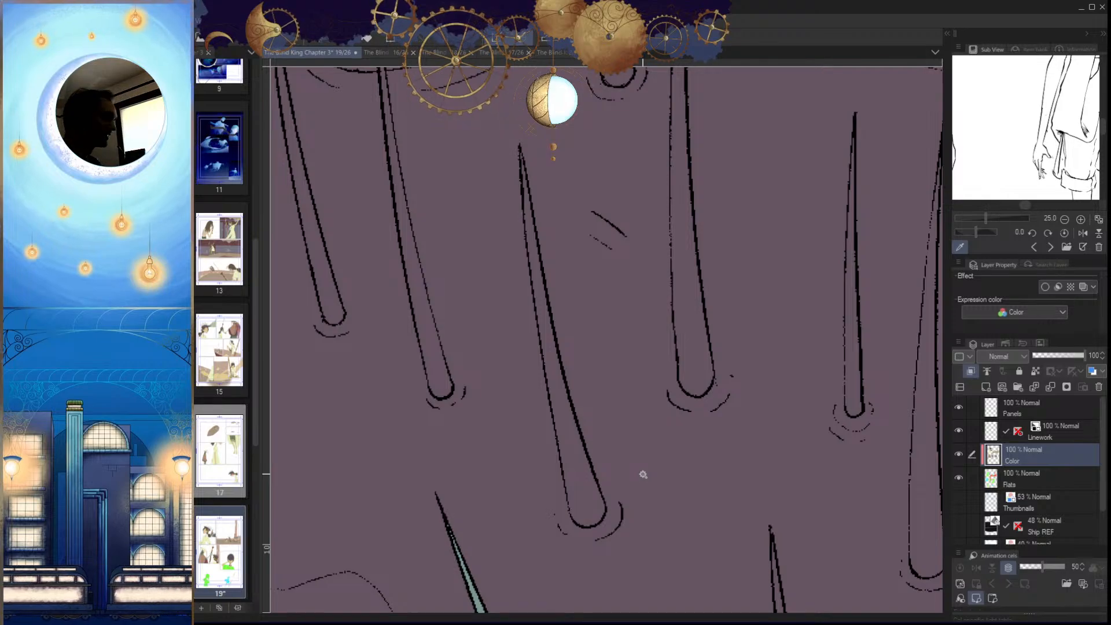
pyautogui.click(585, 489)
pyautogui.moveTo(585, 487); pyautogui.dragTo(596, 505)
pyautogui.hotkey('alt', 'Delete')
pyautogui.hotkey('ctrl', 'd')
# Step: Fill the tall central spike on the hat with grey-teal
pyautogui.moveTo(584, 373); pyautogui.dragTo(611, 506)
pyautogui.moveTo(579, 317); pyautogui.dragTo(628, 315)
pyautogui.moveTo(600, 409)
pyautogui.mouseDown()
pyautogui.moveTo(573, 398)
pyautogui.moveTo(612, 390)
pyautogui.moveTo(564, 382)
pyautogui.mouseUp()
pyautogui.moveTo(644, 518); pyautogui.dragTo(630, 349)
pyautogui.moveTo(663, 555); pyautogui.dragTo(695, 462)
pyautogui.moveTo(625, 456); pyautogui.dragTo(645, 477)
pyautogui.moveTo(696, 509)
pyautogui.mouseDown()
pyautogui.moveTo(672, 484)
pyautogui.moveTo(630, 478)
pyautogui.mouseUp()
pyautogui.moveTo(694, 475); pyautogui.dragTo(715, 474)
pyautogui.moveTo(602, 422); pyautogui.dragTo(653, 495)
pyautogui.click(635, 497)
pyautogui.hotkey('alt', 'Delete')
pyautogui.hotkey('ctrl', 'd')
# Step: Fill the spike between the hat's two oval patches with grey-teal
pyautogui.moveTo(611, 441)
pyautogui.mouseDown()
pyautogui.moveTo(635, 489)
pyautogui.moveTo(646, 434)
pyautogui.moveTo(611, 460)
pyautogui.mouseUp()
pyautogui.moveTo(610, 335); pyautogui.dragTo(616, 486)
pyautogui.moveTo(609, 340); pyautogui.dragTo(622, 479)
pyautogui.moveTo(636, 299); pyautogui.dragTo(649, 584)
pyautogui.moveTo(644, 453); pyautogui.dragTo(649, 423)
pyautogui.moveTo(659, 254); pyautogui.dragTo(639, 538)
pyautogui.moveTo(647, 378); pyautogui.dragTo(688, 548)
pyautogui.moveTo(725, 585); pyautogui.dragTo(679, 428)
pyautogui.click(670, 462)
pyautogui.hotkey('alt', 'Delete')
pyautogui.hotkey('ctrl', 'd')
# Step: Fill the narrow spike just right of the tall central one with grey-teal
pyautogui.moveTo(677, 221)
pyautogui.mouseDown()
pyautogui.moveTo(665, 363)
pyautogui.moveTo(699, 317)
pyautogui.mouseUp()
pyautogui.moveTo(683, 264)
pyautogui.mouseDown()
pyautogui.moveTo(656, 467)
pyautogui.moveTo(690, 371)
pyautogui.mouseUp()
pyautogui.moveTo(684, 274); pyautogui.dragTo(675, 456)
pyautogui.moveTo(664, 390); pyautogui.dragTo(625, 553)
pyautogui.moveTo(694, 604); pyautogui.dragTo(717, 424)
pyautogui.moveTo(782, 529); pyautogui.dragTo(740, 319)
pyautogui.scroll(-5, 740, 319)
pyautogui.scroll(5, 721, 496)
pyautogui.click(687, 461)
pyautogui.hotkey('alt', 'Delete')
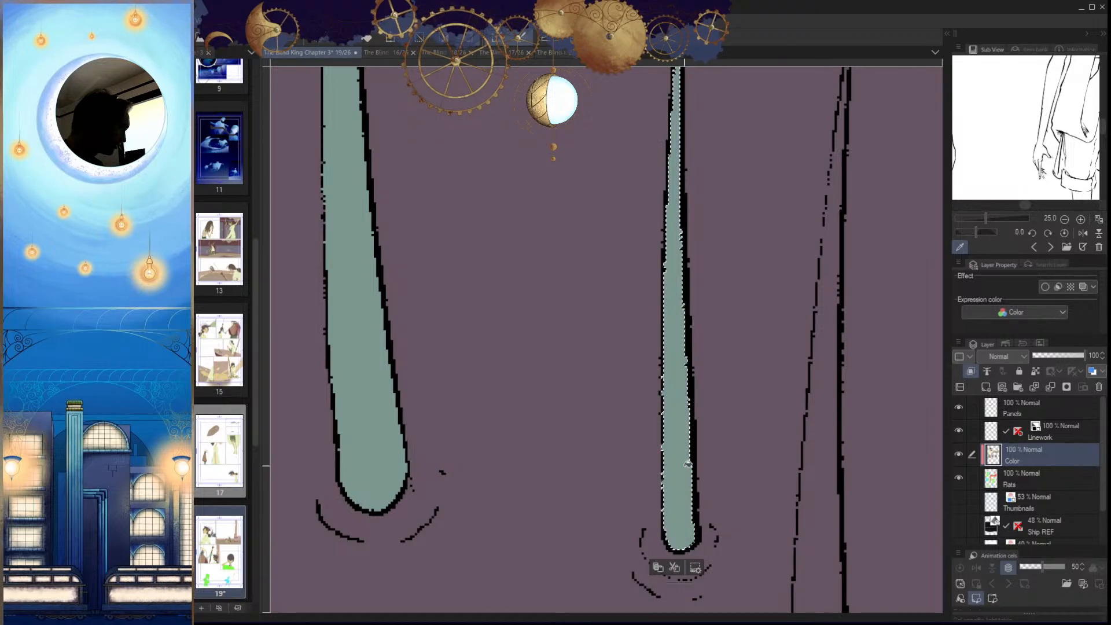
pyautogui.hotkey('ctrl', 'd')
# Step: Fill the long, wide spike farther right of the hat's centre with grey-teal
pyautogui.scroll(-4, 723, 471)
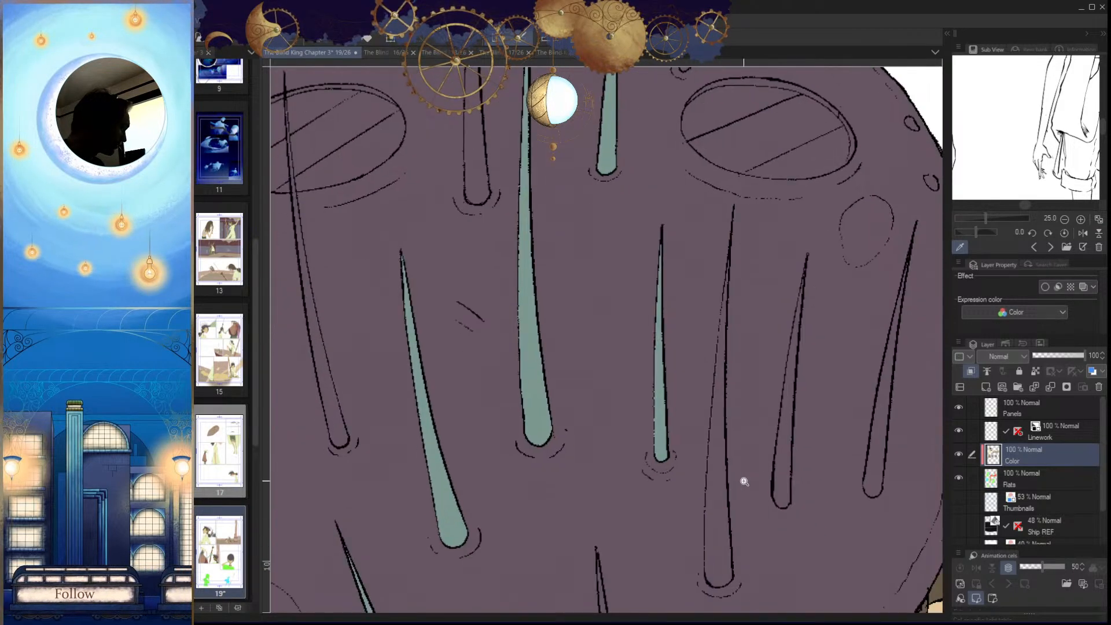
pyautogui.moveTo(756, 482); pyautogui.dragTo(763, 483)
pyautogui.click(718, 477)
pyautogui.hotkey('alt', 'Delete')
pyautogui.hotkey('ctrl', 'd')
pyautogui.moveTo(737, 343)
pyautogui.mouseDown()
pyautogui.moveTo(724, 432)
pyautogui.moveTo(743, 368)
pyautogui.mouseUp()
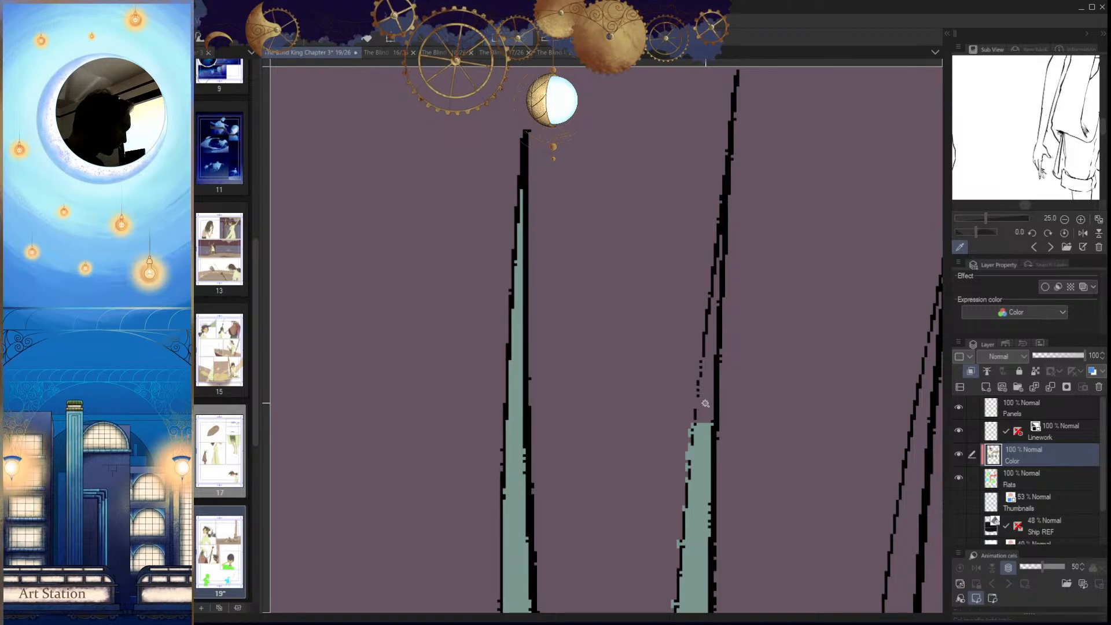
# Step: Clean up the left edge of the grey-teal fill on the long, wide spike right of the hat's centre
pyautogui.click(706, 403)
pyautogui.hotkey('ctrl', 'd')
pyautogui.moveTo(692, 453); pyautogui.dragTo(697, 429)
pyautogui.scroll(4, 697, 429)
pyautogui.press('p')
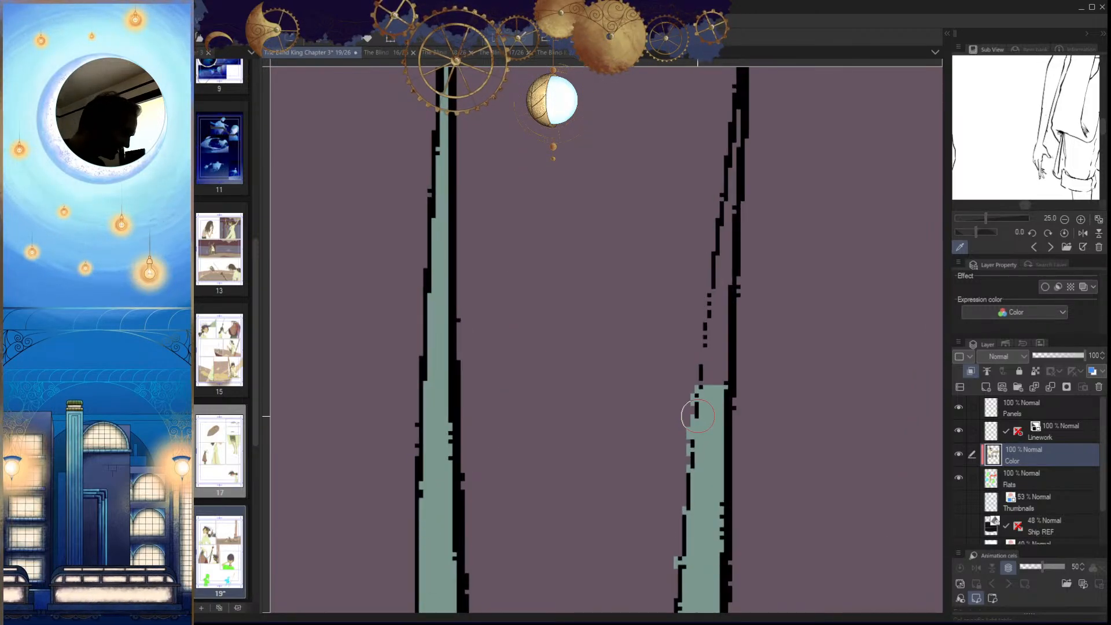
pyautogui.moveTo(694, 371); pyautogui.dragTo(685, 529)
pyautogui.hotkey('ctrl', 'z')
pyautogui.moveTo(695, 379)
pyautogui.mouseDown()
pyautogui.moveTo(680, 493)
pyautogui.moveTo(693, 472)
pyautogui.moveTo(695, 380)
pyautogui.moveTo(671, 565)
pyautogui.mouseUp()
pyautogui.hotkey('ctrl', 'z')
pyautogui.moveTo(691, 420); pyautogui.dragTo(668, 596)
pyautogui.moveTo(702, 521)
pyautogui.mouseDown()
pyautogui.moveTo(694, 588)
pyautogui.moveTo(707, 307)
pyautogui.mouseUp()
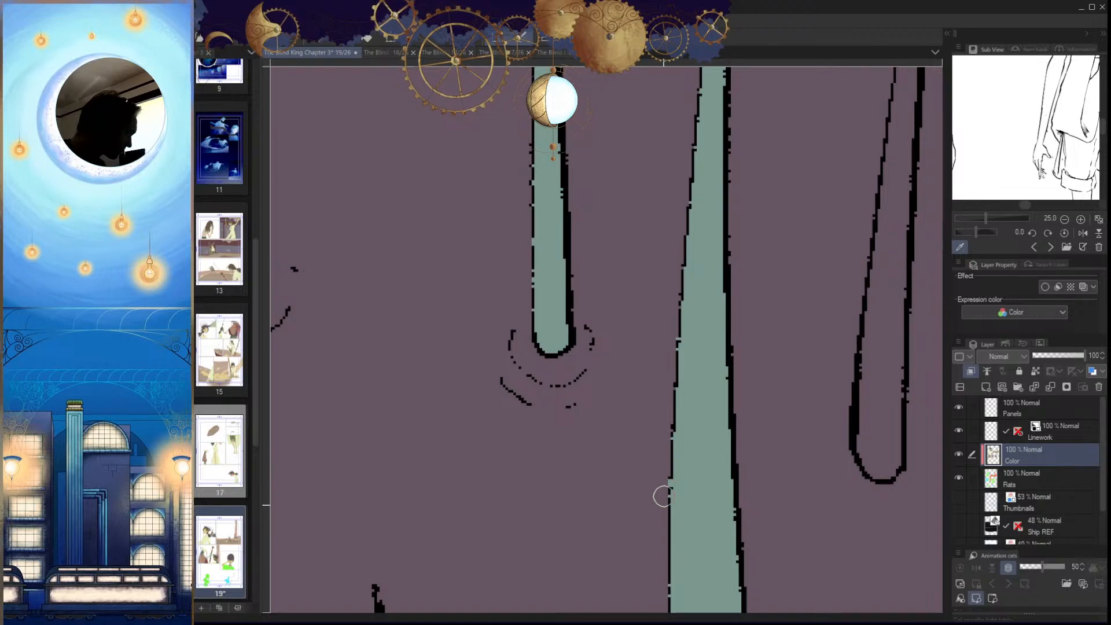
# Step: Extend the grey-teal up to the narrow tip of the long, wide spike and even out its edge
pyautogui.scroll(-2, 696, 429)
pyautogui.moveTo(711, 285); pyautogui.dragTo(696, 481)
pyautogui.scroll(2, 707, 399)
pyautogui.moveTo(698, 426)
pyautogui.mouseDown()
pyautogui.moveTo(646, 465)
pyautogui.moveTo(657, 341)
pyautogui.mouseUp()
pyautogui.moveTo(663, 279); pyautogui.dragTo(658, 327)
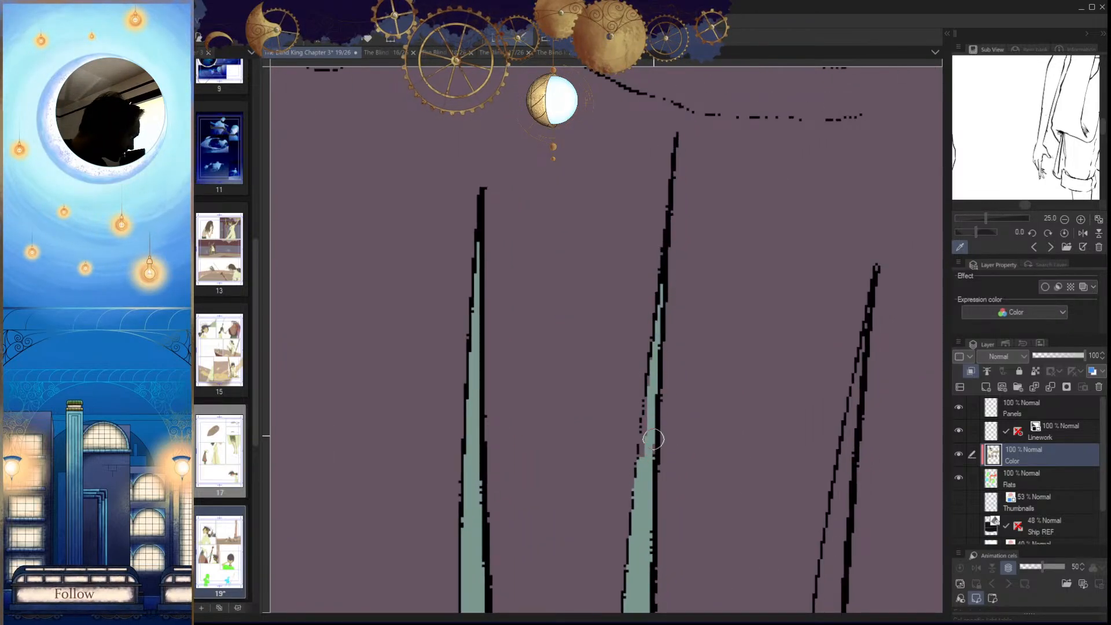
pyautogui.scroll(1, 657, 441)
pyautogui.moveTo(654, 407); pyautogui.dragTo(637, 500)
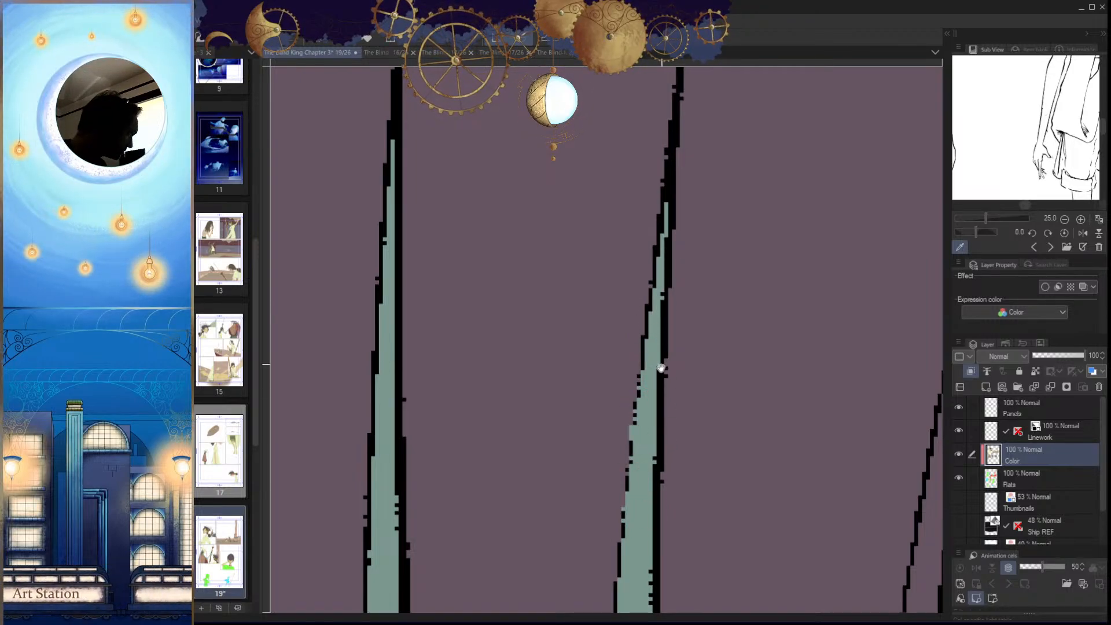
# Step: Fill the spike immediately right of the long, wide one with grey-teal
pyautogui.scroll(-3, 665, 335)
pyautogui.scroll(2, 707, 521)
pyautogui.click(682, 446)
pyautogui.hotkey('alt', 'Delete')
pyautogui.hotkey('ctrl', 'd')
pyautogui.scroll(3, 713, 173)
pyautogui.moveTo(665, 386); pyautogui.dragTo(682, 286)
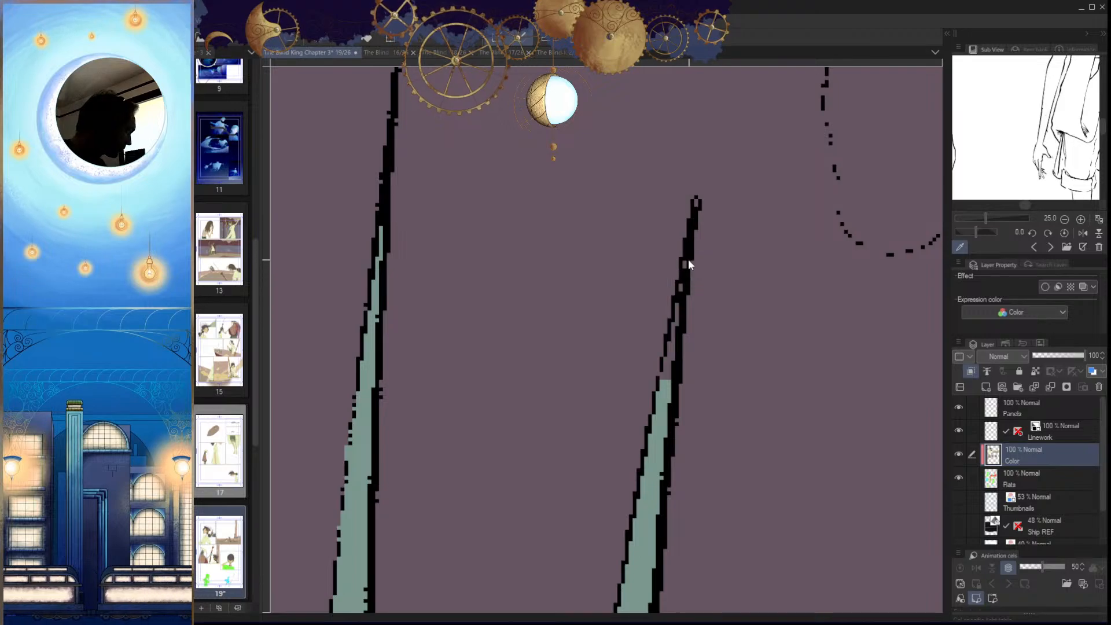
# Step: Fill the slanted spike below the right oval patch with grey-teal
pyautogui.scroll(-4, 683, 422)
pyautogui.click(741, 526)
pyautogui.scroll(5, 747, 450)
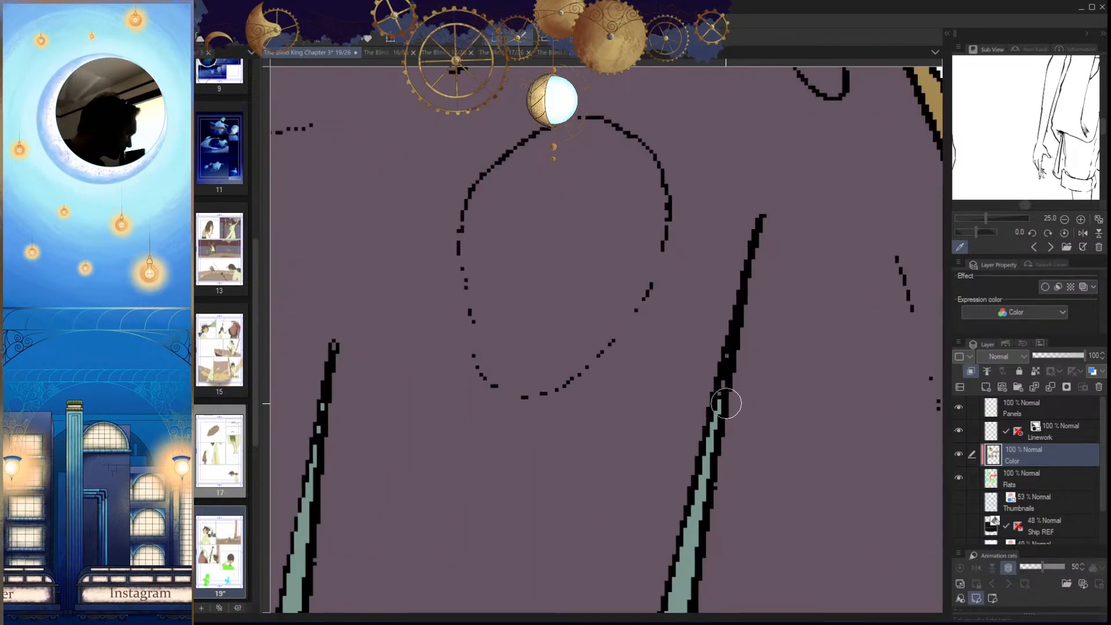
# Step: Fill the outermost spike rising behind the hat's upper right edge with grey-teal
pyautogui.scroll(-4, 734, 376)
pyautogui.moveTo(725, 209); pyautogui.dragTo(732, 468)
pyautogui.scroll(3, 705, 431)
pyautogui.click(702, 442)
pyautogui.hotkey('alt', 'Delete')
pyautogui.hotkey('ctrl', 'd')
pyautogui.scroll(-3, 700, 521)
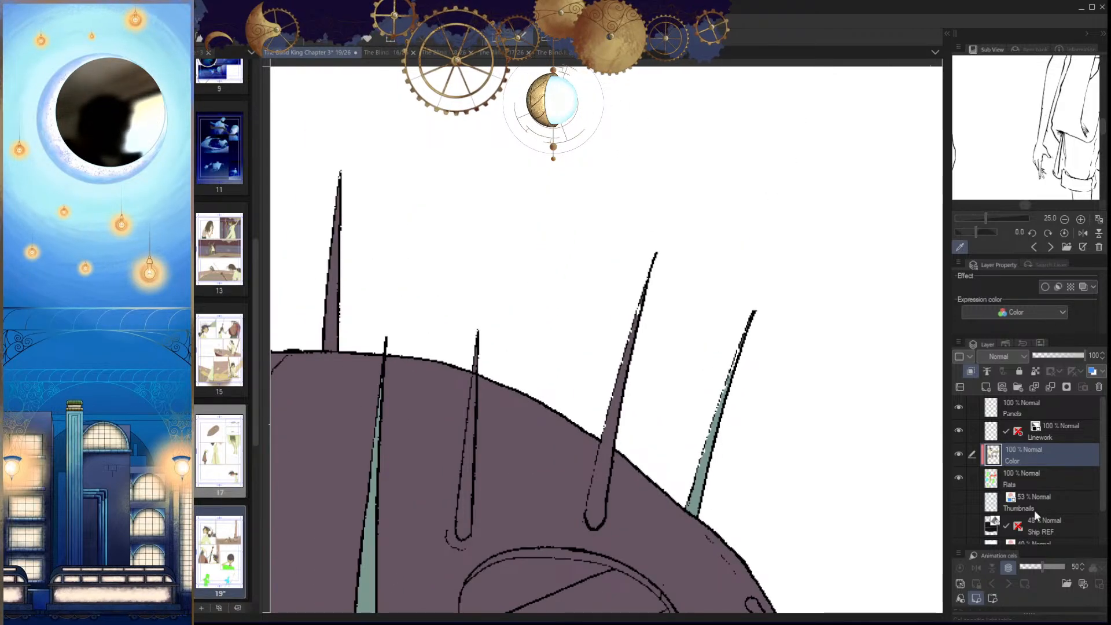
# Step: On the Flats layer, paint bright green into the gaps along the left edge and tip of the outermost right spike
pyautogui.click(1023, 479)
pyautogui.scroll(5, 749, 548)
pyautogui.moveTo(742, 547); pyautogui.dragTo(773, 412)
pyautogui.moveTo(767, 478); pyautogui.dragTo(777, 366)
pyautogui.scroll(-2, 777, 366)
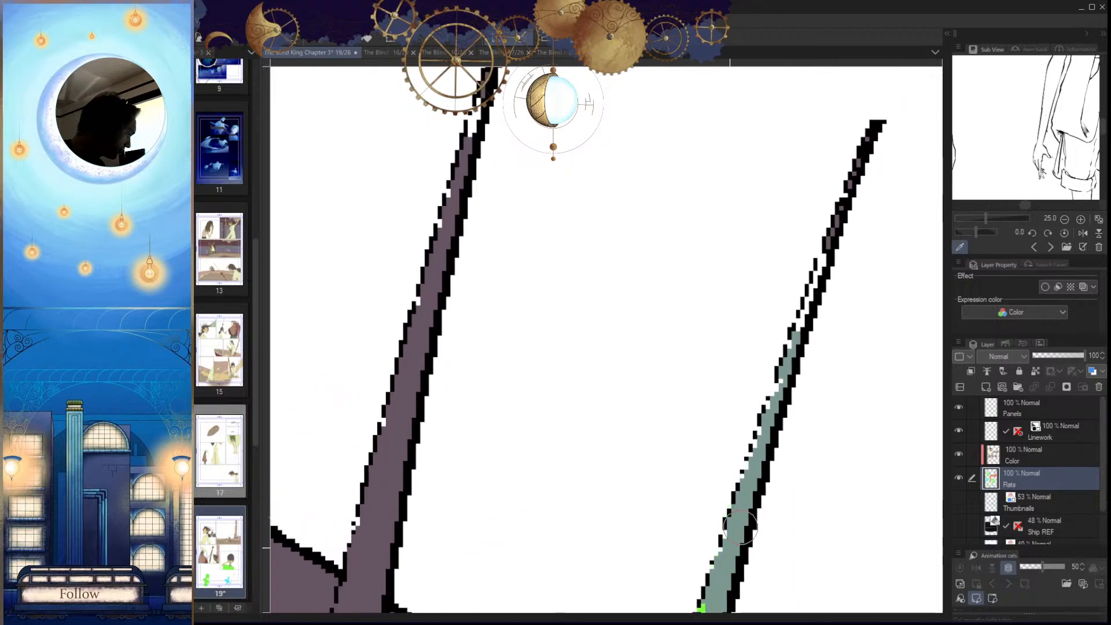
pyautogui.moveTo(717, 572); pyautogui.dragTo(734, 556)
pyautogui.moveTo(752, 501)
pyautogui.mouseDown()
pyautogui.moveTo(724, 541)
pyautogui.moveTo(751, 429)
pyautogui.mouseUp()
pyautogui.moveTo(774, 392); pyautogui.dragTo(758, 438)
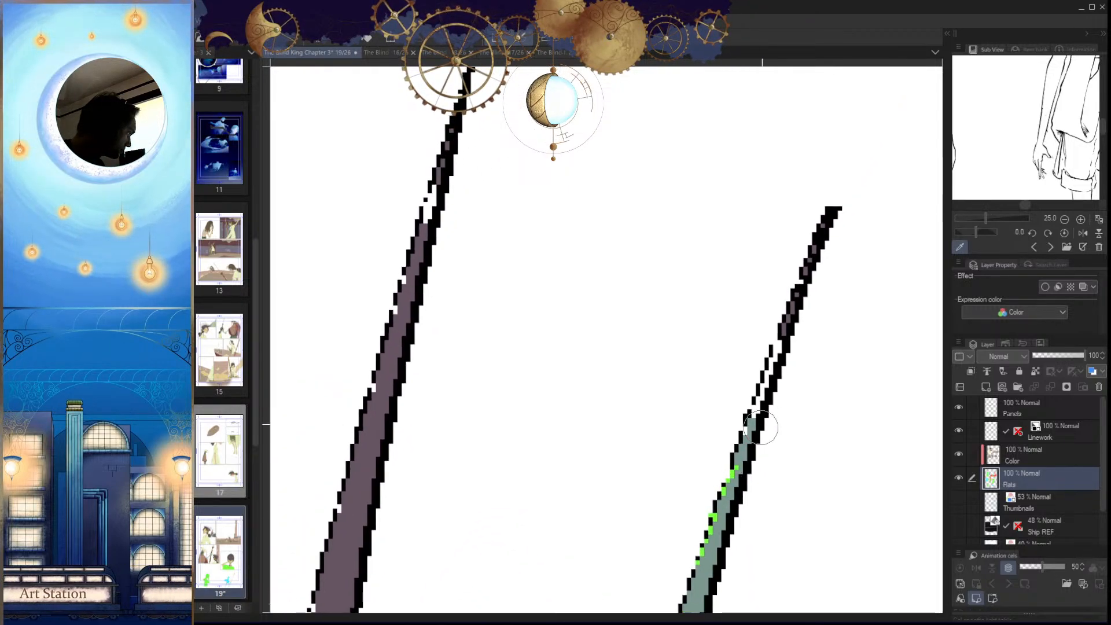
pyautogui.moveTo(782, 336); pyautogui.dragTo(755, 436)
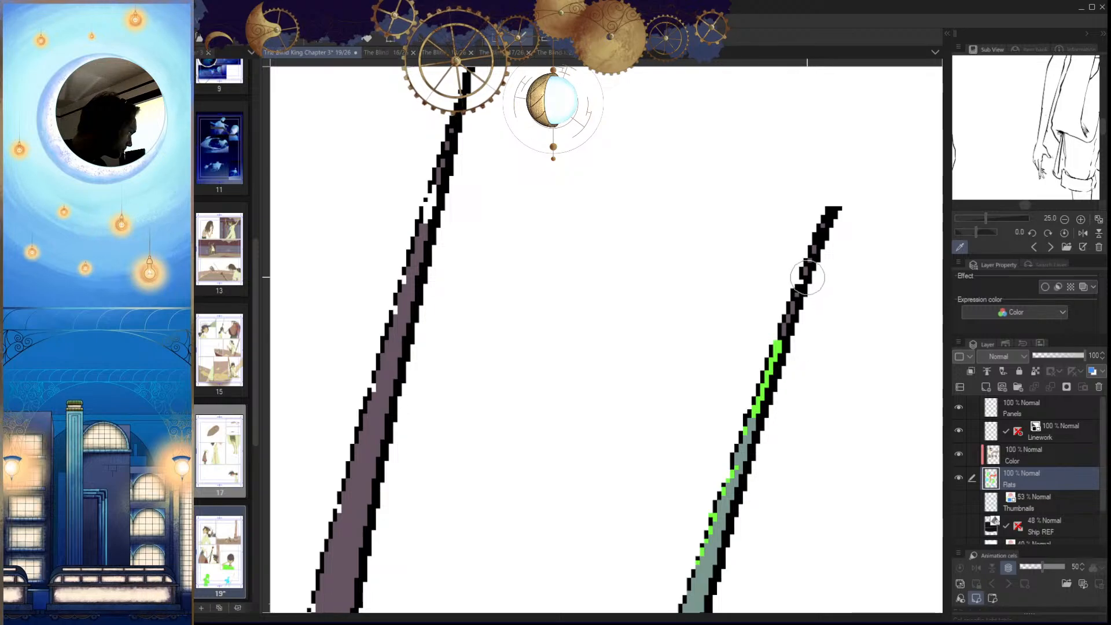
# Step: Paint bright green into the gaps along the left edge of the neighbouring spike that crosses the hat's upper right outline
pyautogui.moveTo(810, 339)
pyautogui.mouseDown()
pyautogui.moveTo(653, 290)
pyautogui.moveTo(694, 277)
pyautogui.mouseUp()
pyautogui.moveTo(644, 242); pyautogui.dragTo(629, 283)
pyautogui.moveTo(608, 346); pyautogui.dragTo(592, 412)
pyautogui.moveTo(586, 465); pyautogui.dragTo(618, 374)
pyautogui.moveTo(611, 367); pyautogui.dragTo(596, 400)
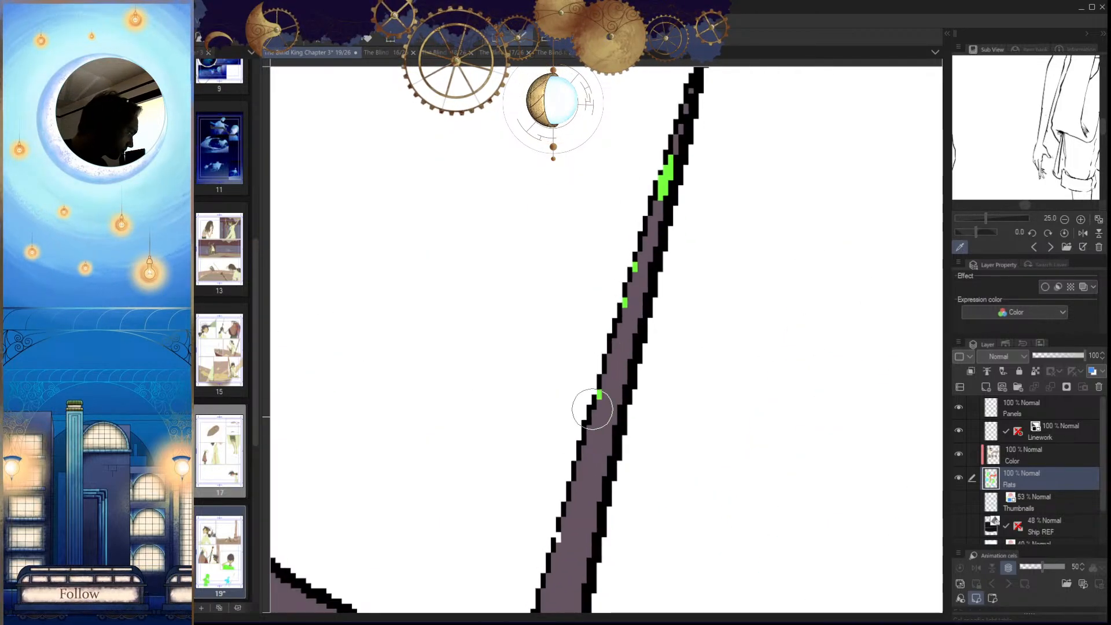
pyautogui.moveTo(565, 527)
pyautogui.mouseDown()
pyautogui.moveTo(554, 557)
pyautogui.moveTo(637, 530)
pyautogui.mouseUp()
pyautogui.moveTo(600, 497); pyautogui.dragTo(583, 556)
pyautogui.moveTo(598, 556)
pyautogui.mouseDown()
pyautogui.moveTo(614, 434)
pyautogui.moveTo(646, 347)
pyautogui.moveTo(610, 450)
pyautogui.mouseUp()
pyautogui.moveTo(618, 402); pyautogui.dragTo(557, 460)
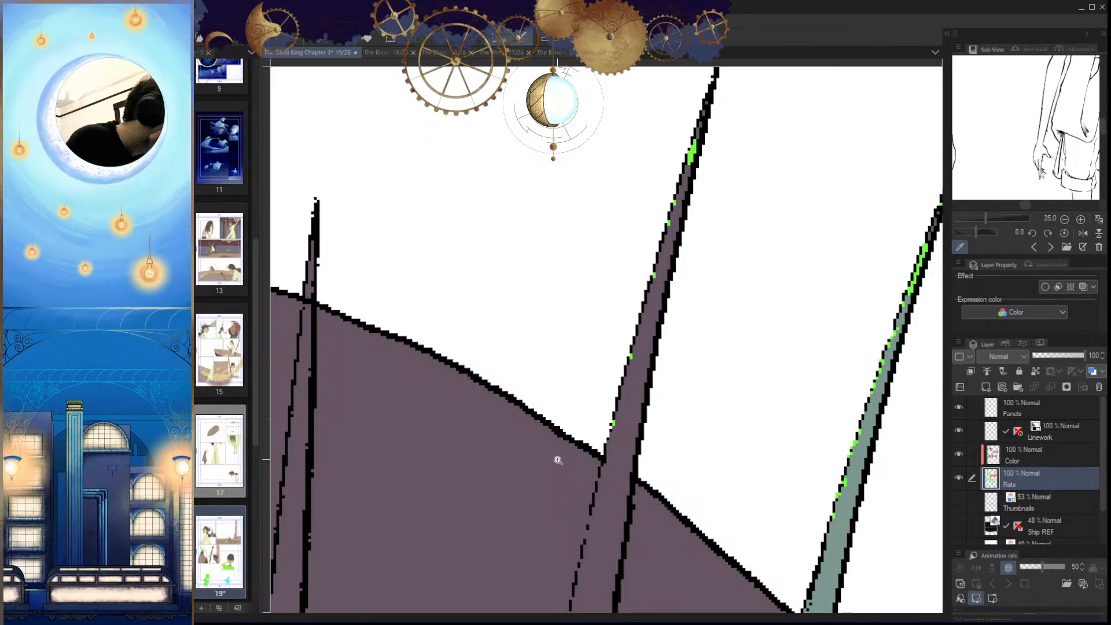
# Step: Paint bright green into the gaps at the tip of the long spike just left of the hat's top
pyautogui.moveTo(551, 445); pyautogui.dragTo(622, 455)
pyautogui.moveTo(720, 517); pyautogui.dragTo(664, 469)
pyautogui.moveTo(664, 469); pyautogui.dragTo(769, 470)
pyautogui.moveTo(615, 341); pyautogui.dragTo(681, 331)
pyautogui.moveTo(697, 395); pyautogui.dragTo(707, 431)
pyautogui.moveTo(706, 430); pyautogui.dragTo(676, 471)
pyautogui.moveTo(683, 294)
pyautogui.mouseDown()
pyautogui.moveTo(721, 317)
pyautogui.moveTo(715, 375)
pyautogui.mouseUp()
pyautogui.moveTo(688, 416)
pyautogui.mouseDown()
pyautogui.moveTo(684, 434)
pyautogui.moveTo(651, 431)
pyautogui.mouseUp()
pyautogui.moveTo(717, 382); pyautogui.dragTo(758, 278)
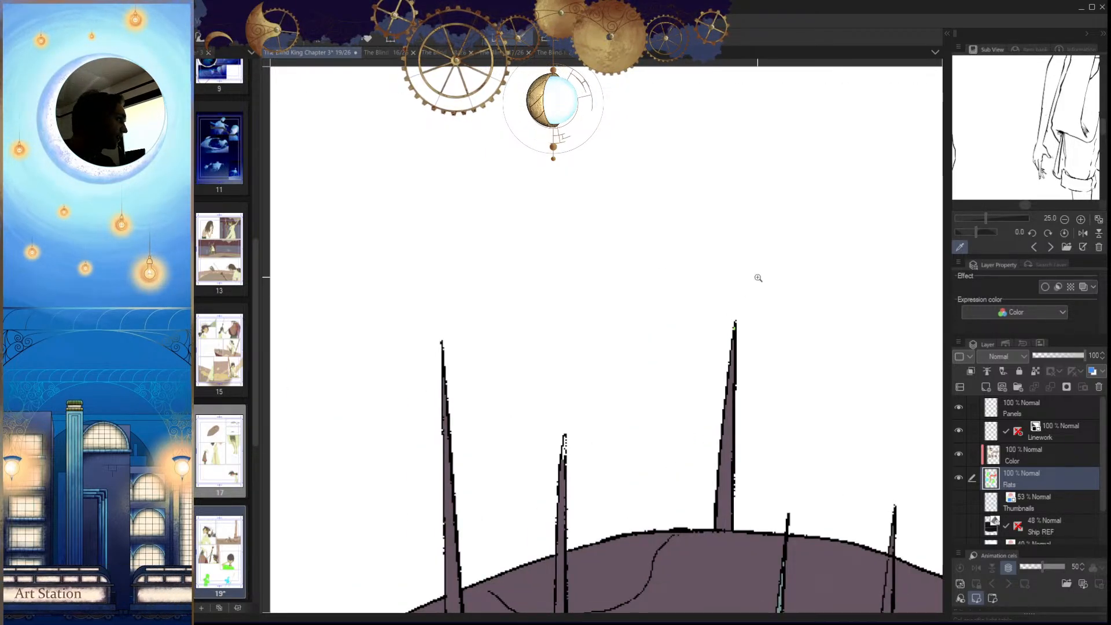
pyautogui.moveTo(567, 469)
pyautogui.mouseDown()
pyautogui.moveTo(651, 399)
pyautogui.moveTo(636, 277)
pyautogui.mouseUp()
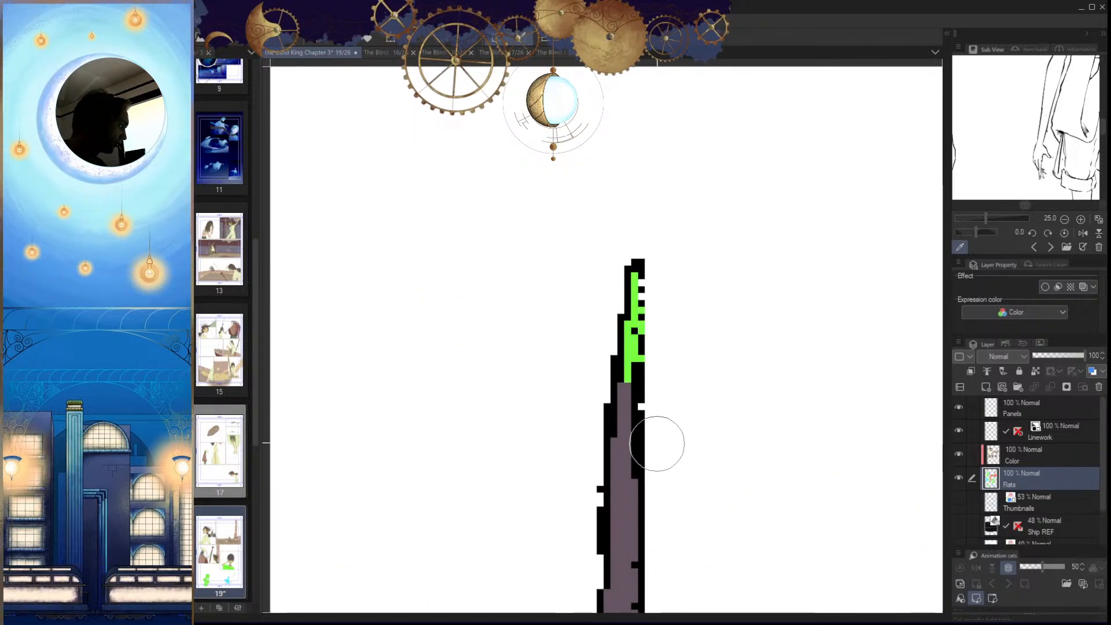
pyautogui.scroll(-2, 664, 440)
pyautogui.scroll(4, 682, 455)
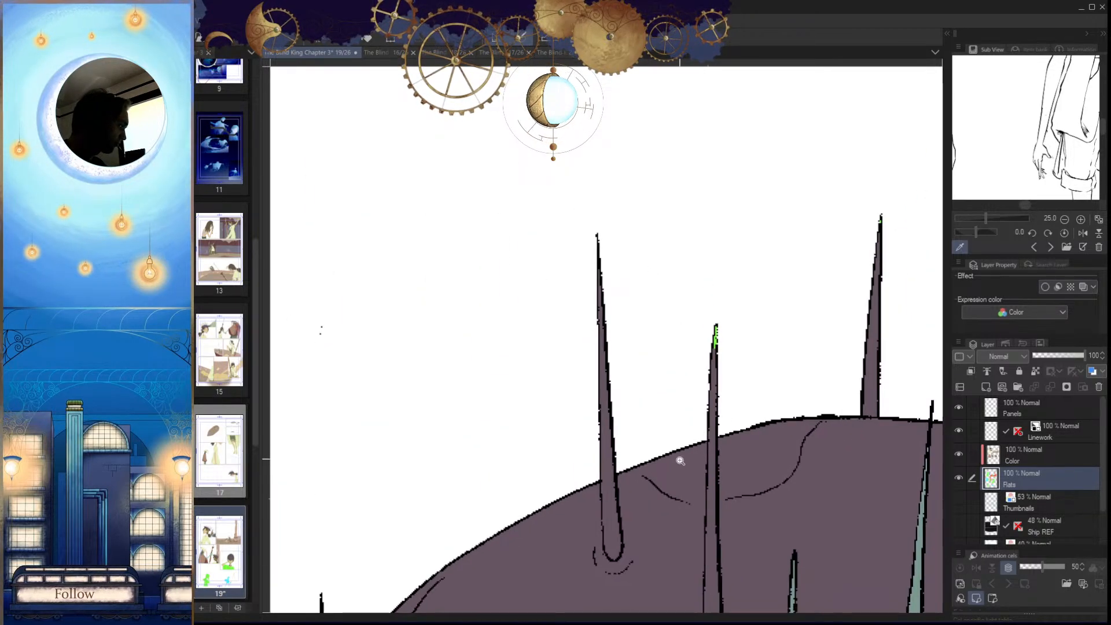
# Step: Return to the Color layer and cover the green gaps along the outermost right spike's left edge with grey-teal
pyautogui.scroll(-3, 756, 414)
pyautogui.moveTo(885, 486); pyautogui.dragTo(647, 496)
pyautogui.moveTo(775, 488); pyautogui.dragTo(783, 520)
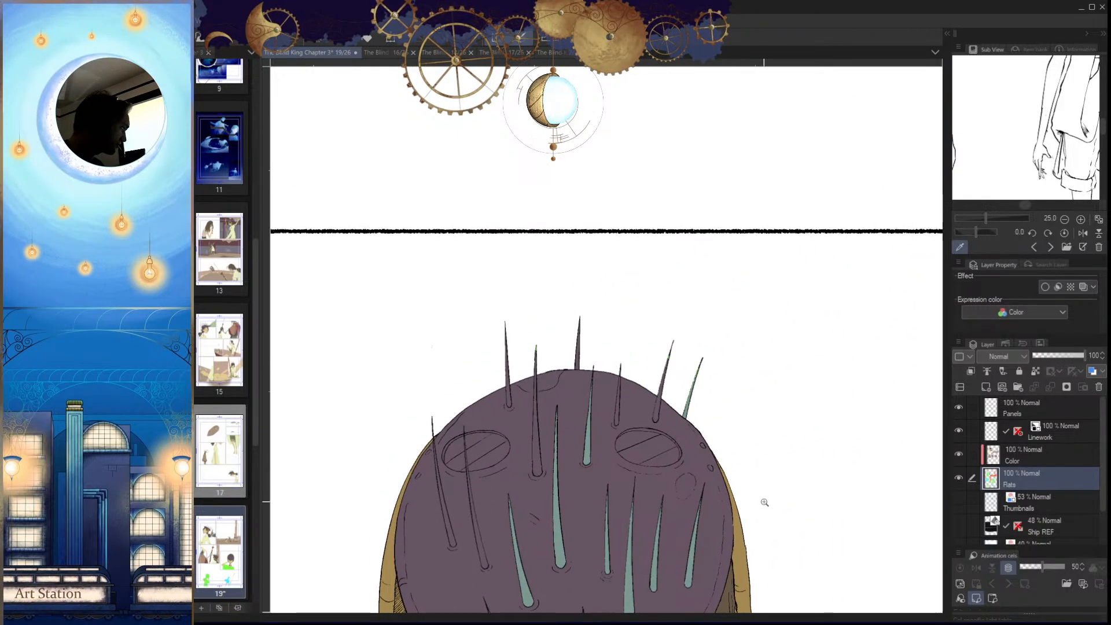
pyautogui.scroll(3, 663, 382)
pyautogui.moveTo(687, 395); pyautogui.dragTo(665, 432)
pyautogui.click(1028, 460)
pyautogui.moveTo(786, 548); pyautogui.dragTo(716, 514)
pyautogui.scroll(3, 666, 428)
pyautogui.scroll(2, 659, 447)
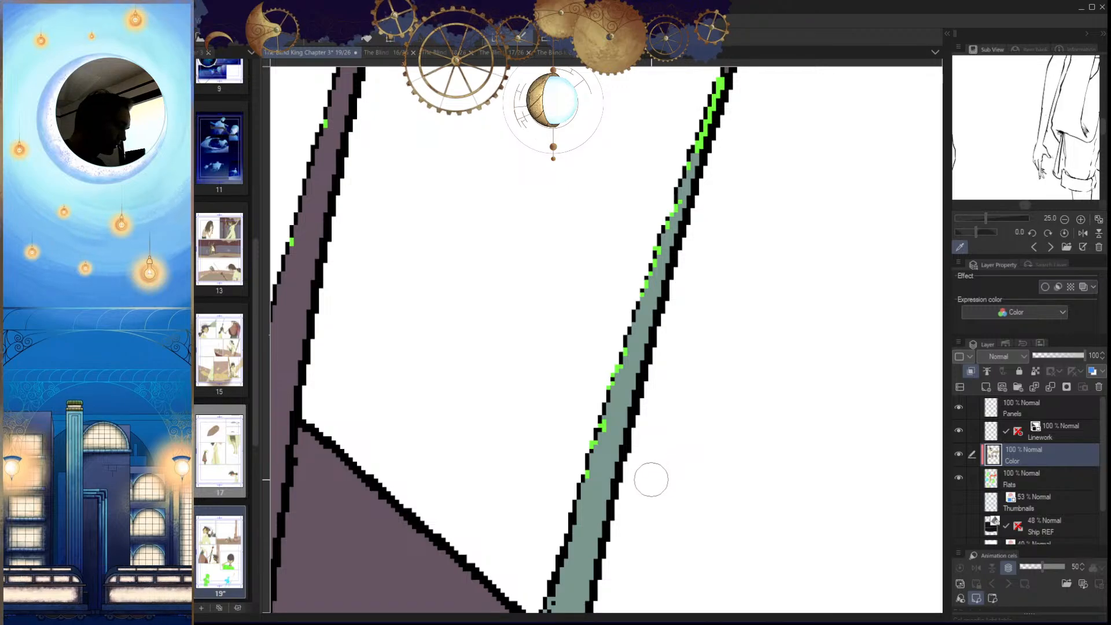
pyautogui.scroll(2, 596, 422)
pyautogui.moveTo(674, 286)
pyautogui.mouseDown()
pyautogui.moveTo(630, 420)
pyautogui.moveTo(677, 243)
pyautogui.mouseUp()
pyautogui.scroll(-3, 705, 200)
pyautogui.moveTo(675, 324); pyautogui.dragTo(730, 411)
# Step: Fill the spike crossing the hat's upper right outline with grey-teal
pyautogui.scroll(2, 617, 387)
pyautogui.click(565, 477)
pyautogui.moveTo(580, 548); pyautogui.dragTo(623, 443)
pyautogui.hotkey('alt', 'Delete')
pyautogui.hotkey('ctrl', 'd')
pyautogui.scroll(2, 622, 471)
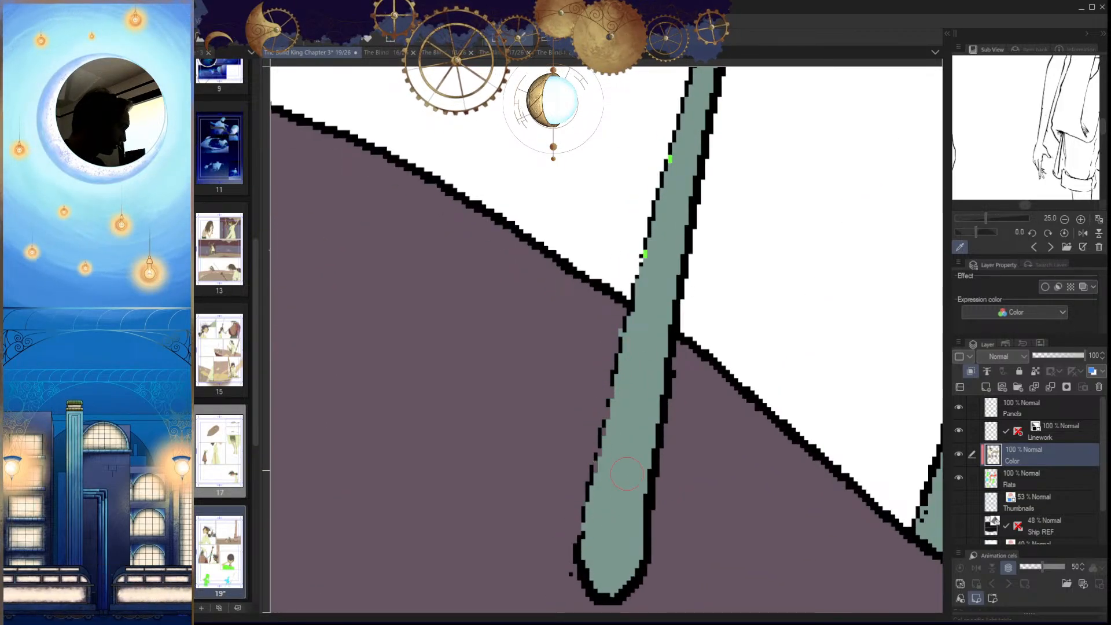
# Step: Touch up the left edge and tip of the spike crossing the upper right outline with grey-teal
pyautogui.moveTo(616, 408); pyautogui.dragTo(609, 433)
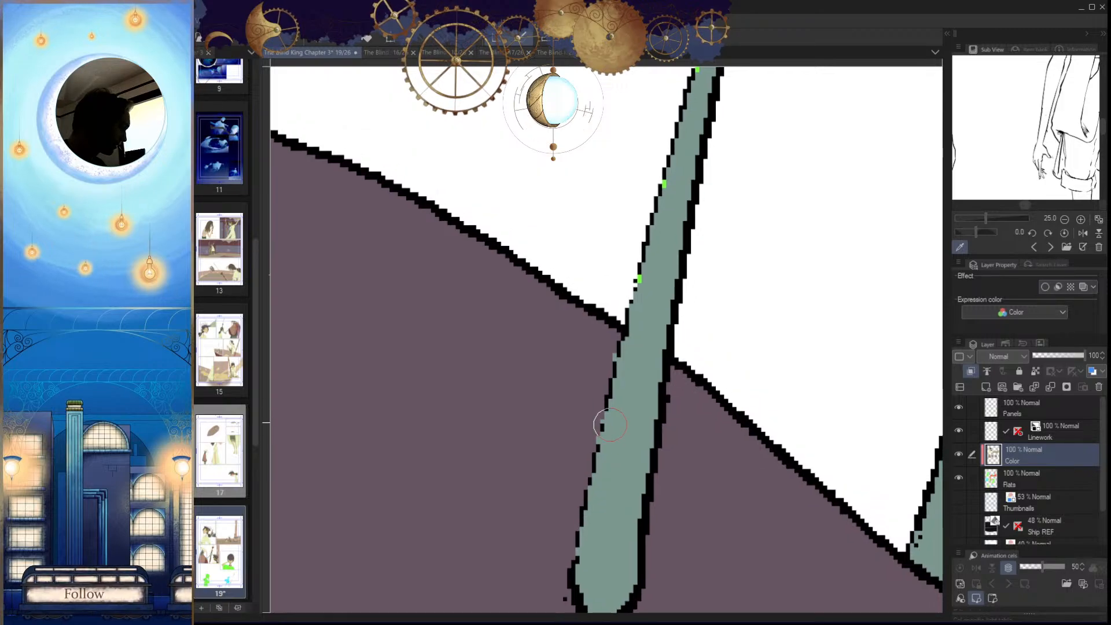
pyautogui.moveTo(653, 362)
pyautogui.mouseDown()
pyautogui.moveTo(615, 479)
pyautogui.moveTo(616, 538)
pyautogui.mouseUp()
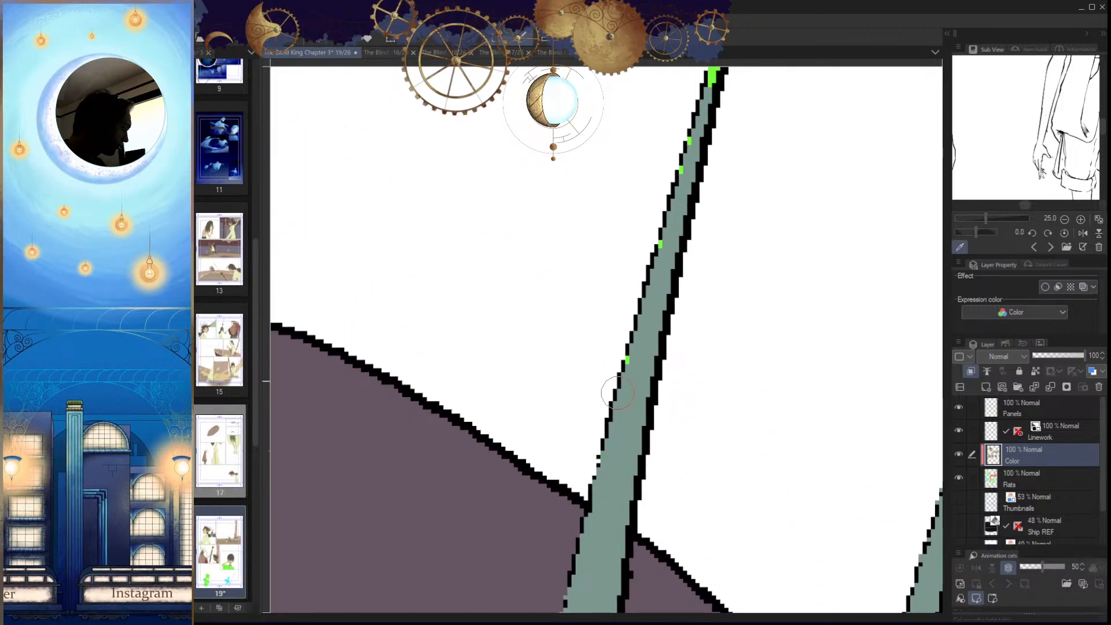
pyautogui.moveTo(638, 328); pyautogui.dragTo(606, 452)
pyautogui.moveTo(680, 266)
pyautogui.mouseDown()
pyautogui.moveTo(609, 457)
pyautogui.moveTo(628, 324)
pyautogui.mouseUp()
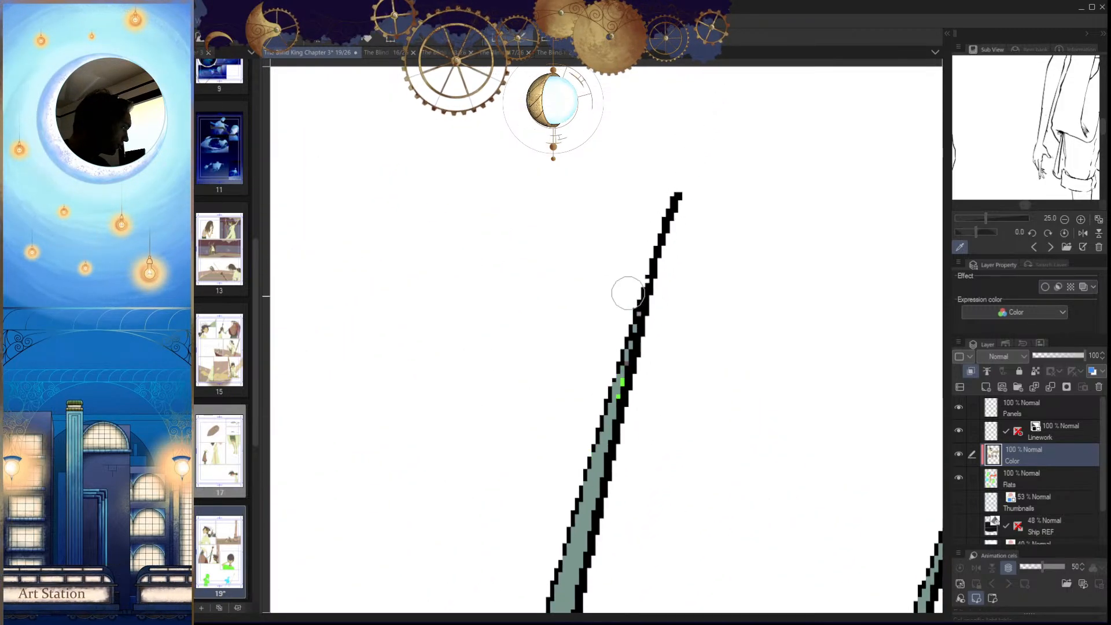
pyautogui.moveTo(618, 436); pyautogui.dragTo(736, 377)
# Step: Fill the short spike left of the right oval patch with grey-teal, including its tip above the hat's outline
pyautogui.moveTo(579, 425); pyautogui.dragTo(665, 426)
pyautogui.moveTo(773, 457); pyautogui.dragTo(686, 486)
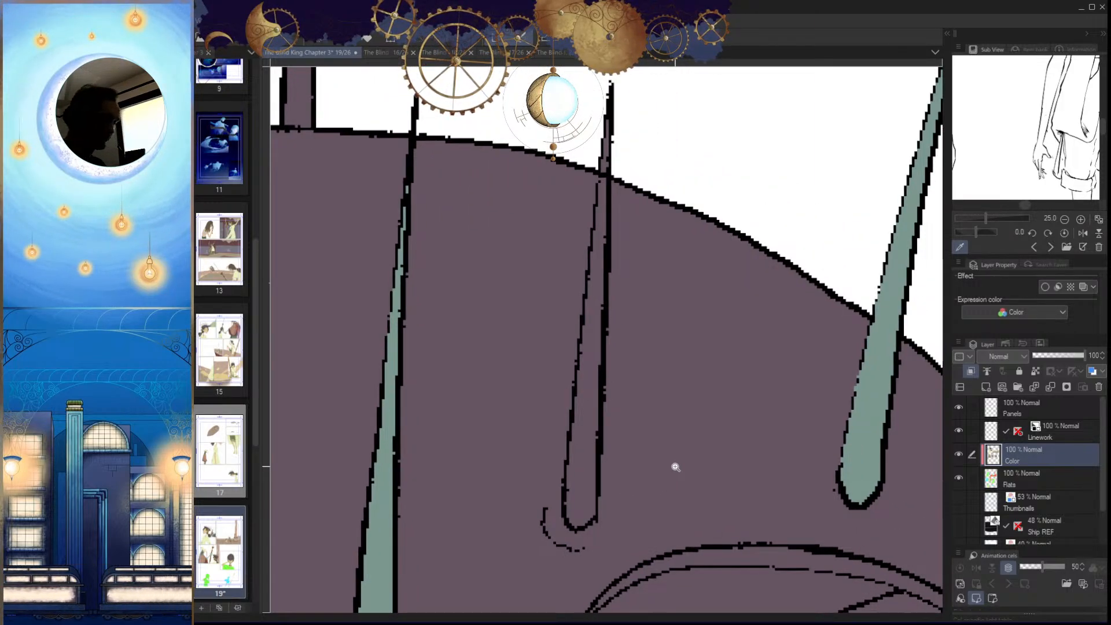
pyautogui.moveTo(581, 463); pyautogui.dragTo(597, 494)
pyautogui.click(555, 494)
pyautogui.hotkey('alt', 'Delete')
pyautogui.hotkey('ctrl', 'd')
pyautogui.moveTo(574, 381)
pyautogui.mouseDown()
pyautogui.moveTo(593, 406)
pyautogui.moveTo(580, 510)
pyautogui.mouseUp()
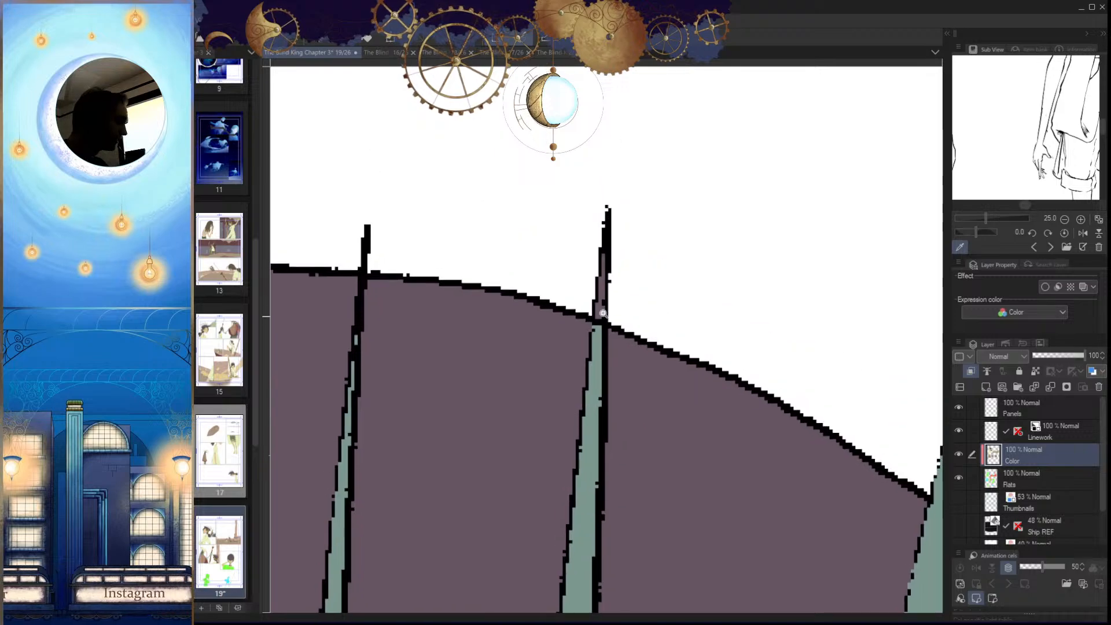
pyautogui.moveTo(605, 321); pyautogui.dragTo(629, 297)
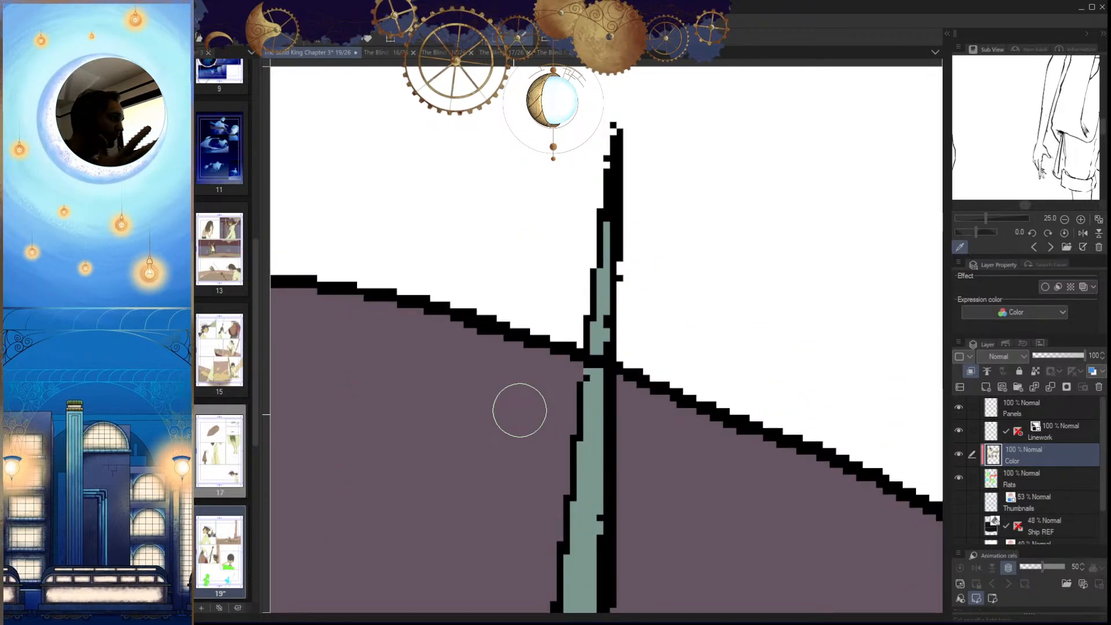
# Step: Fill the spike rising behind the hat's top edge with grey-teal
pyautogui.scroll(-4, 520, 410)
pyautogui.moveTo(590, 476); pyautogui.dragTo(628, 438)
pyautogui.moveTo(486, 297)
pyautogui.mouseDown()
pyautogui.moveTo(545, 352)
pyautogui.moveTo(546, 430)
pyautogui.mouseUp()
pyautogui.scroll(1, 545, 352)
pyautogui.click(539, 347)
pyautogui.hotkey('alt', 'Delete')
pyautogui.hotkey('ctrl', 'd')
pyautogui.moveTo(570, 365); pyautogui.dragTo(575, 398)
# Step: Fill the long spike between the left oval patch and the tall central spike with grey-teal, up to its tip
pyautogui.moveTo(556, 165); pyautogui.dragTo(591, 136)
pyautogui.click(572, 275)
pyautogui.moveTo(602, 354); pyautogui.dragTo(523, 480)
pyautogui.moveTo(564, 556); pyautogui.dragTo(657, 370)
pyautogui.moveTo(580, 464); pyautogui.dragTo(591, 471)
pyautogui.click(595, 462)
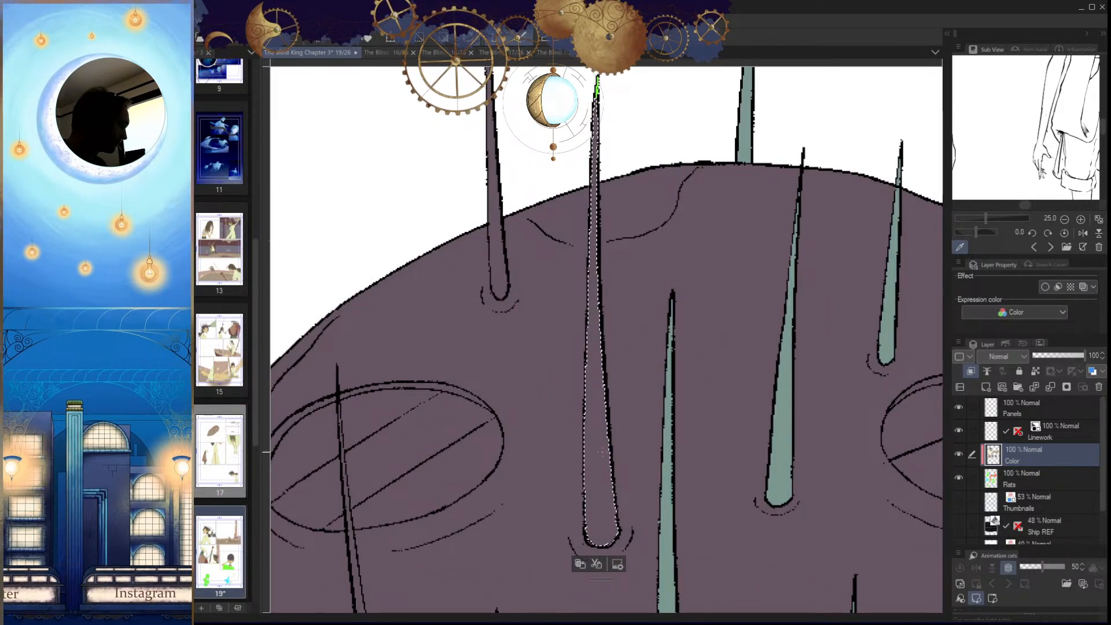
pyautogui.hotkey('alt', 'Delete')
pyautogui.hotkey('ctrl', 'd')
pyautogui.moveTo(614, 353); pyautogui.dragTo(622, 502)
pyautogui.moveTo(609, 243); pyautogui.dragTo(670, 246)
# Step: Fill the spike crossing the hat's upper left outline with grey-teal and touch up its edges
pyautogui.press('w')
pyautogui.scroll(-4, 601, 266)
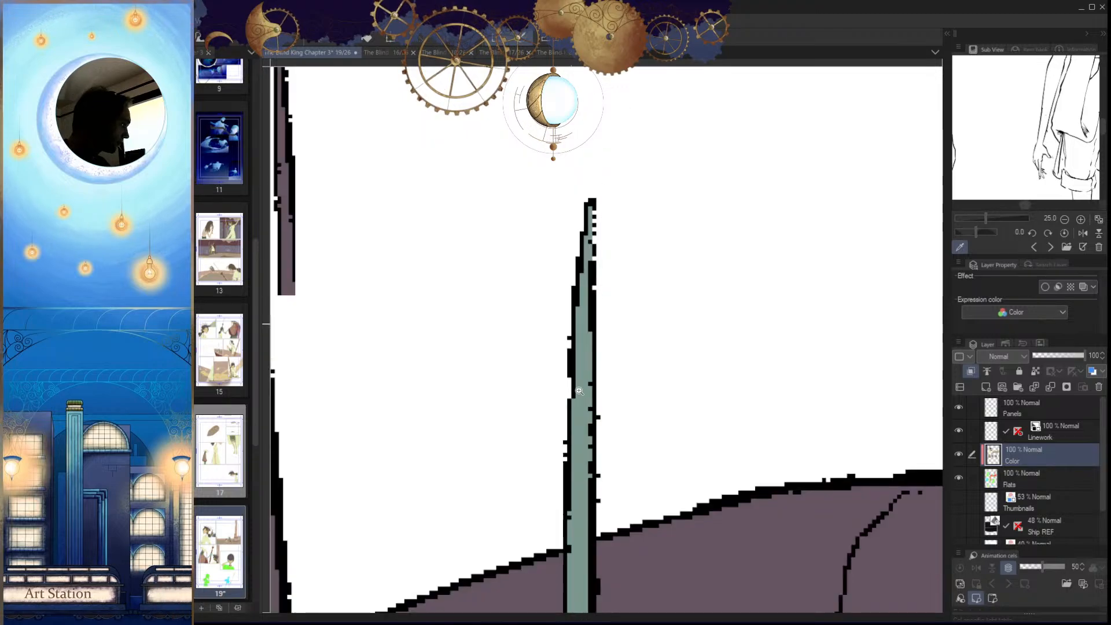
pyautogui.click(473, 491)
pyautogui.hotkey('alt', 'Delete')
pyautogui.hotkey('ctrl', 'd')
pyautogui.scroll(4, 510, 484)
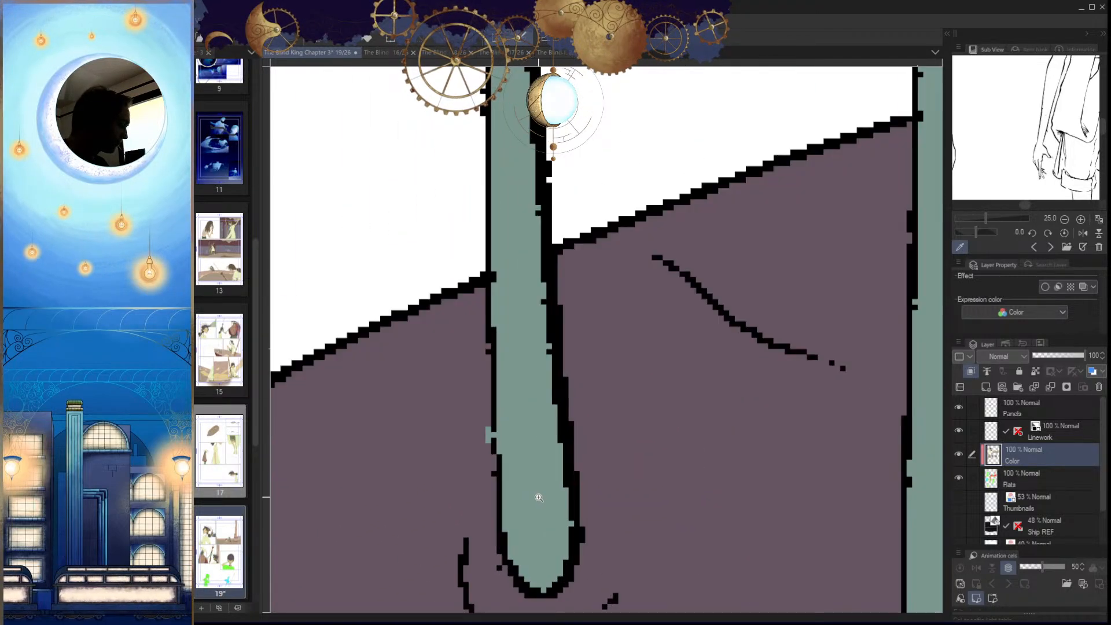
pyautogui.scroll(-4, 539, 412)
pyautogui.moveTo(550, 353); pyautogui.dragTo(645, 205)
pyautogui.scroll(2, 558, 404)
# Step: Fill the spike overlapping the left oval patch with grey-teal
pyautogui.scroll(-5, 558, 404)
pyautogui.scroll(3, 614, 476)
pyautogui.click(602, 557)
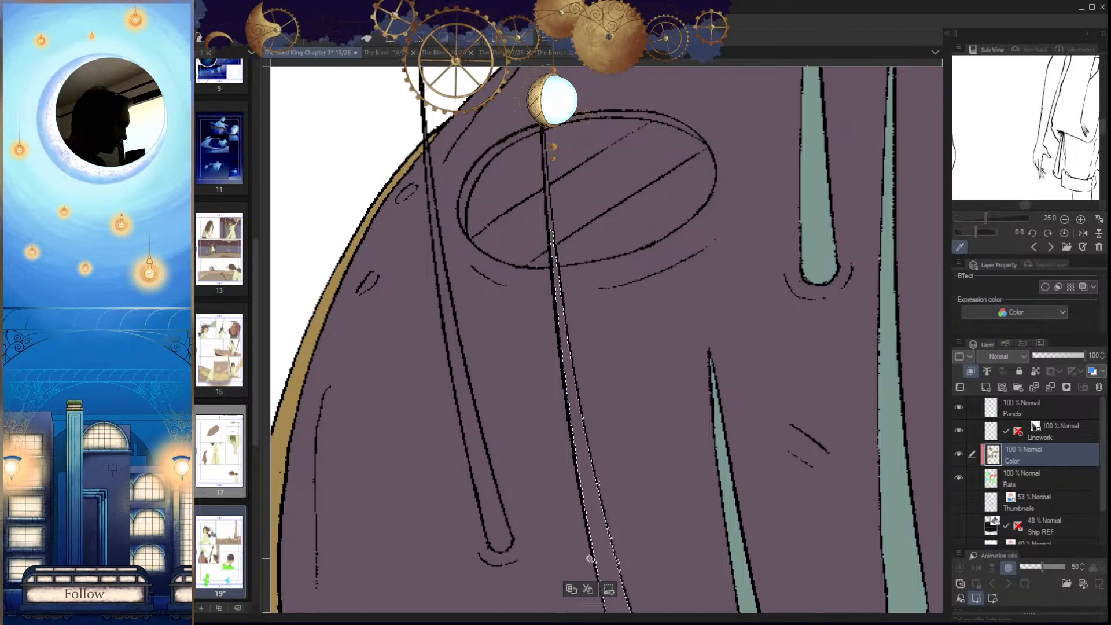
pyautogui.moveTo(619, 564); pyautogui.dragTo(598, 478)
pyautogui.press('g')
pyautogui.click(594, 489)
pyautogui.hotkey('ctrl', 'd')
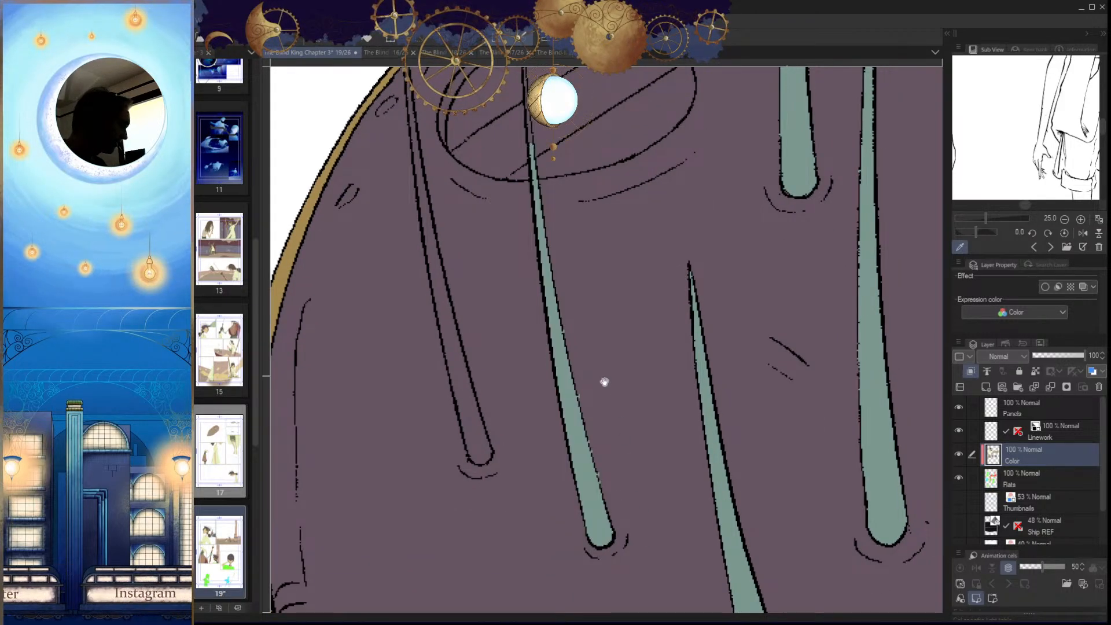
# Step: Touch up the thin upper part of the spike overlapping the left oval patch with grey-teal
pyautogui.scroll(5, 616, 434)
pyautogui.moveTo(545, 302); pyautogui.dragTo(577, 446)
pyautogui.moveTo(574, 445); pyautogui.dragTo(566, 354)
pyautogui.moveTo(560, 241); pyautogui.dragTo(573, 373)
pyautogui.scroll(-5, 613, 401)
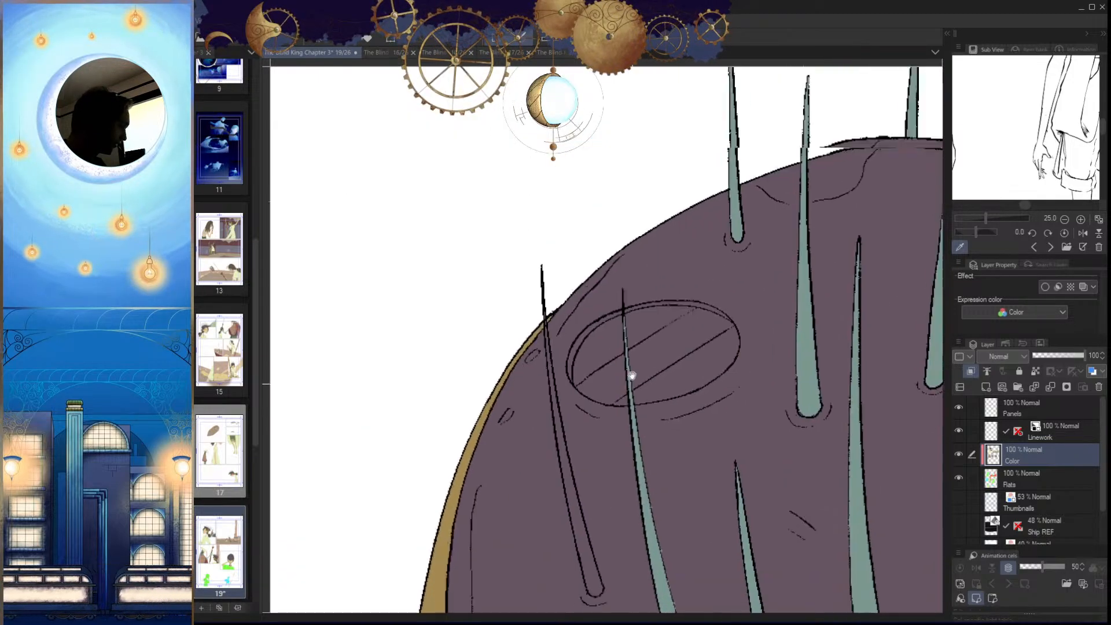
# Step: Fill the outermost left spike with grey-teal and touch up its upper part at the hat's rim
pyautogui.click(589, 461)
pyautogui.hotkey('alt', 'Delete')
pyautogui.hotkey('ctrl', 'd')
pyautogui.moveTo(561, 243); pyautogui.dragTo(576, 323)
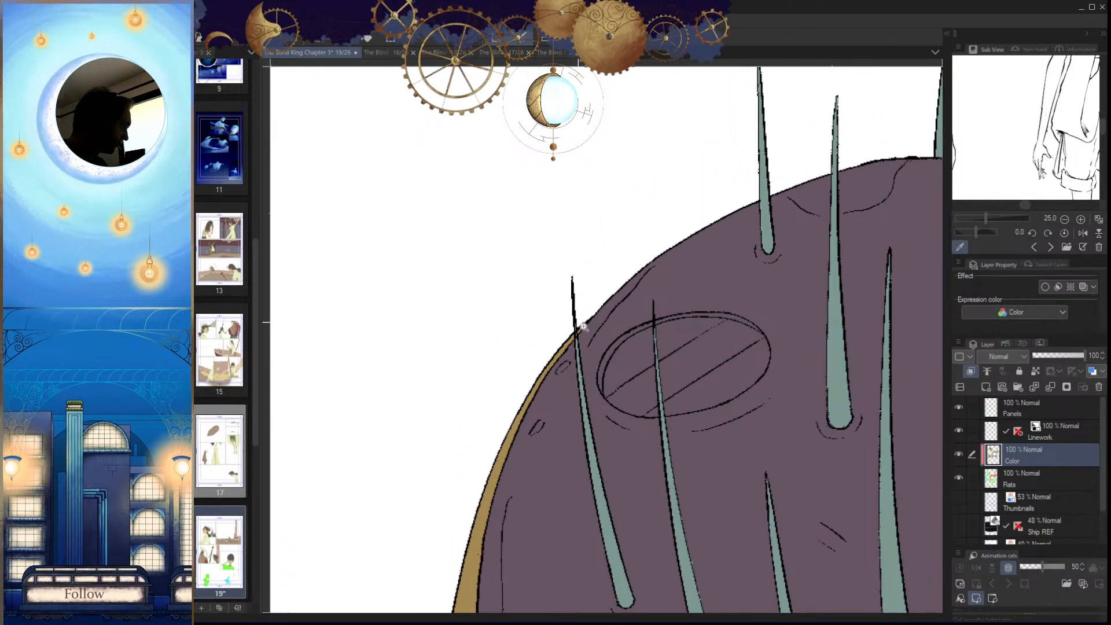
pyautogui.scroll(5, 576, 323)
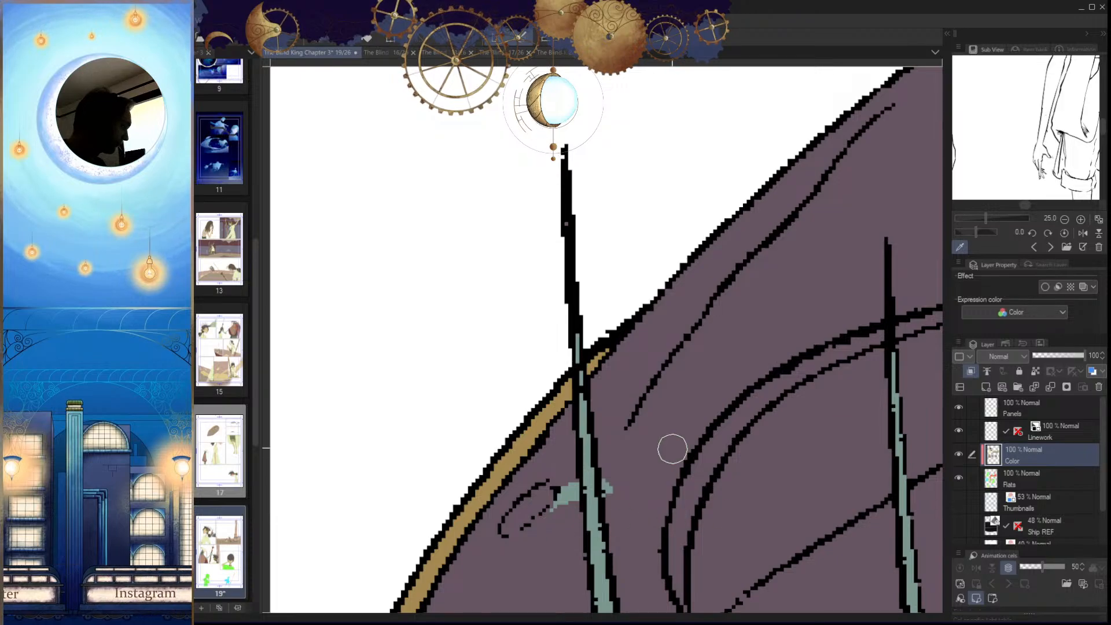
pyautogui.scroll(-5, 697, 333)
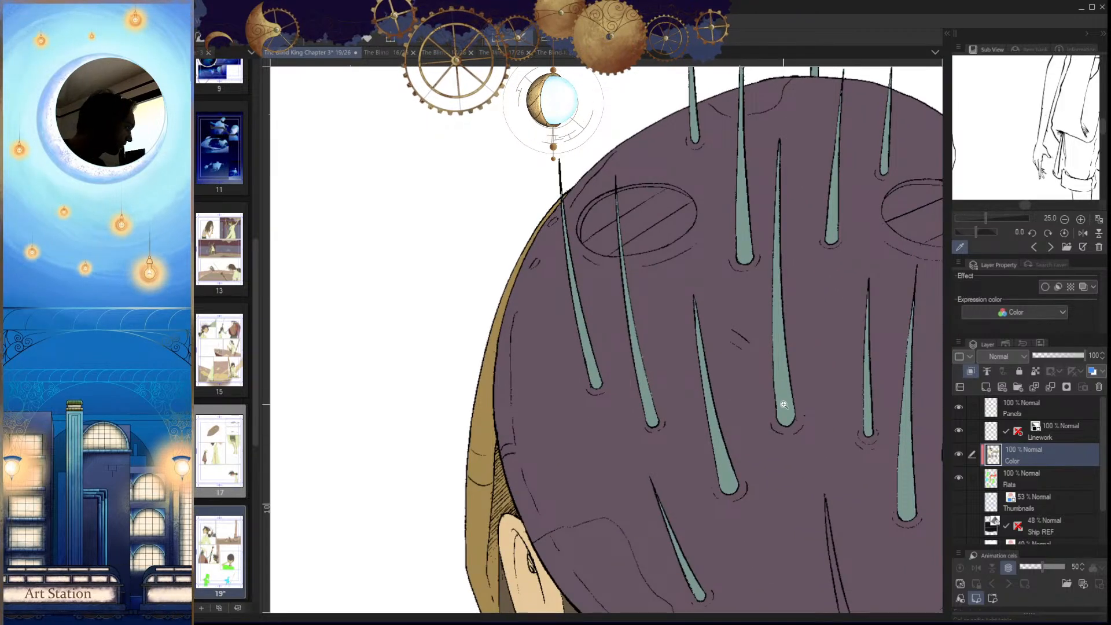
# Step: Touch up the right edge of the spike overlapping the left oval patch with grey-teal
pyautogui.scroll(5, 783, 405)
pyautogui.moveTo(582, 500)
pyautogui.mouseDown()
pyautogui.moveTo(589, 393)
pyautogui.moveTo(607, 503)
pyautogui.mouseUp()
pyautogui.moveTo(592, 466); pyautogui.dragTo(580, 411)
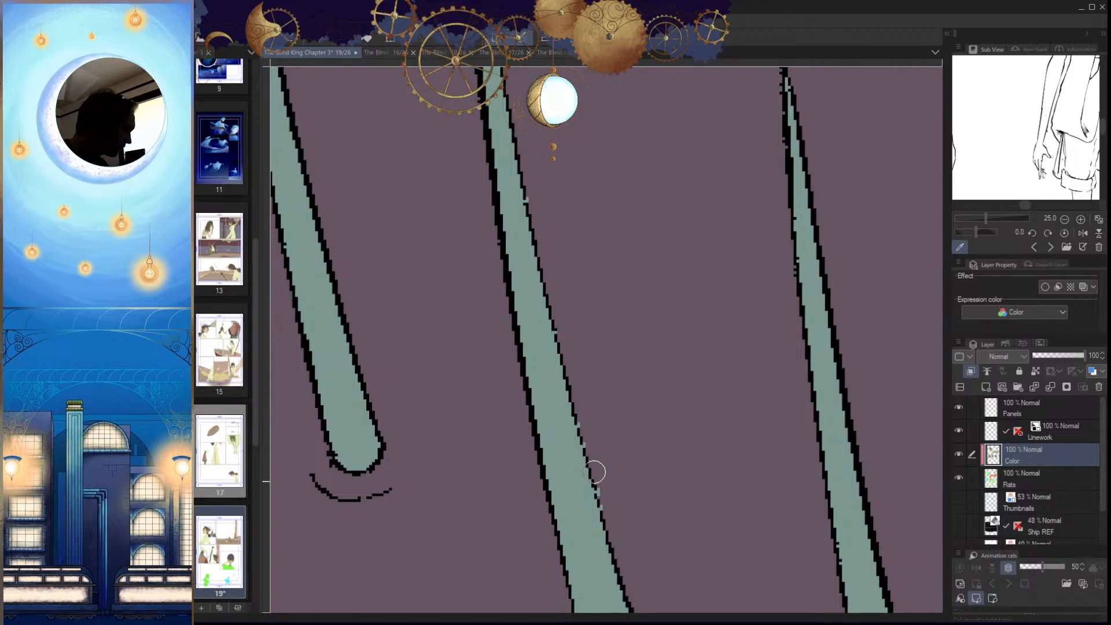
pyautogui.moveTo(610, 489); pyautogui.dragTo(610, 394)
pyautogui.scroll(1, 610, 394)
pyautogui.moveTo(573, 294); pyautogui.dragTo(639, 506)
pyautogui.scroll(2, 603, 366)
pyautogui.moveTo(611, 408)
pyautogui.mouseDown()
pyautogui.moveTo(610, 362)
pyautogui.moveTo(617, 394)
pyautogui.mouseUp()
pyautogui.scroll(-1, 609, 354)
pyautogui.moveTo(618, 287); pyautogui.dragTo(636, 466)
pyautogui.scroll(1, 582, 296)
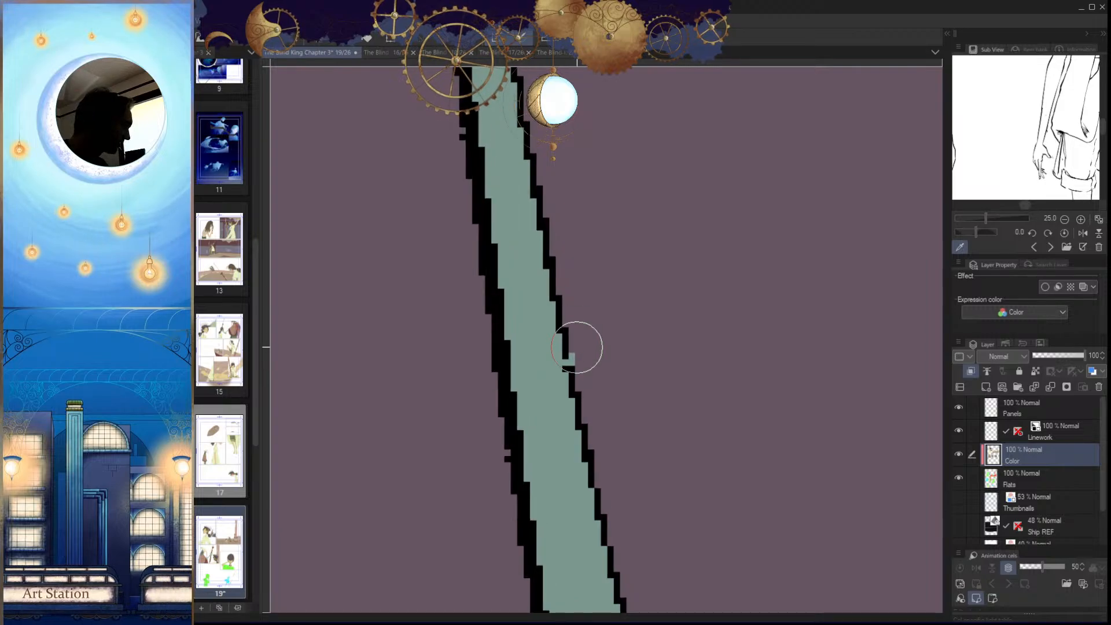
pyautogui.moveTo(581, 350)
pyautogui.mouseDown()
pyautogui.moveTo(581, 406)
pyautogui.moveTo(620, 504)
pyautogui.mouseUp()
pyautogui.scroll(-1, 599, 362)
pyautogui.scroll(-8, 625, 479)
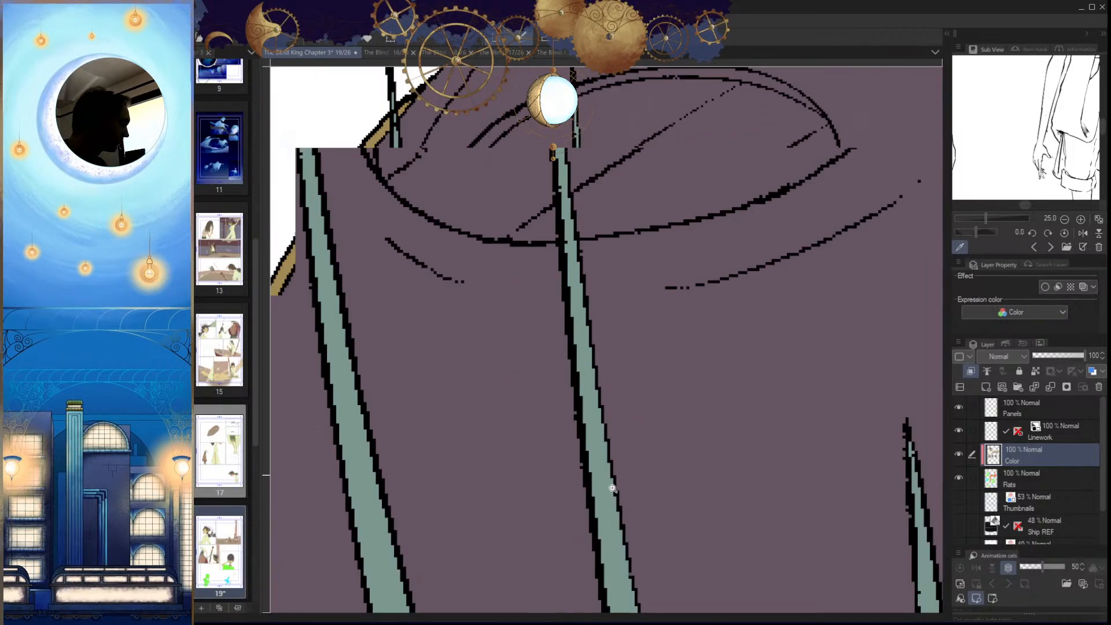
# Step: Fill the uncolored spike at the hat's lower middle with grey-teal
pyautogui.moveTo(821, 519); pyautogui.dragTo(730, 456)
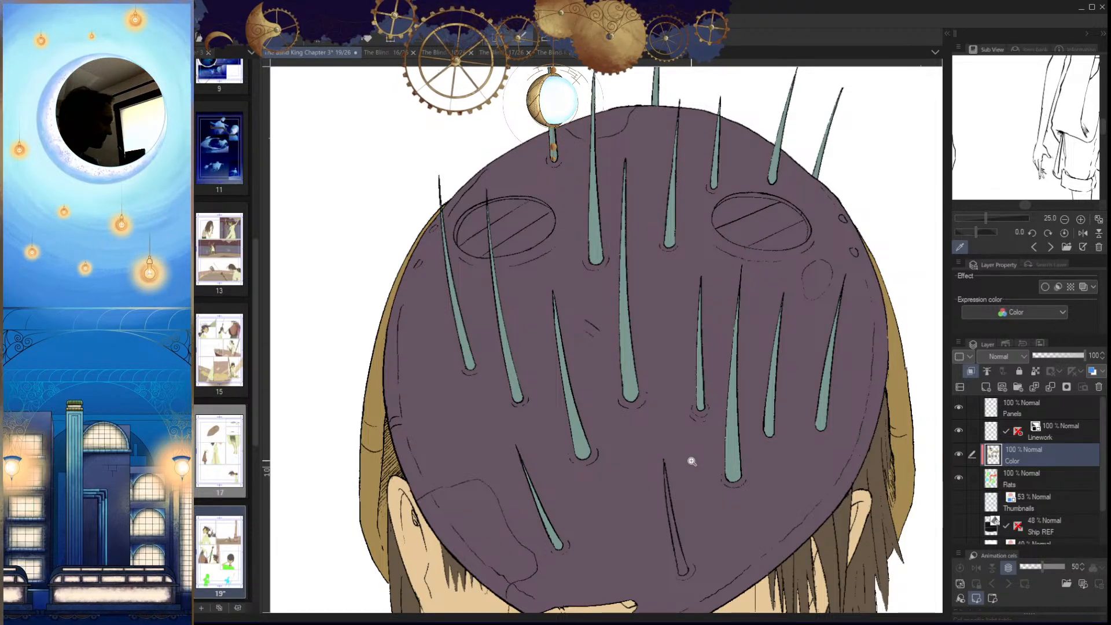
pyautogui.moveTo(693, 518); pyautogui.dragTo(680, 366)
pyautogui.moveTo(684, 460); pyautogui.dragTo(697, 469)
pyautogui.click(647, 426)
pyautogui.moveTo(643, 360); pyautogui.dragTo(655, 447)
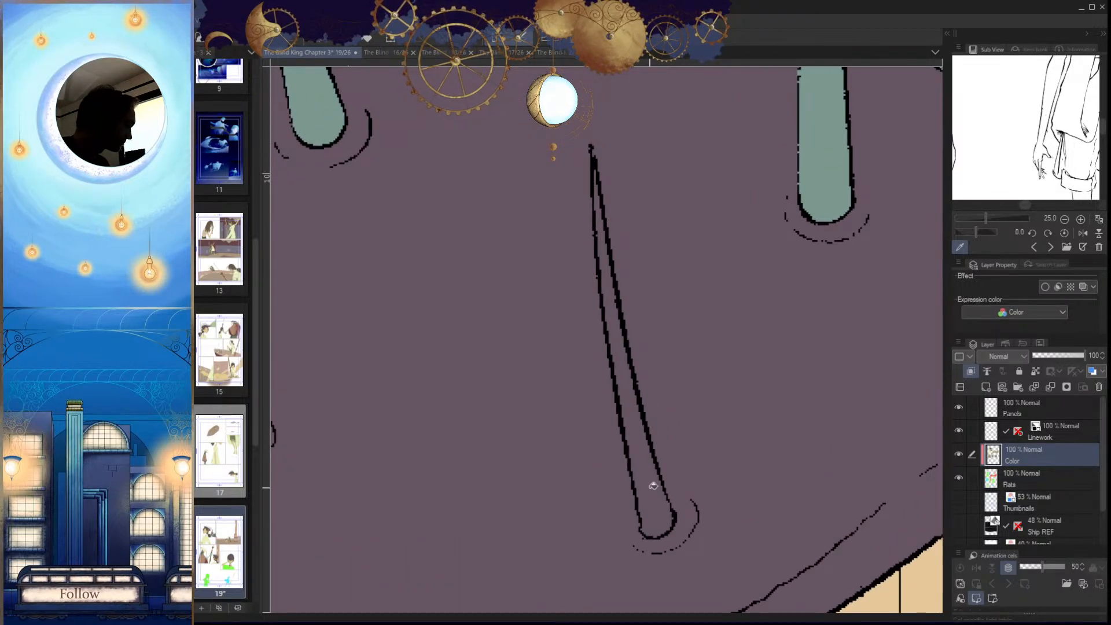
pyautogui.click(650, 471)
pyautogui.scroll(-5, 665, 463)
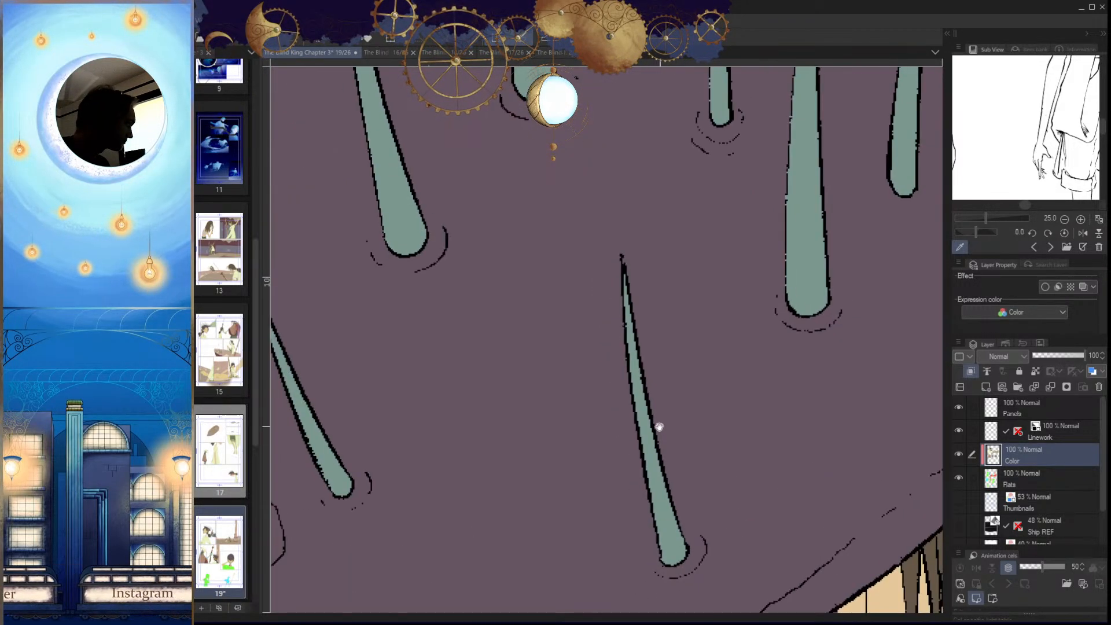
pyautogui.moveTo(688, 469); pyautogui.dragTo(660, 576)
# Step: Inspect the hat's spikes and oval patches for areas that still need flat color
pyautogui.moveTo(729, 342); pyautogui.dragTo(663, 463)
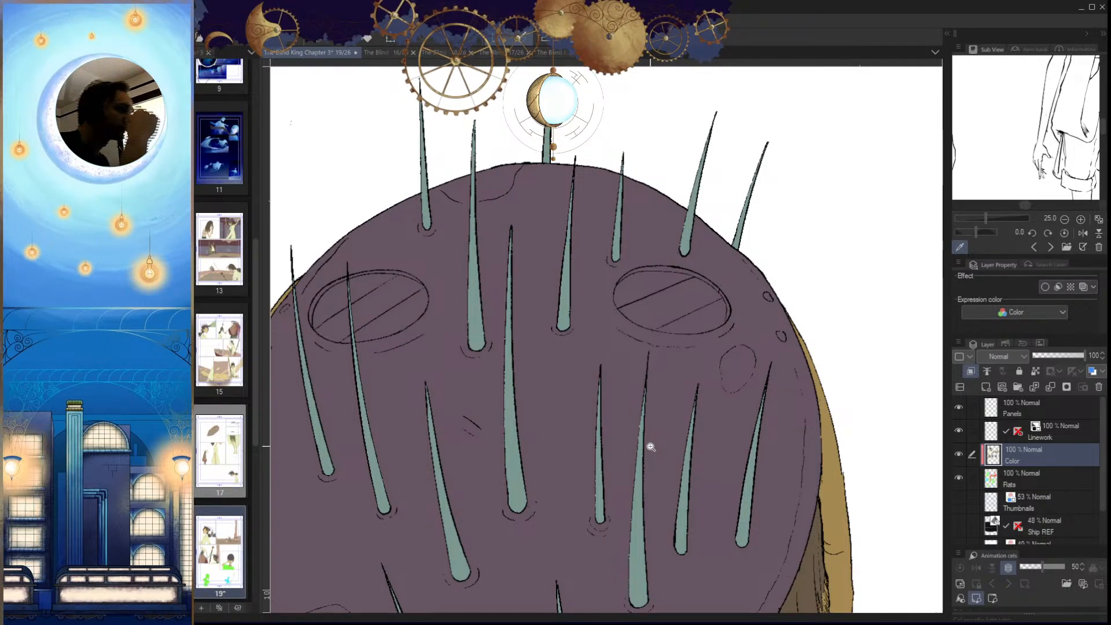
pyautogui.scroll(-2, 635, 429)
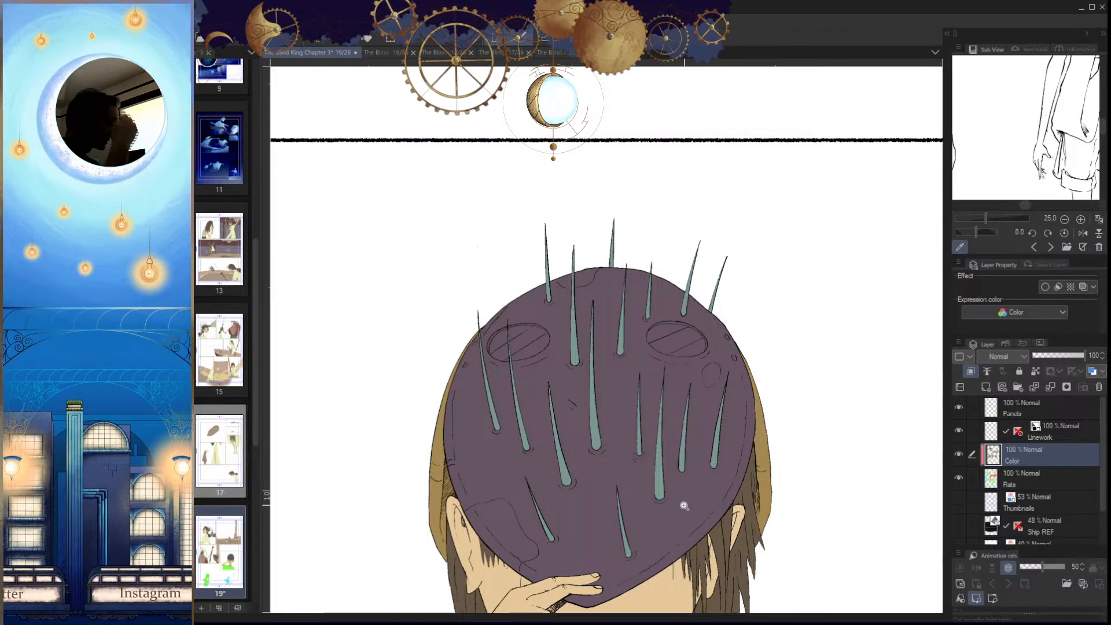
pyautogui.moveTo(705, 500); pyautogui.dragTo(727, 503)
pyautogui.moveTo(582, 503); pyautogui.dragTo(752, 384)
pyautogui.moveTo(741, 465); pyautogui.dragTo(713, 488)
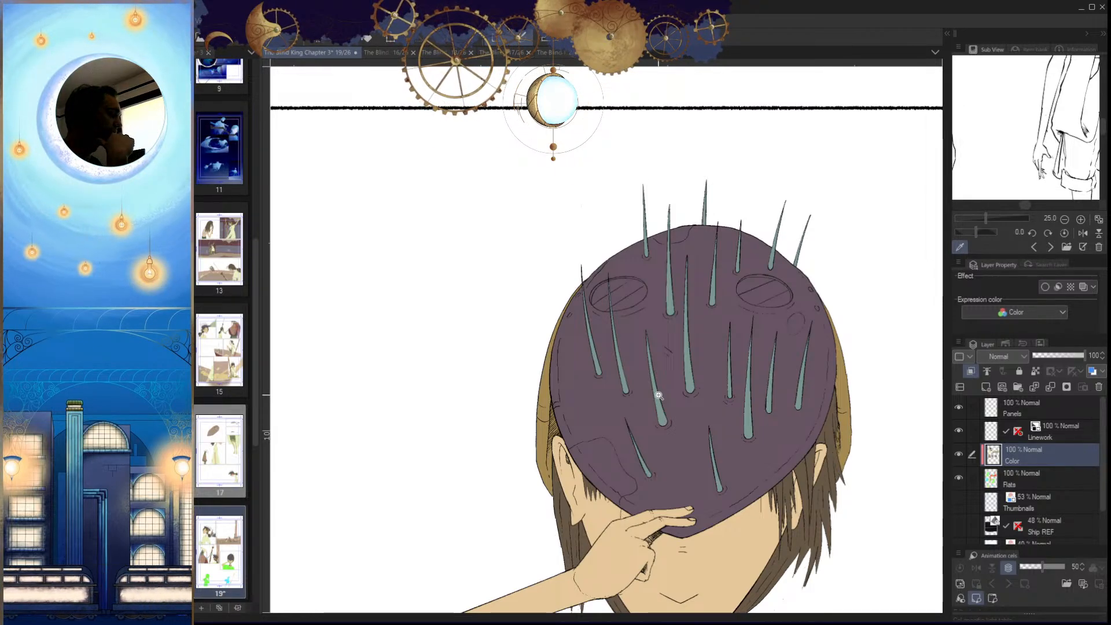
pyautogui.moveTo(748, 423); pyautogui.dragTo(696, 479)
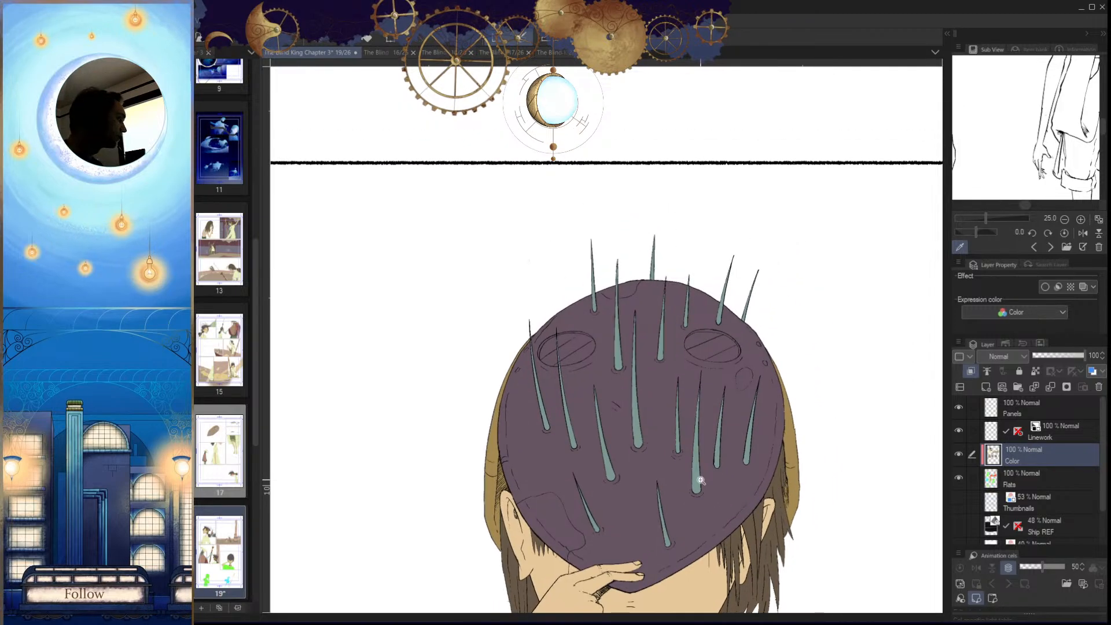
pyautogui.moveTo(629, 286); pyautogui.dragTo(689, 339)
pyautogui.moveTo(710, 420); pyautogui.dragTo(732, 434)
pyautogui.moveTo(686, 376); pyautogui.dragTo(665, 401)
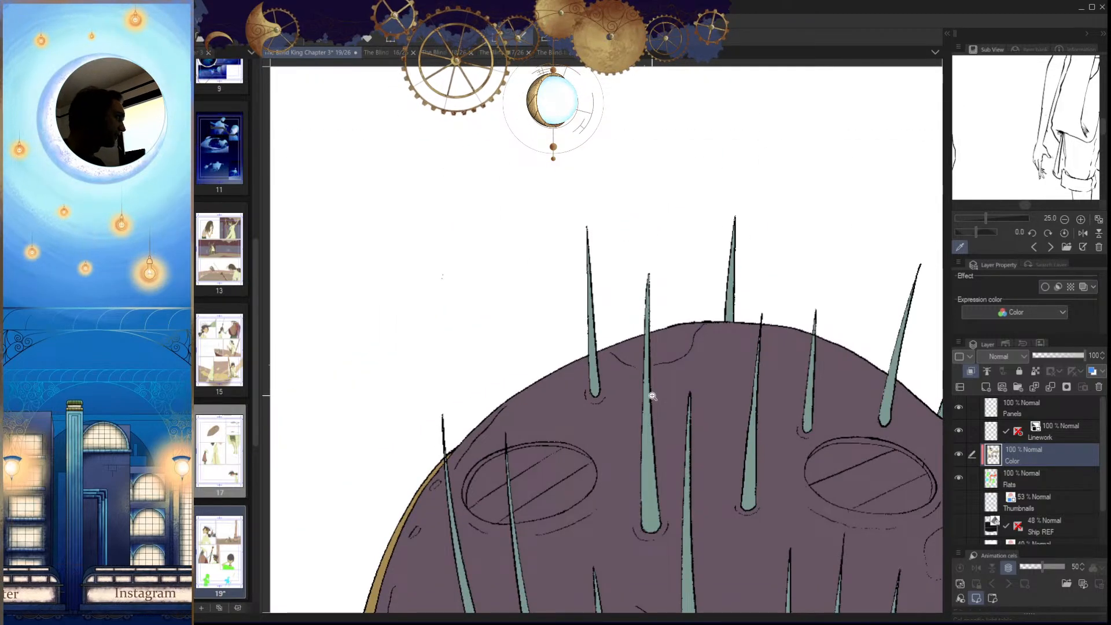
pyautogui.moveTo(801, 454); pyautogui.dragTo(798, 367)
pyautogui.moveTo(726, 435); pyautogui.dragTo(699, 469)
pyautogui.moveTo(767, 409); pyautogui.dragTo(791, 397)
pyautogui.moveTo(915, 527); pyautogui.dragTo(772, 451)
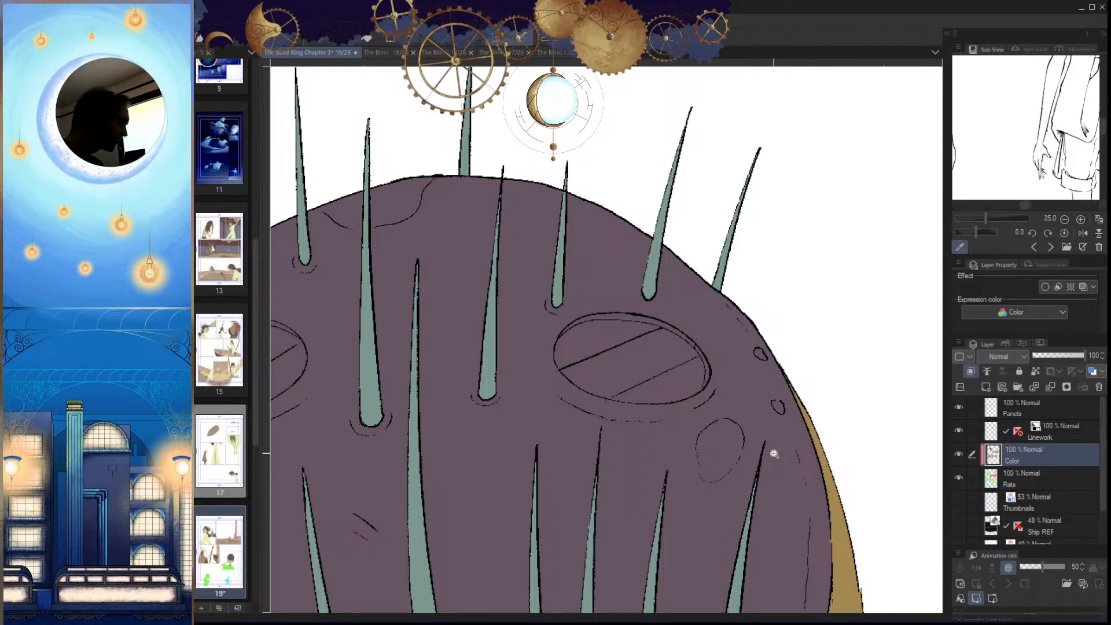
pyautogui.moveTo(772, 451)
pyautogui.mouseDown()
pyautogui.moveTo(744, 505)
pyautogui.moveTo(687, 488)
pyautogui.moveTo(504, 489)
pyautogui.mouseUp()
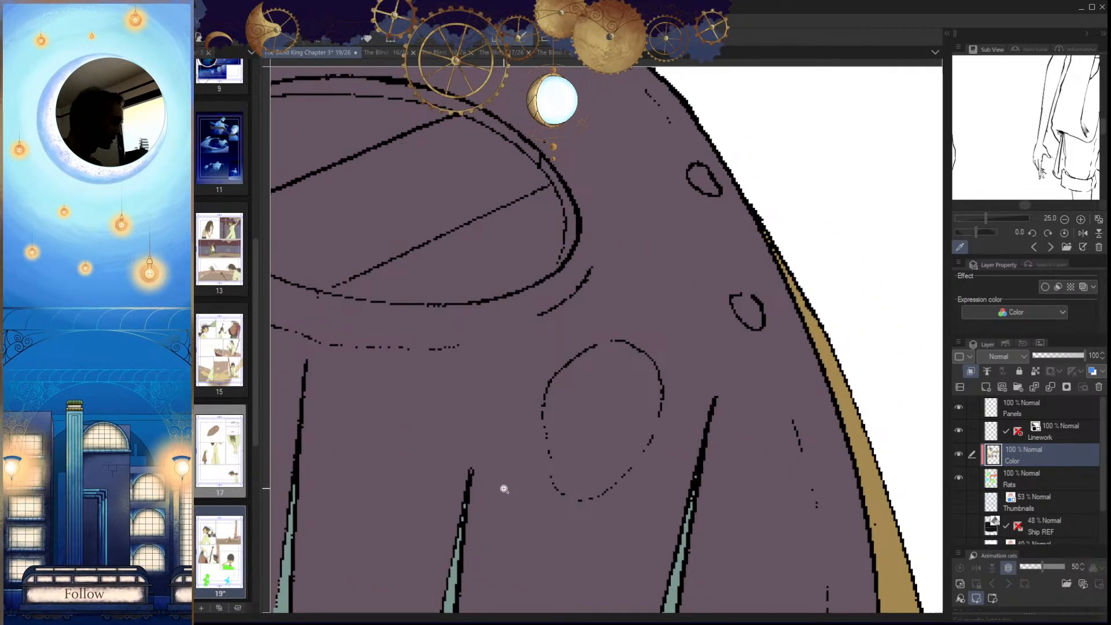
# Step: Take the lime green from the colored eye in the other panel and fill the left oval's lower segment right of the spike
pyautogui.moveTo(504, 489); pyautogui.dragTo(687, 442)
pyautogui.moveTo(572, 444); pyautogui.dragTo(603, 460)
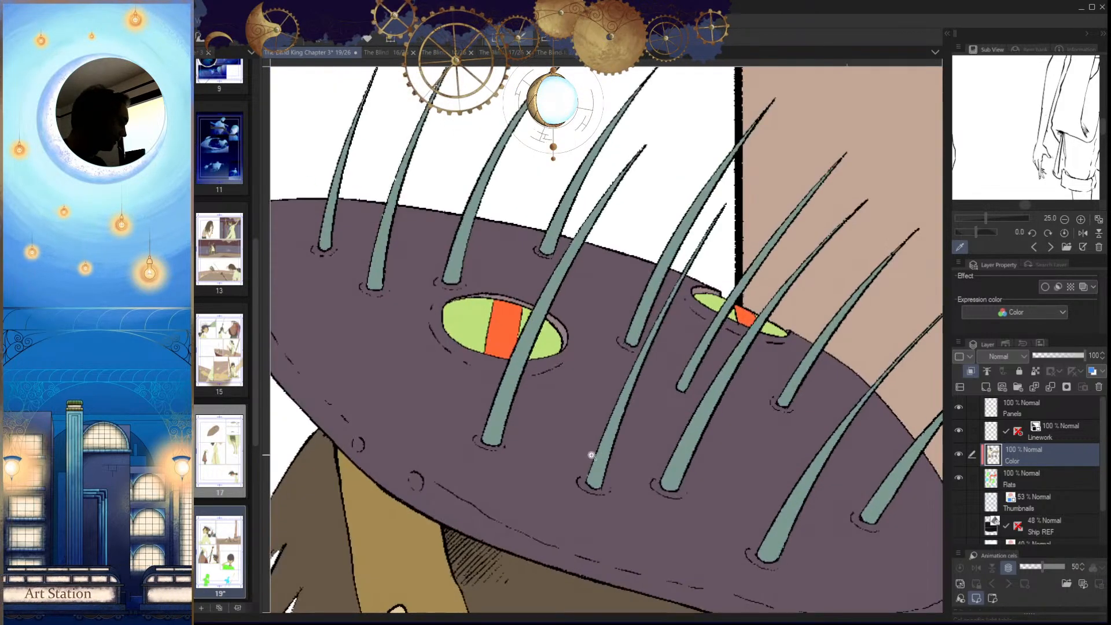
pyautogui.moveTo(489, 326); pyautogui.dragTo(536, 317)
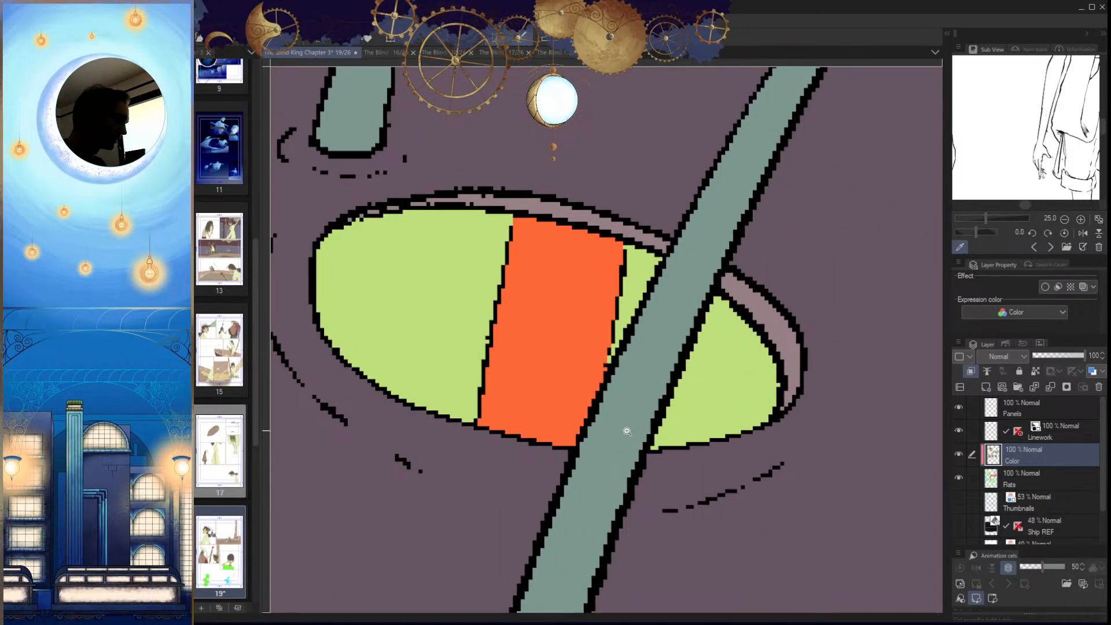
pyautogui.moveTo(628, 431); pyautogui.dragTo(584, 439)
pyautogui.moveTo(749, 503); pyautogui.dragTo(563, 467)
pyautogui.moveTo(702, 376); pyautogui.dragTo(735, 385)
pyautogui.moveTo(634, 418); pyautogui.dragTo(657, 425)
pyautogui.click(654, 437)
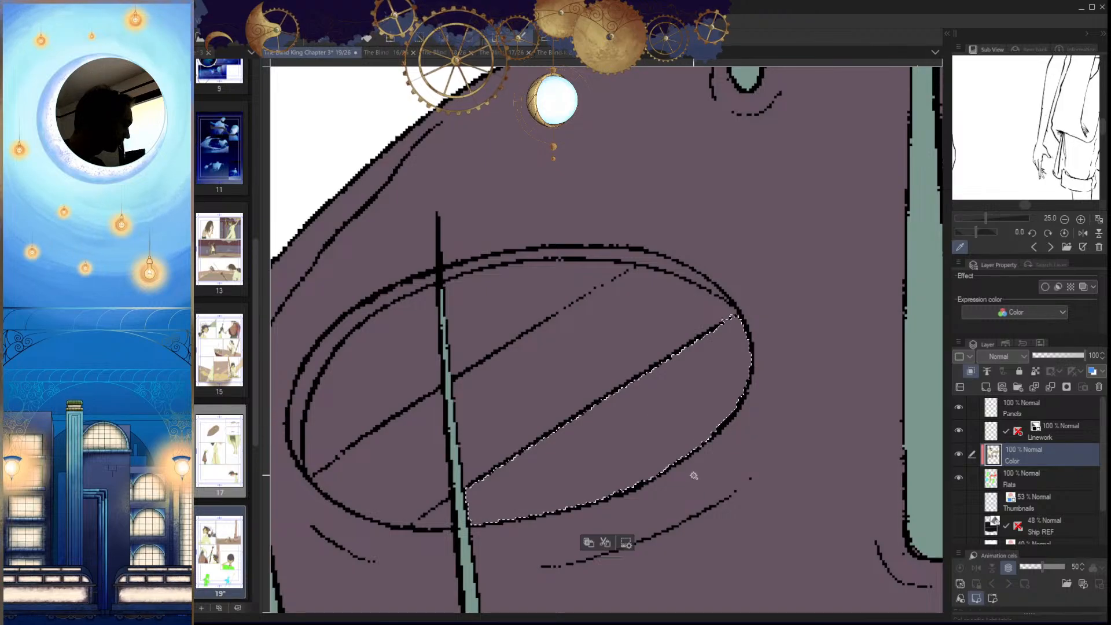
pyautogui.press('g')
pyautogui.click(660, 458)
pyautogui.hotkey('ctrl', 'd')
# Step: Fill the lower segment's small tip left of the spike with lime green and touch up both ends of the segment
pyautogui.moveTo(579, 482); pyautogui.dragTo(657, 443)
pyautogui.moveTo(528, 483); pyautogui.dragTo(546, 462)
pyautogui.click(518, 466)
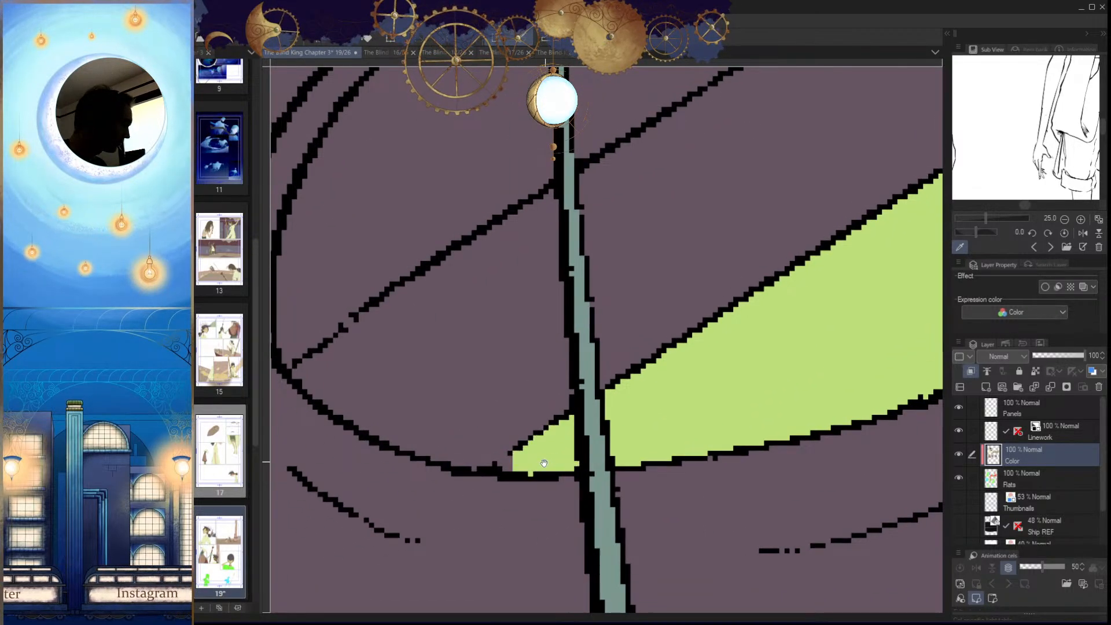
pyautogui.scroll(3, 546, 461)
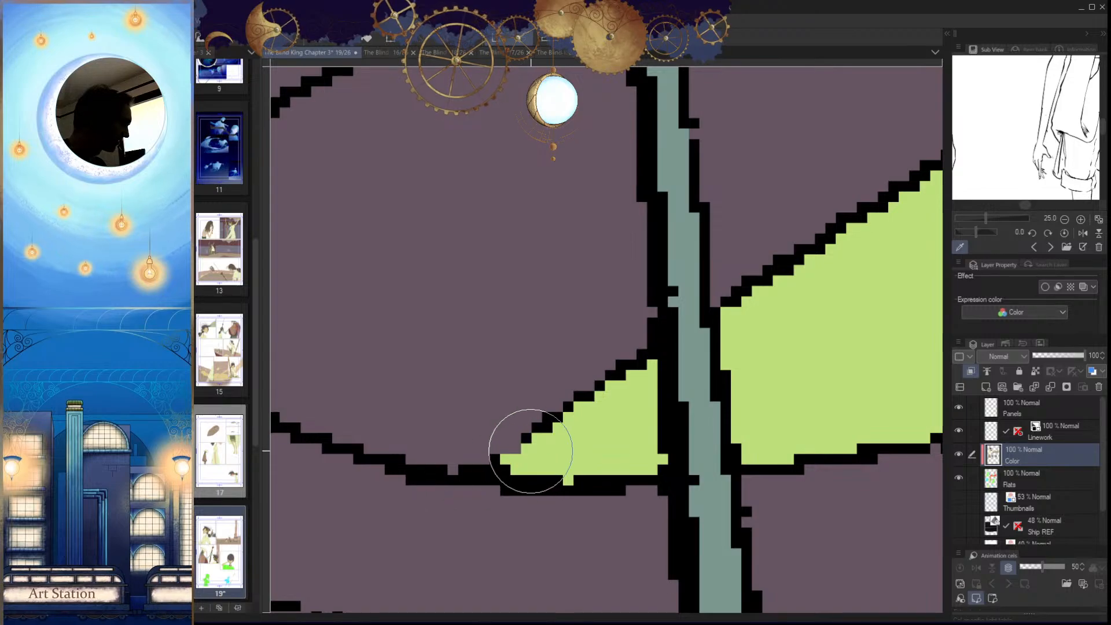
pyautogui.scroll(-3, 529, 453)
pyautogui.scroll(4, 769, 359)
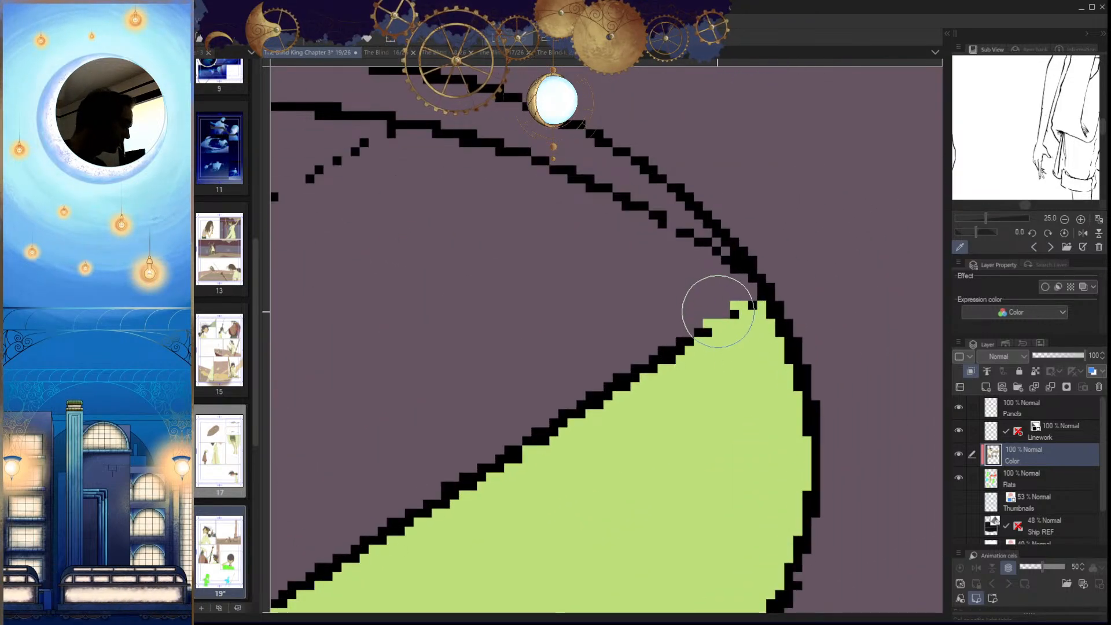
# Step: Fill the left oval's upper segment with lime green on both sides of the spike
pyautogui.scroll(-5, 671, 376)
pyautogui.click(558, 390)
pyautogui.moveTo(633, 383); pyautogui.dragTo(619, 407)
pyautogui.hotkey('alt', 'Delete')
pyautogui.hotkey('ctrl', 'd')
pyautogui.click(665, 343)
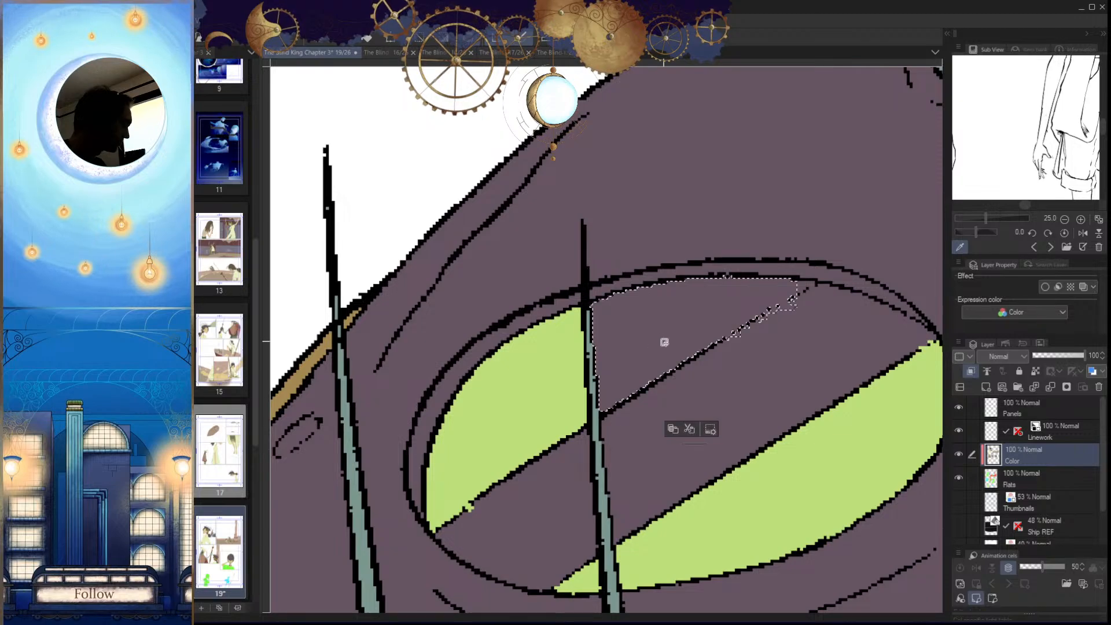
pyautogui.hotkey('alt', 'Delete')
pyautogui.hotkey('ctrl', 'd')
# Step: Extend the lime green into the upper segment's right tip, up to the oval's inner outline
pyautogui.scroll(5, 723, 392)
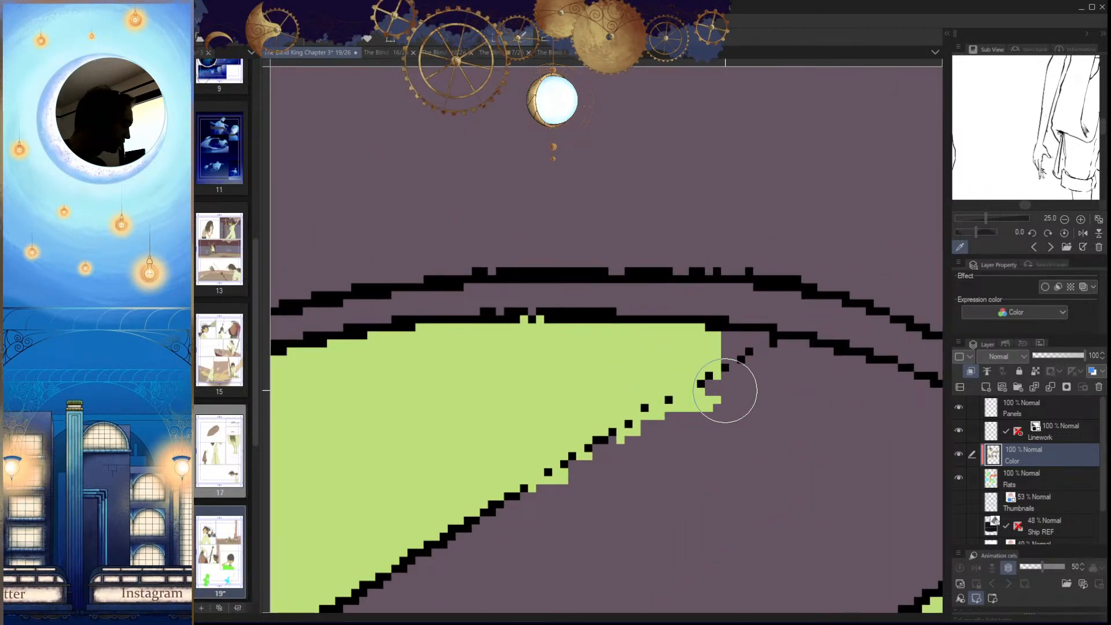
pyautogui.moveTo(739, 367); pyautogui.dragTo(759, 336)
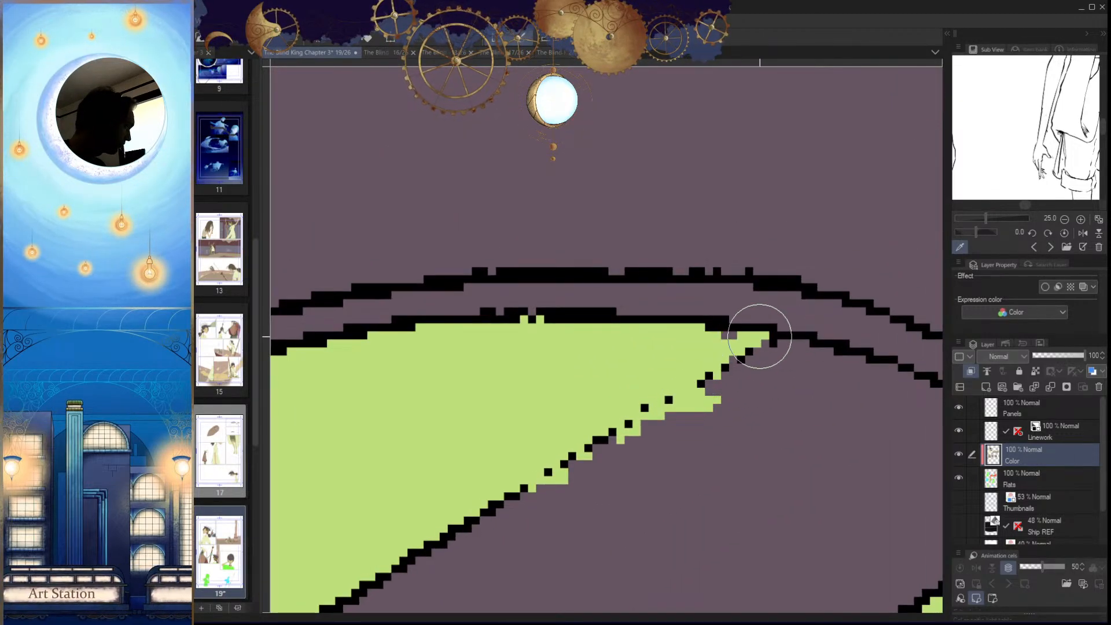
pyautogui.scroll(-5, 760, 337)
pyautogui.scroll(5, 687, 453)
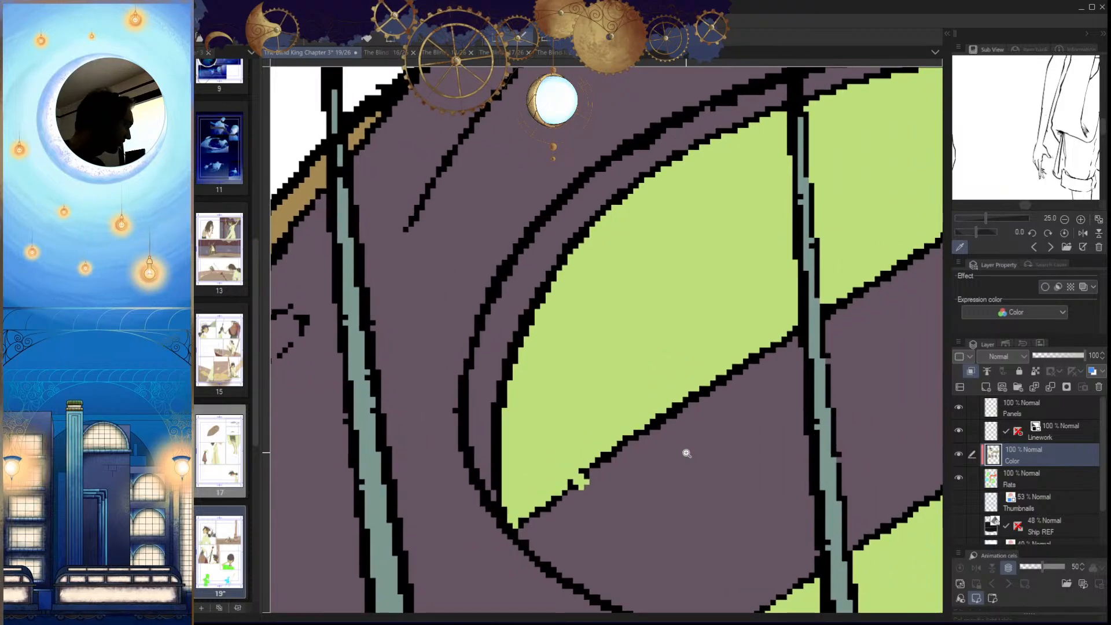
pyautogui.scroll(-5, 687, 453)
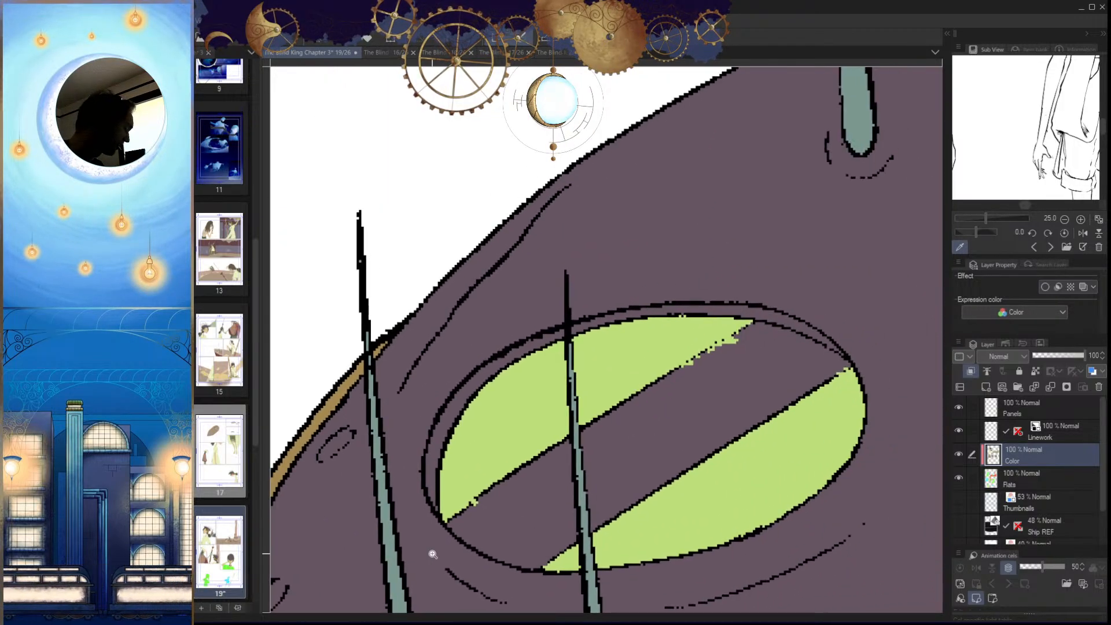
pyautogui.scroll(5, 690, 471)
pyautogui.click(691, 470)
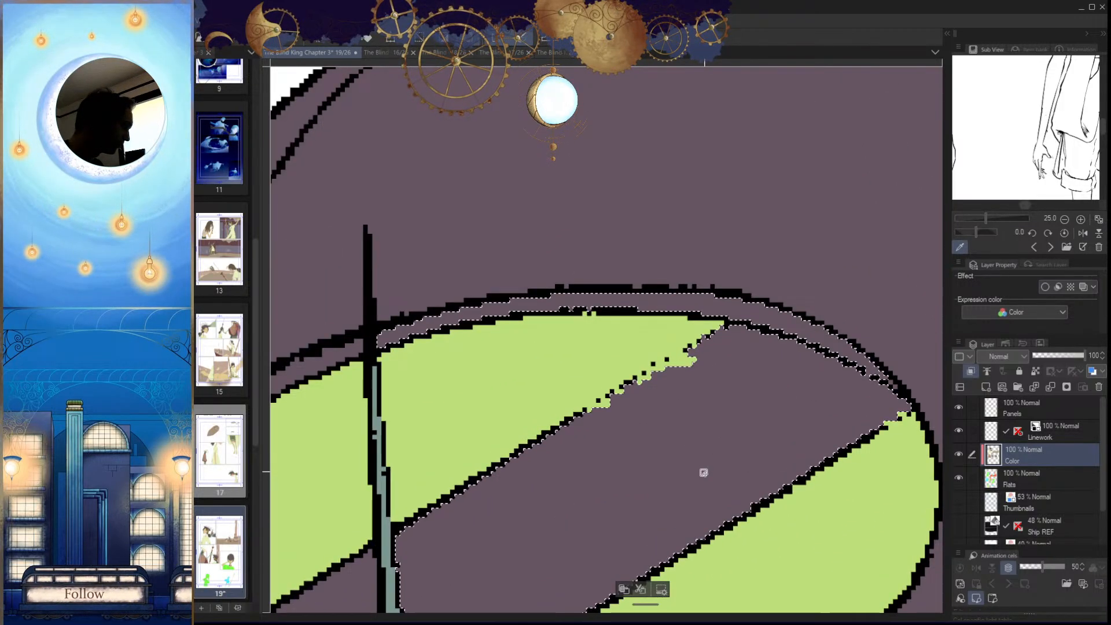
pyautogui.moveTo(735, 494); pyautogui.dragTo(737, 460)
pyautogui.hotkey('ctrl', 'd')
pyautogui.scroll(-1, 747, 460)
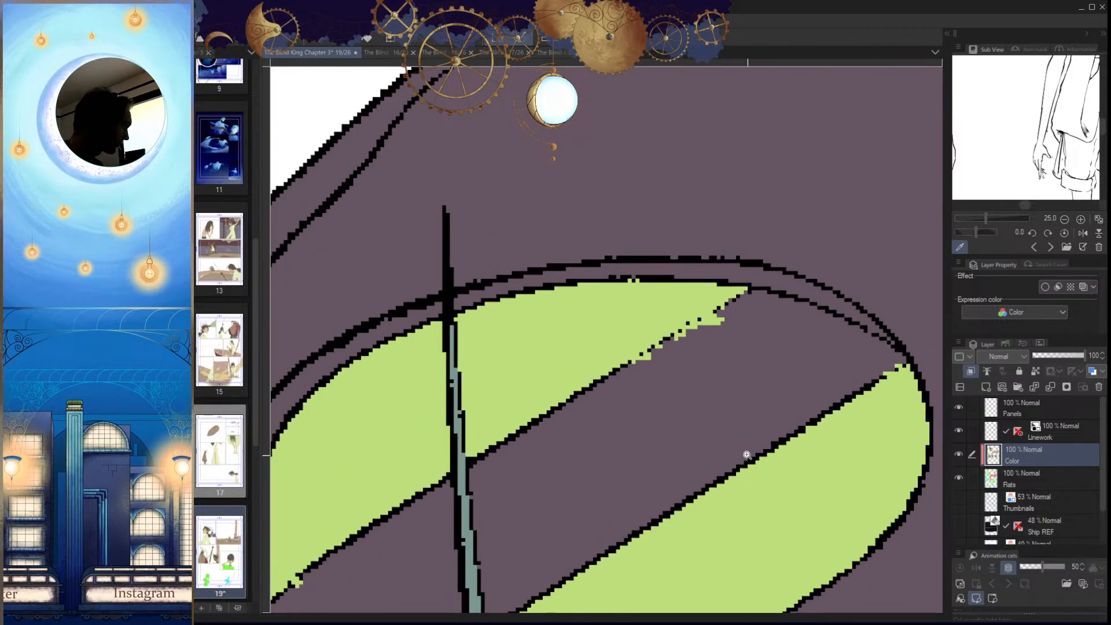
pyautogui.click(676, 494)
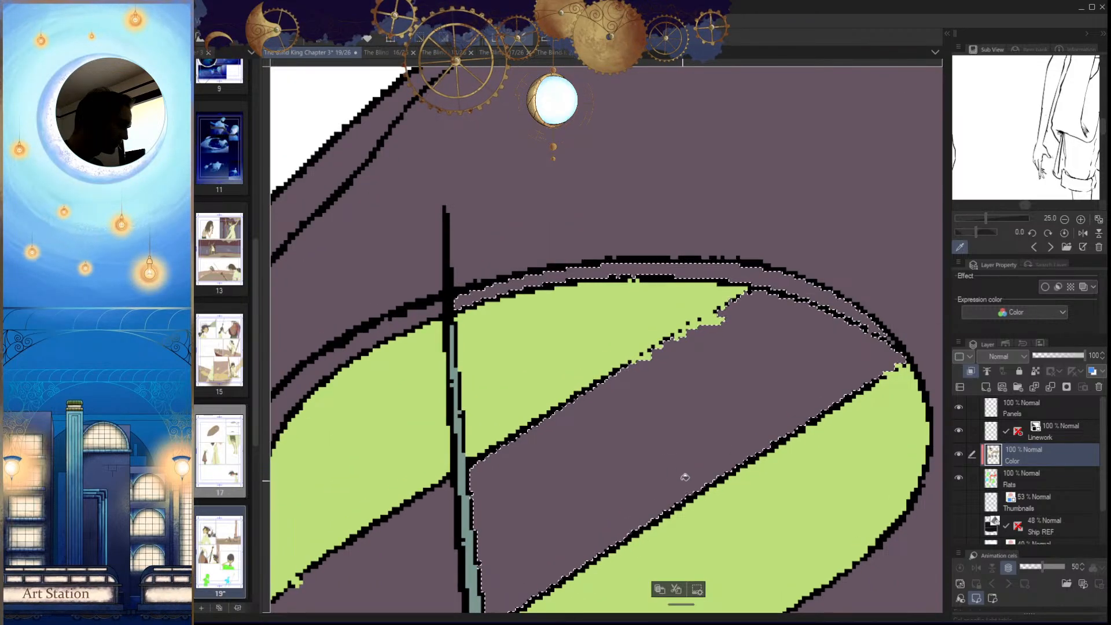
pyautogui.click(698, 481)
pyautogui.hotkey('ctrl', 'z')
pyautogui.scroll(-3, 836, 324)
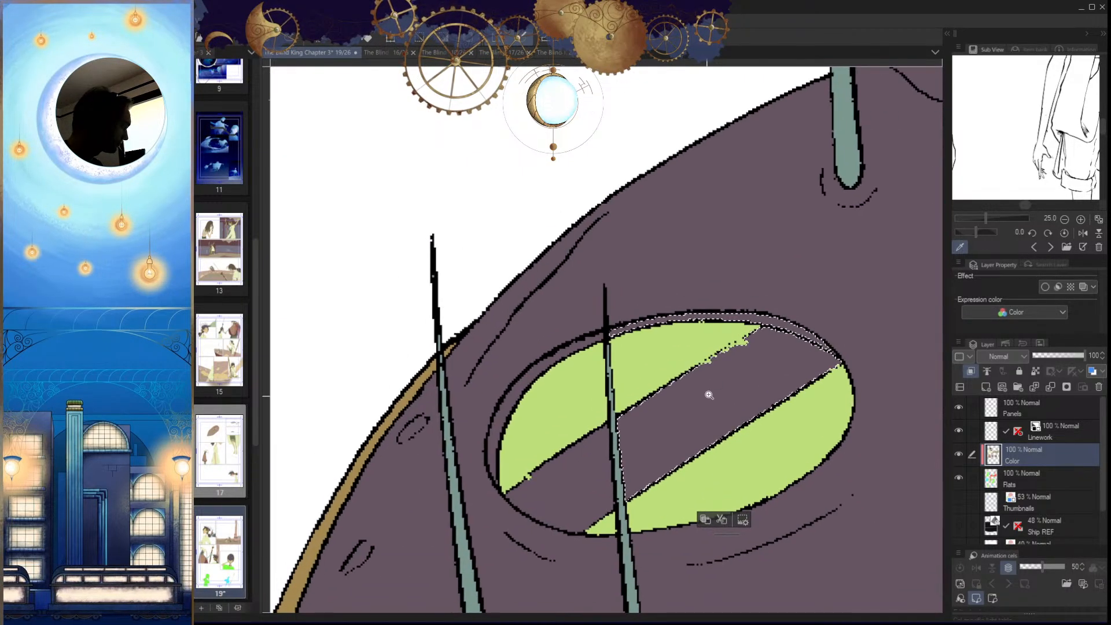
# Step: Close off the middle band's upper edge along the inner rim and fill the band right of the spike with orange
pyautogui.scroll(4, 836, 332)
pyautogui.press('h')
pyautogui.moveTo(646, 375); pyautogui.dragTo(804, 397)
pyautogui.hotkey('ctrl', 'd')
pyautogui.moveTo(640, 400); pyautogui.dragTo(751, 399)
pyautogui.scroll(2, 667, 315)
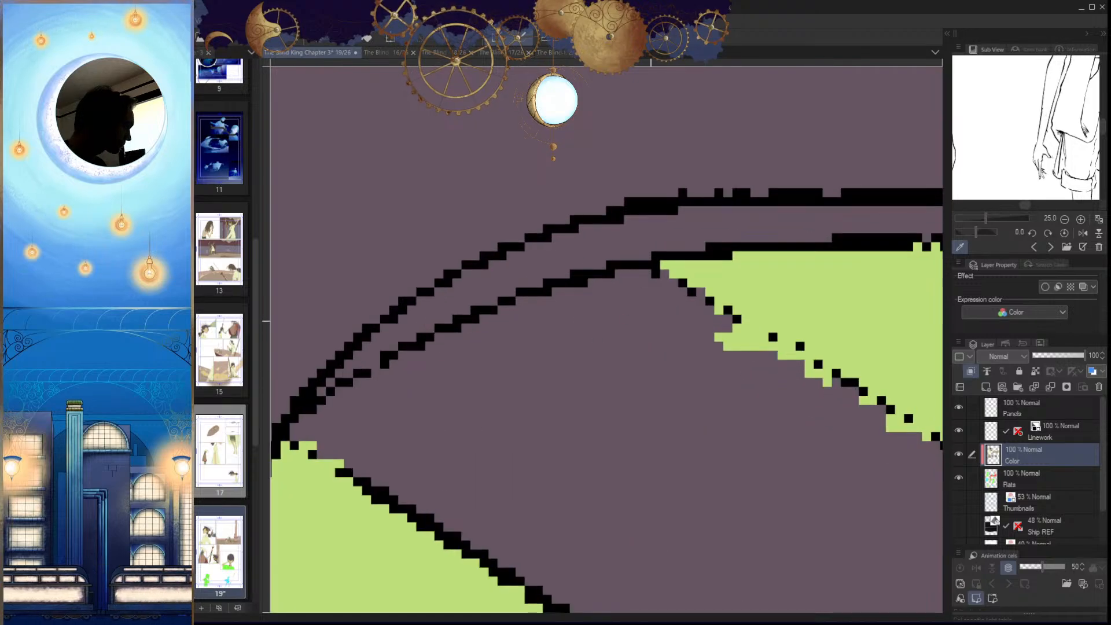
pyautogui.moveTo(644, 277)
pyautogui.mouseDown()
pyautogui.moveTo(461, 330)
pyautogui.moveTo(339, 404)
pyautogui.moveTo(317, 432)
pyautogui.moveTo(341, 421)
pyautogui.mouseUp()
pyautogui.press('h')
pyautogui.scroll(-4, 640, 428)
pyautogui.moveTo(660, 481); pyautogui.dragTo(702, 397)
pyautogui.press('w')
pyautogui.click(612, 409)
pyautogui.hotkey('alt', 'Delete')
pyautogui.hotkey('ctrl', 'd')
# Step: Clean up the orange band's edges along the upper green segment, its right corner and the inner rim
pyautogui.scroll(3, 628, 330)
pyautogui.press('p')
pyautogui.moveTo(632, 339); pyautogui.dragTo(426, 457)
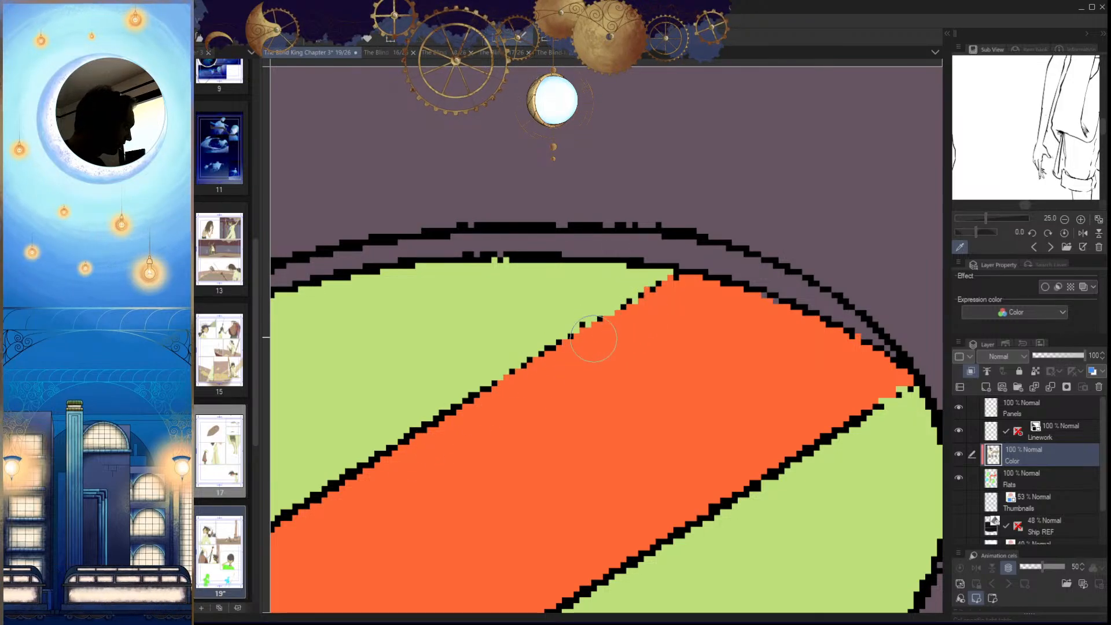
pyautogui.scroll(3, 763, 389)
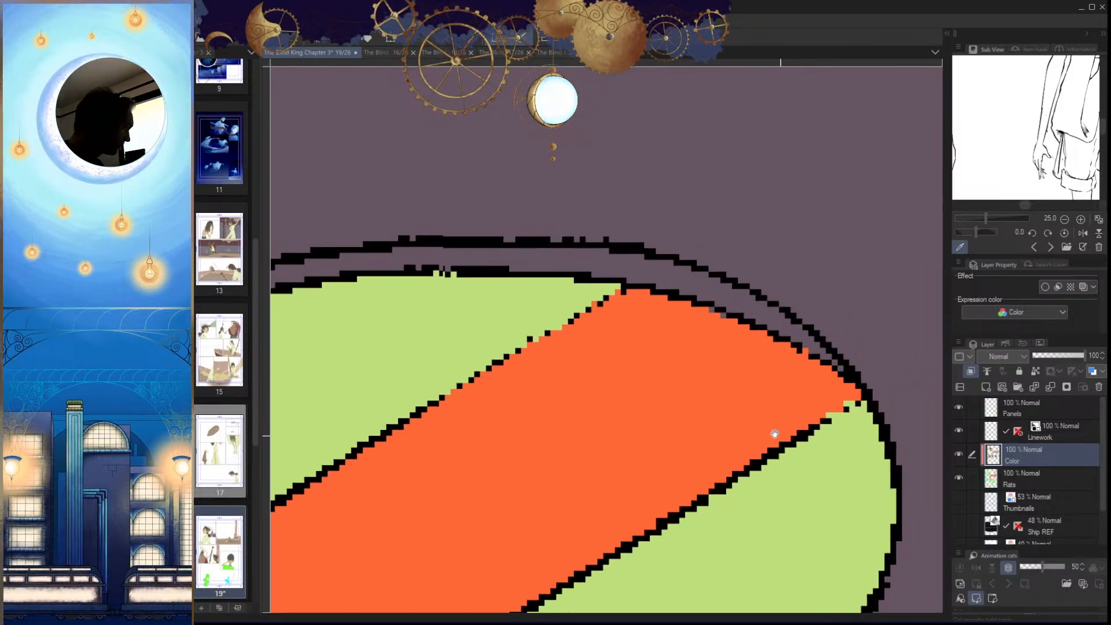
pyautogui.moveTo(764, 390); pyautogui.dragTo(738, 402)
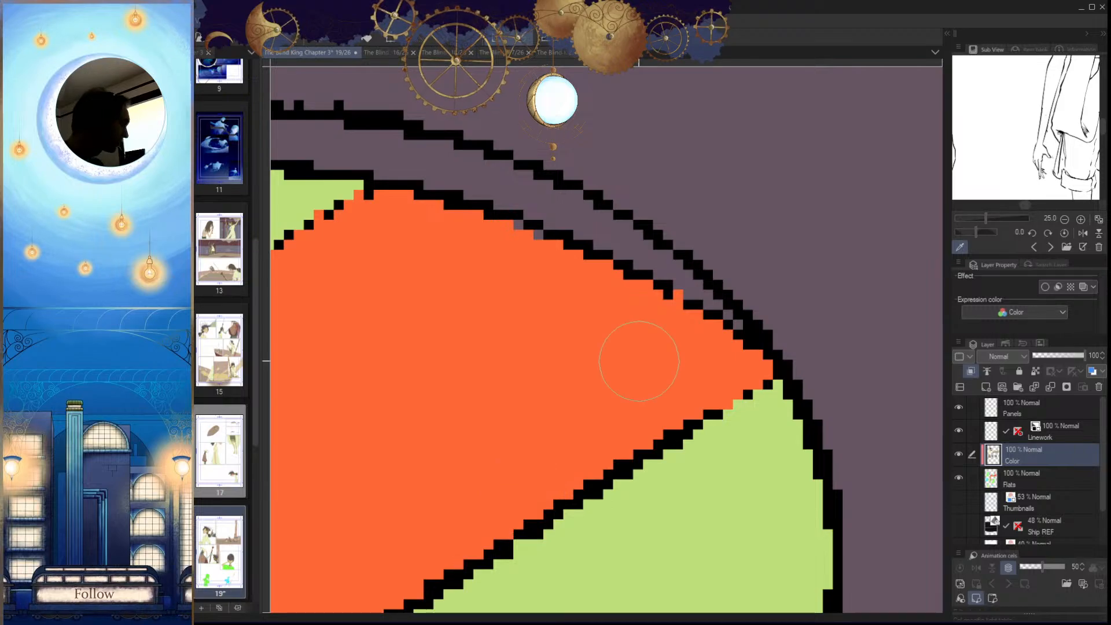
pyautogui.press('h')
pyautogui.moveTo(604, 286); pyautogui.dragTo(488, 341)
pyautogui.press('h')
pyautogui.scroll(-5, 628, 330)
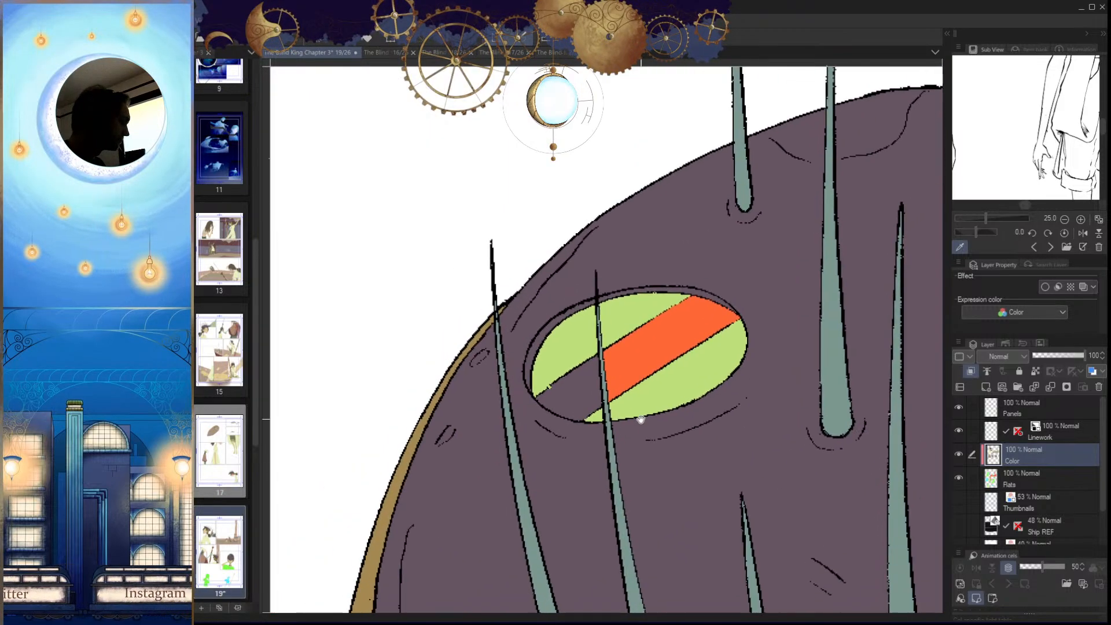
# Step: Fill the middle band left of the spike with orange and touch up its left tip
pyautogui.scroll(4, 578, 384)
pyautogui.click(575, 385)
pyautogui.scroll(2, 504, 367)
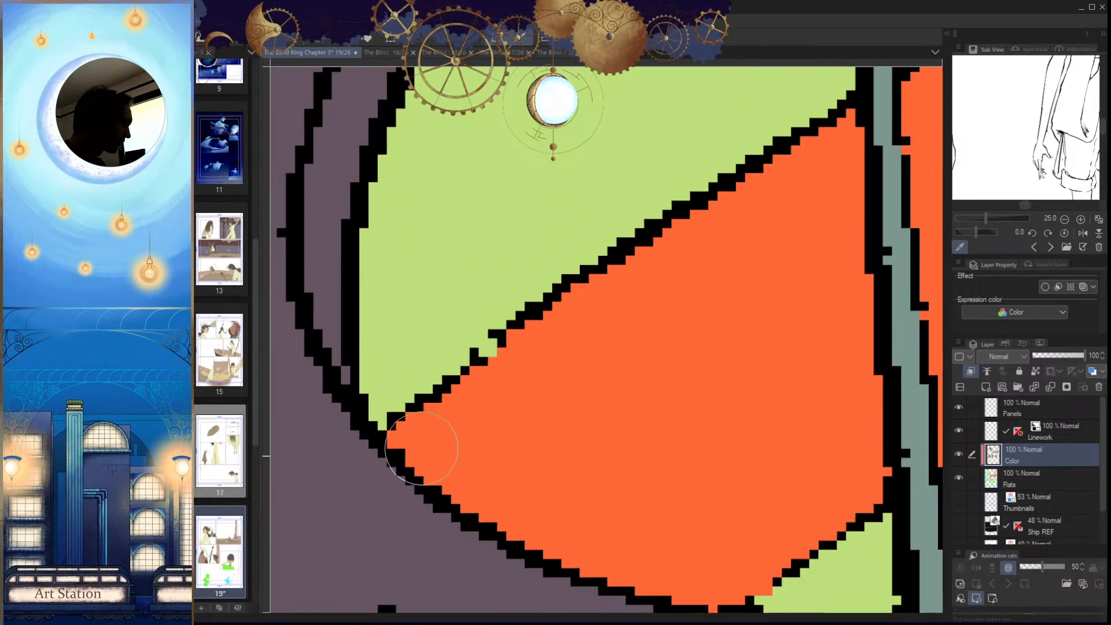
pyautogui.scroll(-3, 445, 423)
pyautogui.scroll(1, 645, 444)
pyautogui.scroll(-5, 665, 488)
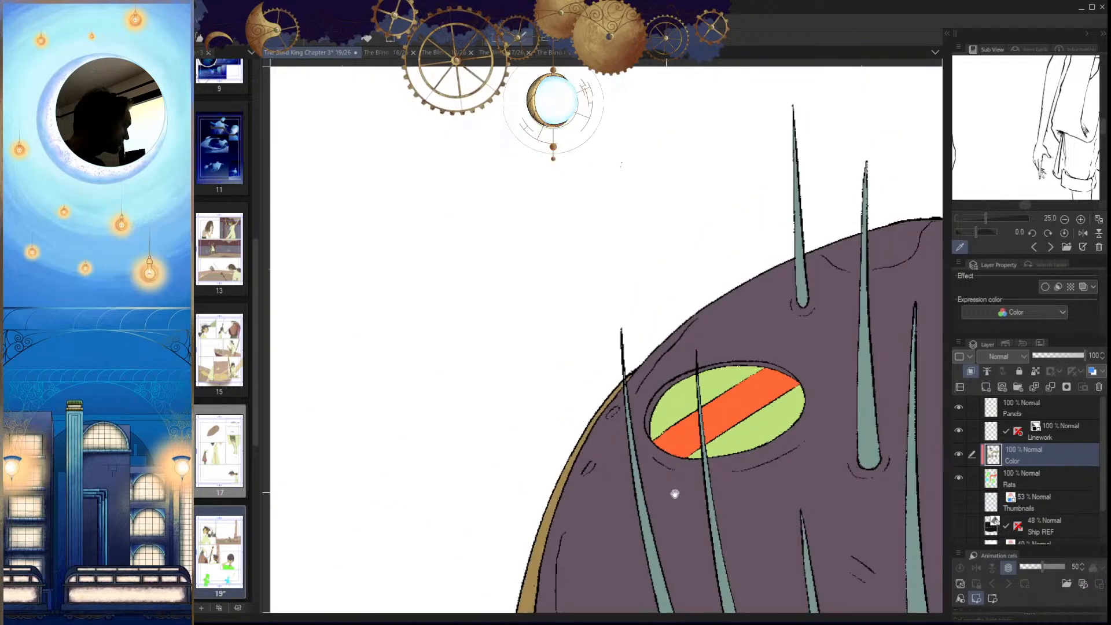
# Step: Close off the gap at the right oval eye's lower edge and fill its lower and upper segments with lime green
pyautogui.scroll(5, 732, 401)
pyautogui.click(689, 347)
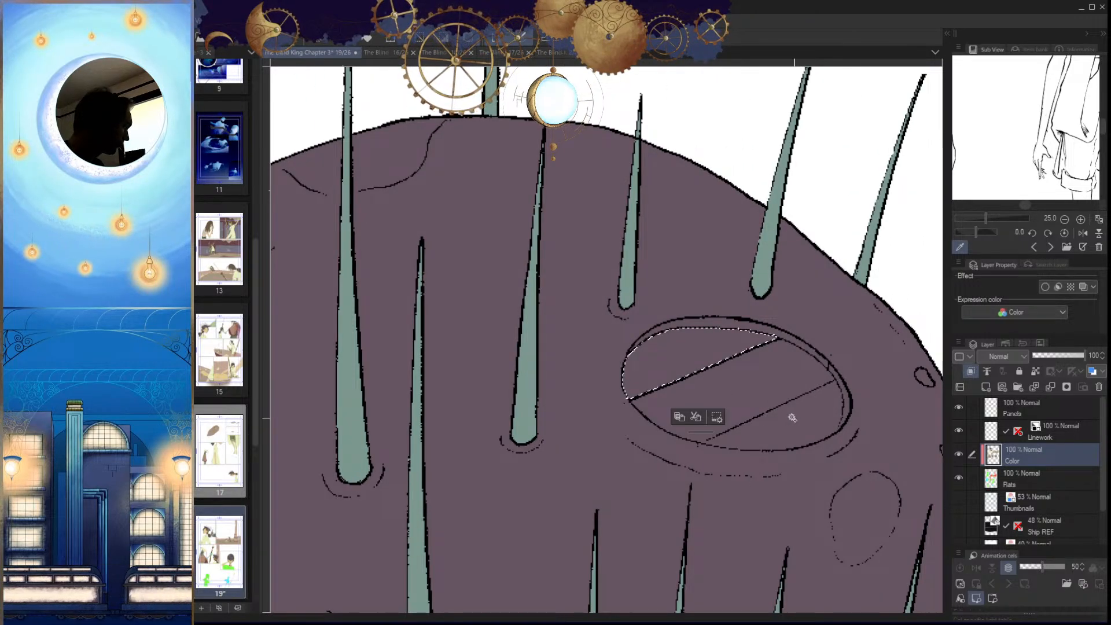
pyautogui.click(795, 417)
pyautogui.hotkey('ctrl', 'd')
pyautogui.moveTo(813, 456)
pyautogui.mouseDown()
pyautogui.moveTo(801, 464)
pyautogui.moveTo(819, 470)
pyautogui.mouseUp()
pyautogui.scroll(3, 863, 517)
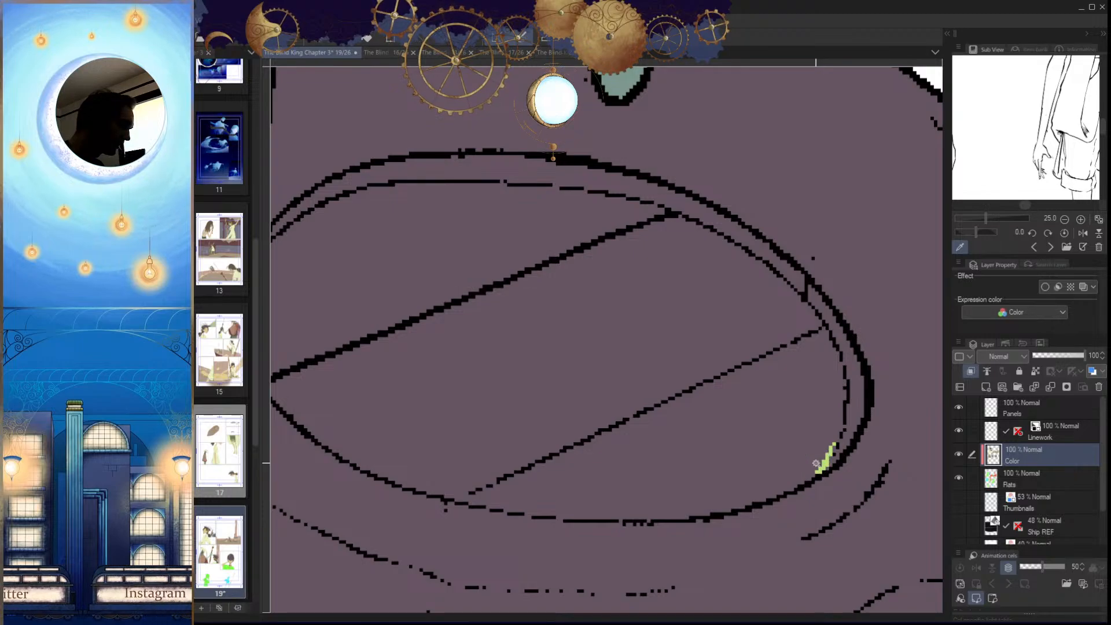
pyautogui.click(697, 455)
pyautogui.hotkey('alt', 'Delete')
pyautogui.hotkey('ctrl', 'd')
pyautogui.moveTo(505, 300); pyautogui.dragTo(606, 352)
pyautogui.click(545, 310)
pyautogui.hotkey('alt', 'Delete')
pyautogui.hotkey('ctrl', 'd')
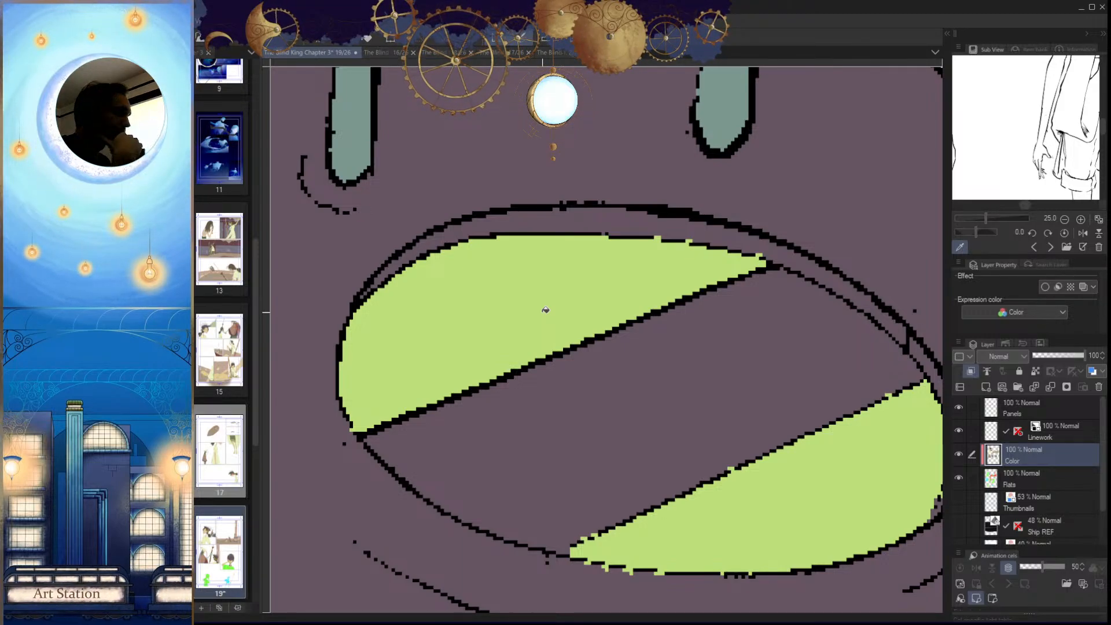
# Step: Clean up the lime green along the lower segment's bottom outline and rounded right edge
pyautogui.scroll(-3, 736, 397)
pyautogui.scroll(6, 724, 471)
pyautogui.moveTo(720, 454); pyautogui.dragTo(761, 406)
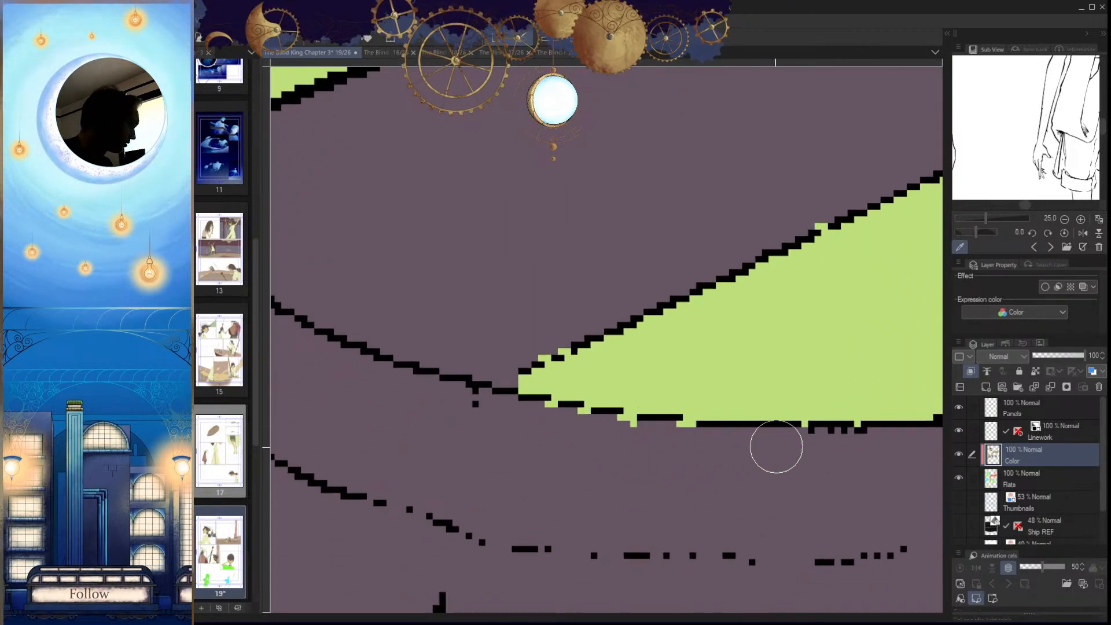
pyautogui.moveTo(910, 452); pyautogui.dragTo(752, 498)
pyautogui.scroll(-4, 752, 499)
pyautogui.scroll(3, 810, 405)
pyautogui.moveTo(726, 547); pyautogui.dragTo(747, 507)
pyautogui.click(781, 413)
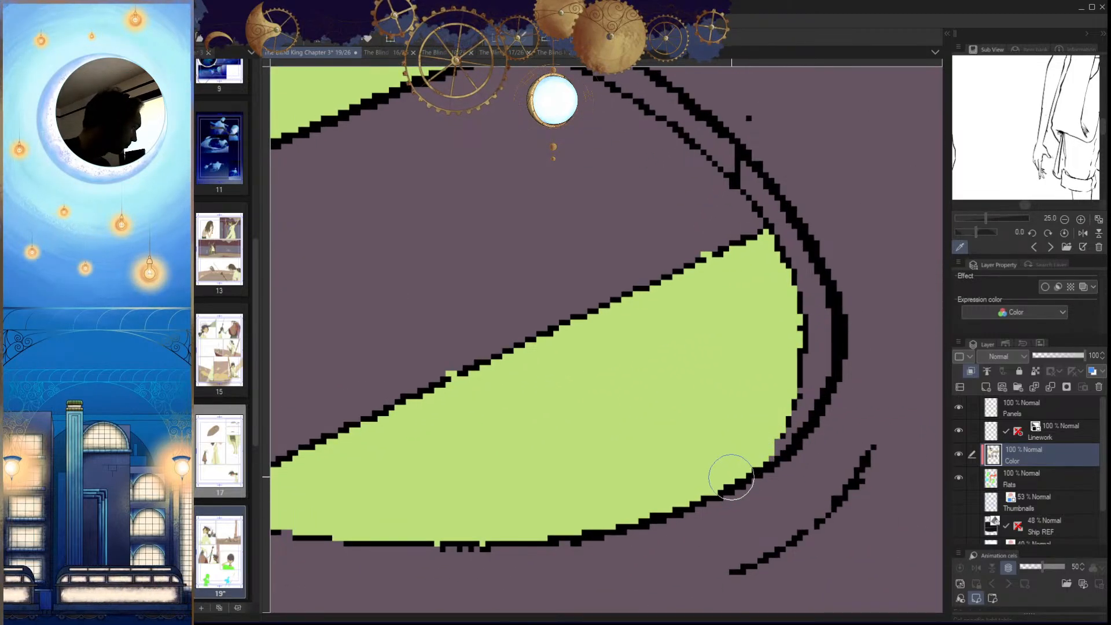
pyautogui.moveTo(752, 373); pyautogui.dragTo(814, 482)
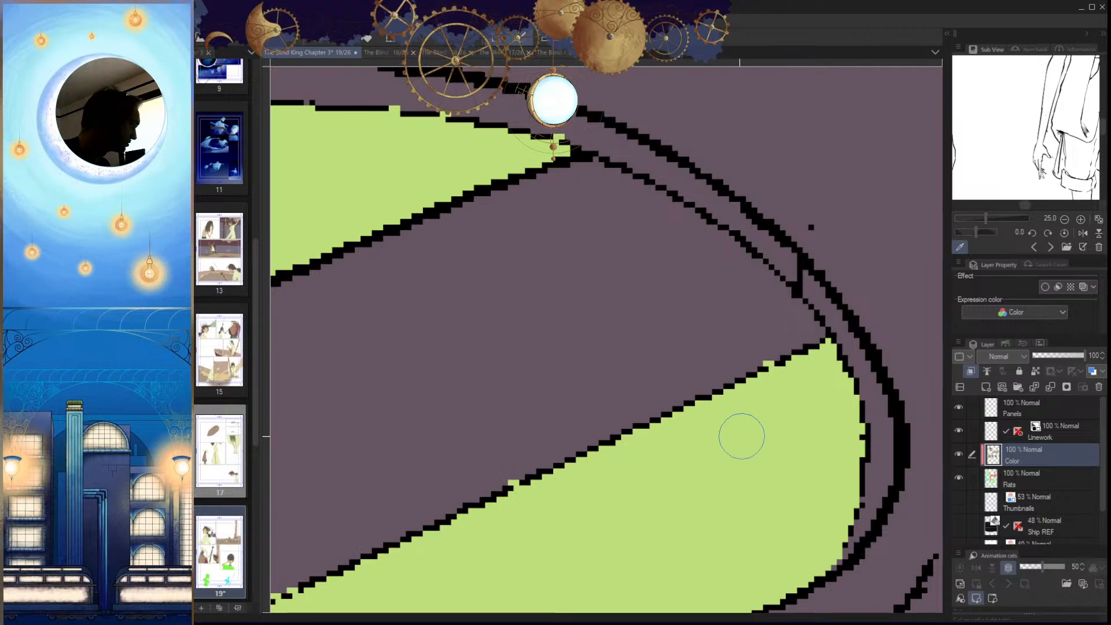
# Step: Clean up the lower segment's lime edge along the diagonal band line, from its right corner to its left tip
pyautogui.moveTo(757, 417); pyautogui.dragTo(764, 376)
pyautogui.moveTo(804, 307); pyautogui.dragTo(660, 377)
pyautogui.moveTo(803, 322); pyautogui.dragTo(826, 312)
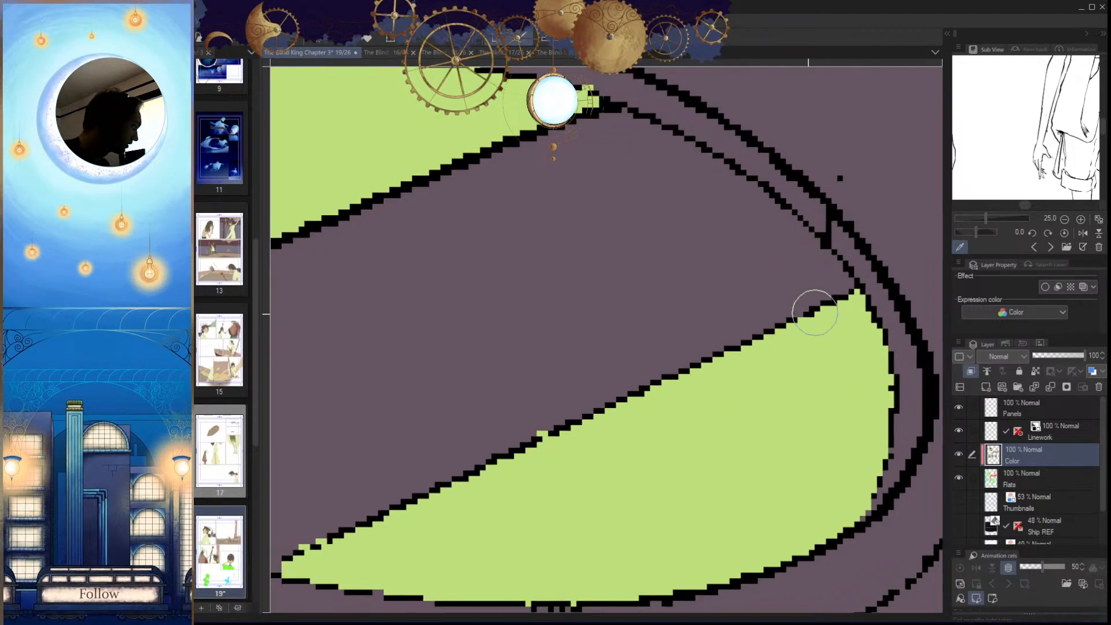
pyautogui.moveTo(540, 439); pyautogui.dragTo(679, 379)
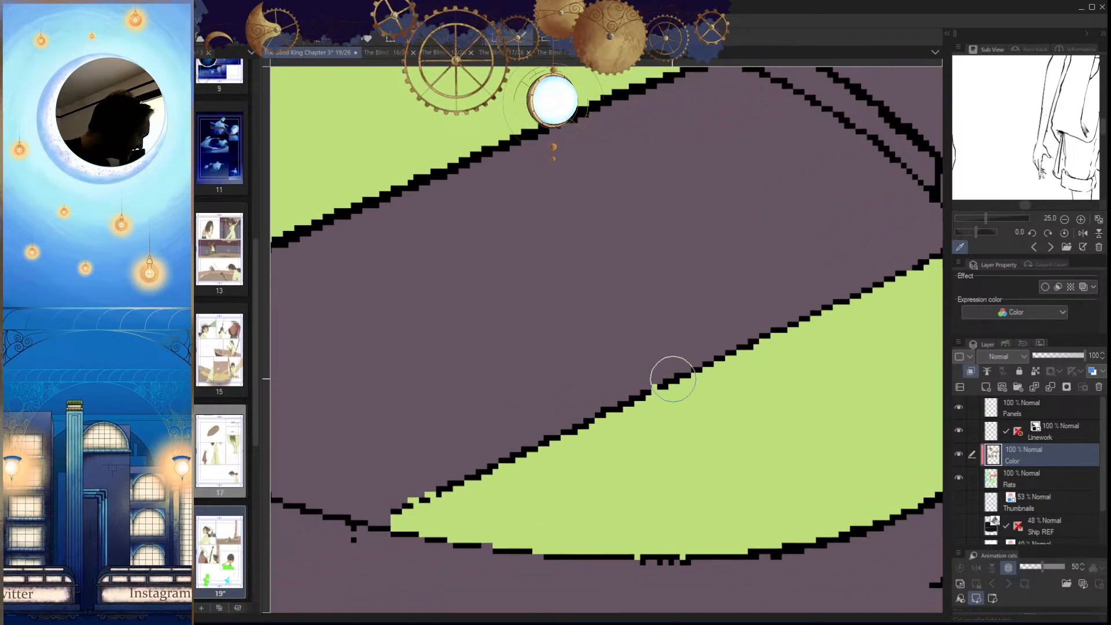
pyautogui.moveTo(607, 419); pyautogui.dragTo(670, 384)
pyautogui.moveTo(492, 445); pyautogui.dragTo(554, 419)
pyautogui.moveTo(534, 460)
pyautogui.mouseDown()
pyautogui.moveTo(607, 459)
pyautogui.moveTo(570, 441)
pyautogui.moveTo(524, 450)
pyautogui.moveTo(544, 437)
pyautogui.moveTo(509, 450)
pyautogui.moveTo(547, 442)
pyautogui.mouseUp()
pyautogui.moveTo(646, 395); pyautogui.dragTo(683, 426)
pyautogui.moveTo(683, 425); pyautogui.dragTo(652, 439)
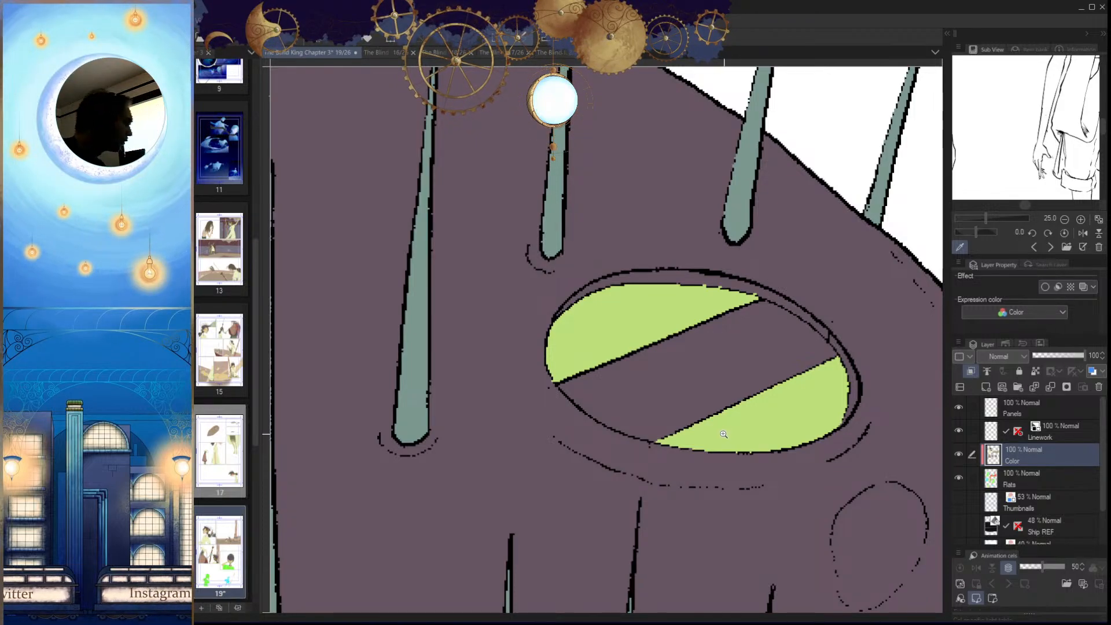
# Step: Touch up the upper lime segment's left tip where the band line meets the oval's outline
pyautogui.moveTo(669, 408); pyautogui.dragTo(697, 427)
pyautogui.moveTo(583, 397)
pyautogui.mouseDown()
pyautogui.moveTo(629, 417)
pyautogui.moveTo(633, 444)
pyautogui.moveTo(676, 452)
pyautogui.mouseUp()
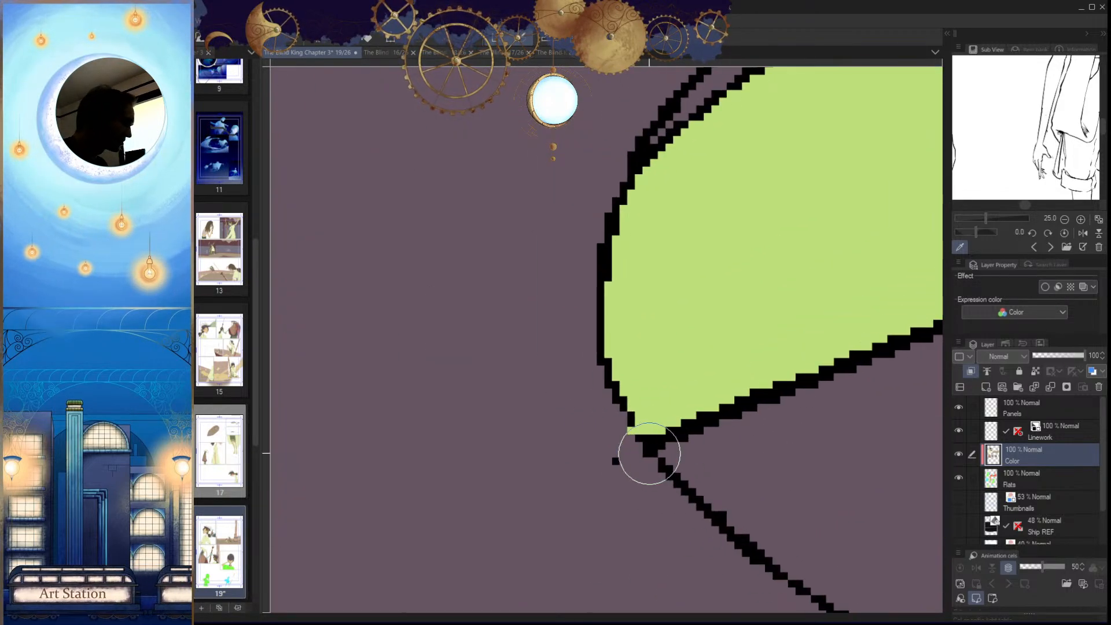
pyautogui.moveTo(692, 497); pyautogui.dragTo(647, 499)
pyautogui.moveTo(816, 458); pyautogui.dragTo(636, 515)
pyautogui.moveTo(750, 403); pyautogui.dragTo(803, 417)
# Step: Close off the right eye's middle band along the rim and fill it with orange
pyautogui.moveTo(653, 367); pyautogui.dragTo(500, 339)
pyautogui.moveTo(827, 442); pyautogui.dragTo(715, 380)
pyautogui.moveTo(716, 339); pyautogui.dragTo(763, 354)
pyautogui.moveTo(796, 391); pyautogui.dragTo(719, 397)
pyautogui.hotkey('alt', 'Delete')
pyautogui.hotkey('ctrl', 'd')
# Step: Sample the tan patch color from the spiked hat in another panel for the close-up hat's patches
pyautogui.moveTo(772, 456); pyautogui.dragTo(711, 463)
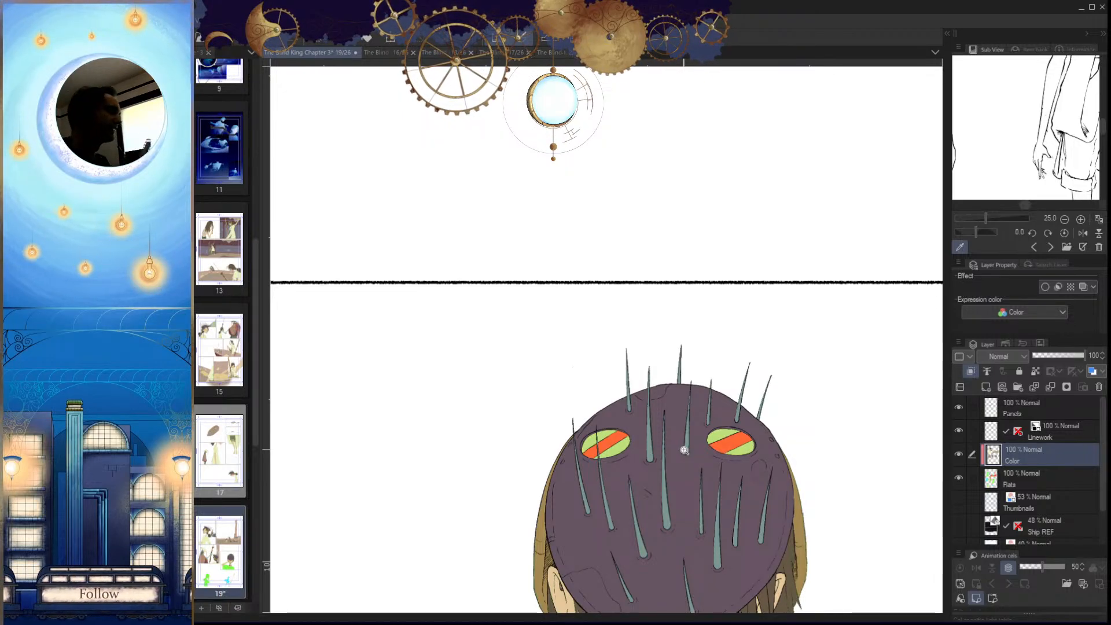
pyautogui.moveTo(636, 448); pyautogui.dragTo(690, 434)
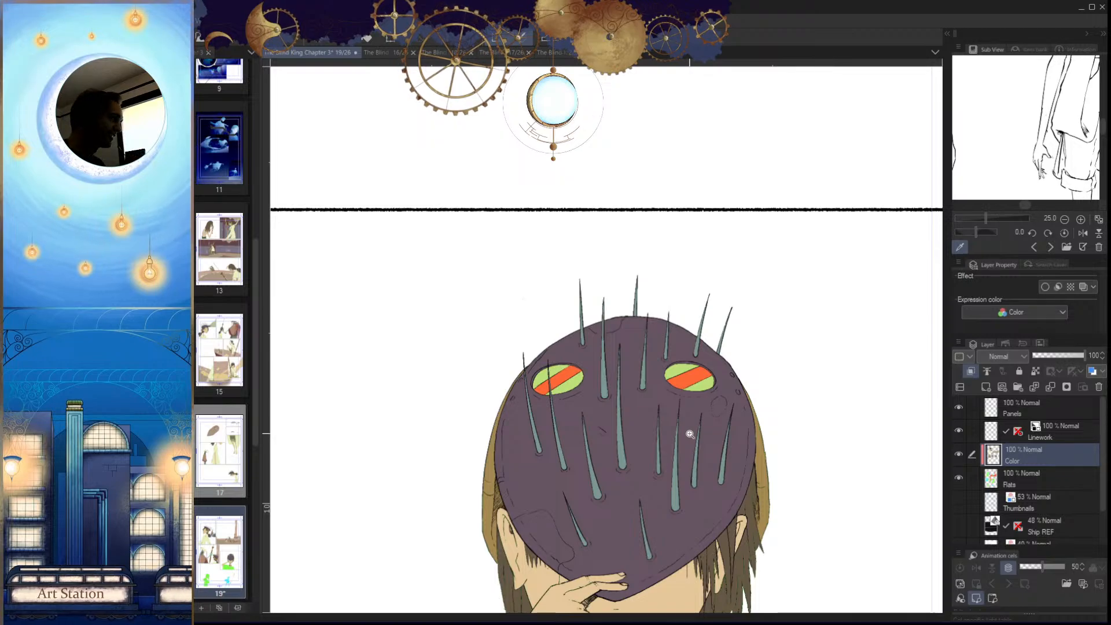
pyautogui.moveTo(622, 476); pyautogui.dragTo(697, 554)
pyautogui.moveTo(653, 432); pyautogui.dragTo(745, 422)
pyautogui.moveTo(602, 482); pyautogui.dragTo(620, 500)
pyautogui.moveTo(626, 301); pyautogui.dragTo(659, 474)
pyautogui.moveTo(640, 346); pyautogui.dragTo(654, 469)
pyautogui.moveTo(562, 196); pyautogui.dragTo(607, 216)
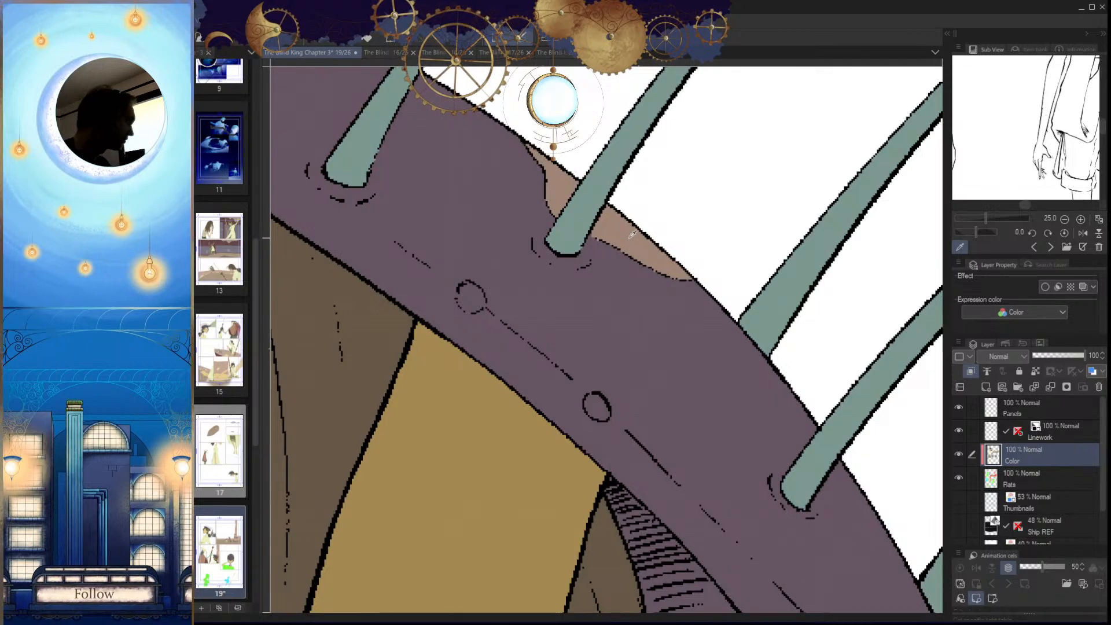
pyautogui.moveTo(663, 328); pyautogui.dragTo(608, 341)
pyautogui.moveTo(692, 513); pyautogui.dragTo(583, 439)
pyautogui.moveTo(606, 356); pyautogui.dragTo(651, 368)
pyautogui.moveTo(639, 329); pyautogui.dragTo(642, 441)
pyautogui.moveTo(579, 394); pyautogui.dragTo(614, 412)
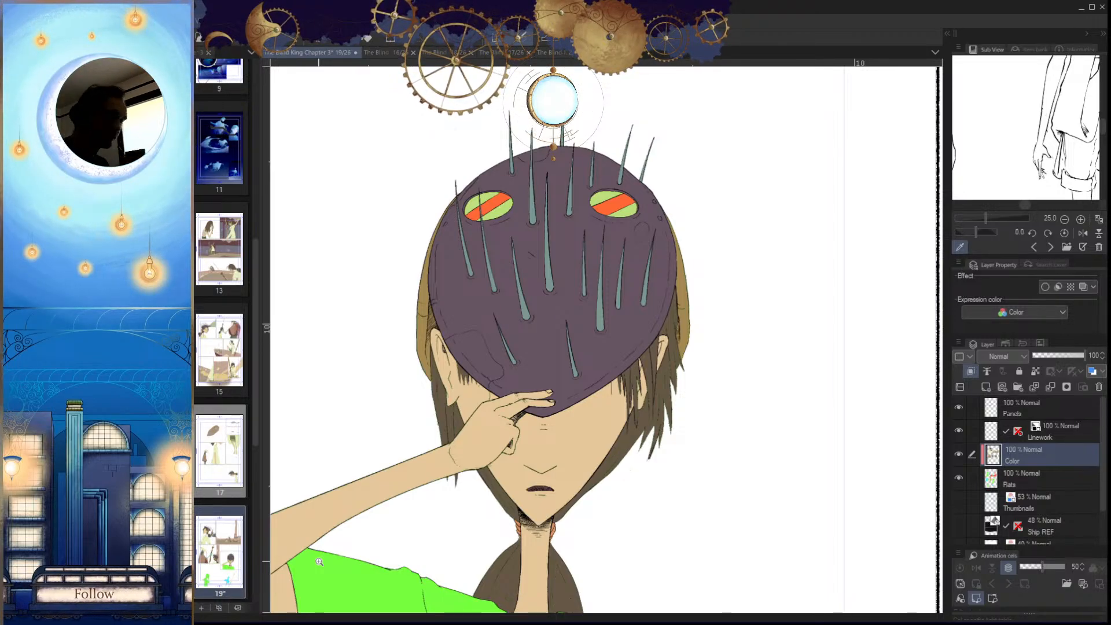
pyautogui.moveTo(600, 377)
pyautogui.mouseDown()
pyautogui.moveTo(666, 318)
pyautogui.moveTo(591, 379)
pyautogui.moveTo(623, 339)
pyautogui.moveTo(571, 398)
pyautogui.moveTo(634, 323)
pyautogui.moveTo(610, 343)
pyautogui.moveTo(635, 392)
pyautogui.mouseUp()
pyautogui.hotkey('ctrl', 'z')
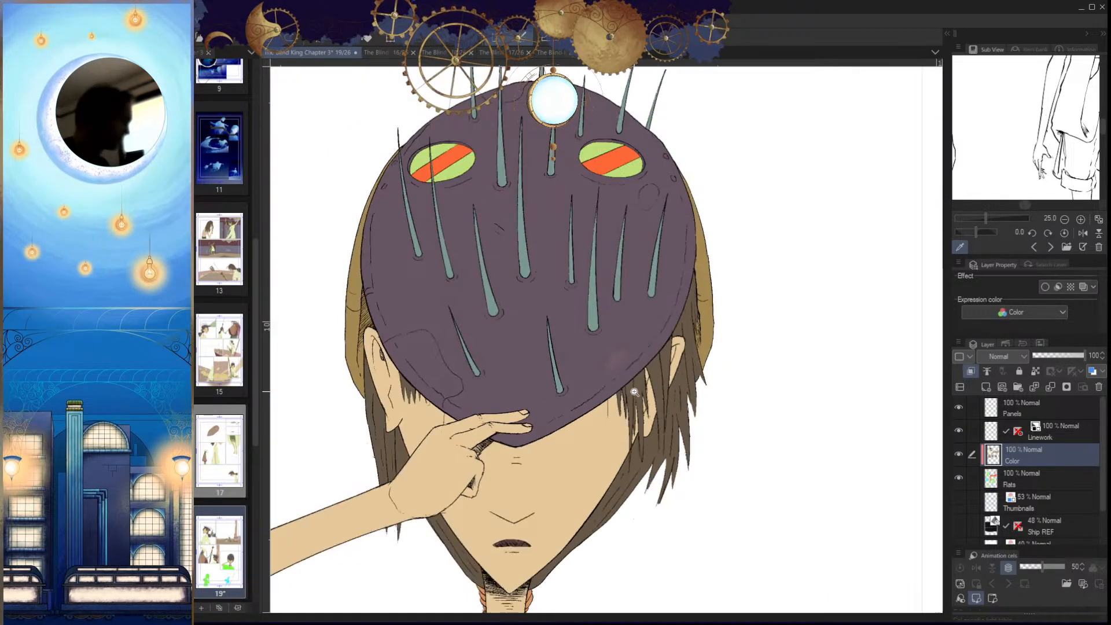
pyautogui.press(']')
pyautogui.press(']')
pyautogui.press(']')
pyautogui.press(']')
pyautogui.press(']')
pyautogui.press(']')
pyautogui.press(']')
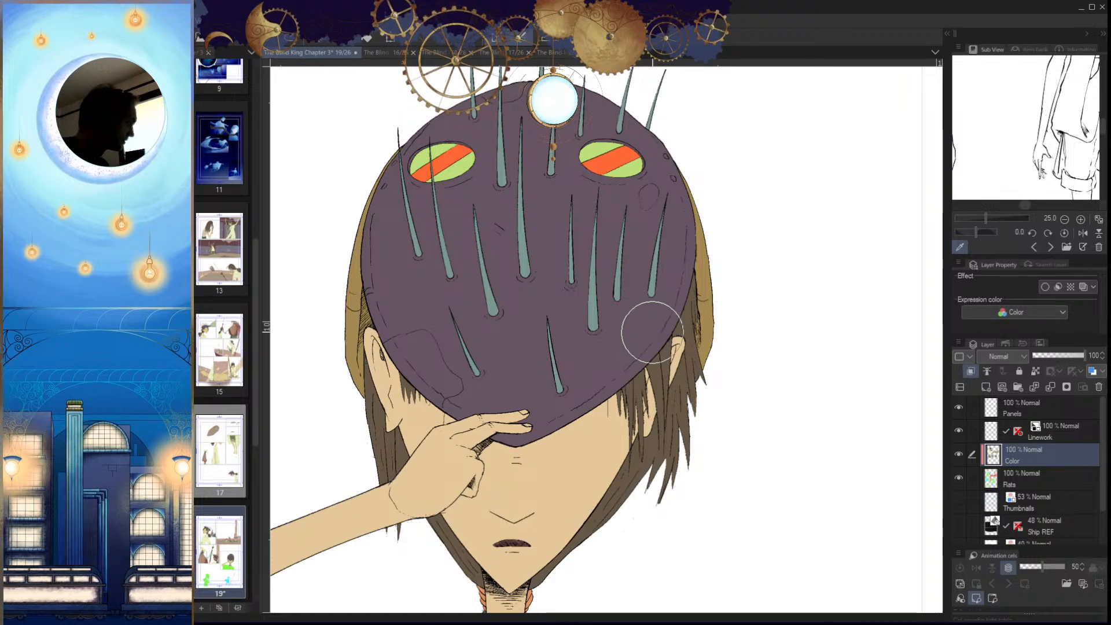
pyautogui.moveTo(647, 329)
pyautogui.mouseDown()
pyautogui.moveTo(571, 377)
pyautogui.moveTo(599, 299)
pyautogui.mouseUp()
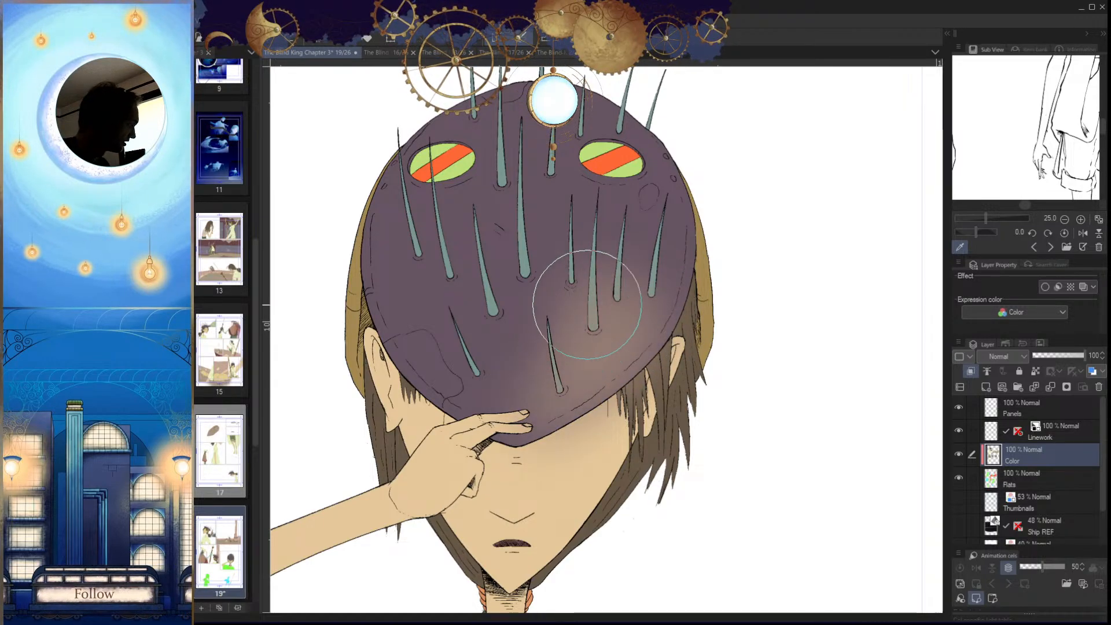
pyautogui.moveTo(711, 415); pyautogui.dragTo(725, 548)
pyautogui.press('h')
pyautogui.press('h')
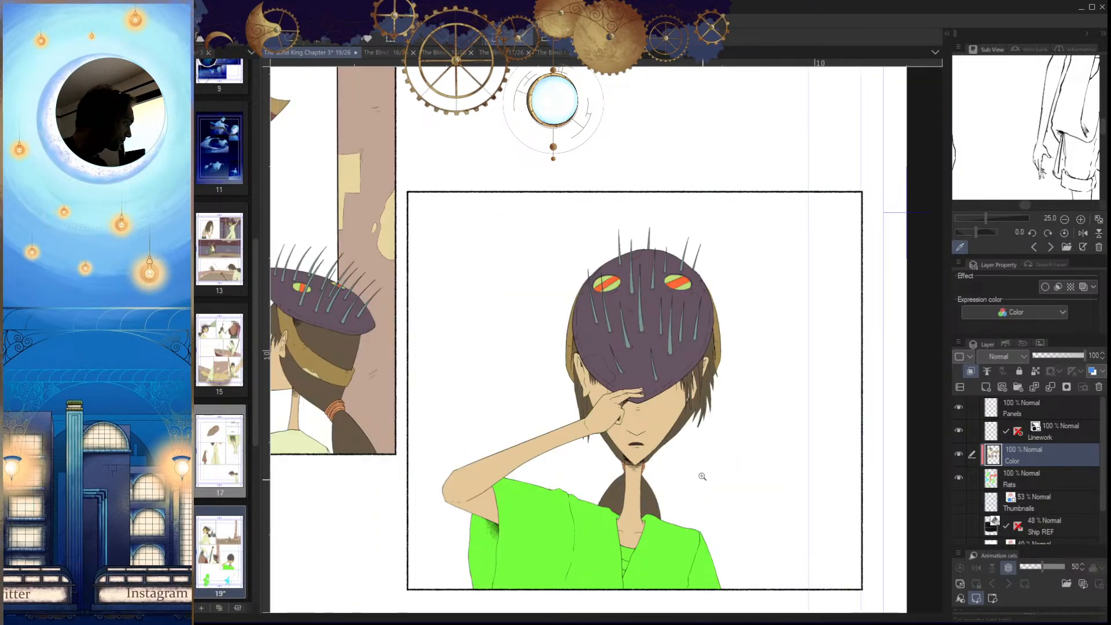
pyautogui.hotkey('ctrl', 'z')
# Step: Reduce the brush size, close off the patch outline on the hat's lower left, and fill the patch with tan
pyautogui.moveTo(658, 372); pyautogui.dragTo(671, 255)
pyautogui.moveTo(672, 451); pyautogui.dragTo(679, 480)
pyautogui.press('[')
pyautogui.press('[')
pyautogui.press('[')
pyautogui.press('[')
pyautogui.press('[')
pyautogui.press('[')
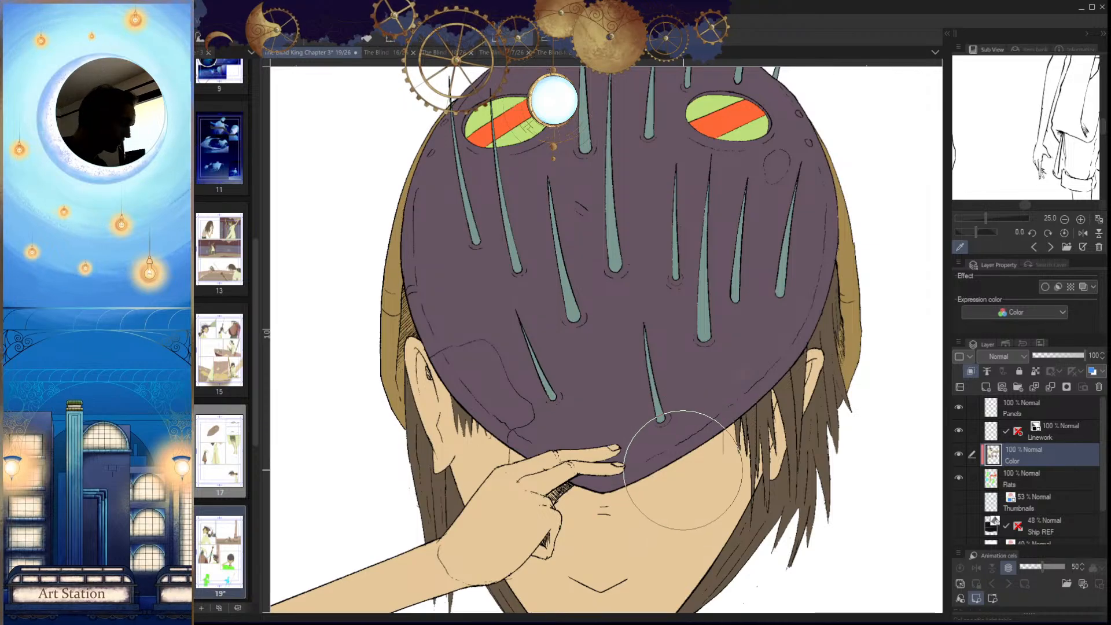
pyautogui.moveTo(597, 427)
pyautogui.mouseDown()
pyautogui.moveTo(696, 428)
pyautogui.moveTo(713, 444)
pyautogui.mouseUp()
pyautogui.moveTo(604, 416); pyautogui.dragTo(665, 431)
pyautogui.click(630, 418)
pyautogui.hotkey('alt', 'Delete')
pyautogui.hotkey('ctrl', 'd')
# Step: Clean up the lower-left patch's tan edges along its curved outline
pyautogui.press('h')
pyautogui.moveTo(664, 432); pyautogui.dragTo(642, 454)
pyautogui.moveTo(592, 410); pyautogui.dragTo(615, 440)
pyautogui.moveTo(584, 360)
pyautogui.mouseDown()
pyautogui.moveTo(605, 360)
pyautogui.moveTo(583, 341)
pyautogui.mouseUp()
pyautogui.moveTo(508, 468); pyautogui.dragTo(552, 393)
pyautogui.moveTo(614, 226); pyautogui.dragTo(598, 264)
pyautogui.moveTo(568, 374); pyautogui.dragTo(585, 326)
pyautogui.moveTo(596, 272); pyautogui.dragTo(566, 345)
pyautogui.moveTo(607, 239); pyautogui.dragTo(554, 371)
pyautogui.moveTo(572, 329)
pyautogui.mouseDown()
pyautogui.moveTo(588, 285)
pyautogui.moveTo(565, 338)
pyautogui.mouseUp()
pyautogui.moveTo(550, 393); pyautogui.dragTo(597, 317)
pyautogui.moveTo(597, 318); pyautogui.dragTo(535, 400)
pyautogui.moveTo(604, 327); pyautogui.dragTo(650, 367)
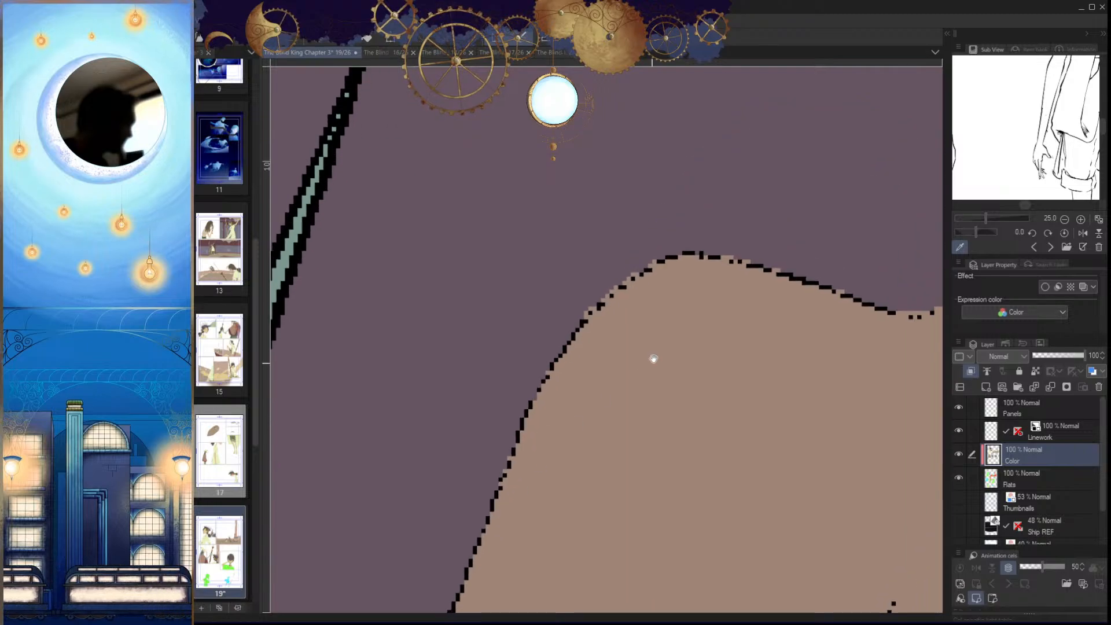
pyautogui.press('h')
pyautogui.moveTo(514, 281)
pyautogui.mouseDown()
pyautogui.moveTo(637, 287)
pyautogui.moveTo(510, 284)
pyautogui.mouseUp()
pyautogui.moveTo(592, 261)
pyautogui.mouseDown()
pyautogui.moveTo(658, 266)
pyautogui.moveTo(658, 281)
pyautogui.moveTo(525, 302)
pyautogui.moveTo(415, 363)
pyautogui.mouseUp()
pyautogui.moveTo(608, 360); pyautogui.dragTo(564, 486)
pyautogui.press('h')
# Step: Trace the lower edge of the small oval patch below the right eye in tan to close its outline gaps
pyautogui.moveTo(658, 446); pyautogui.dragTo(692, 496)
pyautogui.moveTo(572, 372); pyautogui.dragTo(658, 380)
pyautogui.press('w')
pyautogui.click(592, 402)
pyautogui.hotkey('ctrl', 'd')
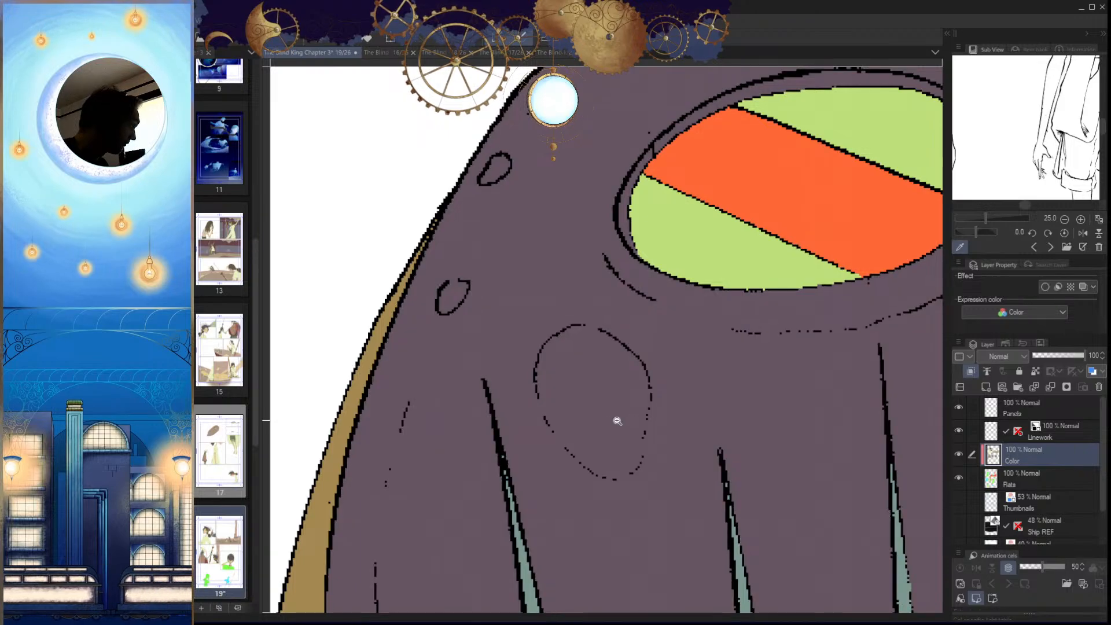
pyautogui.moveTo(611, 423); pyautogui.dragTo(631, 422)
pyautogui.moveTo(498, 377); pyautogui.dragTo(519, 431)
pyautogui.press('h')
pyautogui.moveTo(716, 445)
pyautogui.mouseDown()
pyautogui.moveTo(664, 417)
pyautogui.moveTo(642, 423)
pyautogui.mouseUp()
pyautogui.moveTo(672, 363)
pyautogui.mouseDown()
pyautogui.moveTo(608, 445)
pyautogui.moveTo(516, 521)
pyautogui.moveTo(526, 509)
pyautogui.moveTo(492, 517)
pyautogui.mouseUp()
pyautogui.press('h')
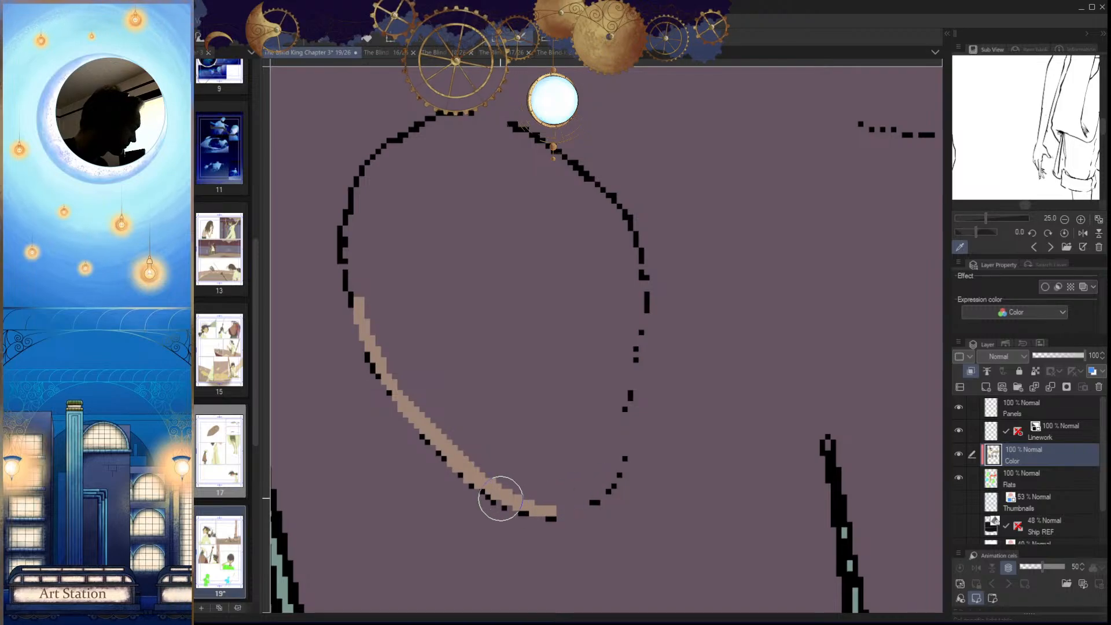
pyautogui.press('h')
pyautogui.moveTo(583, 370)
pyautogui.mouseDown()
pyautogui.moveTo(583, 426)
pyautogui.moveTo(631, 489)
pyautogui.moveTo(561, 493)
pyautogui.mouseUp()
pyautogui.press('h')
pyautogui.moveTo(648, 431); pyautogui.dragTo(622, 485)
pyautogui.press('h')
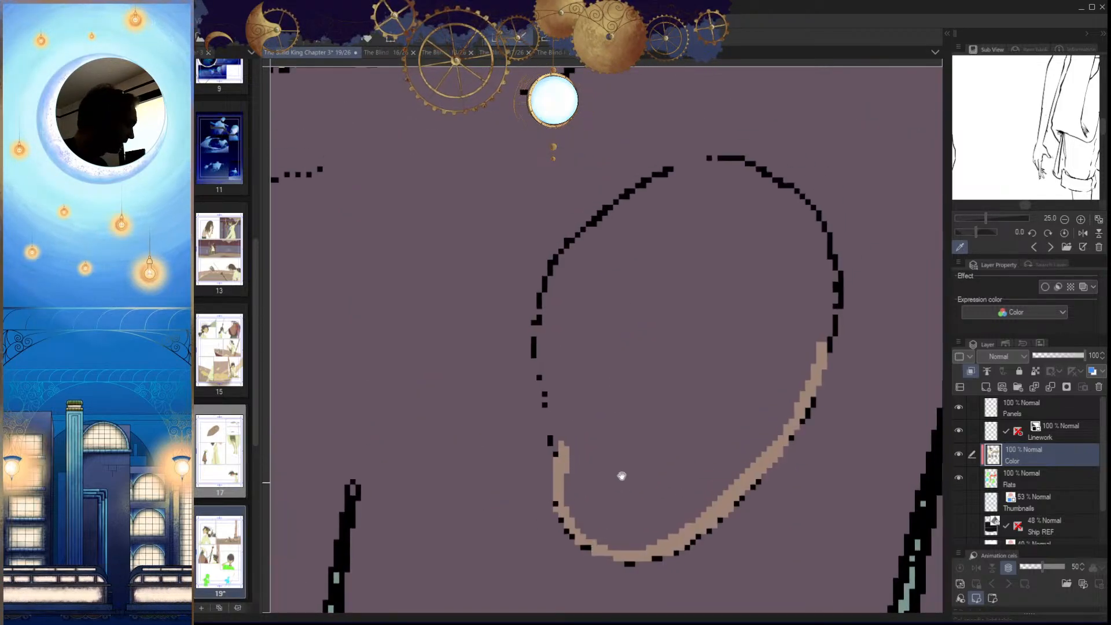
# Step: Close the remaining side and top gaps of the small oval patch and fill it with tan
pyautogui.moveTo(551, 390); pyautogui.dragTo(564, 498)
pyautogui.moveTo(569, 421)
pyautogui.mouseDown()
pyautogui.moveTo(576, 459)
pyautogui.moveTo(546, 318)
pyautogui.moveTo(588, 454)
pyautogui.moveTo(568, 403)
pyautogui.mouseUp()
pyautogui.scroll(1, 565, 393)
pyautogui.moveTo(539, 355); pyautogui.dragTo(564, 277)
pyautogui.hotkey('ctrl', 'z')
pyautogui.moveTo(714, 194); pyautogui.dragTo(651, 202)
pyautogui.hotkey('ctrl', 'z')
pyautogui.moveTo(719, 186); pyautogui.dragTo(651, 201)
pyautogui.click(737, 323)
pyautogui.scroll(-4, 714, 390)
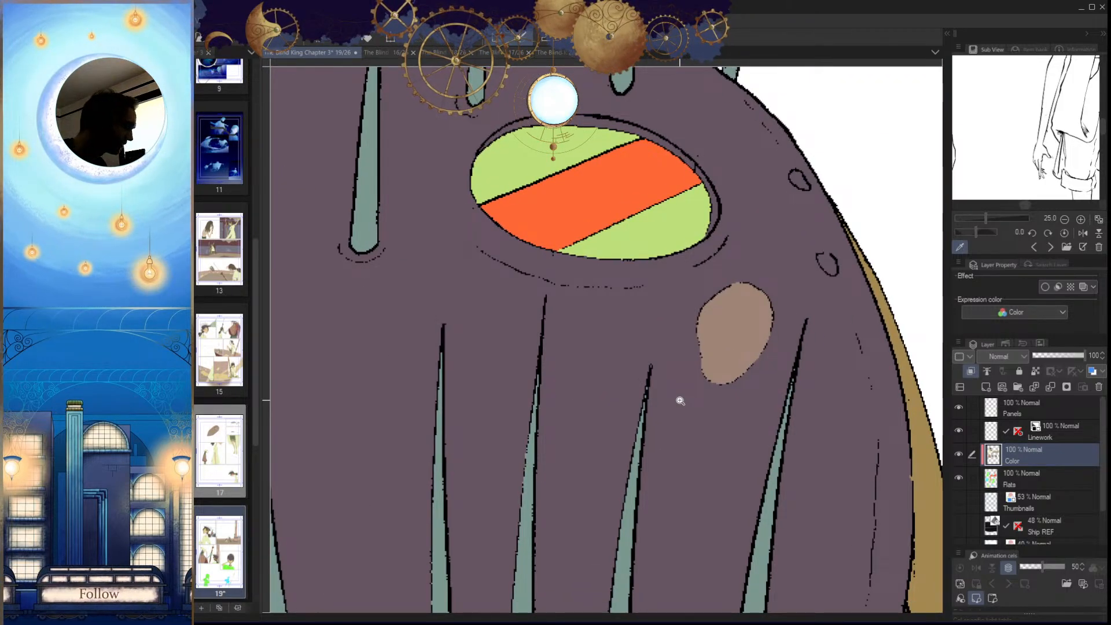
# Step: Close off the patch on the hat's top edge beside the long spike and fill the part right of the spike with tan
pyautogui.scroll(-5, 740, 408)
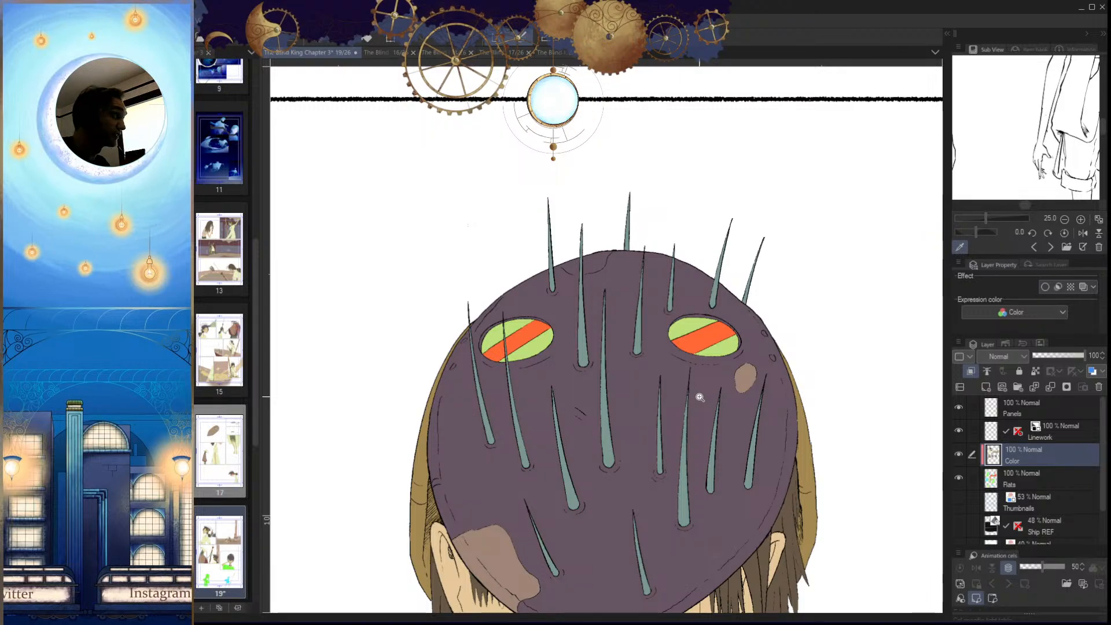
pyautogui.moveTo(751, 498); pyautogui.dragTo(746, 574)
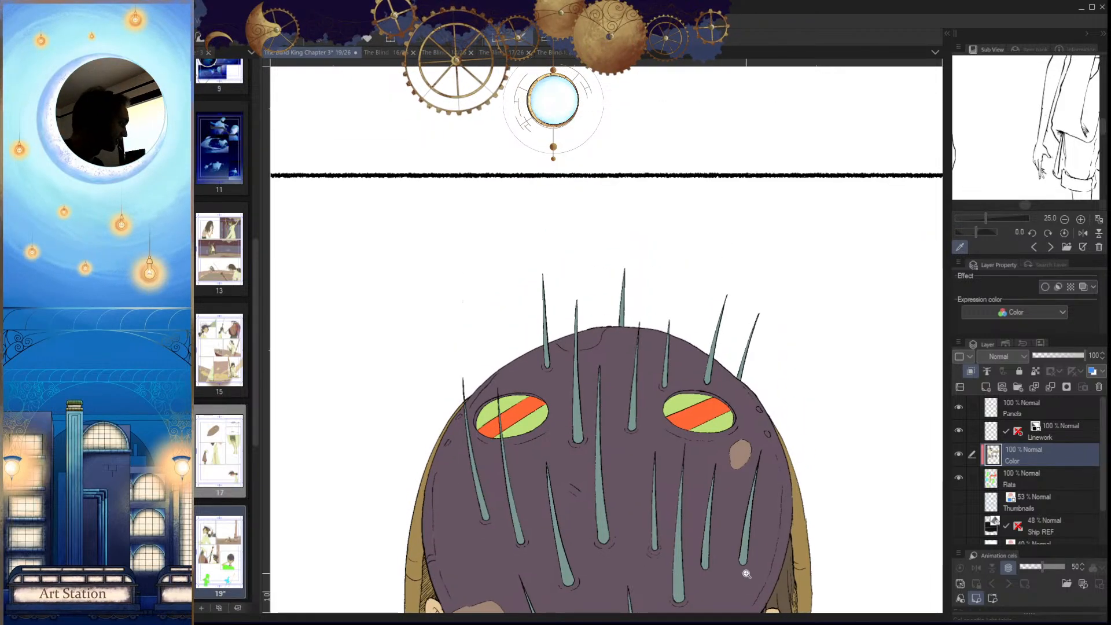
pyautogui.moveTo(596, 342); pyautogui.dragTo(613, 367)
pyautogui.moveTo(518, 380)
pyautogui.mouseDown()
pyautogui.moveTo(598, 362)
pyautogui.moveTo(605, 377)
pyautogui.moveTo(466, 401)
pyautogui.mouseUp()
pyautogui.moveTo(599, 405)
pyautogui.mouseDown()
pyautogui.moveTo(570, 397)
pyautogui.moveTo(599, 400)
pyautogui.mouseUp()
pyautogui.moveTo(751, 403); pyautogui.dragTo(668, 446)
pyautogui.press('w')
pyautogui.click(729, 359)
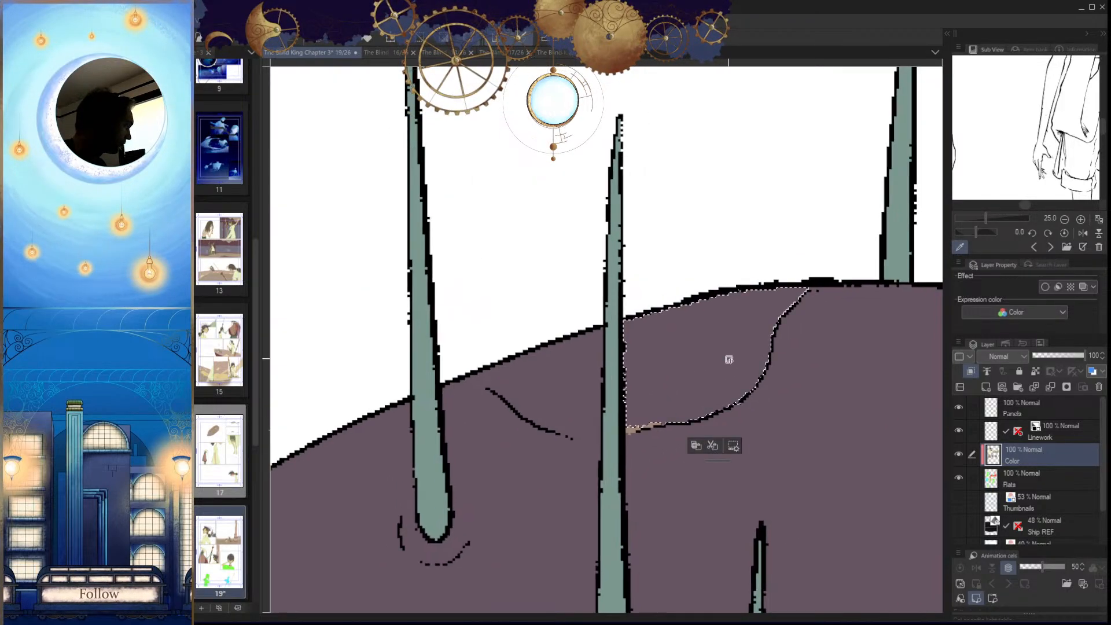
pyautogui.press('g')
pyautogui.click(741, 366)
pyautogui.hotkey('ctrl', 'd')
# Step: Touch up the tan in the top patch's right tip and along its curved lower edge
pyautogui.moveTo(805, 291)
pyautogui.mouseDown()
pyautogui.moveTo(771, 317)
pyautogui.moveTo(833, 313)
pyautogui.mouseUp()
pyautogui.press('p')
pyautogui.moveTo(805, 384); pyautogui.dragTo(791, 462)
pyautogui.moveTo(789, 412)
pyautogui.mouseDown()
pyautogui.moveTo(825, 402)
pyautogui.moveTo(747, 470)
pyautogui.mouseUp()
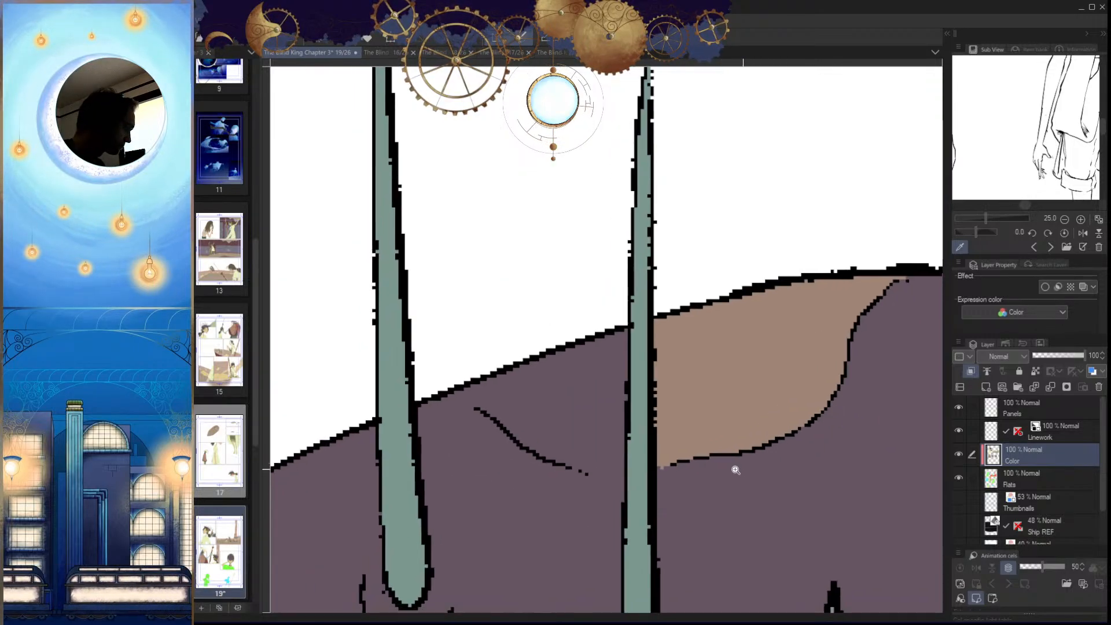
# Step: Close off the top patch's outline left of the long spike and fill that part with tan
pyautogui.moveTo(576, 471); pyautogui.dragTo(592, 451)
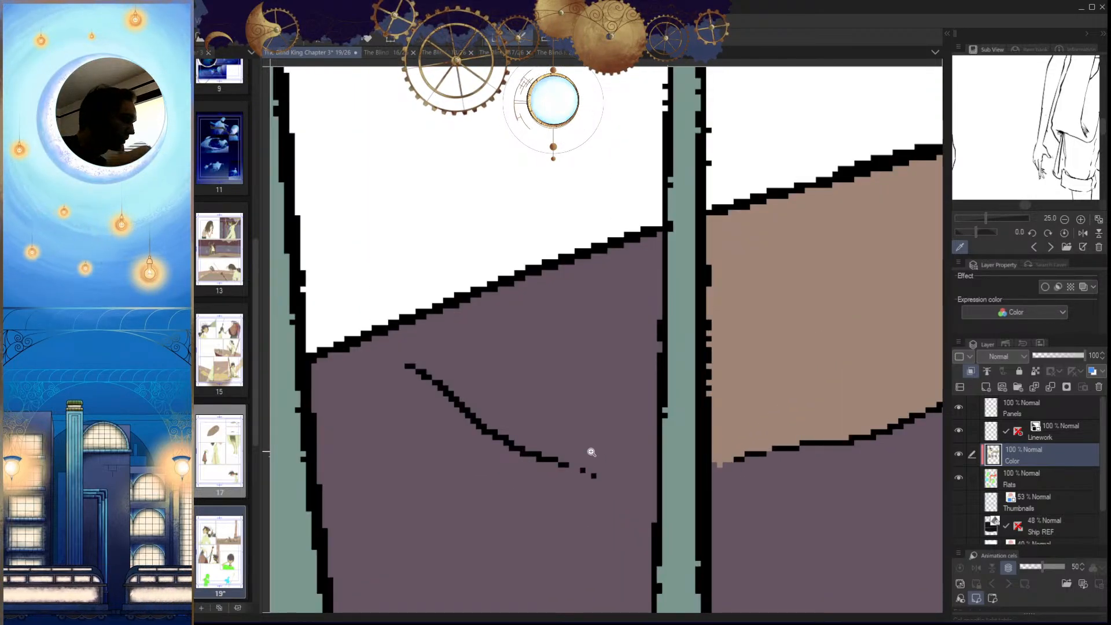
pyautogui.press('h')
pyautogui.moveTo(702, 526); pyautogui.dragTo(721, 474)
pyautogui.moveTo(631, 426); pyautogui.dragTo(638, 411)
pyautogui.moveTo(632, 407); pyautogui.dragTo(544, 395)
pyautogui.hotkey('ctrl', 'z')
pyautogui.moveTo(572, 431)
pyautogui.mouseDown()
pyautogui.moveTo(539, 449)
pyautogui.moveTo(639, 405)
pyautogui.mouseUp()
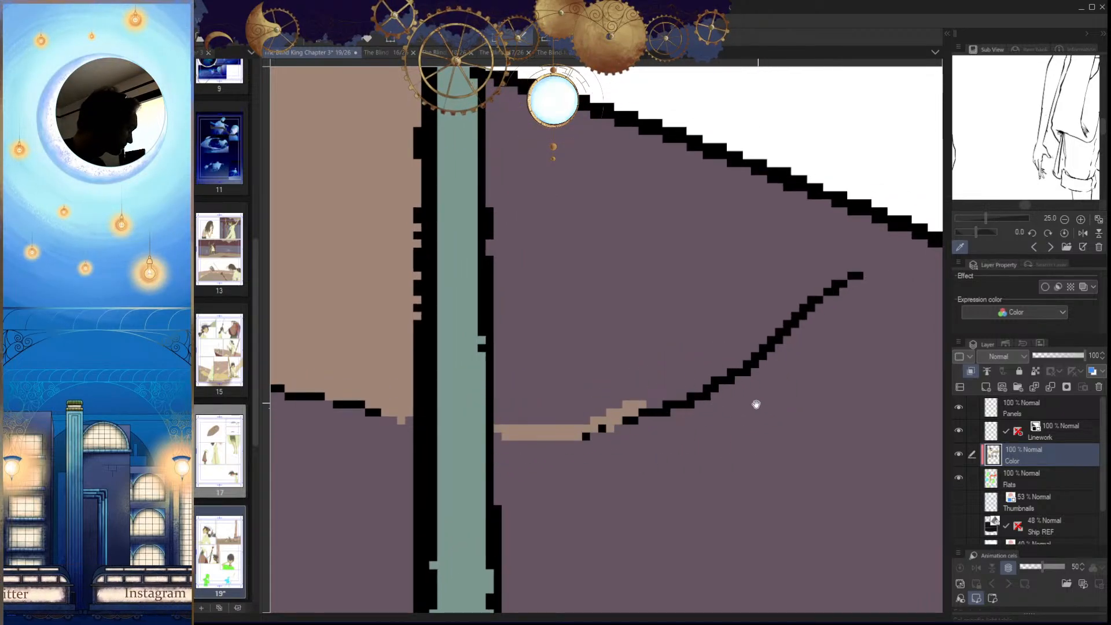
pyautogui.moveTo(759, 404); pyautogui.dragTo(656, 459)
pyautogui.moveTo(749, 324); pyautogui.dragTo(817, 298)
pyautogui.hotkey('alt', 'Delete')
pyautogui.hotkey('ctrl', 'd')
# Step: Touch up the top patch's tan edge and save the page
pyautogui.moveTo(701, 365); pyautogui.dragTo(712, 357)
pyautogui.scroll(-6, 713, 399)
pyautogui.moveTo(714, 417); pyautogui.dragTo(732, 380)
pyautogui.hotkey('ctrl', 's')
pyautogui.scroll(-4, 760, 468)
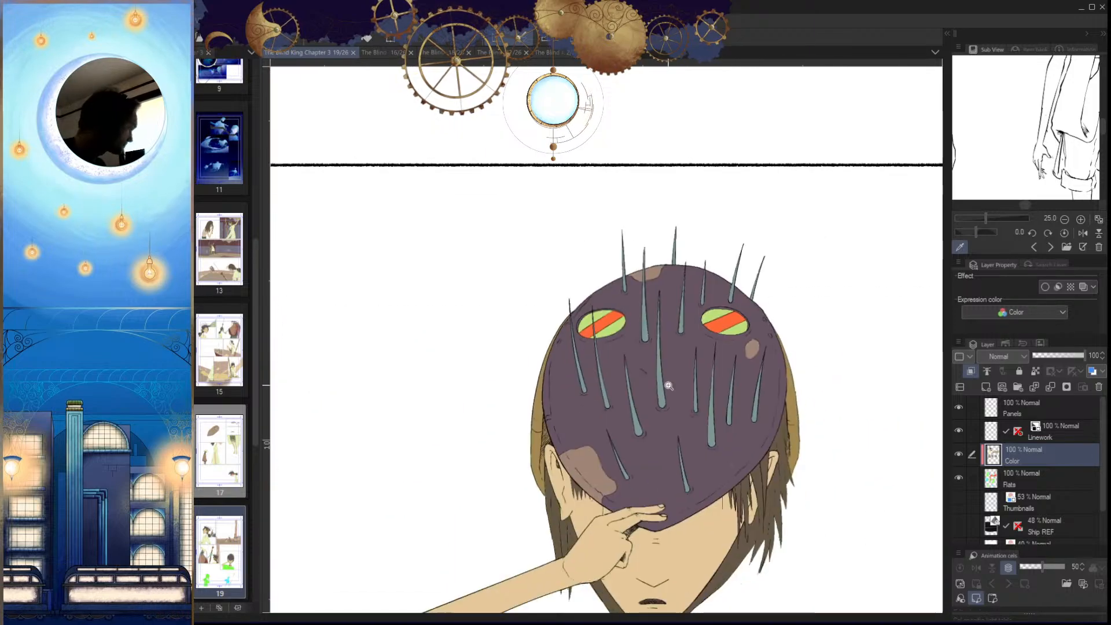
# Step: Sample the pale yellow-green robe color from the neighboring panel and fill the close-up figure's front robe sections with it
pyautogui.scroll(-3, 669, 386)
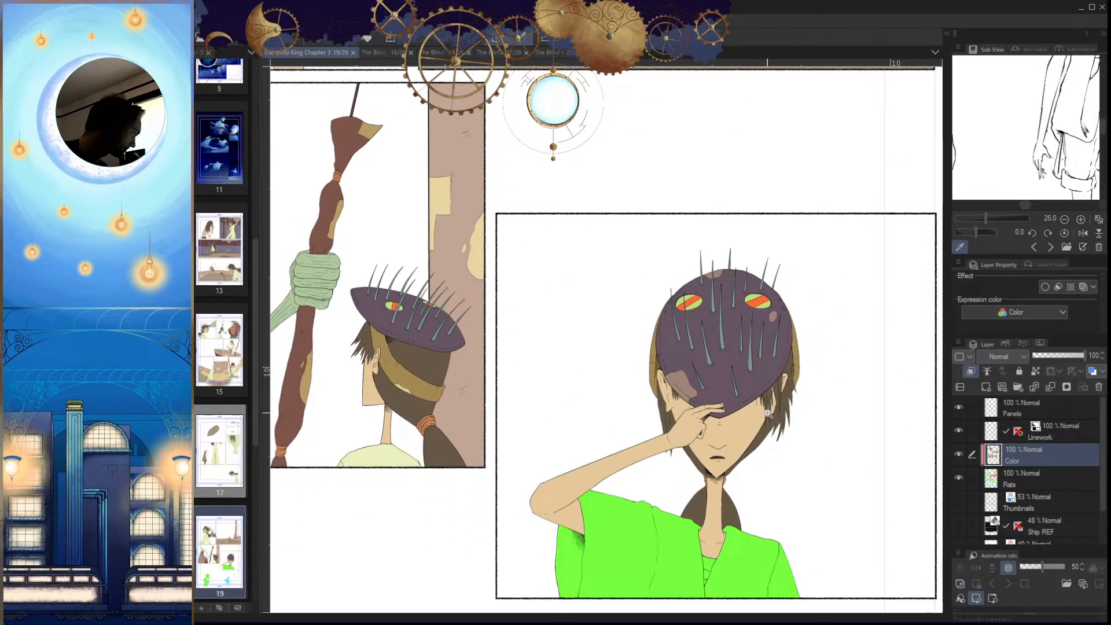
pyautogui.scroll(-3, 768, 413)
pyautogui.scroll(6, 492, 420)
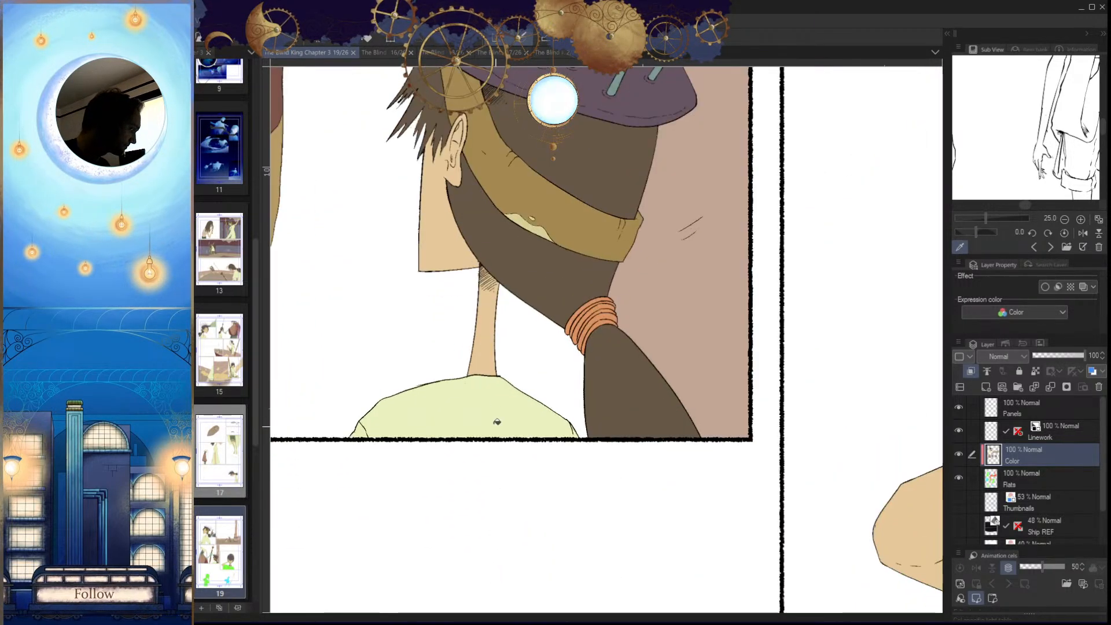
pyautogui.scroll(-6, 552, 461)
pyautogui.scroll(4, 608, 492)
pyautogui.click(608, 470)
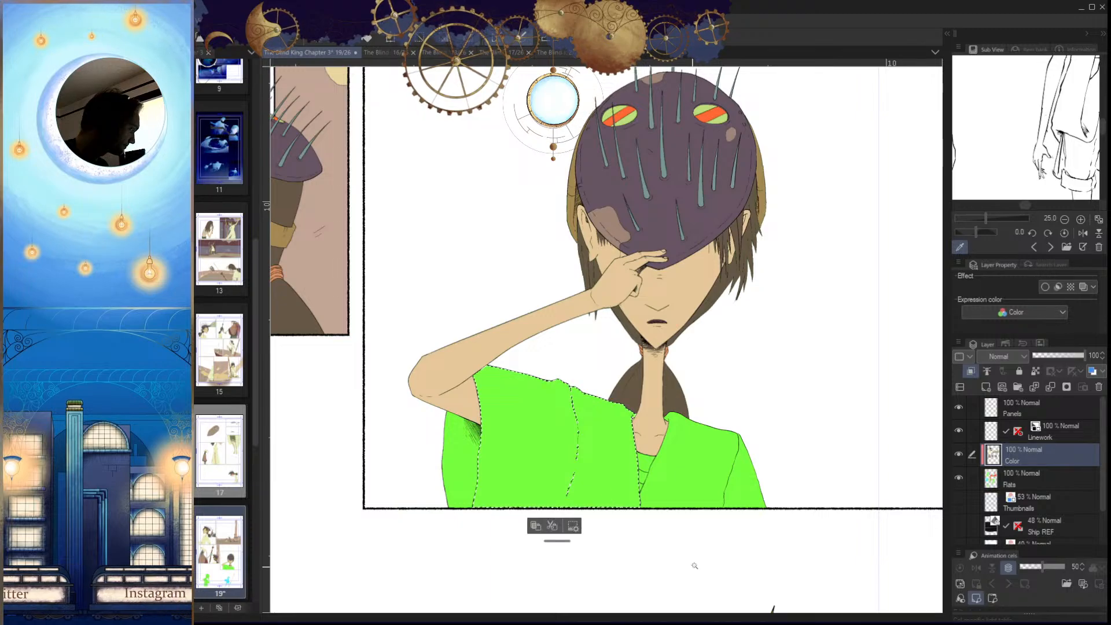
pyautogui.click(635, 466)
pyautogui.click(693, 475)
pyautogui.hotkey('alt', 'Delete')
pyautogui.click(745, 474)
pyautogui.hotkey('alt', 'Delete')
pyautogui.moveTo(735, 488); pyautogui.dragTo(787, 487)
# Step: Outline the remaining green sleeve section below the raised arm and fill it with the robe's pale yellow-green
pyautogui.scroll(2, 509, 489)
pyautogui.moveTo(528, 485); pyautogui.dragTo(554, 474)
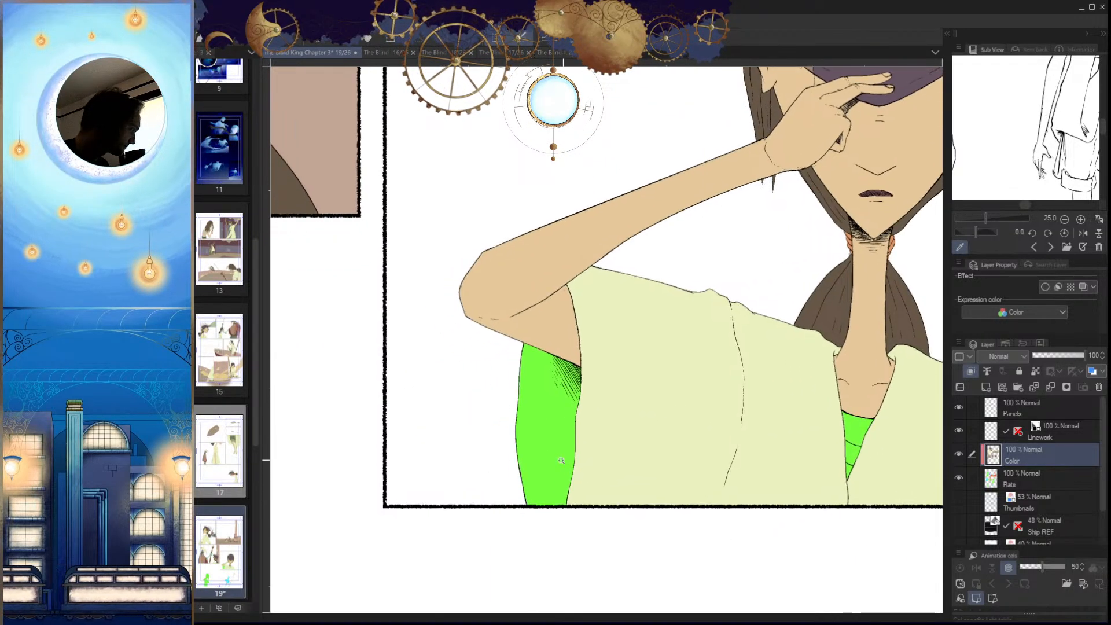
pyautogui.scroll(1, 553, 469)
pyautogui.click(628, 357)
pyautogui.click(479, 285)
pyautogui.click(425, 358)
pyautogui.click(431, 437)
pyautogui.click(458, 521)
pyautogui.click(493, 550)
pyautogui.click(568, 548)
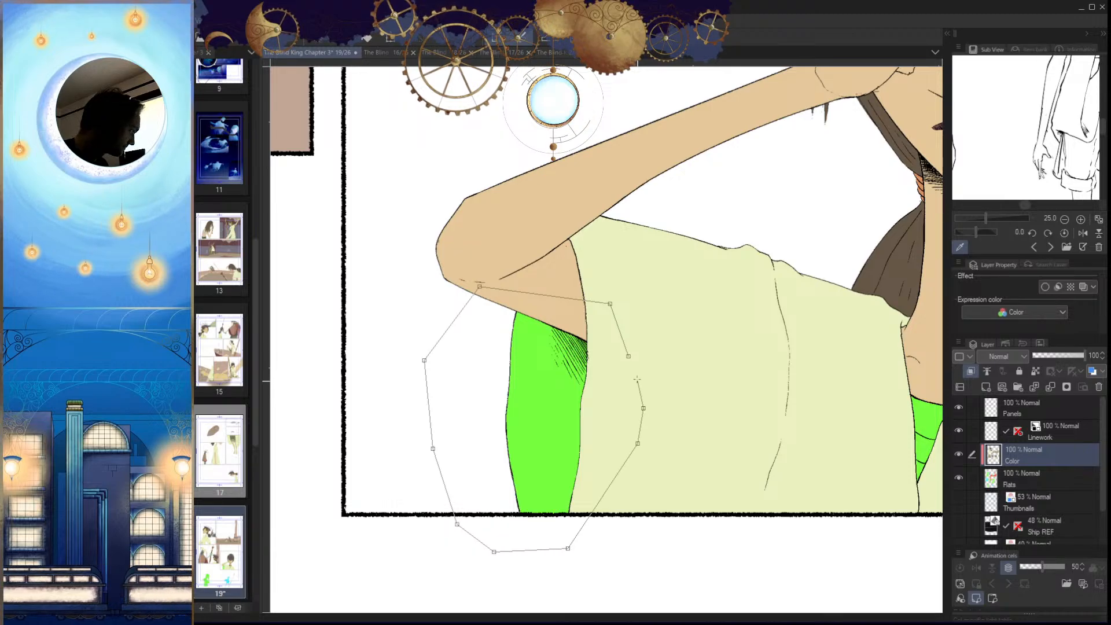
pyautogui.doubleClick(642, 410)
pyautogui.hotkey('alt', 'Delete')
pyautogui.hotkey('ctrl', 'd')
pyautogui.moveTo(638, 546); pyautogui.dragTo(646, 501)
# Step: Touch up the robe's pale yellow-green along the fold of the lowered arm's sleeve
pyautogui.scroll(-2, 646, 502)
pyautogui.moveTo(902, 495); pyautogui.dragTo(776, 473)
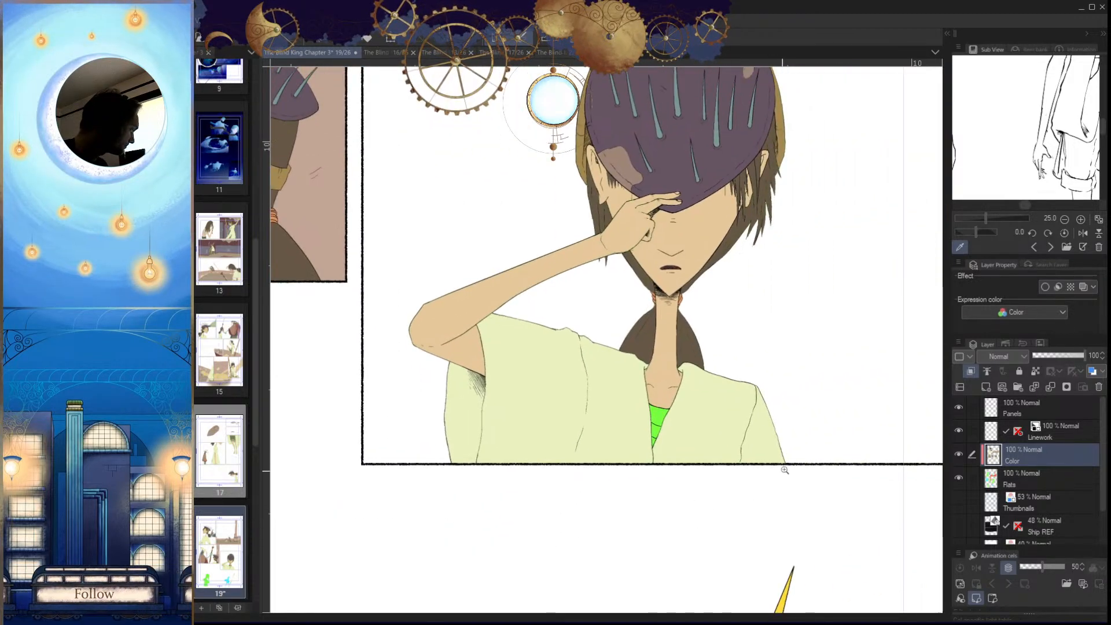
pyautogui.scroll(3, 776, 474)
pyautogui.scroll(1, 755, 461)
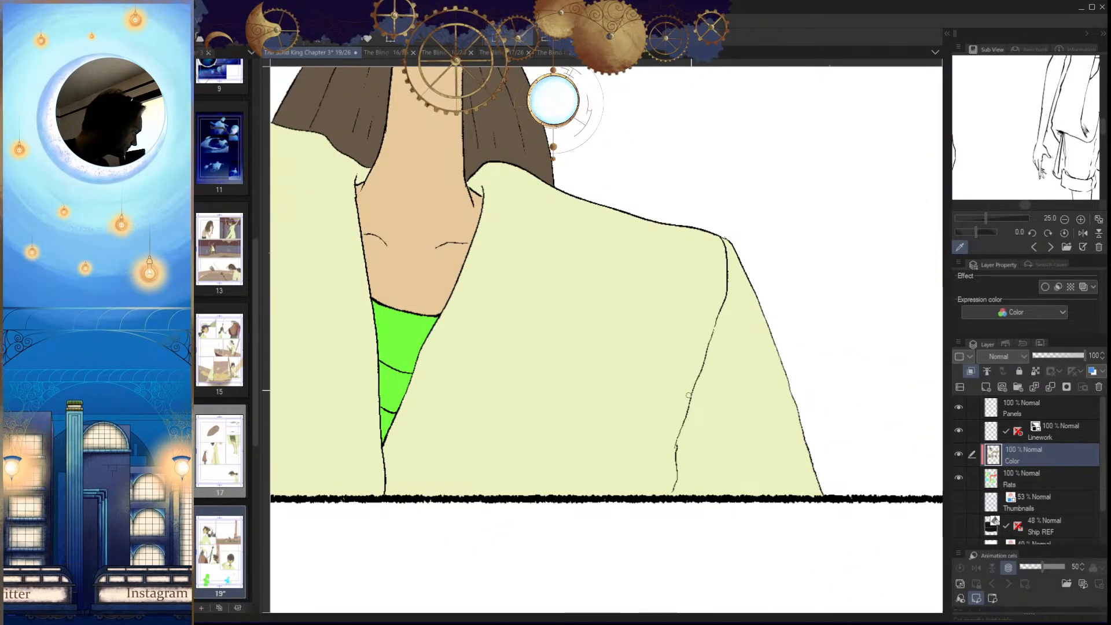
pyautogui.moveTo(706, 453); pyautogui.dragTo(745, 488)
pyautogui.scroll(-6, 765, 493)
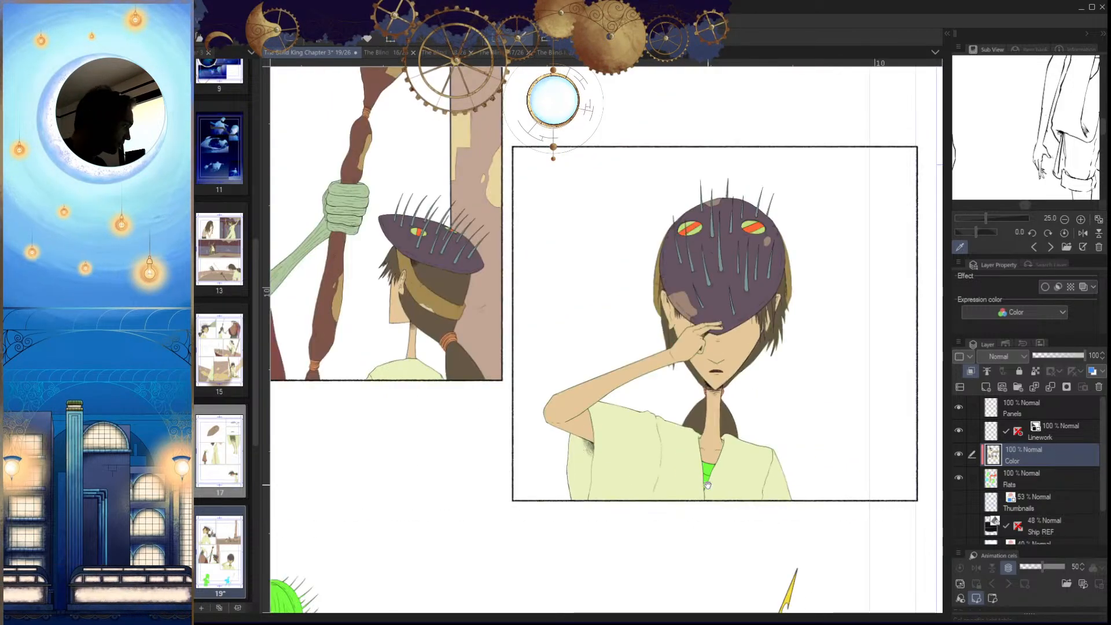
# Step: Sample the grey undershirt color from the first panel, fill the close-up figure's green neckline area with it, and save the page
pyautogui.scroll(6, 700, 320)
pyautogui.scroll(-1, 700, 320)
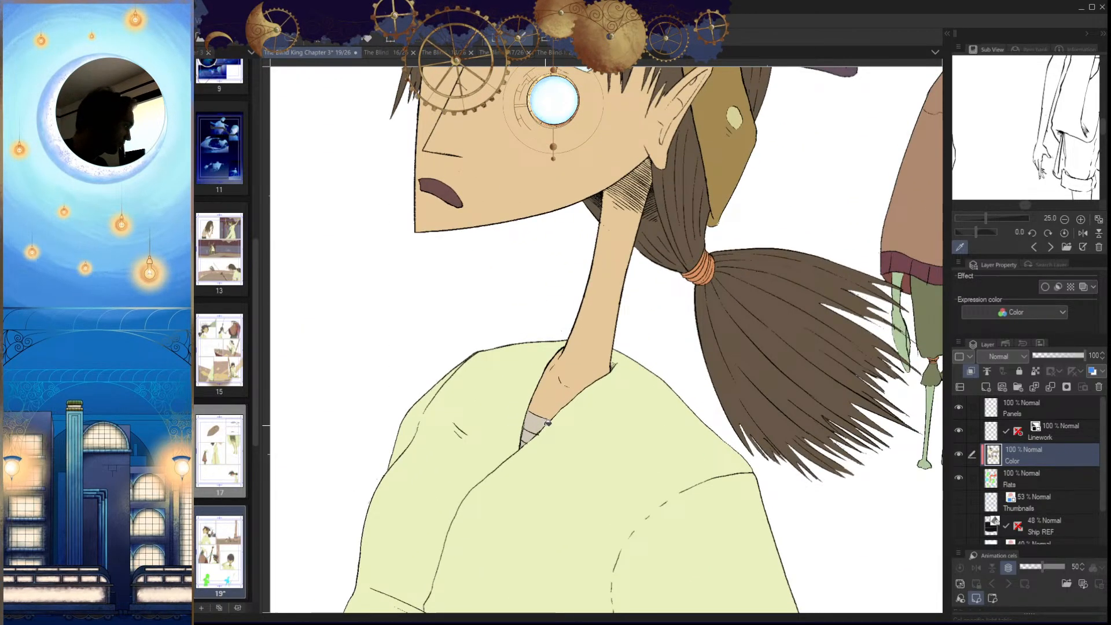
pyautogui.scroll(-5, 703, 347)
pyautogui.scroll(6, 717, 578)
pyautogui.scroll(3, 716, 578)
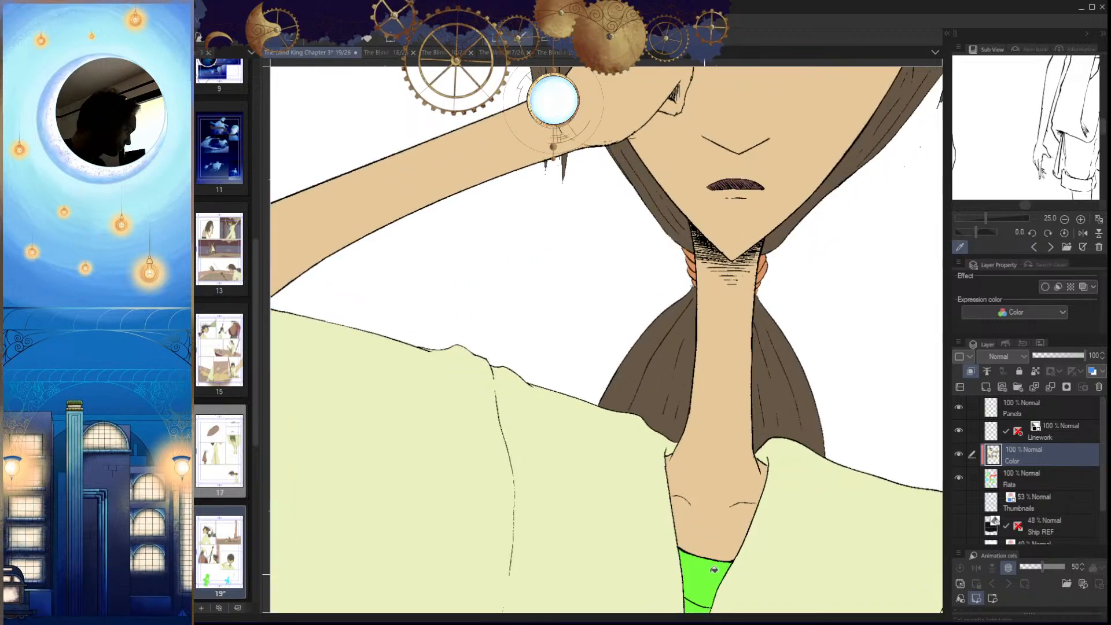
pyautogui.scroll(2, 732, 501)
pyautogui.scroll(1, 738, 505)
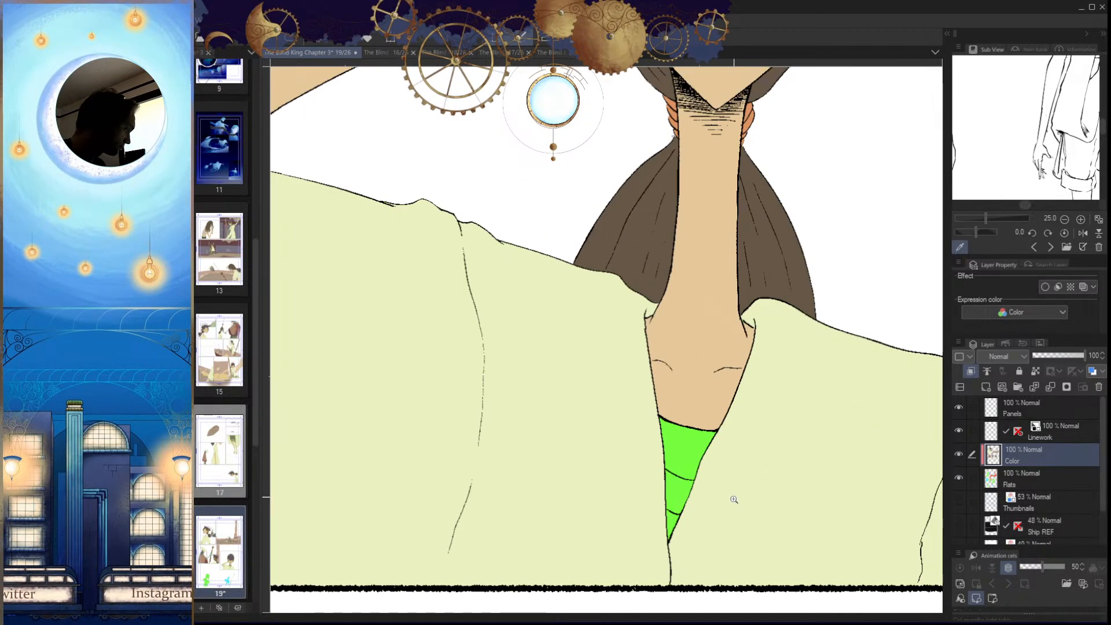
pyautogui.click(760, 442)
pyautogui.click(706, 400)
pyautogui.click(641, 413)
pyautogui.click(612, 492)
pyautogui.click(636, 546)
pyautogui.click(713, 555)
pyautogui.click(760, 444)
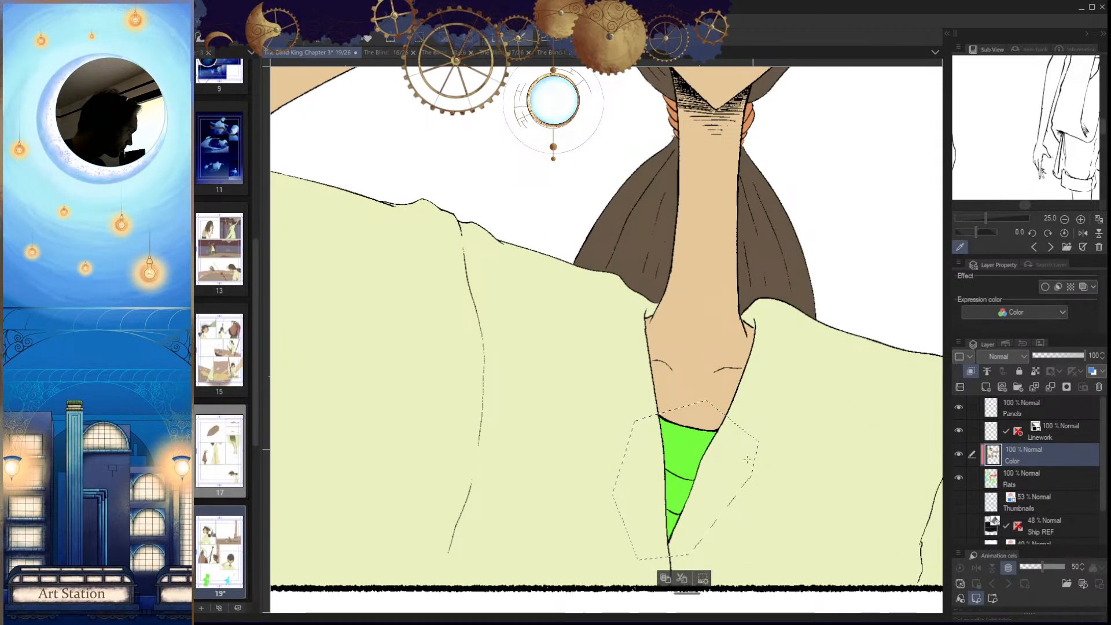
pyautogui.hotkey('ctrl', '0')
pyautogui.moveTo(763, 499); pyautogui.dragTo(731, 511)
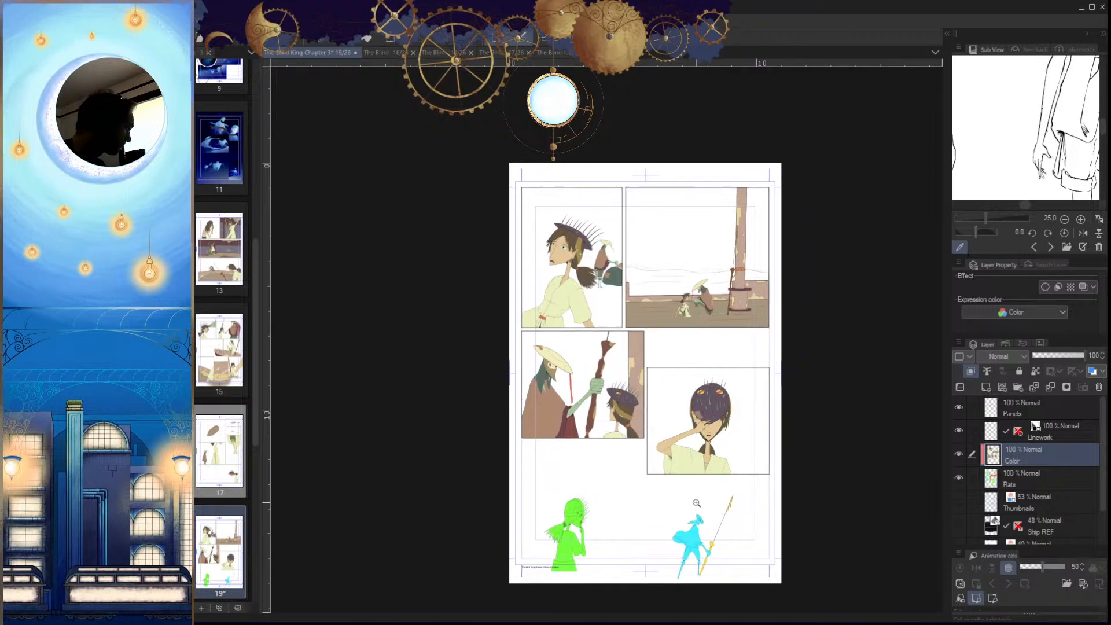
pyautogui.click(734, 501)
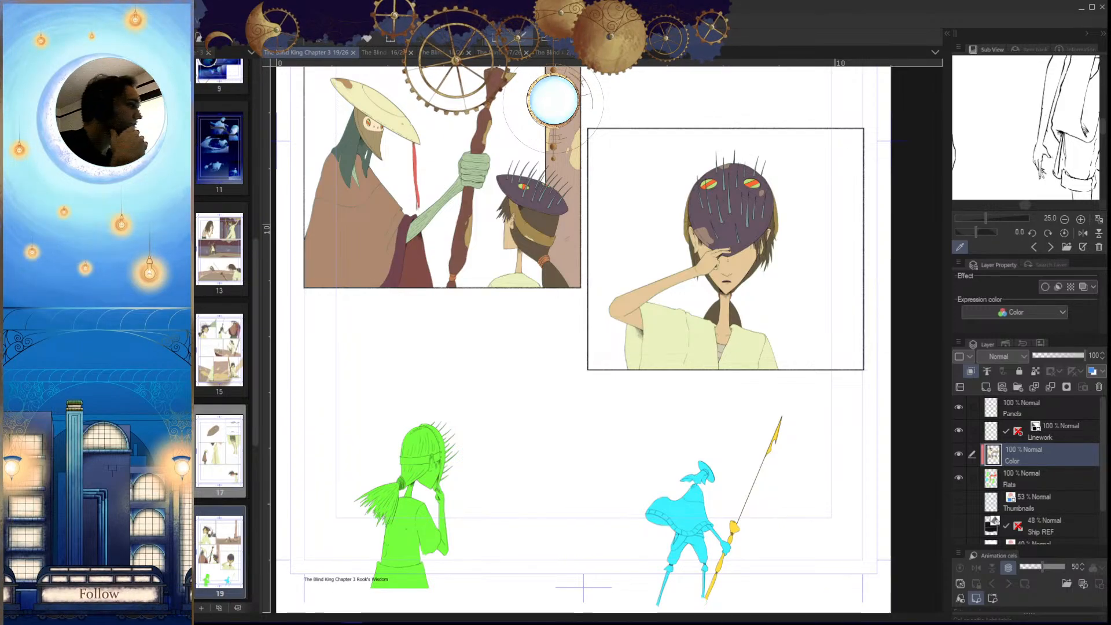
# Step: Sample the close-up hat's dark purple, mirror the view, and fill the hat rim of the green back-view figure
pyautogui.moveTo(737, 483); pyautogui.dragTo(706, 472)
pyautogui.moveTo(720, 379); pyautogui.dragTo(748, 391)
pyautogui.moveTo(748, 293); pyautogui.dragTo(754, 275)
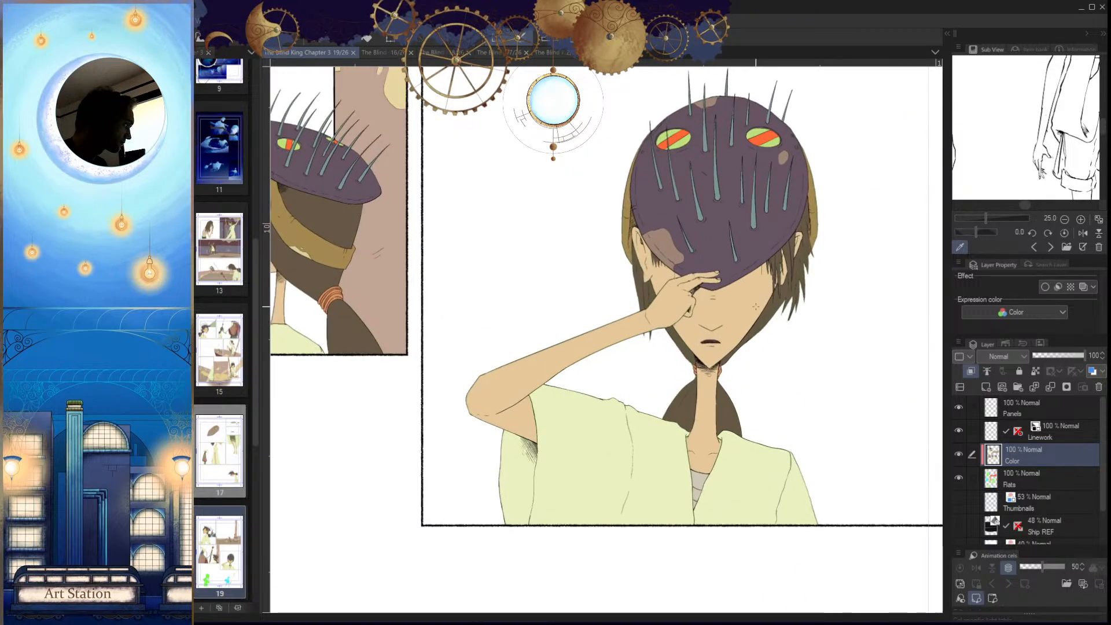
pyautogui.moveTo(813, 225); pyautogui.dragTo(730, 404)
pyautogui.press('h')
pyautogui.moveTo(595, 381); pyautogui.dragTo(806, 444)
pyautogui.click(523, 407)
pyautogui.hotkey('alt', 'Delete')
pyautogui.hotkey('ctrl', 'd')
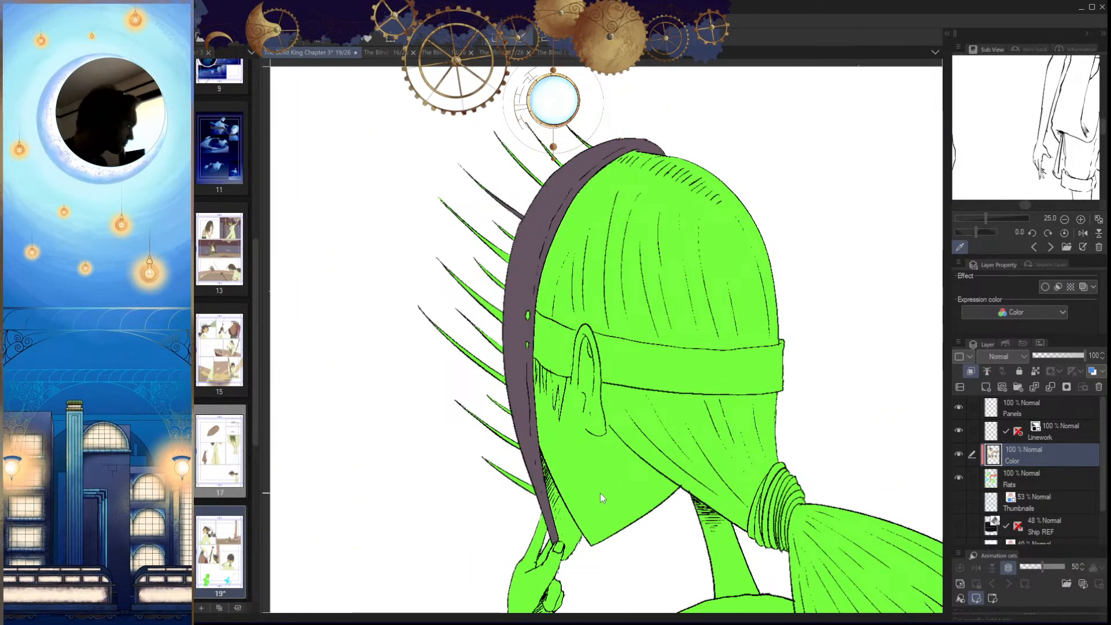
# Step: Touch up the back-view figure's hat with dark purple, covering the small green spots left on the rim
pyautogui.moveTo(556, 419); pyautogui.dragTo(563, 443)
pyautogui.moveTo(529, 351); pyautogui.dragTo(565, 355)
pyautogui.moveTo(541, 308); pyautogui.dragTo(550, 292)
pyautogui.moveTo(539, 391); pyautogui.dragTo(551, 439)
pyautogui.moveTo(566, 464); pyautogui.dragTo(541, 469)
pyautogui.moveTo(599, 590); pyautogui.dragTo(563, 405)
pyautogui.moveTo(546, 417); pyautogui.dragTo(584, 425)
pyautogui.moveTo(529, 536); pyautogui.dragTo(505, 411)
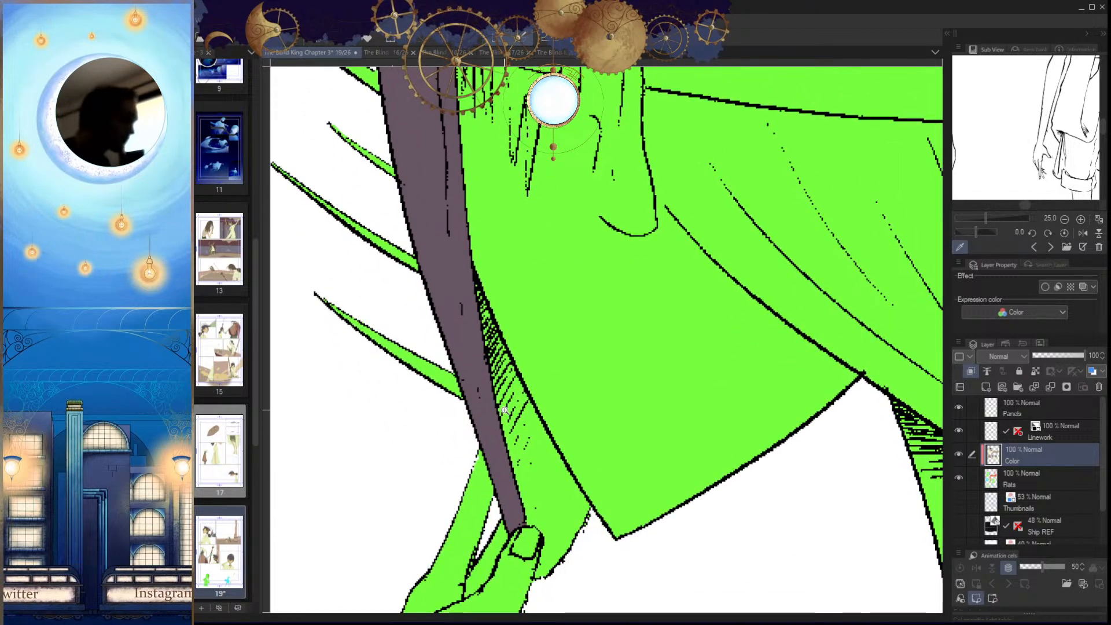
pyautogui.moveTo(628, 510); pyautogui.dragTo(615, 468)
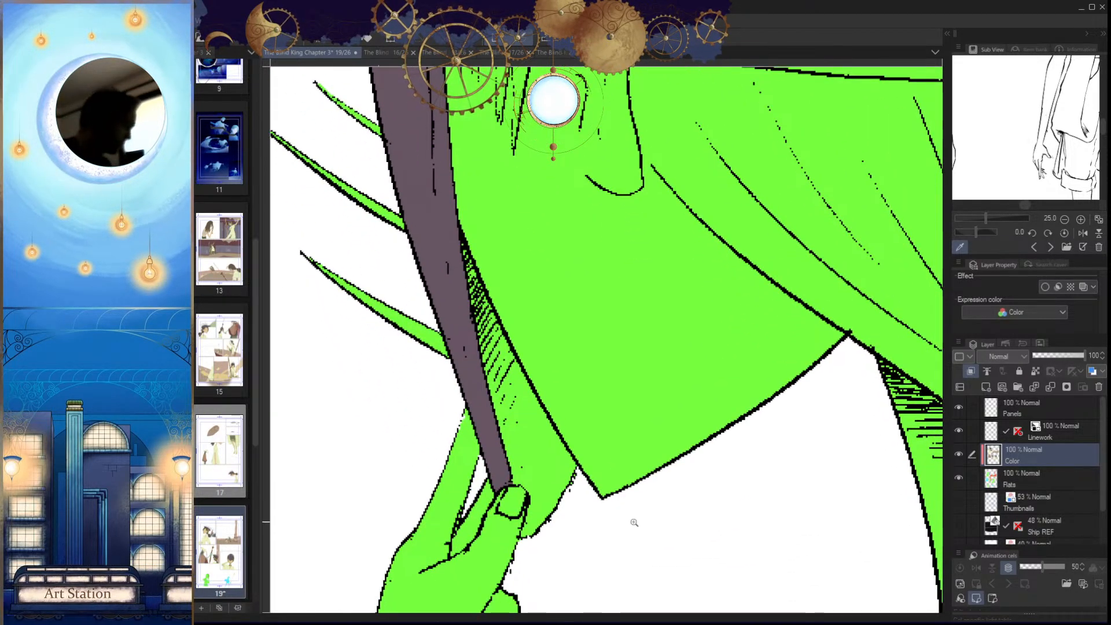
# Step: Outline the hatched strip beside the face at the hat's lower end and fill it with dark purple
pyautogui.moveTo(455, 230)
pyautogui.mouseDown()
pyautogui.moveTo(495, 287)
pyautogui.moveTo(498, 323)
pyautogui.mouseUp()
pyautogui.click(554, 425)
pyautogui.click(587, 481)
pyautogui.moveTo(590, 543); pyautogui.dragTo(603, 506)
pyautogui.click(587, 538)
pyautogui.doubleClick(551, 537)
pyautogui.hotkey('alt', 'Delete')
pyautogui.hotkey('ctrl', 'd')
pyautogui.moveTo(536, 513)
pyautogui.mouseDown()
pyautogui.moveTo(538, 495)
pyautogui.moveTo(584, 489)
pyautogui.mouseUp()
# Step: Clean up the hat's purple edges from the fingertips up to the crown
pyautogui.press('e')
pyautogui.moveTo(543, 405); pyautogui.dragTo(533, 364)
pyautogui.moveTo(554, 434)
pyautogui.mouseDown()
pyautogui.moveTo(551, 460)
pyautogui.moveTo(576, 490)
pyautogui.mouseUp()
pyautogui.moveTo(544, 400)
pyautogui.mouseDown()
pyautogui.moveTo(527, 395)
pyautogui.moveTo(476, 134)
pyautogui.mouseUp()
pyautogui.moveTo(489, 194); pyautogui.dragTo(519, 411)
pyautogui.moveTo(499, 333); pyautogui.dragTo(486, 236)
pyautogui.moveTo(579, 365); pyautogui.dragTo(634, 538)
pyautogui.moveTo(655, 203); pyautogui.dragTo(702, 247)
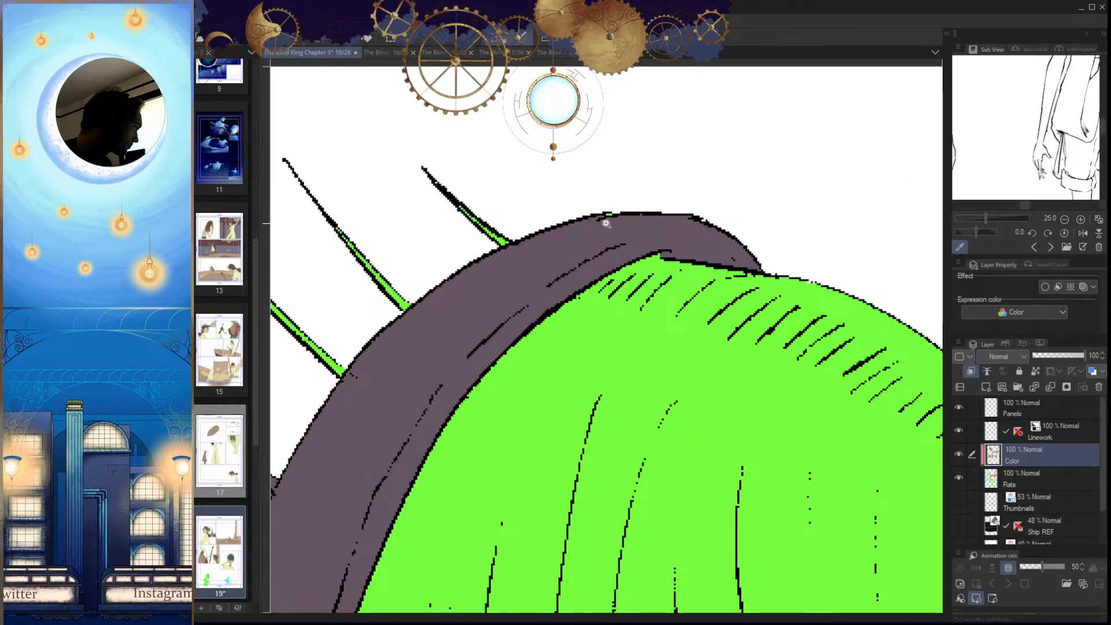
pyautogui.moveTo(607, 220); pyautogui.dragTo(636, 206)
pyautogui.moveTo(635, 206); pyautogui.dragTo(702, 209)
pyautogui.moveTo(744, 239); pyautogui.dragTo(668, 350)
# Step: Sample the spikes' grey-teal from the colored panels, lasso the back-view figure's green hat spikes, and fill them with it
pyautogui.moveTo(689, 387)
pyautogui.mouseDown()
pyautogui.moveTo(721, 410)
pyautogui.moveTo(673, 426)
pyautogui.moveTo(654, 399)
pyautogui.mouseUp()
pyautogui.moveTo(695, 399); pyautogui.dragTo(725, 608)
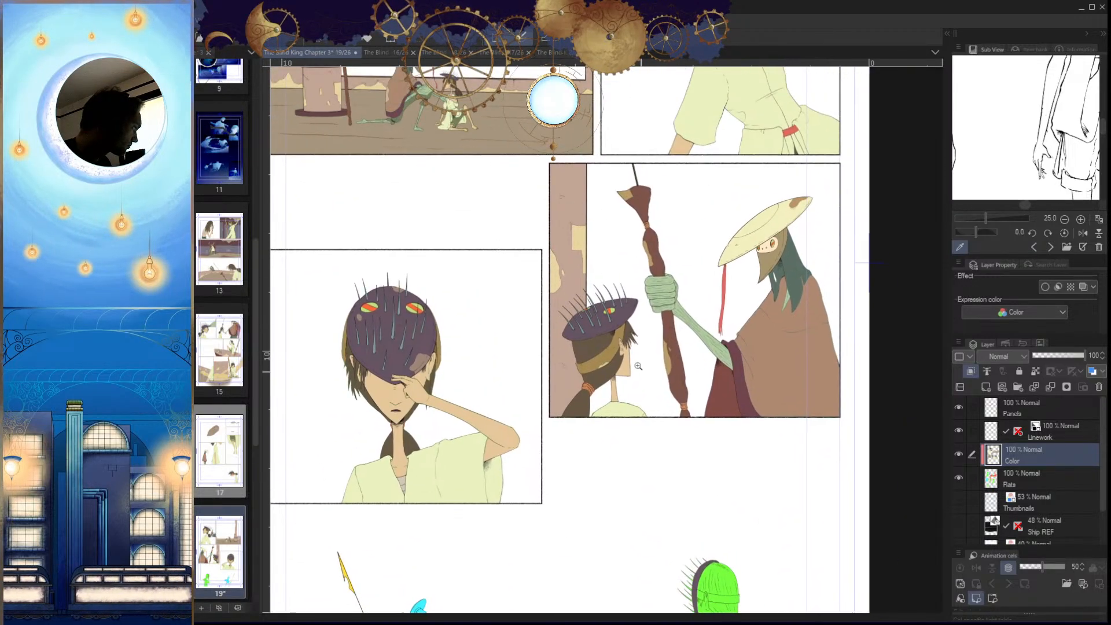
pyautogui.moveTo(604, 306); pyautogui.dragTo(659, 377)
pyautogui.moveTo(689, 421); pyautogui.dragTo(602, 424)
pyautogui.moveTo(712, 556); pyautogui.dragTo(721, 434)
pyautogui.moveTo(696, 472); pyautogui.dragTo(752, 480)
pyautogui.moveTo(662, 495); pyautogui.dragTo(630, 449)
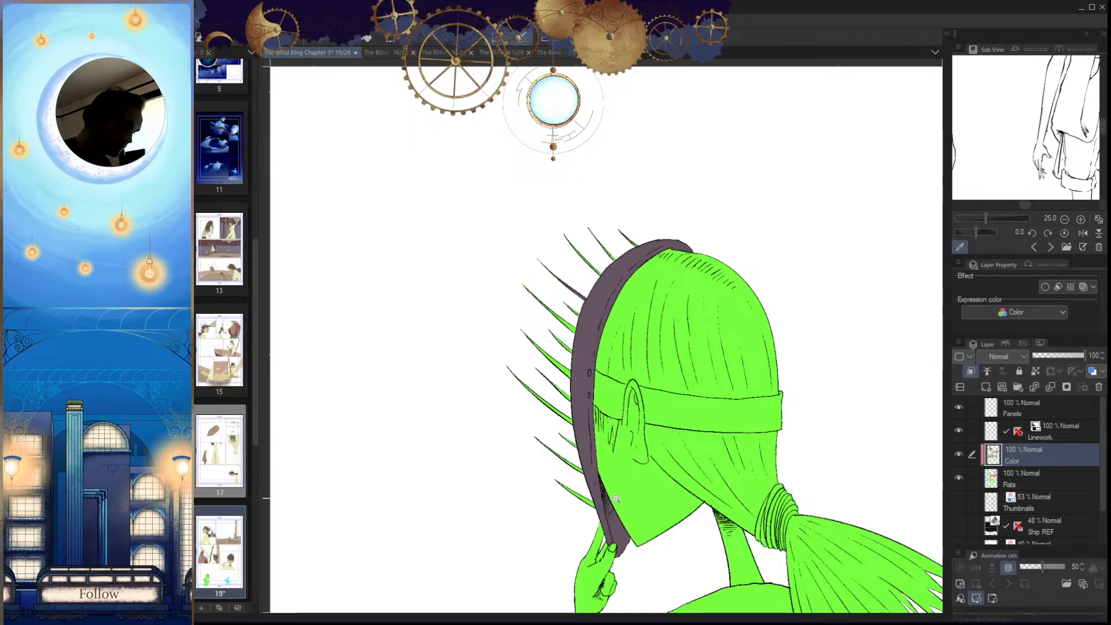
pyautogui.click(665, 219)
pyautogui.click(593, 207)
pyautogui.click(517, 281)
pyautogui.click(499, 349)
pyautogui.click(506, 434)
pyautogui.click(515, 481)
pyautogui.click(543, 542)
pyautogui.click(599, 526)
pyautogui.click(597, 495)
pyautogui.click(611, 285)
pyautogui.click(635, 256)
pyautogui.click(672, 237)
pyautogui.click(664, 219)
pyautogui.press('g')
pyautogui.click(559, 353)
pyautogui.hotkey('ctrl', 'd')
# Step: Touch up the grey-teal of the spikes along their lengths and where they meet the hat's rim
pyautogui.moveTo(587, 275)
pyautogui.mouseDown()
pyautogui.moveTo(593, 340)
pyautogui.moveTo(636, 363)
pyautogui.mouseUp()
pyautogui.press('h')
pyautogui.moveTo(699, 455); pyautogui.dragTo(638, 398)
pyautogui.moveTo(522, 373)
pyautogui.mouseDown()
pyautogui.moveTo(527, 385)
pyautogui.moveTo(588, 317)
pyautogui.moveTo(868, 99)
pyautogui.moveTo(704, 301)
pyautogui.mouseUp()
pyautogui.moveTo(658, 390); pyautogui.dragTo(714, 334)
pyautogui.moveTo(504, 409); pyautogui.dragTo(471, 468)
pyautogui.moveTo(656, 332); pyautogui.dragTo(584, 347)
pyautogui.moveTo(747, 434)
pyautogui.mouseDown()
pyautogui.moveTo(683, 549)
pyautogui.moveTo(675, 434)
pyautogui.mouseUp()
pyautogui.press('h')
pyautogui.moveTo(637, 516); pyautogui.dragTo(534, 503)
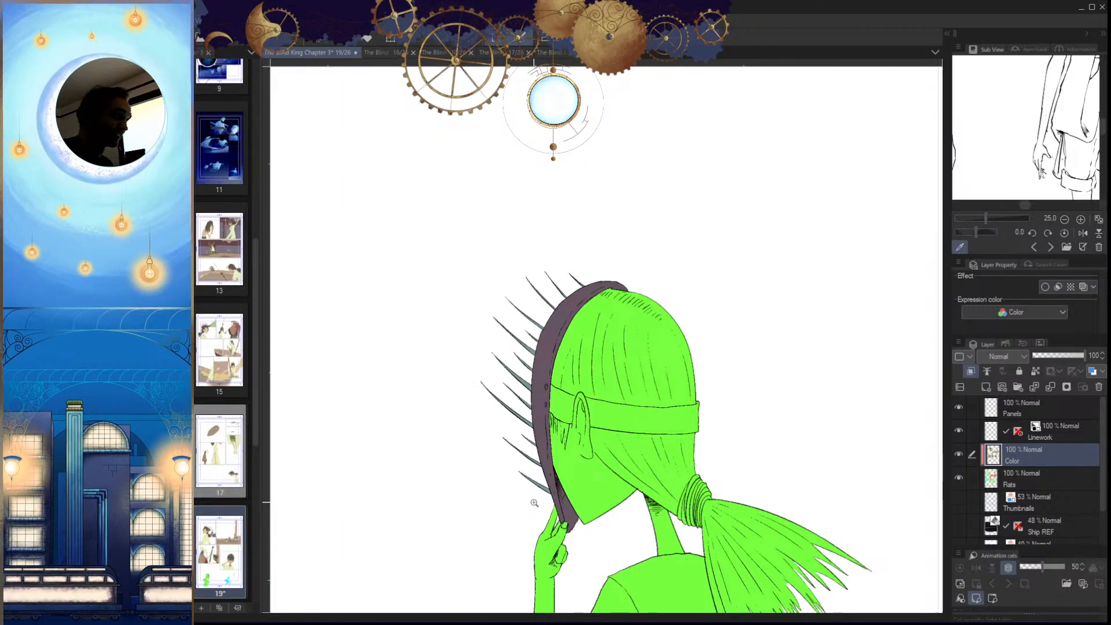
pyautogui.moveTo(538, 332); pyautogui.dragTo(615, 340)
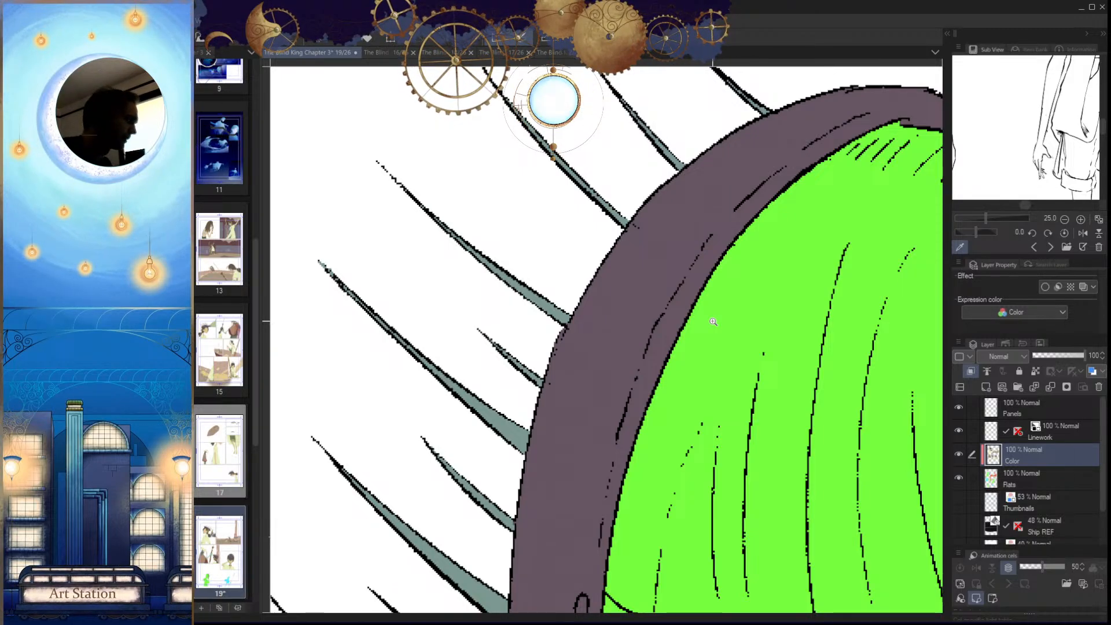
pyautogui.moveTo(570, 442); pyautogui.dragTo(513, 492)
pyautogui.moveTo(591, 538); pyautogui.dragTo(571, 447)
pyautogui.moveTo(589, 474); pyautogui.dragTo(629, 494)
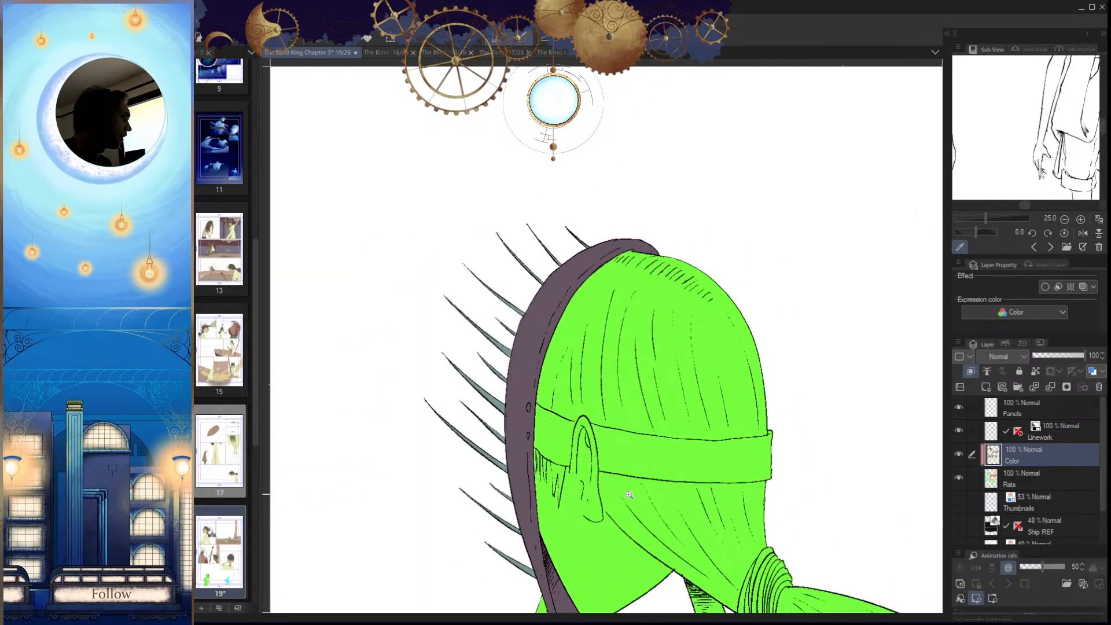
# Step: Sample the tan skin color from the colored figure holding the hat's rim and return to the back-view figure
pyautogui.moveTo(731, 488); pyautogui.dragTo(720, 432)
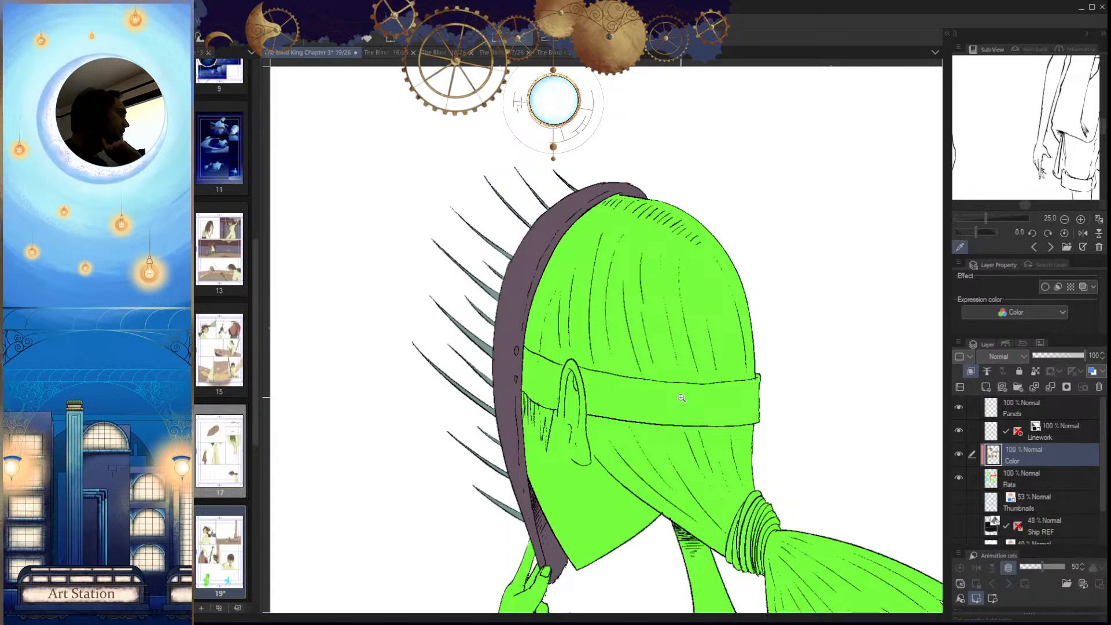
pyautogui.moveTo(631, 492); pyautogui.dragTo(663, 408)
pyautogui.moveTo(587, 523); pyautogui.dragTo(653, 517)
pyautogui.moveTo(519, 470); pyautogui.dragTo(509, 495)
pyautogui.moveTo(542, 523); pyautogui.dragTo(558, 505)
pyautogui.moveTo(608, 459)
pyautogui.mouseDown()
pyautogui.moveTo(610, 511)
pyautogui.moveTo(630, 506)
pyautogui.moveTo(654, 469)
pyautogui.moveTo(625, 470)
pyautogui.mouseUp()
pyautogui.moveTo(751, 560); pyautogui.dragTo(703, 472)
pyautogui.moveTo(703, 473); pyautogui.dragTo(669, 463)
pyautogui.press('h')
pyautogui.moveTo(706, 379); pyautogui.dragTo(649, 422)
pyautogui.moveTo(669, 485); pyautogui.dragTo(590, 544)
pyautogui.moveTo(710, 440); pyautogui.dragTo(673, 508)
pyautogui.moveTo(783, 389); pyautogui.dragTo(839, 389)
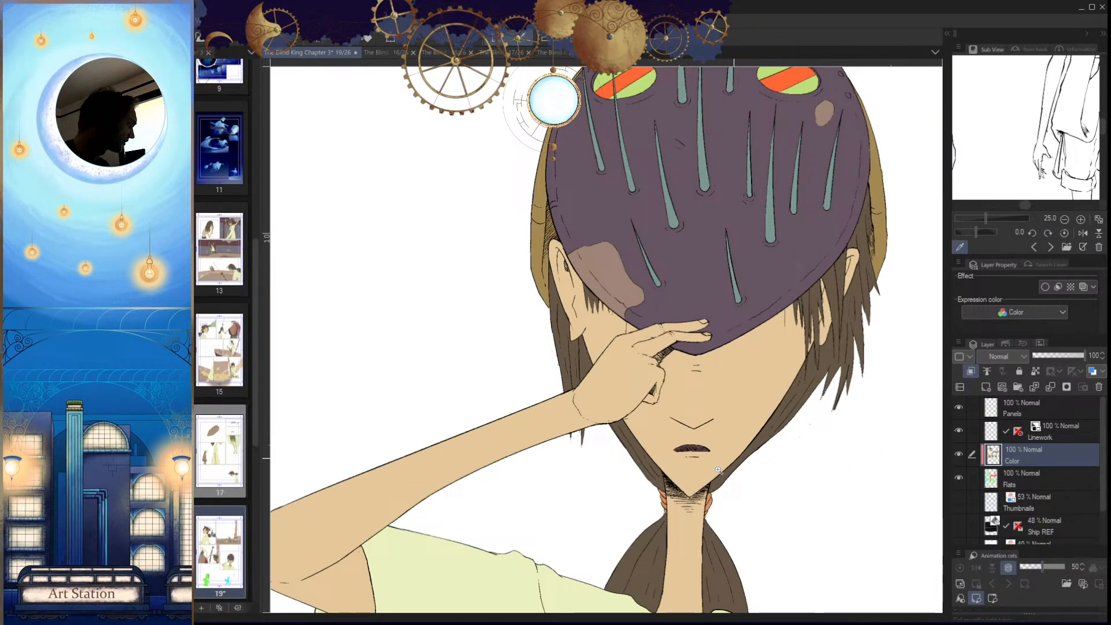
pyautogui.moveTo(834, 307); pyautogui.dragTo(772, 312)
pyautogui.moveTo(569, 516); pyautogui.dragTo(639, 404)
pyautogui.press('h')
# Step: Select the green areas of the back-view figure's raised hand and forearm and fill them with the skin tan
pyautogui.moveTo(606, 556); pyautogui.dragTo(570, 465)
pyautogui.click(573, 504)
pyautogui.press('g')
pyautogui.click(570, 432)
pyautogui.moveTo(610, 499); pyautogui.dragTo(618, 410)
pyautogui.hotkey('ctrl', 'd')
pyautogui.moveTo(622, 449); pyautogui.dragTo(630, 556)
pyautogui.moveTo(613, 304); pyautogui.dragTo(613, 414)
pyautogui.moveTo(605, 411)
pyautogui.mouseDown()
pyautogui.moveTo(683, 416)
pyautogui.moveTo(622, 360)
pyautogui.mouseUp()
pyautogui.press('w')
pyautogui.click(669, 454)
pyautogui.hotkey('alt', 'Delete')
pyautogui.click(688, 449)
pyautogui.hotkey('alt', 'Delete')
pyautogui.hotkey('ctrl', 'd')
# Step: Paint tan along the raised hand's outlines, then select the remaining green patch and fill it with tan
pyautogui.press('p')
pyautogui.moveTo(622, 360); pyautogui.dragTo(654, 360)
pyautogui.moveTo(586, 475)
pyautogui.mouseDown()
pyautogui.moveTo(587, 412)
pyautogui.moveTo(607, 400)
pyautogui.moveTo(630, 399)
pyautogui.mouseUp()
pyautogui.moveTo(631, 232); pyautogui.dragTo(622, 377)
pyautogui.moveTo(622, 376)
pyautogui.mouseDown()
pyautogui.moveTo(639, 375)
pyautogui.moveTo(579, 409)
pyautogui.mouseUp()
pyautogui.press('w')
pyautogui.click(623, 379)
pyautogui.hotkey('alt', 'Delete')
pyautogui.hotkey('ctrl', 'd')
pyautogui.press('p')
# Step: Touch up the tan on the raised hand at close range and undo the last stroke
pyautogui.moveTo(567, 509); pyautogui.dragTo(518, 567)
pyautogui.scroll(3, 631, 413)
pyautogui.moveTo(657, 376)
pyautogui.mouseDown()
pyautogui.moveTo(609, 433)
pyautogui.moveTo(618, 392)
pyautogui.mouseUp()
pyautogui.moveTo(646, 429)
pyautogui.mouseDown()
pyautogui.moveTo(643, 459)
pyautogui.moveTo(677, 366)
pyautogui.moveTo(677, 404)
pyautogui.moveTo(669, 376)
pyautogui.moveTo(683, 400)
pyautogui.moveTo(675, 379)
pyautogui.moveTo(666, 452)
pyautogui.moveTo(685, 428)
pyautogui.moveTo(620, 471)
pyautogui.mouseUp()
pyautogui.hotkey('ctrl', 'z')
pyautogui.scroll(-3, 648, 533)
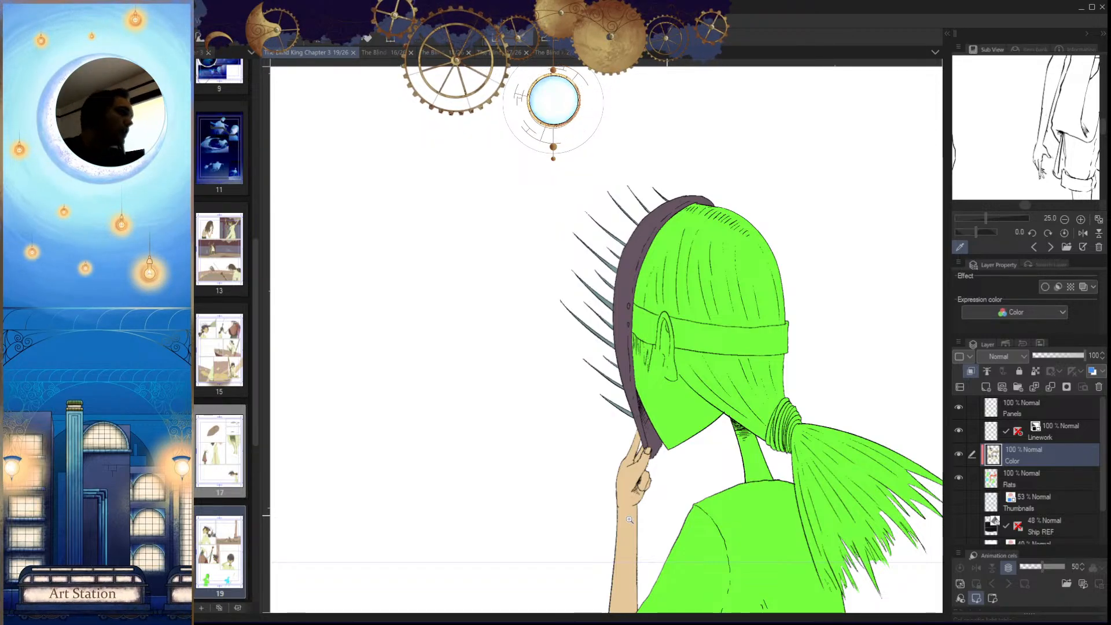
# Step: Close the gap between the earlobe and the back-view figure's hair line with a tan stroke
pyautogui.moveTo(630, 519); pyautogui.dragTo(747, 496)
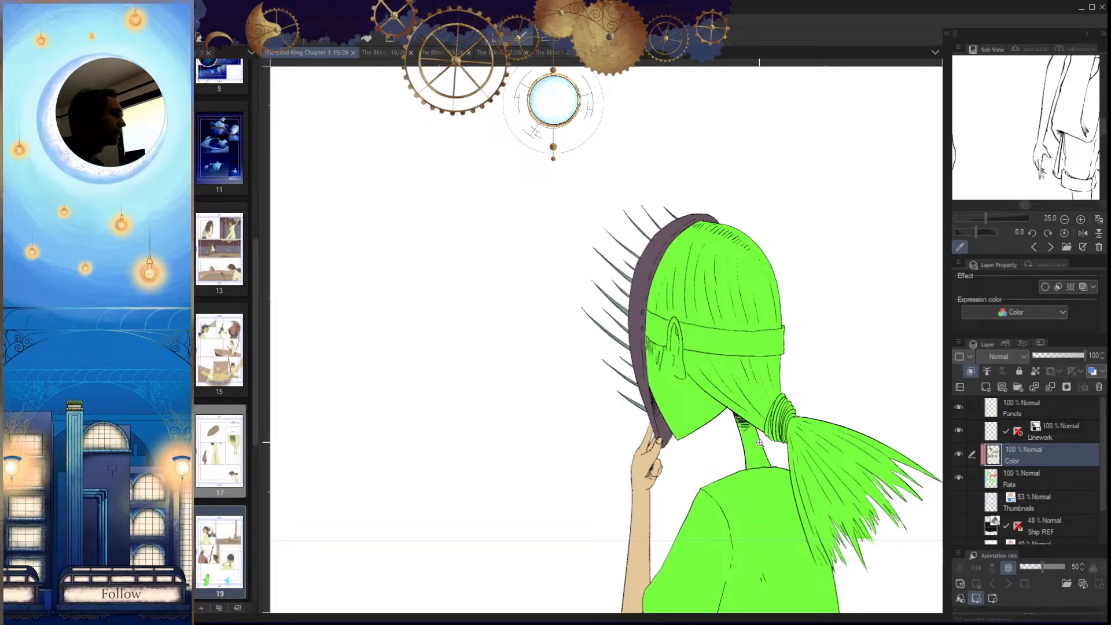
pyautogui.scroll(-1, 693, 465)
pyautogui.moveTo(688, 472); pyautogui.dragTo(612, 483)
pyautogui.scroll(-2, 609, 497)
pyautogui.moveTo(523, 153); pyautogui.dragTo(649, 494)
pyautogui.scroll(4, 619, 350)
pyautogui.scroll(-5, 637, 433)
pyautogui.scroll(4, 713, 507)
pyautogui.scroll(2, 635, 442)
pyautogui.press('h')
pyautogui.moveTo(641, 445); pyautogui.dragTo(612, 461)
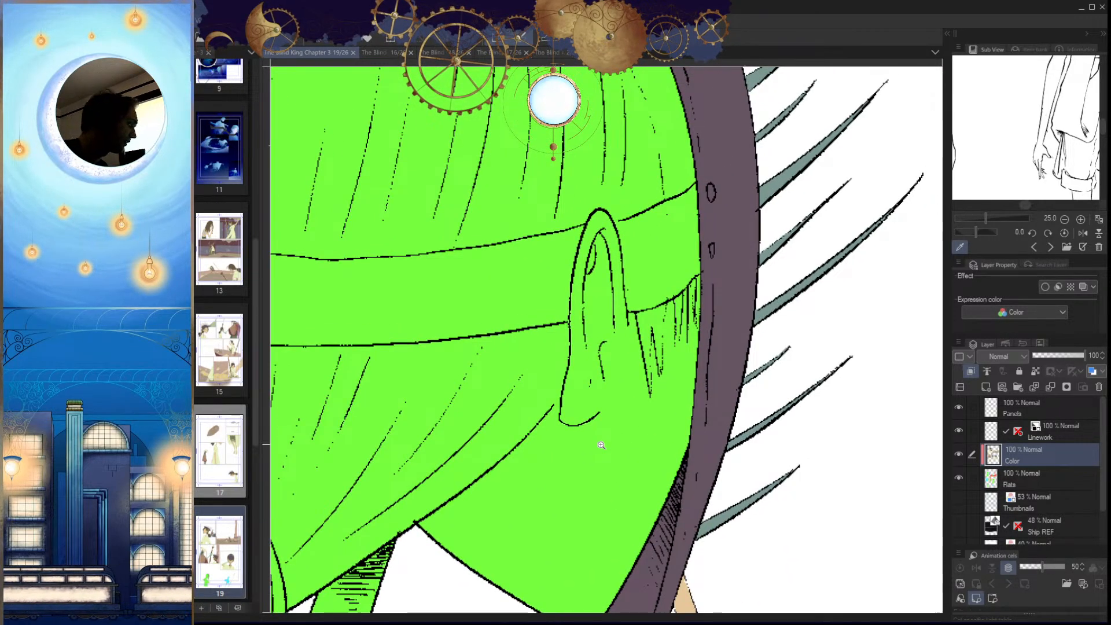
pyautogui.scroll(5, 602, 445)
pyautogui.moveTo(625, 367)
pyautogui.mouseDown()
pyautogui.moveTo(666, 323)
pyautogui.moveTo(672, 330)
pyautogui.mouseUp()
pyautogui.scroll(3, 664, 323)
pyautogui.scroll(-7, 676, 368)
pyautogui.moveTo(757, 419); pyautogui.dragTo(682, 463)
# Step: Paint tan along the open hair strands in front of the ear to separate them from the face
pyautogui.press('h')
pyautogui.press('h')
pyautogui.scroll(5, 654, 348)
pyautogui.moveTo(656, 249)
pyautogui.mouseDown()
pyautogui.moveTo(670, 356)
pyautogui.moveTo(676, 301)
pyautogui.mouseUp()
pyautogui.moveTo(607, 278); pyautogui.dragTo(615, 510)
pyautogui.hotkey('ctrl', 'z')
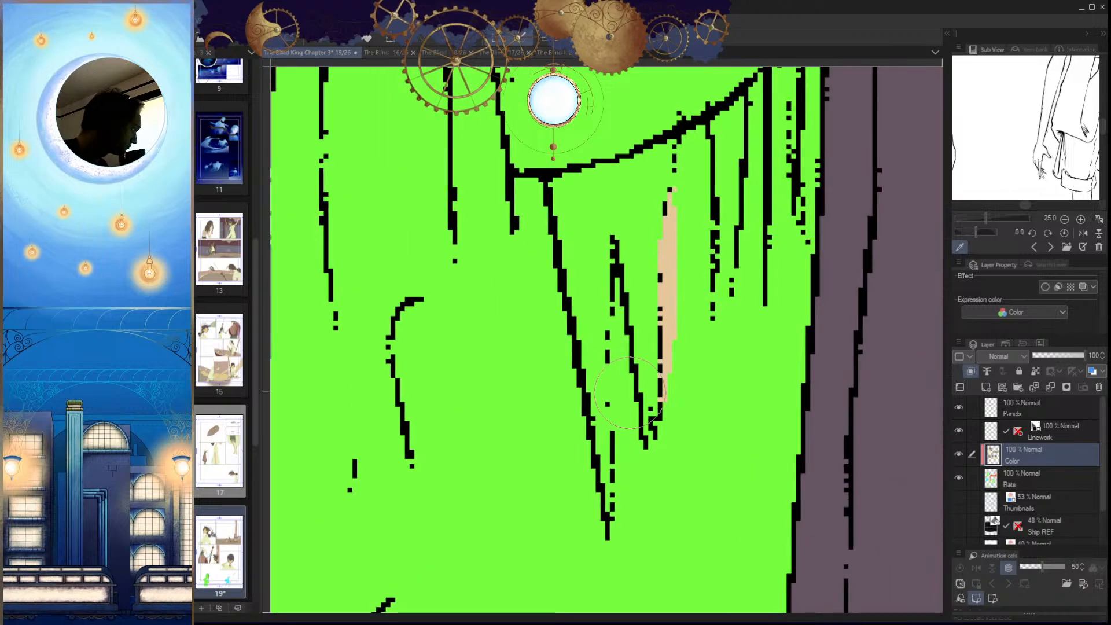
pyautogui.moveTo(618, 283); pyautogui.dragTo(627, 481)
pyautogui.scroll(-3, 654, 455)
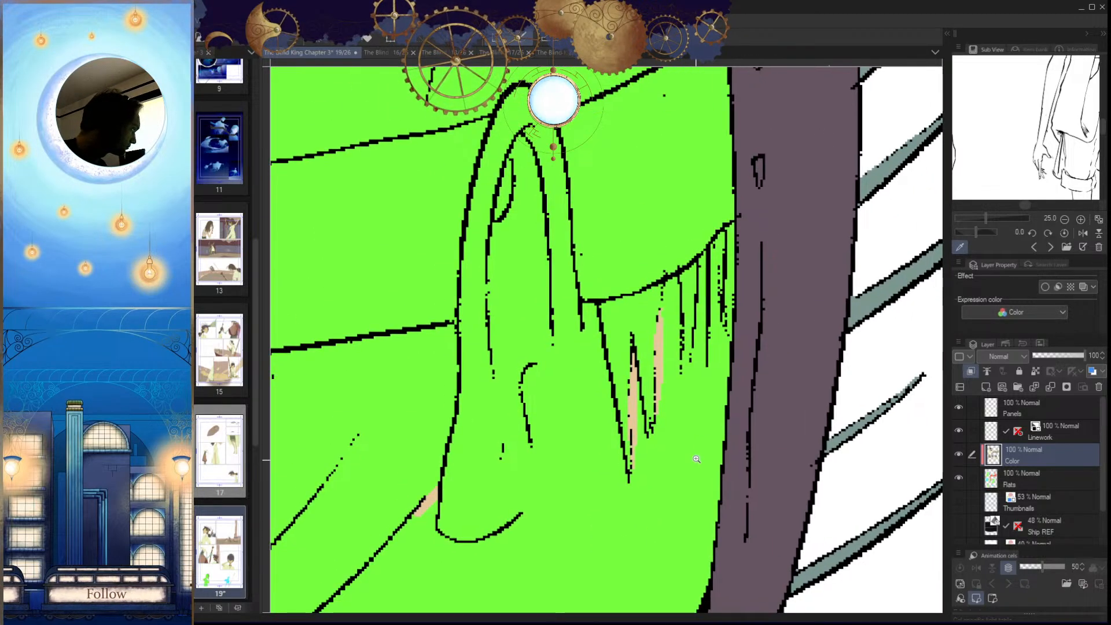
pyautogui.scroll(3, 722, 353)
pyautogui.moveTo(698, 372); pyautogui.dragTo(684, 435)
pyautogui.moveTo(738, 318); pyautogui.dragTo(717, 393)
pyautogui.moveTo(742, 322); pyautogui.dragTo(754, 375)
pyautogui.scroll(-5, 755, 386)
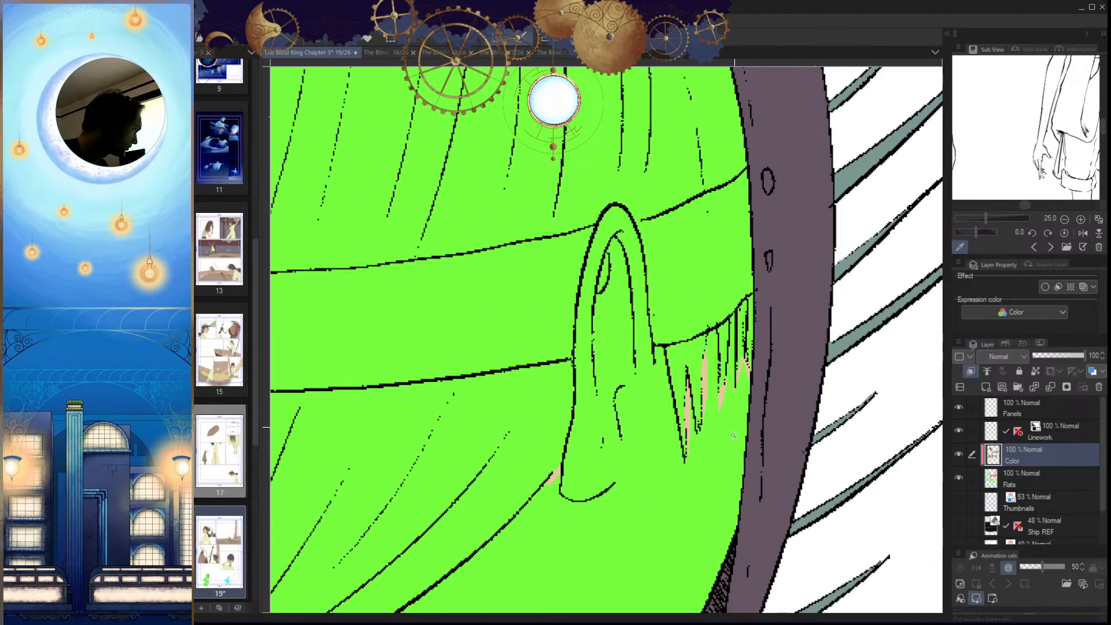
# Step: Fill the back-view figure's face and ear with tan and paint over the green left inside the ear
pyautogui.scroll(1, 717, 490)
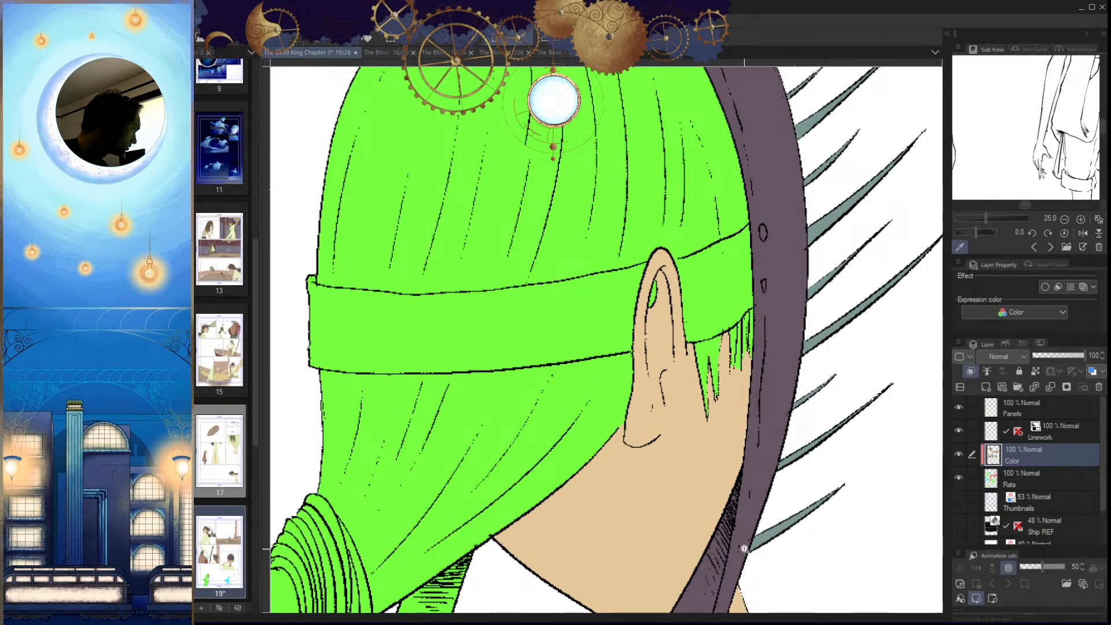
pyautogui.scroll(4, 658, 290)
pyautogui.moveTo(651, 267); pyautogui.dragTo(641, 333)
pyautogui.scroll(-5, 702, 475)
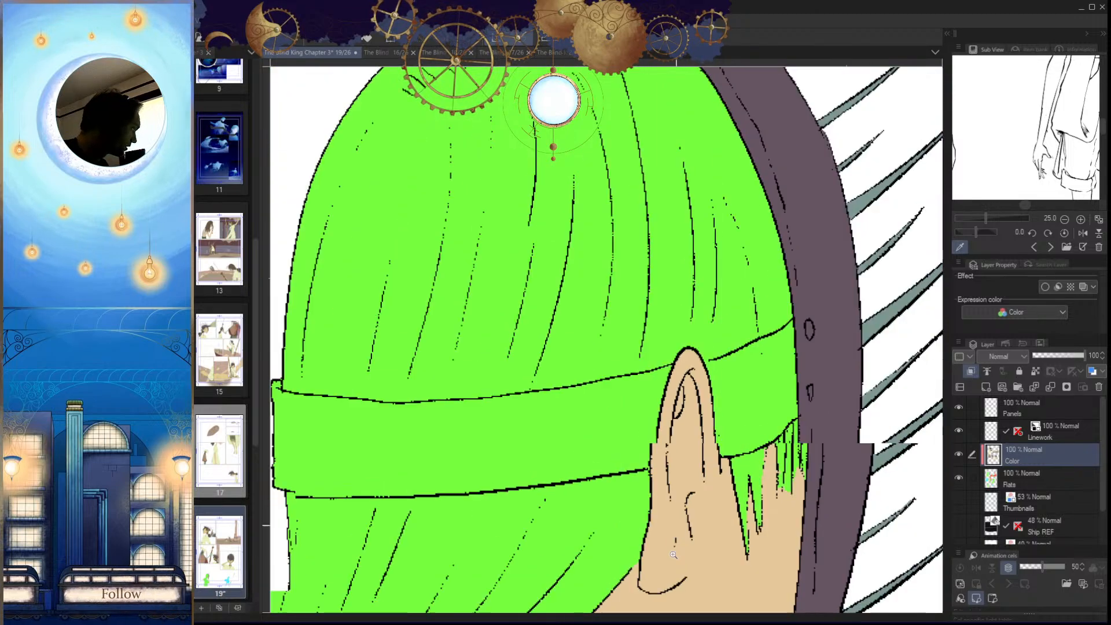
# Step: Outline the back-view figure's neck between the hair and the shirt collar, fill it with tan, and clear the selection
pyautogui.press('h')
pyautogui.moveTo(746, 601); pyautogui.dragTo(738, 572)
pyautogui.scroll(8, 671, 460)
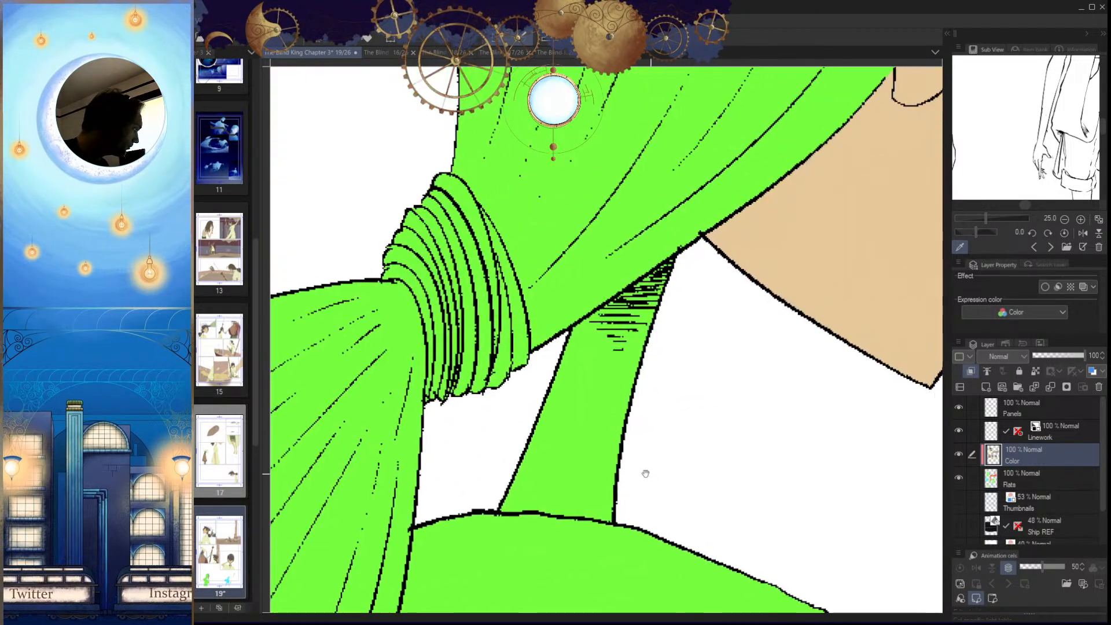
pyautogui.click(700, 161)
pyautogui.click(662, 184)
pyautogui.click(618, 220)
pyautogui.click(562, 259)
pyautogui.click(523, 285)
pyautogui.click(458, 380)
pyautogui.click(447, 402)
pyautogui.click(404, 490)
pyautogui.moveTo(404, 546); pyautogui.dragTo(432, 475)
pyautogui.click(439, 499)
pyautogui.click(491, 500)
pyautogui.click(550, 507)
pyautogui.click(591, 512)
pyautogui.click(635, 522)
pyautogui.click(663, 506)
pyautogui.click(716, 404)
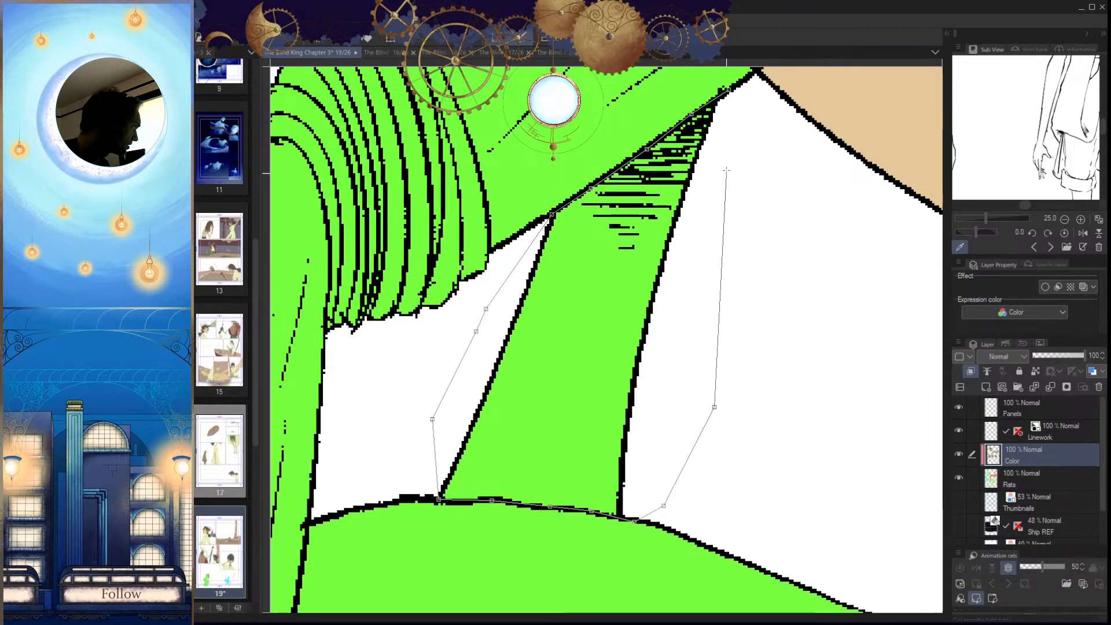
pyautogui.click(730, 177)
pyautogui.click(728, 90)
pyautogui.hotkey('alt', 'Delete')
pyautogui.hotkey('ctrl', 'd')
# Step: Sample the dark brown hair color from the colored hatted figure and return to the back-view figure's head
pyautogui.moveTo(688, 407); pyautogui.dragTo(615, 497)
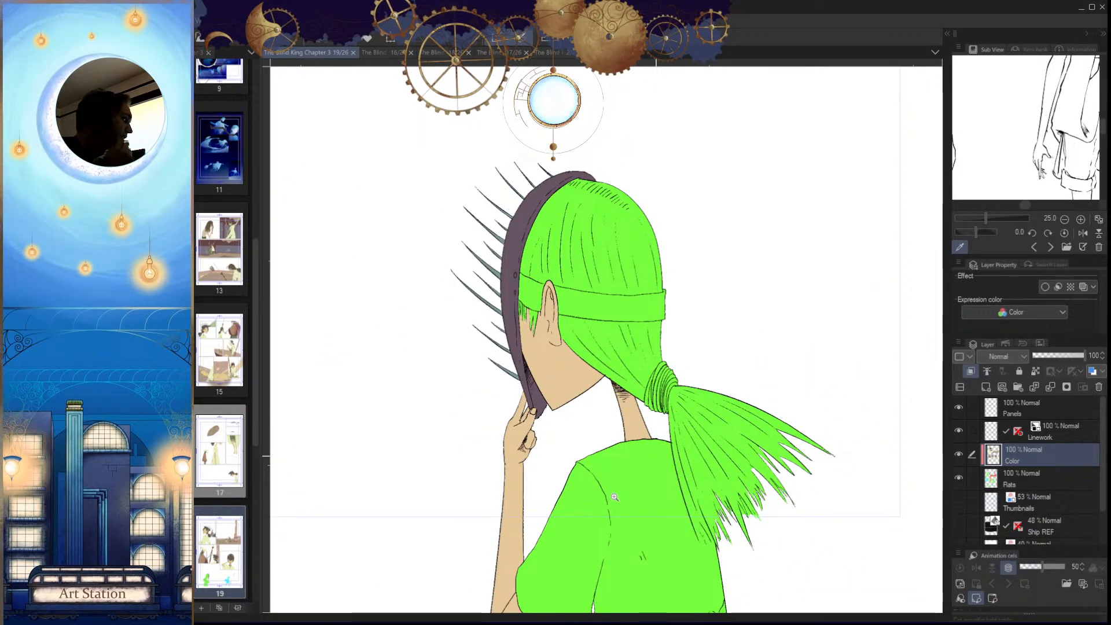
pyautogui.moveTo(677, 493); pyautogui.dragTo(722, 535)
pyautogui.moveTo(557, 264); pyautogui.dragTo(591, 304)
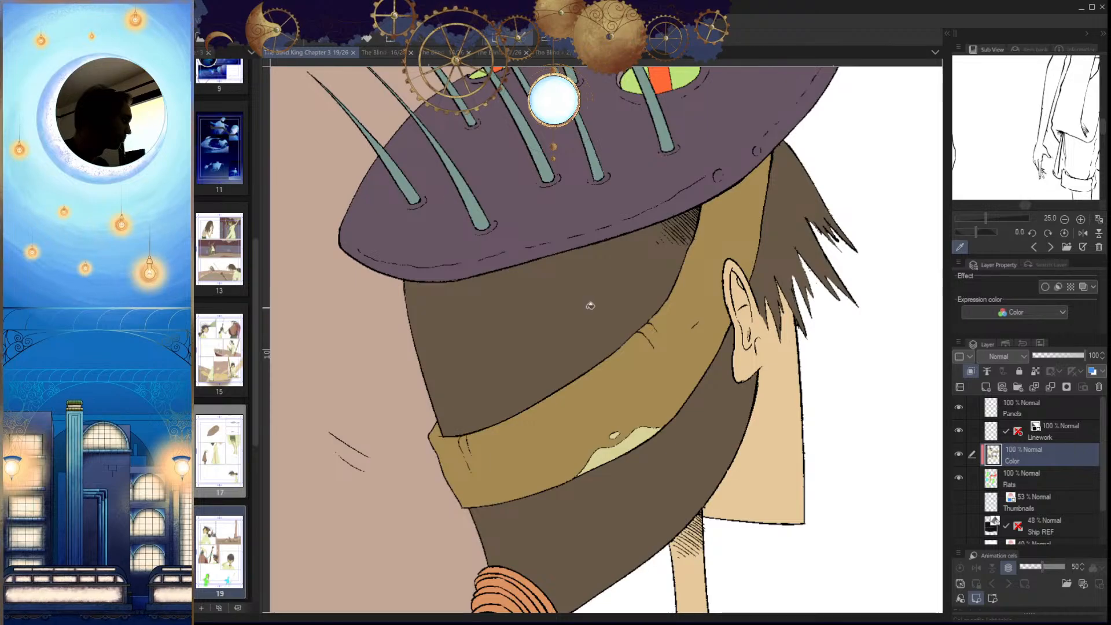
pyautogui.moveTo(658, 373); pyautogui.dragTo(555, 329)
pyautogui.moveTo(764, 434); pyautogui.dragTo(833, 477)
pyautogui.moveTo(400, 392); pyautogui.dragTo(681, 470)
pyautogui.press('h')
pyautogui.moveTo(930, 473); pyautogui.dragTo(815, 454)
pyautogui.moveTo(708, 401); pyautogui.dragTo(733, 441)
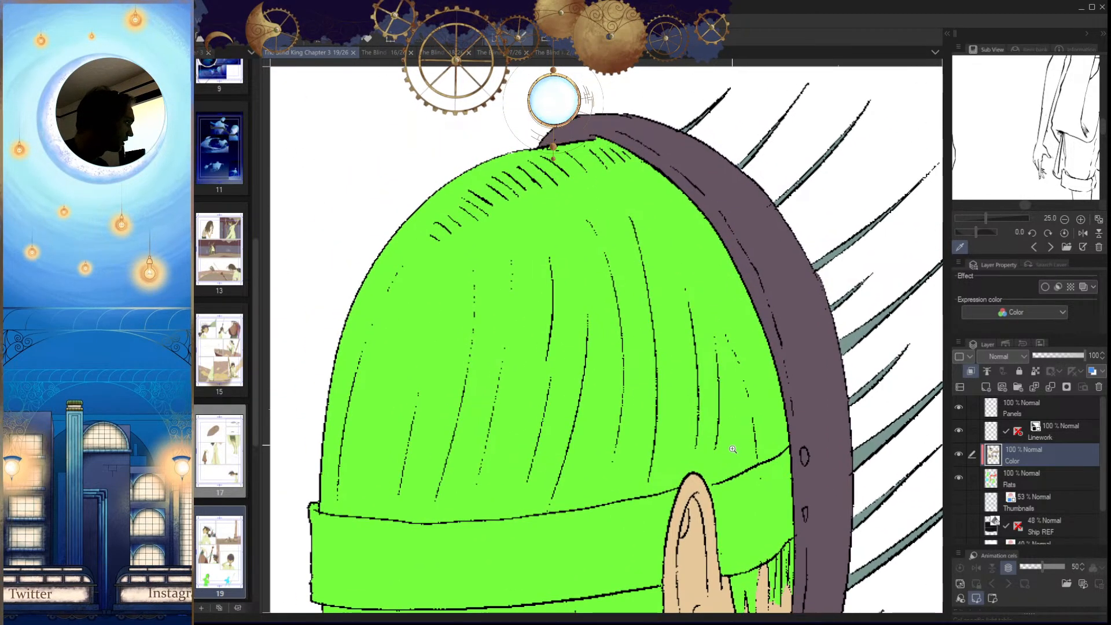
# Step: Outline the back-view figure's hair above the headband, fill it with dark brown, and clear the selection
pyautogui.click(534, 131)
pyautogui.click(458, 151)
pyautogui.click(392, 187)
pyautogui.moveTo(369, 196); pyautogui.dragTo(443, 123)
pyautogui.click(371, 238)
pyautogui.click(338, 346)
pyautogui.hotkey('ctrl', 'z')
pyautogui.click(392, 429)
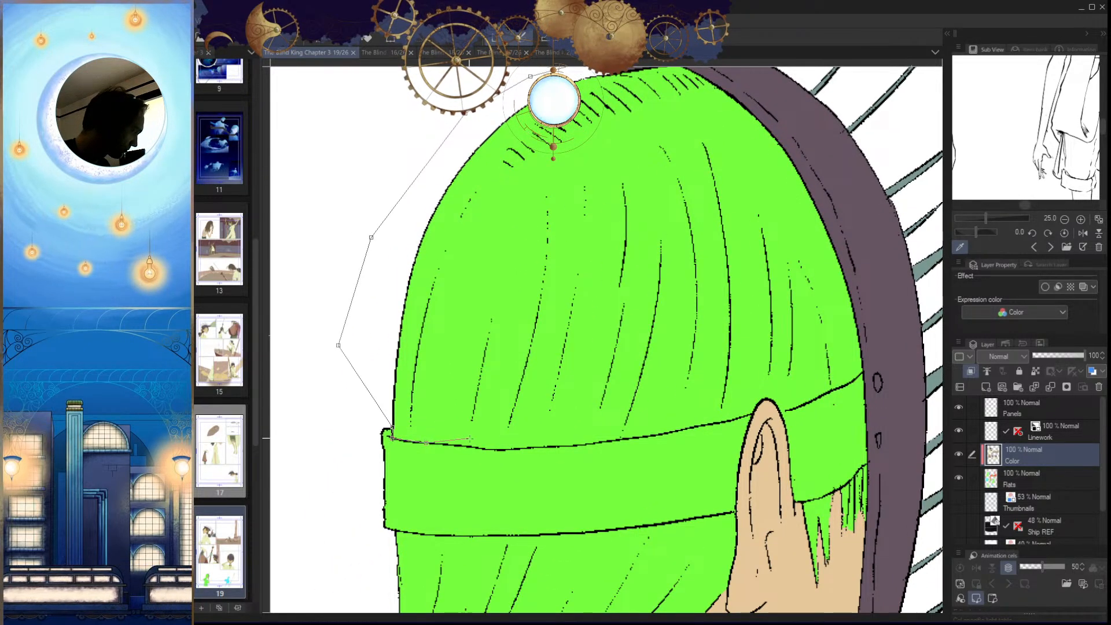
pyautogui.click(540, 447)
pyautogui.click(575, 446)
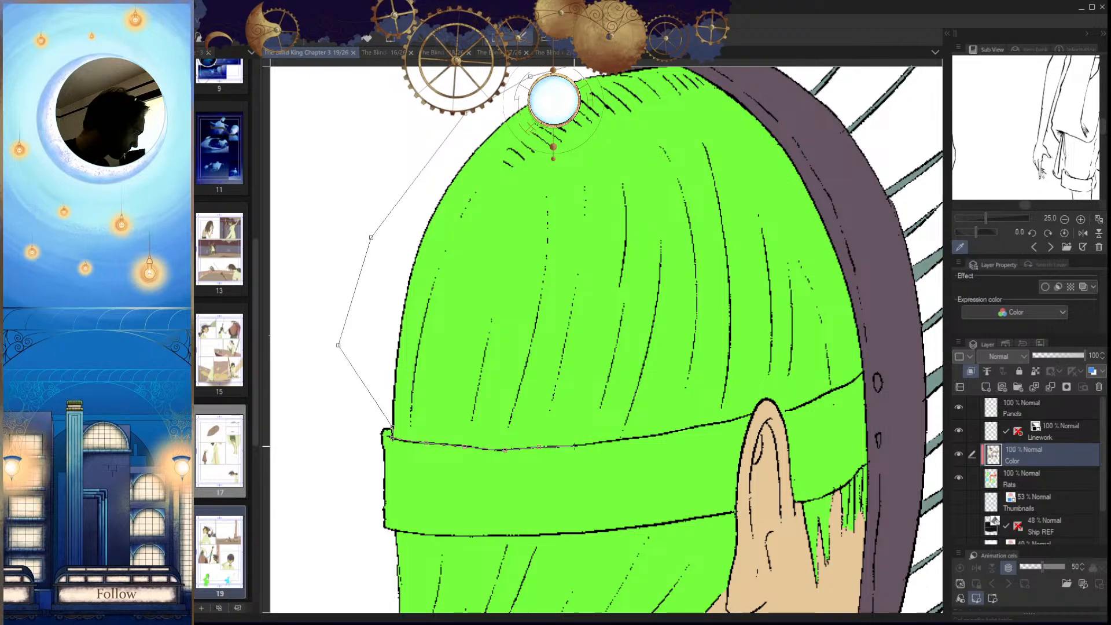
pyautogui.click(693, 428)
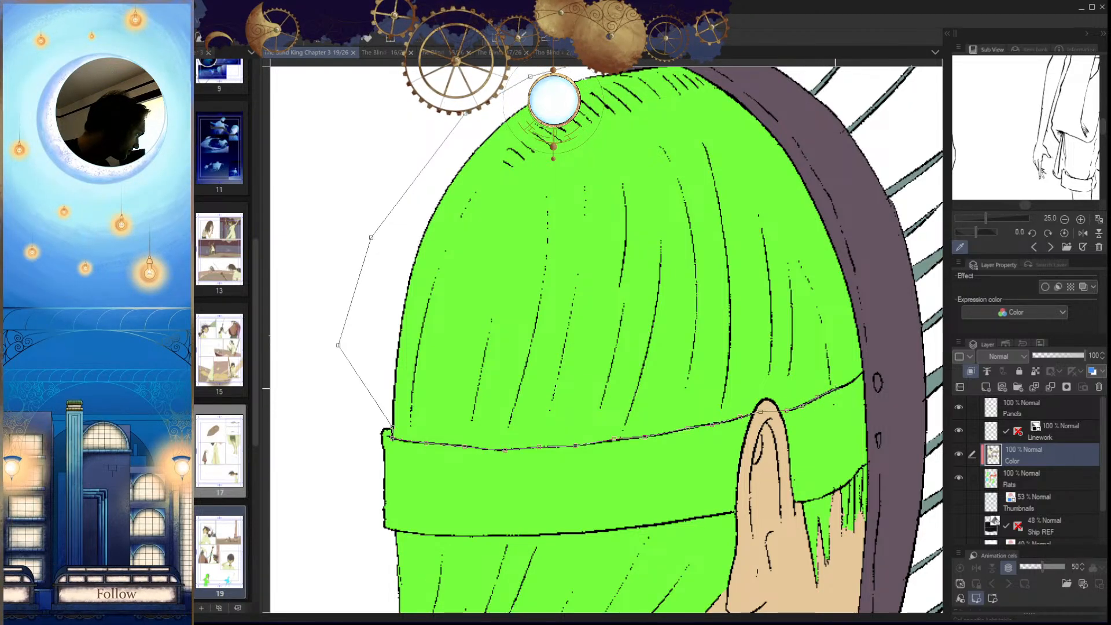
pyautogui.click(890, 333)
pyautogui.click(862, 238)
pyautogui.moveTo(818, 152); pyautogui.dragTo(824, 262)
pyautogui.click(814, 220)
pyautogui.click(719, 165)
pyautogui.click(725, 403)
pyautogui.hotkey('ctrl', 'd')
pyautogui.scroll(-1, 726, 442)
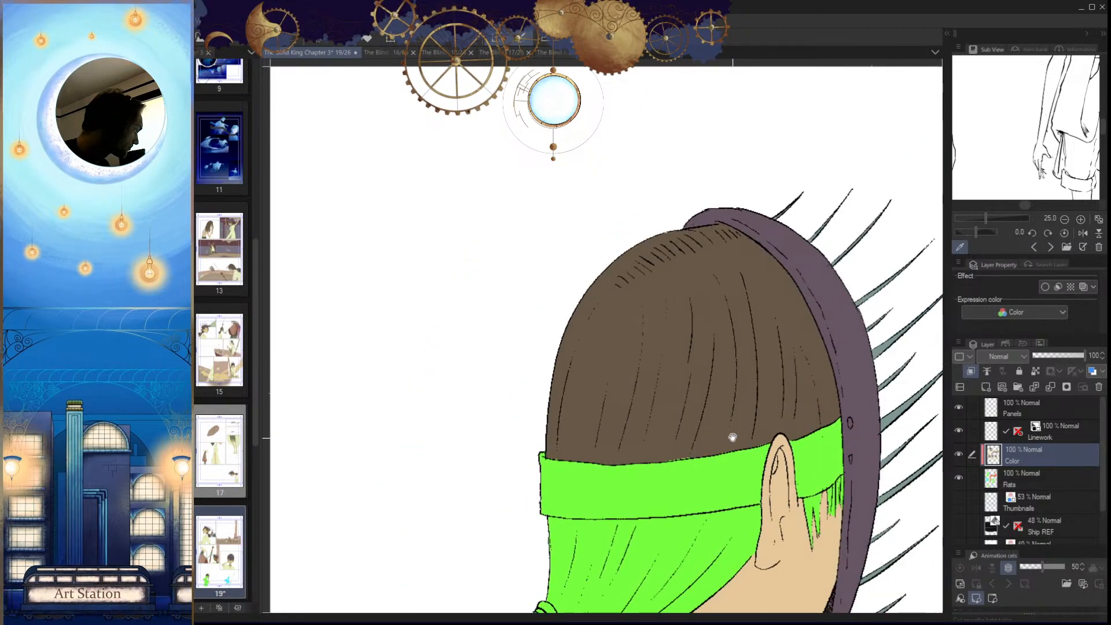
# Step: Clean up the brown edge along the headband's upper line as far as the ear and save the page
pyautogui.scroll(5, 727, 442)
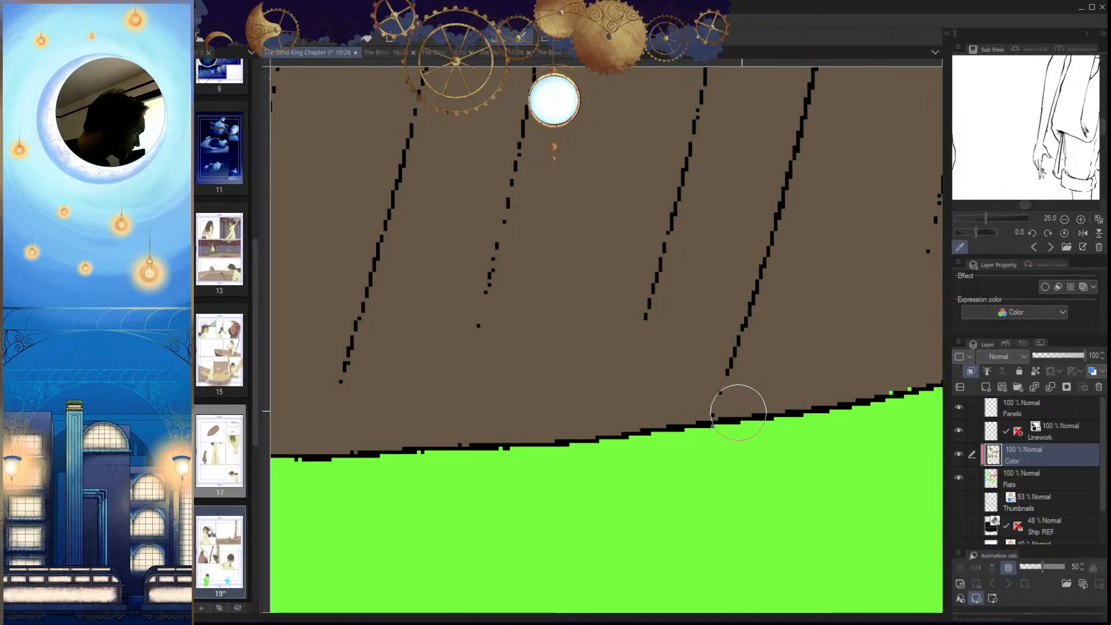
pyautogui.scroll(1, 712, 409)
pyautogui.moveTo(728, 429); pyautogui.dragTo(576, 474)
pyautogui.hotkey('ctrl', 's')
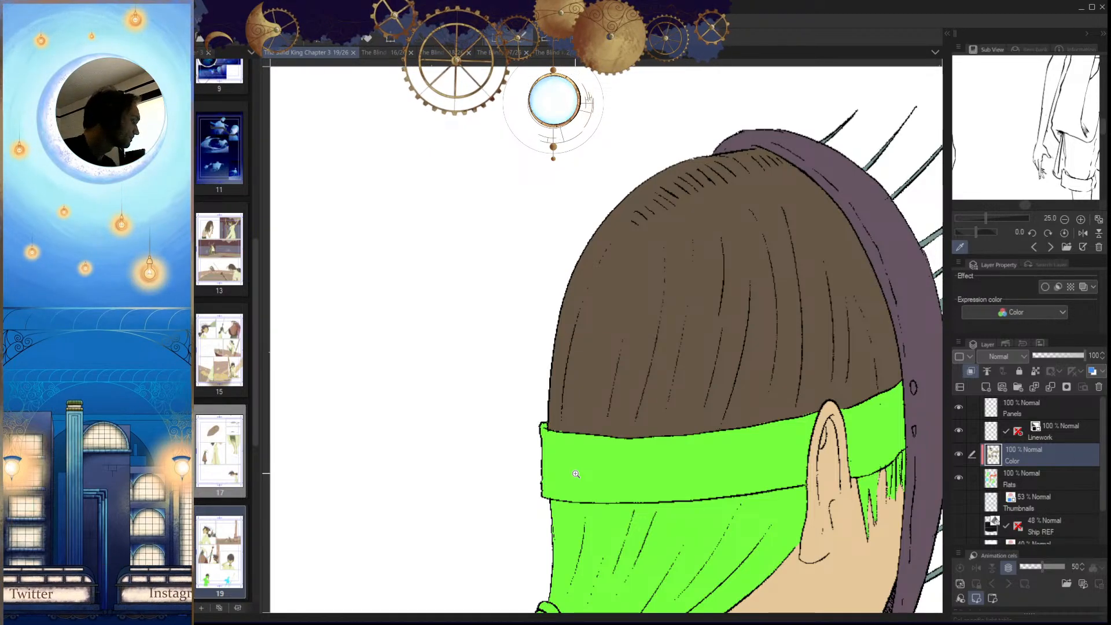
pyautogui.moveTo(769, 459); pyautogui.dragTo(756, 443)
pyautogui.scroll(5, 775, 434)
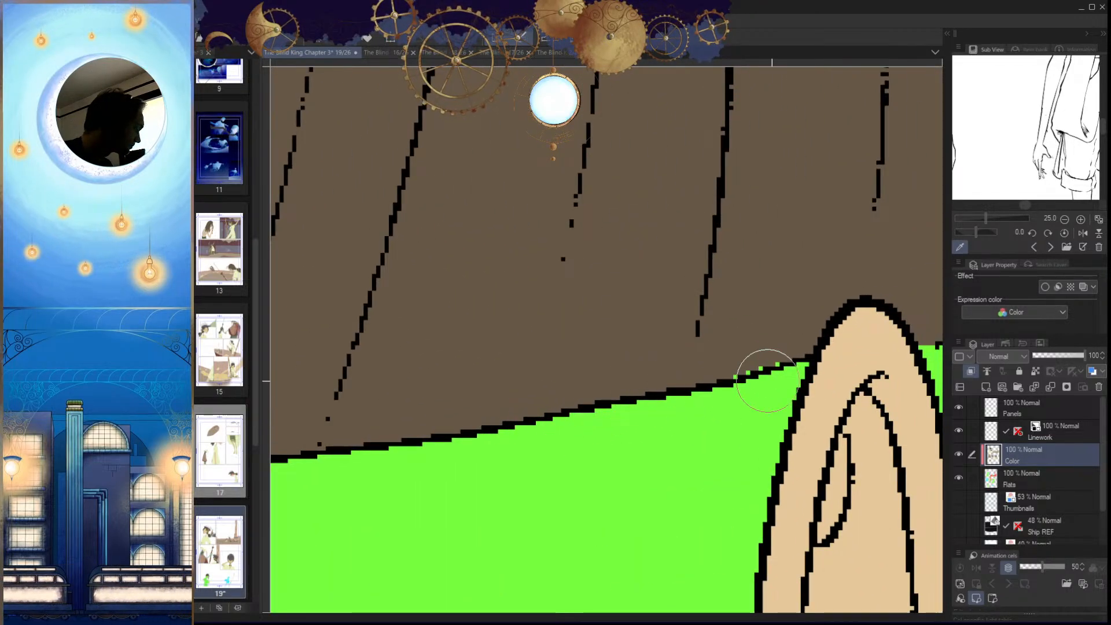
pyautogui.scroll(-4, 745, 367)
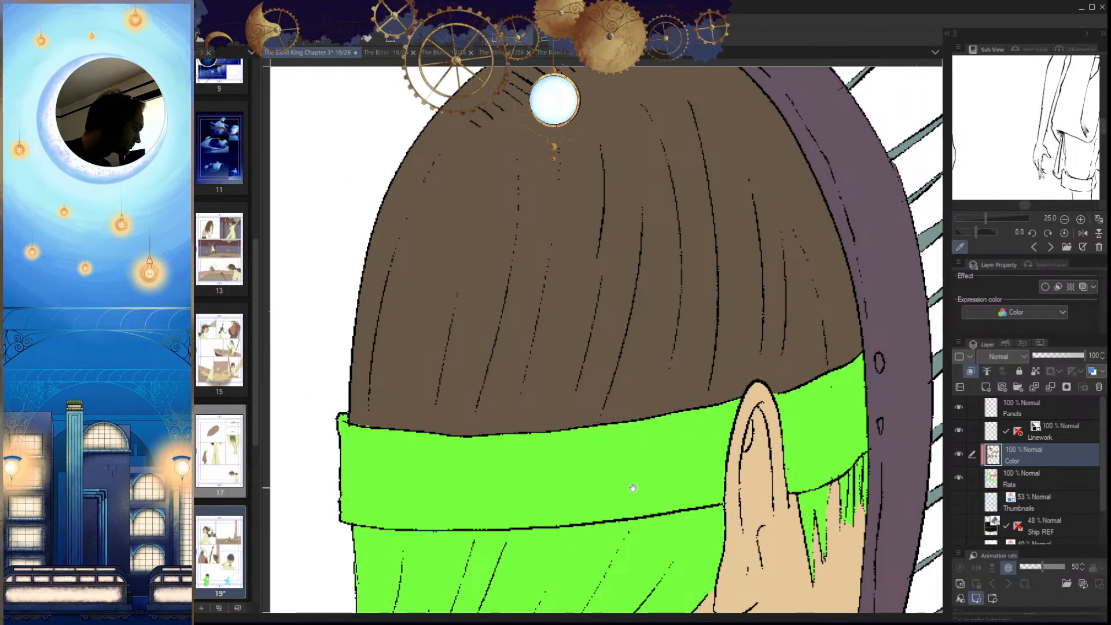
# Step: Select the green hair between the headband and the ponytail tie and fill it with dark brown
pyautogui.moveTo(634, 488); pyautogui.dragTo(696, 445)
pyautogui.moveTo(417, 392); pyautogui.dragTo(470, 360)
pyautogui.moveTo(474, 323); pyautogui.dragTo(500, 326)
pyautogui.scroll(-6, 501, 327)
pyautogui.scroll(2, 588, 397)
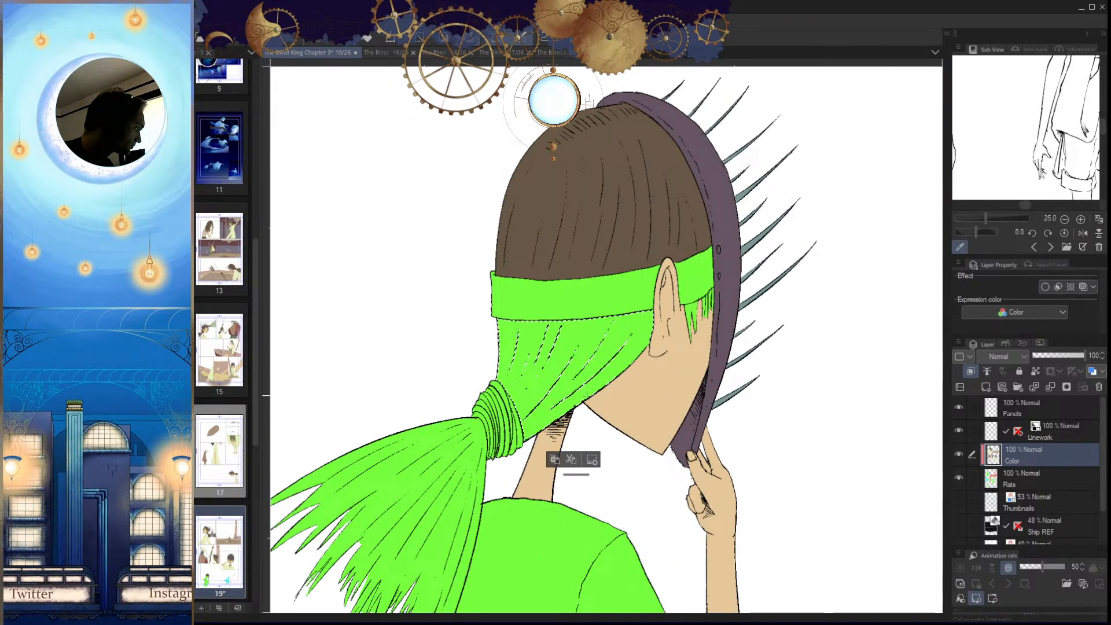
pyautogui.press('Delete')
# Step: Fill the pointed hair strands just in front of the ear with dark brown and touch up their edges
pyautogui.scroll(6, 608, 381)
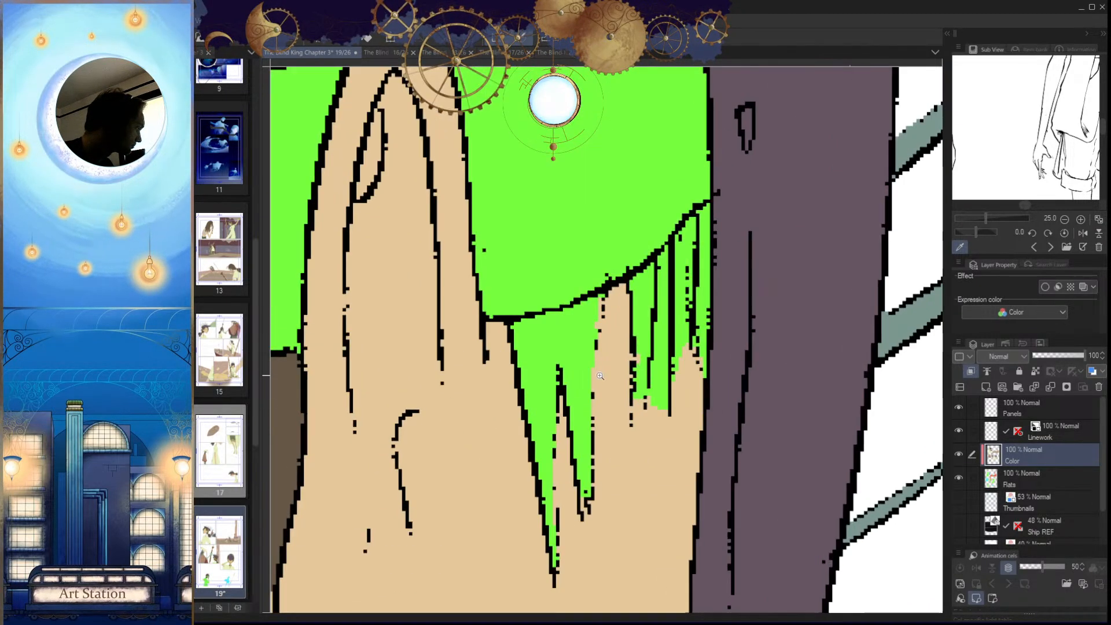
pyautogui.click(579, 339)
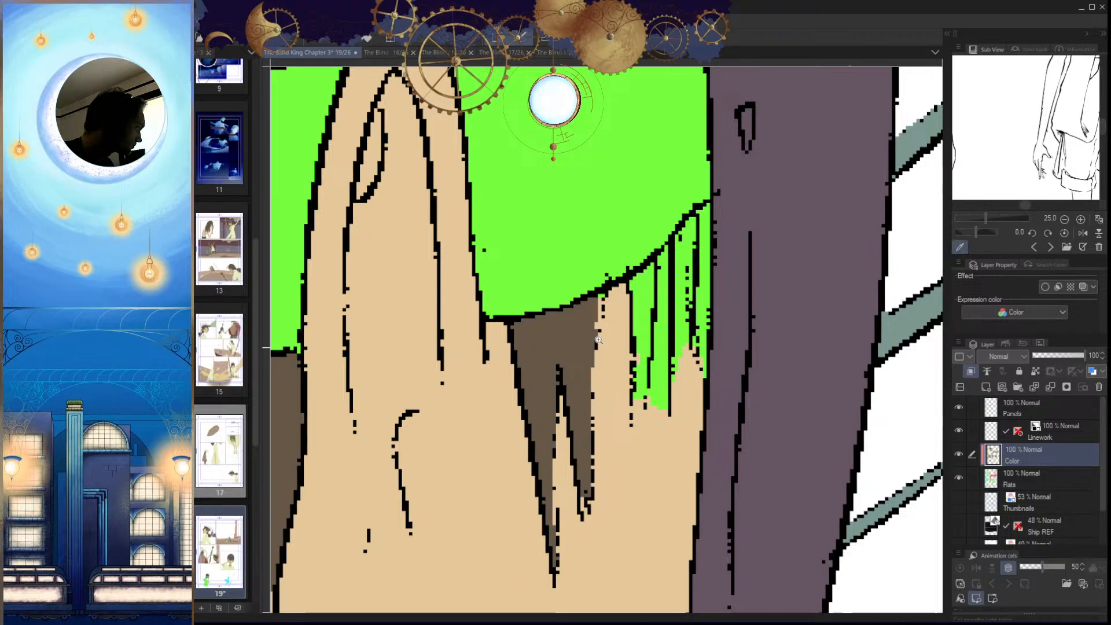
pyautogui.scroll(1, 590, 330)
pyautogui.moveTo(594, 350)
pyautogui.mouseDown()
pyautogui.moveTo(604, 311)
pyautogui.moveTo(608, 337)
pyautogui.moveTo(618, 324)
pyautogui.moveTo(599, 300)
pyautogui.mouseUp()
pyautogui.moveTo(617, 402); pyautogui.dragTo(599, 407)
# Step: Fill the first green hair strands between the ear and the hat brim with dark brown
pyautogui.press('g')
pyautogui.click(645, 352)
pyautogui.moveTo(666, 363); pyautogui.dragTo(622, 352)
pyautogui.press('p')
pyautogui.moveTo(587, 431)
pyautogui.mouseDown()
pyautogui.moveTo(594, 375)
pyautogui.moveTo(584, 461)
pyautogui.moveTo(594, 346)
pyautogui.moveTo(594, 427)
pyautogui.moveTo(595, 386)
pyautogui.moveTo(580, 472)
pyautogui.mouseUp()
pyautogui.hotkey('ctrl', 'z')
pyautogui.hotkey('ctrl', 'z')
pyautogui.click(621, 341)
pyautogui.press('g')
pyautogui.click(621, 340)
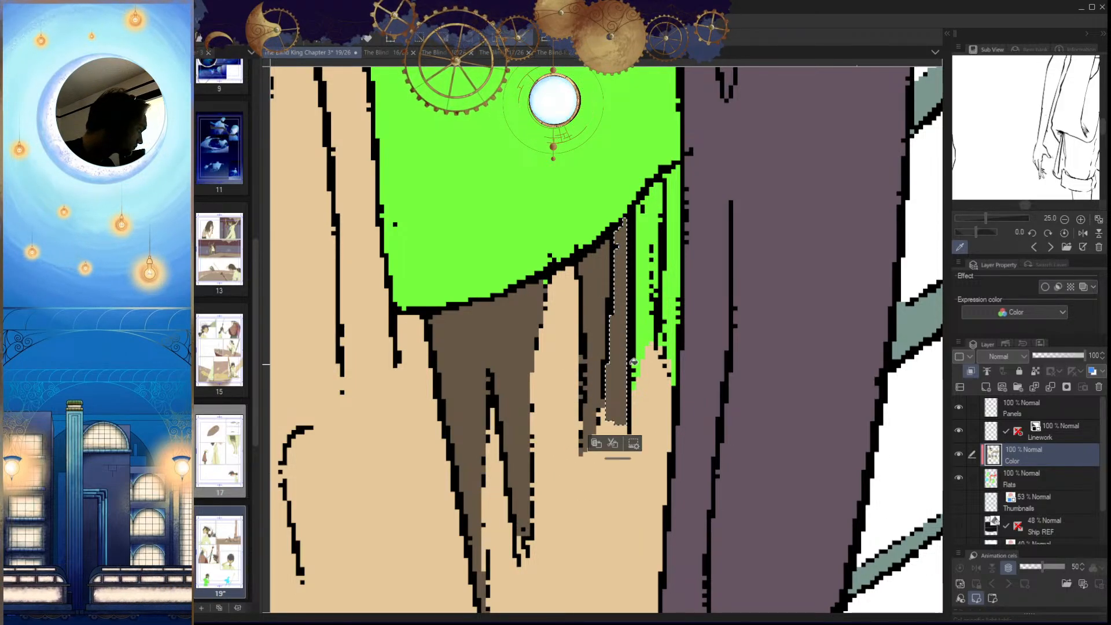
# Step: Fill the remaining narrow green strands up against the hat brim with dark brown and clear the selection
pyautogui.hotkey('ctrl', 'd')
pyautogui.moveTo(647, 296); pyautogui.dragTo(600, 336)
pyautogui.click(601, 334)
pyautogui.press('g')
pyautogui.click(605, 335)
pyautogui.hotkey('ctrl', 'd')
pyautogui.press('w')
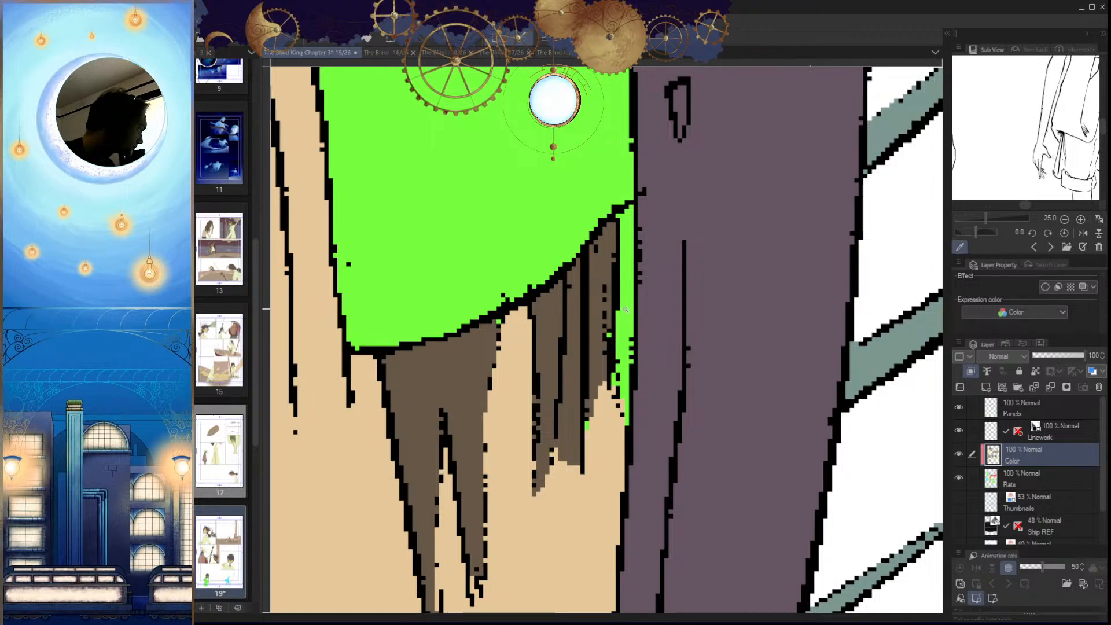
pyautogui.click(623, 324)
pyautogui.press('g')
pyautogui.click(625, 324)
pyautogui.press('p')
pyautogui.hotkey('ctrl', 'd')
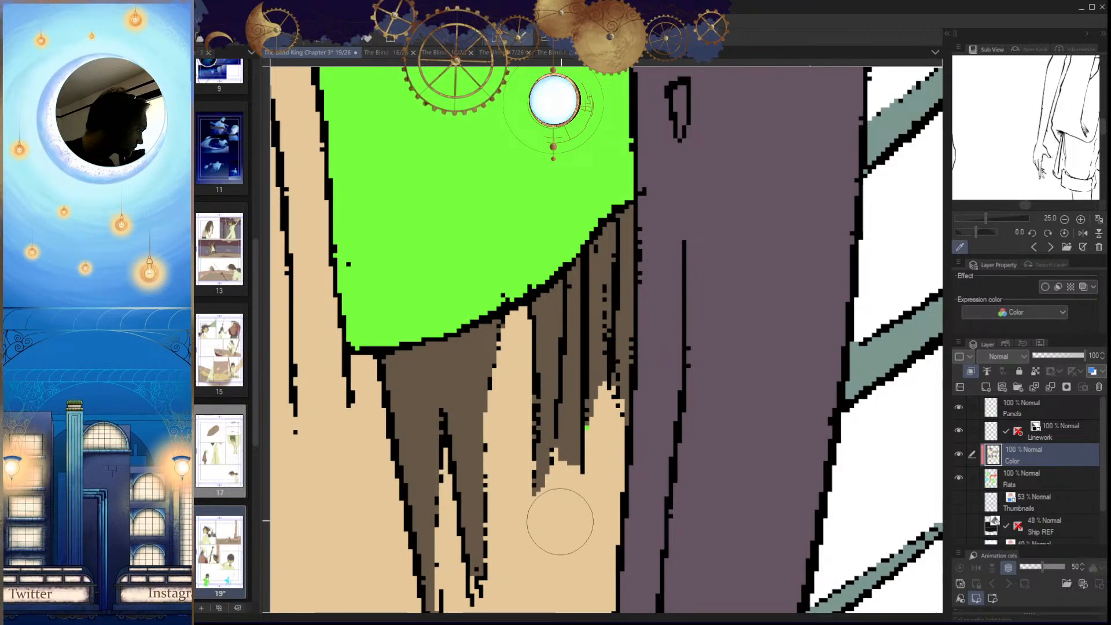
pyautogui.moveTo(590, 463); pyautogui.dragTo(637, 382)
pyautogui.moveTo(573, 414)
pyautogui.mouseDown()
pyautogui.moveTo(616, 439)
pyautogui.moveTo(637, 478)
pyautogui.moveTo(602, 449)
pyautogui.moveTo(614, 441)
pyautogui.moveTo(589, 466)
pyautogui.moveTo(588, 515)
pyautogui.mouseUp()
pyautogui.hotkey('ctrl', 'z')
pyautogui.hotkey('ctrl', 'z')
# Step: Color the back-view figure's green ponytail dark brown, brushing across its open strand ends
pyautogui.moveTo(586, 390); pyautogui.dragTo(591, 503)
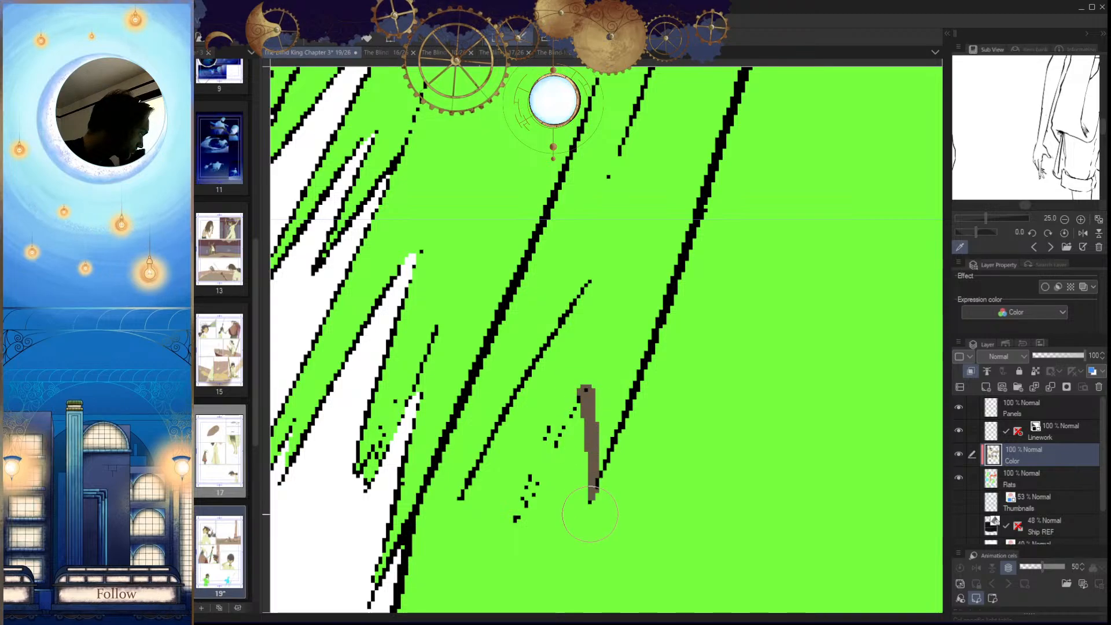
pyautogui.moveTo(565, 419); pyautogui.dragTo(515, 518)
pyautogui.moveTo(551, 469); pyautogui.dragTo(569, 459)
pyautogui.moveTo(595, 373)
pyautogui.mouseDown()
pyautogui.moveTo(569, 399)
pyautogui.moveTo(502, 542)
pyautogui.mouseUp()
pyautogui.moveTo(589, 365)
pyautogui.mouseDown()
pyautogui.moveTo(498, 480)
pyautogui.moveTo(411, 510)
pyautogui.mouseUp()
pyautogui.hotkey('ctrl', 'z')
pyautogui.hotkey('ctrl', 'z')
pyautogui.moveTo(596, 360)
pyautogui.mouseDown()
pyautogui.moveTo(403, 529)
pyautogui.moveTo(567, 397)
pyautogui.moveTo(556, 401)
pyautogui.moveTo(552, 449)
pyautogui.moveTo(576, 402)
pyautogui.mouseUp()
pyautogui.moveTo(503, 435); pyautogui.dragTo(537, 279)
pyautogui.scroll(-5, 550, 419)
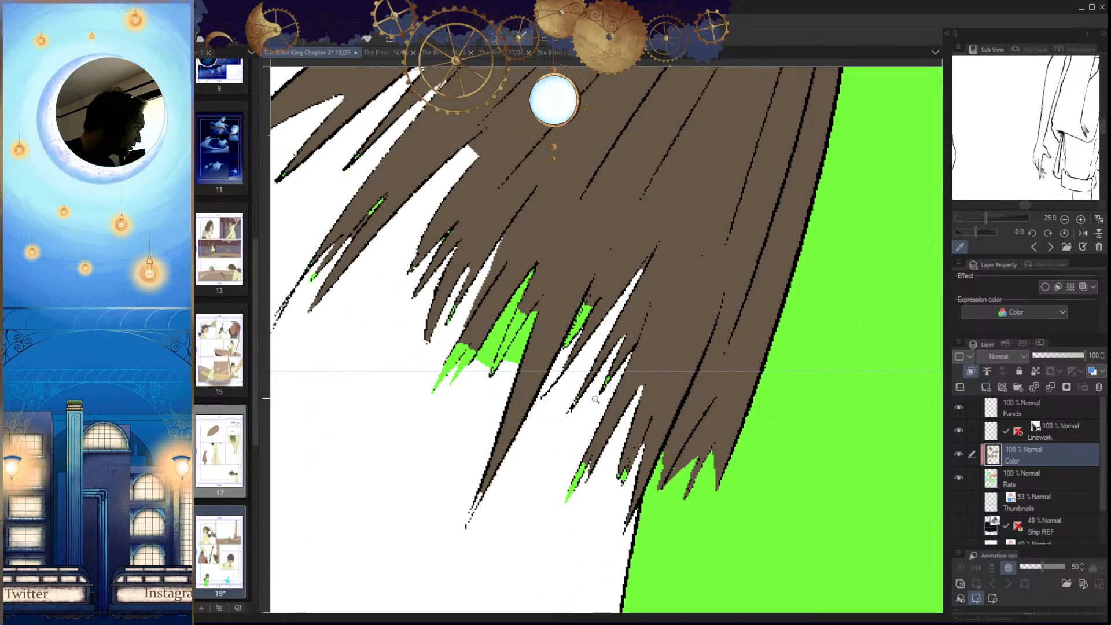
pyautogui.scroll(4, 597, 399)
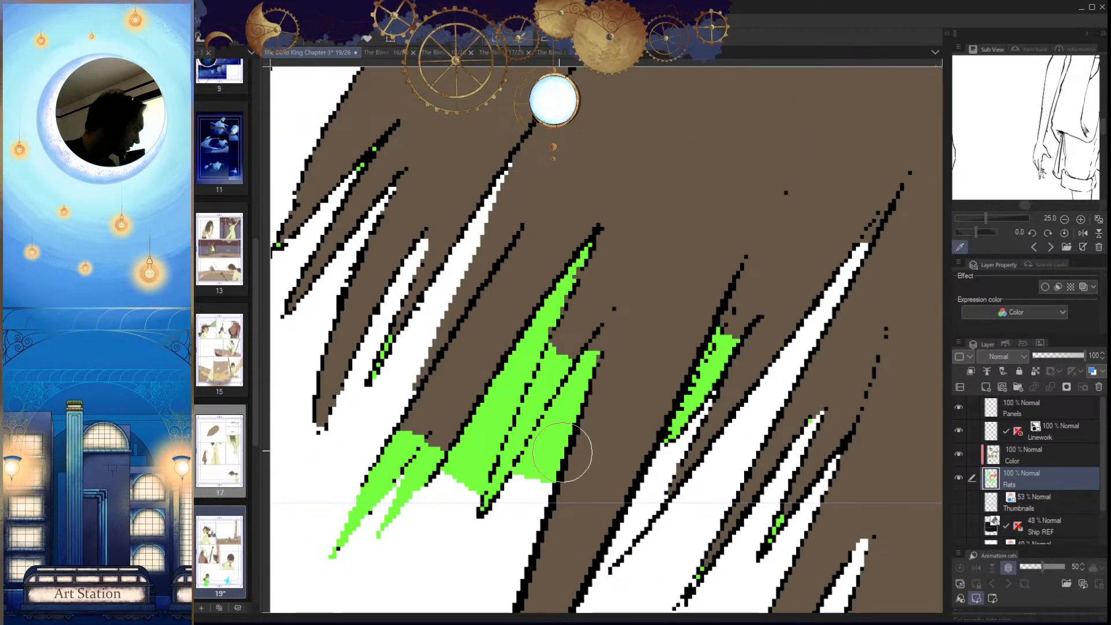
# Step: On the Flats layer, erase the green from the narrow gap between the ponytail's middle strands
pyautogui.moveTo(586, 256); pyautogui.dragTo(424, 541)
pyautogui.hotkey('ctrl', 'z')
pyautogui.moveTo(583, 256); pyautogui.dragTo(465, 504)
pyautogui.hotkey('ctrl', 'z')
pyautogui.moveTo(591, 248); pyautogui.dragTo(452, 491)
pyautogui.moveTo(557, 314); pyautogui.dragTo(419, 556)
pyautogui.moveTo(533, 357); pyautogui.dragTo(417, 576)
pyautogui.hotkey('ctrl', 'z')
pyautogui.moveTo(534, 354)
pyautogui.mouseDown()
pyautogui.moveTo(426, 565)
pyautogui.moveTo(517, 402)
pyautogui.moveTo(452, 550)
pyautogui.mouseUp()
pyautogui.moveTo(495, 446); pyautogui.dragTo(473, 507)
pyautogui.moveTo(522, 343); pyautogui.dragTo(385, 583)
pyautogui.moveTo(491, 424); pyautogui.dragTo(440, 502)
pyautogui.moveTo(463, 446); pyautogui.dragTo(445, 495)
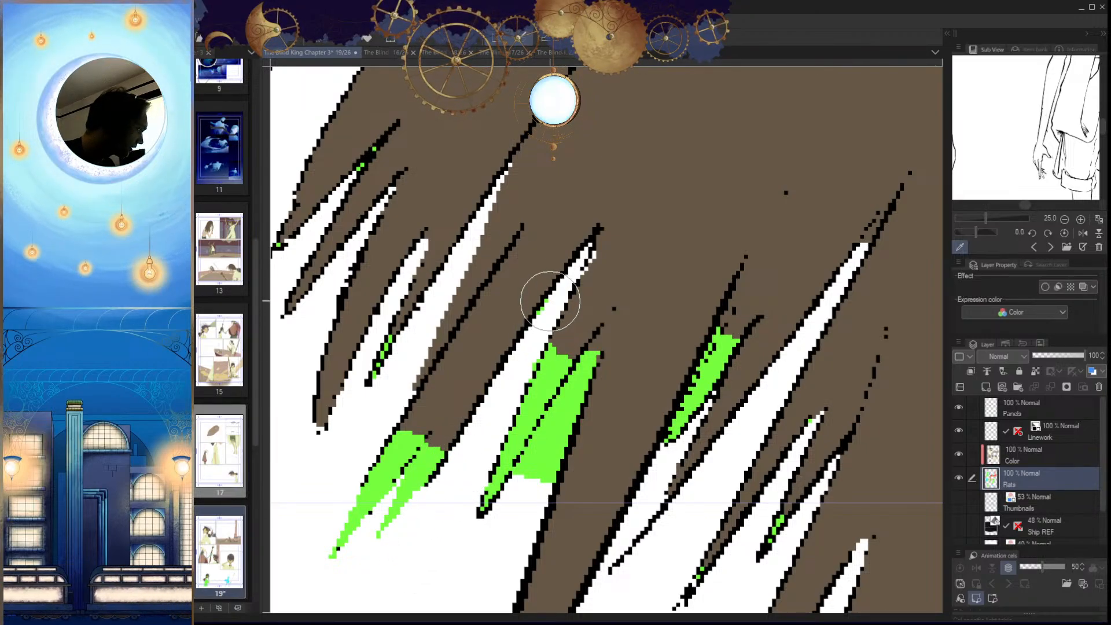
# Step: Erase the stray green on the Flats layer from the gap beside the ponytail's long pointed strand
pyautogui.moveTo(587, 361); pyautogui.dragTo(525, 503)
pyautogui.moveTo(515, 541); pyautogui.dragTo(519, 524)
pyautogui.moveTo(605, 313); pyautogui.dragTo(577, 384)
pyautogui.hotkey('ctrl', 'z')
pyautogui.moveTo(602, 333); pyautogui.dragTo(550, 491)
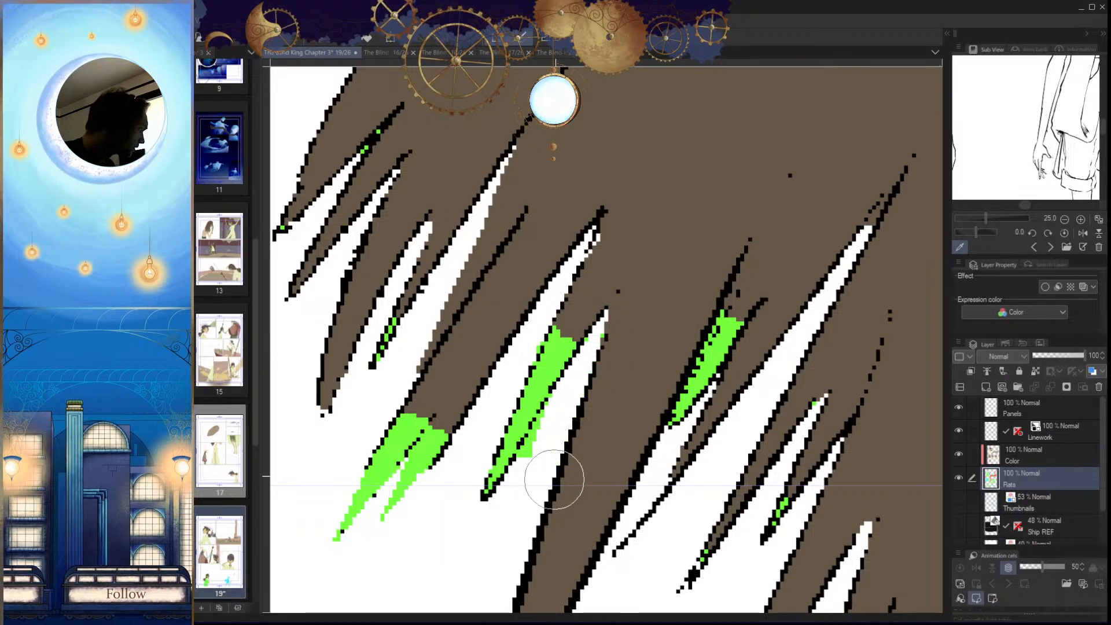
pyautogui.moveTo(589, 345); pyautogui.dragTo(522, 469)
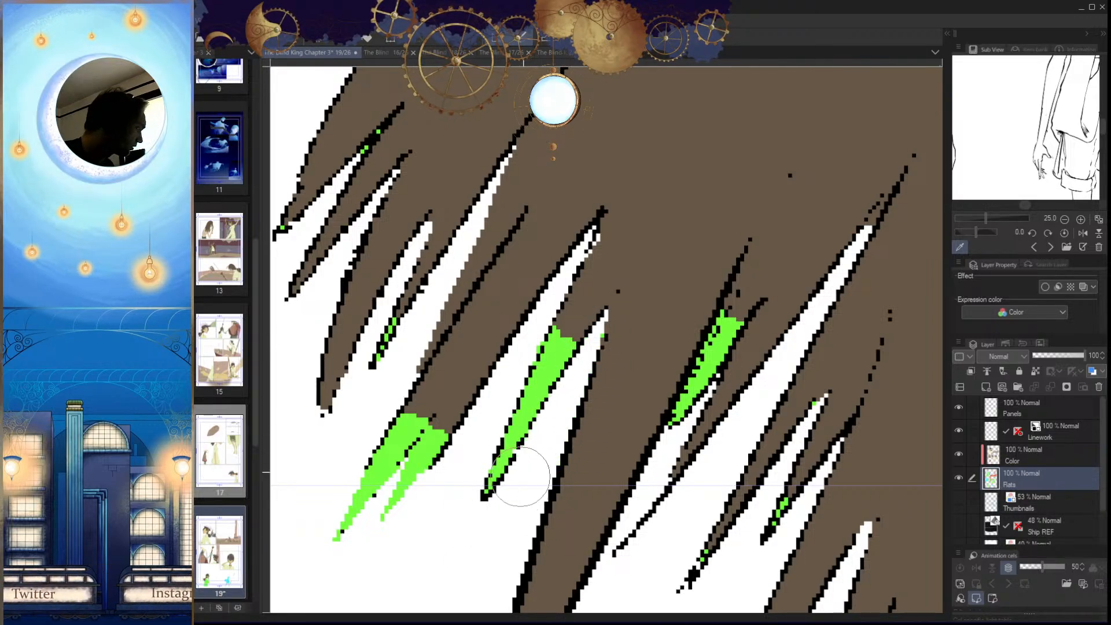
pyautogui.moveTo(602, 329); pyautogui.dragTo(560, 423)
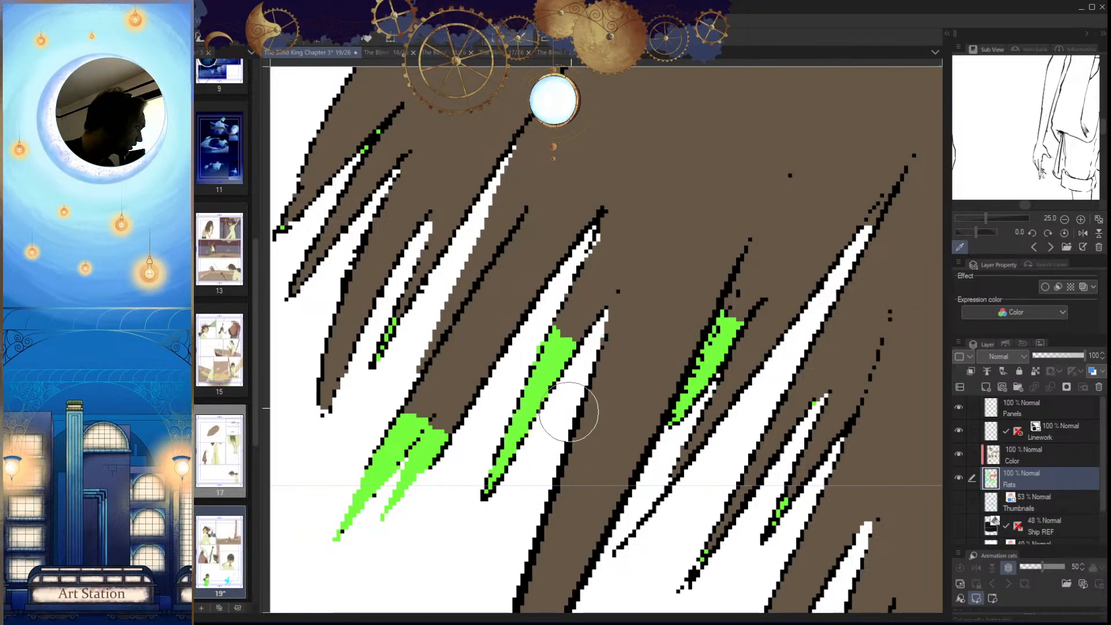
pyautogui.moveTo(539, 479); pyautogui.dragTo(540, 482)
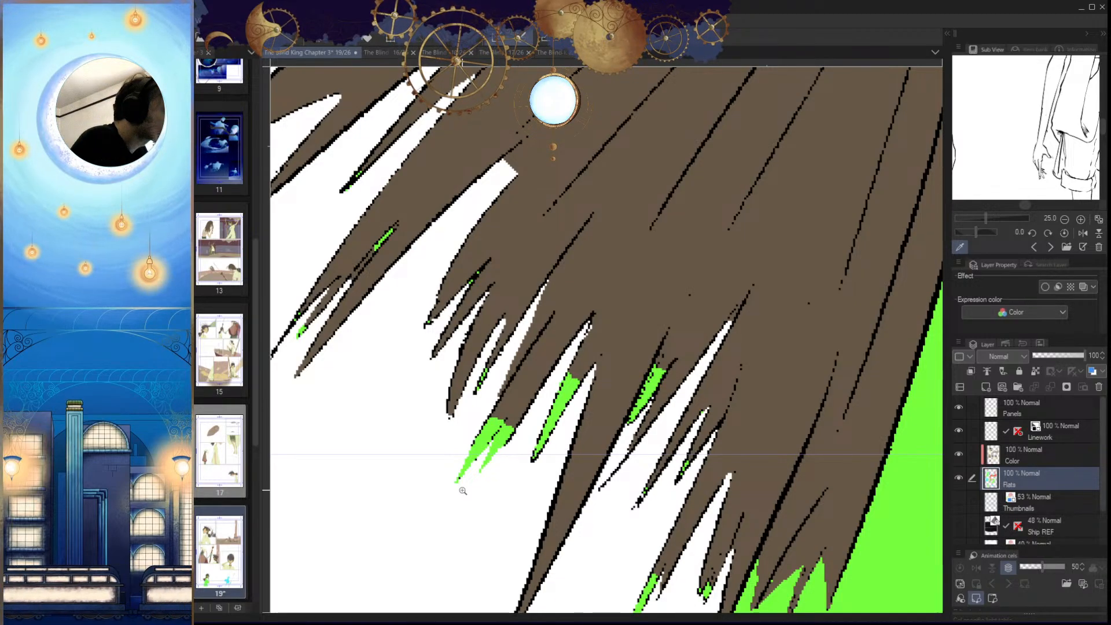
pyautogui.moveTo(562, 442); pyautogui.dragTo(636, 492)
pyautogui.moveTo(719, 530); pyautogui.dragTo(685, 464)
pyautogui.moveTo(750, 475); pyautogui.dragTo(725, 475)
pyautogui.moveTo(725, 474); pyautogui.dragTo(681, 470)
pyautogui.moveTo(681, 470)
pyautogui.mouseDown()
pyautogui.moveTo(739, 481)
pyautogui.moveTo(705, 476)
pyautogui.mouseUp()
# Step: On the Color layer, paint the green tips of the ponytail's lower and middle strands dark brown
pyautogui.click(1022, 451)
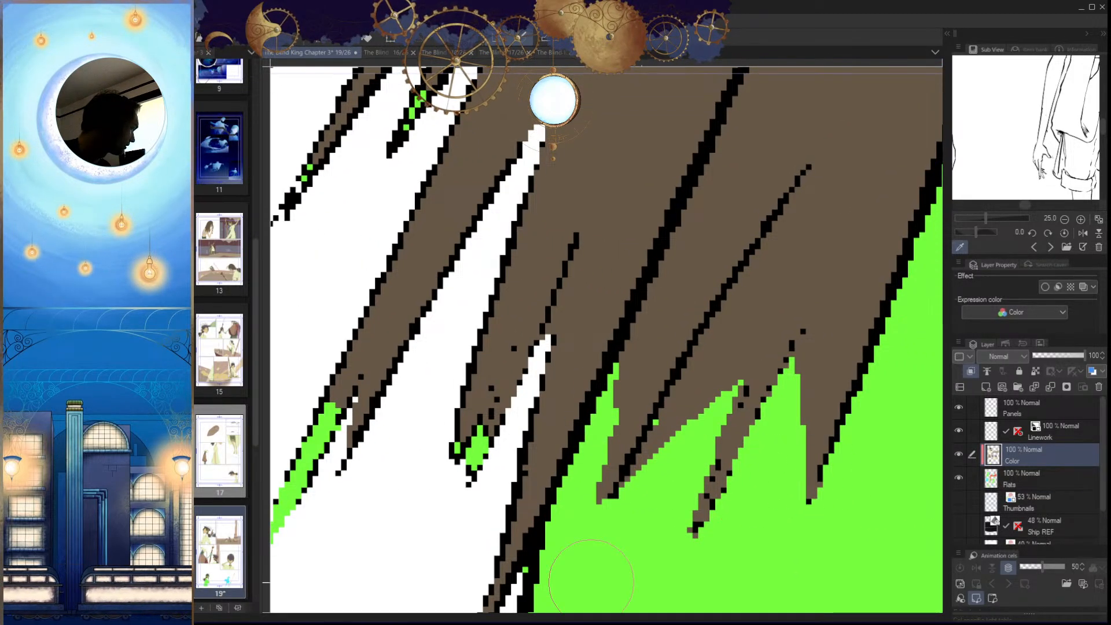
pyautogui.click(658, 427)
pyautogui.moveTo(624, 485); pyautogui.dragTo(607, 482)
pyautogui.moveTo(570, 430); pyautogui.dragTo(563, 424)
pyautogui.moveTo(585, 479); pyautogui.dragTo(555, 478)
pyautogui.moveTo(498, 443)
pyautogui.mouseDown()
pyautogui.moveTo(539, 466)
pyautogui.moveTo(527, 463)
pyautogui.mouseUp()
pyautogui.moveTo(521, 520); pyautogui.dragTo(549, 457)
pyautogui.moveTo(596, 284); pyautogui.dragTo(590, 414)
pyautogui.moveTo(540, 380)
pyautogui.mouseDown()
pyautogui.moveTo(553, 462)
pyautogui.moveTo(533, 431)
pyautogui.mouseUp()
pyautogui.moveTo(469, 541); pyautogui.dragTo(572, 493)
pyautogui.moveTo(557, 307)
pyautogui.mouseDown()
pyautogui.moveTo(483, 440)
pyautogui.moveTo(563, 484)
pyautogui.mouseUp()
pyautogui.moveTo(518, 429)
pyautogui.mouseDown()
pyautogui.moveTo(454, 515)
pyautogui.moveTo(458, 550)
pyautogui.mouseUp()
pyautogui.moveTo(486, 364); pyautogui.dragTo(457, 434)
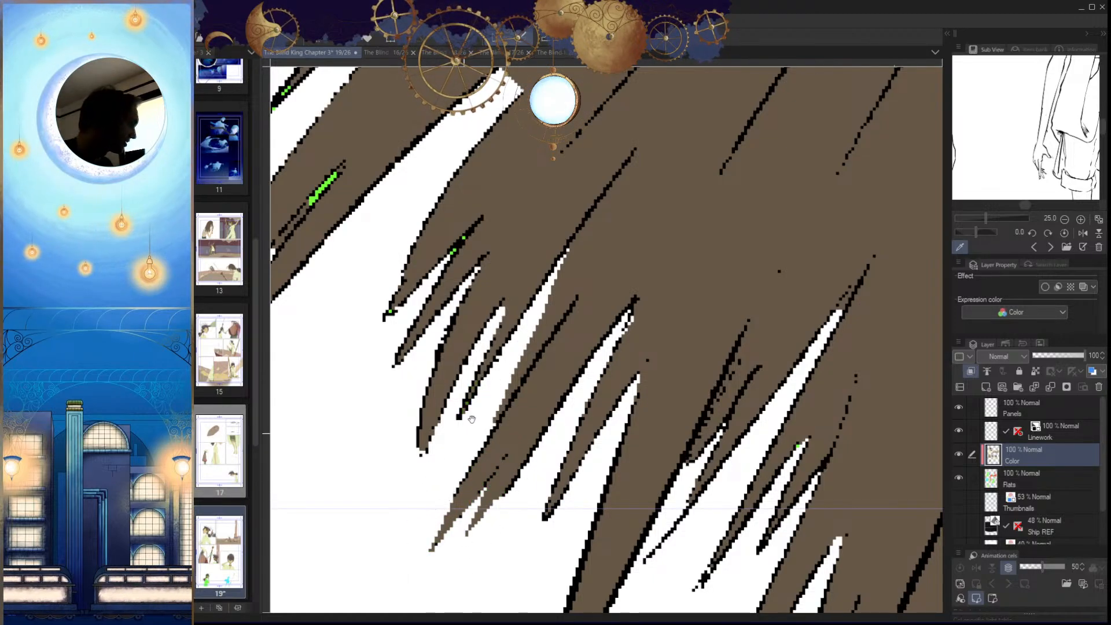
# Step: Cover the leftover green specks in the ponytail's outer strand tips with dark brown
pyautogui.moveTo(519, 411); pyautogui.dragTo(588, 491)
pyautogui.moveTo(544, 319); pyautogui.dragTo(513, 347)
pyautogui.moveTo(406, 316); pyautogui.dragTo(555, 366)
pyautogui.moveTo(547, 318)
pyautogui.mouseDown()
pyautogui.moveTo(463, 390)
pyautogui.moveTo(363, 516)
pyautogui.mouseUp()
pyautogui.moveTo(494, 382)
pyautogui.mouseDown()
pyautogui.moveTo(541, 560)
pyautogui.moveTo(565, 594)
pyautogui.mouseUp()
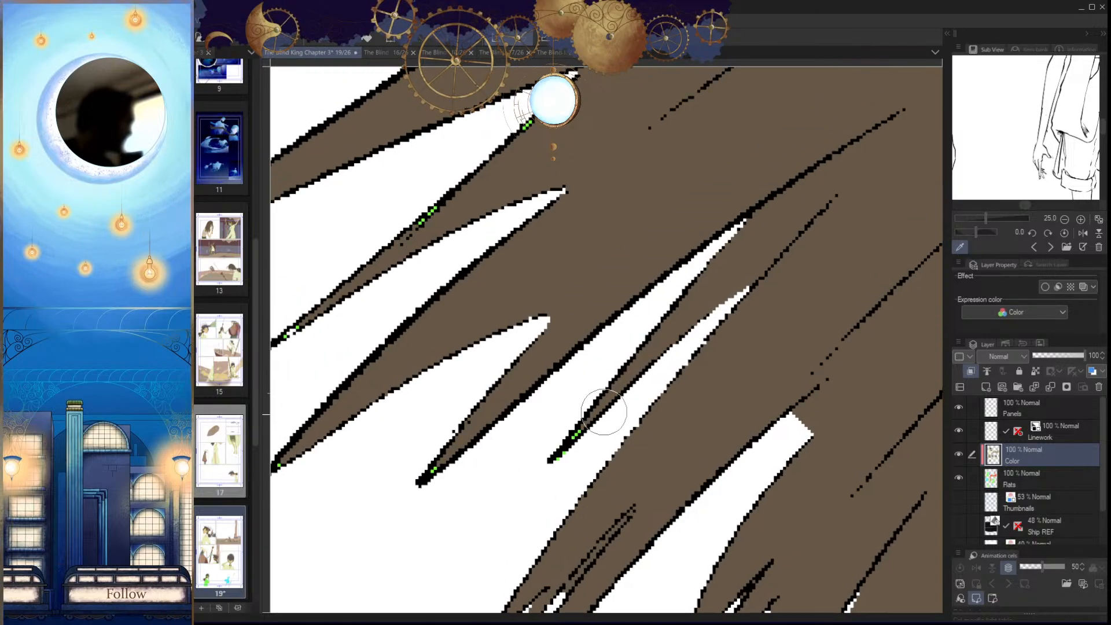
pyautogui.moveTo(500, 392)
pyautogui.mouseDown()
pyautogui.moveTo(412, 494)
pyautogui.moveTo(556, 492)
pyautogui.mouseUp()
pyautogui.moveTo(570, 234); pyautogui.dragTo(394, 357)
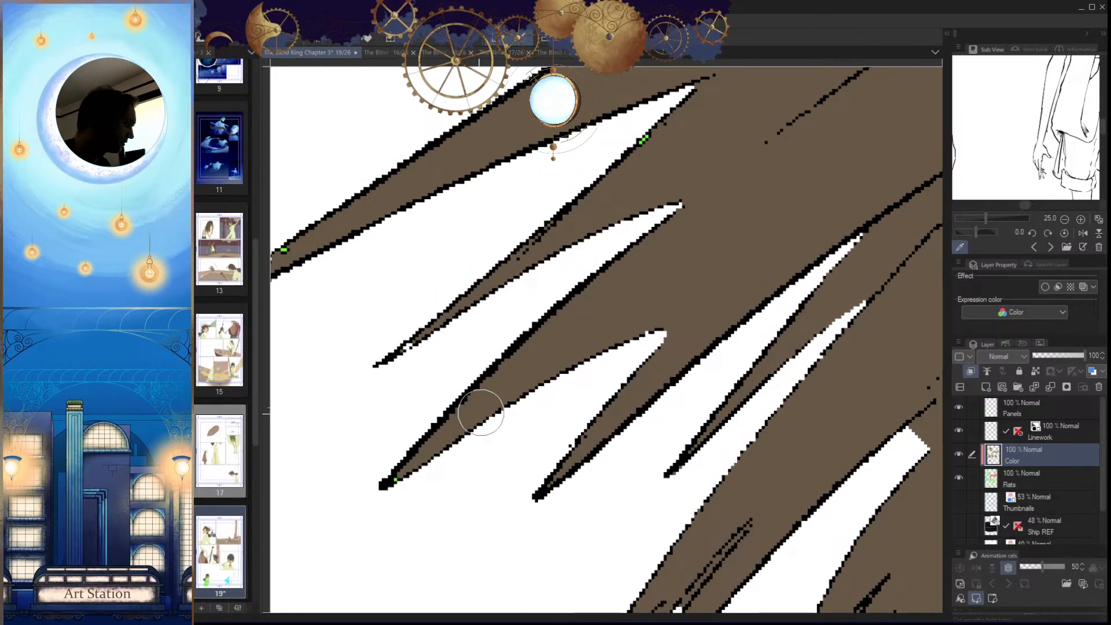
pyautogui.moveTo(488, 410); pyautogui.dragTo(370, 501)
pyautogui.moveTo(496, 420); pyautogui.dragTo(488, 555)
pyautogui.moveTo(697, 230)
pyautogui.mouseDown()
pyautogui.moveTo(524, 402)
pyautogui.moveTo(597, 365)
pyautogui.mouseUp()
pyautogui.moveTo(448, 332); pyautogui.dragTo(312, 448)
pyautogui.moveTo(508, 431); pyautogui.dragTo(545, 457)
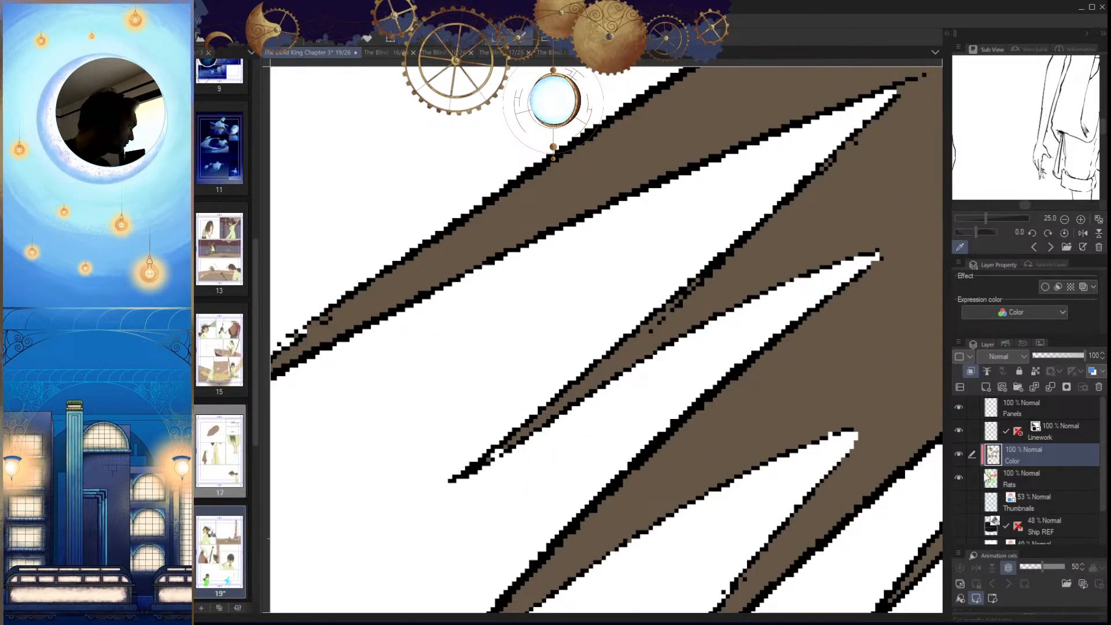
# Step: Clean up the stray flat color around the ponytail's outer strand tips on the Flats layer
pyautogui.click(1000, 479)
pyautogui.moveTo(570, 408); pyautogui.dragTo(608, 383)
pyautogui.moveTo(502, 438); pyautogui.dragTo(514, 435)
pyautogui.moveTo(752, 502); pyautogui.dragTo(721, 509)
pyautogui.moveTo(833, 579); pyautogui.dragTo(711, 476)
pyautogui.moveTo(761, 574); pyautogui.dragTo(717, 433)
pyautogui.moveTo(674, 420); pyautogui.dragTo(737, 422)
pyautogui.moveTo(647, 309); pyautogui.dragTo(596, 444)
pyautogui.hotkey('ctrl', 'z')
pyautogui.moveTo(634, 320); pyautogui.dragTo(584, 437)
pyautogui.hotkey('ctrl', 'z')
pyautogui.hotkey('ctrl', 'z')
# Step: Paint the green tip of the long pointed strand dark brown on the Color layer and save the page
pyautogui.click(1006, 452)
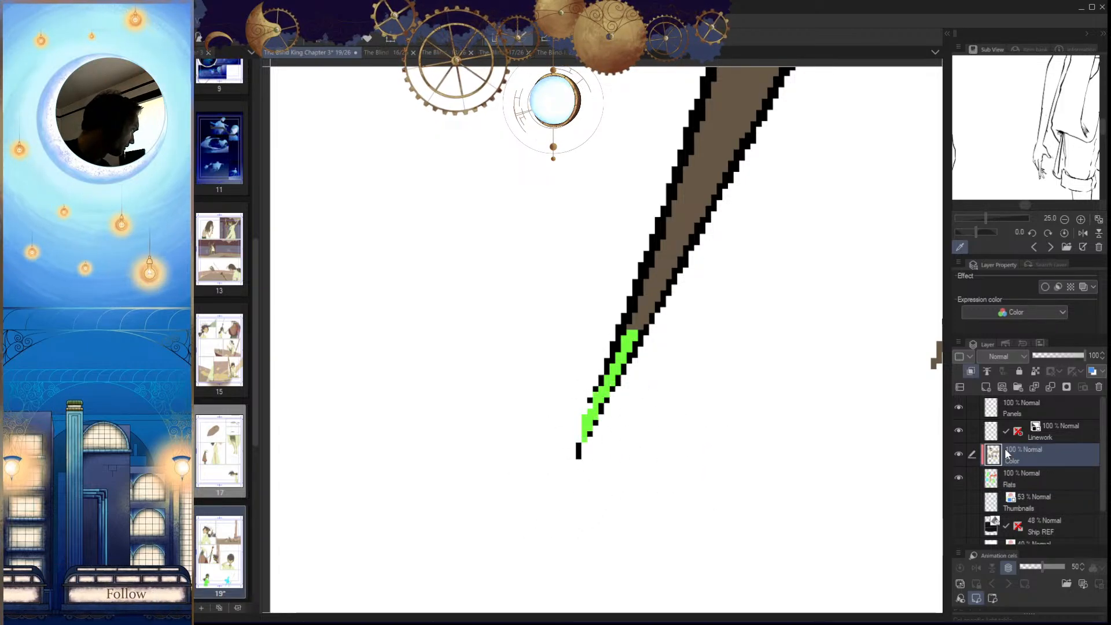
pyautogui.moveTo(650, 302); pyautogui.dragTo(545, 547)
pyautogui.scroll(-10, 667, 449)
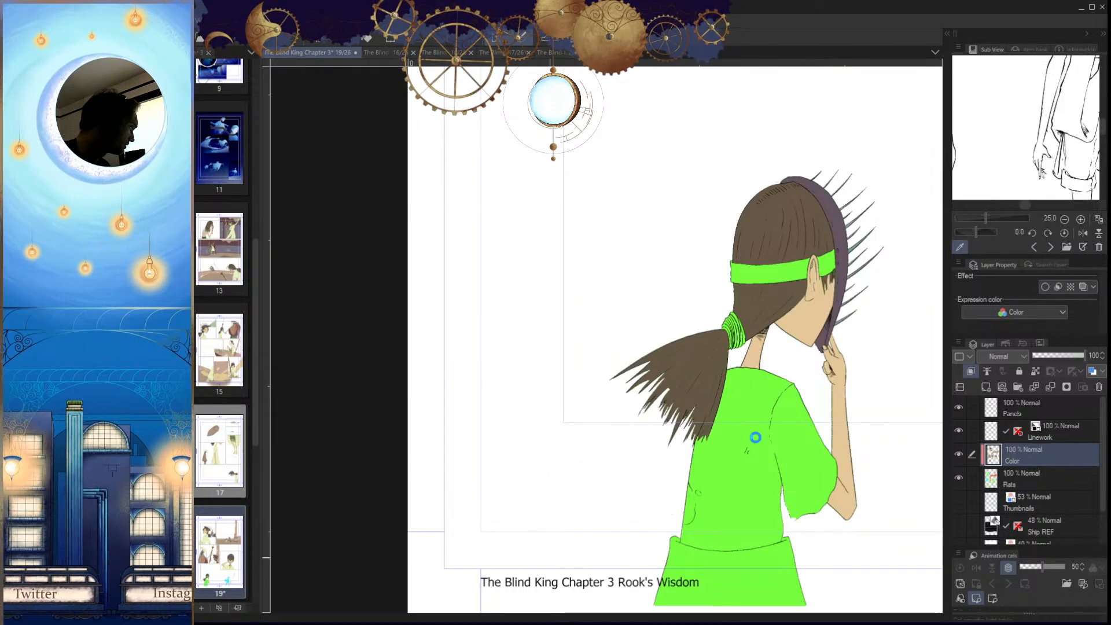
pyautogui.moveTo(715, 445); pyautogui.dragTo(581, 520)
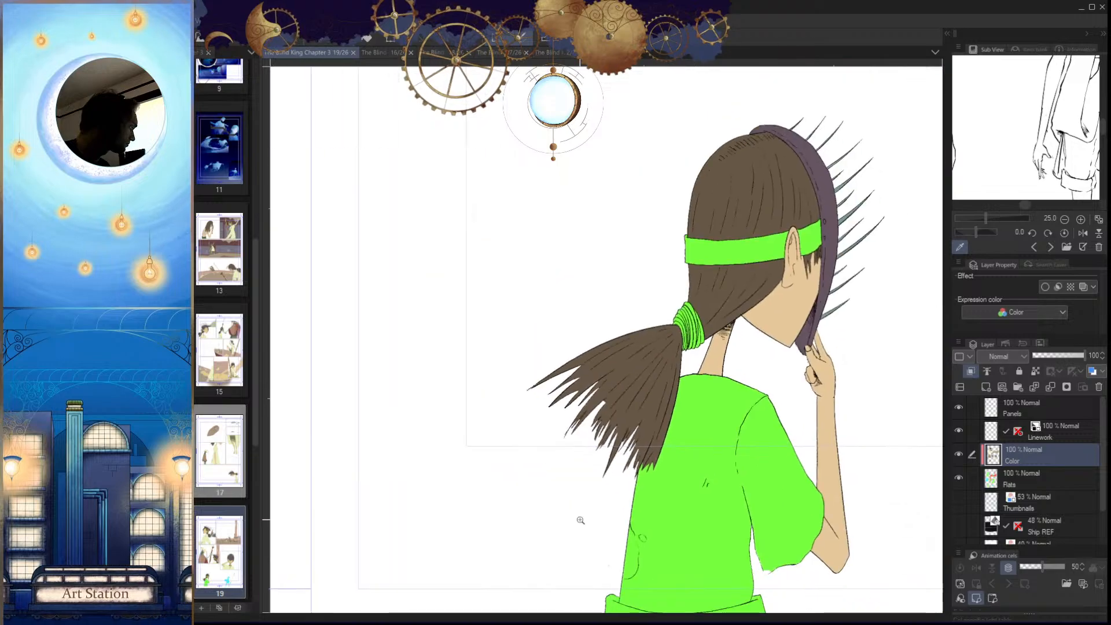
# Step: On the Flats layer, paint green into the blunt white gap between the ponytail's outer strands
pyautogui.moveTo(602, 398); pyautogui.dragTo(693, 395)
pyautogui.moveTo(557, 554); pyautogui.dragTo(514, 485)
pyautogui.moveTo(746, 487); pyautogui.dragTo(842, 393)
pyautogui.moveTo(658, 384); pyautogui.dragTo(691, 421)
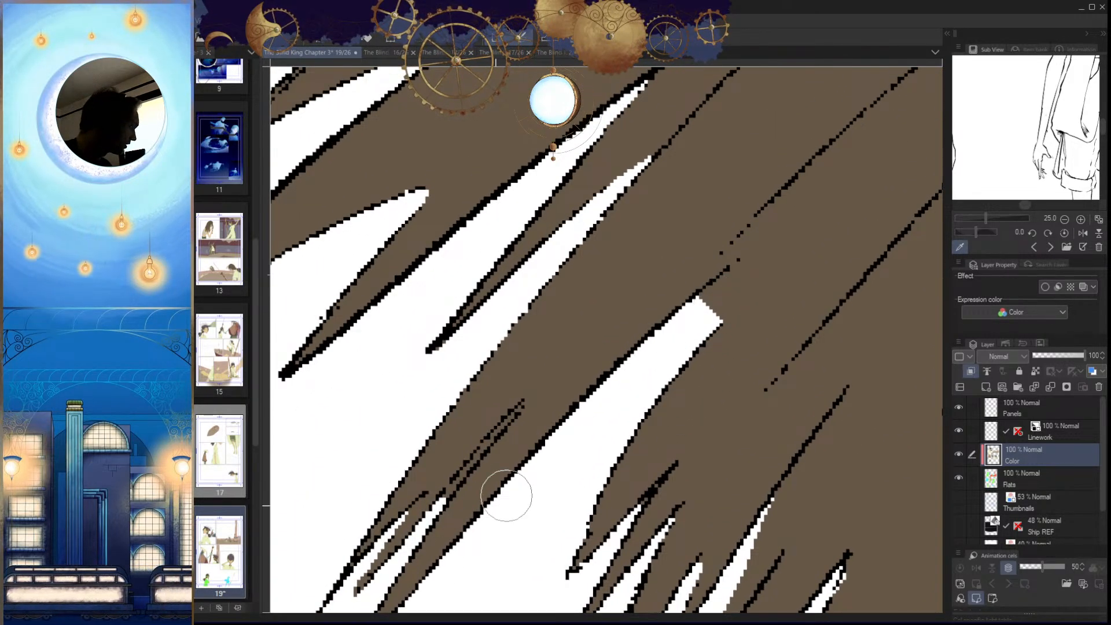
pyautogui.click(1053, 485)
pyautogui.moveTo(731, 291); pyautogui.dragTo(556, 452)
pyautogui.hotkey('ctrl', 'z')
pyautogui.moveTo(713, 296); pyautogui.dragTo(570, 473)
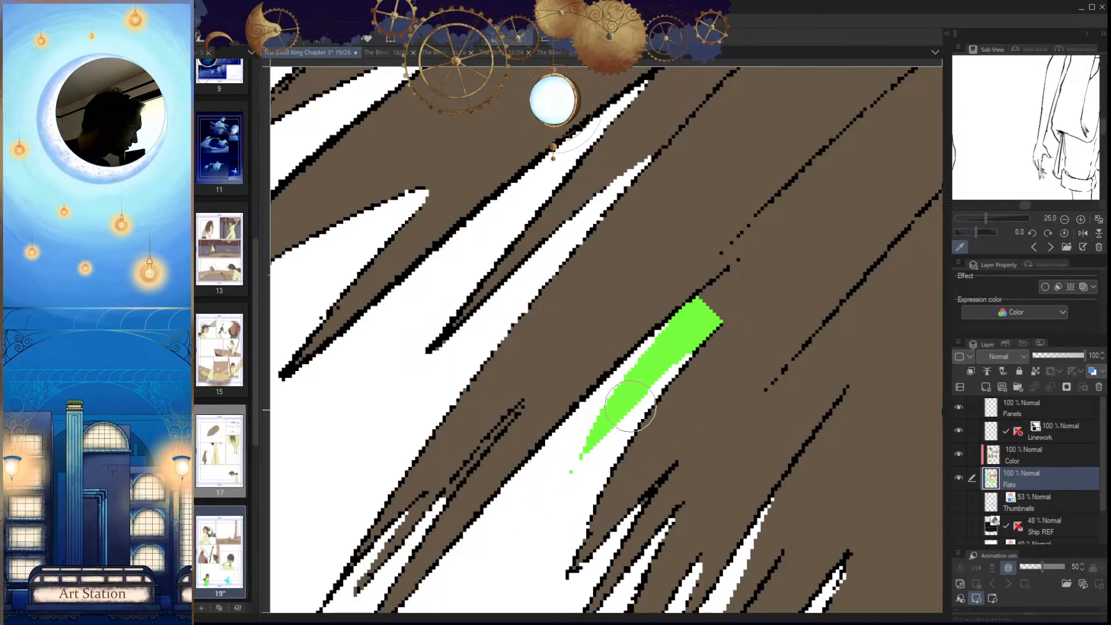
pyautogui.moveTo(699, 461)
pyautogui.mouseDown()
pyautogui.moveTo(651, 461)
pyautogui.moveTo(706, 472)
pyautogui.mouseUp()
pyautogui.click(624, 496)
pyautogui.moveTo(716, 530); pyautogui.dragTo(548, 519)
# Step: Paint dark brown over the green gap patch on the Color layer and save the page
pyautogui.click(1050, 460)
pyautogui.scroll(1, 676, 430)
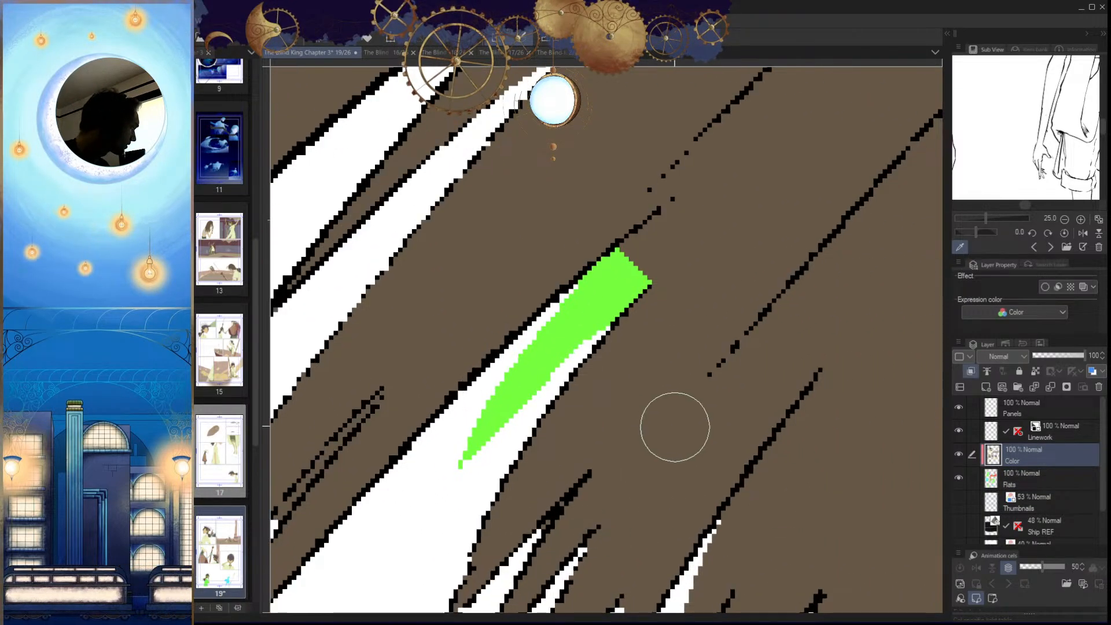
pyautogui.moveTo(660, 275); pyautogui.dragTo(400, 582)
pyautogui.moveTo(595, 282); pyautogui.dragTo(437, 524)
pyautogui.moveTo(684, 463); pyautogui.dragTo(657, 566)
pyautogui.press('h')
pyautogui.press('h')
pyautogui.click(662, 416)
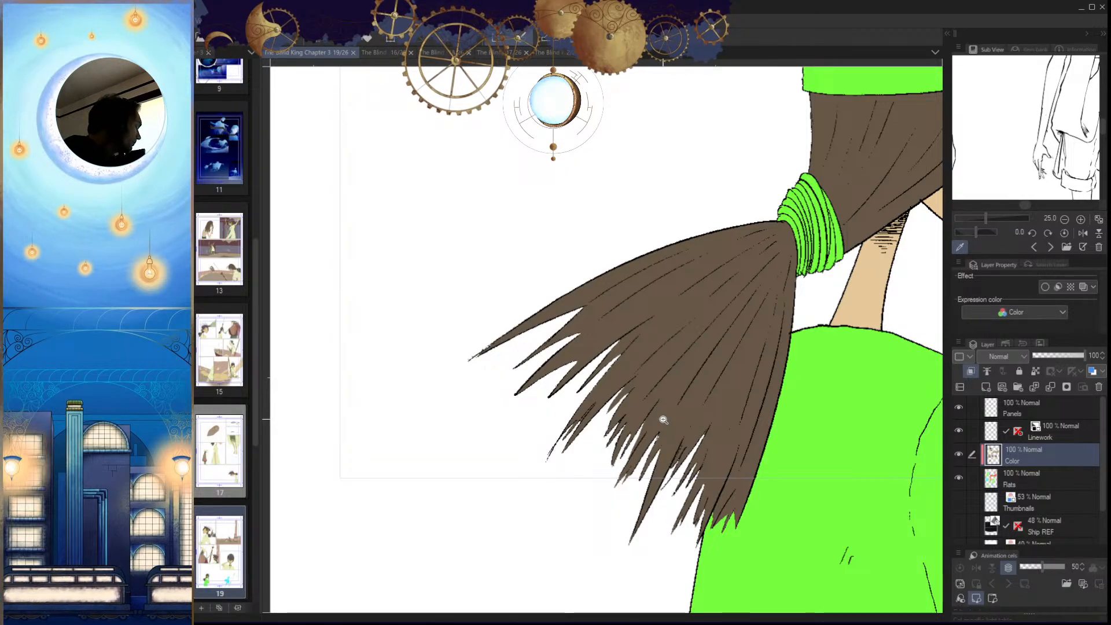
# Step: Check the hair tie's color on page 16, return to page 19 and color the green ponytail tie orange
pyautogui.scroll(-5, 735, 481)
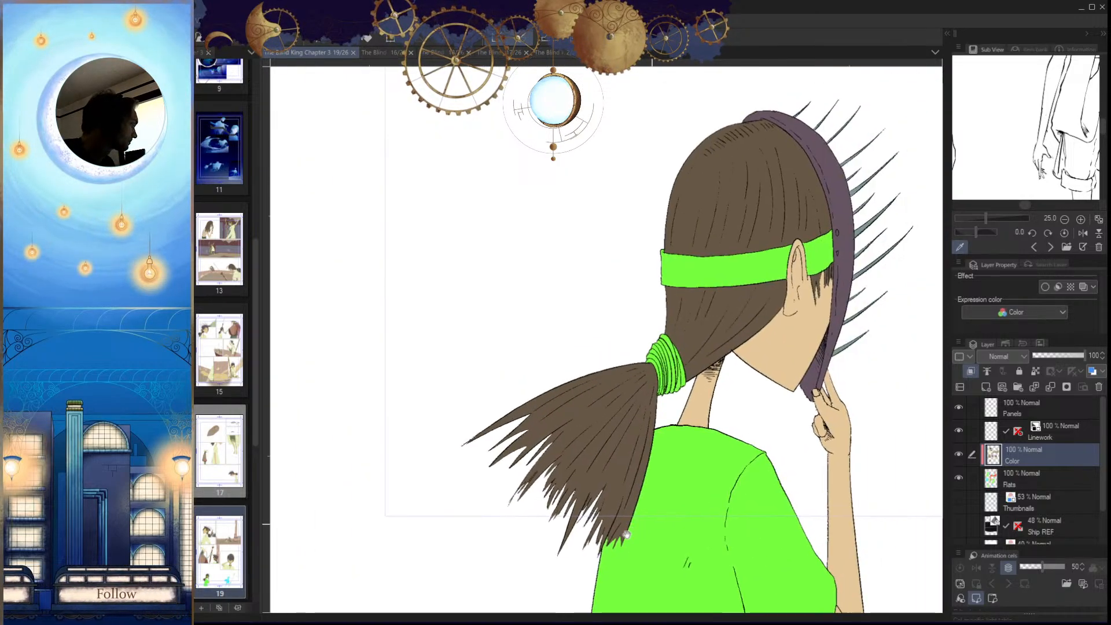
pyautogui.click(402, 52)
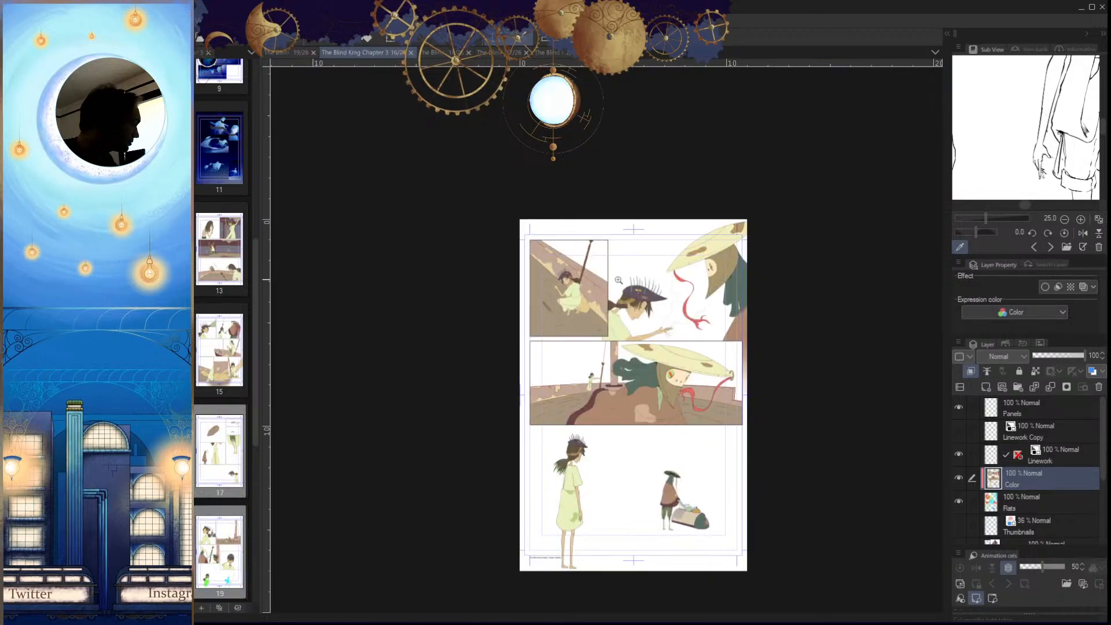
pyautogui.scroll(5, 581, 283)
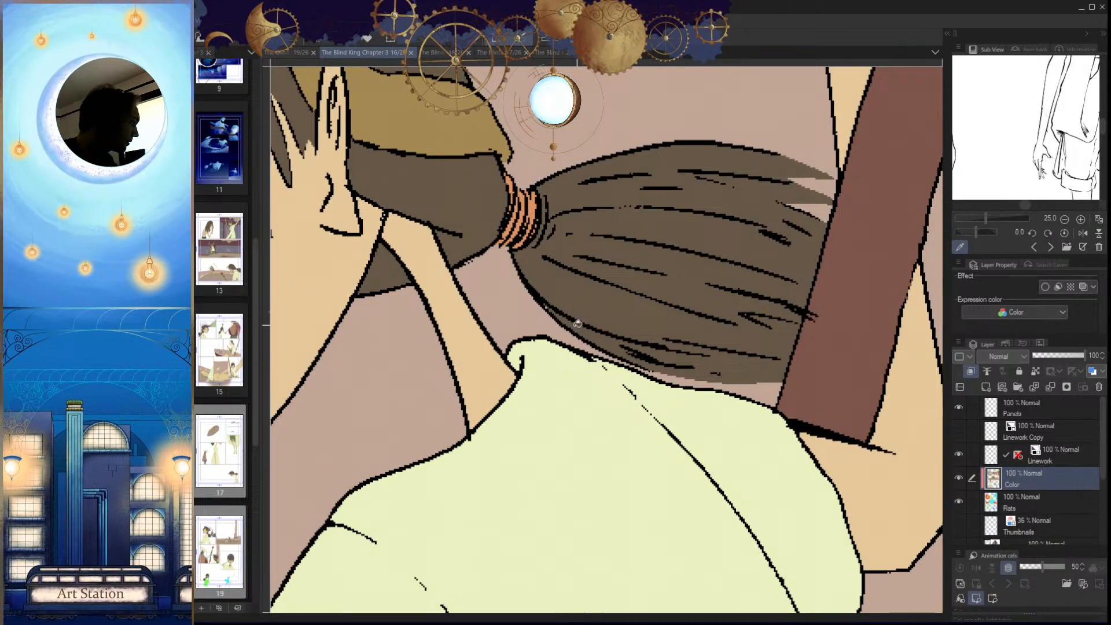
pyautogui.click(292, 52)
pyautogui.scroll(6, 635, 473)
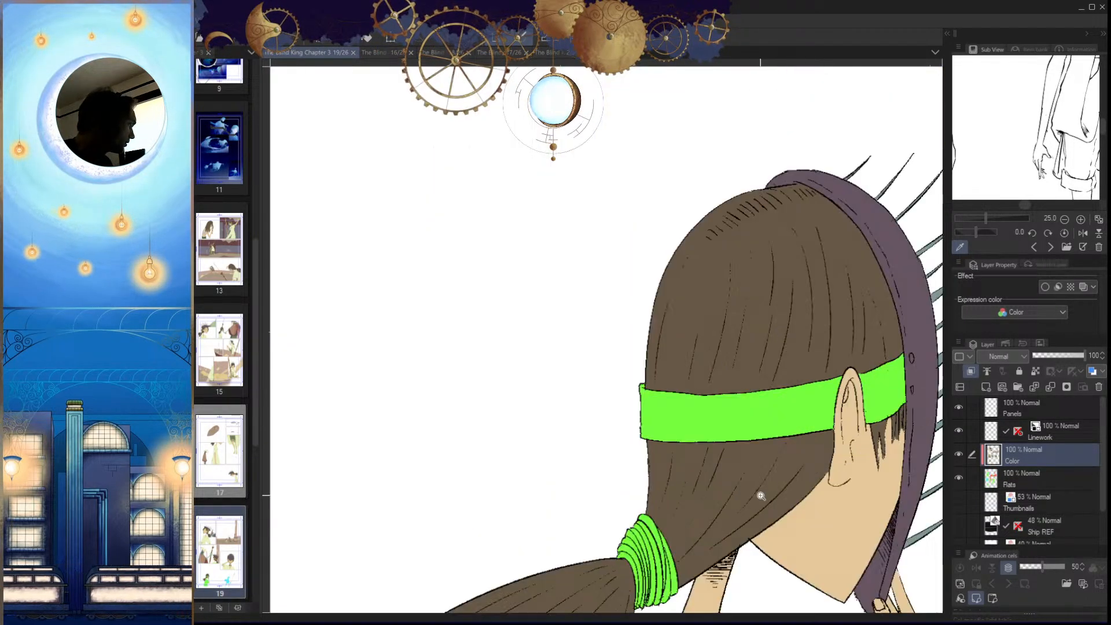
pyautogui.moveTo(671, 347)
pyautogui.mouseDown()
pyautogui.moveTo(471, 377)
pyautogui.moveTo(621, 519)
pyautogui.moveTo(678, 370)
pyautogui.moveTo(671, 351)
pyautogui.mouseUp()
pyautogui.click(609, 399)
pyautogui.hotkey('ctrl', 'd')
pyautogui.moveTo(694, 444); pyautogui.dragTo(660, 464)
pyautogui.moveTo(889, 403); pyautogui.dragTo(714, 516)
pyautogui.moveTo(712, 520); pyautogui.dragTo(654, 529)
pyautogui.moveTo(820, 420); pyautogui.dragTo(753, 485)
pyautogui.moveTo(691, 355); pyautogui.dragTo(656, 340)
pyautogui.moveTo(647, 470); pyautogui.dragTo(699, 371)
pyautogui.moveTo(686, 379); pyautogui.dragTo(733, 382)
pyautogui.moveTo(750, 477); pyautogui.dragTo(770, 478)
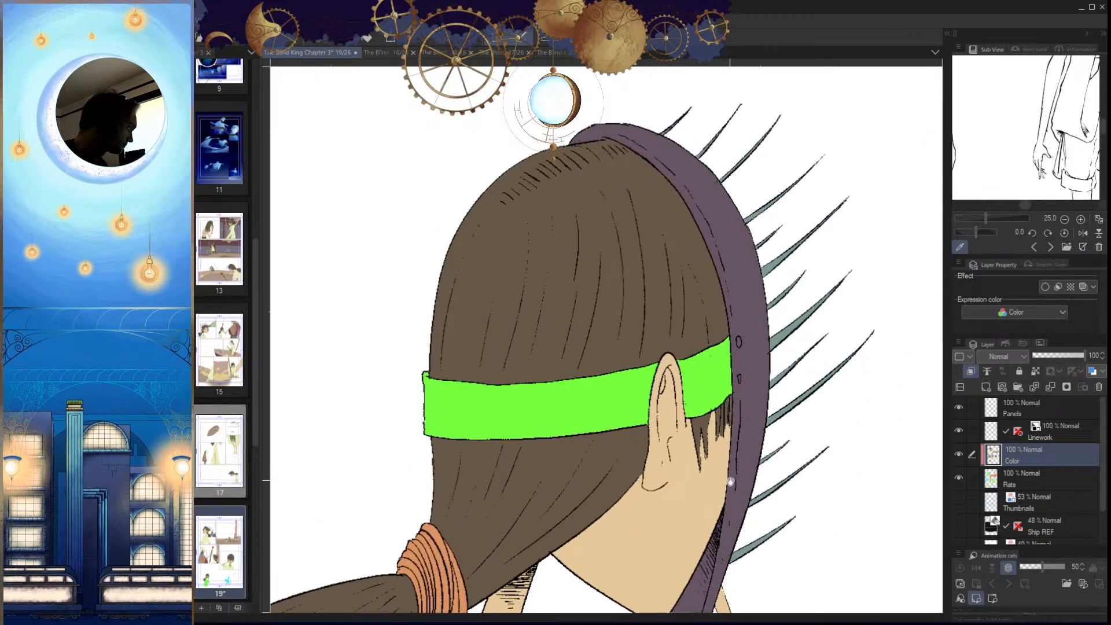
# Step: Outline the green headband with a polygonal selection, fill both sides of the ear with ochre, and clear the selection
pyautogui.moveTo(667, 482); pyautogui.dragTo(695, 485)
pyautogui.click(627, 307)
pyautogui.click(503, 309)
pyautogui.click(423, 363)
pyautogui.click(406, 470)
pyautogui.click(492, 497)
pyautogui.click(599, 497)
pyautogui.click(699, 475)
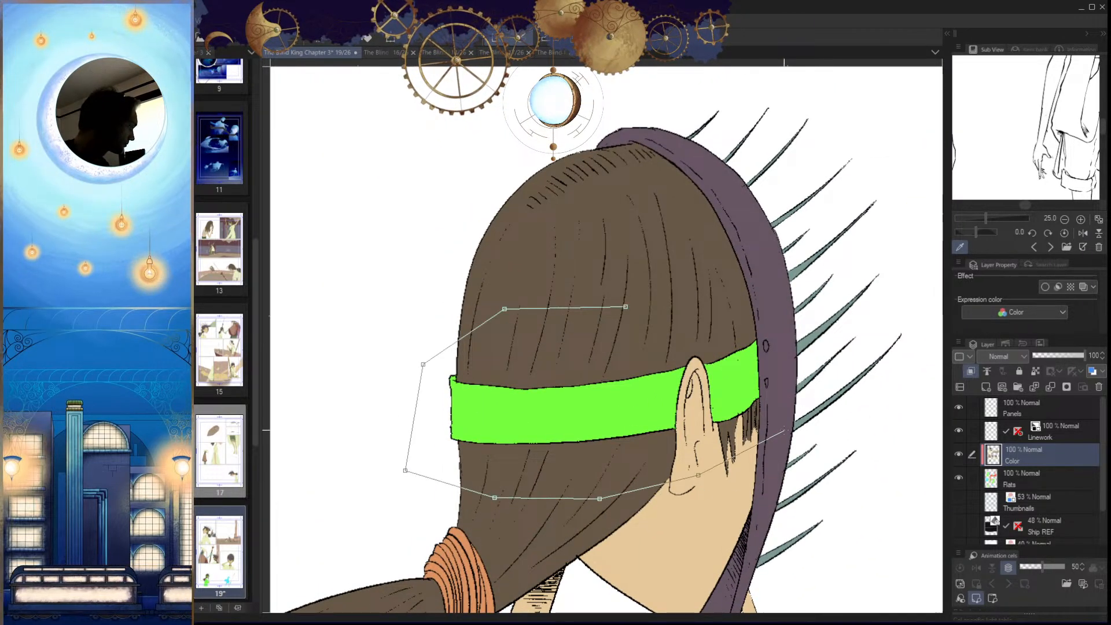
pyautogui.click(627, 307)
pyautogui.click(630, 403)
pyautogui.click(730, 387)
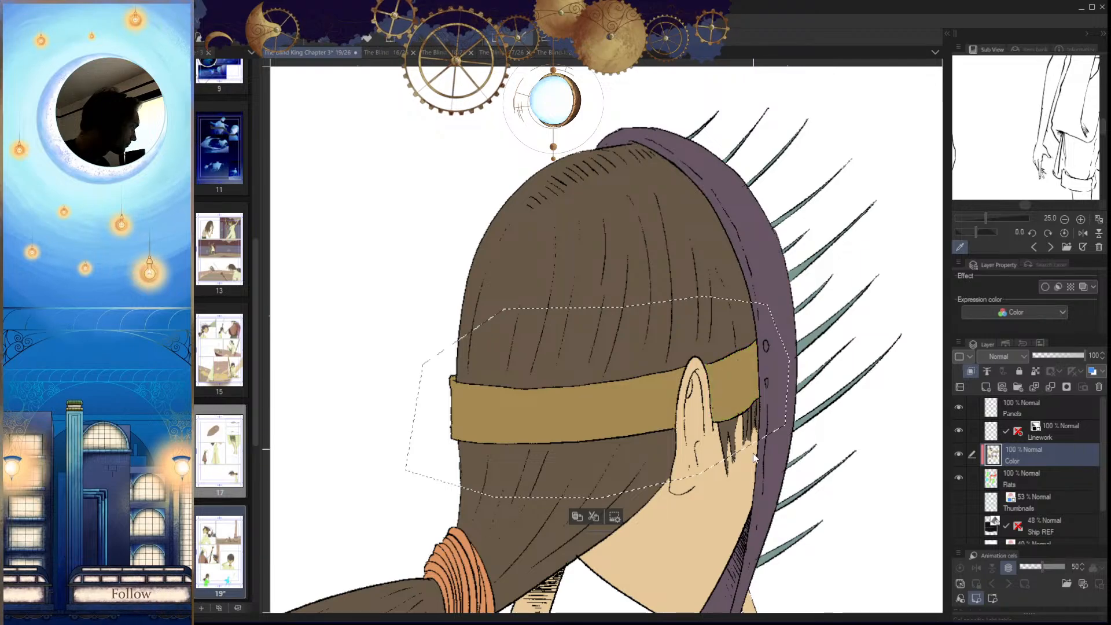
pyautogui.hotkey('ctrl', 'd')
pyautogui.moveTo(753, 447); pyautogui.dragTo(689, 448)
pyautogui.moveTo(757, 581); pyautogui.dragTo(665, 520)
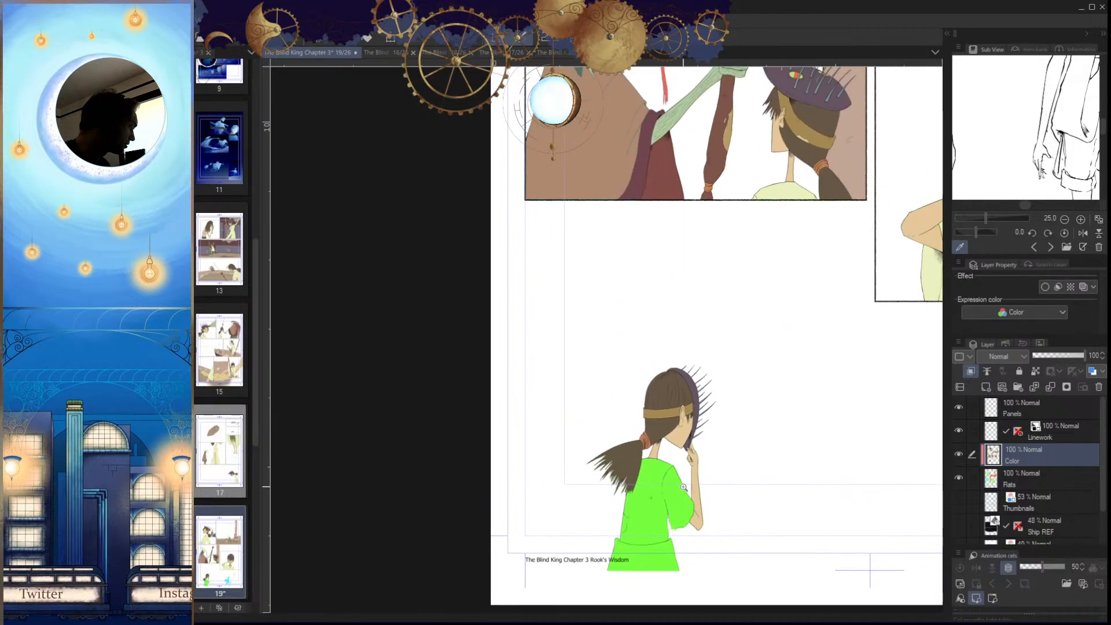
# Step: Enclose the back-view figure's bright green dress in a polygonal selection on the Color layer
pyautogui.moveTo(781, 258); pyautogui.dragTo(757, 389)
pyautogui.moveTo(761, 329); pyautogui.dragTo(810, 325)
pyautogui.moveTo(698, 514); pyautogui.dragTo(716, 360)
pyautogui.moveTo(747, 391); pyautogui.dragTo(781, 417)
pyautogui.moveTo(674, 329); pyautogui.dragTo(636, 293)
pyautogui.click(626, 294)
pyautogui.click(532, 319)
pyautogui.click(473, 461)
pyautogui.click(464, 508)
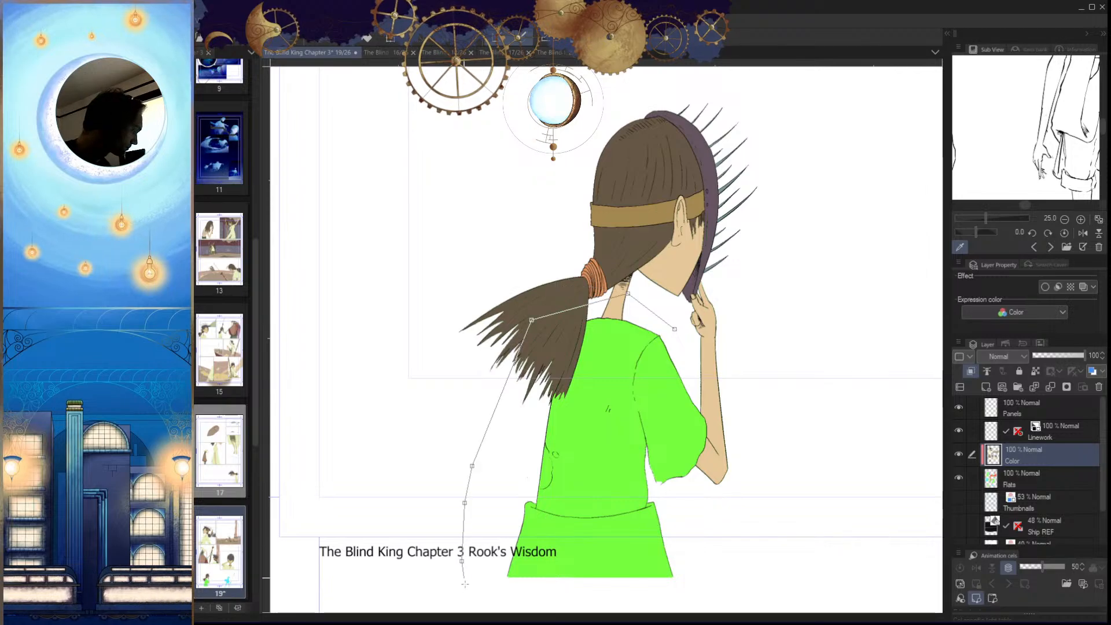
pyautogui.doubleClick(462, 557)
pyautogui.click(561, 611)
pyautogui.click(614, 597)
pyautogui.moveTo(685, 526); pyautogui.dragTo(692, 431)
pyautogui.click(568, 516)
pyautogui.click(682, 216)
pyautogui.click(599, 189)
pyautogui.click(532, 253)
pyautogui.click(479, 417)
pyautogui.click(478, 505)
pyautogui.click(565, 534)
pyautogui.click(678, 526)
pyautogui.click(725, 493)
pyautogui.click(733, 395)
pyautogui.click(703, 245)
pyautogui.click(683, 217)
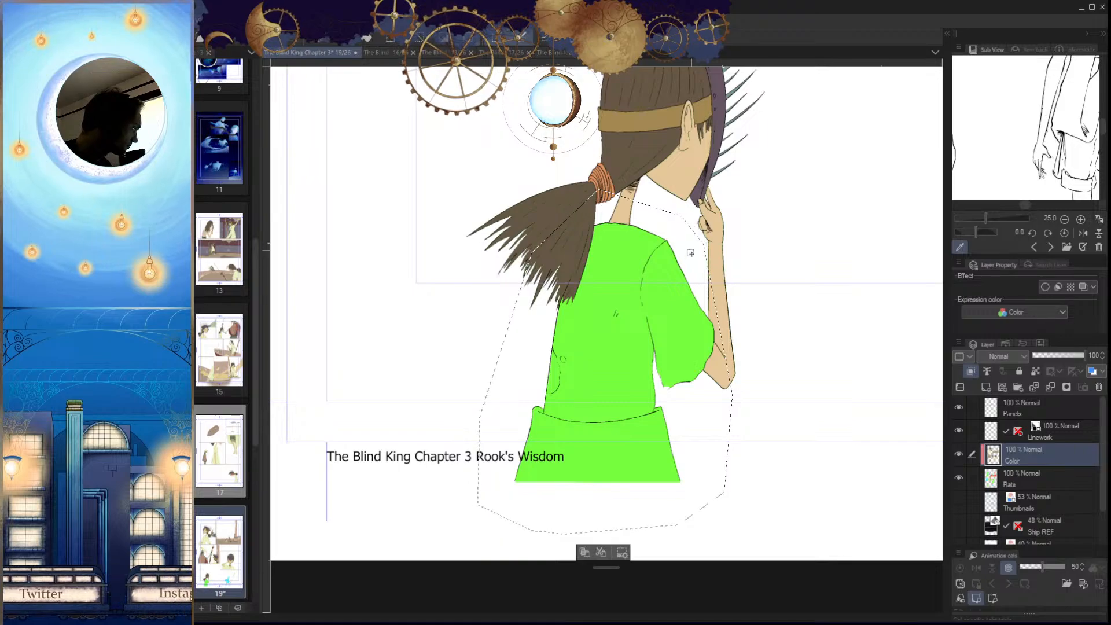
# Step: Fill the selected dress areas with pale yellow-green and clear the selection
pyautogui.press('g')
pyautogui.click(687, 353)
pyautogui.hotkey('ctrl', 'd')
# Step: Look over page 19, check the dress's green patches on page 16, and return to page 19
pyautogui.moveTo(697, 410); pyautogui.dragTo(662, 499)
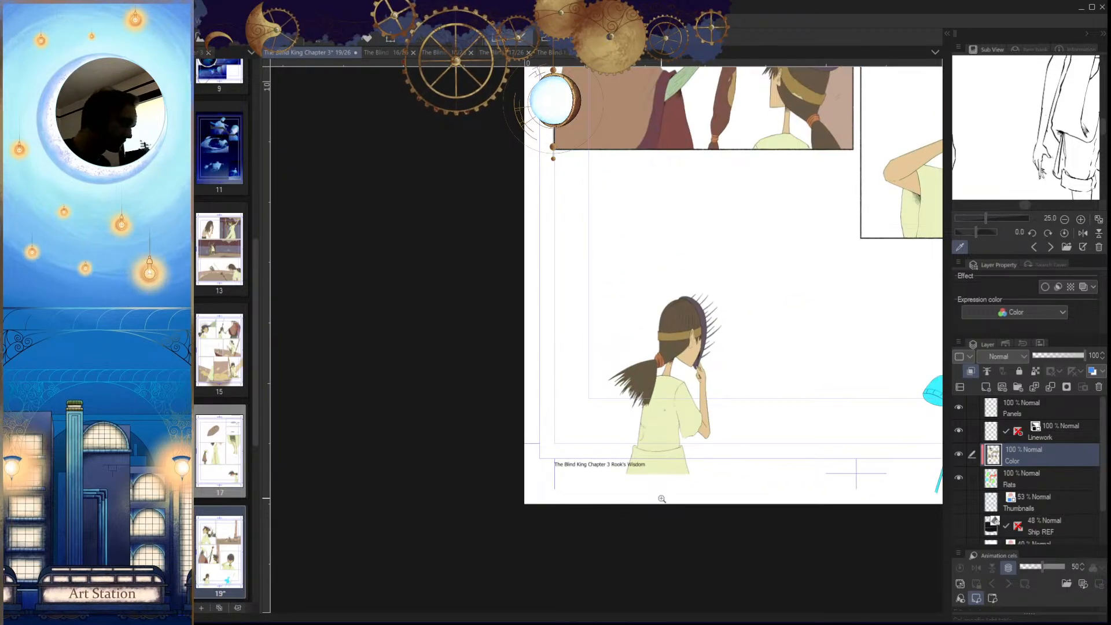
pyautogui.moveTo(770, 414); pyautogui.dragTo(623, 515)
pyautogui.moveTo(683, 495); pyautogui.dragTo(604, 511)
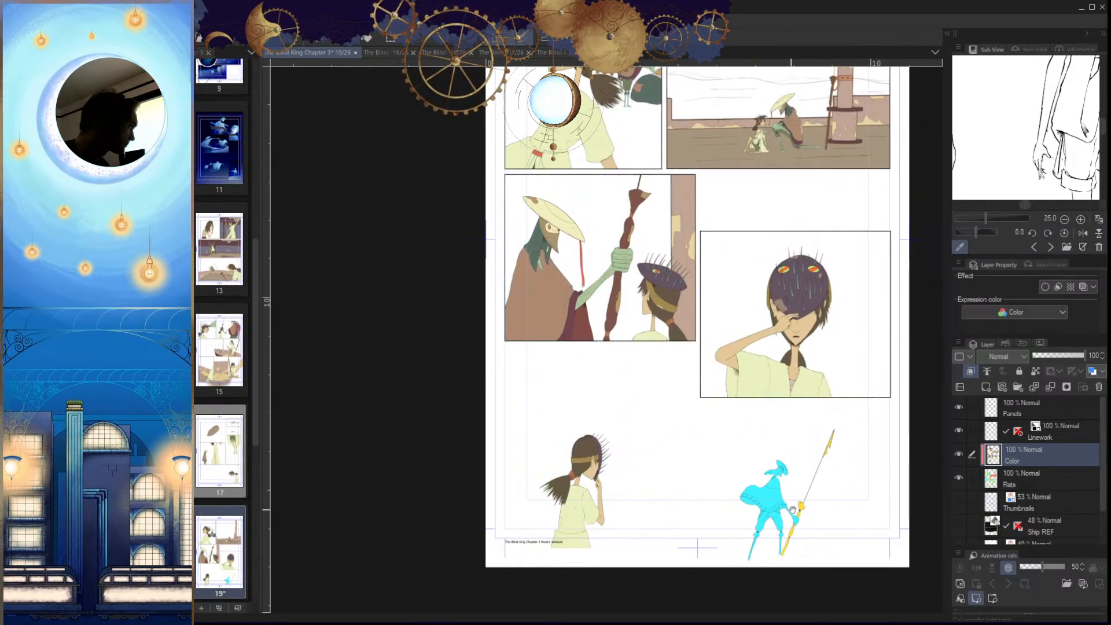
pyautogui.moveTo(758, 470); pyautogui.dragTo(735, 568)
pyautogui.moveTo(731, 504); pyautogui.dragTo(734, 564)
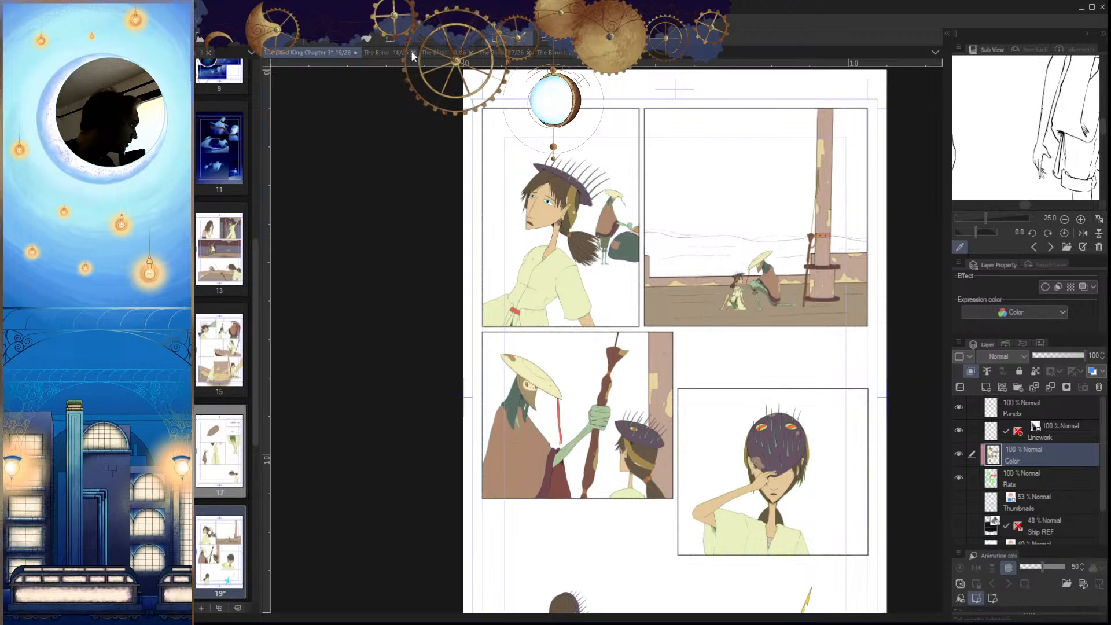
pyautogui.click(385, 52)
pyautogui.moveTo(662, 369); pyautogui.dragTo(572, 385)
pyautogui.moveTo(564, 330); pyautogui.dragTo(497, 347)
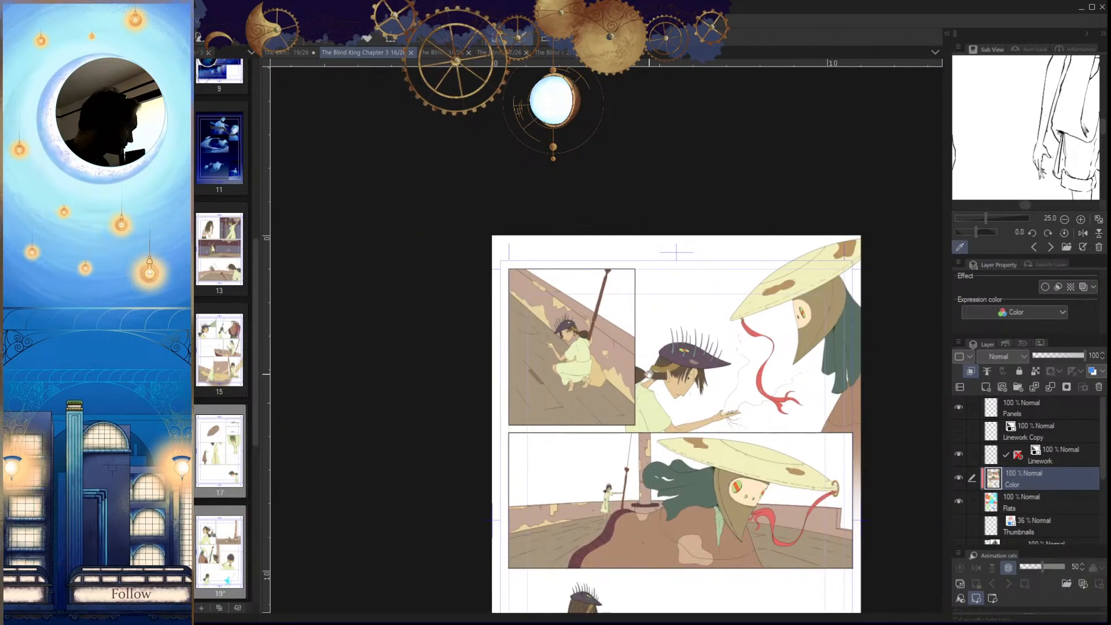
pyautogui.moveTo(779, 488); pyautogui.dragTo(764, 345)
pyautogui.moveTo(565, 557); pyautogui.dragTo(642, 547)
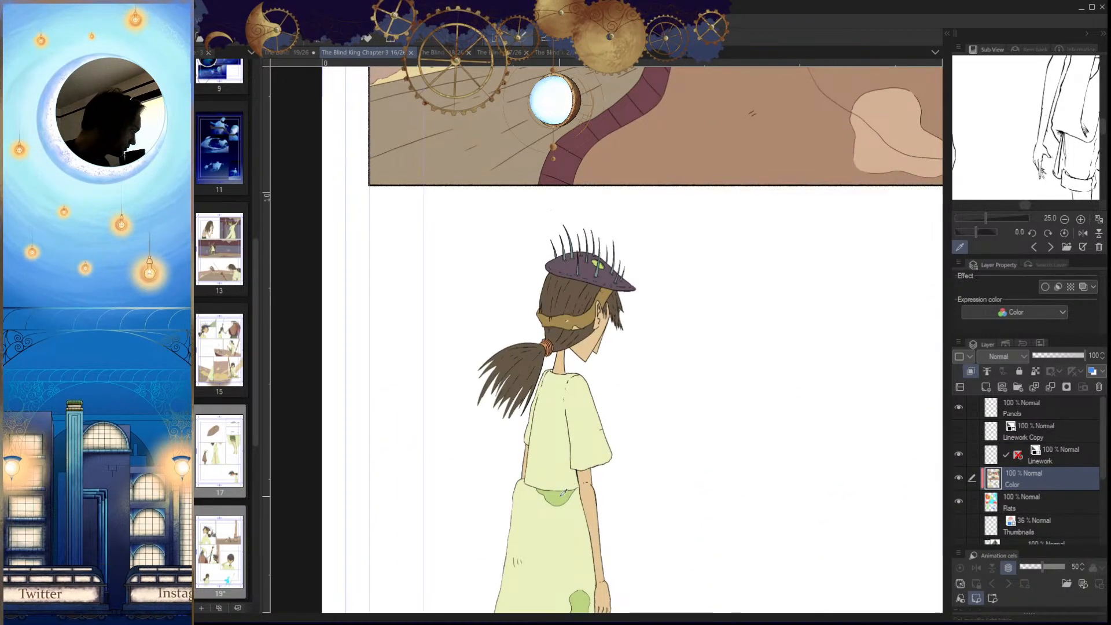
pyautogui.click(290, 53)
# Step: Trace darker green along the broken upper outline of the underarm patch on the first panel's dress
pyautogui.moveTo(550, 295); pyautogui.dragTo(655, 362)
pyautogui.moveTo(584, 333); pyautogui.dragTo(659, 331)
pyautogui.moveTo(634, 285); pyautogui.dragTo(662, 272)
pyautogui.moveTo(668, 233)
pyautogui.mouseDown()
pyautogui.moveTo(543, 339)
pyautogui.moveTo(636, 287)
pyautogui.moveTo(626, 267)
pyautogui.mouseUp()
pyautogui.moveTo(441, 404); pyautogui.dragTo(416, 421)
pyautogui.moveTo(630, 255)
pyautogui.mouseDown()
pyautogui.moveTo(689, 261)
pyautogui.moveTo(715, 289)
pyautogui.moveTo(651, 260)
pyautogui.moveTo(719, 271)
pyautogui.mouseUp()
pyautogui.hotkey('ctrl', 'z')
pyautogui.hotkey('ctrl', 'z')
pyautogui.moveTo(626, 267)
pyautogui.mouseDown()
pyautogui.moveTo(666, 263)
pyautogui.moveTo(742, 284)
pyautogui.moveTo(727, 287)
pyautogui.moveTo(694, 261)
pyautogui.moveTo(752, 287)
pyautogui.moveTo(755, 302)
pyautogui.moveTo(698, 260)
pyautogui.moveTo(738, 277)
pyautogui.mouseUp()
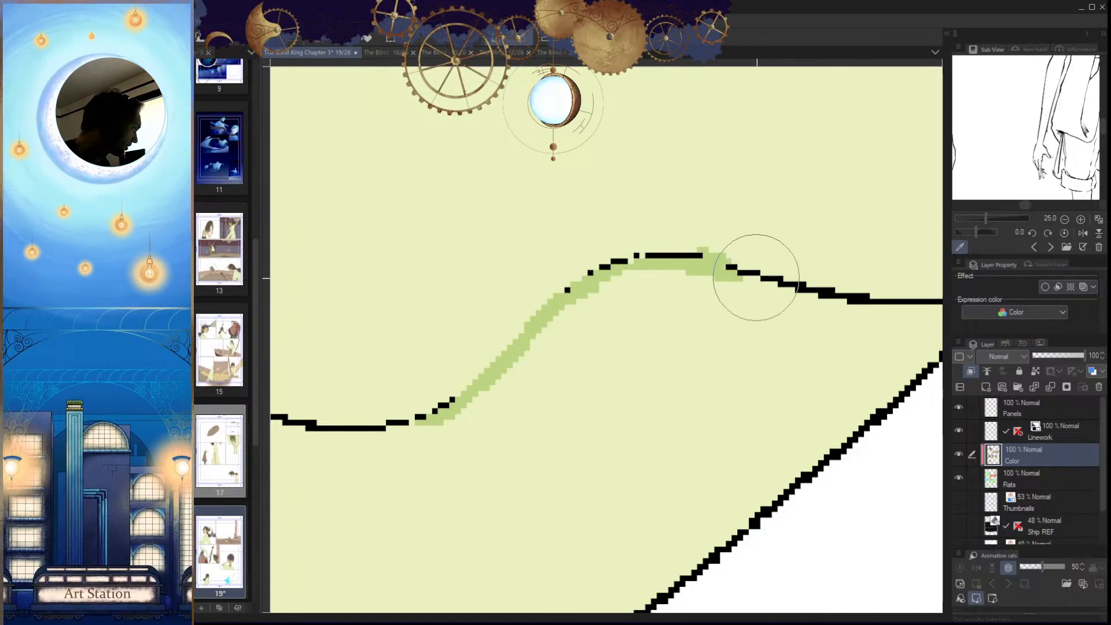
pyautogui.moveTo(647, 259); pyautogui.dragTo(702, 264)
pyautogui.moveTo(749, 323); pyautogui.dragTo(660, 303)
pyautogui.moveTo(799, 324); pyautogui.dragTo(759, 362)
pyautogui.moveTo(573, 396); pyautogui.dragTo(654, 298)
pyautogui.moveTo(503, 359); pyautogui.dragTo(538, 357)
pyautogui.moveTo(508, 303); pyautogui.dragTo(511, 426)
# Step: Mirror the canvas and trace darker green along the broken side outline of the underarm patch
pyautogui.press('h')
pyautogui.moveTo(620, 474); pyautogui.dragTo(543, 433)
pyautogui.moveTo(631, 346); pyautogui.dragTo(652, 345)
pyautogui.hotkey('ctrl', 'z')
pyautogui.moveTo(628, 252)
pyautogui.mouseDown()
pyautogui.moveTo(635, 285)
pyautogui.moveTo(591, 417)
pyautogui.mouseUp()
pyautogui.hotkey('ctrl', 'z')
pyautogui.moveTo(632, 299); pyautogui.dragTo(651, 299)
pyautogui.moveTo(627, 230)
pyautogui.mouseDown()
pyautogui.moveTo(630, 310)
pyautogui.moveTo(609, 427)
pyautogui.mouseUp()
pyautogui.moveTo(644, 325)
pyautogui.mouseDown()
pyautogui.moveTo(622, 427)
pyautogui.moveTo(636, 375)
pyautogui.moveTo(550, 471)
pyautogui.mouseUp()
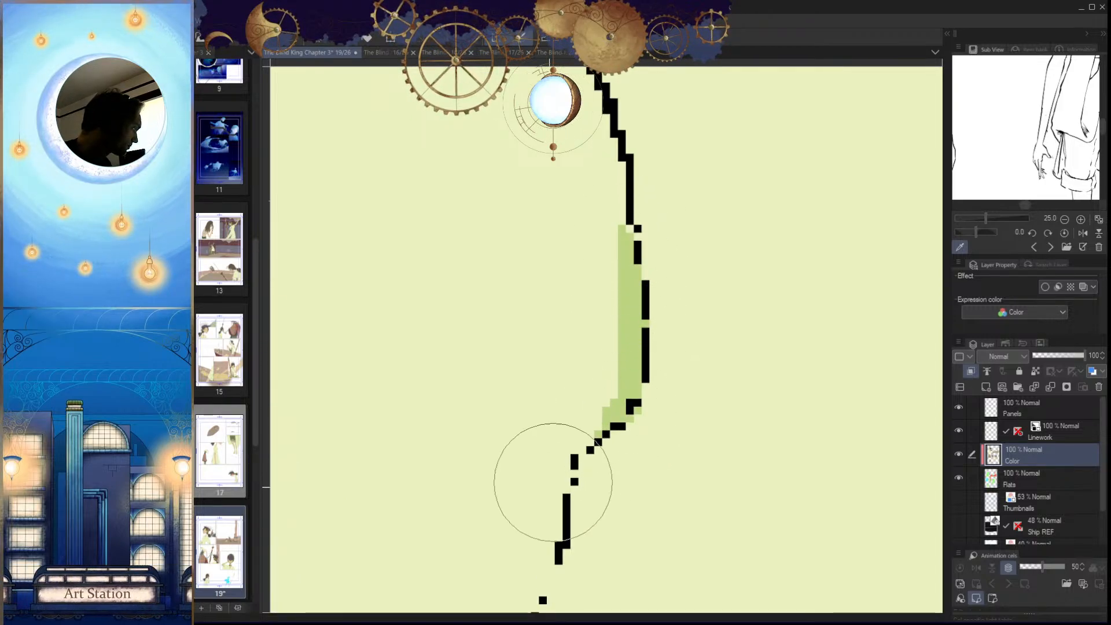
pyautogui.moveTo(636, 233); pyautogui.dragTo(644, 220)
pyautogui.moveTo(637, 341)
pyautogui.mouseDown()
pyautogui.moveTo(664, 321)
pyautogui.moveTo(637, 307)
pyautogui.moveTo(594, 442)
pyautogui.moveTo(596, 425)
pyautogui.mouseUp()
pyautogui.moveTo(587, 475); pyautogui.dragTo(617, 385)
pyautogui.moveTo(628, 336)
pyautogui.mouseDown()
pyautogui.moveTo(611, 378)
pyautogui.moveTo(530, 445)
pyautogui.moveTo(565, 425)
pyautogui.moveTo(456, 449)
pyautogui.mouseUp()
pyautogui.moveTo(564, 452); pyautogui.dragTo(481, 489)
# Step: Fill the interior of the underarm patch on the first panel's dress with darker green
pyautogui.press('g')
pyautogui.click(560, 439)
pyautogui.hotkey('ctrl', 'z')
pyautogui.click(533, 430)
pyautogui.hotkey('ctrl', 'z')
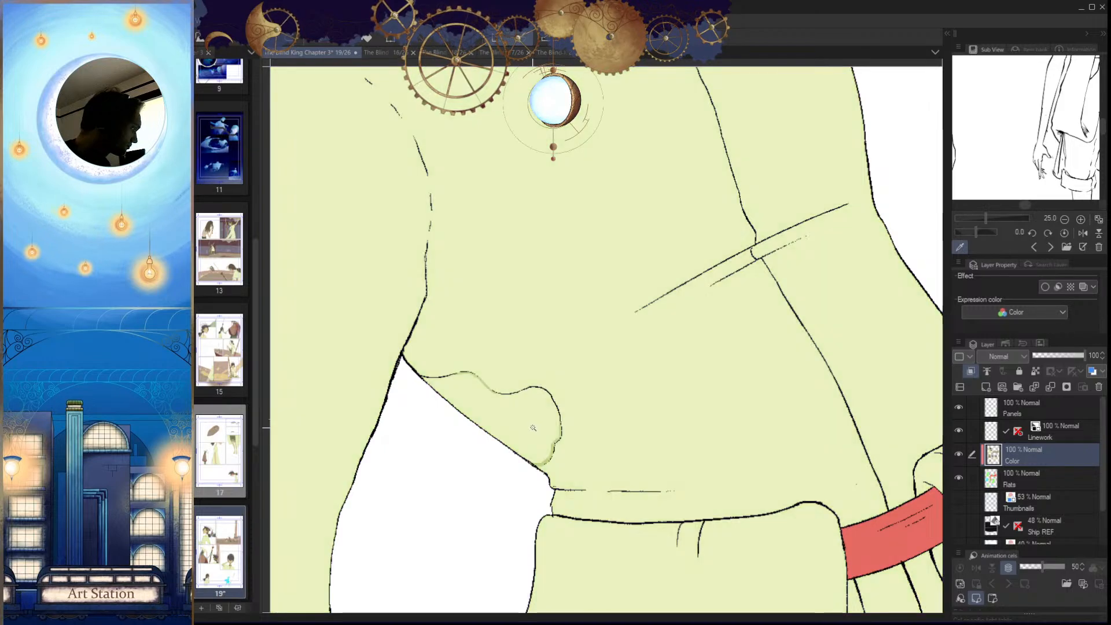
pyautogui.click(531, 429)
pyautogui.scroll(-5, 538, 506)
pyautogui.moveTo(693, 525); pyautogui.dragTo(691, 525)
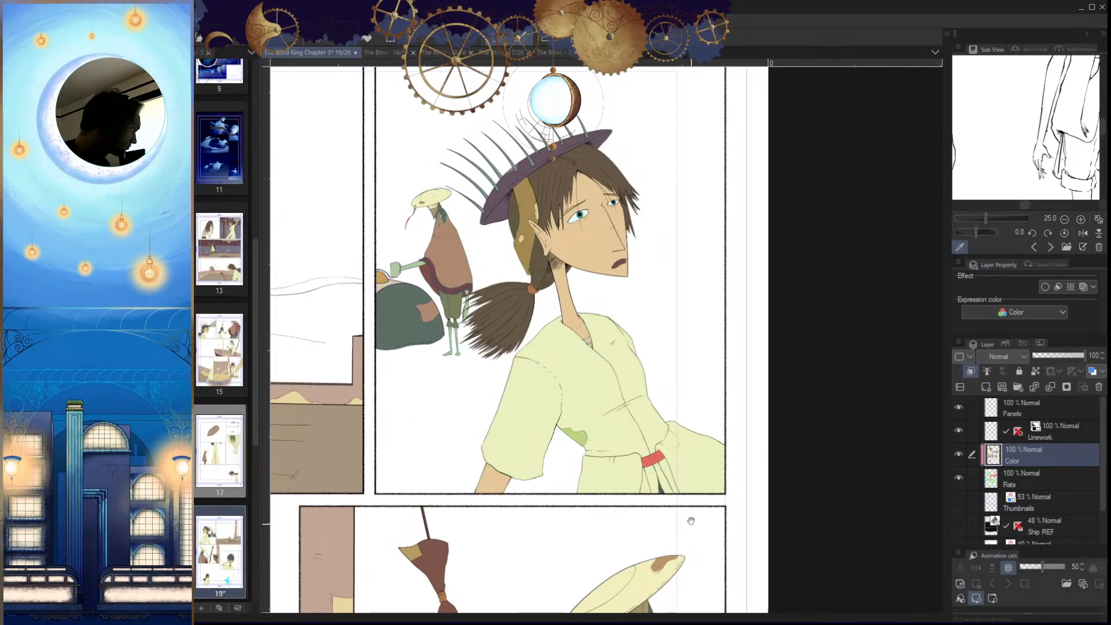
# Step: Trace darker green along the upper curve of the dotted patch beside the red belt
pyautogui.press('h')
pyautogui.moveTo(536, 452); pyautogui.dragTo(656, 413)
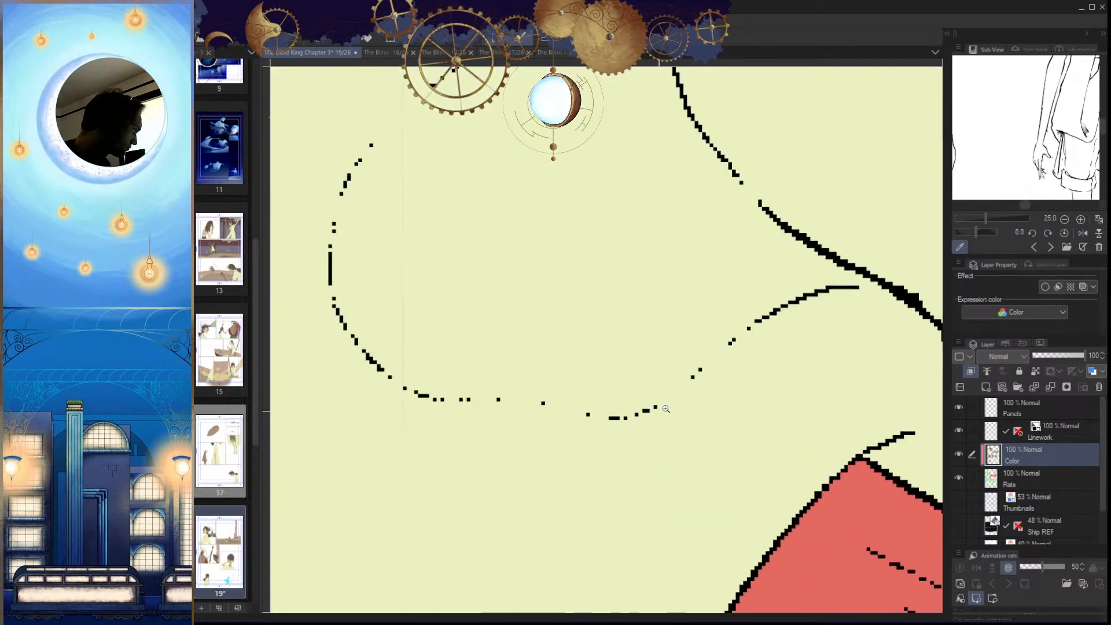
pyautogui.moveTo(748, 319); pyautogui.dragTo(623, 405)
pyautogui.scroll(3, 662, 411)
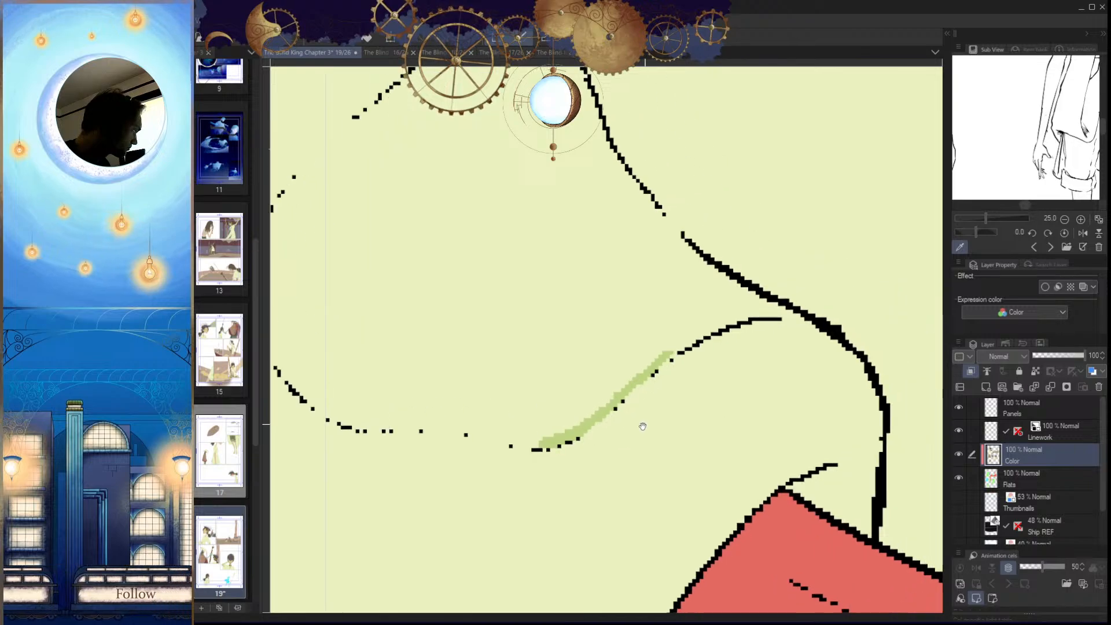
pyautogui.moveTo(661, 366)
pyautogui.mouseDown()
pyautogui.moveTo(732, 313)
pyautogui.moveTo(813, 290)
pyautogui.moveTo(855, 303)
pyautogui.mouseUp()
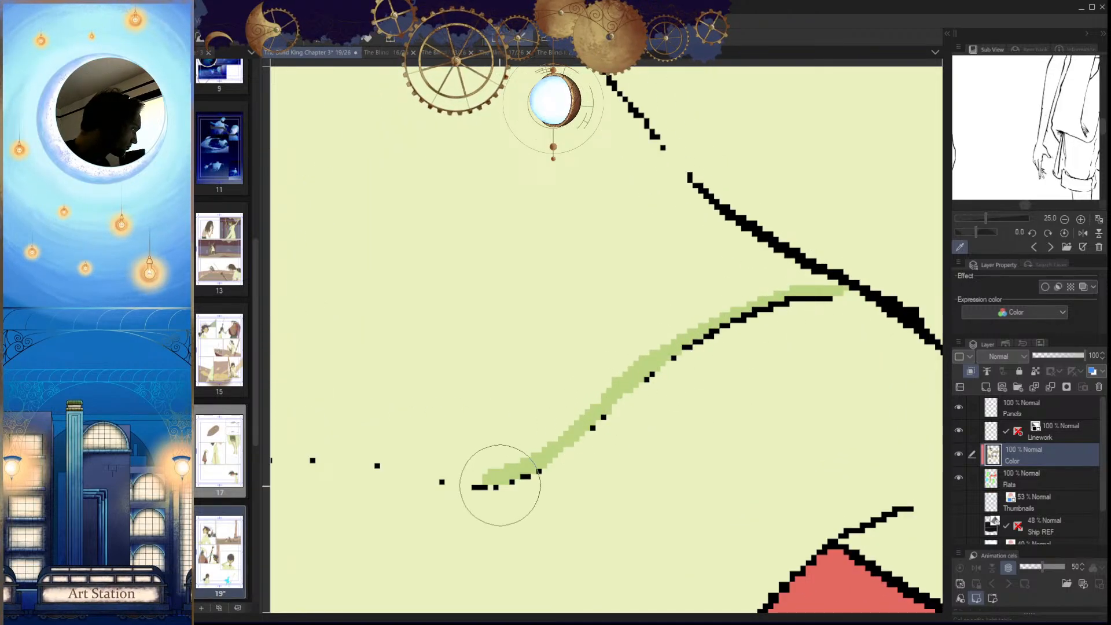
# Step: Continue the darker green border along the far side of the dotted patch near the belt
pyautogui.scroll(-5, 499, 479)
pyautogui.press('h')
pyautogui.press('h')
pyautogui.scroll(5, 625, 179)
pyautogui.moveTo(634, 173); pyautogui.dragTo(478, 283)
pyautogui.moveTo(473, 332); pyautogui.dragTo(560, 313)
pyautogui.hotkey('ctrl', 'z')
pyautogui.moveTo(718, 160)
pyautogui.mouseDown()
pyautogui.moveTo(598, 232)
pyautogui.moveTo(557, 291)
pyautogui.moveTo(615, 218)
pyautogui.moveTo(572, 318)
pyautogui.moveTo(628, 217)
pyautogui.moveTo(557, 279)
pyautogui.mouseUp()
pyautogui.scroll(-1, 572, 318)
pyautogui.scroll(1, 637, 196)
pyautogui.moveTo(539, 305)
pyautogui.mouseDown()
pyautogui.moveTo(619, 248)
pyautogui.moveTo(531, 315)
pyautogui.moveTo(488, 369)
pyautogui.moveTo(461, 461)
pyautogui.moveTo(461, 543)
pyautogui.moveTo(501, 570)
pyautogui.mouseUp()
pyautogui.moveTo(540, 584); pyautogui.dragTo(550, 398)
# Step: Close the remaining gaps in the darker green border of the patch beside the red belt
pyautogui.press('h')
pyautogui.moveTo(653, 416); pyautogui.dragTo(619, 408)
pyautogui.keyDown('ctrl'); pyautogui.click(688, 358); pyautogui.keyUp('ctrl')
pyautogui.moveTo(692, 314)
pyautogui.mouseDown()
pyautogui.moveTo(689, 342)
pyautogui.moveTo(632, 416)
pyautogui.mouseUp()
pyautogui.moveTo(680, 359); pyautogui.dragTo(721, 313)
pyautogui.moveTo(654, 399); pyautogui.dragTo(695, 358)
pyautogui.moveTo(724, 327); pyautogui.dragTo(590, 373)
pyautogui.moveTo(691, 378)
pyautogui.mouseDown()
pyautogui.moveTo(777, 333)
pyautogui.moveTo(492, 377)
pyautogui.mouseUp()
# Step: Select the interior of the bordered patch beside the belt, fill it with darker green, and clear the selection
pyautogui.press('w')
pyautogui.click(565, 311)
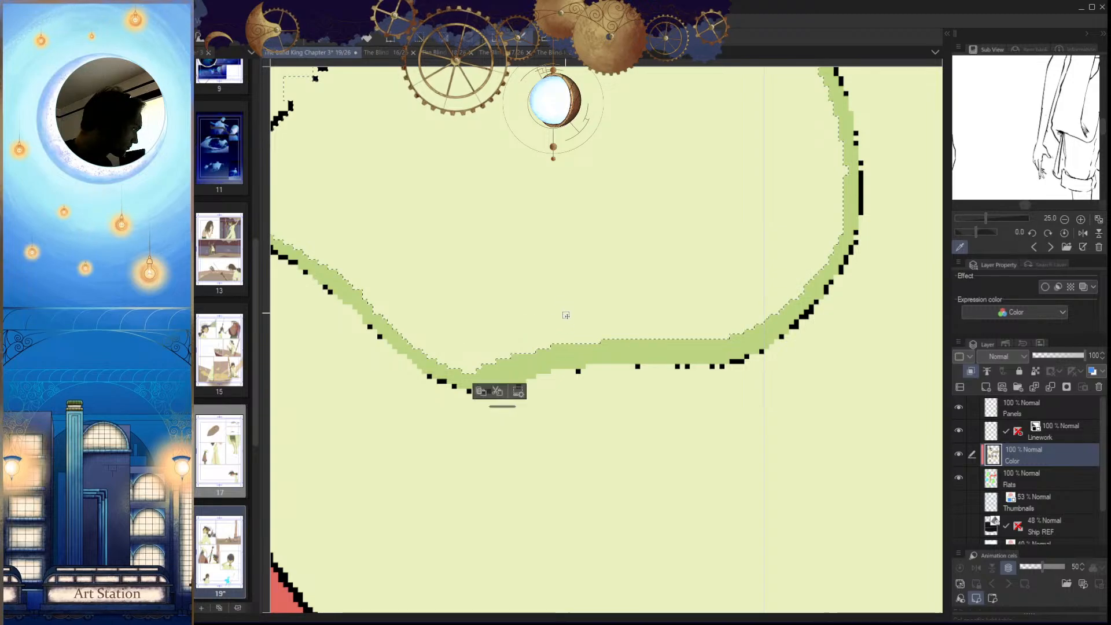
pyautogui.hotkey('alt', 'Delete')
pyautogui.hotkey('ctrl', 'd')
# Step: Color the small oval patch on the back-view figure's dress darker green and clear the selection
pyautogui.moveTo(635, 303); pyautogui.dragTo(539, 399)
pyautogui.moveTo(645, 383); pyautogui.dragTo(602, 457)
pyautogui.press('h')
pyautogui.moveTo(613, 509); pyautogui.dragTo(610, 376)
pyautogui.moveTo(585, 463); pyautogui.dragTo(627, 409)
pyautogui.press('h')
pyautogui.moveTo(597, 280); pyautogui.dragTo(563, 337)
pyautogui.click(553, 293)
pyautogui.hotkey('alt', 'Delete')
pyautogui.hotkey('ctrl', 'd')
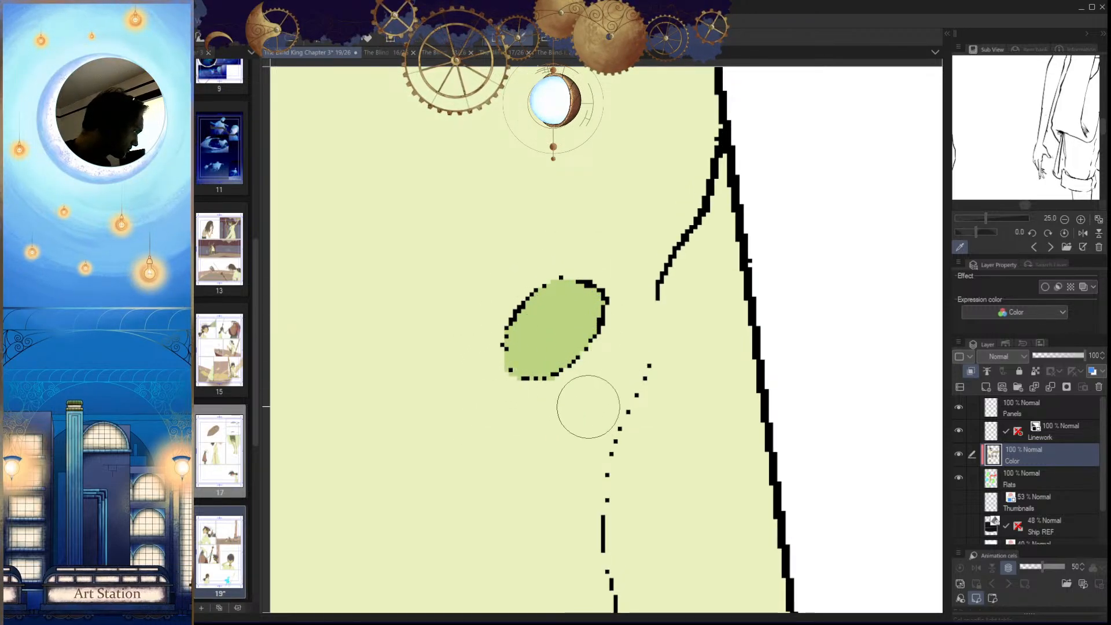
# Step: Trace darker green along the dotted outline of the larger patch at the back-view figure's dress edge
pyautogui.moveTo(625, 415); pyautogui.dragTo(558, 425)
pyautogui.moveTo(621, 467); pyautogui.dragTo(659, 430)
pyautogui.moveTo(632, 425)
pyautogui.mouseDown()
pyautogui.moveTo(579, 399)
pyautogui.moveTo(611, 386)
pyautogui.moveTo(566, 428)
pyautogui.mouseUp()
pyautogui.moveTo(520, 273)
pyautogui.mouseDown()
pyautogui.moveTo(523, 287)
pyautogui.moveTo(514, 249)
pyautogui.mouseUp()
pyautogui.moveTo(509, 209)
pyautogui.mouseDown()
pyautogui.moveTo(471, 422)
pyautogui.moveTo(457, 437)
pyautogui.moveTo(483, 503)
pyautogui.mouseUp()
# Step: Fill the larger edge patch with darker green, clear the selection, touch up its lower edge, and save the page
pyautogui.scroll(-2, 486, 525)
pyautogui.scroll(-2, 486, 525)
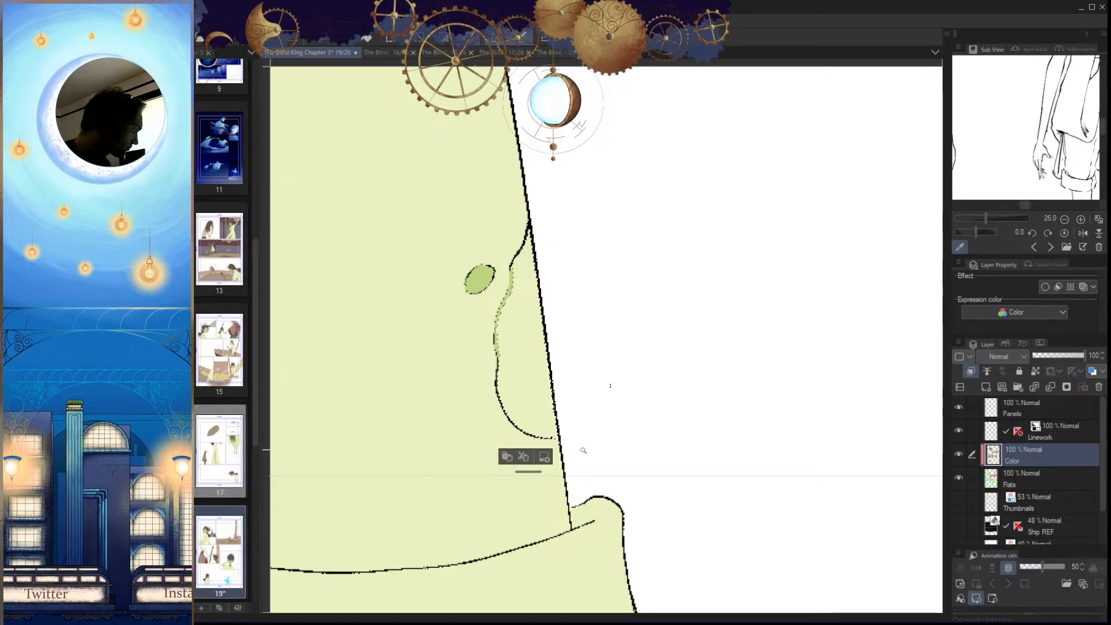
pyautogui.hotkey('alt', 'Delete')
pyautogui.hotkey('ctrl', 'd')
pyautogui.moveTo(547, 436); pyautogui.dragTo(503, 437)
pyautogui.press('h')
pyautogui.moveTo(684, 462); pyautogui.dragTo(625, 463)
pyautogui.moveTo(824, 399); pyautogui.dragTo(692, 445)
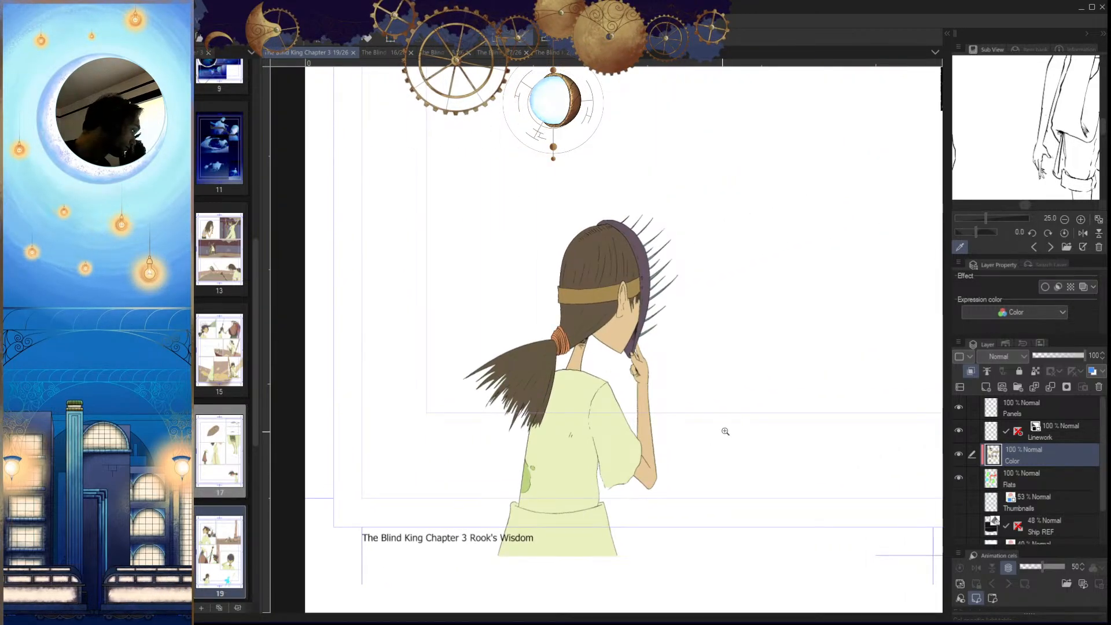
# Step: On the Flats layer, paint pale yellow-green into the blunt white gap at the sleeve's lower tip
pyautogui.click(562, 492)
pyautogui.click(1013, 476)
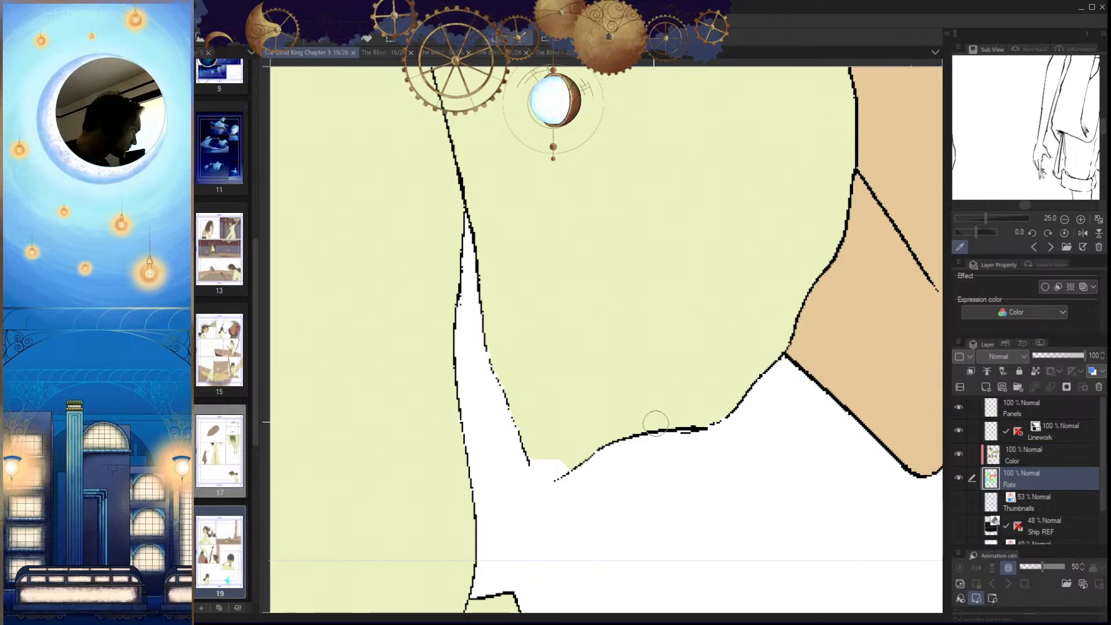
pyautogui.moveTo(585, 457)
pyautogui.mouseDown()
pyautogui.moveTo(613, 459)
pyautogui.moveTo(674, 392)
pyautogui.mouseUp()
pyautogui.moveTo(625, 420)
pyautogui.mouseDown()
pyautogui.moveTo(589, 440)
pyautogui.moveTo(519, 450)
pyautogui.moveTo(555, 434)
pyautogui.moveTo(504, 453)
pyautogui.moveTo(632, 411)
pyautogui.moveTo(541, 422)
pyautogui.mouseUp()
# Step: Clean up the pale yellow-green along the sleeve's inner edge on the Flats layer and save the page
pyautogui.moveTo(504, 363); pyautogui.dragTo(531, 419)
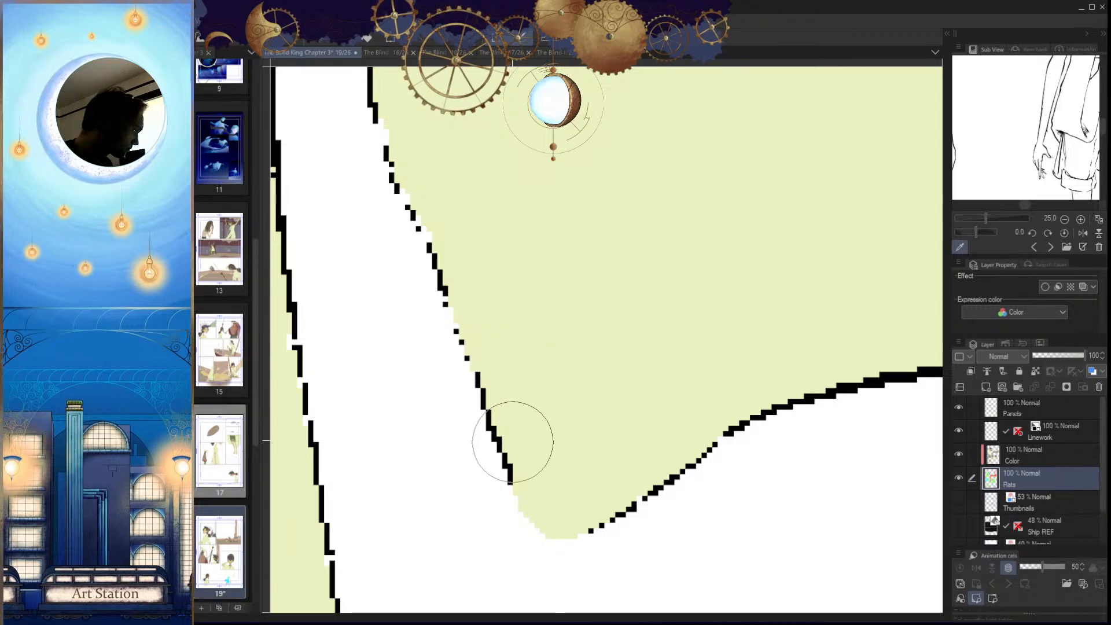
pyautogui.moveTo(466, 300); pyautogui.dragTo(510, 410)
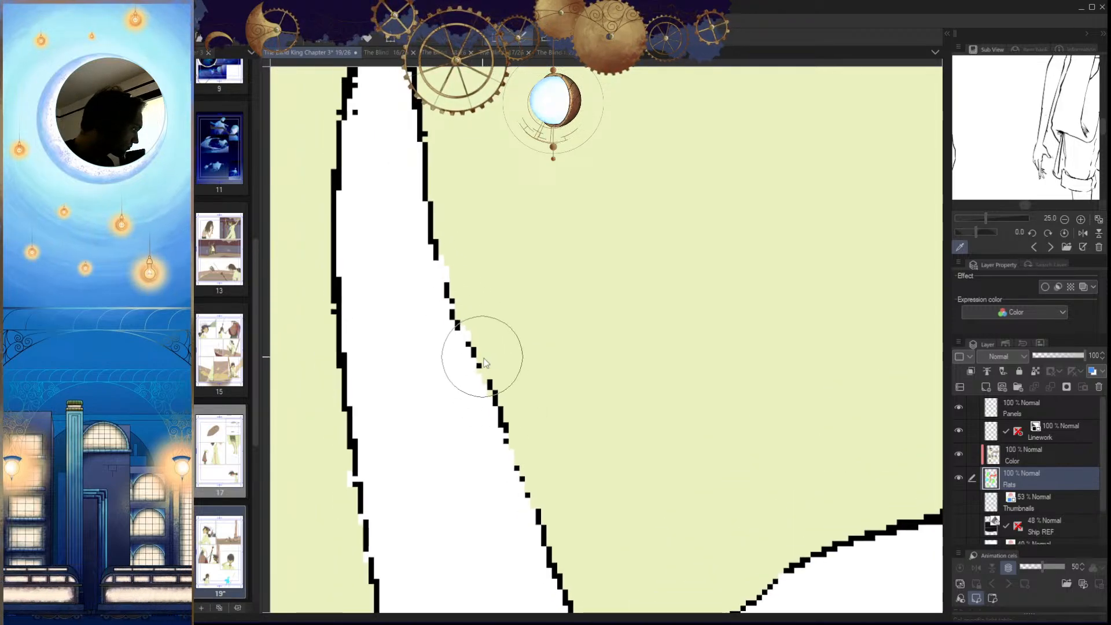
pyautogui.moveTo(477, 325); pyautogui.dragTo(496, 376)
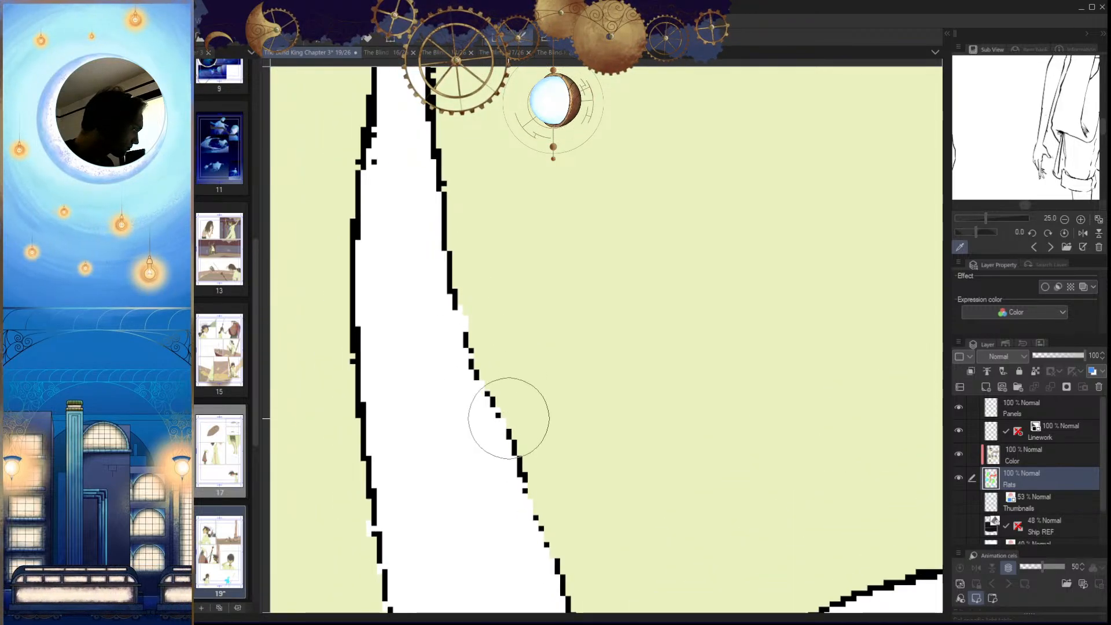
pyautogui.scroll(-3, 503, 506)
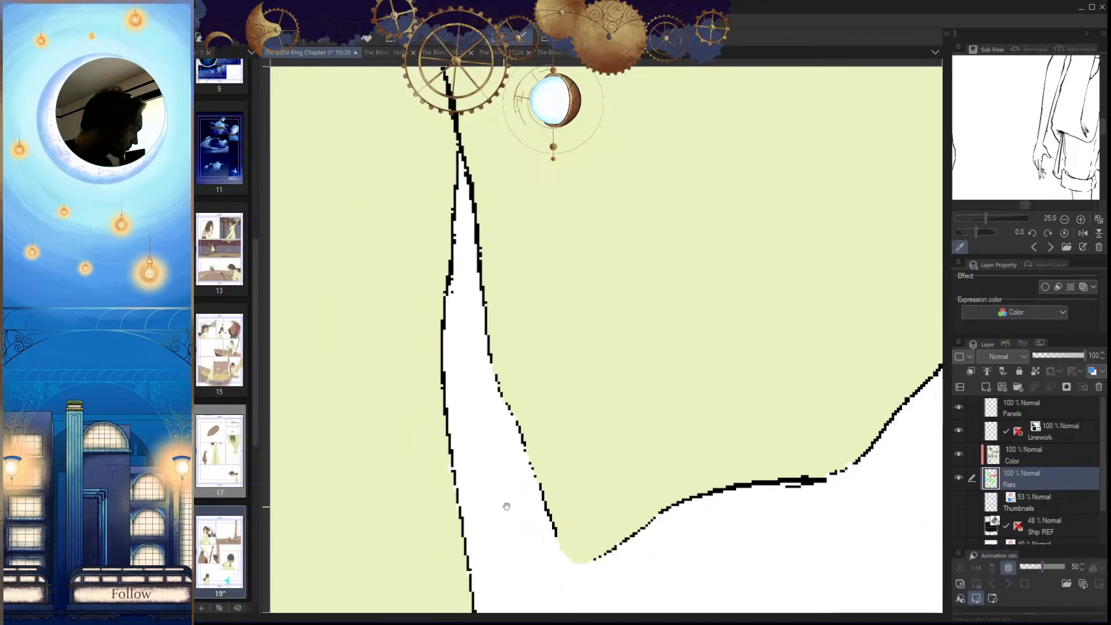
pyautogui.scroll(-2, 644, 367)
pyautogui.scroll(4, 607, 298)
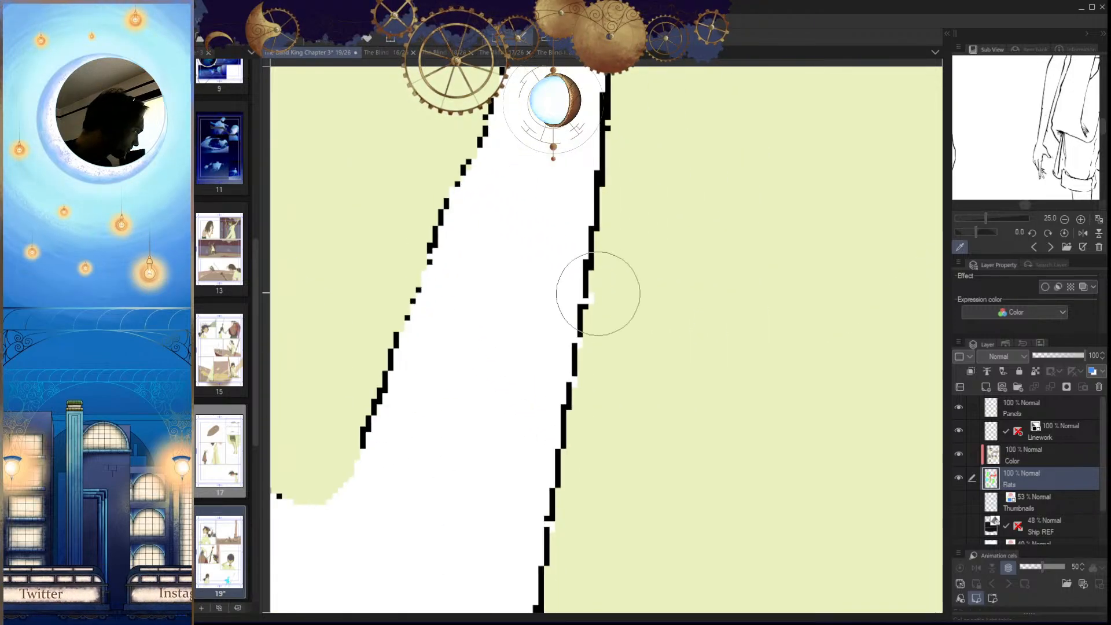
pyautogui.scroll(-2, 579, 424)
pyautogui.scroll(2, 645, 401)
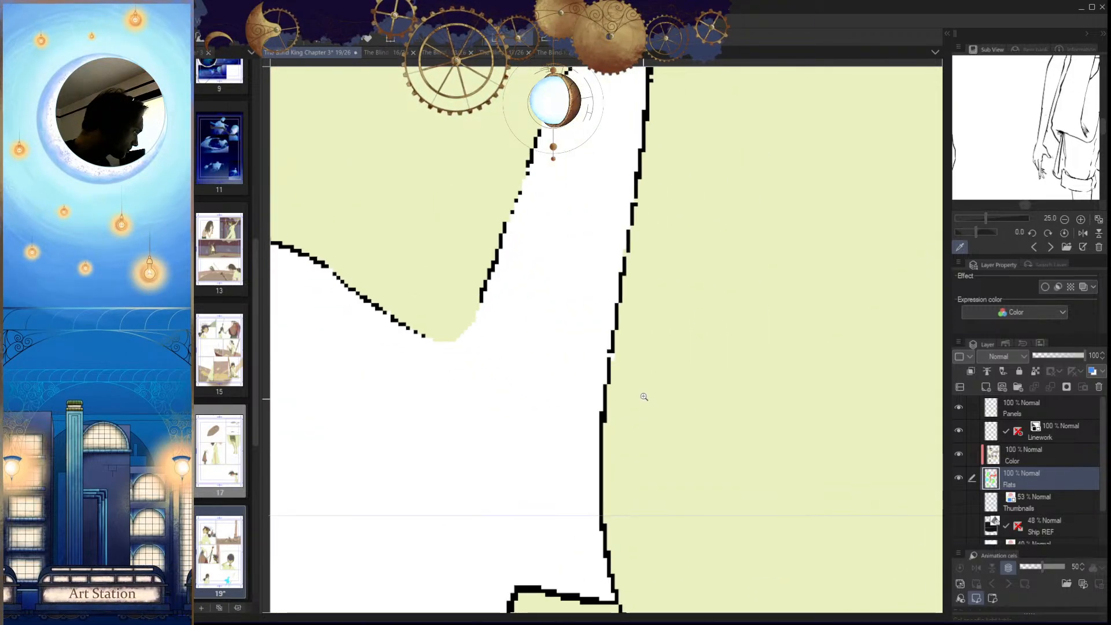
pyautogui.scroll(-4, 627, 387)
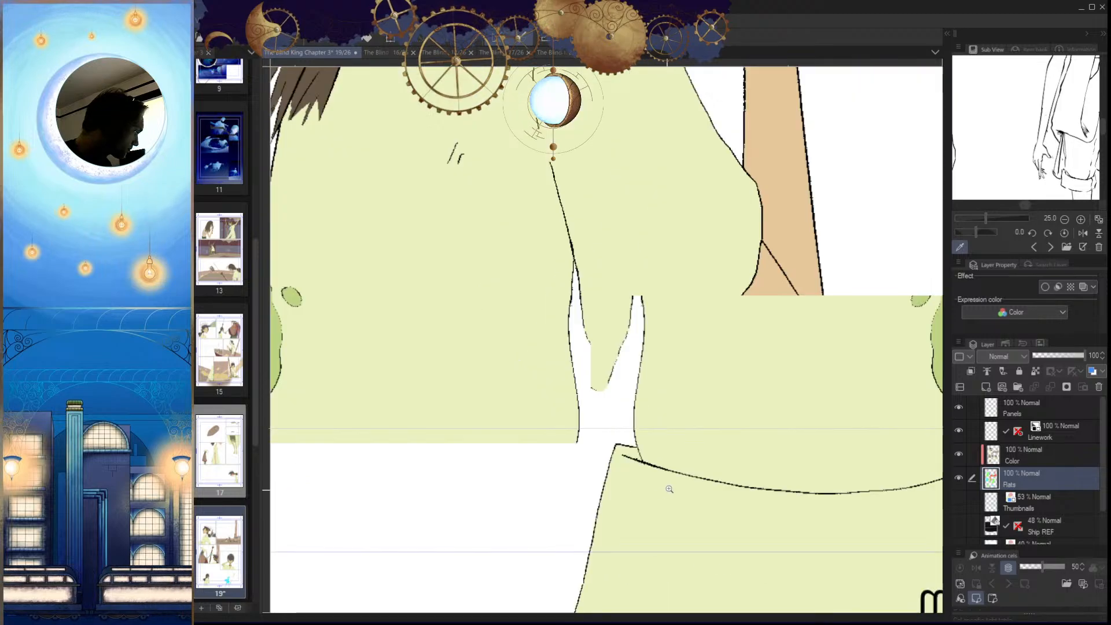
pyautogui.scroll(-2, 636, 507)
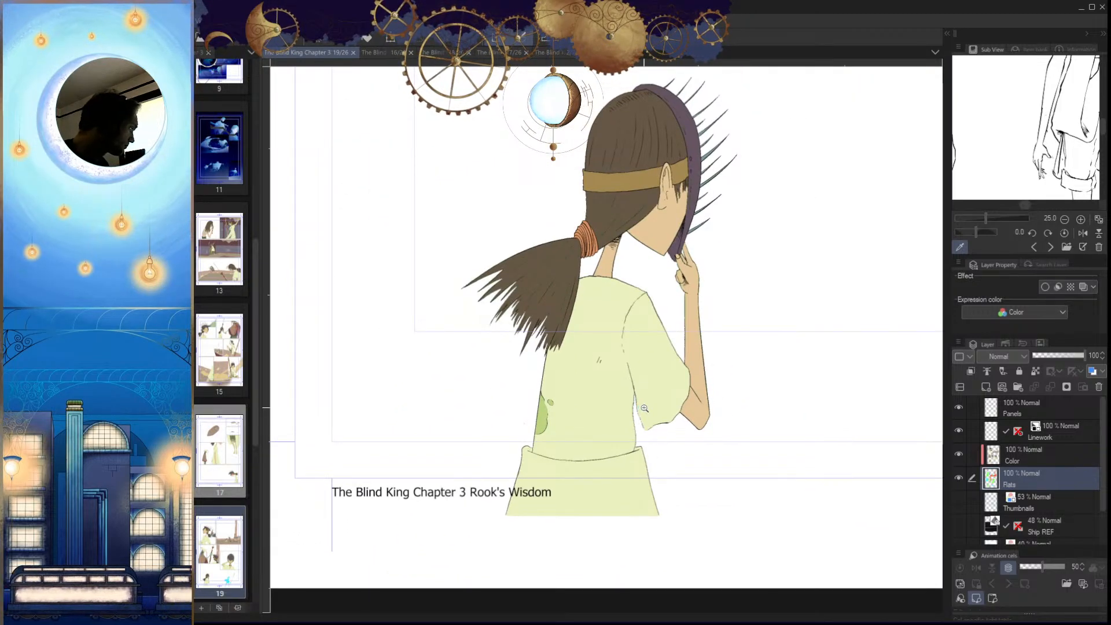
# Step: Mirror the canvas and paint green on the Flats layer into the gap at the fingertip behind the purple mask
pyautogui.scroll(5, 694, 240)
pyautogui.moveTo(707, 325); pyautogui.dragTo(704, 353)
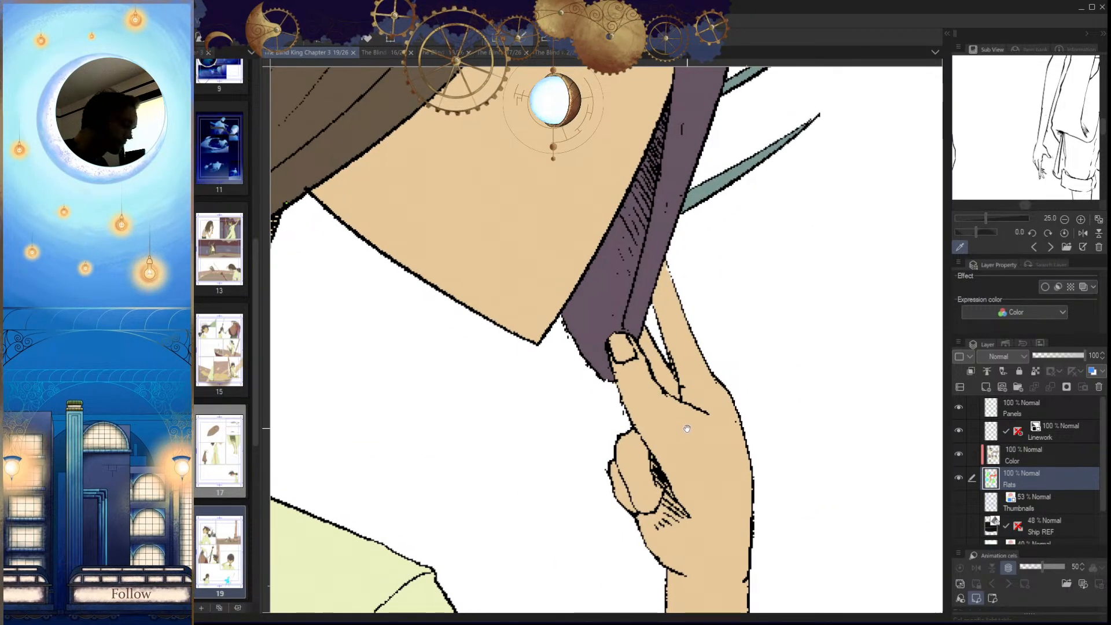
pyautogui.press('h')
pyautogui.scroll(4, 550, 278)
pyautogui.moveTo(557, 249); pyautogui.dragTo(533, 363)
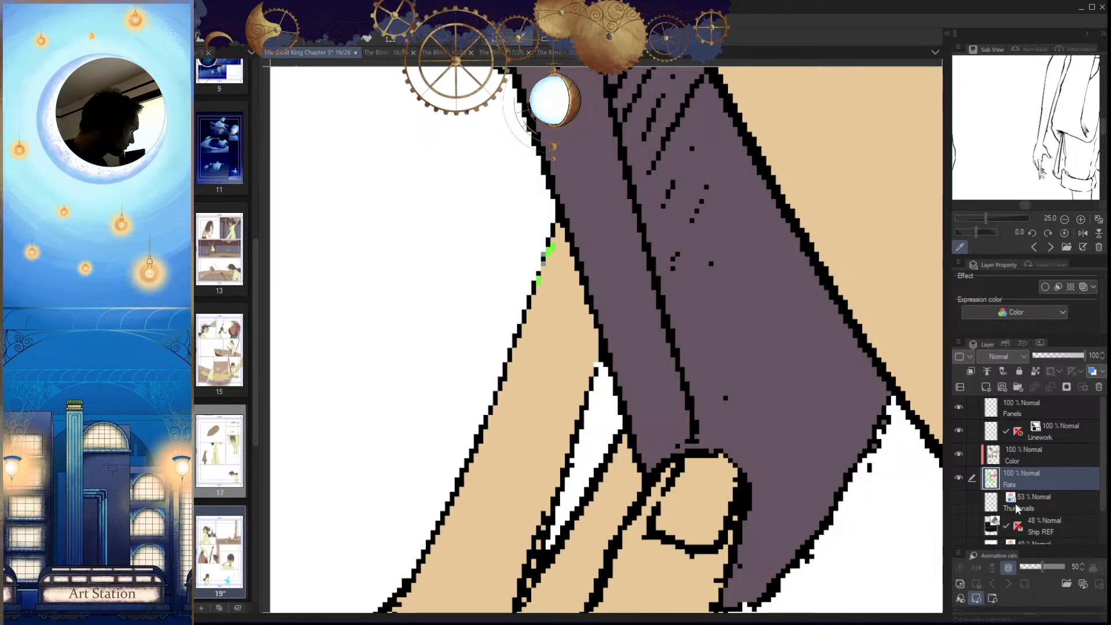
# Step: Make the Color layer active, return the canvas to its unmirrored orientation, and save the page
pyautogui.click(1022, 457)
pyautogui.moveTo(584, 388); pyautogui.dragTo(479, 498)
pyautogui.press('h')
pyautogui.moveTo(602, 513); pyautogui.dragTo(612, 452)
pyautogui.moveTo(633, 415); pyautogui.dragTo(628, 471)
pyautogui.hotkey('ctrl', 's')
# Step: Examine the page's colored panels and figures in normal and mirrored view
pyautogui.moveTo(548, 433); pyautogui.dragTo(567, 508)
pyautogui.press('h')
pyautogui.press('h')
pyautogui.moveTo(642, 423); pyautogui.dragTo(668, 514)
pyautogui.press('h')
pyautogui.moveTo(713, 477); pyautogui.dragTo(668, 437)
pyautogui.press('h')
pyautogui.moveTo(787, 478); pyautogui.dragTo(608, 468)
pyautogui.moveTo(674, 440); pyautogui.dragTo(548, 468)
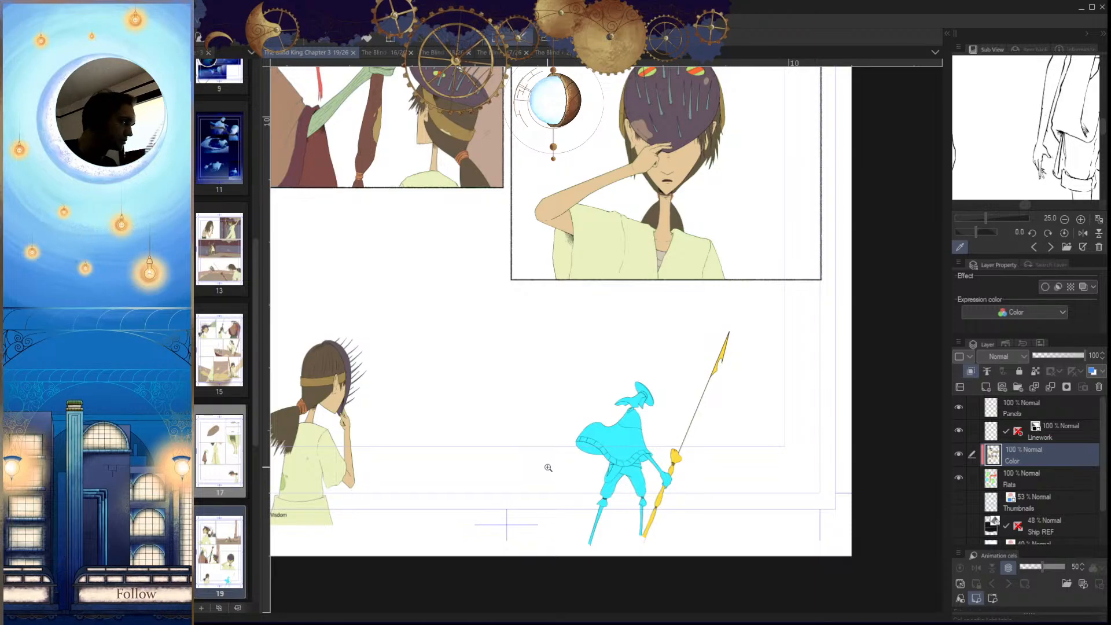
pyautogui.moveTo(682, 449); pyautogui.dragTo(635, 477)
pyautogui.moveTo(515, 272); pyautogui.dragTo(574, 392)
pyautogui.moveTo(469, 351); pyautogui.dragTo(524, 416)
pyautogui.moveTo(524, 416); pyautogui.dragTo(481, 323)
pyautogui.moveTo(646, 461)
pyautogui.mouseDown()
pyautogui.moveTo(670, 455)
pyautogui.moveTo(640, 458)
pyautogui.mouseUp()
pyautogui.moveTo(503, 322); pyautogui.dragTo(516, 330)
# Step: Hide the palettes and start a polyline selection of the spear-carrying figure's cloak, tracing the neck scarf from its top to its lower tip
pyautogui.moveTo(602, 395); pyautogui.dragTo(541, 428)
pyautogui.moveTo(611, 543); pyautogui.dragTo(540, 488)
pyautogui.moveTo(591, 407); pyautogui.dragTo(683, 414)
pyautogui.moveTo(608, 356); pyautogui.dragTo(671, 437)
pyautogui.moveTo(666, 437)
pyautogui.mouseDown()
pyautogui.moveTo(699, 441)
pyautogui.moveTo(669, 455)
pyautogui.mouseUp()
pyautogui.press('Tab')
pyautogui.moveTo(631, 363); pyautogui.dragTo(653, 406)
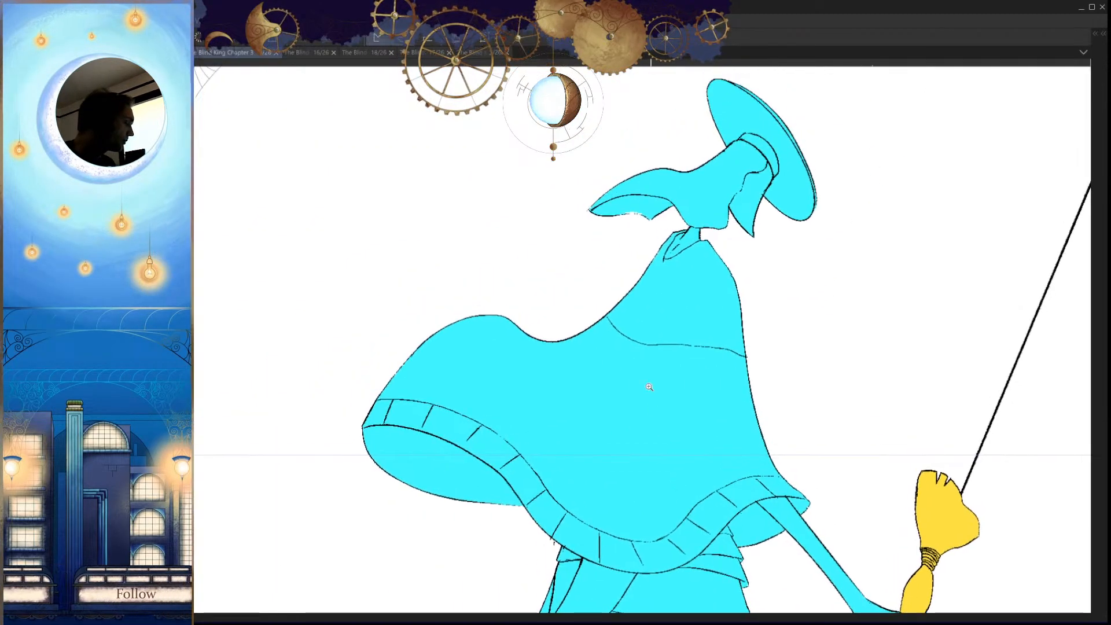
pyautogui.moveTo(614, 309); pyautogui.dragTo(633, 311)
pyautogui.moveTo(712, 289); pyautogui.dragTo(646, 459)
pyautogui.moveTo(664, 370); pyautogui.dragTo(684, 349)
pyautogui.click(656, 293)
pyautogui.click(686, 299)
pyautogui.click(672, 320)
pyautogui.click(653, 322)
pyautogui.click(631, 333)
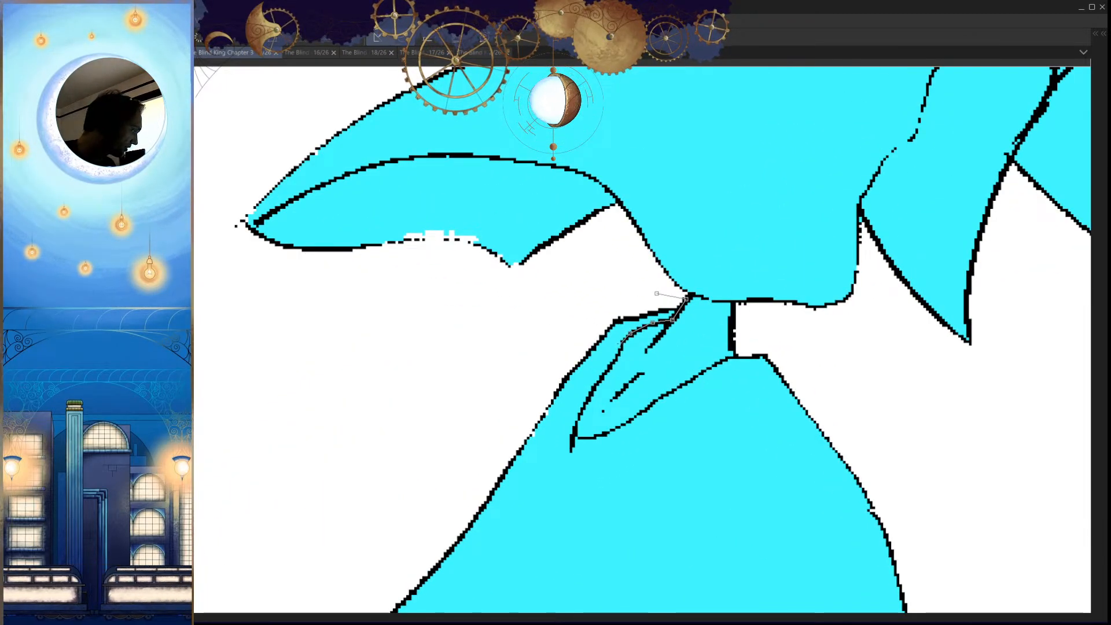
pyautogui.click(577, 439)
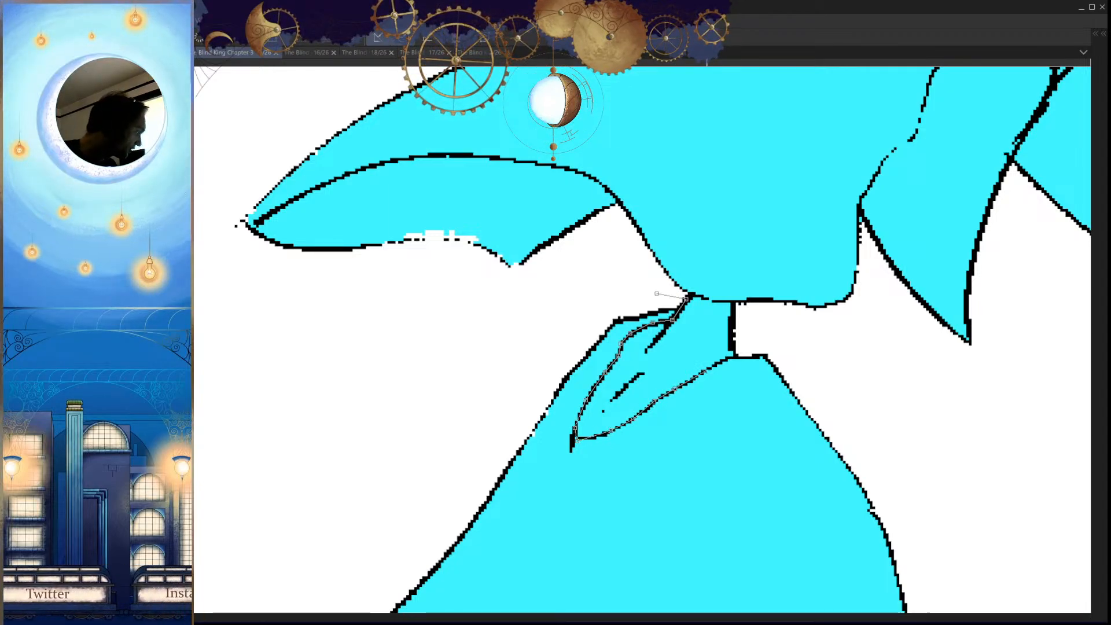
# Step: Extend the polyline selection past the neck and outside the cloak's front edge down to the hem trim
pyautogui.click(803, 342)
pyautogui.moveTo(883, 449); pyautogui.dragTo(699, 243)
pyautogui.click(749, 332)
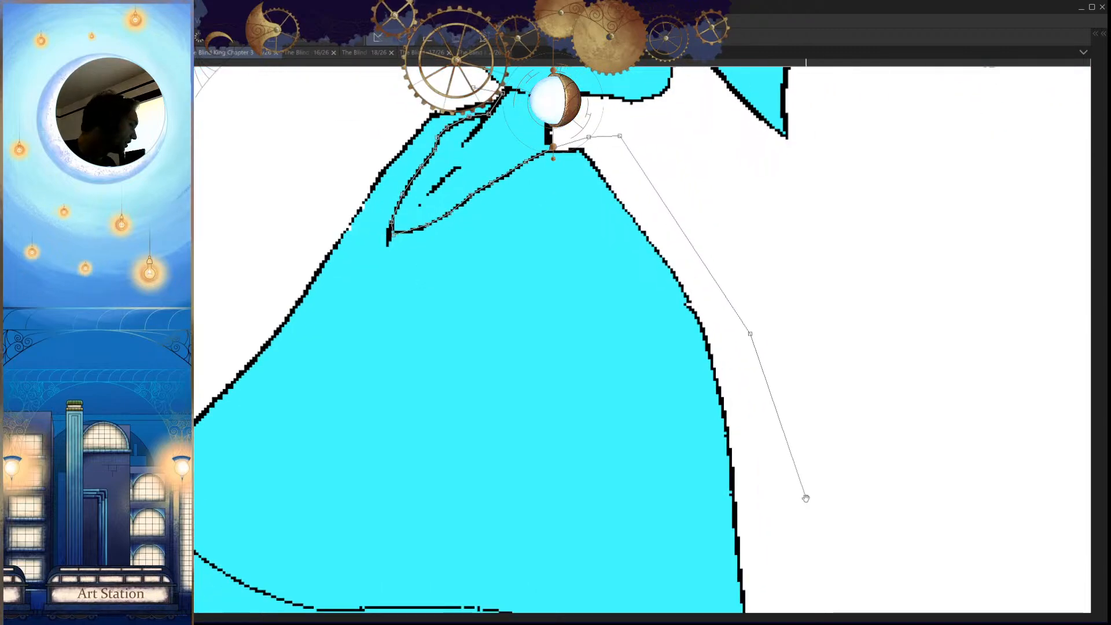
pyautogui.moveTo(801, 473); pyautogui.dragTo(677, 119)
pyautogui.moveTo(725, 400); pyautogui.dragTo(705, 52)
pyautogui.moveTo(732, 239); pyautogui.dragTo(656, 89)
pyautogui.click(806, 289)
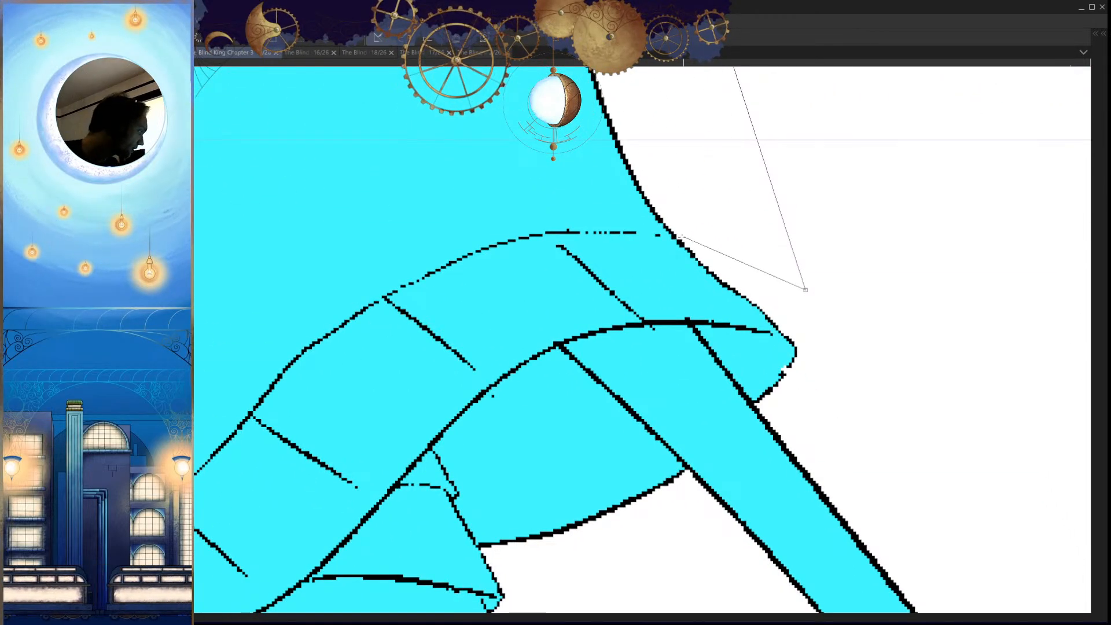
# Step: Trace the selection along the trim's upper edge across the crest of the front fold
pyautogui.click(619, 232)
pyautogui.click(576, 231)
pyautogui.moveTo(546, 238); pyautogui.dragTo(649, 242)
pyautogui.click(597, 249)
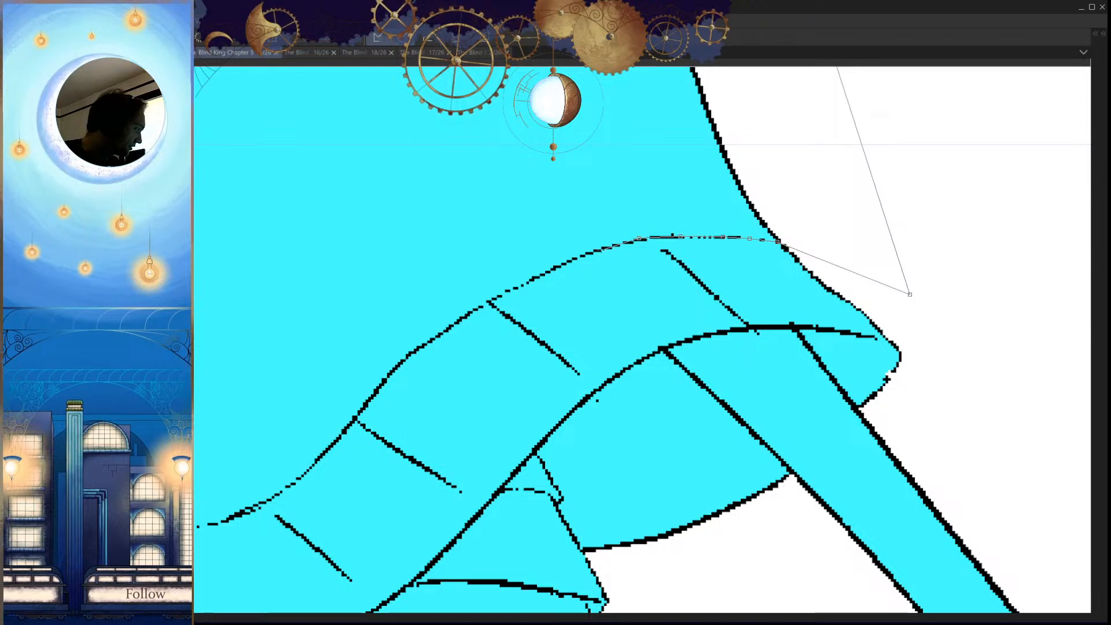
pyautogui.moveTo(578, 255); pyautogui.dragTo(673, 242)
pyautogui.click(668, 245)
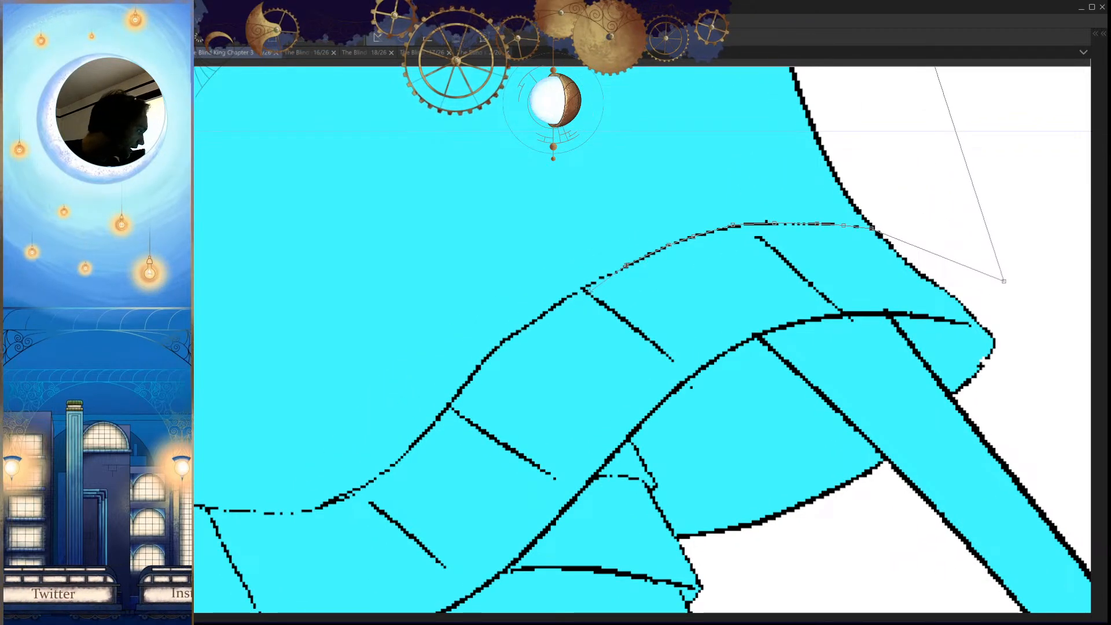
# Step: Continue the selection along the trim's upper edge down the slope behind the front fold
pyautogui.click(548, 312)
pyautogui.moveTo(545, 315); pyautogui.dragTo(616, 283)
pyautogui.click(578, 307)
pyautogui.click(553, 330)
pyautogui.click(530, 360)
pyautogui.moveTo(497, 394); pyautogui.dragTo(583, 336)
pyautogui.click(569, 350)
pyautogui.click(547, 376)
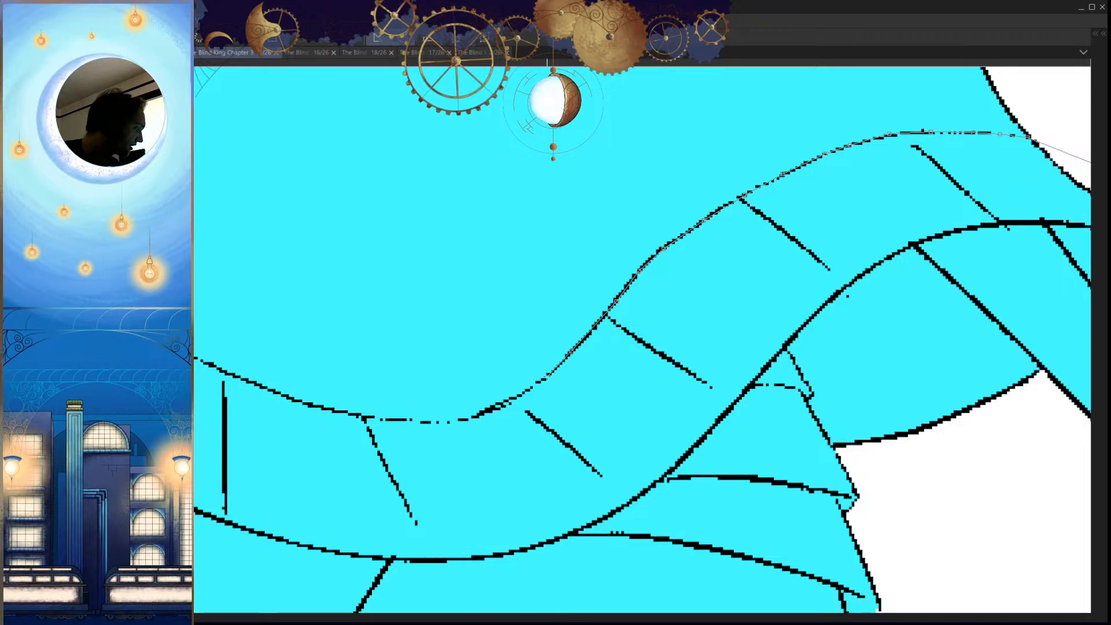
# Step: Trace the selection along the lowest curve of the trim's upper edge, correcting the misplaced point
pyautogui.click(466, 418)
pyautogui.click(443, 422)
pyautogui.click(406, 419)
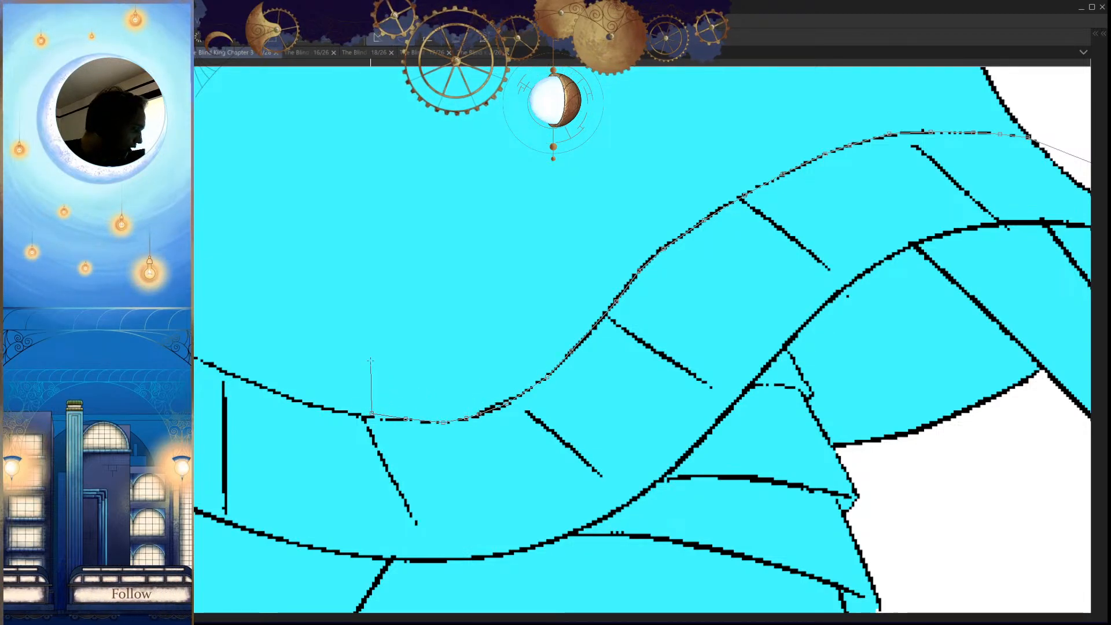
pyautogui.moveTo(373, 396); pyautogui.dragTo(451, 398)
pyautogui.click(427, 417)
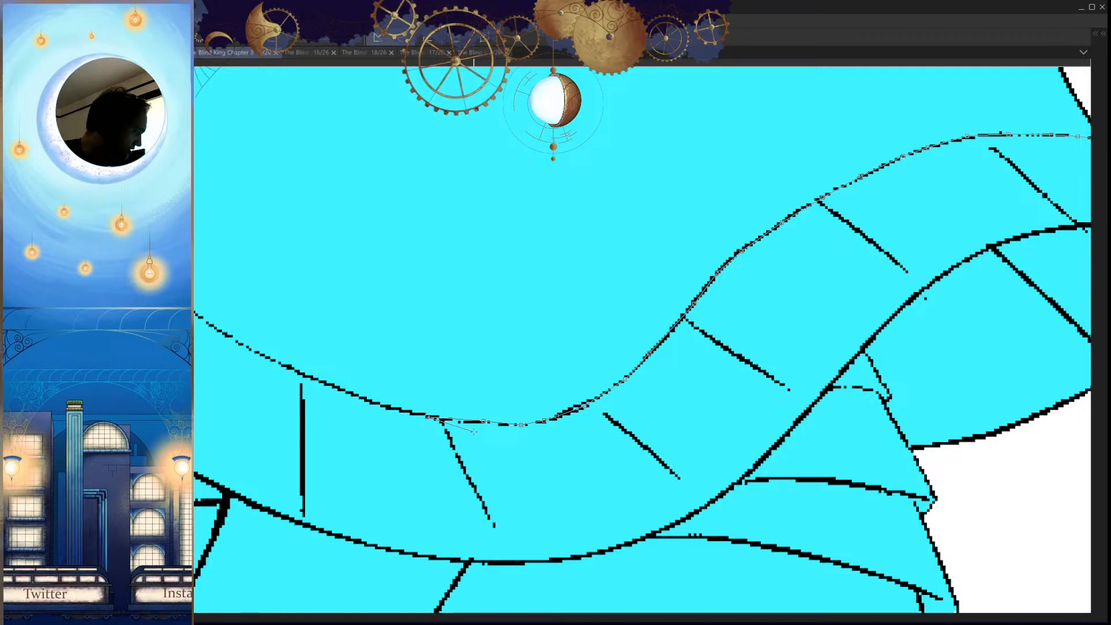
pyautogui.click(363, 401)
pyautogui.moveTo(312, 363)
pyautogui.mouseDown()
pyautogui.moveTo(436, 407)
pyautogui.moveTo(457, 435)
pyautogui.mouseUp()
pyautogui.click(402, 409)
pyautogui.click(436, 420)
pyautogui.click(388, 395)
# Step: Follow the trim's upper edge with the selection up the slope toward the cloak's billowing back
pyautogui.moveTo(324, 349); pyautogui.dragTo(420, 414)
pyautogui.click(419, 414)
pyautogui.moveTo(363, 365); pyautogui.dragTo(415, 425)
pyautogui.click(383, 383)
pyautogui.moveTo(355, 323); pyautogui.dragTo(397, 397)
pyautogui.click(387, 398)
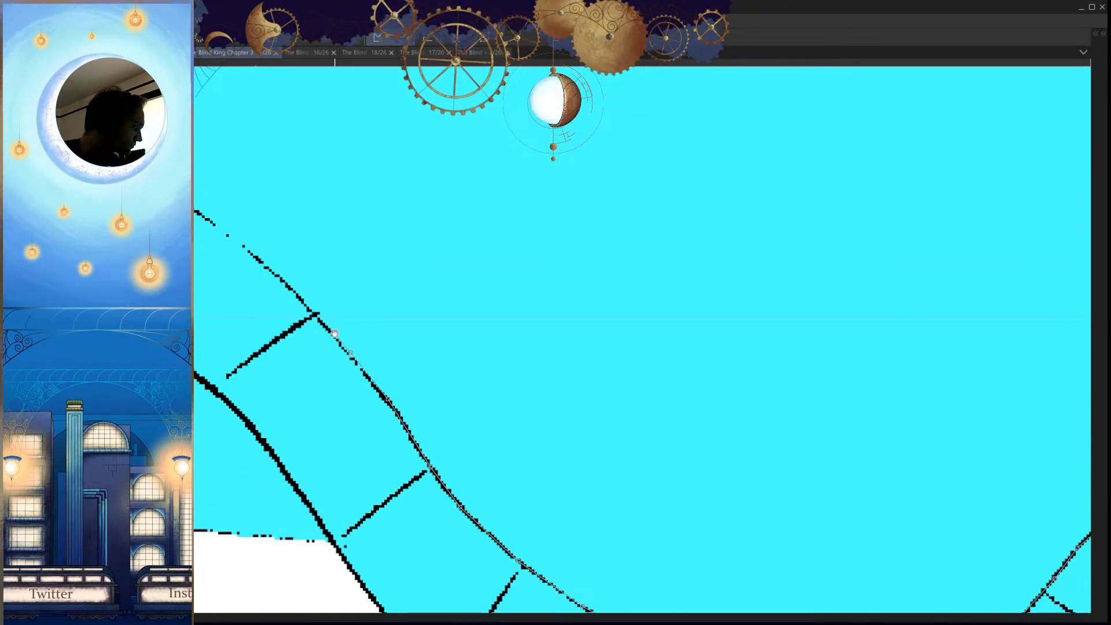
pyautogui.moveTo(344, 346); pyautogui.dragTo(417, 431)
pyautogui.click(401, 415)
pyautogui.click(363, 374)
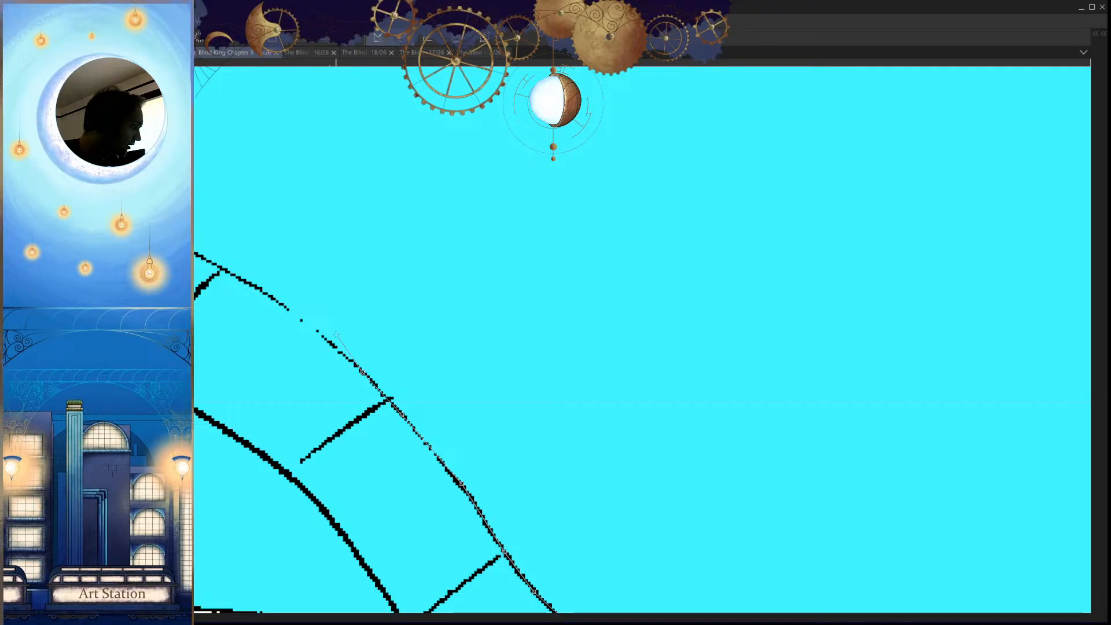
# Step: Trace the selection along the last stretch of the trim's upper edge to the cloak's rear corner
pyautogui.moveTo(304, 322); pyautogui.dragTo(406, 410)
pyautogui.click(404, 410)
pyautogui.click(365, 380)
pyautogui.moveTo(324, 347); pyautogui.dragTo(470, 430)
pyautogui.click(380, 396)
pyautogui.click(473, 430)
pyautogui.click(414, 403)
pyautogui.click(374, 385)
pyautogui.moveTo(316, 358); pyautogui.dragTo(446, 358)
pyautogui.click(387, 372)
pyautogui.click(427, 363)
pyautogui.click(347, 351)
pyautogui.moveTo(290, 345); pyautogui.dragTo(410, 342)
pyautogui.click(410, 346)
pyautogui.click(349, 347)
pyautogui.click(313, 355)
pyautogui.click(298, 265)
# Step: Carry the selection outside the cloak's back and shoulder outline and close it at the scarf
pyautogui.click(380, 175)
pyautogui.moveTo(484, 138)
pyautogui.mouseDown()
pyautogui.moveTo(402, 270)
pyautogui.moveTo(215, 505)
pyautogui.mouseUp()
pyautogui.click(487, 235)
pyautogui.click(794, 205)
pyautogui.click(864, 225)
pyautogui.moveTo(943, 227); pyautogui.dragTo(551, 423)
pyautogui.moveTo(785, 353); pyautogui.dragTo(546, 424)
pyautogui.click(657, 260)
pyautogui.click(784, 224)
pyautogui.moveTo(813, 407); pyautogui.dragTo(765, 428)
# Step: Fill the selected cloak body with pale yellow-green and clear the selection
pyautogui.scroll(-3, 765, 428)
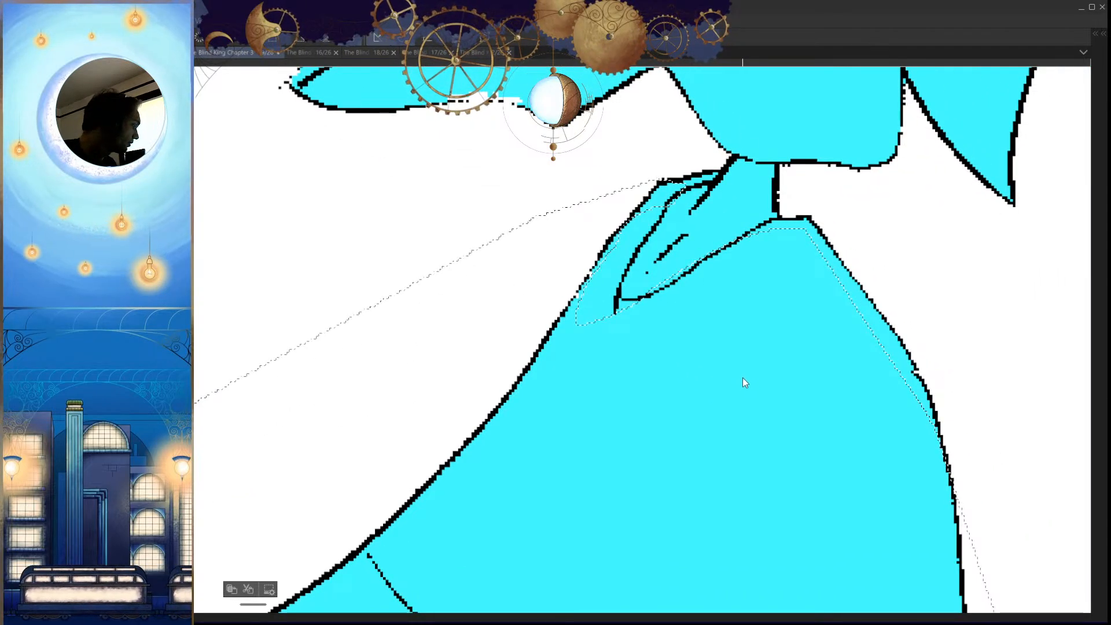
pyautogui.scroll(-2, 745, 392)
pyautogui.hotkey('alt', 'Delete')
pyautogui.moveTo(721, 459); pyautogui.dragTo(760, 353)
pyautogui.hotkey('ctrl', 'd')
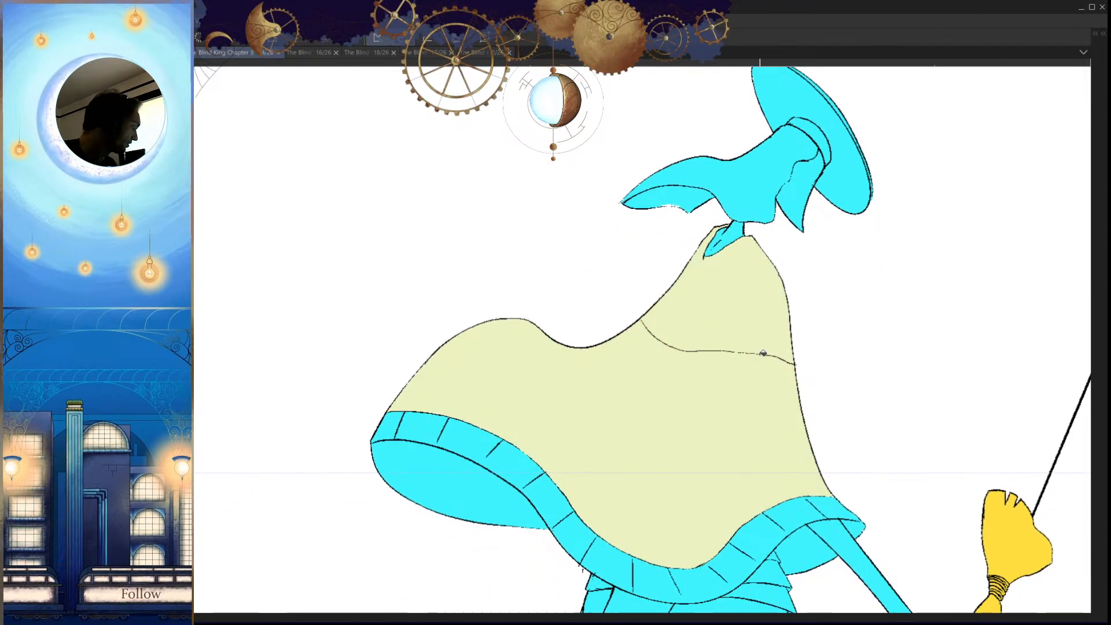
# Step: Undo the deselection and the pale yellow-green cloak fill
pyautogui.hotkey('ctrl', 'z')
pyautogui.scroll(-1, 733, 409)
pyautogui.scroll(-1, 754, 418)
pyautogui.hotkey('ctrl', 'z')
pyautogui.press('Tab')
pyautogui.press('Tab')
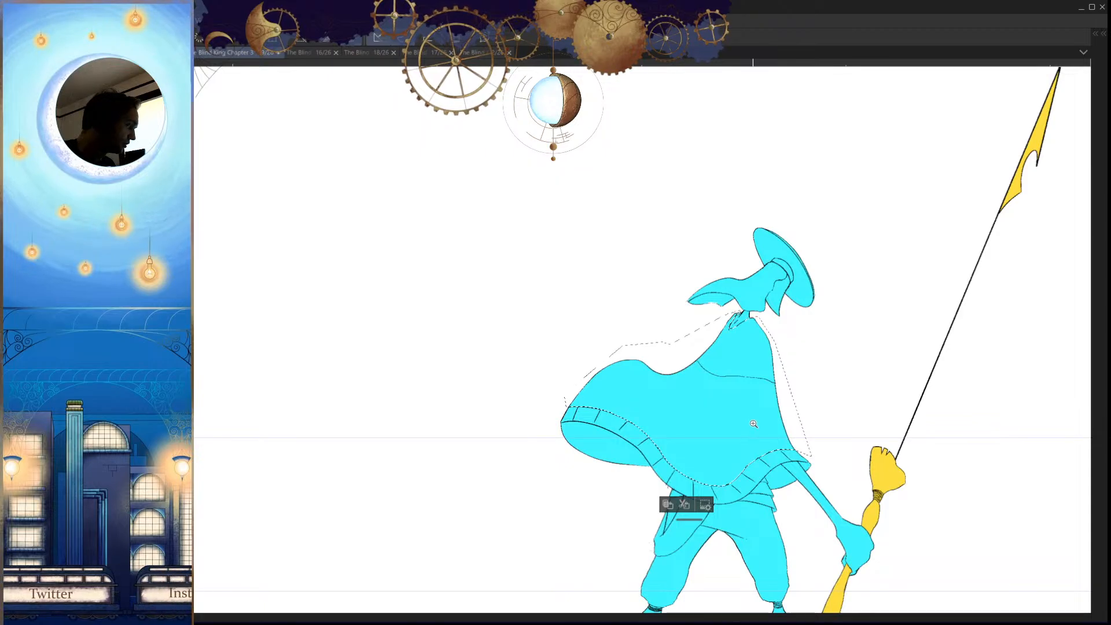
# Step: Fill the selected cloak body with brown and clear the selection
pyautogui.click(769, 435)
pyautogui.hotkey('ctrl', 'd')
pyautogui.moveTo(745, 438)
pyautogui.mouseDown()
pyautogui.moveTo(730, 438)
pyautogui.moveTo(741, 436)
pyautogui.mouseUp()
pyautogui.moveTo(798, 364); pyautogui.dragTo(706, 405)
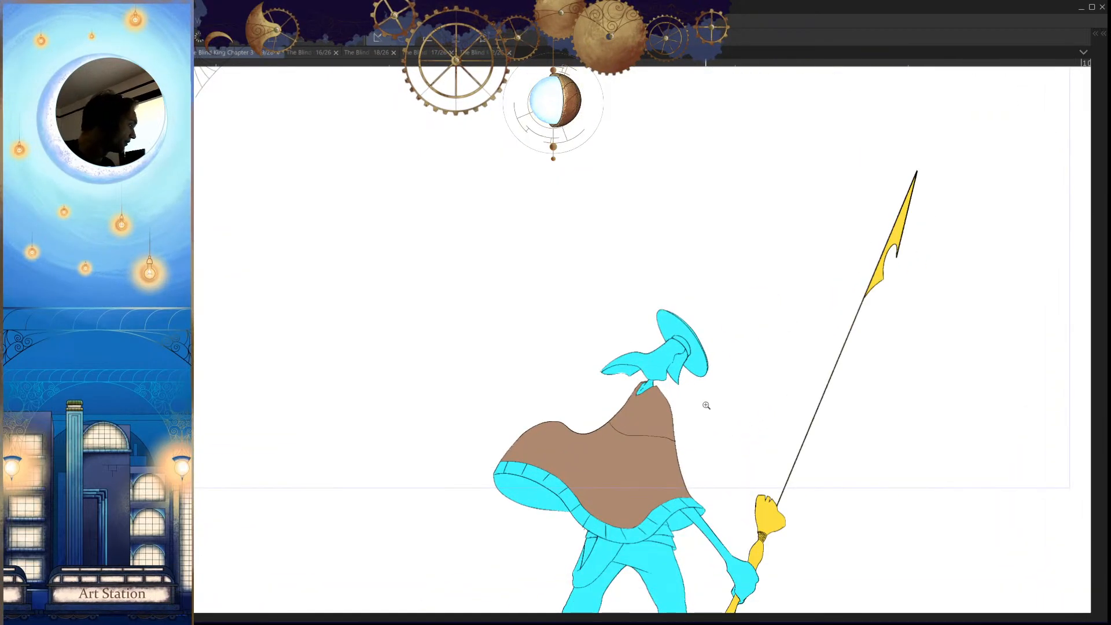
# Step: Examine the brown cloak against the rest of the spear-carrying figure
pyautogui.moveTo(642, 392); pyautogui.dragTo(700, 424)
pyautogui.moveTo(638, 440)
pyautogui.mouseDown()
pyautogui.moveTo(650, 424)
pyautogui.moveTo(625, 428)
pyautogui.mouseUp()
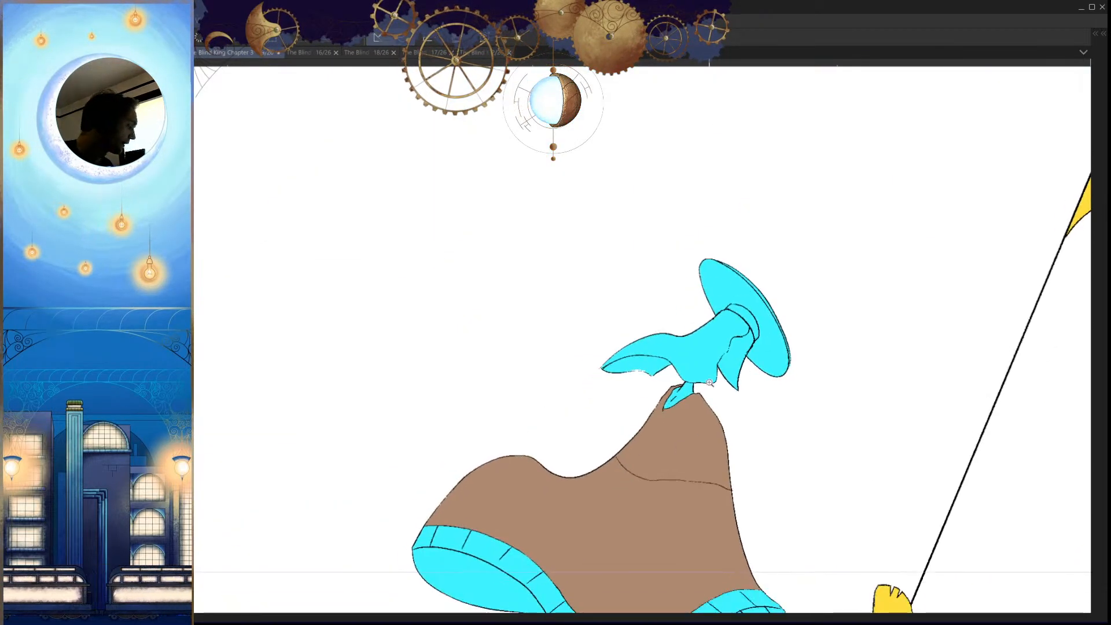
pyautogui.moveTo(679, 467); pyautogui.dragTo(684, 486)
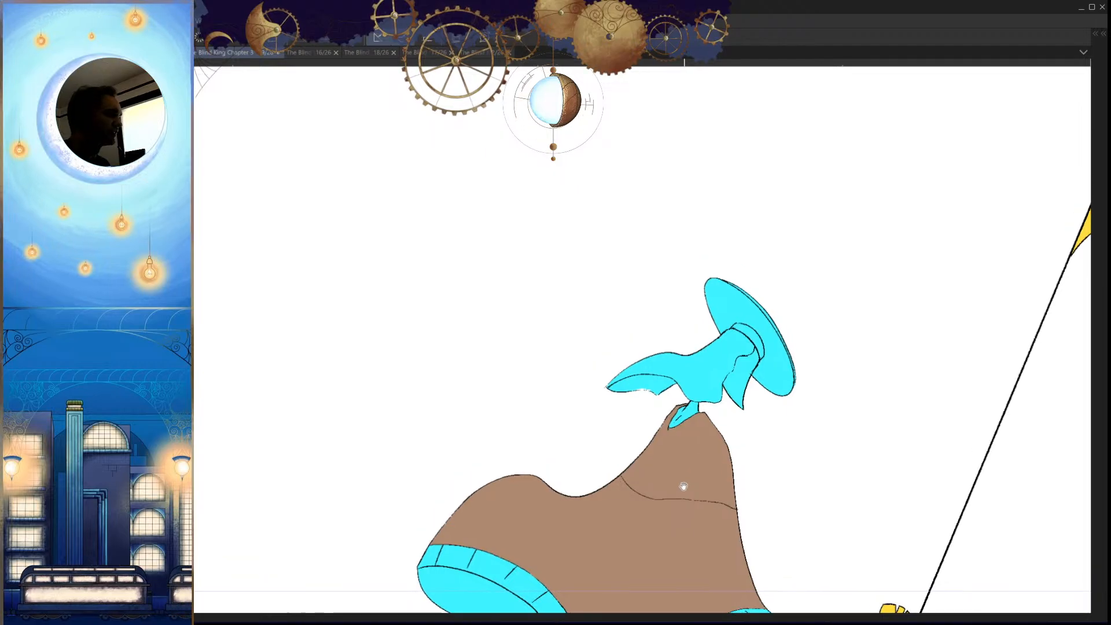
pyautogui.moveTo(733, 411); pyautogui.dragTo(699, 422)
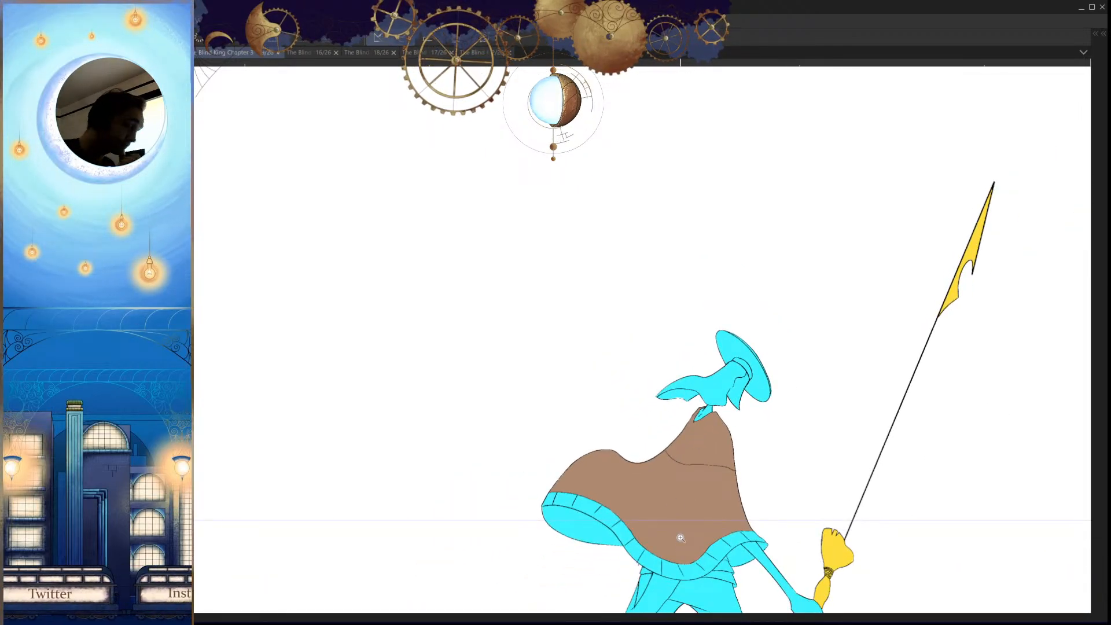
pyautogui.moveTo(667, 479); pyautogui.dragTo(621, 431)
pyautogui.moveTo(621, 431); pyautogui.dragTo(686, 347)
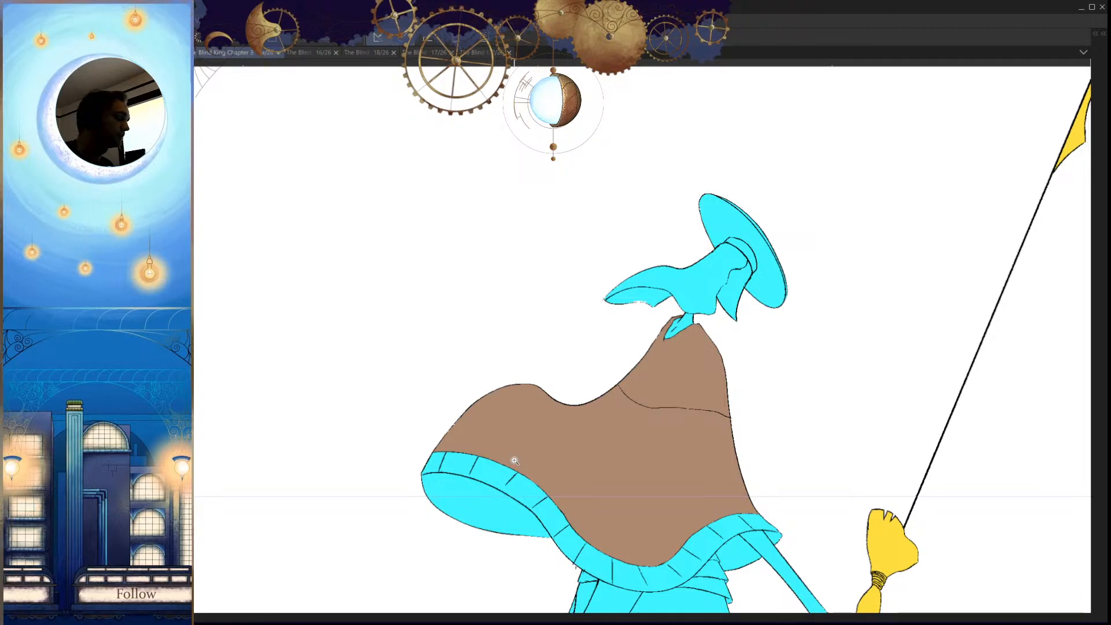
pyautogui.moveTo(713, 463); pyautogui.dragTo(726, 519)
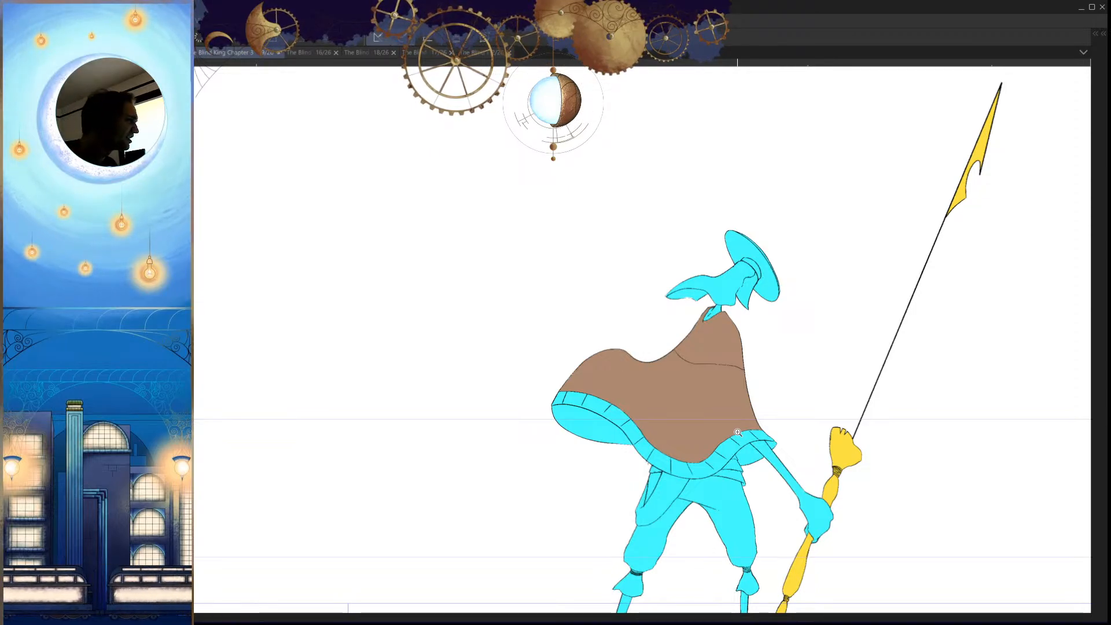
pyautogui.moveTo(784, 425)
pyautogui.mouseDown()
pyautogui.moveTo(772, 454)
pyautogui.moveTo(754, 406)
pyautogui.moveTo(722, 417)
pyautogui.mouseUp()
pyautogui.click(722, 418)
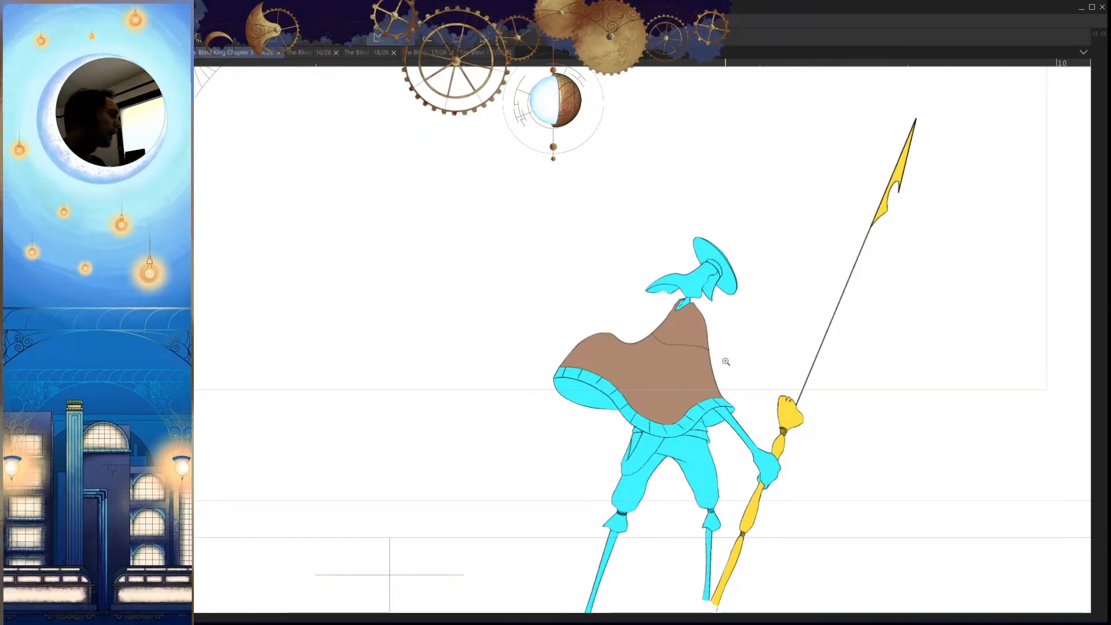
# Step: Inspect the cloak's cyan hem trim up close and mirror the canvas
pyautogui.moveTo(726, 362); pyautogui.dragTo(492, 329)
pyautogui.moveTo(489, 329); pyautogui.dragTo(615, 417)
pyautogui.moveTo(679, 289); pyautogui.dragTo(647, 416)
pyautogui.moveTo(463, 283)
pyautogui.mouseDown()
pyautogui.moveTo(503, 303)
pyautogui.moveTo(448, 278)
pyautogui.mouseUp()
pyautogui.moveTo(620, 404); pyautogui.dragTo(609, 371)
pyautogui.moveTo(751, 466); pyautogui.dragTo(805, 501)
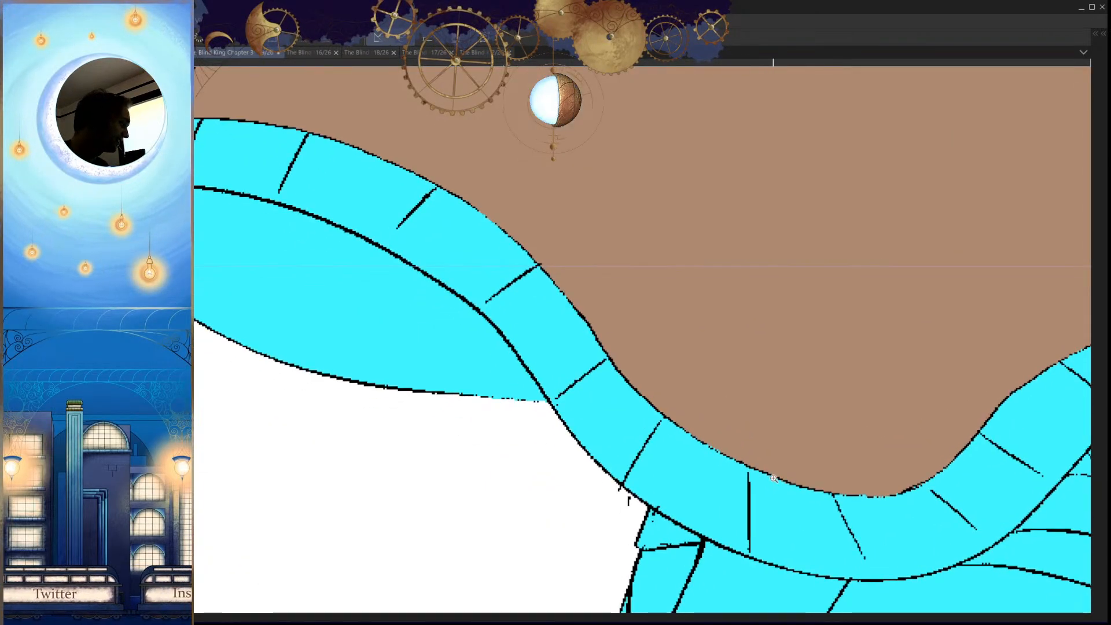
pyautogui.press('h')
pyautogui.moveTo(801, 438); pyautogui.dragTo(746, 431)
pyautogui.moveTo(665, 425); pyautogui.dragTo(708, 427)
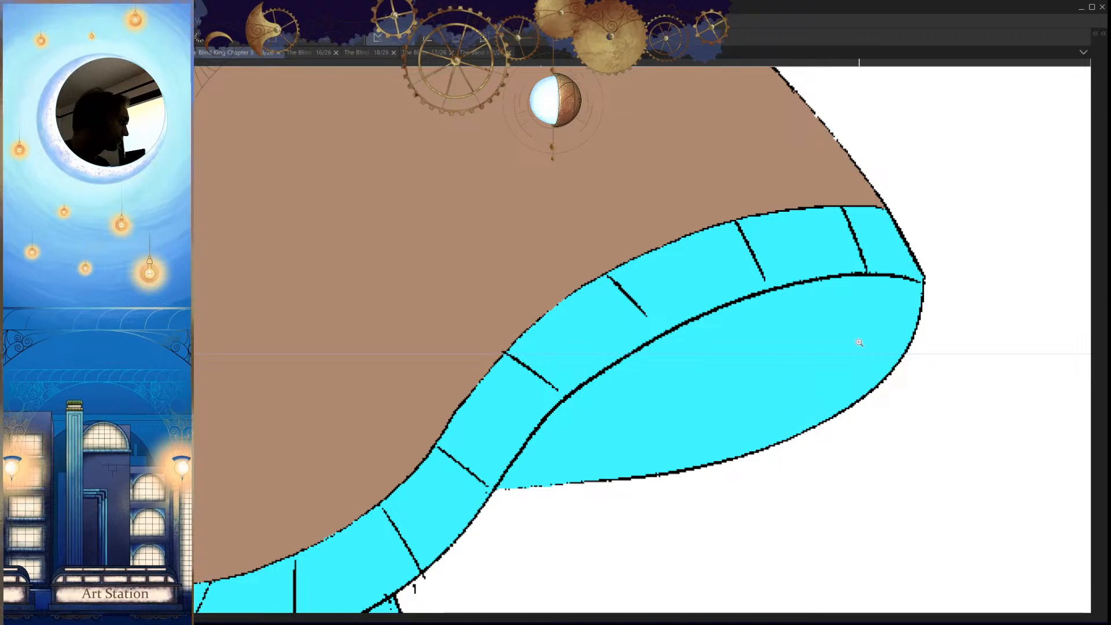
pyautogui.moveTo(781, 394); pyautogui.dragTo(734, 396)
pyautogui.click(843, 292)
pyautogui.click(674, 301)
pyautogui.click(493, 341)
pyautogui.click(379, 366)
pyautogui.click(310, 408)
pyautogui.click(302, 428)
pyautogui.click(317, 458)
pyautogui.moveTo(394, 435); pyautogui.dragTo(445, 419)
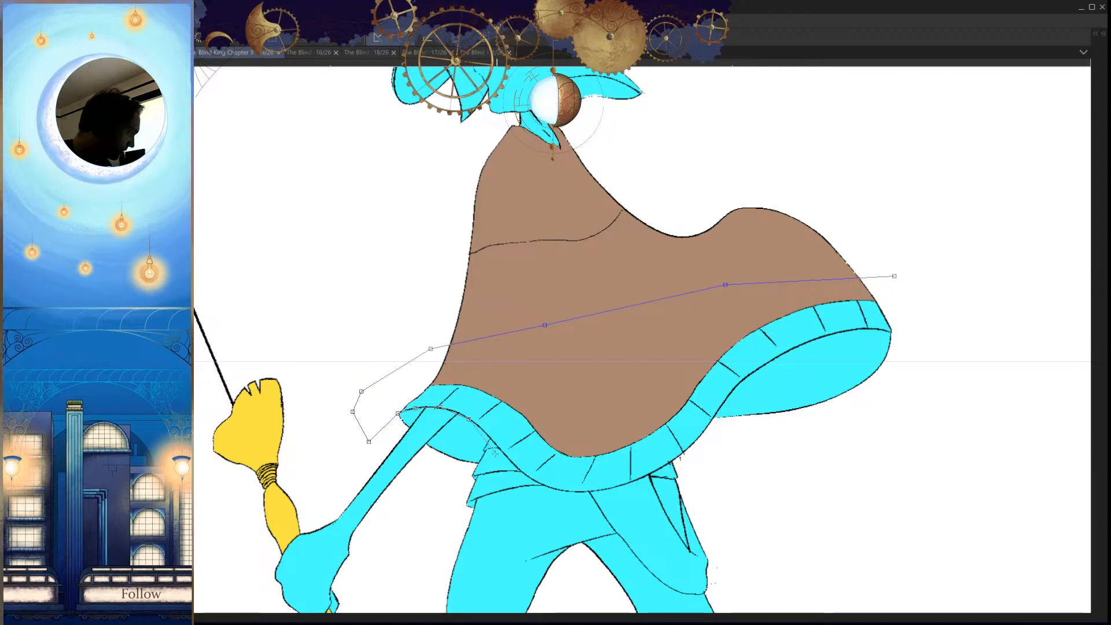
pyautogui.hotkey('ctrl', 'z')
pyautogui.hotkey('ctrl', 'z')
pyautogui.hotkey('ctrl', 'z')
pyautogui.hotkey('ctrl', 'z')
pyautogui.hotkey('ctrl', 'z')
pyautogui.hotkey('ctrl', 'z')
pyautogui.hotkey('ctrl', 'z')
# Step: Select the cyan hem trim along the cloak's lower edge
pyautogui.moveTo(765, 436); pyautogui.dragTo(742, 442)
pyautogui.click(813, 322)
pyautogui.scroll(3, 457, 450)
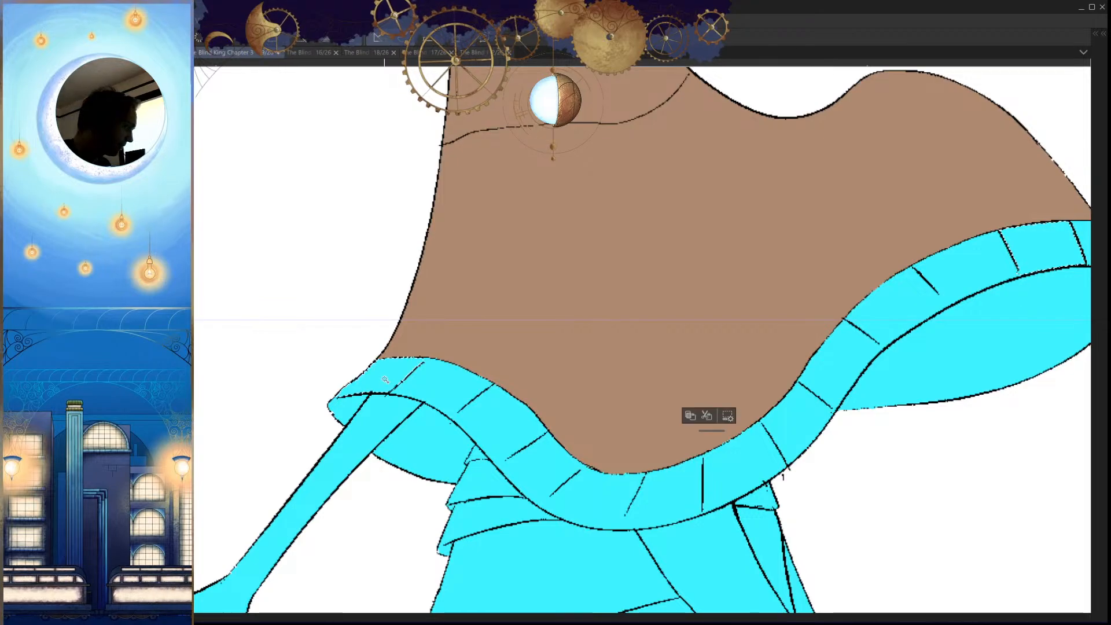
pyautogui.moveTo(827, 477); pyautogui.dragTo(748, 484)
pyautogui.moveTo(857, 346); pyautogui.dragTo(788, 377)
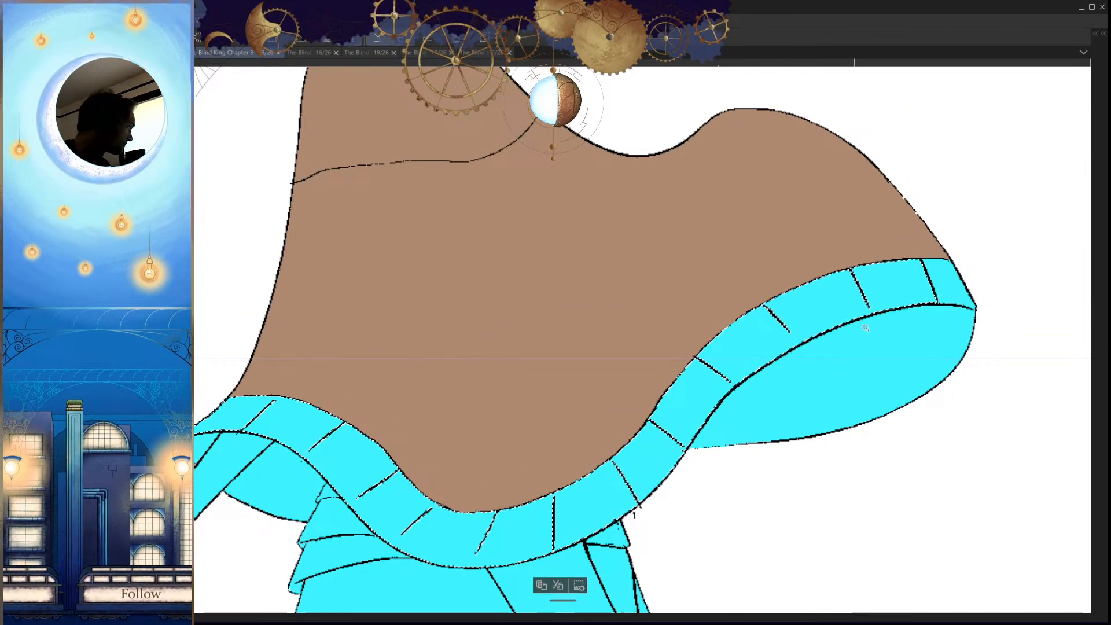
# Step: Add the remaining end of the hem trim to the selection, fill the trim with dark maroon, and deselect
pyautogui.keyDown('shift'); pyautogui.click(955, 289); pyautogui.keyUp('shift')
pyautogui.moveTo(950, 362); pyautogui.dragTo(828, 390)
pyautogui.keyDown('ctrl'); pyautogui.moveTo(868, 347); pyautogui.dragTo(833, 357); pyautogui.keyUp('ctrl')
pyautogui.click(846, 337)
pyautogui.moveTo(682, 424); pyautogui.dragTo(883, 387)
pyautogui.hotkey('ctrl', 'd')
# Step: Touch up the leftover cyan pixels along the line between the brown cloak and the maroon trim
pyautogui.press('h')
pyautogui.moveTo(669, 477); pyautogui.dragTo(661, 425)
pyautogui.scroll(2, 661, 425)
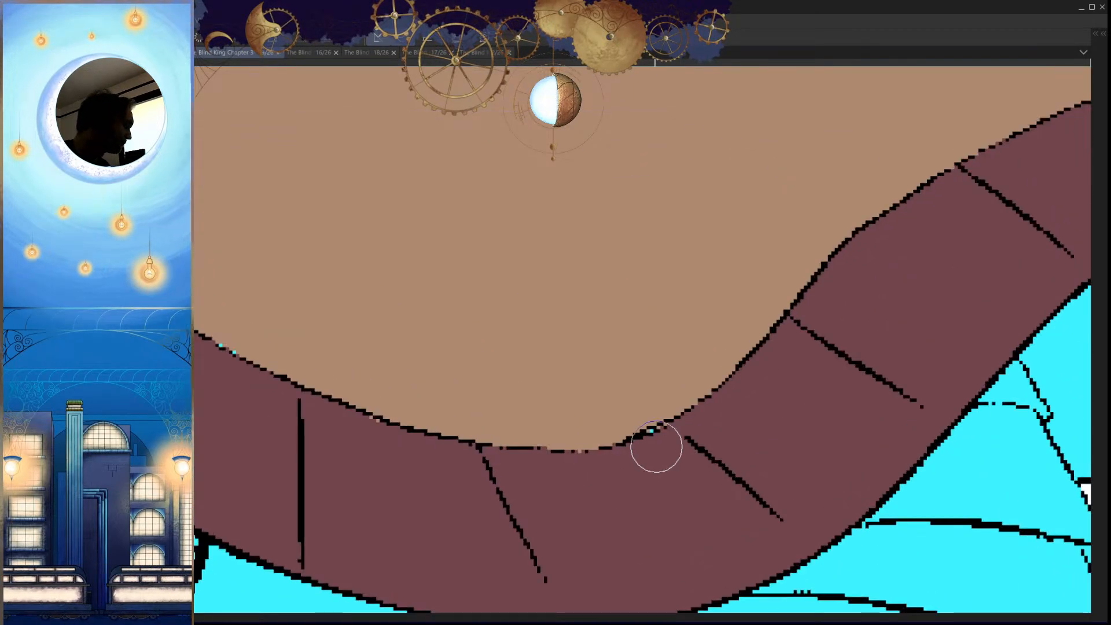
pyautogui.scroll(3, 665, 440)
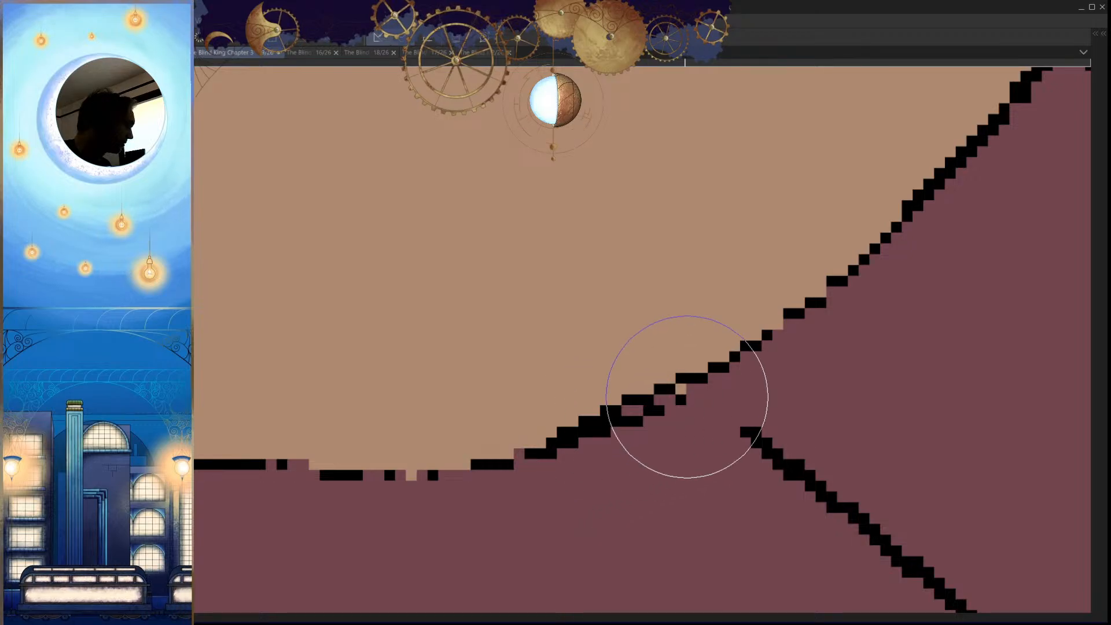
pyautogui.scroll(-5, 685, 397)
pyautogui.moveTo(809, 396); pyautogui.dragTo(862, 371)
pyautogui.moveTo(828, 313); pyautogui.dragTo(675, 392)
pyautogui.moveTo(765, 422); pyautogui.dragTo(708, 464)
pyautogui.scroll(-5, 707, 463)
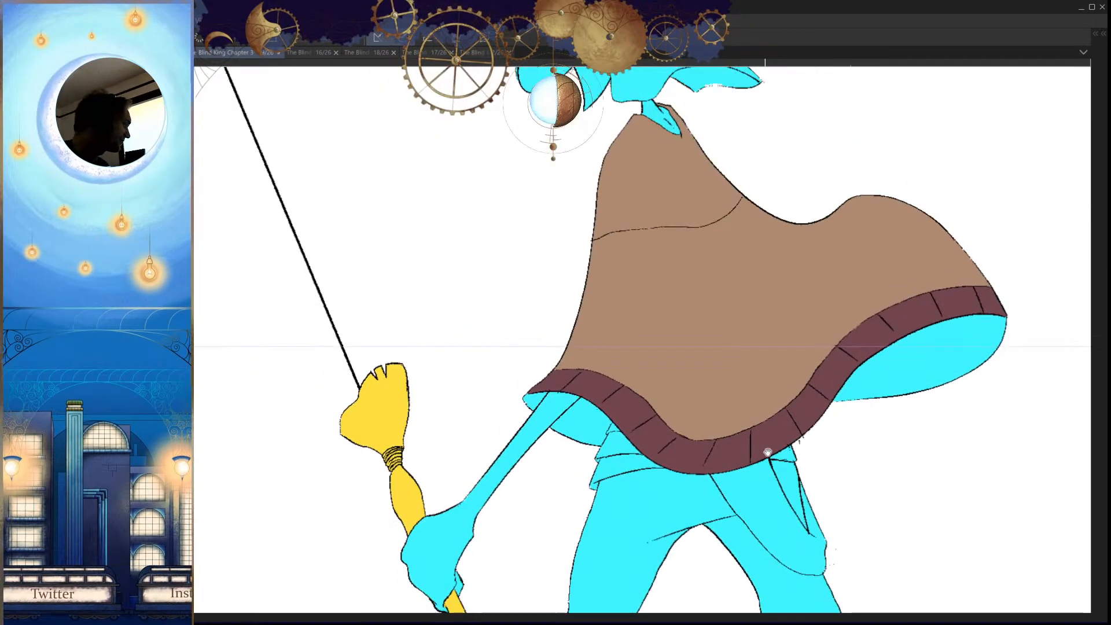
pyautogui.scroll(2, 757, 454)
pyautogui.scroll(3, 774, 315)
pyautogui.scroll(-3, 838, 342)
pyautogui.scroll(-3, 777, 423)
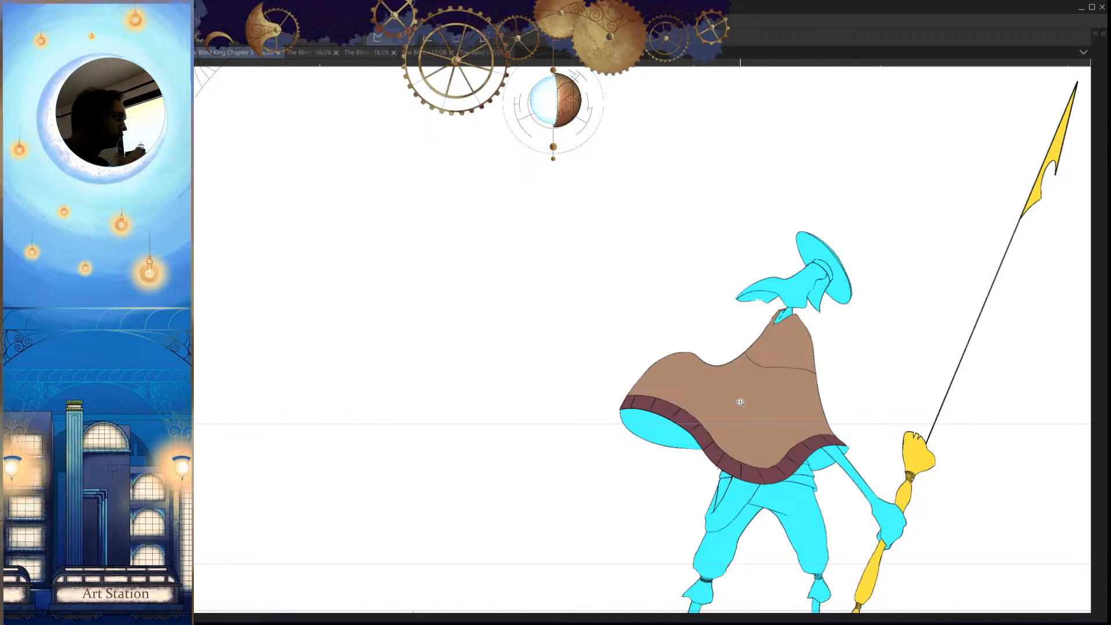
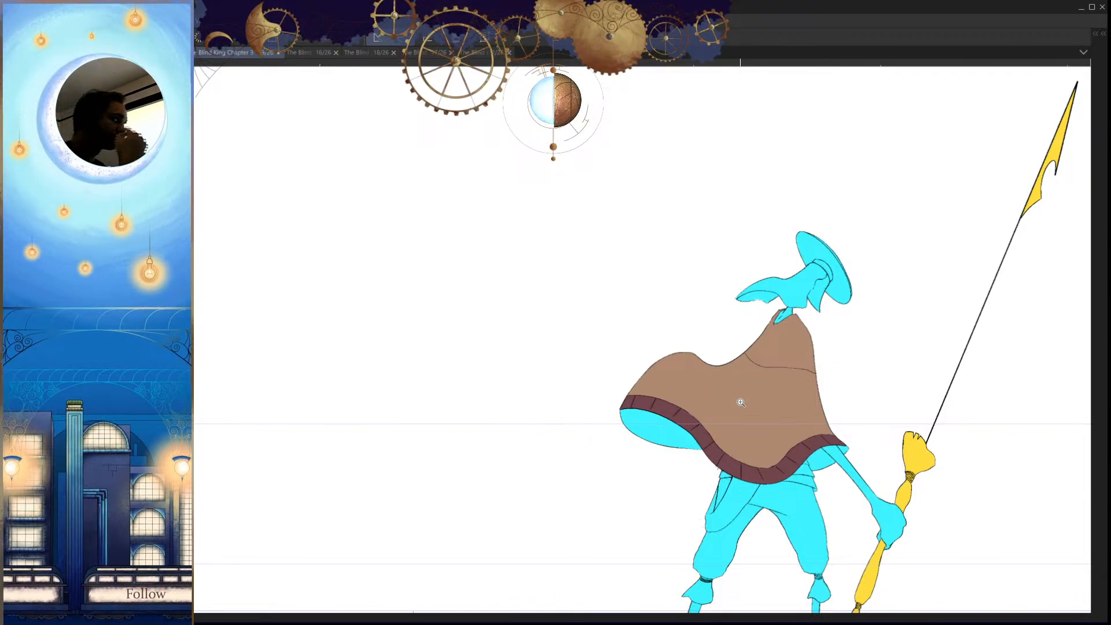
# Step: Outline the neck between the headscarf and the cloak collar, fill it with sage green skin color, and deselect
pyautogui.moveTo(759, 432); pyautogui.dragTo(719, 431)
pyautogui.moveTo(747, 195); pyautogui.dragTo(775, 479)
pyautogui.moveTo(816, 479); pyautogui.dragTo(733, 475)
pyautogui.moveTo(554, 272); pyautogui.dragTo(588, 278)
pyautogui.moveTo(787, 460); pyautogui.dragTo(755, 412)
pyautogui.moveTo(628, 259); pyautogui.dragTo(706, 347)
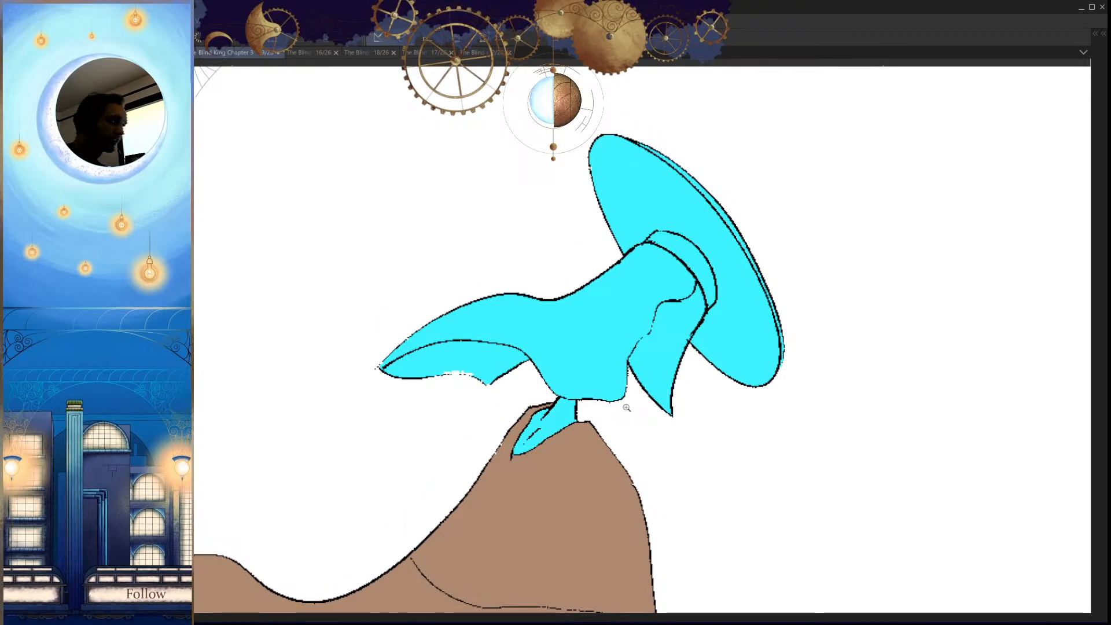
pyautogui.moveTo(607, 454); pyautogui.dragTo(585, 351)
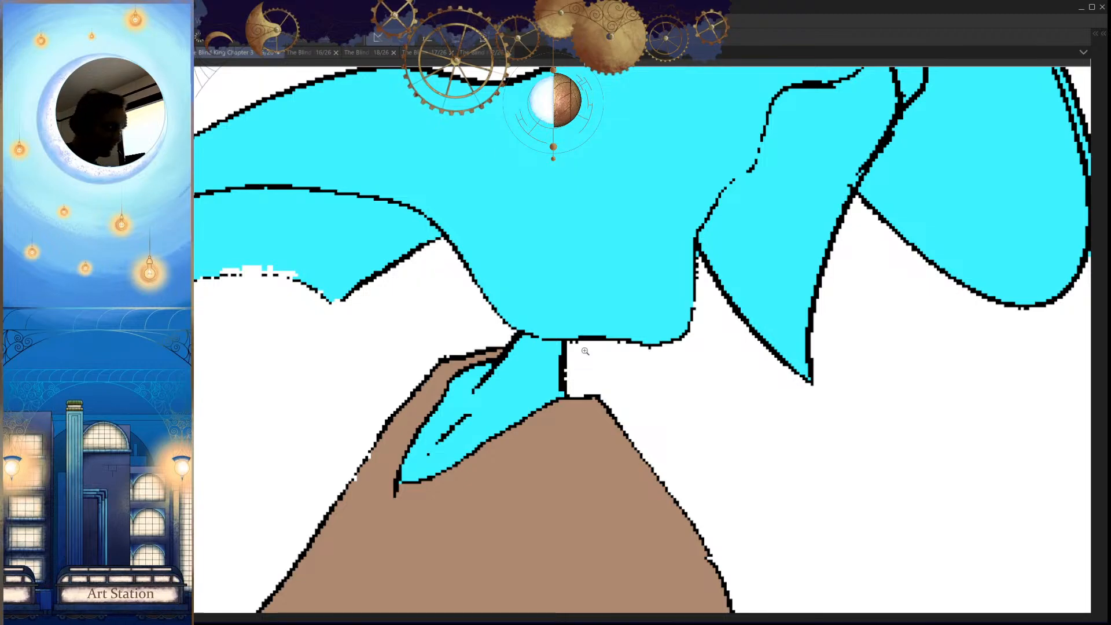
pyautogui.click(576, 339)
pyautogui.click(561, 342)
pyautogui.click(538, 338)
pyautogui.click(520, 331)
pyautogui.click(495, 328)
pyautogui.click(434, 360)
pyautogui.click(378, 444)
pyautogui.click(370, 496)
pyautogui.click(539, 513)
pyautogui.click(604, 472)
pyautogui.click(620, 432)
pyautogui.click(577, 342)
pyautogui.hotkey('alt', 'Delete')
pyautogui.hotkey('ctrl', 'd')
# Step: Switch to the Flats layer and repair the gaps in the cyan fill along the headscarf's ragged lower edge
pyautogui.moveTo(637, 412); pyautogui.dragTo(602, 471)
pyautogui.press('Tab')
pyautogui.click(1009, 481)
pyautogui.press('Tab')
pyautogui.moveTo(573, 360); pyautogui.dragTo(606, 383)
pyautogui.scroll(5, 605, 383)
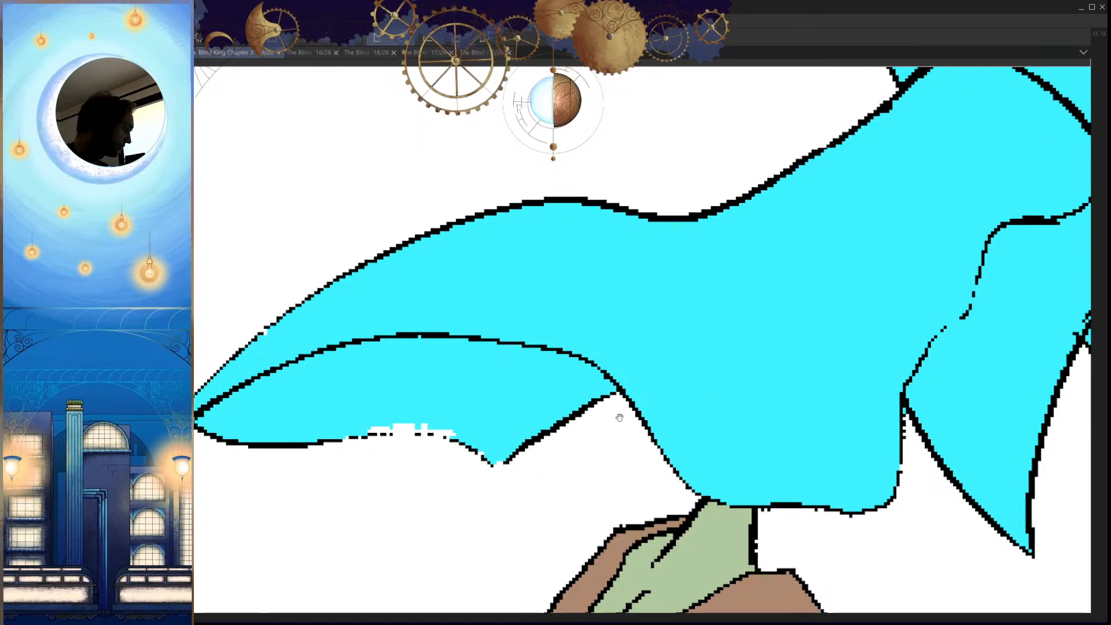
pyautogui.hotkey('ctrl', 'z')
pyautogui.press('h')
pyautogui.moveTo(742, 507); pyautogui.dragTo(732, 382)
pyautogui.moveTo(688, 340)
pyautogui.mouseDown()
pyautogui.moveTo(938, 342)
pyautogui.moveTo(733, 318)
pyautogui.mouseUp()
pyautogui.hotkey('ctrl', 'z')
pyautogui.hotkey('ctrl', 'z')
pyautogui.moveTo(797, 331); pyautogui.dragTo(733, 332)
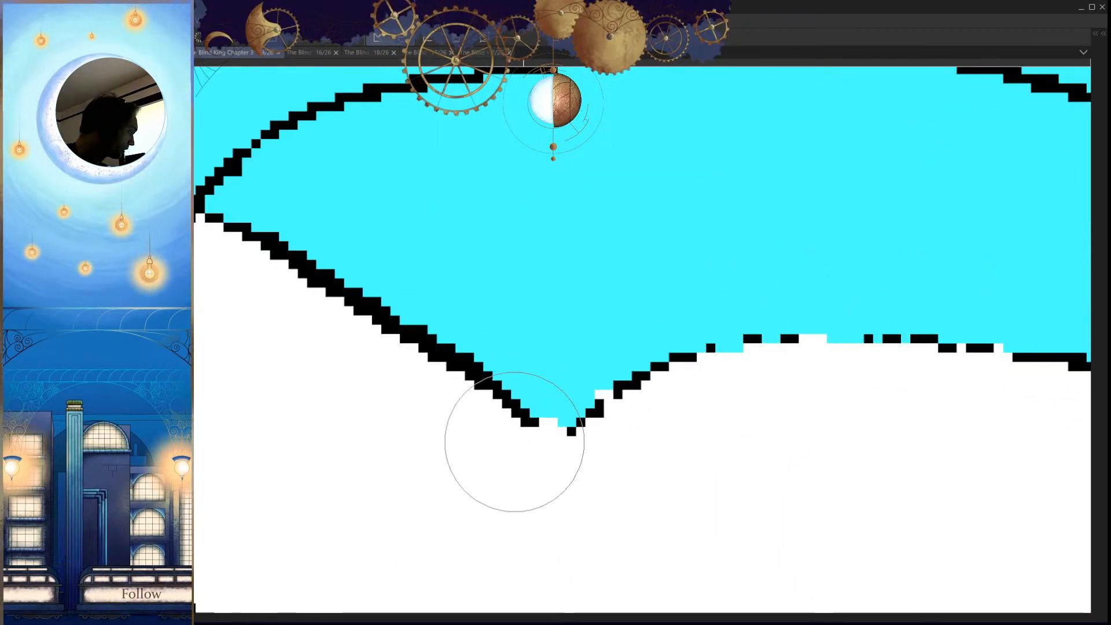
pyautogui.moveTo(608, 385); pyautogui.dragTo(587, 415)
pyautogui.moveTo(681, 426); pyautogui.dragTo(533, 523)
pyautogui.press('h')
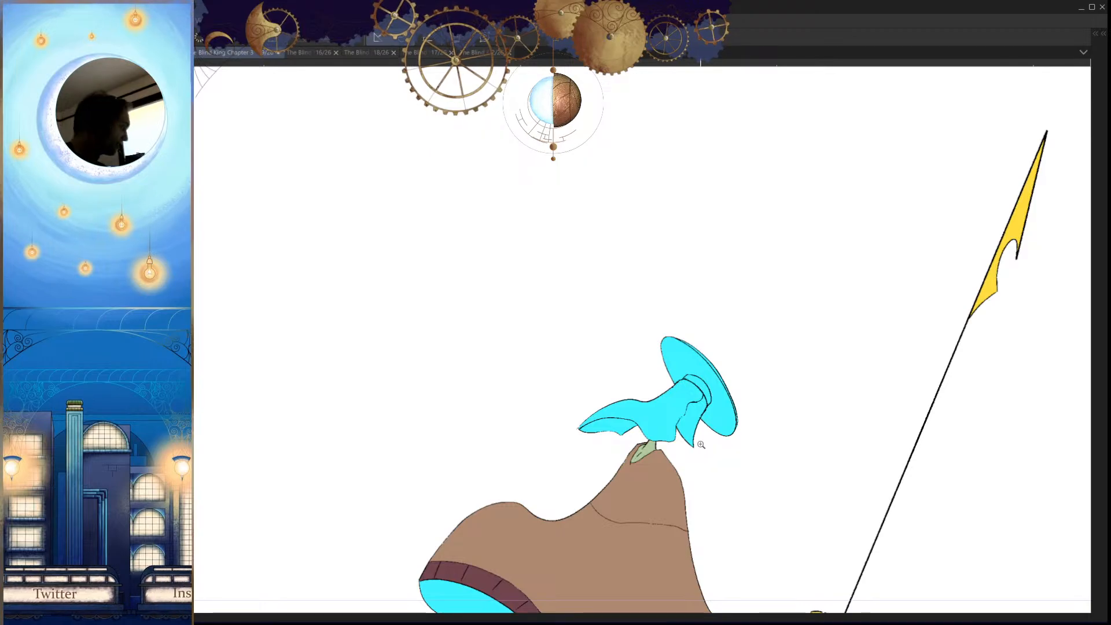
# Step: Return to the Color layer, select the arm and hand holding the spear, fill them with sage green, and deselect
pyautogui.moveTo(744, 487); pyautogui.dragTo(820, 472)
pyautogui.press('Tab')
pyautogui.press('Tab')
pyautogui.press('Tab')
pyautogui.click(1022, 456)
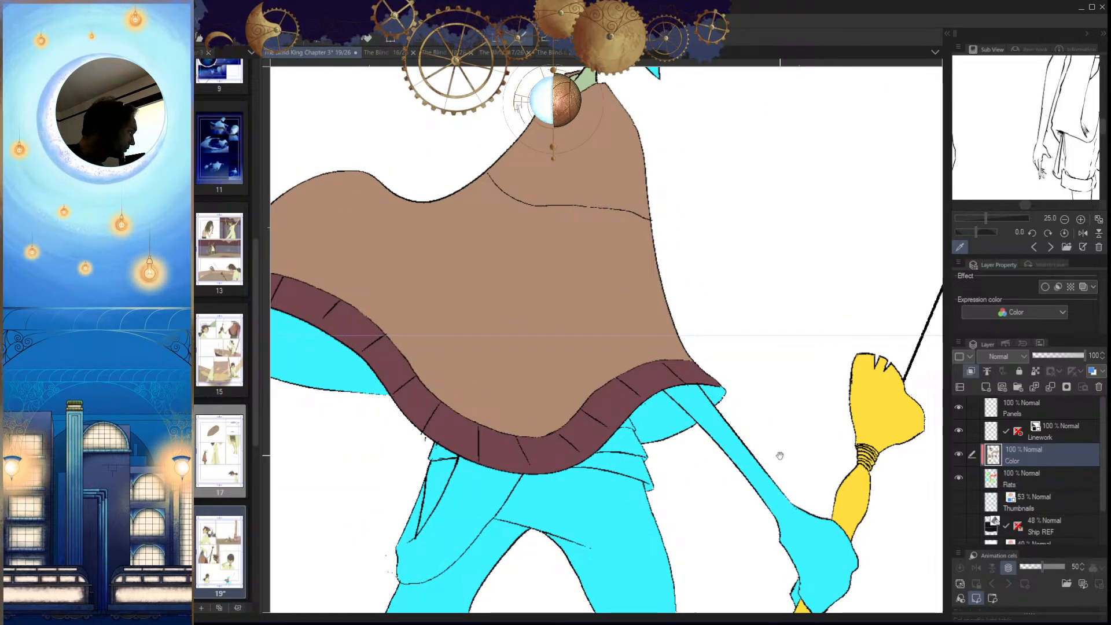
pyautogui.scroll(1, 788, 455)
pyautogui.press('h')
pyautogui.scroll(1, 639, 495)
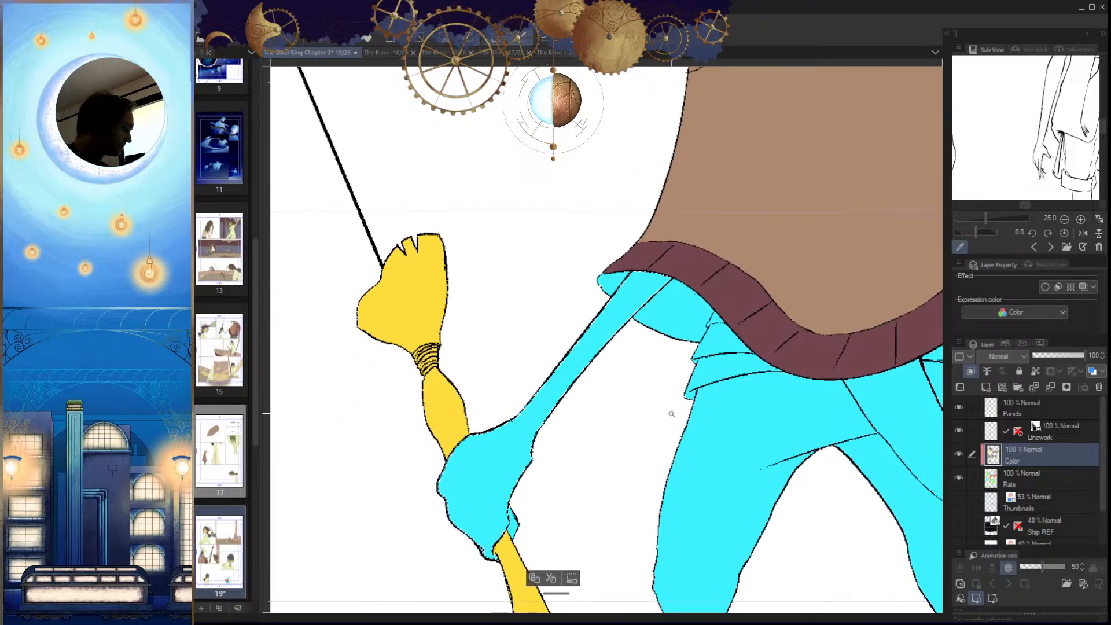
pyautogui.scroll(-2, 640, 495)
pyautogui.scroll(1, 652, 408)
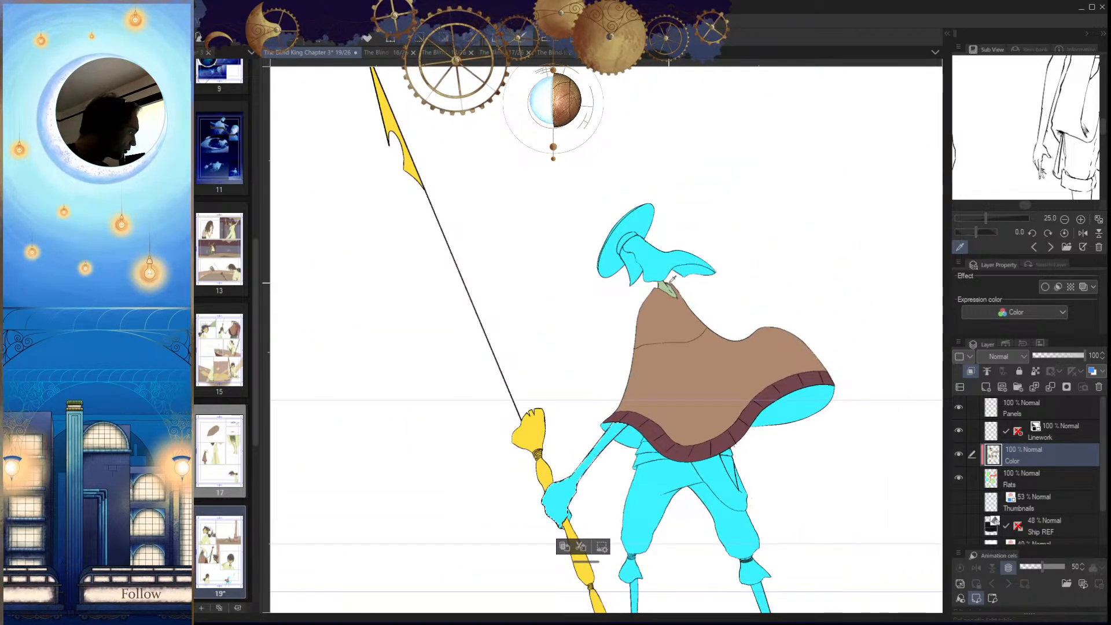
pyautogui.scroll(1, 652, 408)
pyautogui.hotkey('alt', 'Delete')
pyautogui.hotkey('ctrl', 'd')
# Step: Paint the leftover cyan sliver of the hand beside the spear shaft sage green
pyautogui.scroll(5, 614, 486)
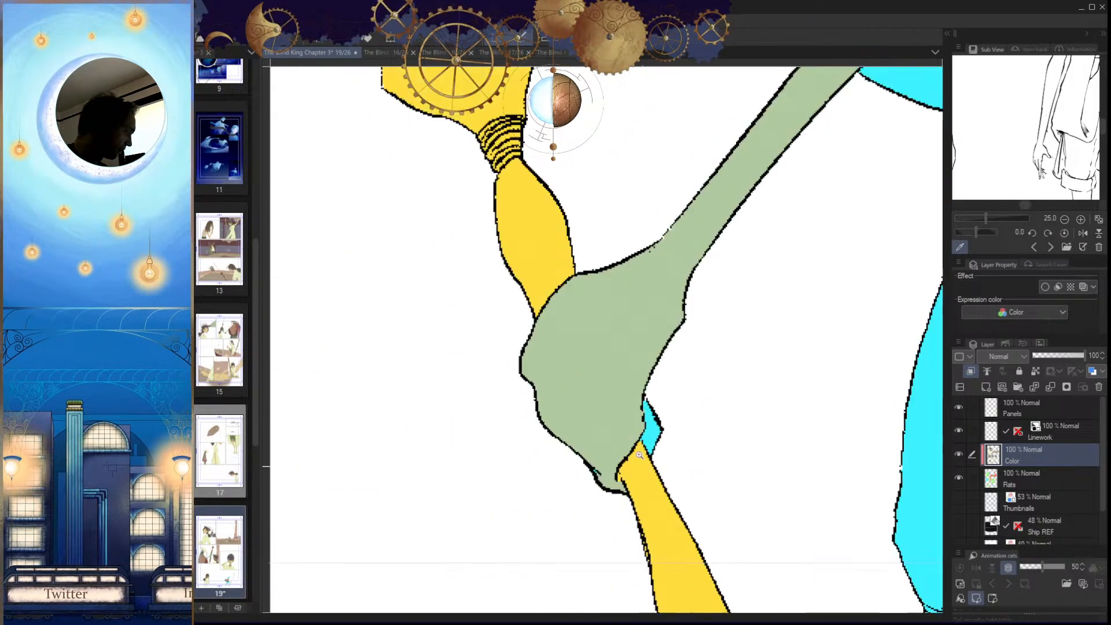
pyautogui.moveTo(613, 475); pyautogui.dragTo(594, 501)
pyautogui.press('h')
pyautogui.moveTo(658, 425); pyautogui.dragTo(730, 509)
pyautogui.keyDown('ctrl'); pyautogui.click(573, 388); pyautogui.keyUp('ctrl')
pyautogui.moveTo(539, 335); pyautogui.dragTo(477, 491)
pyautogui.moveTo(516, 513); pyautogui.dragTo(581, 393)
pyautogui.moveTo(530, 463); pyautogui.dragTo(545, 449)
pyautogui.moveTo(512, 490); pyautogui.dragTo(511, 587)
pyautogui.moveTo(545, 371)
pyautogui.mouseDown()
pyautogui.moveTo(547, 280)
pyautogui.moveTo(566, 291)
pyautogui.moveTo(545, 394)
pyautogui.moveTo(582, 384)
pyautogui.moveTo(533, 458)
pyautogui.mouseUp()
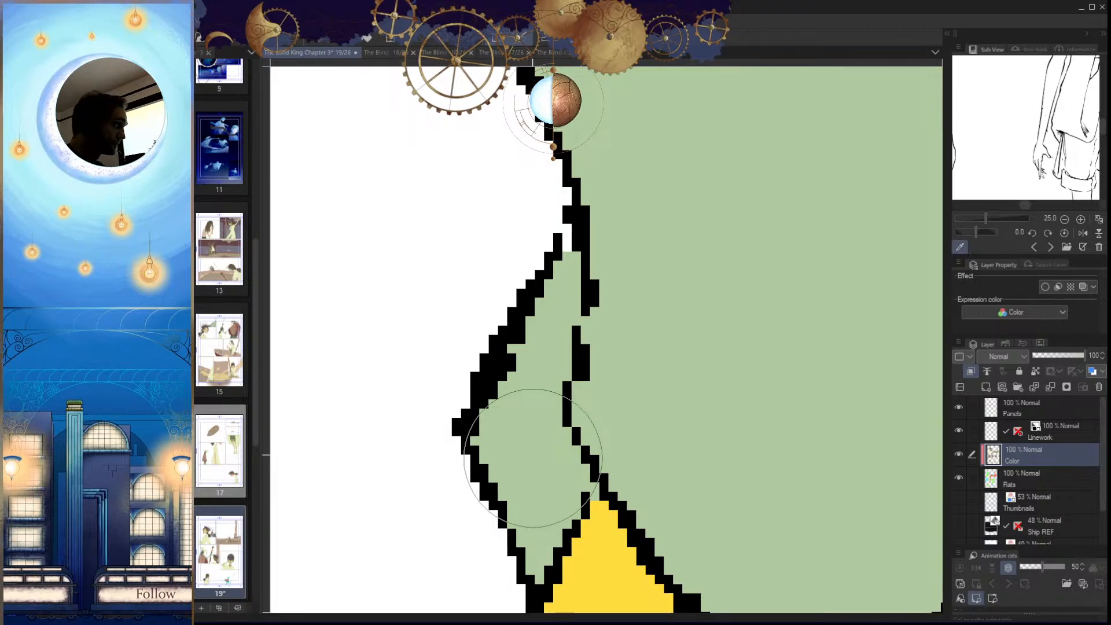
pyautogui.scroll(-10, 701, 431)
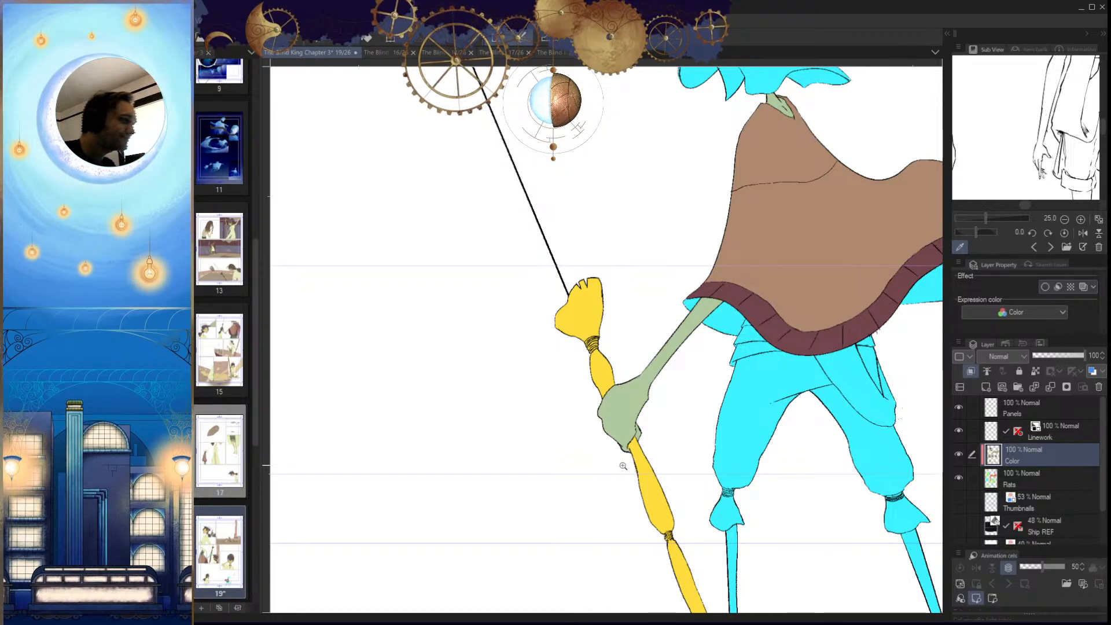
# Step: Select the bare lower leg nearest the spear, fill it with sage green, and deselect
pyautogui.scroll(-2, 688, 421)
pyautogui.press('h')
pyautogui.moveTo(692, 528); pyautogui.dragTo(693, 457)
pyautogui.moveTo(626, 472); pyautogui.dragTo(636, 504)
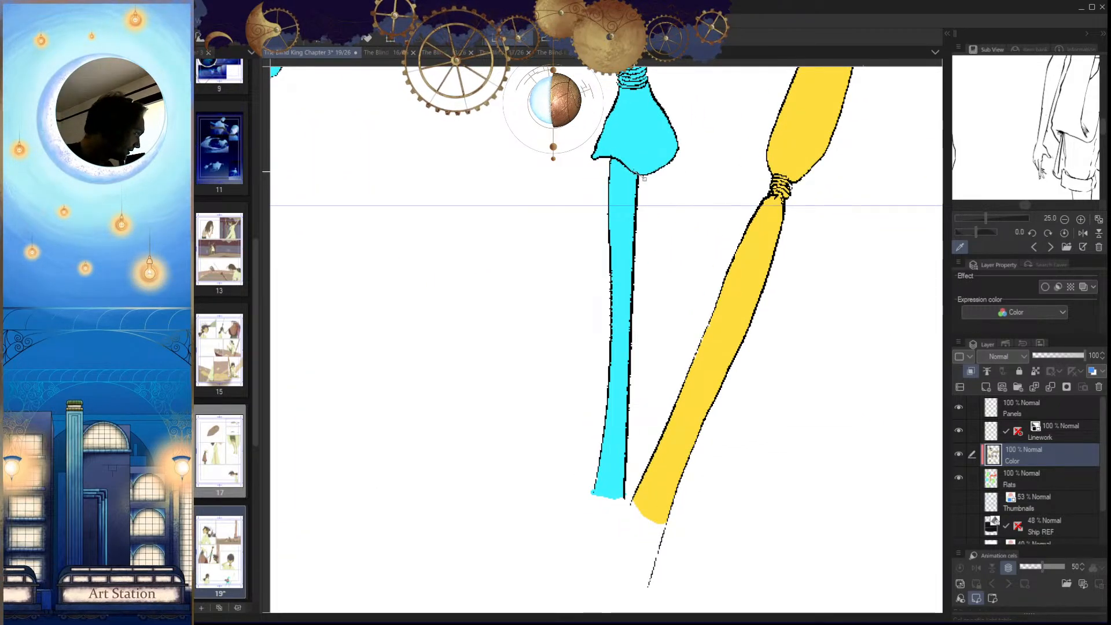
pyautogui.click(629, 213)
pyautogui.press('w')
pyautogui.click(623, 324)
pyautogui.press('g')
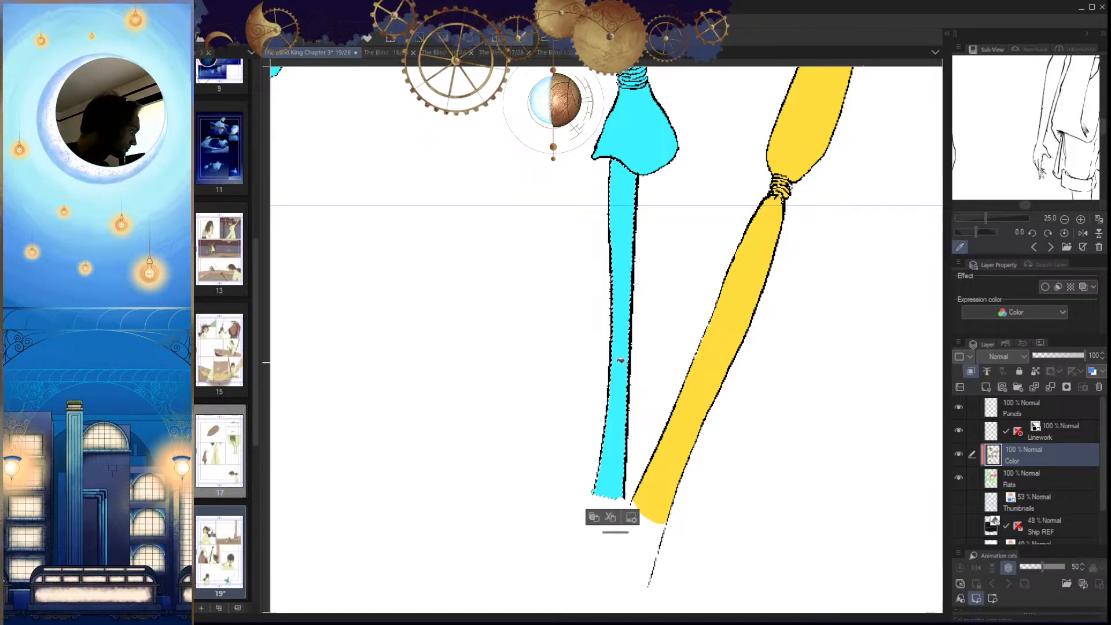
pyautogui.click(620, 361)
pyautogui.hotkey('ctrl', 'd')
# Step: Select the other bare lower leg, fill it with the same sage green, and deselect
pyautogui.moveTo(650, 412); pyautogui.dragTo(616, 418)
pyautogui.moveTo(616, 418); pyautogui.dragTo(676, 367)
pyautogui.press('w')
pyautogui.click(384, 318)
pyautogui.press('g')
pyautogui.click(382, 330)
pyautogui.hotkey('ctrl', 'd')
pyautogui.moveTo(408, 207); pyautogui.dragTo(578, 311)
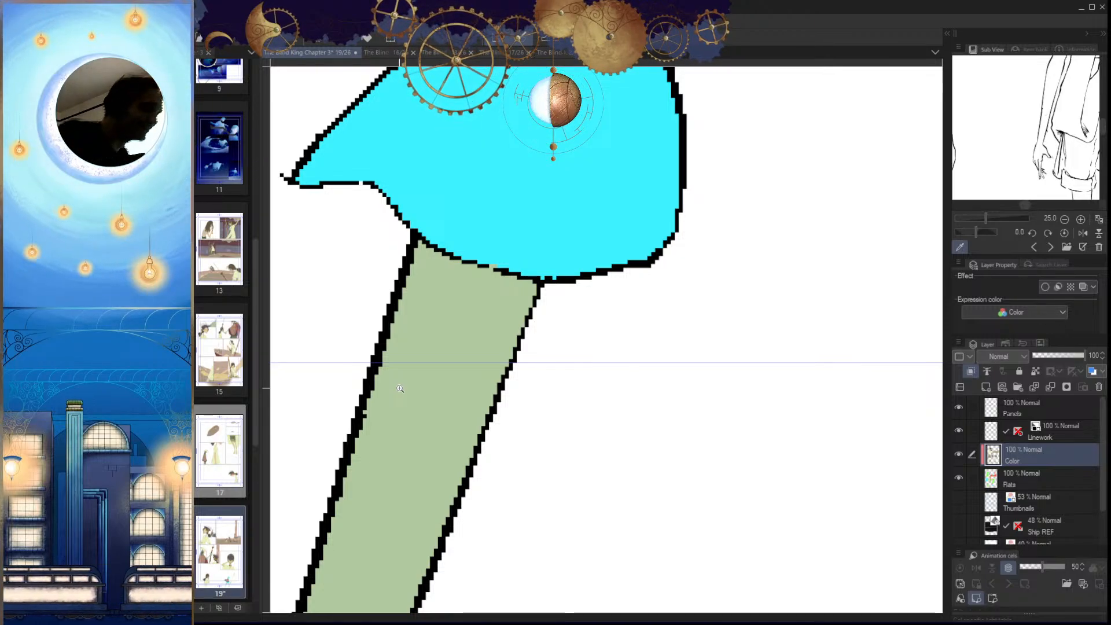
# Step: Select the cyan cloak lining visible beneath the maroon hem on both sides of the figure
pyautogui.moveTo(630, 384); pyautogui.dragTo(529, 437)
pyautogui.moveTo(654, 450); pyautogui.dragTo(650, 307)
pyautogui.moveTo(575, 338); pyautogui.dragTo(655, 475)
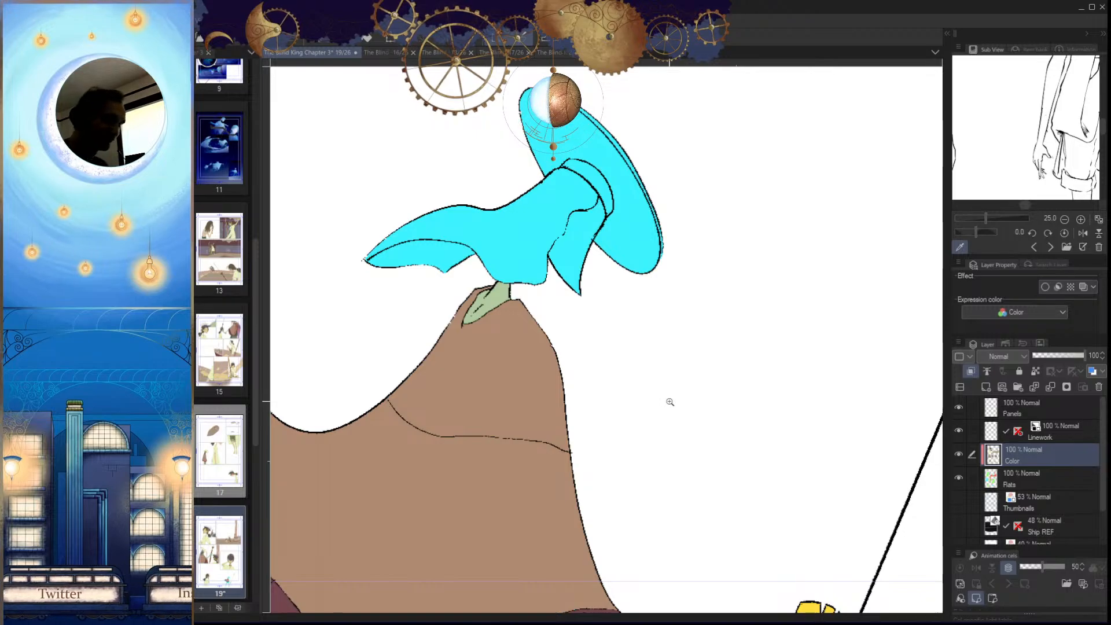
pyautogui.moveTo(619, 403); pyautogui.dragTo(573, 420)
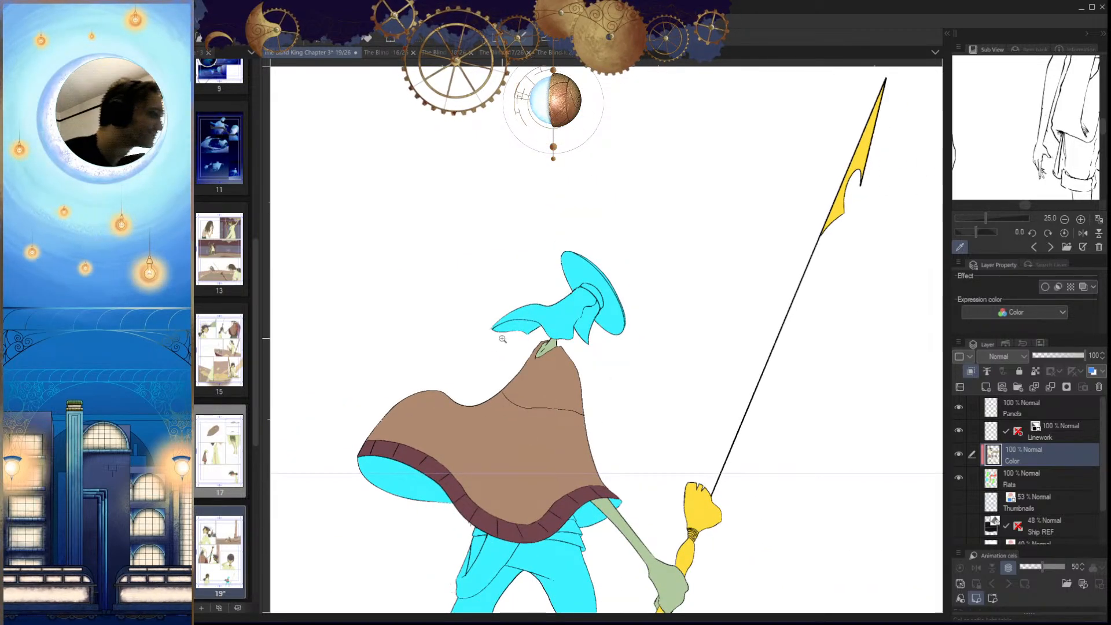
pyautogui.moveTo(545, 426); pyautogui.dragTo(524, 385)
pyautogui.click(523, 385)
pyautogui.moveTo(914, 490); pyautogui.dragTo(658, 439)
pyautogui.click(649, 392)
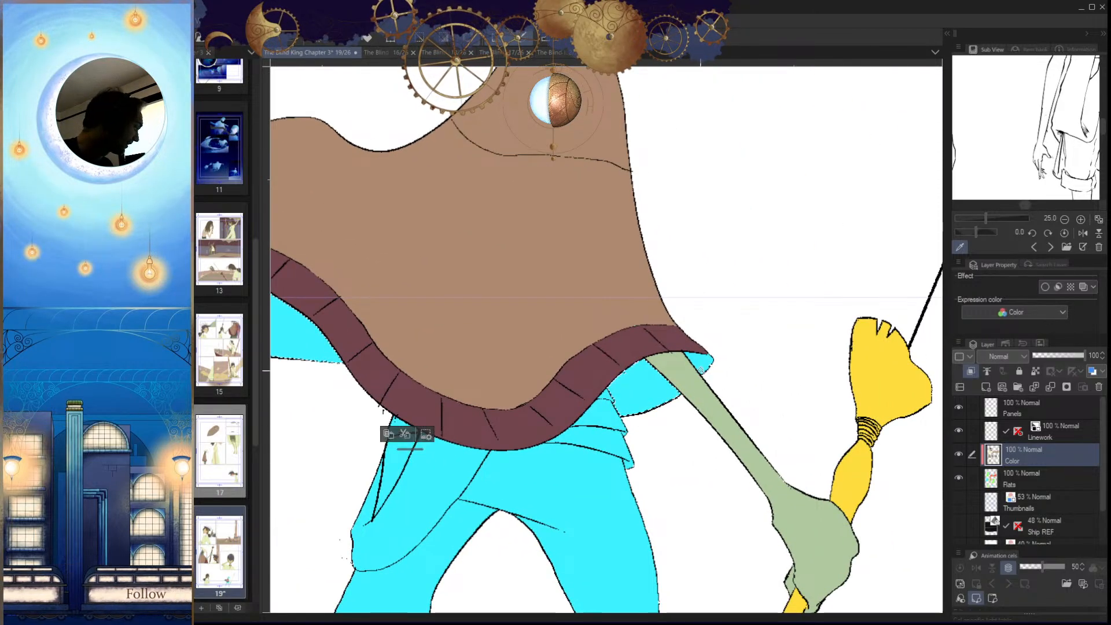
pyautogui.click(703, 363)
# Step: Fill the selected cloak lining areas with reddish brown and clear the selection
pyautogui.moveTo(711, 409); pyautogui.dragTo(681, 433)
pyautogui.moveTo(658, 387); pyautogui.dragTo(661, 495)
pyautogui.moveTo(717, 391); pyautogui.dragTo(665, 348)
pyautogui.moveTo(670, 292); pyautogui.dragTo(733, 440)
pyautogui.moveTo(467, 288); pyautogui.dragTo(571, 516)
pyautogui.moveTo(778, 465); pyautogui.dragTo(668, 278)
pyautogui.moveTo(635, 353); pyautogui.dragTo(650, 429)
pyautogui.click(476, 453)
pyautogui.click(630, 496)
pyautogui.click(655, 487)
pyautogui.hotkey('ctrl', 'd')
# Step: Compare the partly colored spear-carrying figure with the finished characters in the page's other panels
pyautogui.moveTo(658, 485); pyautogui.dragTo(660, 383)
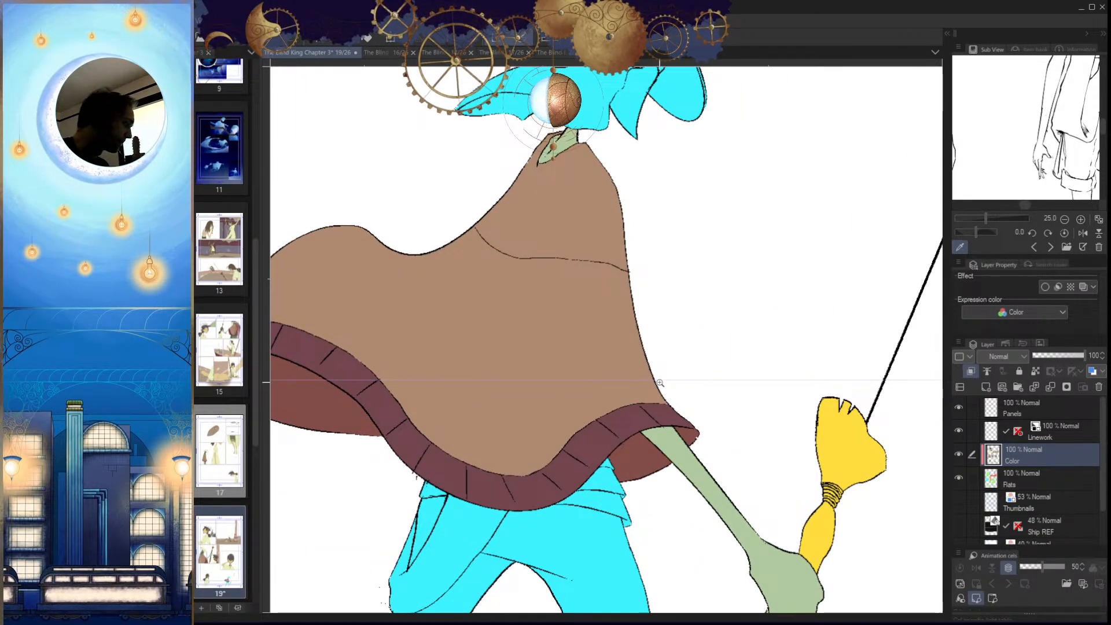
pyautogui.moveTo(597, 460); pyautogui.dragTo(596, 512)
pyautogui.press('h')
pyautogui.moveTo(612, 431); pyautogui.dragTo(603, 378)
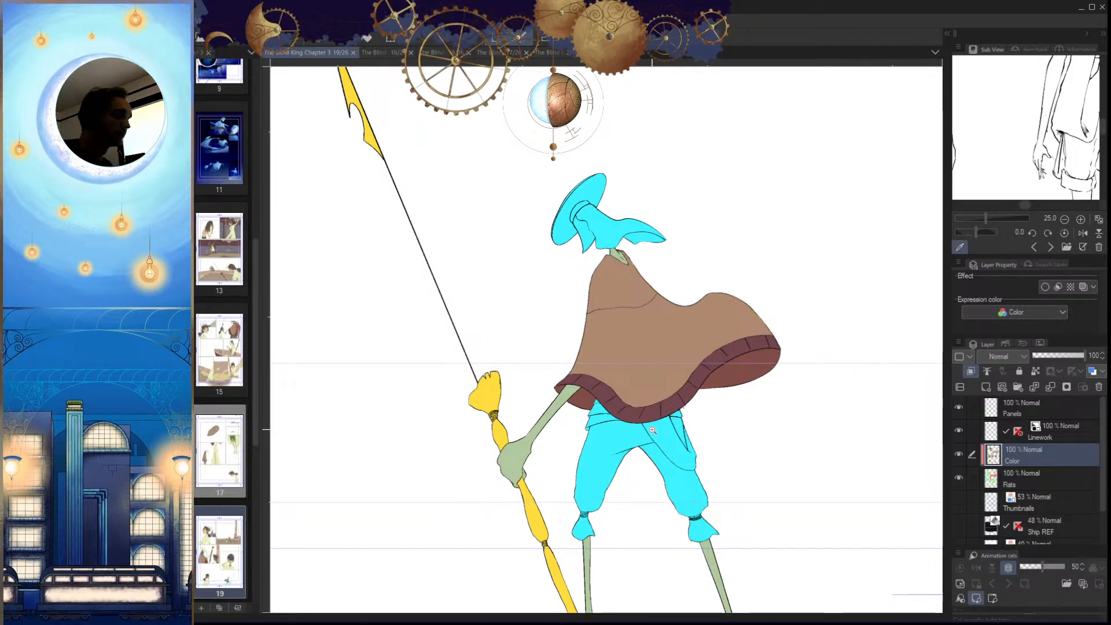
pyautogui.scroll(-3, 685, 396)
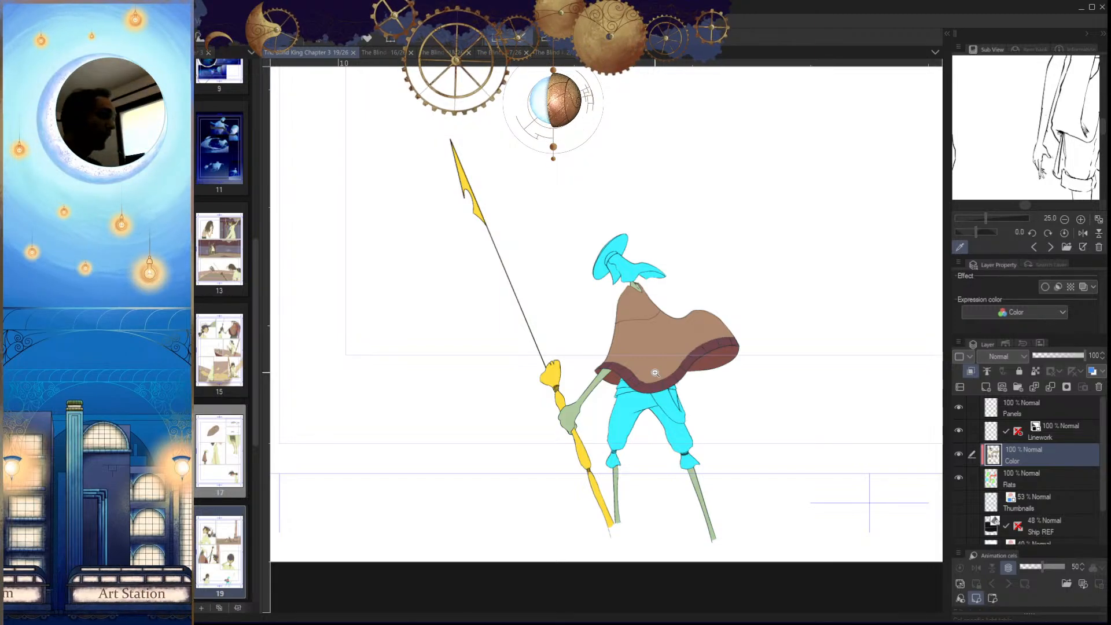
pyautogui.scroll(2, 705, 411)
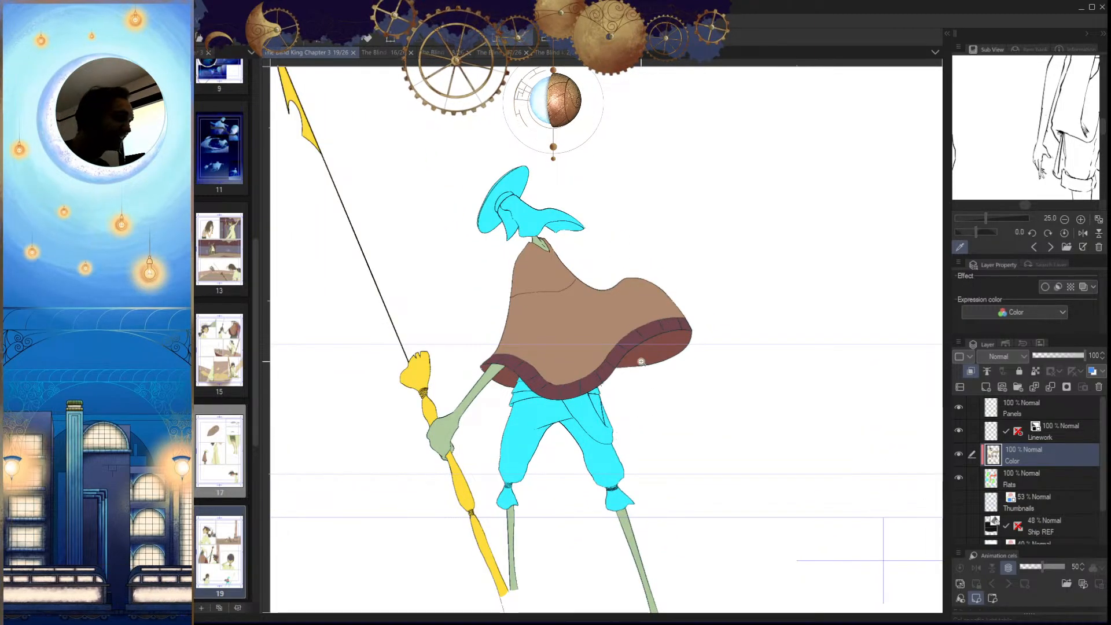
pyautogui.scroll(-3, 648, 373)
pyautogui.moveTo(616, 351)
pyautogui.mouseDown()
pyautogui.moveTo(677, 363)
pyautogui.moveTo(720, 398)
pyautogui.moveTo(685, 409)
pyautogui.mouseUp()
pyautogui.scroll(-3, 710, 432)
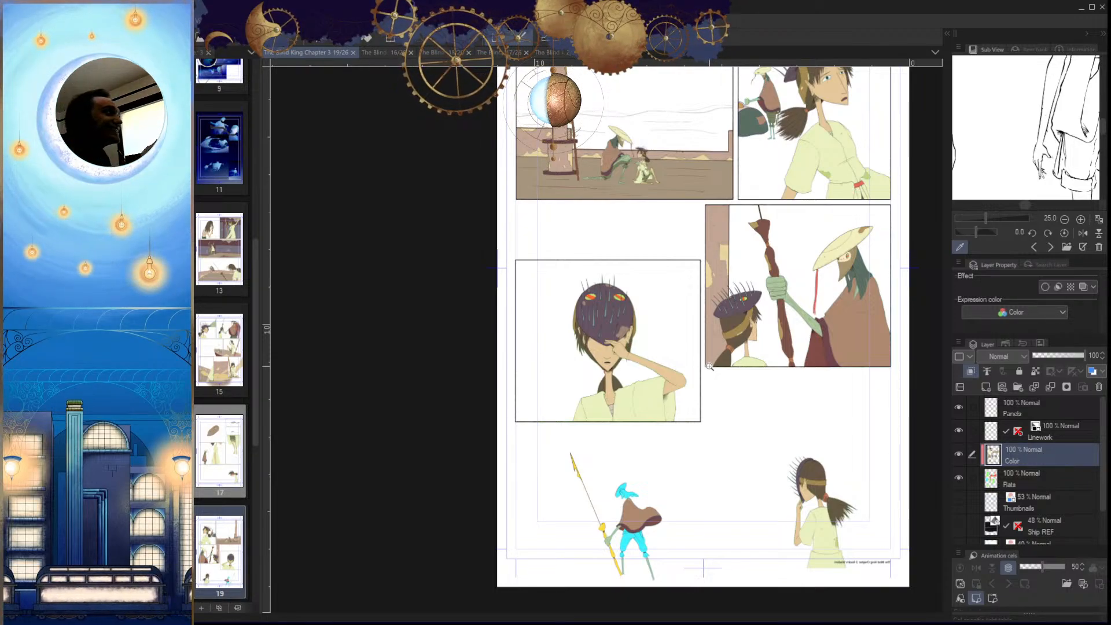
pyautogui.moveTo(709, 367); pyautogui.dragTo(751, 385)
pyautogui.moveTo(739, 424); pyautogui.dragTo(717, 423)
pyautogui.moveTo(627, 425)
pyautogui.mouseDown()
pyautogui.moveTo(693, 394)
pyautogui.moveTo(635, 417)
pyautogui.mouseUp()
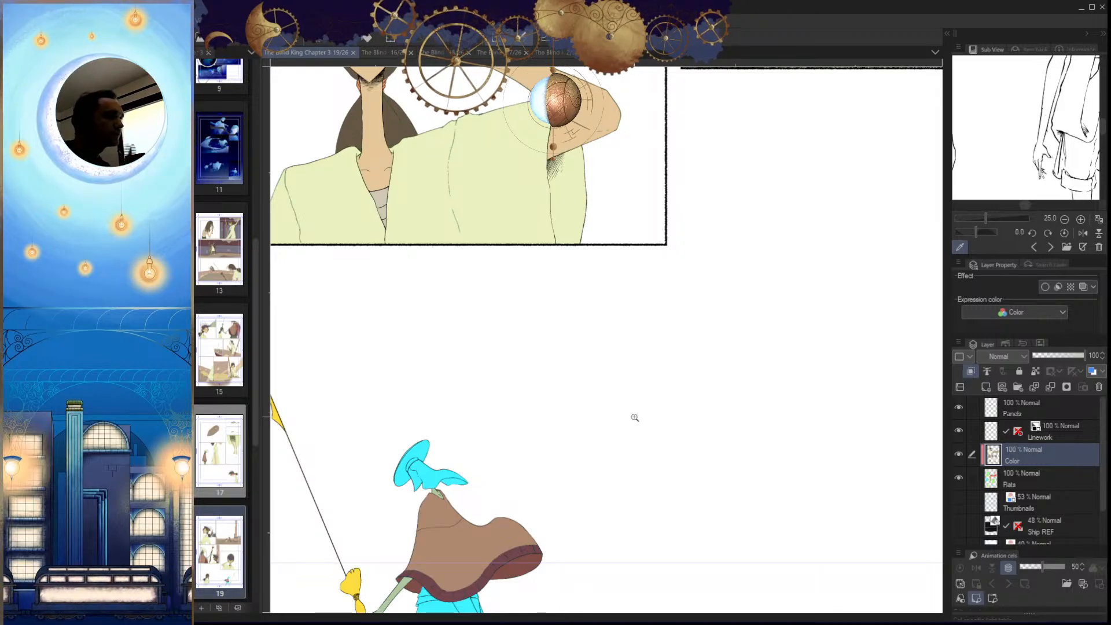
pyautogui.moveTo(696, 424); pyautogui.dragTo(660, 415)
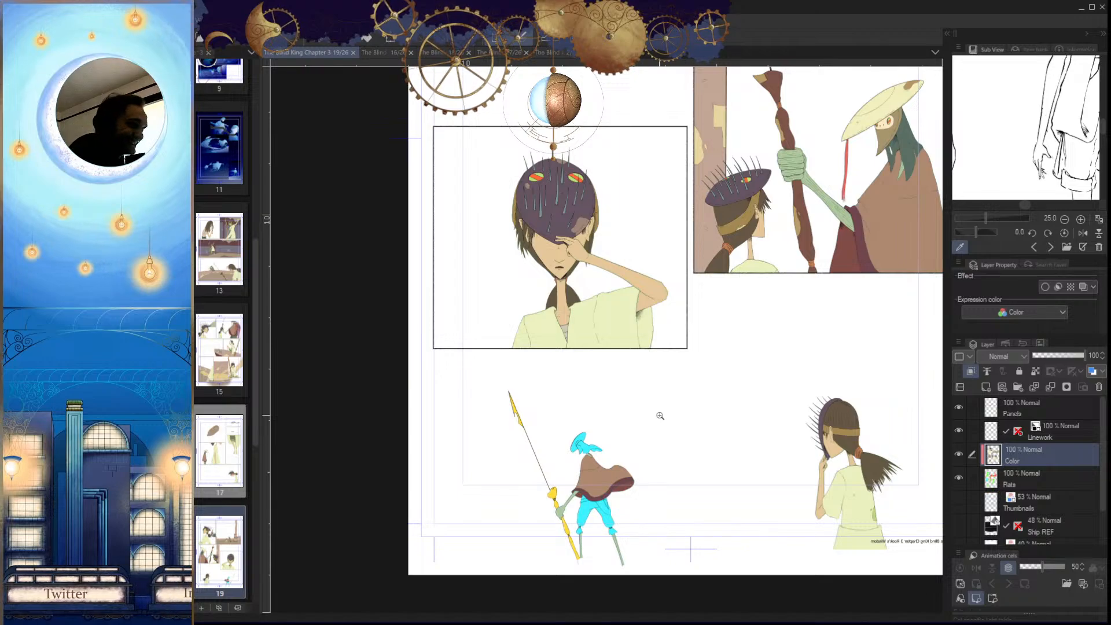
pyautogui.moveTo(752, 341); pyautogui.dragTo(600, 494)
pyautogui.moveTo(750, 280); pyautogui.dragTo(670, 394)
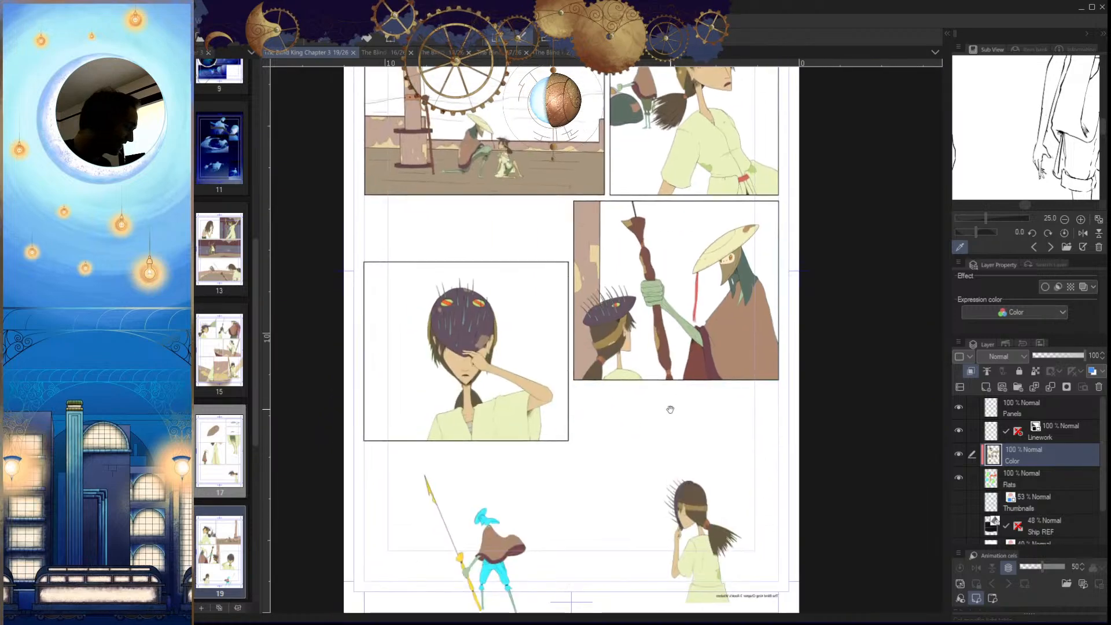
# Step: Outline the headscarf's outer edge with a straight-edged selection, from the hat brim around the trailing tail back to the neck
pyautogui.moveTo(515, 499); pyautogui.dragTo(616, 328)
pyautogui.press('h')
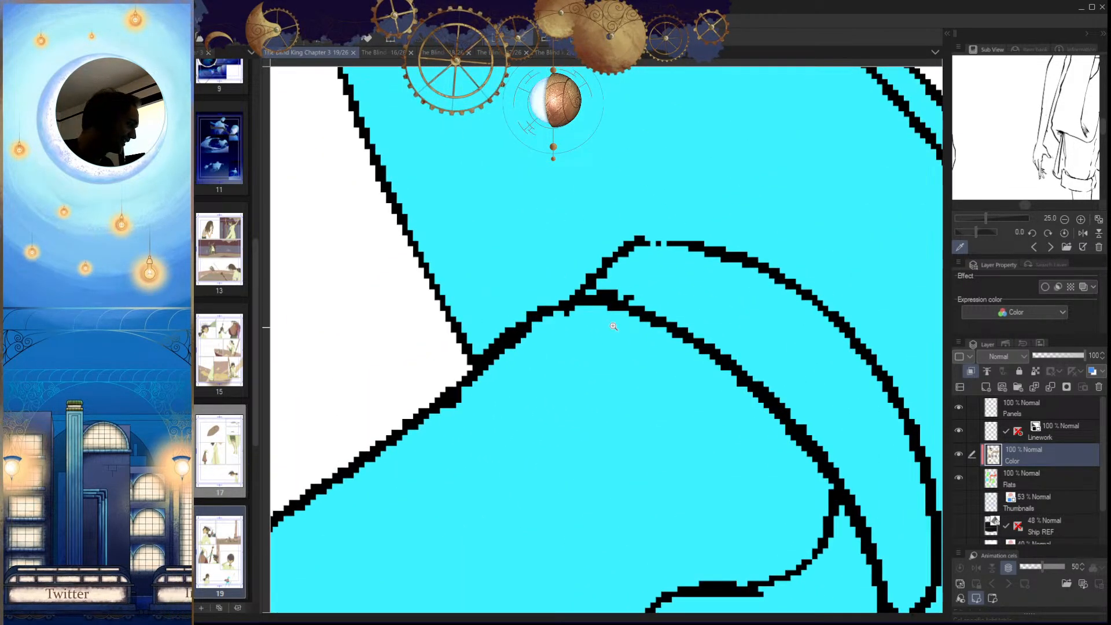
pyautogui.click(606, 300)
pyautogui.click(566, 305)
pyautogui.click(470, 378)
pyautogui.click(428, 380)
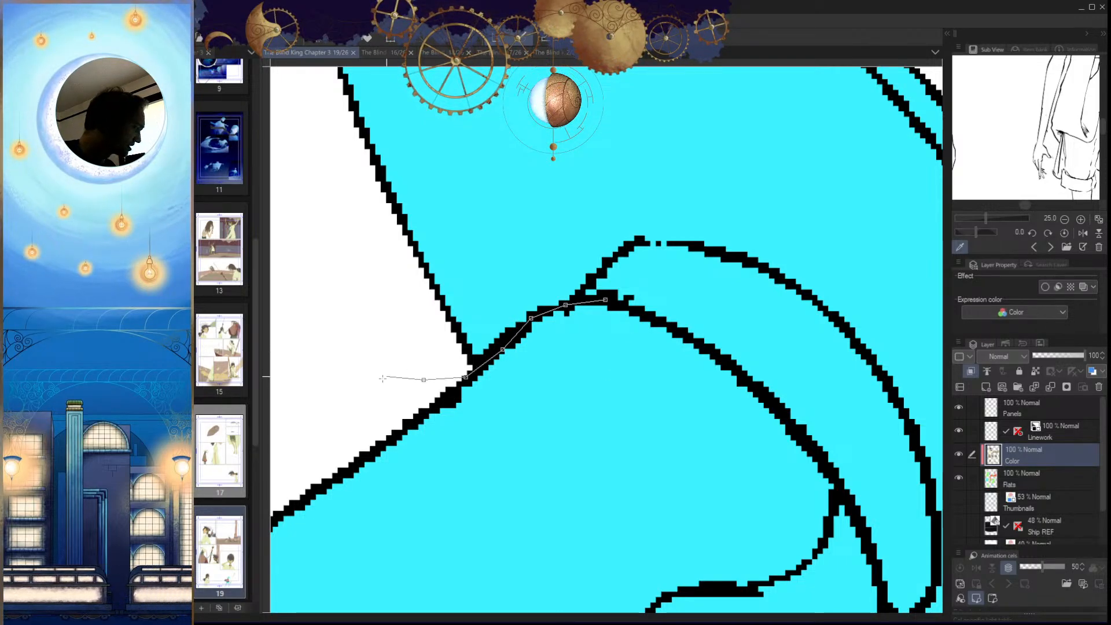
pyautogui.moveTo(384, 377); pyautogui.dragTo(739, 166)
pyautogui.moveTo(521, 283); pyautogui.dragTo(732, 188)
pyautogui.moveTo(523, 192); pyautogui.dragTo(714, 185)
pyautogui.click(549, 192)
pyautogui.click(418, 228)
pyautogui.moveTo(361, 269); pyautogui.dragTo(701, 153)
pyautogui.moveTo(548, 267); pyautogui.dragTo(672, 139)
pyautogui.click(415, 330)
pyautogui.click(397, 419)
pyautogui.click(518, 440)
pyautogui.moveTo(834, 488); pyautogui.dragTo(389, 421)
pyautogui.click(578, 482)
pyautogui.click(708, 453)
pyautogui.moveTo(885, 428); pyautogui.dragTo(524, 392)
pyautogui.click(645, 495)
pyautogui.moveTo(778, 479); pyautogui.dragTo(415, 509)
pyautogui.click(634, 505)
pyautogui.click(654, 450)
pyautogui.click(591, 307)
pyautogui.click(575, 259)
pyautogui.click(584, 228)
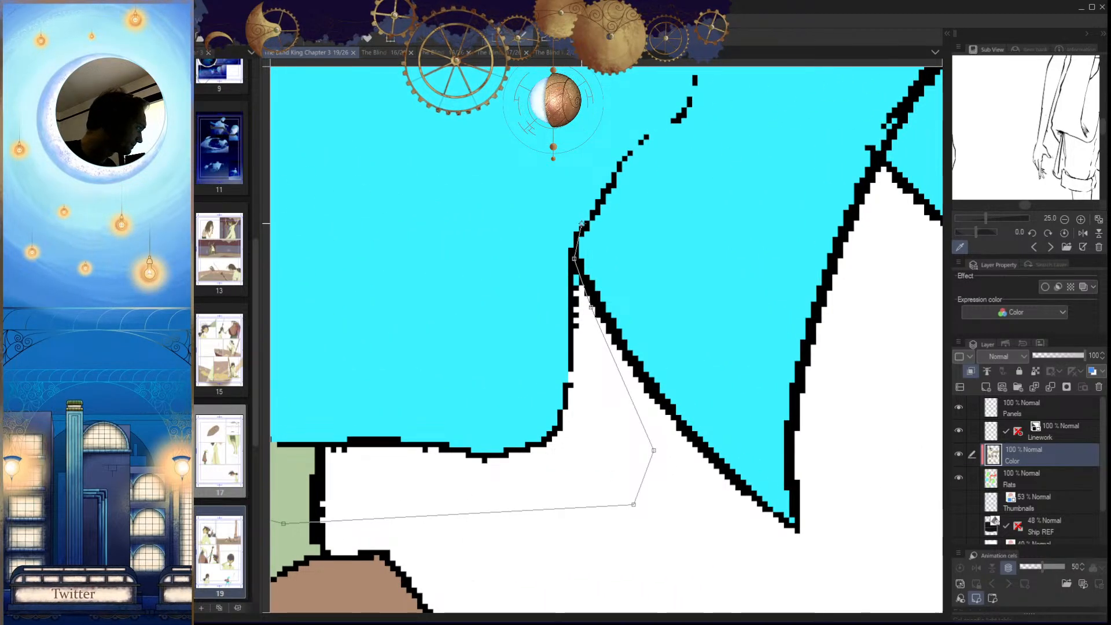
# Step: Continue the selection along the line between headscarf and face covering, then close it across the hat
pyautogui.moveTo(626, 146); pyautogui.dragTo(567, 262)
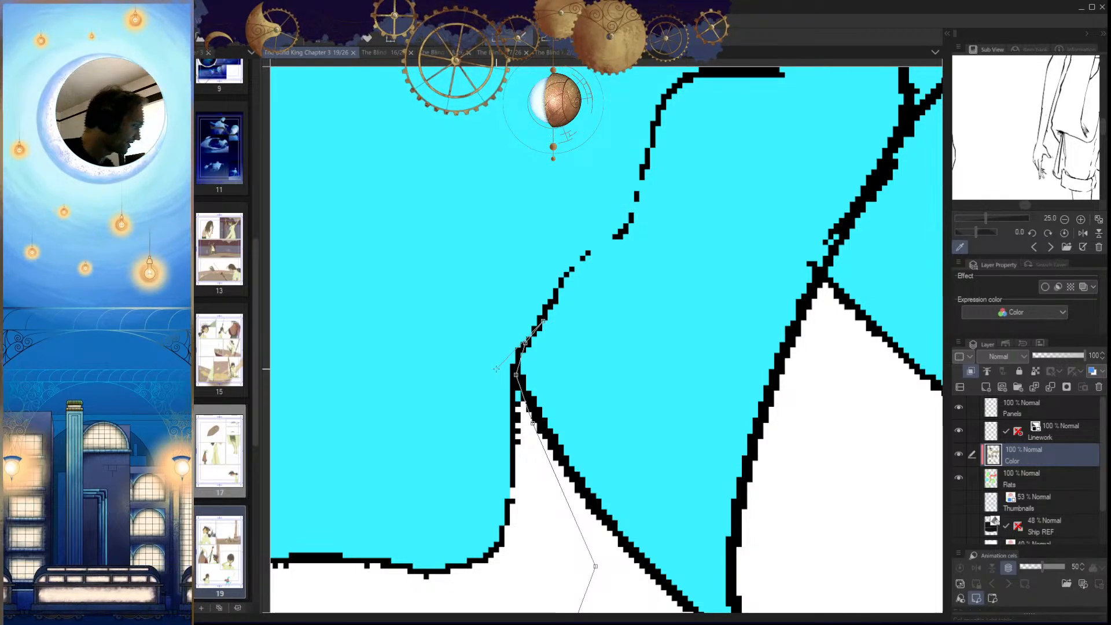
pyautogui.moveTo(641, 329); pyautogui.dragTo(639, 349)
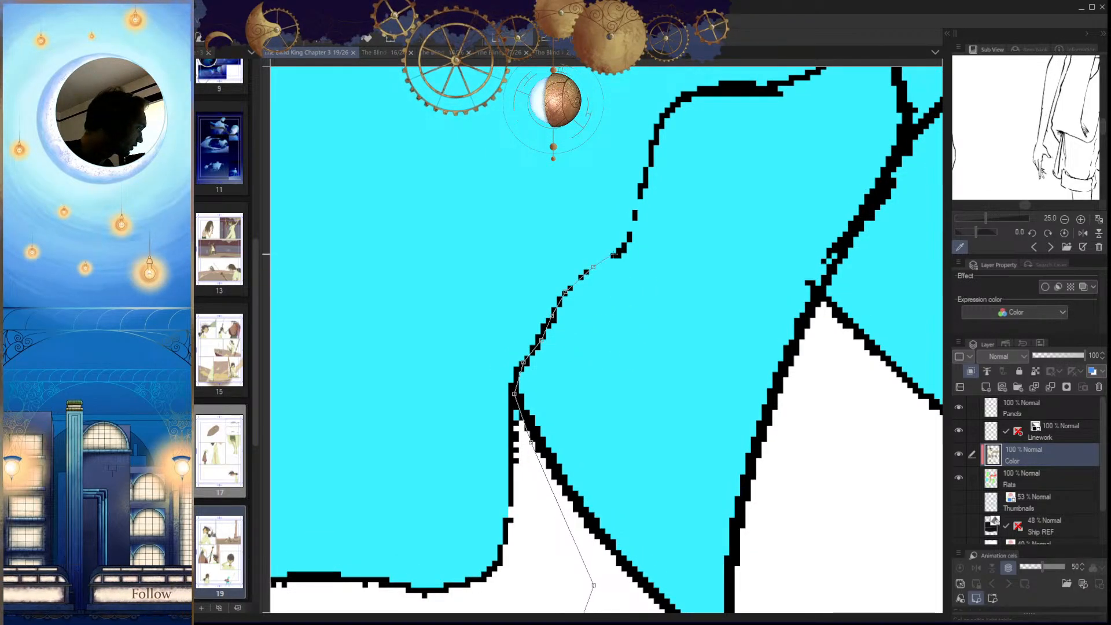
pyautogui.moveTo(657, 138); pyautogui.dragTo(605, 307)
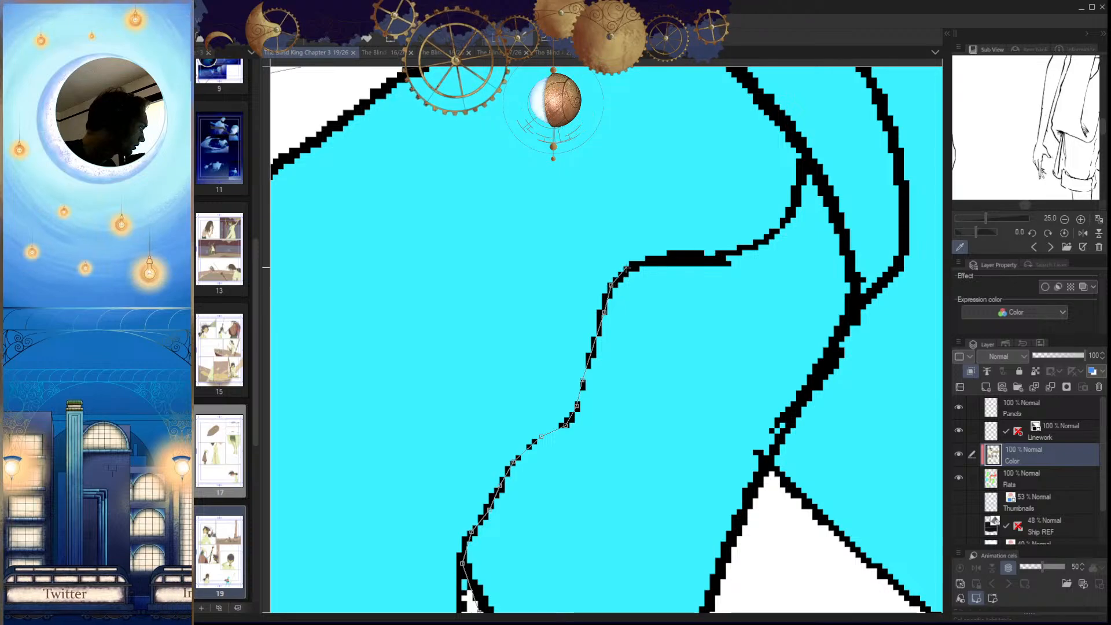
pyautogui.click(729, 257)
pyautogui.moveTo(740, 254); pyautogui.dragTo(685, 314)
pyautogui.click(705, 303)
pyautogui.click(728, 284)
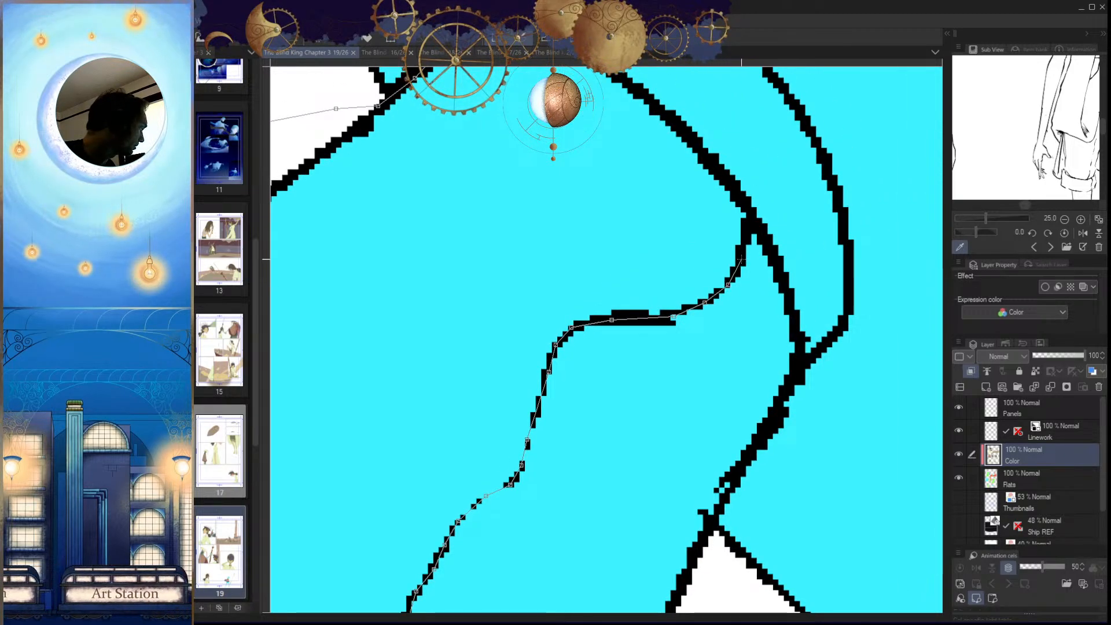
pyautogui.moveTo(748, 196); pyautogui.dragTo(761, 318)
pyautogui.click(704, 267)
pyautogui.click(645, 208)
pyautogui.click(527, 151)
# Step: Fill the outlined headscarf with dark gray-green and clear the selection
pyautogui.press('g')
pyautogui.click(650, 352)
pyautogui.moveTo(629, 365)
pyautogui.mouseDown()
pyautogui.moveTo(584, 415)
pyautogui.moveTo(643, 387)
pyautogui.moveTo(652, 353)
pyautogui.mouseUp()
pyautogui.hotkey('ctrl', 'd')
# Step: Outline the cyan face covering beneath the hat with a straight-edged selection, overlapping the colored headscarf
pyautogui.click(627, 171)
pyautogui.click(640, 192)
pyautogui.doubleClick(653, 225)
pyautogui.click(658, 258)
pyautogui.click(638, 297)
pyautogui.click(609, 345)
pyautogui.click(595, 382)
pyautogui.click(596, 458)
pyautogui.moveTo(596, 457); pyautogui.dragTo(656, 293)
pyautogui.click(651, 452)
pyautogui.click(568, 507)
pyautogui.click(456, 398)
pyautogui.moveTo(425, 164); pyautogui.dragTo(356, 459)
pyautogui.click(392, 419)
pyautogui.click(453, 334)
pyautogui.click(557, 281)
pyautogui.click(639, 350)
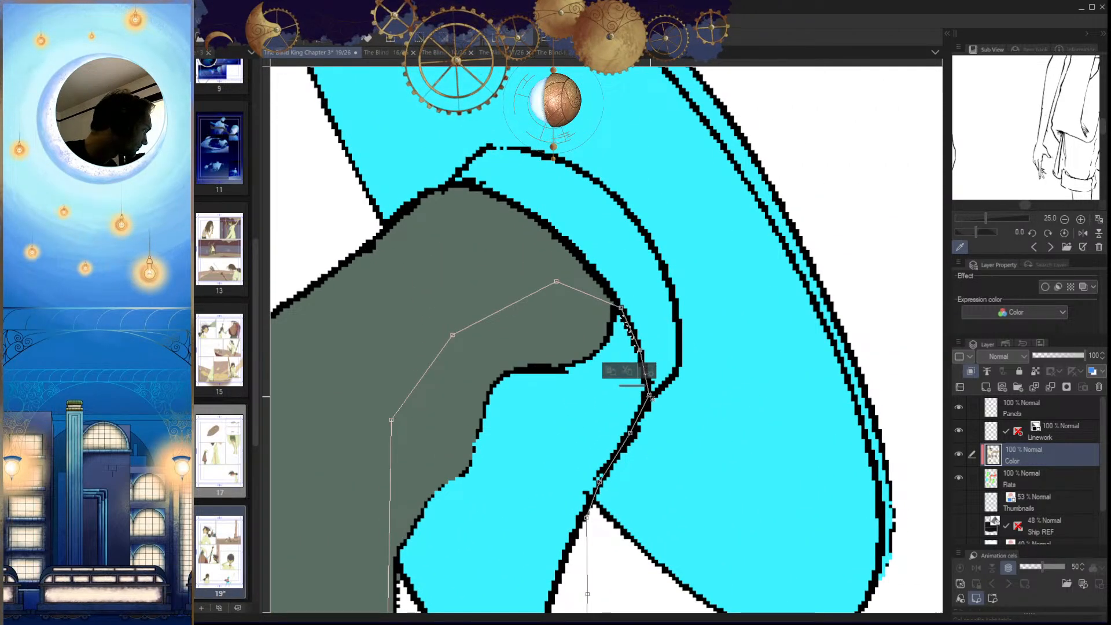
pyautogui.click(650, 396)
# Step: Fill the outlined face covering with tan brown, clear the selection, and save the page
pyautogui.hotkey('alt', 'Delete')
pyautogui.hotkey('ctrl', 'd')
pyautogui.moveTo(613, 403)
pyautogui.mouseDown()
pyautogui.moveTo(641, 322)
pyautogui.moveTo(669, 392)
pyautogui.mouseUp()
pyautogui.press('h')
pyautogui.hotkey('ctrl', 's')
# Step: Examine the cloaked character's sleeve, trousers and waist cloth colors in the finished panels as reference for the spear-carrying figure
pyautogui.moveTo(745, 428); pyautogui.dragTo(653, 381)
pyautogui.moveTo(802, 445); pyautogui.dragTo(760, 465)
pyautogui.moveTo(760, 464); pyautogui.dragTo(631, 507)
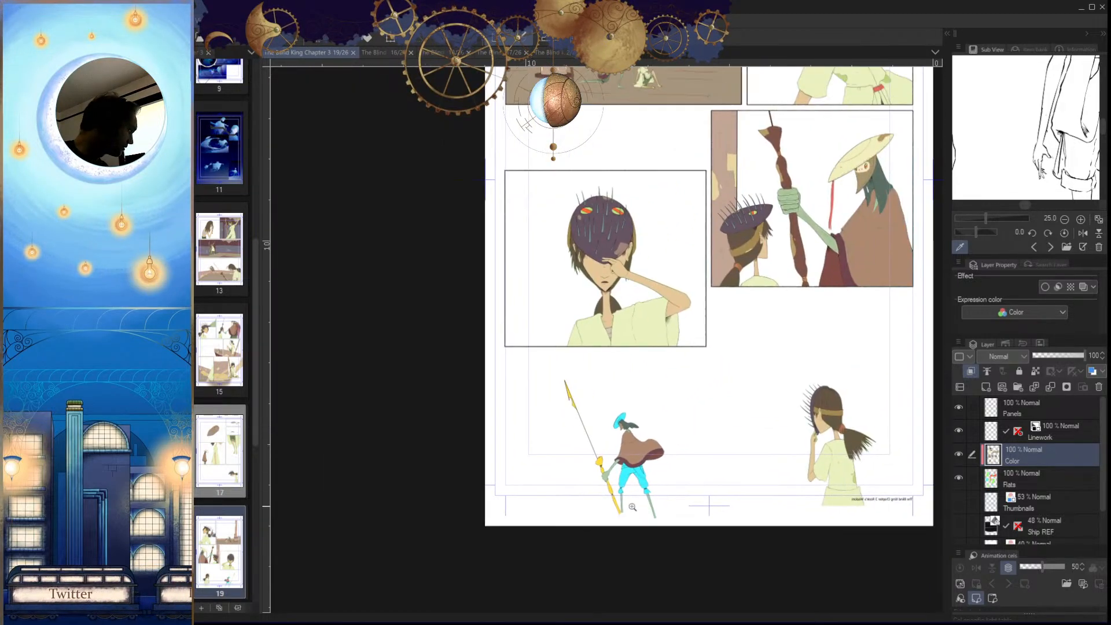
pyautogui.moveTo(736, 427); pyautogui.dragTo(726, 437)
pyautogui.moveTo(851, 201); pyautogui.dragTo(820, 223)
pyautogui.moveTo(820, 223); pyautogui.dragTo(869, 228)
pyautogui.click(869, 228)
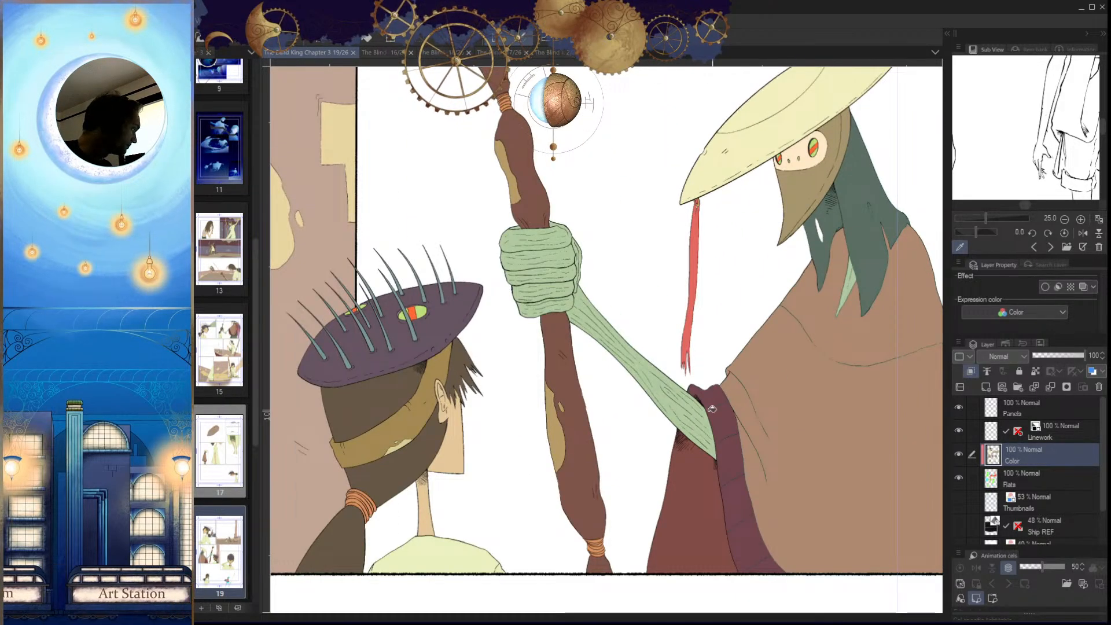
pyautogui.moveTo(693, 493); pyautogui.dragTo(635, 584)
pyautogui.moveTo(634, 605); pyautogui.dragTo(665, 409)
pyautogui.moveTo(706, 370)
pyautogui.mouseDown()
pyautogui.moveTo(684, 408)
pyautogui.moveTo(719, 368)
pyautogui.mouseUp()
pyautogui.moveTo(566, 211); pyautogui.dragTo(674, 276)
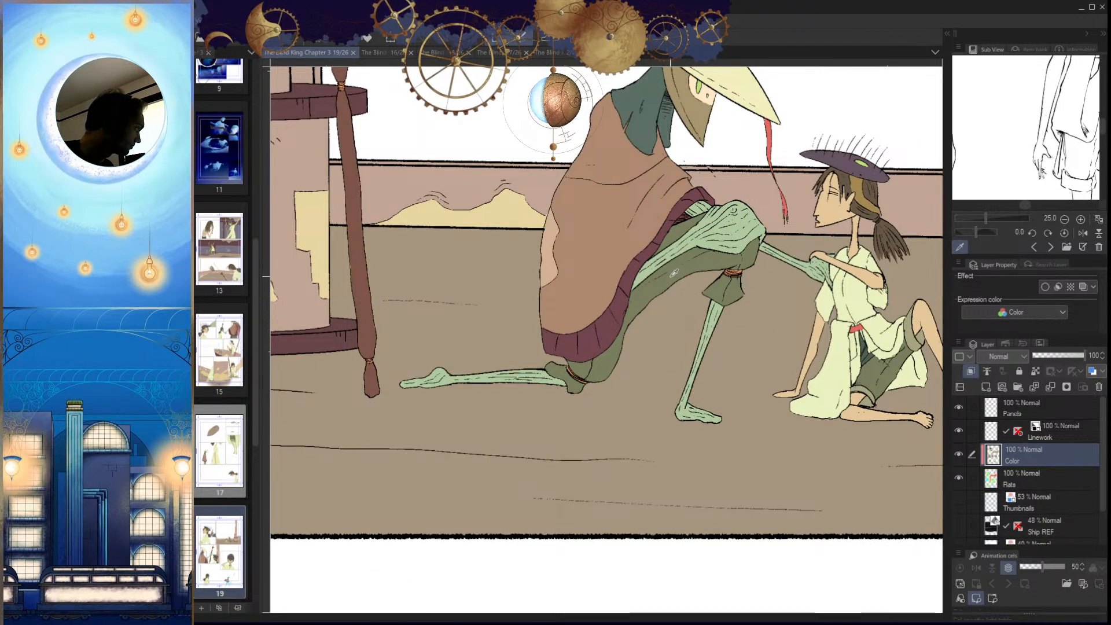
pyautogui.moveTo(862, 362); pyautogui.dragTo(680, 325)
pyautogui.moveTo(735, 457); pyautogui.dragTo(769, 416)
pyautogui.press('h')
pyautogui.moveTo(624, 436); pyautogui.dragTo(637, 415)
pyautogui.moveTo(357, 378); pyautogui.dragTo(599, 370)
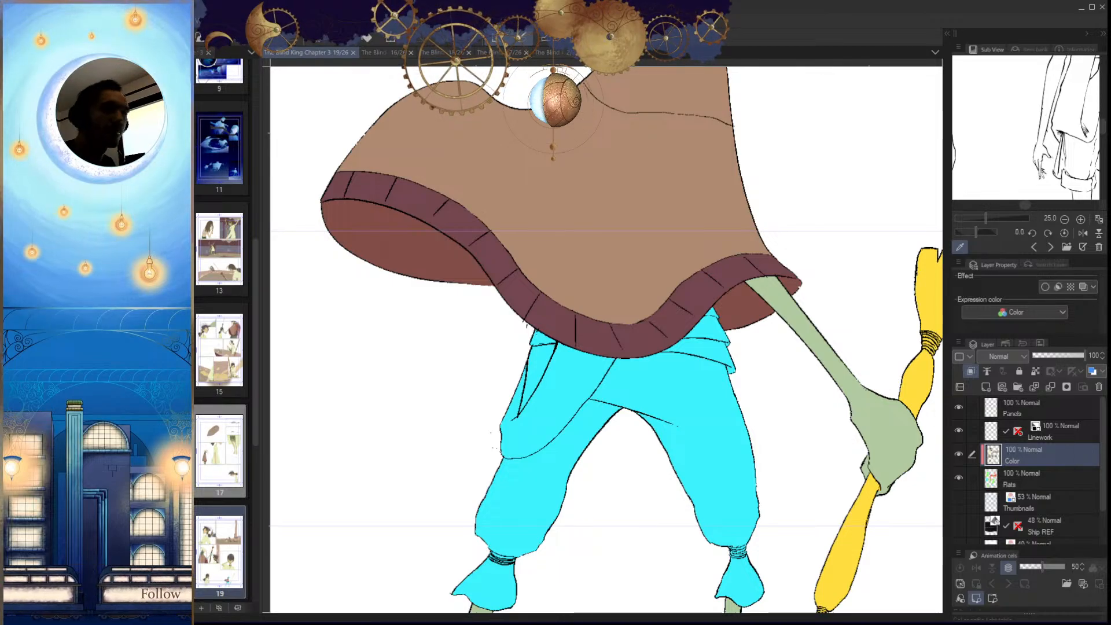
# Step: Fill the hanging waist sash and the small piece above it under the cloak hem with dark green
pyautogui.scroll(2, 491, 431)
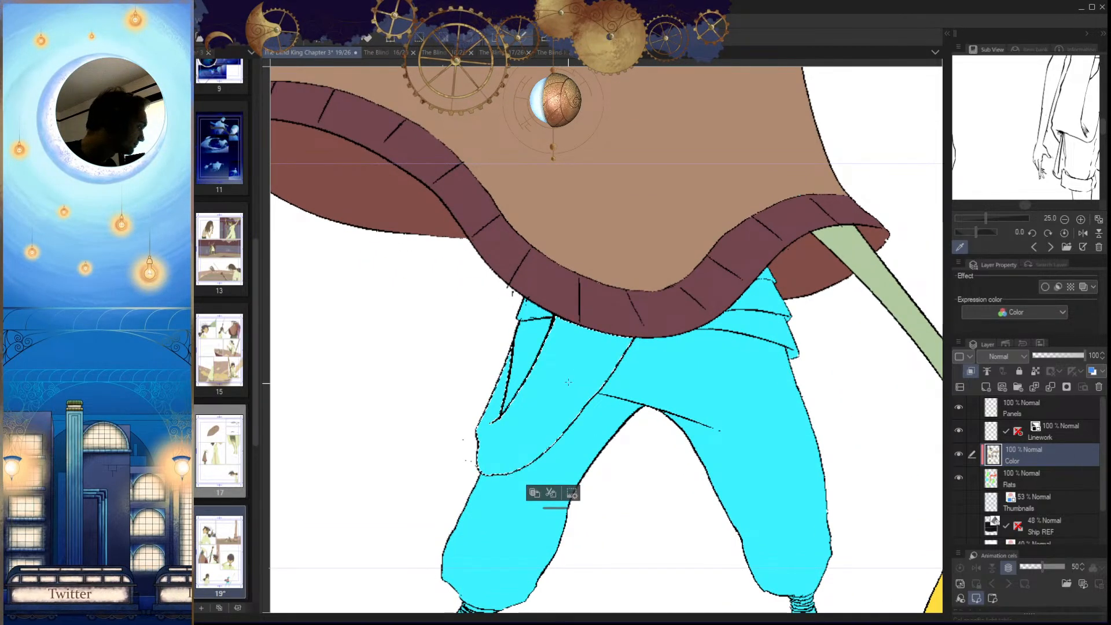
pyautogui.click(586, 401)
pyautogui.scroll(3, 585, 401)
pyautogui.scroll(-3, 541, 422)
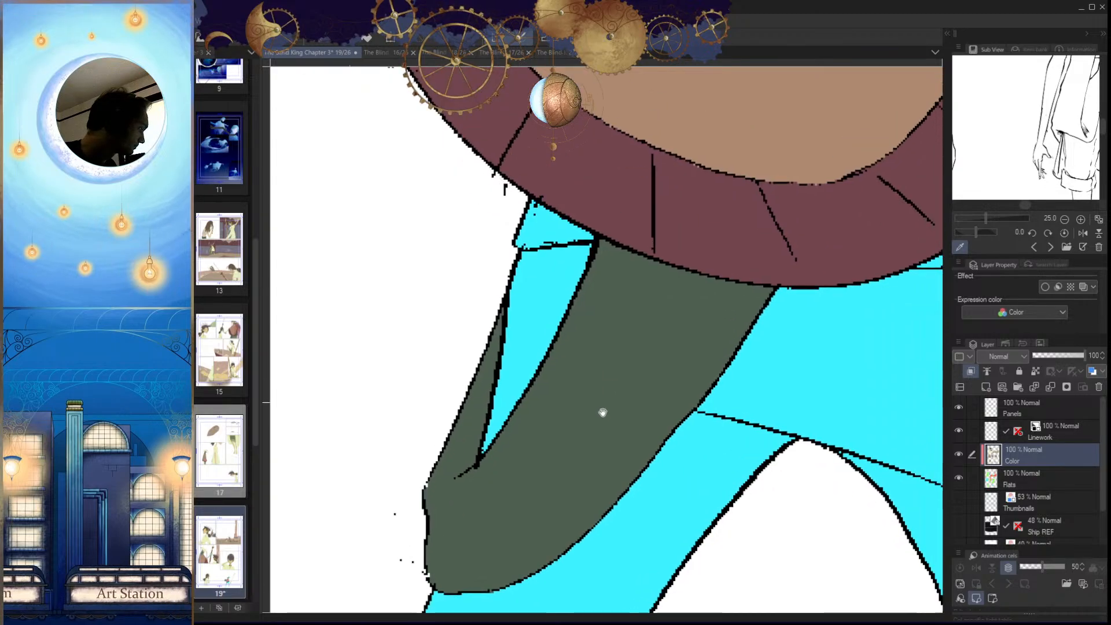
pyautogui.scroll(2, 607, 384)
pyautogui.click(530, 304)
pyautogui.scroll(-3, 665, 380)
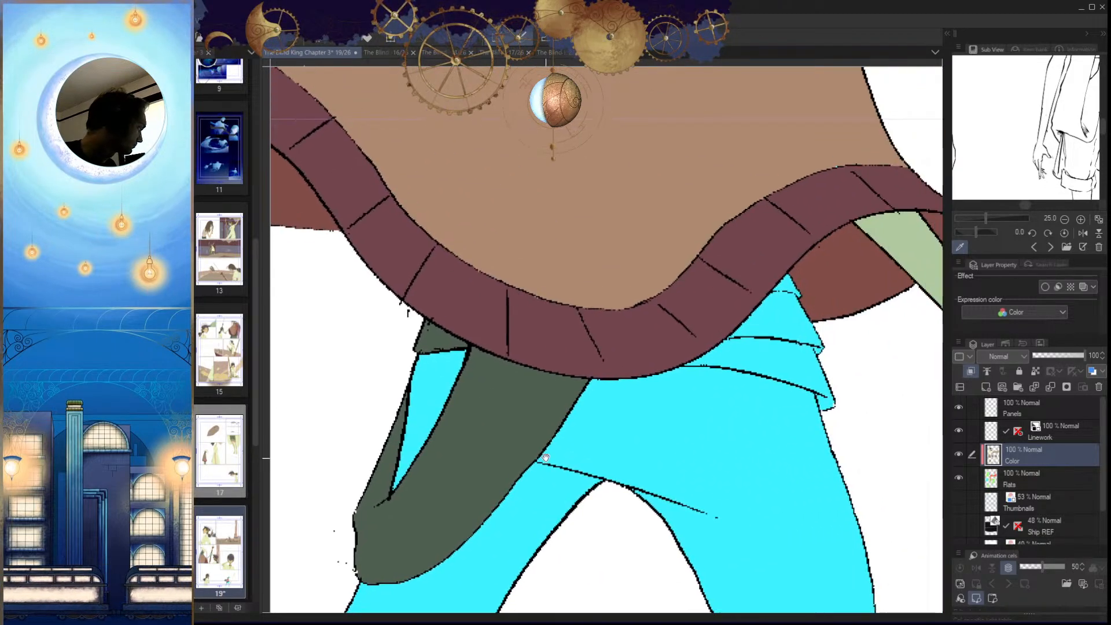
# Step: Select the layered waist cloth at the other hip, fill it with the same dark green, and deselect
pyautogui.moveTo(797, 366); pyautogui.dragTo(719, 354)
pyautogui.scroll(1, 719, 356)
pyautogui.press('w')
pyautogui.click(735, 359)
pyautogui.press('g')
pyautogui.click(763, 398)
pyautogui.hotkey('ctrl', 'd')
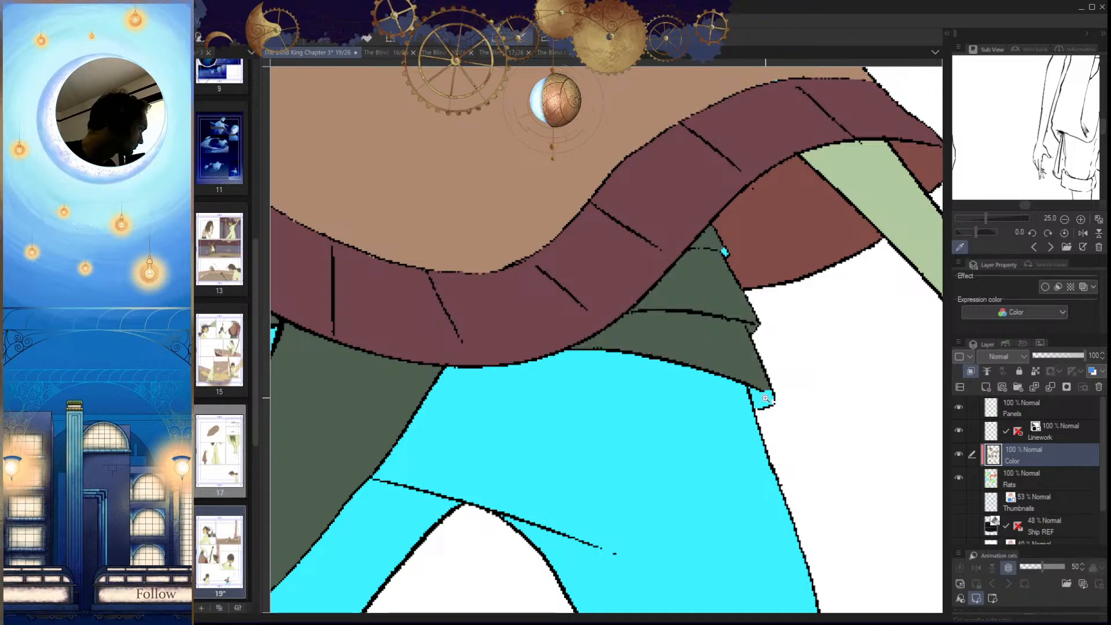
# Step: Paint over the leftover cyan specks at the corners of the waist cloth with dark green
pyautogui.scroll(3, 763, 399)
pyautogui.press('p')
pyautogui.moveTo(702, 346)
pyautogui.mouseDown()
pyautogui.moveTo(733, 442)
pyautogui.moveTo(762, 490)
pyautogui.moveTo(781, 359)
pyautogui.moveTo(739, 372)
pyautogui.moveTo(698, 360)
pyautogui.mouseUp()
pyautogui.hotkey('ctrl', 'z')
pyautogui.moveTo(763, 372); pyautogui.dragTo(722, 417)
pyautogui.moveTo(702, 189)
pyautogui.mouseDown()
pyautogui.moveTo(695, 270)
pyautogui.moveTo(708, 246)
pyautogui.mouseUp()
pyautogui.moveTo(697, 259); pyautogui.dragTo(704, 252)
pyautogui.moveTo(726, 349)
pyautogui.mouseDown()
pyautogui.moveTo(642, 523)
pyautogui.moveTo(614, 474)
pyautogui.mouseUp()
pyautogui.click(1016, 485)
pyautogui.moveTo(740, 324); pyautogui.dragTo(810, 260)
pyautogui.moveTo(514, 471); pyautogui.dragTo(516, 482)
pyautogui.hotkey('ctrl', 'z')
pyautogui.moveTo(665, 495)
pyautogui.mouseDown()
pyautogui.moveTo(621, 534)
pyautogui.moveTo(631, 494)
pyautogui.moveTo(602, 472)
pyautogui.moveTo(557, 511)
pyautogui.mouseUp()
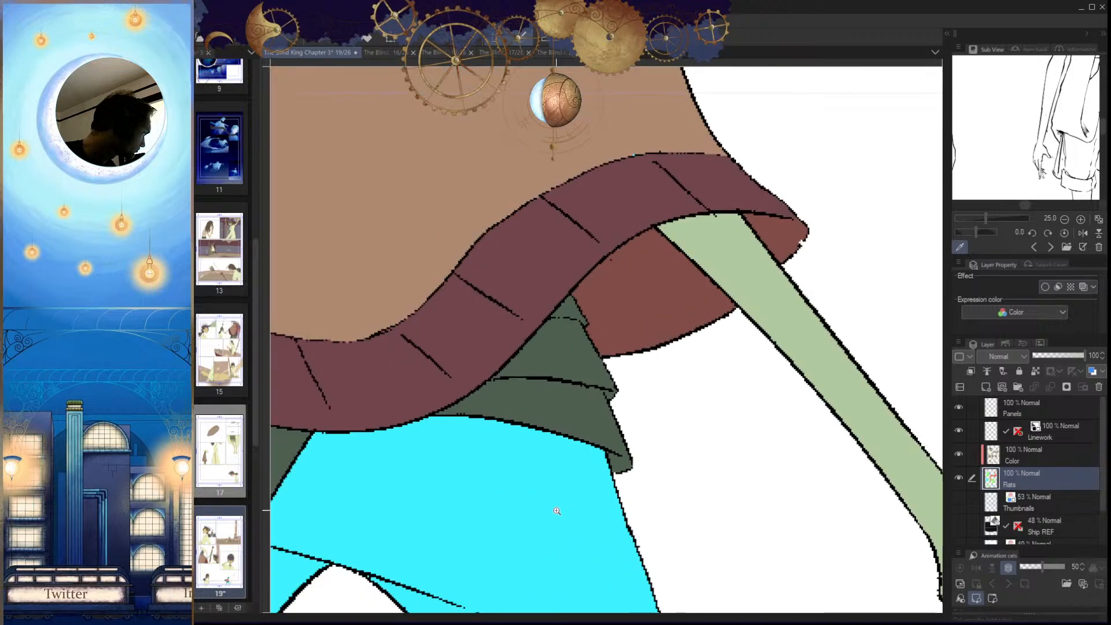
pyautogui.click(1023, 461)
# Step: Select the cyan trousers and the first gathered cuff, fill them with olive, and deselect
pyautogui.moveTo(810, 449); pyautogui.dragTo(759, 514)
pyautogui.moveTo(779, 517); pyautogui.dragTo(735, 431)
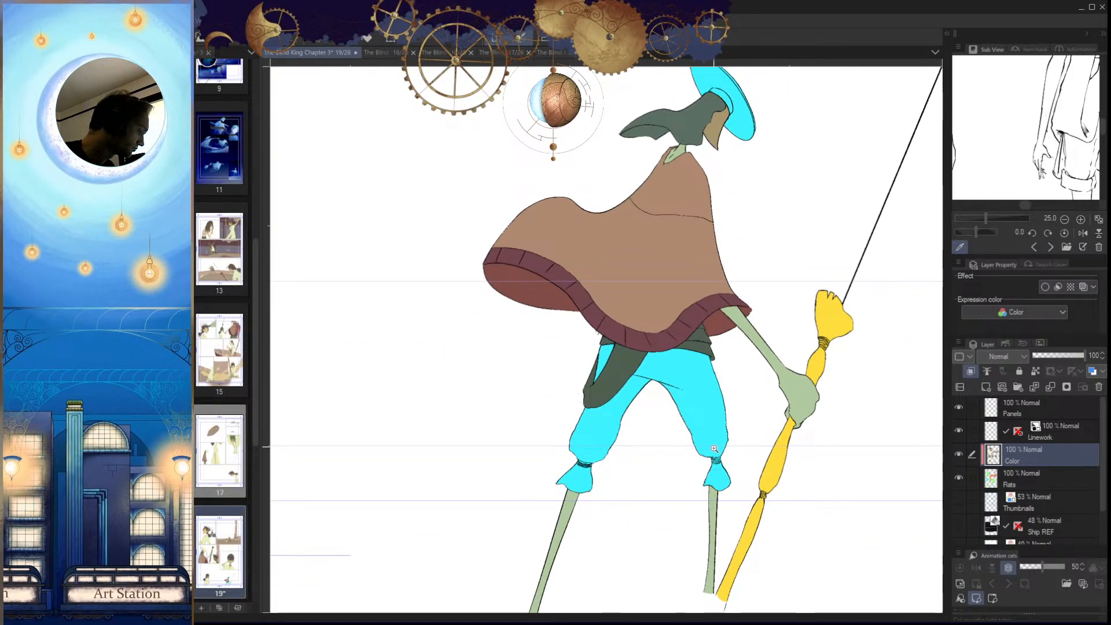
pyautogui.click(689, 415)
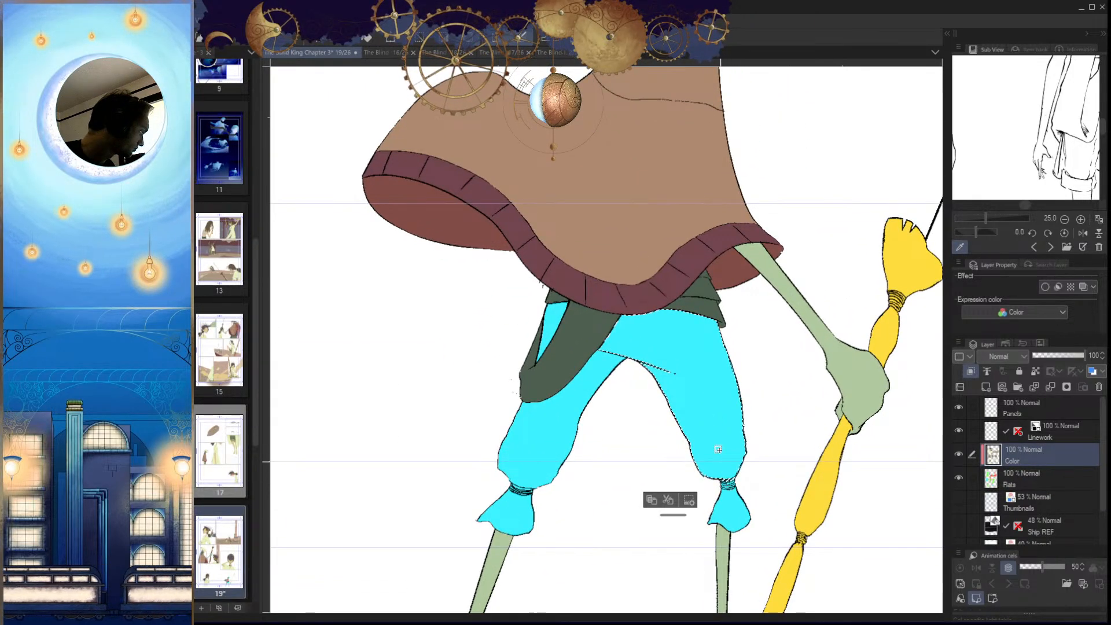
pyautogui.click(727, 480)
pyautogui.scroll(1, 645, 475)
pyautogui.press('w')
pyautogui.click(541, 428)
pyautogui.keyDown('shift'); pyautogui.click(528, 307); pyautogui.keyUp('shift')
pyautogui.press('g')
pyautogui.click(538, 423)
pyautogui.click(526, 284)
pyautogui.hotkey('ctrl', 'd')
pyautogui.moveTo(541, 516); pyautogui.dragTo(555, 376)
pyautogui.moveTo(478, 384); pyautogui.dragTo(510, 384)
pyautogui.click(509, 384)
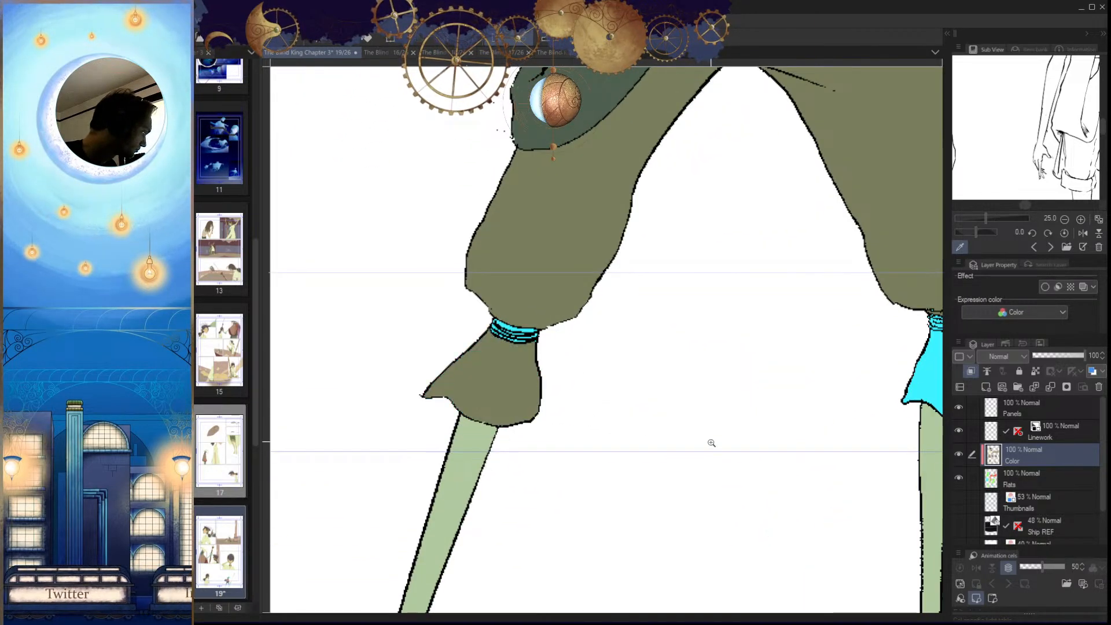
# Step: Select the other leg's gathered trouser cuff, fill it with the same olive, and deselect
pyautogui.scroll(-2, 620, 464)
pyautogui.scroll(2, 722, 355)
pyautogui.press('w')
pyautogui.click(724, 356)
pyautogui.press('g')
pyautogui.click(727, 358)
pyautogui.hotkey('ctrl', 'd')
pyautogui.moveTo(726, 359); pyautogui.dragTo(712, 404)
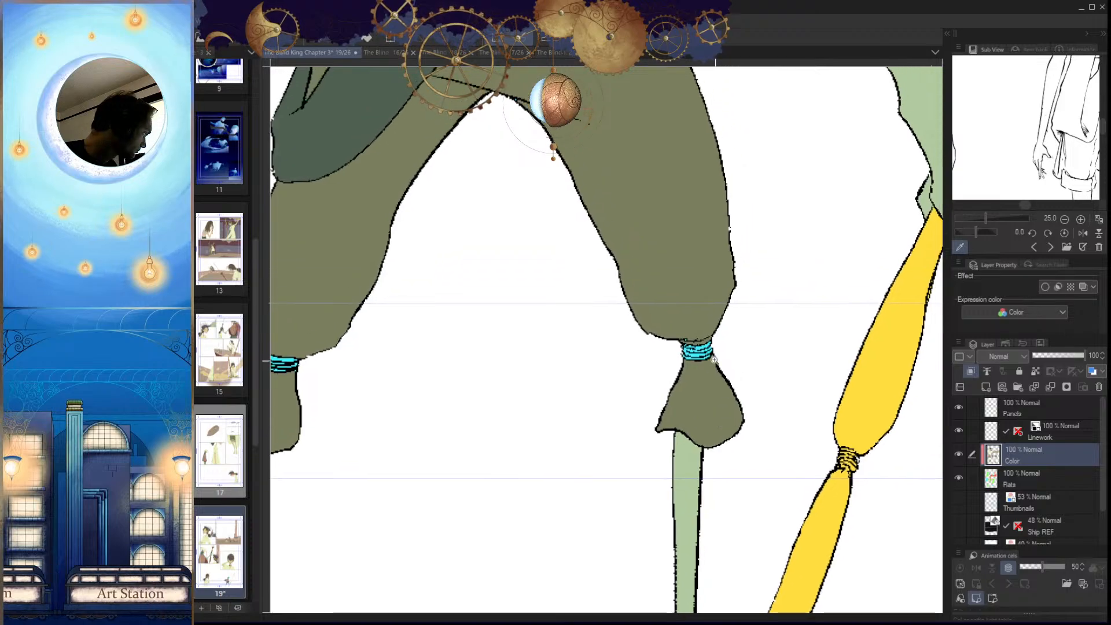
pyautogui.scroll(3, 728, 413)
pyautogui.scroll(-4, 729, 415)
pyautogui.scroll(-6, 727, 420)
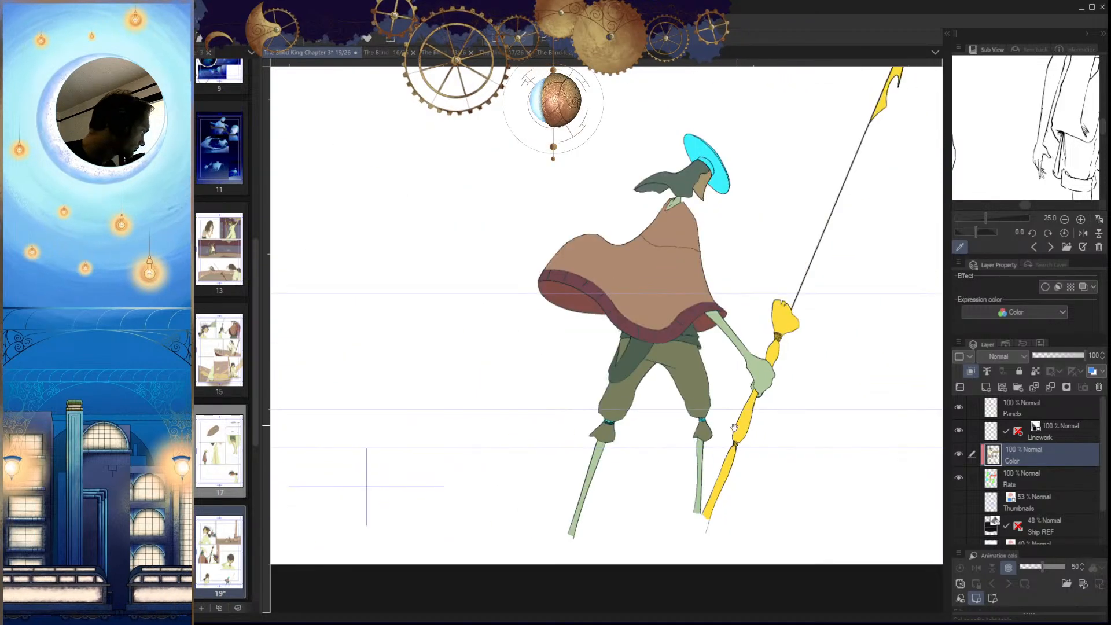
# Step: Take the pale yellow of the finished straw hat and paint the lower part of the cyan hat's narrow rim with it
pyautogui.moveTo(635, 246); pyautogui.dragTo(672, 454)
pyautogui.scroll(3, 368, 236)
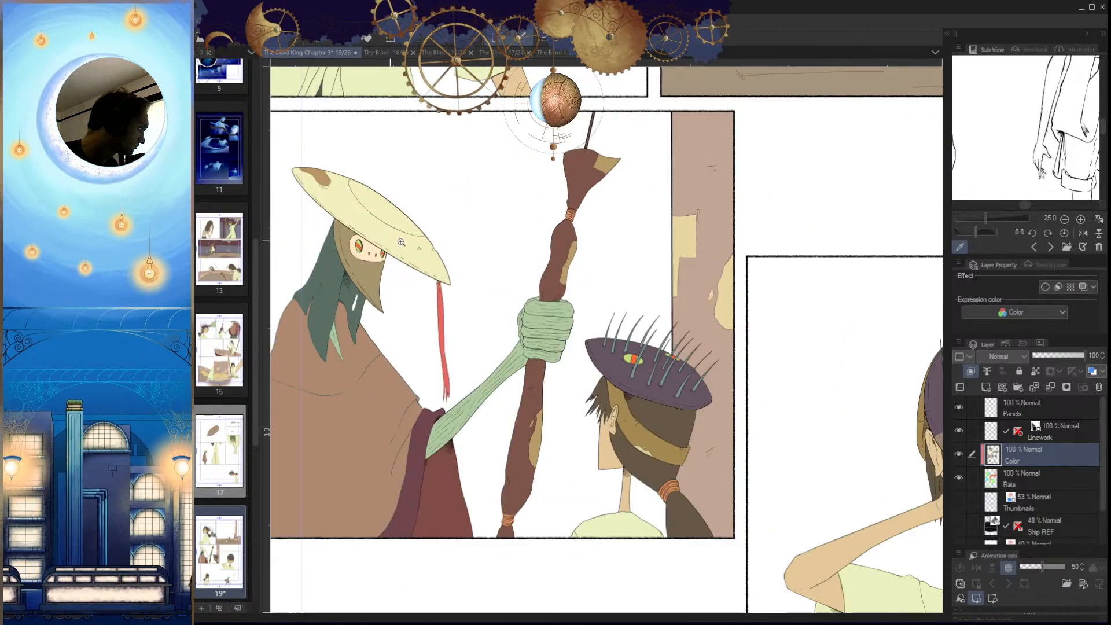
pyautogui.scroll(-5, 561, 297)
pyautogui.moveTo(680, 399); pyautogui.dragTo(627, 326)
pyautogui.moveTo(644, 399); pyautogui.dragTo(717, 396)
pyautogui.press('h')
pyautogui.moveTo(590, 371); pyautogui.dragTo(566, 414)
pyautogui.moveTo(520, 454); pyautogui.dragTo(570, 434)
pyautogui.moveTo(513, 383); pyautogui.dragTo(537, 494)
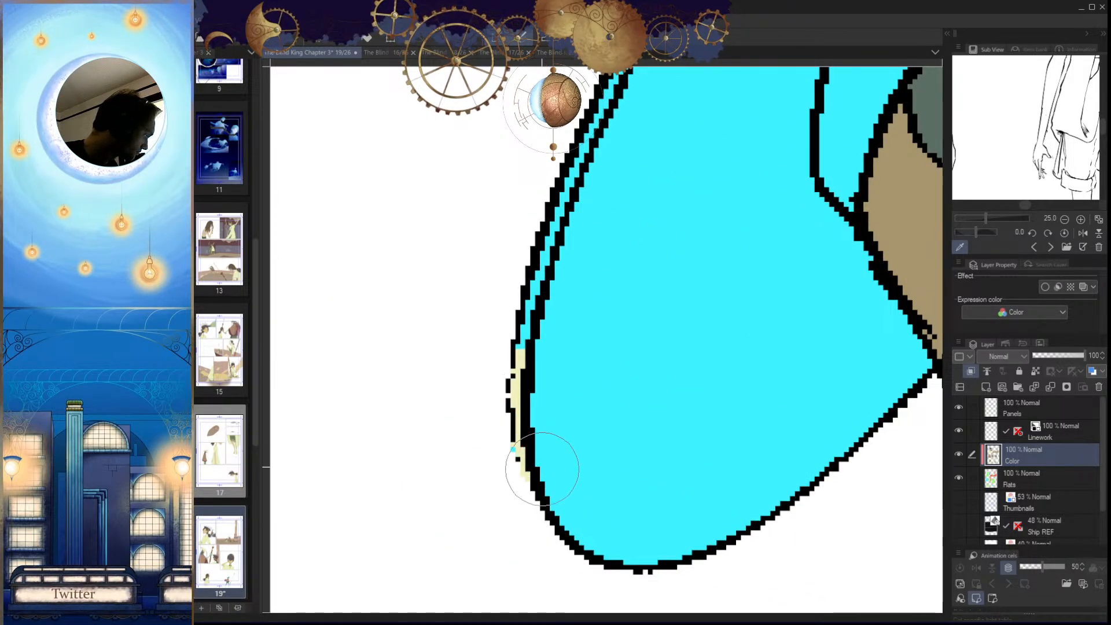
pyautogui.moveTo(523, 357)
pyautogui.mouseDown()
pyautogui.moveTo(511, 426)
pyautogui.moveTo(563, 235)
pyautogui.mouseUp()
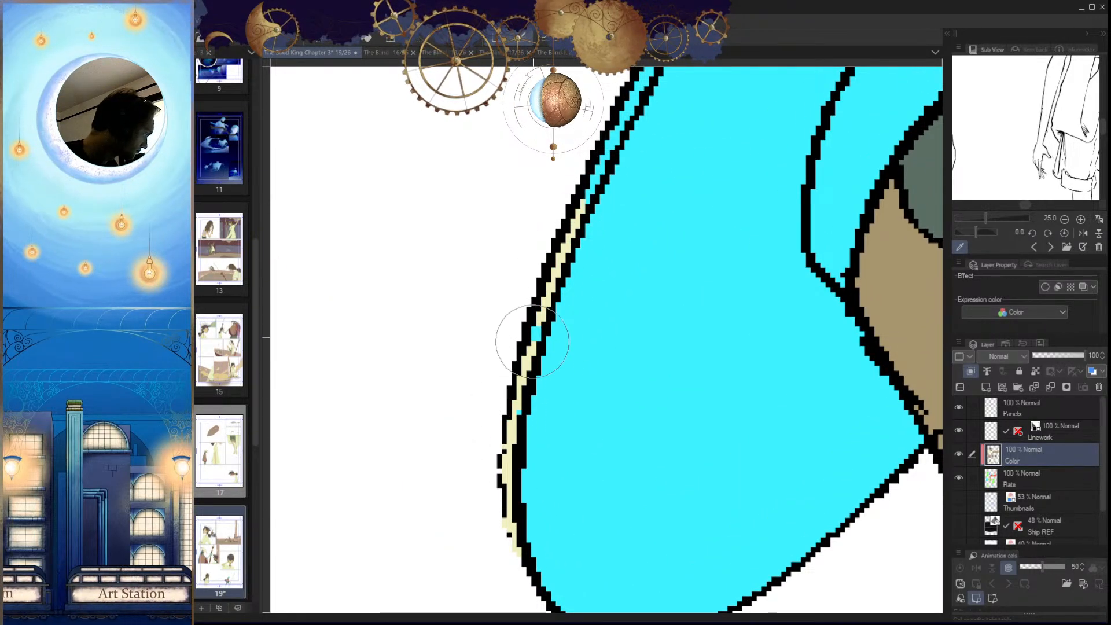
pyautogui.moveTo(560, 313); pyautogui.dragTo(479, 492)
pyautogui.moveTo(569, 234); pyautogui.dragTo(458, 440)
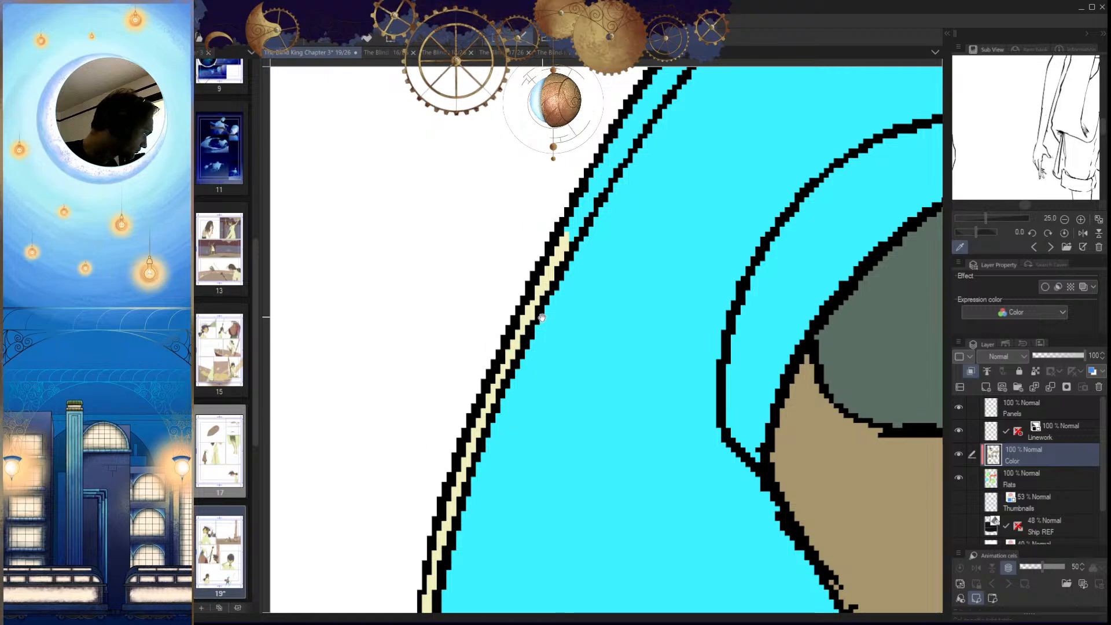
# Step: Continue painting the hat's narrow rim pale yellow up to its upper end, undoing the stray stroke
pyautogui.moveTo(551, 313); pyautogui.dragTo(458, 521)
pyautogui.moveTo(598, 254); pyautogui.dragTo(443, 464)
pyautogui.moveTo(699, 171); pyautogui.dragTo(507, 367)
pyautogui.moveTo(636, 222); pyautogui.dragTo(378, 491)
pyautogui.moveTo(544, 306); pyautogui.dragTo(528, 327)
pyautogui.moveTo(553, 326)
pyautogui.mouseDown()
pyautogui.moveTo(474, 405)
pyautogui.moveTo(631, 247)
pyautogui.moveTo(760, 199)
pyautogui.moveTo(454, 362)
pyautogui.mouseUp()
pyautogui.hotkey('ctrl', 'z')
pyautogui.moveTo(689, 194); pyautogui.dragTo(575, 322)
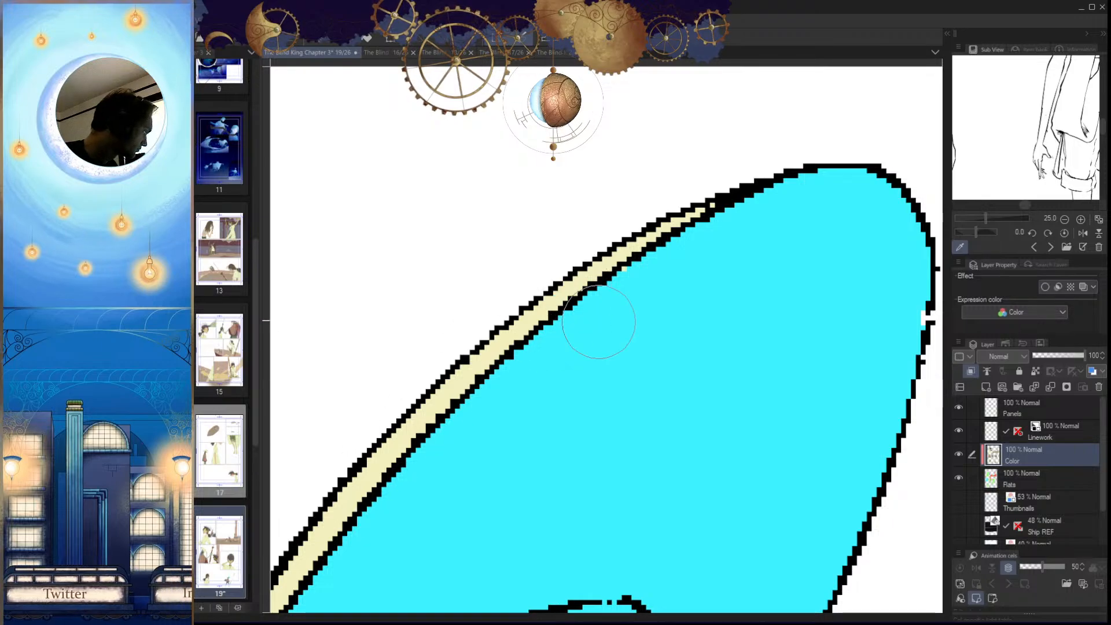
pyautogui.scroll(5, 680, 301)
pyautogui.scroll(-10, 677, 283)
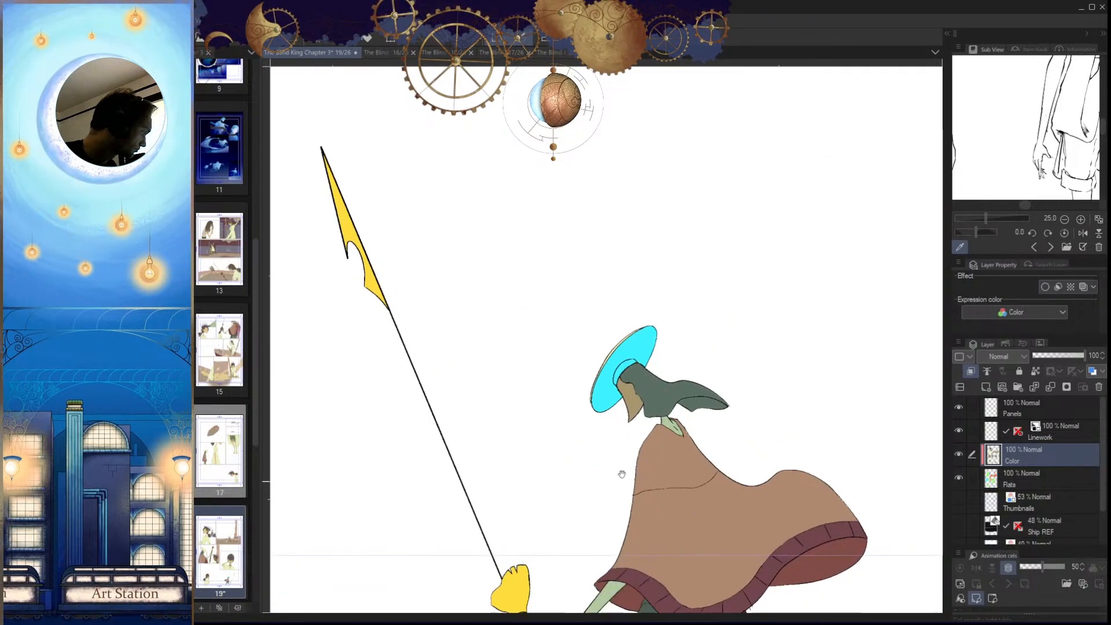
pyautogui.scroll(10, 626, 440)
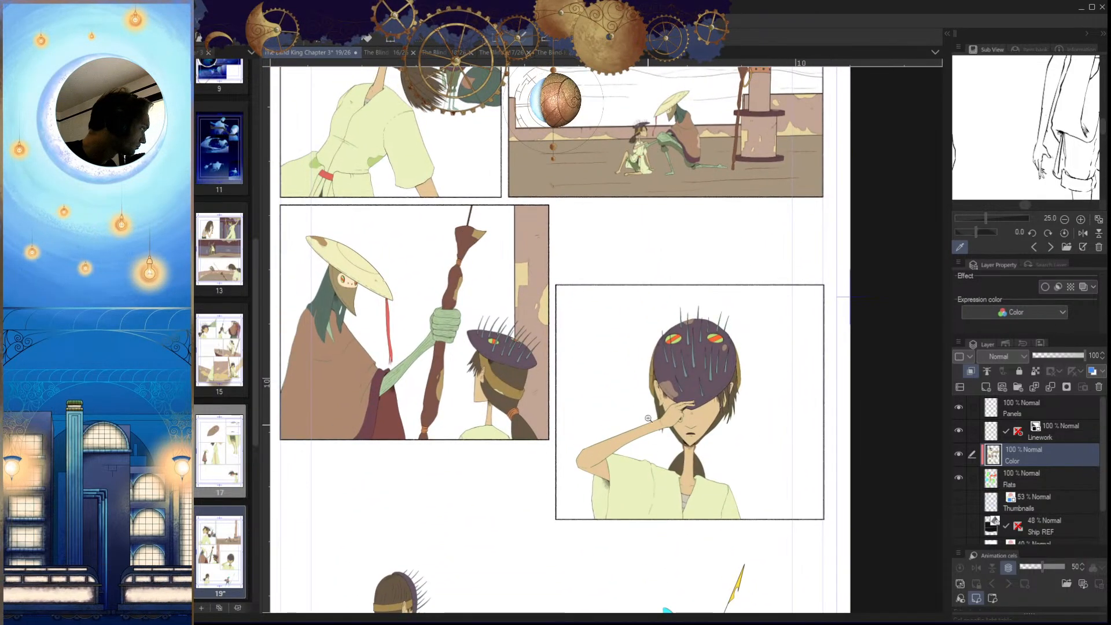
# Step: Take the dark teal of the hat's inner band from page 16 and fill the cyan hat band on page 19 with it
pyautogui.click(384, 51)
pyautogui.moveTo(645, 323); pyautogui.dragTo(570, 348)
pyautogui.moveTo(664, 382); pyautogui.dragTo(669, 413)
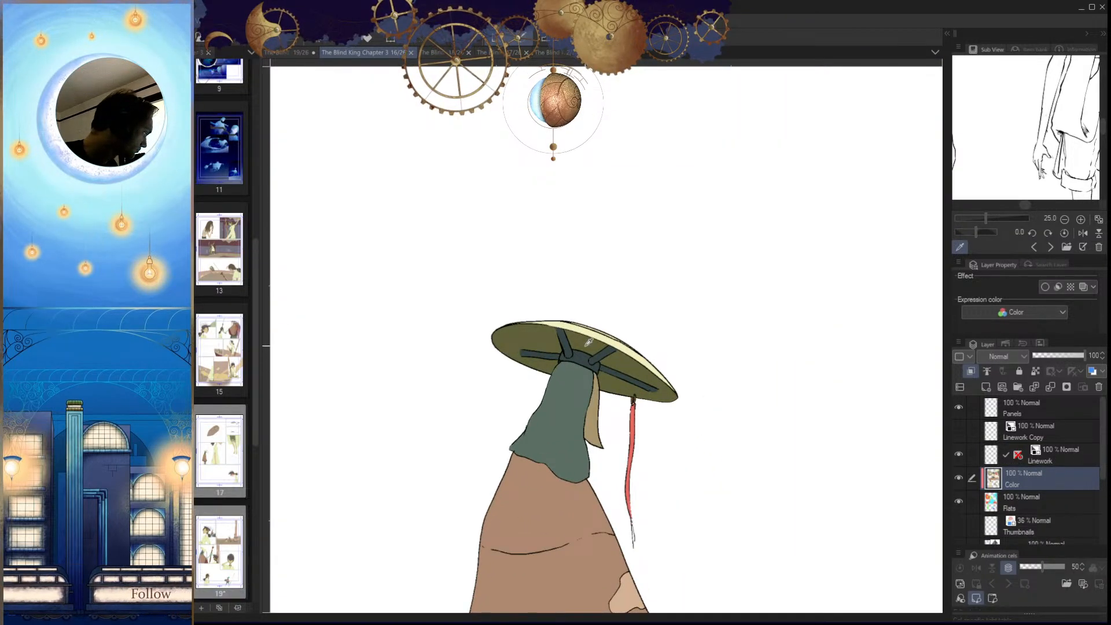
pyautogui.click(302, 52)
pyautogui.moveTo(640, 526); pyautogui.dragTo(618, 191)
pyautogui.moveTo(630, 379); pyautogui.dragTo(726, 451)
pyautogui.moveTo(726, 451); pyautogui.dragTo(721, 391)
pyautogui.moveTo(481, 372); pyautogui.dragTo(521, 362)
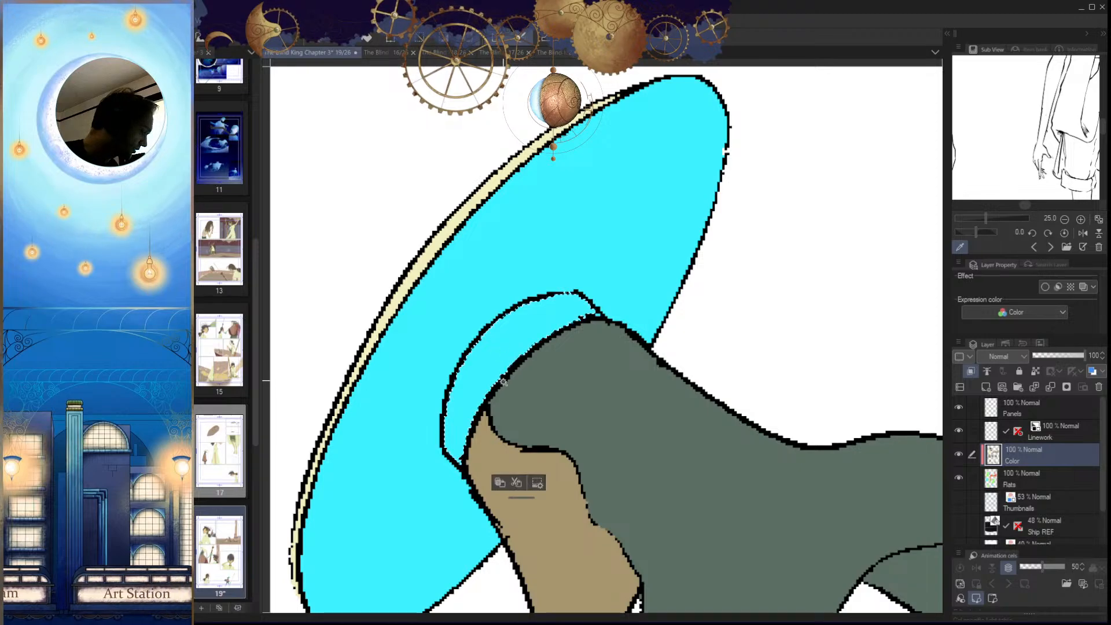
pyautogui.click(516, 334)
pyautogui.hotkey('ctrl', '-')
pyautogui.hotkey('ctrl', '-')
pyautogui.hotkey('ctrl', '-')
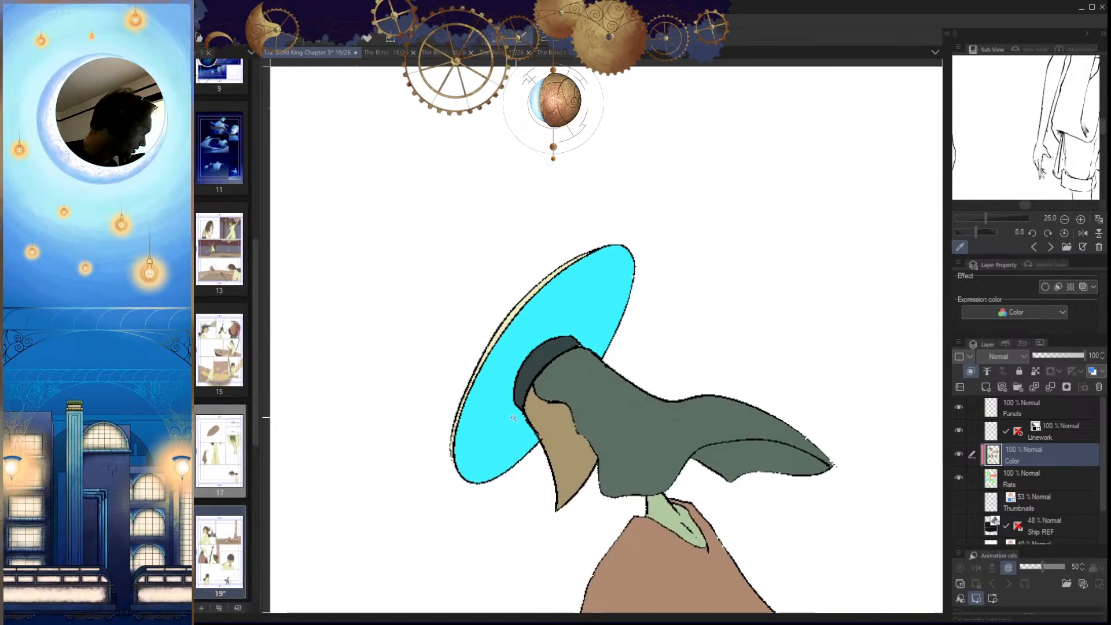
# Step: Select the hat's cyan underside, fill it with dark olive, and deselect
pyautogui.click(509, 416)
pyautogui.hotkey('ctrl', 'd')
pyautogui.moveTo(629, 424); pyautogui.dragTo(604, 422)
pyautogui.press('p')
pyautogui.moveTo(590, 371); pyautogui.dragTo(669, 426)
pyautogui.click(629, 402)
pyautogui.moveTo(742, 291); pyautogui.dragTo(783, 330)
pyautogui.moveTo(775, 342); pyautogui.dragTo(666, 399)
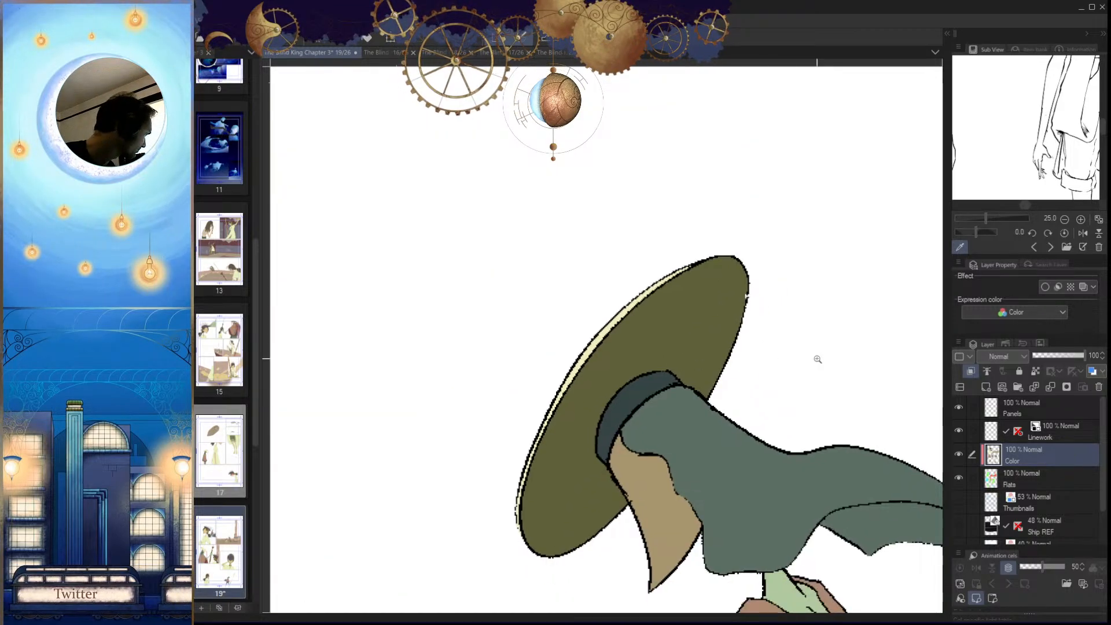
# Step: Cover the leftover cyan pixels at the edge of the hat's underside with dark olive on the Color layer
pyautogui.click(1009, 478)
pyautogui.moveTo(742, 296); pyautogui.dragTo(796, 336)
pyautogui.click(801, 287)
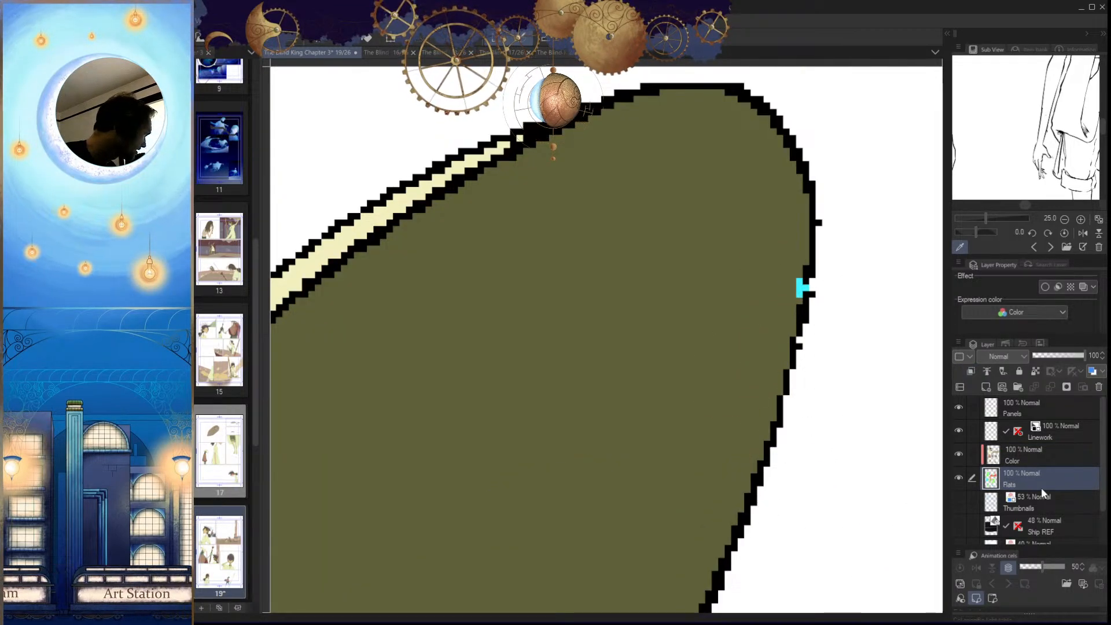
pyautogui.click(1017, 452)
pyautogui.click(793, 304)
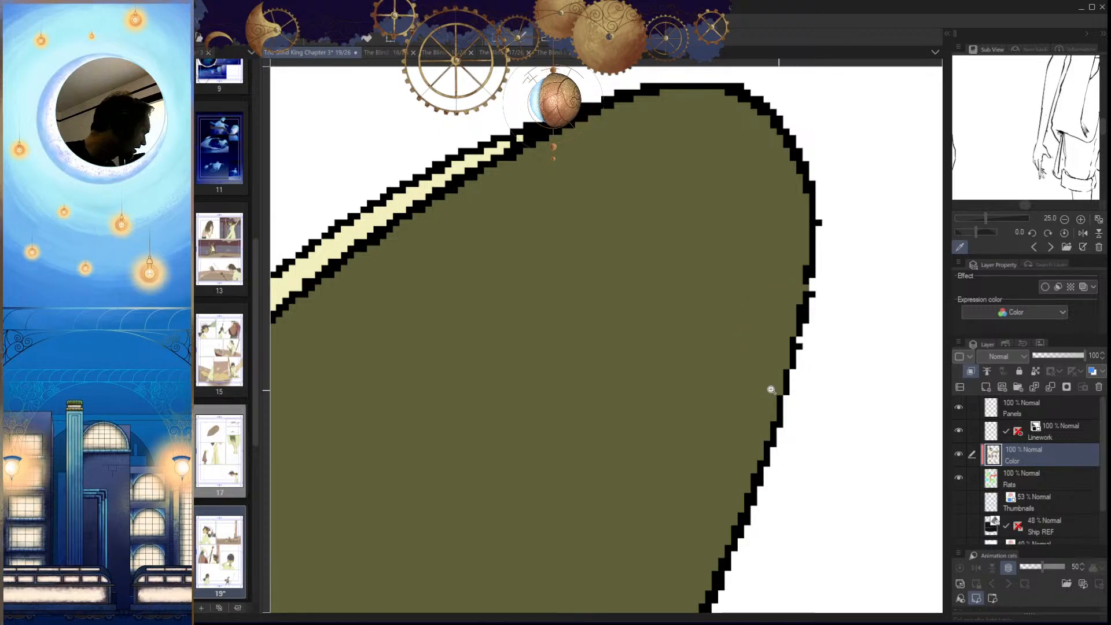
# Step: Take the orange of the staff's wrapping and paint the first trouser cuff's cyan tie with it, undoing the stray stroke
pyautogui.moveTo(756, 393); pyautogui.dragTo(648, 485)
pyautogui.moveTo(701, 413); pyautogui.dragTo(650, 443)
pyautogui.moveTo(740, 313); pyautogui.dragTo(721, 433)
pyautogui.moveTo(858, 286); pyautogui.dragTo(889, 287)
pyautogui.moveTo(853, 529); pyautogui.dragTo(880, 527)
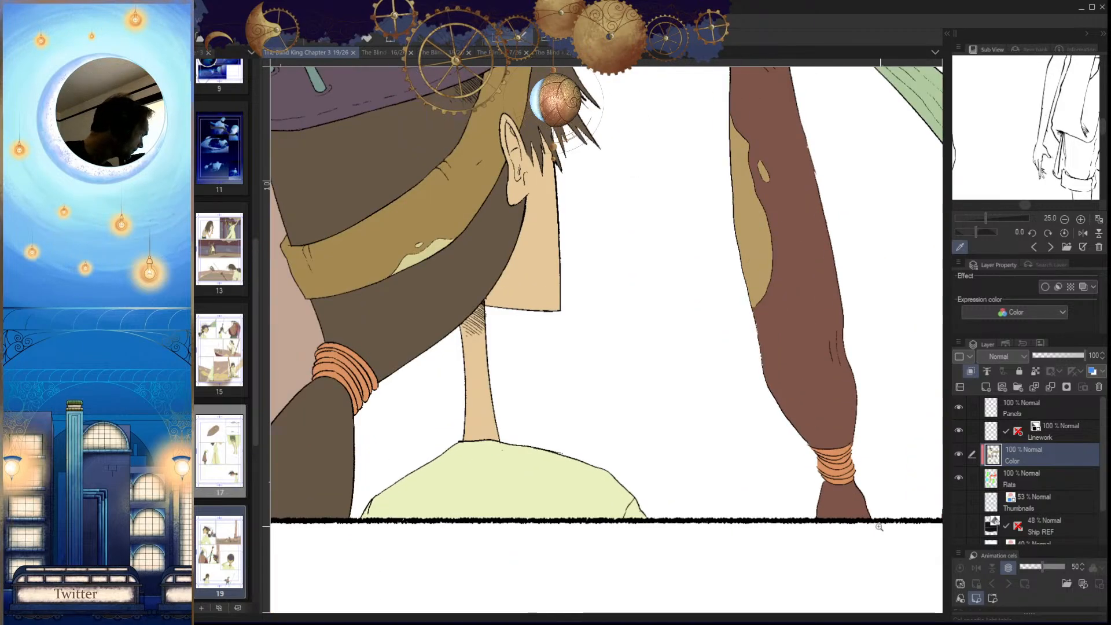
pyautogui.moveTo(841, 463); pyautogui.dragTo(782, 468)
pyautogui.moveTo(711, 539); pyautogui.dragTo(672, 335)
pyautogui.moveTo(616, 463); pyautogui.dragTo(647, 460)
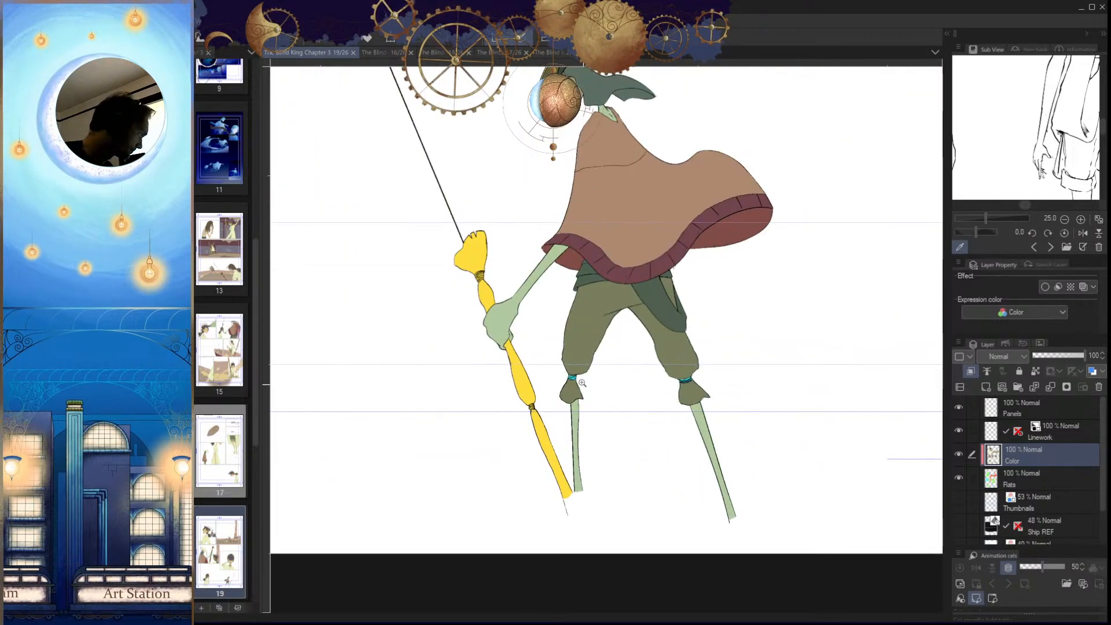
pyautogui.moveTo(584, 388); pyautogui.dragTo(619, 383)
pyautogui.moveTo(665, 303)
pyautogui.mouseDown()
pyautogui.moveTo(571, 300)
pyautogui.moveTo(533, 272)
pyautogui.mouseUp()
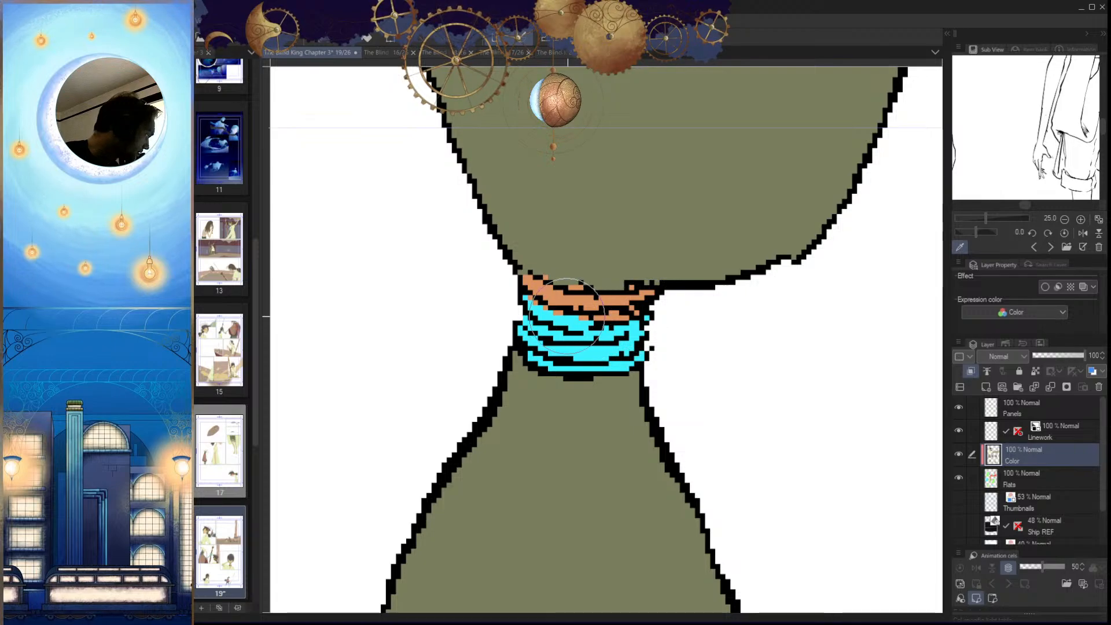
pyautogui.hotkey('ctrl', 'z')
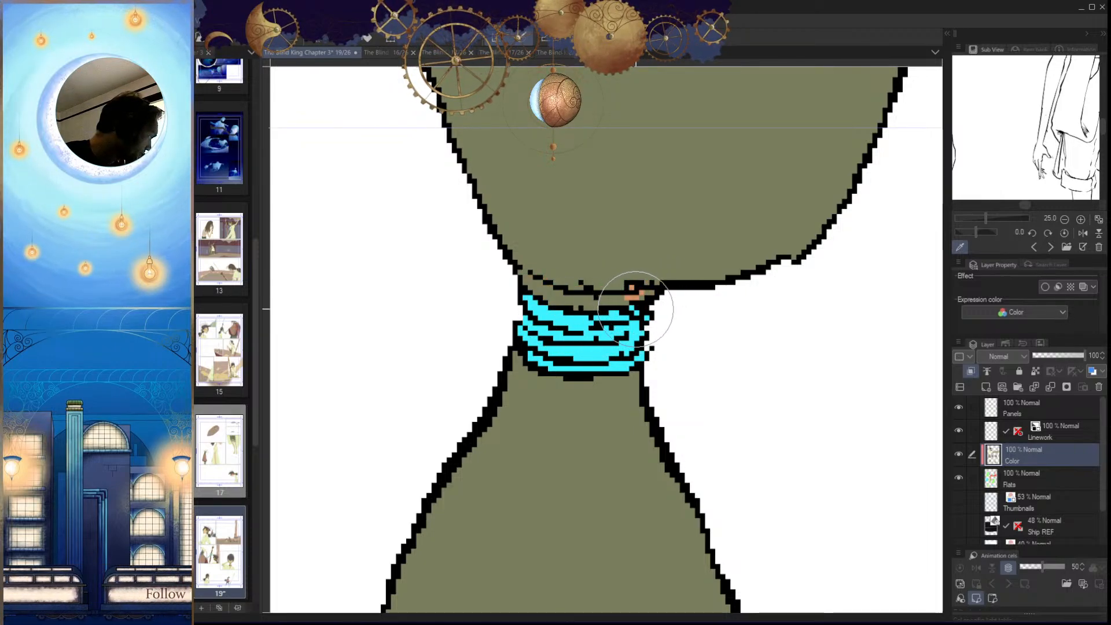
pyautogui.moveTo(651, 295)
pyautogui.mouseDown()
pyautogui.moveTo(585, 305)
pyautogui.moveTo(521, 286)
pyautogui.moveTo(576, 305)
pyautogui.moveTo(549, 307)
pyautogui.moveTo(562, 306)
pyautogui.moveTo(525, 285)
pyautogui.moveTo(557, 300)
pyautogui.moveTo(525, 285)
pyautogui.moveTo(534, 336)
pyautogui.moveTo(634, 354)
pyautogui.moveTo(629, 339)
pyautogui.moveTo(657, 333)
pyautogui.moveTo(585, 328)
pyautogui.moveTo(535, 308)
pyautogui.moveTo(590, 360)
pyautogui.moveTo(535, 356)
pyautogui.moveTo(566, 365)
pyautogui.moveTo(635, 344)
pyautogui.moveTo(609, 361)
pyautogui.moveTo(638, 358)
pyautogui.moveTo(648, 351)
pyautogui.moveTo(610, 361)
pyautogui.moveTo(654, 337)
pyautogui.moveTo(635, 355)
pyautogui.moveTo(581, 355)
pyautogui.moveTo(614, 363)
pyautogui.mouseUp()
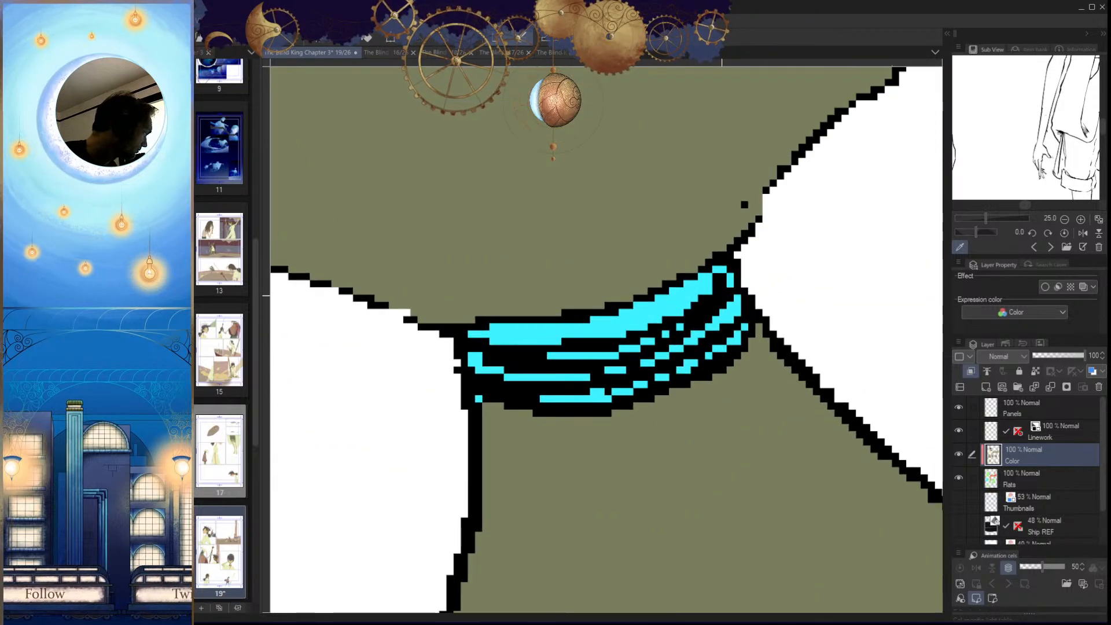
# Step: Paint the cyan tie on the other trouser cuff with the same orange
pyautogui.moveTo(733, 275); pyautogui.dragTo(537, 352)
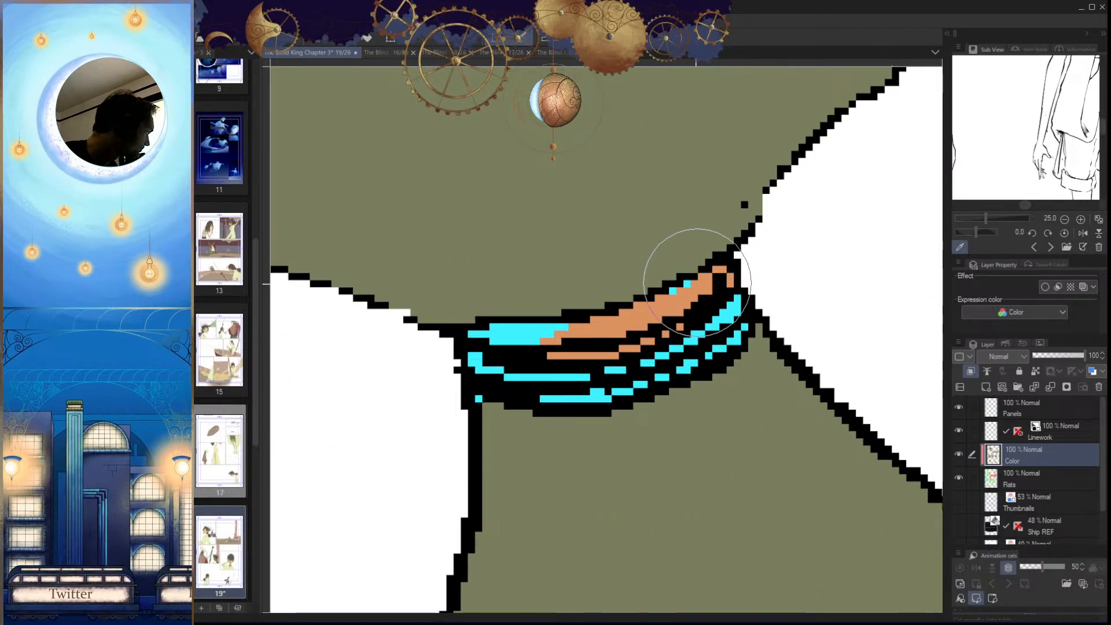
pyautogui.moveTo(666, 257)
pyautogui.mouseDown()
pyautogui.moveTo(650, 292)
pyautogui.moveTo(550, 353)
pyautogui.moveTo(489, 354)
pyautogui.moveTo(579, 371)
pyautogui.moveTo(533, 384)
pyautogui.moveTo(712, 336)
pyautogui.moveTo(745, 307)
pyautogui.moveTo(734, 360)
pyautogui.moveTo(640, 397)
pyautogui.moveTo(490, 393)
pyautogui.mouseUp()
pyautogui.click(473, 405)
pyautogui.moveTo(618, 434); pyautogui.dragTo(582, 465)
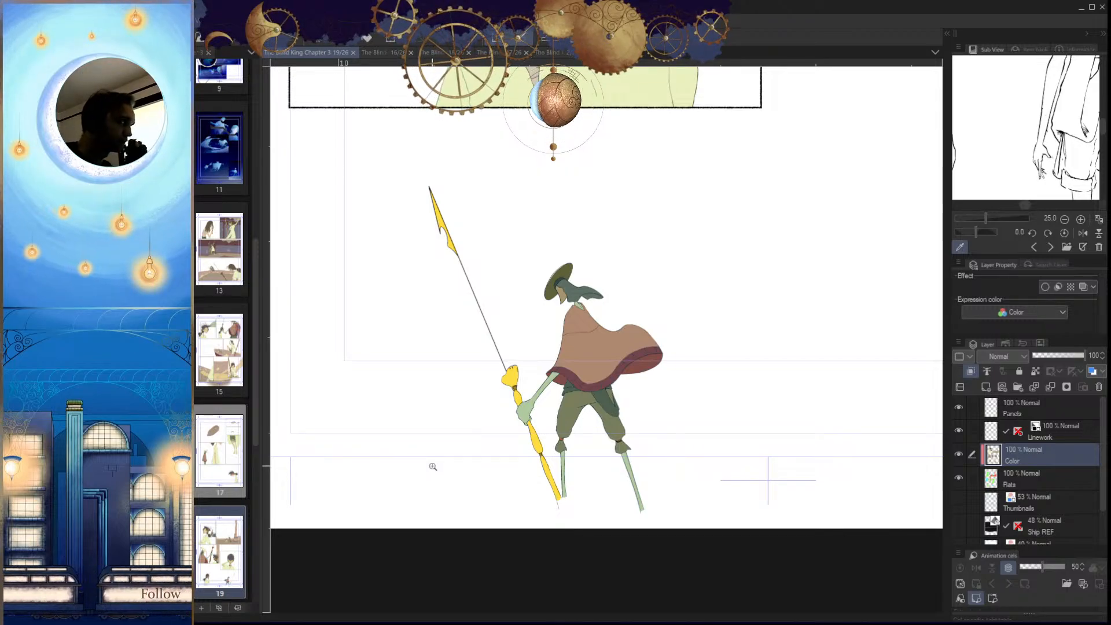
# Step: Select the spear's yellow knob from the Flats layer and fill it on the Color layer with the staff's reddish brown from the panel above
pyautogui.moveTo(642, 394); pyautogui.dragTo(614, 425)
pyautogui.moveTo(614, 426); pyautogui.dragTo(516, 504)
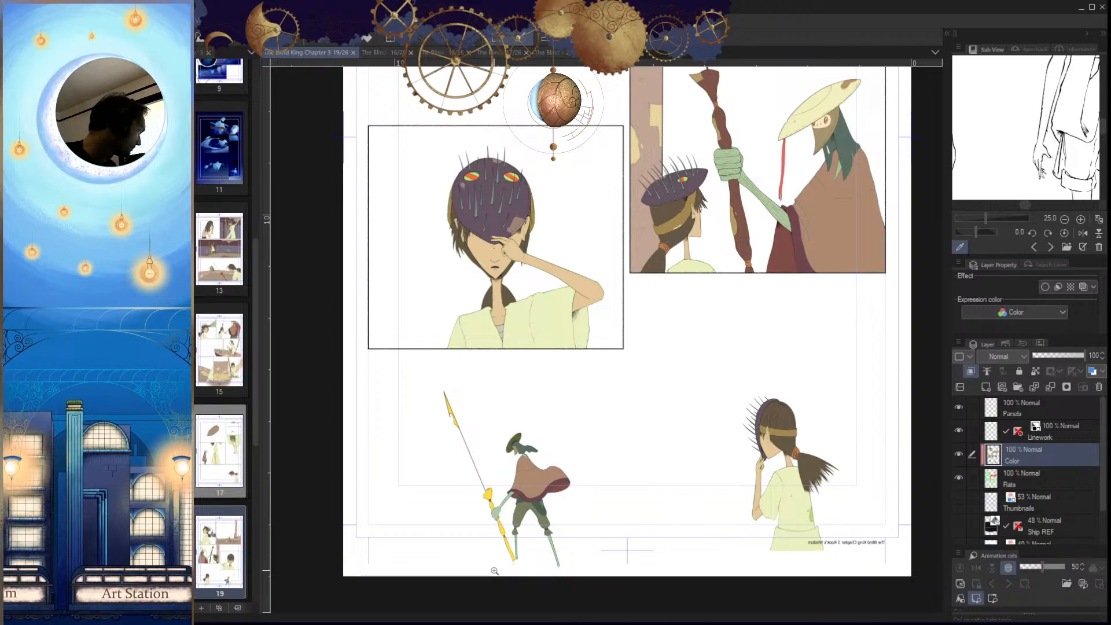
pyautogui.click(1007, 479)
pyautogui.moveTo(439, 526); pyautogui.dragTo(614, 438)
pyautogui.click(667, 381)
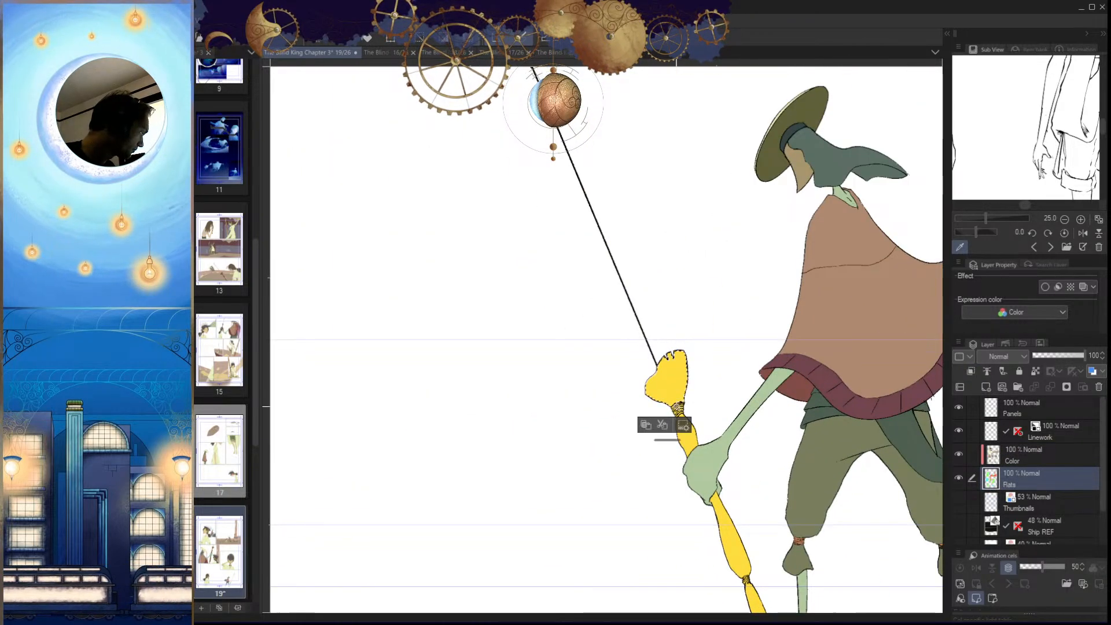
pyautogui.scroll(-3, 738, 382)
pyautogui.moveTo(841, 250); pyautogui.dragTo(548, 583)
pyautogui.scroll(2, 772, 327)
pyautogui.scroll(-4, 780, 352)
pyautogui.scroll(5, 655, 468)
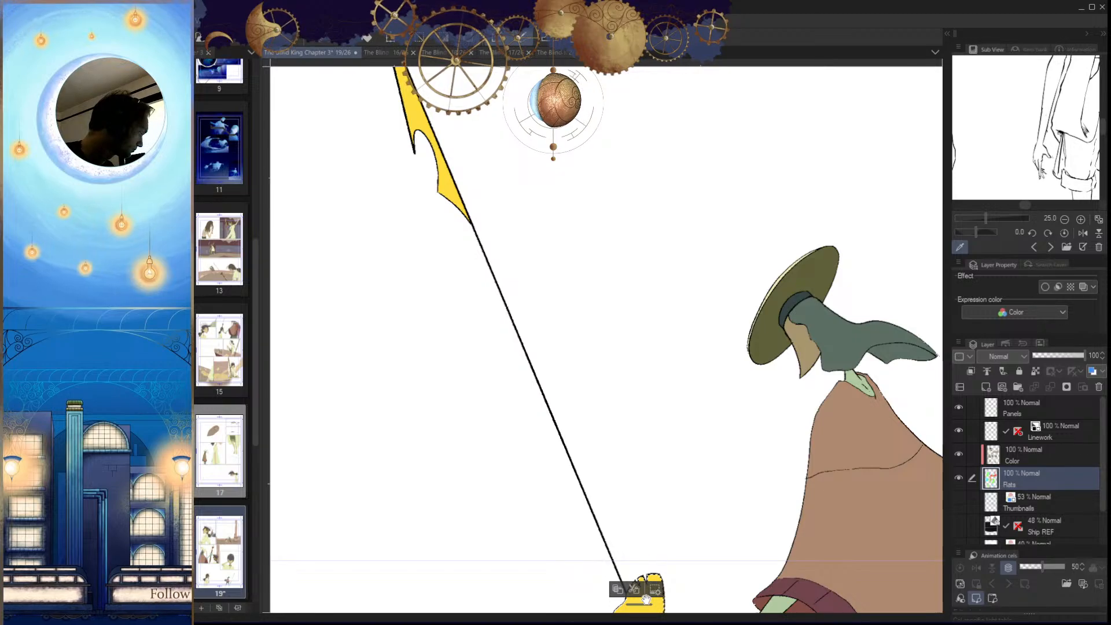
pyautogui.moveTo(647, 599); pyautogui.dragTo(631, 455)
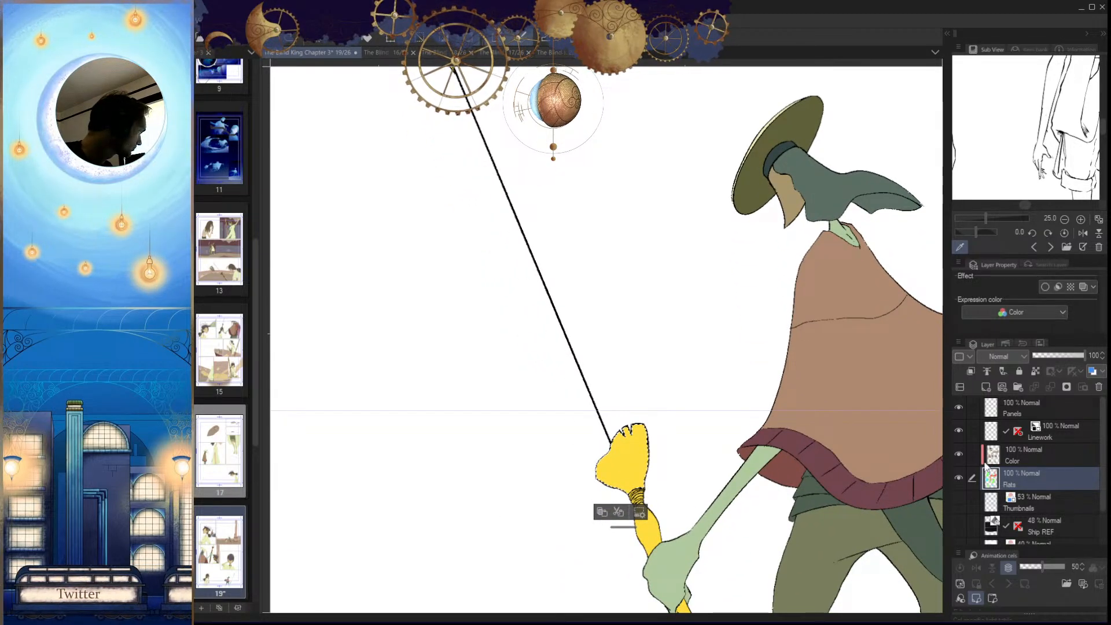
pyautogui.click(1012, 456)
pyautogui.moveTo(681, 425); pyautogui.dragTo(613, 431)
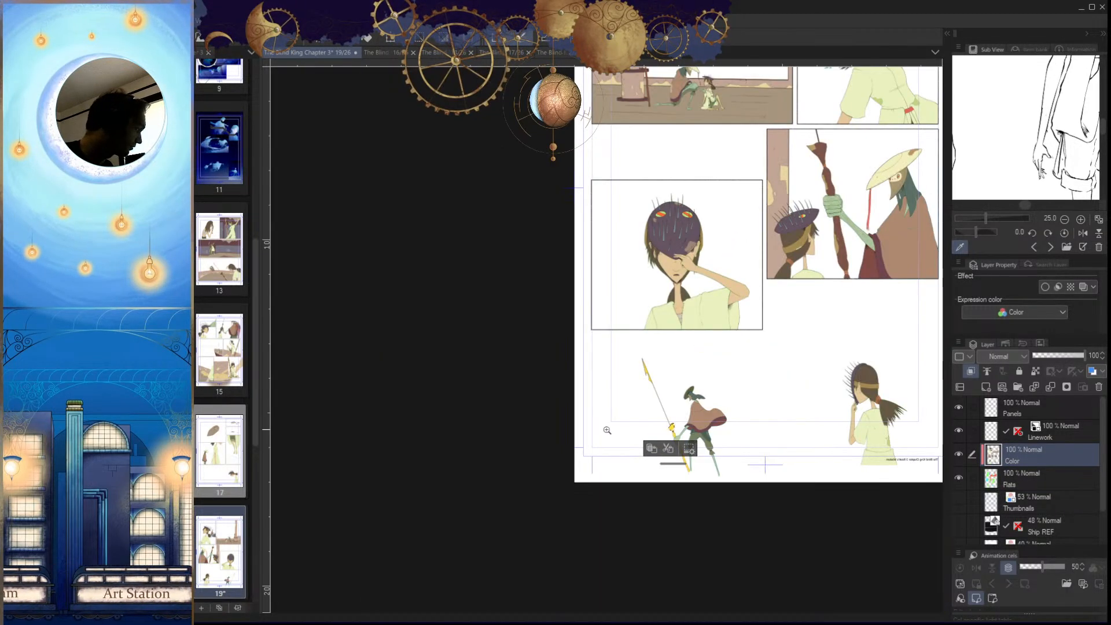
pyautogui.moveTo(777, 364); pyautogui.dragTo(683, 446)
pyautogui.moveTo(740, 349); pyautogui.dragTo(761, 340)
pyautogui.moveTo(733, 408); pyautogui.dragTo(712, 344)
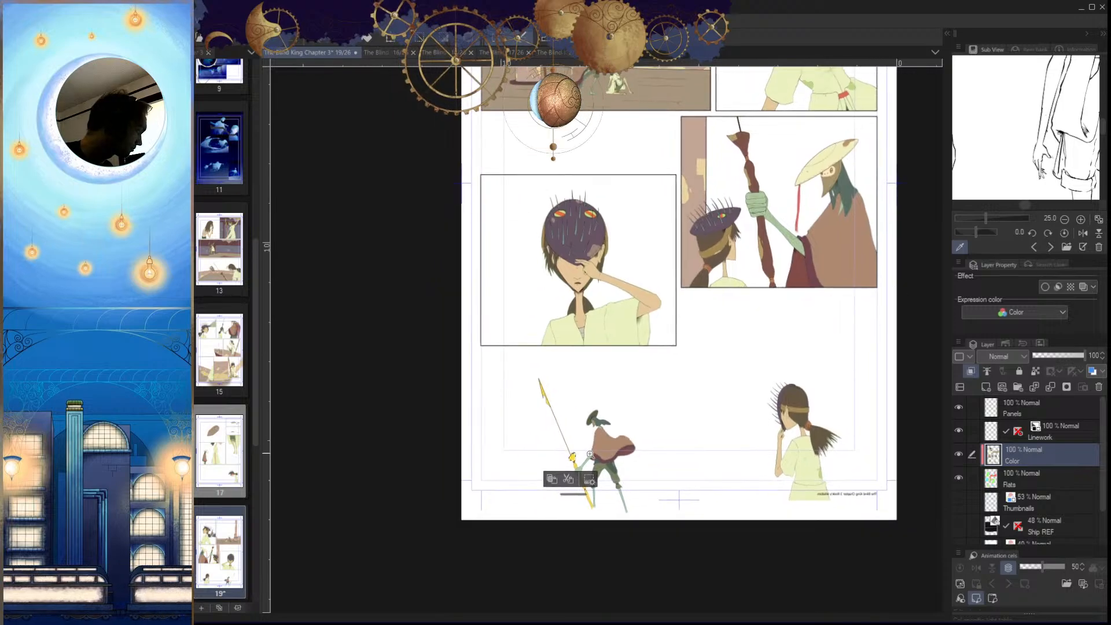
pyautogui.moveTo(578, 454); pyautogui.dragTo(643, 443)
pyautogui.moveTo(618, 387); pyautogui.dragTo(607, 411)
pyautogui.moveTo(612, 529); pyautogui.dragTo(645, 479)
# Step: Fill the yellow shaft segments above and below the figure's hand with the same reddish brown and deselect
pyautogui.click(635, 498)
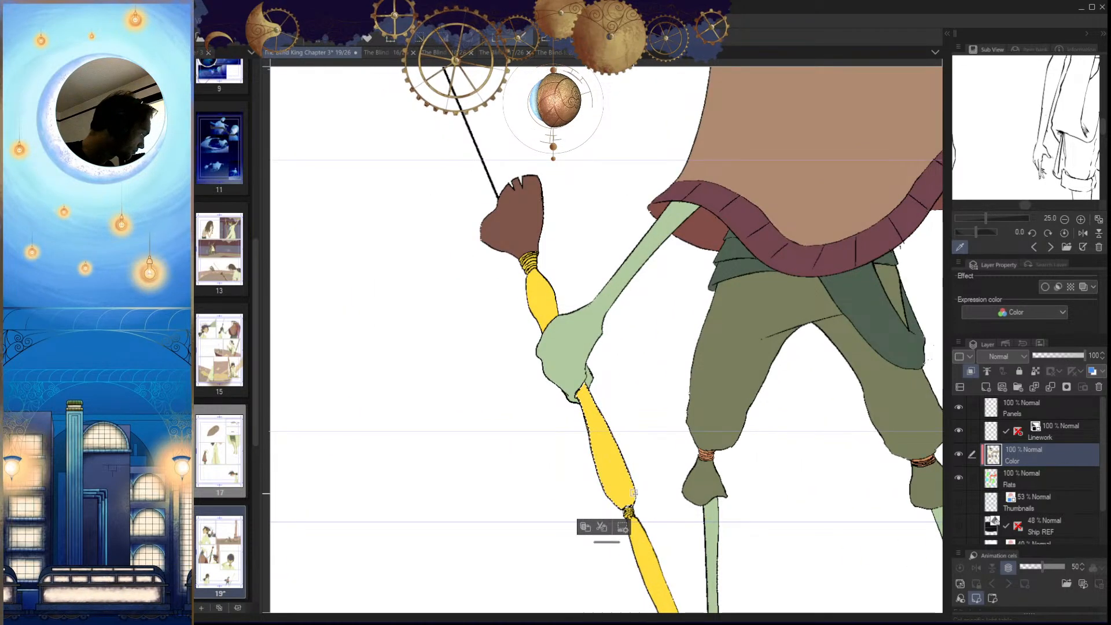
pyautogui.hotkey('ctrl', 'd')
pyautogui.moveTo(542, 308); pyautogui.dragTo(570, 280)
pyautogui.click(547, 300)
pyautogui.hotkey('alt', 'Delete')
pyautogui.hotkey('ctrl', 'd')
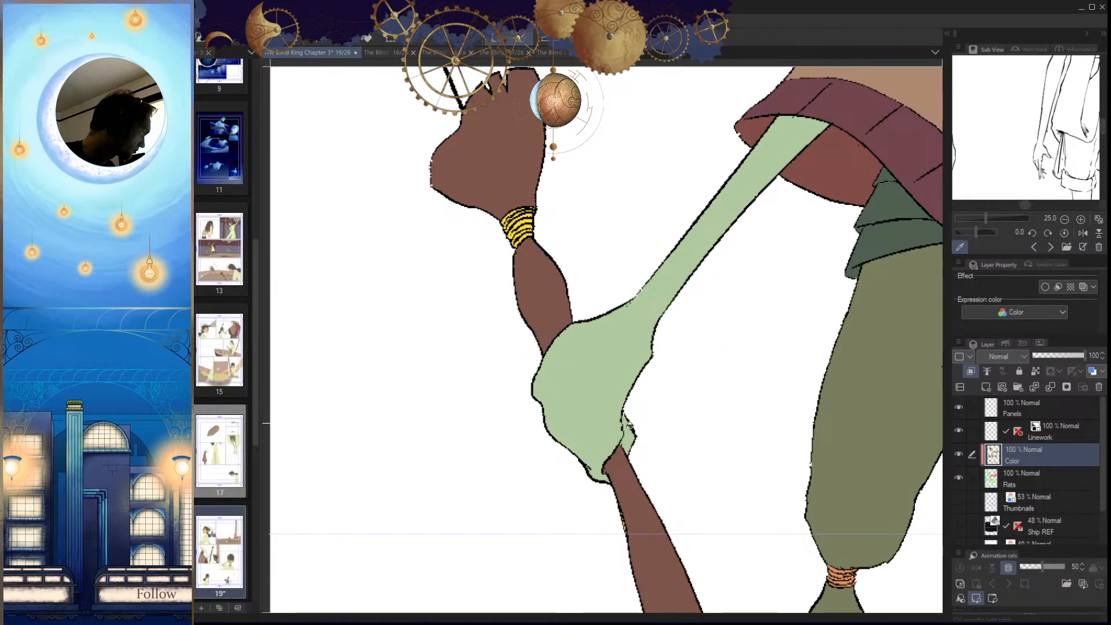
pyautogui.moveTo(600, 214); pyautogui.dragTo(621, 397)
pyautogui.moveTo(642, 460); pyautogui.dragTo(615, 275)
pyautogui.click(686, 449)
pyautogui.hotkey('alt', 'Delete')
pyautogui.hotkey('ctrl', 'd')
# Step: Select the yellow spearhead, fill it with khaki tan, and deselect
pyautogui.moveTo(558, 196); pyautogui.dragTo(611, 199)
pyautogui.click(565, 201)
pyautogui.moveTo(606, 282); pyautogui.dragTo(550, 261)
pyautogui.moveTo(723, 150); pyautogui.dragTo(545, 439)
pyautogui.moveTo(695, 370); pyautogui.dragTo(613, 376)
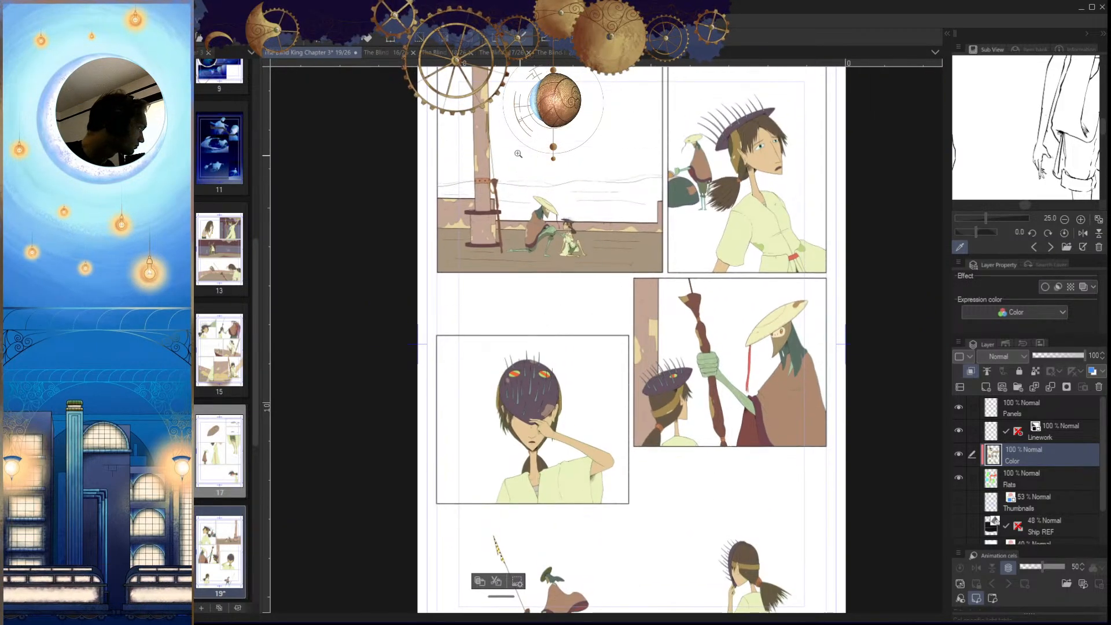
pyautogui.moveTo(515, 134); pyautogui.dragTo(573, 138)
pyautogui.moveTo(519, 250); pyautogui.dragTo(469, 254)
pyautogui.moveTo(581, 329); pyautogui.dragTo(558, 234)
pyautogui.moveTo(592, 354); pyautogui.dragTo(577, 164)
pyautogui.moveTo(534, 368); pyautogui.dragTo(585, 382)
pyautogui.click(548, 336)
pyautogui.hotkey('ctrl', 'd')
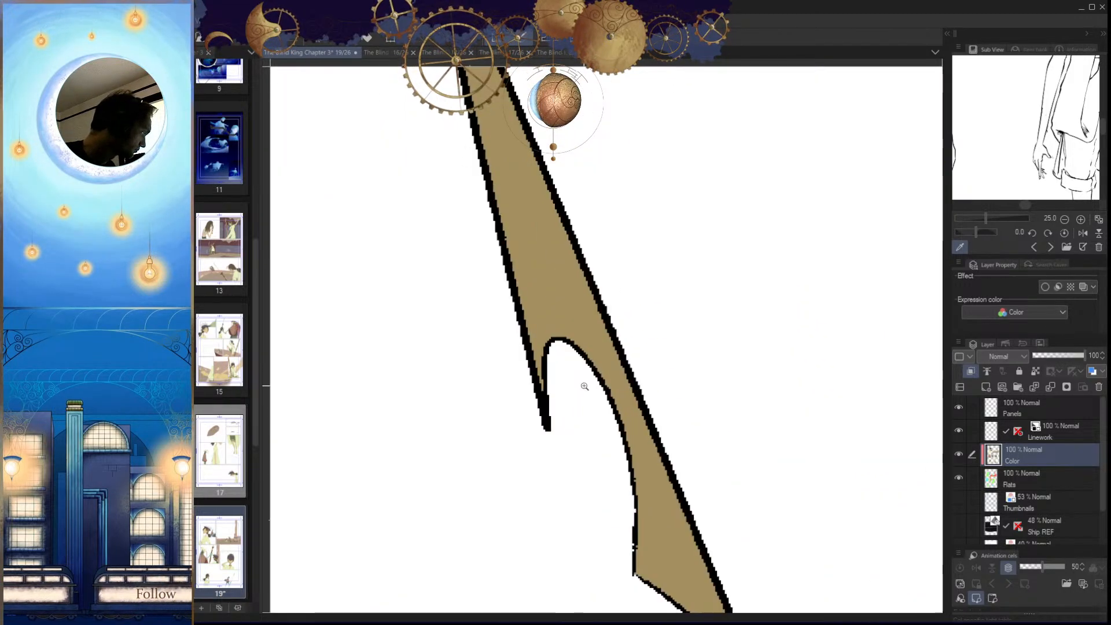
# Step: Take the orange of the trouser ties and try painting the spear's upper yellow wrapping with it, undoing the stroke
pyautogui.moveTo(600, 486); pyautogui.dragTo(567, 442)
pyautogui.moveTo(523, 236); pyautogui.dragTo(632, 290)
pyautogui.moveTo(628, 428); pyautogui.dragTo(549, 504)
pyautogui.moveTo(778, 608); pyautogui.dragTo(560, 291)
pyautogui.moveTo(587, 495); pyautogui.dragTo(614, 492)
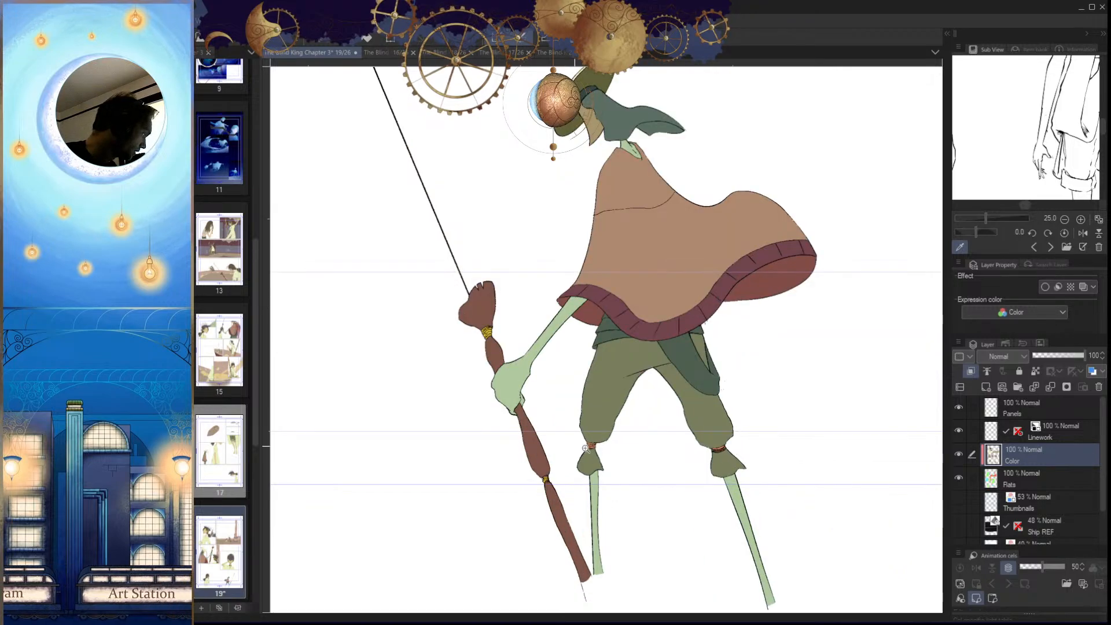
pyautogui.moveTo(575, 447); pyautogui.dragTo(632, 444)
pyautogui.moveTo(548, 451); pyautogui.dragTo(537, 483)
pyautogui.moveTo(443, 279); pyautogui.dragTo(524, 338)
pyautogui.moveTo(448, 332); pyautogui.dragTo(560, 383)
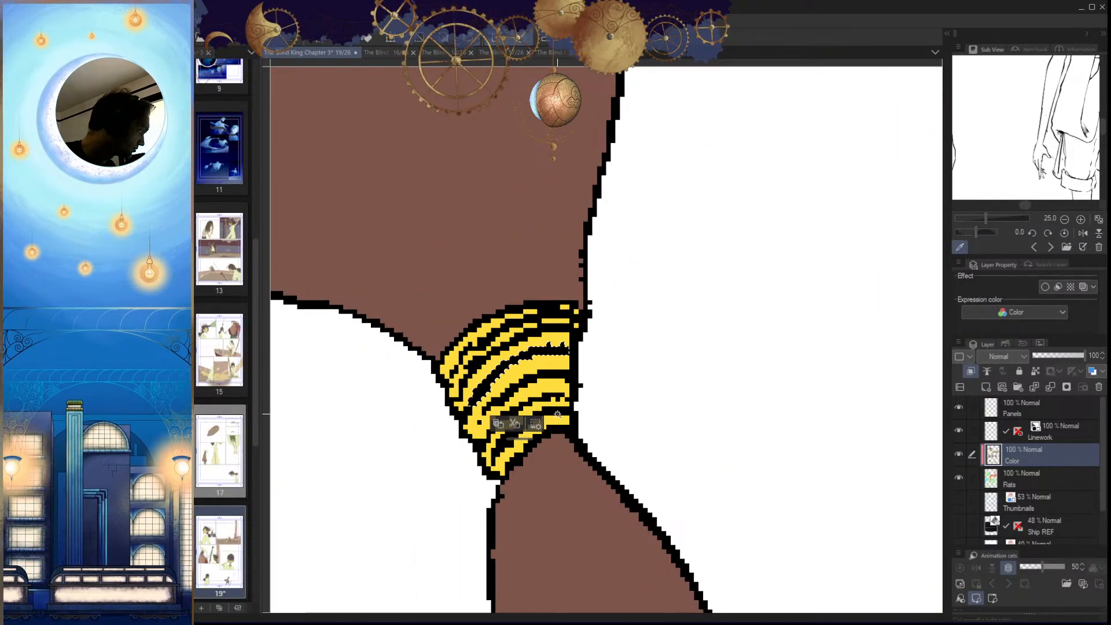
pyautogui.moveTo(569, 321)
pyautogui.mouseDown()
pyautogui.moveTo(556, 317)
pyautogui.moveTo(464, 426)
pyautogui.mouseUp()
pyautogui.hotkey('ctrl', 'z')
# Step: Make a selection from the Flats layer and color the upper wrapping below the spear's knob on the Color layer
pyautogui.click(1010, 470)
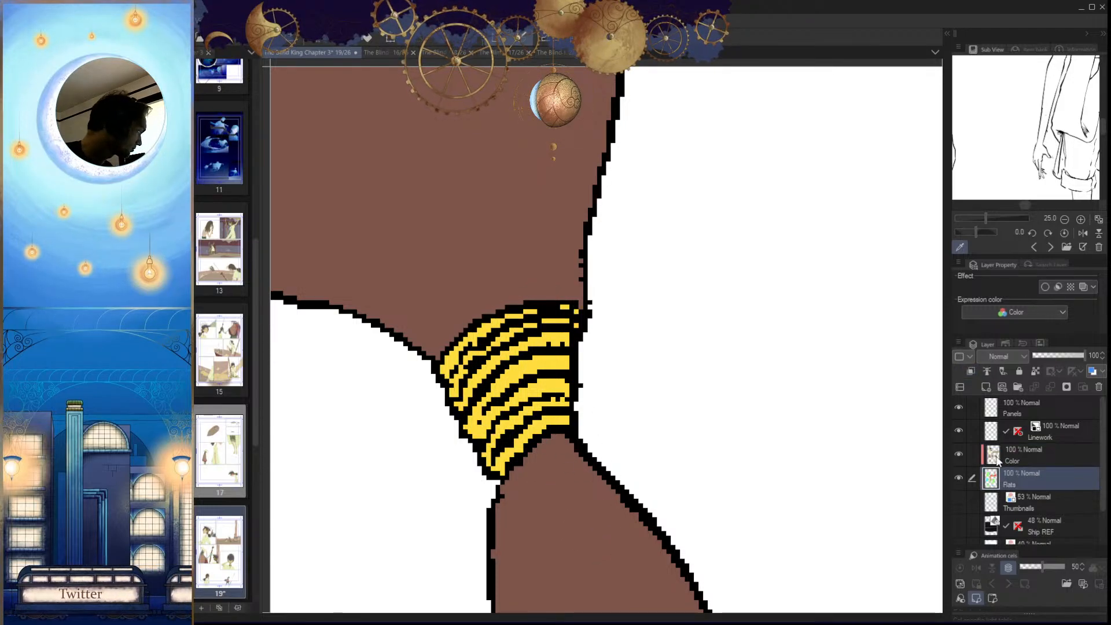
pyautogui.click(1000, 458)
pyautogui.click(1007, 485)
pyautogui.click(535, 405)
pyautogui.moveTo(655, 412); pyautogui.dragTo(605, 402)
pyautogui.click(1010, 454)
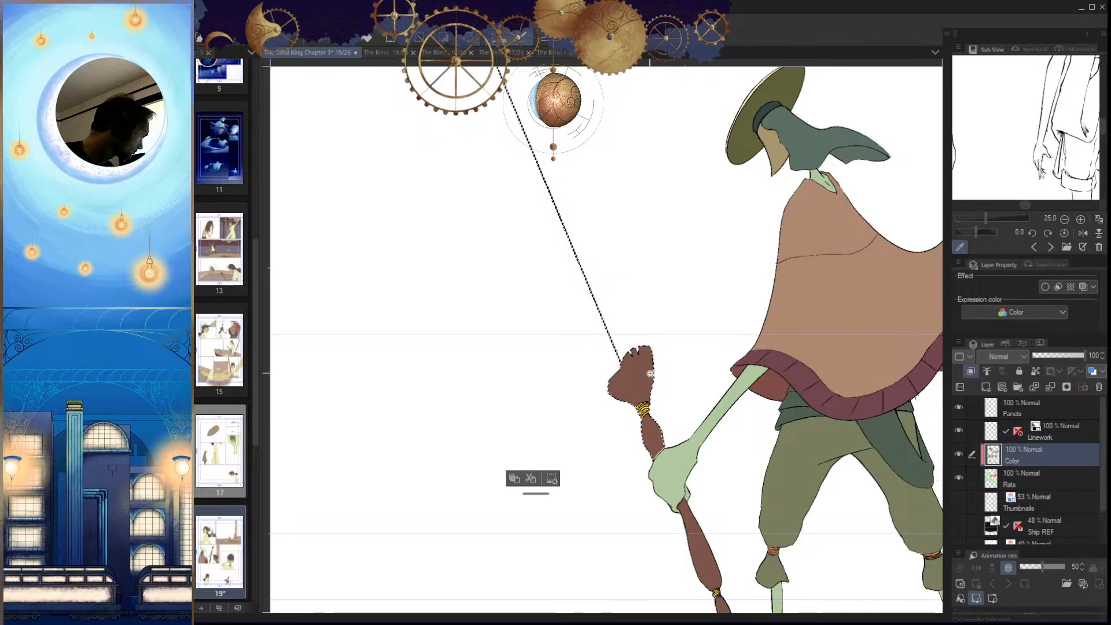
pyautogui.moveTo(648, 370); pyautogui.dragTo(688, 379)
pyautogui.moveTo(676, 509); pyautogui.dragTo(635, 504)
# Step: Paint the yellow wrapping at the lower joint of the spear shaft orange
pyautogui.moveTo(712, 573); pyautogui.dragTo(599, 229)
pyautogui.moveTo(640, 353); pyautogui.dragTo(683, 393)
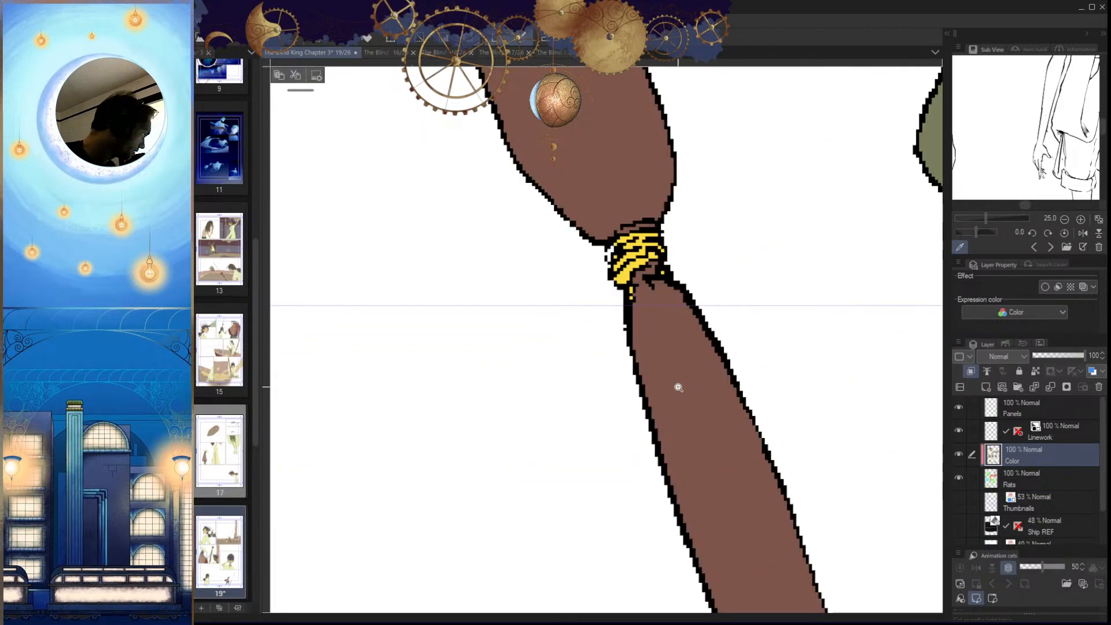
pyautogui.moveTo(659, 295)
pyautogui.mouseDown()
pyautogui.moveTo(628, 293)
pyautogui.moveTo(695, 278)
pyautogui.mouseUp()
pyautogui.moveTo(718, 336)
pyautogui.mouseDown()
pyautogui.moveTo(518, 410)
pyautogui.moveTo(690, 320)
pyautogui.moveTo(694, 248)
pyautogui.moveTo(640, 218)
pyautogui.moveTo(608, 240)
pyautogui.mouseUp()
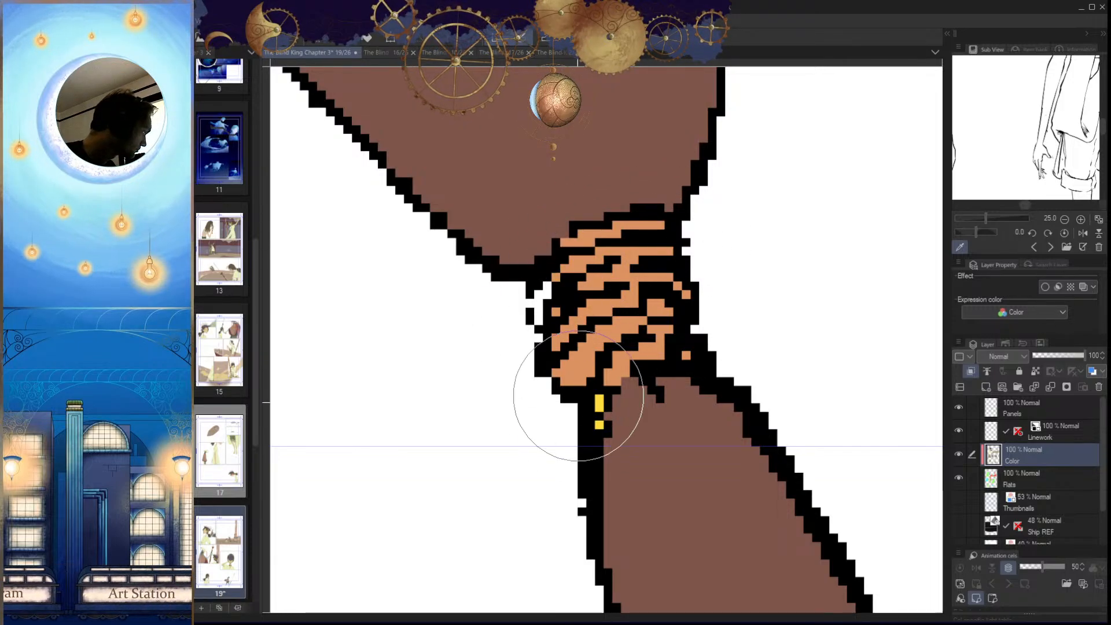
# Step: Take the shaft's brown on the Color layer and cover the leftover yellow pixels below the lower wrapping
pyautogui.click(1018, 477)
pyautogui.click(1014, 458)
pyautogui.keyDown('alt'); pyautogui.click(668, 471); pyautogui.keyUp('alt')
pyautogui.moveTo(622, 424); pyautogui.dragTo(525, 498)
pyautogui.moveTo(745, 443); pyautogui.dragTo(726, 457)
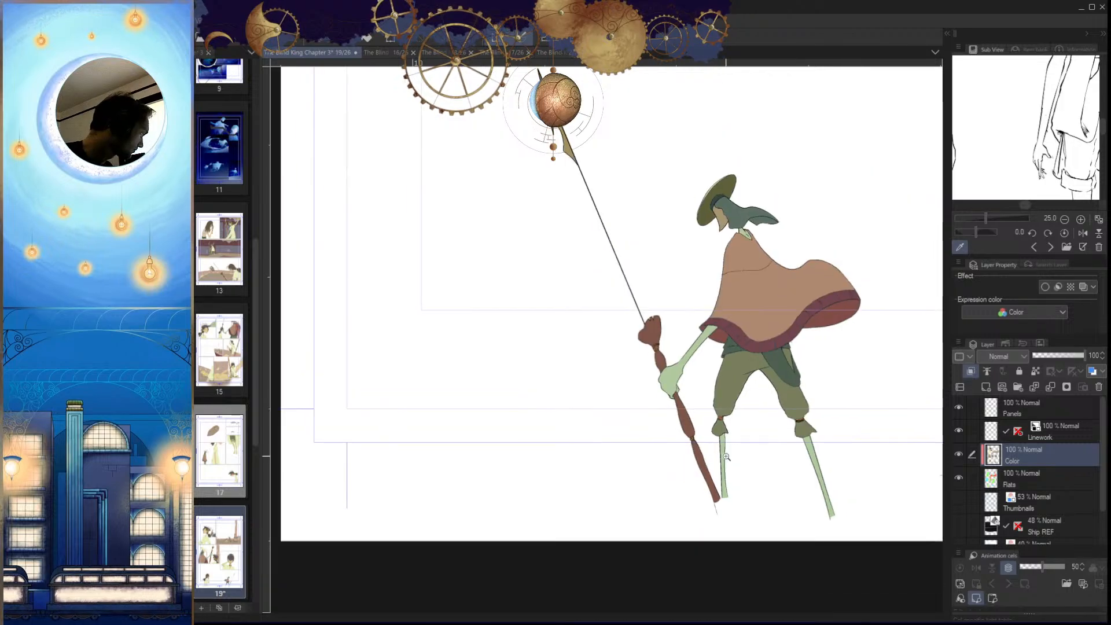
# Step: Flip the canvas view back to its normal orientation and check the colors across all panels of page 19
pyautogui.moveTo(796, 398); pyautogui.dragTo(593, 464)
pyautogui.moveTo(774, 447); pyautogui.dragTo(679, 516)
pyautogui.press('h')
pyautogui.moveTo(729, 442); pyautogui.dragTo(614, 457)
pyautogui.moveTo(710, 393); pyautogui.dragTo(686, 525)
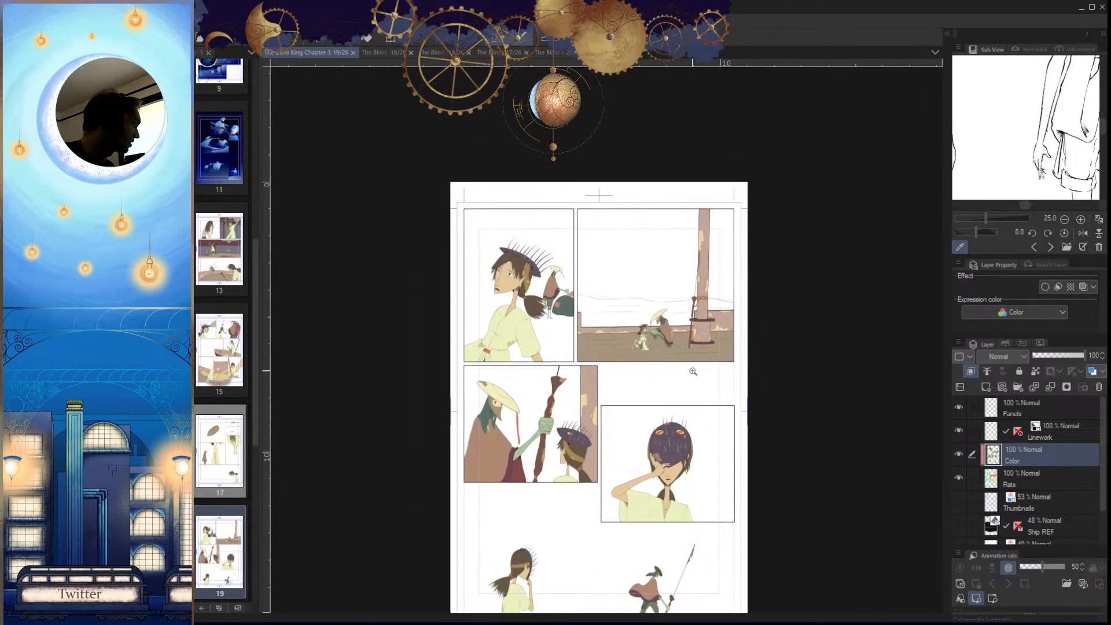
pyautogui.moveTo(645, 331); pyautogui.dragTo(591, 292)
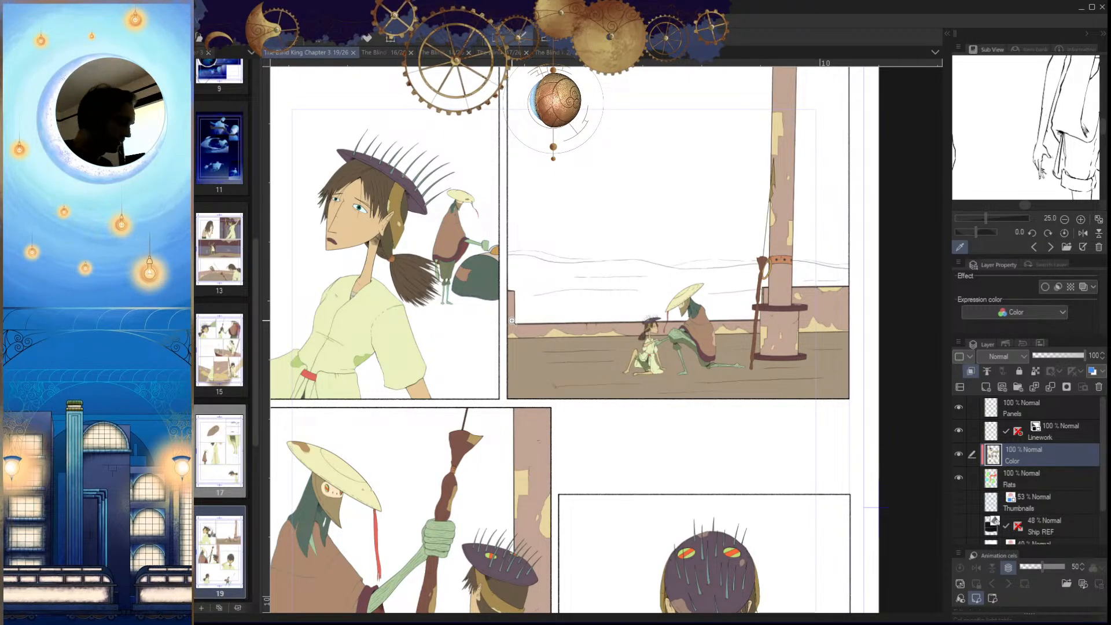
pyautogui.moveTo(611, 461); pyautogui.dragTo(578, 375)
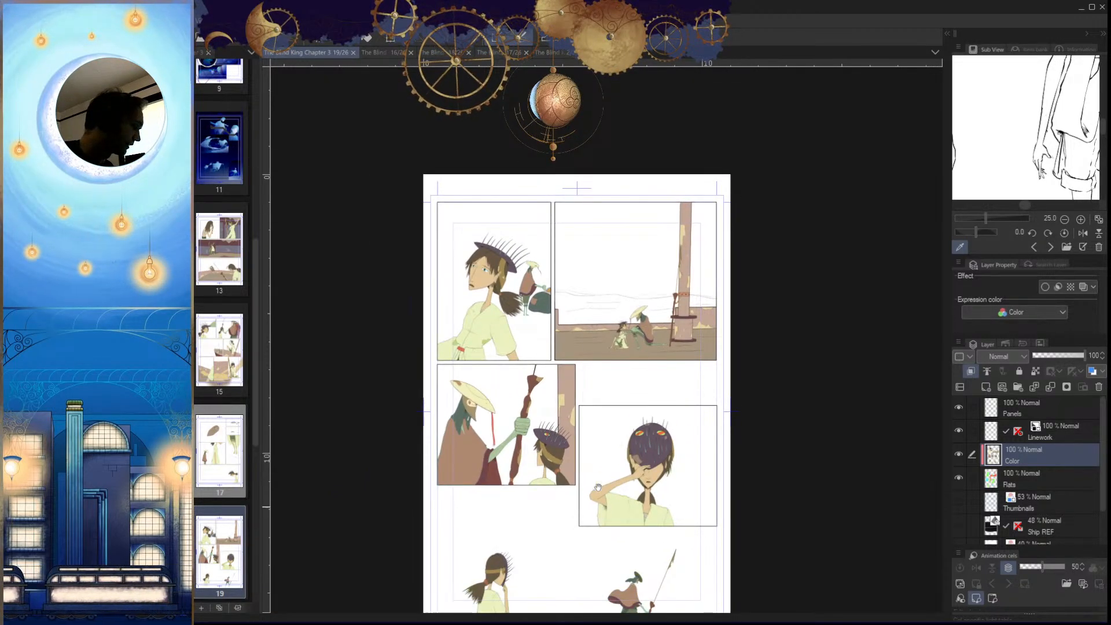
pyautogui.moveTo(600, 513); pyautogui.dragTo(603, 431)
# Step: Bring the following pages 21 to 25 into view in the page list
pyautogui.moveTo(255, 426); pyautogui.dragTo(256, 548)
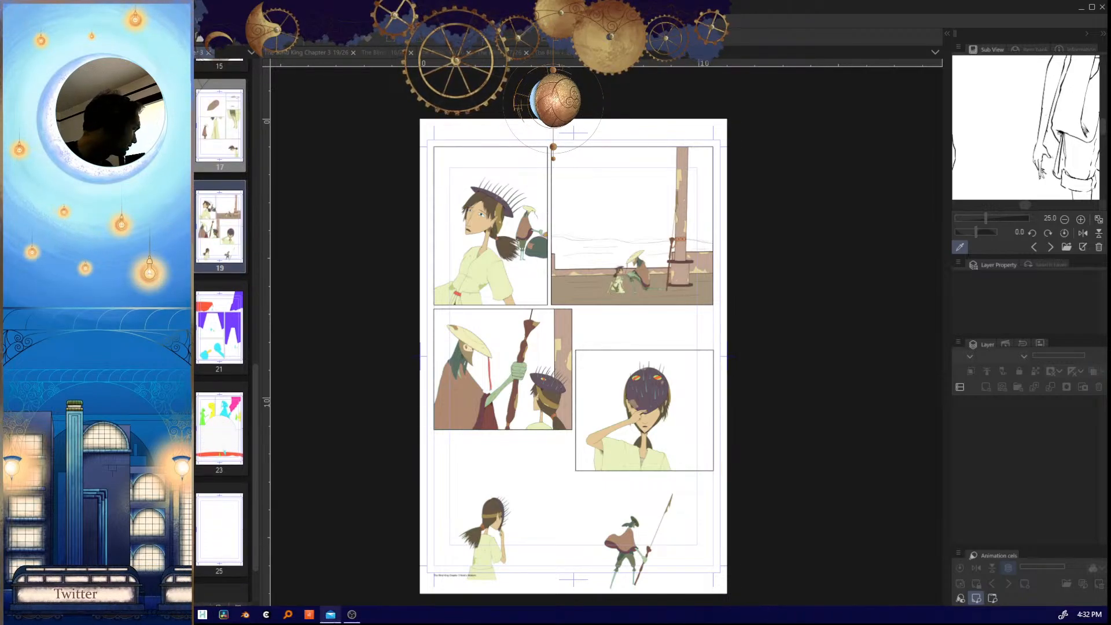
pyautogui.moveTo(331, 615)
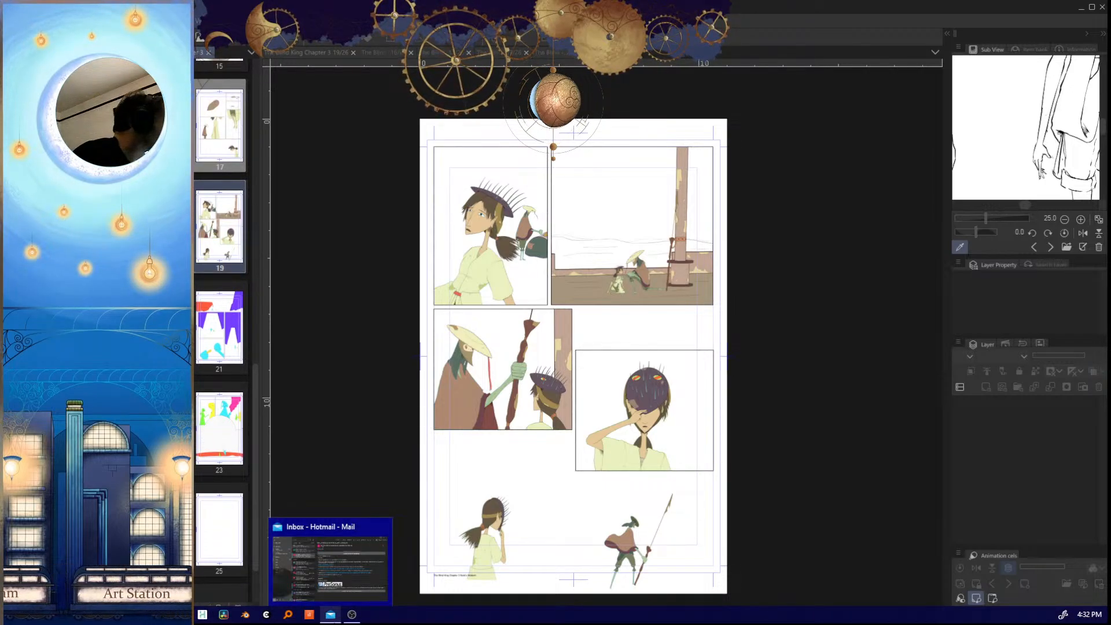